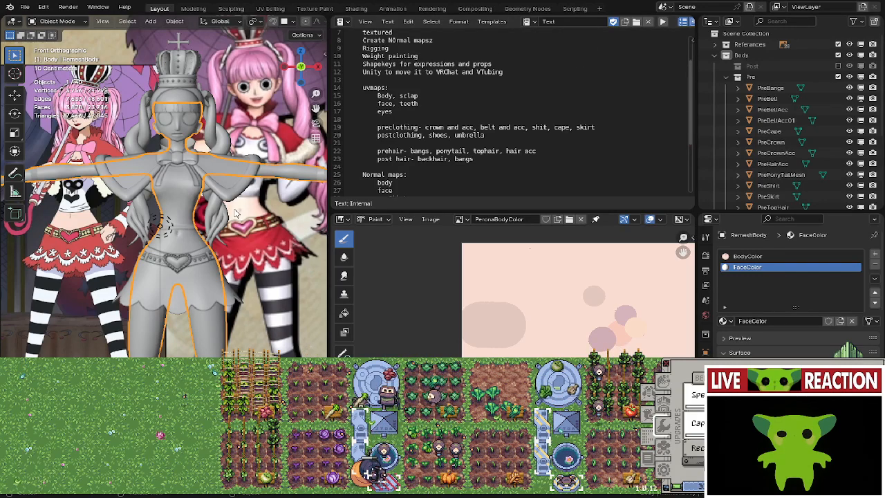
Select the PreBelt object and open its mesh in Edit Mode.
{"action": "middle_click_drag", "start_coordinate": [235, 212], "coordinate": [190, 197]}
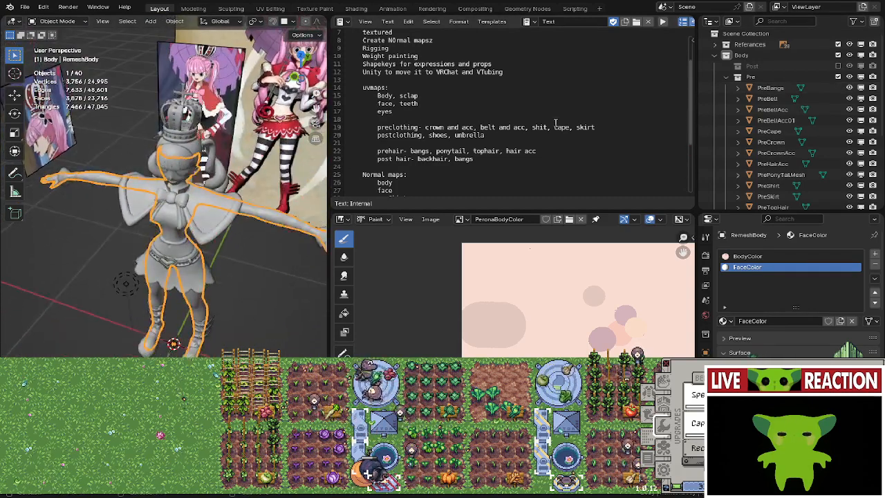
{"action": "scroll", "coordinate": [768, 123], "scroll_direction": "down", "scroll_amount": 1}
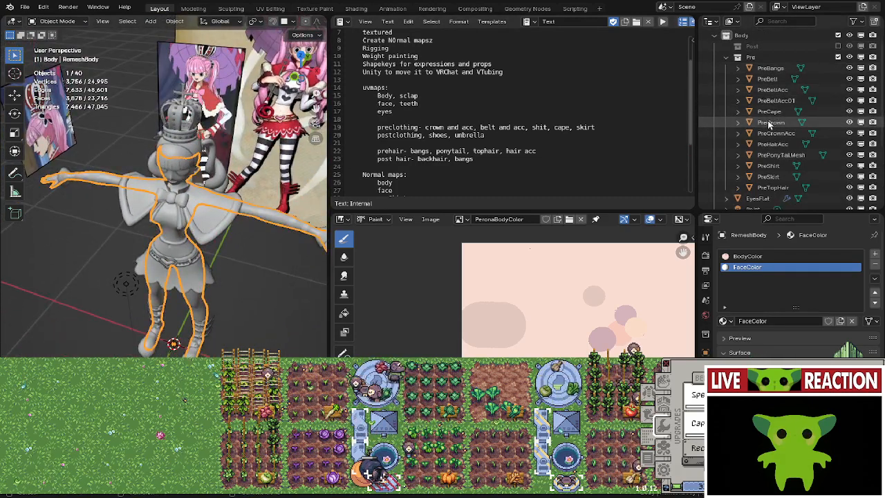
{"action": "scroll", "coordinate": [182, 257], "scroll_direction": "up", "scroll_amount": 3}
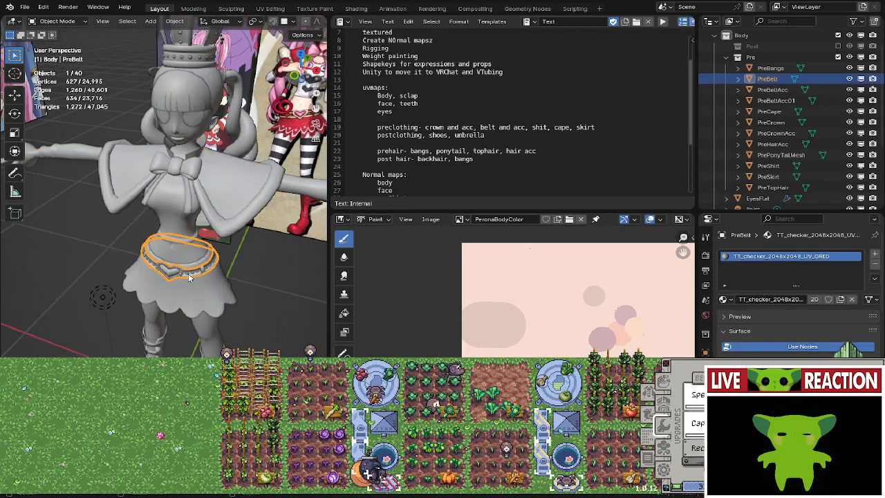
{"action": "key", "text": "Tab"}
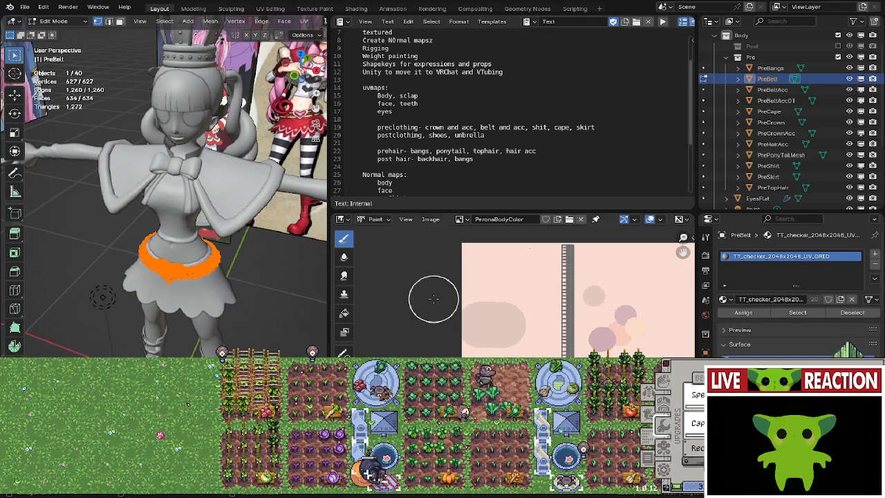
Turn off the metadata display for the PeronaBodyColor image.
{"action": "scroll", "coordinate": [523, 267], "scroll_direction": "down", "scroll_amount": 2}
{"action": "scroll", "coordinate": [477, 325], "scroll_direction": "up", "scroll_amount": 5}
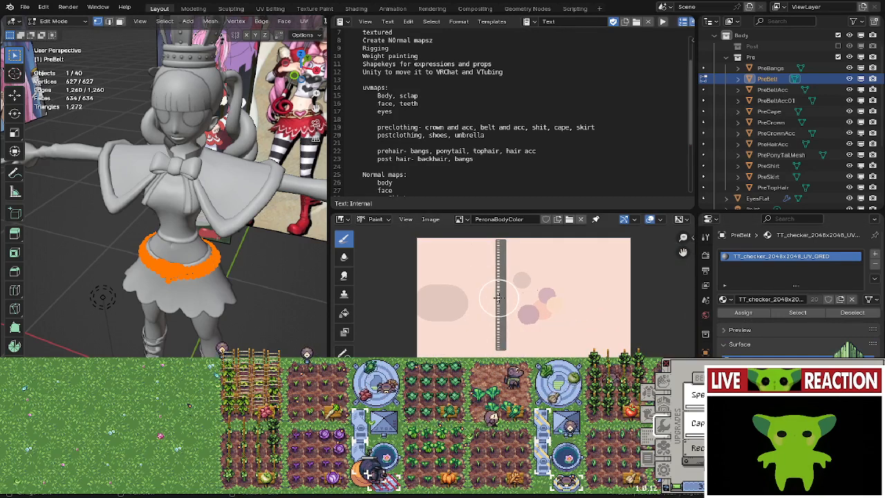
{"action": "scroll", "coordinate": [525, 312], "scroll_direction": "up", "scroll_amount": 4}
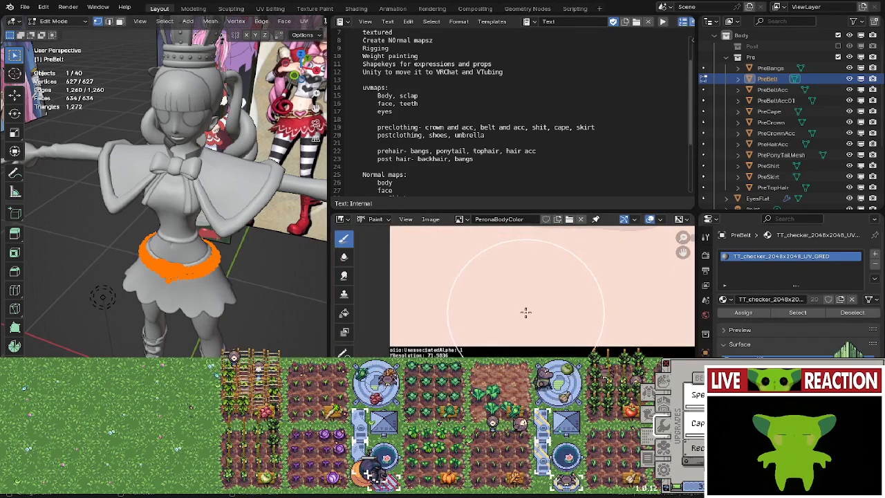
{"action": "middle_click_drag", "start_coordinate": [571, 308], "coordinate": [582, 306]}
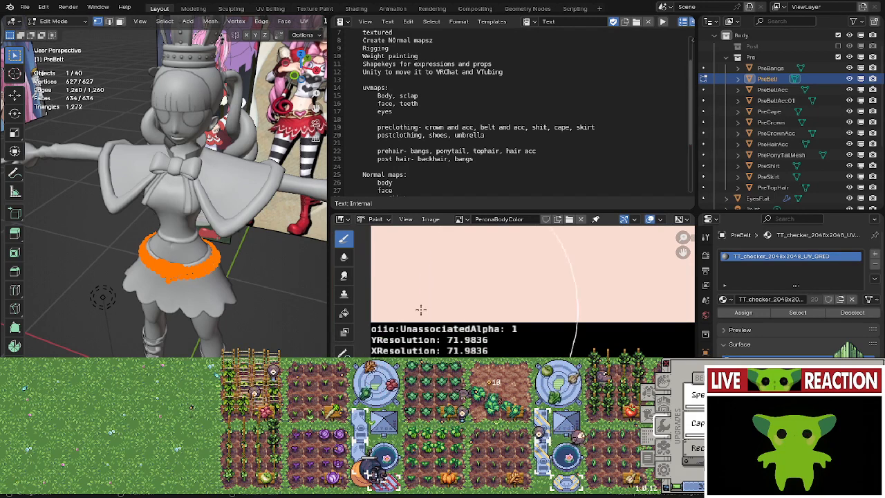
{"action": "scroll", "coordinate": [482, 297], "scroll_direction": "down", "scroll_amount": 6}
{"action": "middle_click_drag", "start_coordinate": [482, 298], "coordinate": [466, 319]}
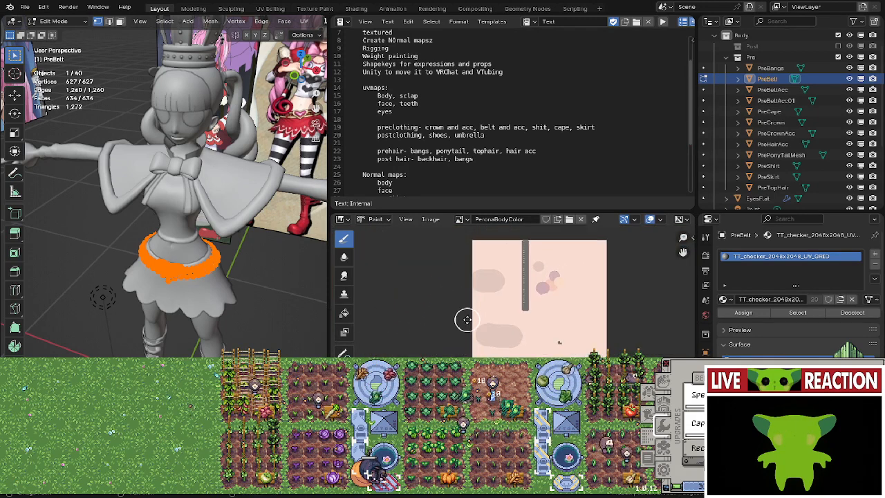
{"action": "key", "text": "n"}
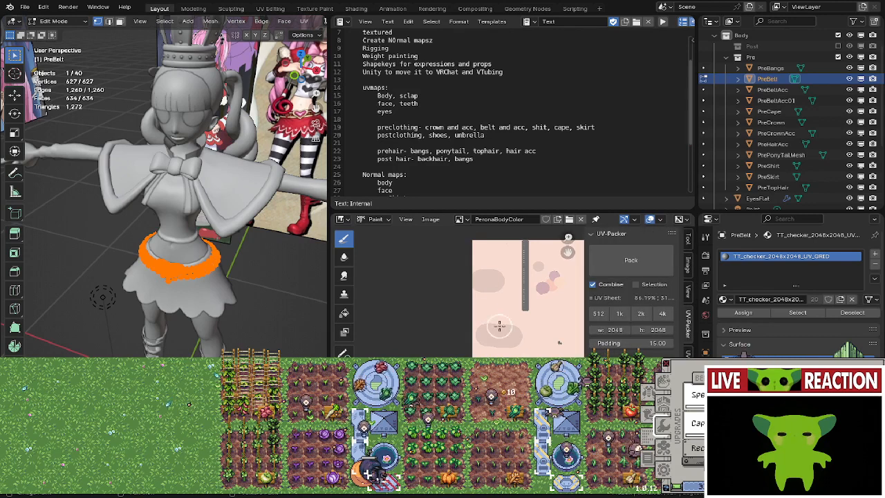
{"action": "key", "text": "n"}
{"action": "left_click", "coordinate": [660, 220]}
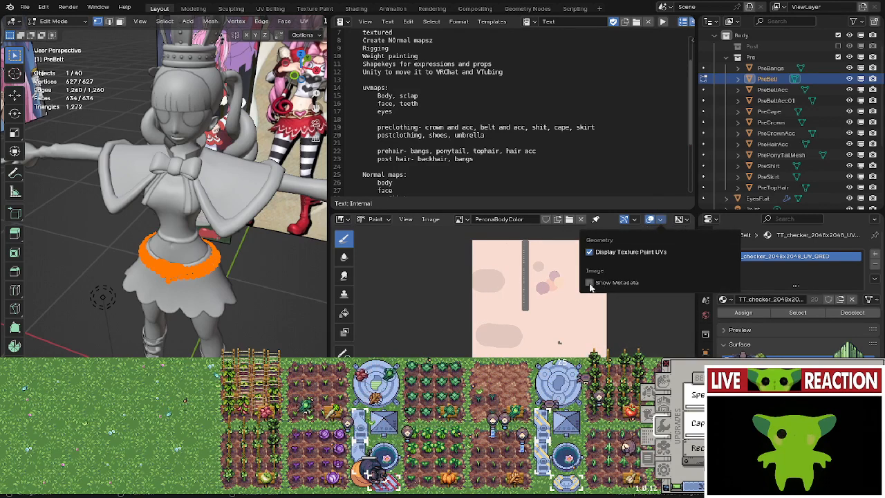
Examine the belt's UV strip against the PeronaBodyColor texture and view the fully selected belt mesh on the character.
{"action": "scroll", "coordinate": [410, 331], "scroll_direction": "up", "scroll_amount": 2}
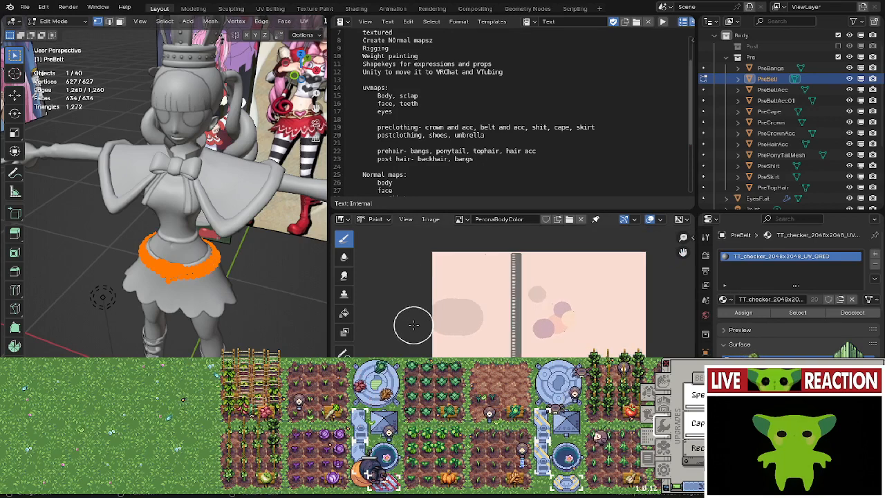
{"action": "scroll", "coordinate": [410, 323], "scroll_direction": "up", "scroll_amount": 5}
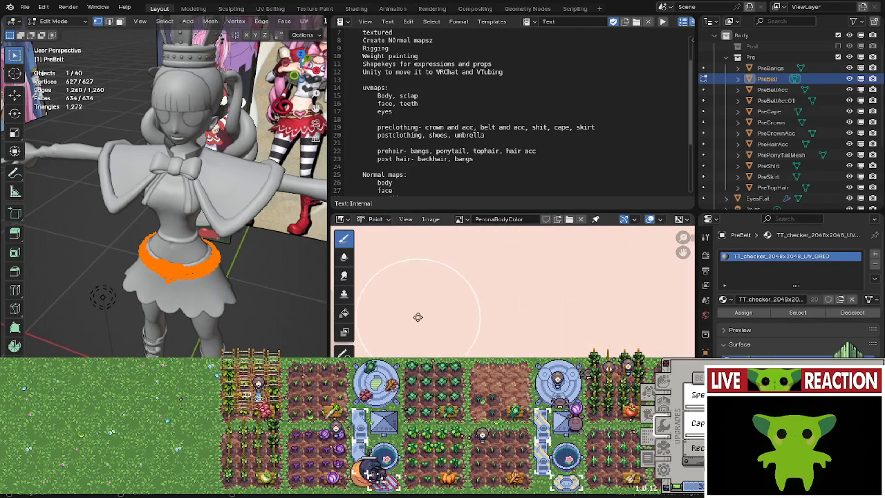
{"action": "scroll", "coordinate": [504, 310], "scroll_direction": "down", "scroll_amount": 4}
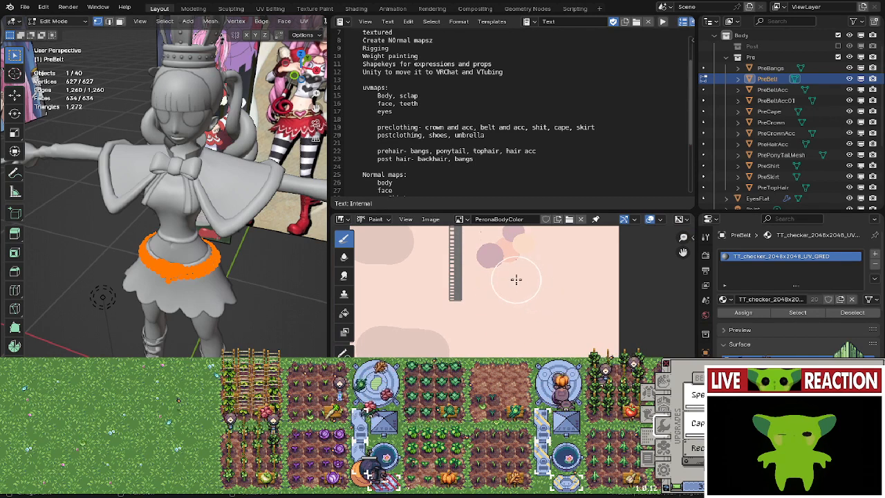
{"action": "middle_click_drag", "start_coordinate": [394, 254], "coordinate": [438, 317]}
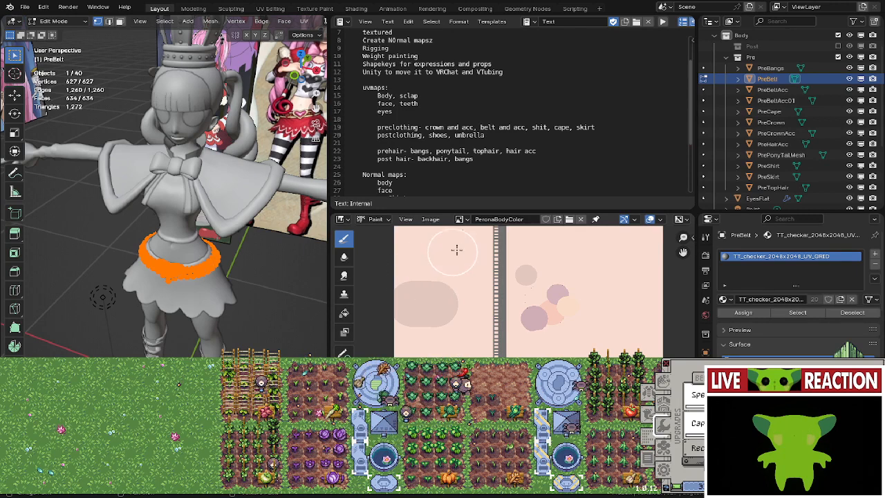
{"action": "middle_click_drag", "start_coordinate": [498, 261], "coordinate": [495, 342]}
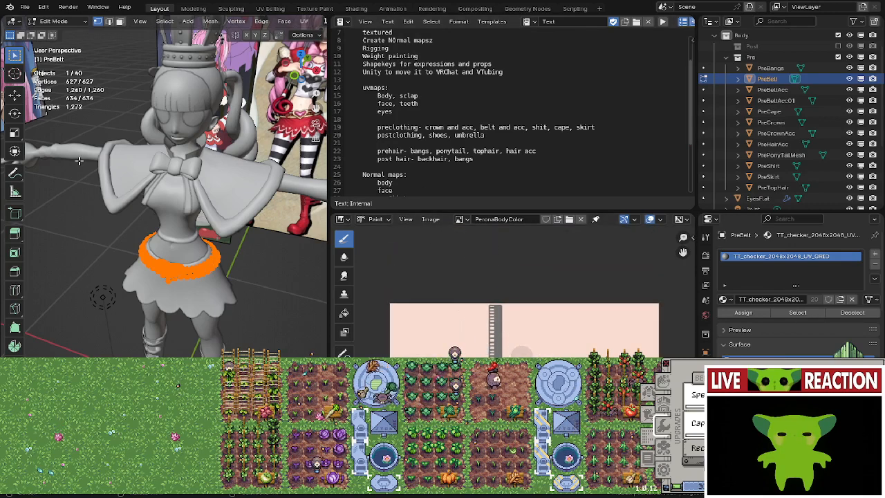
{"action": "middle_click_drag", "start_coordinate": [143, 218], "coordinate": [223, 226]}
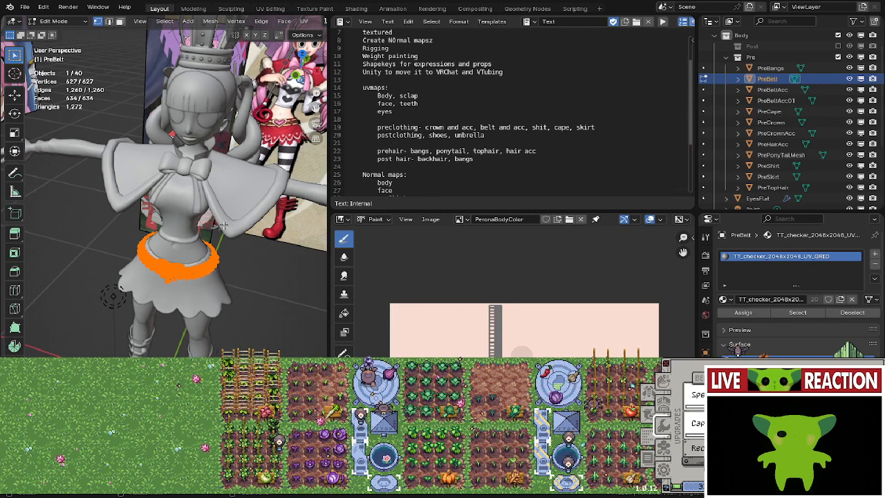
{"action": "key", "text": "alt+a"}
{"action": "key", "text": "a"}
{"action": "mouse_move", "coordinate": [223, 225]}
{"action": "middle_mouse_down"}
{"action": "mouse_move", "coordinate": [205, 194]}
{"action": "mouse_move", "coordinate": [176, 213]}
{"action": "middle_mouse_up"}
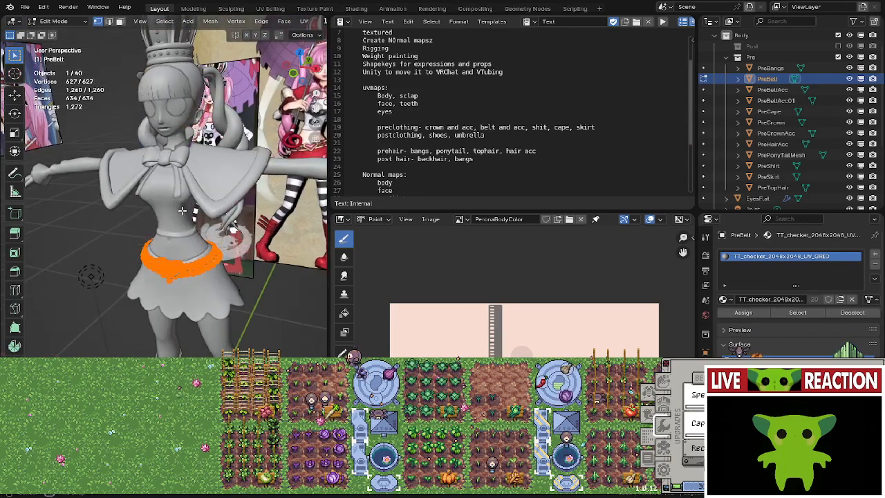
Switch the 3D view to Rendered shading and return the belt to Object Mode.
{"action": "key", "text": "z"}
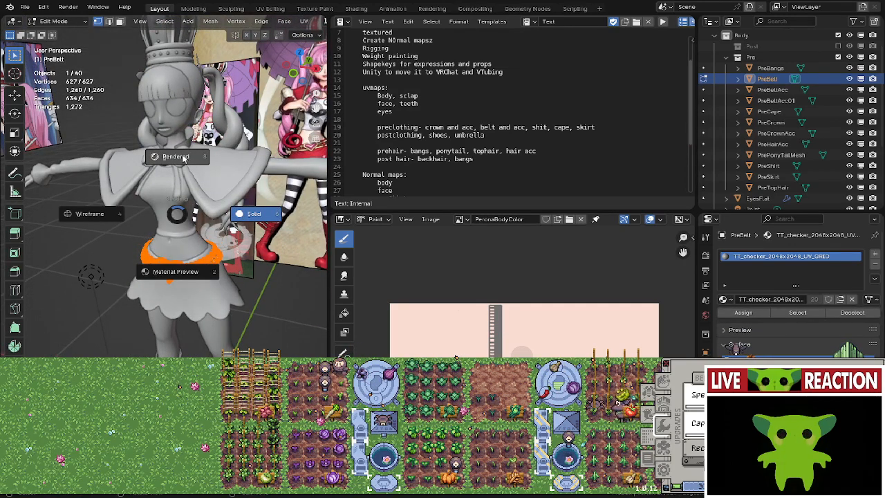
{"action": "left_click", "coordinate": [153, 179]}
{"action": "key", "text": "Tab"}
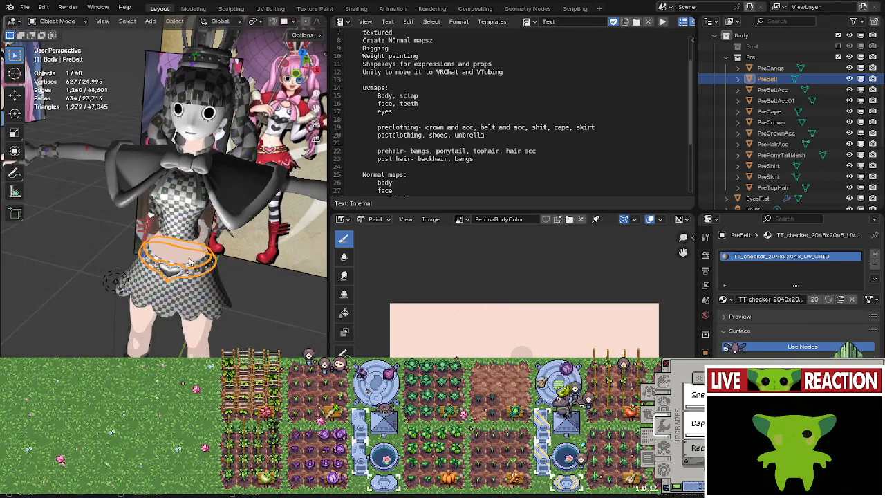
Examine the checker texture on the character's shirt, back and arm from several angles.
{"action": "scroll", "coordinate": [190, 261], "scroll_direction": "up", "scroll_amount": 10}
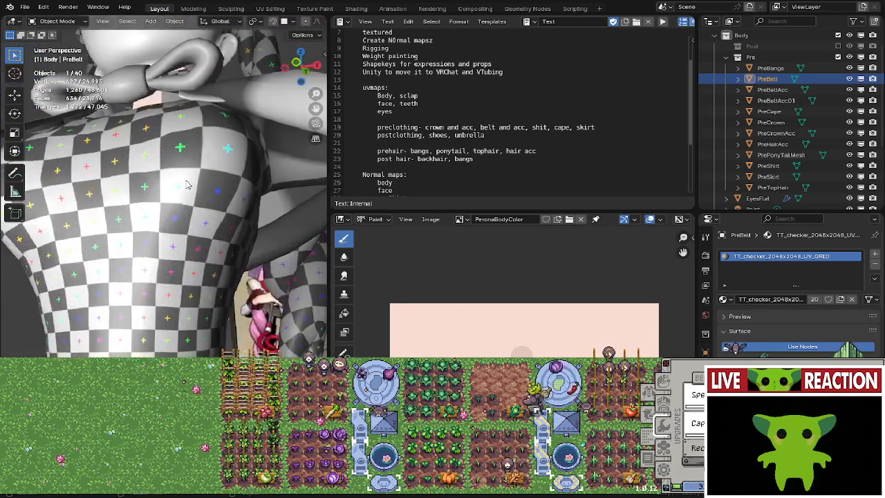
{"action": "middle_click_drag", "start_coordinate": [158, 253], "coordinate": [231, 159]}
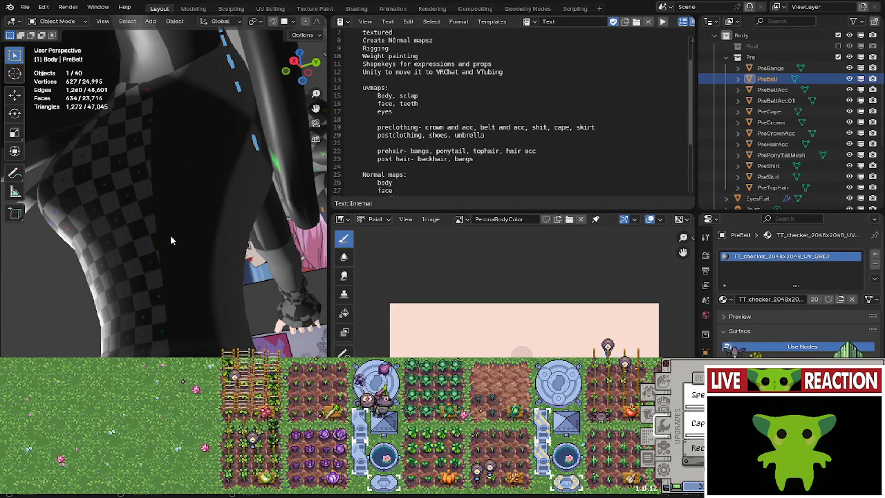
{"action": "middle_click_drag", "start_coordinate": [221, 206], "coordinate": [211, 195]}
{"action": "middle_click_drag", "start_coordinate": [220, 227], "coordinate": [235, 199]}
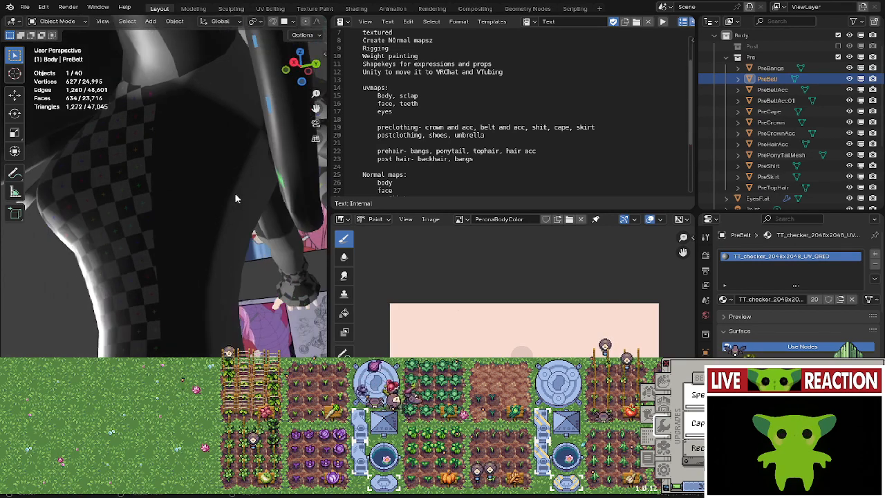
{"action": "middle_click_drag", "start_coordinate": [245, 143], "coordinate": [175, 307]}
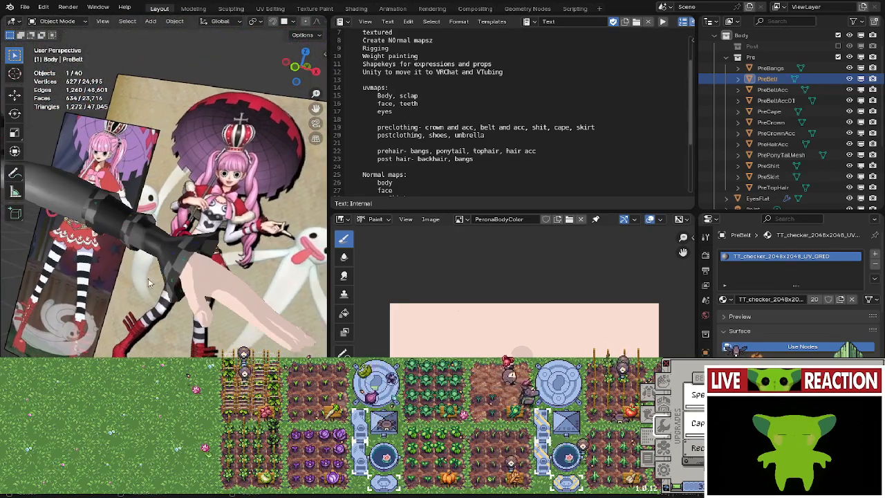
{"action": "middle_click_drag", "start_coordinate": [148, 277], "coordinate": [181, 298]}
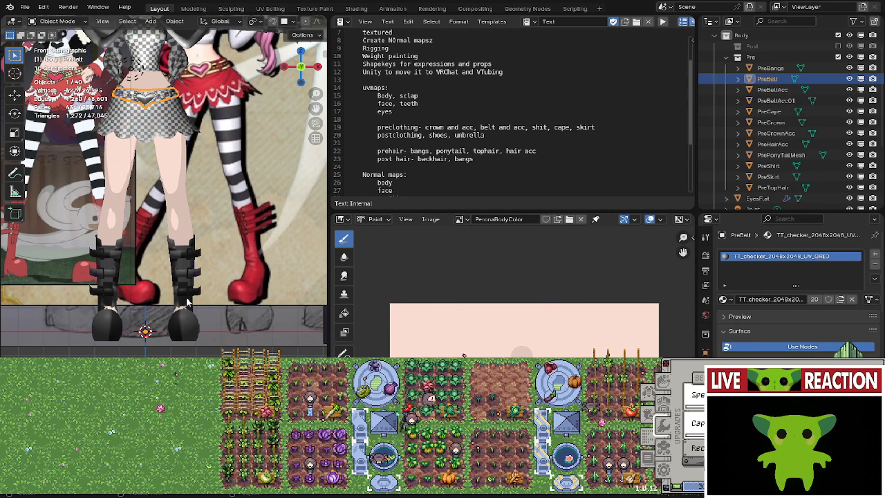
Select the Shoes object and leave it in Object Mode.
{"action": "middle_click_drag", "start_coordinate": [187, 302], "coordinate": [172, 288]}
{"action": "left_click", "coordinate": [201, 280]}
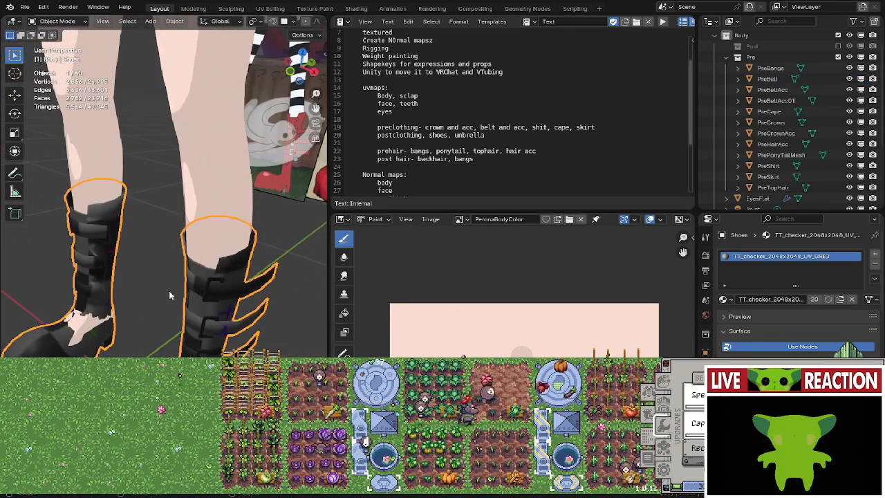
{"action": "key", "text": "Tab"}
{"action": "key", "text": "Tab"}
{"action": "scroll", "coordinate": [178, 292], "scroll_direction": "down", "scroll_amount": 5}
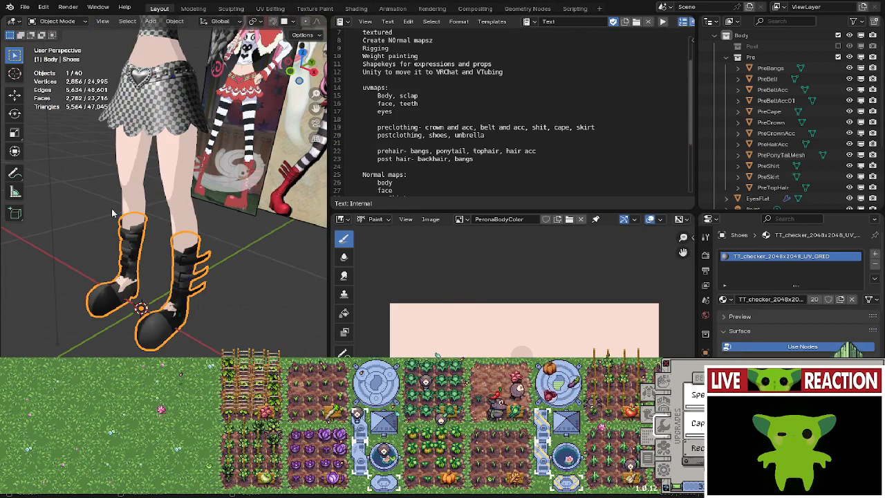
Examine the checker texture on the belt and its studs up close.
{"action": "middle_click_drag", "start_coordinate": [177, 292], "coordinate": [109, 287]}
{"action": "scroll", "coordinate": [110, 287], "scroll_direction": "up", "scroll_amount": 3}
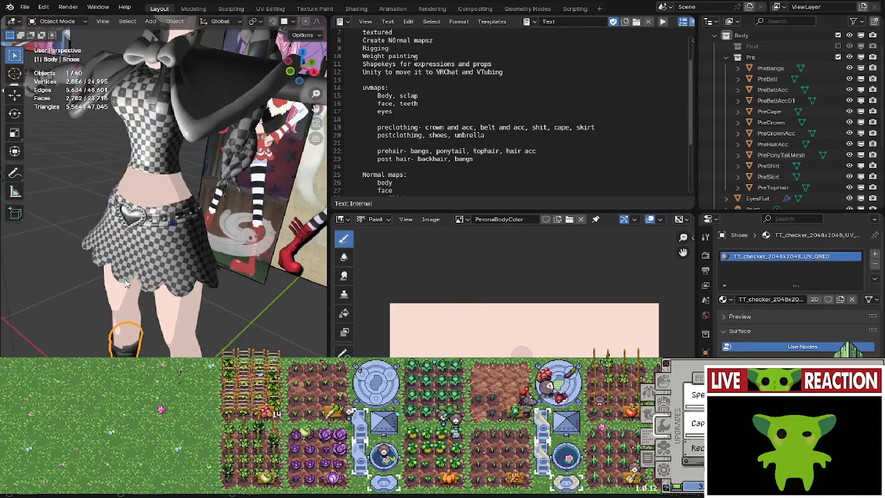
{"action": "scroll", "coordinate": [131, 257], "scroll_direction": "up", "scroll_amount": 4}
{"action": "scroll", "coordinate": [131, 257], "scroll_direction": "up", "scroll_amount": 4}
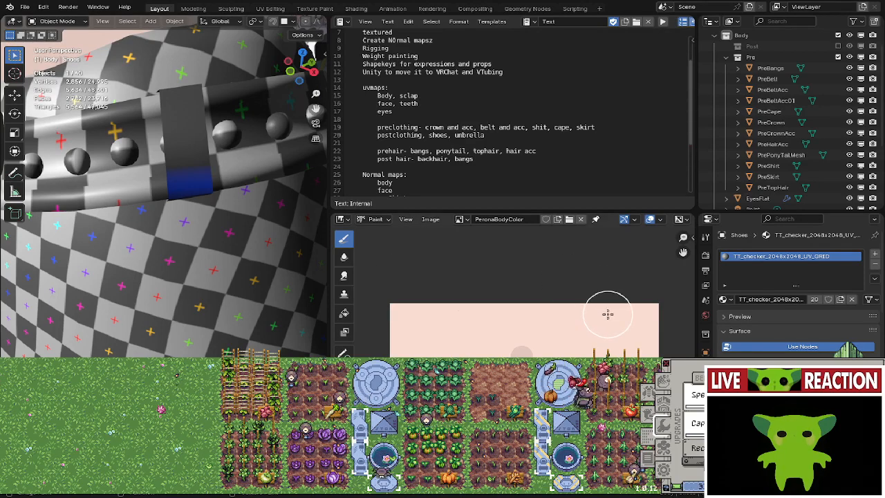
Show the UV-Packer settings beside the PeronaBodyColor image and reframe the whole texture.
{"action": "key", "text": "n"}
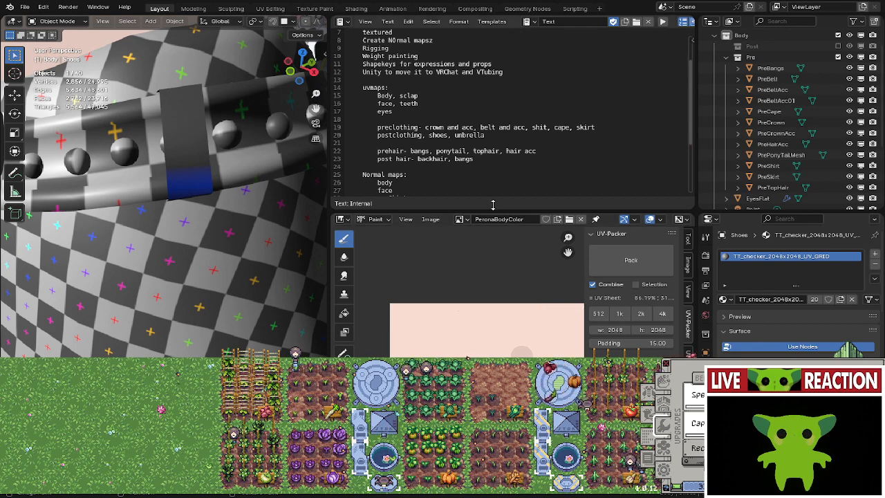
{"action": "scroll", "coordinate": [468, 276], "scroll_direction": "down", "scroll_amount": 3}
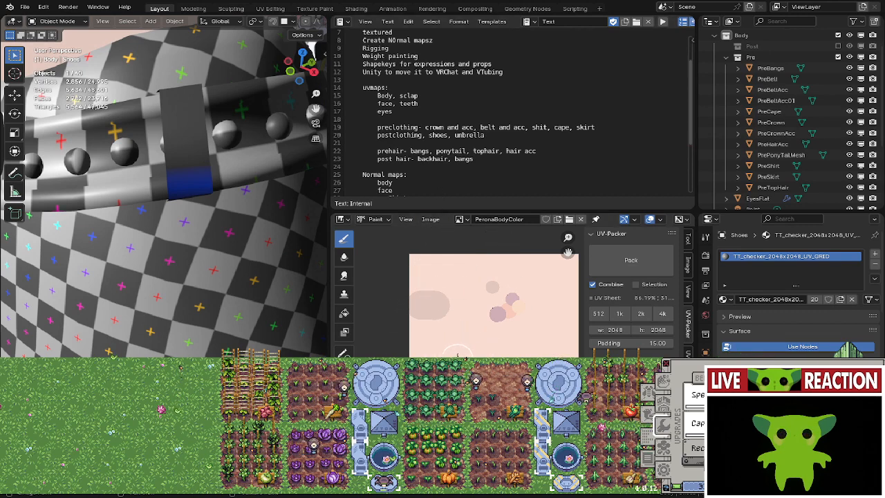
{"action": "middle_click_drag", "start_coordinate": [482, 348], "coordinate": [445, 354]}
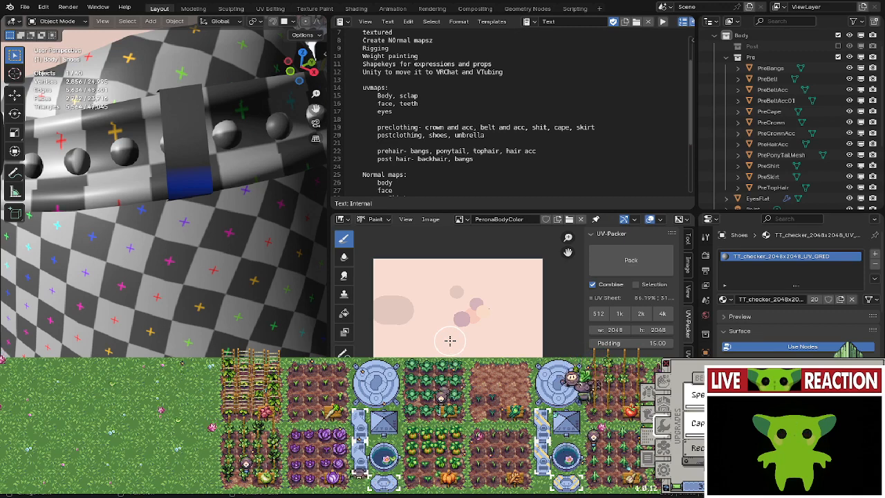
{"action": "middle_click_drag", "start_coordinate": [449, 340], "coordinate": [468, 341]}
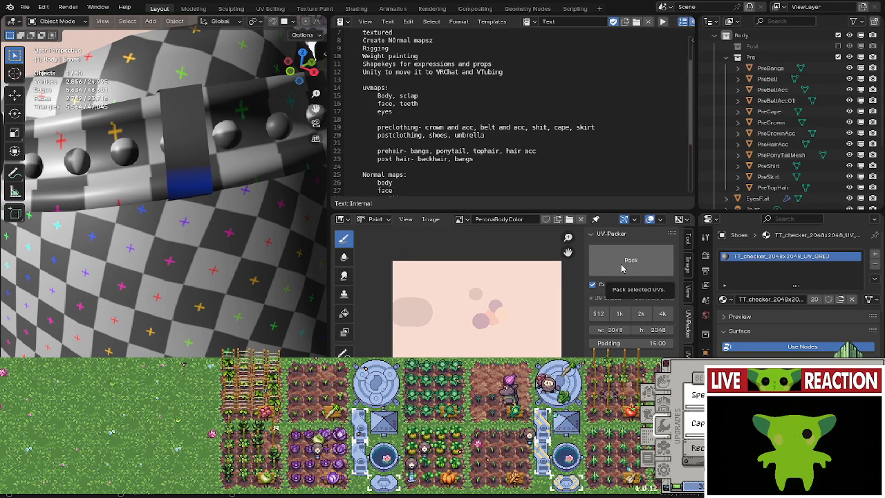
Compare the checker squares on the skirt and belt from several angles alongside the PeronaBodyColor image.
{"action": "scroll", "coordinate": [215, 140], "scroll_direction": "down", "scroll_amount": 10}
{"action": "middle_click_drag", "start_coordinate": [214, 140], "coordinate": [174, 181]}
{"action": "scroll", "coordinate": [174, 207], "scroll_direction": "up", "scroll_amount": 6}
{"action": "scroll", "coordinate": [200, 315], "scroll_direction": "down", "scroll_amount": 3}
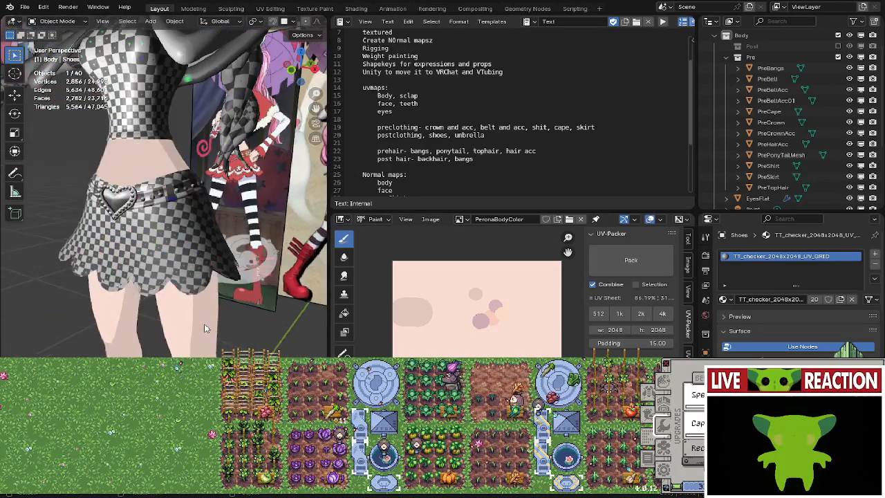
{"action": "middle_click_drag", "start_coordinate": [204, 324], "coordinate": [208, 294]}
{"action": "scroll", "coordinate": [207, 293], "scroll_direction": "up", "scroll_amount": 5}
{"action": "middle_click_drag", "start_coordinate": [448, 331], "coordinate": [465, 321]}
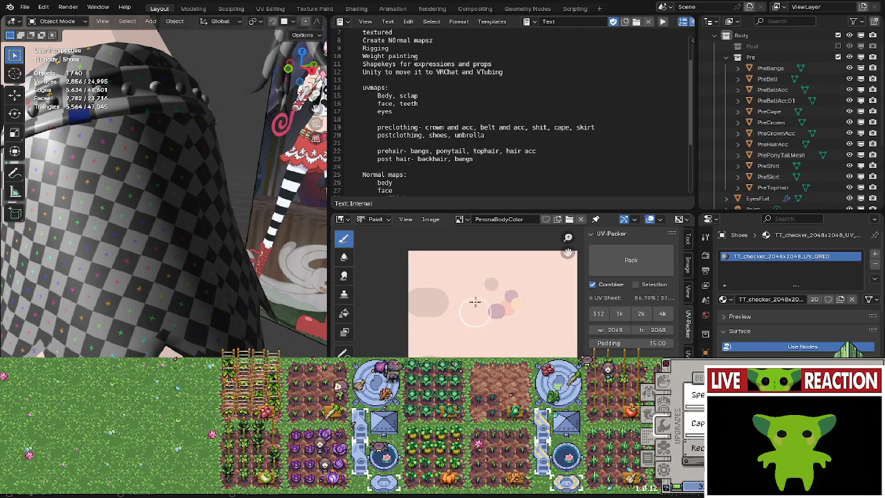
{"action": "mouse_move", "coordinate": [182, 294]}
{"action": "middle_mouse_down"}
{"action": "mouse_move", "coordinate": [240, 239]}
{"action": "mouse_move", "coordinate": [106, 271]}
{"action": "mouse_move", "coordinate": [154, 265]}
{"action": "mouse_move", "coordinate": [152, 289]}
{"action": "mouse_move", "coordinate": [116, 309]}
{"action": "mouse_move", "coordinate": [195, 317]}
{"action": "mouse_move", "coordinate": [184, 320]}
{"action": "middle_mouse_up"}
{"action": "middle_click_drag", "start_coordinate": [513, 304], "coordinate": [420, 308]}
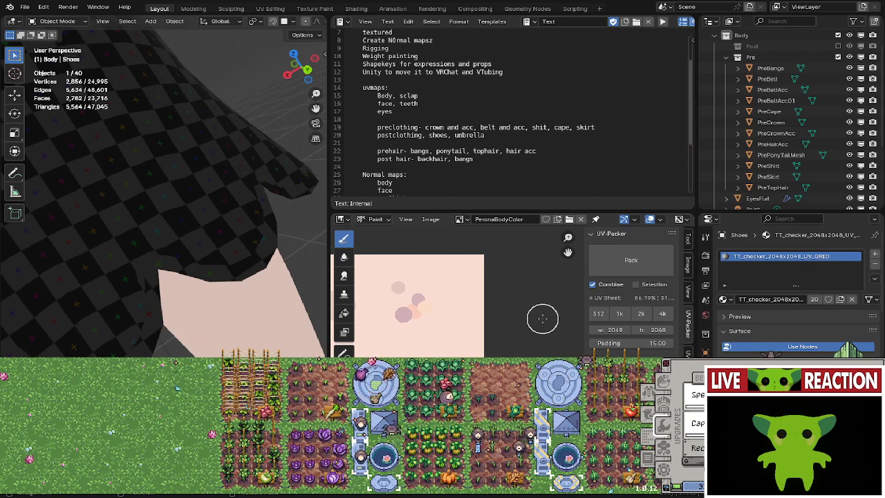
Compare the checkered skirt and belt with the reference artwork from the side and the front.
{"action": "scroll", "coordinate": [317, 247], "scroll_direction": "down", "scroll_amount": 6}
{"action": "middle_click_drag", "start_coordinate": [311, 248], "coordinate": [159, 291]}
{"action": "scroll", "coordinate": [144, 301], "scroll_direction": "down", "scroll_amount": 2}
{"action": "key", "text": "grave"}
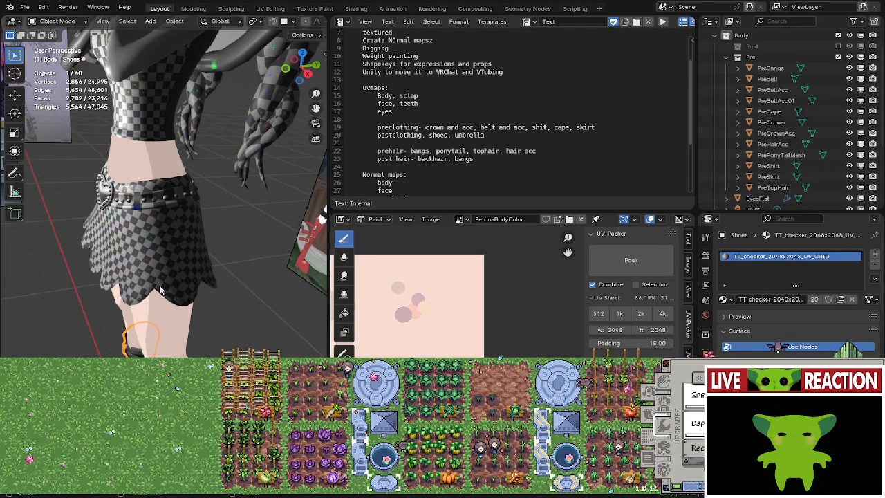
{"action": "middle_click_drag", "start_coordinate": [159, 291], "coordinate": [141, 252]}
{"action": "key", "text": "KP_1"}
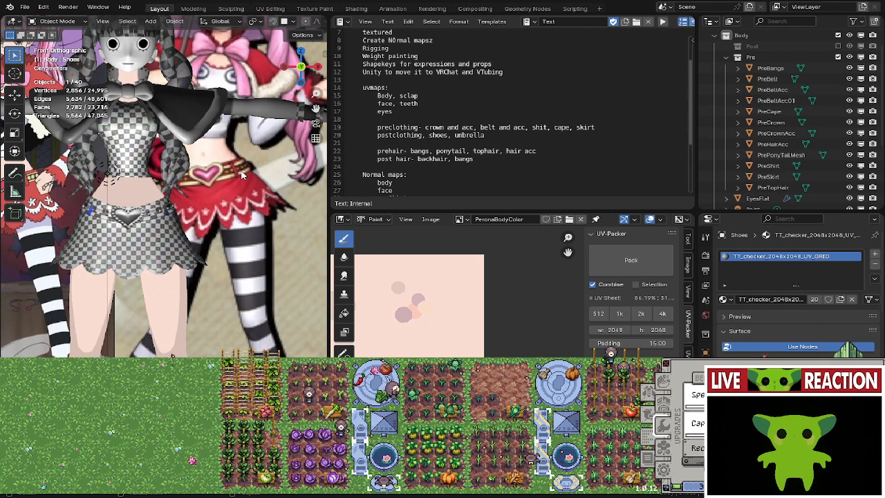
{"action": "scroll", "coordinate": [187, 289], "scroll_direction": "up", "scroll_amount": 5}
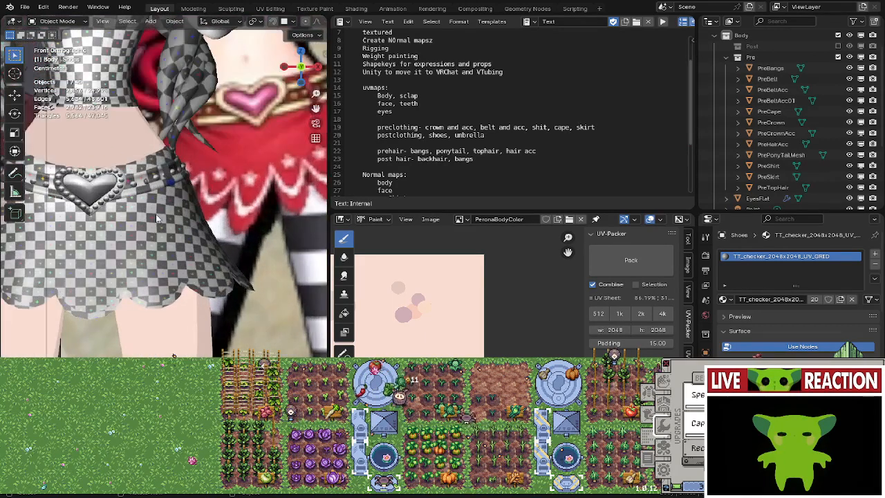
Select the PreSkirt, PreBelt and PreBeltAcc01 objects together and view them on the whole character from the front.
{"action": "left_click", "coordinate": [187, 289]}
{"action": "scroll", "coordinate": [186, 289], "scroll_direction": "up", "scroll_amount": 3}
{"action": "mouse_move", "coordinate": [166, 276]}
{"action": "middle_mouse_down"}
{"action": "mouse_move", "coordinate": [187, 289]}
{"action": "mouse_move", "coordinate": [157, 275]}
{"action": "middle_mouse_up"}
{"action": "left_click", "coordinate": [166, 276], "text": "shift"}
{"action": "left_click", "coordinate": [157, 275], "text": "shift"}
{"action": "scroll", "coordinate": [159, 280], "scroll_direction": "down", "scroll_amount": 8}
{"action": "key", "text": "KP_1"}
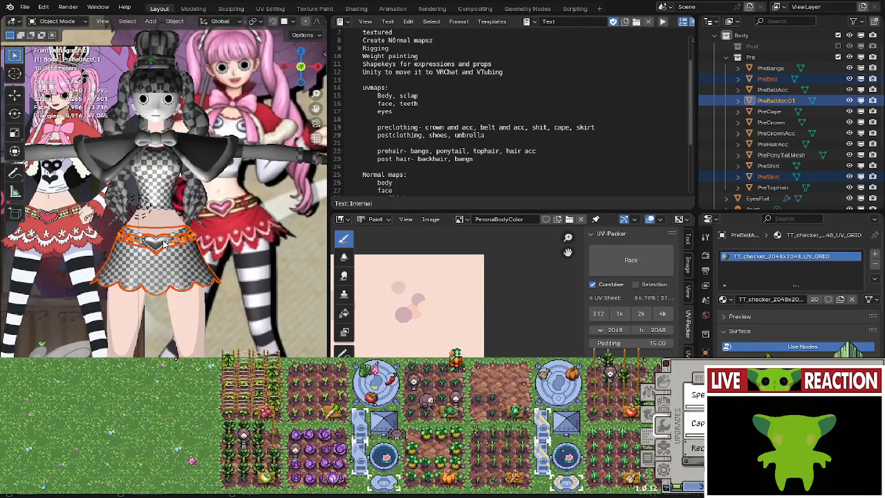
Reduce the selection to PreBelt and PreSkirt, and save the file.
{"action": "middle_click_drag", "start_coordinate": [163, 237], "coordinate": [179, 252]}
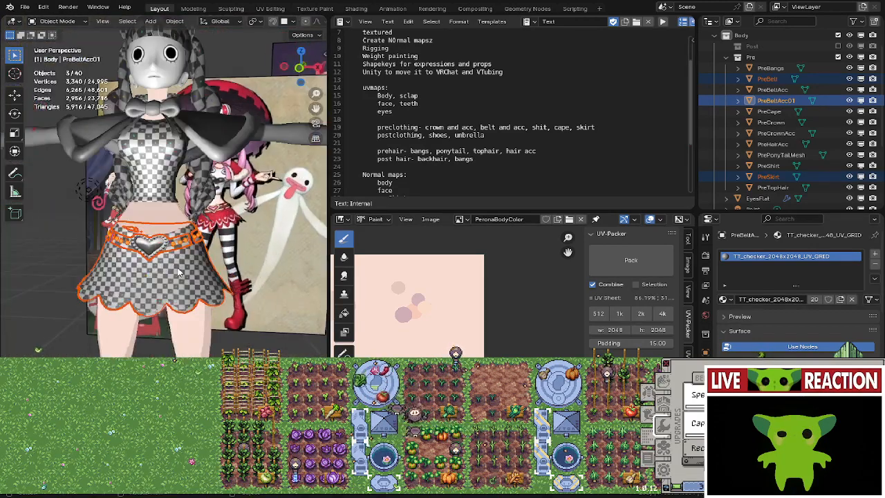
{"action": "left_click", "coordinate": [179, 253], "text": "shift"}
{"action": "middle_click_drag", "start_coordinate": [181, 138], "coordinate": [197, 234]}
{"action": "key", "text": "ctrl+s"}
{"action": "left_click", "coordinate": [261, 231]}
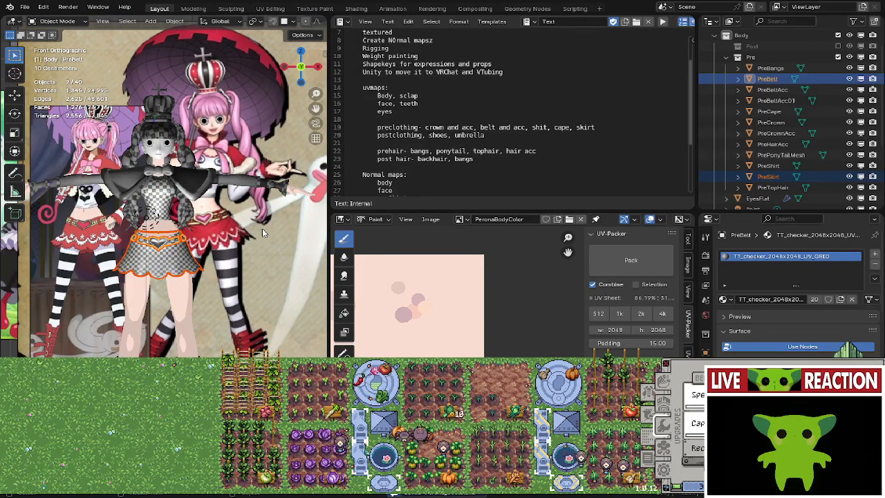
Select PreBelt, PreBeltAcc, PreBeltAcc01, PreCape, PreCrown, PreCrownAcc, PreHairAcc, PreShirt and PreSkirt together.
{"action": "left_click", "coordinate": [767, 79]}
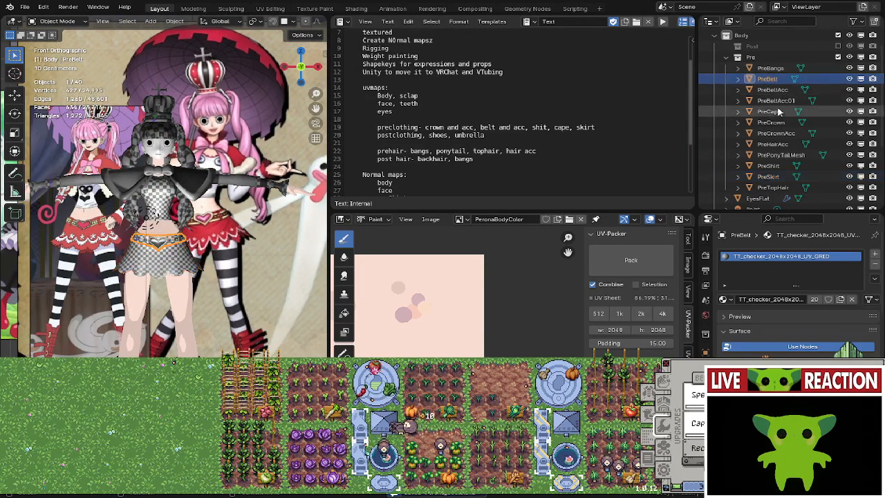
{"action": "left_click", "coordinate": [768, 90], "text": "ctrl"}
{"action": "left_click", "coordinate": [769, 100], "text": "ctrl"}
{"action": "left_click", "coordinate": [770, 111], "text": "ctrl"}
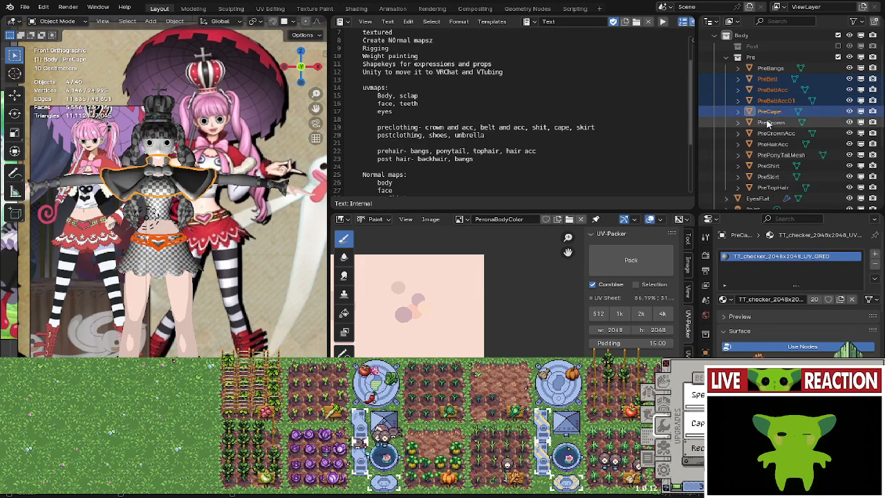
{"action": "left_click", "coordinate": [769, 122], "text": "ctrl"}
{"action": "left_click", "coordinate": [769, 132], "text": "ctrl"}
{"action": "left_click", "coordinate": [772, 143], "text": "ctrl"}
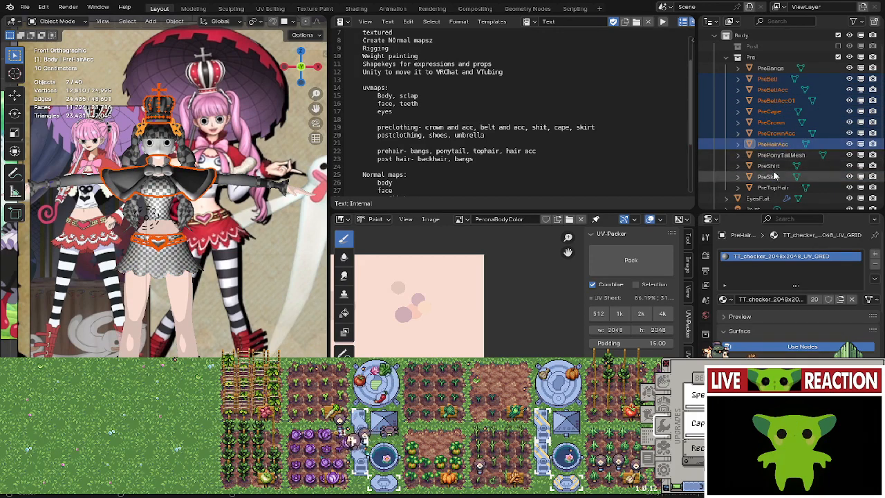
{"action": "left_click", "coordinate": [768, 166], "text": "ctrl"}
{"action": "left_click", "coordinate": [768, 176], "text": "ctrl"}
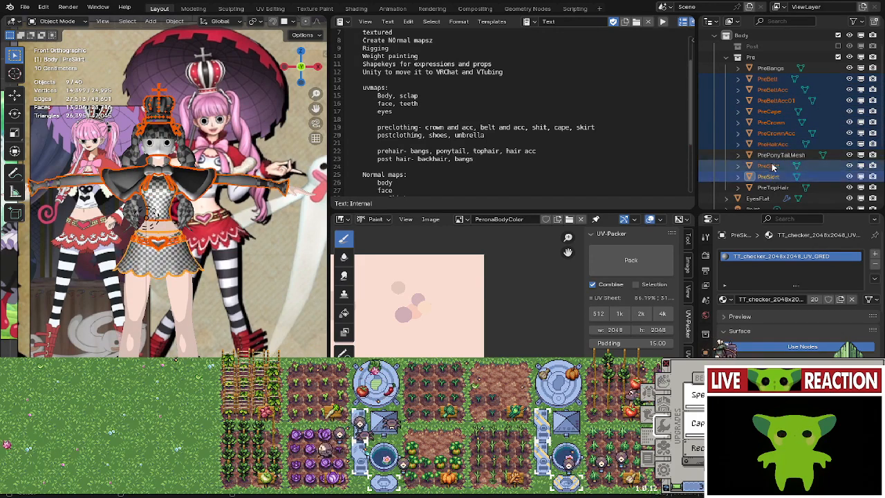
Check the selected clothing and accessories in Edit Mode and return to Object Mode.
{"action": "middle_click_drag", "start_coordinate": [159, 233], "coordinate": [176, 239]}
{"action": "key", "text": "Tab"}
{"action": "key", "text": "Tab"}
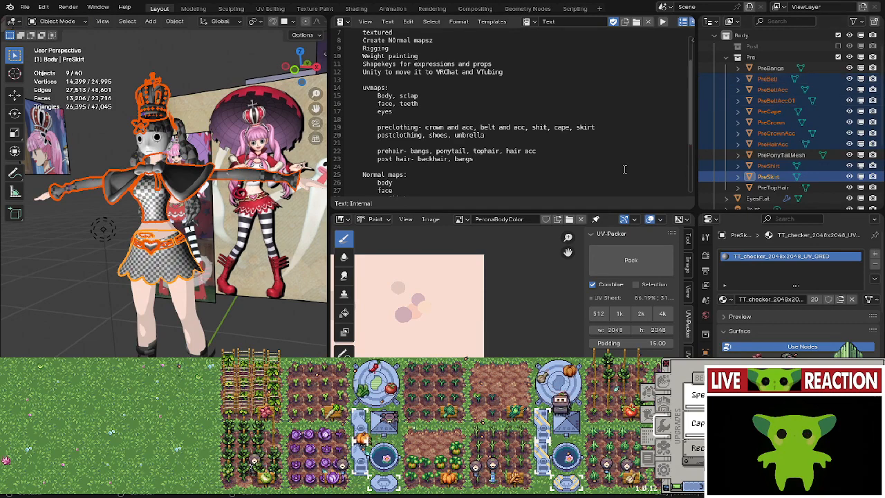
{"action": "scroll", "coordinate": [780, 138], "scroll_direction": "down", "scroll_amount": 5}
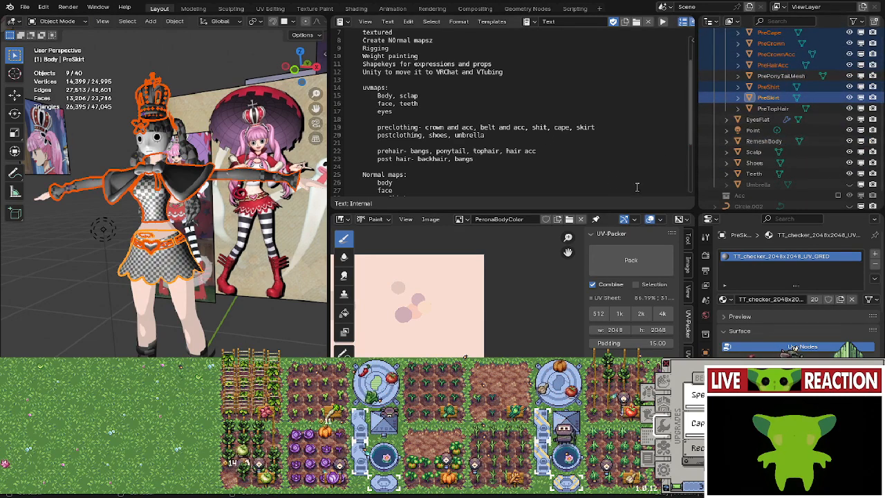
{"action": "key", "text": "Tab"}
{"action": "key", "text": "Tab"}
Select only the PreShirt object and reframe the PeronaBodyColor image.
{"action": "left_click", "coordinate": [768, 87]}
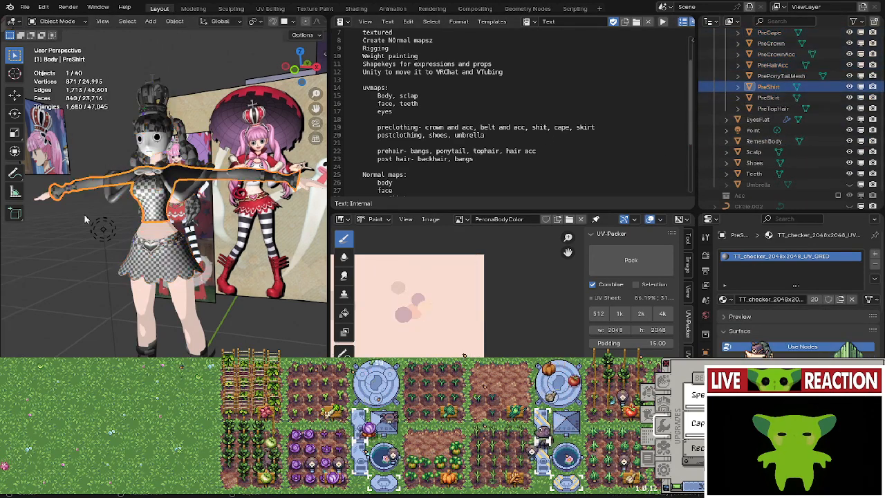
{"action": "mouse_move", "coordinate": [501, 415]}
{"action": "middle_mouse_down"}
{"action": "mouse_move", "coordinate": [352, 379]}
{"action": "mouse_move", "coordinate": [562, 336]}
{"action": "middle_mouse_up"}
{"action": "scroll", "coordinate": [514, 332], "scroll_direction": "down", "scroll_amount": 2}
{"action": "scroll", "coordinate": [521, 341], "scroll_direction": "up", "scroll_amount": 1}
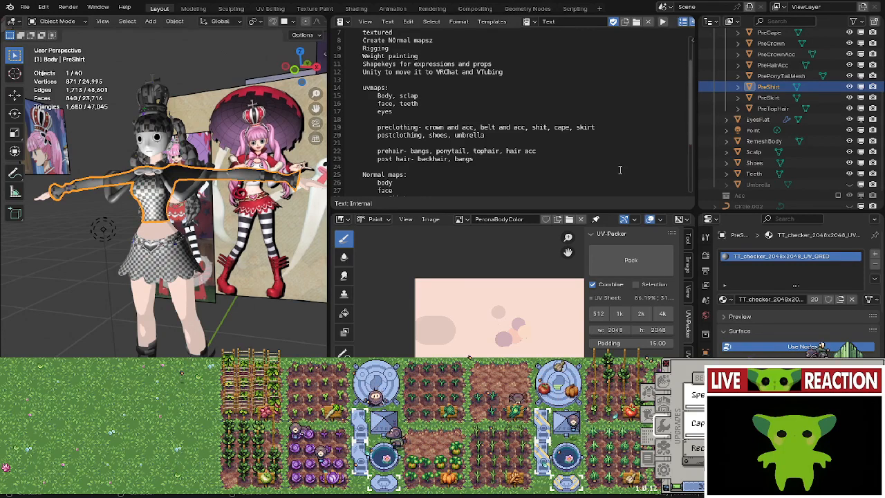
Complete the Normal maps list in the notes with the entries "shoe" and "hair?".
{"action": "scroll", "coordinate": [615, 163], "scroll_direction": "down", "scroll_amount": 4}
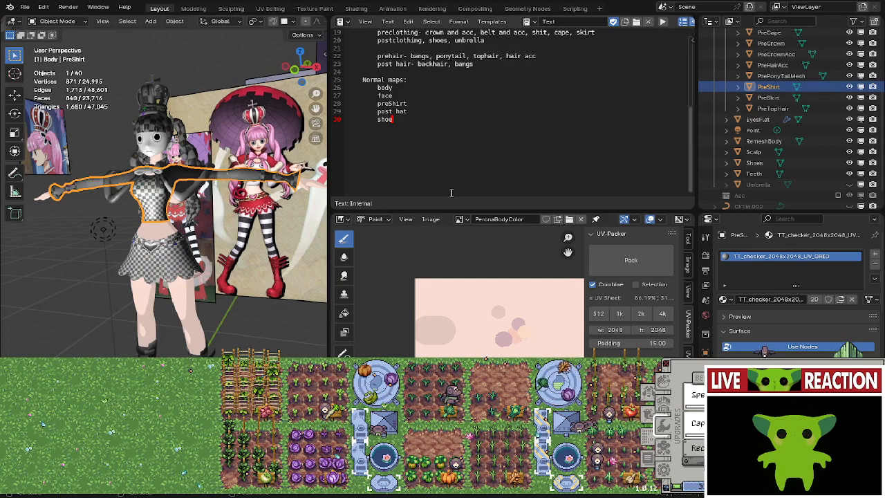
{"action": "key", "text": "BackSpace"}
{"action": "key", "text": "BackSpace"}
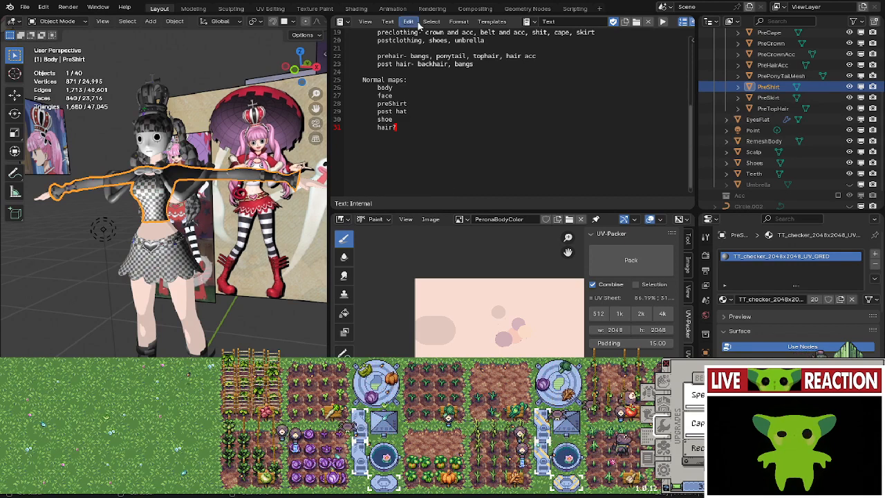
{"action": "scroll", "coordinate": [385, 176], "scroll_direction": "up", "scroll_amount": 2}
{"action": "scroll", "coordinate": [401, 121], "scroll_direction": "down", "scroll_amount": 3}
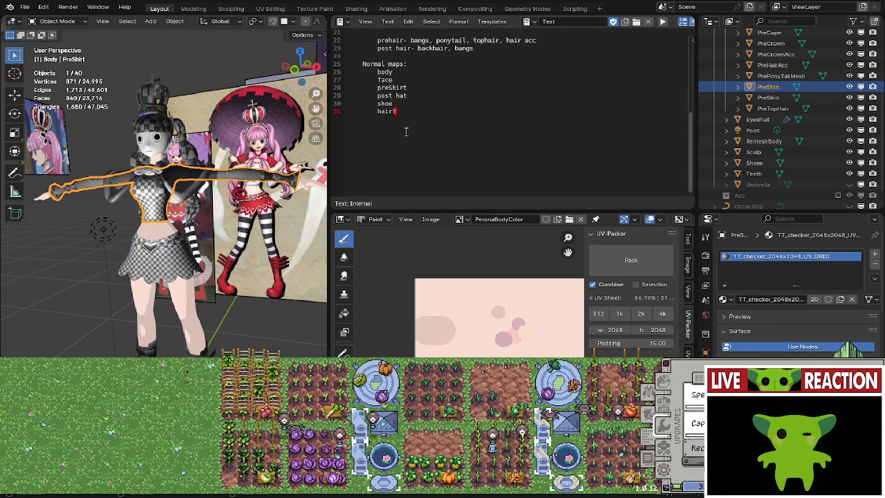
{"action": "scroll", "coordinate": [207, 222], "scroll_direction": "up", "scroll_amount": 3}
{"action": "scroll", "coordinate": [193, 214], "scroll_direction": "down", "scroll_amount": 2}
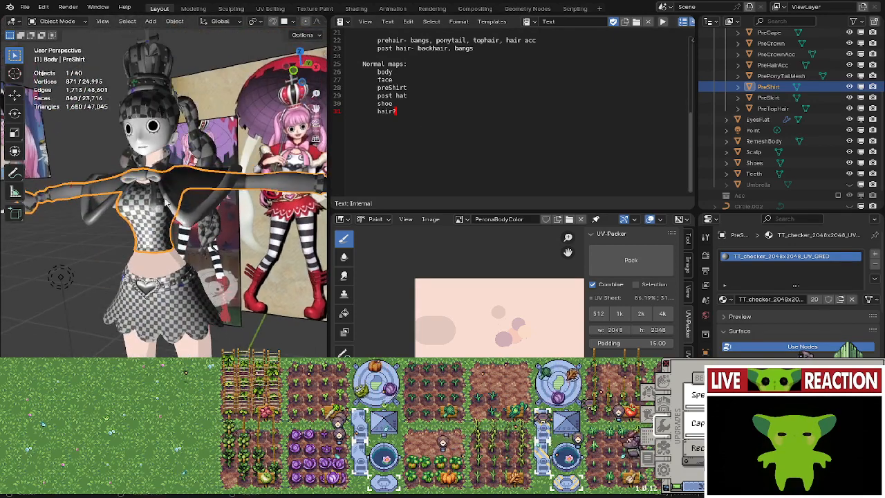
Hide the PreCape object so the shirt underneath is exposed.
{"action": "left_click", "coordinate": [187, 209]}
{"action": "scroll", "coordinate": [187, 210], "scroll_direction": "down", "scroll_amount": 1}
{"action": "key", "text": "h"}
{"action": "middle_click_drag", "start_coordinate": [187, 209], "coordinate": [109, 286]}
Select the PreShirt object and examine its checker texture up close from above and around the shoulders.
{"action": "left_click", "coordinate": [186, 311]}
{"action": "scroll", "coordinate": [150, 236], "scroll_direction": "up", "scroll_amount": 5}
{"action": "left_click", "coordinate": [150, 236]}
{"action": "scroll", "coordinate": [183, 237], "scroll_direction": "down", "scroll_amount": 4}
{"action": "left_click", "coordinate": [202, 237]}
{"action": "scroll", "coordinate": [202, 237], "scroll_direction": "up", "scroll_amount": 3}
{"action": "left_click", "coordinate": [119, 246]}
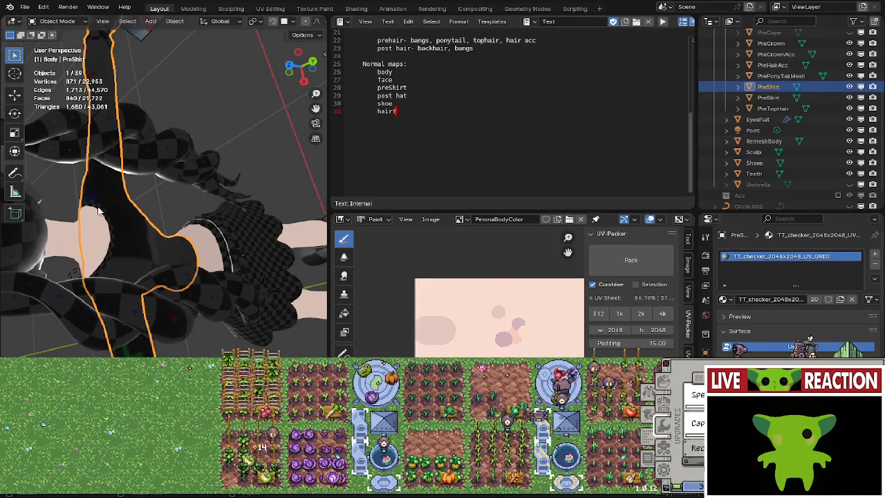
{"action": "middle_click_drag", "start_coordinate": [146, 249], "coordinate": [128, 195]}
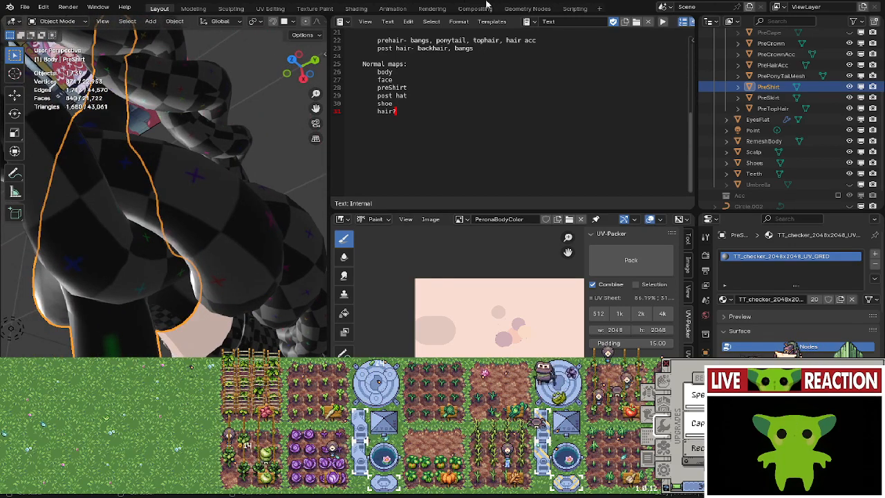
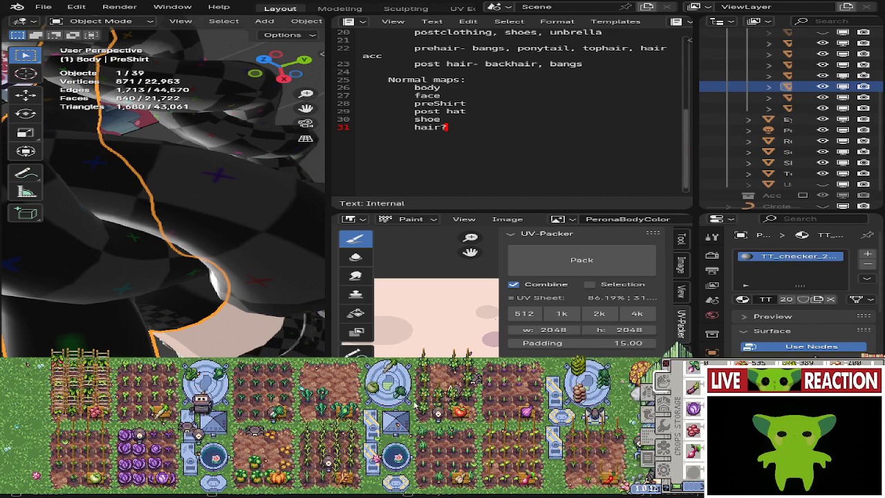
{"action": "left_click", "coordinate": [662, 448]}
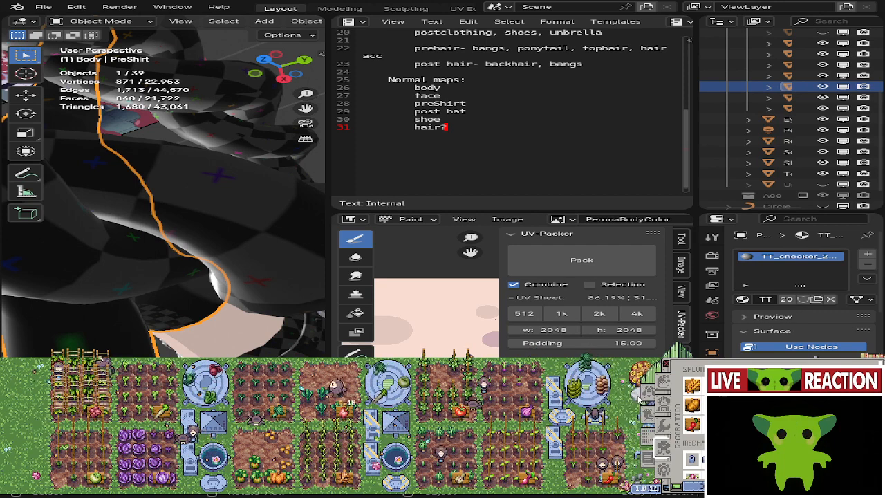
{"action": "left_click", "coordinate": [664, 382]}
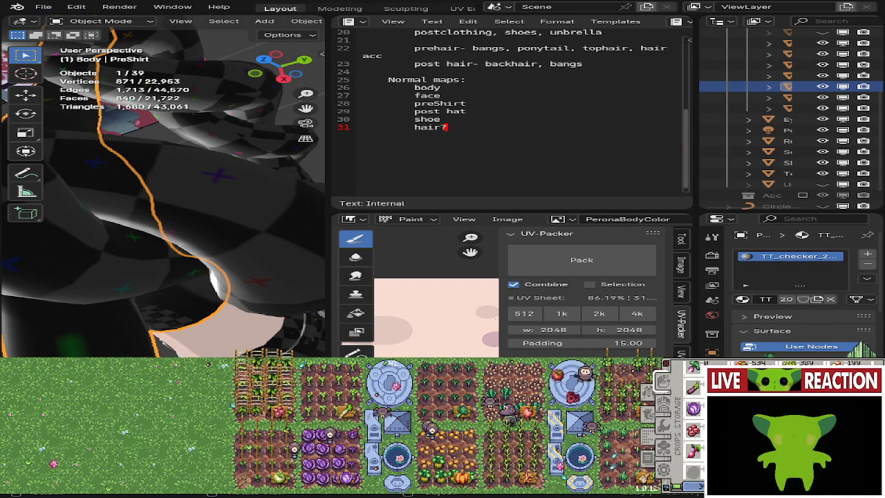
Examine the shirt's torso and sleeve from the side and restore the program window to full size.
{"action": "scroll", "coordinate": [201, 191], "scroll_direction": "down", "scroll_amount": 8}
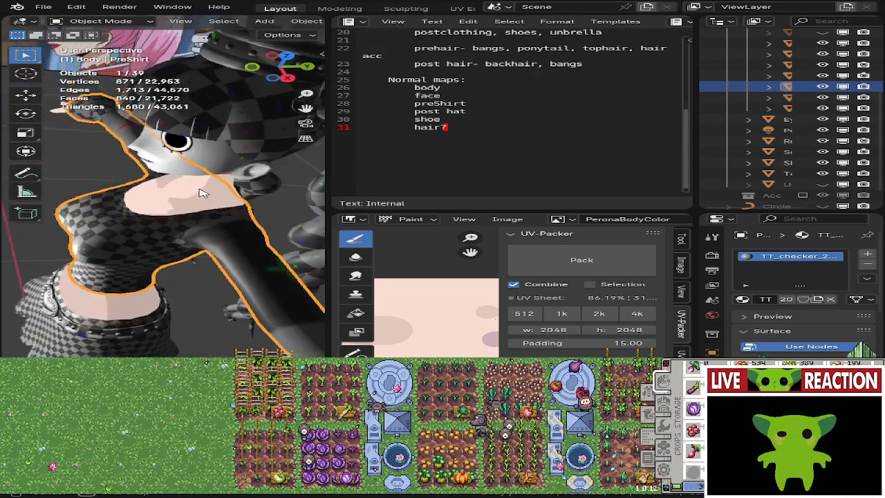
{"action": "middle_click_drag", "start_coordinate": [201, 192], "coordinate": [139, 213]}
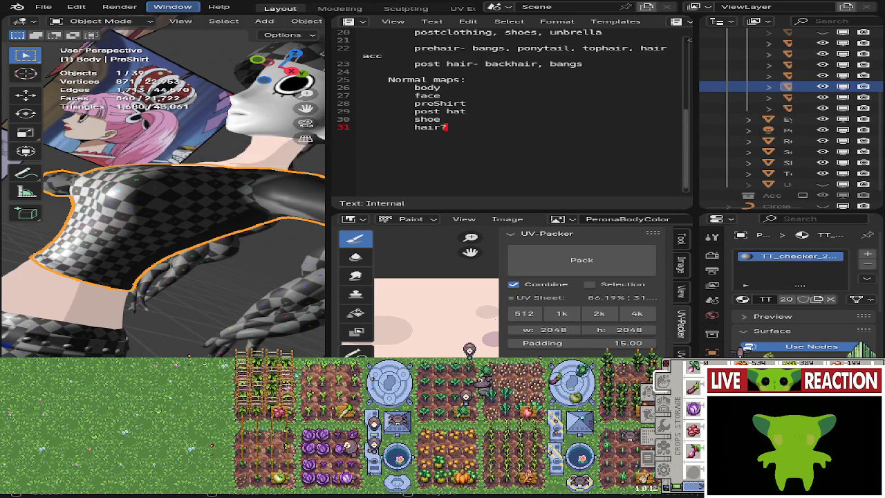
{"action": "double_click", "coordinate": [173, 1]}
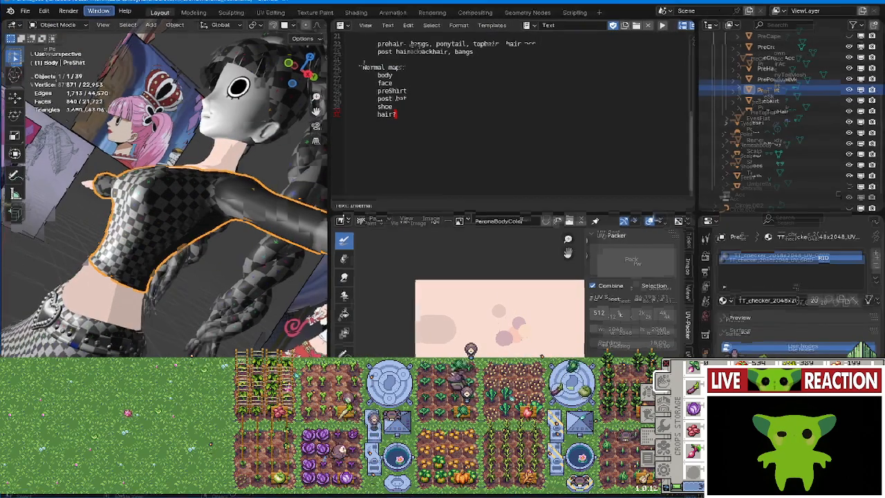
{"action": "left_click", "coordinate": [851, 2]}
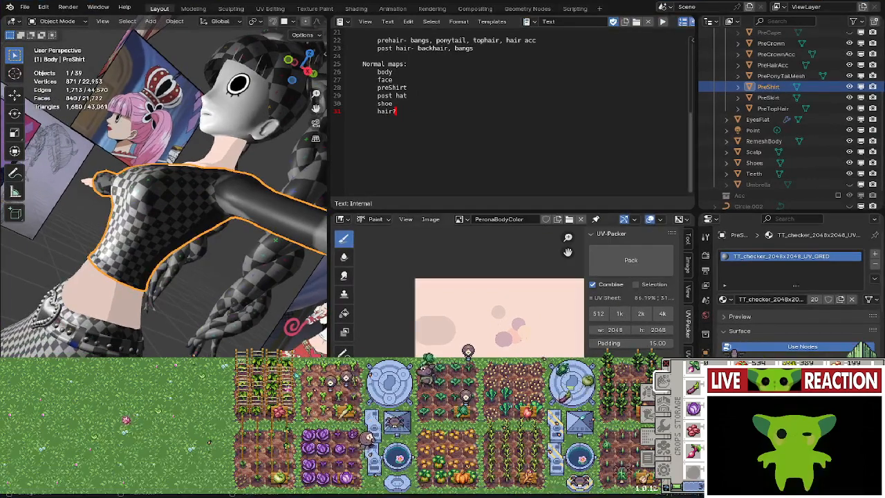
Hide the PrePonyTailMesh object and select the PreShirt object again.
{"action": "middle_click_drag", "start_coordinate": [153, 200], "coordinate": [138, 214]}
{"action": "scroll", "coordinate": [131, 240], "scroll_direction": "up", "scroll_amount": 3}
{"action": "scroll", "coordinate": [234, 228], "scroll_direction": "down", "scroll_amount": 4}
{"action": "left_click", "coordinate": [213, 198]}
{"action": "key", "text": "h"}
{"action": "left_click", "coordinate": [138, 215]}
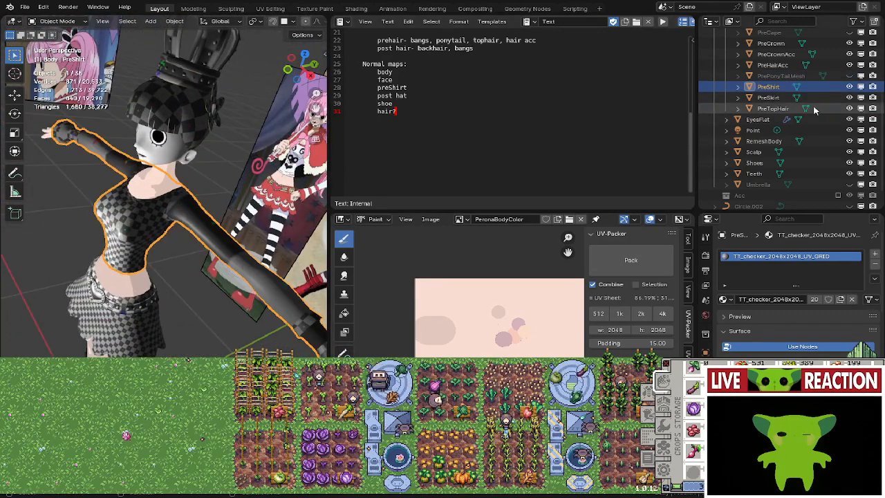
Rename the PreShirt object as PreShirt_Low.
{"action": "scroll", "coordinate": [783, 91], "scroll_direction": "up", "scroll_amount": 2}
{"action": "key", "text": "F2"}
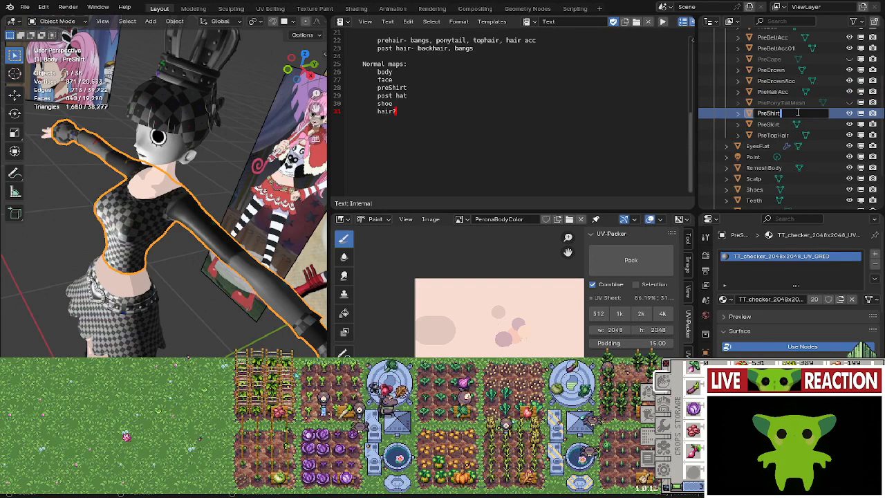
{"action": "key", "text": "Return"}
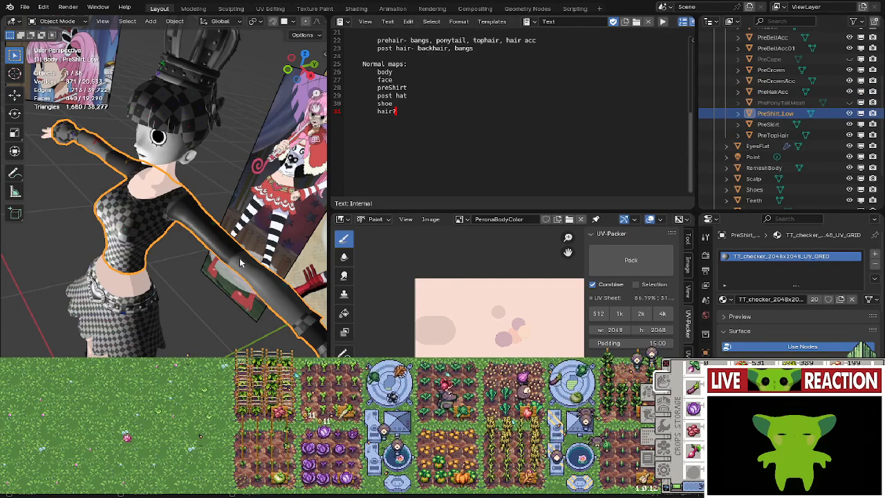
Duplicate PreShirt_Low in place and rename the copy as PreShirt_high.
{"action": "key", "text": "shift+d"}
{"action": "key", "text": "Escape"}
{"action": "scroll", "coordinate": [809, 123], "scroll_direction": "down", "scroll_amount": 1}
{"action": "key", "text": "F2"}
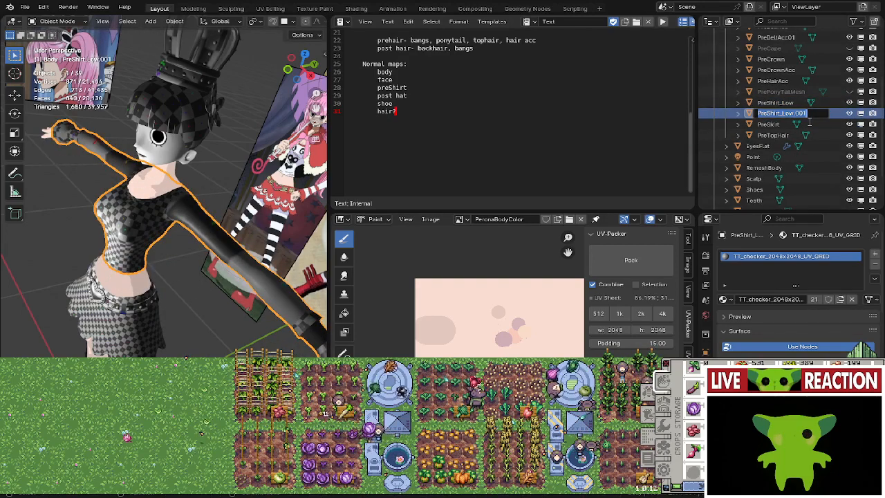
{"action": "left_click", "coordinate": [819, 112]}
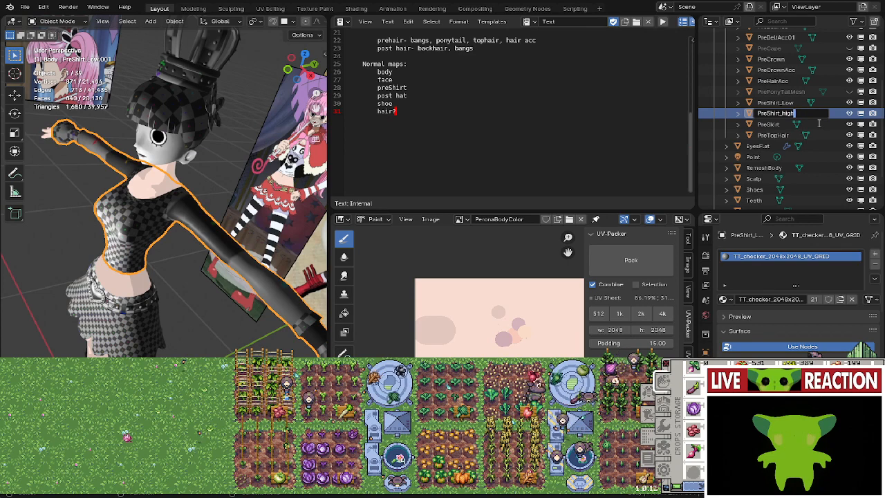
{"action": "key", "text": "Return"}
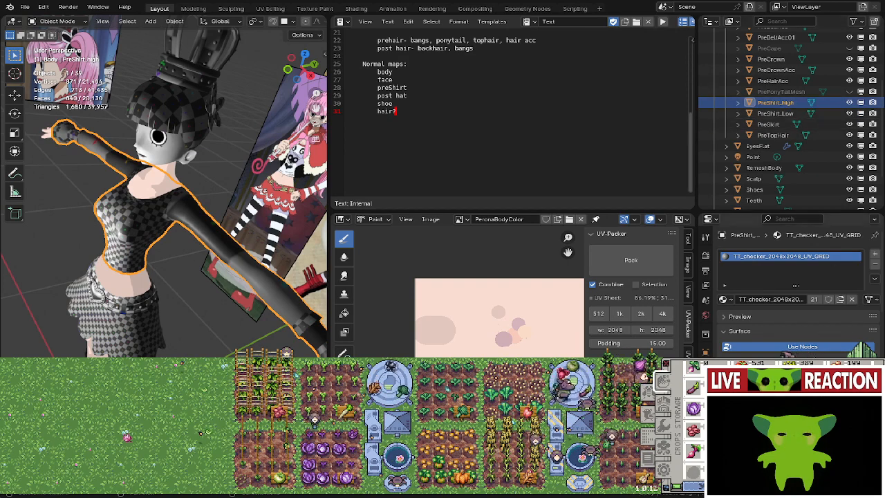
Add a Subdivision Surface modifier to the PreShirt_high object.
{"action": "left_click", "coordinate": [705, 237]}
{"action": "left_click", "coordinate": [772, 268]}
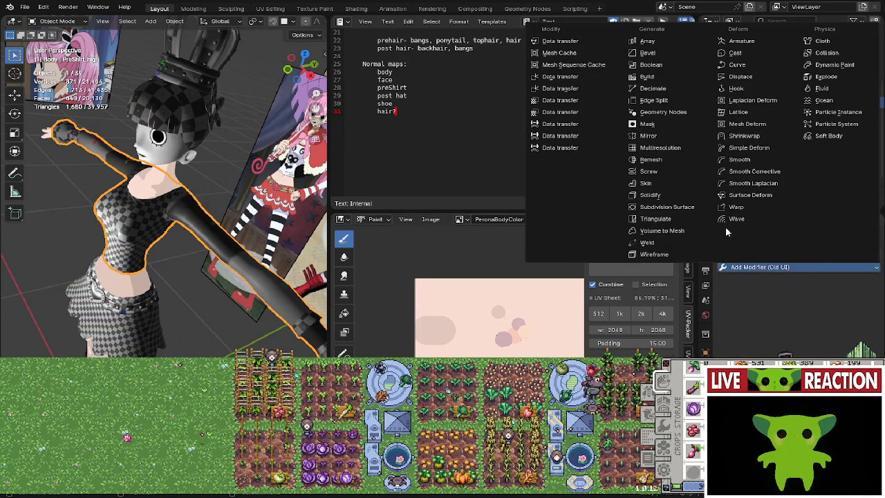
{"action": "left_click", "coordinate": [691, 206]}
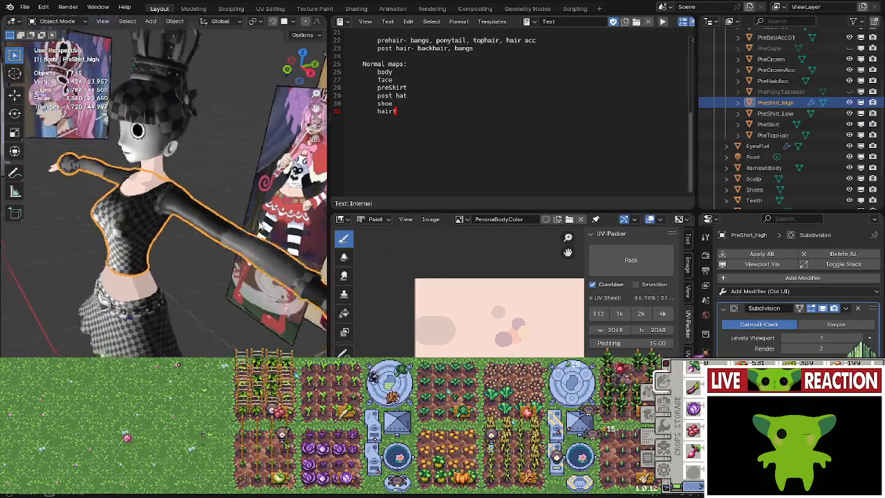
{"action": "middle_click_drag", "start_coordinate": [261, 226], "coordinate": [211, 219]}
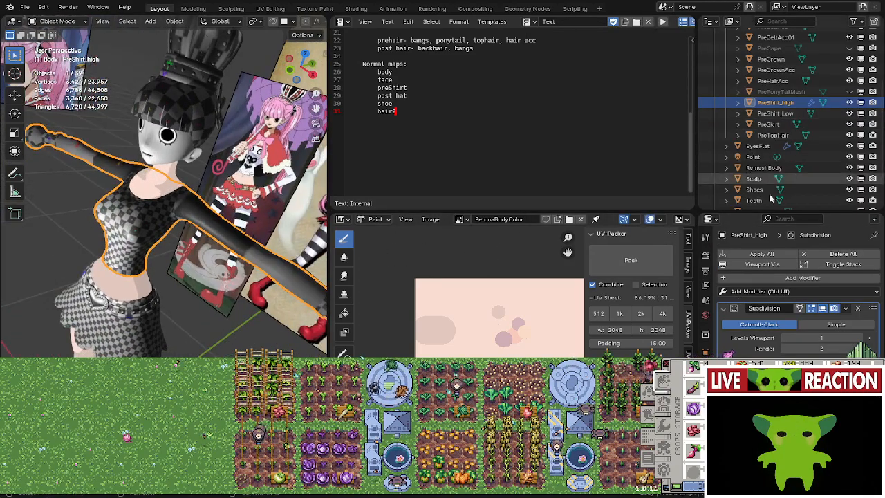
{"action": "scroll", "coordinate": [166, 263], "scroll_direction": "up", "scroll_amount": 5}
{"action": "key", "text": "Tab"}
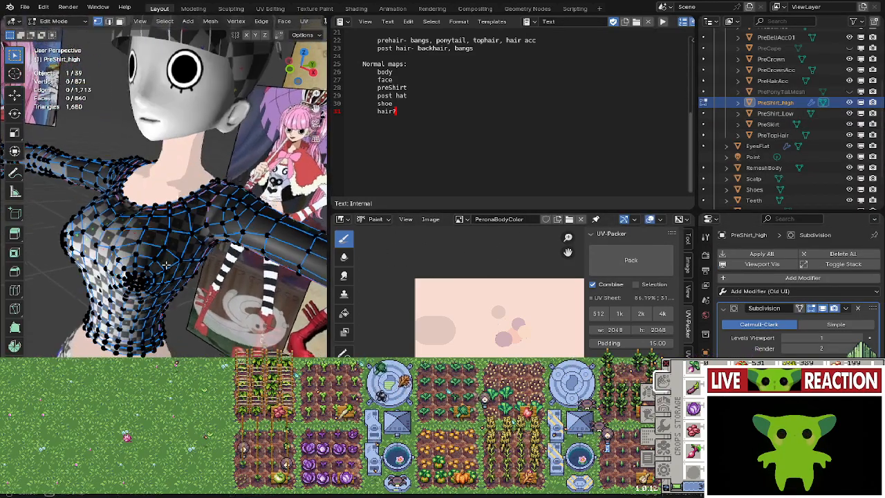
{"action": "scroll", "coordinate": [166, 263], "scroll_direction": "up", "scroll_amount": 5}
{"action": "key", "text": "Tab"}
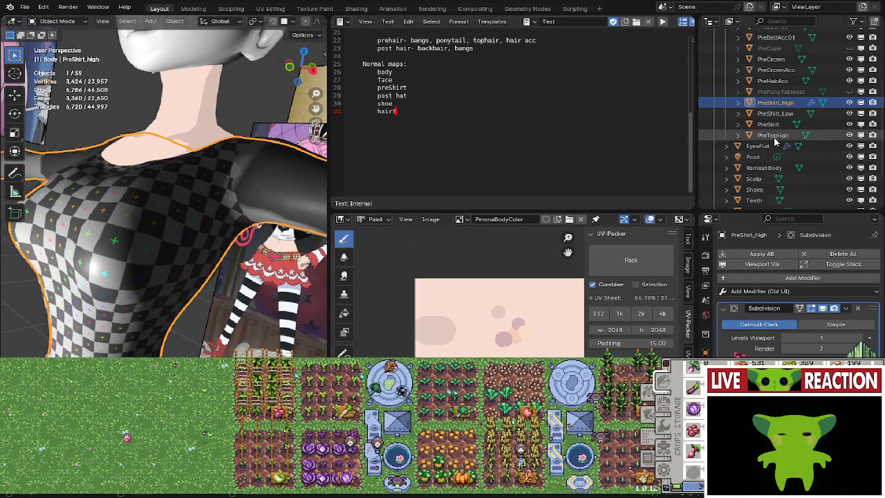
Duplicate PreShirt_Low in place and rename the copy as PreShirt_Cage.
{"action": "left_click", "coordinate": [769, 115]}
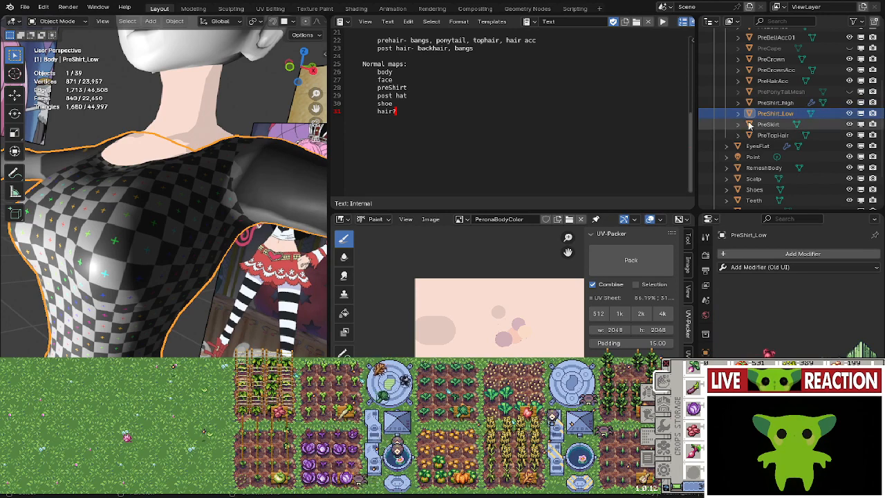
{"action": "key", "text": "shift+d"}
{"action": "right_click", "coordinate": [206, 205]}
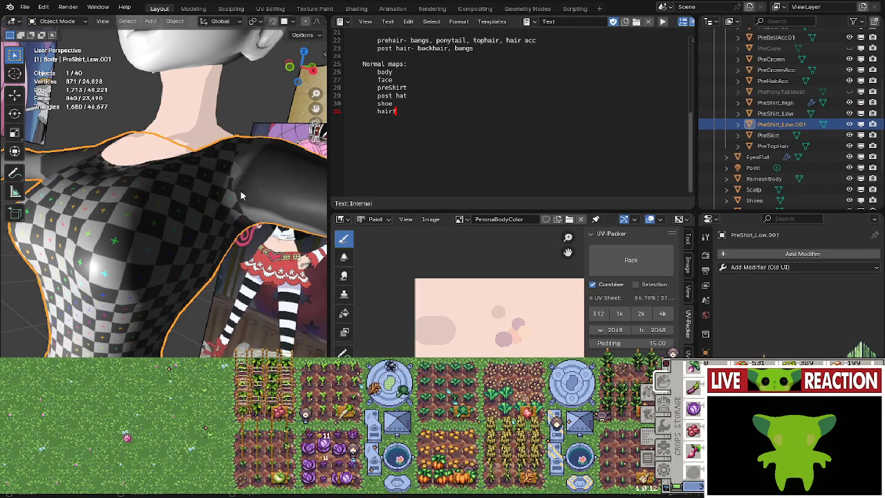
{"action": "scroll", "coordinate": [794, 128], "scroll_direction": "down", "scroll_amount": 1}
{"action": "double_click", "coordinate": [809, 113]}
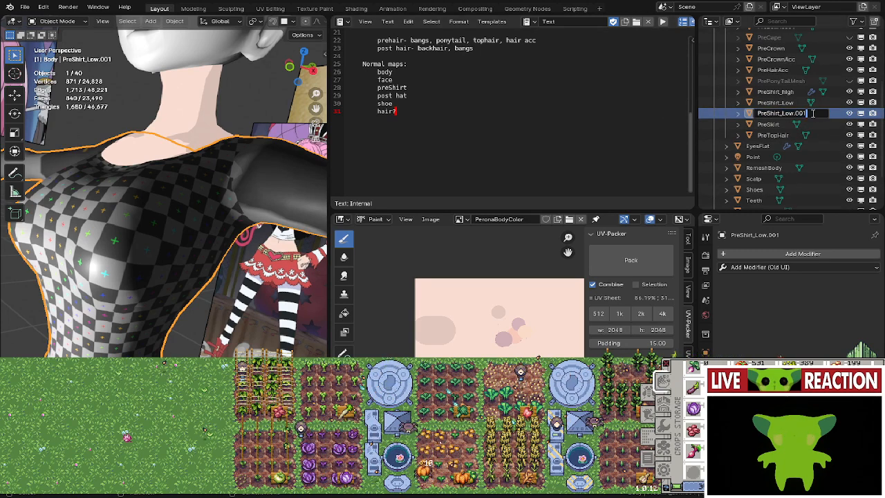
{"action": "key", "text": "BackSpace"}
{"action": "key", "text": "BackSpace"}
{"action": "key", "text": "BackSpace"}
{"action": "key", "text": "BackSpace"}
{"action": "key", "text": "BackSpace"}
{"action": "key", "text": "BackSpace"}
{"action": "key", "text": "BackSpace"}
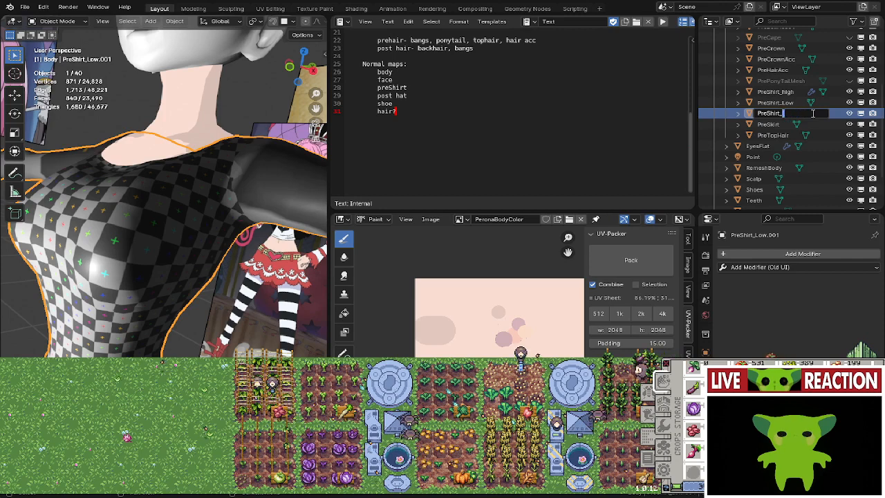
{"action": "type", "text": "Cag"}
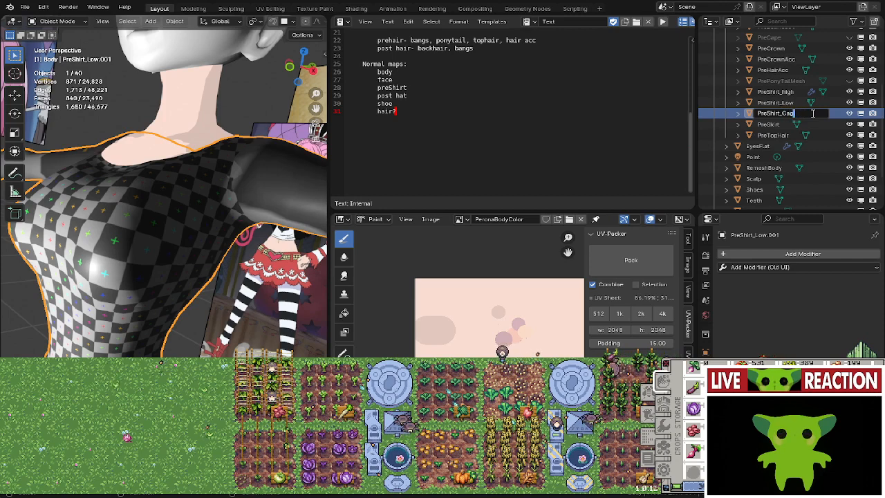
{"action": "type", "text": "e"}
{"action": "key", "text": "Return"}
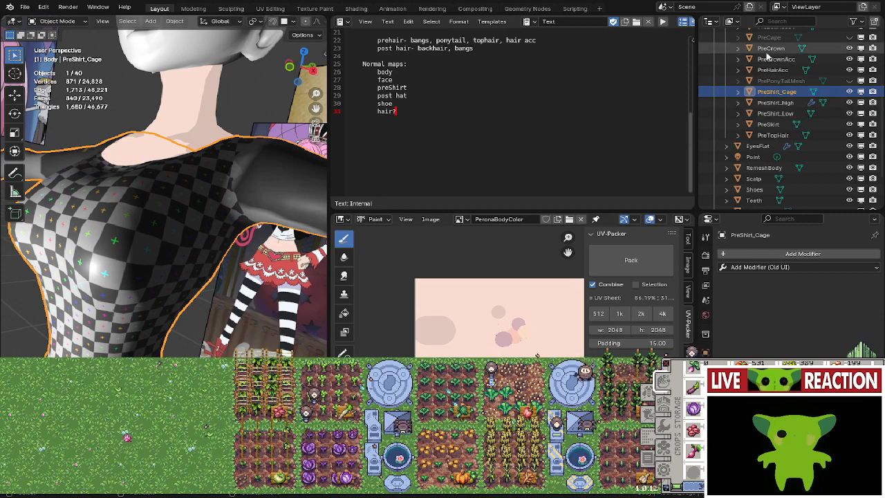
Hide PreShirt_high and fatten the entire PreShirt_Cage mesh slightly along its normals.
{"action": "left_click", "coordinate": [850, 102]}
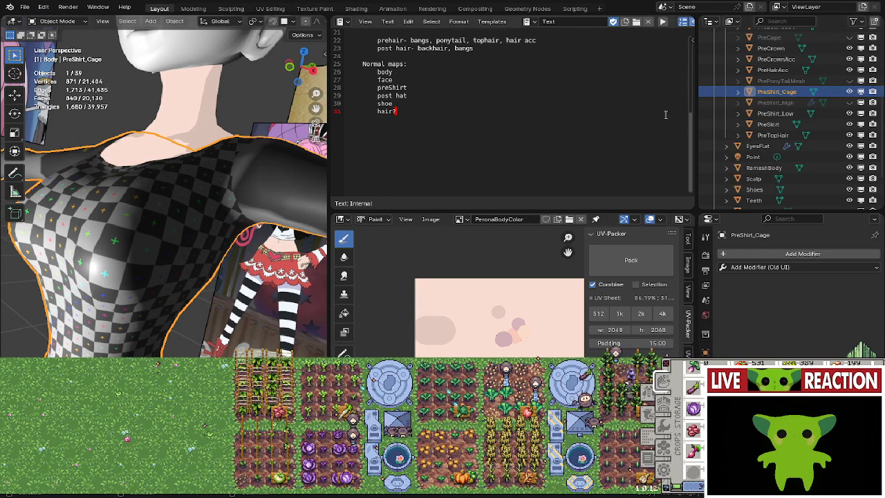
{"action": "mouse_move", "coordinate": [186, 156]}
{"action": "middle_mouse_down"}
{"action": "mouse_move", "coordinate": [181, 201]}
{"action": "mouse_move", "coordinate": [185, 157]}
{"action": "mouse_move", "coordinate": [226, 224]}
{"action": "mouse_move", "coordinate": [217, 201]}
{"action": "middle_mouse_up"}
{"action": "scroll", "coordinate": [185, 157], "scroll_direction": "down", "scroll_amount": 3}
{"action": "key", "text": "Tab"}
{"action": "key", "text": "a"}
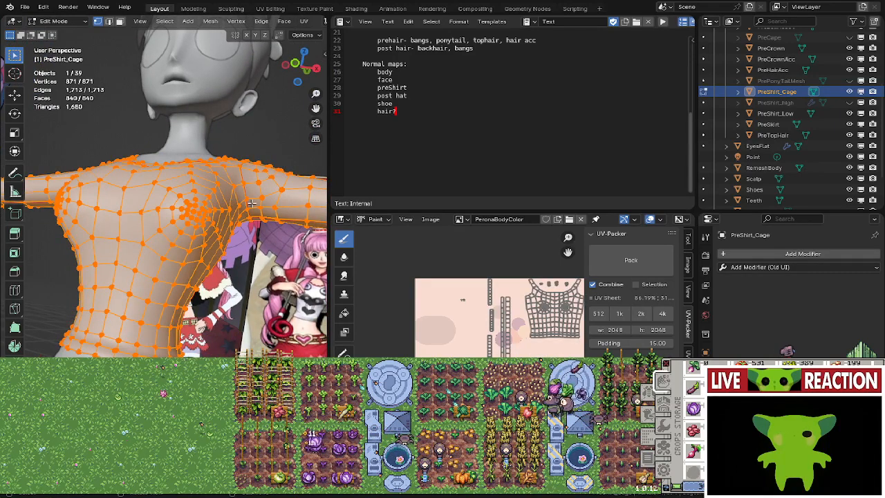
{"action": "key", "text": "alt+s"}
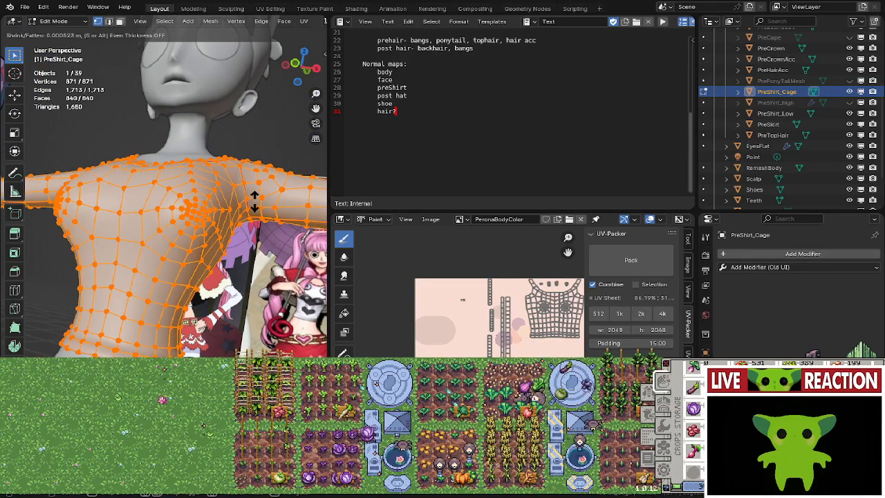
{"action": "left_click", "coordinate": [249, 165]}
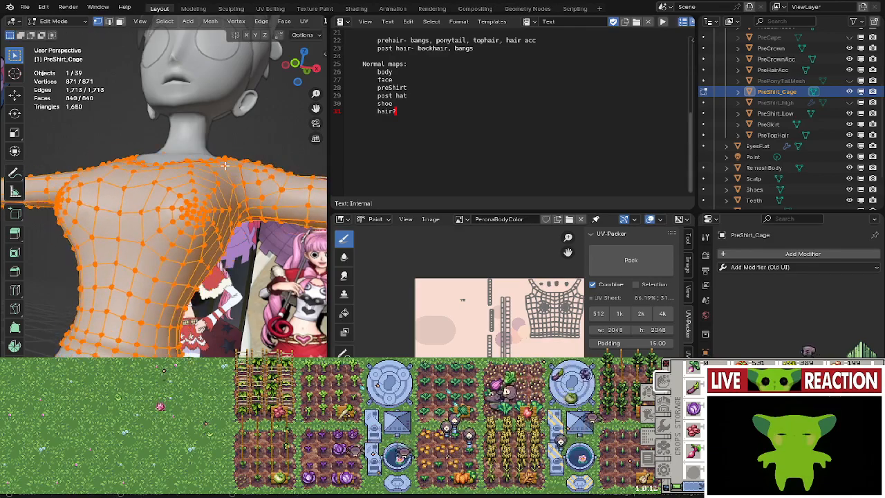
Check the cage around the neckline and chest, and readjust the whole mesh's offset with Shrink/Fatten.
{"action": "scroll", "coordinate": [221, 200], "scroll_direction": "up", "scroll_amount": 3}
{"action": "key", "text": "Tab"}
{"action": "middle_click_drag", "start_coordinate": [214, 207], "coordinate": [167, 272]}
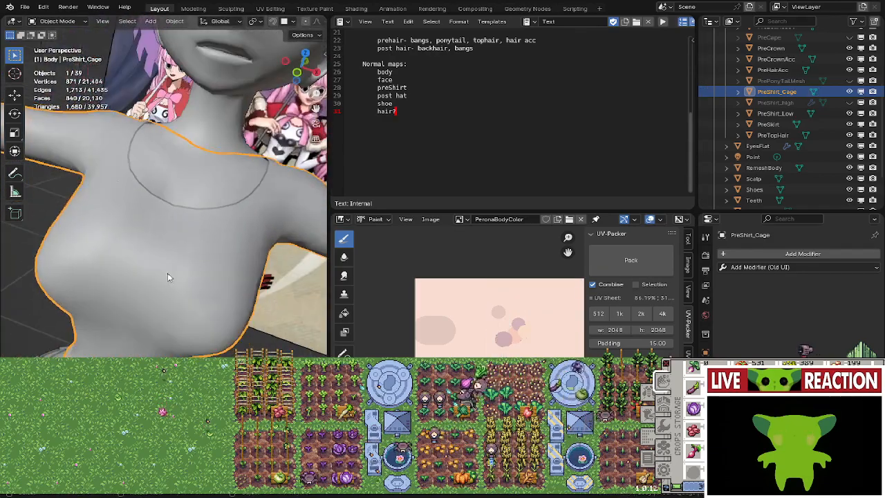
{"action": "key", "text": "Tab"}
{"action": "key", "text": "Tab"}
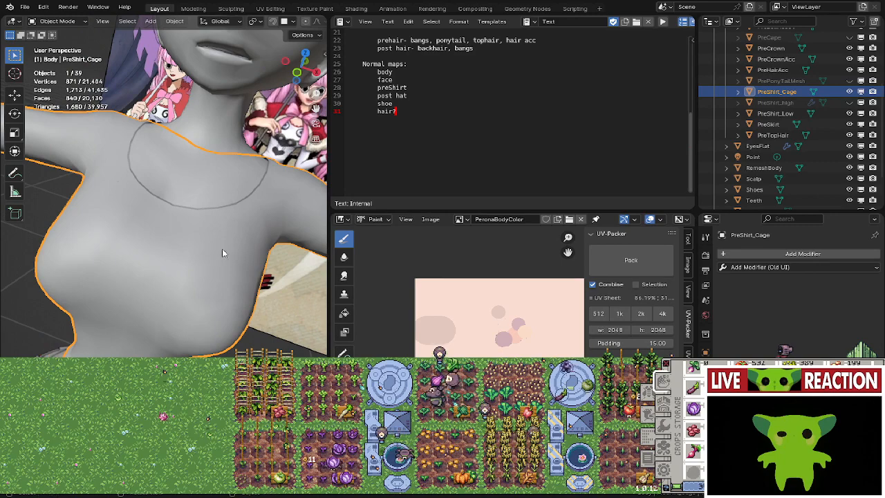
{"action": "key", "text": "Tab"}
{"action": "key", "text": "alt+s"}
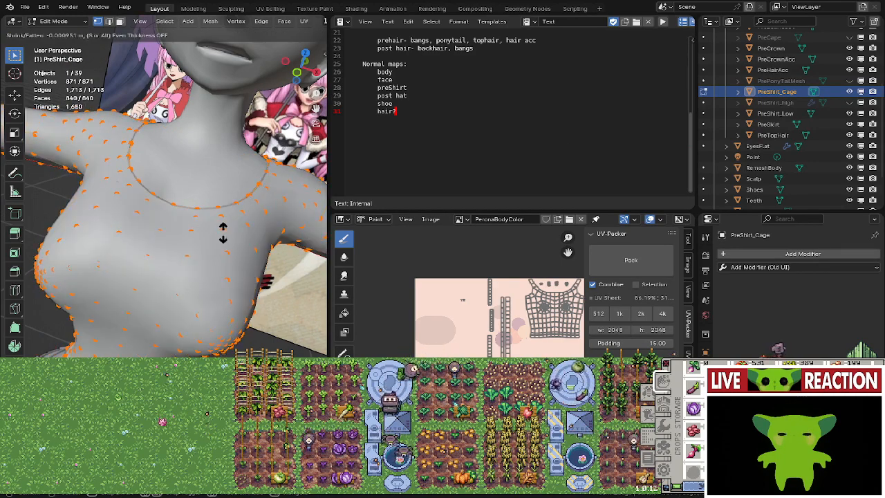
{"action": "left_click", "coordinate": [221, 239]}
Reselect all PreShirt_Cage vertices and fine-tune their offset once more with Shrink/Fatten.
{"action": "middle_click_drag", "start_coordinate": [222, 239], "coordinate": [212, 271]}
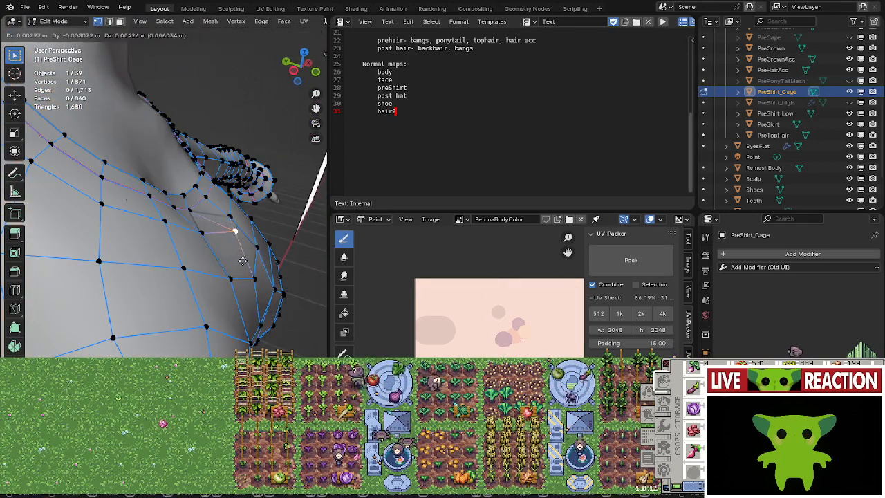
{"action": "middle_click_drag", "start_coordinate": [233, 233], "coordinate": [275, 247]}
{"action": "key", "text": "a"}
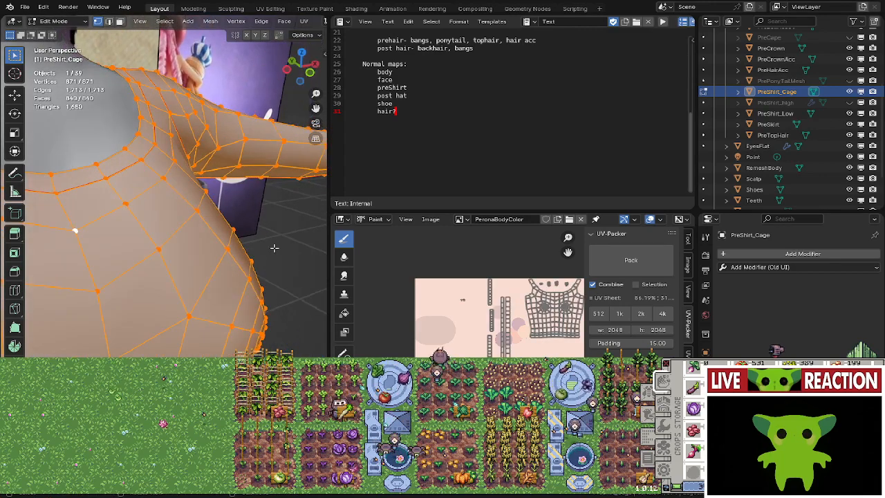
{"action": "key", "text": "alt+s"}
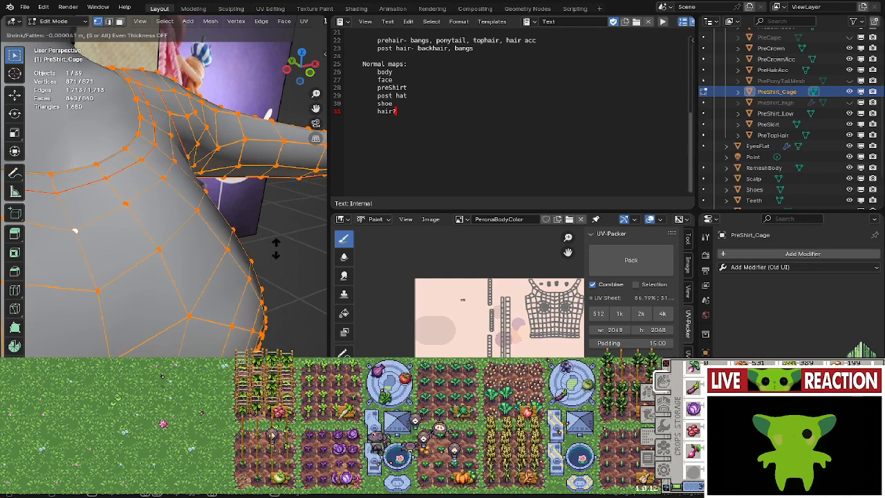
{"action": "left_click", "coordinate": [275, 246]}
Inspect the cage around the sleeve and neckline, and fatten the whole mesh by about 0.0002 m.
{"action": "key", "text": "Tab"}
{"action": "middle_click_drag", "start_coordinate": [260, 252], "coordinate": [229, 322]}
{"action": "key", "text": "Tab"}
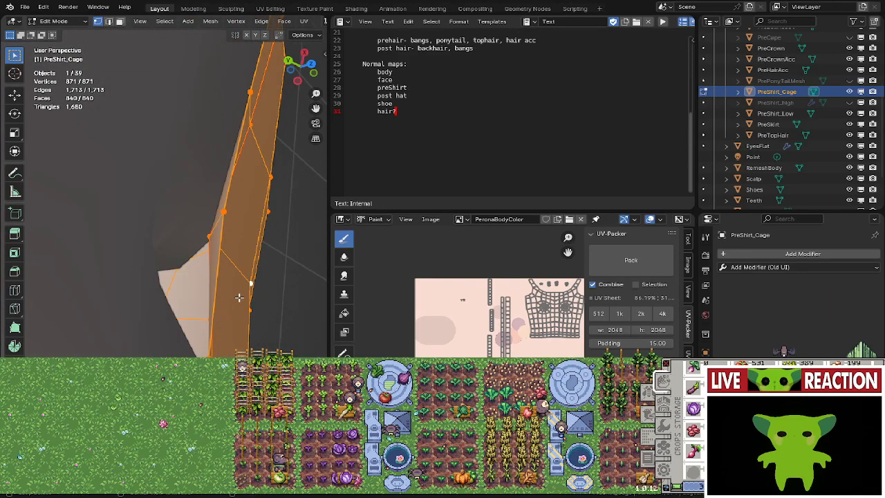
{"action": "key", "text": "Tab"}
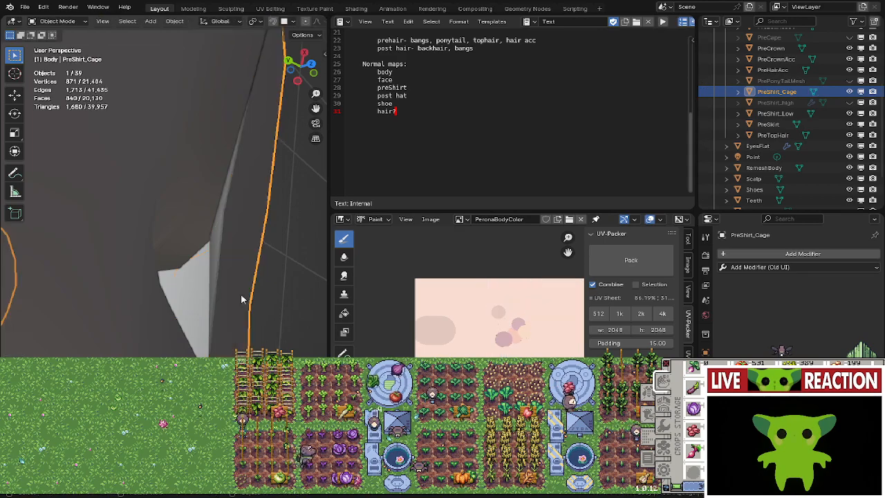
{"action": "middle_click_drag", "start_coordinate": [241, 299], "coordinate": [318, 228]}
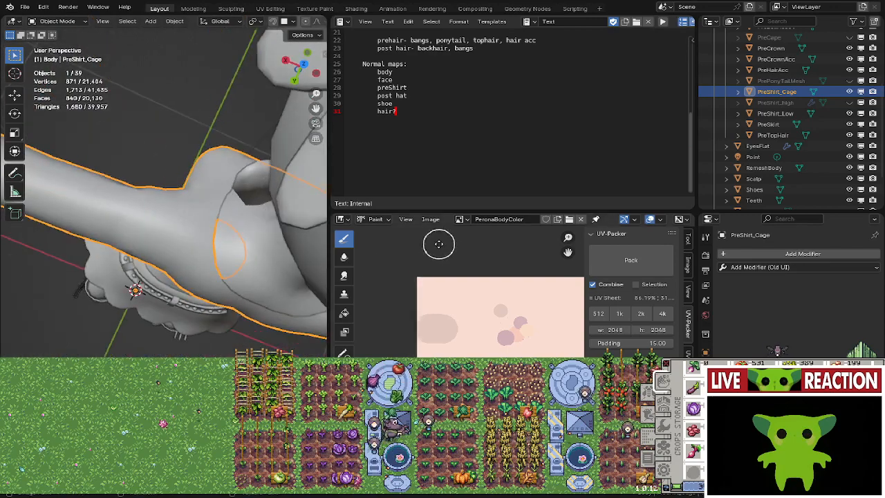
{"action": "middle_click_drag", "start_coordinate": [438, 243], "coordinate": [430, 239]}
{"action": "middle_click_drag", "start_coordinate": [322, 342], "coordinate": [159, 298]}
{"action": "key", "text": "Tab"}
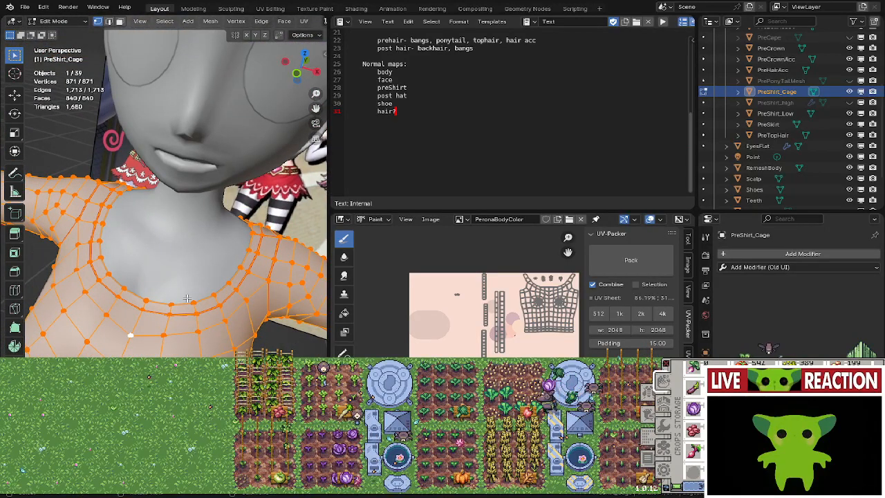
{"action": "key", "text": "alt+s"}
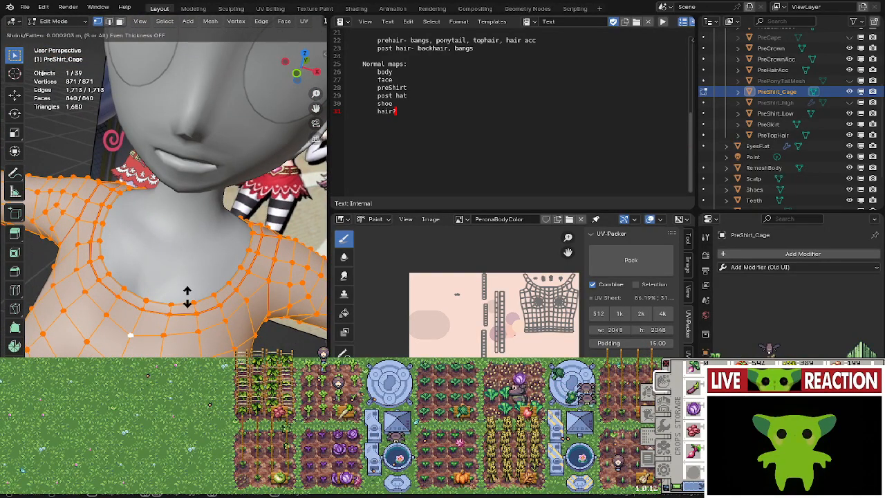
{"action": "left_click", "coordinate": [187, 297]}
Check the cage around the waist and nudge a single vertex near its lower hem.
{"action": "key", "text": "Tab"}
{"action": "scroll", "coordinate": [185, 314], "scroll_direction": "down", "scroll_amount": 5}
{"action": "middle_click_drag", "start_coordinate": [185, 316], "coordinate": [186, 297]}
{"action": "scroll", "coordinate": [191, 280], "scroll_direction": "up", "scroll_amount": 3}
{"action": "scroll", "coordinate": [186, 297], "scroll_direction": "up", "scroll_amount": 4}
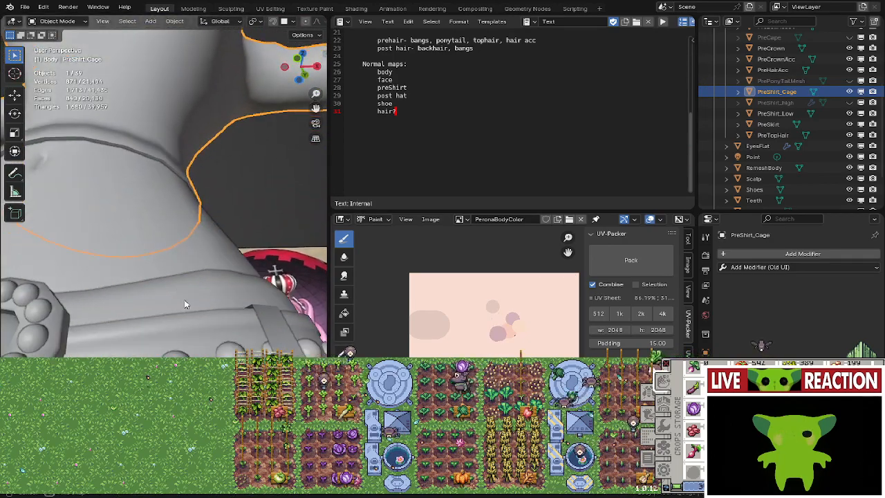
{"action": "scroll", "coordinate": [185, 304], "scroll_direction": "down", "scroll_amount": 4}
{"action": "key", "text": "Tab"}
{"action": "left_click", "coordinate": [168, 301]}
{"action": "key", "text": "g"}
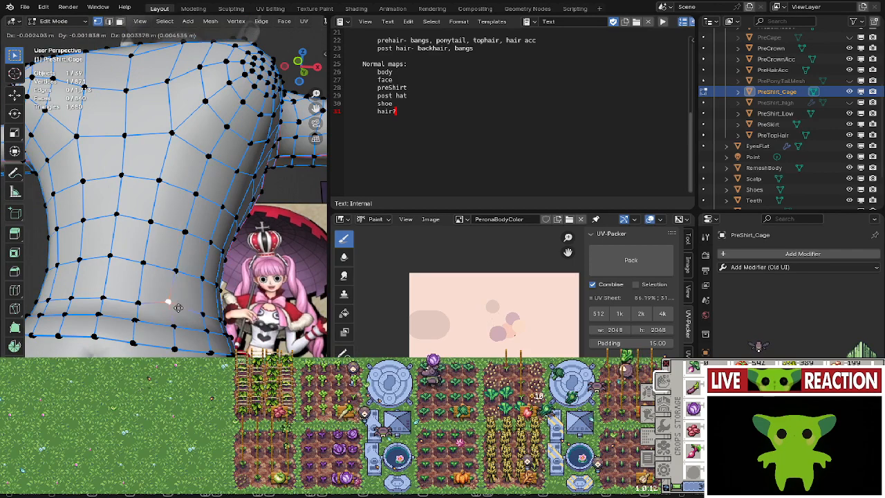
{"action": "left_click", "coordinate": [179, 311]}
{"action": "mouse_move", "coordinate": [180, 311]}
{"action": "middle_mouse_down"}
{"action": "mouse_move", "coordinate": [231, 310]}
{"action": "mouse_move", "coordinate": [170, 317]}
{"action": "middle_mouse_up"}
{"action": "scroll", "coordinate": [161, 321], "scroll_direction": "down", "scroll_amount": 5}
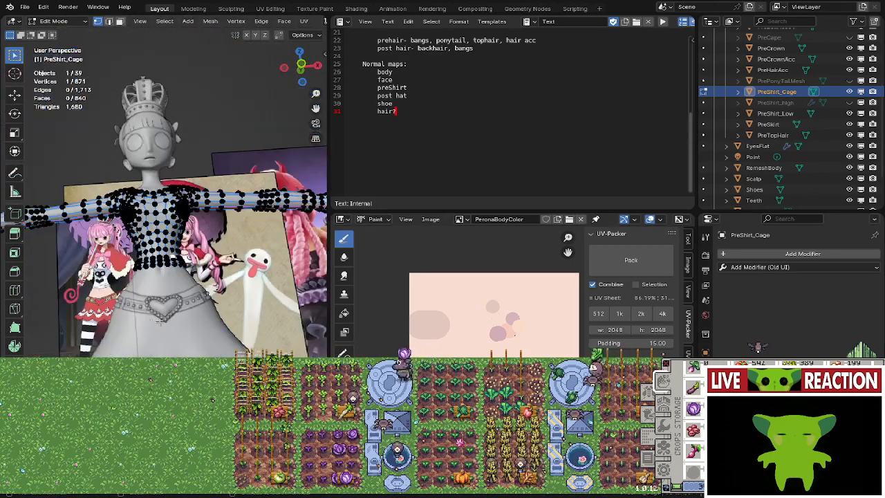
Save the file and make PreShirt_high visible again in the front view.
{"action": "key", "text": "ctrl+s"}
{"action": "left_click", "coordinate": [297, 318]}
{"action": "key", "text": "Tab"}
{"action": "middle_click_drag", "start_coordinate": [296, 317], "coordinate": [260, 318]}
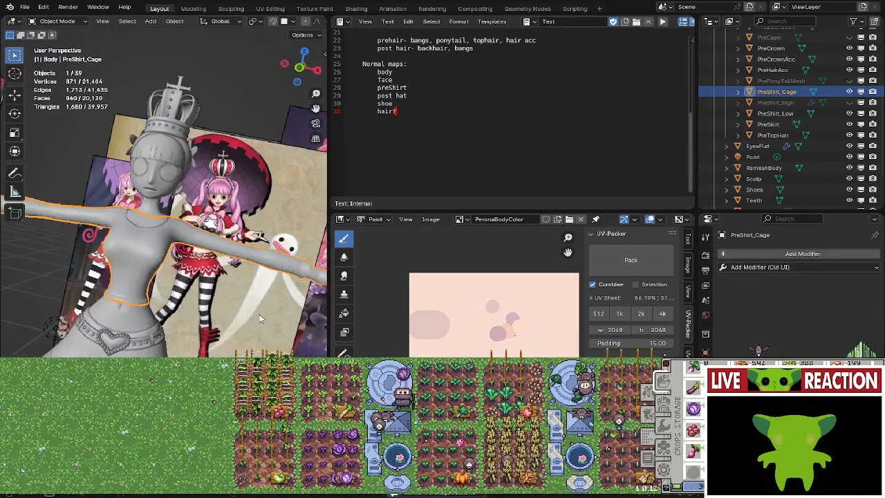
{"action": "key", "text": "KP_1"}
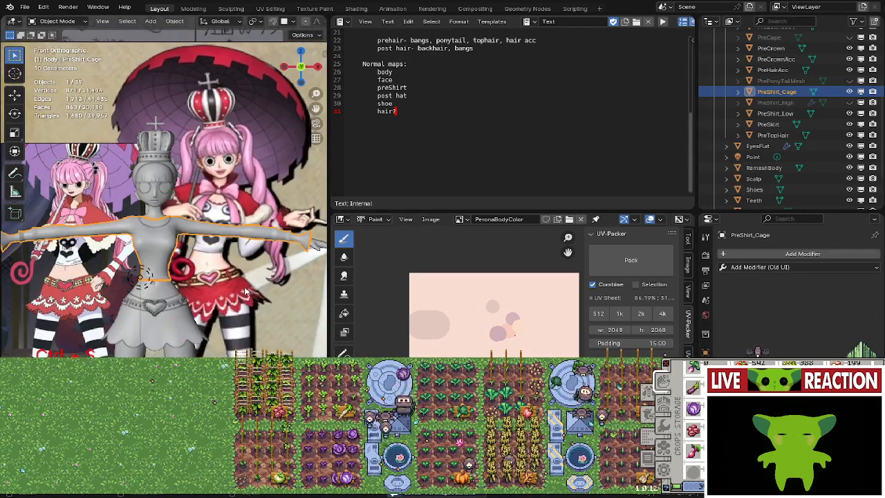
{"action": "left_click", "coordinate": [849, 103]}
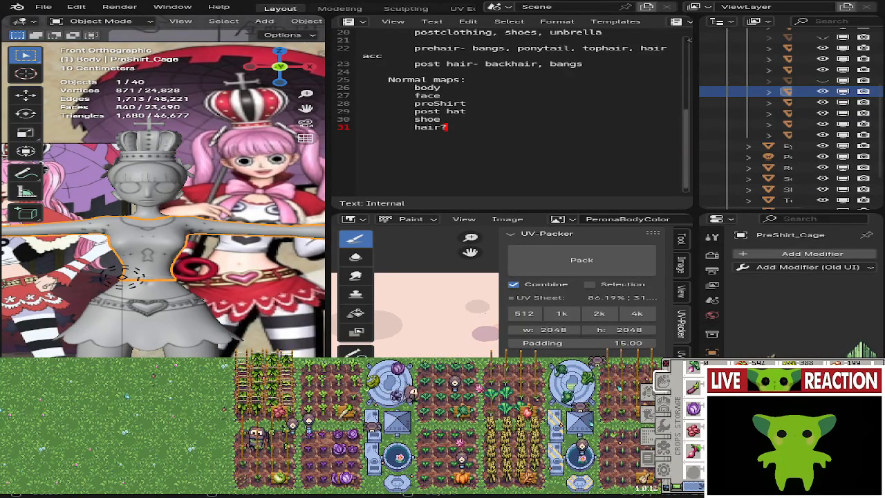
Set the scene's render engine to Cycles.
{"action": "left_click", "coordinate": [716, 256]}
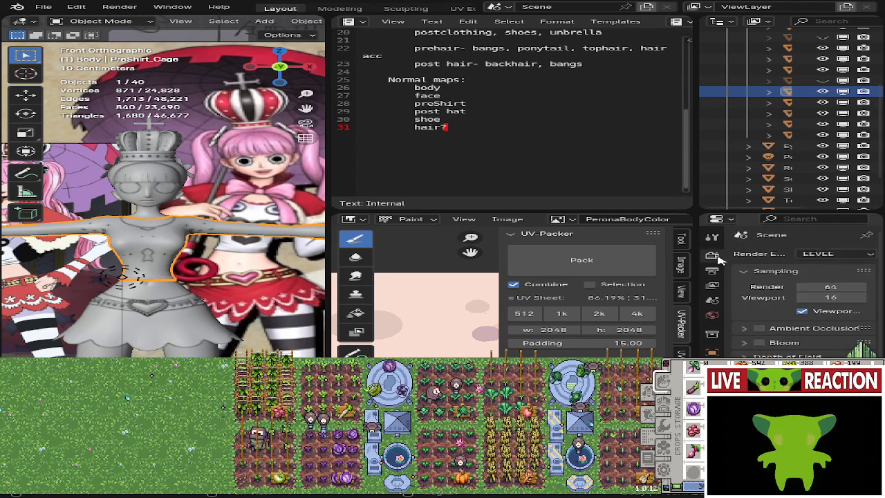
{"action": "left_click", "coordinate": [822, 254]}
{"action": "left_click", "coordinate": [815, 287]}
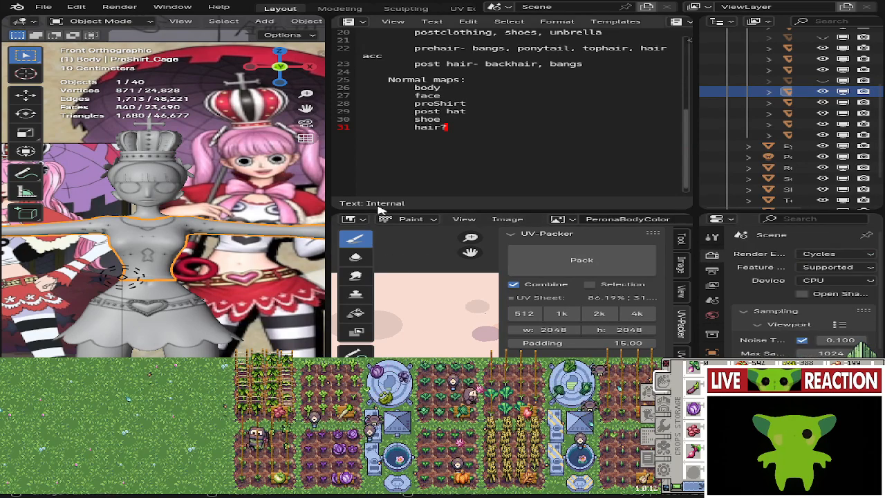
Change the text editor area to the Shader Editor and enlarge it to show the shirt's checker material nodes.
{"action": "left_click", "coordinate": [349, 23]}
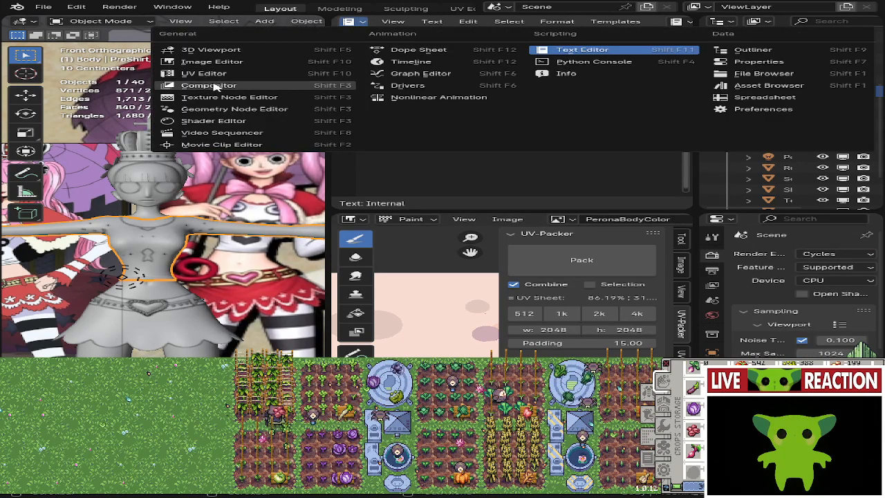
{"action": "left_click", "coordinate": [215, 120]}
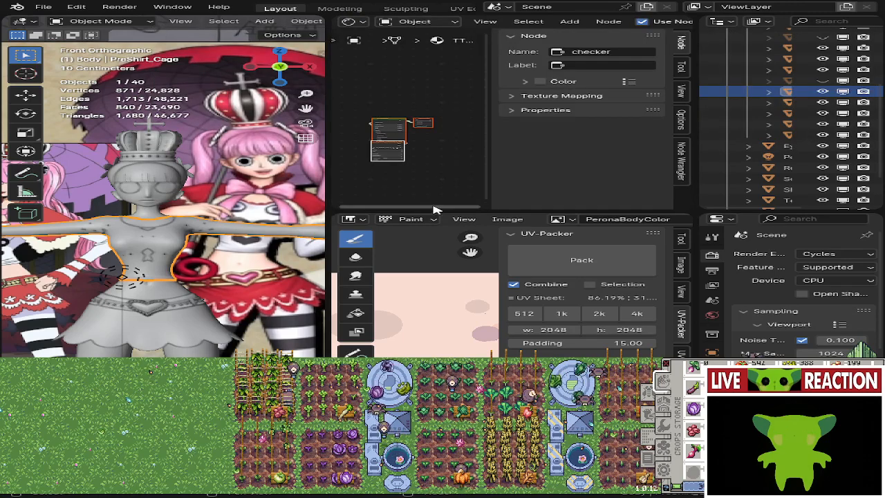
{"action": "left_click_drag", "start_coordinate": [432, 210], "coordinate": [433, 374]}
{"action": "scroll", "coordinate": [346, 239], "scroll_direction": "down", "scroll_amount": 1}
{"action": "mouse_move", "coordinate": [334, 231]}
{"action": "middle_mouse_down"}
{"action": "mouse_move", "coordinate": [351, 246]}
{"action": "mouse_move", "coordinate": [334, 247]}
{"action": "middle_mouse_up"}
{"action": "scroll", "coordinate": [358, 252], "scroll_direction": "up", "scroll_amount": 2}
{"action": "scroll", "coordinate": [360, 252], "scroll_direction": "up", "scroll_amount": 6}
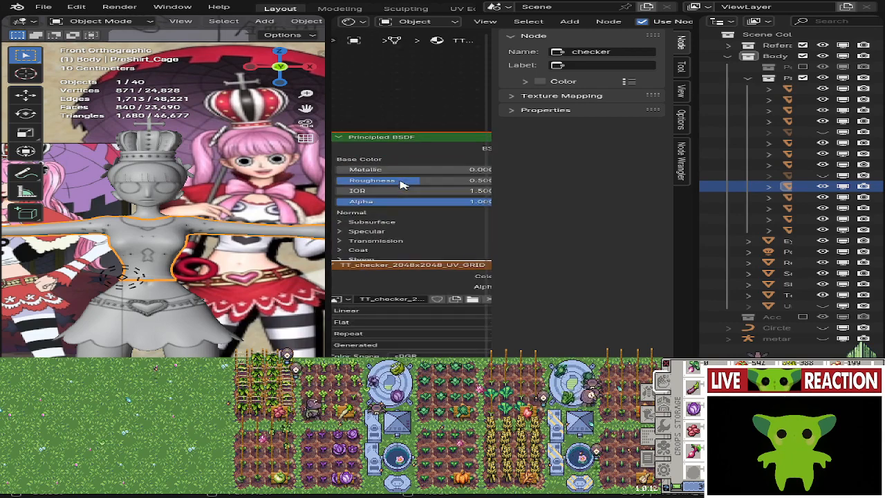
Hide the node editor's sidebar and add an Image Texture node in front of the Principled BSDF in the checker material.
{"action": "scroll", "coordinate": [403, 184], "scroll_direction": "down", "scroll_amount": 4}
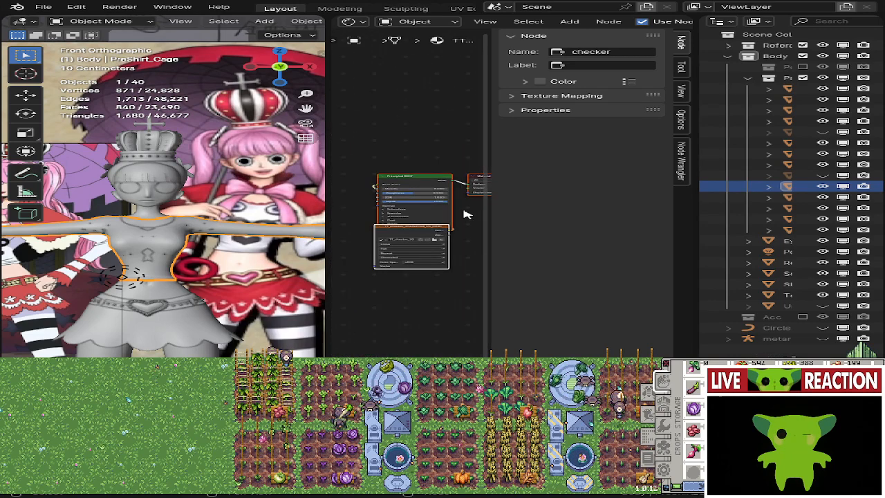
{"action": "key", "text": "n"}
{"action": "scroll", "coordinate": [478, 224], "scroll_direction": "up", "scroll_amount": 2}
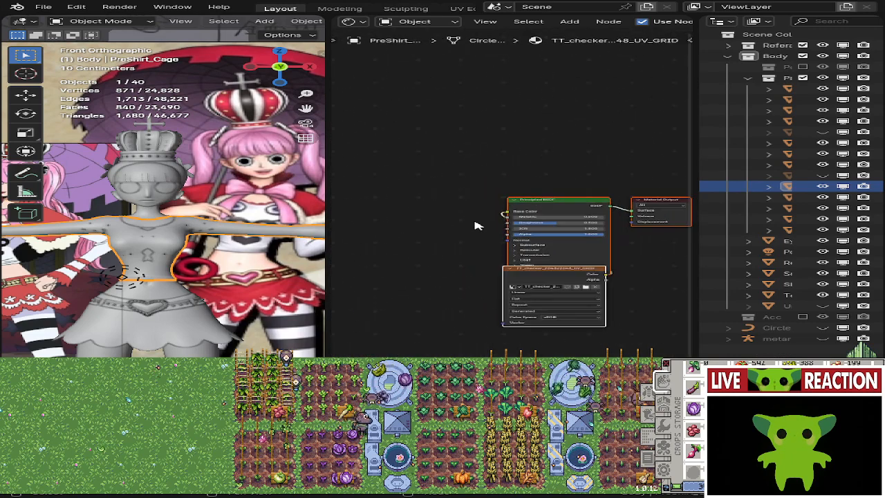
{"action": "key", "text": "shift+a"}
{"action": "left_click", "coordinate": [374, 216]}
{"action": "left_click", "coordinate": [453, 233]}
{"action": "left_click", "coordinate": [337, 207]}
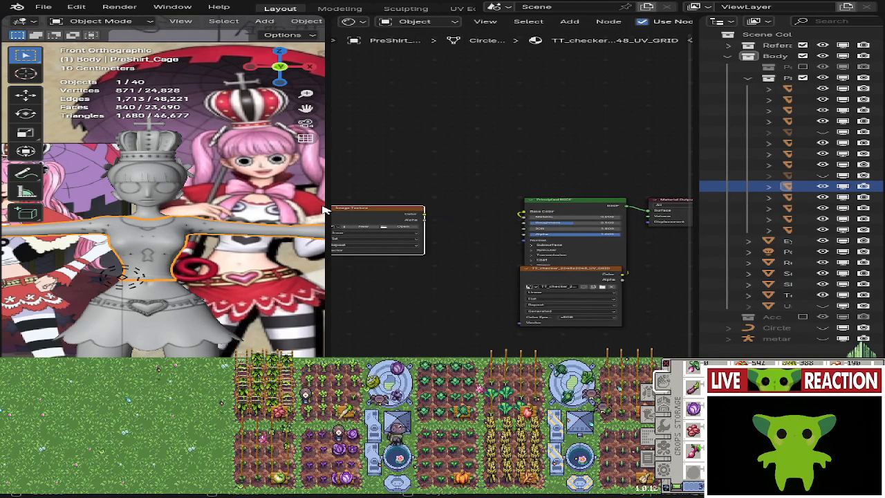
{"action": "middle_click_drag", "start_coordinate": [344, 206], "coordinate": [425, 202]}
{"action": "scroll", "coordinate": [425, 202], "scroll_direction": "up", "scroll_amount": 4}
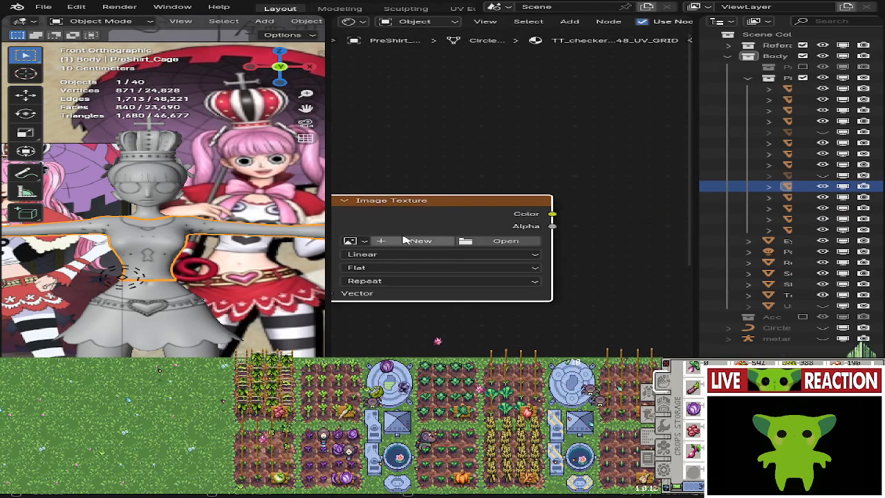
Start a new image in the added Image Texture node and name it PeronaClothingNormalMap.
{"action": "left_click", "coordinate": [407, 240]}
{"action": "left_click", "coordinate": [463, 239]}
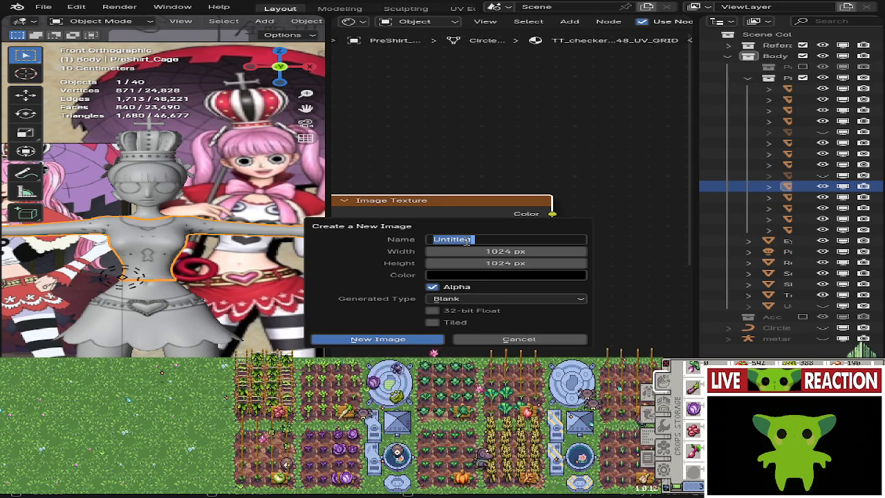
{"action": "type", "text": "Perona"}
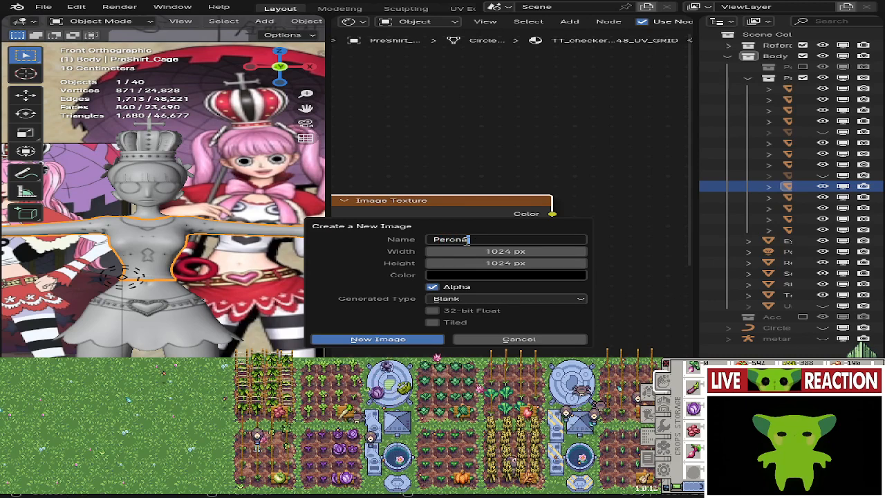
{"action": "type", "text": "Clothing"}
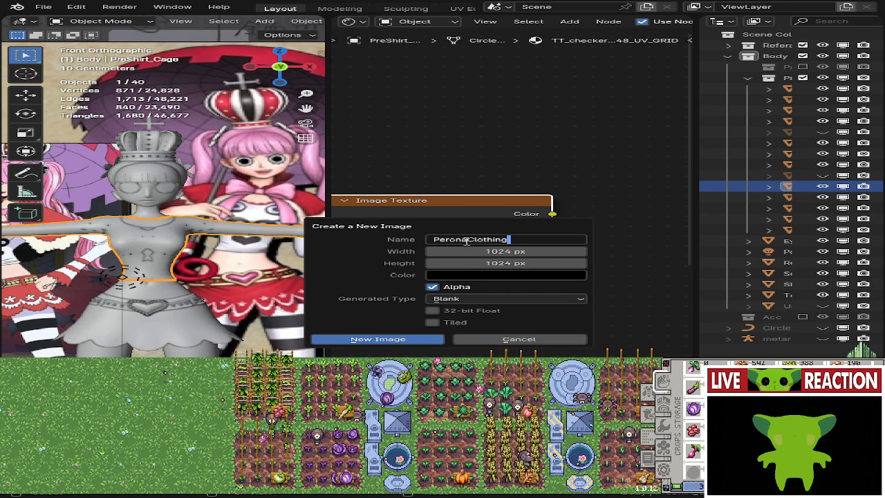
{"action": "type", "text": "NormalMap"}
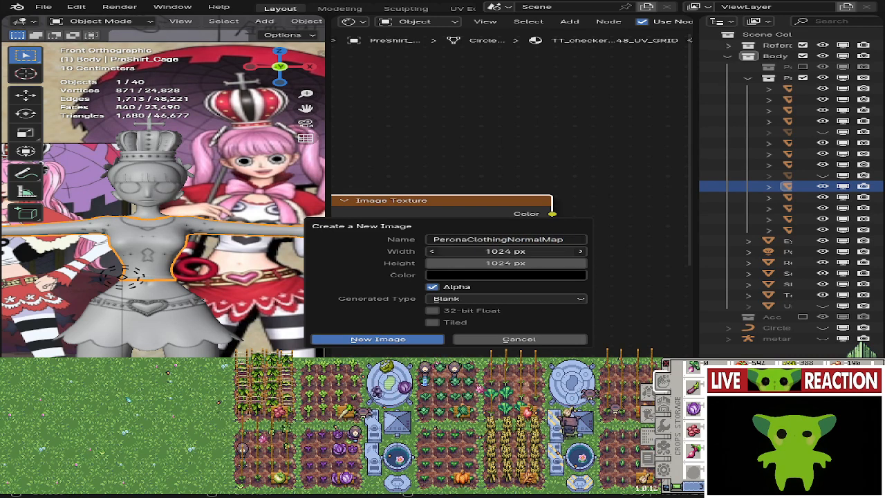
Set the new image's width and height to 2048 px and create it.
{"action": "left_click", "coordinate": [509, 252]}
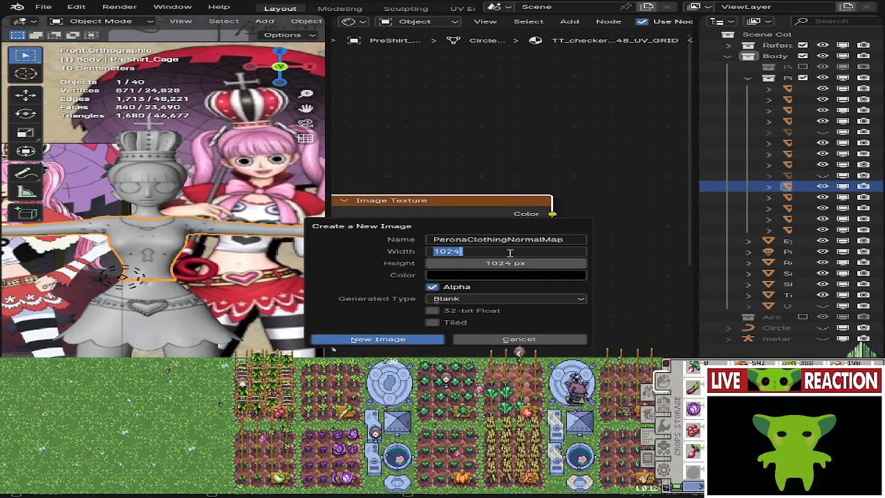
{"action": "left_click", "coordinate": [509, 252]}
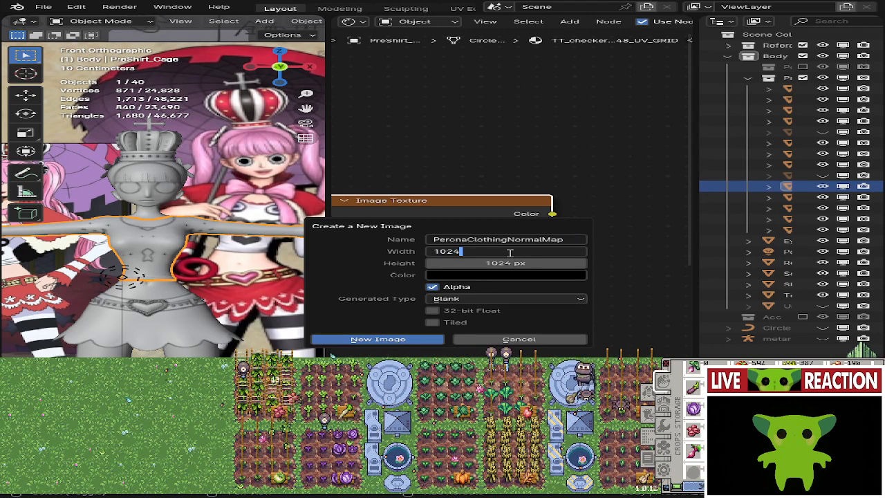
{"action": "type", "text": "*2"}
{"action": "key", "text": "Return"}
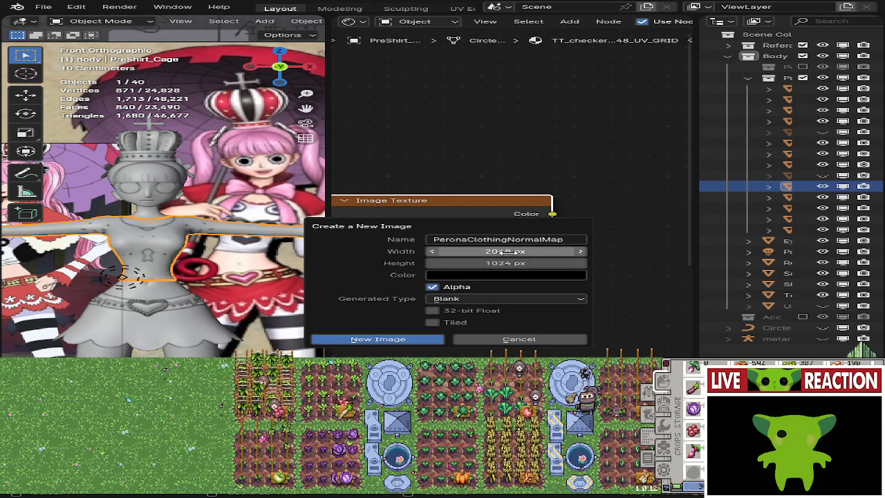
{"action": "key", "text": "ctrl+c"}
{"action": "key", "text": "ctrl+v"}
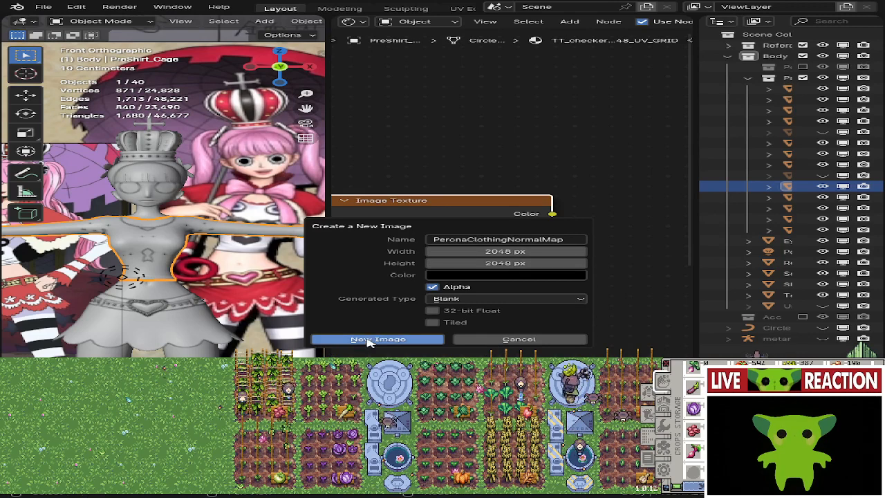
{"action": "left_click", "coordinate": [368, 341]}
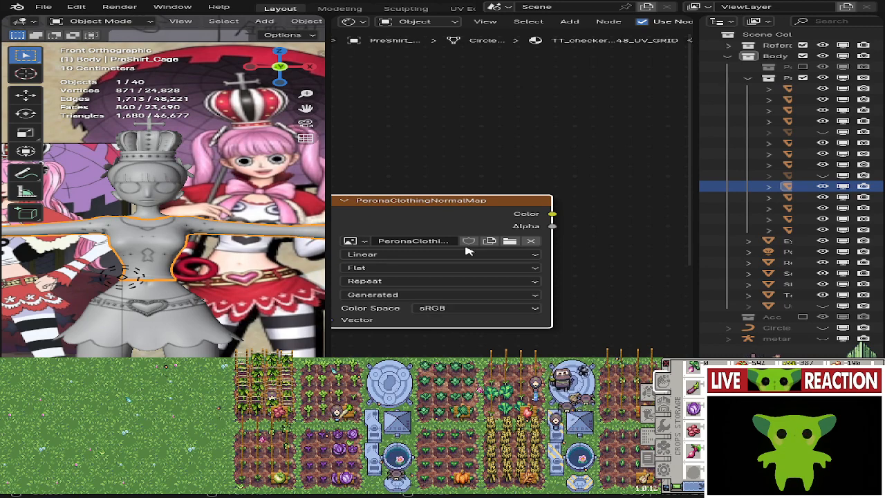
{"action": "scroll", "coordinate": [468, 251], "scroll_direction": "down", "scroll_amount": 5}
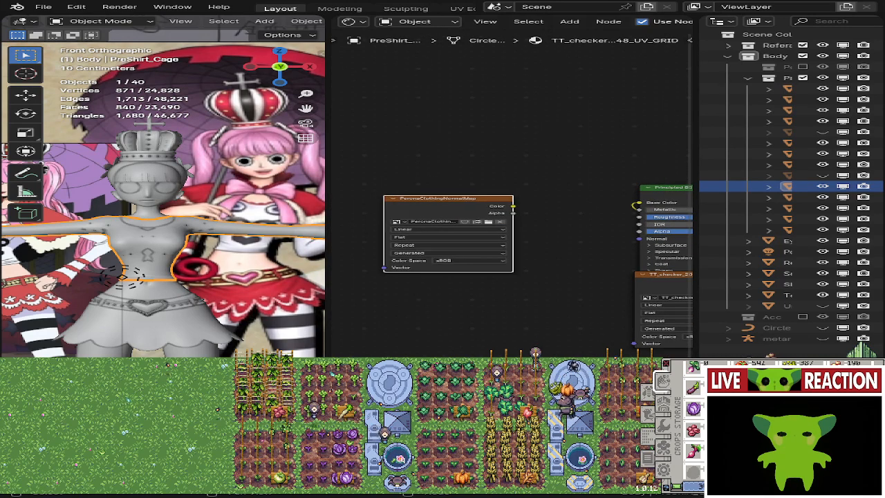
{"action": "left_click", "coordinate": [646, 297]}
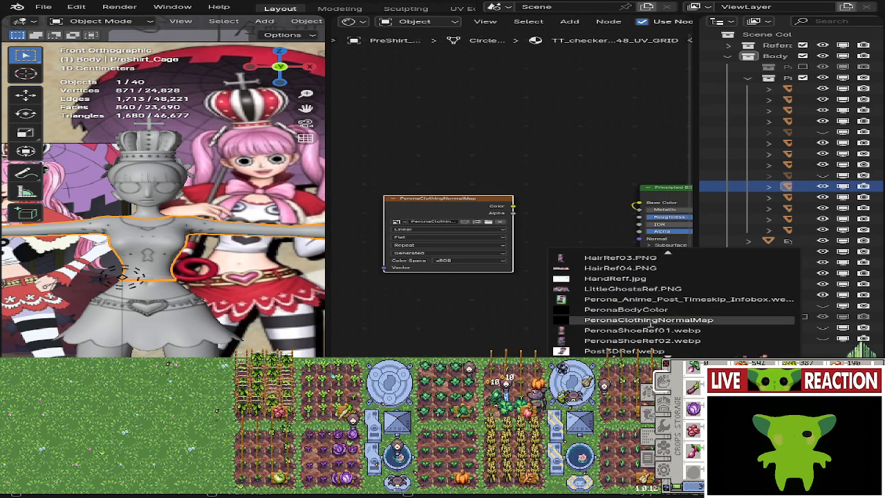
{"action": "key", "text": "Escape"}
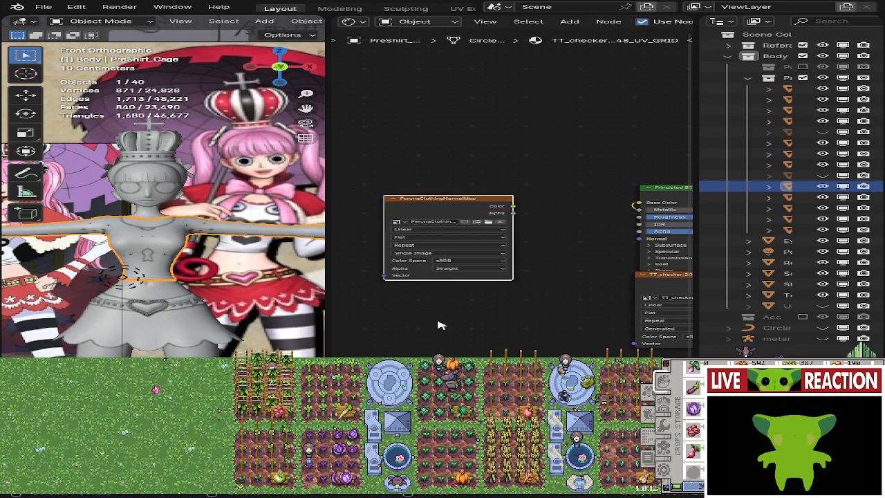
Set the color space of the PeronaClothingNormalMap texture node to Non-Color.
{"action": "scroll", "coordinate": [452, 322], "scroll_direction": "up", "scroll_amount": 3}
{"action": "middle_click_drag", "start_coordinate": [462, 299], "coordinate": [462, 244]}
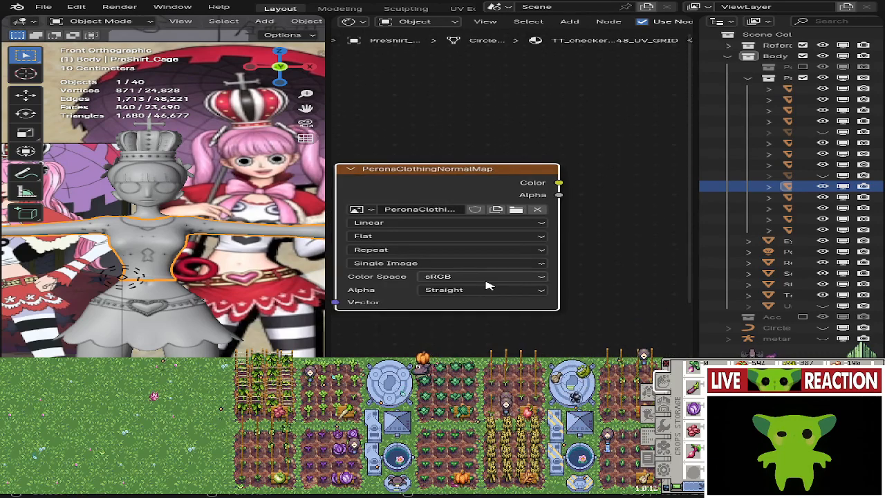
{"action": "left_click", "coordinate": [449, 277]}
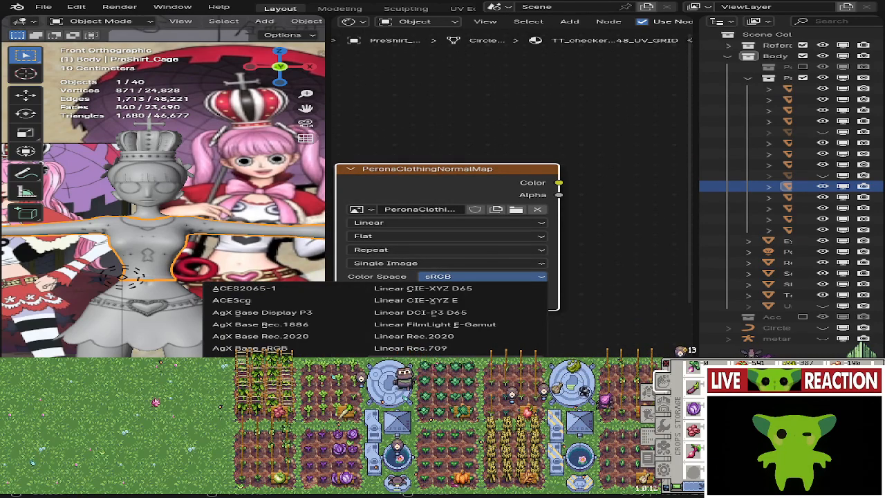
{"action": "left_click", "coordinate": [407, 360]}
{"action": "middle_click_drag", "start_coordinate": [480, 330], "coordinate": [422, 317]}
{"action": "scroll", "coordinate": [423, 317], "scroll_direction": "down", "scroll_amount": 2}
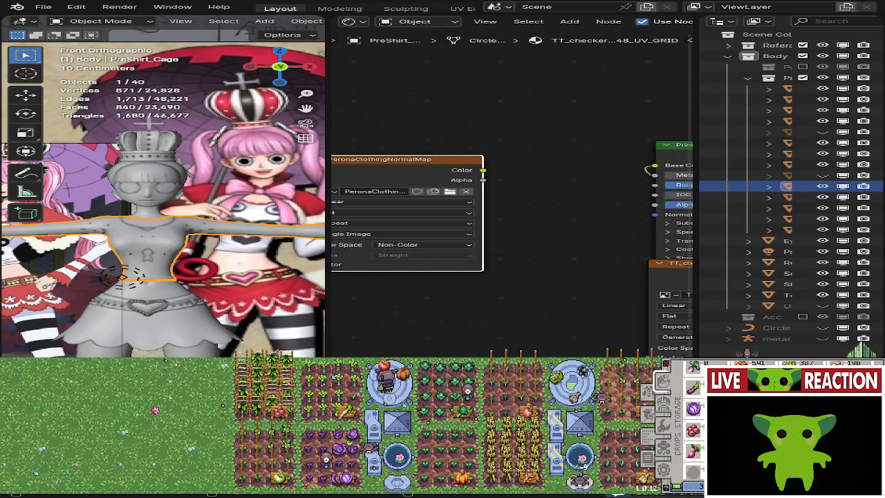
Shrink the Shader Editor to reveal the image editor and render settings, and set the viewport max samples to 10.
{"action": "middle_click_drag", "start_coordinate": [423, 290], "coordinate": [423, 331]}
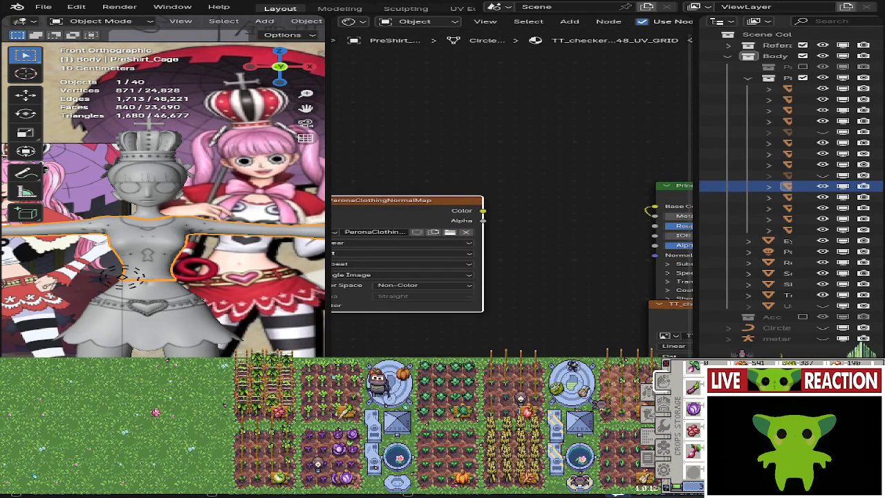
{"action": "left_click_drag", "start_coordinate": [515, 359], "coordinate": [515, 165]}
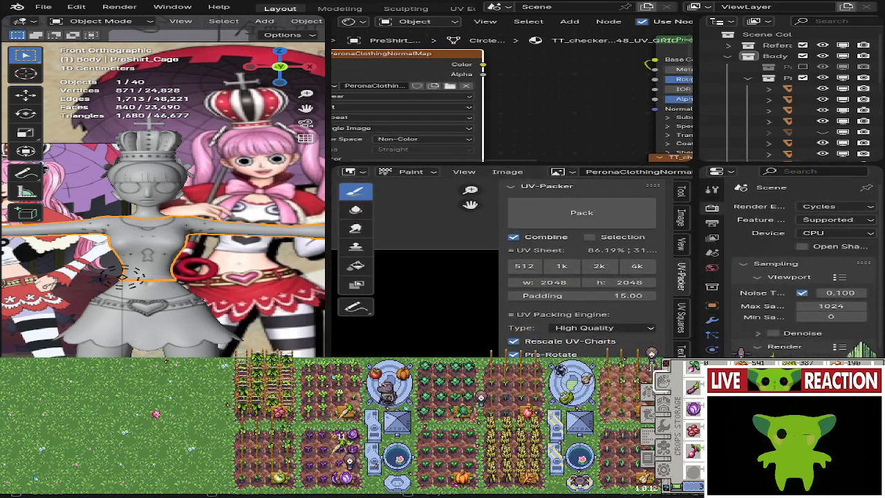
{"action": "left_click", "coordinate": [830, 306]}
{"action": "key", "text": "BackSpace"}
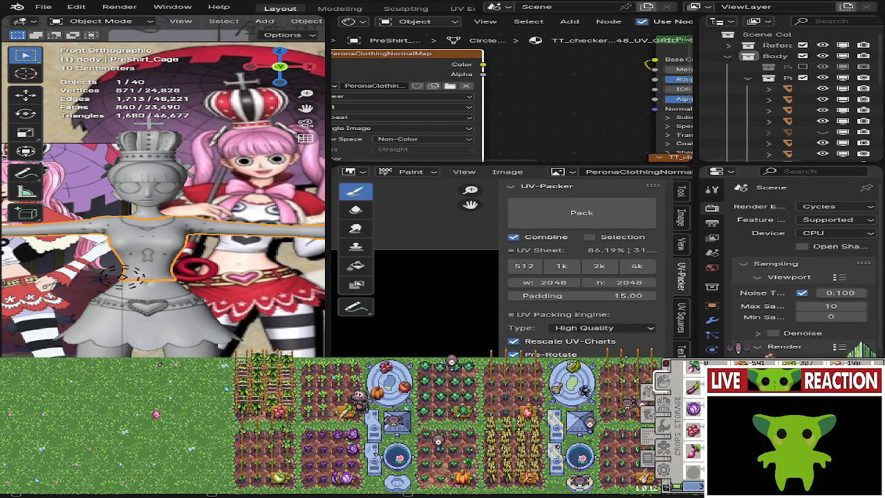
Set the Cycles bake type to Normal and check the Selected to Active, cage object and output settings.
{"action": "scroll", "coordinate": [734, 347], "scroll_direction": "down", "scroll_amount": 3}
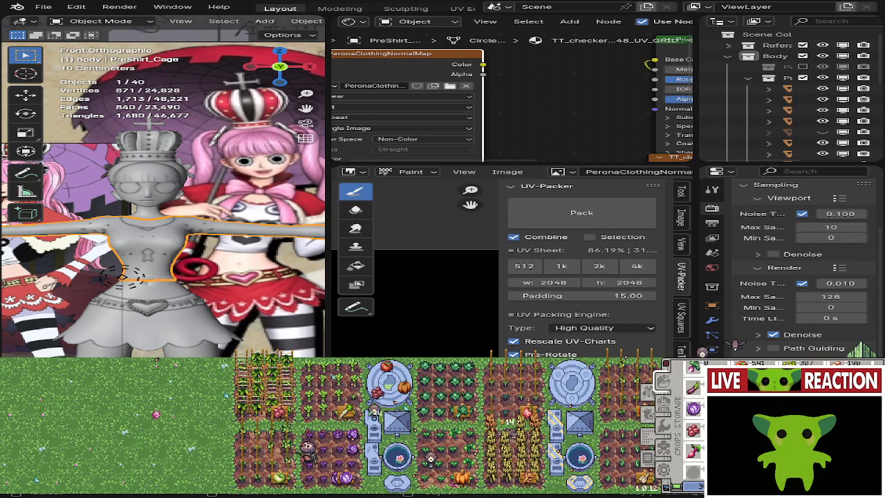
{"action": "scroll", "coordinate": [731, 345], "scroll_direction": "down", "scroll_amount": 3}
{"action": "scroll", "coordinate": [829, 337], "scroll_direction": "down", "scroll_amount": 5}
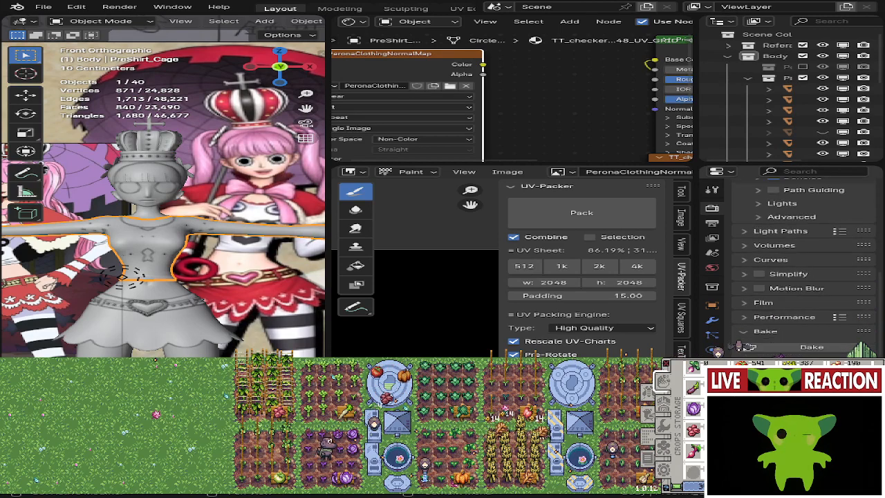
{"action": "left_click", "coordinate": [833, 314]}
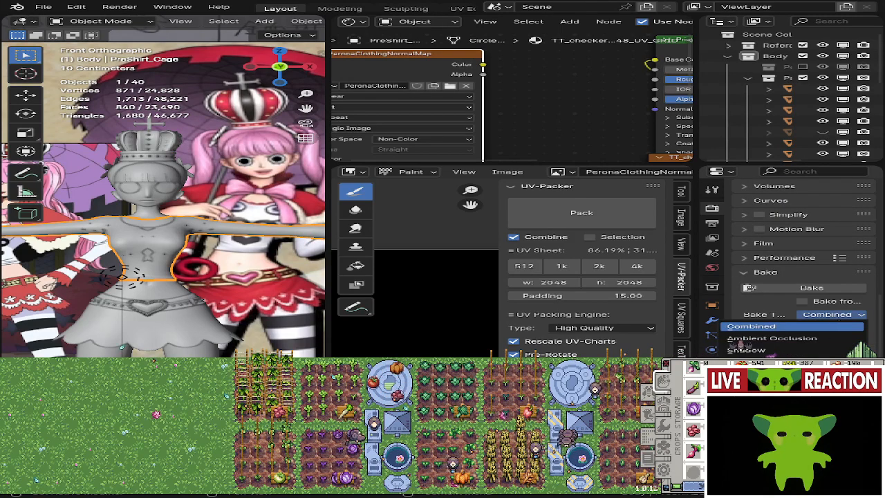
{"action": "left_click", "coordinate": [740, 344]}
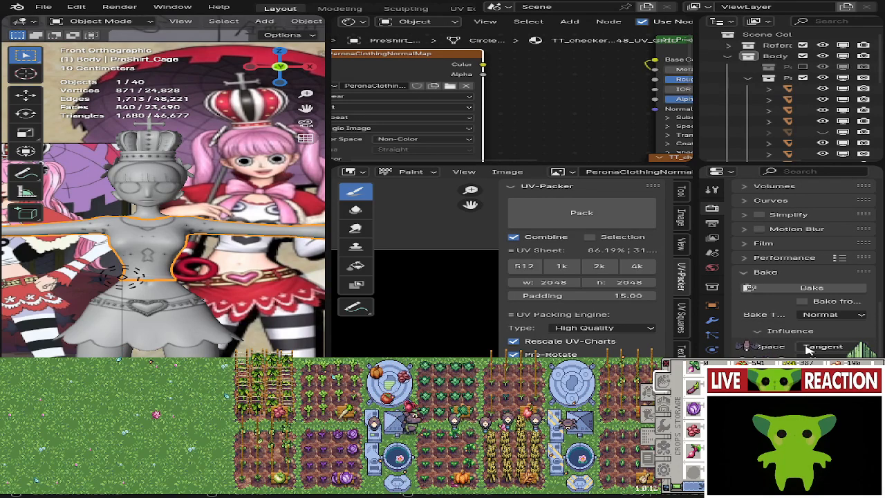
{"action": "scroll", "coordinate": [808, 350], "scroll_direction": "down", "scroll_amount": 2}
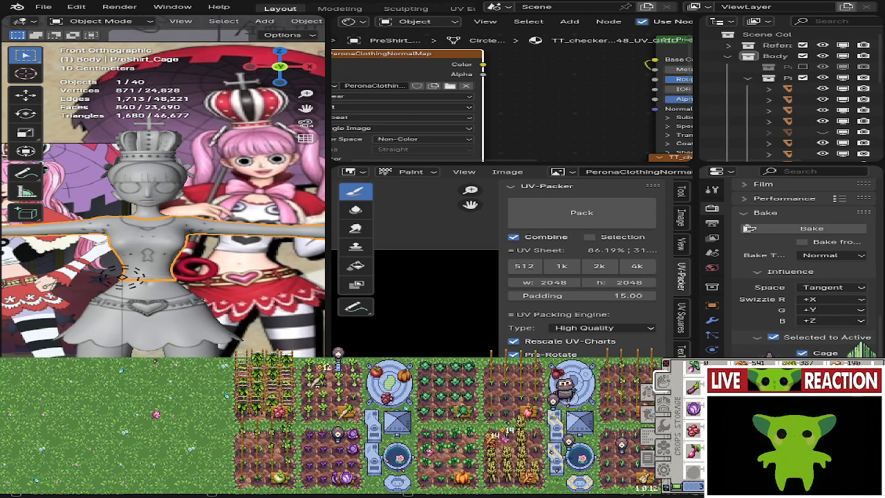
{"action": "scroll", "coordinate": [747, 228], "scroll_direction": "down", "scroll_amount": 3}
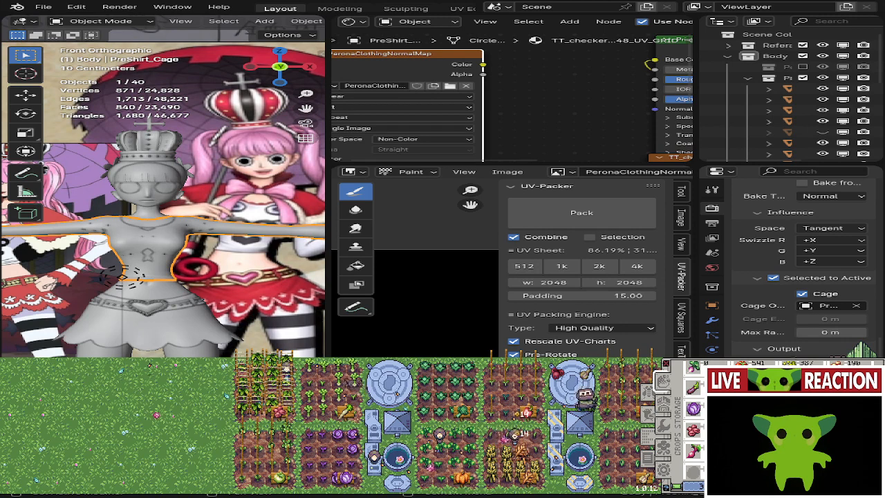
{"action": "scroll", "coordinate": [788, 263], "scroll_direction": "down", "scroll_amount": 2}
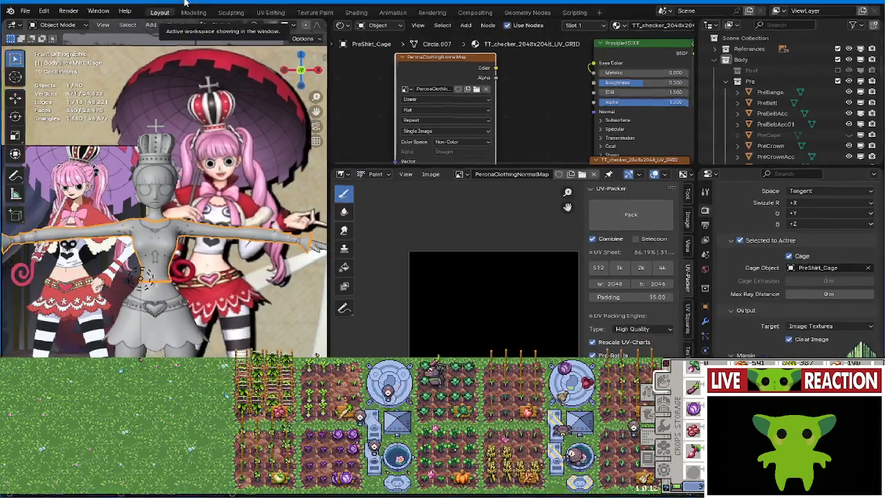
Select PreShirt_high and add PreShirt_Low to the selection as the active object.
{"action": "scroll", "coordinate": [795, 110], "scroll_direction": "down", "scroll_amount": 5}
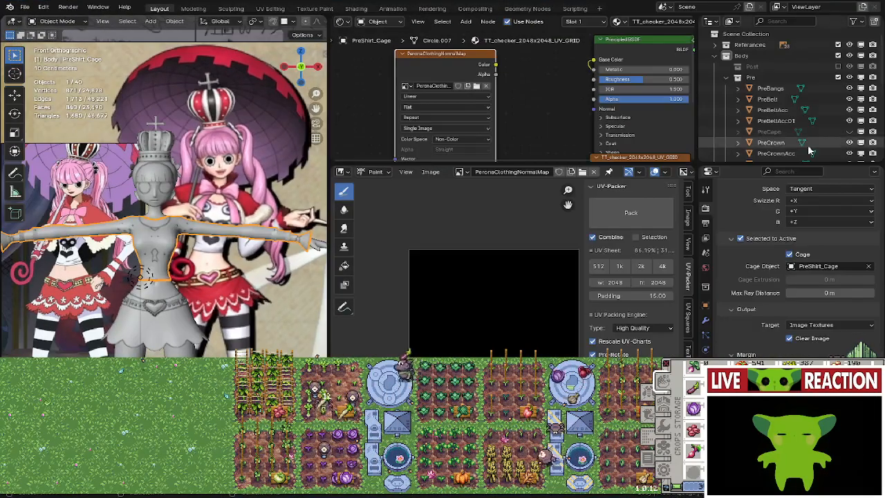
{"action": "left_click", "coordinate": [777, 79]}
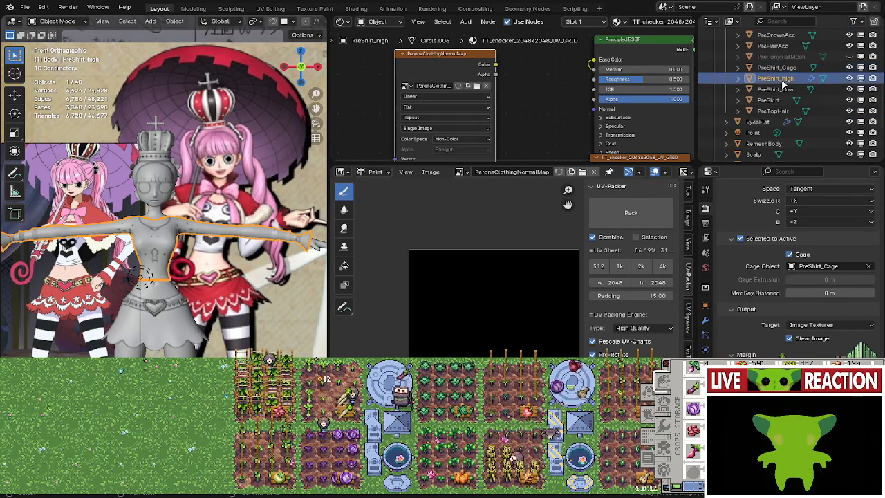
{"action": "left_click", "coordinate": [771, 90], "text": "ctrl"}
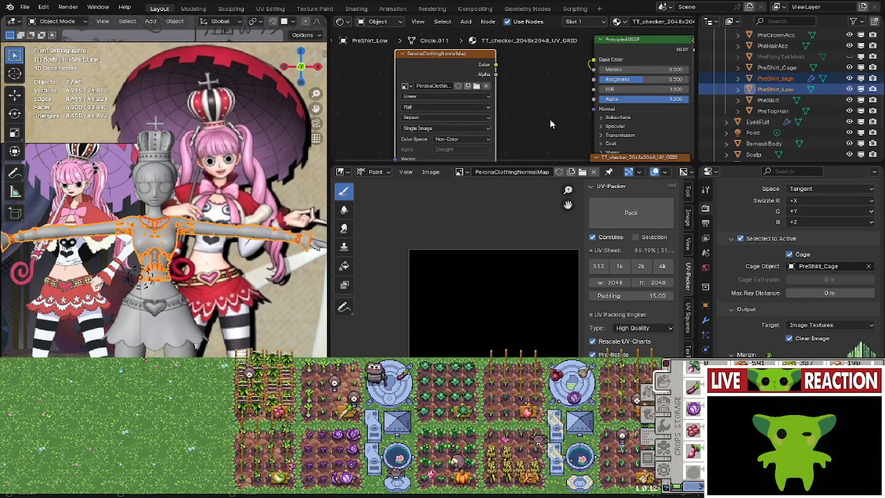
{"action": "left_click_drag", "start_coordinate": [550, 122], "coordinate": [377, 65]}
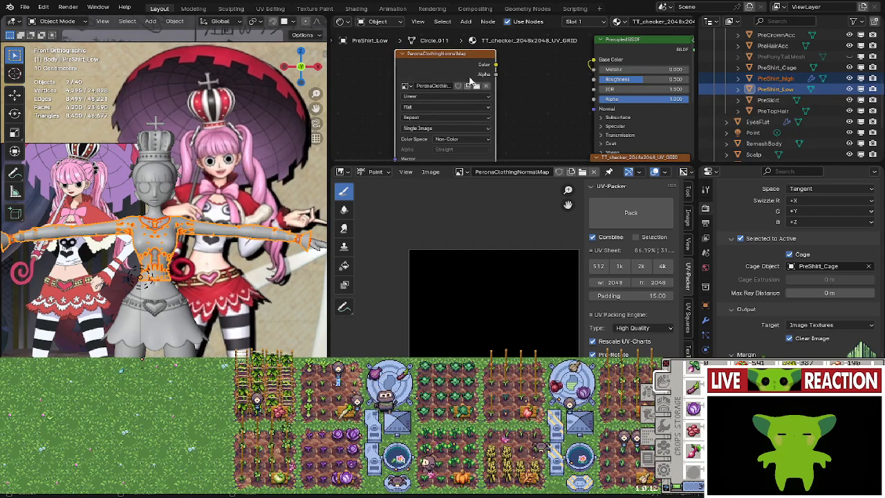
Select PreShirt_high alone and remove its TT_checker_2048x2048_UV_GRID material slot.
{"action": "left_click", "coordinate": [774, 78]}
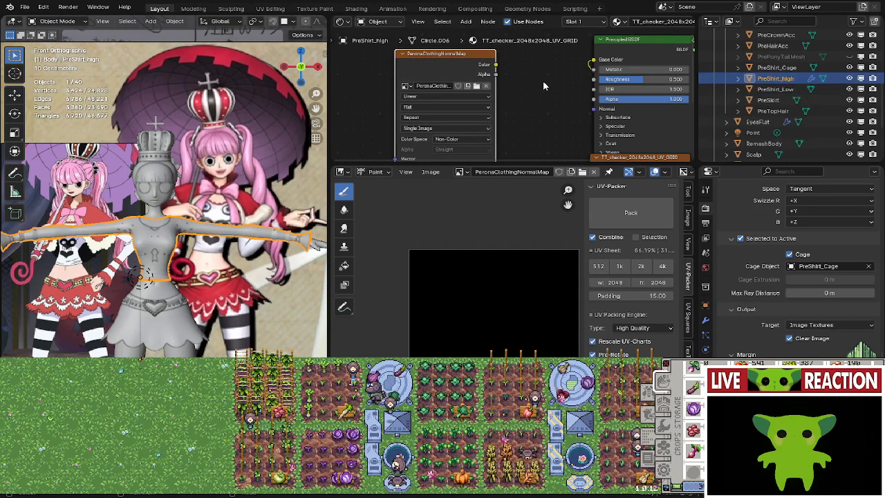
{"action": "middle_click_drag", "start_coordinate": [264, 215], "coordinate": [237, 257]}
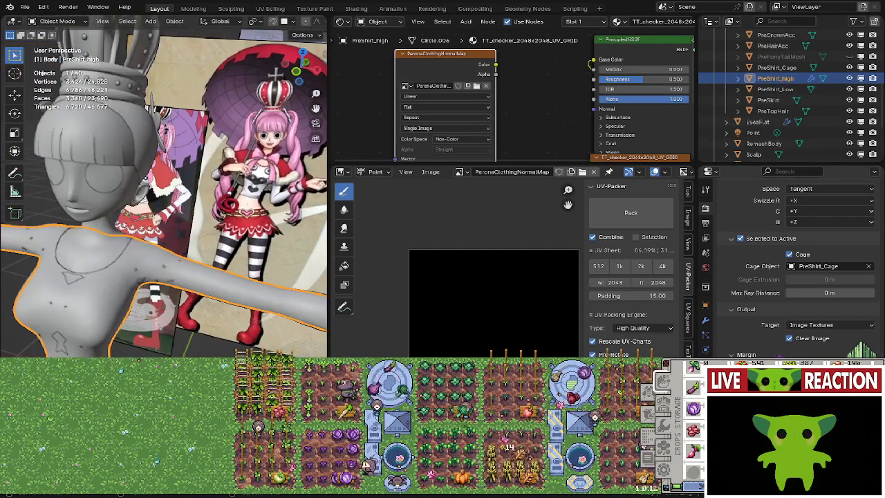
{"action": "left_click", "coordinate": [705, 394]}
{"action": "scroll", "coordinate": [806, 280], "scroll_direction": "up", "scroll_amount": 15}
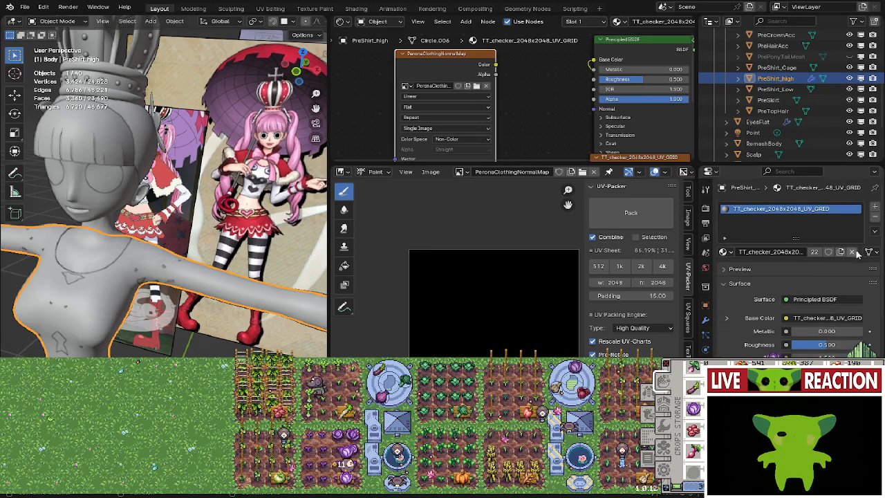
{"action": "left_click", "coordinate": [875, 220]}
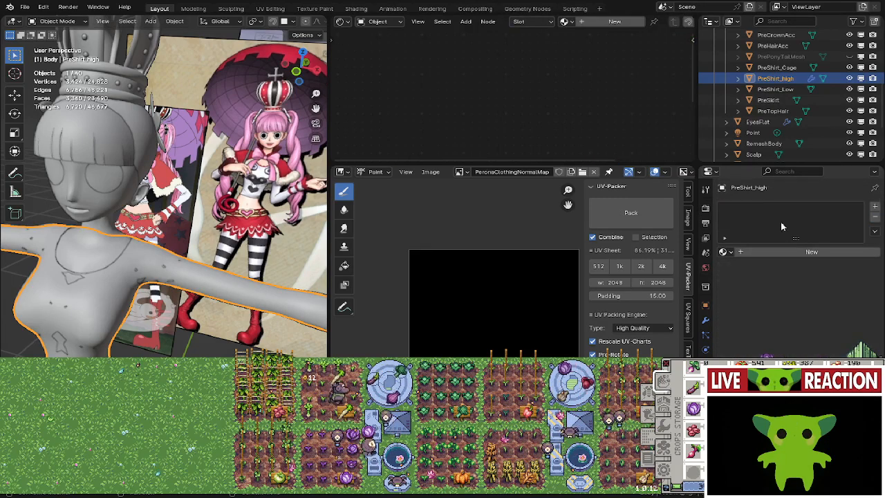
Make PreShirt_Low the active object alongside PreShirt_high, enlarge the Shader Editor and bake the normal map into PeronaClothingNormalMap.
{"action": "left_click", "coordinate": [779, 89], "text": "ctrl"}
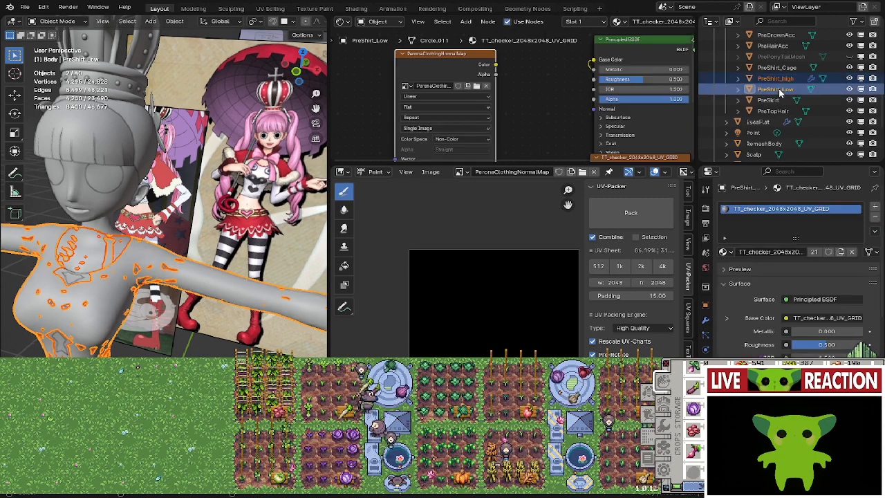
{"action": "left_click_drag", "start_coordinate": [587, 75], "coordinate": [400, 139]}
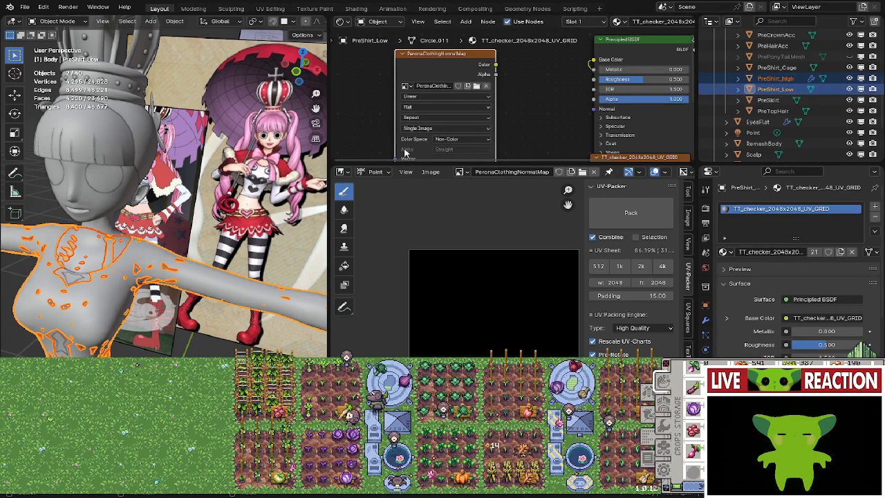
{"action": "left_click_drag", "start_coordinate": [459, 161], "coordinate": [461, 270]}
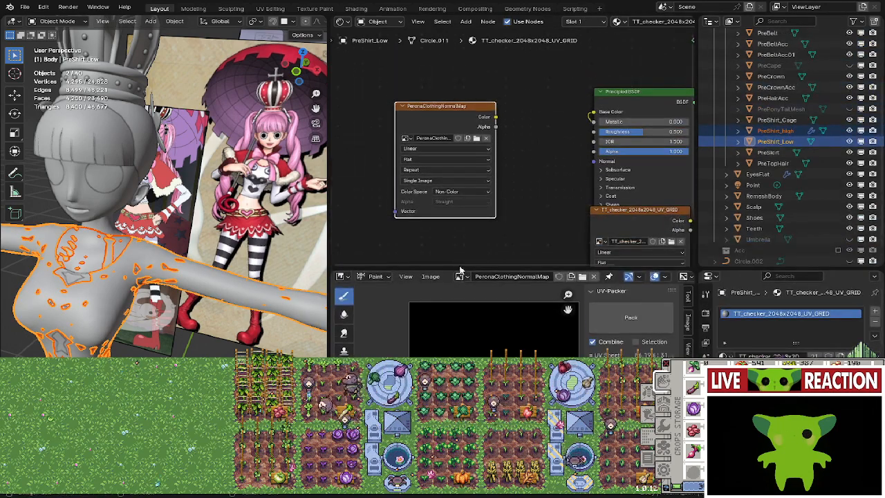
{"action": "left_click", "coordinate": [707, 313]}
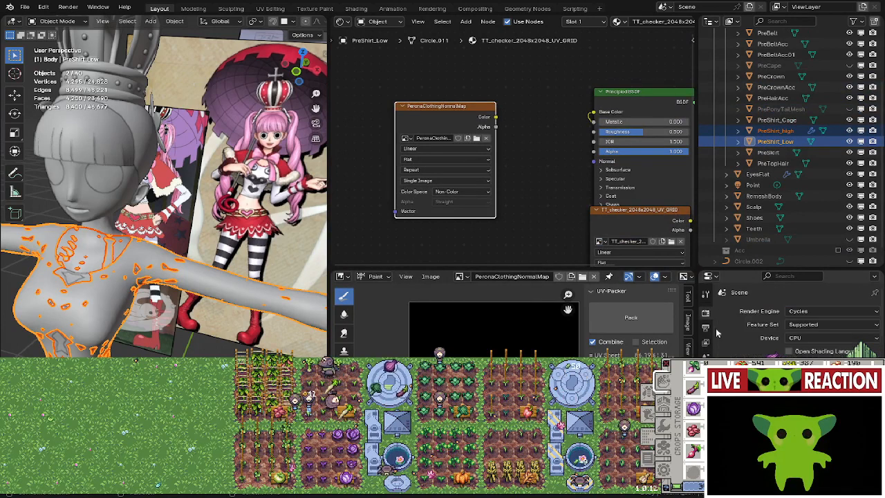
{"action": "scroll", "coordinate": [795, 322], "scroll_direction": "down", "scroll_amount": 6}
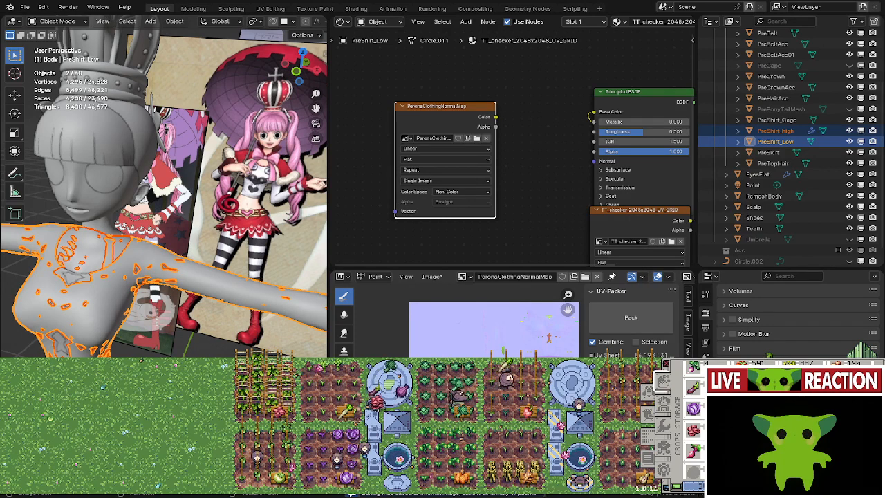
Examine the baked PeronaClothingNormalMap image up close for artifacts from cage intersections.
{"action": "key", "text": "n"}
{"action": "scroll", "coordinate": [594, 373], "scroll_direction": "up", "scroll_amount": 5}
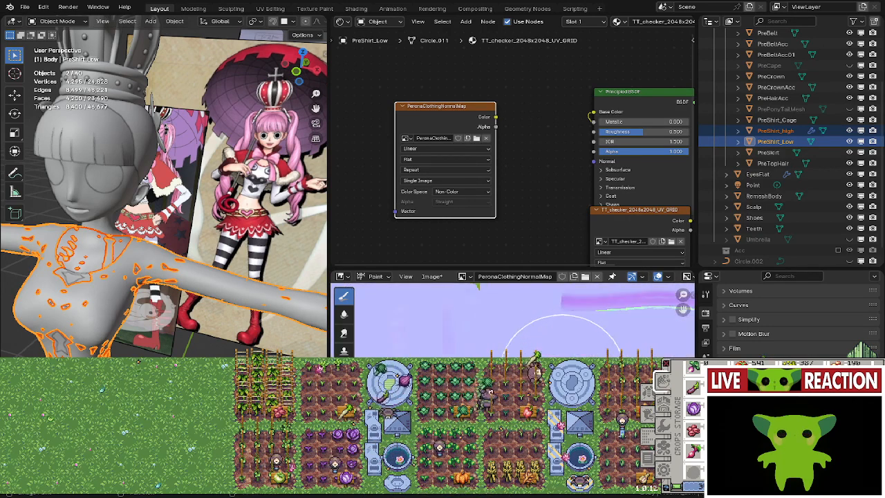
{"action": "scroll", "coordinate": [594, 377], "scroll_direction": "down", "scroll_amount": 4}
{"action": "scroll", "coordinate": [573, 391], "scroll_direction": "up", "scroll_amount": 4}
{"action": "scroll", "coordinate": [573, 390], "scroll_direction": "up", "scroll_amount": 2}
{"action": "middle_click_drag", "start_coordinate": [574, 391], "coordinate": [628, 352]}
{"action": "scroll", "coordinate": [116, 337], "scroll_direction": "down", "scroll_amount": 3}
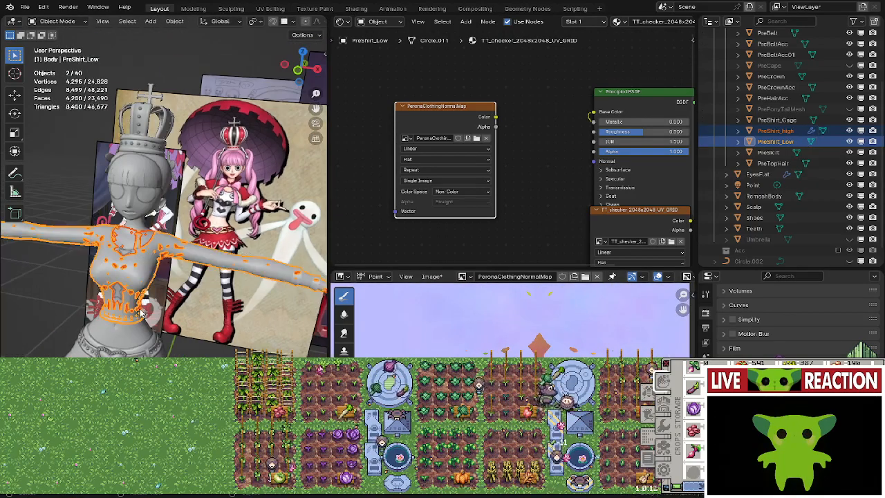
Select PreShirt_Cage and compare its mesh with the chest surface for spots where other shirt meshes poke through.
{"action": "scroll", "coordinate": [173, 296], "scroll_direction": "up", "scroll_amount": 6}
{"action": "middle_click_drag", "start_coordinate": [173, 288], "coordinate": [186, 296]}
{"action": "key", "text": "Tab"}
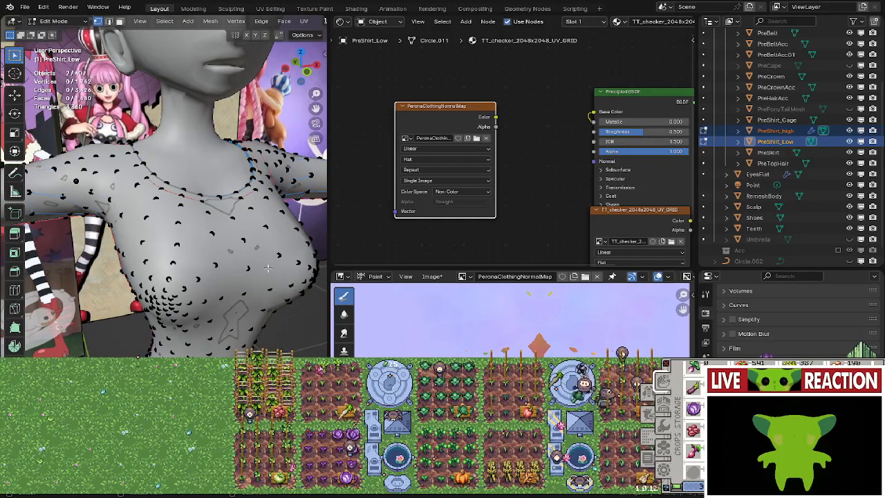
{"action": "key", "text": "Tab"}
{"action": "left_click", "coordinate": [253, 263]}
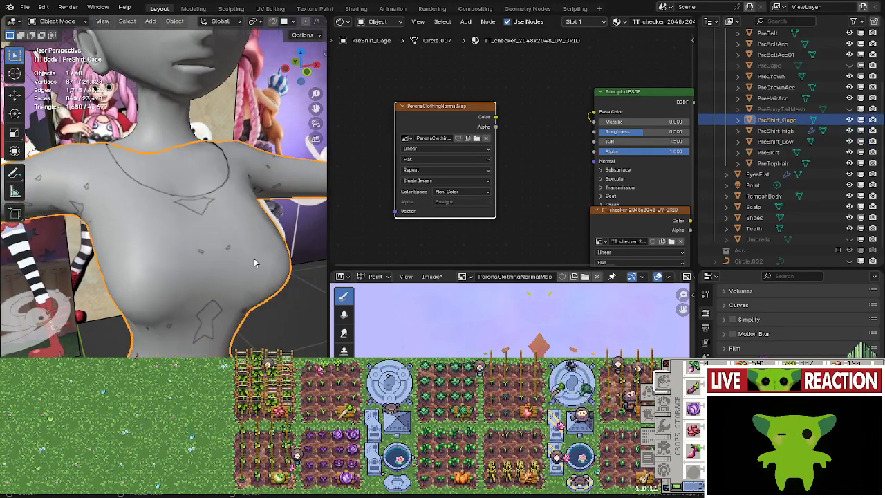
{"action": "key", "text": "Tab"}
{"action": "key", "text": "Tab"}
{"action": "key", "text": "Tab"}
{"action": "key", "text": "Tab"}
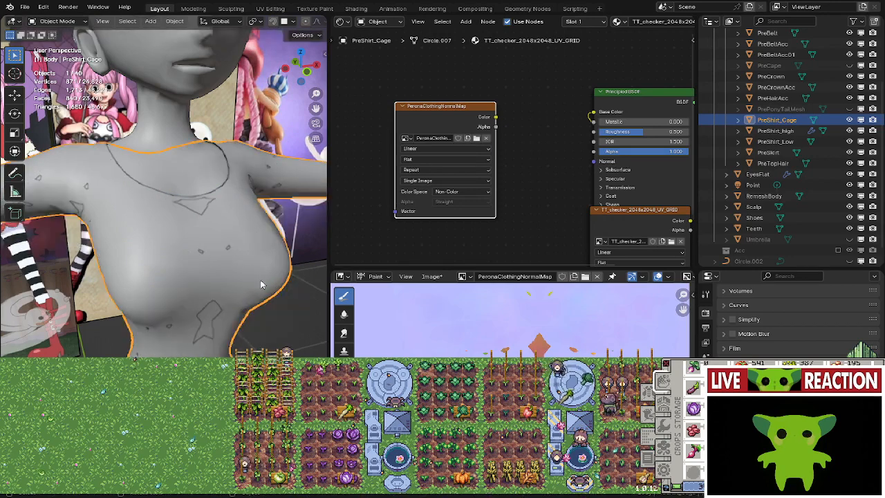
{"action": "key", "text": "Tab"}
{"action": "key", "text": "Tab"}
{"action": "scroll", "coordinate": [212, 235], "scroll_direction": "up", "scroll_amount": 3}
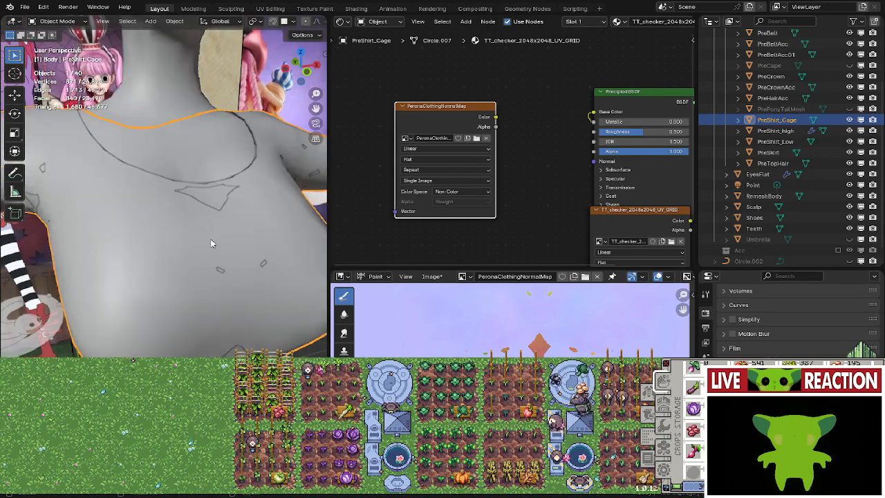
Push the cage vertices below the neckline and at the center of the chest outward with Shrink/Fatten.
{"action": "key", "text": "Tab"}
{"action": "scroll", "coordinate": [196, 272], "scroll_direction": "up", "scroll_amount": 3}
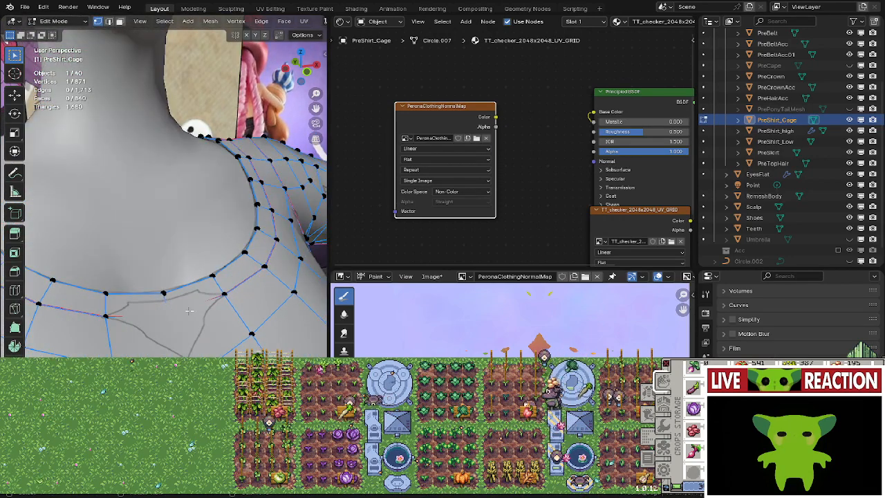
{"action": "key", "text": "alt+s"}
{"action": "left_click", "coordinate": [204, 289]}
{"action": "middle_click_drag", "start_coordinate": [204, 289], "coordinate": [200, 226]}
{"action": "left_click", "coordinate": [196, 214]}
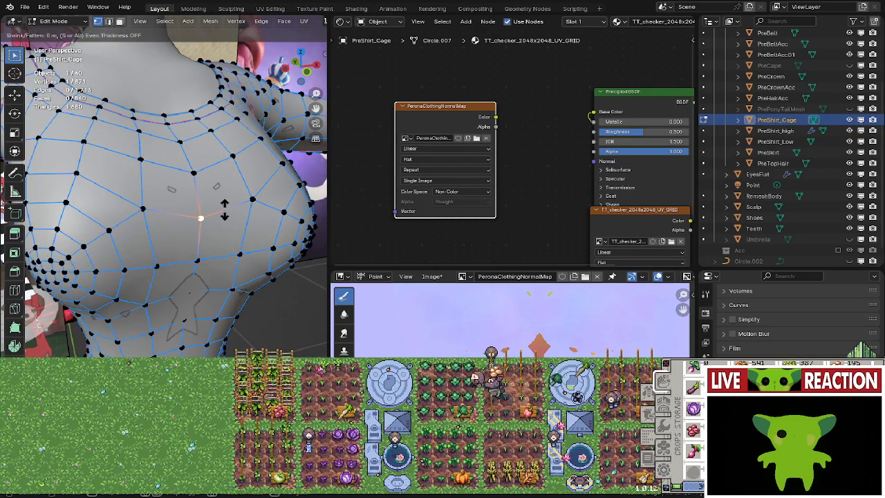
{"action": "middle_click_drag", "start_coordinate": [222, 271], "coordinate": [171, 265]}
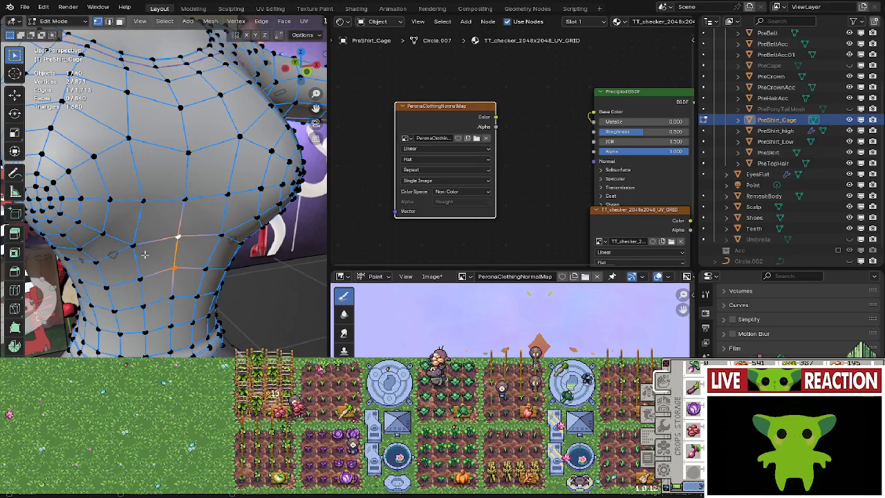
Select the four cage vertices along the crease under the bust and adjust them with Shrink/Fatten.
{"action": "left_click", "coordinate": [98, 260]}
{"action": "middle_click_drag", "start_coordinate": [191, 250], "coordinate": [173, 233]}
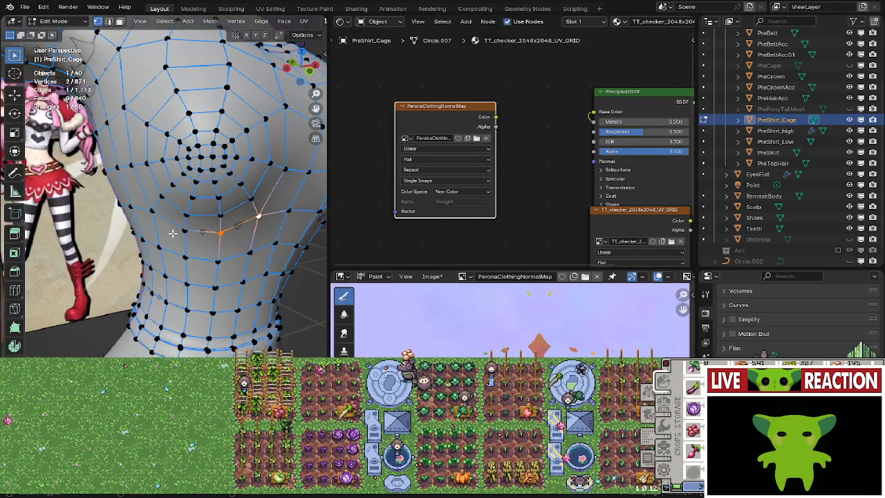
{"action": "key", "text": "alt+s"}
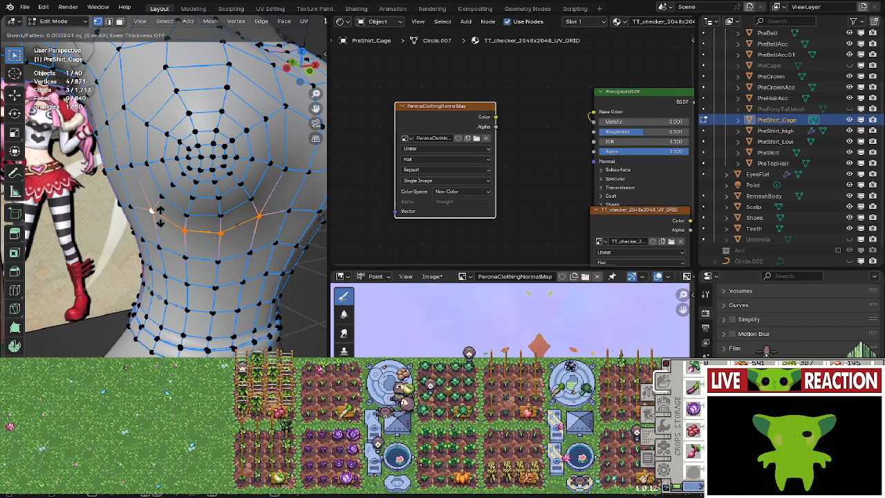
{"action": "right_click", "coordinate": [160, 207]}
{"action": "middle_click_drag", "start_coordinate": [160, 207], "coordinate": [166, 258]}
{"action": "scroll", "coordinate": [173, 221], "scroll_direction": "up", "scroll_amount": 3}
Fatten five cage vertices in the lower waist row and three in the row above with Shrink/Fatten.
{"action": "left_click", "coordinate": [287, 173]}
{"action": "scroll", "coordinate": [276, 180], "scroll_direction": "up", "scroll_amount": 2}
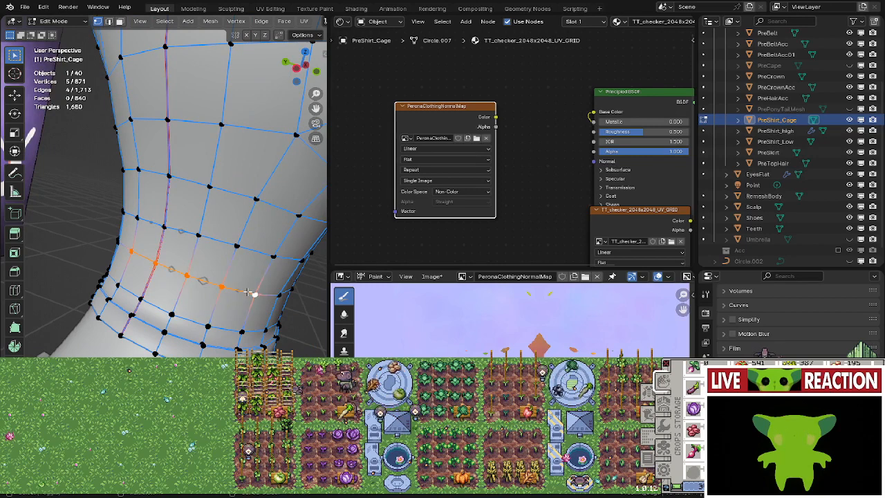
{"action": "key", "text": "alt+s"}
{"action": "left_click", "coordinate": [235, 256]}
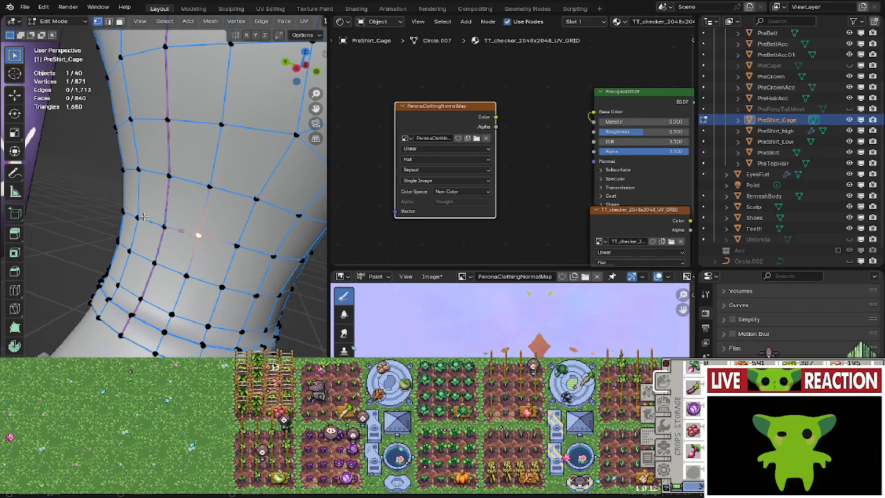
{"action": "key", "text": "alt+s"}
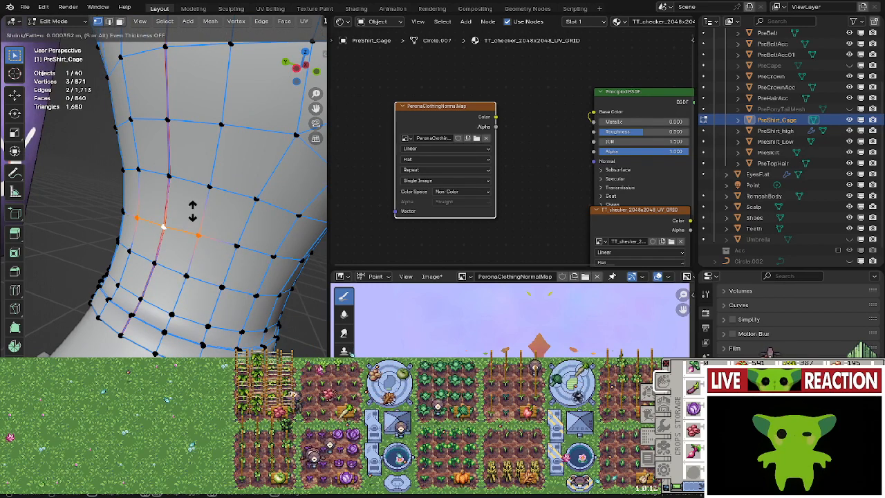
{"action": "left_click", "coordinate": [191, 210]}
Inspect the front of the shirt's lower hem and push the first poking cage vertices outward with Shrink/Fatten.
{"action": "middle_click_drag", "start_coordinate": [200, 228], "coordinate": [168, 273]}
{"action": "key", "text": "Tab"}
{"action": "scroll", "coordinate": [168, 266], "scroll_direction": "up", "scroll_amount": 4}
{"action": "scroll", "coordinate": [176, 261], "scroll_direction": "up", "scroll_amount": 3}
{"action": "key", "text": "Tab"}
{"action": "scroll", "coordinate": [185, 262], "scroll_direction": "down", "scroll_amount": 3}
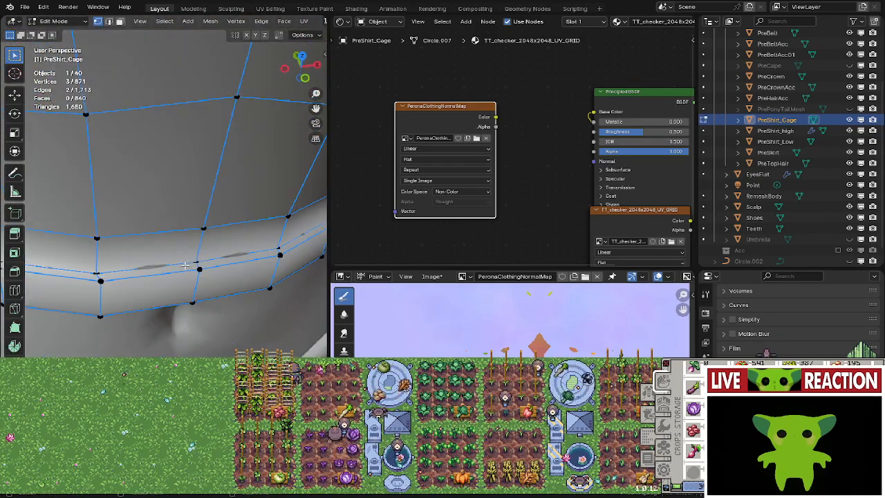
{"action": "left_click", "coordinate": [191, 300], "text": "ctrl"}
{"action": "middle_click_drag", "start_coordinate": [191, 300], "coordinate": [138, 35]}
{"action": "key", "text": "alt+s"}
{"action": "left_click", "coordinate": [165, 165]}
Recheck the hem band and fatten its selected column of four cage vertices with Shrink/Fatten.
{"action": "key", "text": "Tab"}
{"action": "scroll", "coordinate": [159, 193], "scroll_direction": "down", "scroll_amount": 3}
{"action": "key", "text": "Tab"}
{"action": "scroll", "coordinate": [176, 255], "scroll_direction": "up", "scroll_amount": 2}
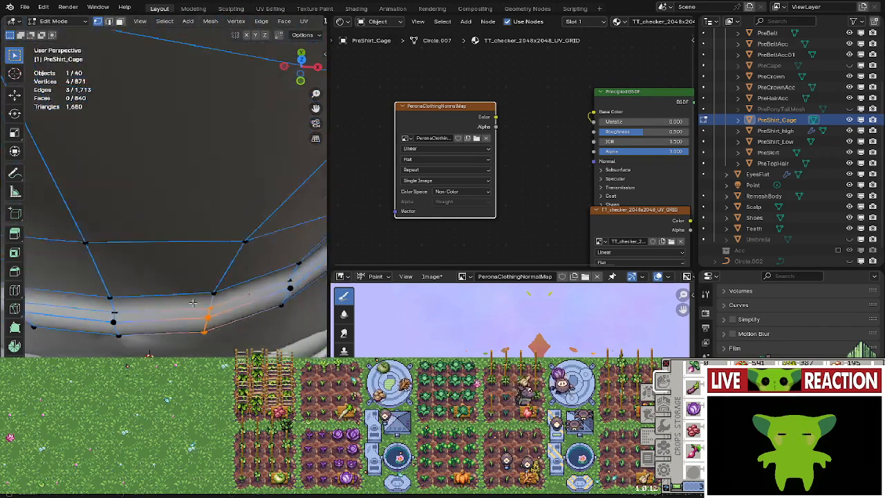
{"action": "scroll", "coordinate": [167, 251], "scroll_direction": "up", "scroll_amount": 3}
{"action": "middle_click_drag", "start_coordinate": [204, 316], "coordinate": [304, 285], "text": "shift"}
{"action": "key", "text": "alt+s"}
{"action": "left_click", "coordinate": [167, 249]}
Select the neighbouring column of hem vertices on the cage and fatten it by about 0.00036 m.
{"action": "scroll", "coordinate": [167, 249], "scroll_direction": "down", "scroll_amount": 5}
{"action": "key", "text": "Tab"}
{"action": "middle_click_drag", "start_coordinate": [150, 249], "coordinate": [154, 276]}
{"action": "key", "text": "Tab"}
{"action": "left_click", "coordinate": [150, 239]}
{"action": "left_click", "coordinate": [207, 190], "text": "ctrl"}
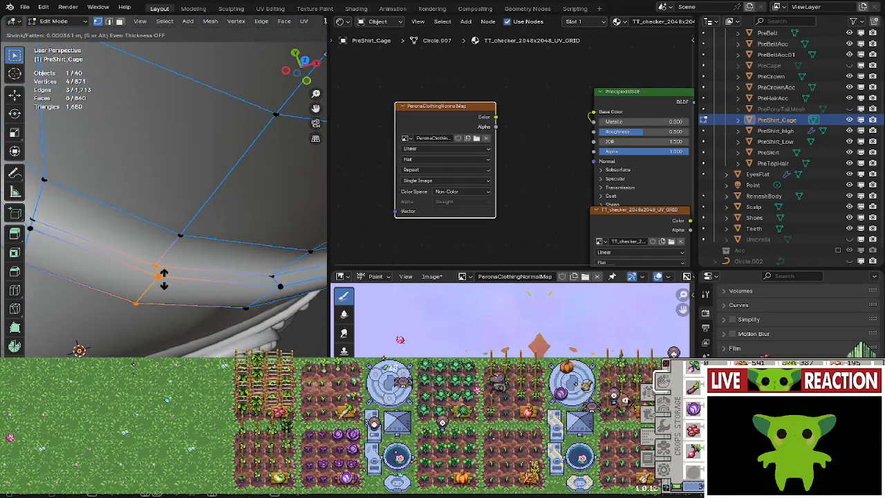
{"action": "middle_click_drag", "start_coordinate": [235, 289], "coordinate": [169, 288]}
Show the image properties in the Image Editor and reload PeronaClothingNormalMap from its file, discarding the bake.
{"action": "key", "text": "n"}
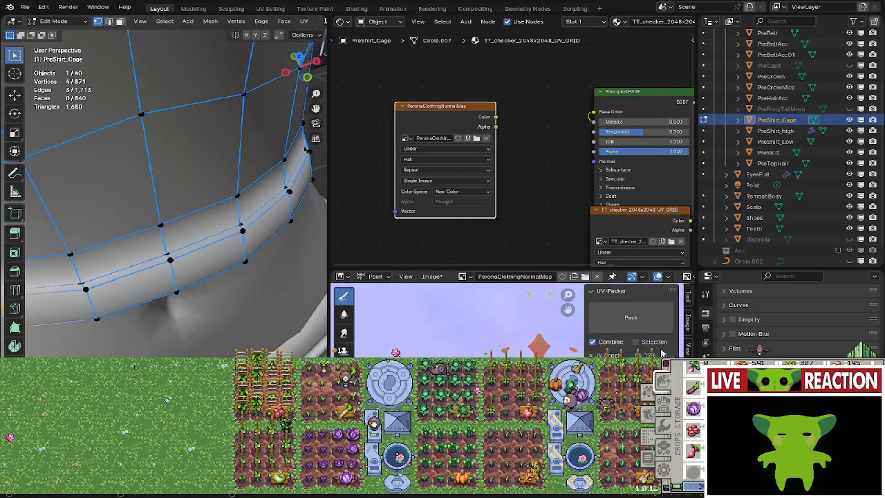
{"action": "left_click", "coordinate": [687, 320]}
{"action": "left_click", "coordinate": [655, 308]}
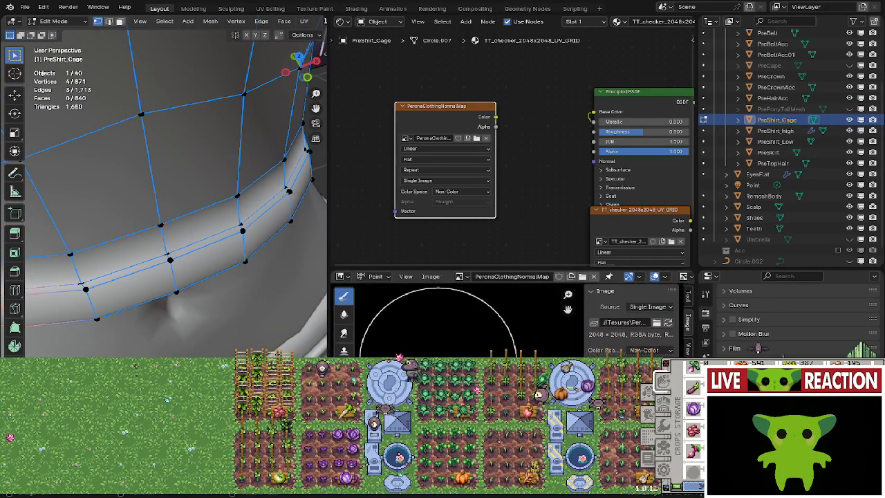
Inspect the cage's waist for poke-through and push a row of four vertices above the hem outward with Shrink/Fatten.
{"action": "scroll", "coordinate": [300, 325], "scroll_direction": "down", "scroll_amount": 4}
{"action": "middle_click_drag", "start_coordinate": [300, 325], "coordinate": [200, 253]}
{"action": "scroll", "coordinate": [228, 297], "scroll_direction": "up", "scroll_amount": 5}
{"action": "key", "text": "Tab"}
{"action": "key", "text": "Tab"}
{"action": "middle_click_drag", "start_coordinate": [221, 183], "coordinate": [134, 172]}
{"action": "key", "text": "Tab"}
{"action": "key", "text": "Tab"}
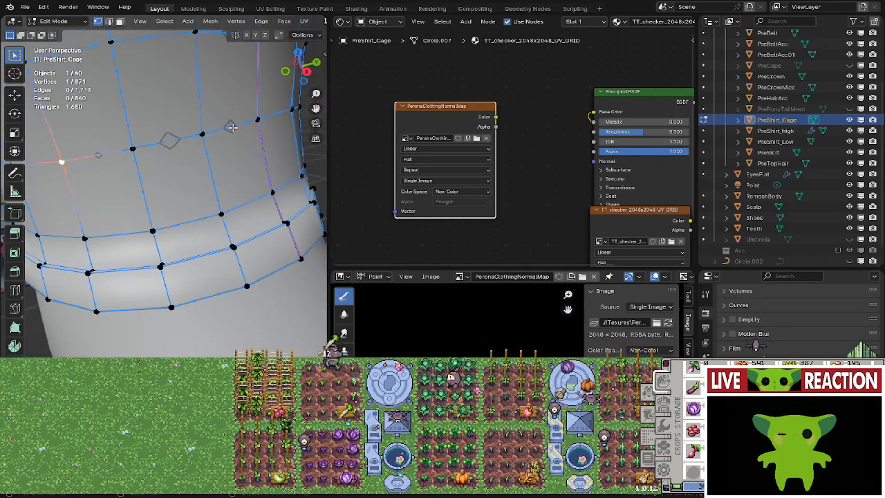
{"action": "left_click", "coordinate": [240, 123], "text": "alt"}
{"action": "key", "text": "alt+s"}
{"action": "left_click", "coordinate": [239, 122]}
{"action": "scroll", "coordinate": [240, 123], "scroll_direction": "down", "scroll_amount": 3}
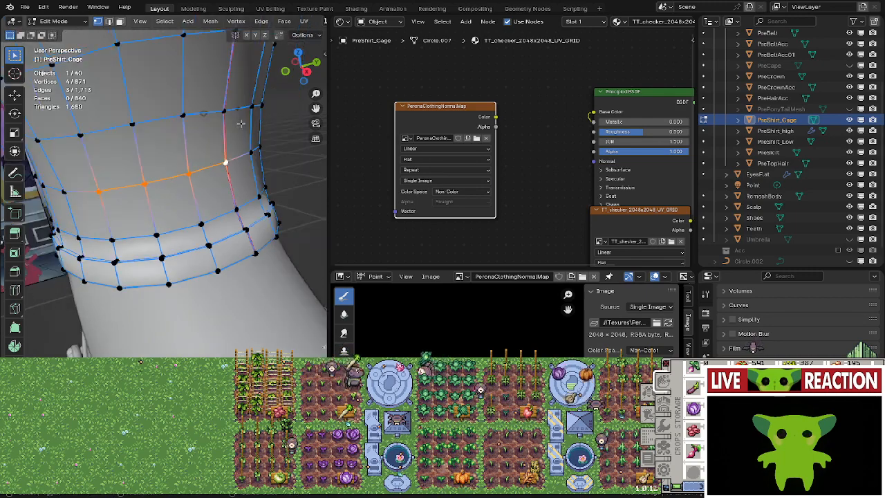
Circle-select the PreShirt_Cage vertices along the hem band where the high-poly shirt pokes through.
{"action": "middle_click_drag", "start_coordinate": [240, 123], "coordinate": [203, 268], "text": "shift"}
{"action": "left_click", "coordinate": [179, 187]}
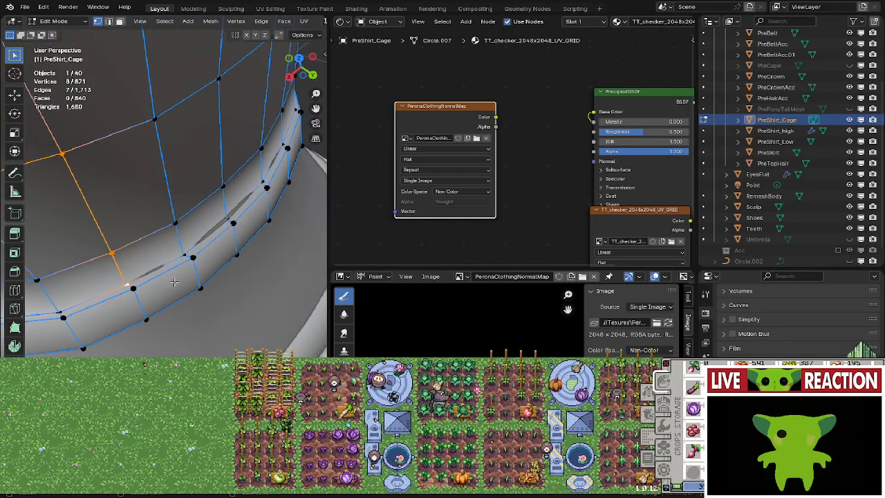
{"action": "left_click", "coordinate": [281, 152], "text": "ctrl"}
{"action": "middle_click_drag", "start_coordinate": [281, 152], "coordinate": [158, 267]}
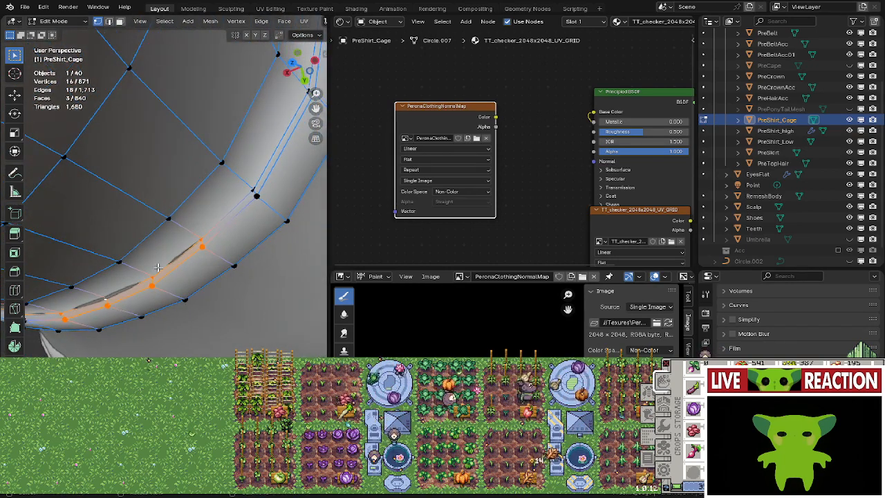
{"action": "middle_click_drag", "start_coordinate": [214, 275], "coordinate": [138, 178]}
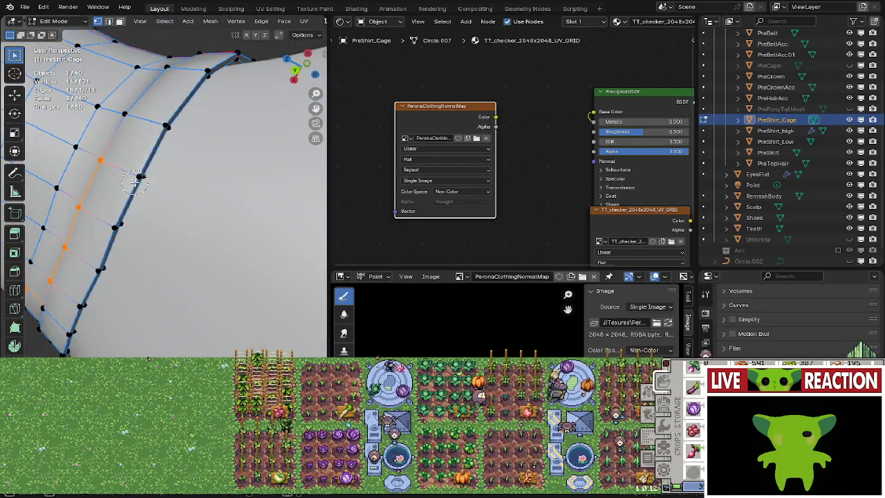
{"action": "middle_click_drag", "start_coordinate": [98, 285], "coordinate": [162, 249]}
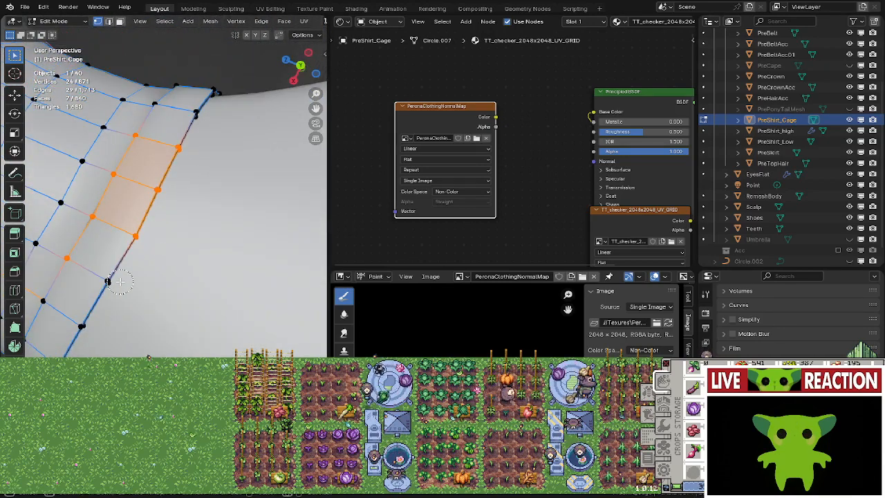
{"action": "middle_click_drag", "start_coordinate": [114, 281], "coordinate": [138, 214]}
{"action": "key", "text": "c"}
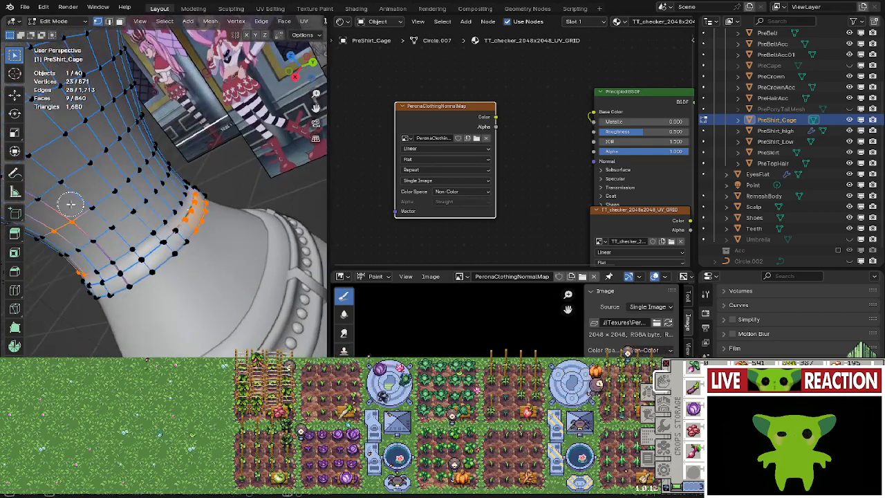
Refine the hem-band selection to the vertices around the remaining poke-through and push them slightly outward with Shrink/Fatten.
{"action": "mouse_move", "coordinate": [72, 234]}
{"action": "middle_mouse_down"}
{"action": "mouse_move", "coordinate": [259, 246]}
{"action": "mouse_move", "coordinate": [178, 250]}
{"action": "mouse_move", "coordinate": [238, 297]}
{"action": "middle_mouse_up"}
{"action": "scroll", "coordinate": [102, 244], "scroll_direction": "up", "scroll_amount": 3}
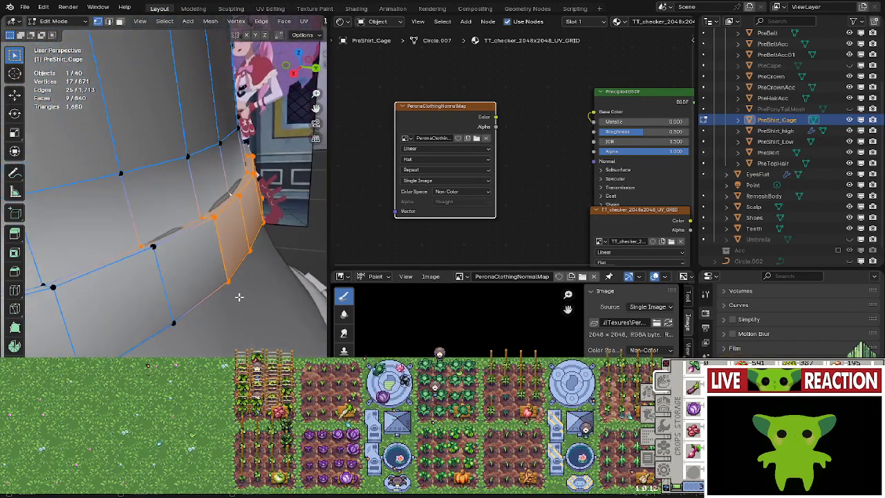
{"action": "middle_click_drag", "start_coordinate": [158, 256], "coordinate": [233, 264]}
{"action": "left_click", "coordinate": [121, 105], "text": "shift"}
{"action": "left_click", "coordinate": [147, 112], "text": "shift"}
{"action": "scroll", "coordinate": [233, 264], "scroll_direction": "up", "scroll_amount": 3}
{"action": "key", "text": "alt+s"}
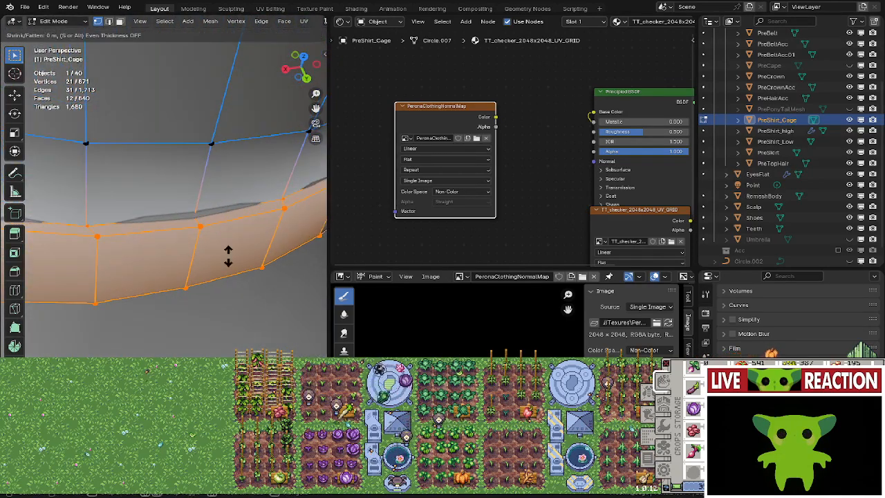
{"action": "left_click", "coordinate": [228, 241]}
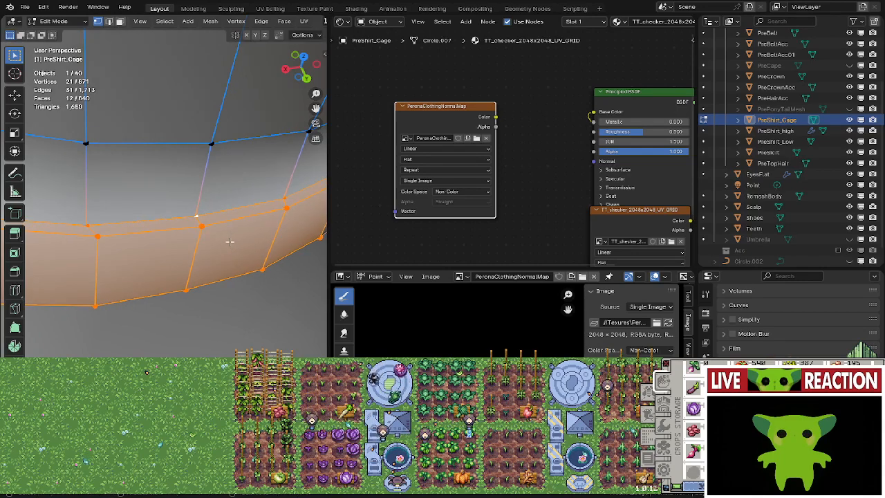
Inspect the cage near the shoulder and fatten the vertices beside the jagged poke-through where the sleeve meets the body.
{"action": "middle_click_drag", "start_coordinate": [229, 241], "coordinate": [199, 293]}
{"action": "key", "text": "Tab"}
{"action": "key", "text": "Tab"}
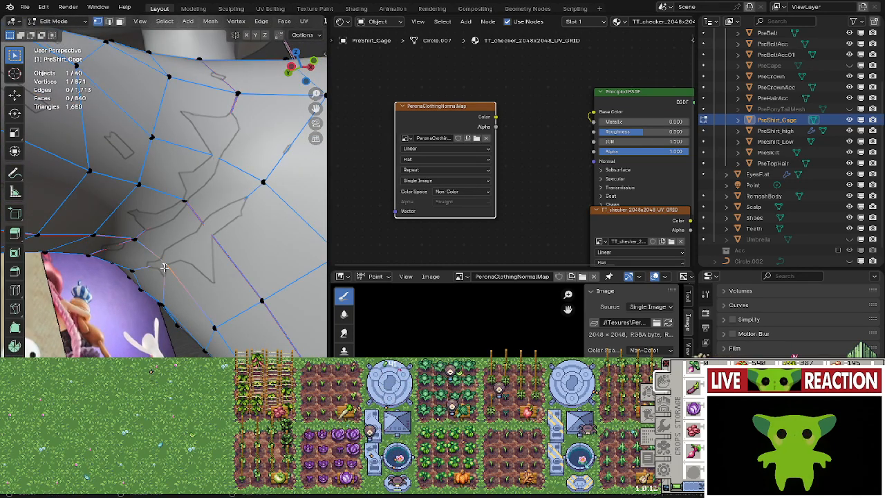
{"action": "middle_click_drag", "start_coordinate": [164, 266], "coordinate": [254, 184]}
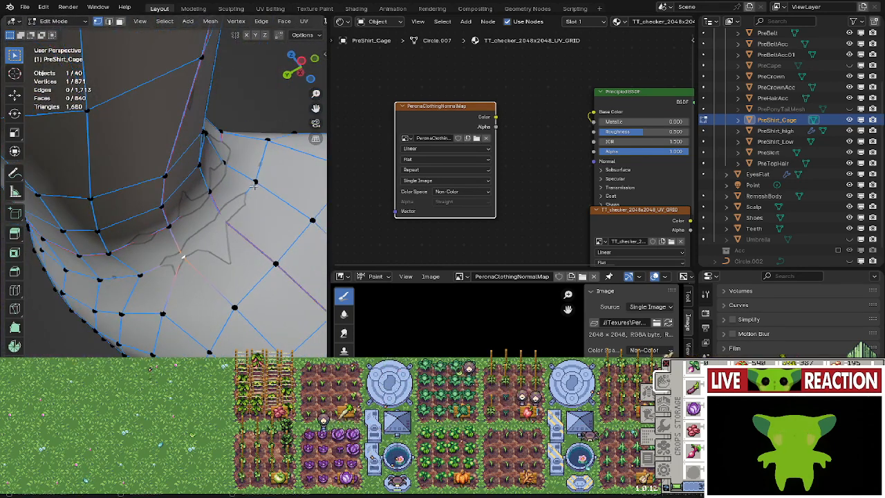
{"action": "left_click", "coordinate": [187, 252]}
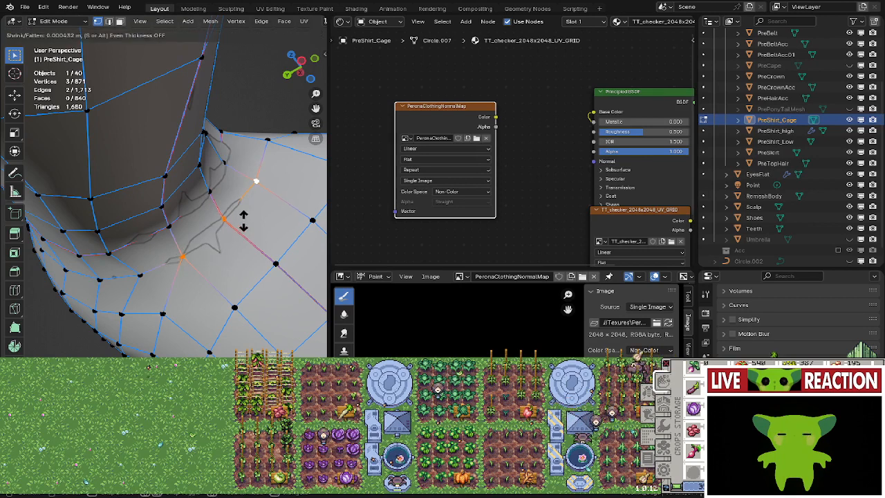
{"action": "key", "text": "alt+s"}
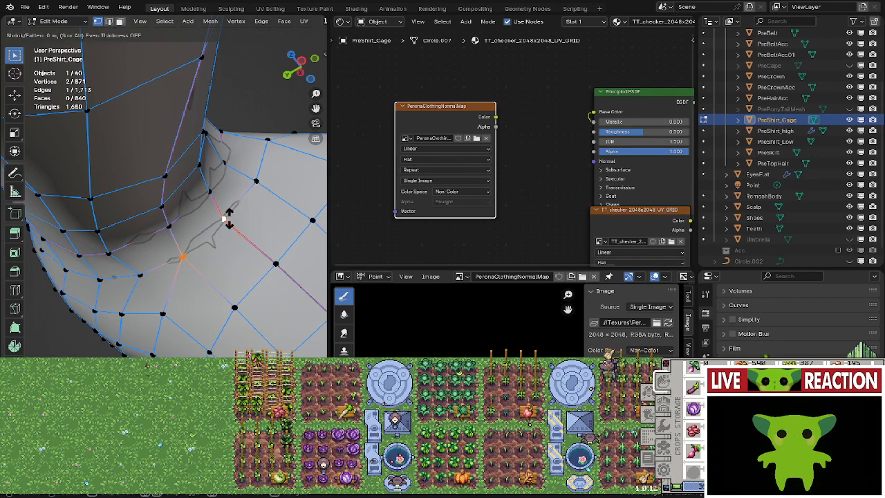
{"action": "left_click", "coordinate": [230, 208]}
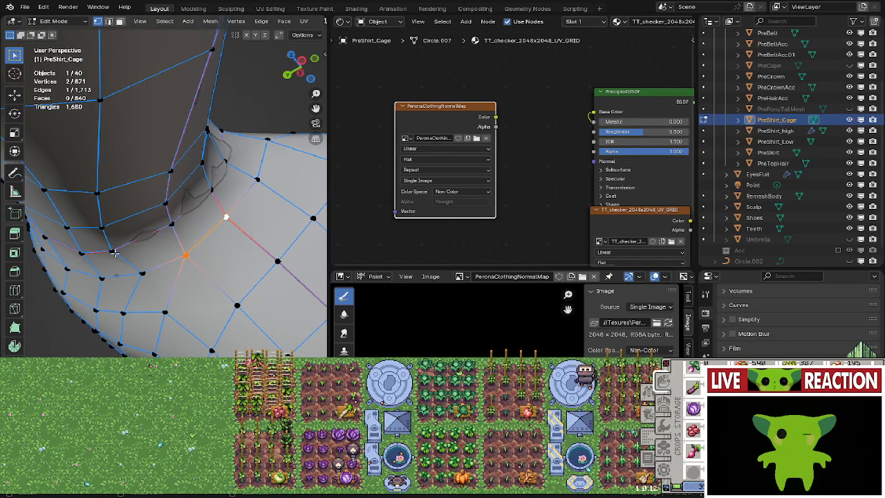
Select the curved row of seven cage vertices along the thin poke-through line and fatten it by about 0.00057 m.
{"action": "left_click", "coordinate": [111, 251]}
{"action": "middle_click_drag", "start_coordinate": [112, 251], "coordinate": [94, 314]}
{"action": "left_click", "coordinate": [190, 224]}
{"action": "left_click", "coordinate": [147, 231], "text": "shift"}
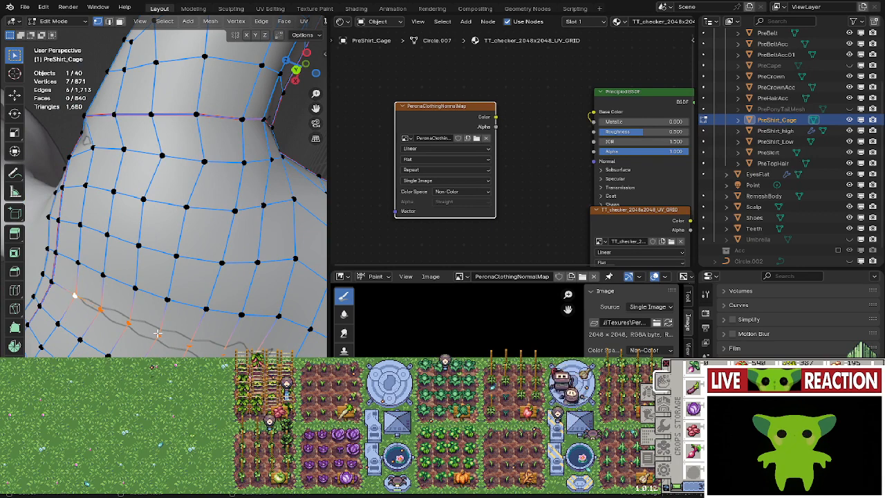
{"action": "key", "text": "alt+s"}
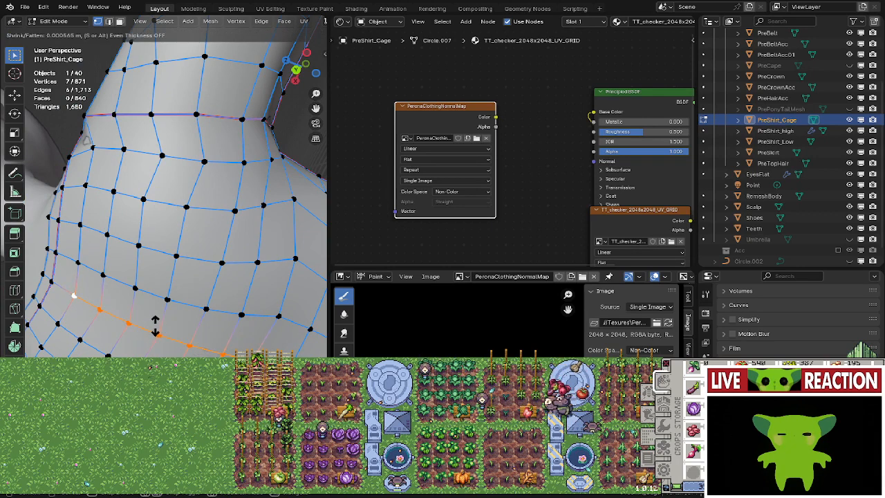
{"action": "left_click", "coordinate": [156, 326]}
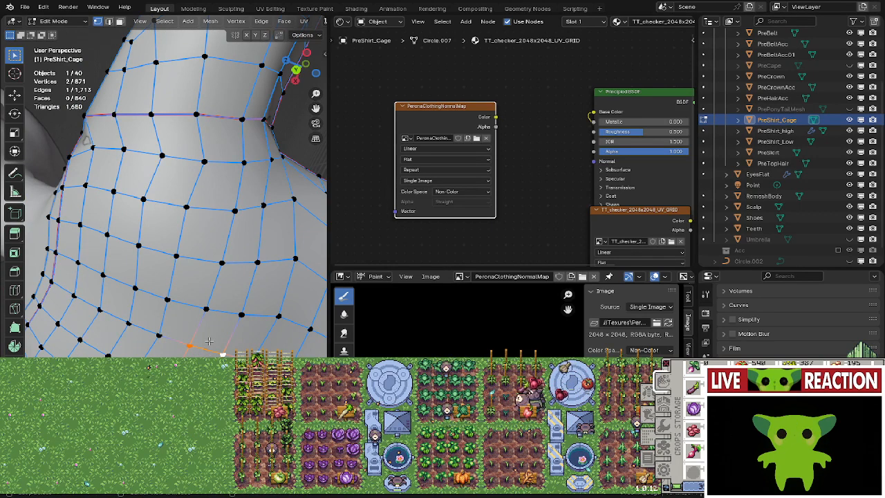
Select the row of five cage vertices around the sleeve's base and push it outward with Shrink/Fatten until the poke-through is covered.
{"action": "middle_click_drag", "start_coordinate": [209, 341], "coordinate": [185, 229]}
{"action": "left_click", "coordinate": [158, 211]}
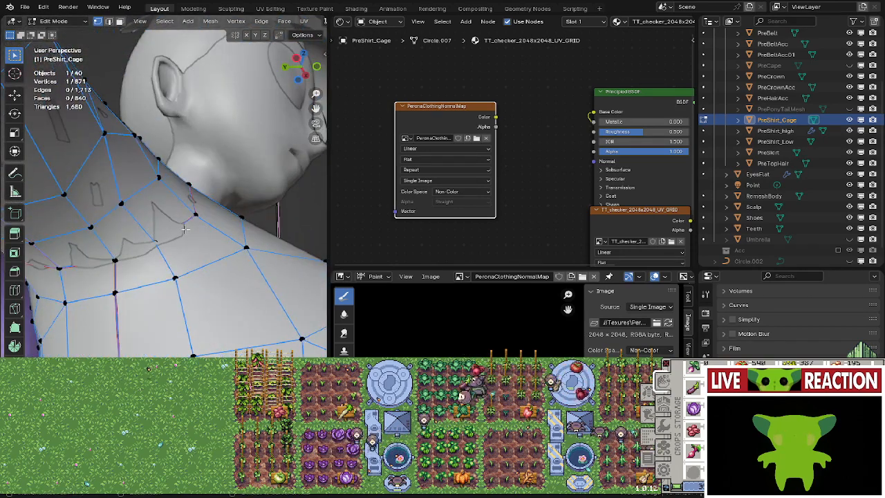
{"action": "left_click", "coordinate": [207, 263], "text": "alt"}
{"action": "middle_click_drag", "start_coordinate": [207, 264], "coordinate": [221, 237]}
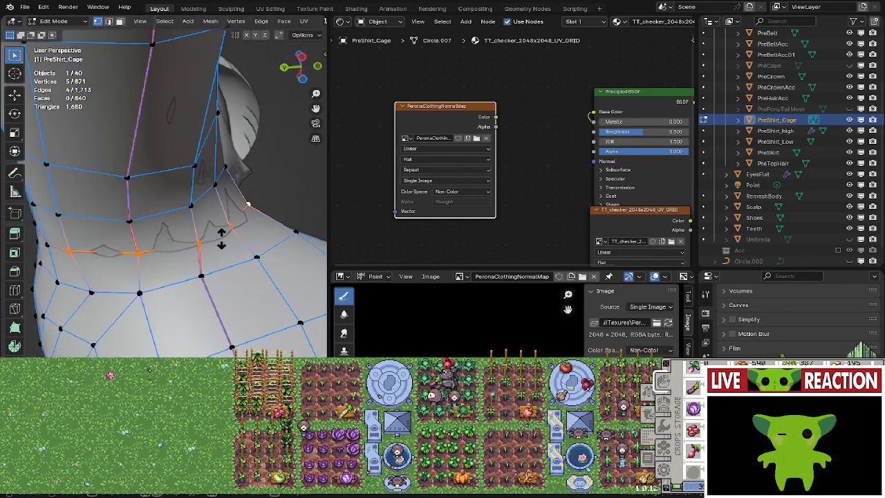
{"action": "left_click", "coordinate": [214, 236]}
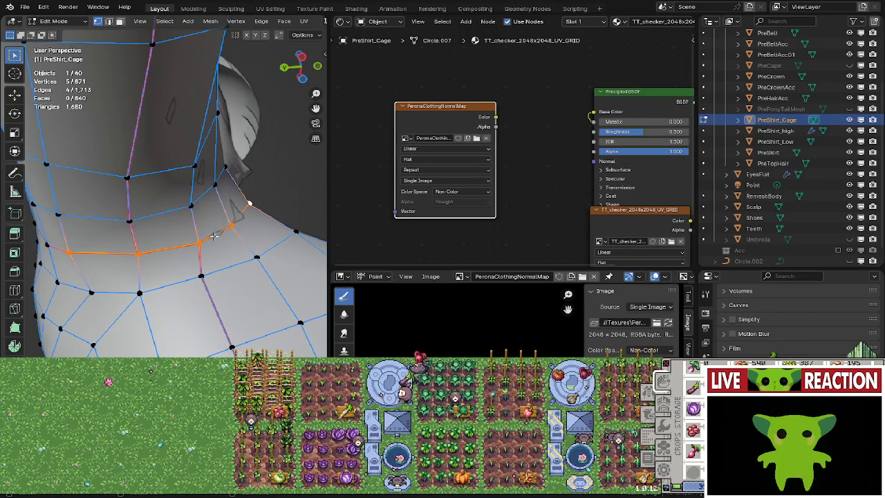
{"action": "left_click", "coordinate": [215, 236]}
{"action": "middle_click_drag", "start_coordinate": [250, 215], "coordinate": [141, 249]}
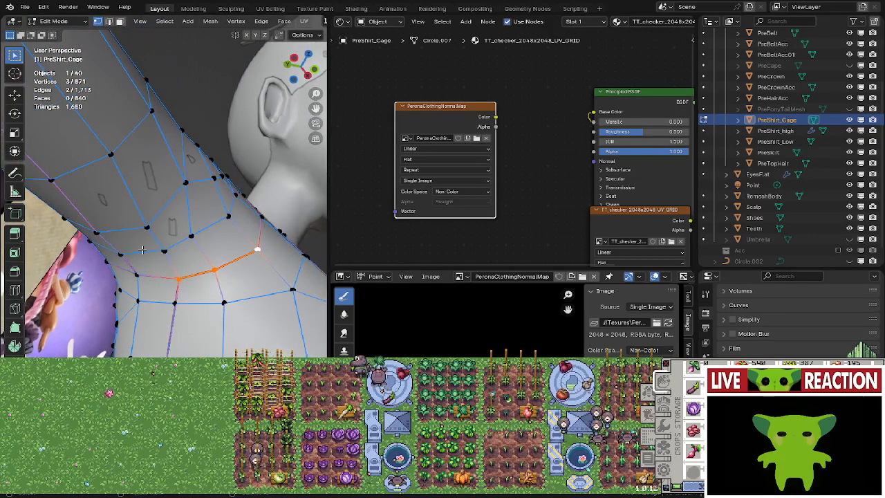
Select the four vertices of the sleeve face just above that row and fatten them over the poke-through spot.
{"action": "left_click", "coordinate": [186, 182], "text": "shift"}
{"action": "left_click", "coordinate": [191, 235], "text": "shift"}
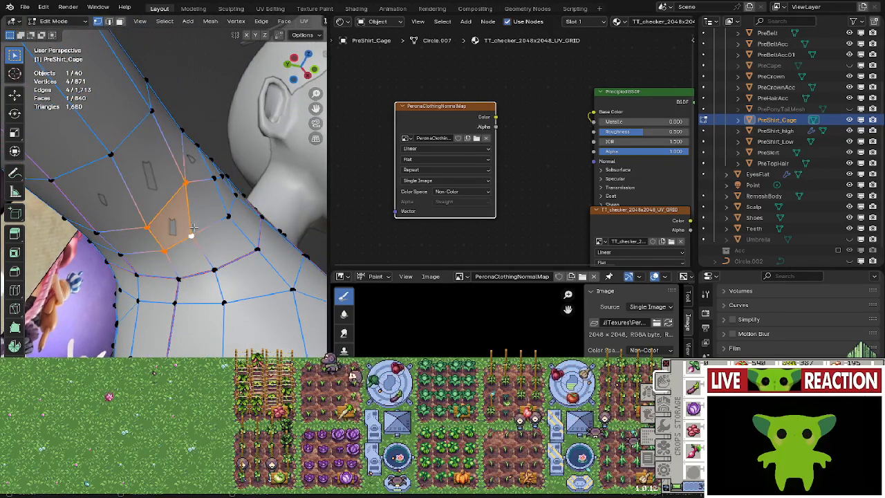
{"action": "key", "text": "alt+s"}
{"action": "left_click", "coordinate": [192, 235]}
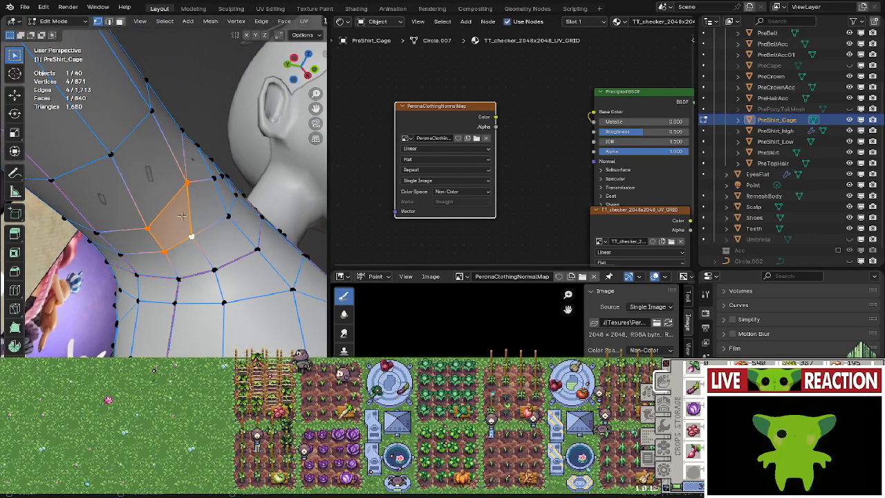
Select cage vertices farther up the sleeve beside the small poke-through spots and adjust them with Shrink/Fatten.
{"action": "middle_click_drag", "start_coordinate": [191, 236], "coordinate": [124, 223]}
{"action": "left_click", "coordinate": [124, 223]}
{"action": "key", "text": "shift+v"}
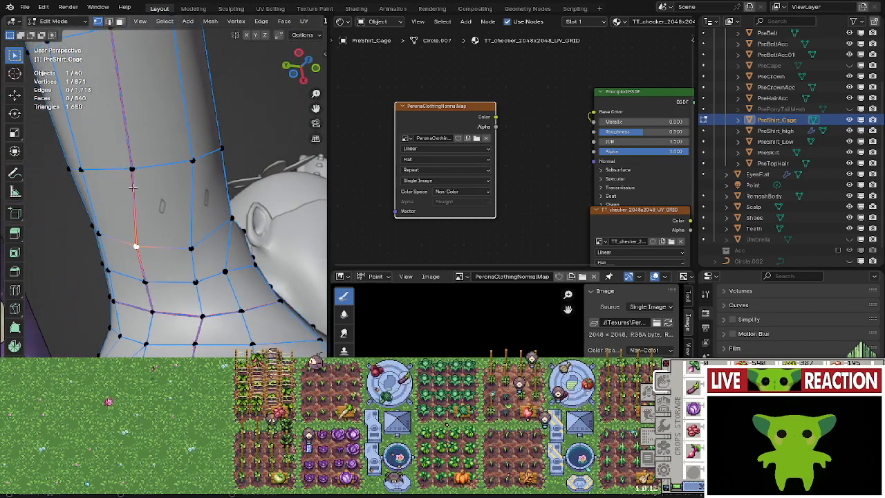
{"action": "key", "text": "alt+s"}
{"action": "key", "text": "alt+s"}
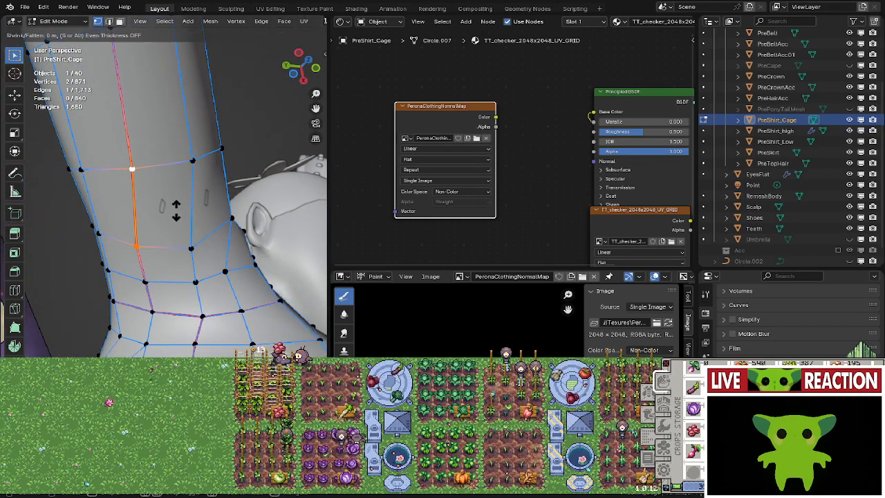
{"action": "right_click", "coordinate": [176, 205]}
{"action": "middle_click_drag", "start_coordinate": [176, 206], "coordinate": [160, 277]}
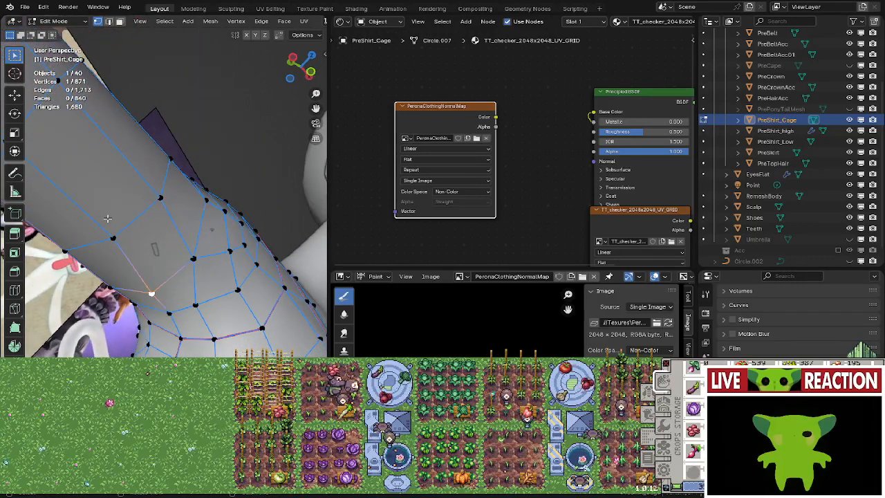
{"action": "key", "text": "shift+alt+s"}
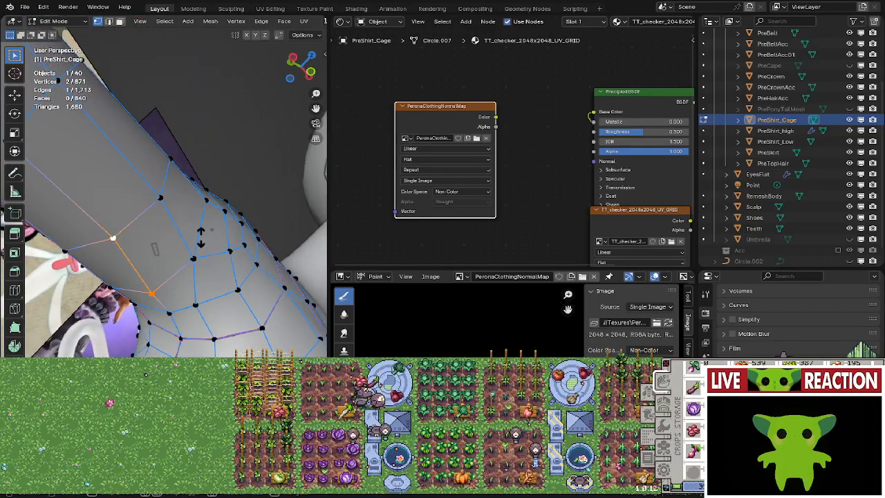
{"action": "right_click", "coordinate": [201, 235]}
Check the sleeve and shoulder for poke-through and fatten the four cage vertices around the lower spot on the shoulder.
{"action": "middle_click_drag", "start_coordinate": [201, 235], "coordinate": [142, 242]}
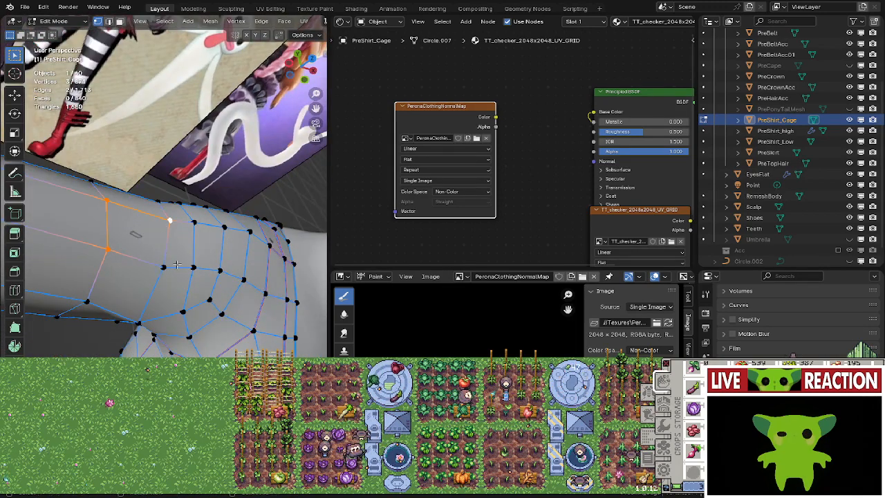
{"action": "middle_click_drag", "start_coordinate": [192, 266], "coordinate": [168, 282]}
{"action": "key", "text": "Tab"}
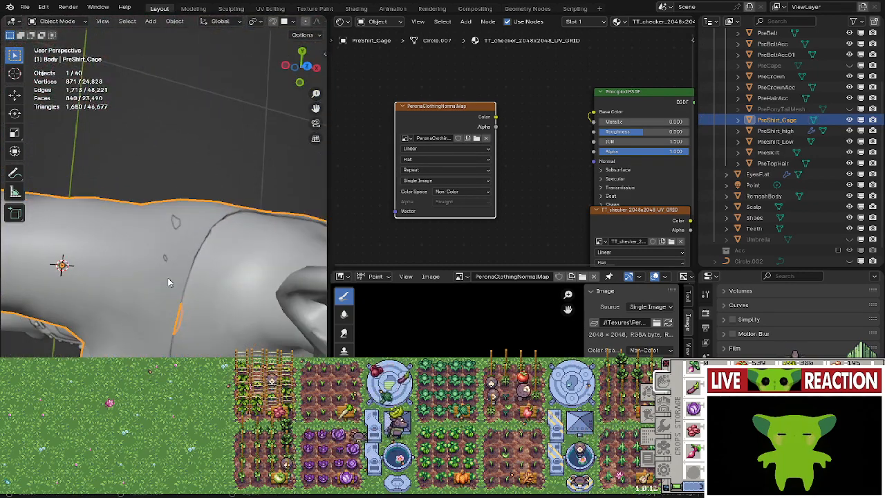
{"action": "key", "text": "Tab"}
{"action": "middle_click_drag", "start_coordinate": [196, 214], "coordinate": [179, 255]}
{"action": "left_click", "coordinate": [179, 255], "text": "shift"}
{"action": "key", "text": "alt+s"}
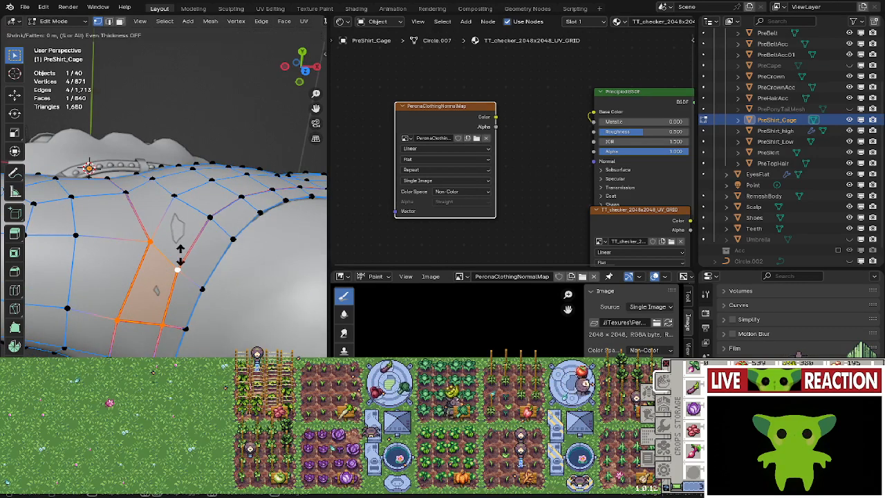
{"action": "key", "text": "Escape"}
Select the four vertices of the adjacent upper shoulder face and push them outward with Shrink/Fatten.
{"action": "left_click", "coordinate": [187, 209]}
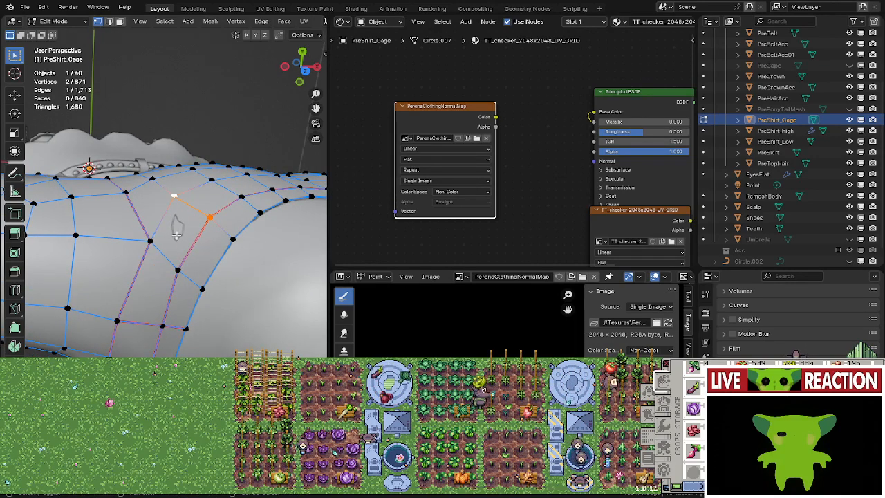
{"action": "key", "text": "alt+s"}
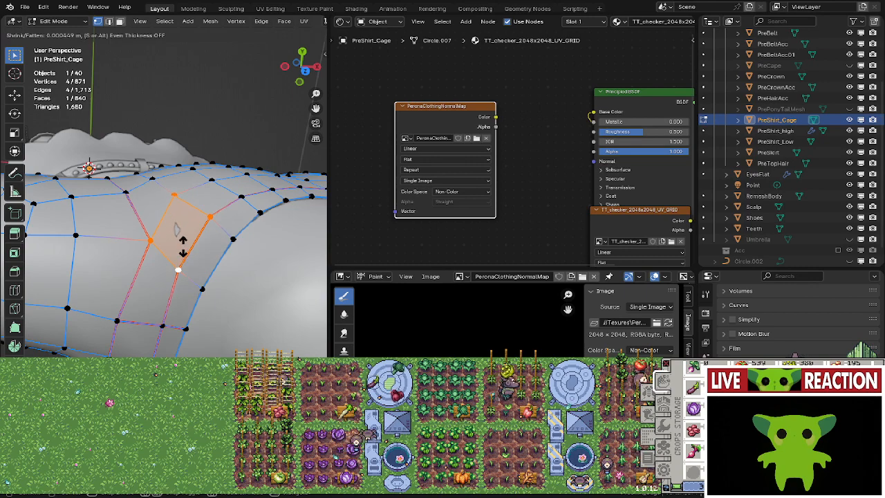
{"action": "key", "text": "Escape"}
Fatten the four cage vertices around each of the two neighbouring poke-through spots on the shoulder with Shrink/Fatten.
{"action": "key", "text": "Tab"}
{"action": "middle_click_drag", "start_coordinate": [183, 241], "coordinate": [149, 263]}
{"action": "key", "text": "Tab"}
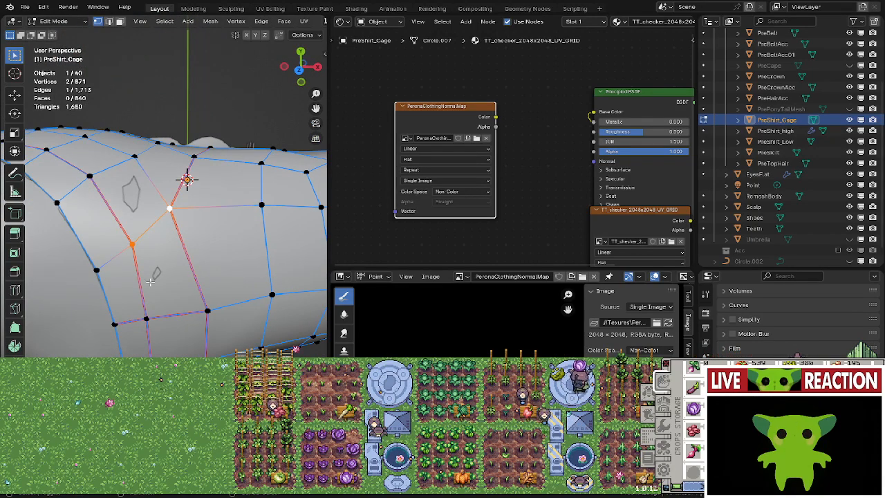
{"action": "key", "text": "alt+s"}
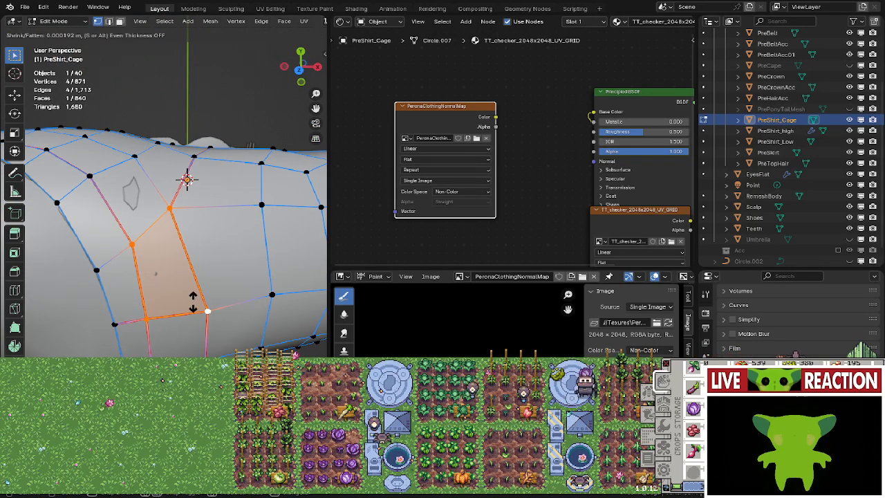
{"action": "left_click", "coordinate": [193, 299]}
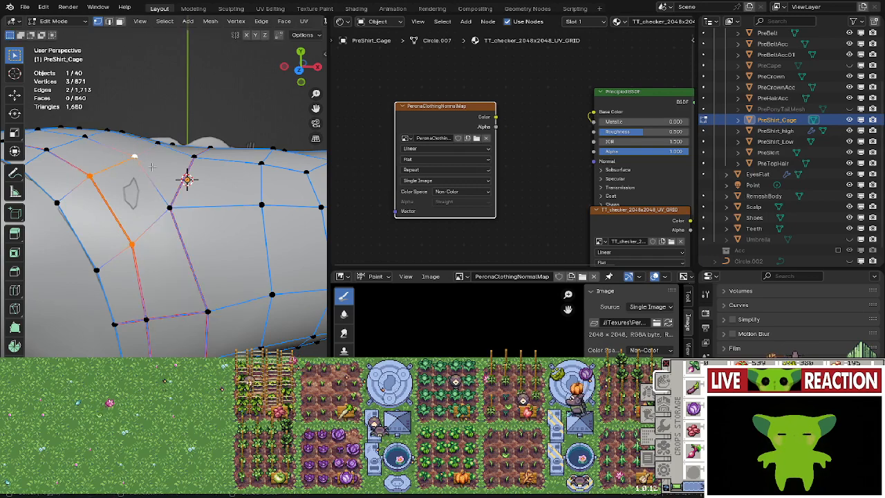
{"action": "key", "text": "alt+s"}
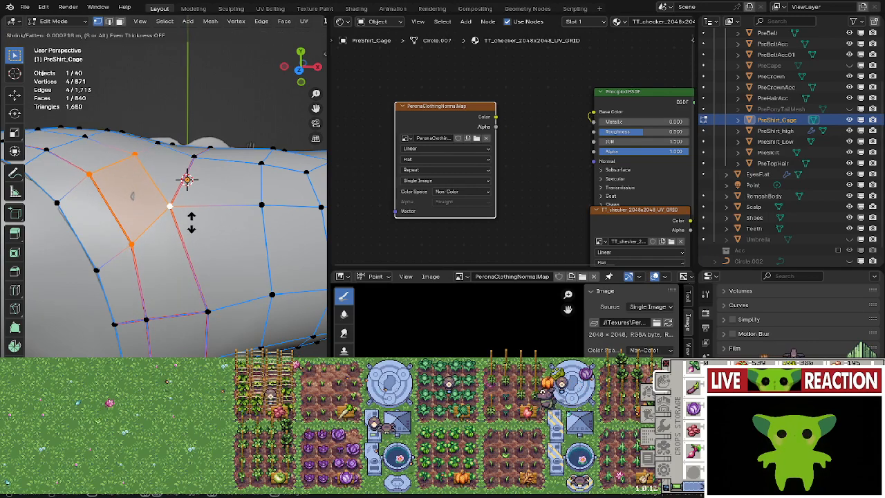
{"action": "left_click", "coordinate": [191, 223]}
Inspect the cage around the neckline and upper chest for high-poly poke-through.
{"action": "scroll", "coordinate": [201, 304], "scroll_direction": "down", "scroll_amount": 5}
{"action": "key", "text": "Tab"}
{"action": "scroll", "coordinate": [161, 257], "scroll_direction": "up", "scroll_amount": 4}
{"action": "middle_click_drag", "start_coordinate": [203, 307], "coordinate": [223, 253]}
{"action": "scroll", "coordinate": [223, 252], "scroll_direction": "up", "scroll_amount": 2}
{"action": "key", "text": "Tab"}
{"action": "scroll", "coordinate": [203, 304], "scroll_direction": "up", "scroll_amount": 1}
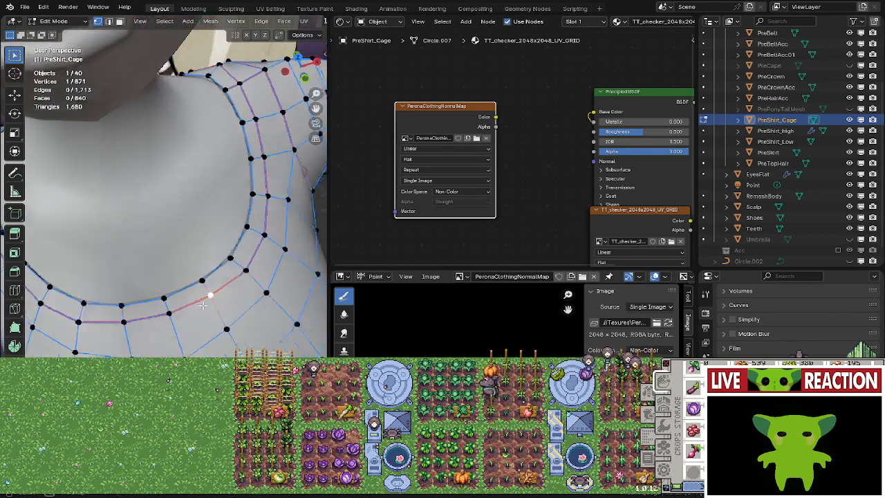
{"action": "middle_click_drag", "start_coordinate": [202, 305], "coordinate": [225, 290]}
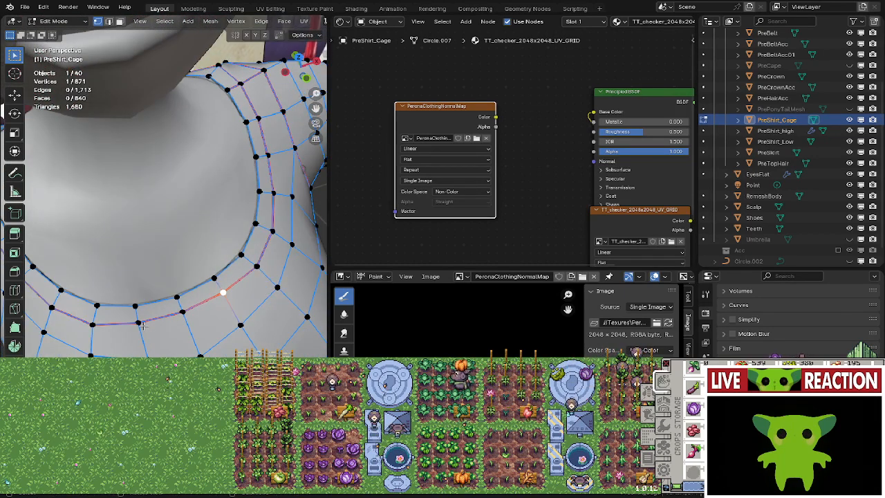
{"action": "key", "text": "Tab"}
{"action": "scroll", "coordinate": [216, 313], "scroll_direction": "down", "scroll_amount": 4}
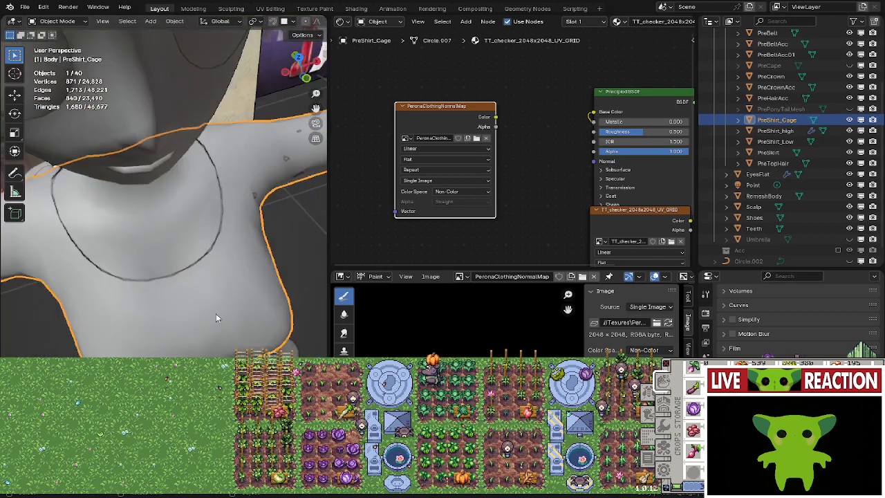
Select the row of cage vertices along the lower jagged poke-through where sleeve meets torso, fatten it, and fatten the two vertices at the leftover spot again.
{"action": "scroll", "coordinate": [205, 274], "scroll_direction": "up", "scroll_amount": 3}
{"action": "middle_click_drag", "start_coordinate": [187, 291], "coordinate": [137, 278]}
{"action": "key", "text": "Tab"}
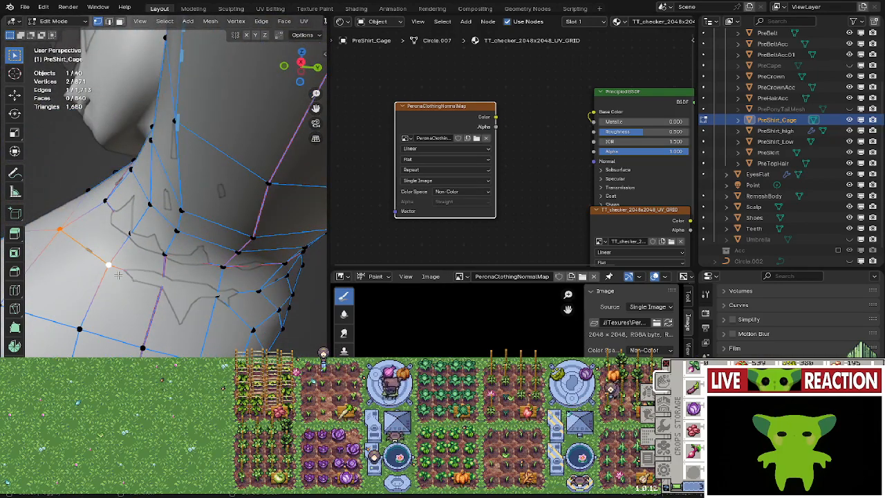
{"action": "key", "text": "g"}
{"action": "left_click", "coordinate": [116, 266]}
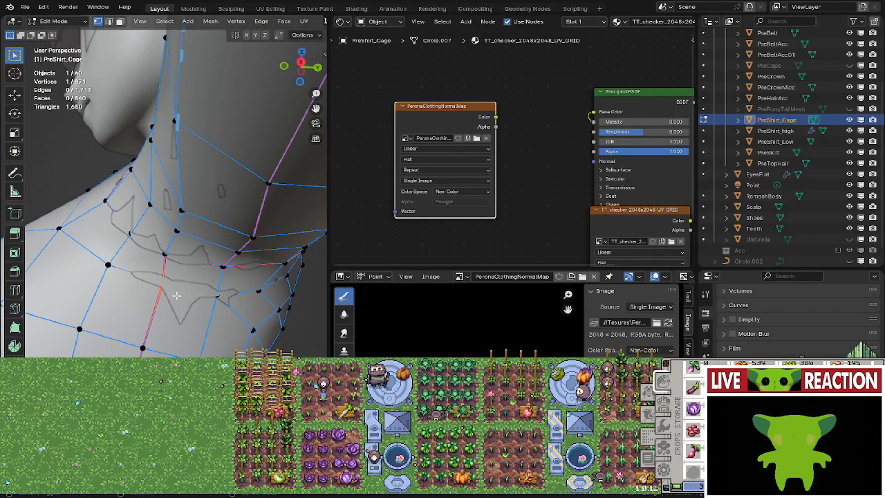
{"action": "middle_click_drag", "start_coordinate": [176, 295], "coordinate": [61, 245]}
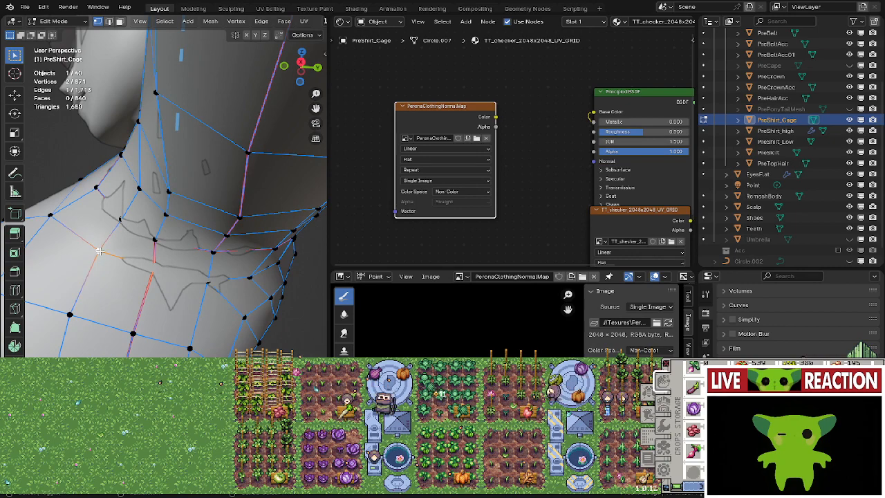
{"action": "left_click", "coordinate": [249, 277], "text": "shift"}
{"action": "middle_click_drag", "start_coordinate": [250, 277], "coordinate": [198, 271]}
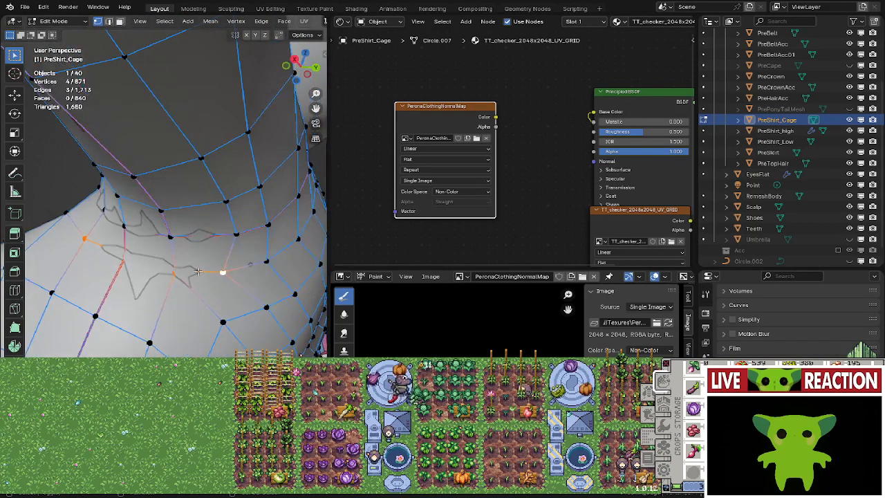
{"action": "key", "text": "g"}
{"action": "left_click", "coordinate": [257, 264]}
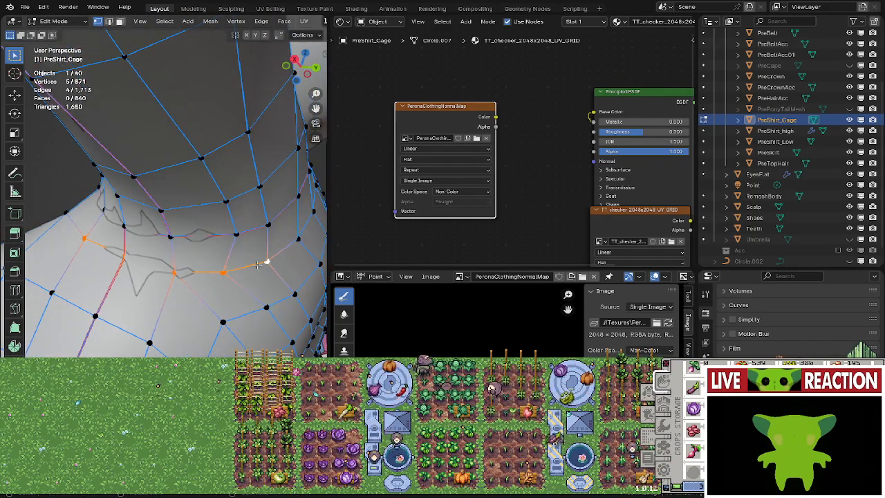
{"action": "left_click", "coordinate": [223, 272], "text": "shift"}
{"action": "middle_click_drag", "start_coordinate": [232, 271], "coordinate": [250, 283]}
{"action": "key", "text": "alt+s"}
{"action": "left_click", "coordinate": [251, 280]}
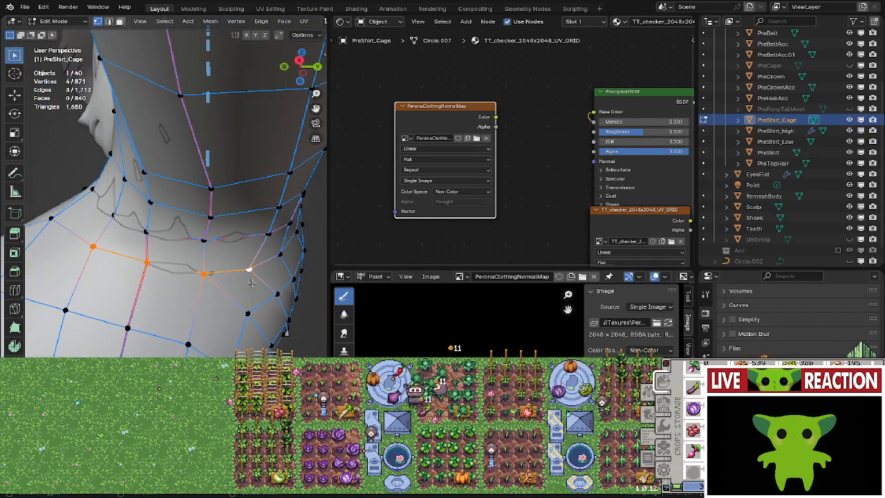
{"action": "key", "text": "alt+s"}
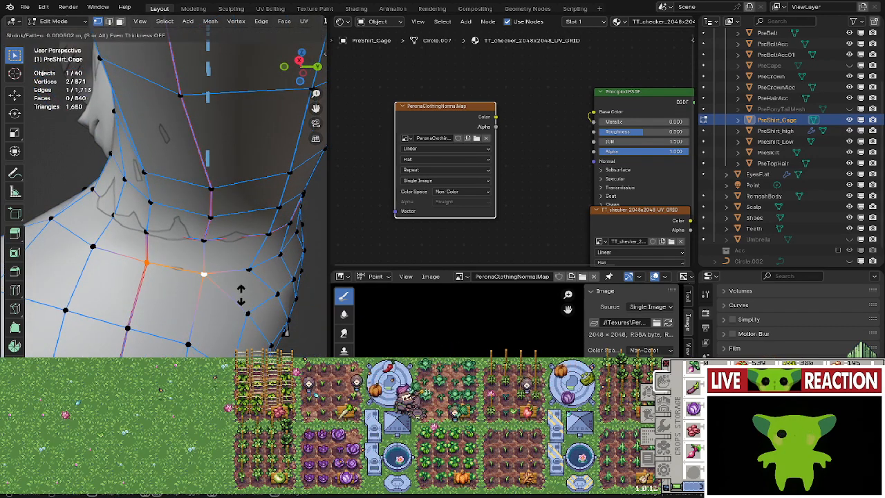
{"action": "left_click", "coordinate": [241, 290]}
Fatten the five cage vertices along the upper jagged poke-through at the sleeve junction, then the three vertices at its remaining spot.
{"action": "middle_click_drag", "start_coordinate": [190, 229], "coordinate": [110, 207]}
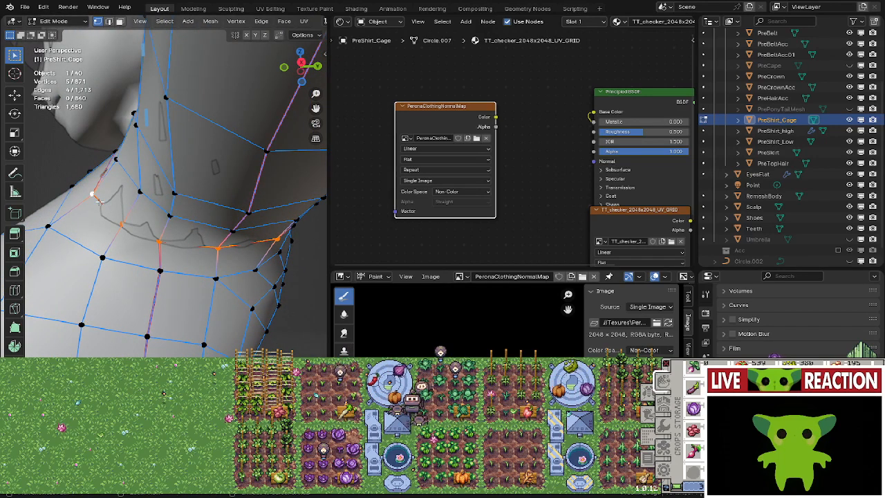
{"action": "key", "text": "alt+s"}
{"action": "key", "text": "Escape"}
{"action": "key", "text": "alt+s"}
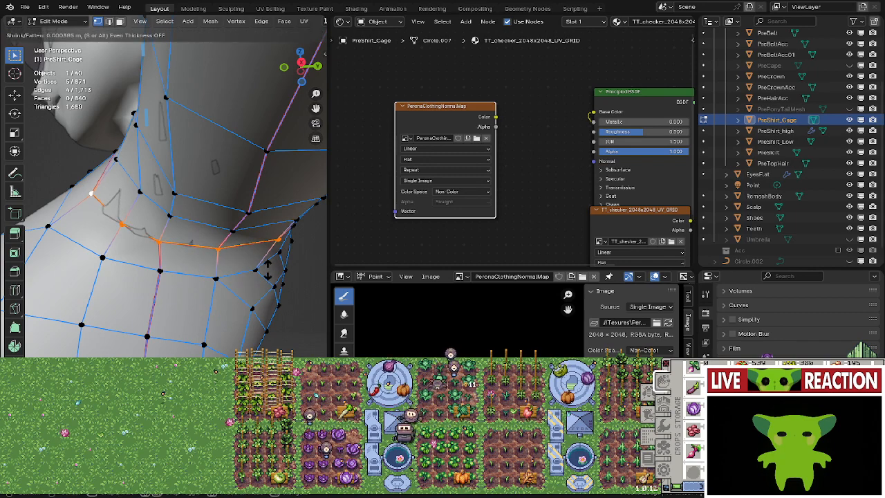
{"action": "left_click", "coordinate": [268, 268]}
{"action": "middle_click_drag", "start_coordinate": [267, 268], "coordinate": [162, 250]}
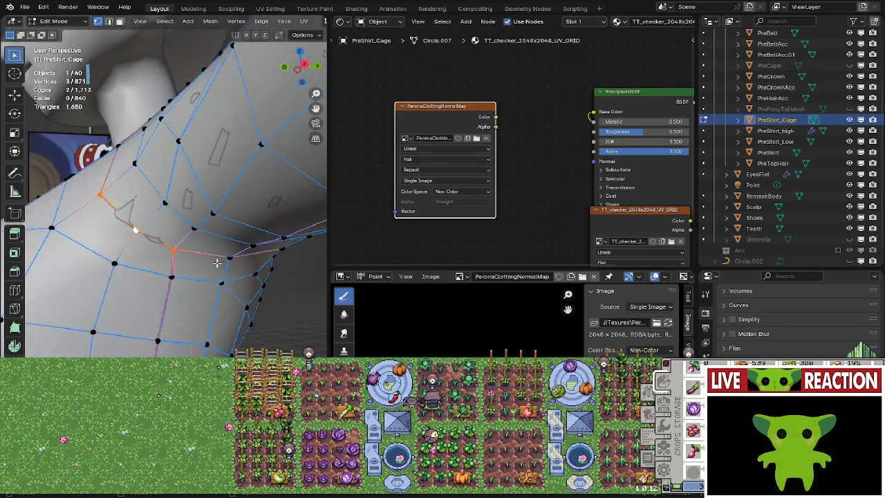
{"action": "right_click", "coordinate": [216, 263]}
{"action": "key", "text": "Escape"}
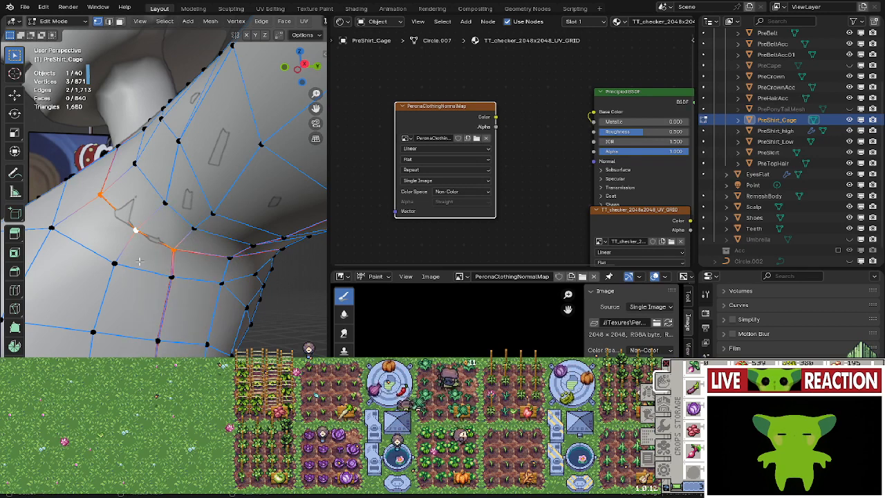
{"action": "key", "text": "alt+s"}
{"action": "left_click", "coordinate": [167, 259]}
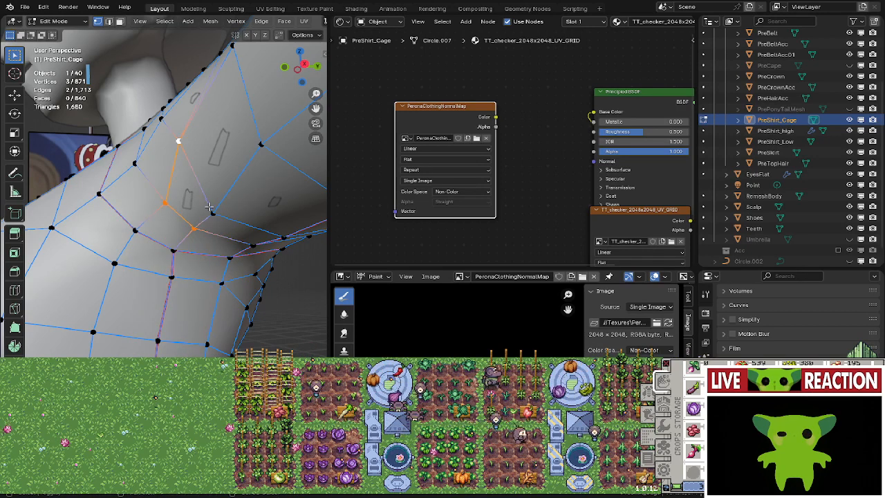
Fatten the four vertices of the small face above that junction and of the nearby sleeve face showing a poke-through spot.
{"action": "key", "text": "alt+s"}
{"action": "left_click", "coordinate": [240, 226]}
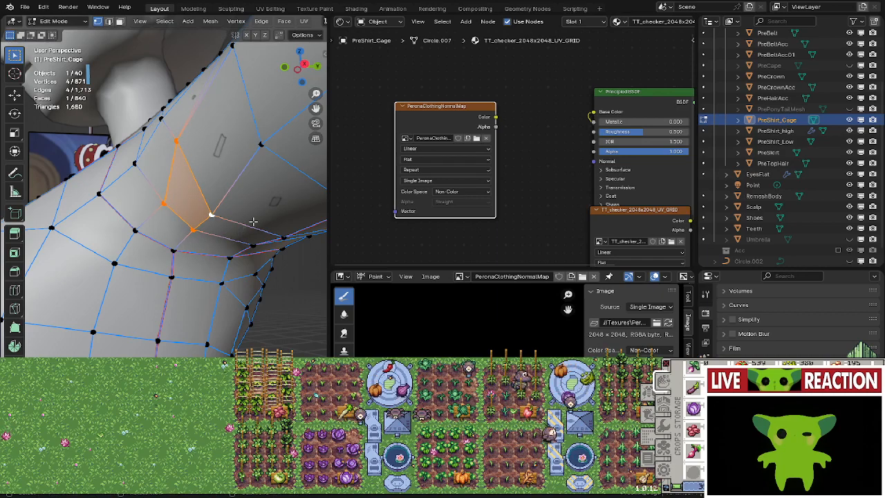
{"action": "middle_click_drag", "start_coordinate": [253, 222], "coordinate": [202, 199]}
{"action": "left_click", "coordinate": [158, 169]}
{"action": "middle_click_drag", "start_coordinate": [158, 169], "coordinate": [260, 114]}
{"action": "middle_click_drag", "start_coordinate": [262, 156], "coordinate": [219, 173]}
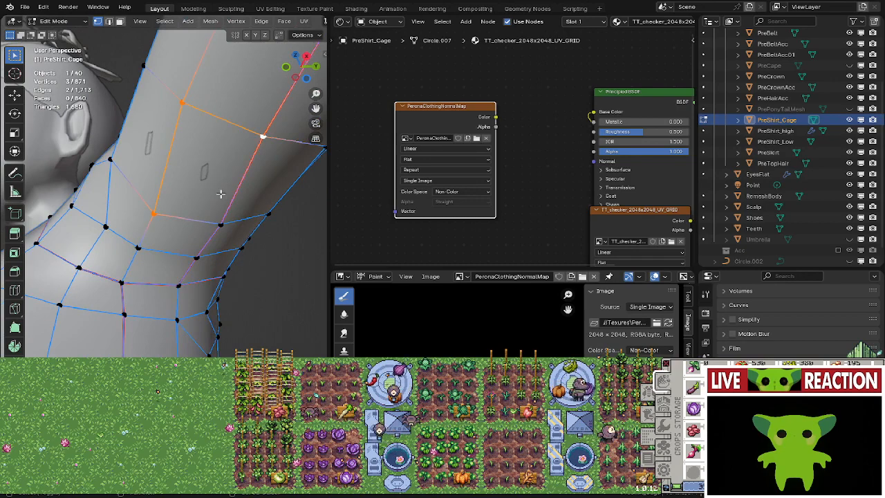
{"action": "left_click", "coordinate": [220, 193], "text": "shift"}
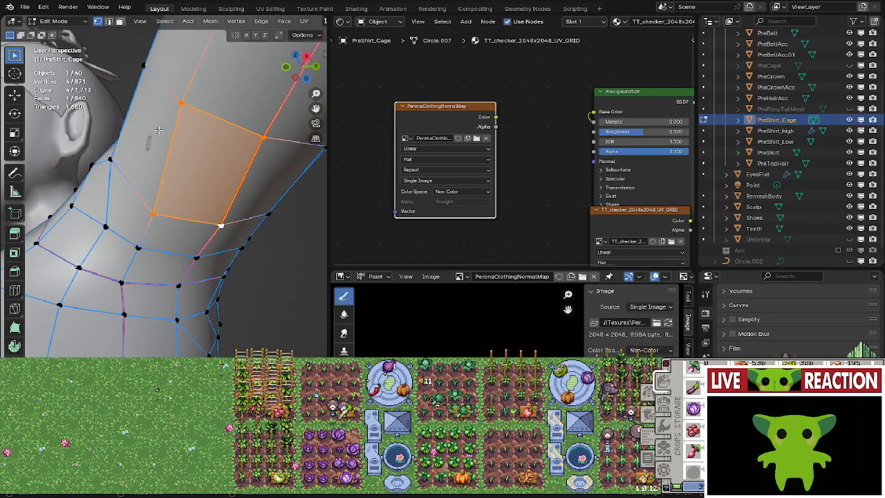
Push outward the upper-sleeve cage vertices around the remaining small spots, including the four vertices of the lower sleeve face.
{"action": "middle_click_drag", "start_coordinate": [220, 194], "coordinate": [164, 197]}
{"action": "left_click", "coordinate": [166, 231]}
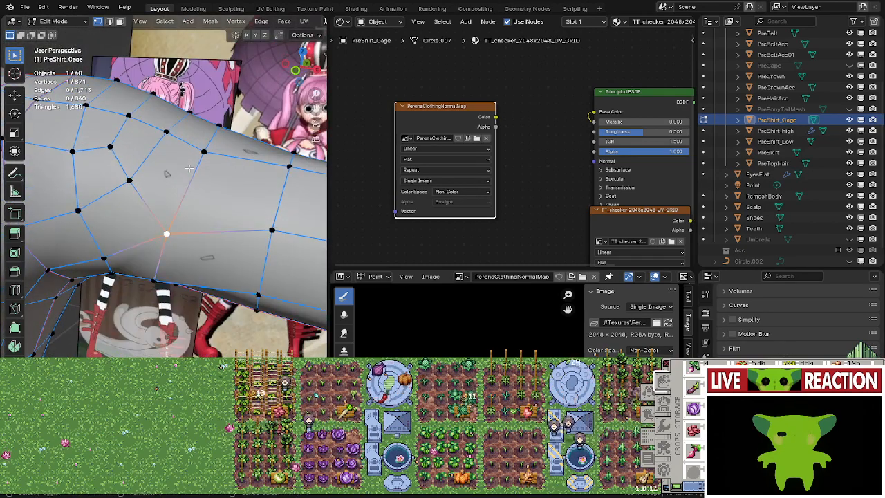
{"action": "left_click", "coordinate": [189, 157], "text": "shift"}
{"action": "middle_click_drag", "start_coordinate": [189, 157], "coordinate": [182, 257]}
{"action": "key", "text": "alt+s"}
{"action": "left_click", "coordinate": [189, 174]}
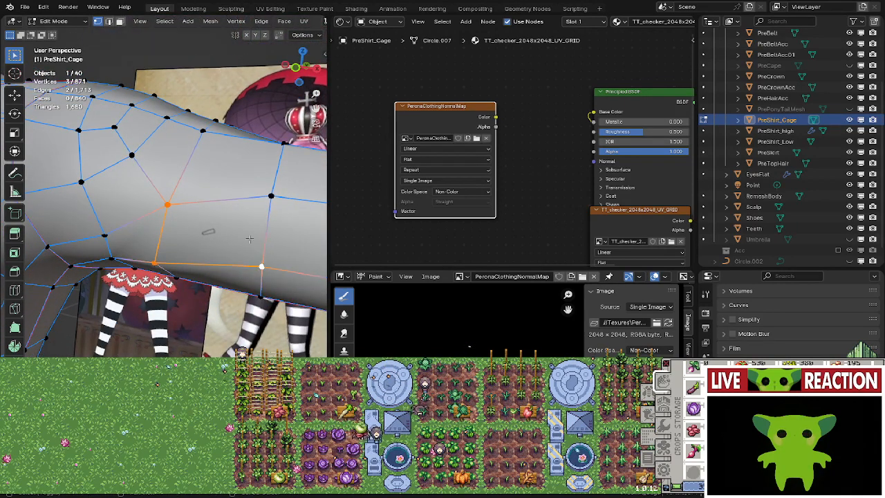
{"action": "key", "text": "alt+s"}
{"action": "left_click", "coordinate": [267, 193]}
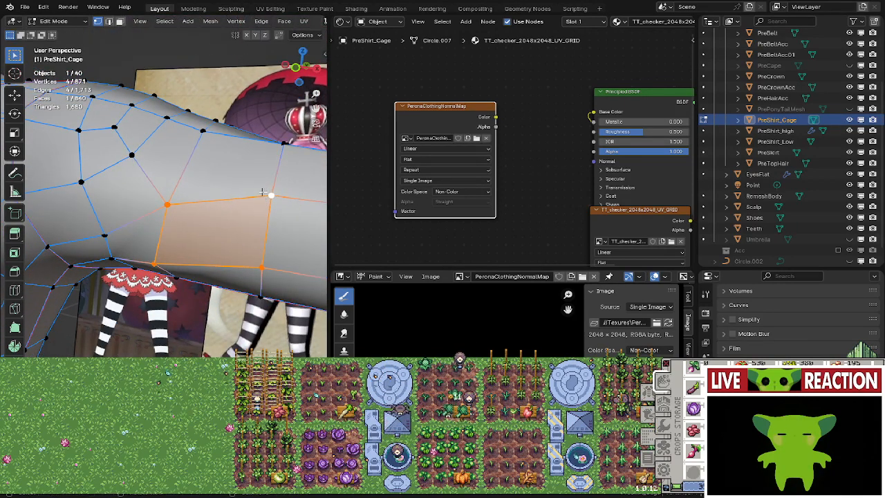
Select the four vertices of the sleeve face beside the cuff seam and fatten them over the poke-through spot.
{"action": "scroll", "coordinate": [238, 197], "scroll_direction": "down", "scroll_amount": 3}
{"action": "key", "text": "Tab"}
{"action": "middle_click_drag", "start_coordinate": [207, 207], "coordinate": [149, 241]}
{"action": "scroll", "coordinate": [112, 254], "scroll_direction": "down", "scroll_amount": 2}
{"action": "key", "text": "Tab"}
{"action": "scroll", "coordinate": [192, 222], "scroll_direction": "up", "scroll_amount": 2}
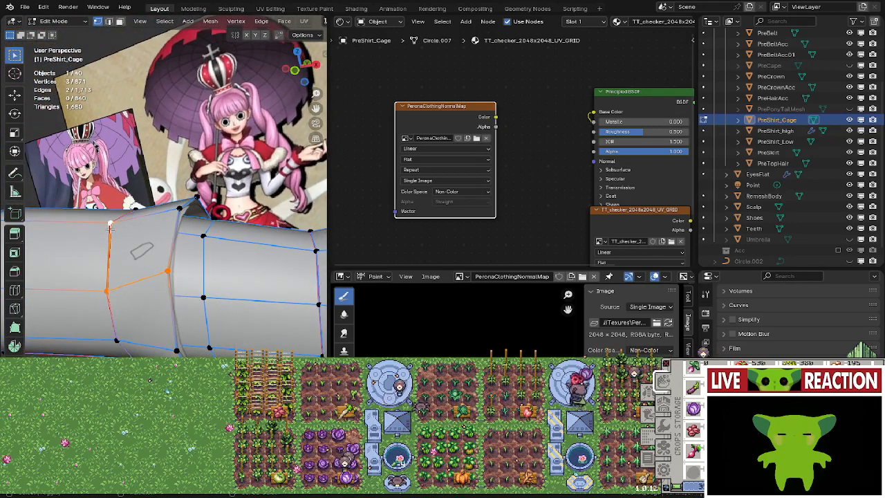
{"action": "key", "text": "alt+s"}
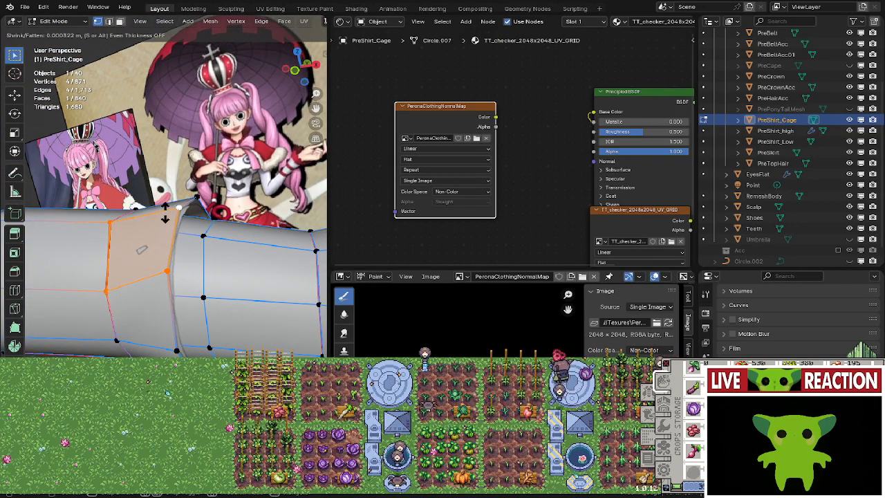
{"action": "left_click", "coordinate": [164, 214]}
Select the edge loop around the narrow part of the flared cuff and fatten it over the zigzag poke-through.
{"action": "middle_click_drag", "start_coordinate": [164, 213], "coordinate": [137, 257]}
{"action": "left_click", "coordinate": [143, 262], "text": "alt"}
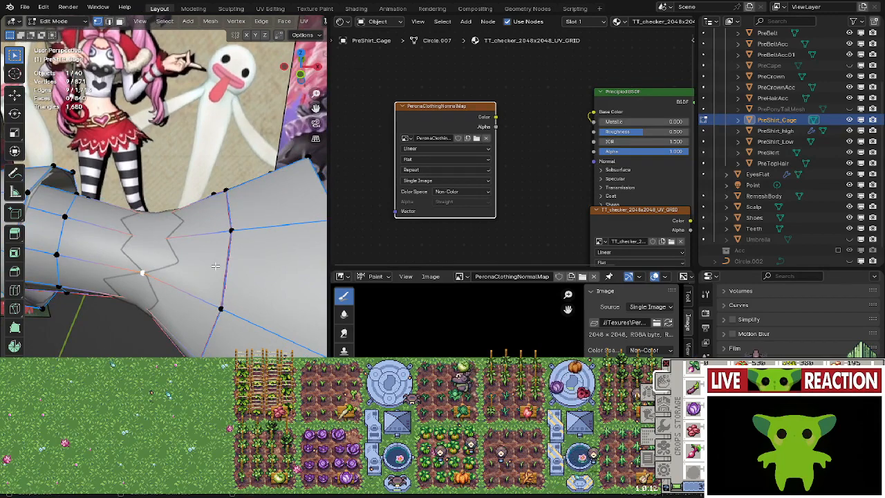
{"action": "key", "text": "alt+s"}
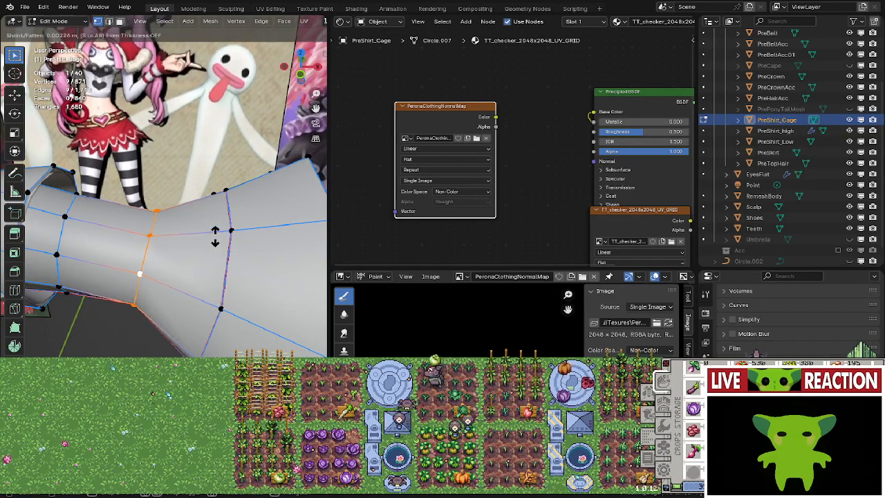
{"action": "left_click", "coordinate": [215, 235]}
Examine the whole cage from the front and around the torso for remaining poke-through spots.
{"action": "middle_click_drag", "start_coordinate": [215, 235], "coordinate": [20, 295]}
{"action": "middle_click_drag", "start_coordinate": [185, 275], "coordinate": [223, 192]}
{"action": "key", "text": "Tab"}
{"action": "key", "text": "KP_1"}
{"action": "key", "text": "KP_Decimal"}
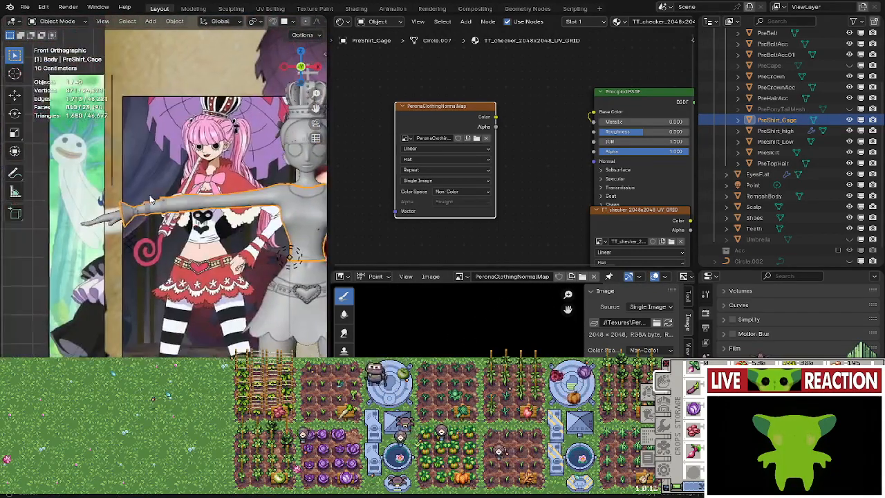
{"action": "scroll", "coordinate": [211, 244], "scroll_direction": "up", "scroll_amount": 5}
{"action": "middle_click_drag", "start_coordinate": [206, 250], "coordinate": [181, 249]}
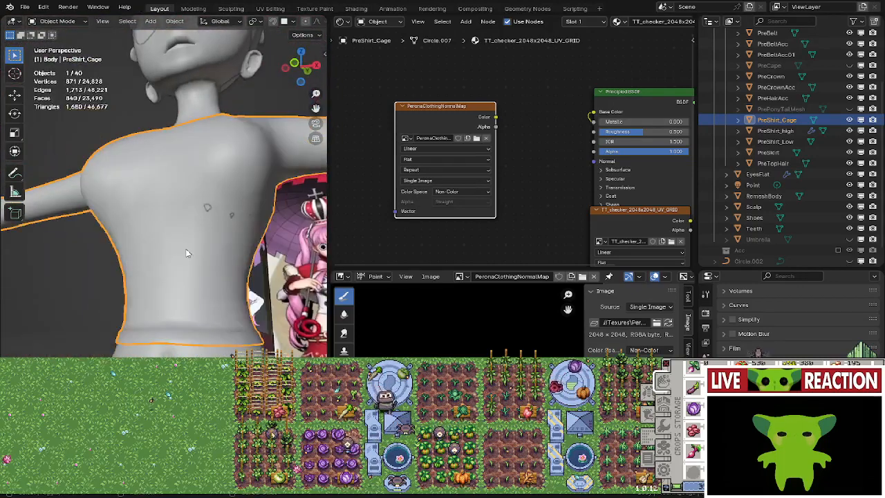
{"action": "scroll", "coordinate": [181, 225], "scroll_direction": "up", "scroll_amount": 3}
{"action": "key", "text": "Tab"}
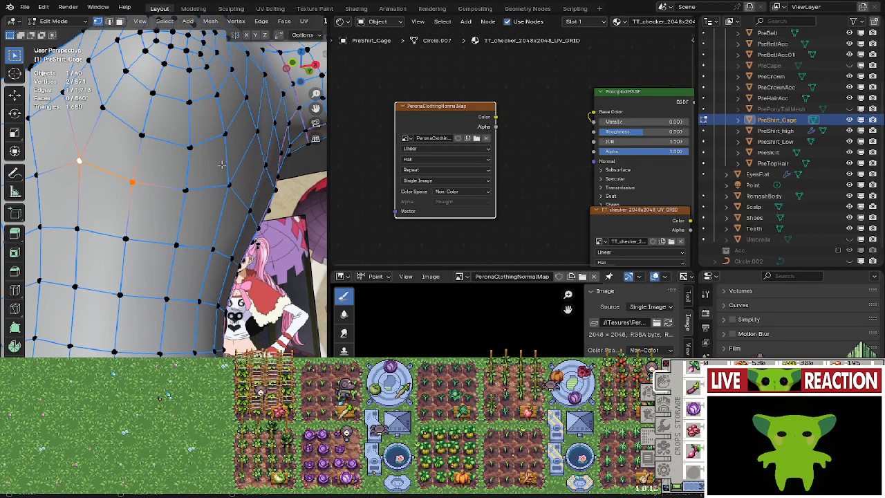
Select the four vertices of the forearm face near the cuff and fatten them over the poke-through spot.
{"action": "scroll", "coordinate": [234, 158], "scroll_direction": "down", "scroll_amount": 3}
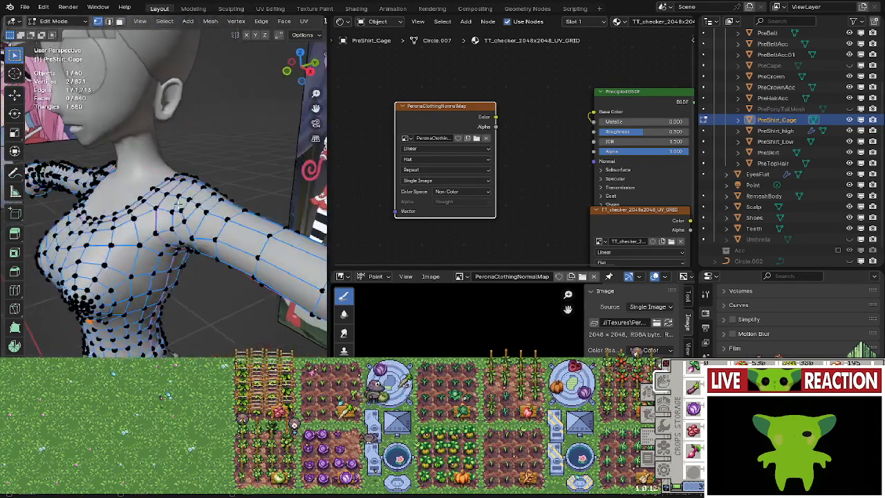
{"action": "key", "text": "Tab"}
{"action": "middle_click_drag", "start_coordinate": [235, 157], "coordinate": [131, 223]}
{"action": "key", "text": "Tab"}
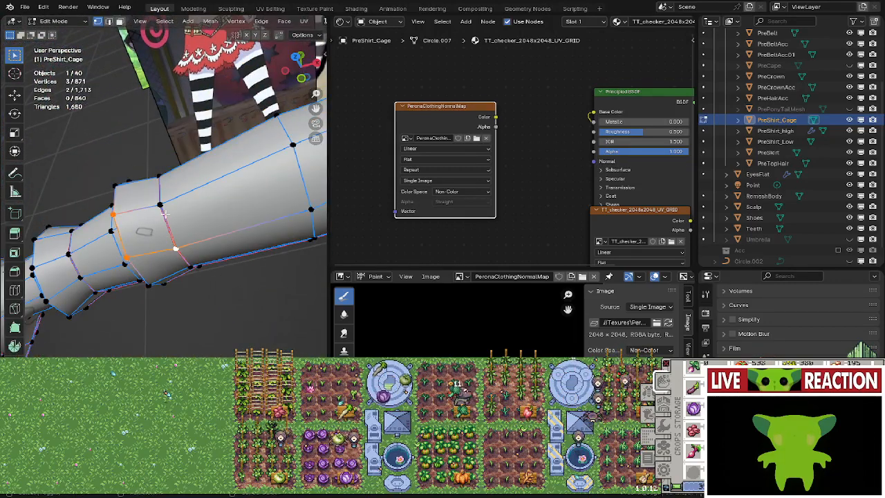
{"action": "key", "text": "alt+s"}
{"action": "left_click", "coordinate": [179, 198]}
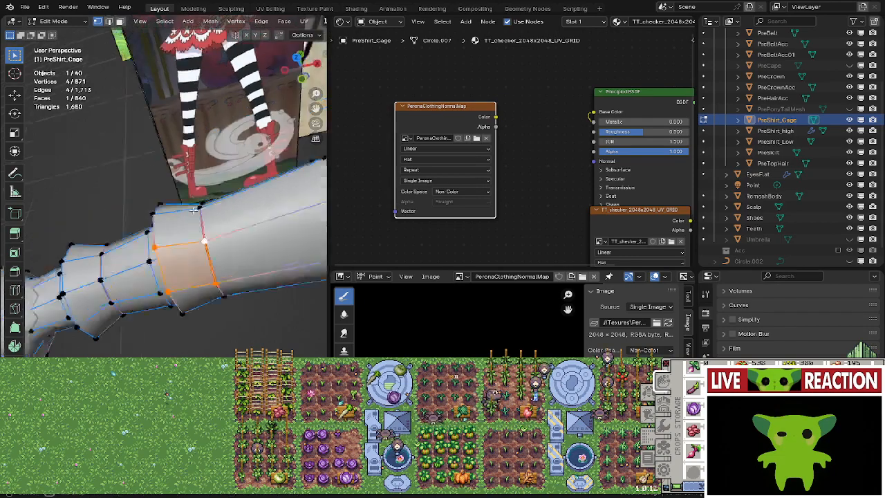
Select the three vertices at the elbow of the sleeve and fatten them over the poke-through spot.
{"action": "key", "text": "Tab"}
{"action": "middle_click_drag", "start_coordinate": [179, 198], "coordinate": [152, 305]}
{"action": "key", "text": "Tab"}
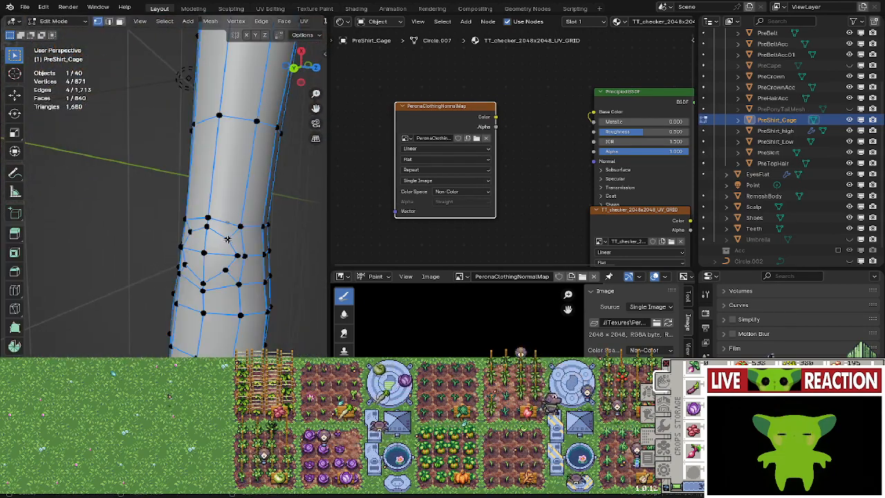
{"action": "left_click", "coordinate": [194, 259]}
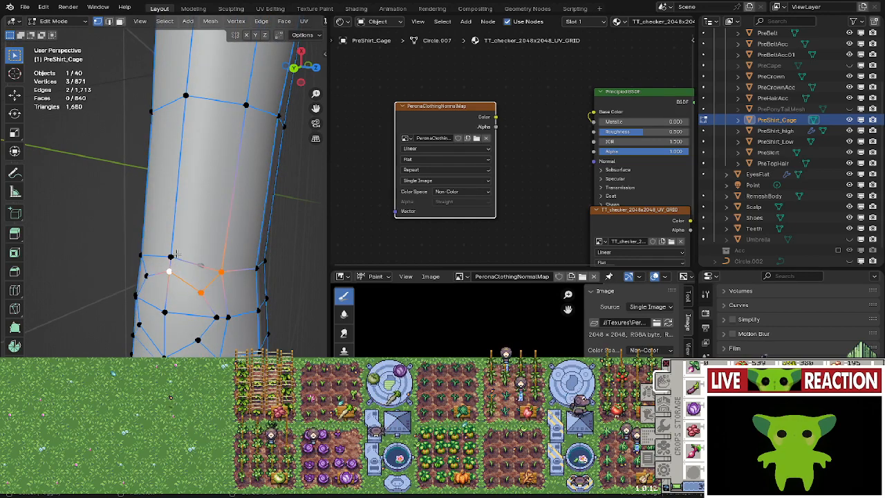
{"action": "key", "text": "Tab"}
Select the four vertices along the lower edge of the elbow and fatten them slightly over the poke-through.
{"action": "middle_click_drag", "start_coordinate": [259, 251], "coordinate": [165, 272]}
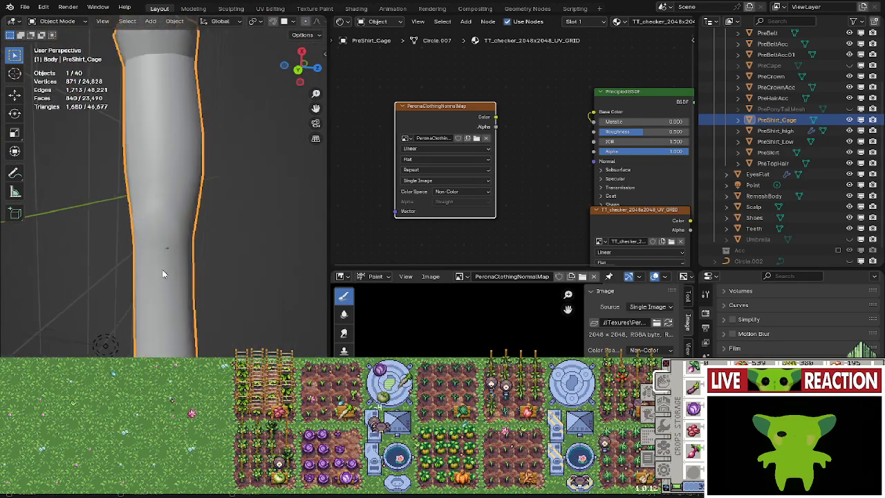
{"action": "key", "text": "Tab"}
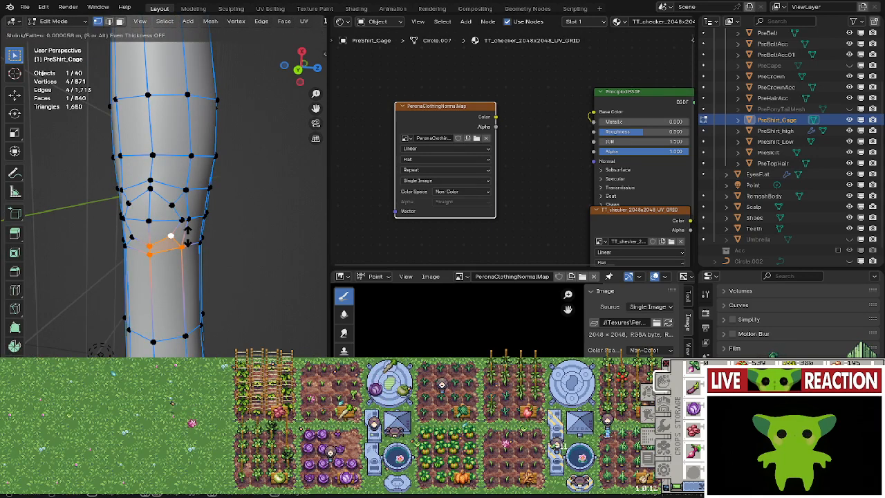
{"action": "key", "text": "Tab"}
Select the edge loop where the forearm meets the flared cuff and fatten it over the zigzag poke-through.
{"action": "mouse_move", "coordinate": [192, 250]}
{"action": "middle_mouse_down"}
{"action": "mouse_move", "coordinate": [166, 295]}
{"action": "mouse_move", "coordinate": [283, 321]}
{"action": "mouse_move", "coordinate": [147, 323]}
{"action": "mouse_move", "coordinate": [108, 257]}
{"action": "mouse_move", "coordinate": [190, 240]}
{"action": "middle_mouse_up"}
{"action": "key", "text": "Tab"}
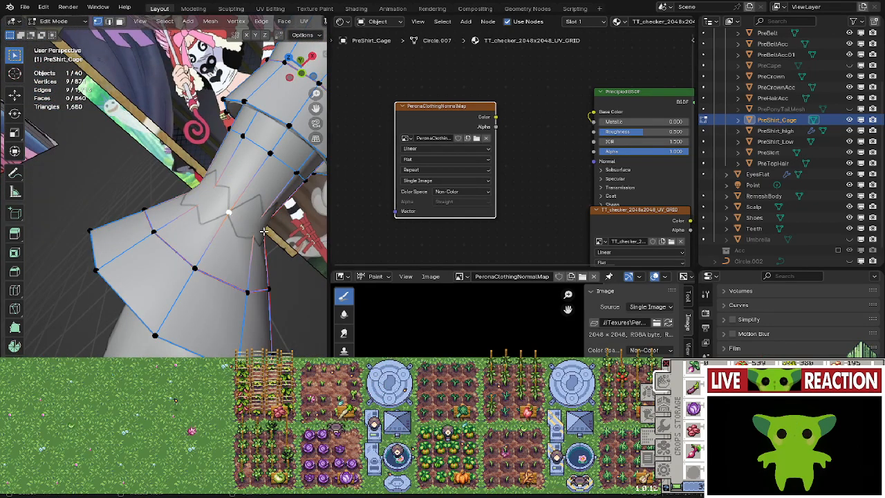
{"action": "left_click", "coordinate": [263, 231], "text": "alt"}
{"action": "key", "text": "alt+s"}
{"action": "left_click", "coordinate": [274, 202]}
{"action": "key", "text": "Tab"}
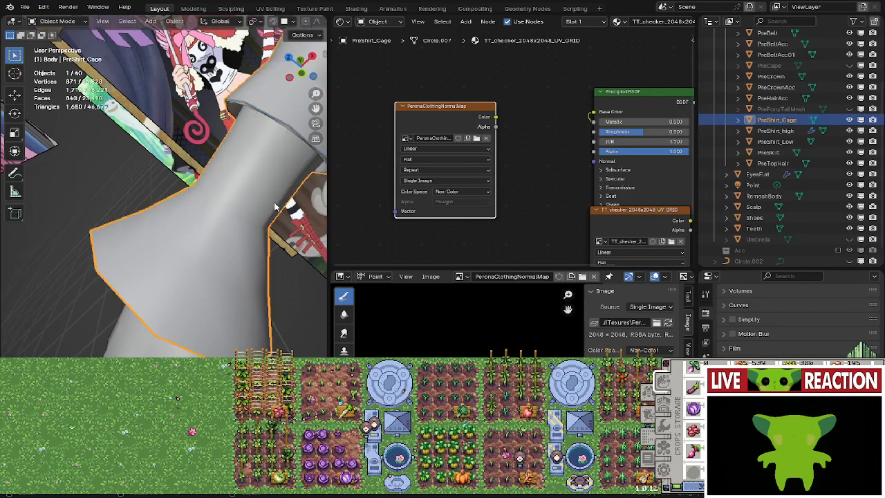
Examine the whole cage from the front and around the arms and torso for remaining poke-through spots.
{"action": "scroll", "coordinate": [276, 205], "scroll_direction": "down", "scroll_amount": 8}
{"action": "middle_click_drag", "start_coordinate": [276, 207], "coordinate": [200, 314]}
{"action": "key", "text": "KP_1"}
{"action": "middle_click_drag", "start_coordinate": [242, 274], "coordinate": [187, 247]}
{"action": "scroll", "coordinate": [217, 307], "scroll_direction": "up", "scroll_amount": 3}
{"action": "scroll", "coordinate": [156, 278], "scroll_direction": "up", "scroll_amount": 4}
{"action": "scroll", "coordinate": [157, 278], "scroll_direction": "down", "scroll_amount": 3}
{"action": "scroll", "coordinate": [153, 235], "scroll_direction": "down", "scroll_amount": 3}
{"action": "scroll", "coordinate": [148, 266], "scroll_direction": "up", "scroll_amount": 6}
{"action": "scroll", "coordinate": [152, 247], "scroll_direction": "down", "scroll_amount": 3}
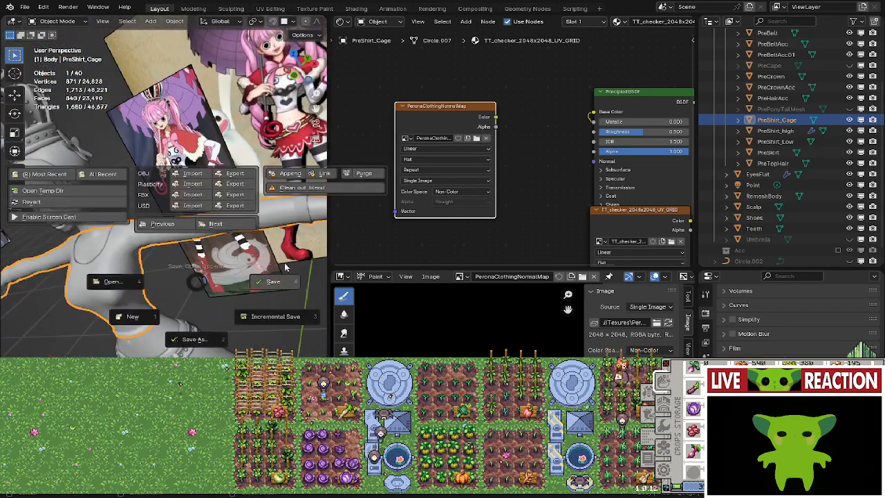
Select PreShirt_high with PreShirt_Low as the active object and rebake the normal map into PeronaClothingNormalMap.
{"action": "left_click", "coordinate": [773, 130]}
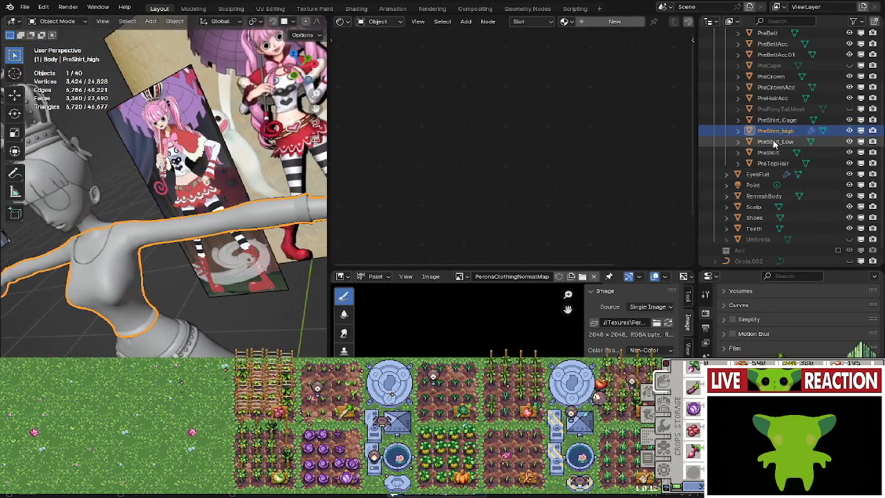
{"action": "left_click", "coordinate": [775, 141], "text": "ctrl"}
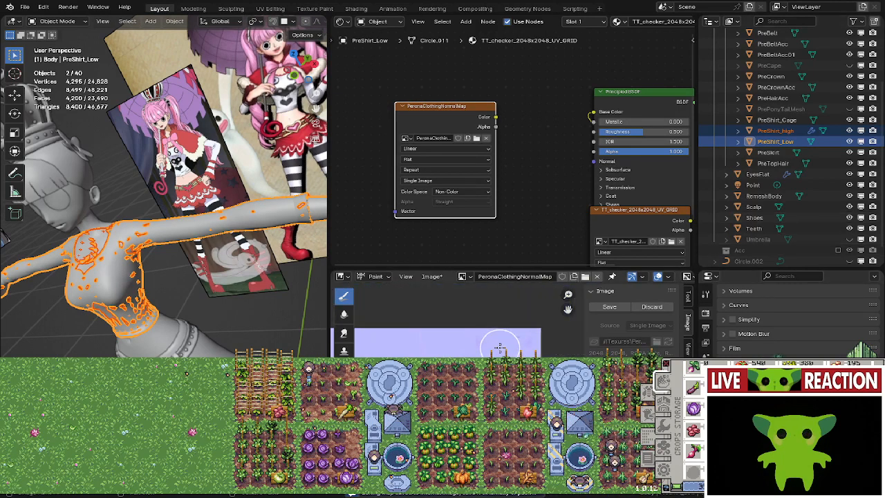
{"action": "middle_click_drag", "start_coordinate": [132, 286], "coordinate": [293, 312]}
{"action": "scroll", "coordinate": [242, 272], "scroll_direction": "up", "scroll_amount": 4}
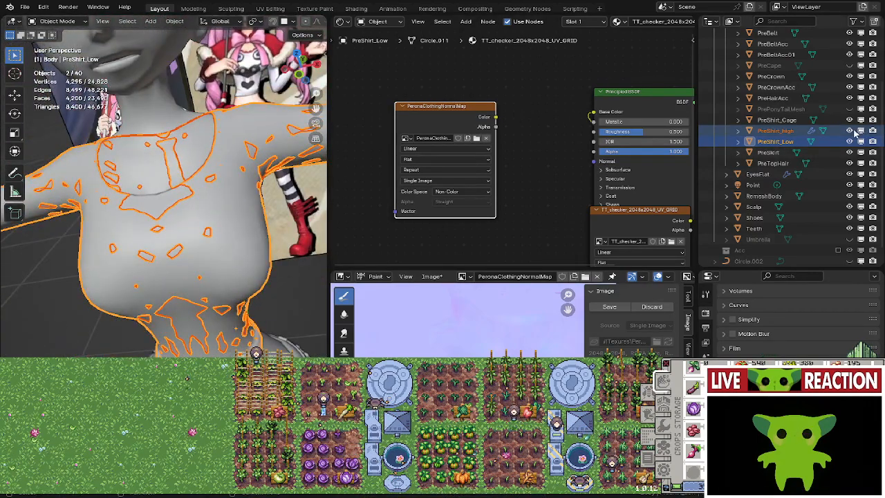
Hide PreShirt_high and PreShirt_Cage and show the viewport in rendered shading.
{"action": "left_click", "coordinate": [848, 130]}
{"action": "mouse_move", "coordinate": [172, 221]}
{"action": "middle_mouse_down"}
{"action": "mouse_move", "coordinate": [144, 190]}
{"action": "mouse_move", "coordinate": [186, 273]}
{"action": "mouse_move", "coordinate": [234, 276]}
{"action": "mouse_move", "coordinate": [214, 282]}
{"action": "middle_mouse_up"}
{"action": "key", "text": "z"}
{"action": "left_click", "coordinate": [178, 144]}
Set the scene's render engine to EEVEE.
{"action": "scroll", "coordinate": [746, 316], "scroll_direction": "up", "scroll_amount": 10}
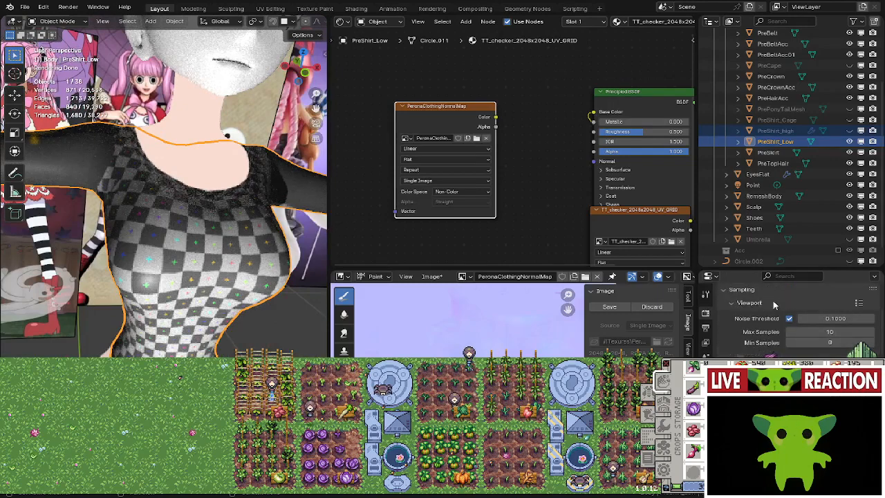
{"action": "left_click", "coordinate": [796, 311]}
{"action": "left_click", "coordinate": [796, 324]}
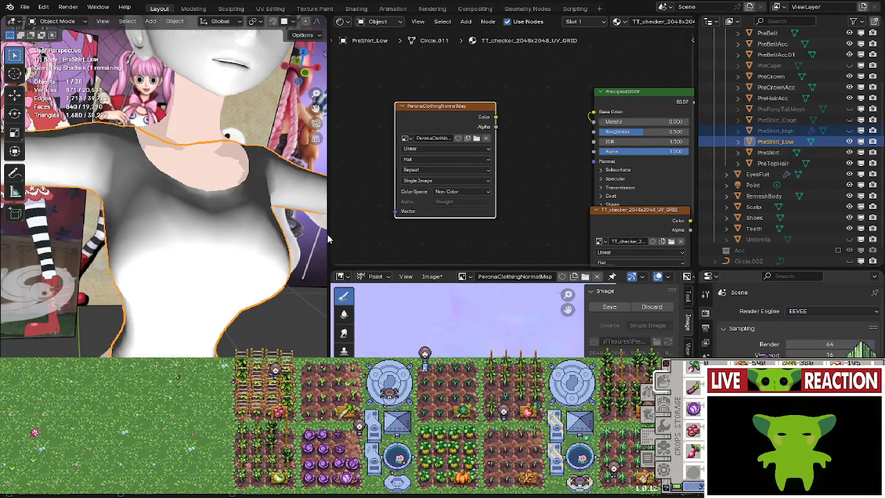
Select the whole PreShirt_Low mesh in Edit Mode to inspect its UV islands over the baked normal map.
{"action": "middle_click_drag", "start_coordinate": [166, 263], "coordinate": [158, 294]}
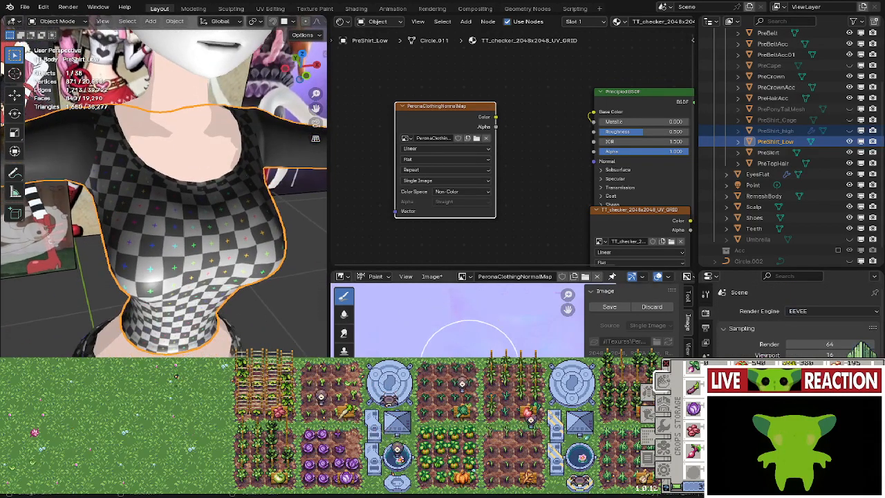
{"action": "middle_click_drag", "start_coordinate": [458, 351], "coordinate": [486, 376]}
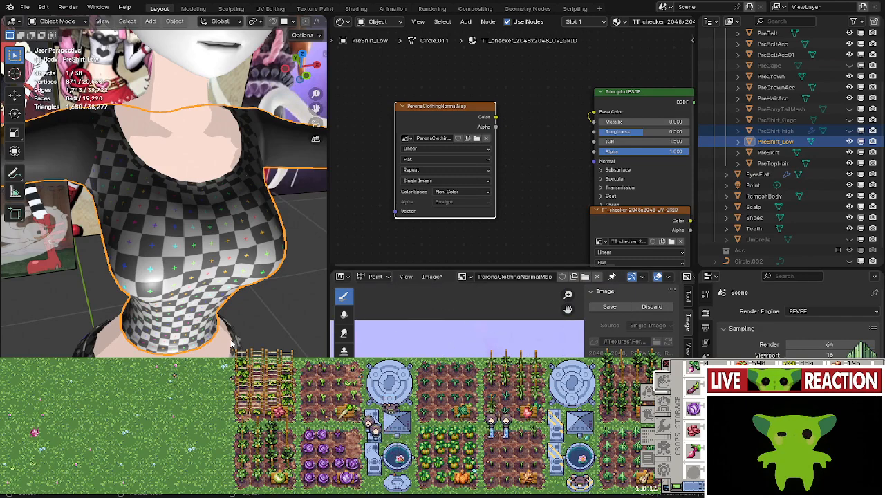
{"action": "key", "text": "Tab"}
{"action": "key", "text": "a"}
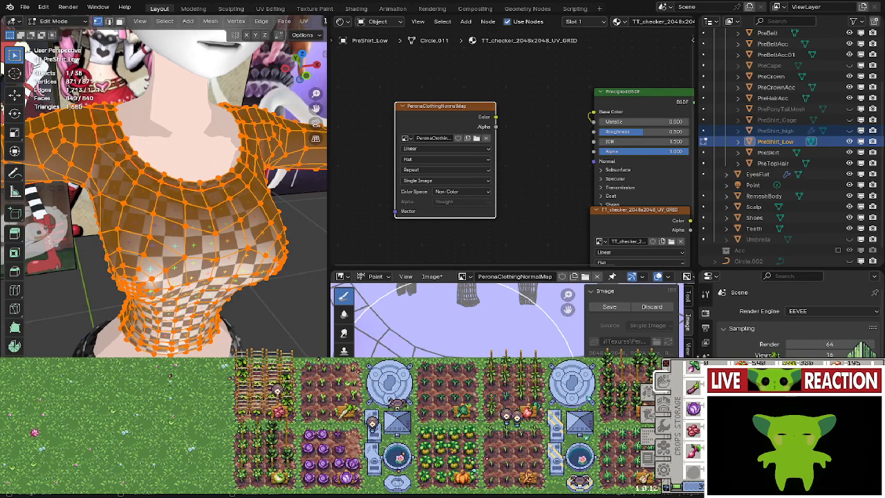
{"action": "middle_click_drag", "start_coordinate": [464, 407], "coordinate": [464, 311]}
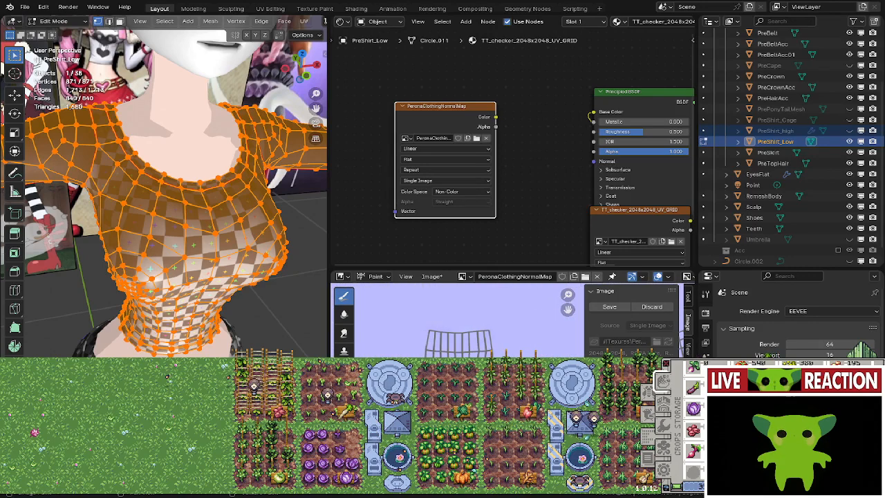
{"action": "key", "text": "Tab"}
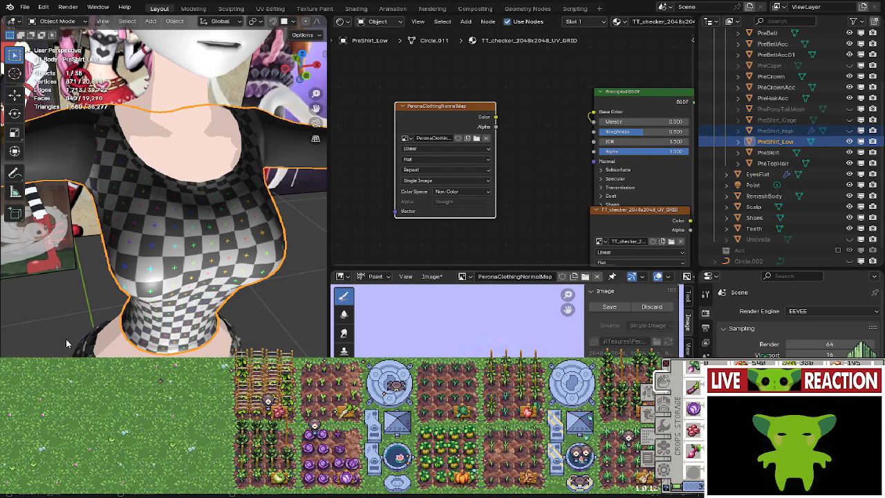
Add a Normal Map node between the PeronaClothingNormalMap texture and the Principled BSDF.
{"action": "middle_click_drag", "start_coordinate": [67, 344], "coordinate": [172, 349]}
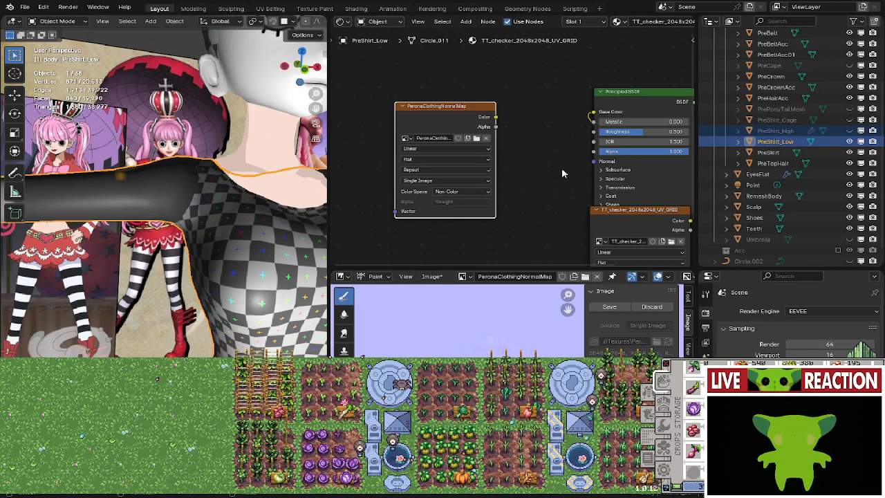
{"action": "middle_click_drag", "start_coordinate": [562, 174], "coordinate": [449, 187]}
{"action": "scroll", "coordinate": [474, 161], "scroll_direction": "up", "scroll_amount": 1}
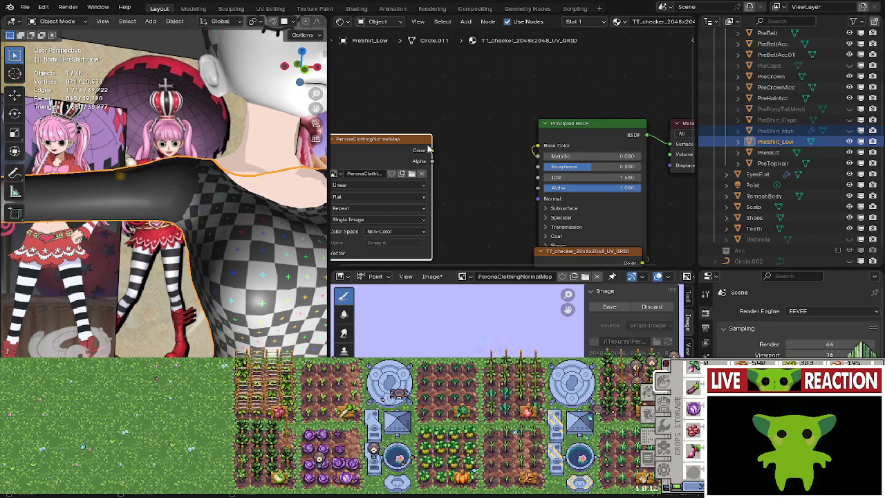
{"action": "key", "text": "shift+a"}
{"action": "type", "text": "m"}
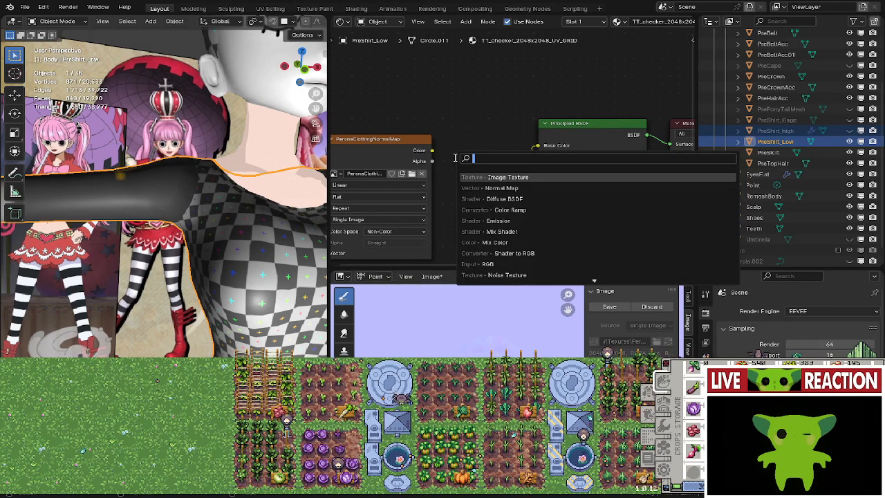
{"action": "left_click", "coordinate": [511, 178]}
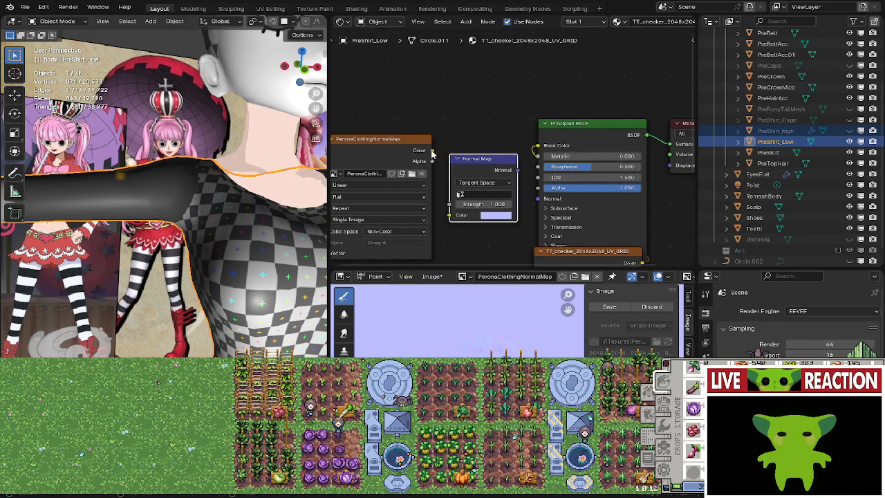
{"action": "left_click", "coordinate": [461, 162]}
Link the PeronaClothingNormalMap Color to the Normal Map node and its Normal output to the Principled BSDF's Normal input.
{"action": "middle_click_drag", "start_coordinate": [393, 180], "coordinate": [467, 169]}
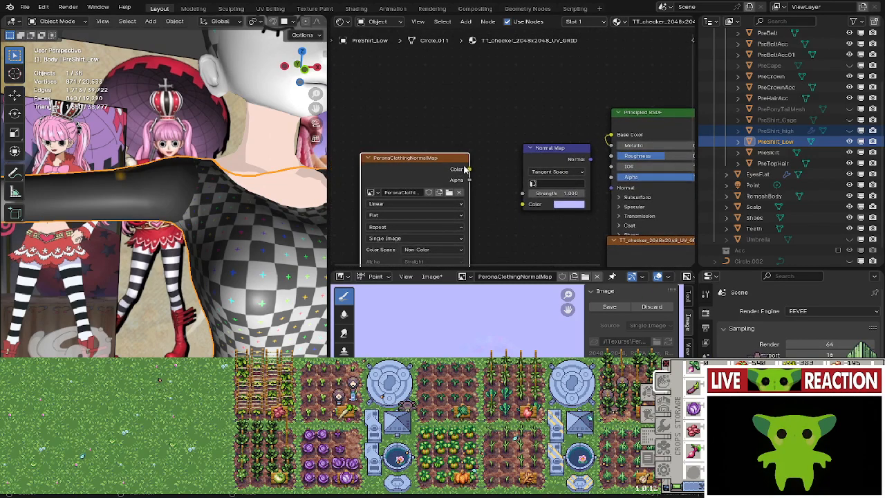
{"action": "left_click_drag", "start_coordinate": [570, 151], "coordinate": [536, 164]}
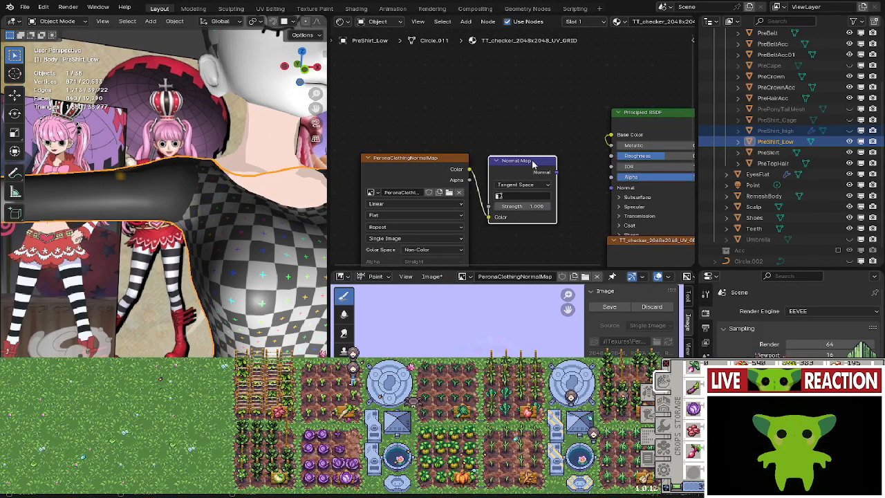
{"action": "left_click_drag", "start_coordinate": [612, 193], "coordinate": [613, 193]}
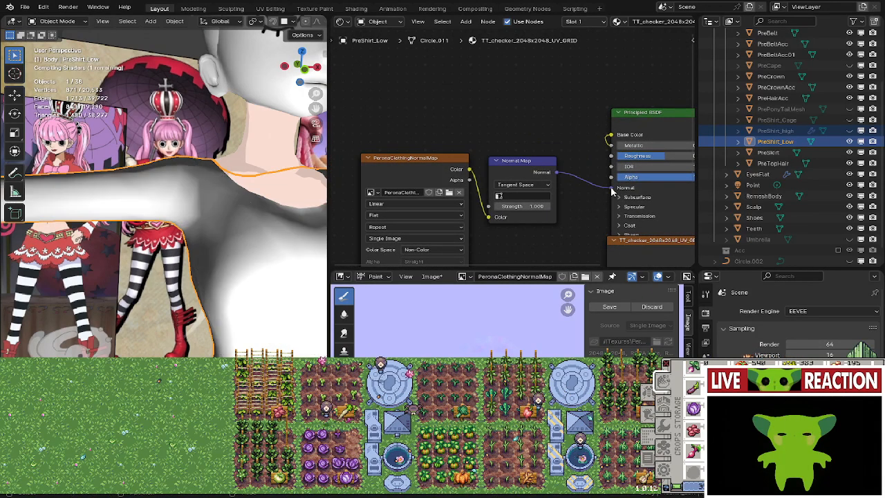
Compare the shirt's waist and hem with the Normal Map link disconnected and reconnected.
{"action": "middle_click_drag", "start_coordinate": [275, 263], "coordinate": [297, 218]}
{"action": "left_click", "coordinate": [260, 245]}
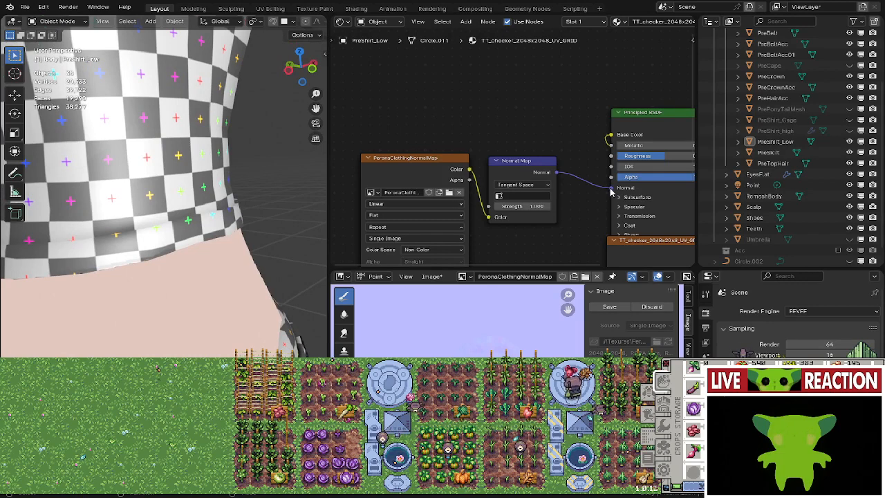
{"action": "left_click_drag", "start_coordinate": [588, 190], "coordinate": [612, 194]}
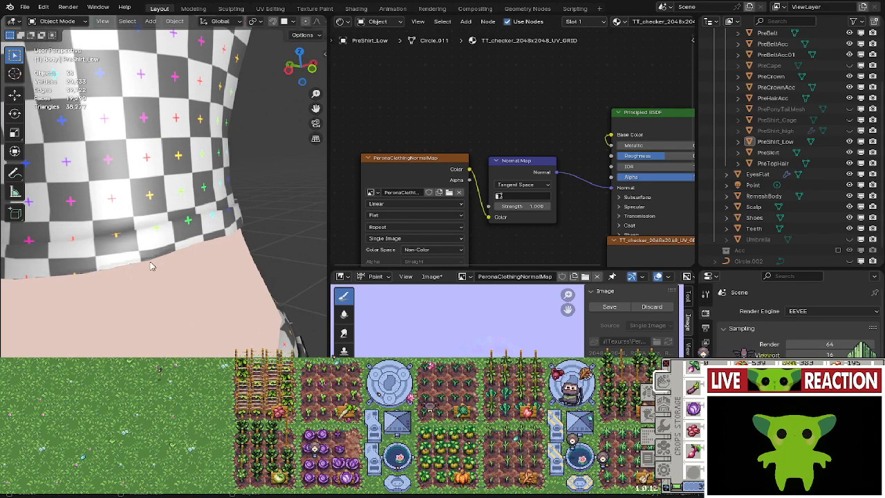
{"action": "middle_click_drag", "start_coordinate": [152, 266], "coordinate": [166, 298]}
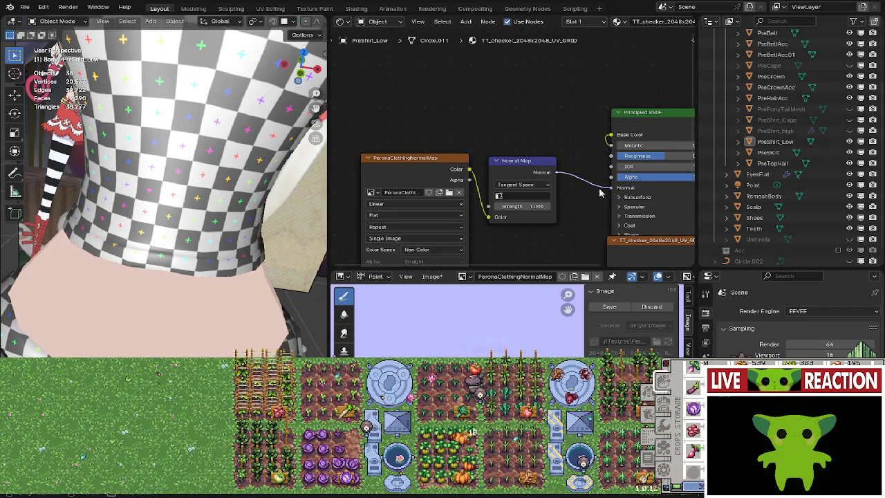
{"action": "mouse_move", "coordinate": [617, 193]}
{"action": "left_mouse_down"}
{"action": "mouse_move", "coordinate": [596, 191]}
{"action": "mouse_move", "coordinate": [611, 187]}
{"action": "left_mouse_up"}
Compare the sleeve with the Normal Map link off and on, and inspect the forearm and cuff shading.
{"action": "scroll", "coordinate": [159, 290], "scroll_direction": "down", "scroll_amount": 3}
{"action": "middle_click_drag", "start_coordinate": [159, 290], "coordinate": [209, 338]}
{"action": "scroll", "coordinate": [152, 296], "scroll_direction": "up", "scroll_amount": 3}
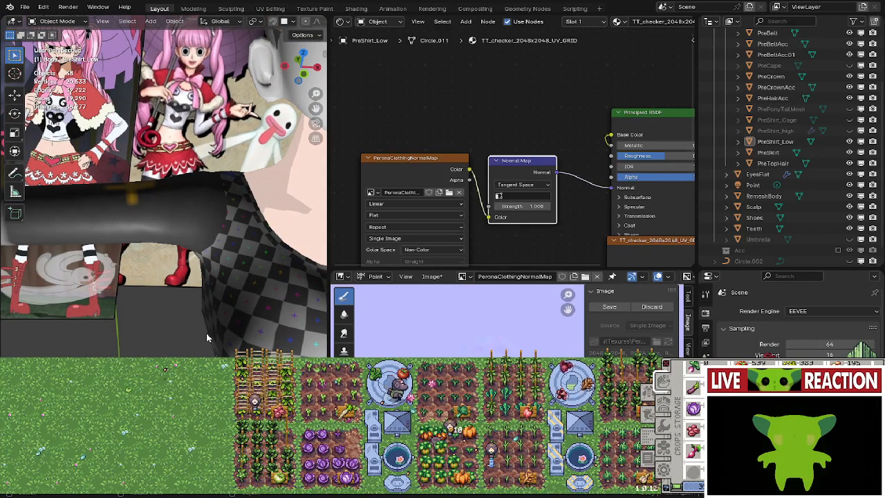
{"action": "middle_click_drag", "start_coordinate": [212, 294], "coordinate": [129, 301]}
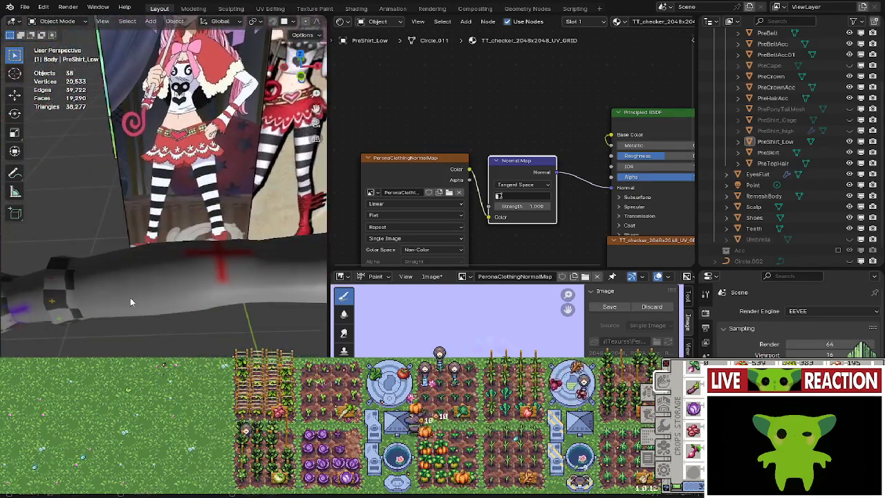
{"action": "mouse_move", "coordinate": [610, 188]}
{"action": "left_mouse_down"}
{"action": "mouse_move", "coordinate": [598, 190]}
{"action": "mouse_move", "coordinate": [615, 192]}
{"action": "left_mouse_up"}
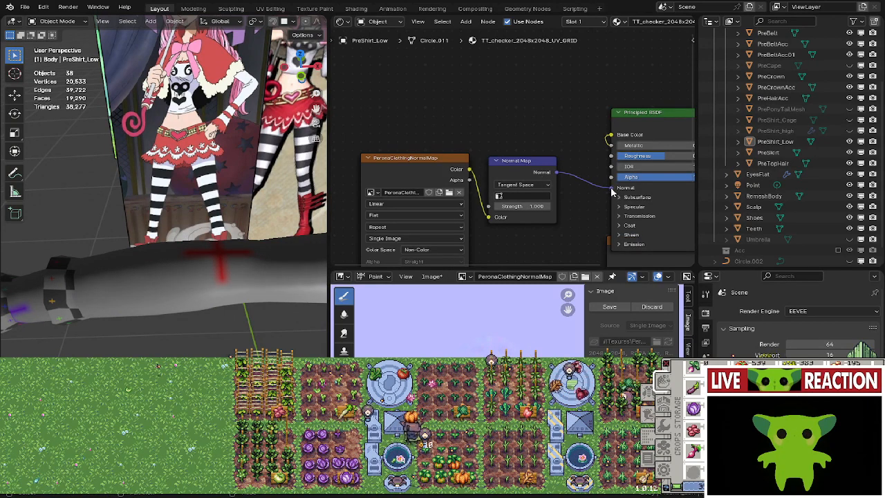
{"action": "left_click", "coordinate": [554, 179]}
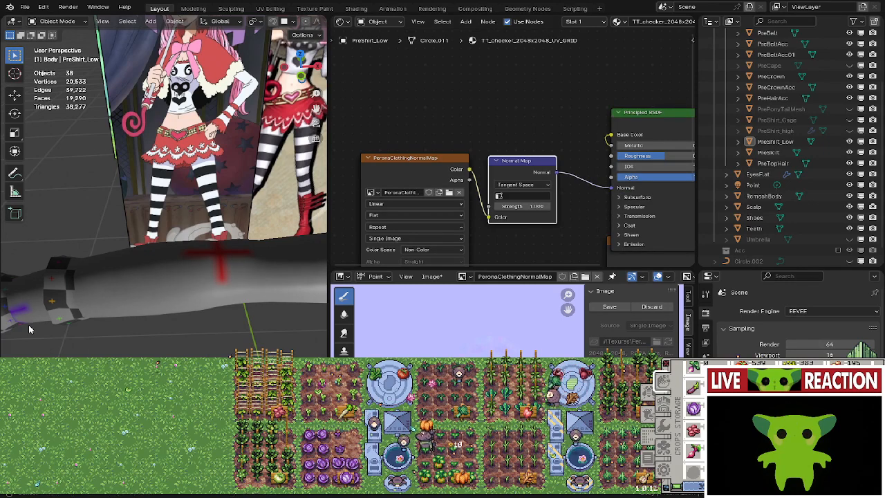
{"action": "middle_click_drag", "start_coordinate": [28, 330], "coordinate": [366, 247]}
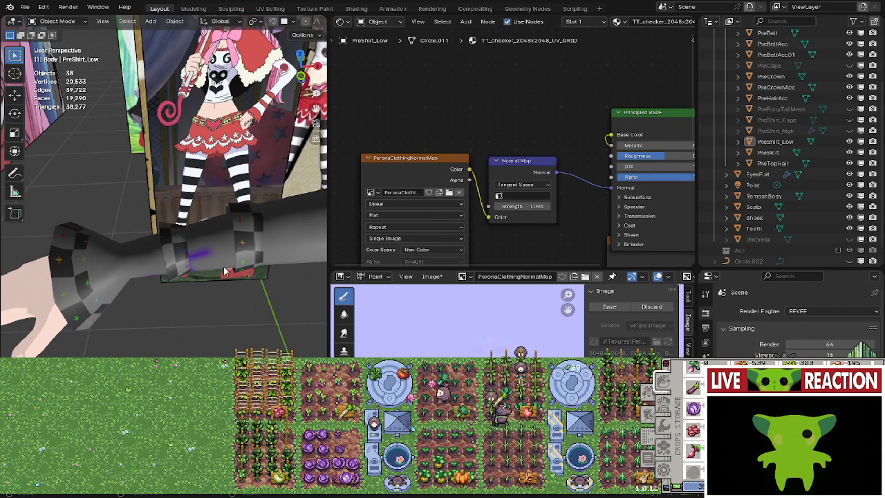
{"action": "middle_click_drag", "start_coordinate": [224, 271], "coordinate": [119, 304]}
{"action": "scroll", "coordinate": [241, 310], "scroll_direction": "up", "scroll_amount": 4}
{"action": "scroll", "coordinate": [103, 285], "scroll_direction": "down", "scroll_amount": 6}
Select the point light and reposition it to light the shirt's hem at the side of the torso.
{"action": "left_click", "coordinate": [127, 201]}
{"action": "middle_click_drag", "start_coordinate": [126, 201], "coordinate": [224, 201]}
{"action": "key", "text": "KP_7"}
{"action": "key", "text": "KP_3"}
{"action": "scroll", "coordinate": [230, 275], "scroll_direction": "up", "scroll_amount": 4}
{"action": "scroll", "coordinate": [205, 253], "scroll_direction": "up", "scroll_amount": 2}
{"action": "middle_click_drag", "start_coordinate": [204, 253], "coordinate": [184, 269]}
{"action": "scroll", "coordinate": [183, 269], "scroll_direction": "up", "scroll_amount": 2}
{"action": "scroll", "coordinate": [194, 273], "scroll_direction": "down", "scroll_amount": 6}
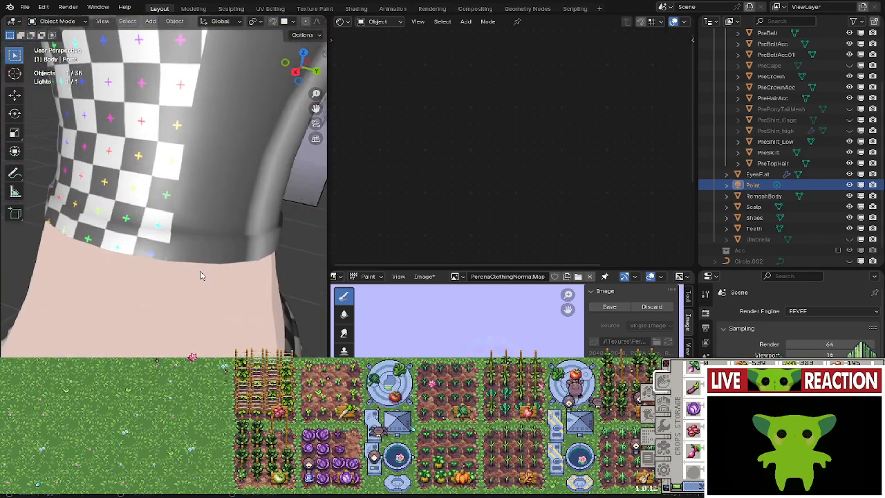
{"action": "key", "text": "g"}
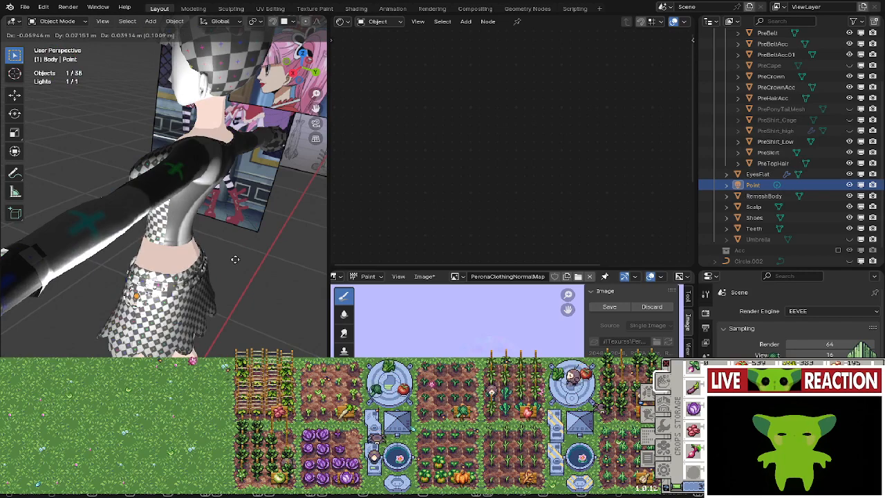
{"action": "left_click", "coordinate": [226, 267]}
{"action": "scroll", "coordinate": [225, 266], "scroll_direction": "up", "scroll_amount": 6}
{"action": "mouse_move", "coordinate": [231, 252]}
{"action": "middle_mouse_down"}
{"action": "mouse_move", "coordinate": [205, 283]}
{"action": "mouse_move", "coordinate": [255, 282]}
{"action": "middle_mouse_up"}
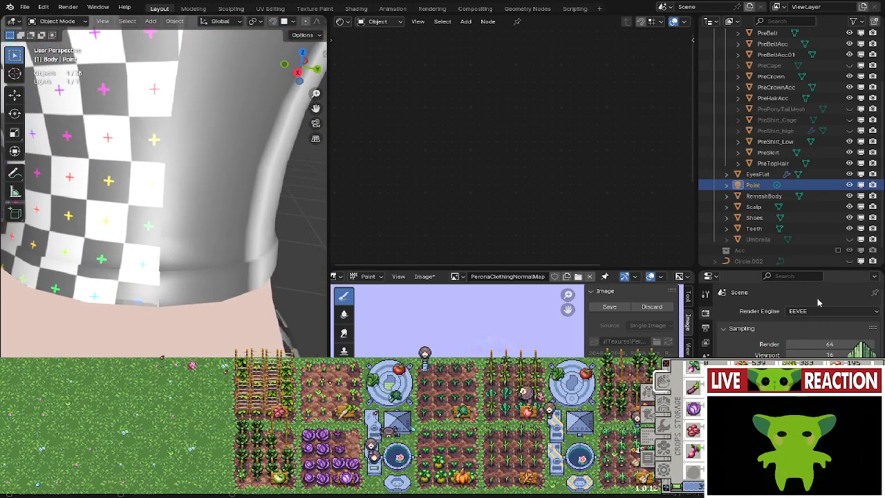
Select PreShirt_Low and detach and reattach the Normal Map link at the Principled BSDF to compare its lower torso shading.
{"action": "scroll", "coordinate": [514, 327], "scroll_direction": "down", "scroll_amount": 3}
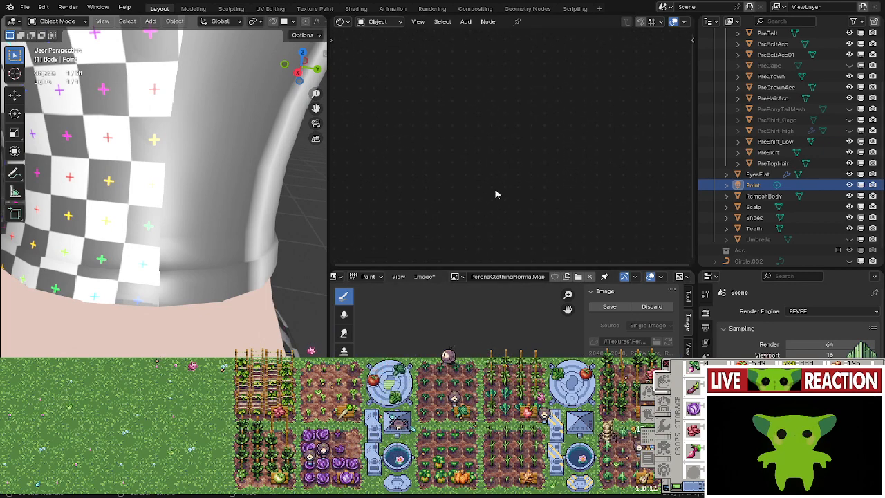
{"action": "middle_click_drag", "start_coordinate": [290, 207], "coordinate": [207, 213]}
{"action": "left_click", "coordinate": [191, 189]}
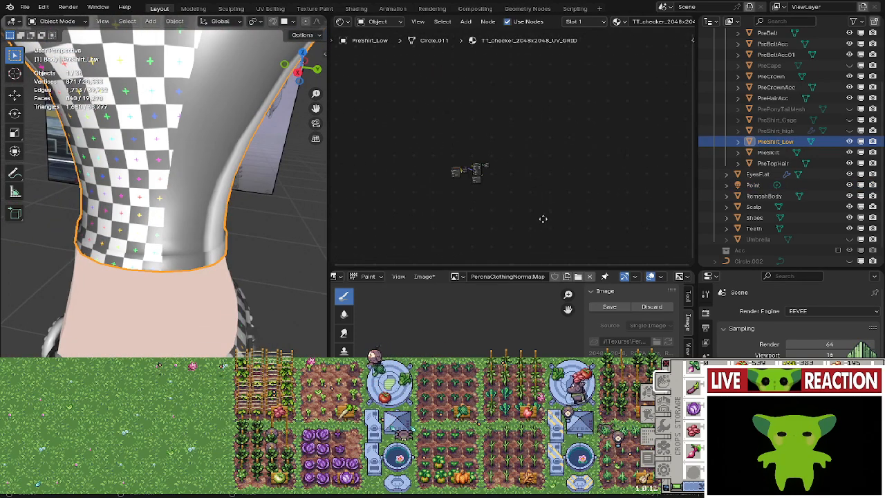
{"action": "scroll", "coordinate": [526, 205], "scroll_direction": "up", "scroll_amount": 10}
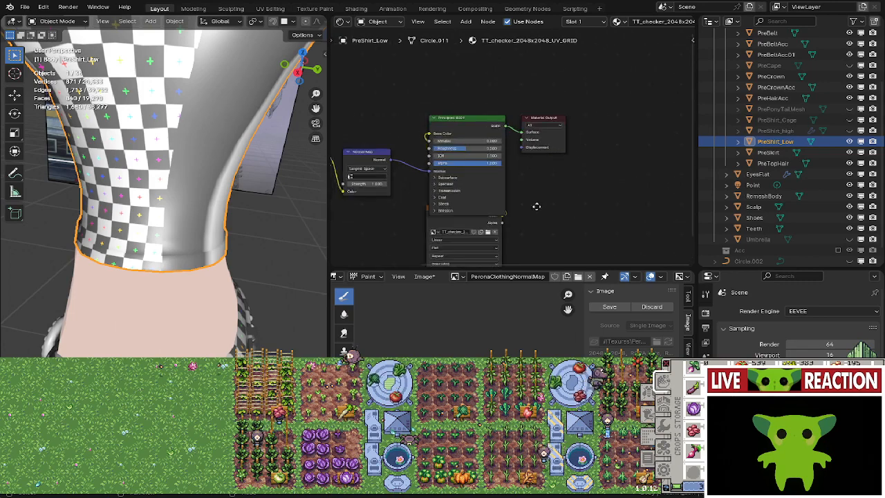
{"action": "scroll", "coordinate": [573, 134], "scroll_direction": "up", "scroll_amount": 5}
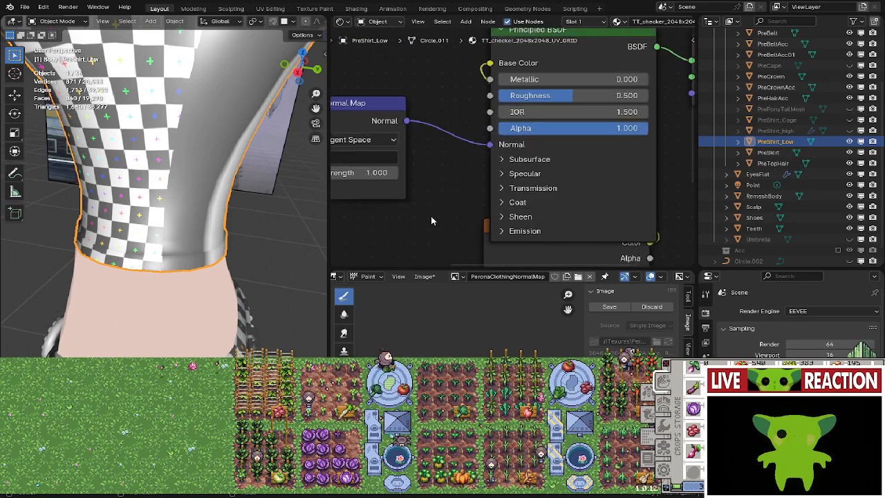
{"action": "middle_click_drag", "start_coordinate": [430, 216], "coordinate": [491, 247]}
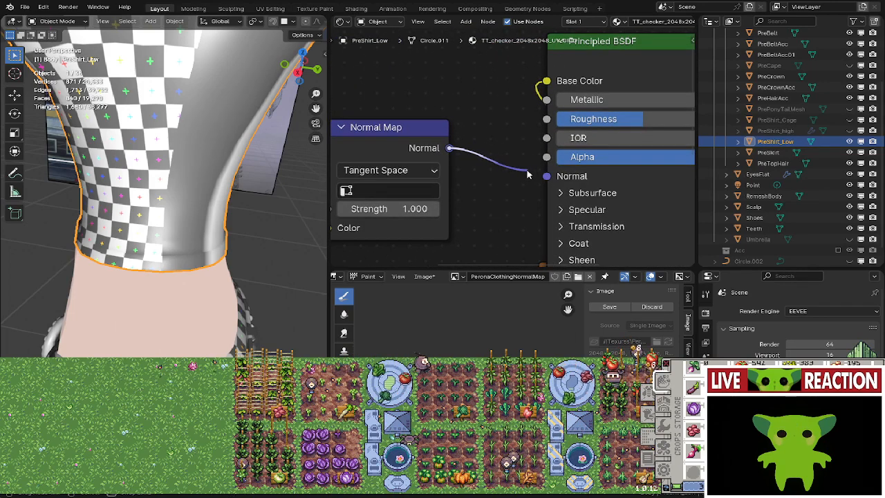
{"action": "left_click_drag", "start_coordinate": [527, 175], "coordinate": [517, 172]}
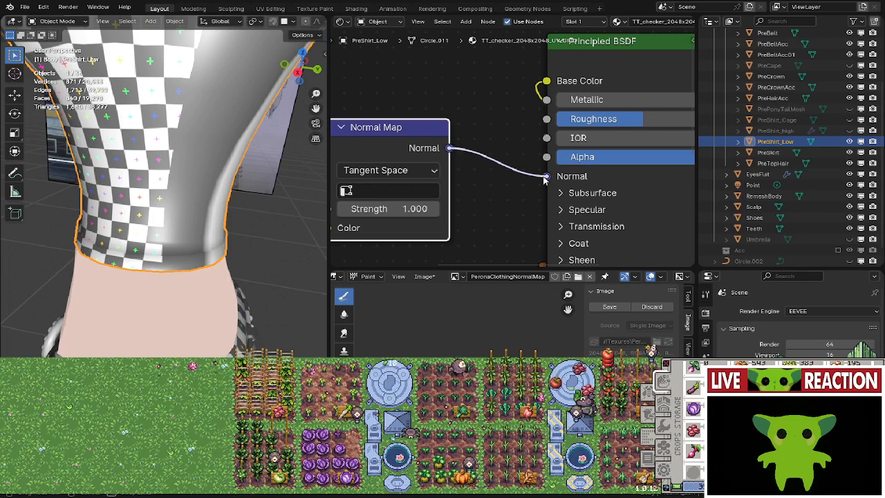
Compare the shirt's side hem up close with the Normal Map link disconnected and reconnected.
{"action": "scroll", "coordinate": [268, 275], "scroll_direction": "up", "scroll_amount": 5}
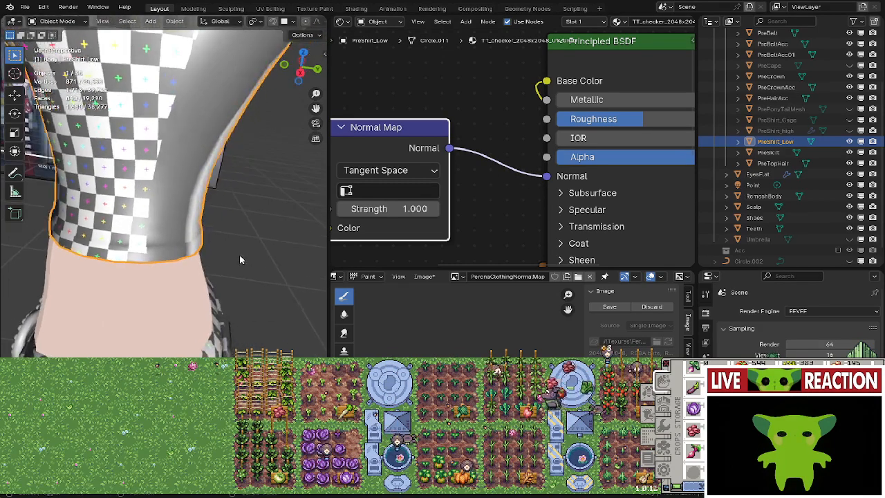
{"action": "middle_click_drag", "start_coordinate": [280, 268], "coordinate": [130, 260]}
{"action": "middle_click_drag", "start_coordinate": [354, 194], "coordinate": [342, 210]}
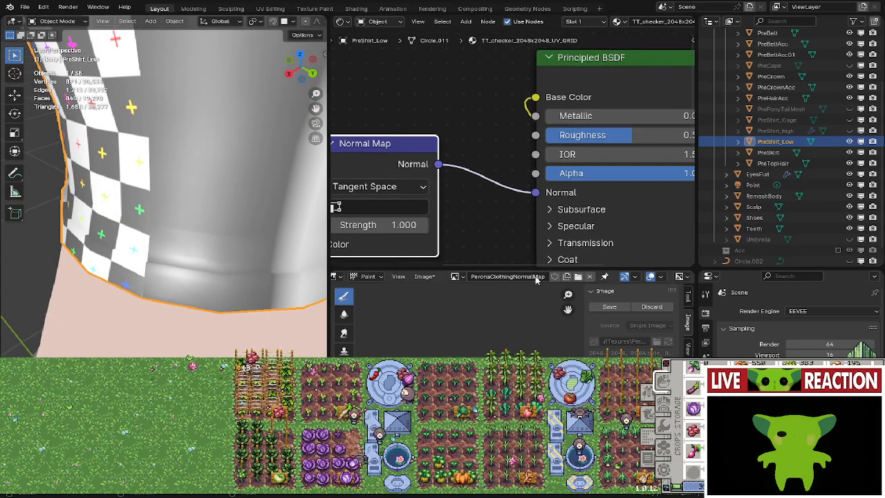
{"action": "middle_click_drag", "start_coordinate": [15, 281], "coordinate": [46, 285]}
{"action": "scroll", "coordinate": [88, 270], "scroll_direction": "up", "scroll_amount": 3}
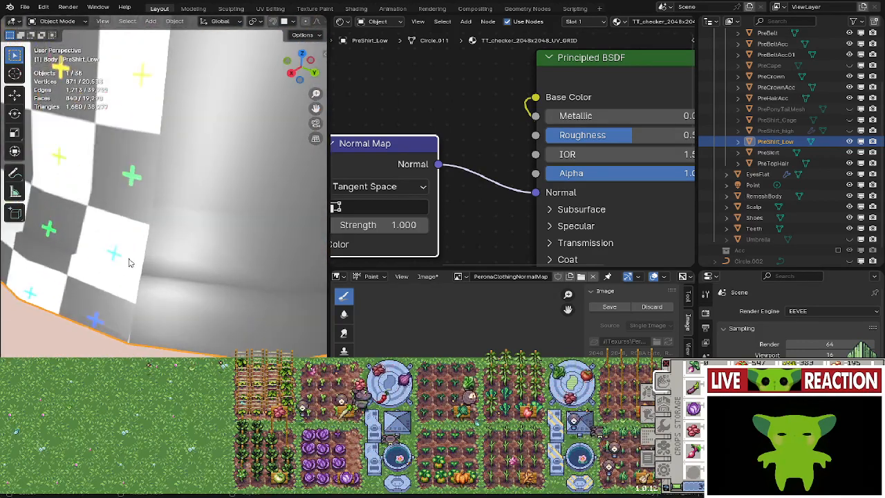
{"action": "left_click_drag", "start_coordinate": [537, 192], "coordinate": [504, 190]}
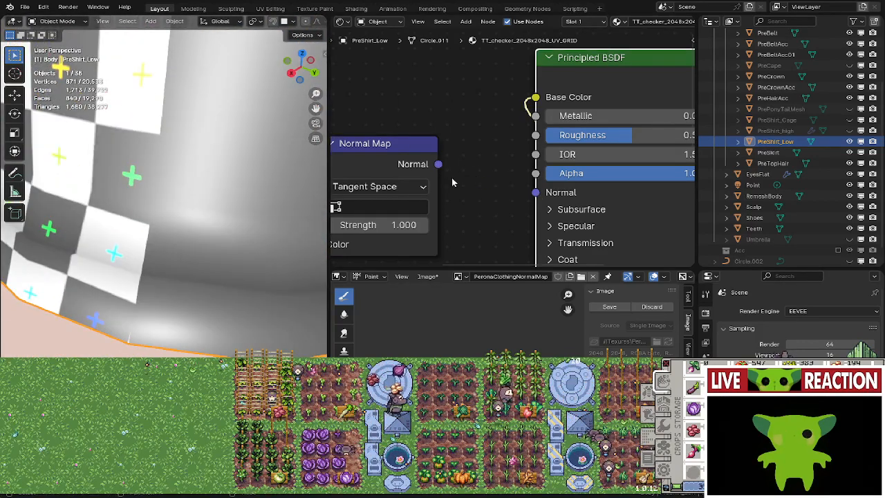
{"action": "middle_click_drag", "start_coordinate": [202, 227], "coordinate": [223, 260]}
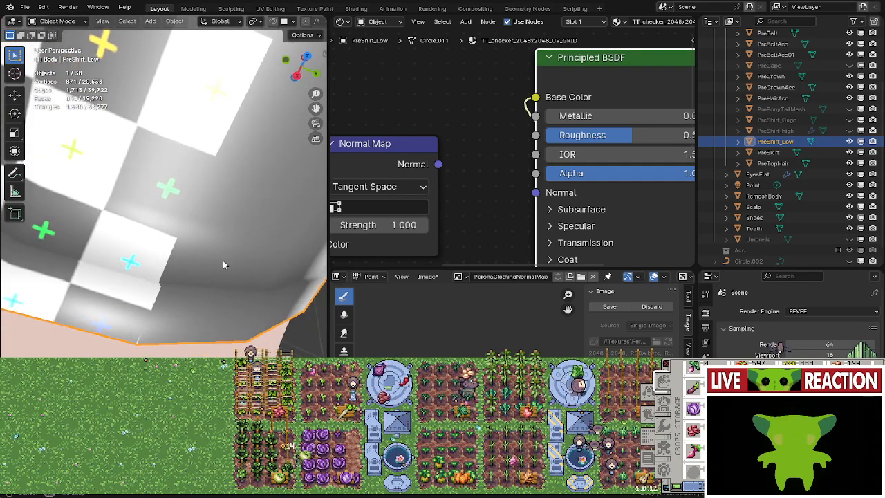
{"action": "left_click_drag", "start_coordinate": [437, 164], "coordinate": [535, 194]}
Examine the hem's crease shading from several angles, briefly toggling the Normal Map link at the Principled BSDF's Normal input.
{"action": "middle_click_drag", "start_coordinate": [188, 255], "coordinate": [143, 265]}
{"action": "scroll", "coordinate": [179, 228], "scroll_direction": "up", "scroll_amount": 4}
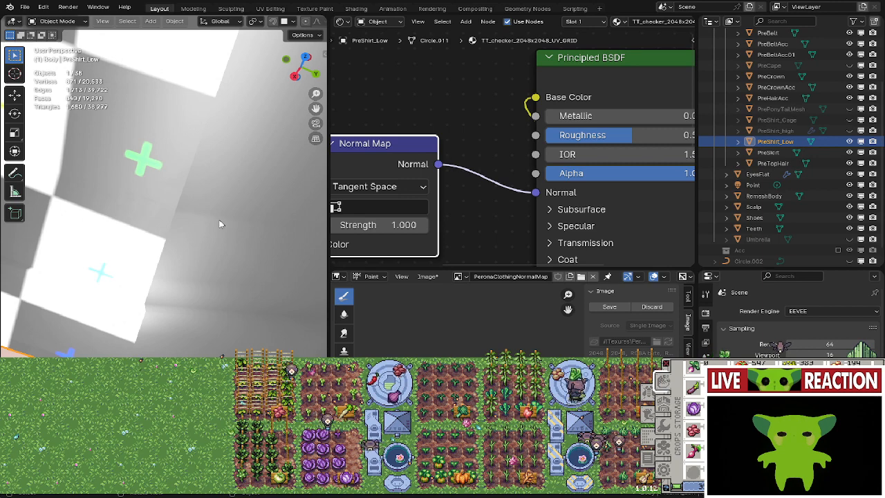
{"action": "middle_click_drag", "start_coordinate": [134, 195], "coordinate": [172, 214]}
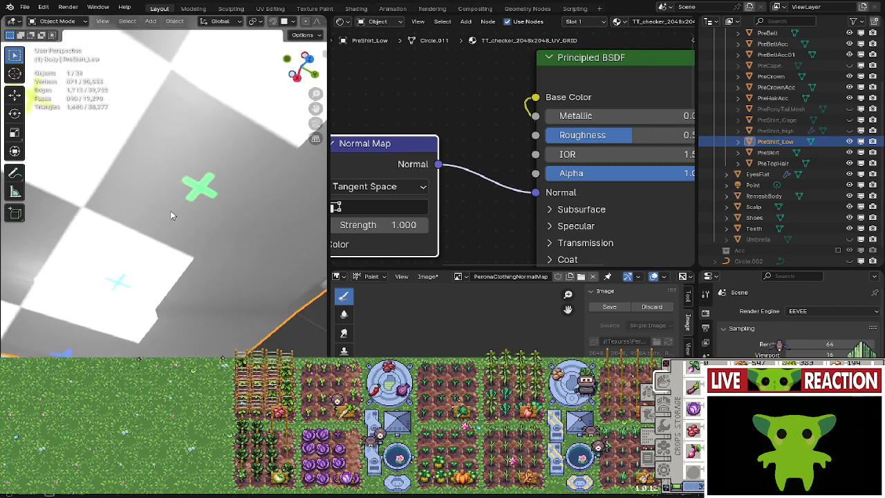
{"action": "middle_click_drag", "start_coordinate": [125, 191], "coordinate": [143, 260]}
{"action": "scroll", "coordinate": [144, 259], "scroll_direction": "down", "scroll_amount": 2}
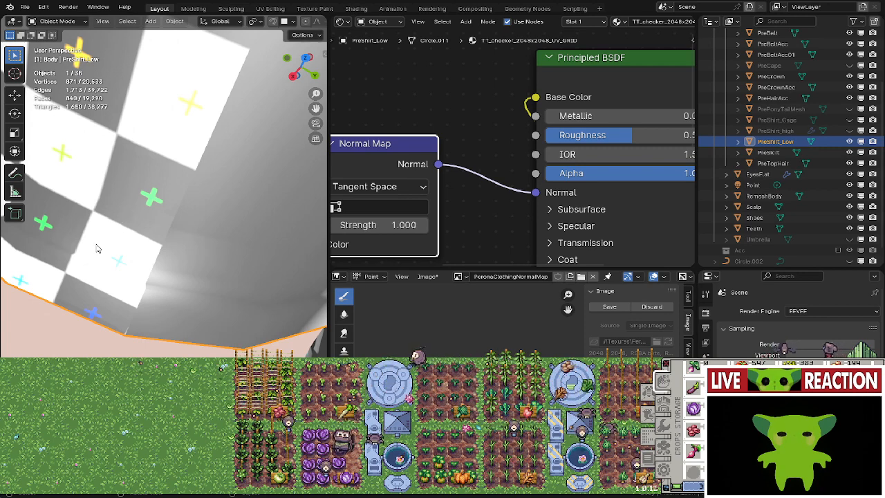
{"action": "scroll", "coordinate": [97, 248], "scroll_direction": "up", "scroll_amount": 3}
{"action": "scroll", "coordinate": [97, 248], "scroll_direction": "down", "scroll_amount": 3}
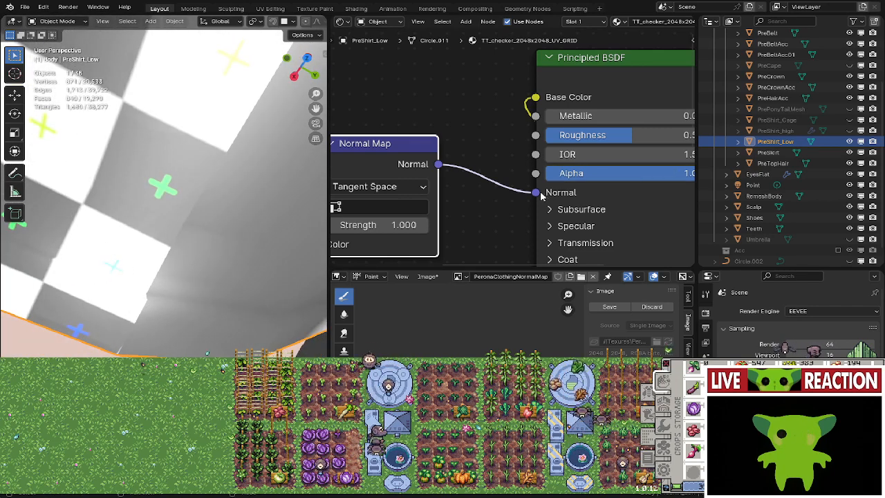
{"action": "mouse_move", "coordinate": [535, 192]}
{"action": "left_mouse_down"}
{"action": "mouse_move", "coordinate": [516, 198]}
{"action": "mouse_move", "coordinate": [435, 181]}
{"action": "mouse_move", "coordinate": [444, 173]}
{"action": "mouse_move", "coordinate": [535, 193]}
{"action": "left_mouse_up"}
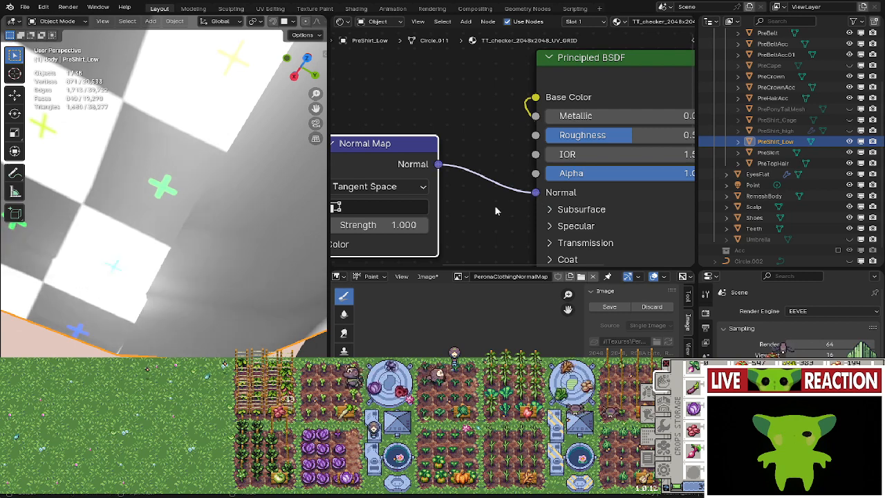
{"action": "middle_click_drag", "start_coordinate": [238, 294], "coordinate": [162, 307]}
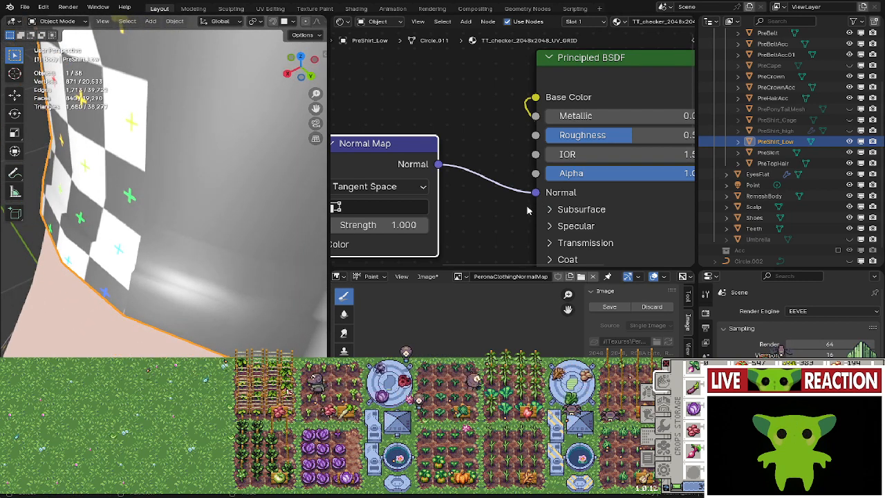
{"action": "mouse_move", "coordinate": [535, 199]}
{"action": "left_mouse_down"}
{"action": "mouse_move", "coordinate": [438, 167]}
{"action": "mouse_move", "coordinate": [562, 200]}
{"action": "left_mouse_up"}
Disconnect the Normal Map node from the Principled BSDF's Normal input.
{"action": "middle_click_drag", "start_coordinate": [228, 298], "coordinate": [186, 262]}
{"action": "scroll", "coordinate": [302, 285], "scroll_direction": "down", "scroll_amount": 4}
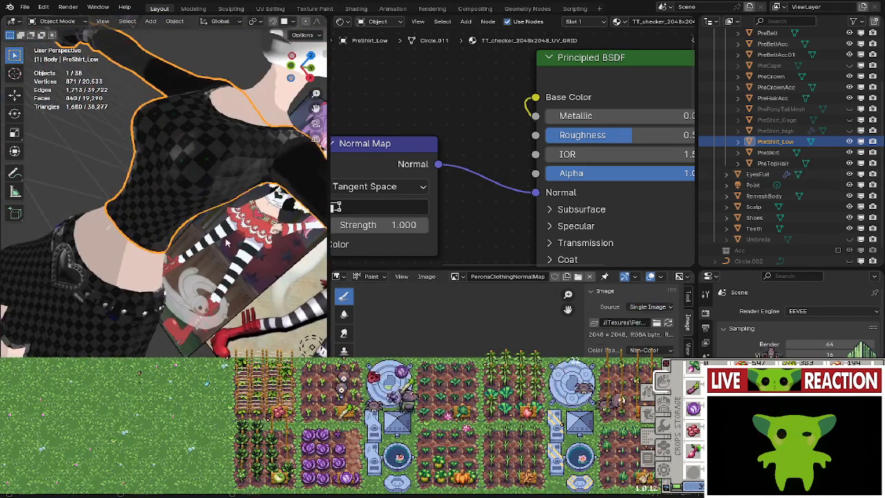
{"action": "middle_click_drag", "start_coordinate": [297, 262], "coordinate": [273, 240]}
{"action": "left_click_drag", "start_coordinate": [533, 195], "coordinate": [440, 192]}
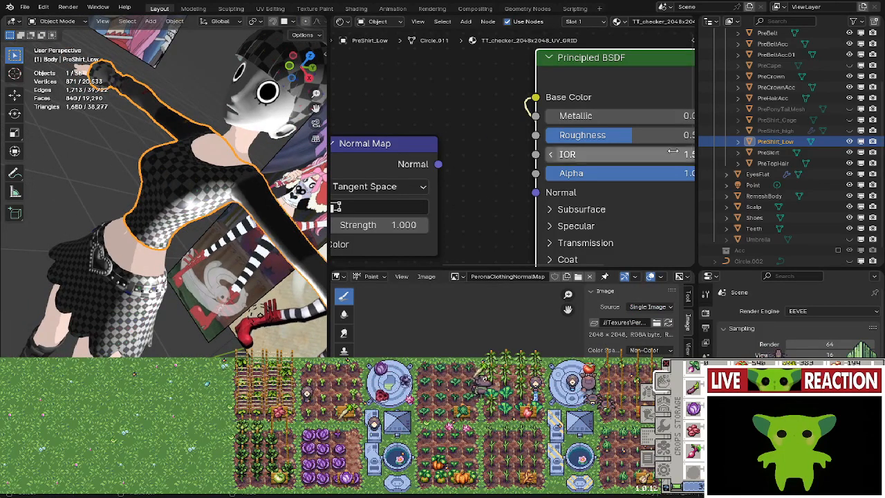
Unhide PreShirt_high and PreShirt_Cage in the viewport.
{"action": "left_click", "coordinate": [846, 131]}
{"action": "left_click", "coordinate": [849, 130]}
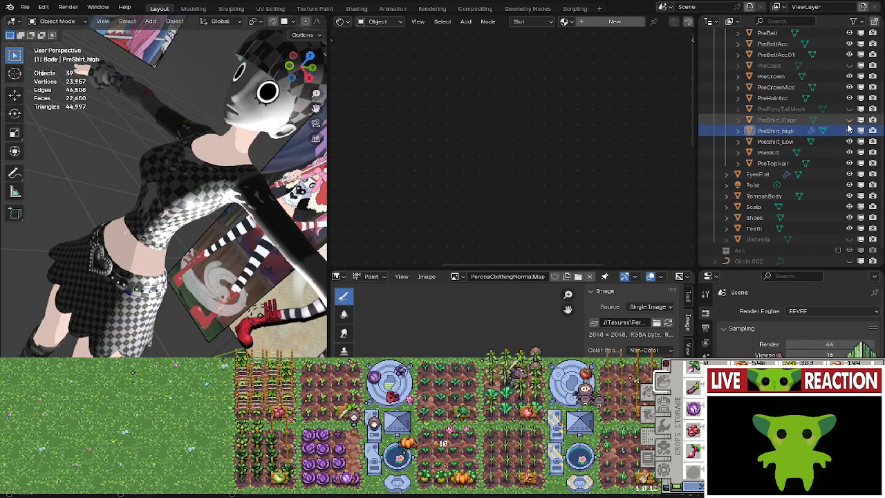
{"action": "left_click", "coordinate": [849, 121]}
Raise the viewport level of PreShirt_high's Subdivision modifier by two.
{"action": "left_click", "coordinate": [794, 132]}
{"action": "left_click", "coordinate": [810, 130]}
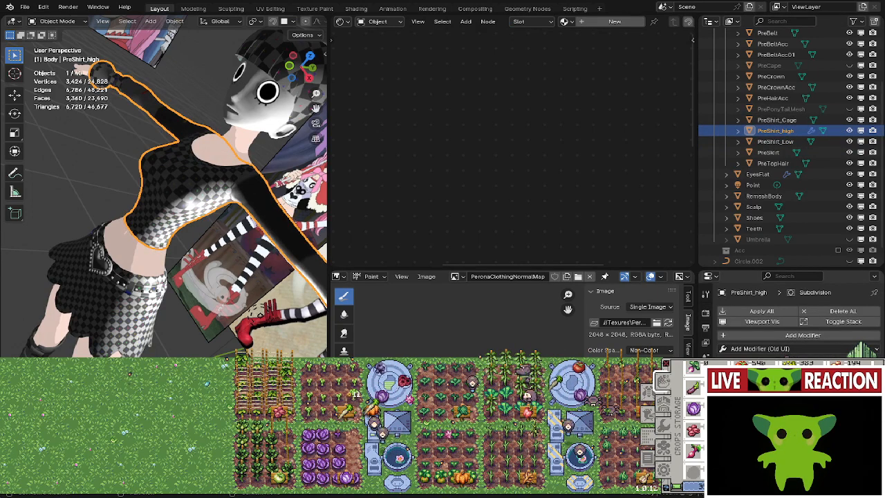
{"action": "left_click", "coordinate": [866, 391]}
{"action": "left_click", "coordinate": [865, 390]}
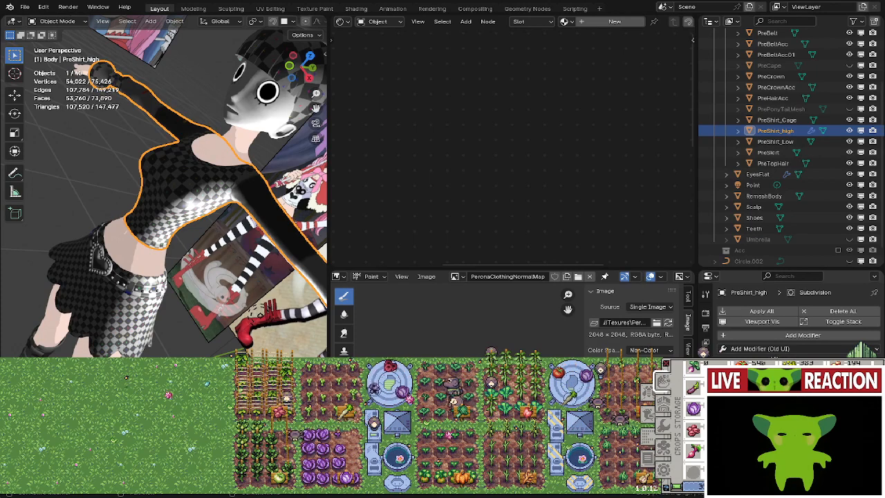
Add PreShirt_Low to the PreShirt_high selection as the active object, switch the render engine to Cycles and bring up the Bake settings.
{"action": "left_click", "coordinate": [764, 142], "text": "ctrl"}
{"action": "mouse_move", "coordinate": [432, 93]}
{"action": "left_mouse_down"}
{"action": "mouse_move", "coordinate": [401, 177]}
{"action": "mouse_move", "coordinate": [423, 107]}
{"action": "left_mouse_up"}
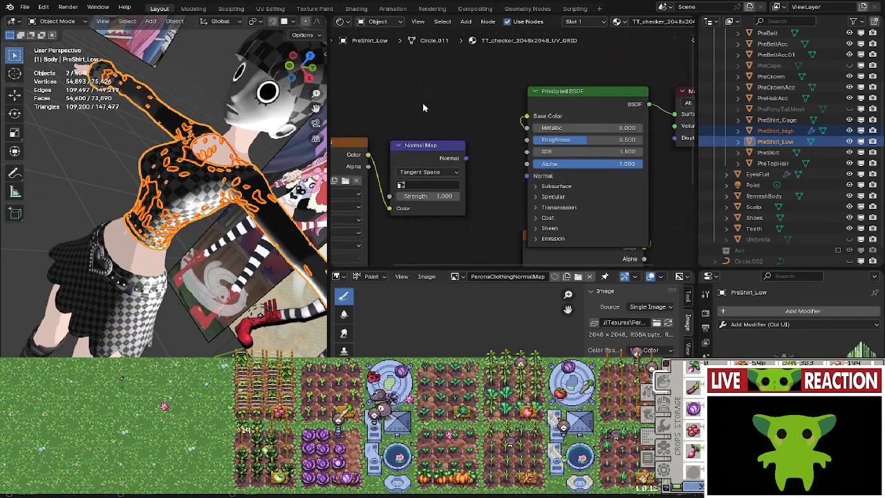
{"action": "middle_click_drag", "start_coordinate": [424, 107], "coordinate": [491, 137]}
{"action": "left_click", "coordinate": [705, 314]}
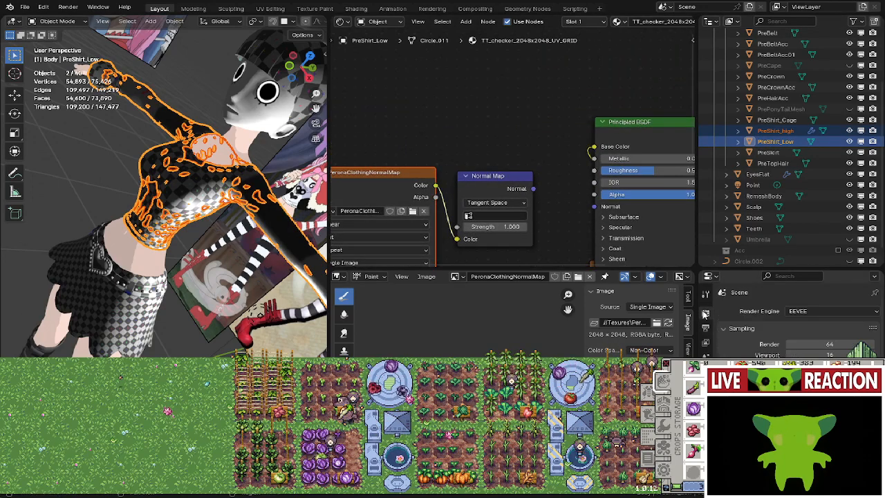
{"action": "left_click", "coordinate": [823, 311]}
{"action": "left_click", "coordinate": [816, 351]}
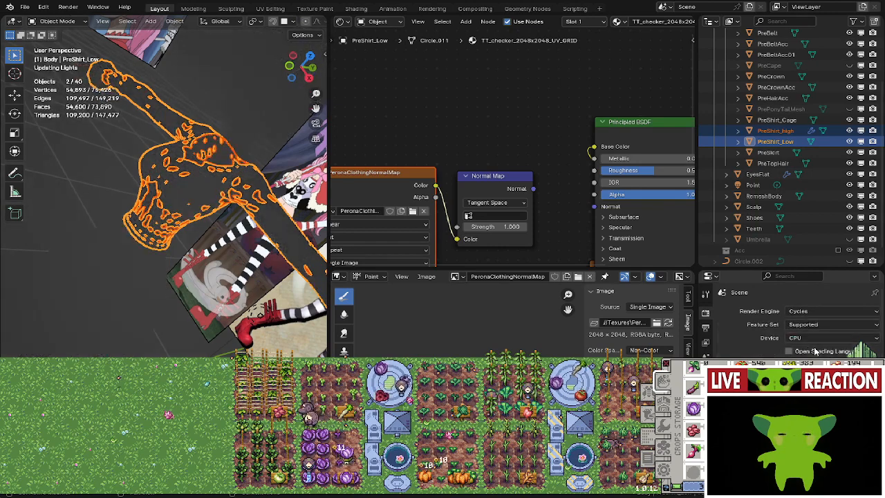
{"action": "scroll", "coordinate": [814, 346], "scroll_direction": "down", "scroll_amount": 10}
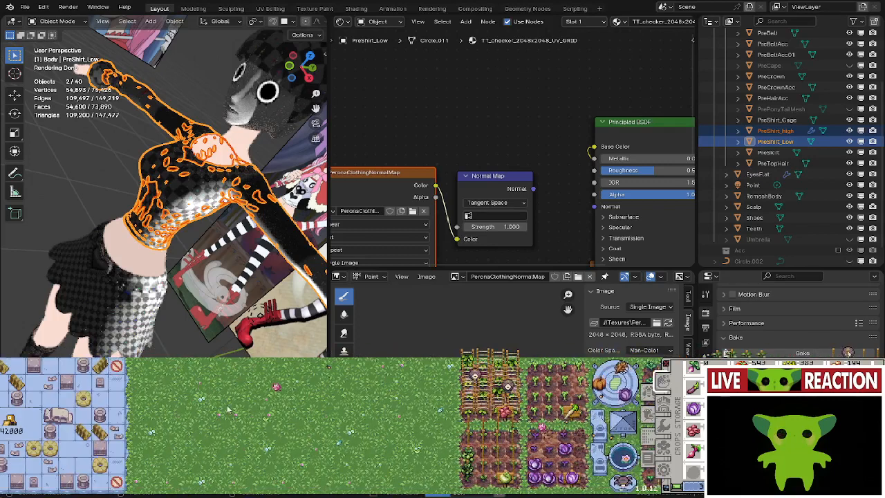
{"action": "left_click", "coordinate": [665, 466]}
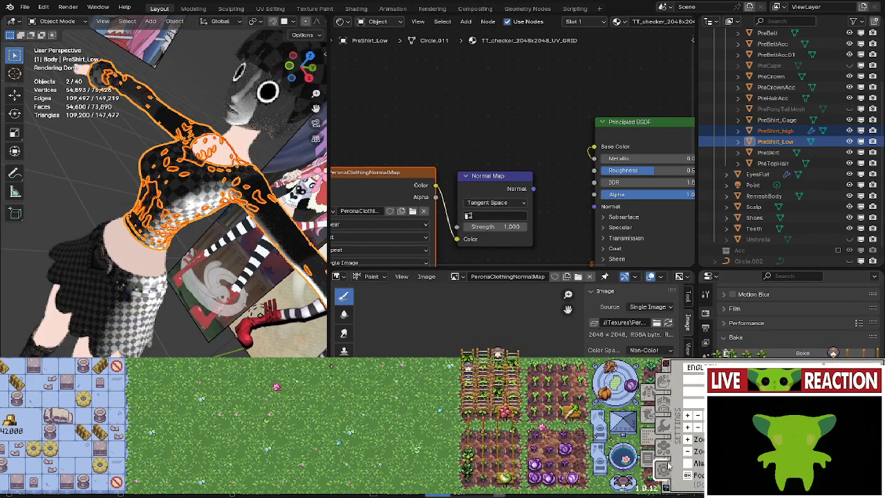
{"action": "left_click", "coordinate": [663, 380]}
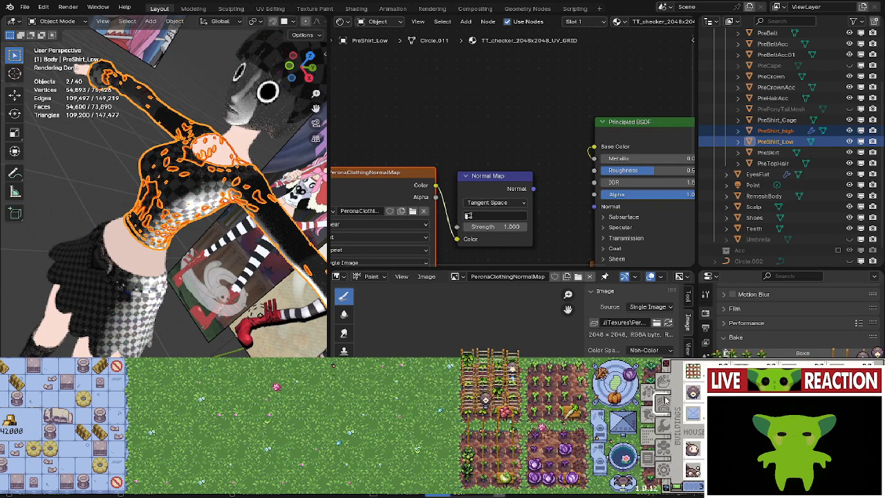
{"action": "left_click", "coordinate": [663, 401]}
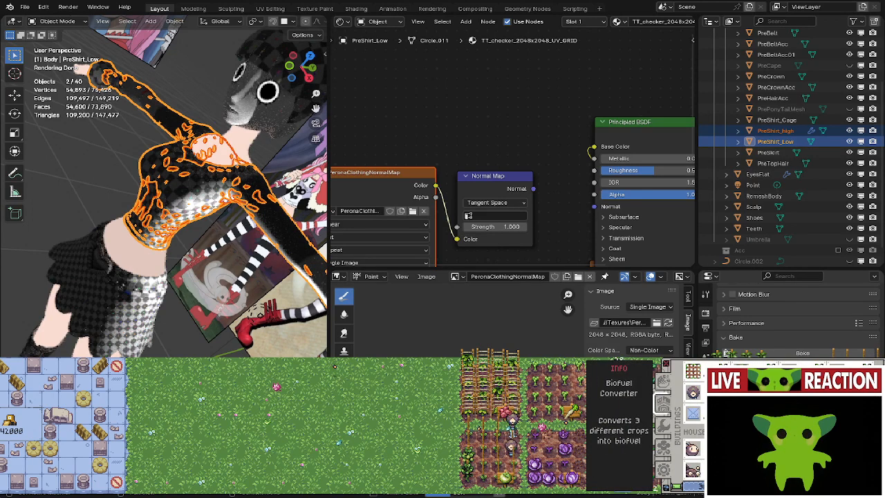
{"action": "left_click", "coordinate": [625, 401]}
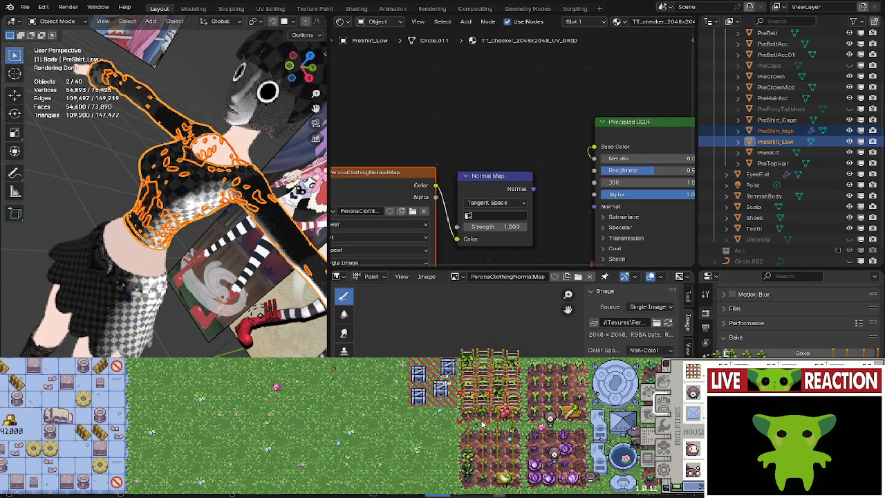
{"action": "left_click", "coordinate": [453, 429]}
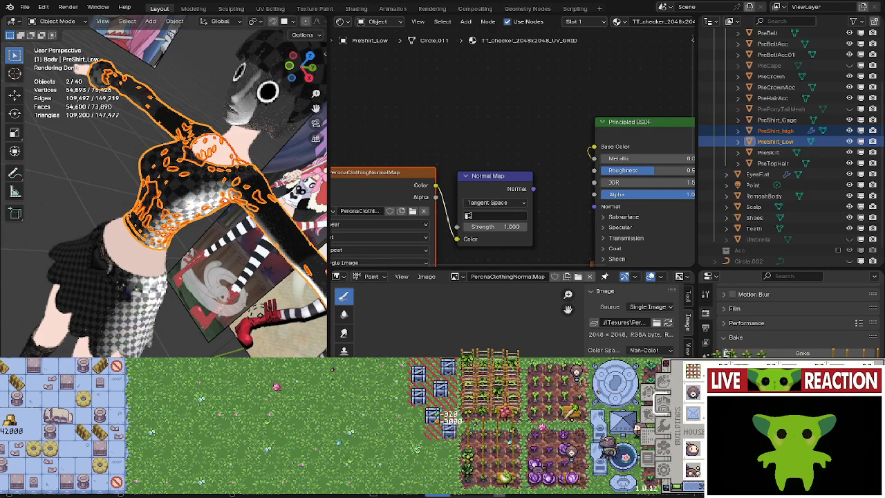
{"action": "left_click", "coordinate": [454, 464]}
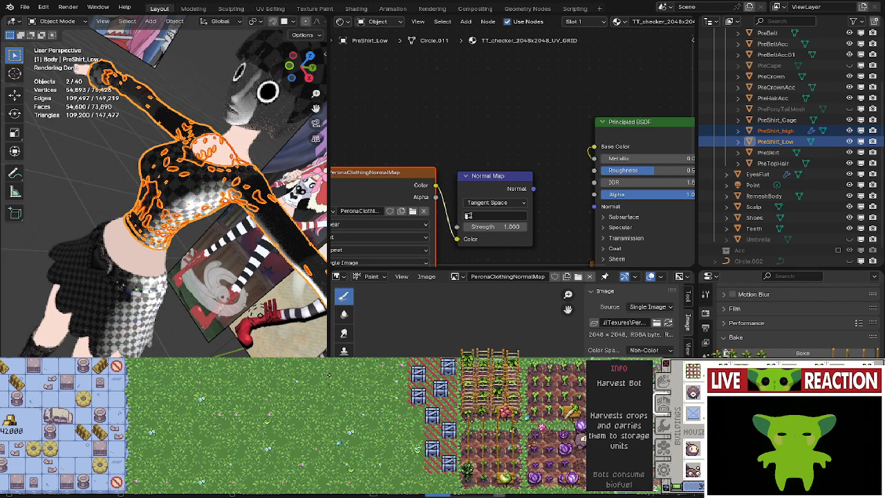
{"action": "left_click", "coordinate": [440, 478]}
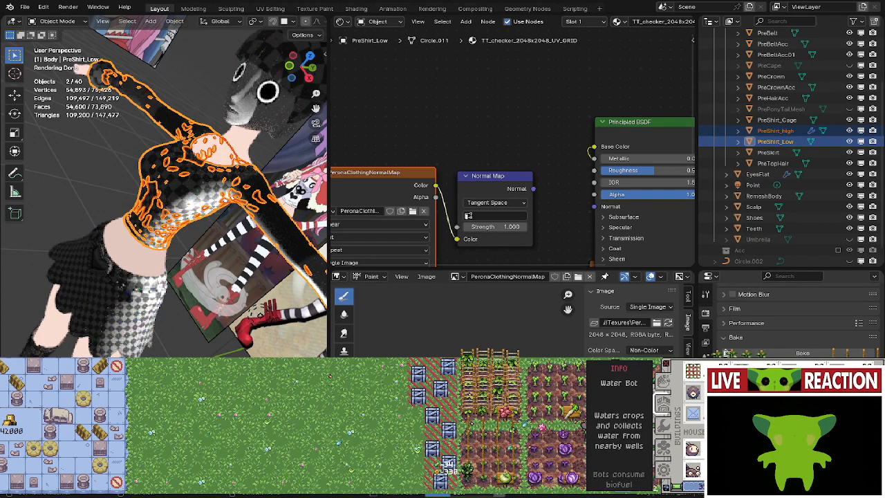
{"action": "left_click", "coordinate": [693, 413]}
{"action": "left_click", "coordinate": [419, 436]}
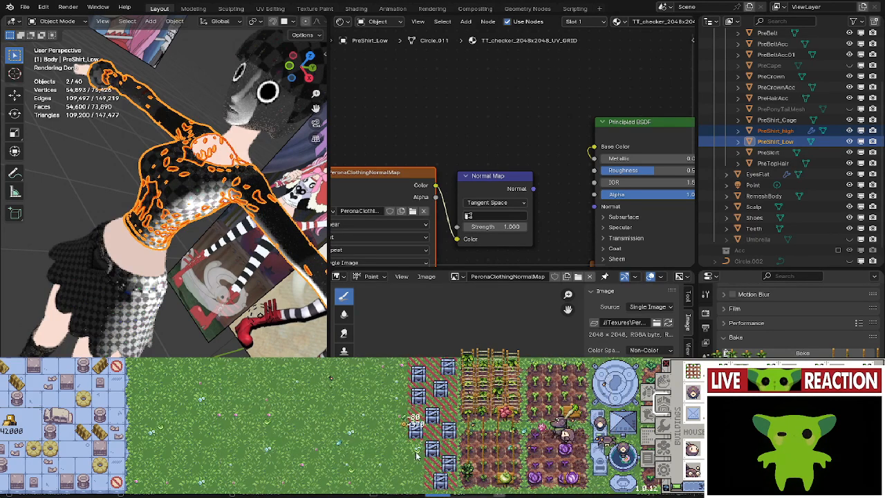
{"action": "left_click", "coordinate": [692, 412]}
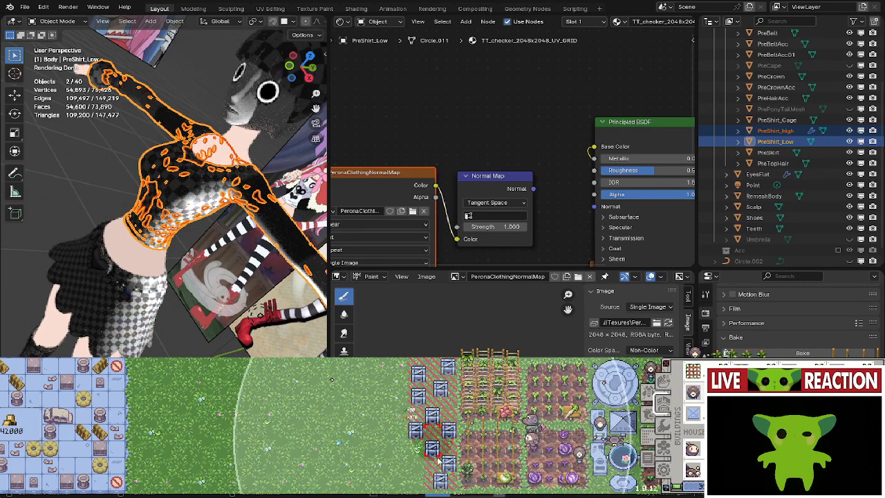
{"action": "left_click", "coordinate": [420, 465]}
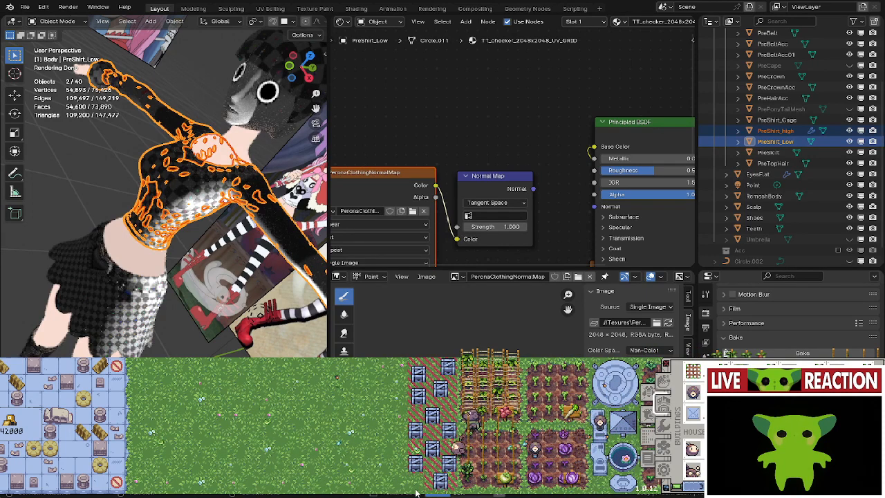
{"action": "mouse_move", "coordinate": [662, 403]}
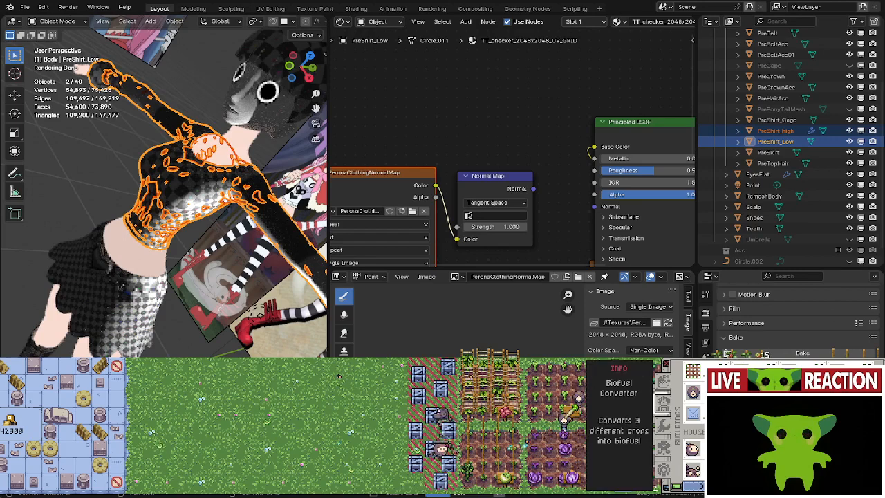
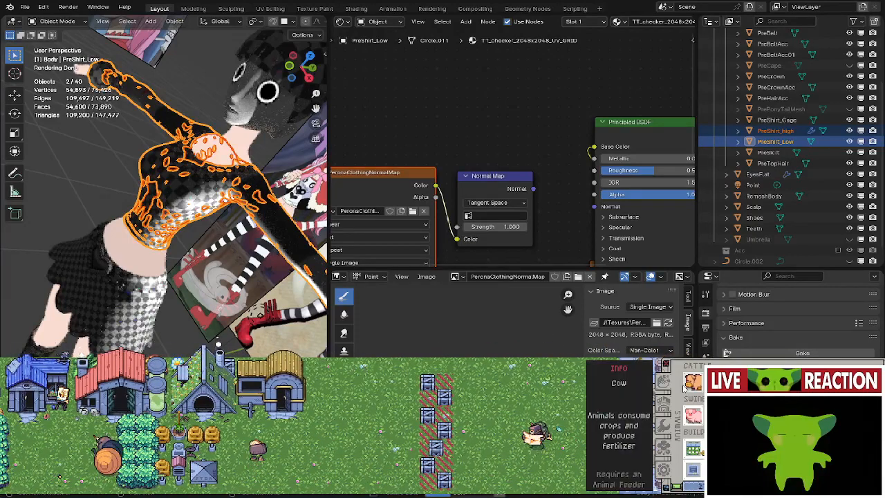
{"action": "left_click", "coordinate": [665, 448]}
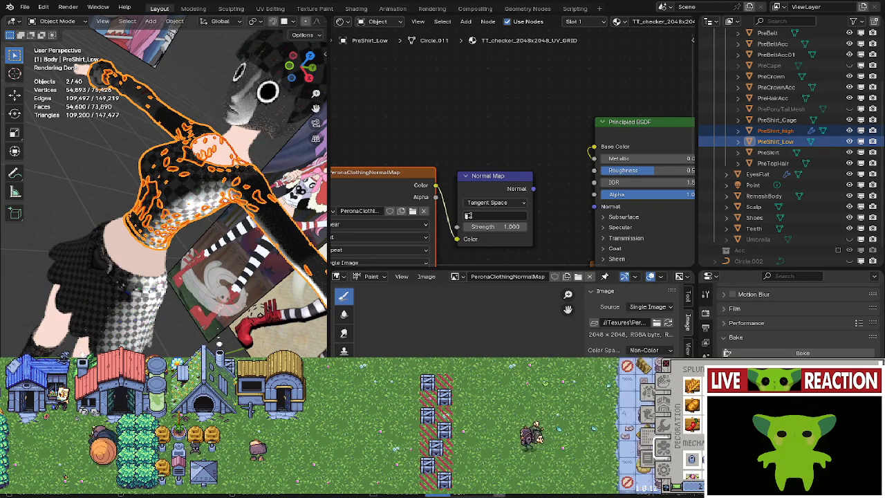
{"action": "scroll", "coordinate": [665, 438], "scroll_direction": "down", "scroll_amount": 2}
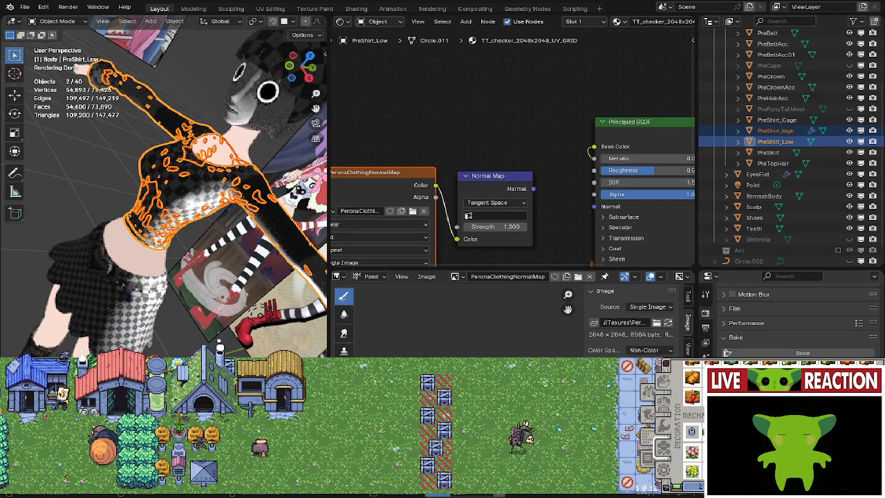
{"action": "left_click", "coordinate": [313, 480]}
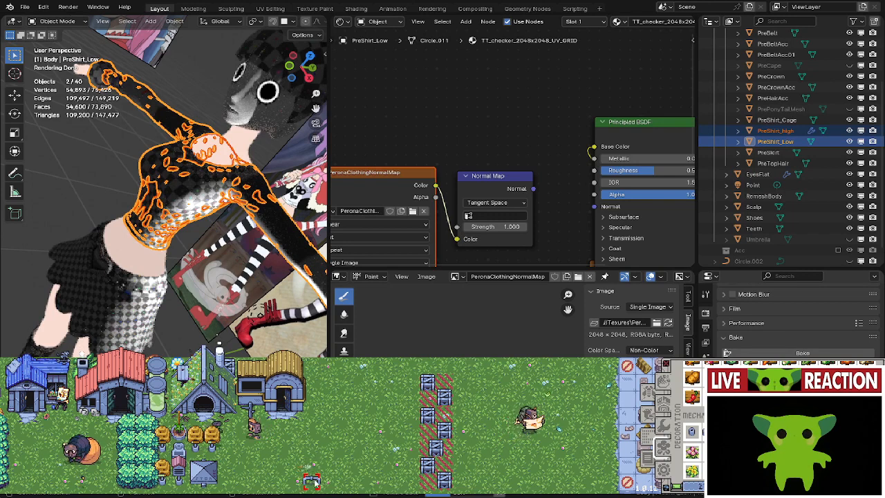
{"action": "scroll", "coordinate": [692, 428], "scroll_direction": "down", "scroll_amount": 3}
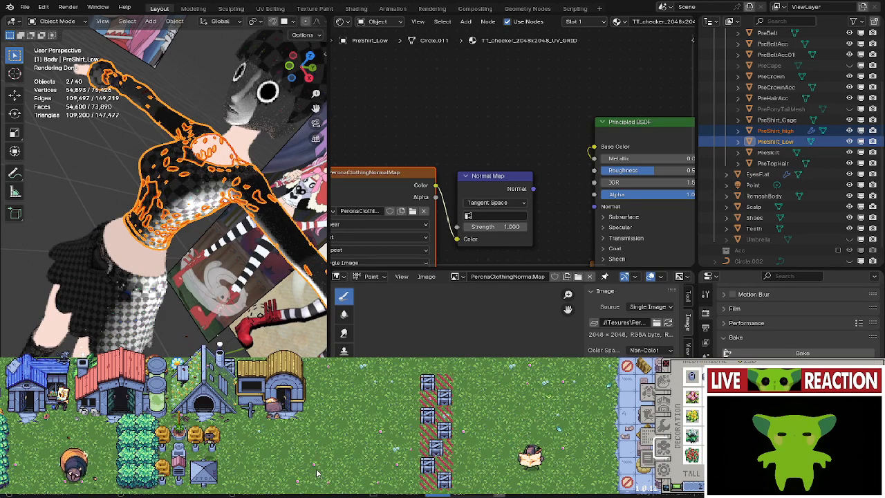
{"action": "scroll", "coordinate": [691, 429], "scroll_direction": "down", "scroll_amount": 5}
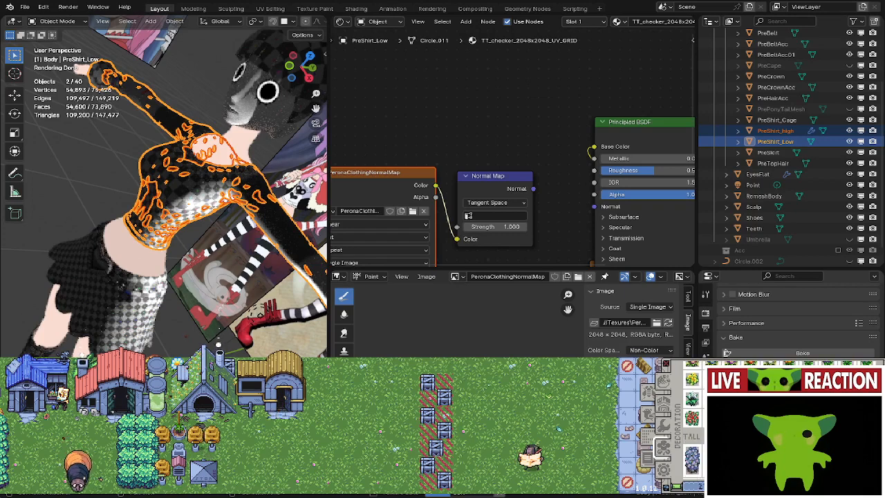
{"action": "scroll", "coordinate": [692, 429], "scroll_direction": "down", "scroll_amount": 2}
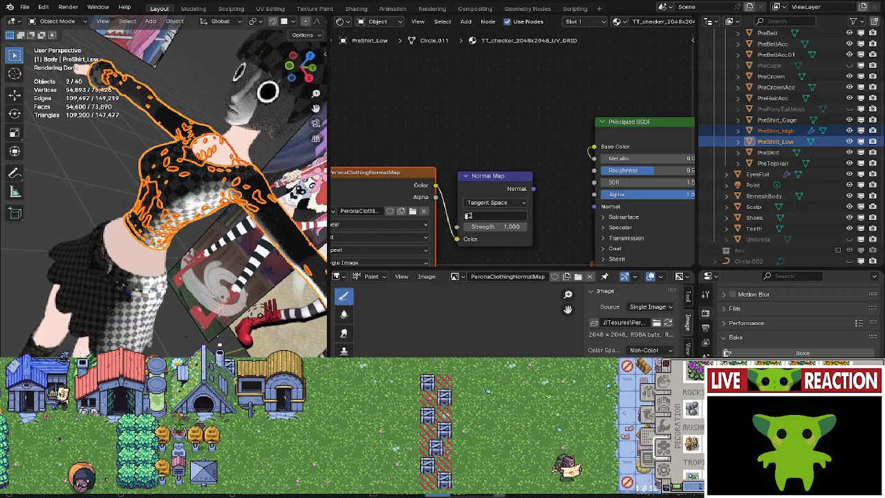
{"action": "scroll", "coordinate": [692, 428], "scroll_direction": "down", "scroll_amount": 2}
{"action": "scroll", "coordinate": [692, 429], "scroll_direction": "down", "scroll_amount": 4}
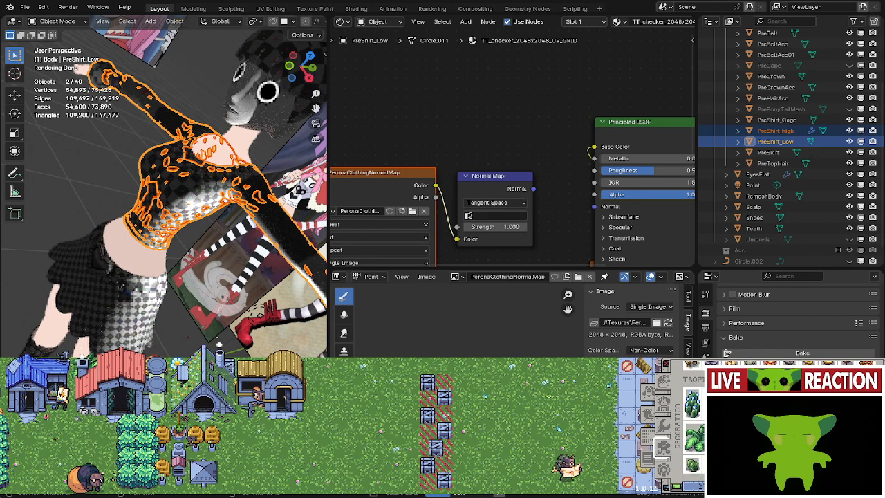
{"action": "scroll", "coordinate": [692, 428], "scroll_direction": "up", "scroll_amount": 3}
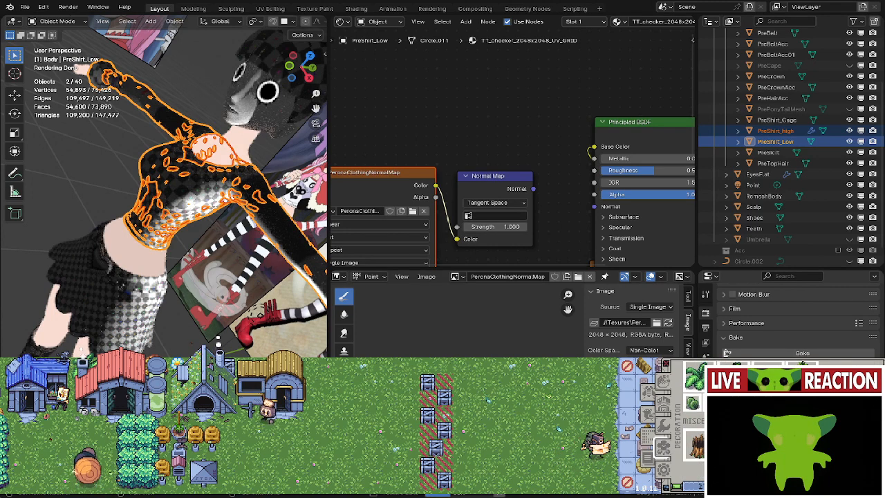
{"action": "scroll", "coordinate": [691, 429], "scroll_direction": "up", "scroll_amount": 4}
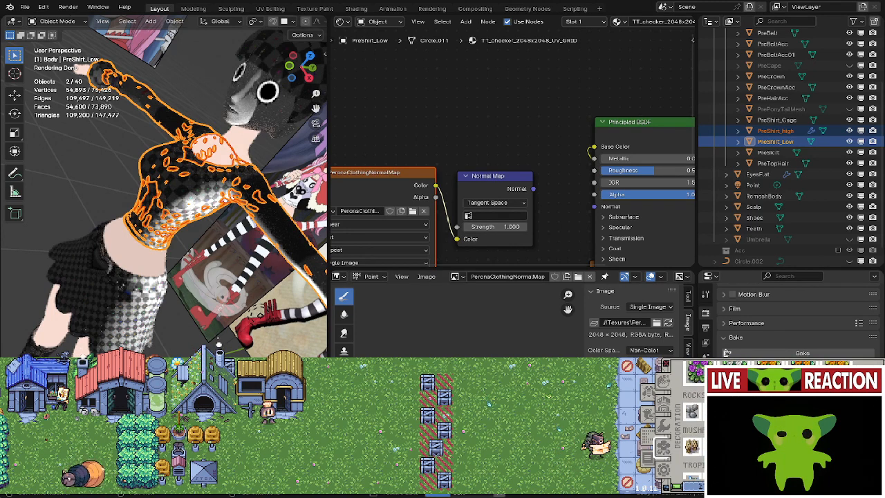
{"action": "scroll", "coordinate": [692, 428], "scroll_direction": "up", "scroll_amount": 3}
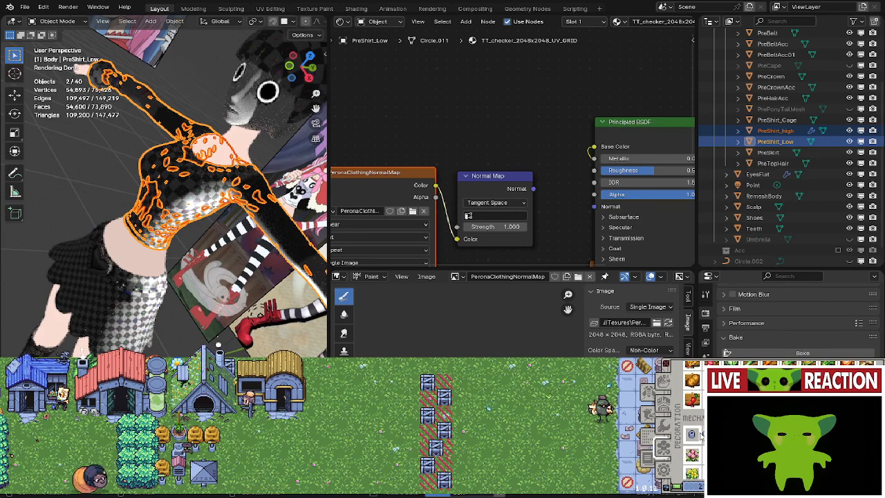
{"action": "scroll", "coordinate": [694, 432], "scroll_direction": "up", "scroll_amount": 3}
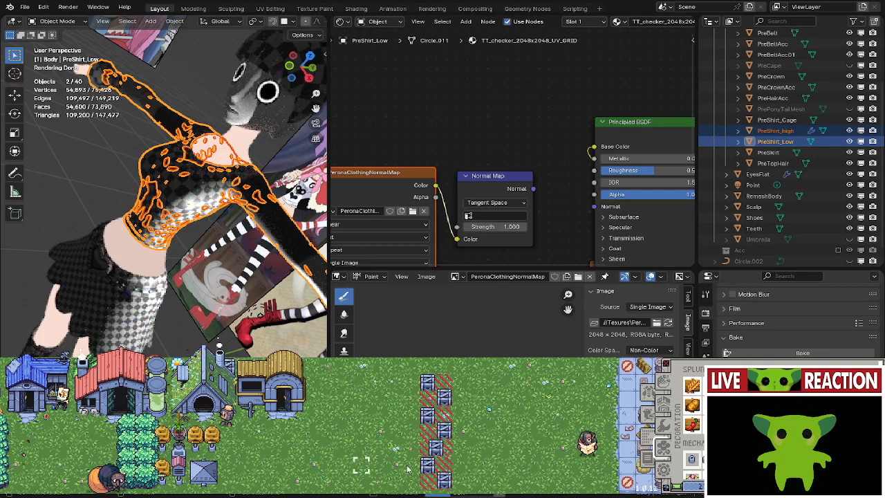
{"action": "scroll", "coordinate": [694, 429], "scroll_direction": "down", "scroll_amount": 1}
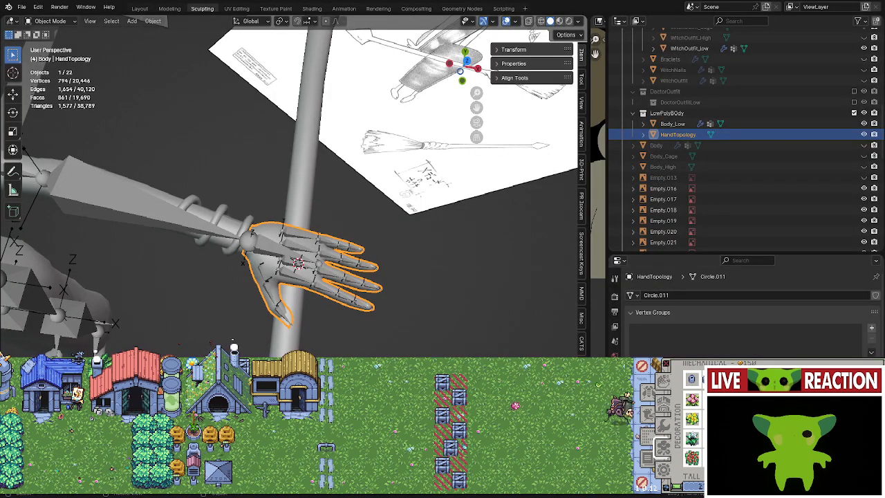
Open the saved Perona character project that contains the PreShirt_high, PreShirt_Low and PreShirt_Cage meshes.
{"action": "left_click", "coordinate": [22, 7]}
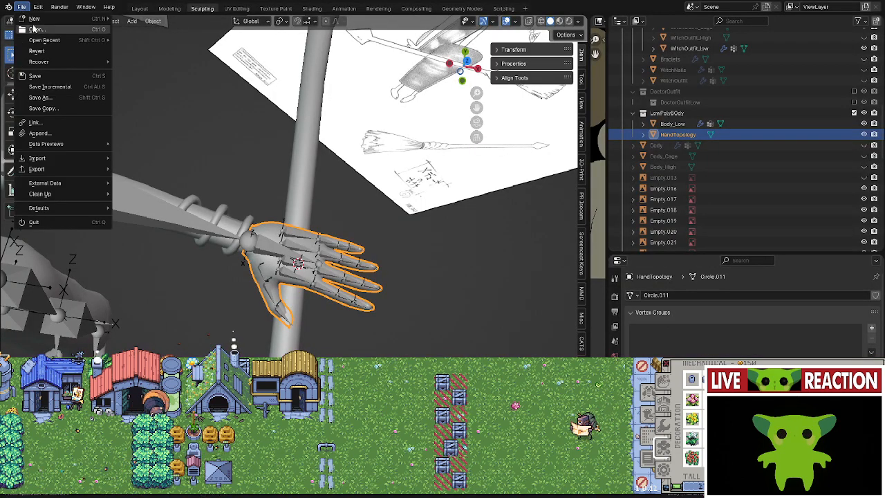
{"action": "left_click", "coordinate": [33, 29]}
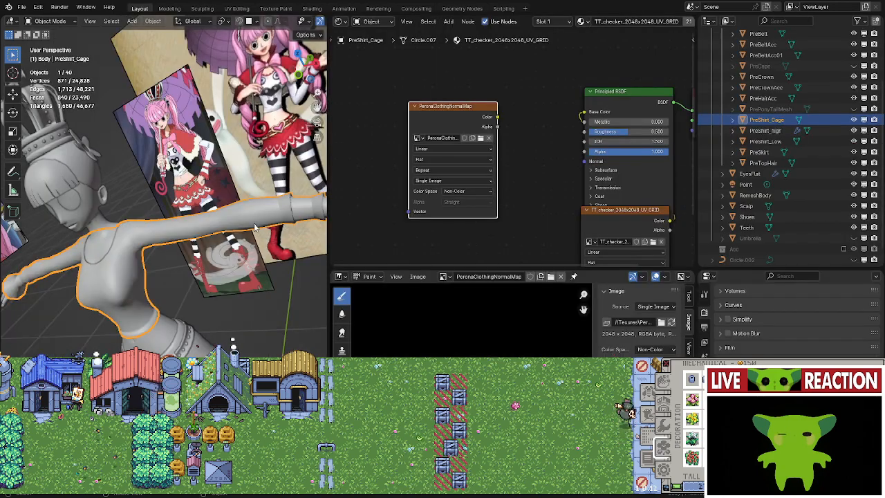
{"action": "middle_click_drag", "start_coordinate": [254, 223], "coordinate": [289, 270]}
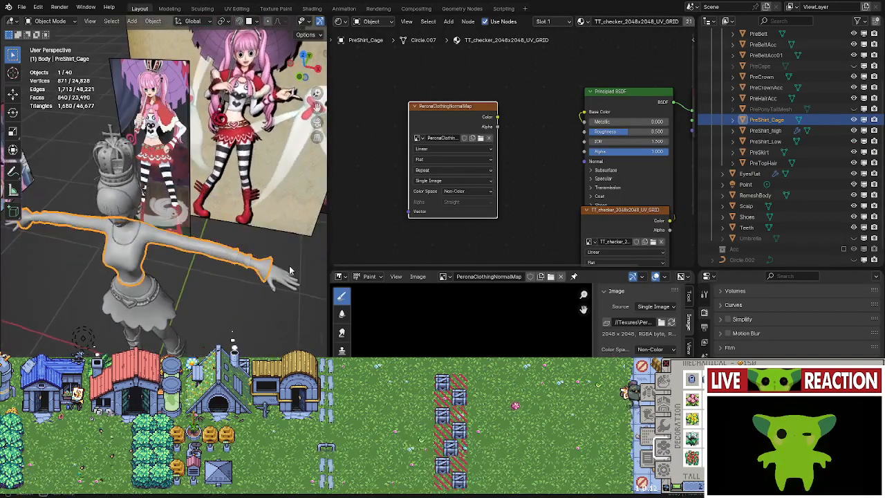
Raise the Subdivision modifier on PreShirt_high to level 2.
{"action": "left_click", "coordinate": [765, 130]}
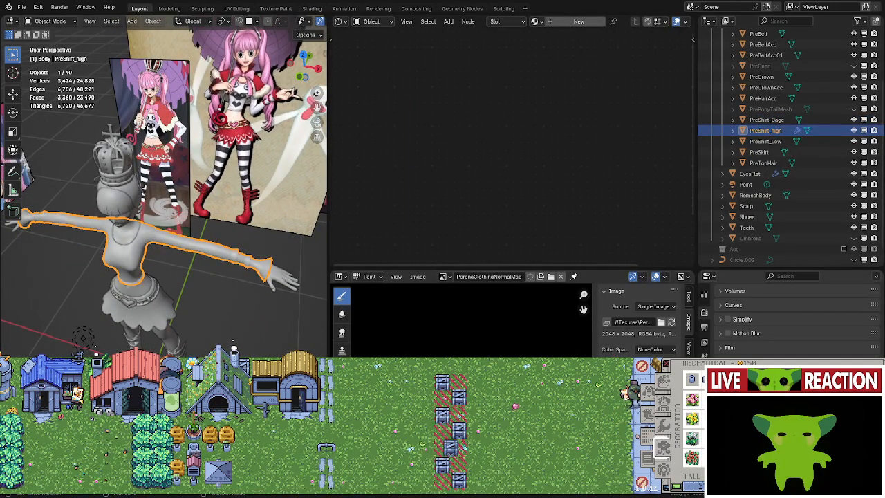
{"action": "left_click", "coordinate": [703, 419]}
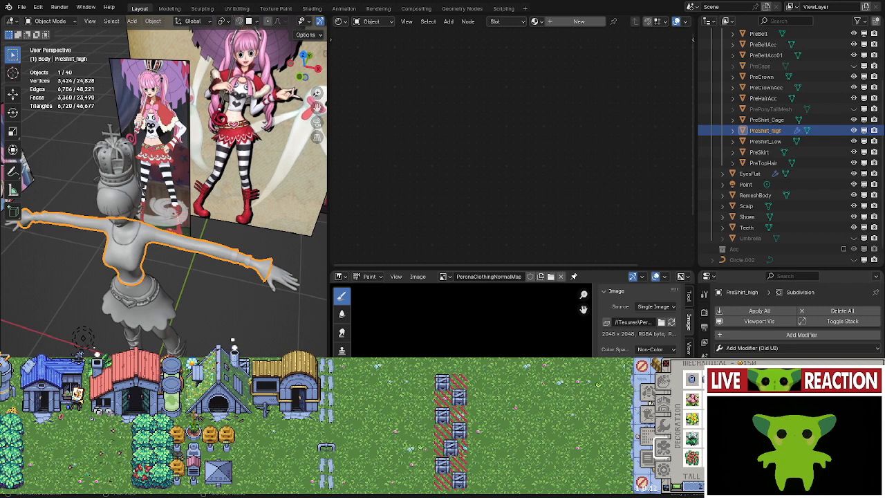
{"action": "key", "text": "ctrl+2"}
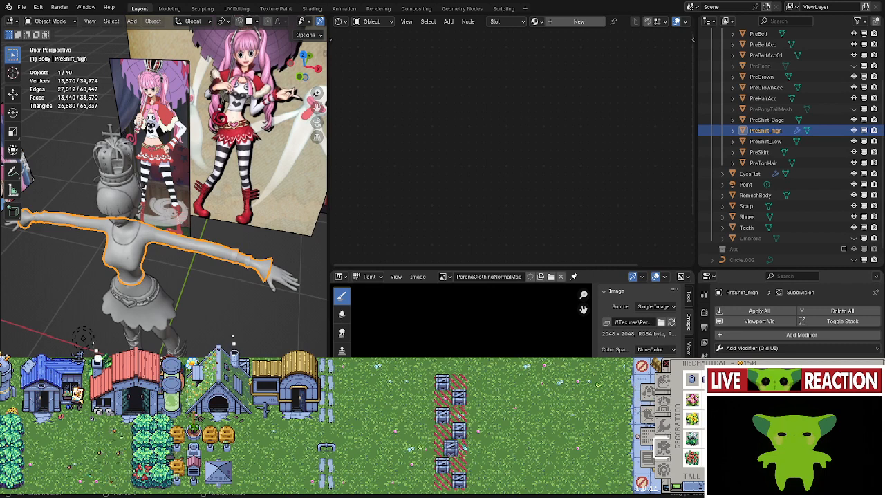
{"action": "right_click", "coordinate": [163, 283]}
{"action": "left_click", "coordinate": [239, 278]}
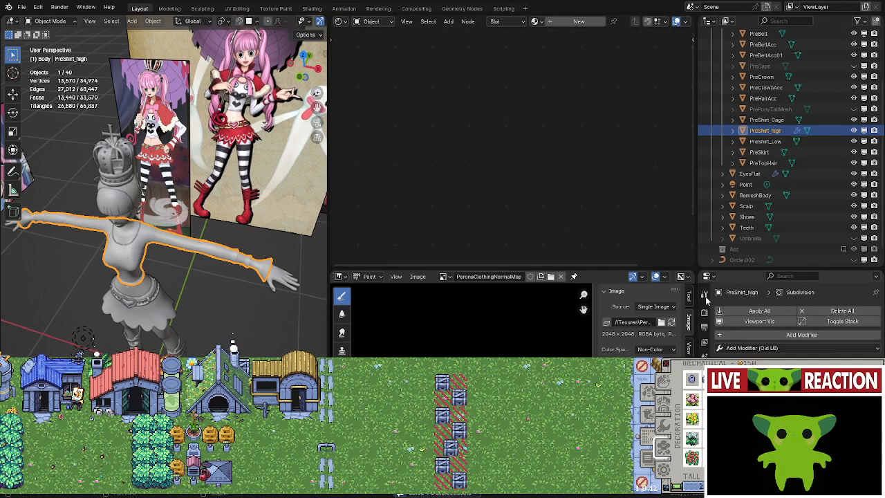
Open the render settings and inspect the PreShirt_Cage mesh around the torso and arms.
{"action": "scroll", "coordinate": [705, 304], "scroll_direction": "up", "scroll_amount": 3}
{"action": "left_click", "coordinate": [704, 312]}
{"action": "scroll", "coordinate": [799, 332], "scroll_direction": "down", "scroll_amount": 4}
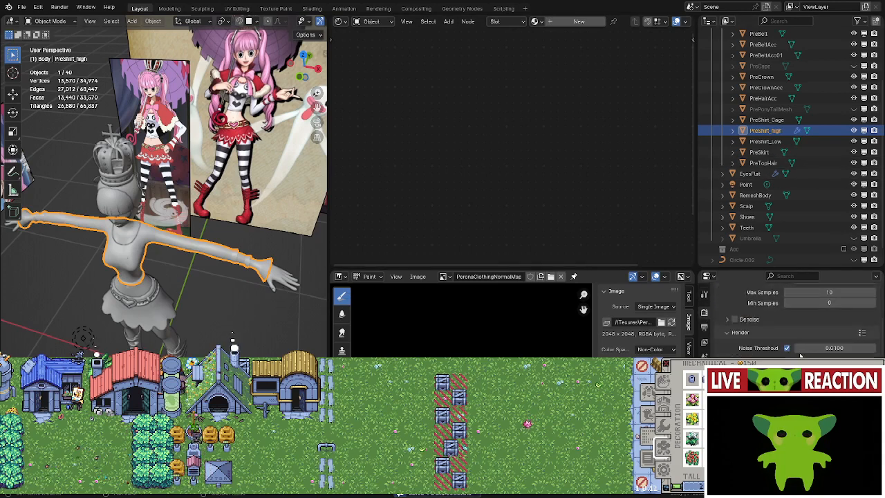
{"action": "scroll", "coordinate": [799, 355], "scroll_direction": "down", "scroll_amount": 1}
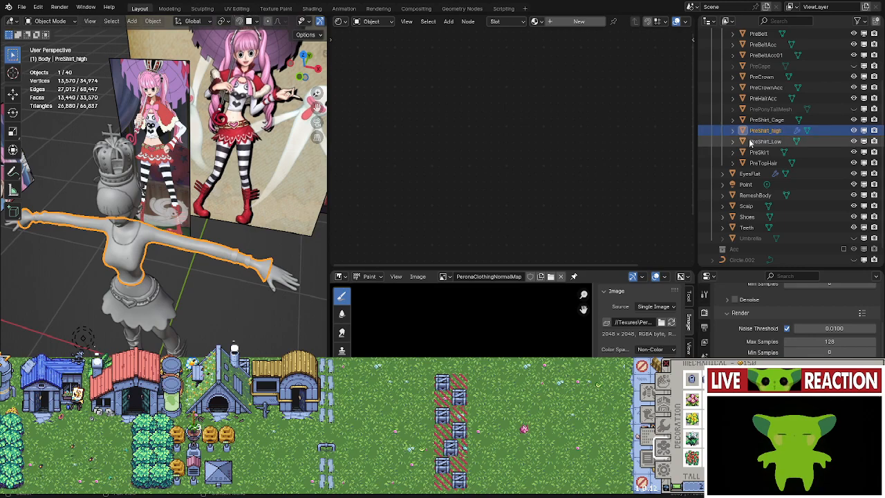
{"action": "left_click", "coordinate": [766, 119]}
{"action": "scroll", "coordinate": [172, 220], "scroll_direction": "up", "scroll_amount": 5}
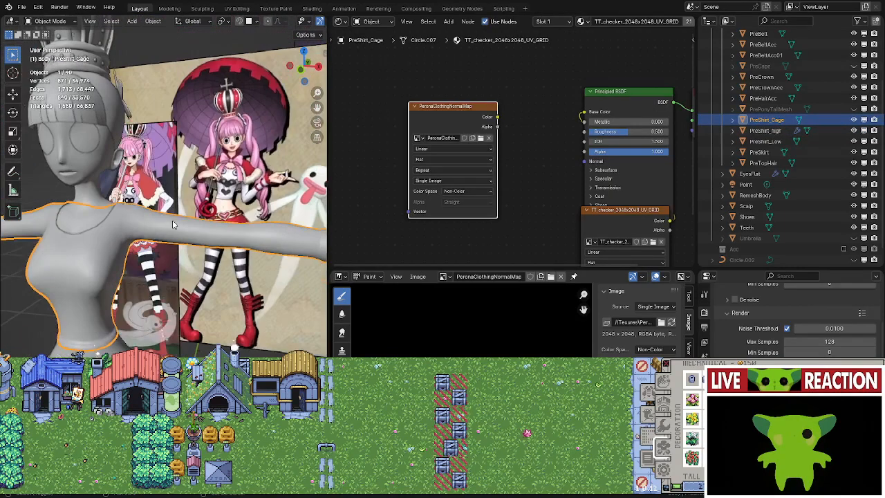
{"action": "middle_click_drag", "start_coordinate": [172, 219], "coordinate": [237, 260]}
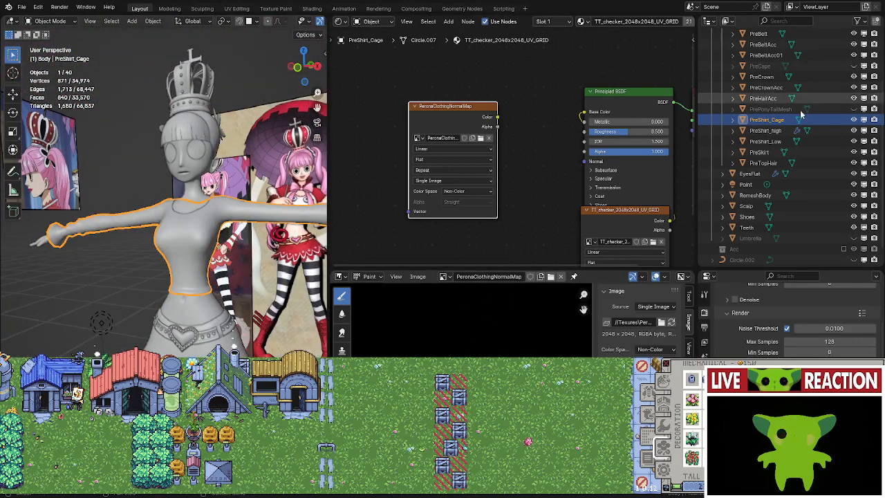
Select PreShirt_high with PreShirt_Low as the active object and bake the normals into the PeronaClothingNormalMap image.
{"action": "left_click", "coordinate": [768, 130]}
{"action": "left_click", "coordinate": [775, 141], "text": "ctrl"}
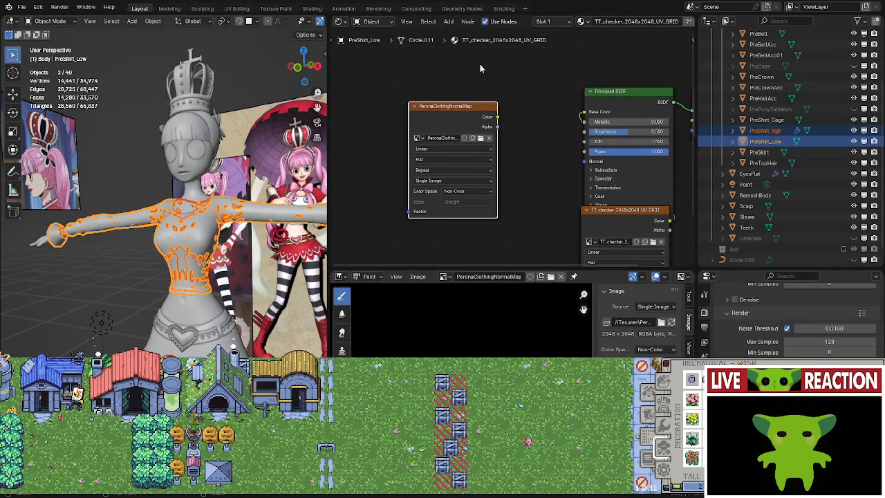
{"action": "scroll", "coordinate": [773, 342], "scroll_direction": "down", "scroll_amount": 5}
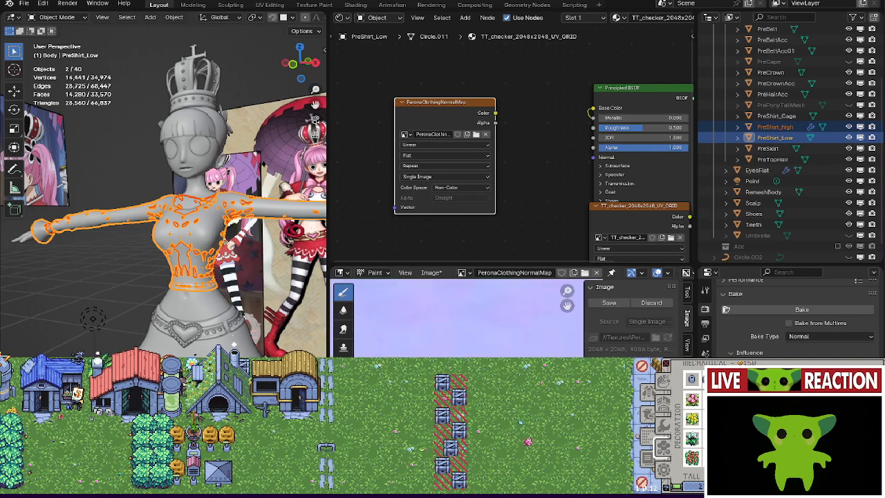
{"action": "scroll", "coordinate": [456, 318], "scroll_direction": "down", "scroll_amount": 2}
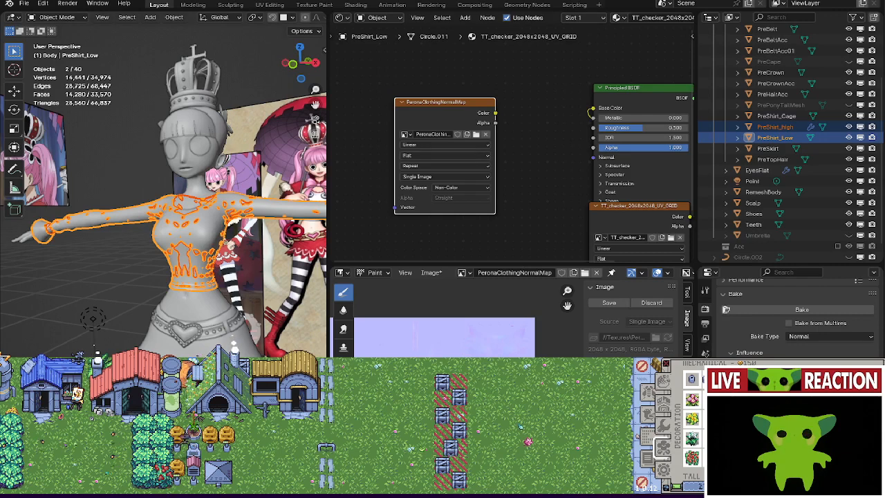
Add a Normal Map node beside the PeronaClothingNormalMap texture node and connect the texture's Color output to its Color input.
{"action": "left_click_drag", "start_coordinate": [451, 103], "coordinate": [361, 106]}
{"action": "middle_click_drag", "start_coordinate": [361, 106], "coordinate": [412, 119]}
{"action": "left_click", "coordinate": [488, 136]}
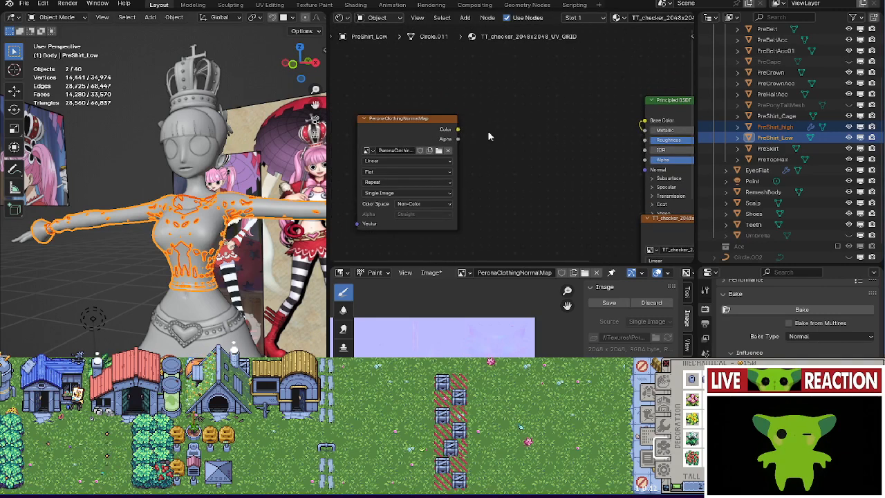
{"action": "key", "text": "shift+a"}
{"action": "left_click", "coordinate": [487, 136]}
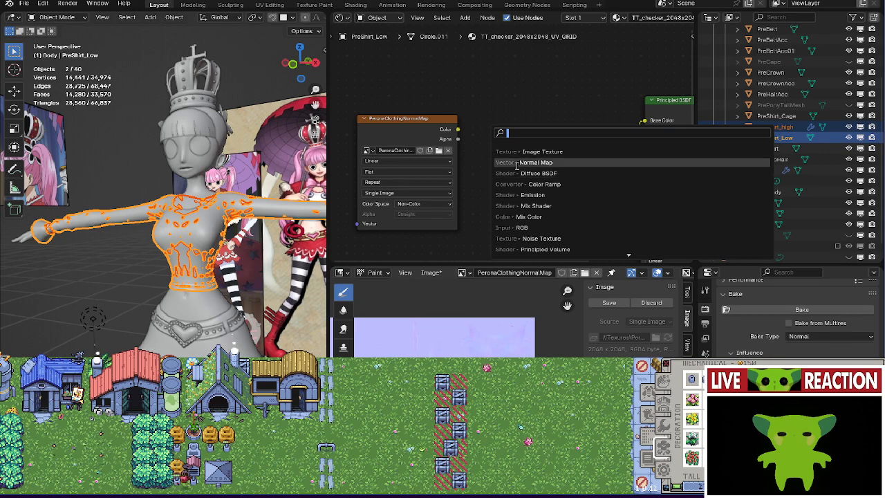
{"action": "type", "text": "no"}
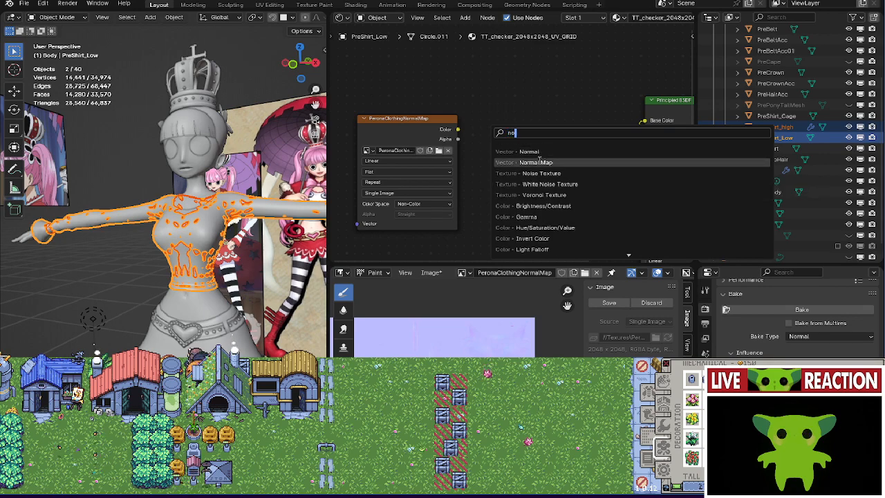
{"action": "left_click", "coordinate": [539, 162]}
{"action": "left_click_drag", "start_coordinate": [457, 129], "coordinate": [502, 213]}
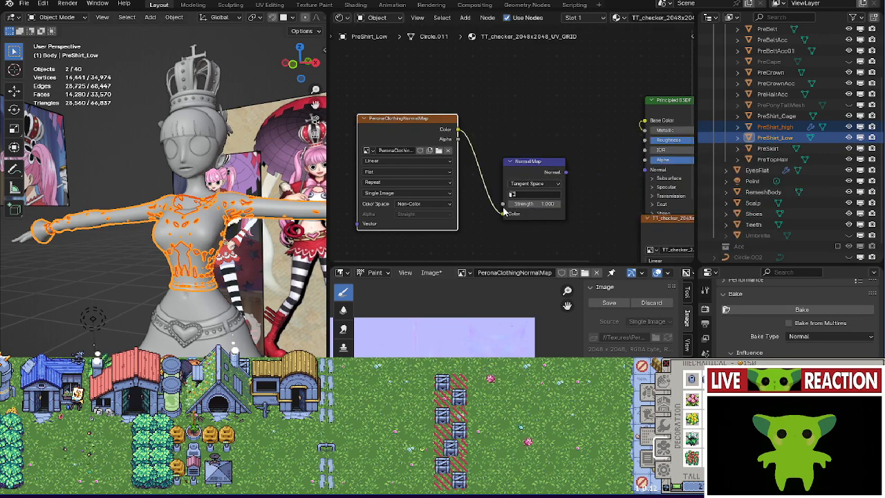
Hide the PreShirt_high and PreShirt_Cage meshes and show the low-poly shirt in rendered viewport shading.
{"action": "scroll", "coordinate": [196, 238], "scroll_direction": "up", "scroll_amount": 5}
{"action": "scroll", "coordinate": [195, 237], "scroll_direction": "up", "scroll_amount": 3}
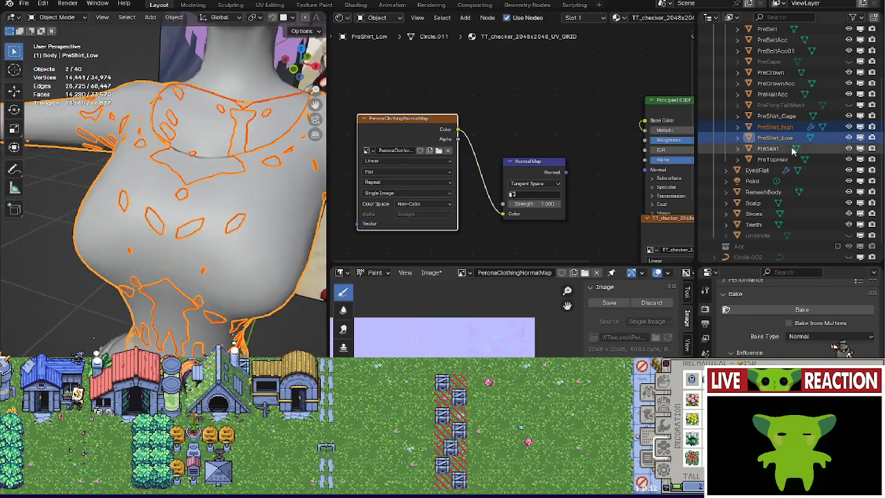
{"action": "left_click", "coordinate": [849, 127]}
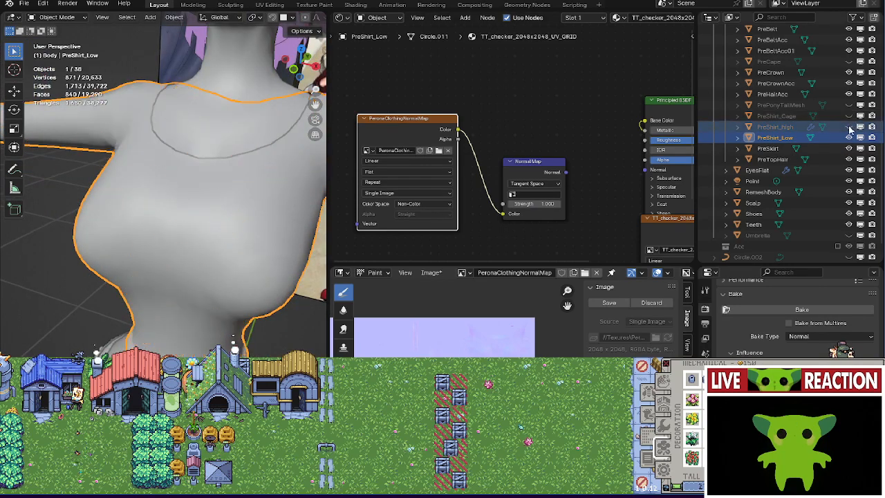
{"action": "key", "text": "z"}
{"action": "left_click", "coordinate": [122, 101]}
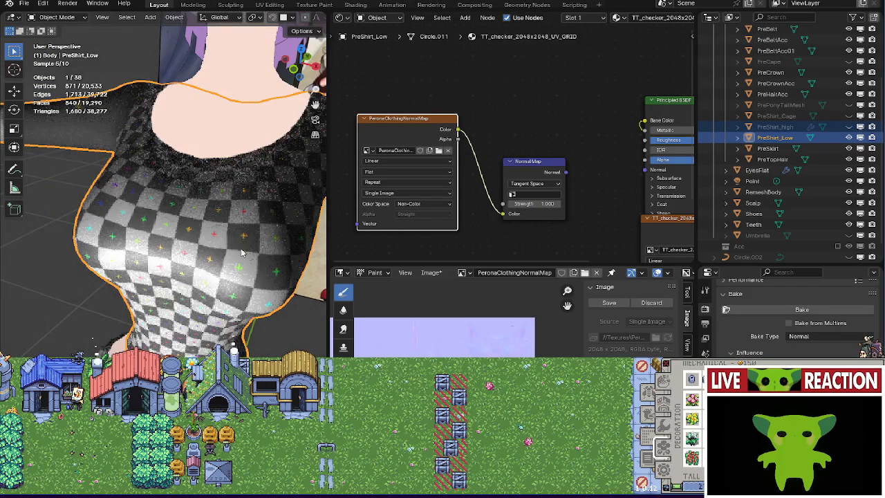
{"action": "scroll", "coordinate": [207, 207], "scroll_direction": "down", "scroll_amount": 3}
{"action": "scroll", "coordinate": [776, 289], "scroll_direction": "up", "scroll_amount": 10}
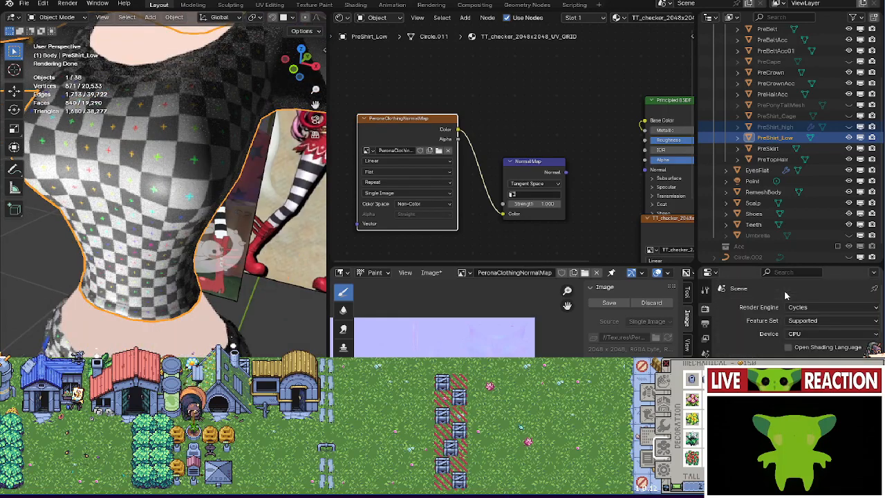
Switch the render engine to EEVEE.
{"action": "left_click", "coordinate": [798, 307]}
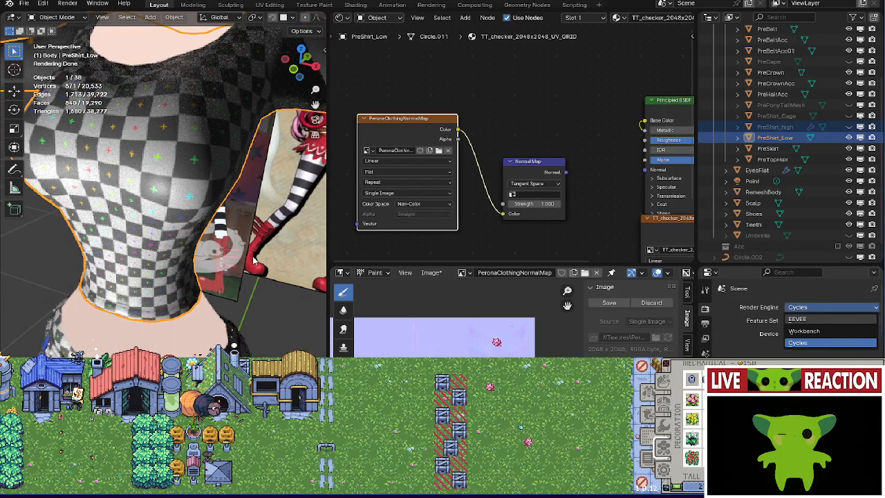
{"action": "key", "text": "e"}
{"action": "middle_click_drag", "start_coordinate": [248, 260], "coordinate": [159, 263]}
{"action": "scroll", "coordinate": [158, 263], "scroll_direction": "down", "scroll_amount": 8}
Move the Point light to the side of the model, below its left arm.
{"action": "left_click", "coordinate": [93, 205]}
{"action": "middle_click_drag", "start_coordinate": [104, 224], "coordinate": [186, 271]}
{"action": "key", "text": "KP_7"}
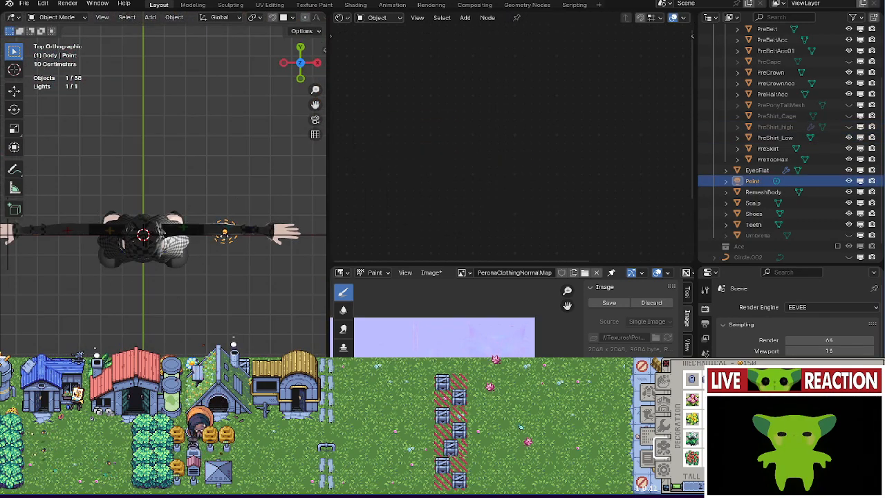
{"action": "key", "text": "KP_3"}
{"action": "scroll", "coordinate": [199, 268], "scroll_direction": "up", "scroll_amount": 6}
{"action": "middle_click_drag", "start_coordinate": [200, 191], "coordinate": [173, 277]}
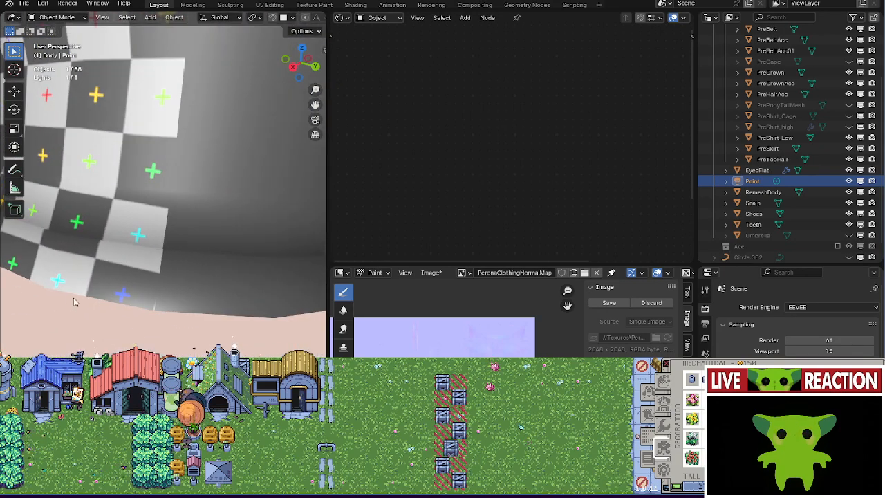
Connect the Normal Map node's output to the Principled BSDF's Normal input in the PreShirt_Low material.
{"action": "left_click", "coordinate": [205, 214]}
{"action": "scroll", "coordinate": [532, 135], "scroll_direction": "up", "scroll_amount": 4}
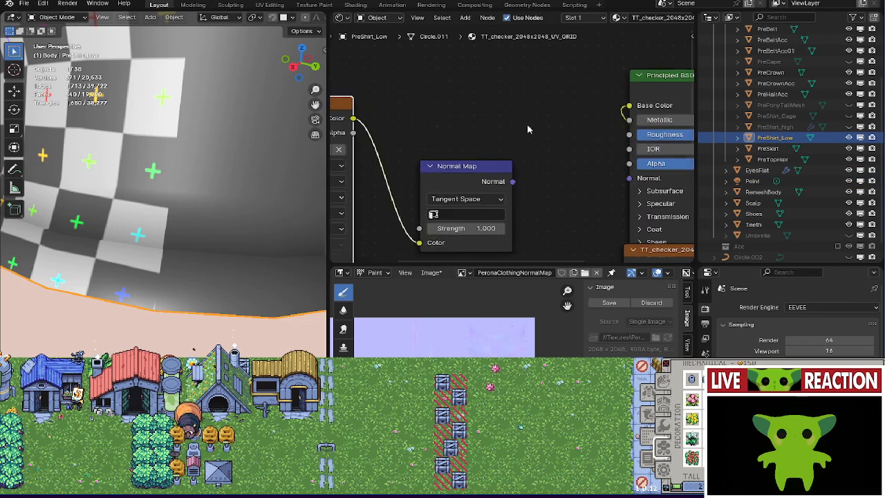
{"action": "middle_click_drag", "start_coordinate": [528, 130], "coordinate": [478, 122]}
{"action": "left_click_drag", "start_coordinate": [464, 178], "coordinate": [581, 175]}
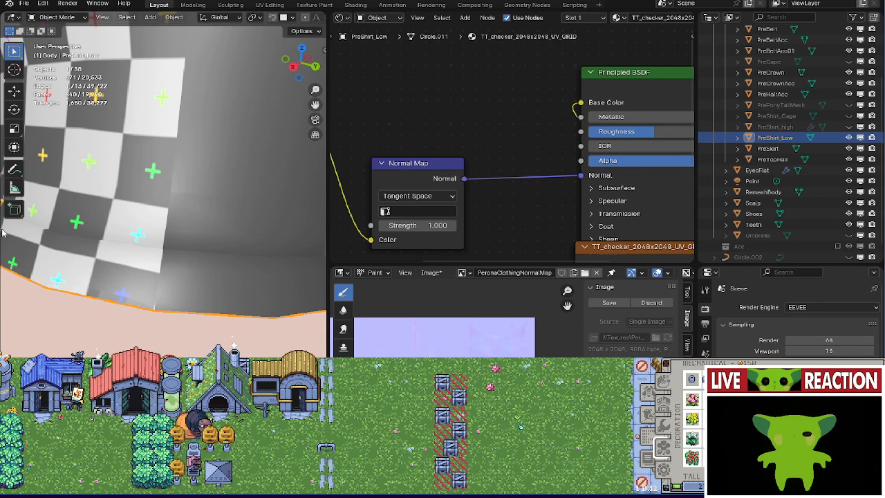
Examine the normal-mapped shading around the shirt's hem, torso and sleeves, and check the baked normal map image.
{"action": "middle_click_drag", "start_coordinate": [193, 212], "coordinate": [141, 232]}
{"action": "middle_click_drag", "start_coordinate": [160, 262], "coordinate": [192, 233]}
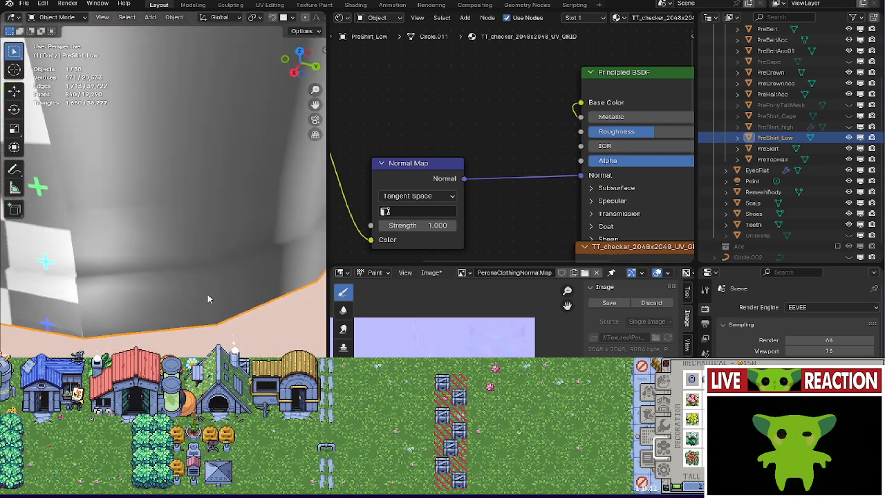
{"action": "middle_click_drag", "start_coordinate": [207, 298], "coordinate": [175, 267]}
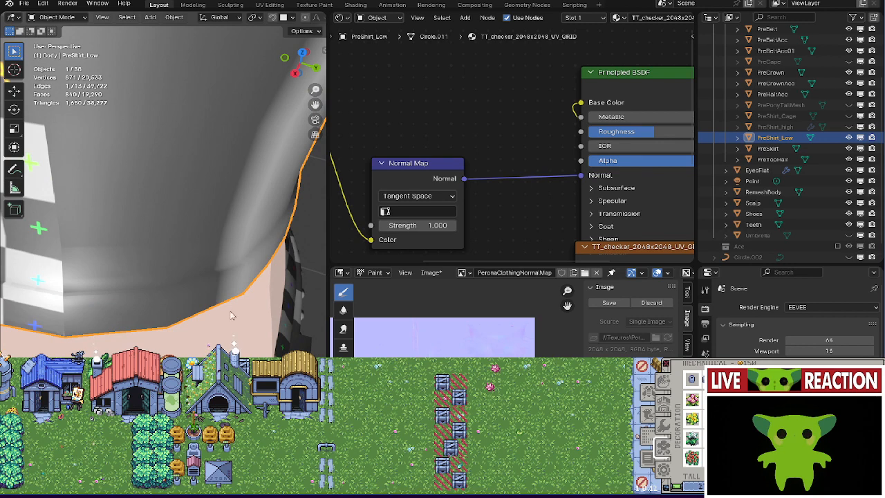
{"action": "middle_click_drag", "start_coordinate": [231, 315], "coordinate": [181, 293]}
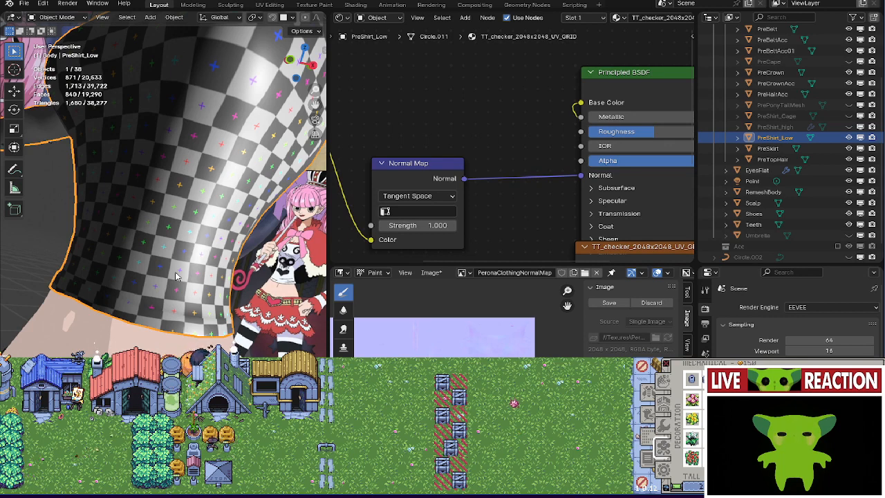
{"action": "middle_click_drag", "start_coordinate": [76, 248], "coordinate": [138, 342]}
{"action": "scroll", "coordinate": [159, 328], "scroll_direction": "down", "scroll_amount": 5}
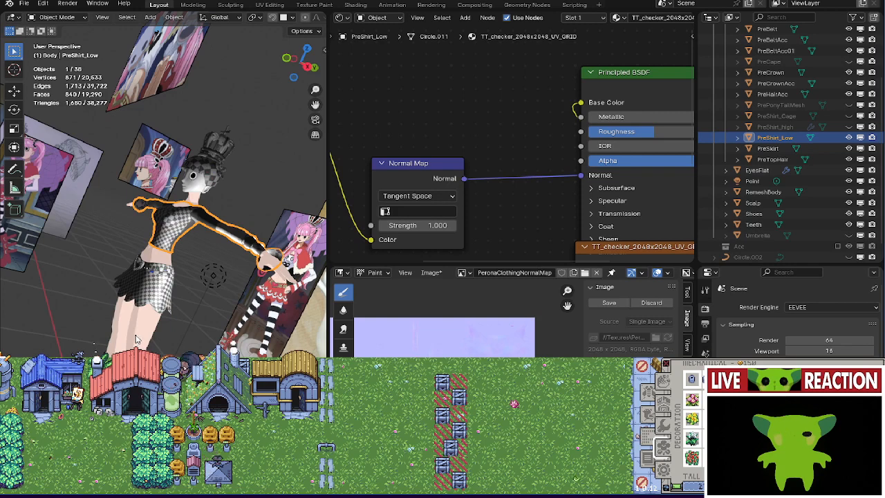
{"action": "scroll", "coordinate": [456, 332], "scroll_direction": "up", "scroll_amount": 1}
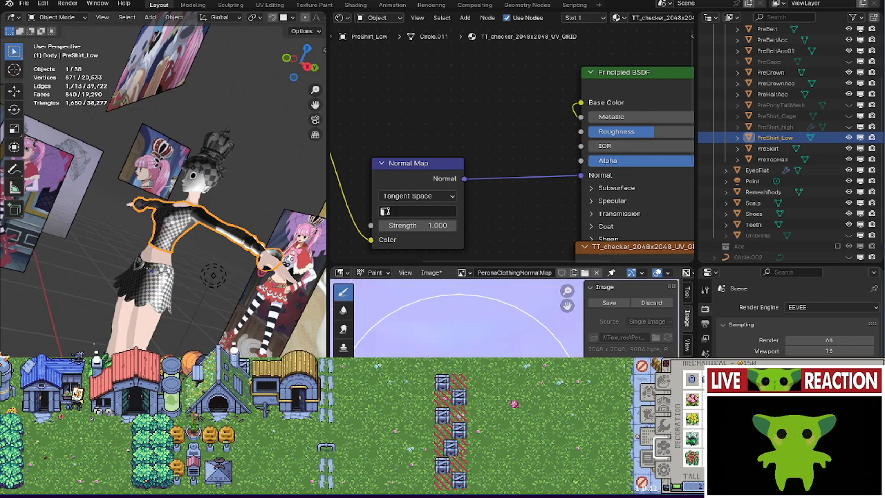
{"action": "scroll", "coordinate": [456, 324], "scroll_direction": "up", "scroll_amount": 3}
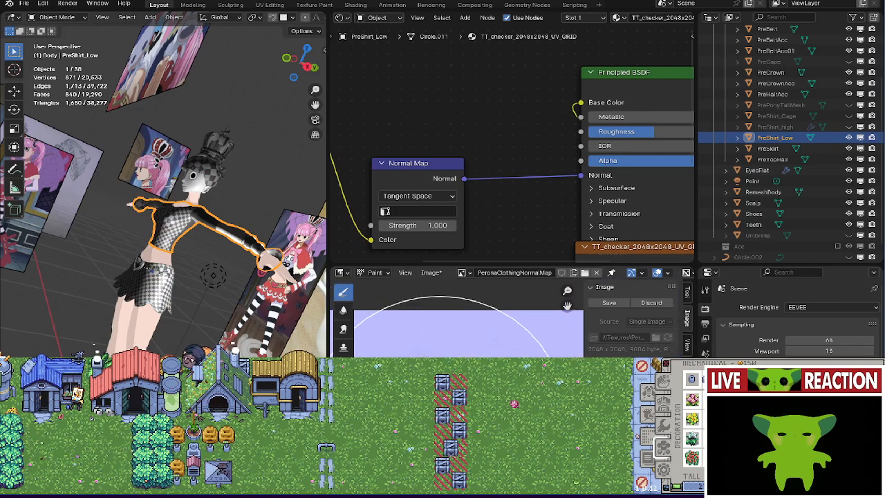
{"action": "middle_click_drag", "start_coordinate": [166, 207], "coordinate": [234, 207]}
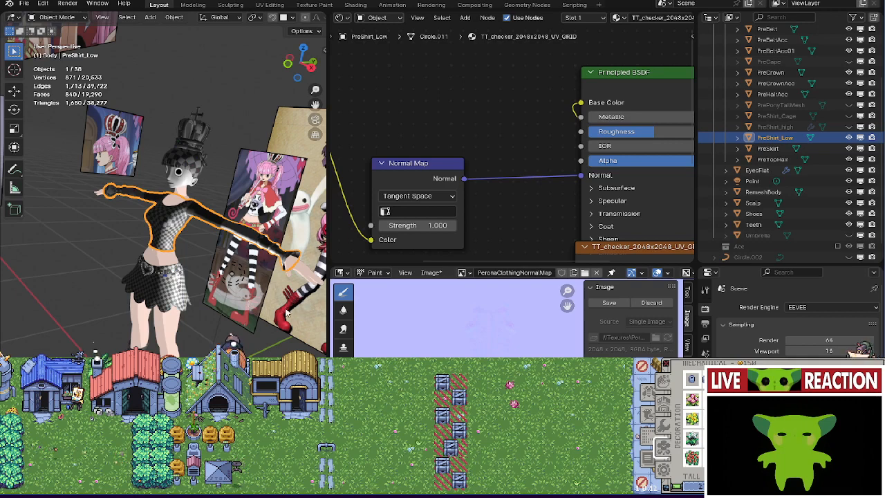
Save the PeronaClothingNormalMap image and widen the 3D viewport to view the whole character.
{"action": "left_click", "coordinate": [617, 303]}
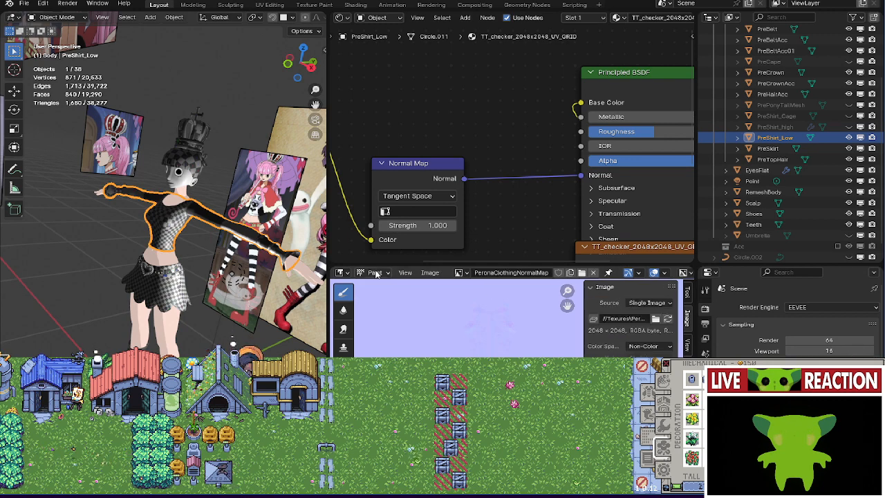
{"action": "left_click_drag", "start_coordinate": [328, 247], "coordinate": [521, 247]}
{"action": "scroll", "coordinate": [230, 289], "scroll_direction": "up", "scroll_amount": 6}
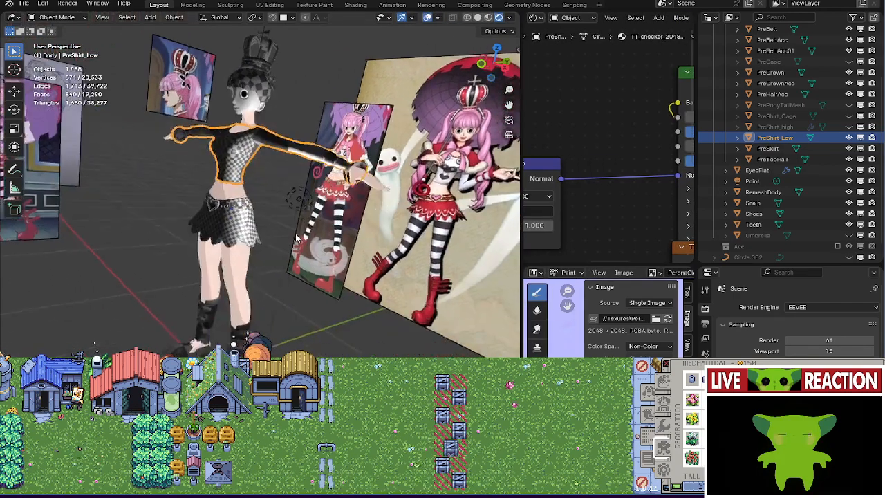
{"action": "middle_click_drag", "start_coordinate": [230, 289], "coordinate": [235, 339], "text": "shift"}
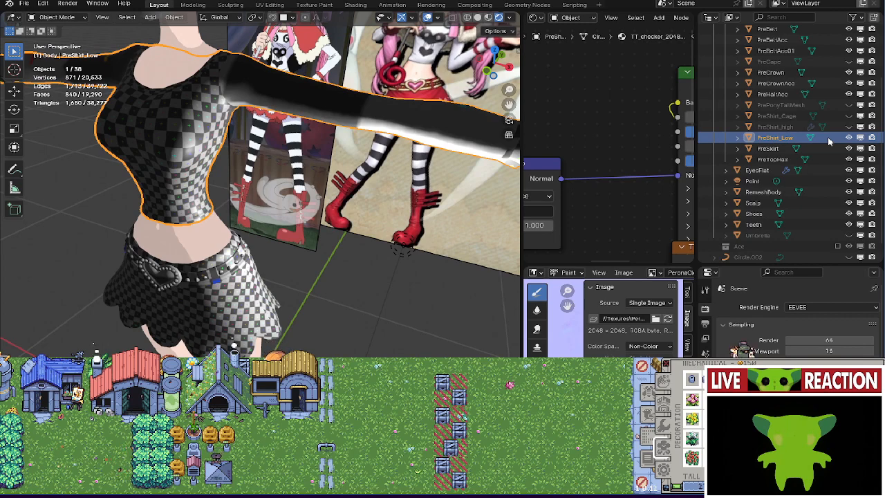
{"action": "middle_click_drag", "start_coordinate": [228, 290], "coordinate": [375, 280]}
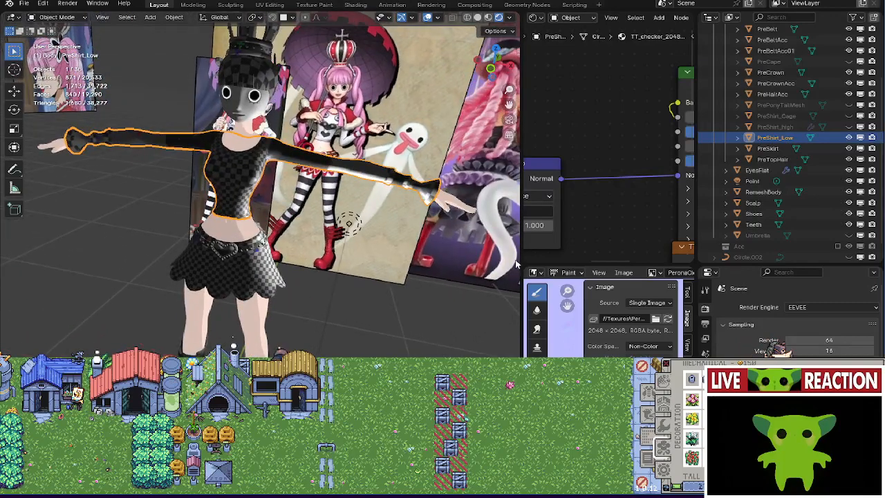
Show the text notes in place of the node editor and review the list of required normal maps.
{"action": "left_click", "coordinate": [536, 18]}
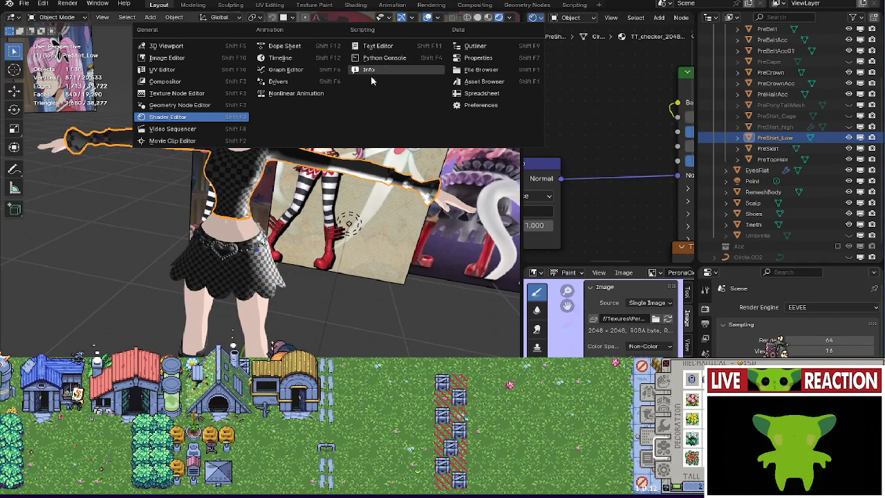
{"action": "left_click", "coordinate": [369, 47]}
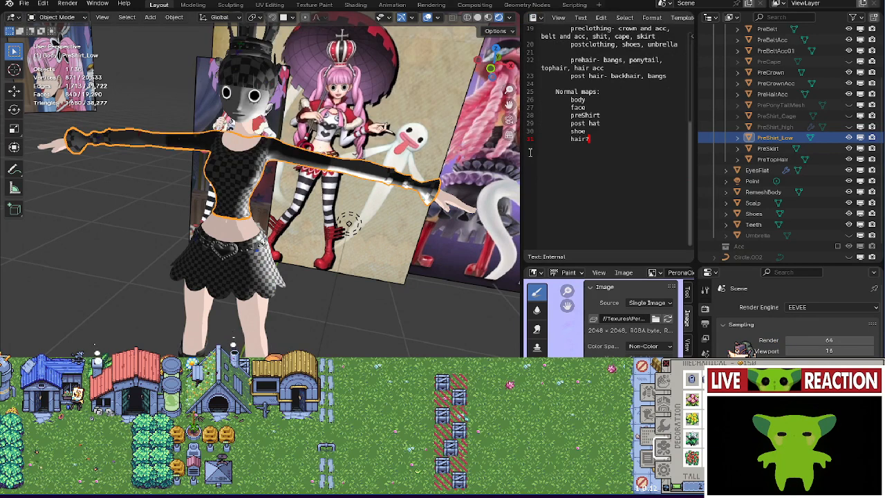
{"action": "left_click", "coordinate": [599, 123]}
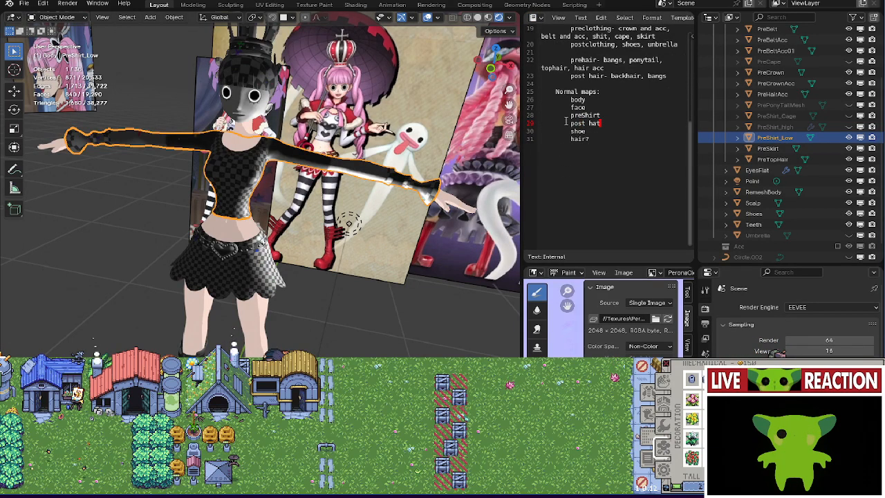
{"action": "left_click_drag", "start_coordinate": [571, 130], "coordinate": [599, 134]}
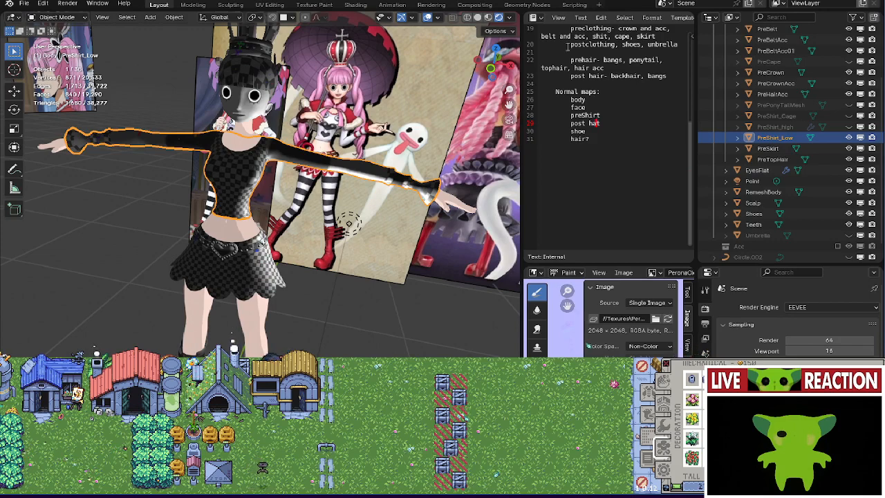
Widen the text and image editors, set the Image Editor to View mode and unlink PeronaClothingNormalMap from it.
{"action": "left_click_drag", "start_coordinate": [526, 179], "coordinate": [230, 202]}
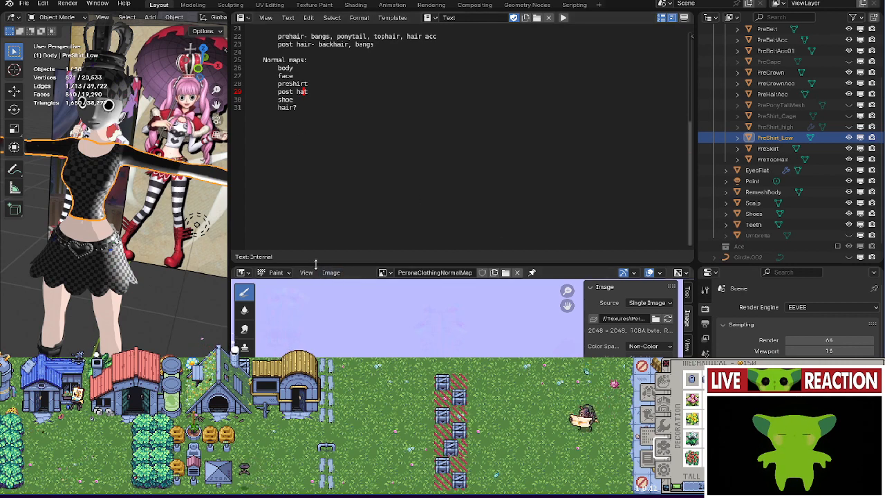
{"action": "left_click", "coordinate": [281, 274]}
{"action": "left_click", "coordinate": [285, 292]}
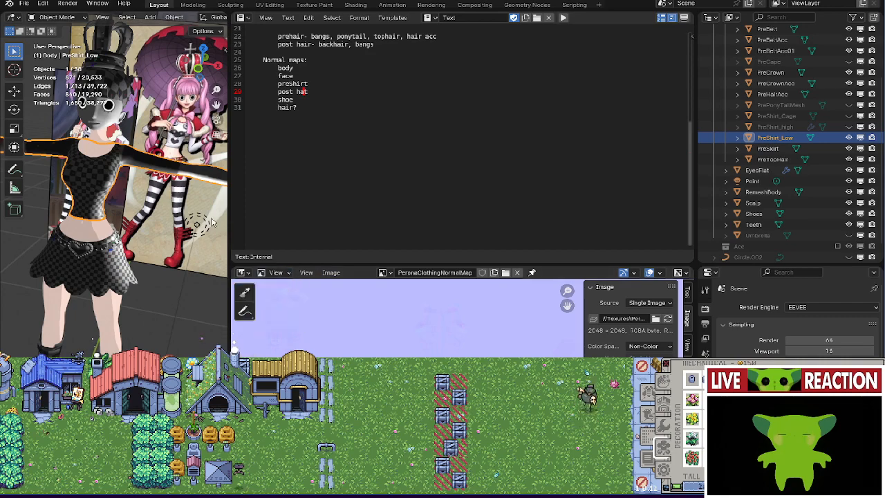
{"action": "left_click_drag", "start_coordinate": [230, 212], "coordinate": [280, 218]}
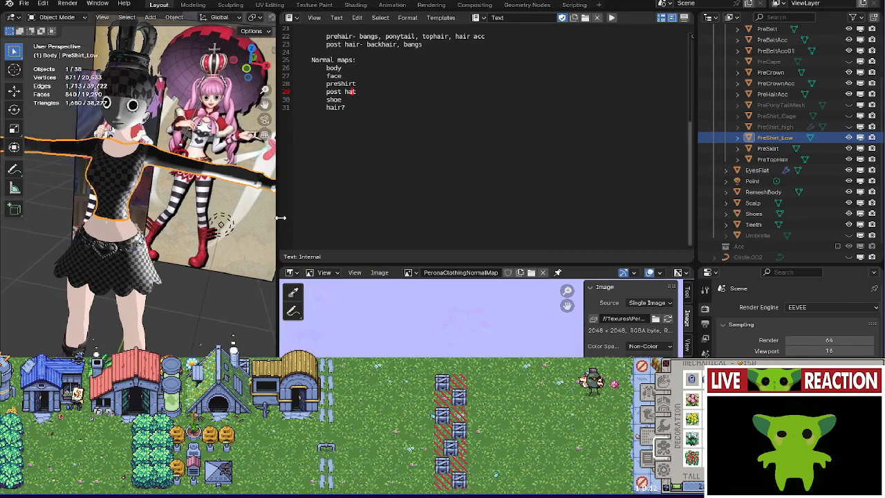
{"action": "left_click", "coordinate": [542, 272]}
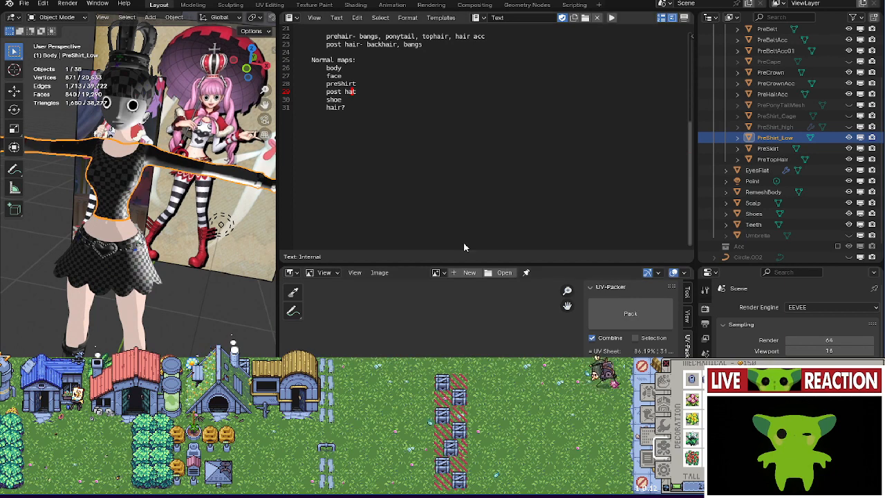
Bring back the Shader Editor in place of the text notes and show the shirt material's whole node tree.
{"action": "left_click", "coordinate": [293, 18]}
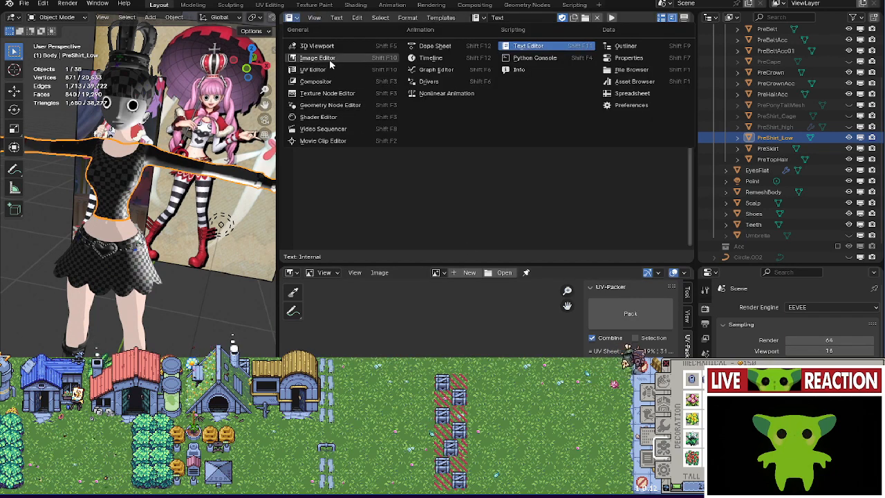
{"action": "left_click", "coordinate": [317, 117]}
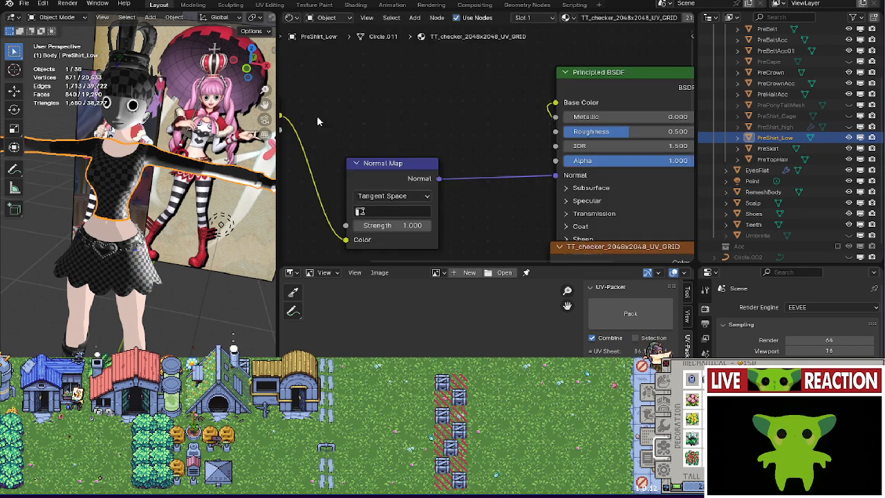
{"action": "scroll", "coordinate": [458, 115], "scroll_direction": "down", "scroll_amount": 5}
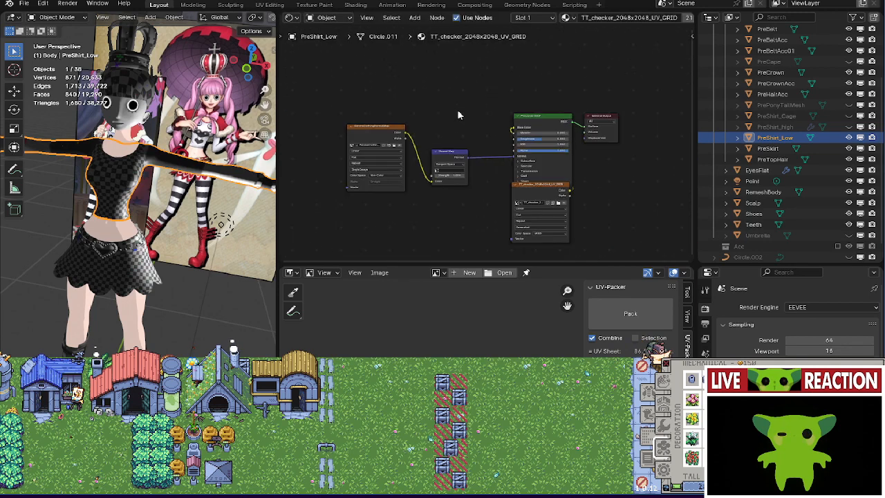
Select the RemeshBody object and exclude the Pre collection from the view layer to expose the bare body.
{"action": "left_click", "coordinate": [118, 232]}
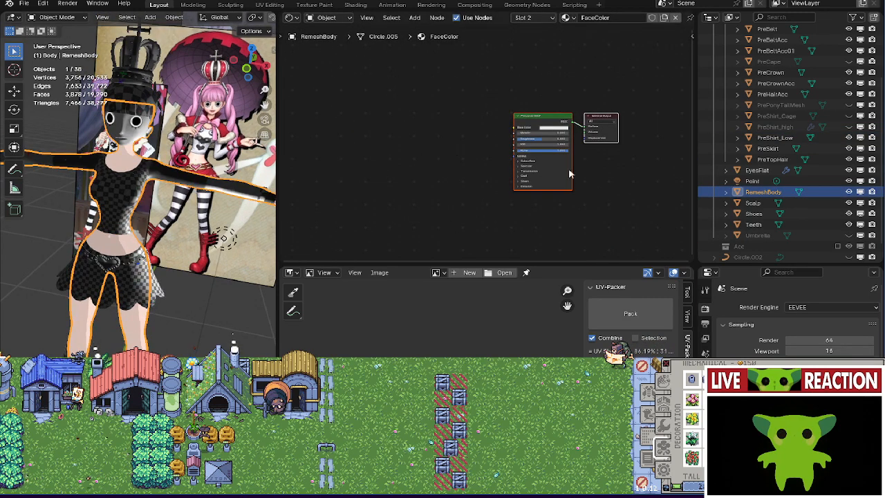
{"action": "scroll", "coordinate": [822, 150], "scroll_direction": "up", "scroll_amount": 3}
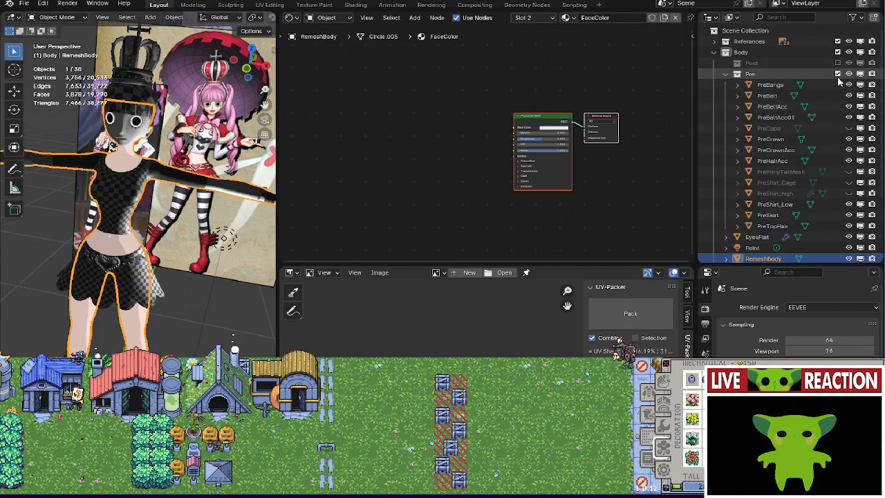
{"action": "left_click", "coordinate": [838, 73]}
{"action": "scroll", "coordinate": [103, 228], "scroll_direction": "up", "scroll_amount": 5}
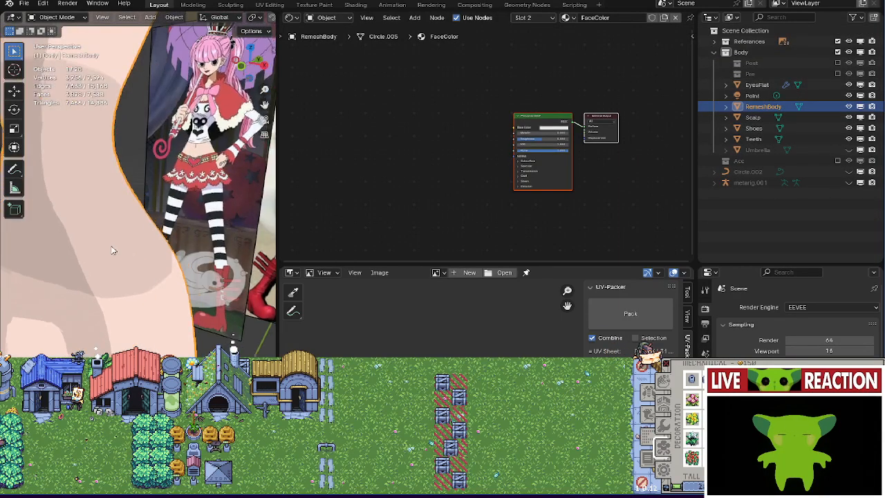
{"action": "middle_click_drag", "start_coordinate": [111, 250], "coordinate": [148, 288]}
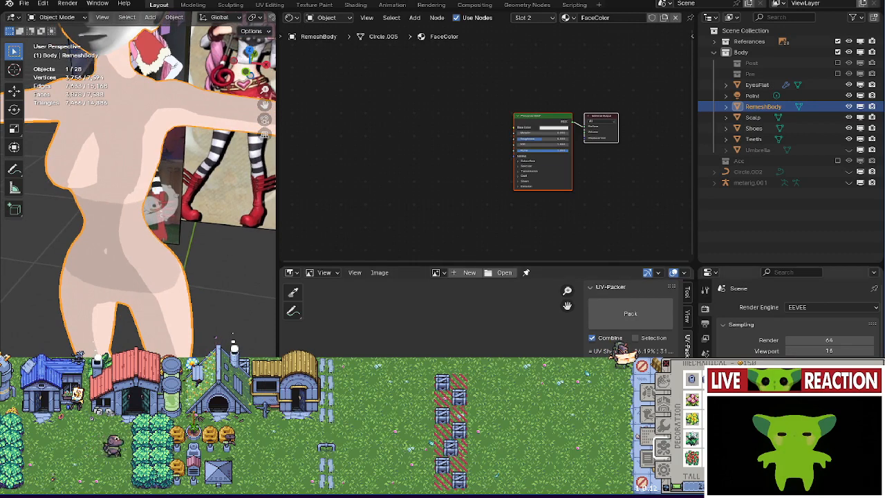
Make BodyColor the active material slot of RemeshBody and inspect its shading on the torso.
{"action": "left_click", "coordinate": [705, 443]}
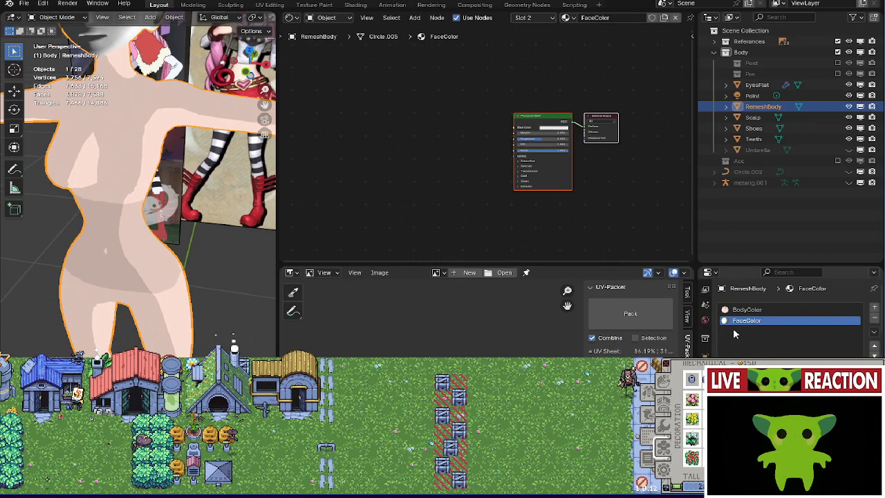
{"action": "left_click", "coordinate": [741, 310]}
{"action": "middle_click_drag", "start_coordinate": [116, 301], "coordinate": [160, 261]}
{"action": "scroll", "coordinate": [158, 262], "scroll_direction": "up", "scroll_amount": 3}
{"action": "middle_click_drag", "start_coordinate": [213, 249], "coordinate": [106, 290]}
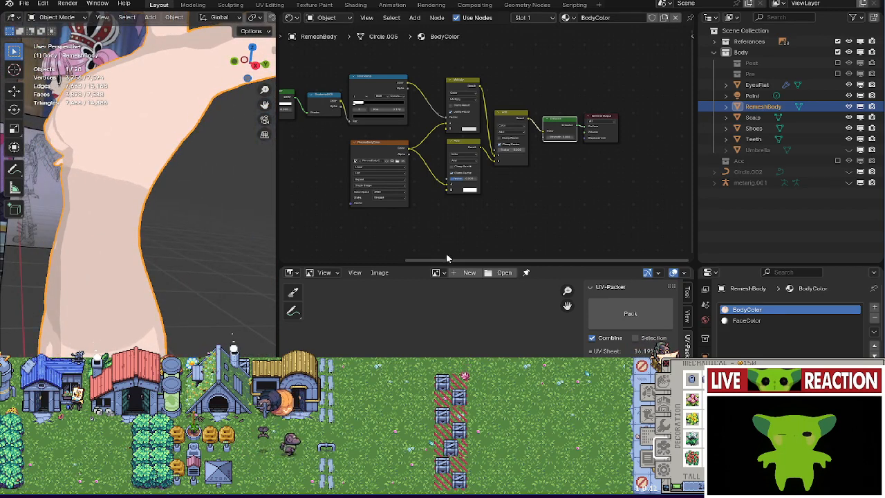
Load the PeronaBodyColor texture into the Image Editor.
{"action": "left_click", "coordinate": [438, 273]}
{"action": "scroll", "coordinate": [450, 339], "scroll_direction": "down", "scroll_amount": 10}
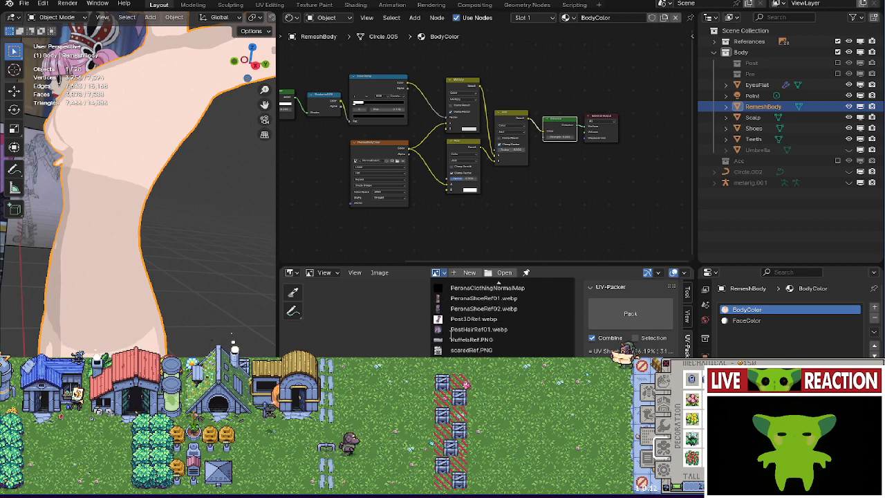
{"action": "scroll", "coordinate": [477, 318], "scroll_direction": "up", "scroll_amount": 2}
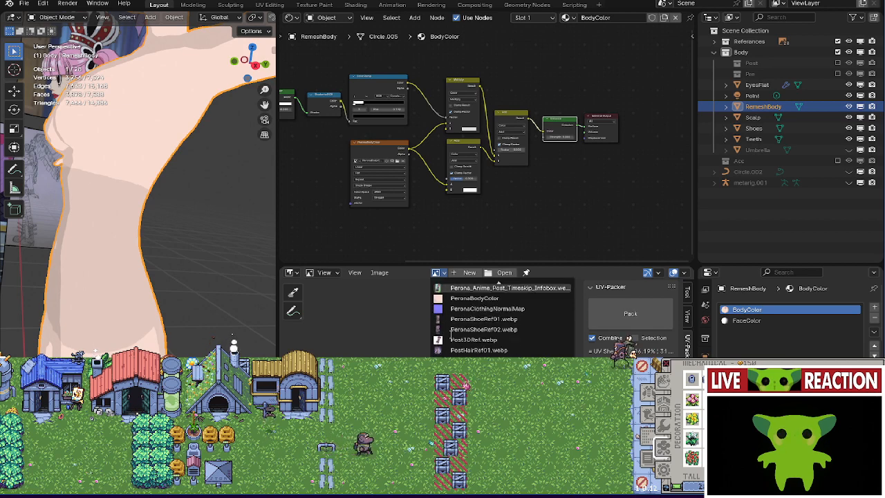
{"action": "left_click", "coordinate": [474, 298]}
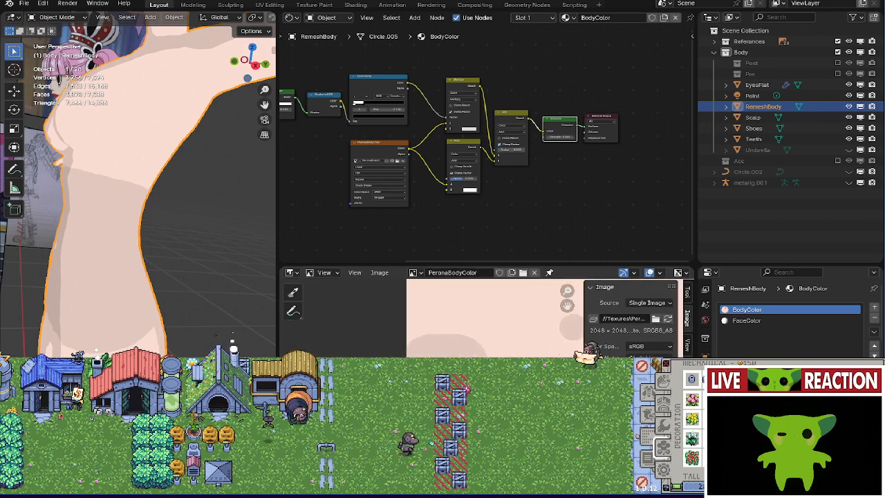
{"action": "scroll", "coordinate": [443, 318], "scroll_direction": "up", "scroll_amount": 3}
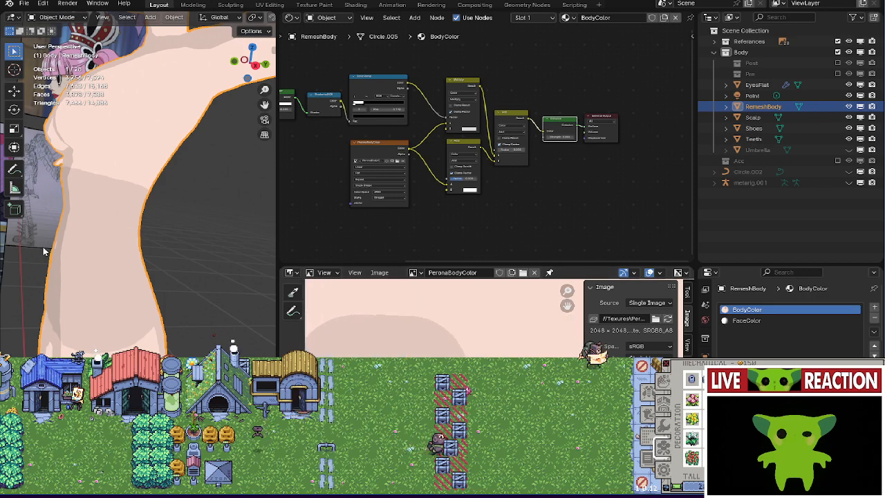
Switch the Image Editor to Paint mode and cover darker patches of the PeronaBodyColor texture with the skin tone.
{"action": "middle_click_drag", "start_coordinate": [43, 251], "coordinate": [116, 318]}
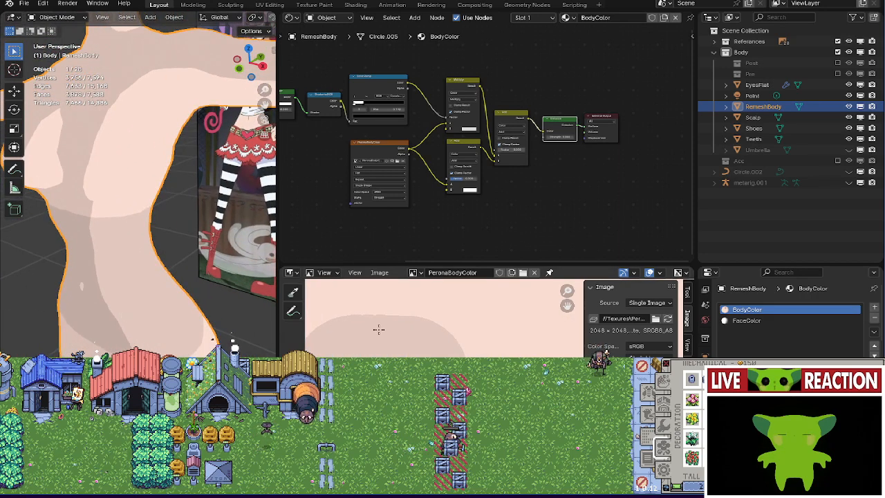
{"action": "scroll", "coordinate": [428, 328], "scroll_direction": "up", "scroll_amount": 2}
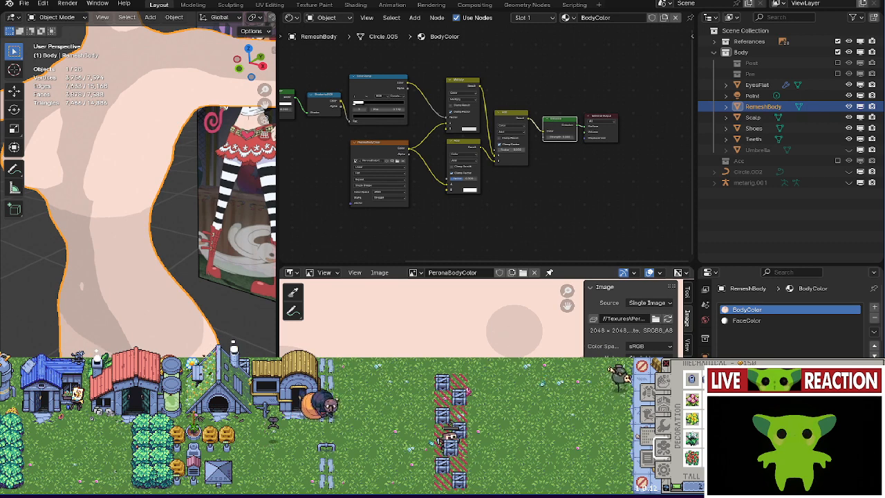
{"action": "left_click", "coordinate": [338, 272]}
{"action": "left_click", "coordinate": [327, 311]}
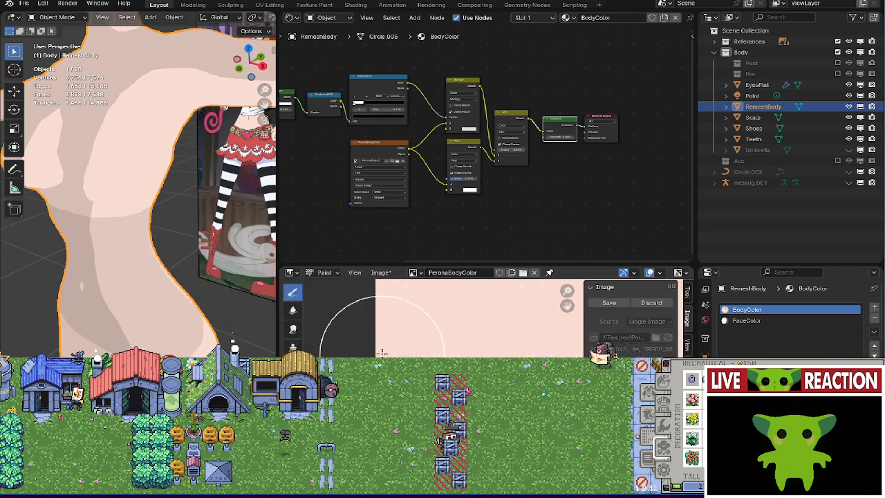
Finish covering the darker hip shading in the body texture and save the PeronaBodyColor image.
{"action": "middle_click_drag", "start_coordinate": [466, 337], "coordinate": [192, 337]}
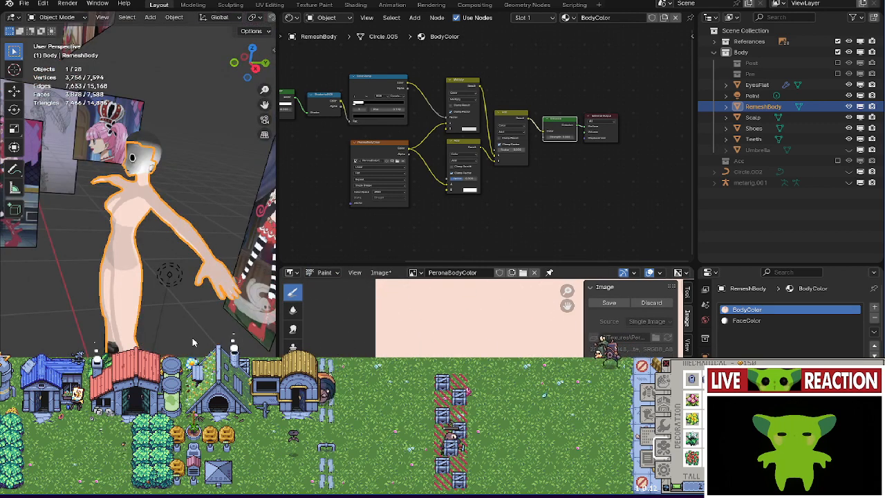
{"action": "scroll", "coordinate": [436, 325], "scroll_direction": "down", "scroll_amount": 2}
{"action": "mouse_move", "coordinate": [451, 335]}
{"action": "middle_mouse_down"}
{"action": "mouse_move", "coordinate": [380, 366]}
{"action": "mouse_move", "coordinate": [352, 367]}
{"action": "mouse_move", "coordinate": [400, 317]}
{"action": "middle_mouse_up"}
{"action": "scroll", "coordinate": [457, 352], "scroll_direction": "down", "scroll_amount": 5}
{"action": "scroll", "coordinate": [488, 324], "scroll_direction": "up", "scroll_amount": 4}
{"action": "middle_click_drag", "start_coordinate": [451, 350], "coordinate": [477, 351]}
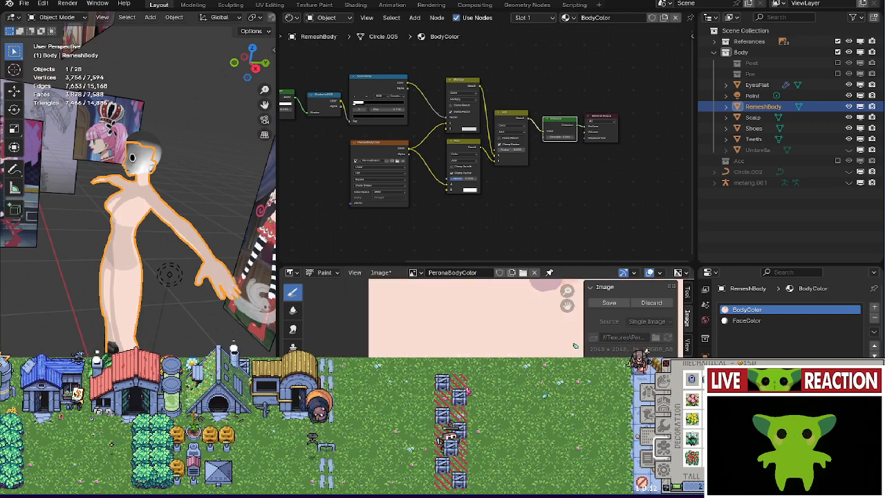
{"action": "middle_click_drag", "start_coordinate": [574, 345], "coordinate": [618, 345]}
{"action": "key", "text": "alt+s"}
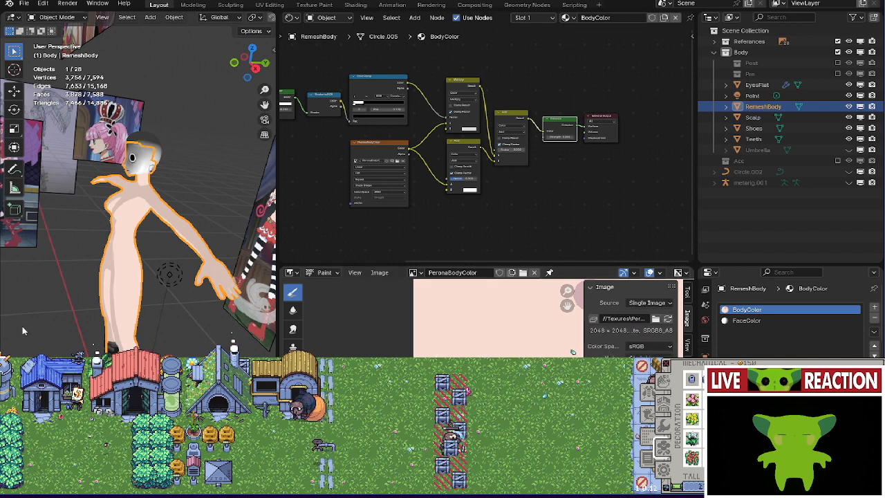
Examine the body's shading up close and from the front and right side views.
{"action": "scroll", "coordinate": [23, 331], "scroll_direction": "up", "scroll_amount": 8}
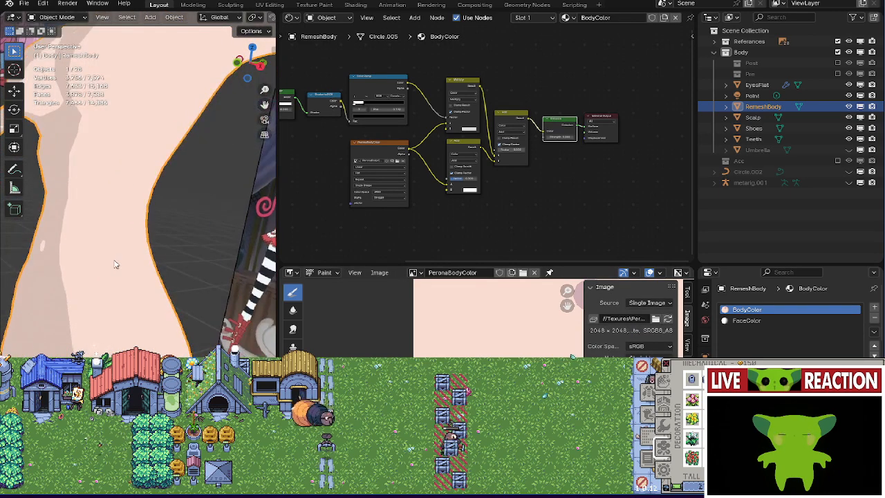
{"action": "middle_click_drag", "start_coordinate": [158, 307], "coordinate": [138, 310]}
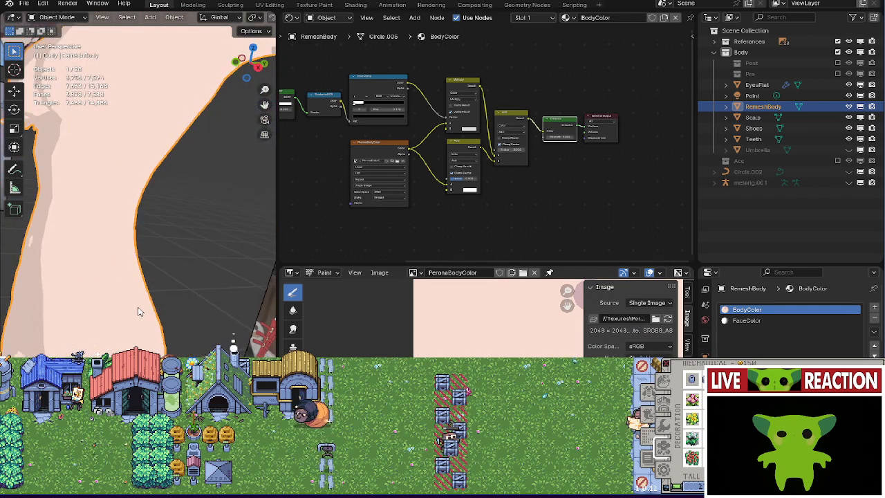
{"action": "scroll", "coordinate": [138, 311], "scroll_direction": "down", "scroll_amount": 8}
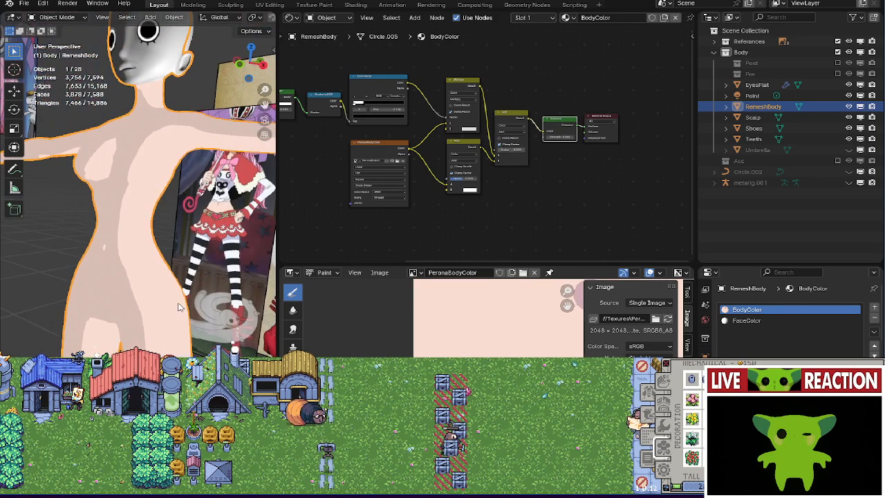
{"action": "middle_click_drag", "start_coordinate": [62, 201], "coordinate": [99, 192]}
{"action": "scroll", "coordinate": [98, 191], "scroll_direction": "up", "scroll_amount": 4}
{"action": "key", "text": "KP_1"}
{"action": "scroll", "coordinate": [99, 191], "scroll_direction": "down", "scroll_amount": 5}
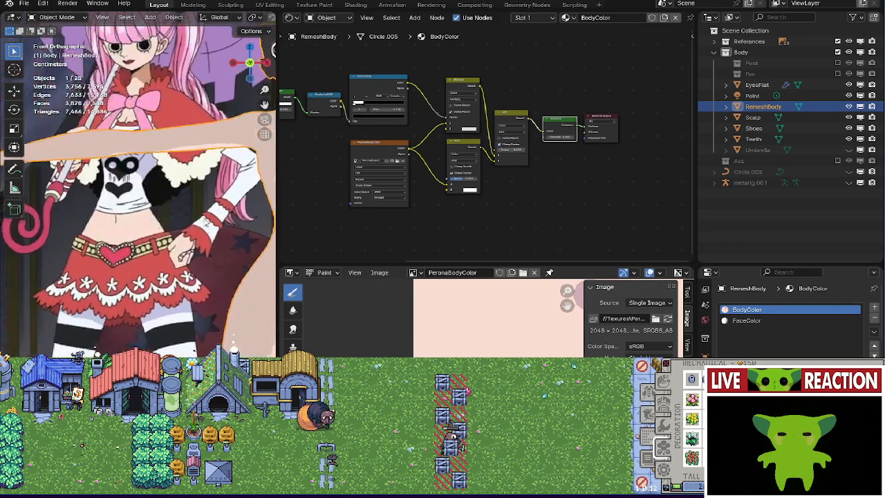
{"action": "scroll", "coordinate": [201, 235], "scroll_direction": "up", "scroll_amount": 6}
{"action": "middle_click_drag", "start_coordinate": [241, 248], "coordinate": [164, 313]}
{"action": "key", "text": "KP_1"}
{"action": "scroll", "coordinate": [132, 304], "scroll_direction": "down", "scroll_amount": 8}
{"action": "scroll", "coordinate": [95, 287], "scroll_direction": "up", "scroll_amount": 5}
{"action": "key", "text": "KP_3"}
{"action": "scroll", "coordinate": [159, 297], "scroll_direction": "down", "scroll_amount": 3}
{"action": "middle_click_drag", "start_coordinate": [151, 253], "coordinate": [213, 287], "text": "shift"}
Try adjusting the Diffuse BSDF color in the BodyColor material and check the effect on the body.
{"action": "scroll", "coordinate": [479, 201], "scroll_direction": "up", "scroll_amount": 5}
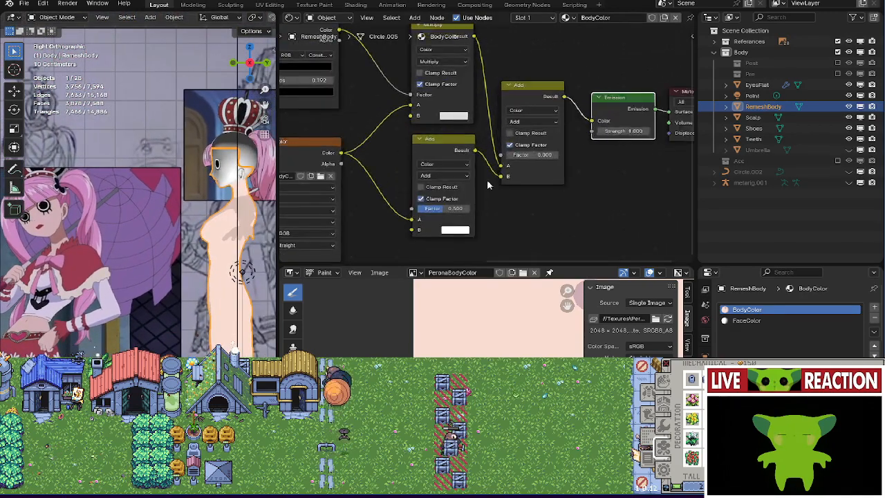
{"action": "scroll", "coordinate": [454, 199], "scroll_direction": "up", "scroll_amount": 2}
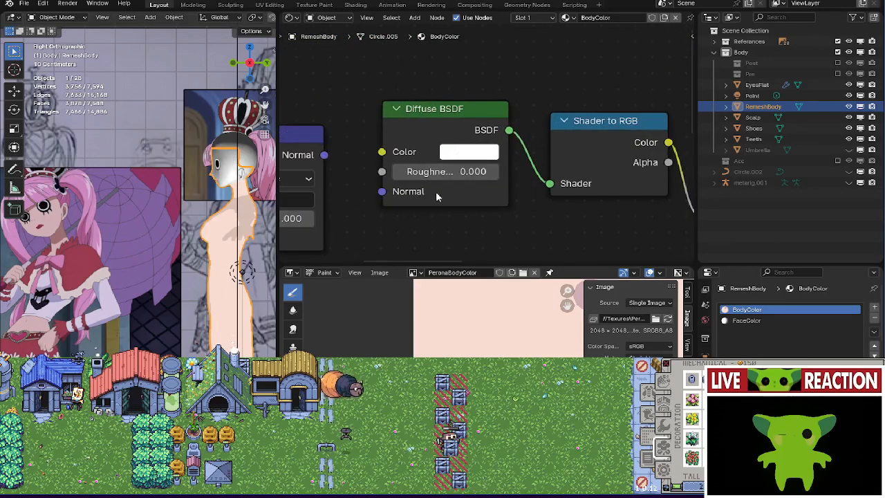
{"action": "left_click", "coordinate": [461, 155]}
{"action": "left_click_drag", "start_coordinate": [603, 191], "coordinate": [608, 173]}
{"action": "mouse_move", "coordinate": [137, 314]}
{"action": "middle_mouse_down"}
{"action": "mouse_move", "coordinate": [87, 306]}
{"action": "mouse_move", "coordinate": [132, 322]}
{"action": "middle_mouse_up"}
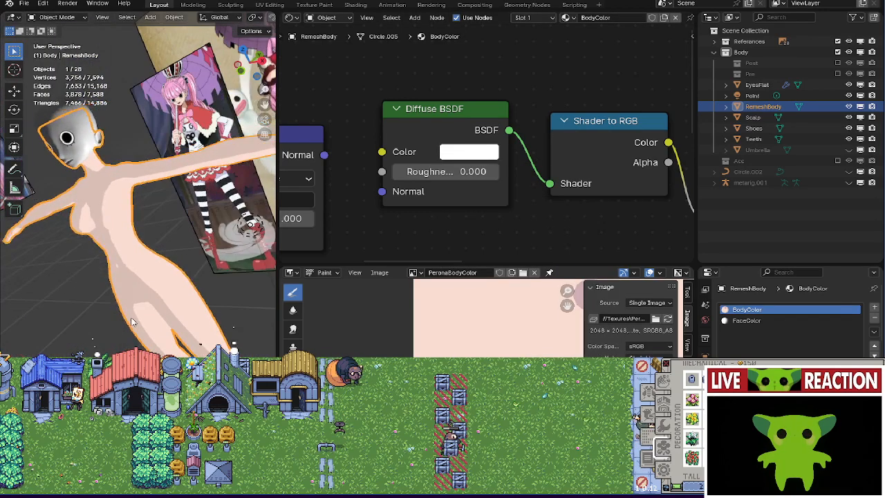
Examine the Color Ramp, Multiply and Add nodes of the BodyColor material.
{"action": "scroll", "coordinate": [472, 279], "scroll_direction": "down", "scroll_amount": 1}
{"action": "scroll", "coordinate": [486, 143], "scroll_direction": "down", "scroll_amount": 8}
{"action": "middle_click_drag", "start_coordinate": [588, 105], "coordinate": [325, 100]}
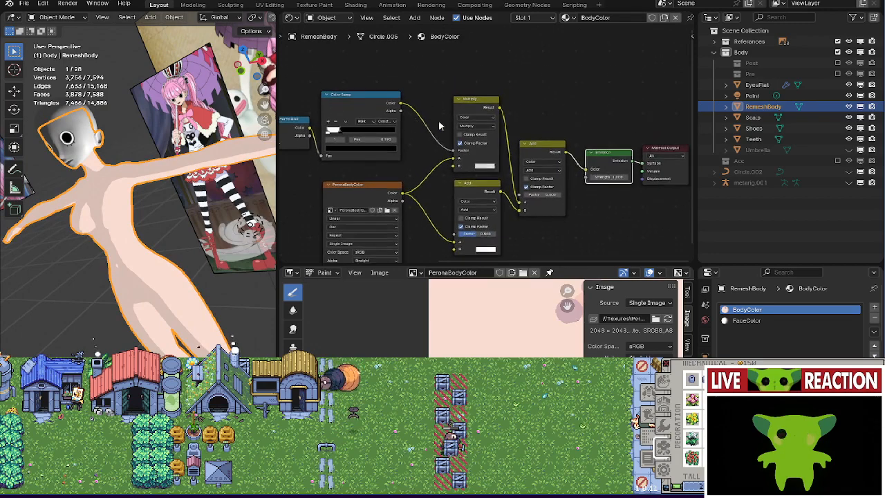
Try adjusting the brightness of the Multiply node's B color in the BodyColor material.
{"action": "scroll", "coordinate": [480, 161], "scroll_direction": "up", "scroll_amount": 7}
{"action": "left_click", "coordinate": [487, 193]}
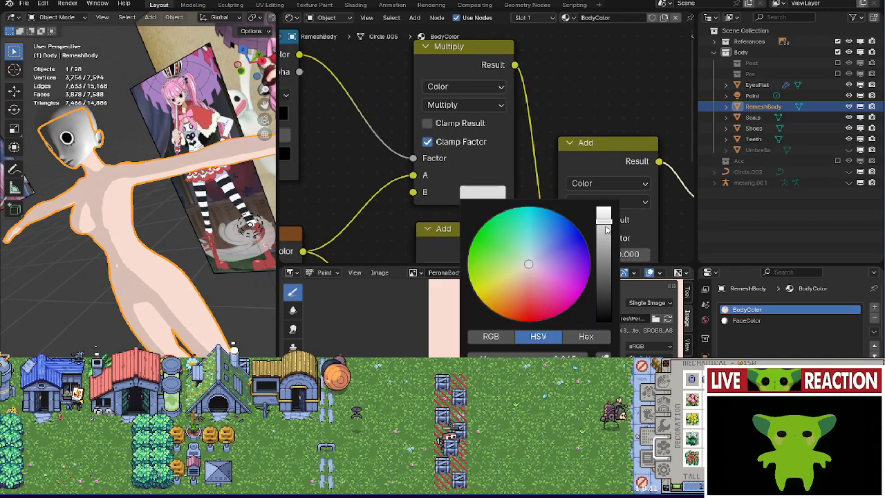
{"action": "left_click_drag", "start_coordinate": [604, 228], "coordinate": [604, 210]}
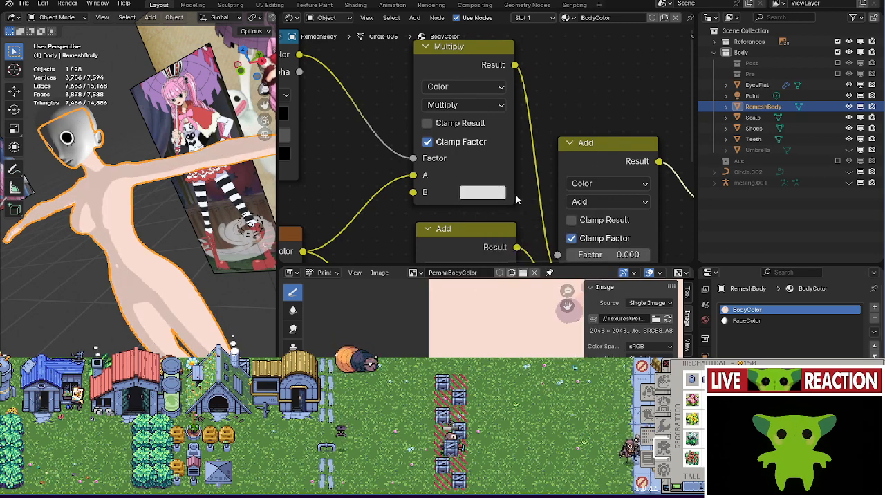
Try the brightness of the lower Add node's B color and a Factor of 1.000, and reset the Factor to 0.5.
{"action": "middle_click_drag", "start_coordinate": [517, 199], "coordinate": [492, 45]}
{"action": "left_click", "coordinate": [461, 205]}
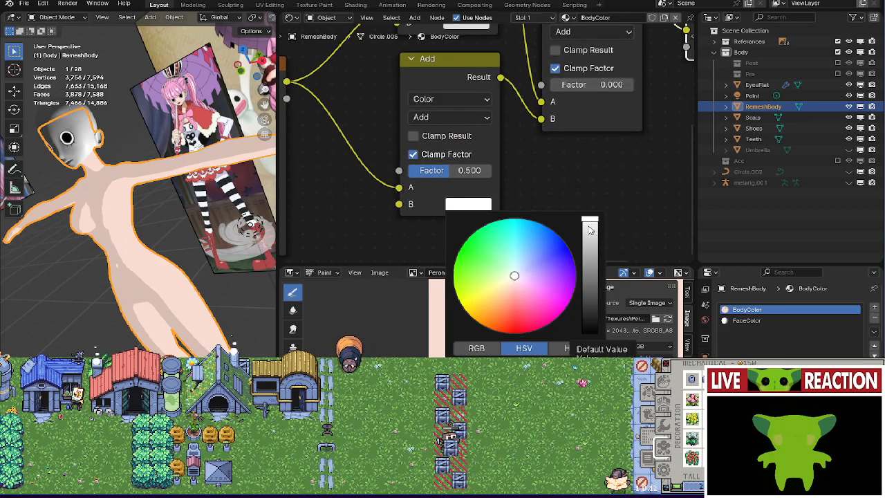
{"action": "mouse_move", "coordinate": [590, 230]}
{"action": "left_mouse_down"}
{"action": "mouse_move", "coordinate": [589, 332]}
{"action": "mouse_move", "coordinate": [589, 220]}
{"action": "left_mouse_up"}
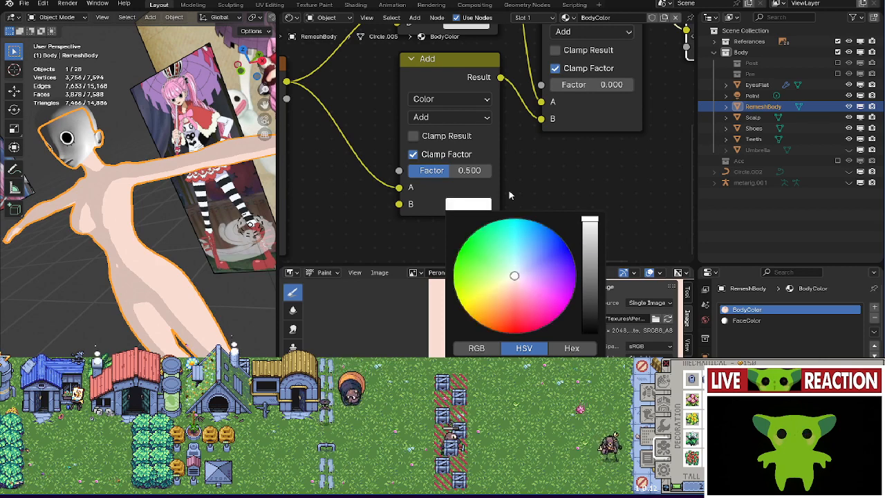
{"action": "left_click_drag", "start_coordinate": [477, 171], "coordinate": [492, 173]}
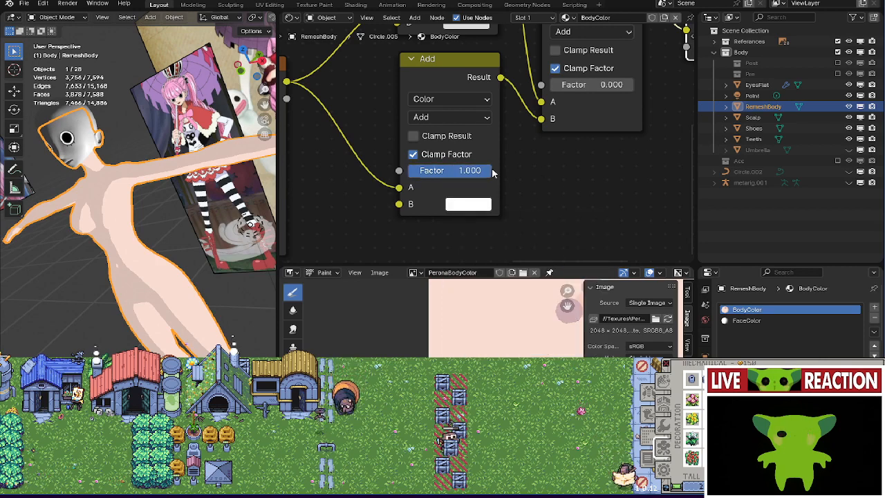
{"action": "middle_click_drag", "start_coordinate": [492, 173], "coordinate": [523, 177]}
{"action": "left_click", "coordinate": [490, 174]}
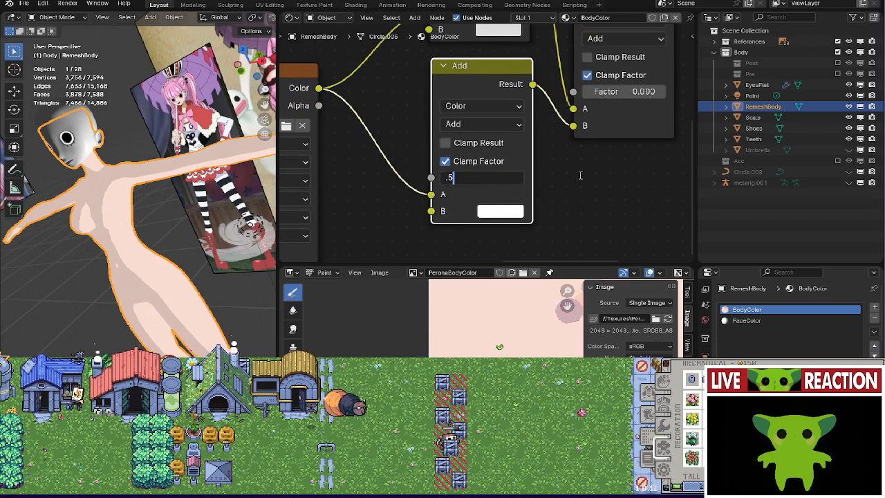
{"action": "type", "text": ".5"}
{"action": "key", "text": "Return"}
Try raising the Factor of the Add node feeding the Emission shader to 0.559, and return it to 0.
{"action": "scroll", "coordinate": [589, 156], "scroll_direction": "down", "scroll_amount": 3}
{"action": "middle_click_drag", "start_coordinate": [597, 125], "coordinate": [568, 84]}
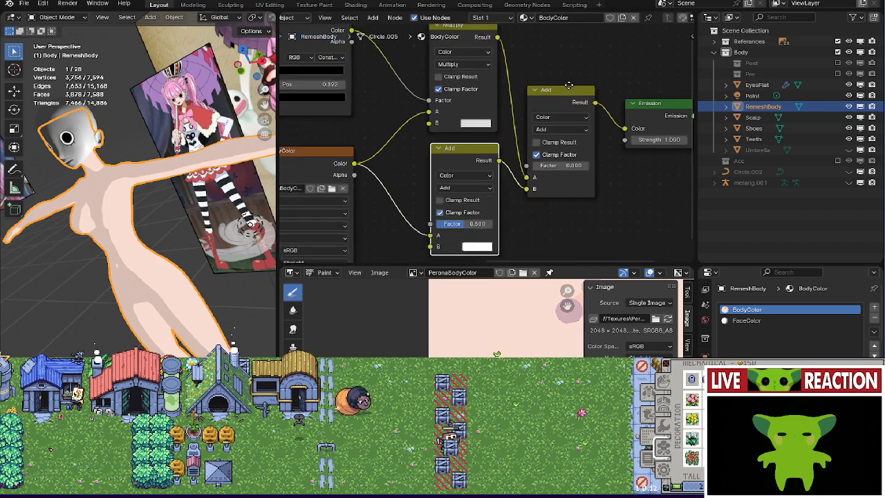
{"action": "scroll", "coordinate": [562, 92], "scroll_direction": "up", "scroll_amount": 4}
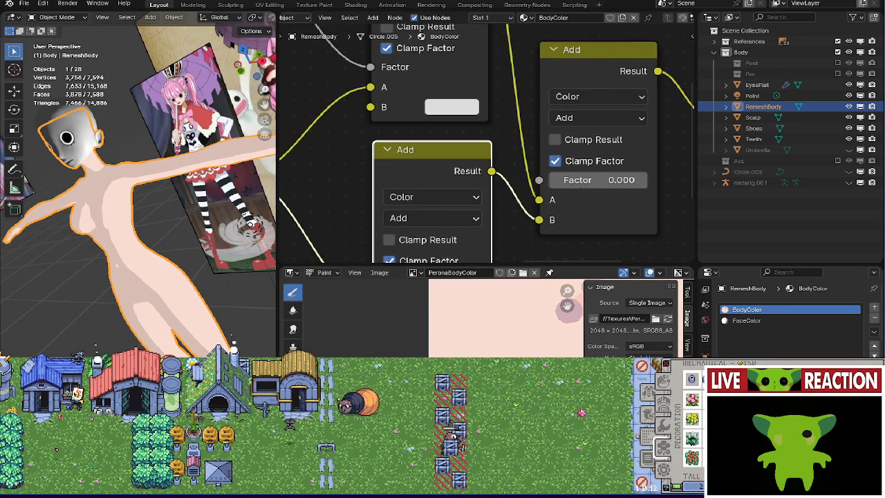
{"action": "left_click_drag", "start_coordinate": [598, 180], "coordinate": [631, 180]}
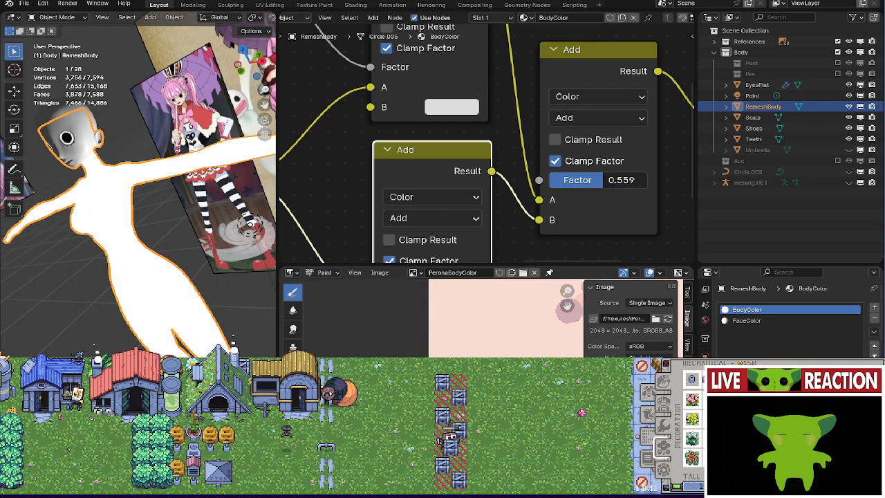
{"action": "left_click_drag", "start_coordinate": [605, 179], "coordinate": [552, 180]}
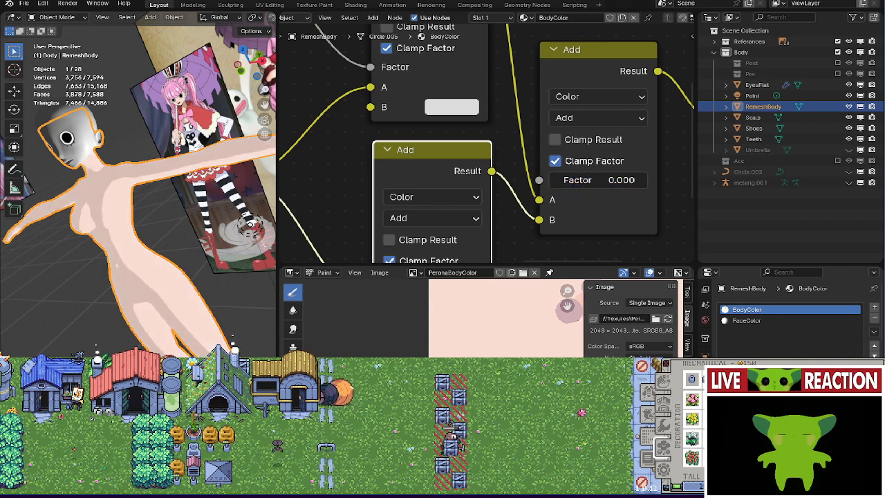
Examine how the Multiply node and both Add nodes connect through to the Emission shader.
{"action": "scroll", "coordinate": [499, 131], "scroll_direction": "down", "scroll_amount": 3}
{"action": "middle_click_drag", "start_coordinate": [499, 131], "coordinate": [529, 112]}
{"action": "scroll", "coordinate": [516, 97], "scroll_direction": "up", "scroll_amount": 2}
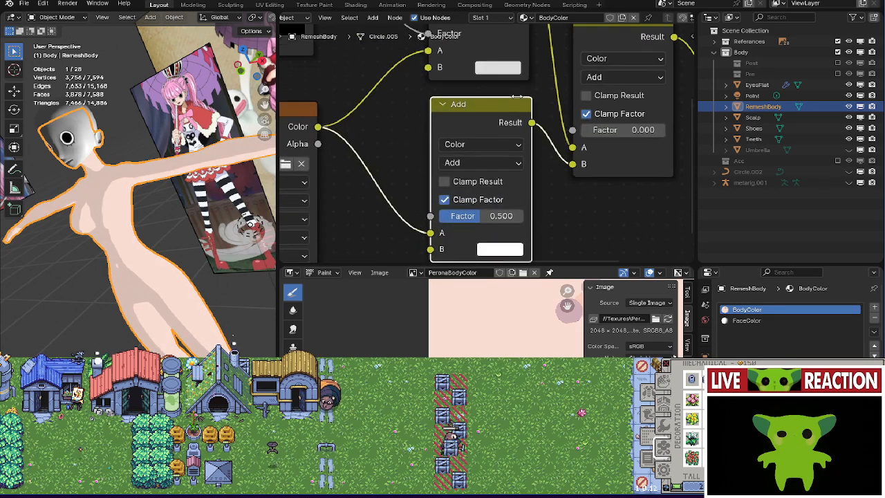
{"action": "scroll", "coordinate": [561, 171], "scroll_direction": "down", "scroll_amount": 1}
{"action": "scroll", "coordinate": [539, 147], "scroll_direction": "up", "scroll_amount": 2}
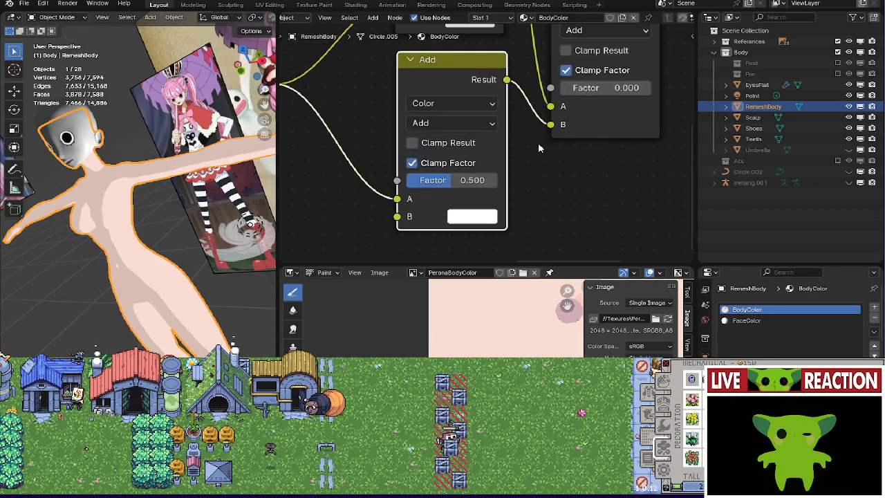
{"action": "scroll", "coordinate": [538, 142], "scroll_direction": "down", "scroll_amount": 1}
{"action": "middle_click_drag", "start_coordinate": [537, 142], "coordinate": [371, 245]}
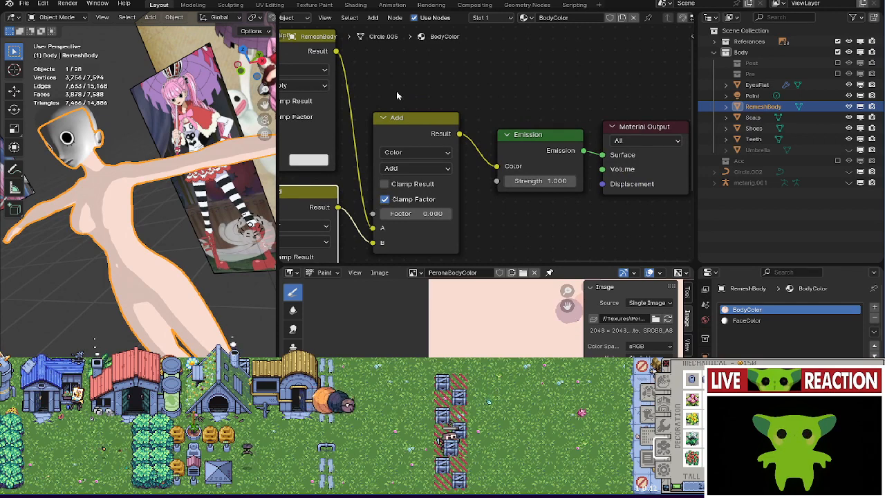
{"action": "middle_click_drag", "start_coordinate": [397, 95], "coordinate": [562, 103]}
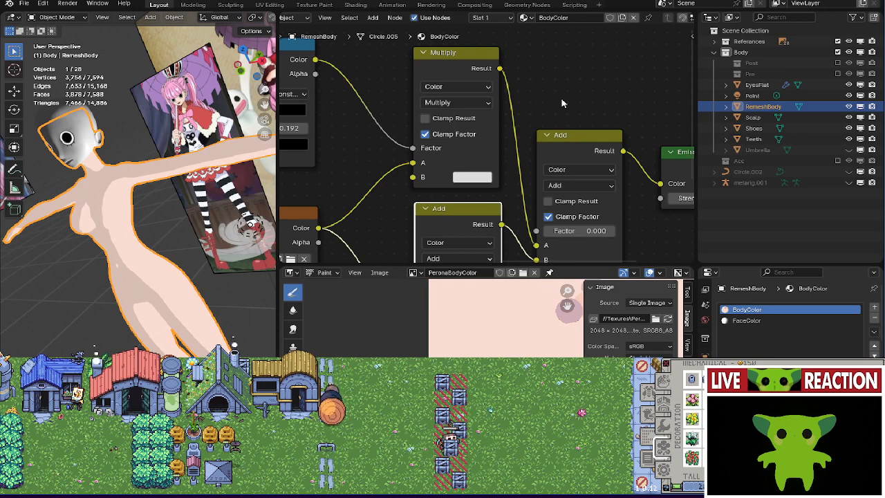
{"action": "middle_click_drag", "start_coordinate": [562, 103], "coordinate": [581, 10]}
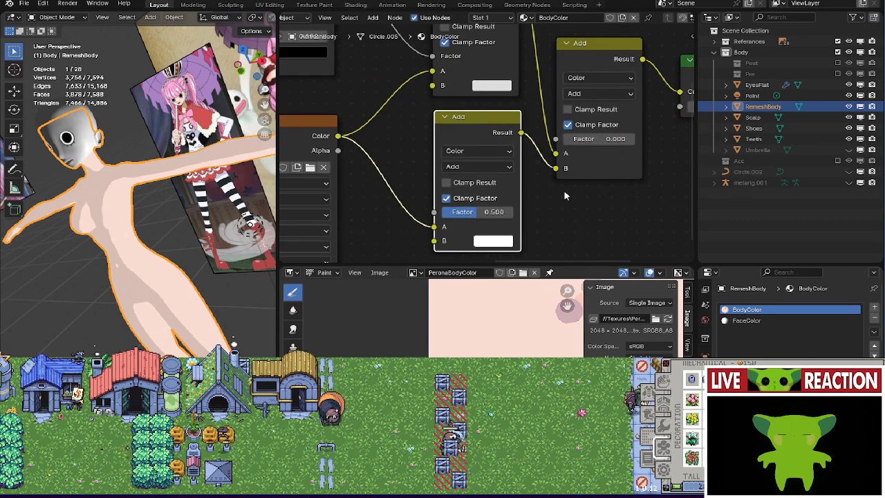
Set the Factor of the Add node feeding the Emission shader to 0.1.
{"action": "middle_click_drag", "start_coordinate": [564, 196], "coordinate": [573, 244]}
{"action": "left_click", "coordinate": [604, 192]}
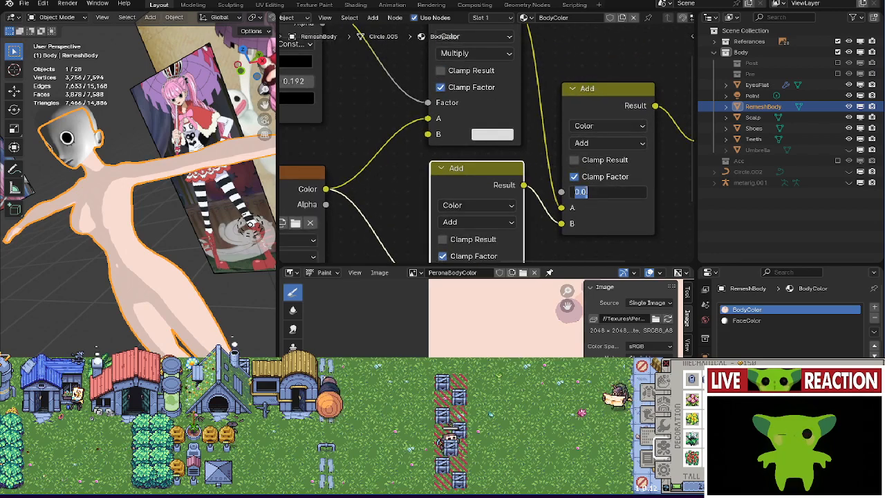
{"action": "type", "text": ".1"}
{"action": "key", "text": "Return"}
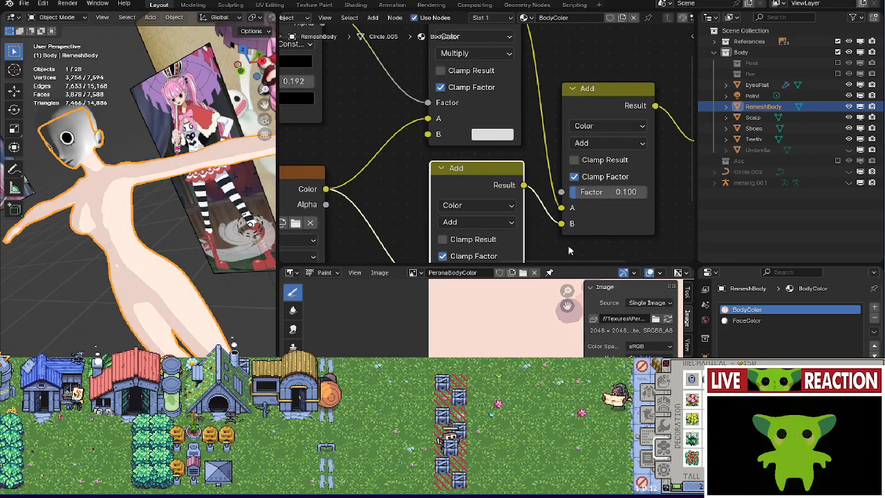
Set the lower Add node's B color to black, with a Value of 0, and inspect the body shading up close.
{"action": "middle_click_drag", "start_coordinate": [577, 247], "coordinate": [605, 177]}
{"action": "left_click", "coordinate": [526, 234]}
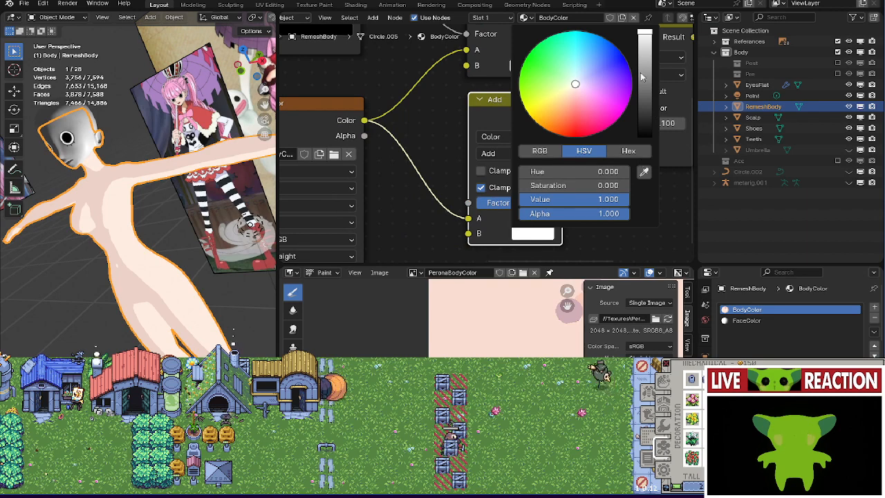
{"action": "left_click_drag", "start_coordinate": [641, 77], "coordinate": [644, 136]}
{"action": "scroll", "coordinate": [137, 177], "scroll_direction": "up", "scroll_amount": 6}
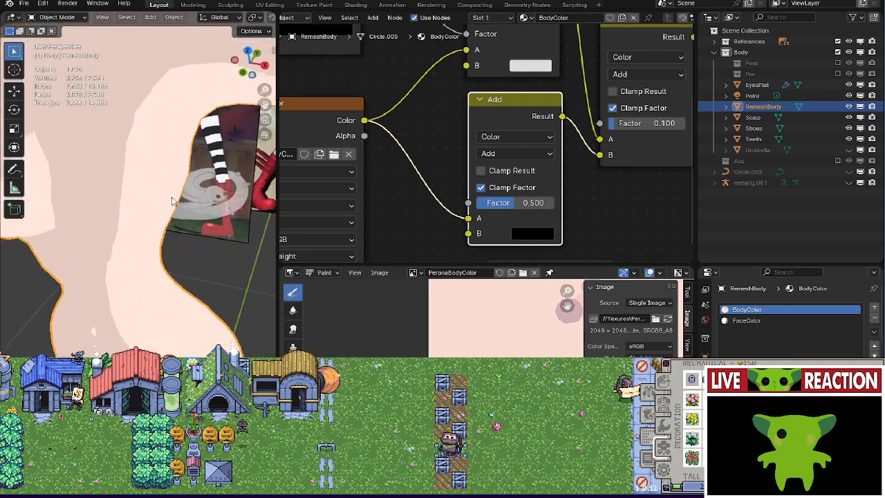
{"action": "left_click", "coordinate": [531, 234]}
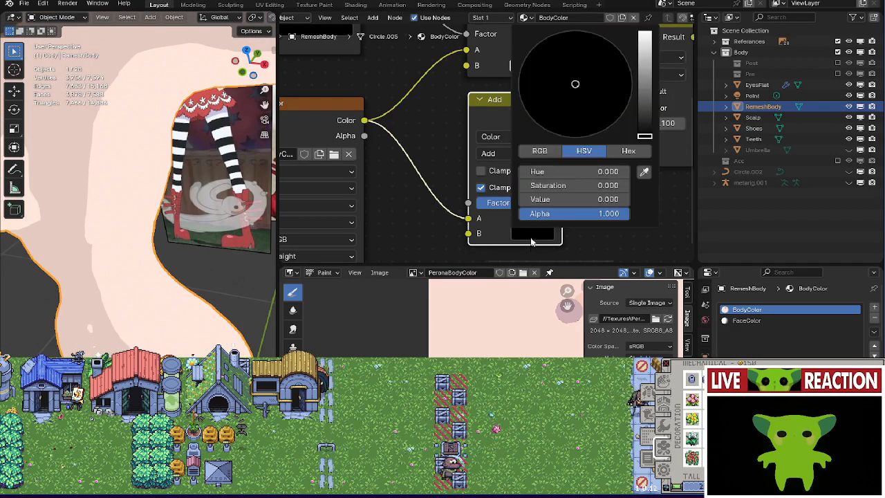
{"action": "left_click_drag", "start_coordinate": [546, 199], "coordinate": [520, 199]}
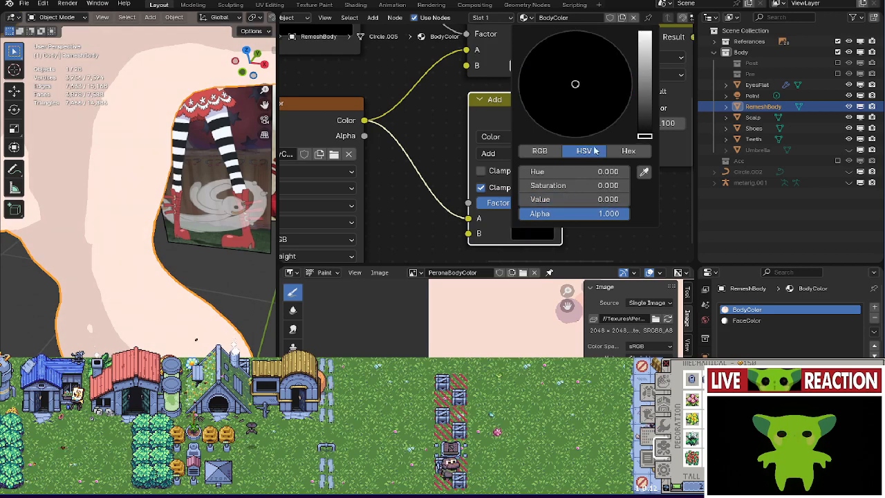
Try Factor values of 0.2, about 0.776 and 0.1 on the Add node feeding the Emission shader.
{"action": "middle_click_drag", "start_coordinate": [603, 217], "coordinate": [543, 246]}
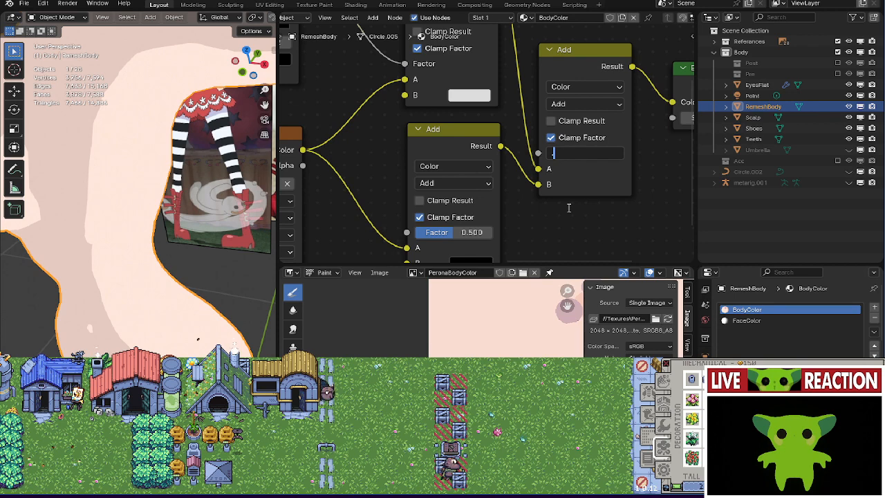
{"action": "type", "text": "0.2"}
{"action": "key", "text": "Return"}
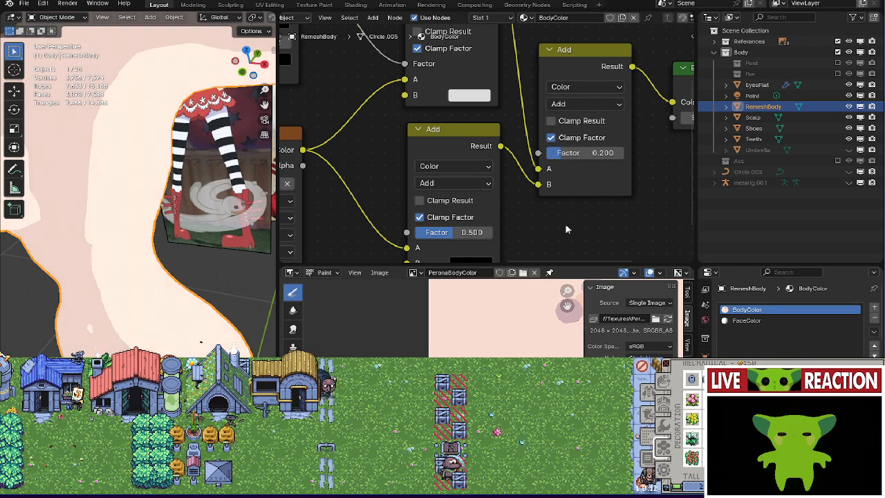
{"action": "left_click_drag", "start_coordinate": [573, 150], "coordinate": [602, 152]}
{"action": "left_click", "coordinate": [587, 156]}
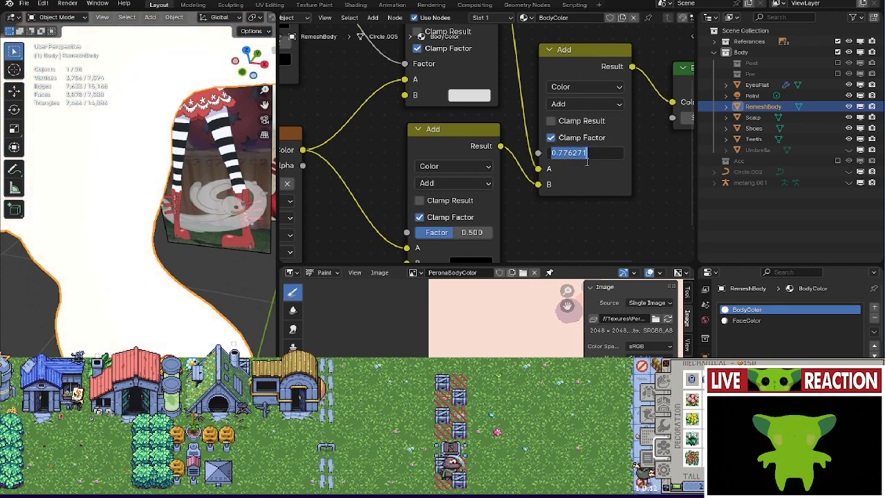
{"action": "type", "text": "0.1"}
{"action": "key", "text": "Return"}
Set the Factor of the Add node feeding the Emission shader to 0.05 and check the body shading.
{"action": "left_click", "coordinate": [575, 148]}
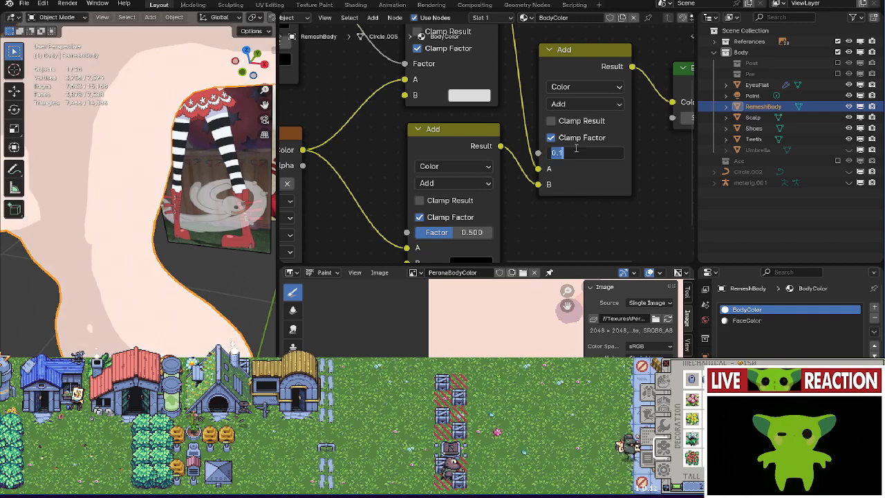
{"action": "key", "text": "BackSpace"}
{"action": "type", "text": ".05"}
{"action": "key", "text": "Return"}
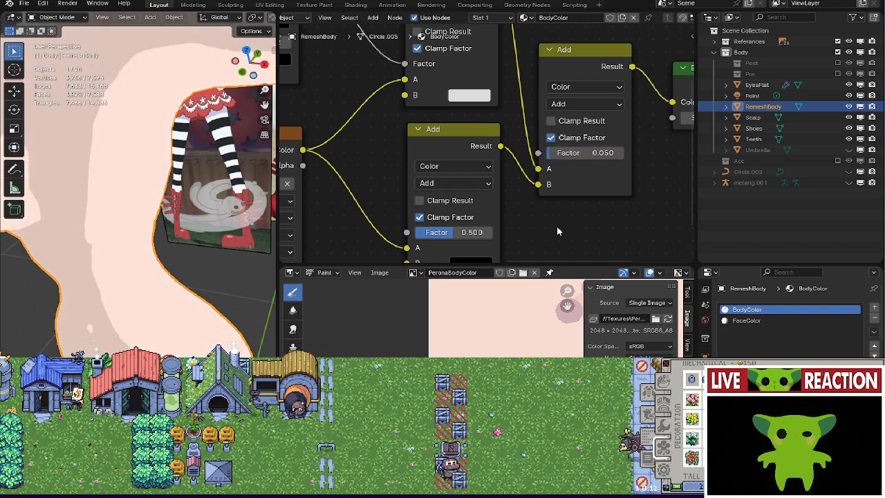
{"action": "scroll", "coordinate": [554, 226], "scroll_direction": "down", "scroll_amount": 1}
{"action": "scroll", "coordinate": [210, 201], "scroll_direction": "down", "scroll_amount": 4}
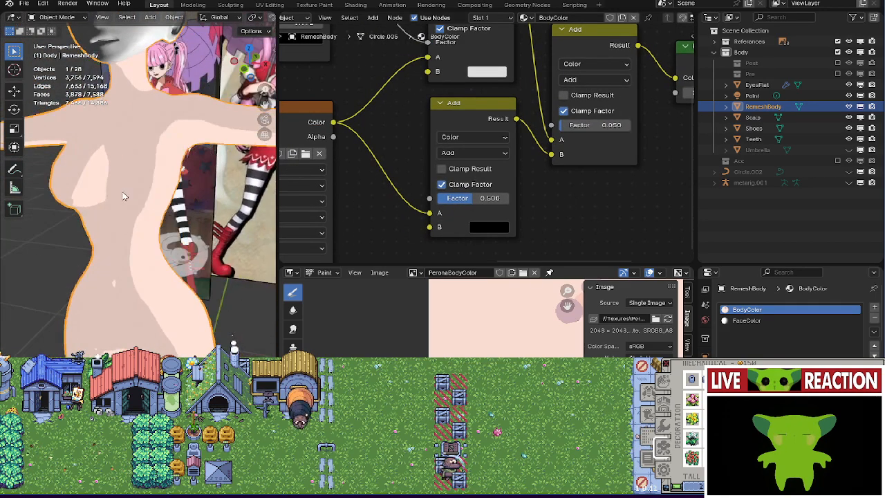
Lighten the Multiply node's B color to nearly white to soften the body's shadows.
{"action": "scroll", "coordinate": [425, 173], "scroll_direction": "up", "scroll_amount": 2}
{"action": "left_click", "coordinate": [515, 160]}
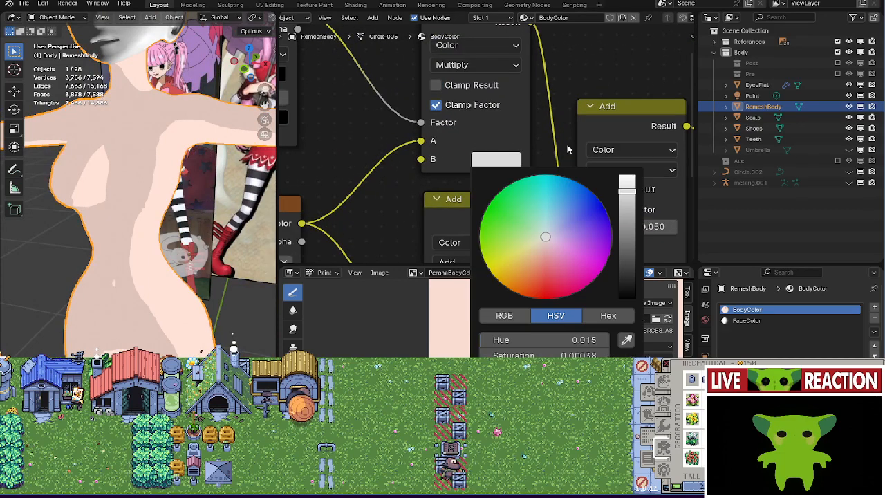
{"action": "left_click", "coordinate": [518, 161]}
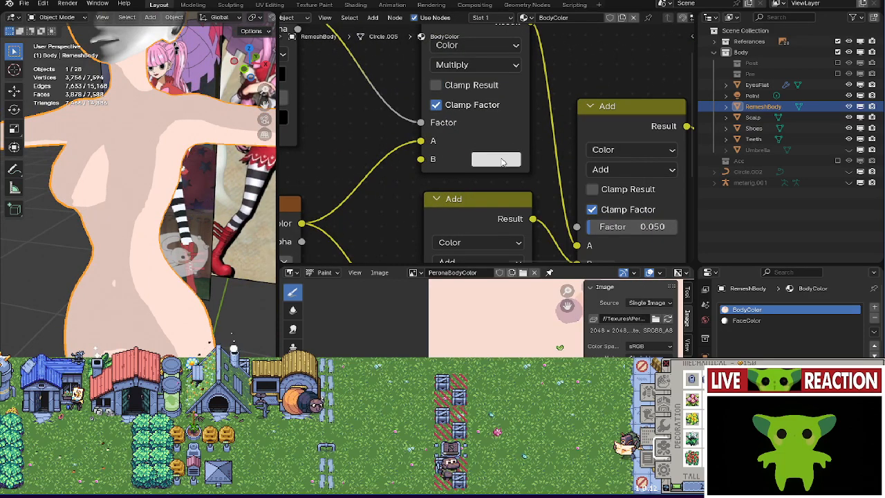
{"action": "left_click", "coordinate": [512, 161]}
{"action": "left_click_drag", "start_coordinate": [623, 196], "coordinate": [626, 182]}
Examine the body's shading from the front and side, and compare the arm and chest with the reference images.
{"action": "middle_click_drag", "start_coordinate": [103, 207], "coordinate": [159, 237]}
{"action": "key", "text": "KP_1"}
{"action": "scroll", "coordinate": [178, 218], "scroll_direction": "up", "scroll_amount": 5}
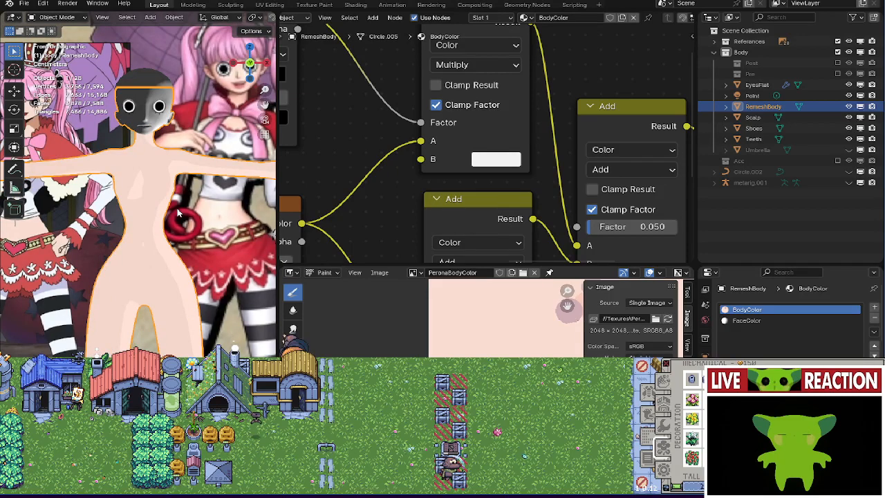
{"action": "key", "text": "KP_3"}
{"action": "key", "text": "KP_1"}
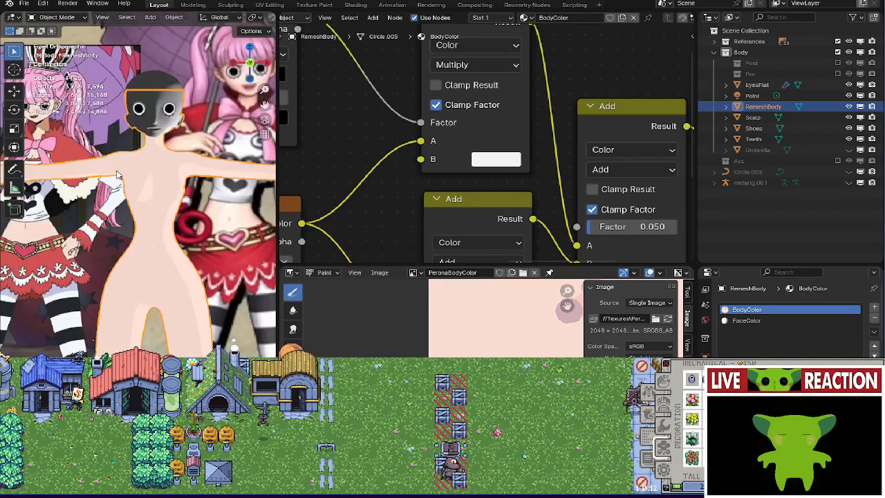
{"action": "scroll", "coordinate": [47, 176], "scroll_direction": "up", "scroll_amount": 6}
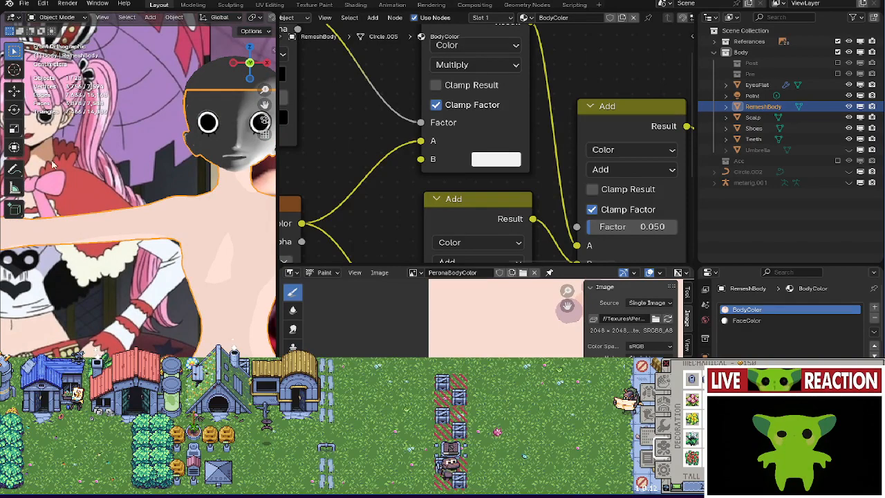
{"action": "middle_click_drag", "start_coordinate": [54, 165], "coordinate": [65, 172], "text": "shift"}
{"action": "mouse_move", "coordinate": [123, 227]}
{"action": "middle_mouse_down", "text": "shift"}
{"action": "mouse_move", "coordinate": [102, 232]}
{"action": "mouse_move", "coordinate": [138, 229]}
{"action": "middle_mouse_up", "text": "shift"}
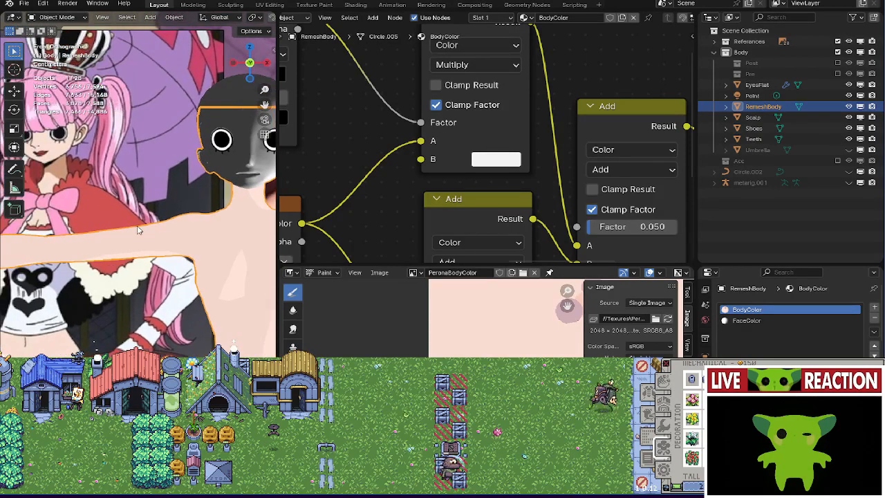
Darken the Multiply node's B color to a light grey to strengthen the body's shadows, and compare it with the previous shade.
{"action": "left_click", "coordinate": [492, 157]}
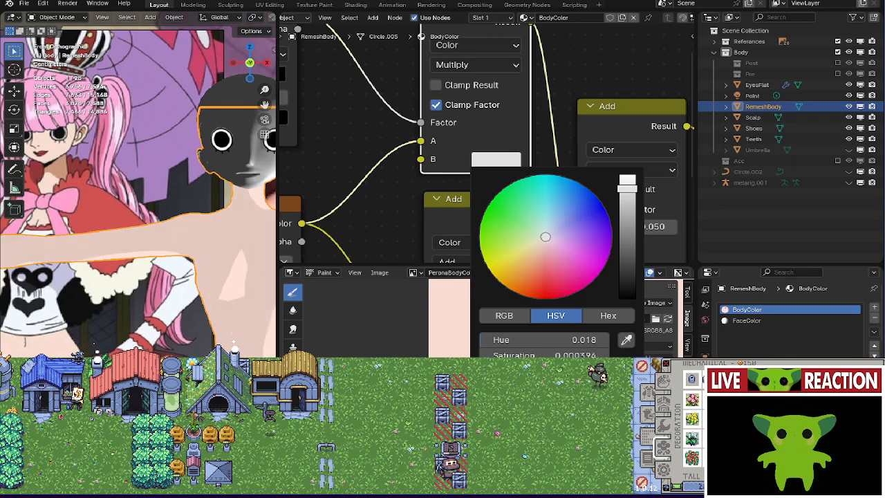
{"action": "left_click_drag", "start_coordinate": [627, 181], "coordinate": [627, 205]}
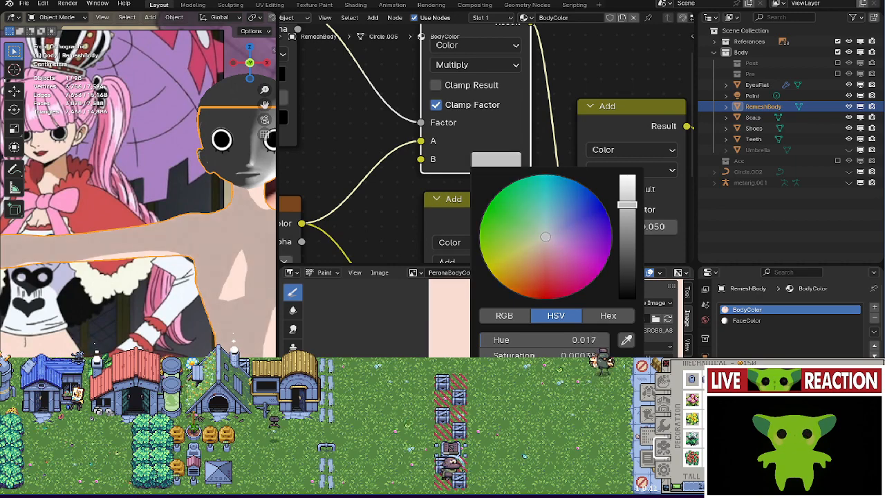
{"action": "middle_click_drag", "start_coordinate": [242, 262], "coordinate": [133, 259]}
{"action": "key", "text": "ctrl+z"}
{"action": "key", "text": "ctrl+shift+z"}
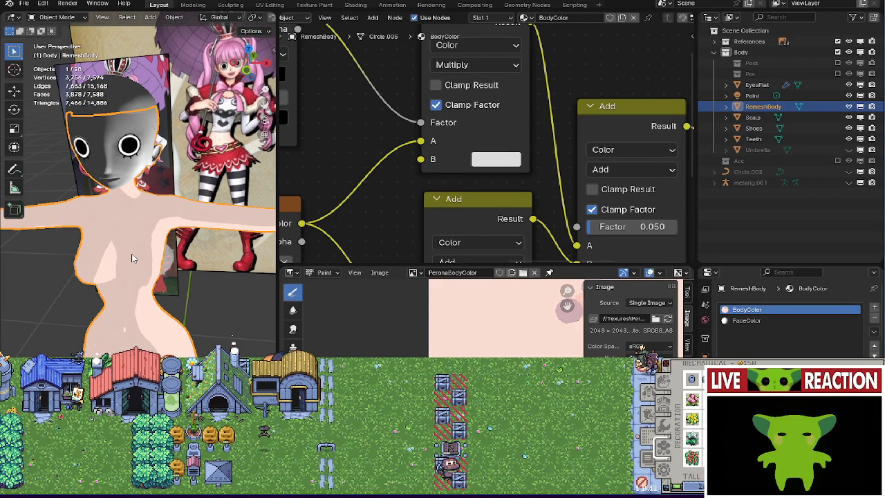
{"action": "key", "text": "KP_1"}
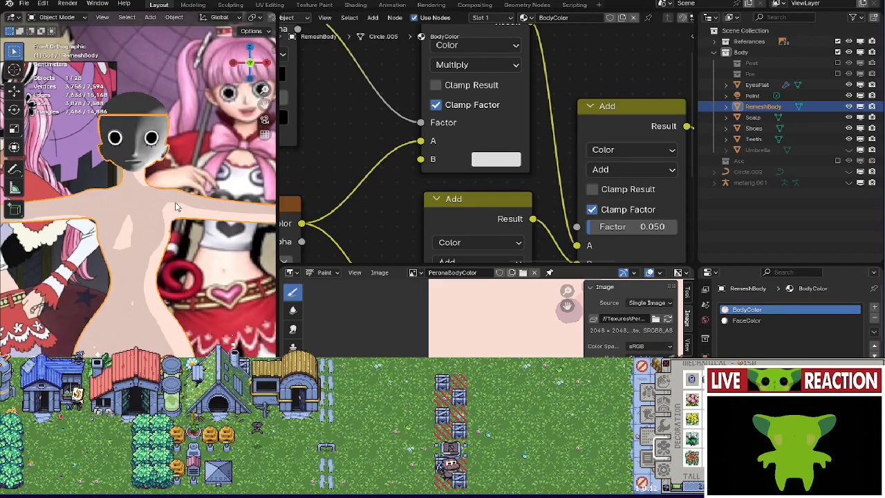
Hide the sidebar of the image editor that displays the PeronaBodyColor texture.
{"action": "scroll", "coordinate": [175, 205], "scroll_direction": "down", "scroll_amount": 2}
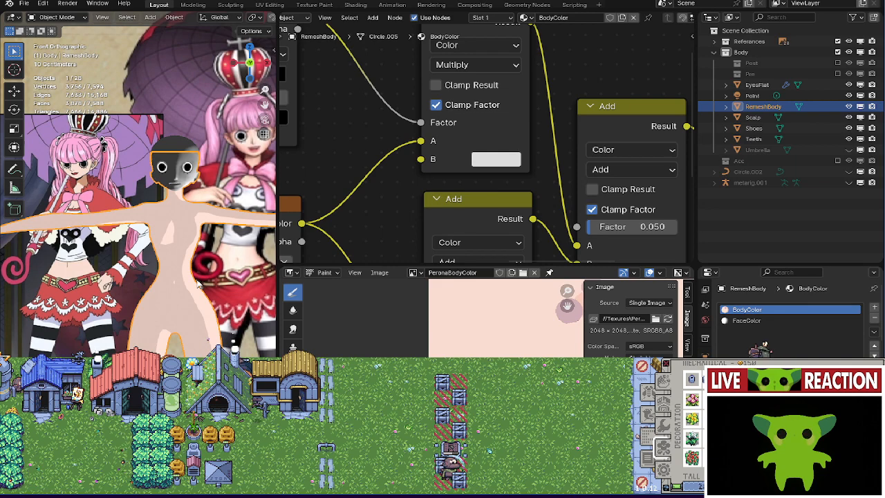
{"action": "scroll", "coordinate": [416, 184], "scroll_direction": "down", "scroll_amount": 5}
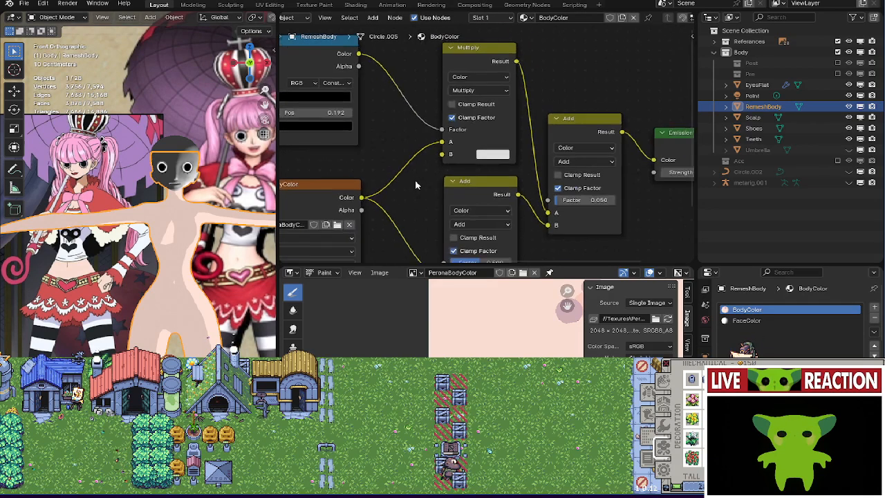
{"action": "middle_click_drag", "start_coordinate": [190, 245], "coordinate": [171, 218], "text": "shift"}
{"action": "scroll", "coordinate": [445, 349], "scroll_direction": "down", "scroll_amount": 3}
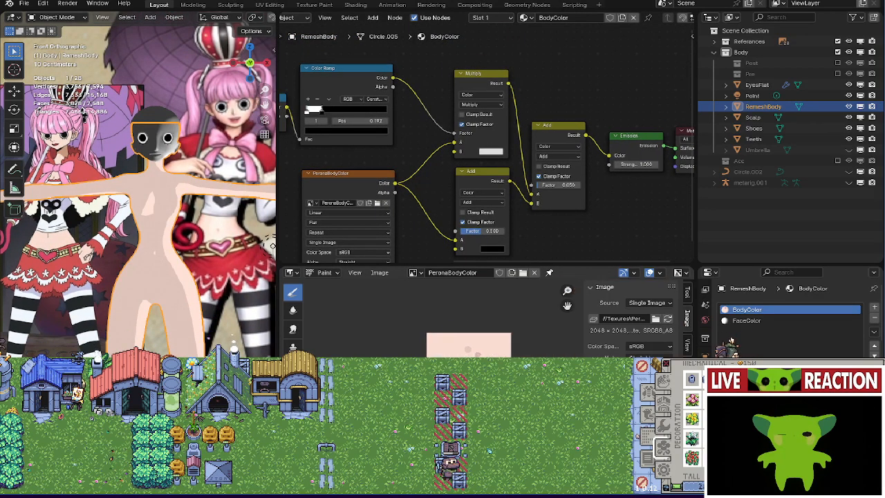
{"action": "key", "text": "n"}
{"action": "scroll", "coordinate": [445, 349], "scroll_direction": "up", "scroll_amount": 4}
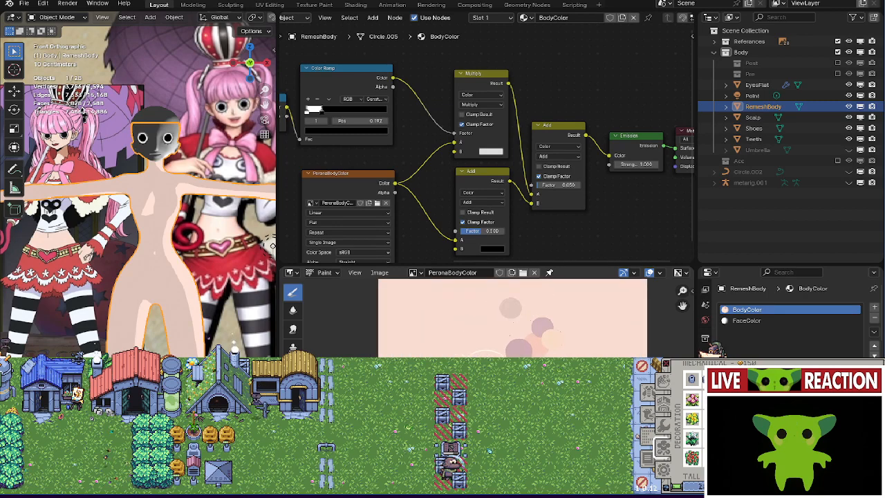
Examine the body's shading from the side, at an angle and close up at the shoulder, comparing it with the reference images.
{"action": "scroll", "coordinate": [148, 234], "scroll_direction": "down", "scroll_amount": 2}
{"action": "middle_click_drag", "start_coordinate": [149, 236], "coordinate": [250, 282]}
{"action": "scroll", "coordinate": [110, 234], "scroll_direction": "up", "scroll_amount": 3}
{"action": "key", "text": "KP_3"}
{"action": "scroll", "coordinate": [173, 269], "scroll_direction": "up", "scroll_amount": 2}
{"action": "middle_click_drag", "start_coordinate": [173, 269], "coordinate": [95, 265], "text": "shift"}
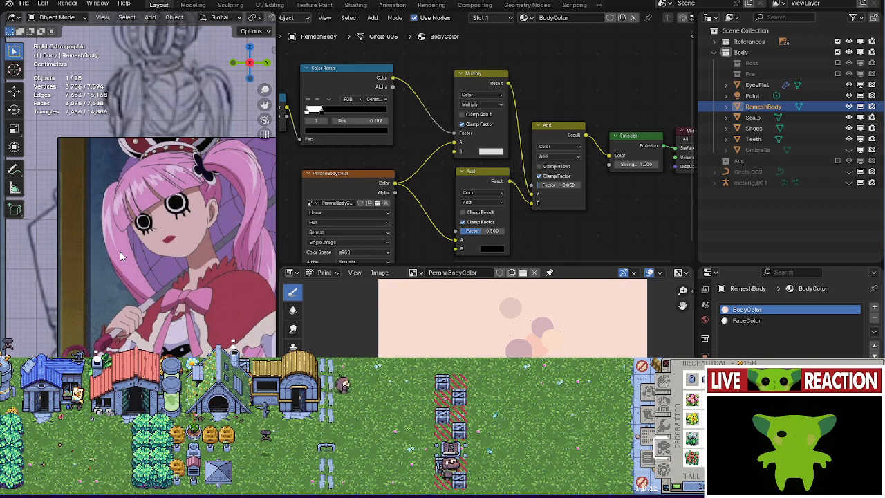
{"action": "middle_click_drag", "start_coordinate": [122, 255], "coordinate": [5, 247]}
{"action": "scroll", "coordinate": [152, 232], "scroll_direction": "up", "scroll_amount": 3}
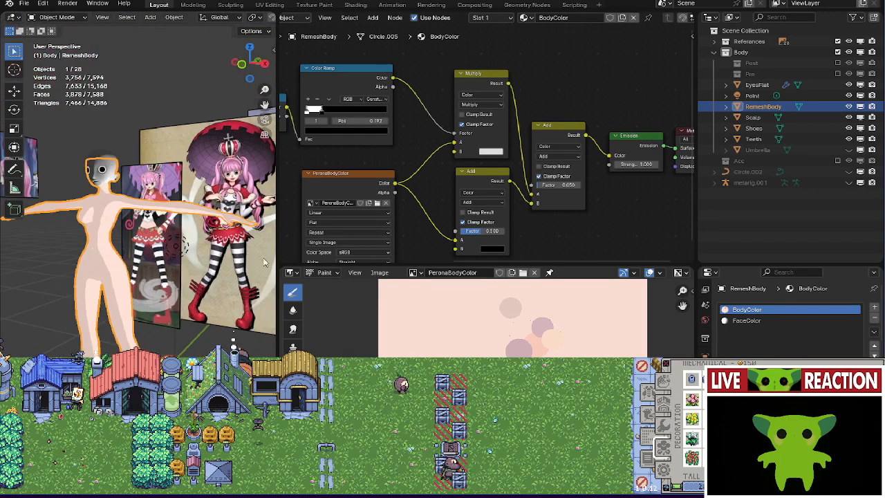
{"action": "scroll", "coordinate": [287, 250], "scroll_direction": "up", "scroll_amount": 4}
{"action": "middle_click_drag", "start_coordinate": [261, 253], "coordinate": [128, 282]}
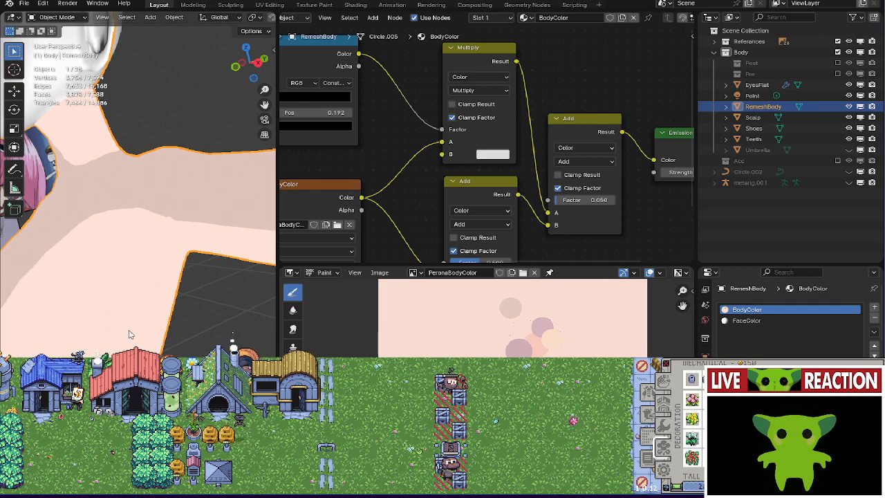
Unlink the PeronaBodyColor texture from the image editor.
{"action": "scroll", "coordinate": [487, 371], "scroll_direction": "down", "scroll_amount": 4}
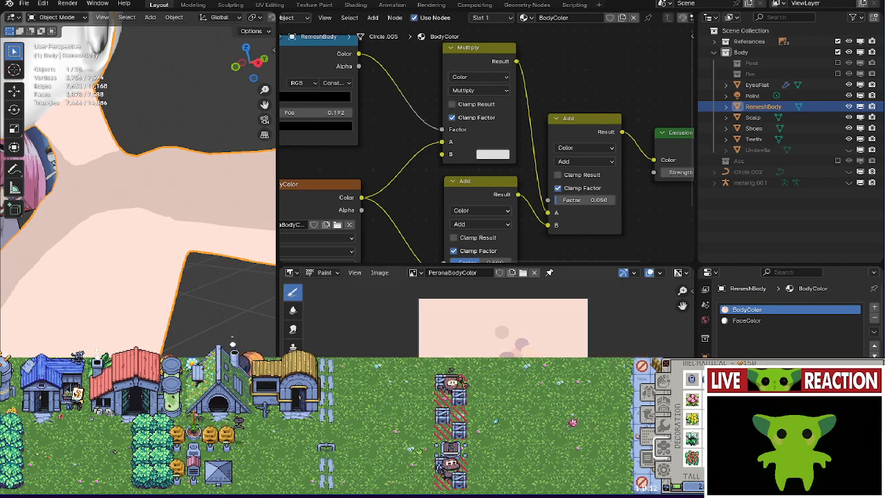
{"action": "left_click", "coordinate": [534, 272]}
{"action": "scroll", "coordinate": [505, 197], "scroll_direction": "down", "scroll_amount": 5}
Start a new image in the Image Texture node feeding the Normal Map node and name it PeronaBodyNormalMap.
{"action": "scroll", "coordinate": [504, 193], "scroll_direction": "up", "scroll_amount": 3}
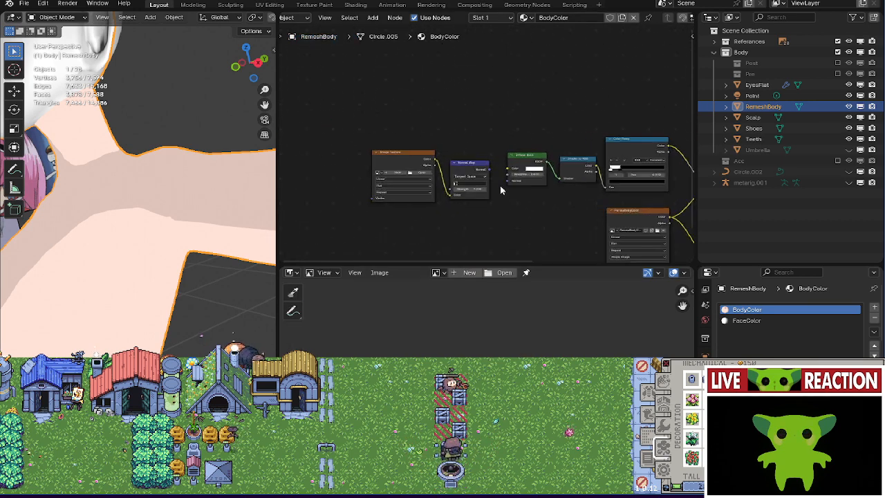
{"action": "scroll", "coordinate": [501, 190], "scroll_direction": "up", "scroll_amount": 5}
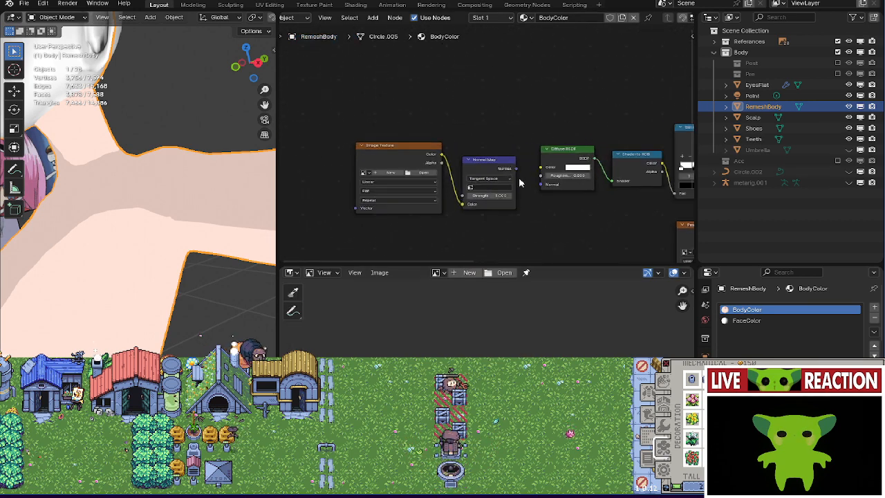
{"action": "left_click", "coordinate": [410, 182]}
{"action": "left_click", "coordinate": [455, 184]}
{"action": "type", "text": "Per"}
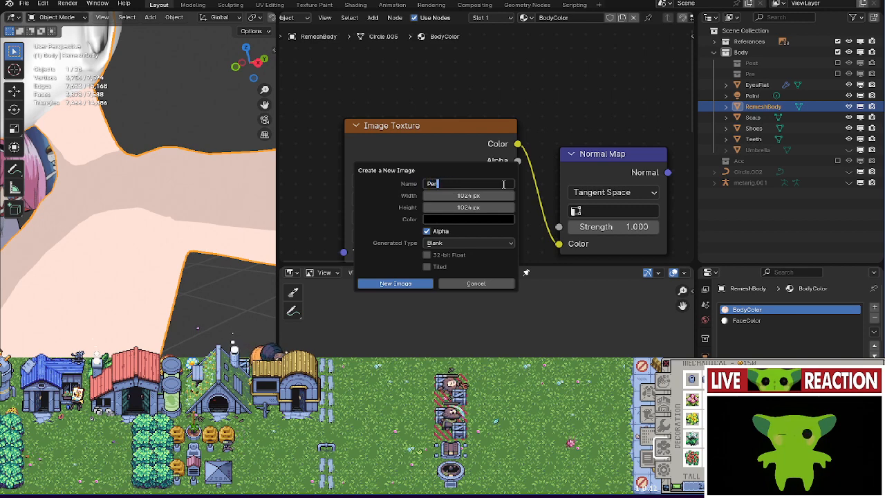
{"action": "type", "text": "ona"}
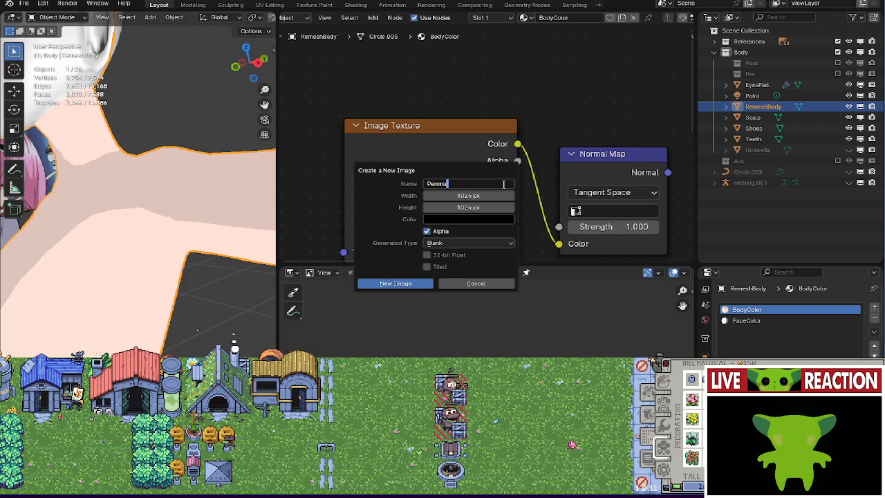
{"action": "type", "text": "BodyN"}
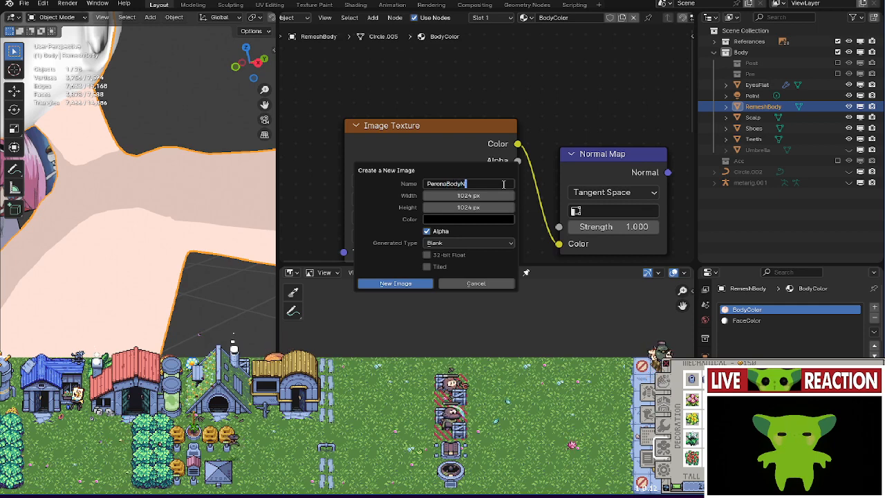
{"action": "type", "text": "ormal"}
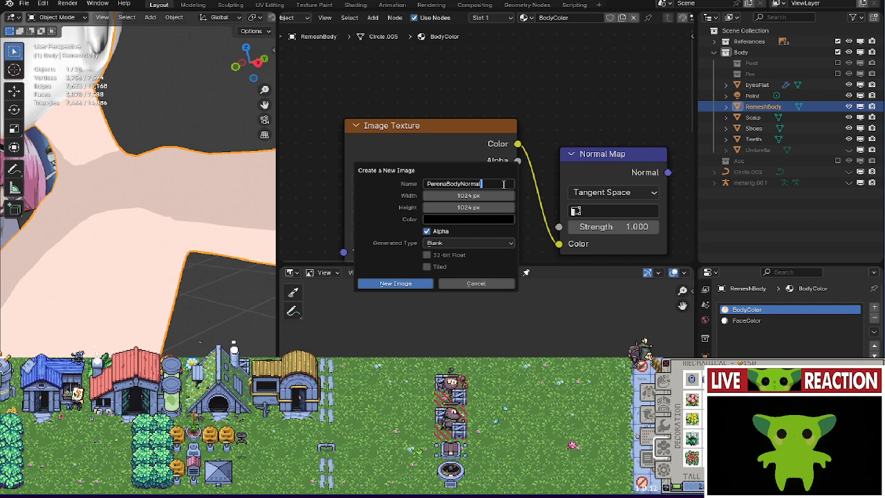
{"action": "type", "text": "Map"}
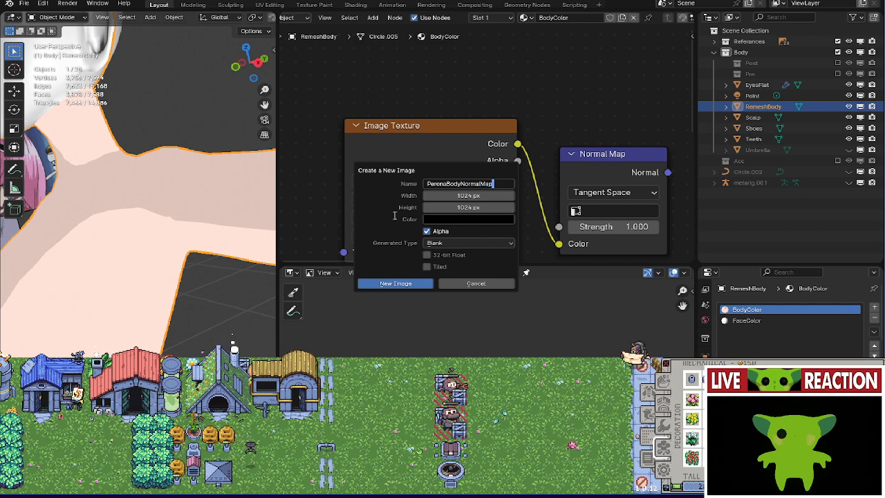
{"action": "key", "text": "Return"}
Set the new image's height to 2048 px, copy that value to the width, and create the image.
{"action": "left_click", "coordinate": [468, 197]}
{"action": "left_click", "coordinate": [470, 204]}
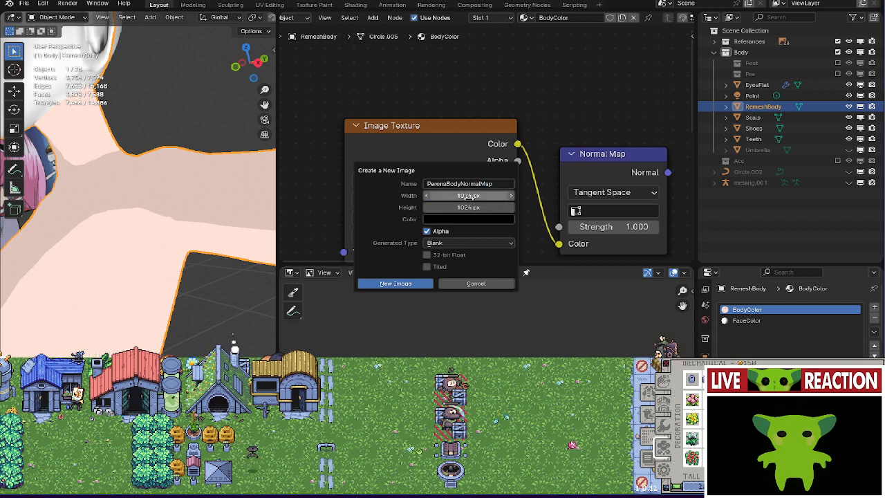
{"action": "left_click", "coordinate": [469, 197]}
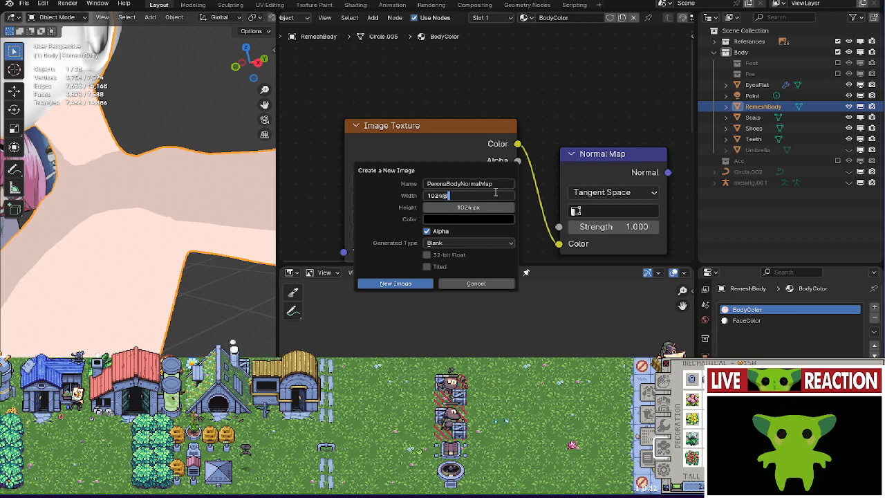
{"action": "key", "text": "BackSpace"}
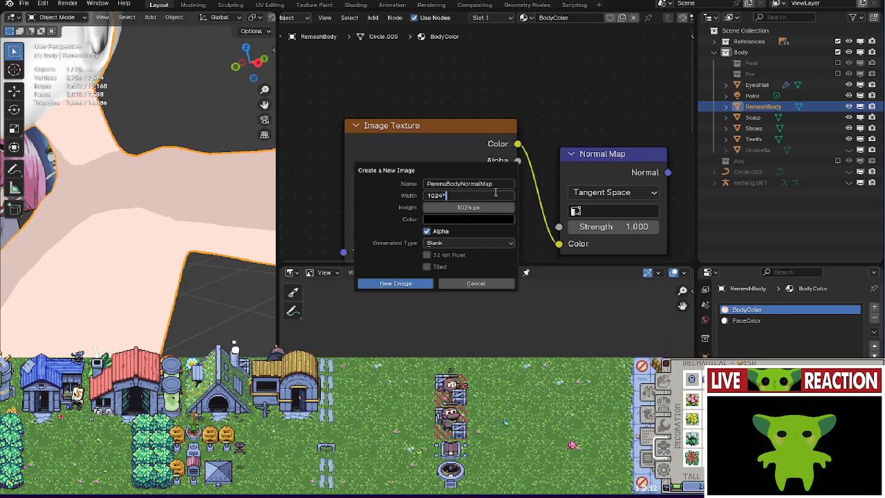
{"action": "type", "text": "*"}
{"action": "key", "text": "Tab"}
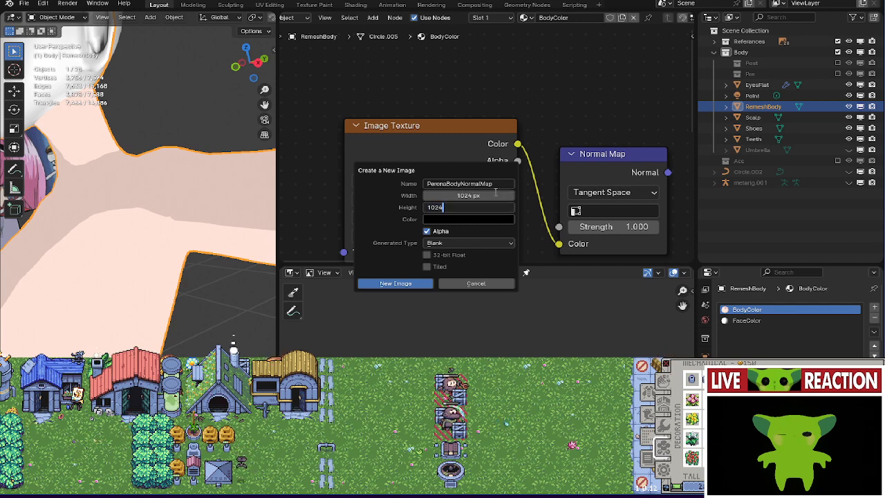
{"action": "type", "text": "*2"}
{"action": "key", "text": "Return"}
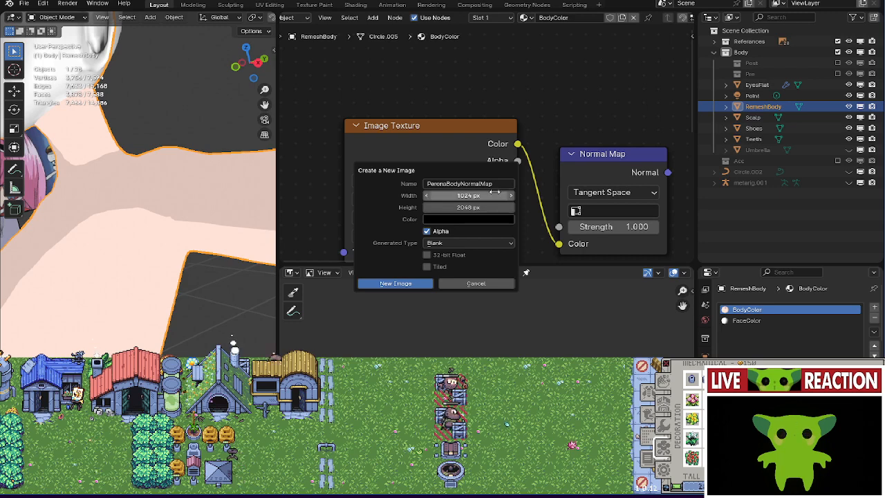
{"action": "key", "text": "ctrl+c"}
{"action": "key", "text": "ctrl+v"}
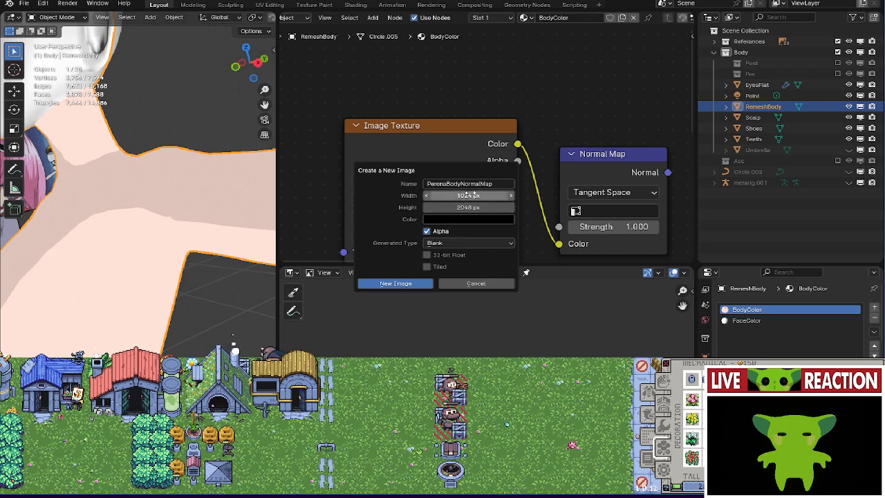
{"action": "left_click", "coordinate": [406, 284]}
Display the PeronaBodyNormalMap image in the image editor.
{"action": "scroll", "coordinate": [445, 148], "scroll_direction": "down", "scroll_amount": 2}
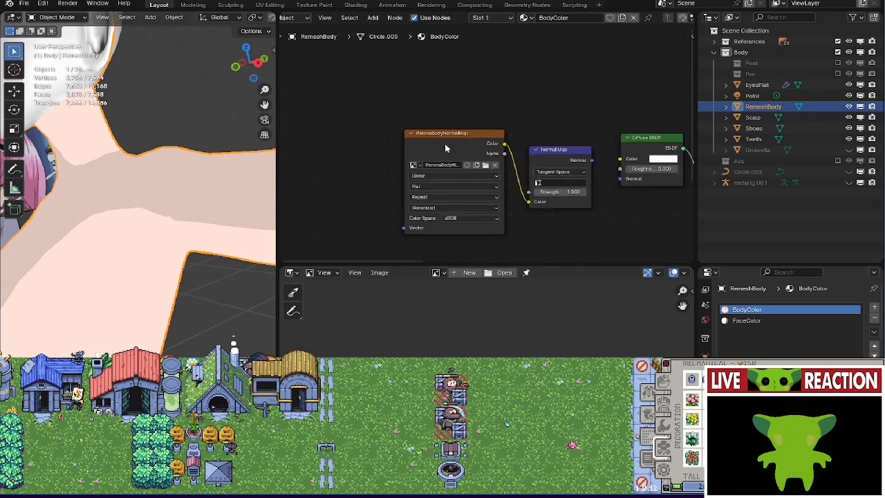
{"action": "left_click", "coordinate": [437, 273]}
{"action": "scroll", "coordinate": [464, 325], "scroll_direction": "down", "scroll_amount": 10}
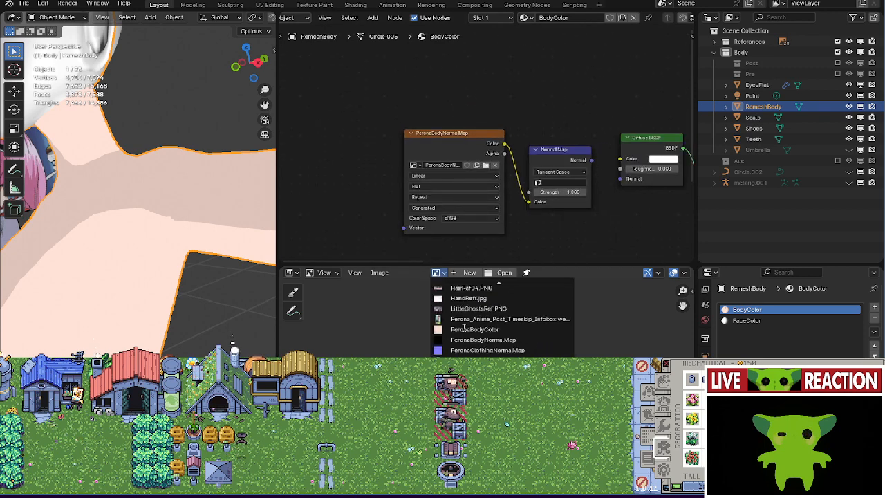
{"action": "left_click", "coordinate": [480, 298]}
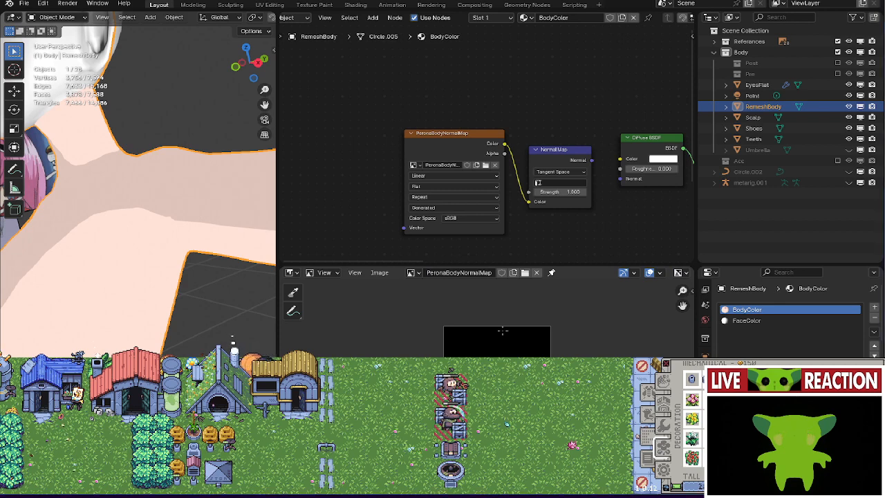
Keep the PeronaBodyNormalMap texture's alpha mode at Straight and set its color space to Non-Color.
{"action": "middle_click_drag", "start_coordinate": [485, 229], "coordinate": [436, 225]}
{"action": "left_click", "coordinate": [437, 224]}
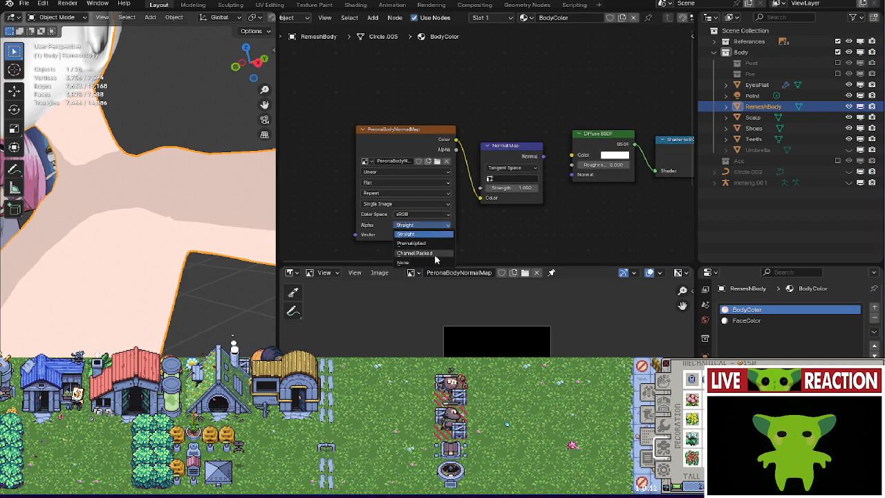
{"action": "left_click", "coordinate": [435, 233]}
{"action": "left_click", "coordinate": [423, 214]}
{"action": "left_click", "coordinate": [494, 283]}
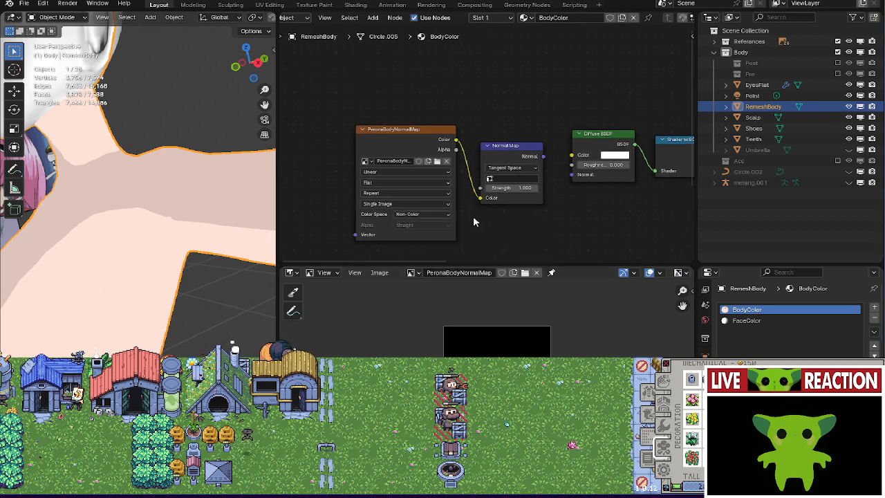
Rename the RemeshBody object as RemeshBody_Low.
{"action": "middle_click_drag", "start_coordinate": [472, 216], "coordinate": [387, 228]}
{"action": "scroll", "coordinate": [519, 199], "scroll_direction": "up", "scroll_amount": 2}
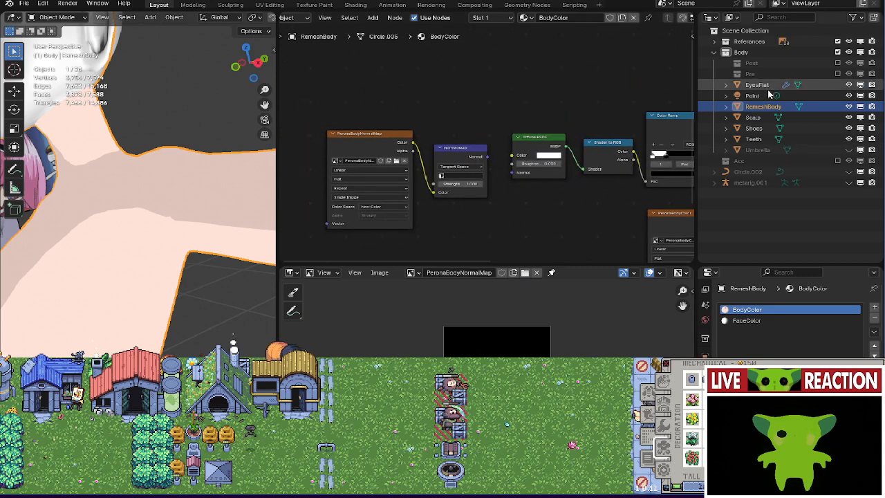
{"action": "double_click", "coordinate": [788, 107]}
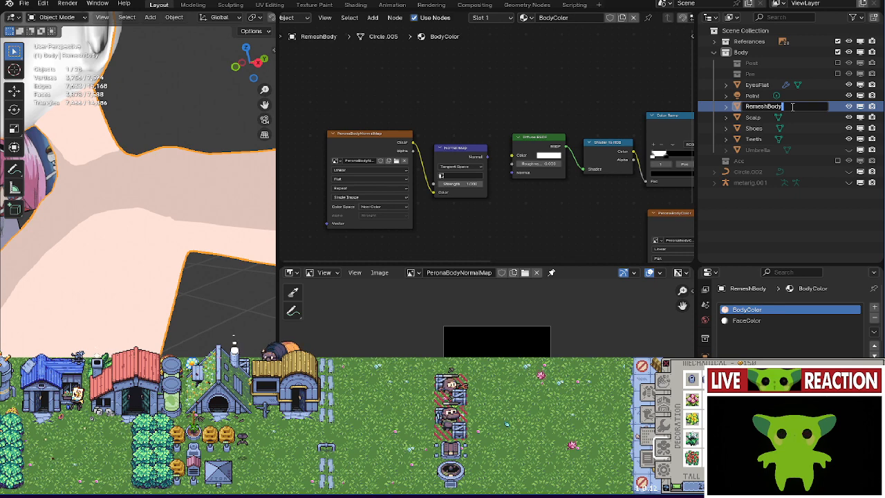
{"action": "type", "text": "_Low"}
{"action": "key", "text": "Return"}
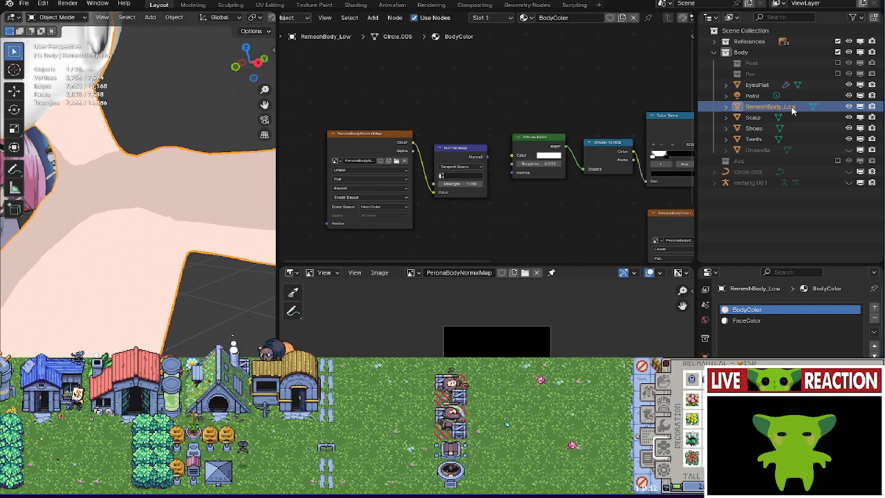
Duplicate RemeshBody_Low in place.
{"action": "scroll", "coordinate": [608, 128], "scroll_direction": "down", "scroll_amount": 2}
{"action": "scroll", "coordinate": [138, 201], "scroll_direction": "down", "scroll_amount": 5}
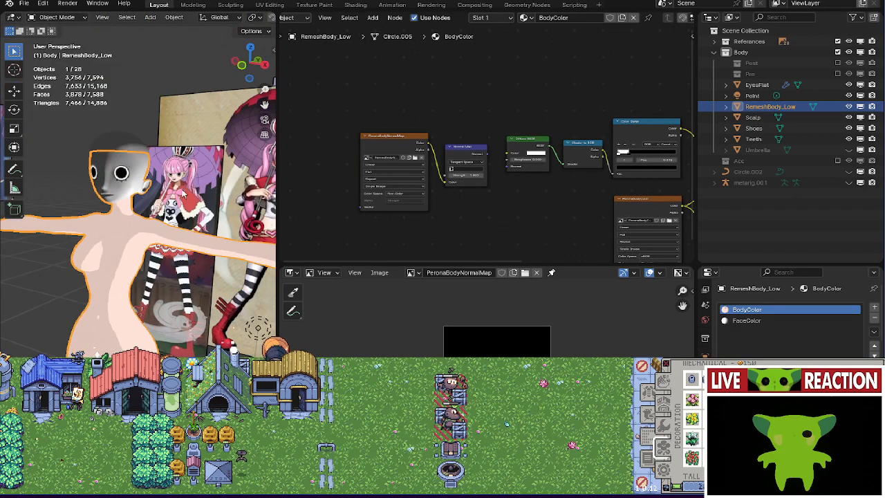
{"action": "key", "text": "shift+d"}
{"action": "key", "text": "Escape"}
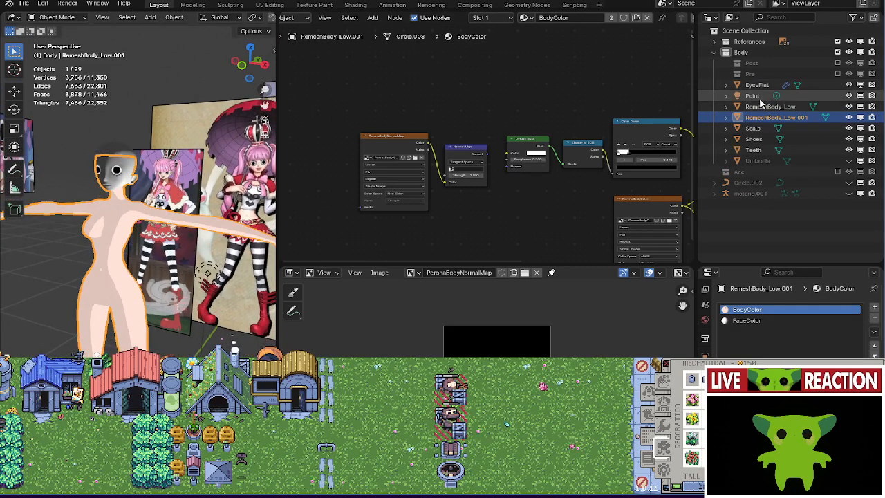
Rename the duplicated body RemeshBody_Low.001 as RemeshBody_Cage.
{"action": "double_click", "coordinate": [777, 118]}
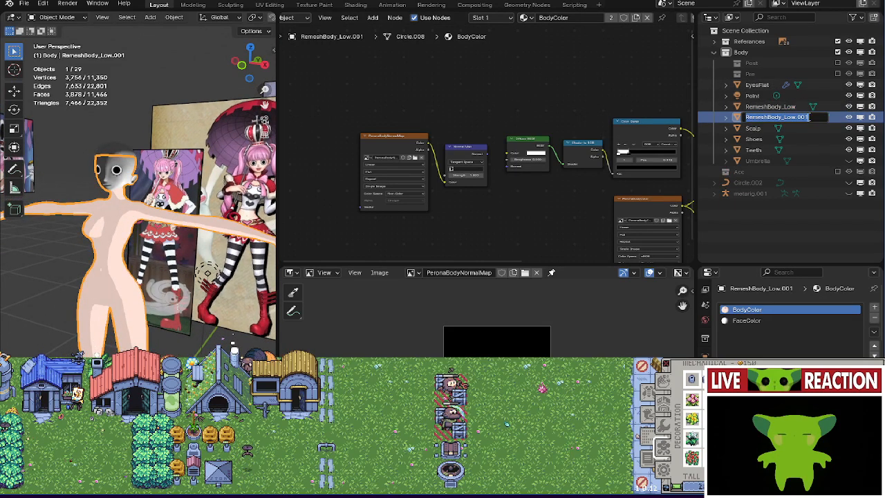
{"action": "left_click", "coordinate": [814, 117]}
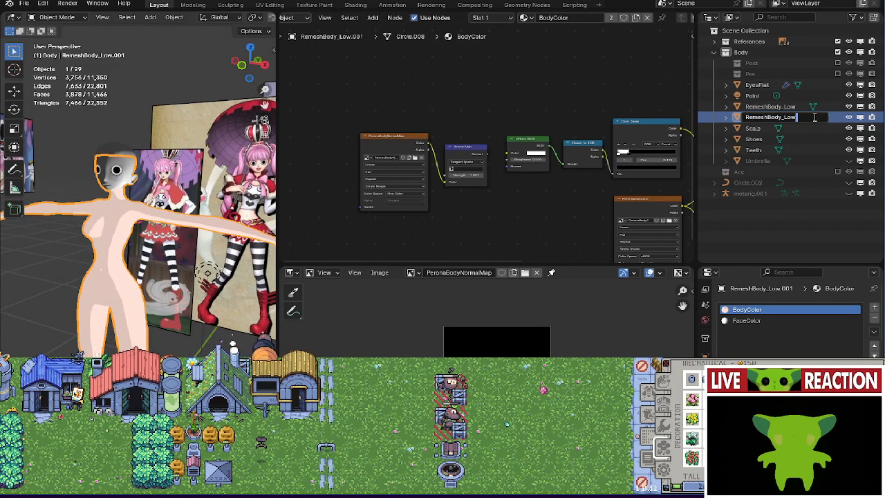
{"action": "type", "text": "Cage"}
{"action": "key", "text": "Return"}
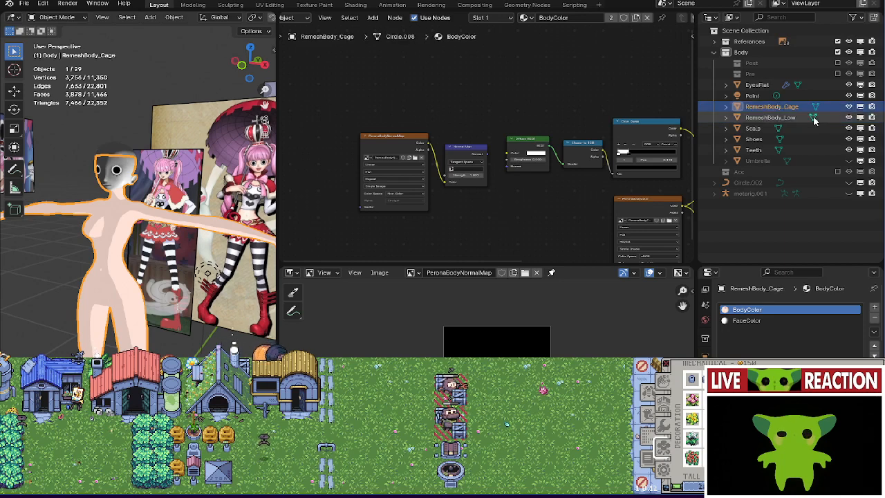
Duplicate RemeshBody_Low in place and rename the copy as RemeshBody_High.
{"action": "left_click", "coordinate": [796, 119]}
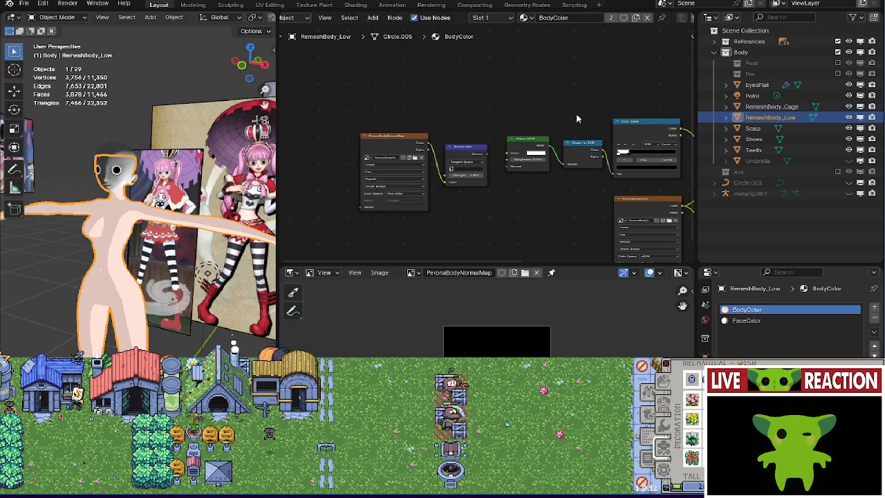
{"action": "key", "text": "shift+d"}
{"action": "key", "text": "Escape"}
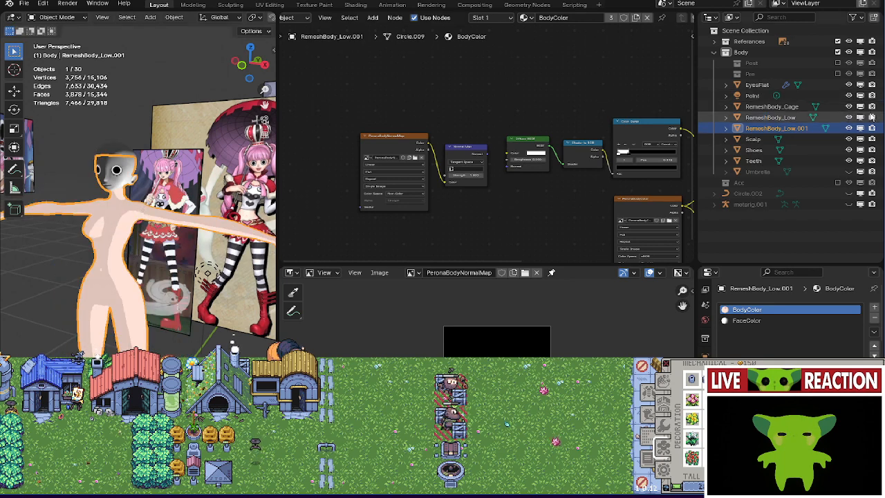
{"action": "double_click", "coordinate": [803, 132]}
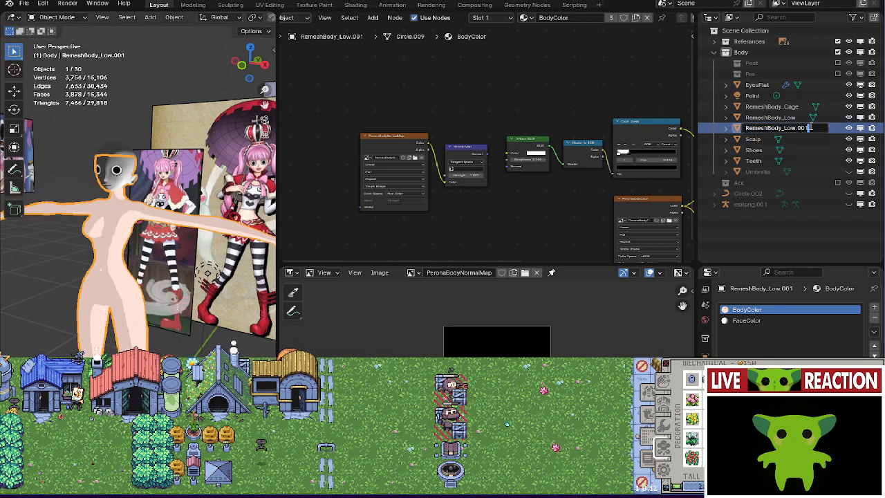
{"action": "key", "text": "BackSpace"}
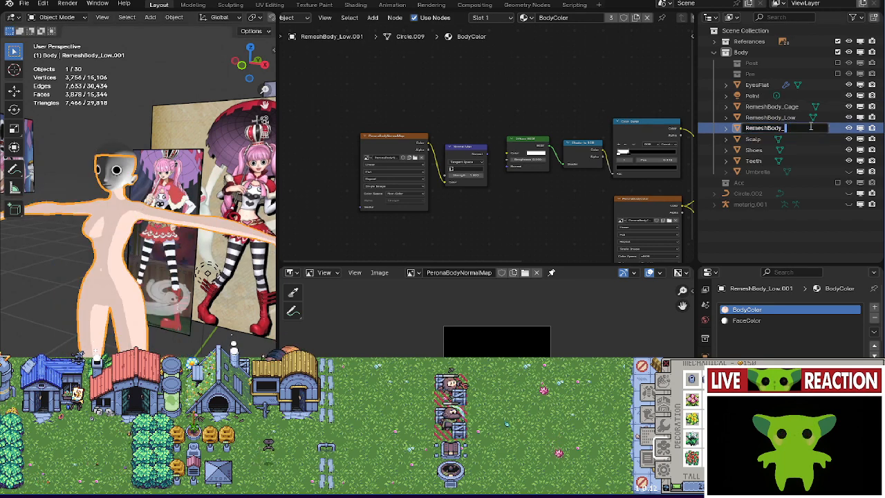
{"action": "key", "text": "Return"}
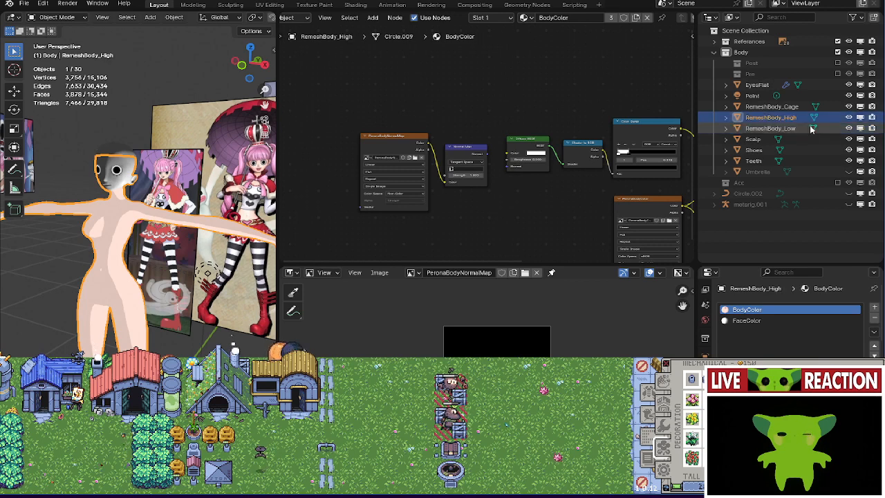
Remove both material slots from RemeshBody_High and add a Subdivision Surface modifier to it.
{"action": "left_click", "coordinate": [874, 317]}
{"action": "left_click", "coordinate": [874, 317]}
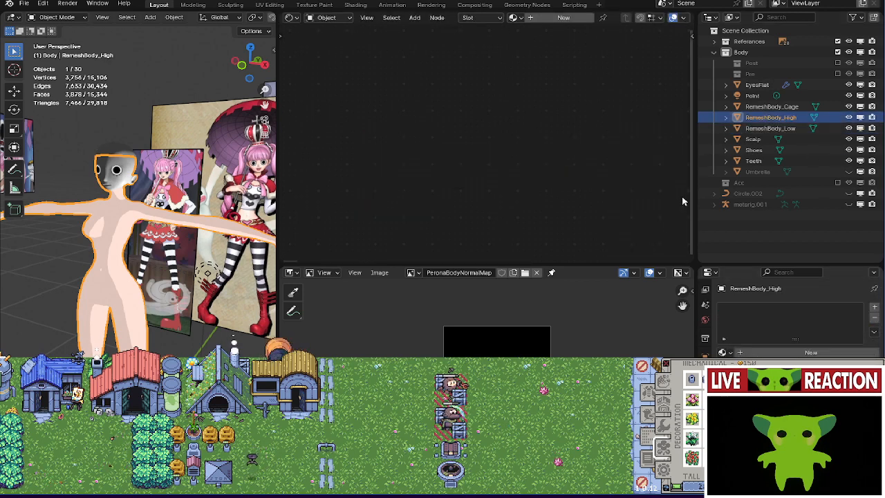
{"action": "left_click", "coordinate": [705, 304]}
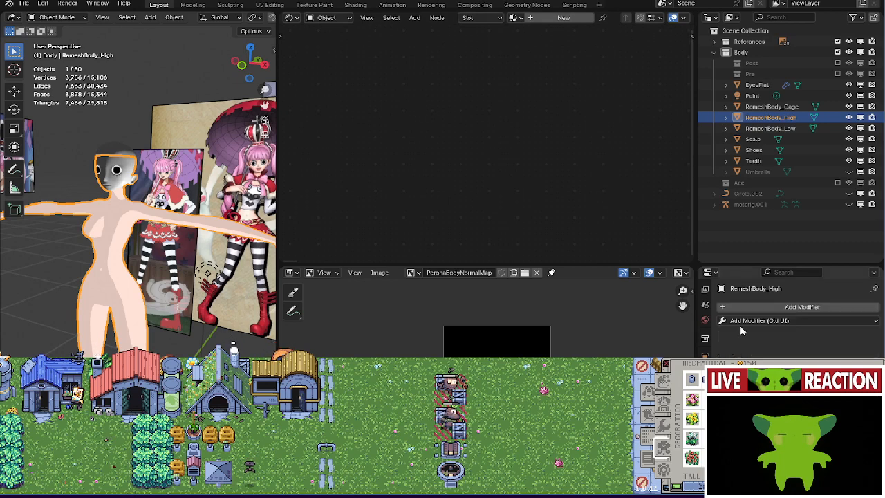
{"action": "left_click", "coordinate": [739, 325]}
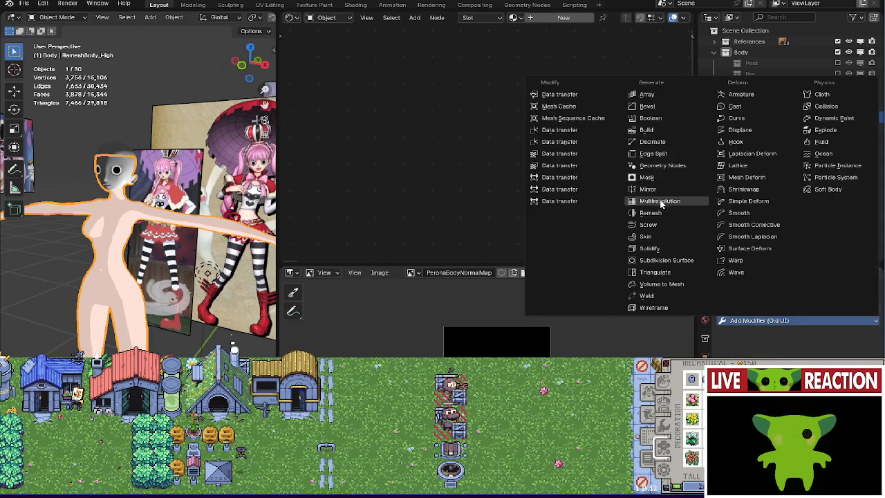
{"action": "key", "text": "Return"}
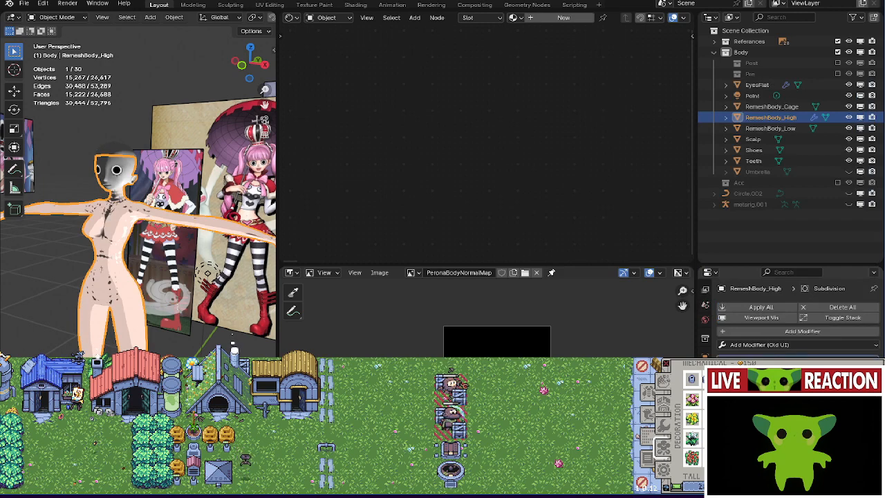
Save the Blender file.
{"action": "key", "text": "ctrl+s"}
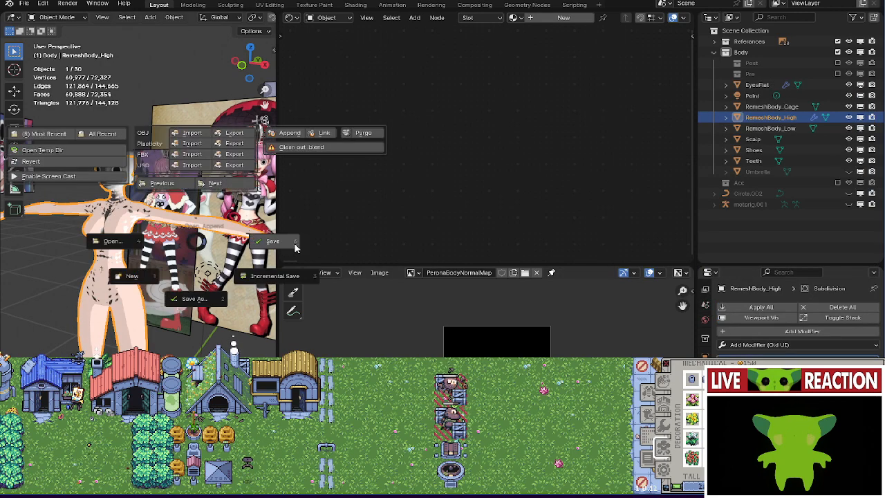
{"action": "left_click", "coordinate": [238, 244]}
Put RemeshBody_Cage in Edit Mode and widen the 3D viewport for close work around the base of the neck.
{"action": "scroll", "coordinate": [188, 239], "scroll_direction": "up", "scroll_amount": 3}
{"action": "middle_click_drag", "start_coordinate": [200, 238], "coordinate": [225, 320]}
{"action": "scroll", "coordinate": [225, 320], "scroll_direction": "up", "scroll_amount": 3}
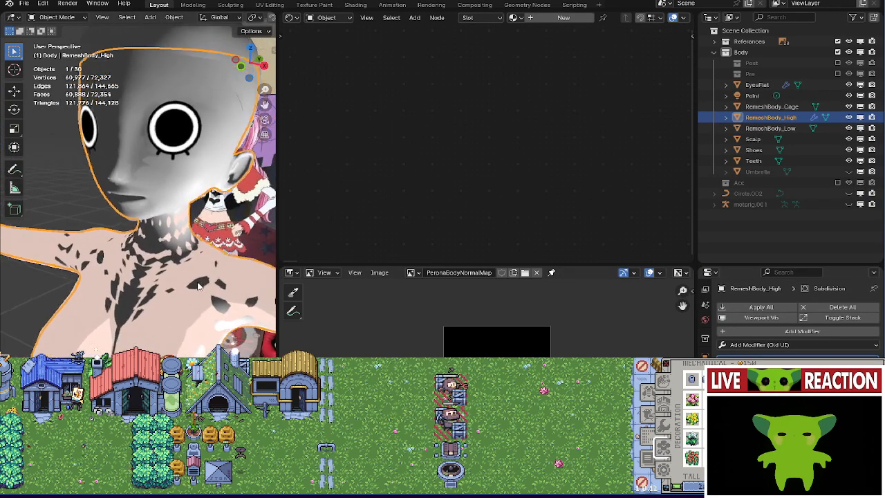
{"action": "left_click", "coordinate": [769, 107]}
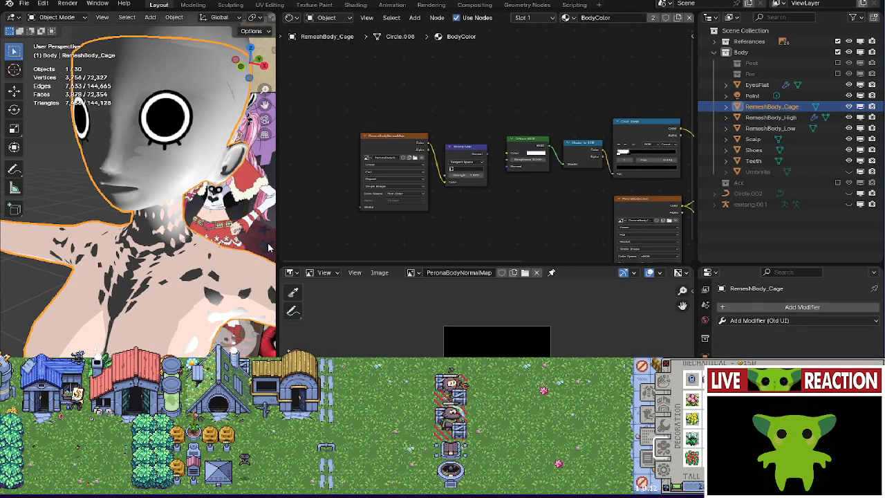
{"action": "key", "text": "Tab"}
{"action": "middle_click_drag", "start_coordinate": [269, 248], "coordinate": [194, 274]}
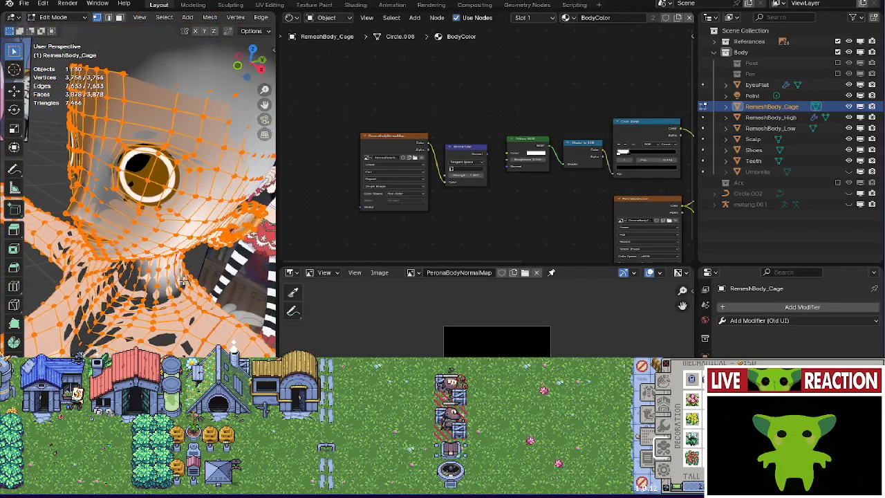
{"action": "scroll", "coordinate": [152, 279], "scroll_direction": "up", "scroll_amount": 4}
{"action": "middle_click_drag", "start_coordinate": [165, 285], "coordinate": [217, 264]}
{"action": "scroll", "coordinate": [207, 284], "scroll_direction": "down", "scroll_amount": 4}
{"action": "scroll", "coordinate": [172, 283], "scroll_direction": "up", "scroll_amount": 6}
{"action": "left_click_drag", "start_coordinate": [278, 227], "coordinate": [647, 228]}
{"action": "scroll", "coordinate": [281, 229], "scroll_direction": "up", "scroll_amount": 4}
Try to push the cage's collar and upper-chest vertices outward with Shrink/Fatten so they cover the RemeshBody_High surface.
{"action": "left_click", "coordinate": [300, 244]}
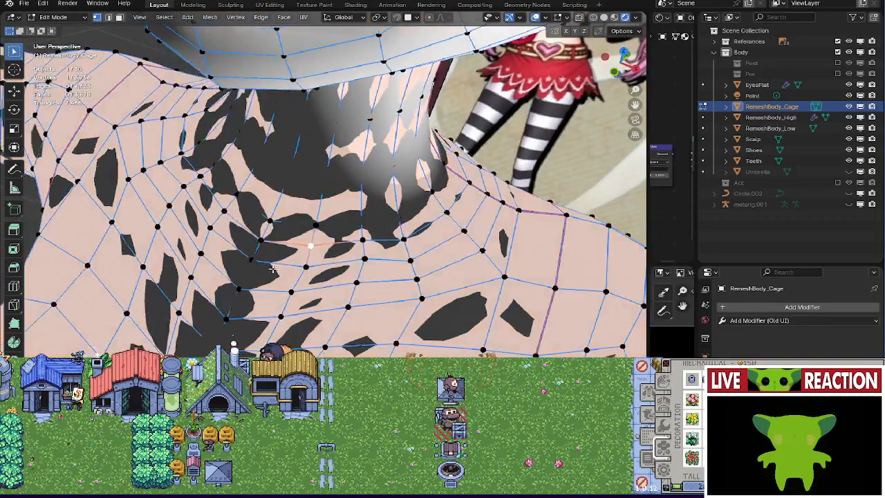
{"action": "scroll", "coordinate": [272, 222], "scroll_direction": "up", "scroll_amount": 1}
{"action": "middle_click_drag", "start_coordinate": [238, 327], "coordinate": [281, 277], "text": "shift"}
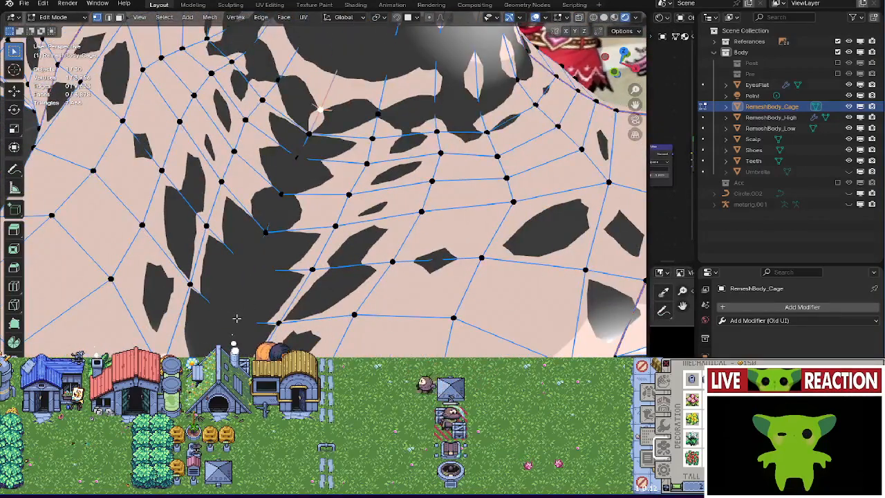
{"action": "left_click", "coordinate": [265, 232], "text": "ctrl"}
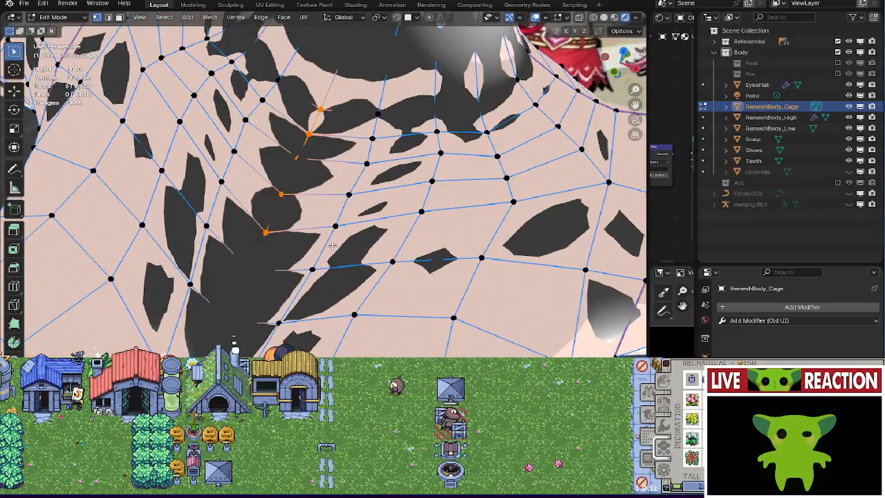
{"action": "scroll", "coordinate": [332, 245], "scroll_direction": "up", "scroll_amount": 3}
{"action": "key", "text": "alt+s"}
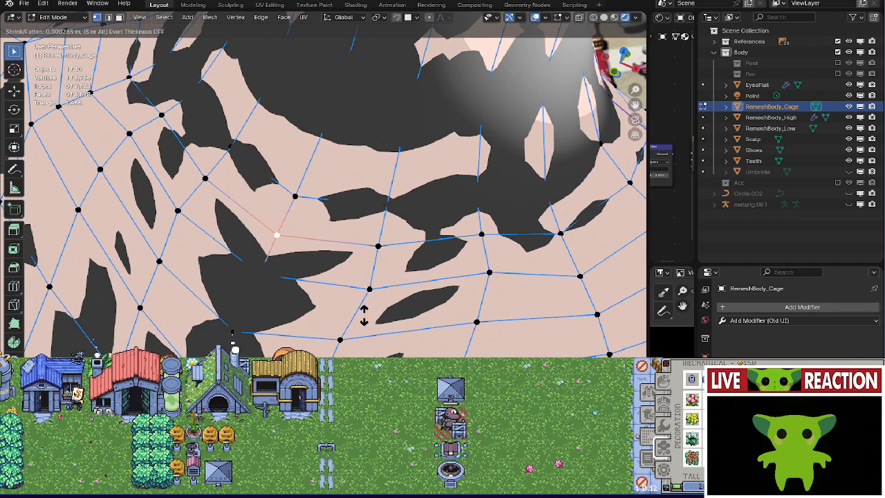
{"action": "left_click", "coordinate": [305, 288]}
{"action": "left_click", "coordinate": [258, 273], "text": "shift"}
{"action": "key", "text": "alt+s"}
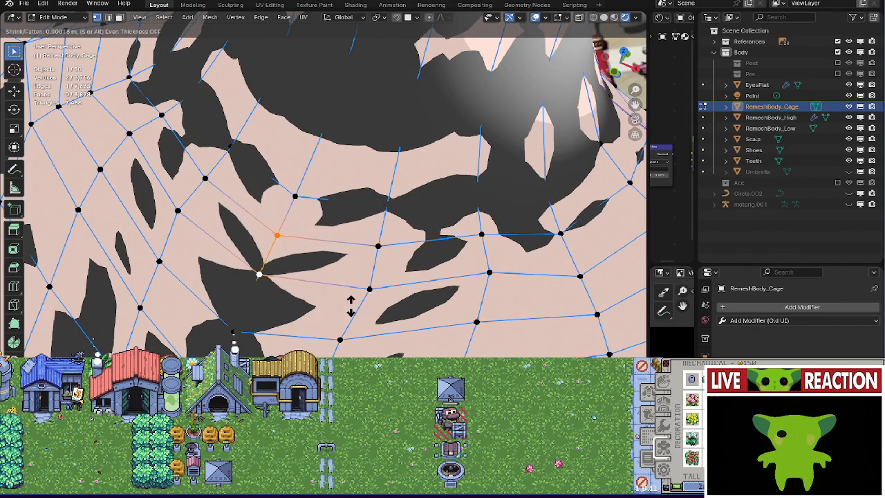
{"action": "left_click", "coordinate": [351, 303]}
{"action": "left_click", "coordinate": [365, 262]}
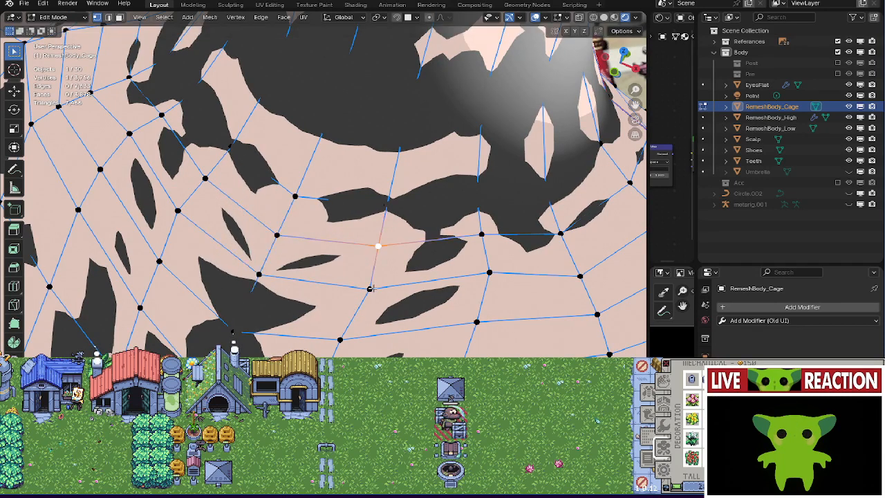
{"action": "middle_click_drag", "start_coordinate": [408, 307], "coordinate": [327, 290]}
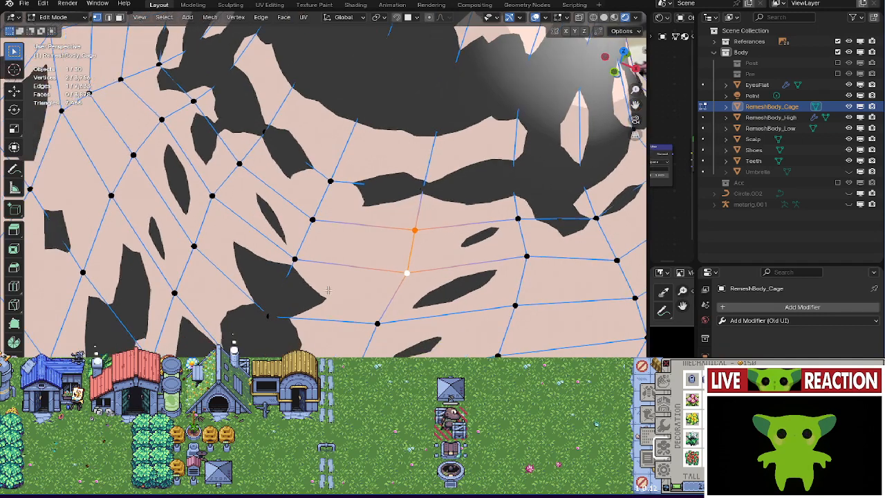
Undo the collar vertex offsets on RemeshBody_Cage and enable X-axis mirroring for mesh editing.
{"action": "key", "text": "ctrl+z"}
{"action": "key", "text": "ctrl+z"}
{"action": "key", "text": "ctrl+z"}
{"action": "key", "text": "ctrl+z"}
{"action": "key", "text": "ctrl+z"}
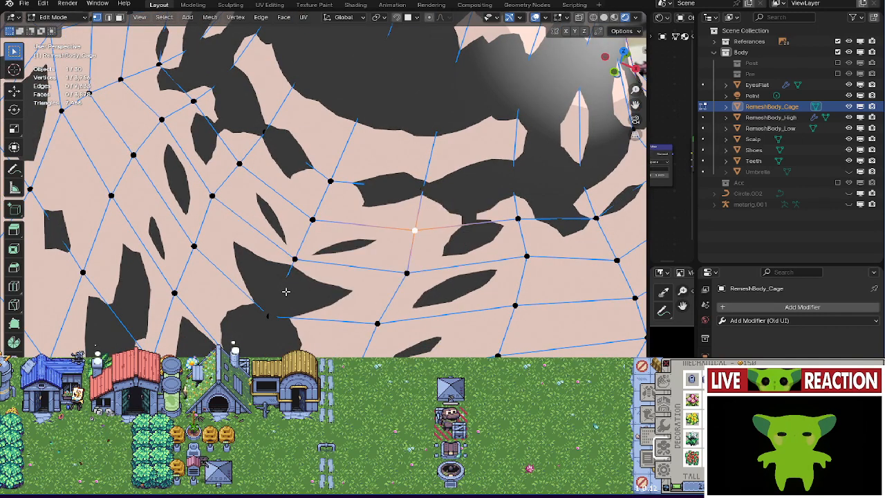
{"action": "key", "text": "ctrl+z"}
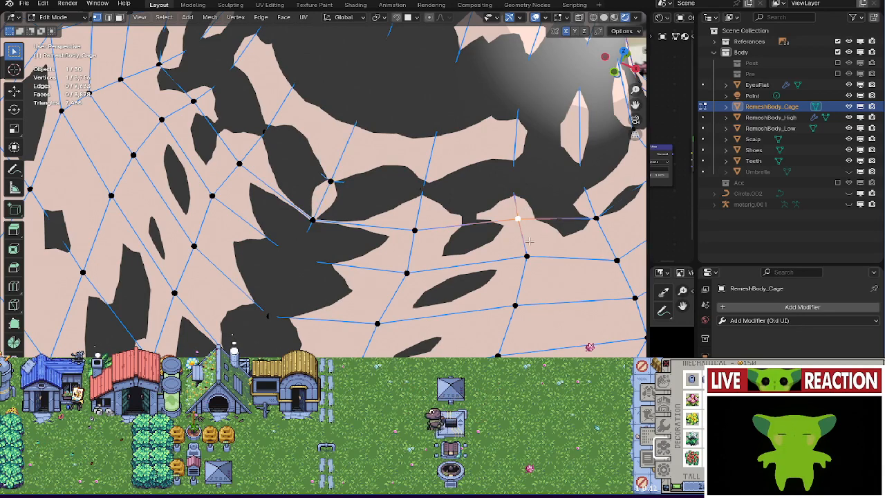
Shrink/Fatten the cage's collar vertices and the column down the upper chest outward by about 0.0002 m.
{"action": "key", "text": "ctrl+z"}
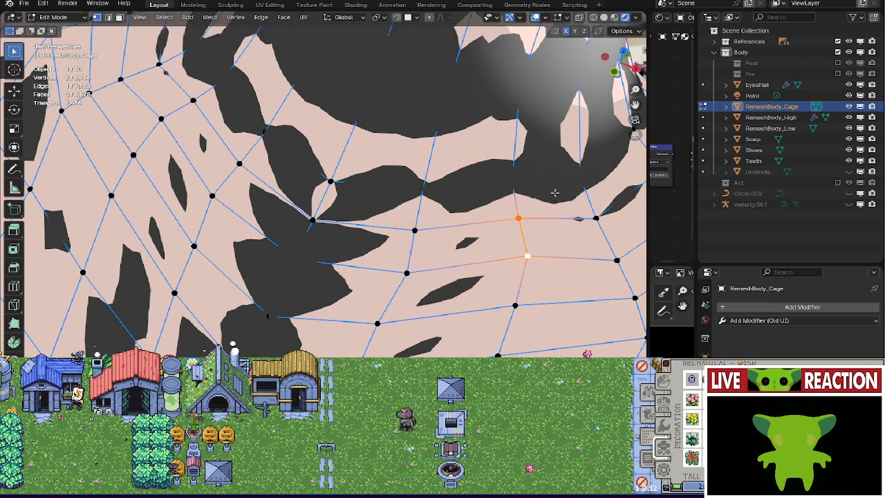
{"action": "left_click", "coordinate": [421, 205]}
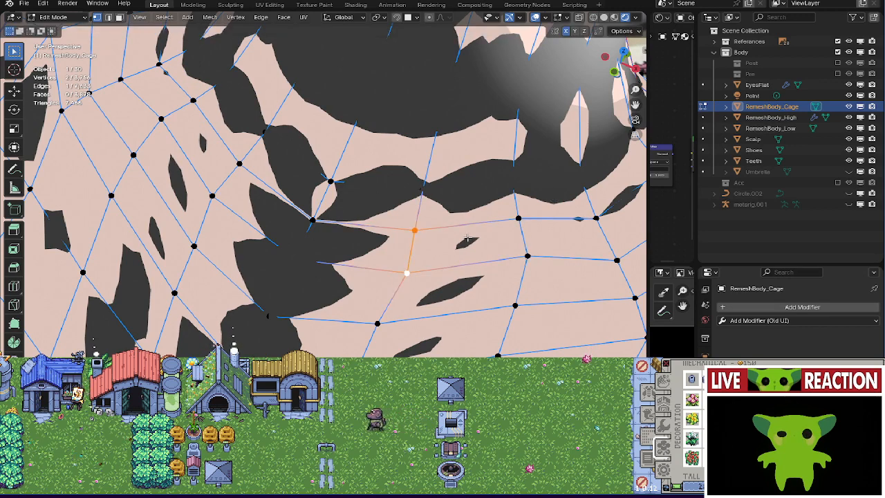
{"action": "left_click", "coordinate": [406, 273], "text": "shift"}
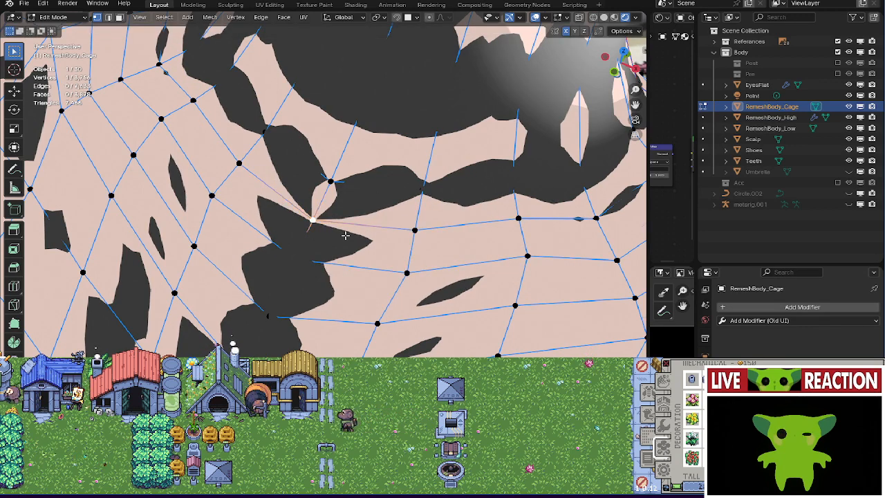
{"action": "middle_click_drag", "start_coordinate": [329, 217], "coordinate": [336, 189], "text": "shift"}
{"action": "key", "text": "alt+s"}
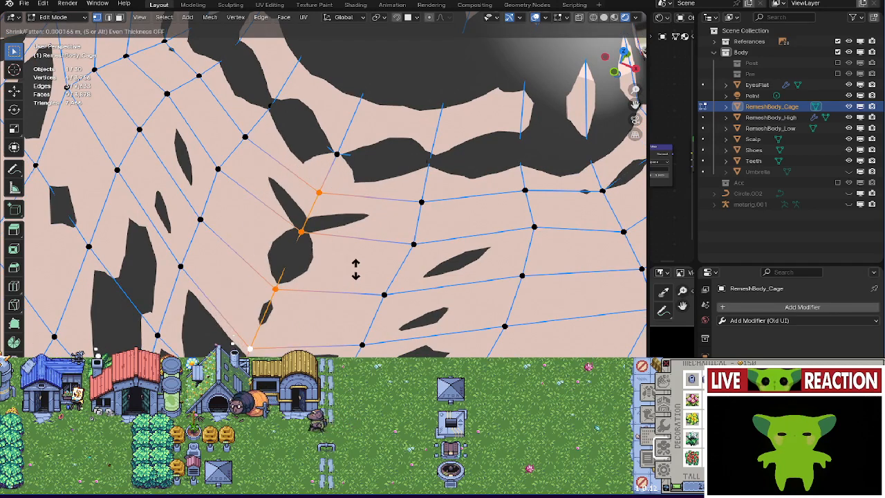
{"action": "key", "text": "Escape"}
Fatten individual vertices in the upper-chest column further outward to cover the remaining dark patches around them.
{"action": "left_click", "coordinate": [314, 287]}
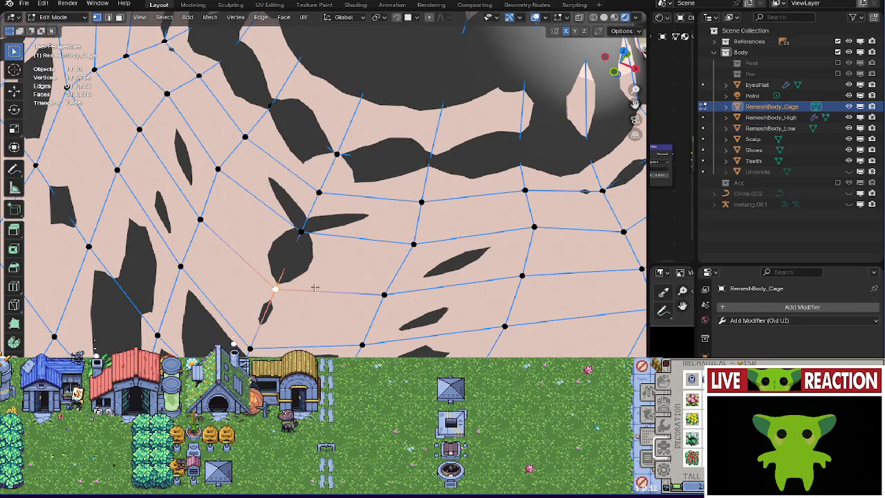
{"action": "key", "text": "alt+s"}
{"action": "left_click", "coordinate": [320, 293]}
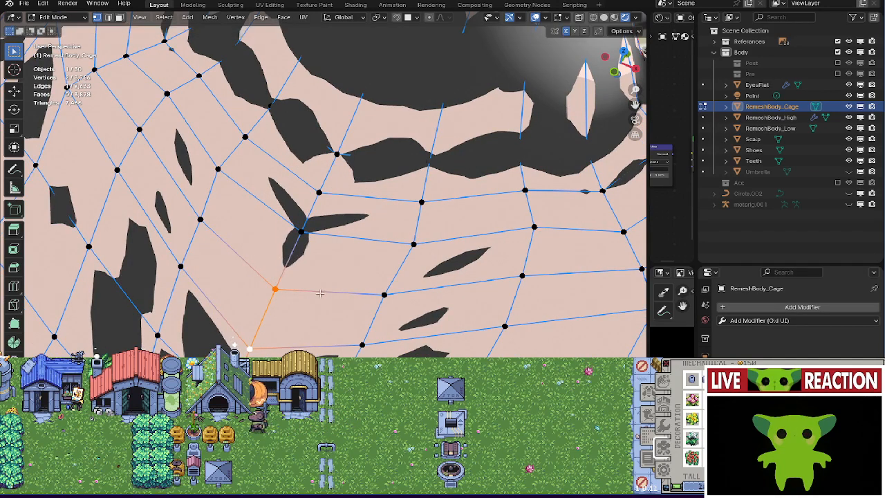
{"action": "left_click", "coordinate": [302, 243]}
{"action": "key", "text": "alt+s"}
{"action": "left_click", "coordinate": [344, 229]}
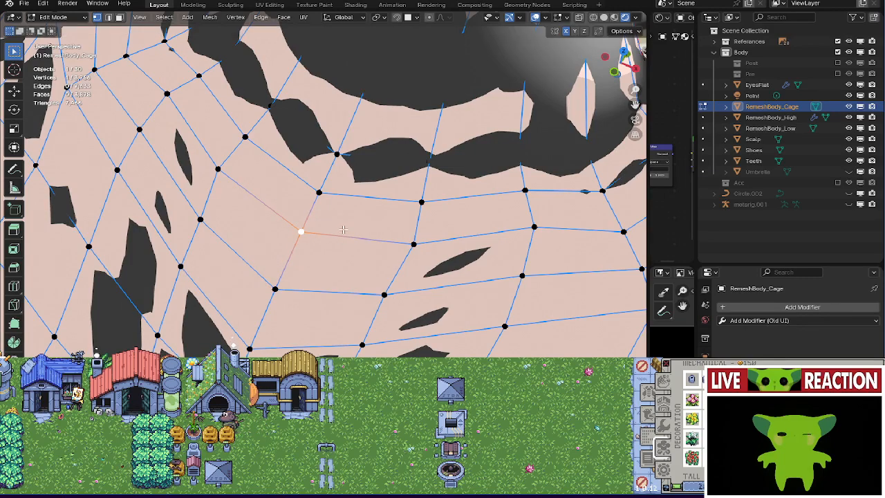
Push the row of cage vertices along the front base of the neck outward by about 0.0002 m.
{"action": "left_click", "coordinate": [348, 163]}
{"action": "left_click", "coordinate": [436, 181], "text": "shift"}
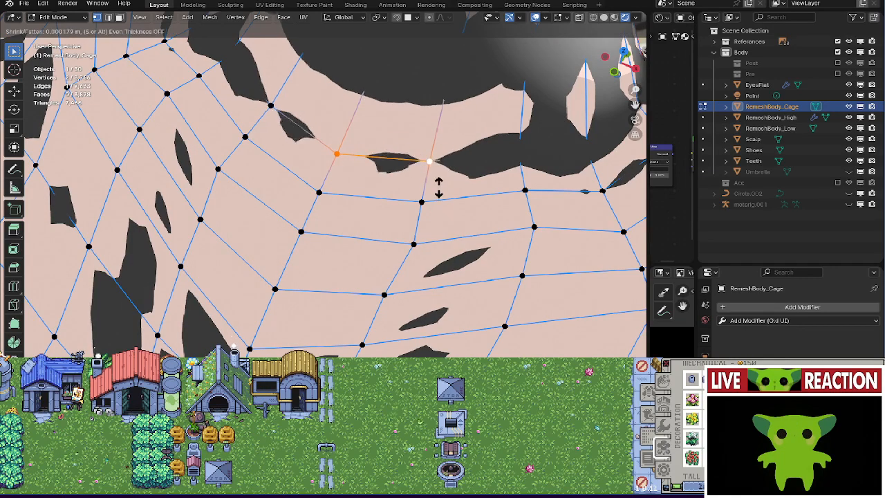
{"action": "middle_click_drag", "start_coordinate": [444, 168], "coordinate": [402, 203]}
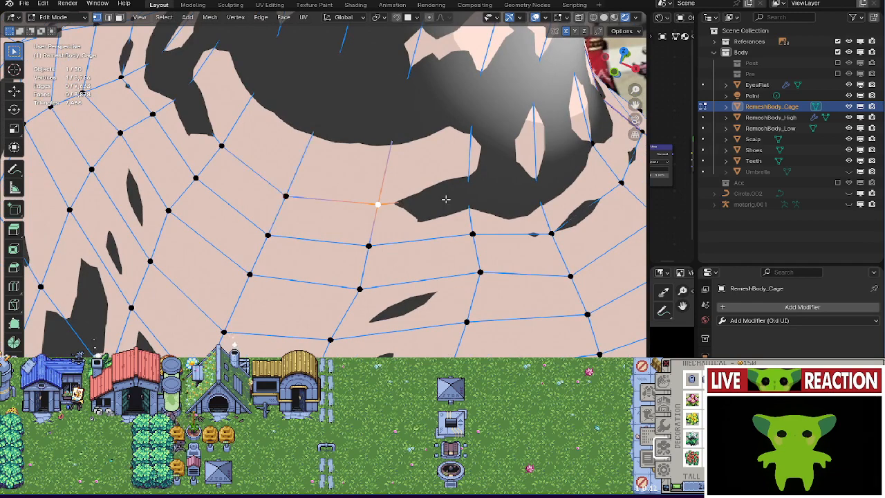
{"action": "left_click", "coordinate": [477, 209], "text": "shift"}
{"action": "key", "text": "g"}
{"action": "left_click", "coordinate": [479, 198]}
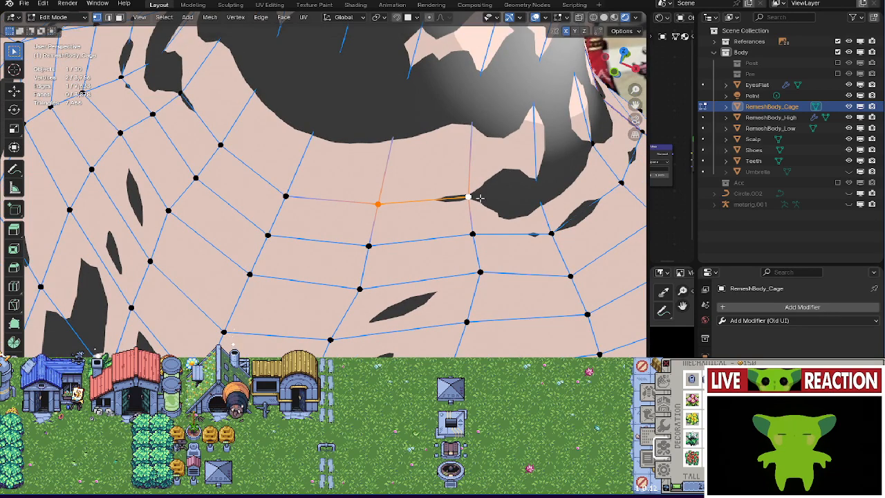
Shrink/Fatten cage vertices along the front base of the neck outward by about 0.0002 to 0.0005 m to cover the dark slivers.
{"action": "middle_click_drag", "start_coordinate": [499, 206], "coordinate": [401, 216]}
{"action": "key", "text": "g"}
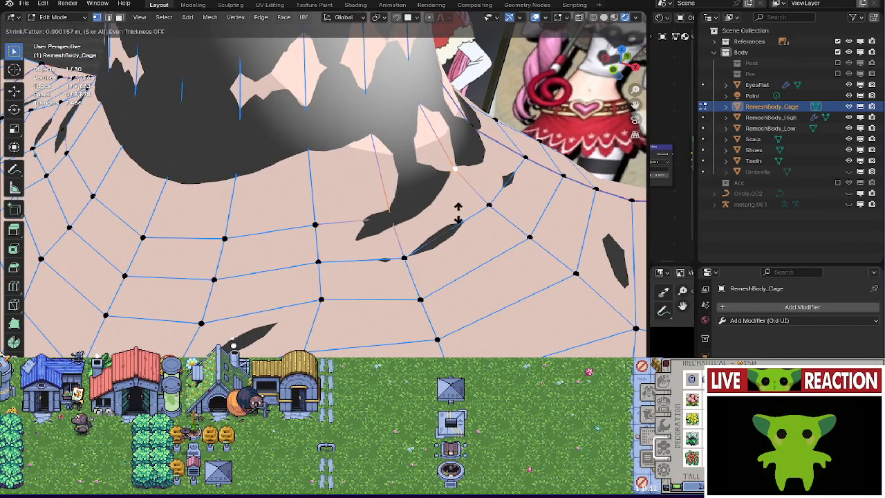
{"action": "left_click", "coordinate": [407, 217]}
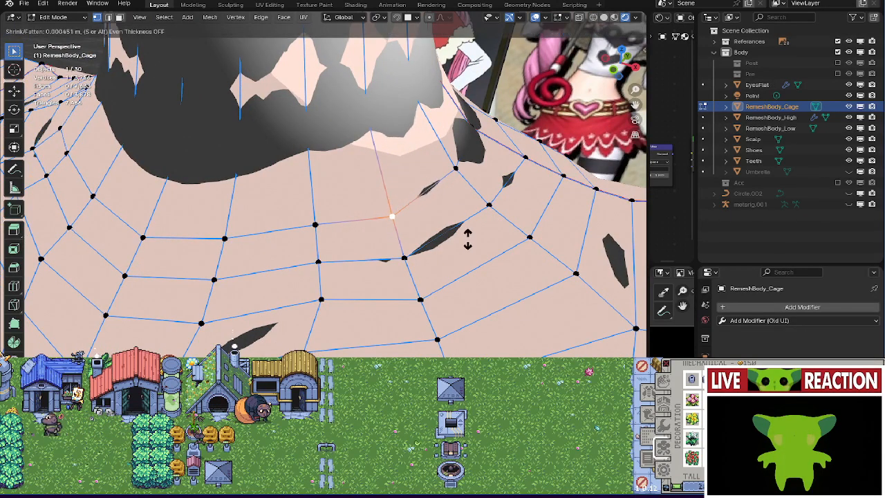
{"action": "left_click", "coordinate": [406, 258]}
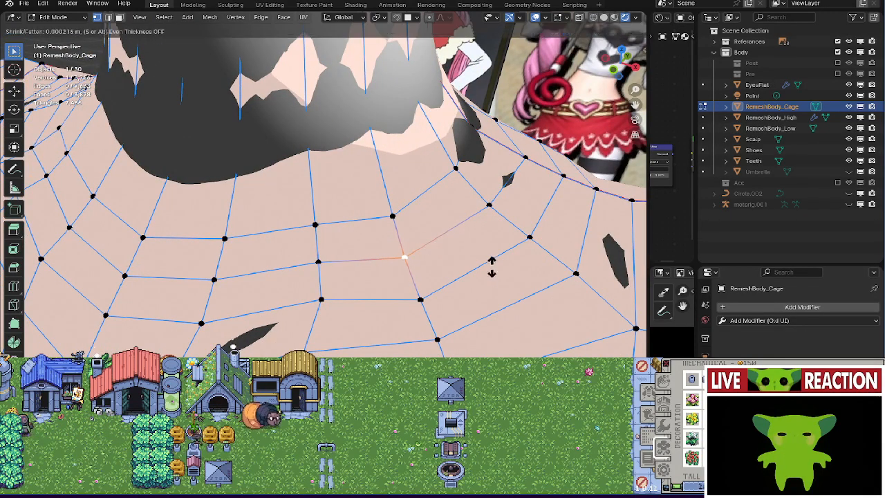
Fatten the six cage vertices surrounding the two dark patches on the upper chest, just below the collar rows.
{"action": "middle_click_drag", "start_coordinate": [494, 274], "coordinate": [357, 237]}
{"action": "left_click", "coordinate": [367, 219], "text": "shift"}
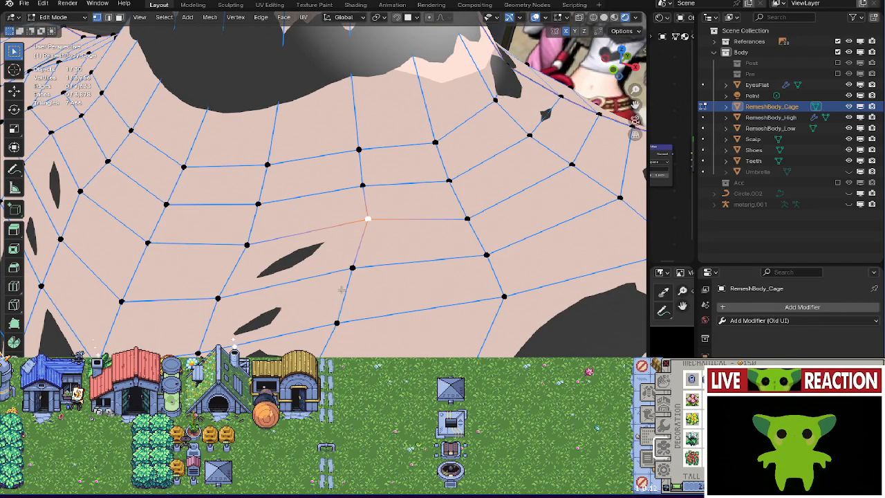
{"action": "left_click", "coordinate": [336, 322], "text": "shift"}
{"action": "left_click", "coordinate": [217, 298], "text": "shift"}
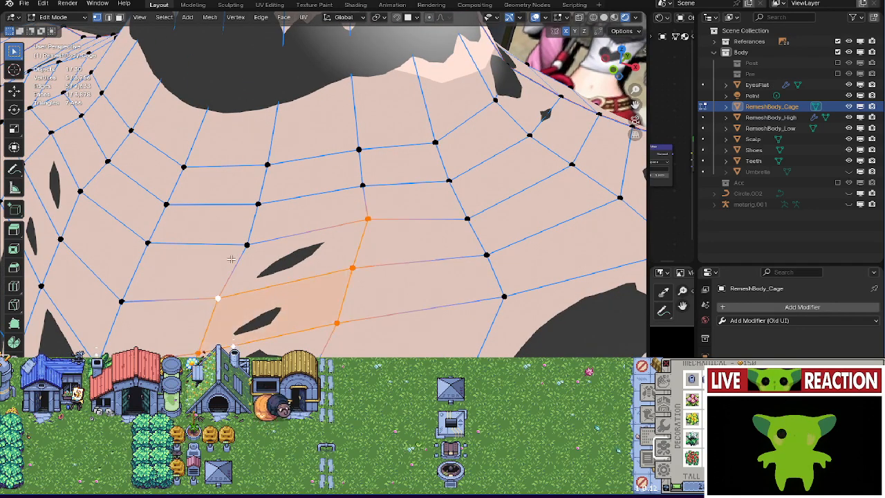
{"action": "left_click", "coordinate": [246, 244], "text": "shift"}
{"action": "scroll", "coordinate": [364, 263], "scroll_direction": "down", "scroll_amount": 3}
{"action": "middle_click_drag", "start_coordinate": [364, 262], "coordinate": [416, 164], "text": "shift"}
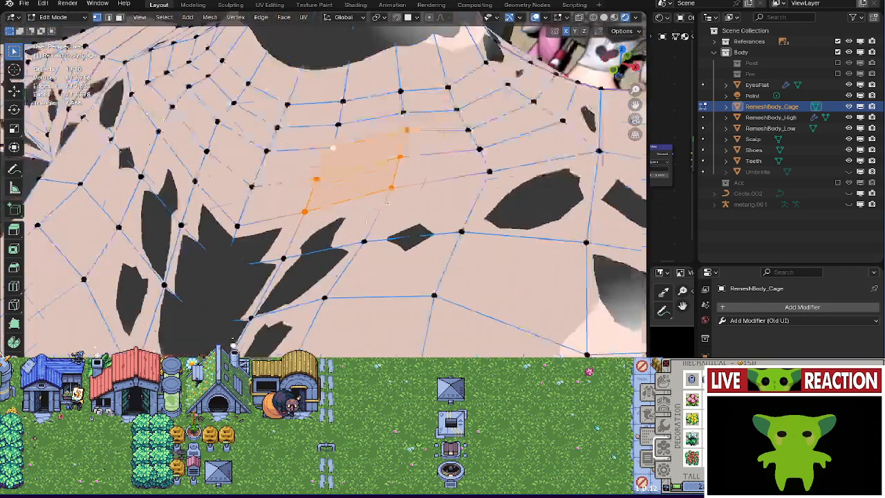
Push the chest centre-line vertices at the top of the large dark patch outward, first by about 0.0009 m, the lower one by about 0.0003 m.
{"action": "scroll", "coordinate": [414, 165], "scroll_direction": "down", "scroll_amount": 1}
{"action": "left_click", "coordinate": [259, 241]}
{"action": "middle_click_drag", "start_coordinate": [253, 250], "coordinate": [288, 205], "text": "shift"}
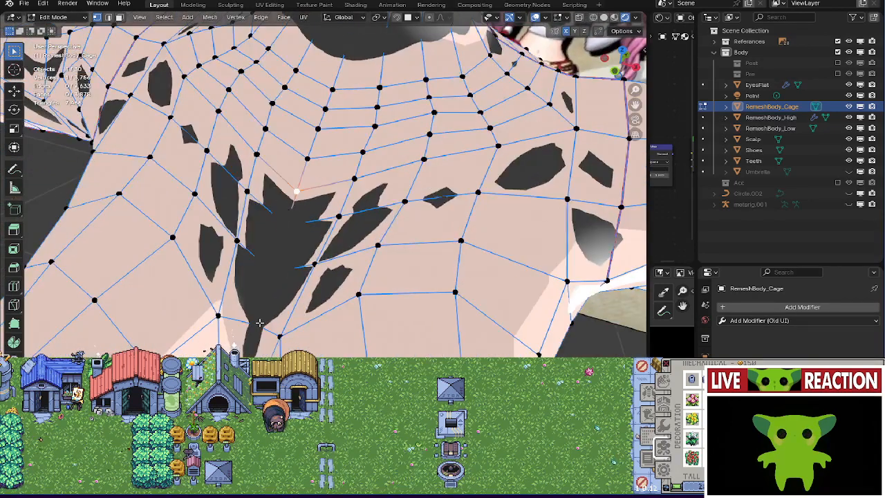
{"action": "key", "text": "alt+s"}
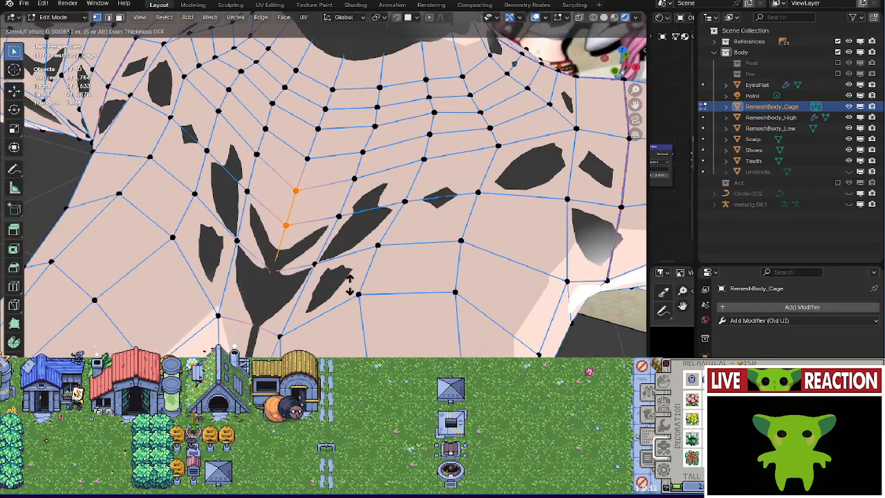
{"action": "left_click", "coordinate": [350, 283]}
{"action": "left_click", "coordinate": [271, 266]}
{"action": "key", "text": "alt+s"}
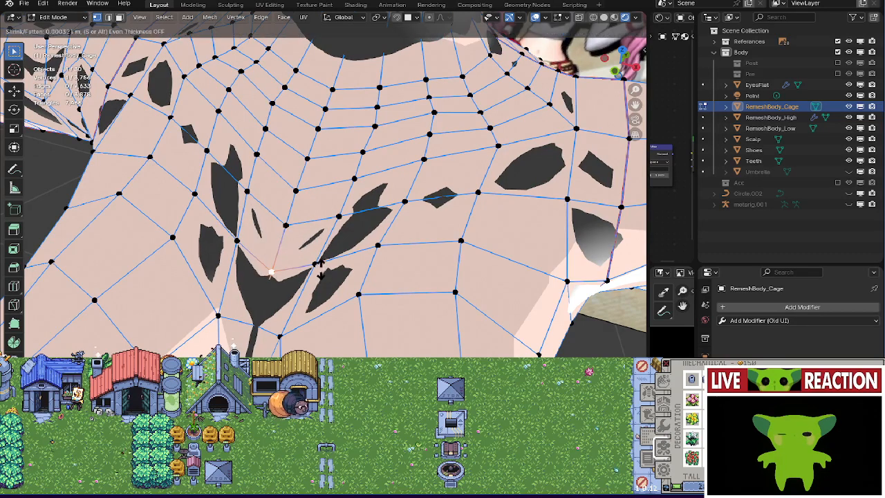
{"action": "left_click", "coordinate": [320, 268]}
Fatten the vertex pair beside the chest centre line, and the two lower centre-line vertices by about 0.0004 m.
{"action": "key", "text": "alt+s"}
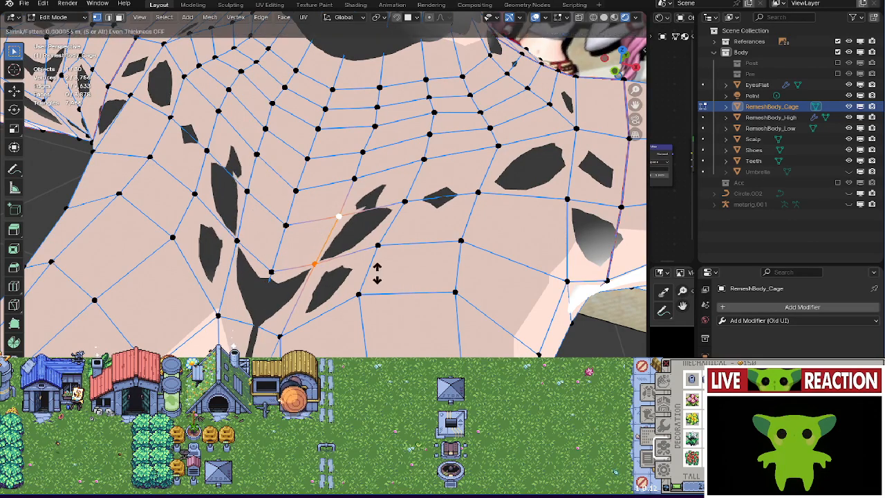
{"action": "left_click", "coordinate": [254, 324]}
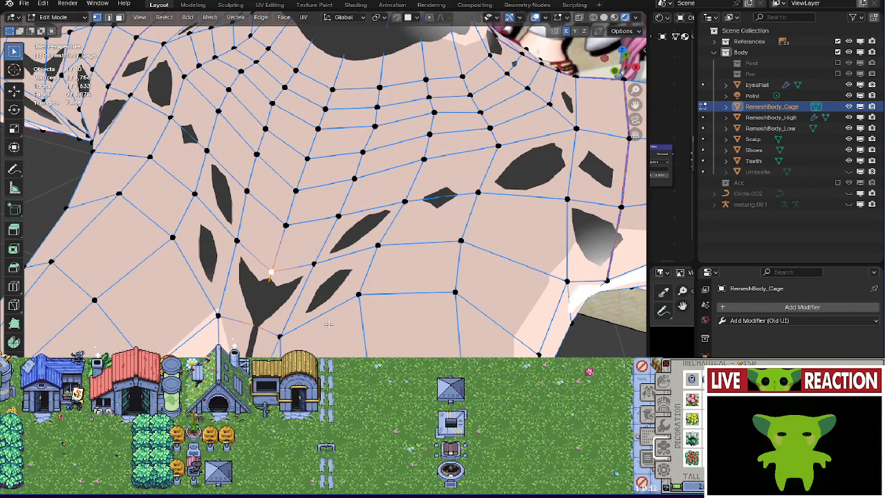
{"action": "key", "text": "alt+s"}
{"action": "right_click", "coordinate": [328, 314]}
{"action": "key", "text": "alt+s"}
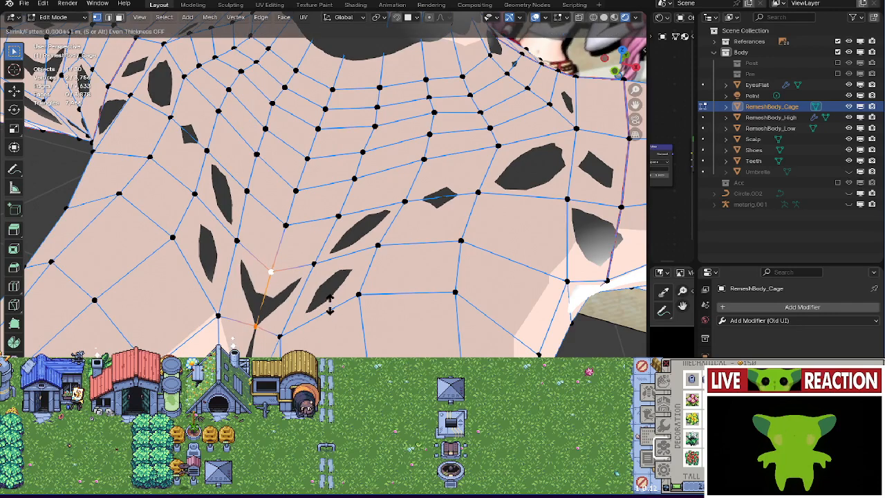
{"action": "left_click", "coordinate": [319, 302]}
Extend the selection to the full face beside the lower chest centre line and fatten its four vertices by about 0.0003 m.
{"action": "left_click", "coordinate": [279, 336], "text": "shift"}
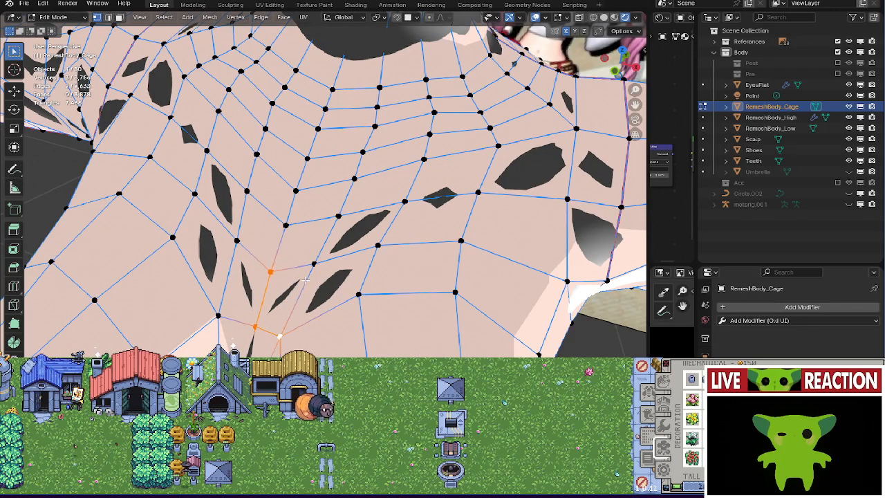
{"action": "left_click", "coordinate": [313, 263], "text": "shift"}
{"action": "key", "text": "alt+s"}
{"action": "right_click", "coordinate": [341, 307]}
{"action": "key", "text": "alt+s"}
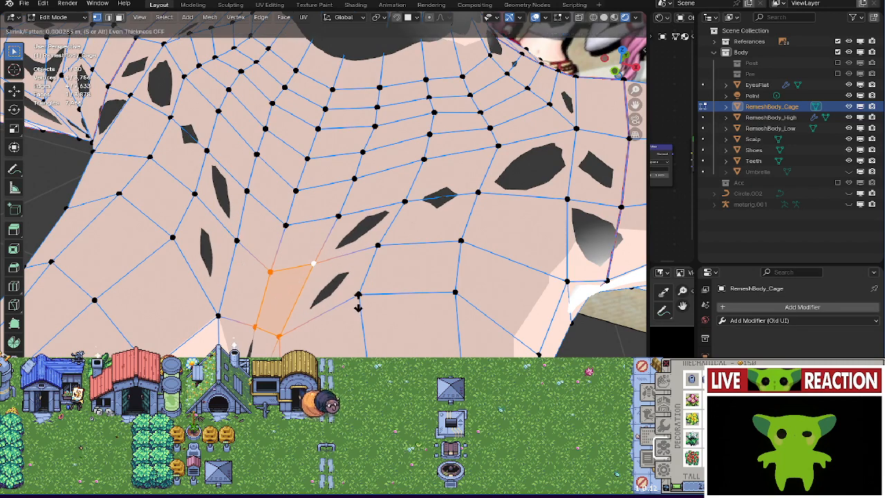
{"action": "left_click", "coordinate": [357, 307]}
Shrink/Fatten the four vertices of the neighbouring chest face outward by about 0.0004 m to cover its dark patch.
{"action": "left_click", "coordinate": [357, 295]}
{"action": "left_click", "coordinate": [313, 263], "text": "shift"}
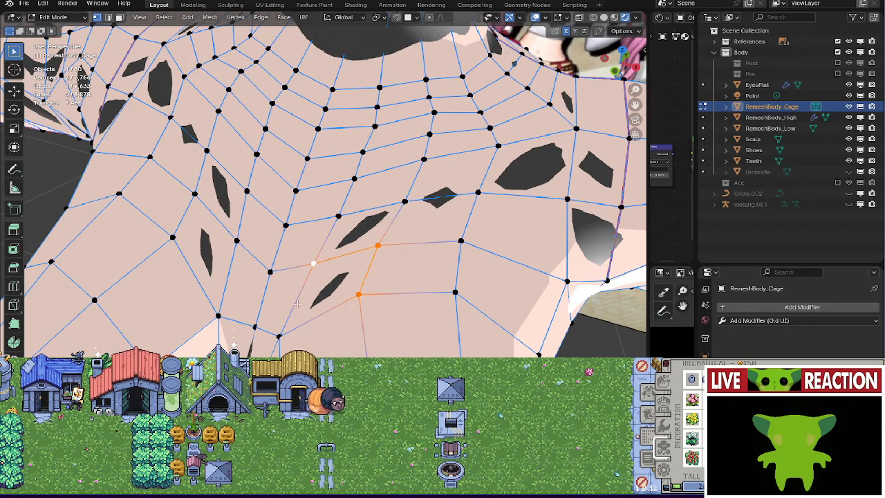
{"action": "key", "text": "alt+s"}
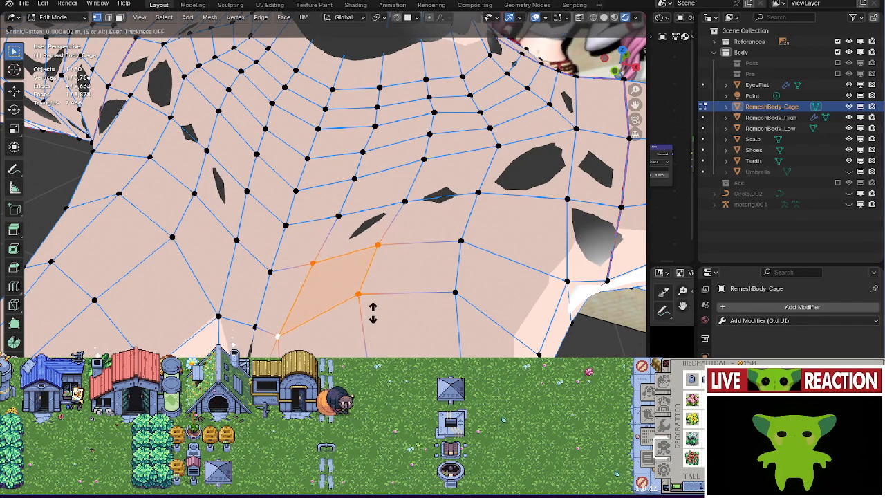
{"action": "left_click", "coordinate": [373, 311]}
Select the four vertices of the chest face directly above, around the remaining dark sliver, and fatten them slightly outward.
{"action": "left_click", "coordinate": [377, 246]}
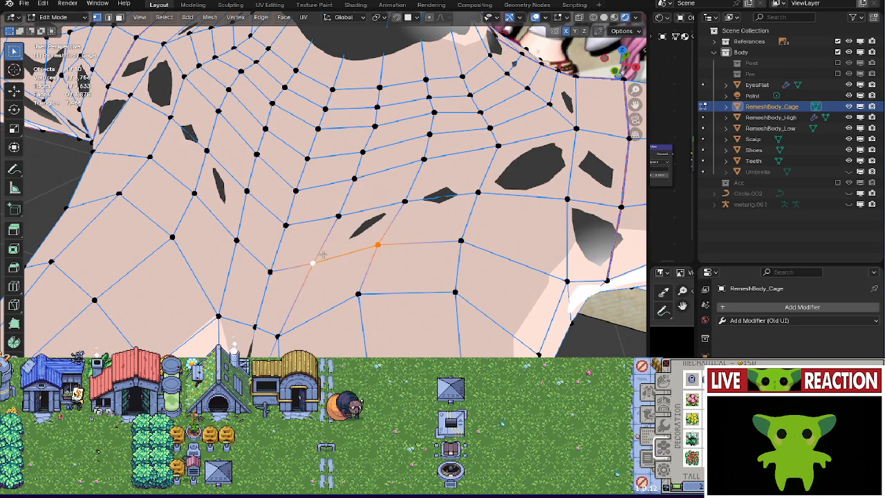
{"action": "left_click", "coordinate": [337, 217], "text": "shift"}
{"action": "key", "text": "shift+s"}
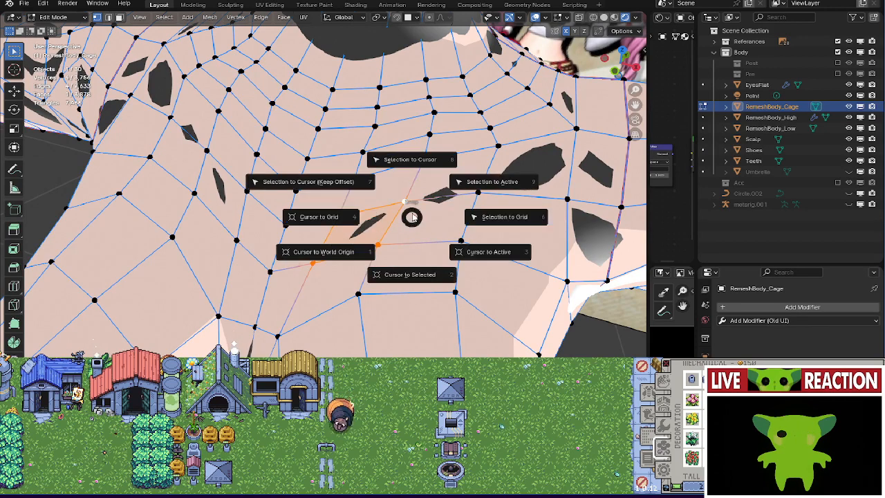
{"action": "key", "text": "Escape"}
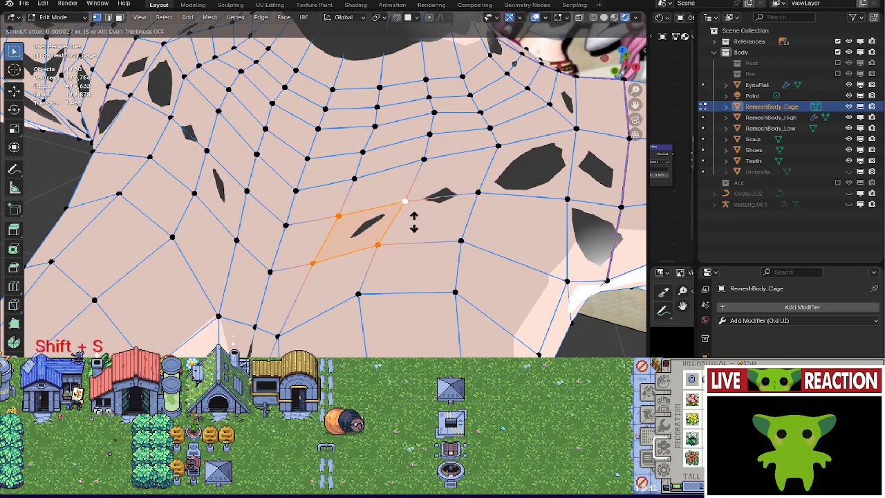
Fatten the four vertices around the large dark patch between chest and shoulder seam outward by about 0.0008 m.
{"action": "middle_click_drag", "start_coordinate": [415, 217], "coordinate": [318, 298]}
{"action": "left_click", "coordinate": [320, 292]}
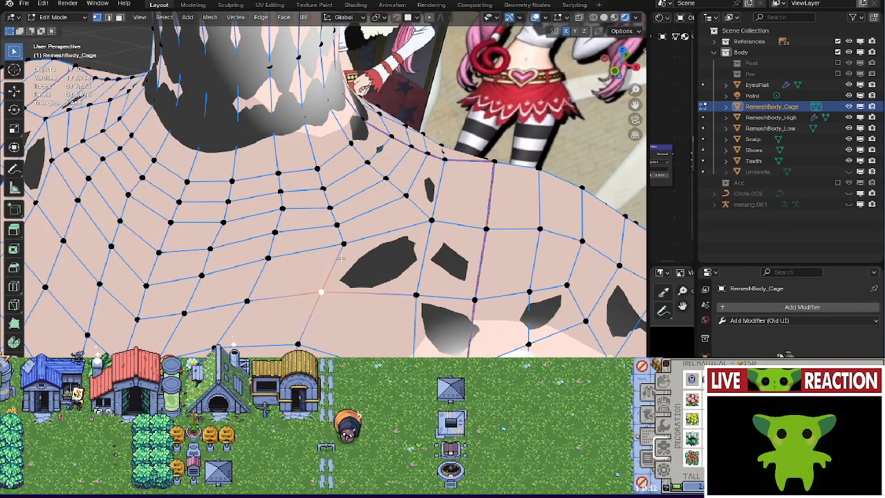
{"action": "left_click", "coordinate": [417, 293], "text": "shift"}
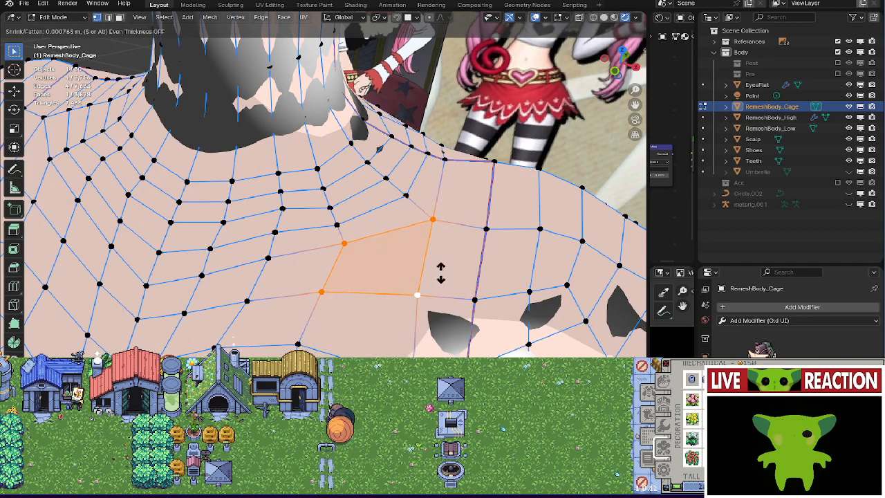
Push the four vertices of the face along the shoulder seam above the armpit outward by about 0.0005 m.
{"action": "middle_click_drag", "start_coordinate": [423, 289], "coordinate": [387, 277], "text": "shift"}
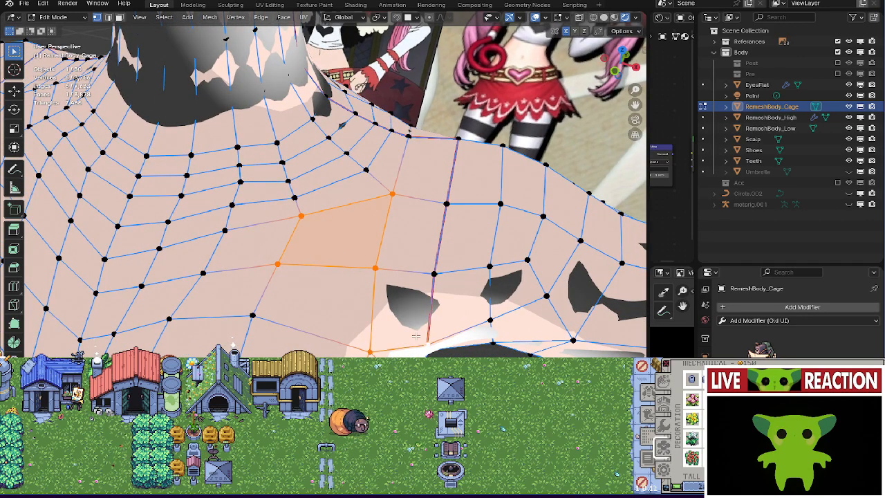
{"action": "left_click", "coordinate": [430, 300]}
{"action": "left_click", "coordinate": [377, 342], "text": "shift"}
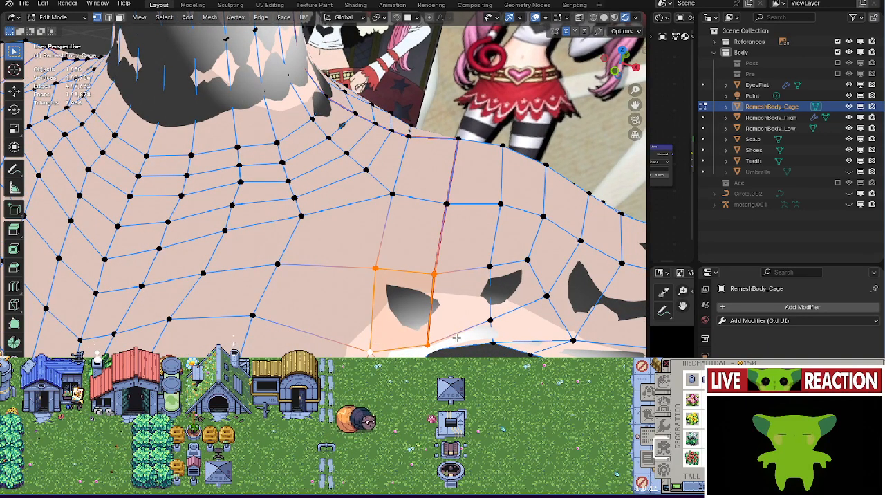
{"action": "key", "text": "alt+s"}
{"action": "left_click", "coordinate": [456, 327]}
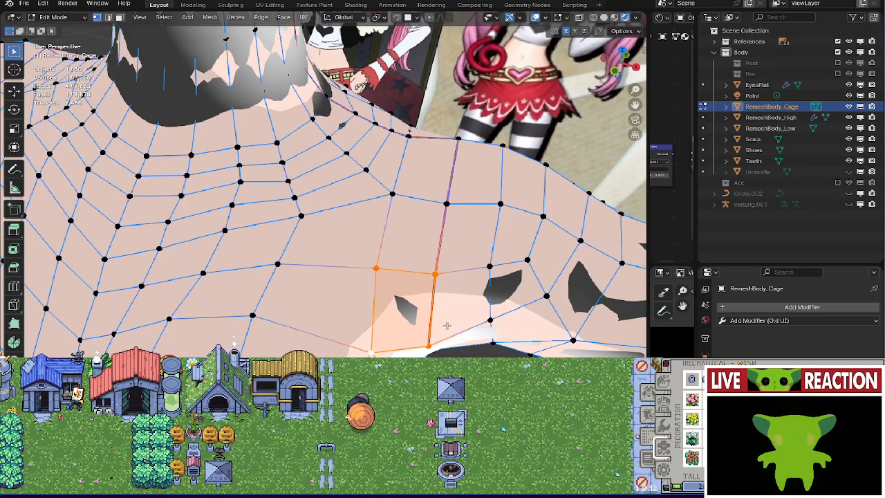
{"action": "middle_click_drag", "start_coordinate": [456, 327], "coordinate": [418, 250]}
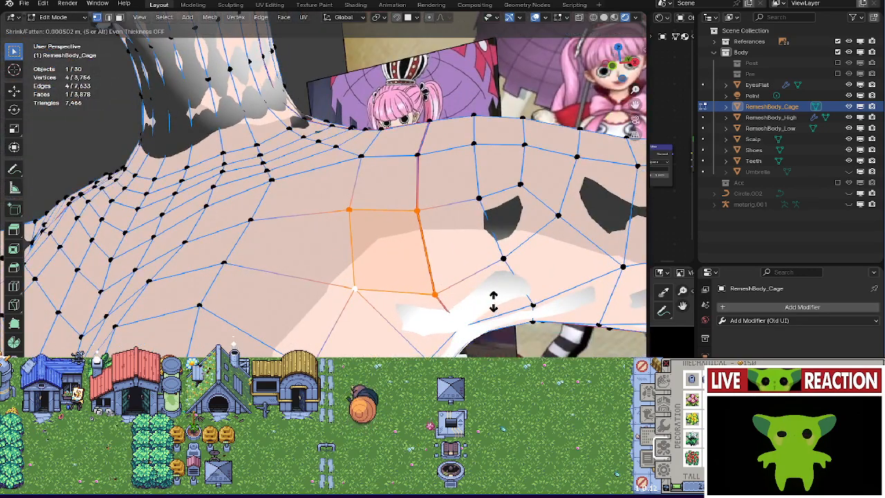
Fatten the four vertices around the dark patch on the shoulder, just outside the seam, by about 0.0002 m.
{"action": "middle_click_drag", "start_coordinate": [492, 300], "coordinate": [404, 237], "text": "shift"}
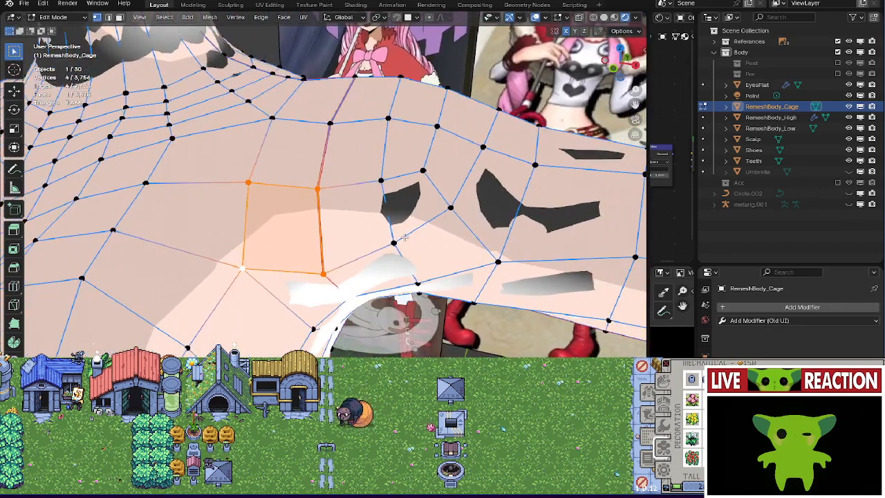
{"action": "left_click", "coordinate": [403, 186]}
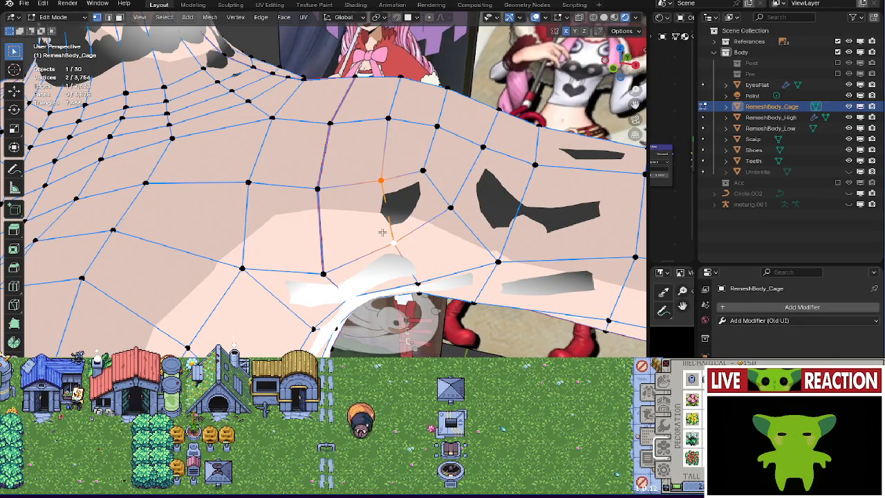
{"action": "key", "text": "KP_Decimal"}
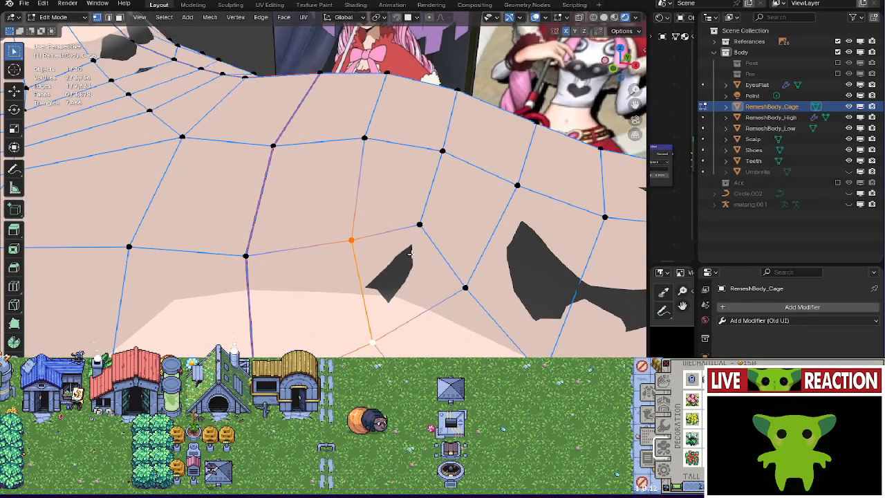
{"action": "left_click", "coordinate": [465, 285], "text": "shift"}
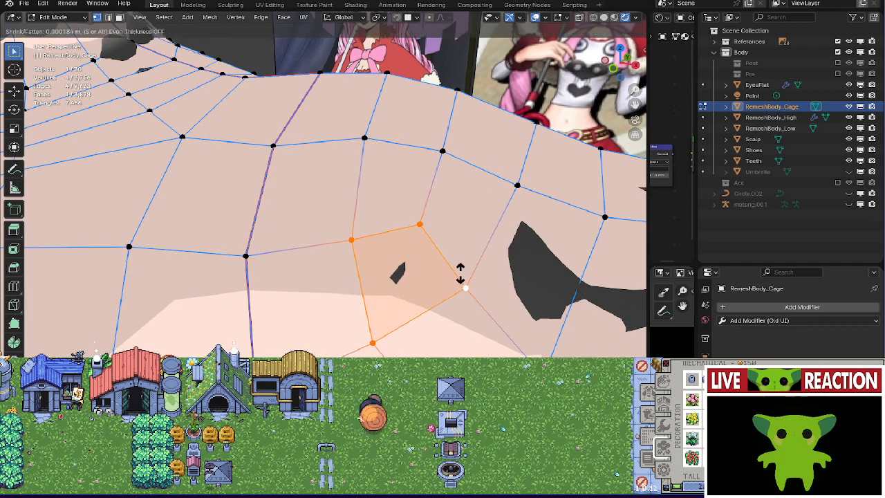
Fatten the two vertices on the shoulder edge running between the two joined dark patches.
{"action": "middle_click_drag", "start_coordinate": [460, 262], "coordinate": [342, 250]}
{"action": "left_click", "coordinate": [372, 258]}
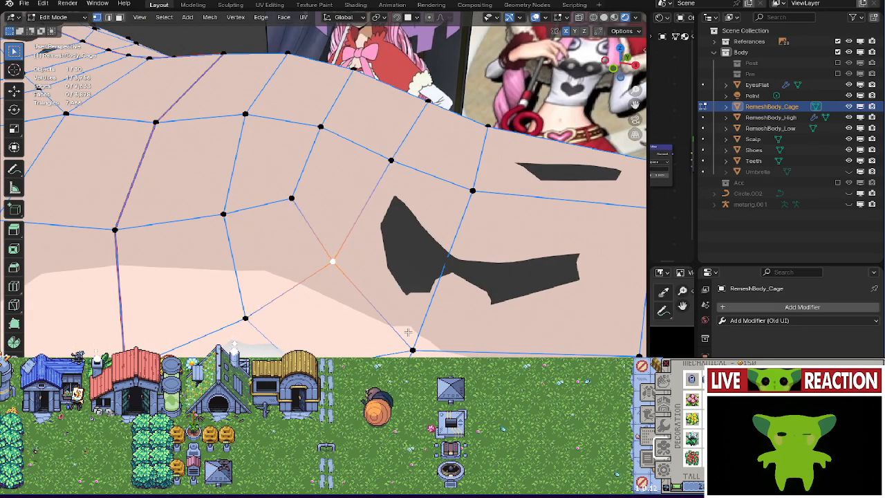
{"action": "left_click", "coordinate": [409, 335], "text": "shift"}
{"action": "left_click", "coordinate": [474, 187], "text": "shift"}
{"action": "left_click", "coordinate": [472, 188]}
{"action": "left_click", "coordinate": [412, 351], "text": "shift"}
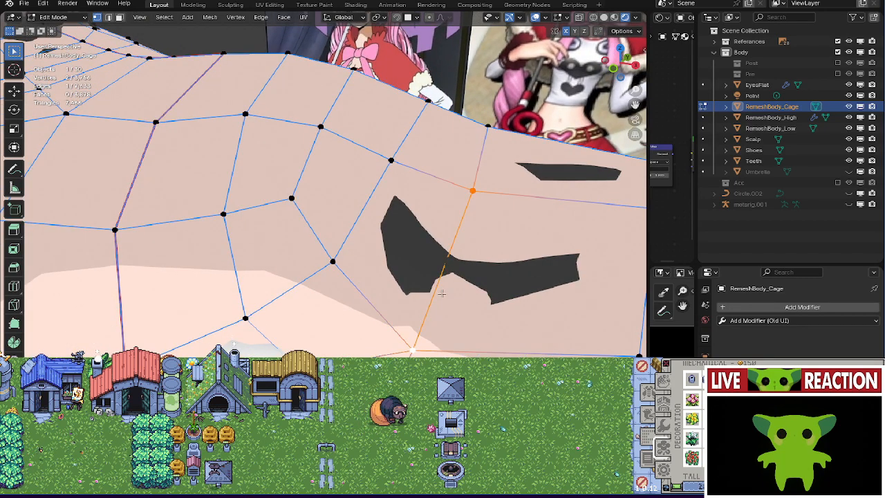
{"action": "key", "text": "alt+s"}
{"action": "right_click", "coordinate": [441, 279]}
Add the inner two vertices of that shoulder face to the selection and fatten all four by about 0.0006 m.
{"action": "left_click", "coordinate": [391, 161], "text": "shift"}
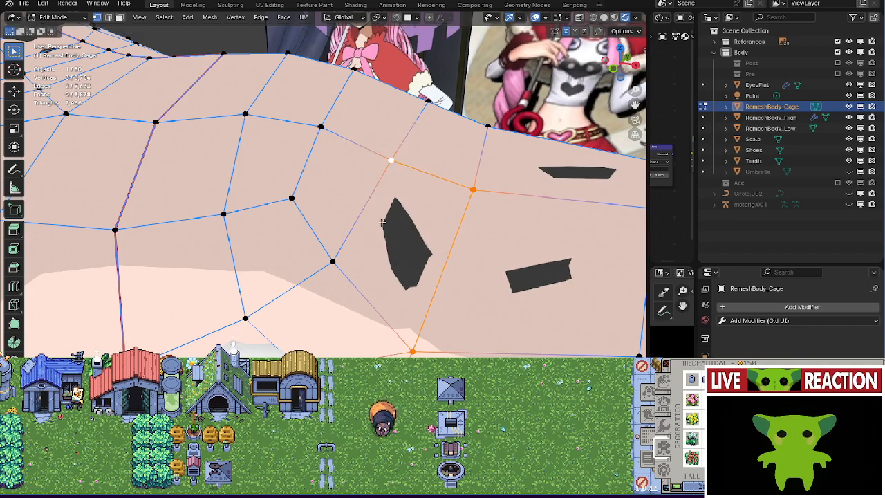
{"action": "key", "text": "alt+s"}
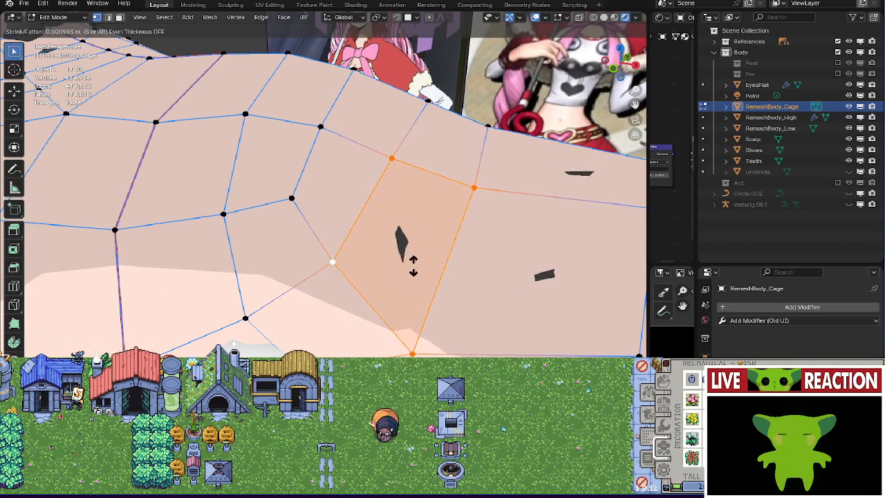
{"action": "left_click", "coordinate": [414, 257]}
Fatten the four vertices of the upper-arm face around the large grey patch by about 0.0011 m.
{"action": "middle_click_drag", "start_coordinate": [486, 354], "coordinate": [421, 266]}
{"action": "left_click", "coordinate": [417, 272], "text": "shift"}
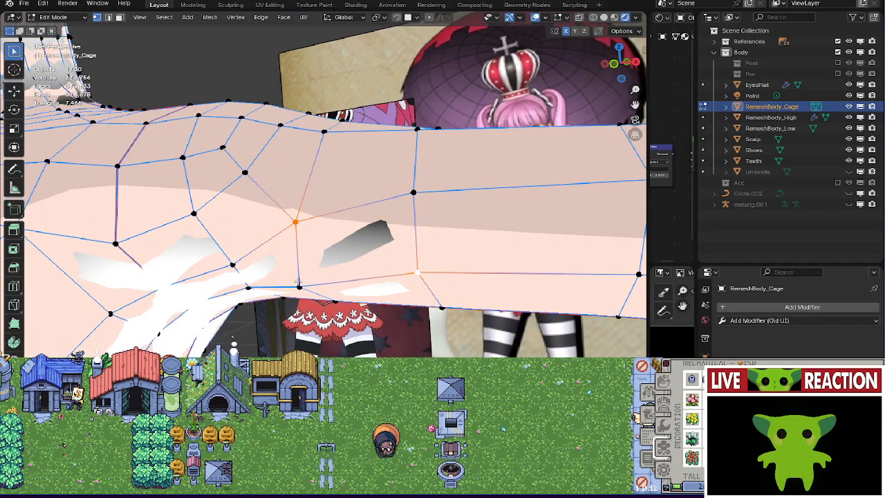
{"action": "left_click", "coordinate": [298, 286], "text": "shift"}
{"action": "left_click", "coordinate": [413, 192], "text": "shift"}
{"action": "key", "text": "shift+s"}
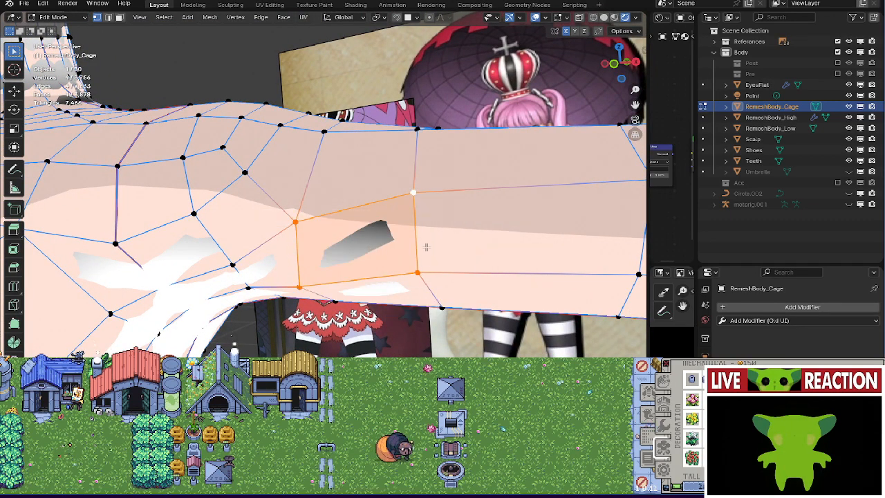
{"action": "key", "text": "alt+s"}
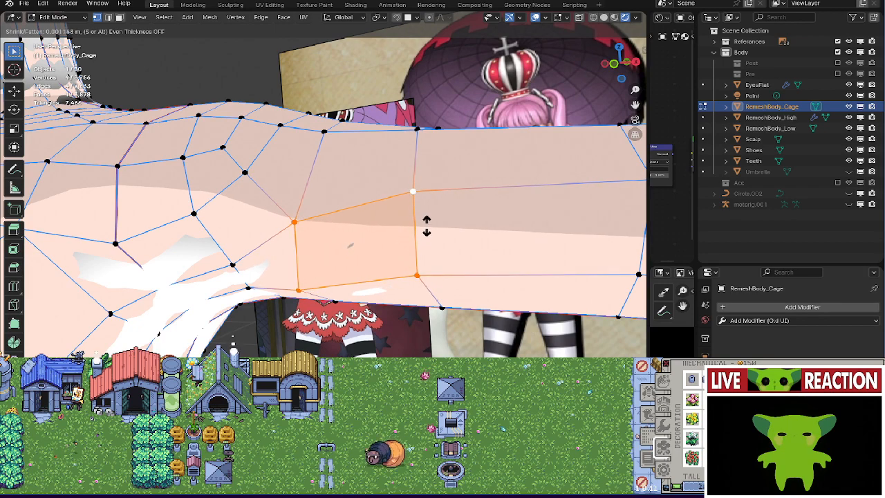
{"action": "right_click", "coordinate": [427, 226]}
Fatten the four vertices around the white patch beside the seam under the upper arm by about 0.0006 m.
{"action": "middle_click_drag", "start_coordinate": [426, 225], "coordinate": [312, 223]}
{"action": "left_click", "coordinate": [287, 222]}
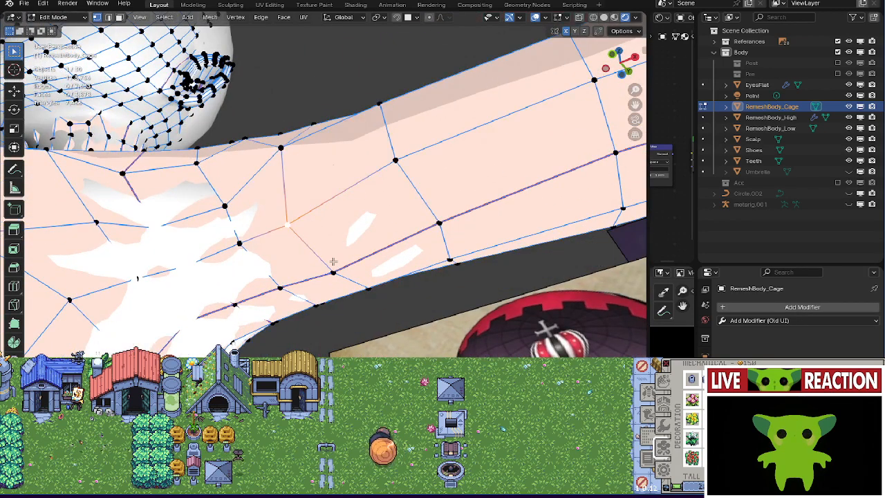
{"action": "left_click", "coordinate": [394, 159], "text": "shift"}
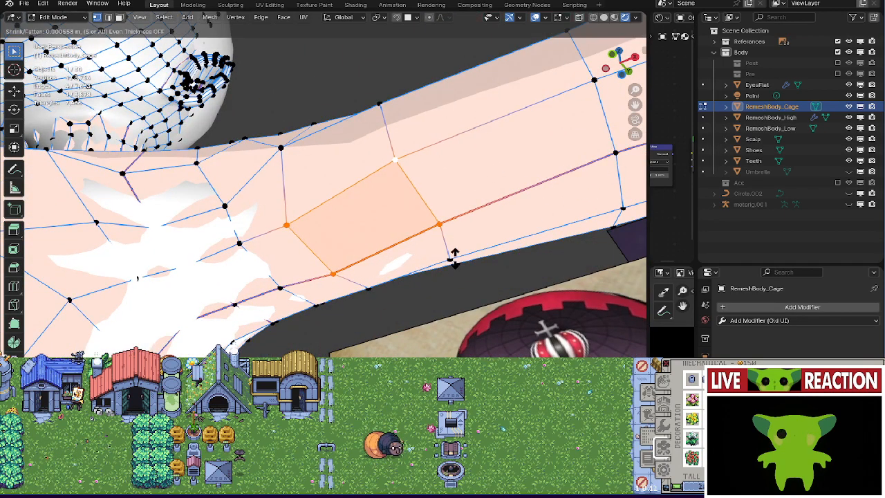
Fatten the four vertices of the neighbouring upper-arm face, across the seam, that contains the long white patches.
{"action": "middle_click_drag", "start_coordinate": [432, 284], "coordinate": [373, 198]}
{"action": "left_click", "coordinate": [354, 248]}
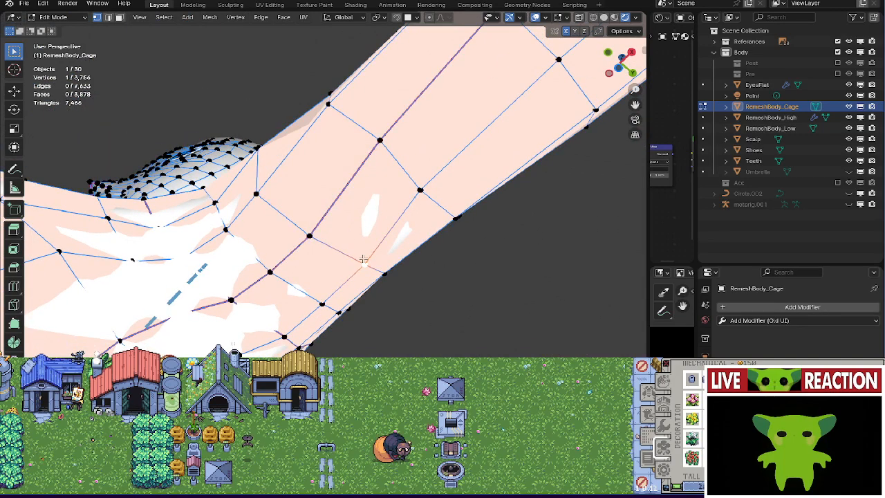
{"action": "left_click", "coordinate": [309, 236], "text": "shift"}
{"action": "left_click", "coordinate": [379, 141], "text": "shift"}
{"action": "left_click", "coordinate": [419, 190], "text": "shift"}
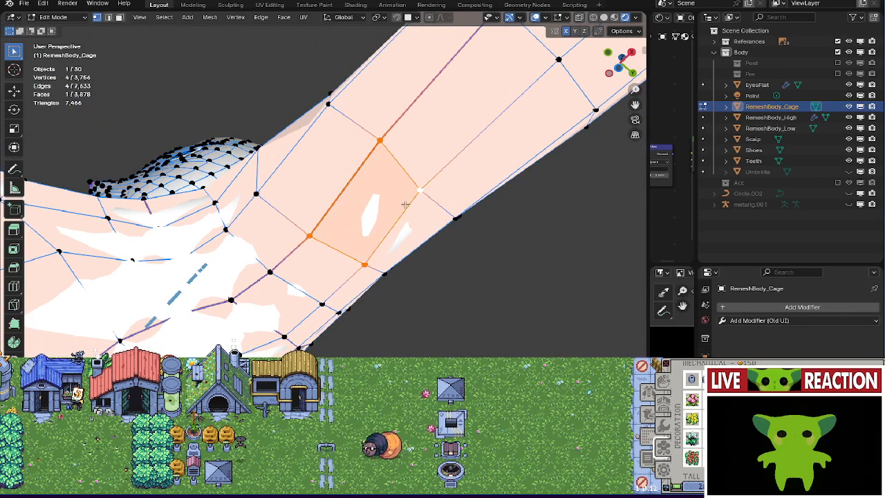
{"action": "key", "text": "alt+s"}
{"action": "left_click", "coordinate": [447, 264]}
Select the vertices around the thin white sliver on the next upper-arm face and fatten them.
{"action": "middle_click_drag", "start_coordinate": [448, 264], "coordinate": [331, 217]}
{"action": "left_click", "coordinate": [318, 154]}
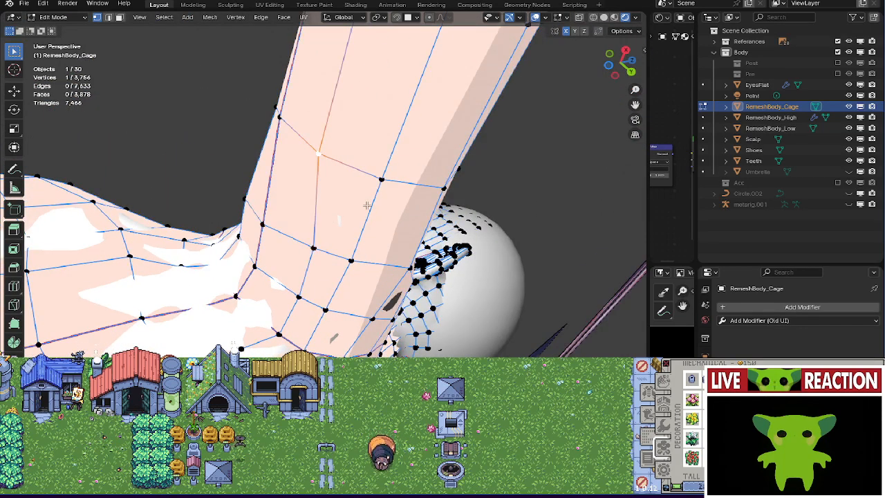
{"action": "left_click", "coordinate": [380, 179], "text": "shift"}
{"action": "left_click", "coordinate": [313, 247], "text": "shift"}
{"action": "middle_click_drag", "start_coordinate": [313, 247], "coordinate": [300, 282]}
{"action": "key", "text": "alt+s"}
{"action": "left_click", "coordinate": [331, 245]}
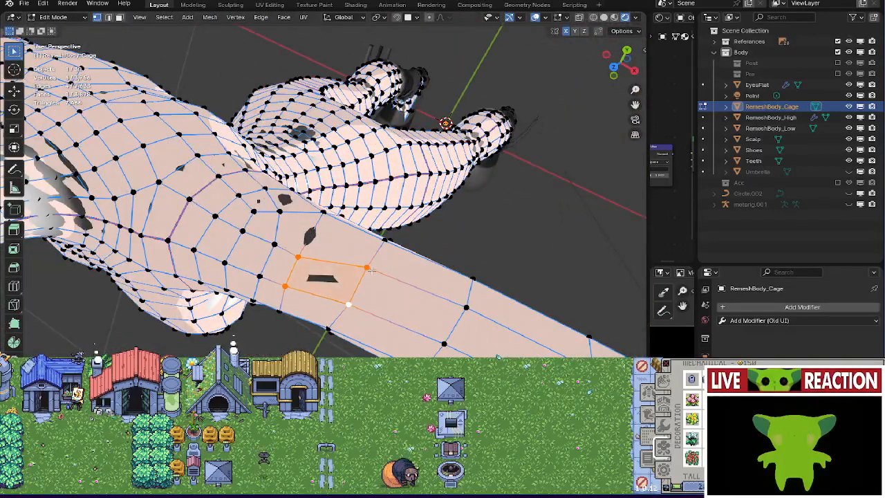
Fatten the vertices around each dark patch from upper arm to shoulder, using about 0.0002 m for the smallest patch outside the seam.
{"action": "left_click", "coordinate": [297, 257]}
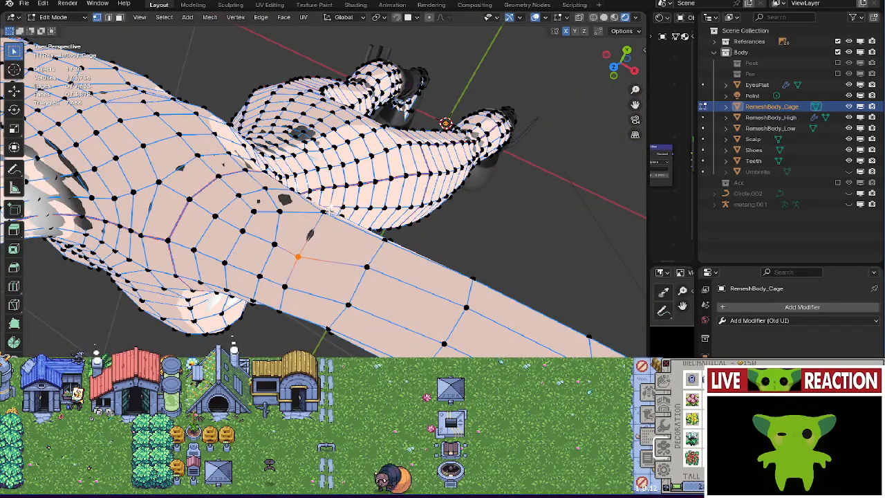
{"action": "middle_click_drag", "start_coordinate": [332, 220], "coordinate": [291, 269]}
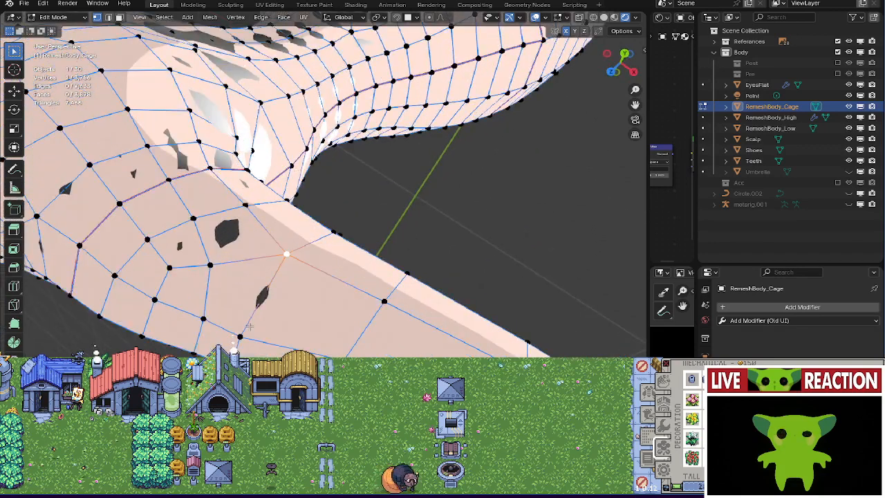
{"action": "left_click", "coordinate": [190, 265]}
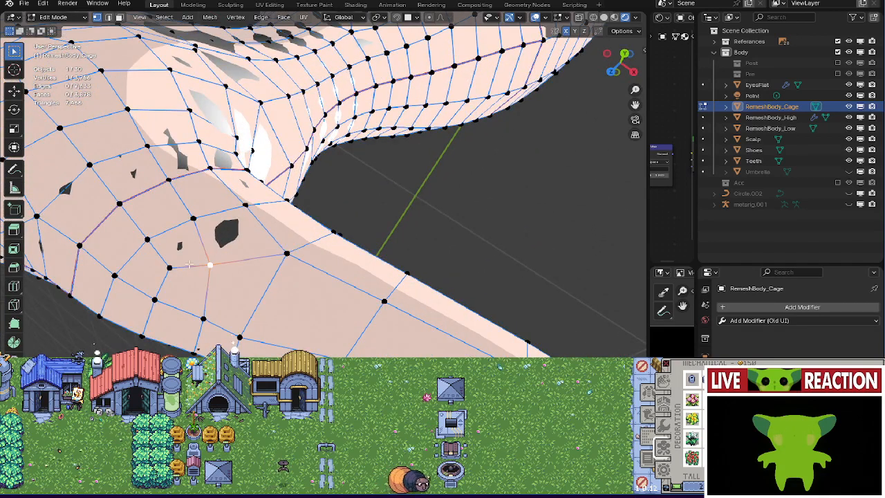
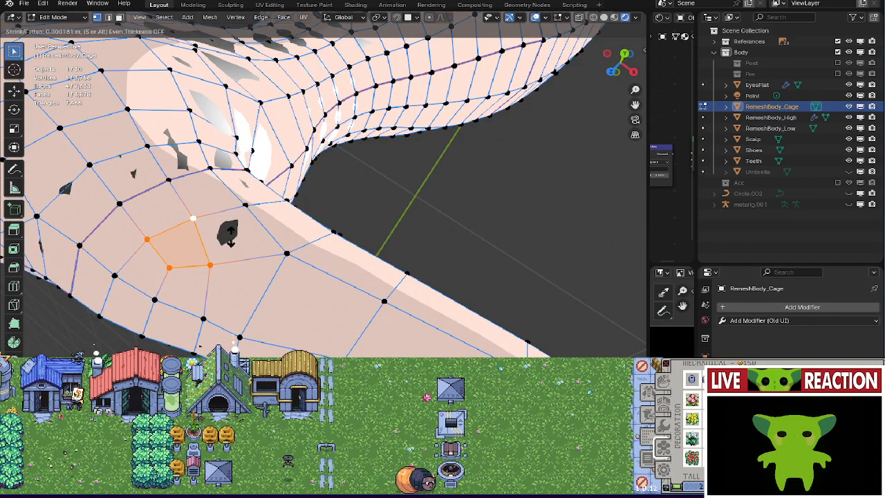
{"action": "left_click", "coordinate": [208, 218]}
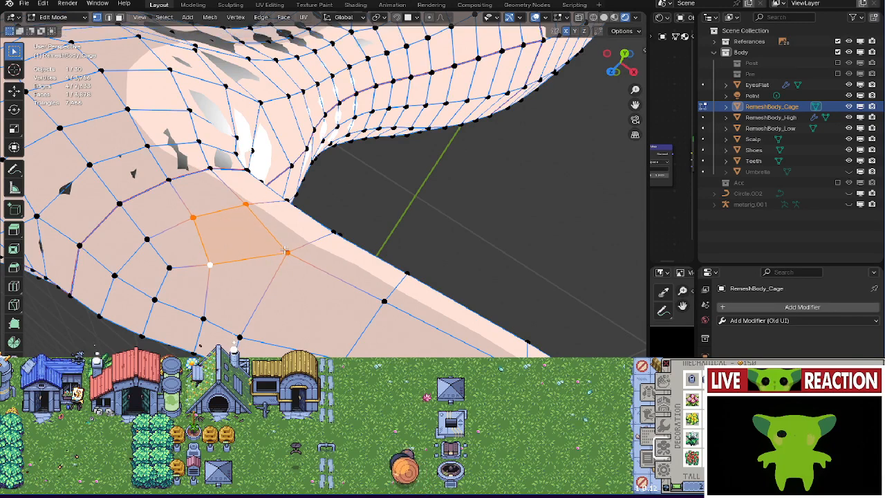
Fatten the two vertices along the dark sliver inside the shoulder seam and the four around the small dark patch touching that seam.
{"action": "middle_click_drag", "start_coordinate": [284, 256], "coordinate": [211, 191]}
{"action": "left_click", "coordinate": [208, 187]}
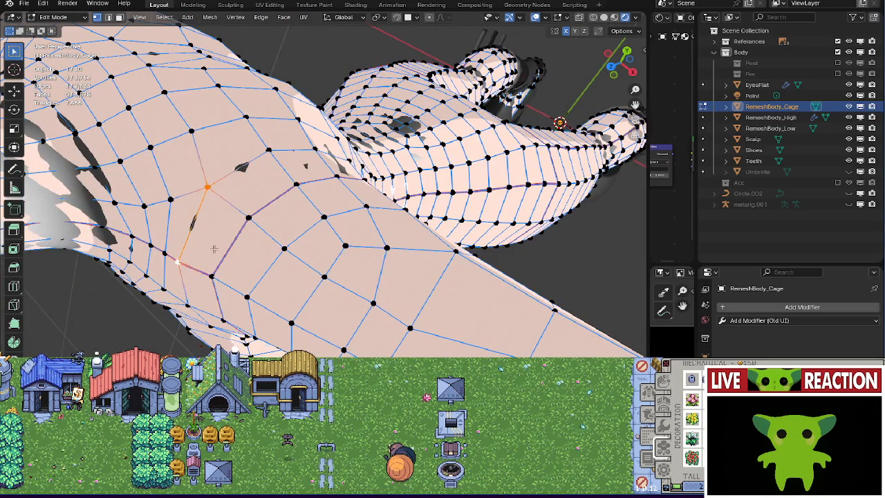
{"action": "left_click", "coordinate": [176, 262], "text": "shift"}
{"action": "middle_click_drag", "start_coordinate": [256, 242], "coordinate": [233, 302]}
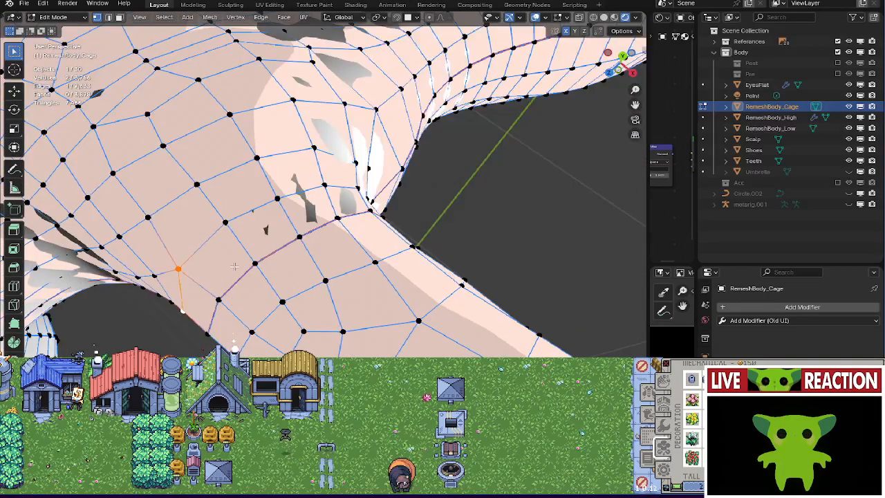
{"action": "left_click", "coordinate": [300, 237], "text": "shift"}
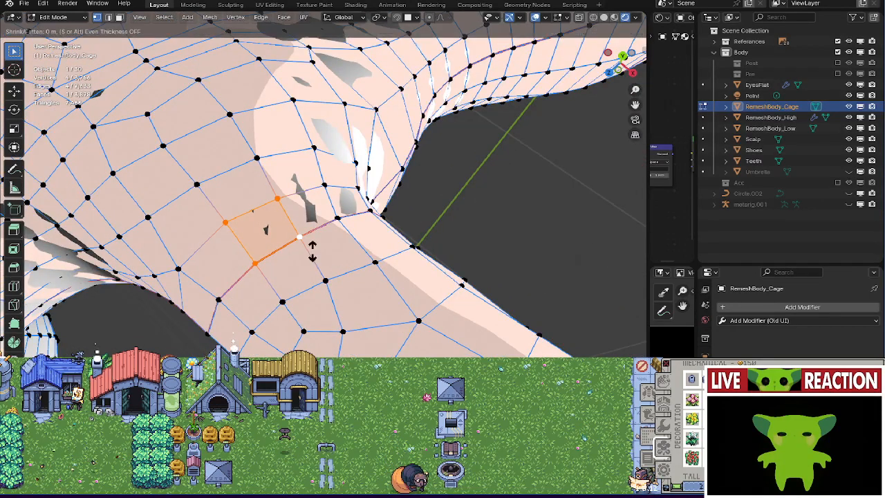
Fatten the four vertices around the grey patch on the body side of the shoulder seam, beside the armpit.
{"action": "middle_click_drag", "start_coordinate": [310, 239], "coordinate": [272, 264]}
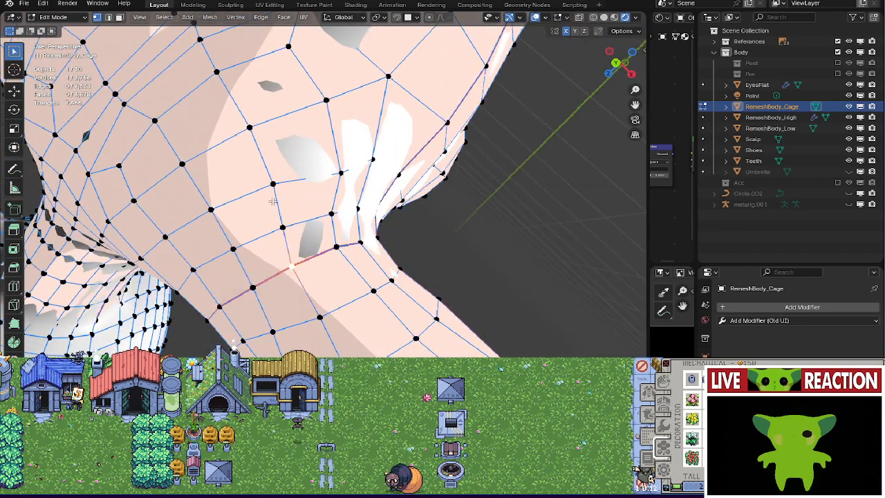
{"action": "left_click", "coordinate": [296, 223], "text": "shift"}
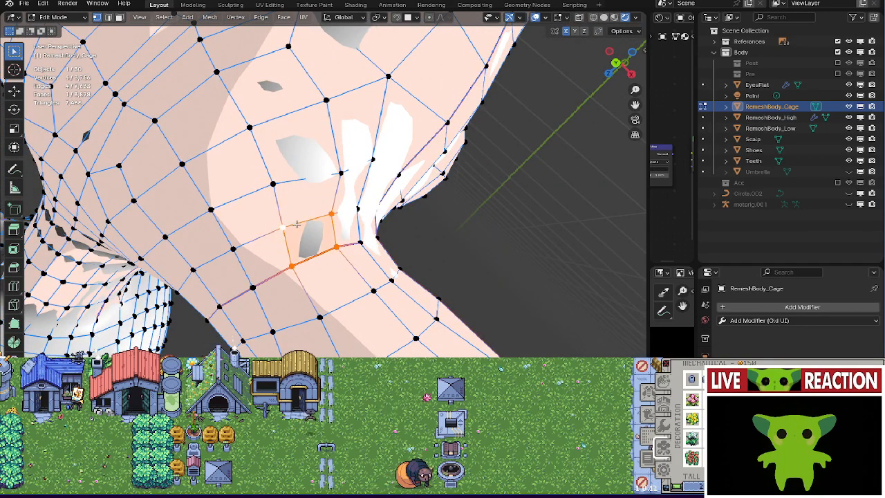
{"action": "key", "text": "alt+s"}
{"action": "left_click", "coordinate": [339, 259]}
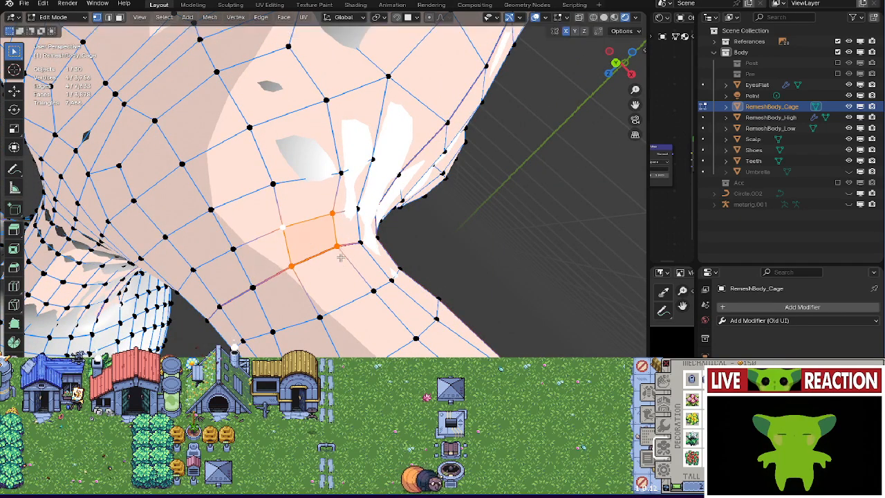
Fatten the two vertices on the arm side of the seam, next to the white armpit gap, by about 0.0003 m.
{"action": "middle_click_drag", "start_coordinate": [340, 259], "coordinate": [307, 322]}
{"action": "scroll", "coordinate": [306, 323], "scroll_direction": "up", "scroll_amount": 2}
{"action": "left_click", "coordinate": [293, 326]}
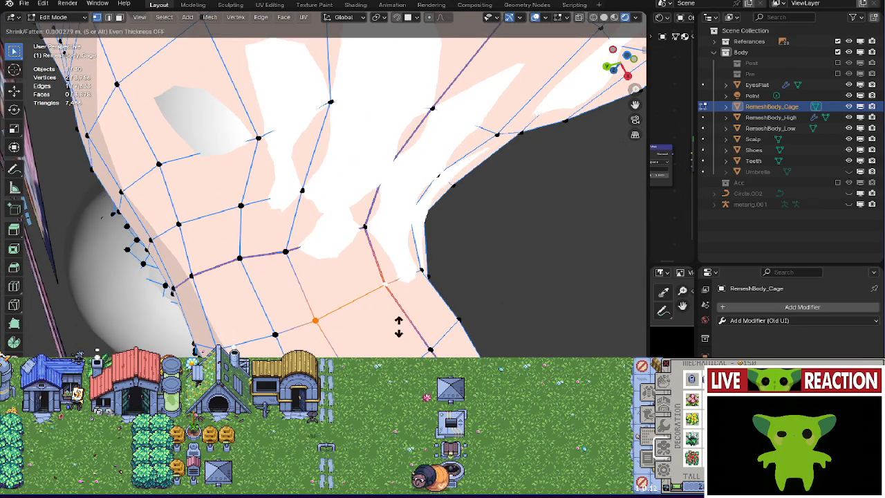
Select the row of arm vertices bordering the white armpit gap and fatten them.
{"action": "middle_click_drag", "start_coordinate": [398, 332], "coordinate": [204, 310]}
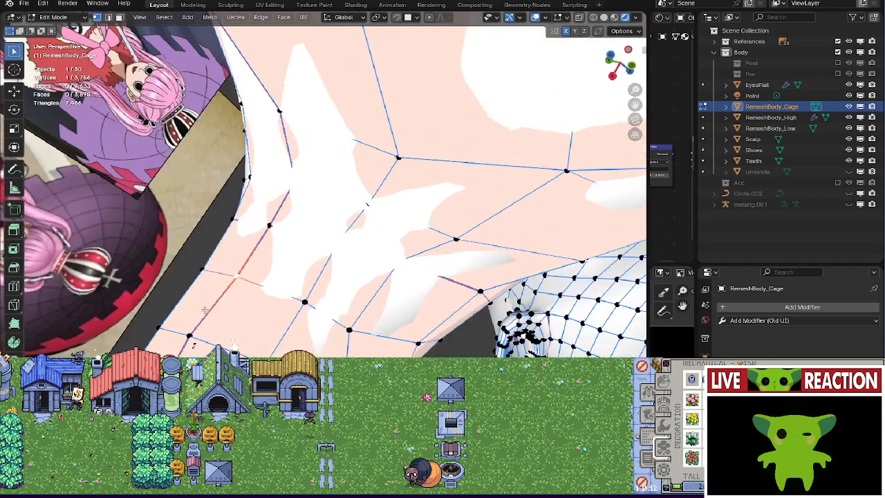
{"action": "key", "text": "alt+a"}
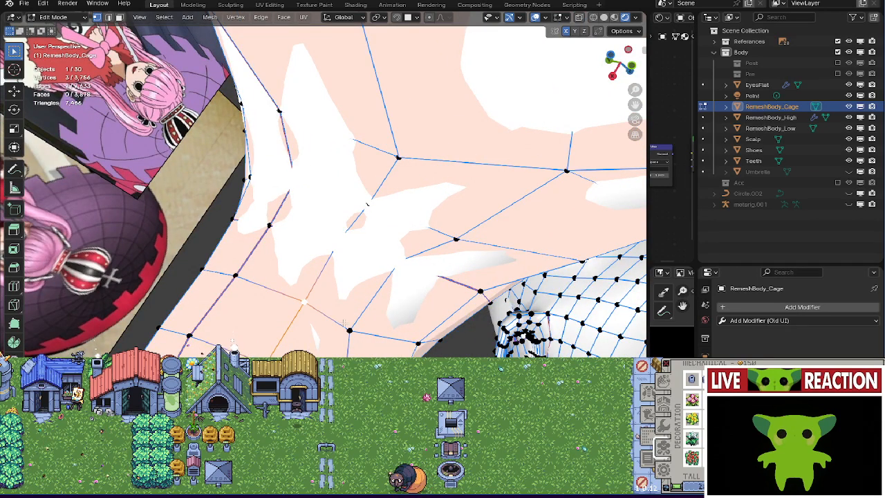
{"action": "left_click", "coordinate": [347, 327], "text": "shift"}
{"action": "key", "text": "alt+s"}
{"action": "left_click", "coordinate": [416, 349]}
Fatten the five vertices in the row crossing the lower edge of the white armpit gap by about 0.0005 m.
{"action": "middle_click_drag", "start_coordinate": [415, 349], "coordinate": [285, 338]}
{"action": "key", "text": "alt+a"}
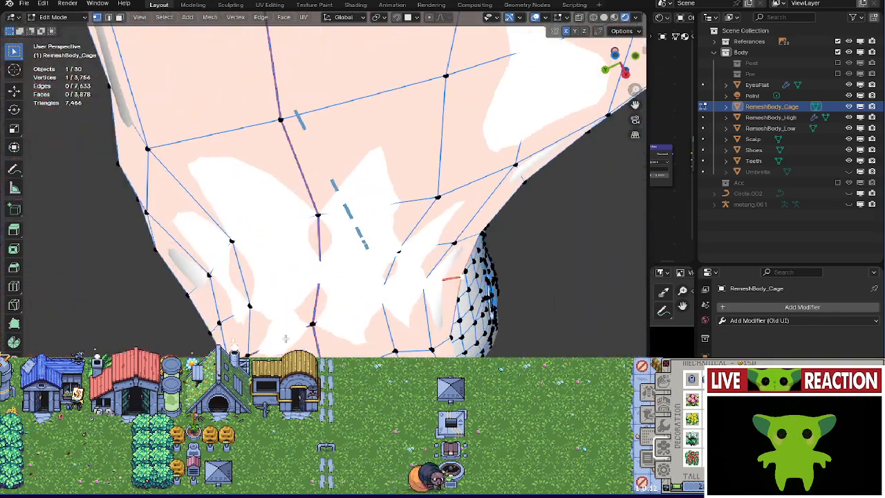
{"action": "key", "text": "alt+s"}
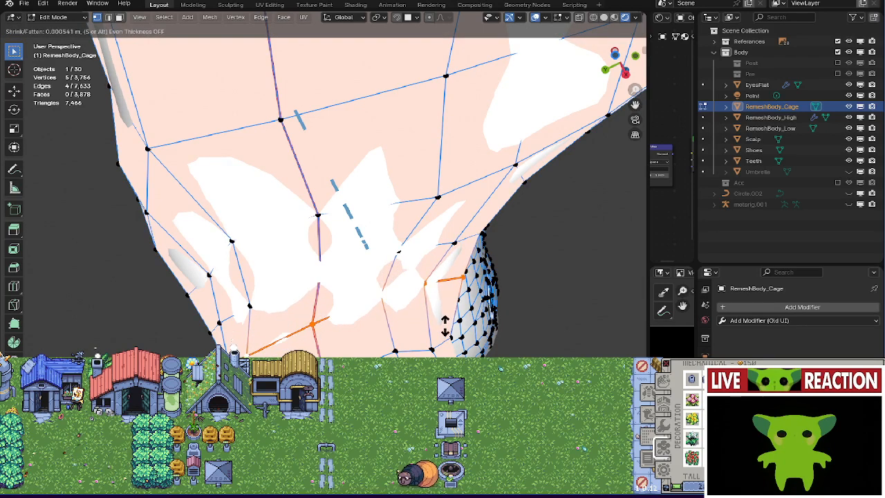
{"action": "left_click", "coordinate": [444, 321]}
Fatten the four vertices of the arm-side face with the small white patch, bordering the seam near the armpit.
{"action": "middle_click_drag", "start_coordinate": [444, 321], "coordinate": [429, 318]}
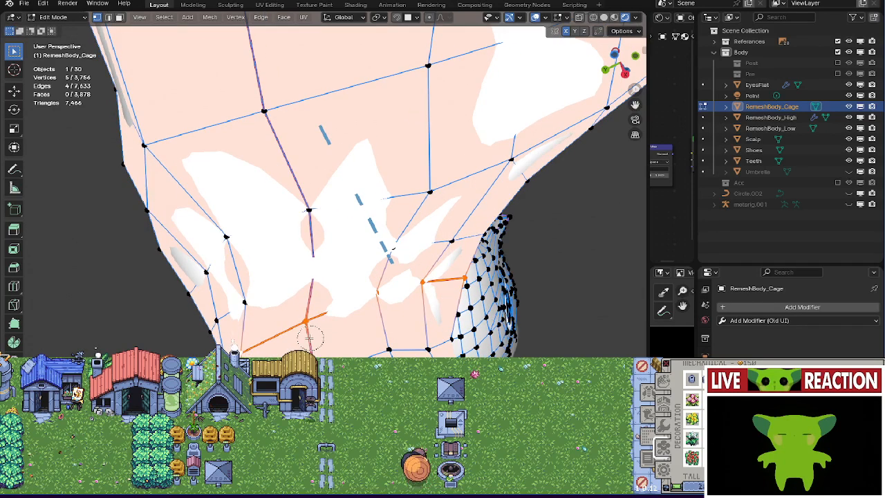
{"action": "middle_click_drag", "start_coordinate": [393, 249], "coordinate": [392, 304]}
{"action": "key", "text": "alt+s"}
{"action": "left_click", "coordinate": [359, 249]}
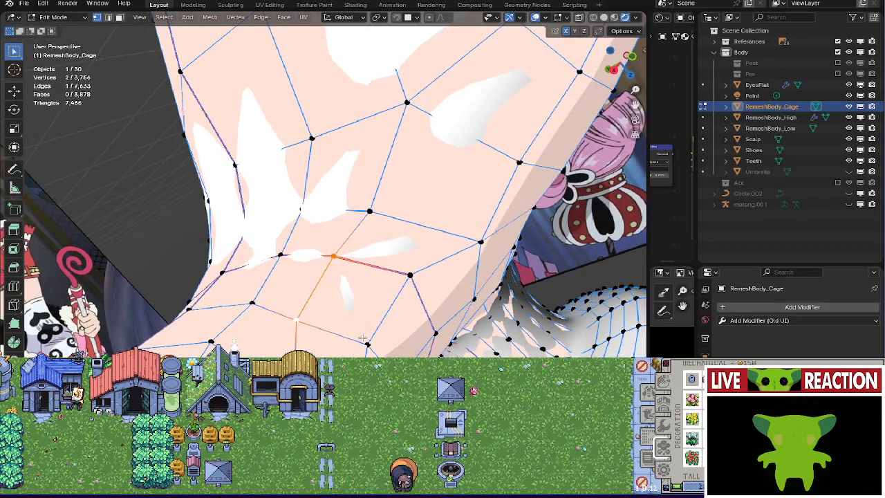
{"action": "left_click", "coordinate": [403, 273], "text": "shift"}
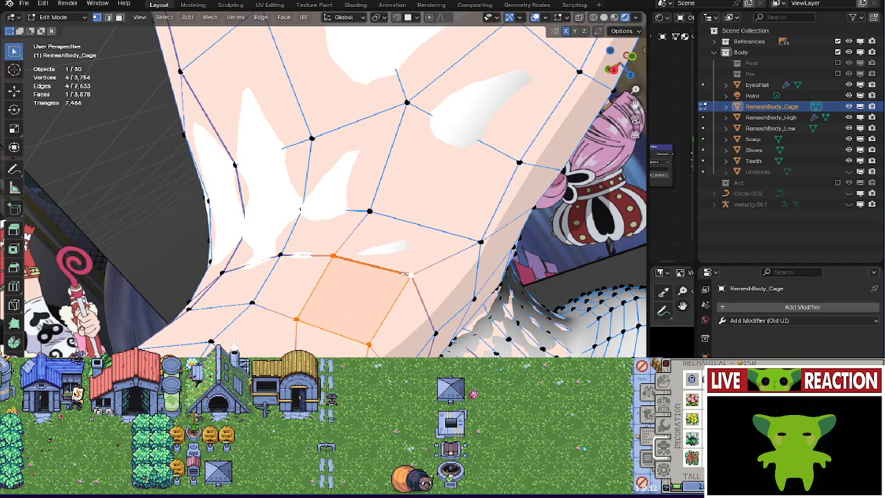
Fatten the four vertices around the white sliver on the body side of that seam by about 0.00008 m.
{"action": "middle_click_drag", "start_coordinate": [403, 279], "coordinate": [386, 297]}
{"action": "left_click", "coordinate": [386, 298]}
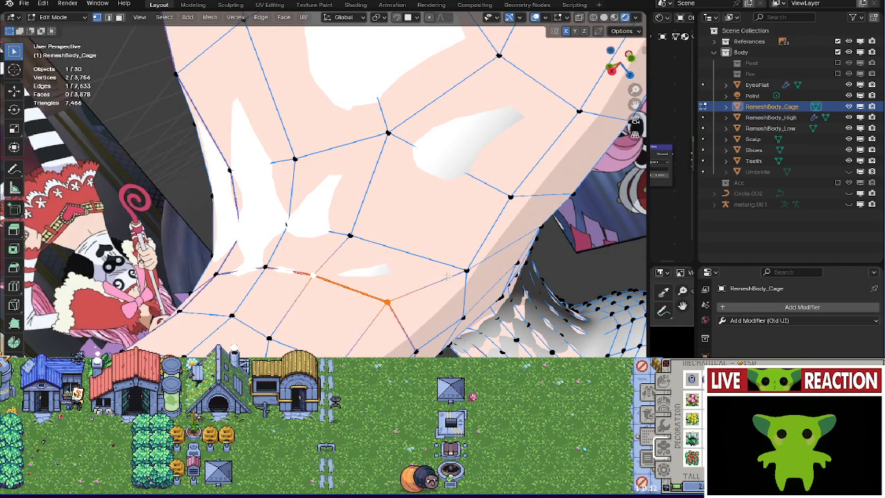
{"action": "left_click", "coordinate": [351, 237], "text": "shift"}
{"action": "key", "text": "alt+s"}
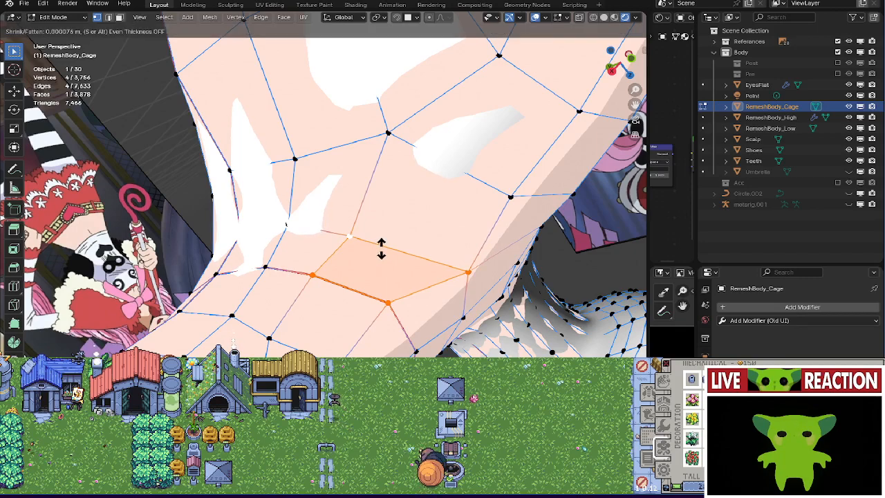
{"action": "left_click", "coordinate": [382, 249]}
Fatten the two seam vertices under the white armpit gap, and the two vertices directly above them by about 0.0008 m.
{"action": "middle_click_drag", "start_coordinate": [381, 250], "coordinate": [467, 314]}
{"action": "left_click", "coordinate": [364, 312]}
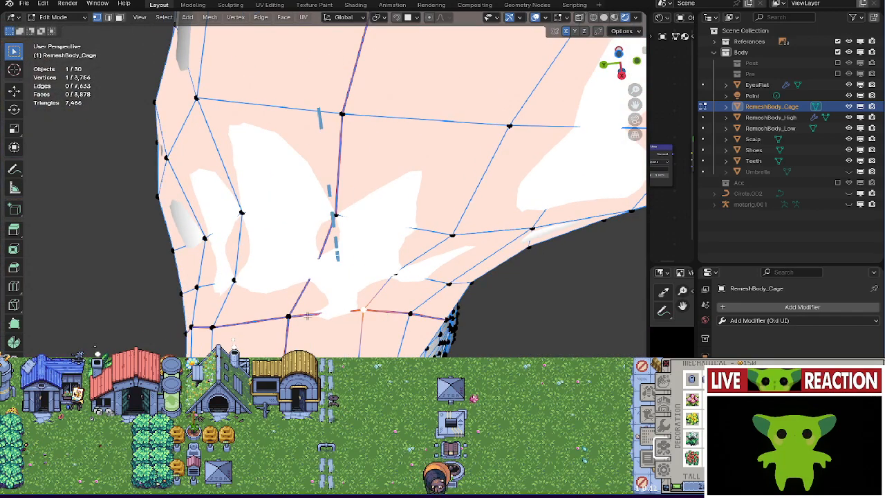
{"action": "key", "text": "alt+s"}
{"action": "left_click", "coordinate": [357, 302]}
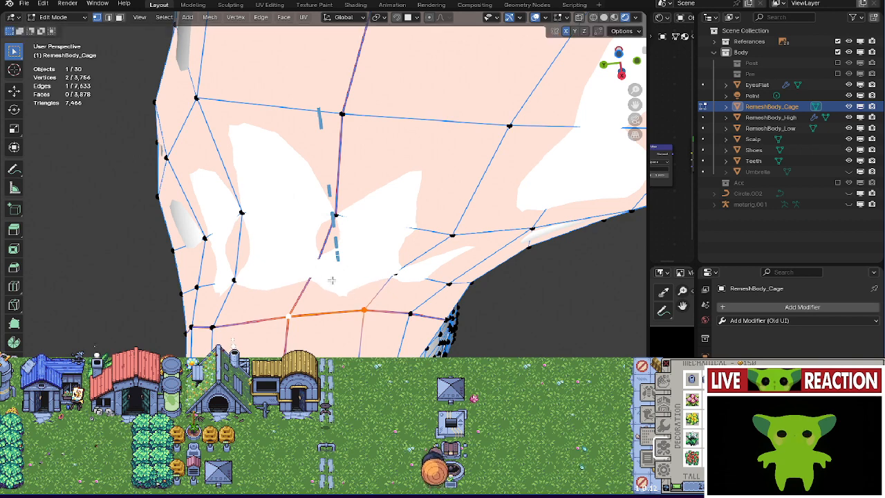
{"action": "key", "text": "g"}
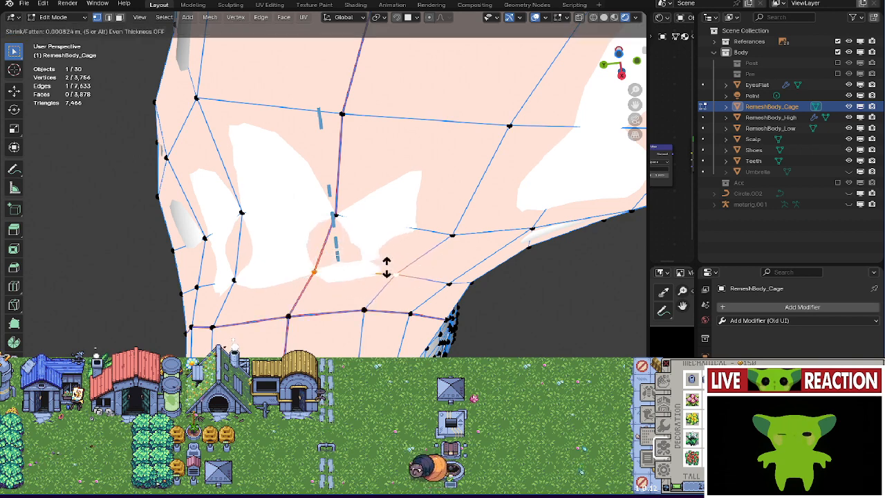
{"action": "left_click", "coordinate": [386, 267]}
Fatten the three adjoining vertices in the row just below the remaining white armpit patches.
{"action": "middle_click_drag", "start_coordinate": [385, 267], "coordinate": [385, 276]}
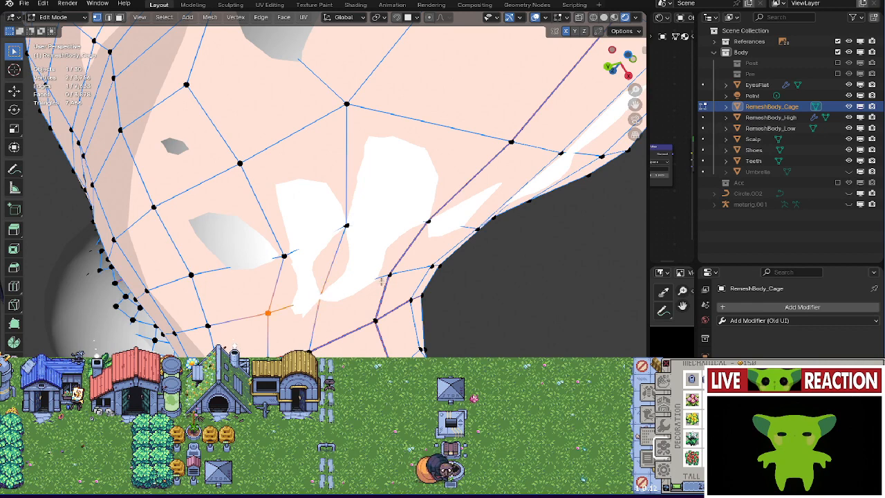
{"action": "key", "text": "alt+s"}
{"action": "left_click", "coordinate": [385, 264]}
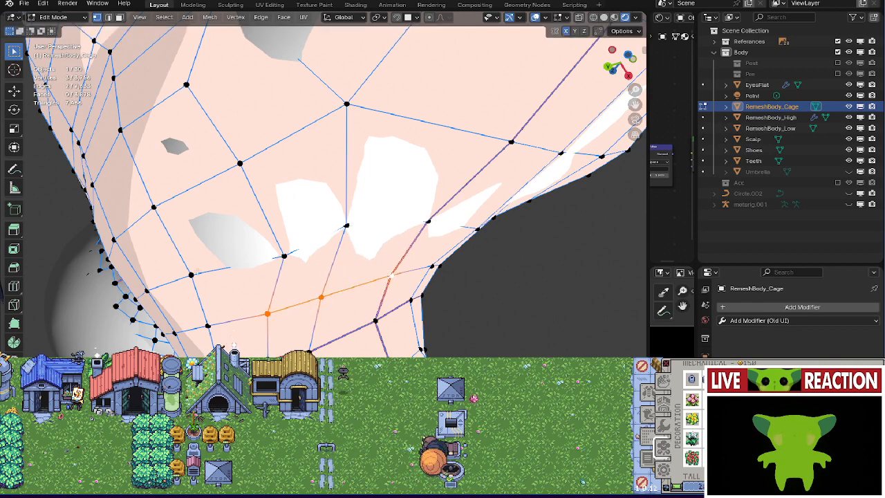
Fatten the row of five vertices crossing the seam just below the white armpit patches.
{"action": "middle_click_drag", "start_coordinate": [428, 222], "coordinate": [274, 294]}
{"action": "key", "text": "g"}
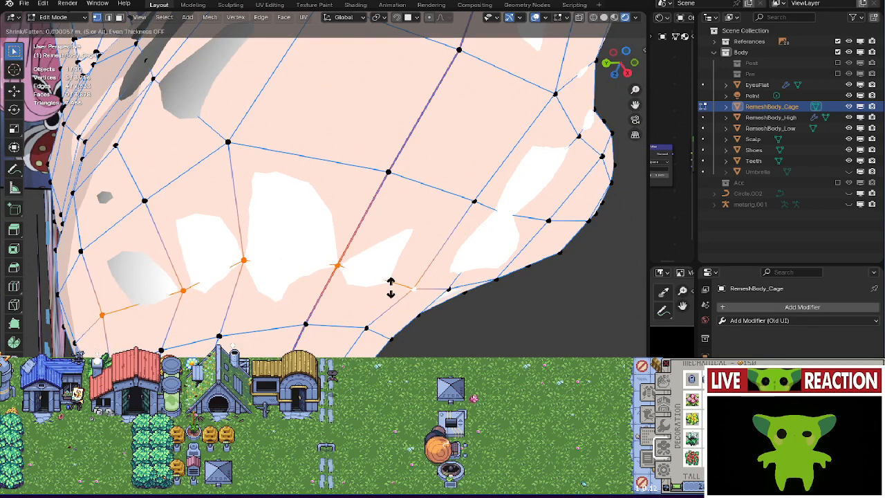
{"action": "left_click", "coordinate": [390, 285]}
{"action": "middle_click_drag", "start_coordinate": [390, 285], "coordinate": [310, 266]}
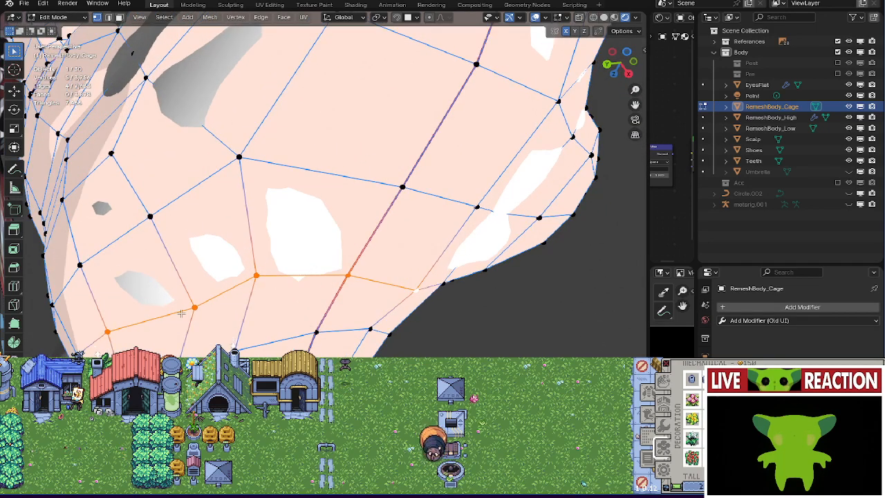
Fatten the four vertices of the face containing the small grey patch at the far end of that row.
{"action": "left_click", "coordinate": [109, 305]}
{"action": "left_click", "coordinate": [193, 307], "text": "shift"}
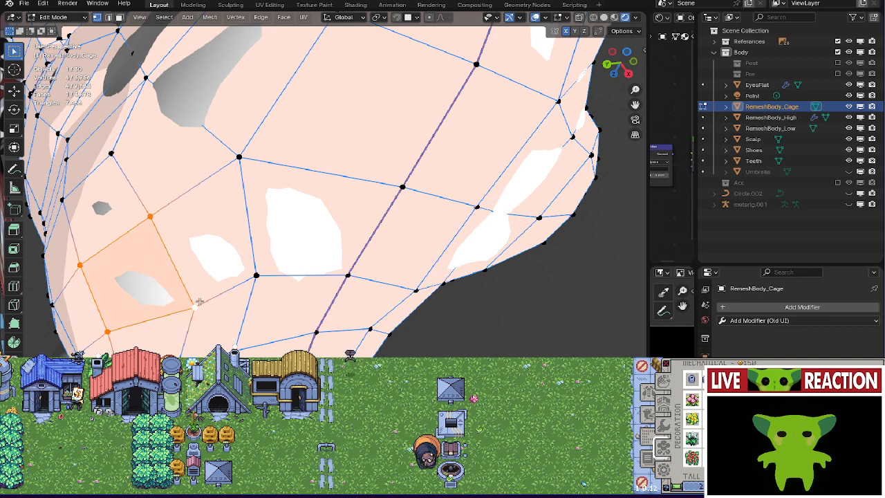
{"action": "key", "text": "g"}
{"action": "left_click", "coordinate": [200, 286]}
Fatten the four vertices of the neighbouring face with the small white patch, between the grey patch and the large white one.
{"action": "left_click", "coordinate": [195, 302]}
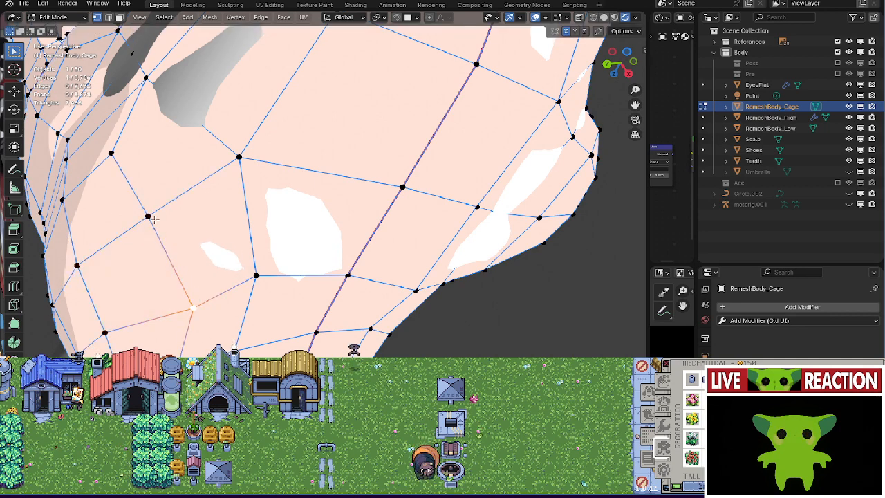
{"action": "left_click", "coordinate": [238, 158], "text": "shift"}
{"action": "left_click", "coordinate": [256, 275], "text": "shift"}
{"action": "key", "text": "g"}
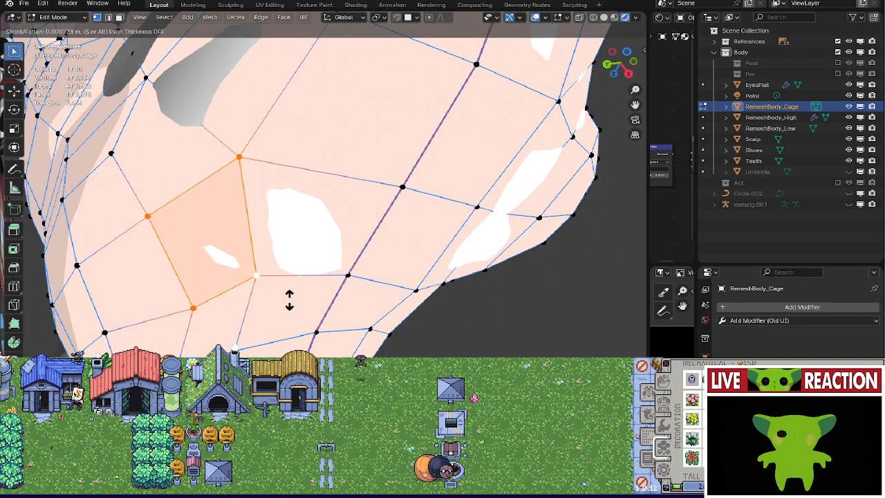
{"action": "left_click", "coordinate": [289, 290]}
Fatten the four vertices of the face with the large white patch bordering the seam by about 0.0011 m.
{"action": "left_click", "coordinate": [274, 280]}
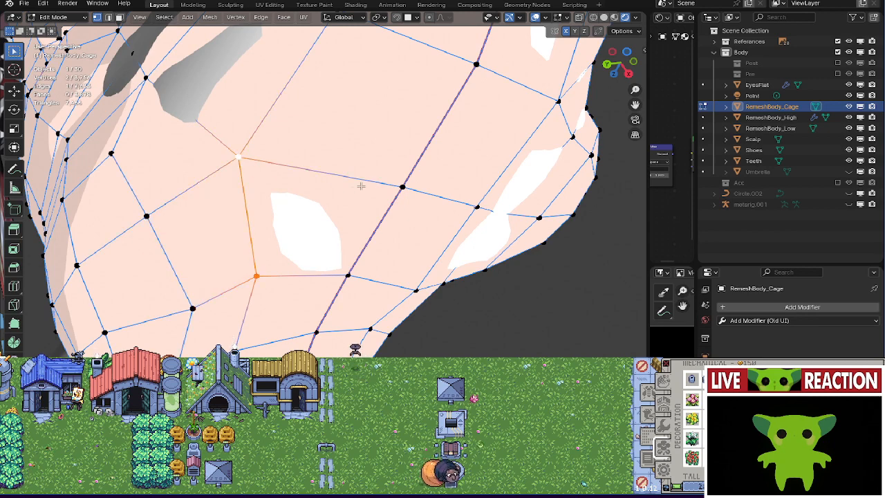
{"action": "left_click", "coordinate": [347, 275], "text": "shift"}
{"action": "key", "text": "alt+s"}
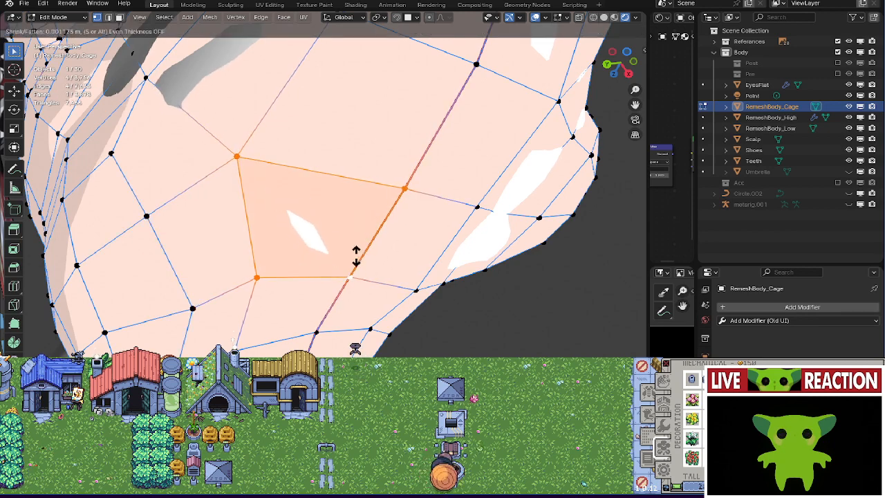
{"action": "left_click", "coordinate": [356, 239]}
Inspect the cage around the armpit in Object Mode and display its material slots.
{"action": "key", "text": "Tab"}
{"action": "scroll", "coordinate": [394, 249], "scroll_direction": "down", "scroll_amount": 3}
{"action": "middle_click_drag", "start_coordinate": [395, 248], "coordinate": [297, 263]}
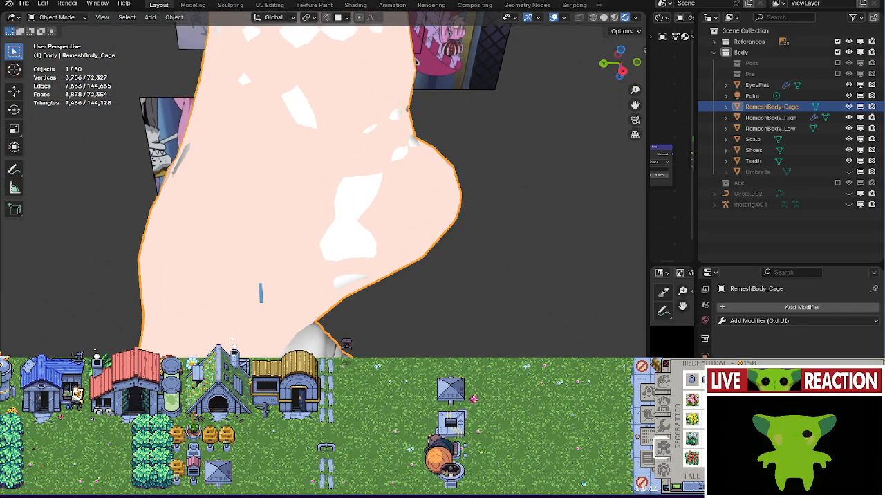
{"action": "left_click", "coordinate": [705, 320]}
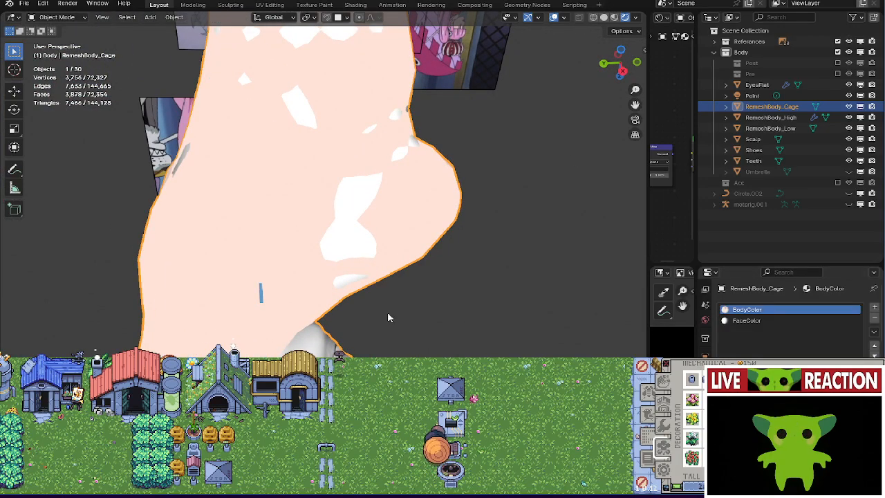
{"action": "middle_click_drag", "start_coordinate": [388, 317], "coordinate": [325, 276]}
Fatten the cage vertices around the hourglass-shaped white patch on the bulge beside the seam.
{"action": "key", "text": "Tab"}
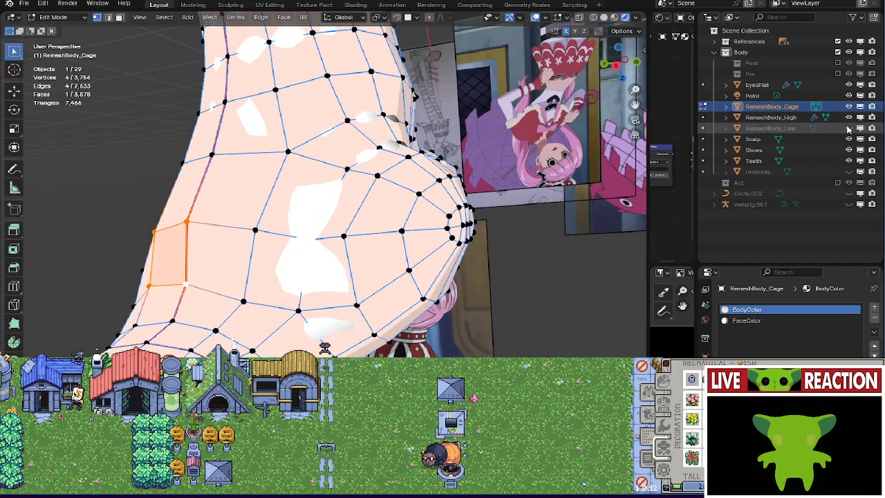
{"action": "middle_click_drag", "start_coordinate": [419, 214], "coordinate": [431, 220]}
{"action": "left_click", "coordinate": [298, 308]}
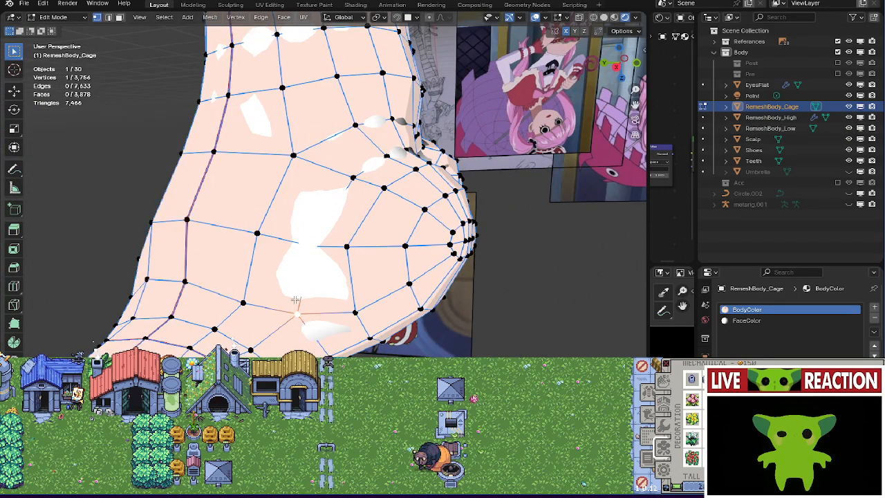
{"action": "scroll", "coordinate": [309, 291], "scroll_direction": "up", "scroll_amount": 2}
{"action": "middle_click_drag", "start_coordinate": [300, 309], "coordinate": [285, 249]}
{"action": "key", "text": "alt+s"}
{"action": "left_click", "coordinate": [328, 267]}
Fatten the four vertices of the face holding the lower remainder of the hourglass-shaped white patch.
{"action": "left_click", "coordinate": [316, 316]}
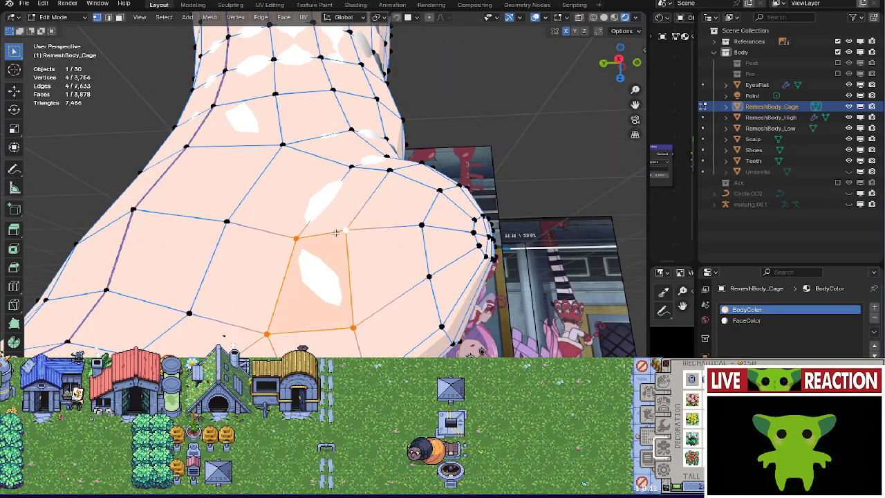
{"action": "middle_click_drag", "start_coordinate": [315, 317], "coordinate": [380, 280]}
{"action": "key", "text": "alt+s"}
{"action": "left_click", "coordinate": [382, 272]}
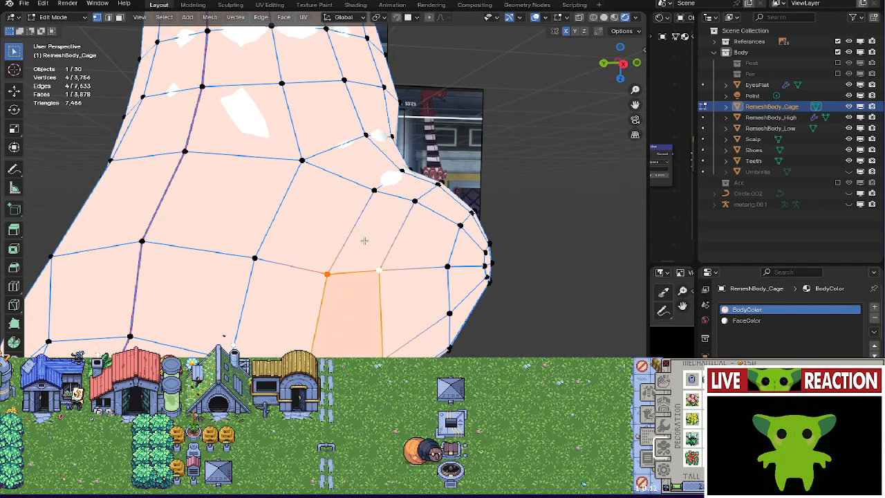
Fatten the row of four vertices running between the white, grey and dark patches above the bulge by about 0.0011 m.
{"action": "middle_click_drag", "start_coordinate": [361, 239], "coordinate": [327, 266]}
{"action": "scroll", "coordinate": [339, 252], "scroll_direction": "up", "scroll_amount": 2}
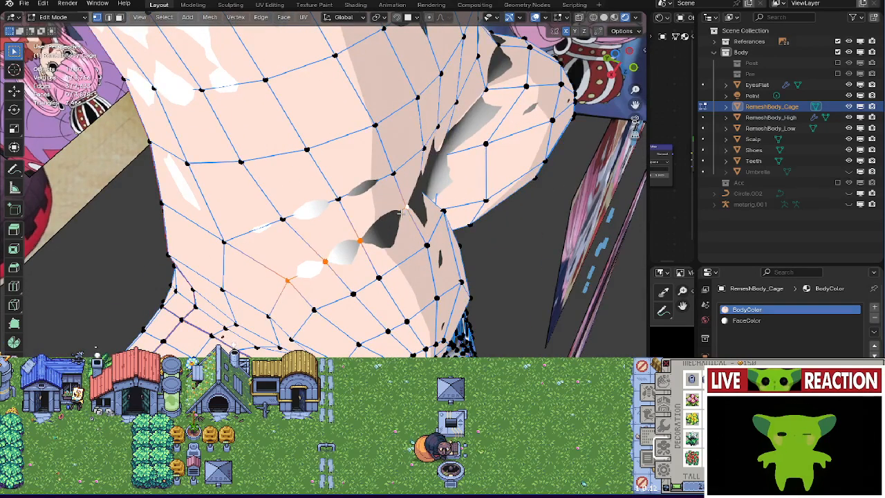
{"action": "key", "text": "alt+s"}
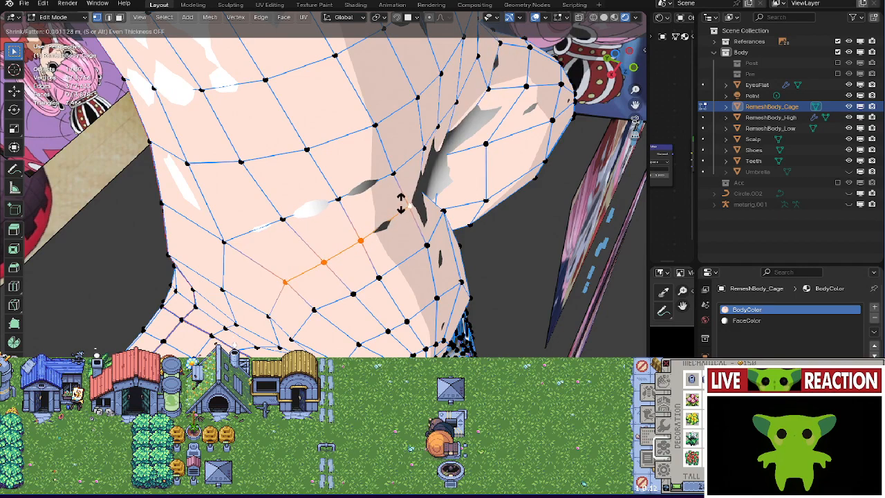
{"action": "left_click", "coordinate": [400, 199]}
Fatten the four vertices of the face with the small dark sliver below the large dark gap by about 0.0004 m.
{"action": "middle_click_drag", "start_coordinate": [400, 199], "coordinate": [318, 227]}
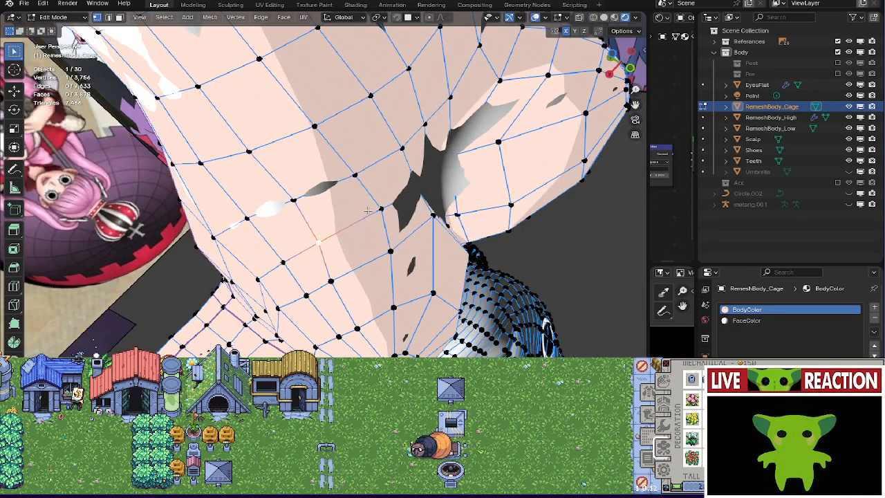
{"action": "middle_click_drag", "start_coordinate": [385, 223], "coordinate": [329, 259]}
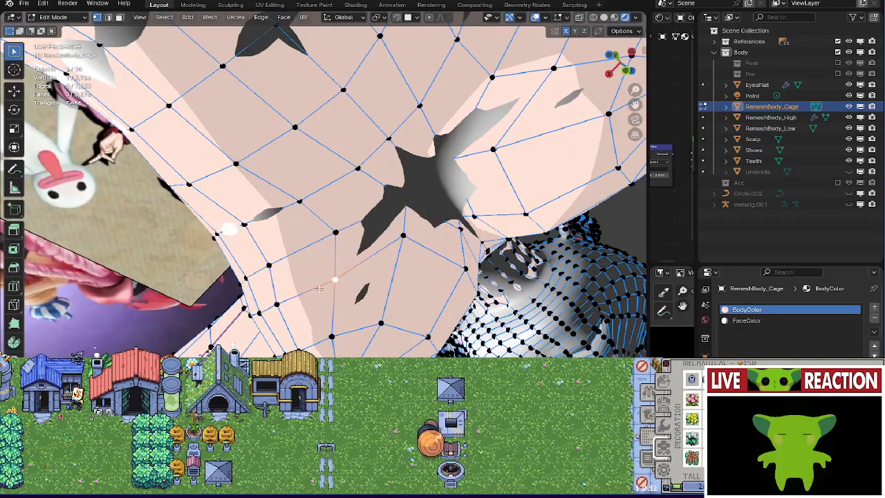
{"action": "key", "text": "g"}
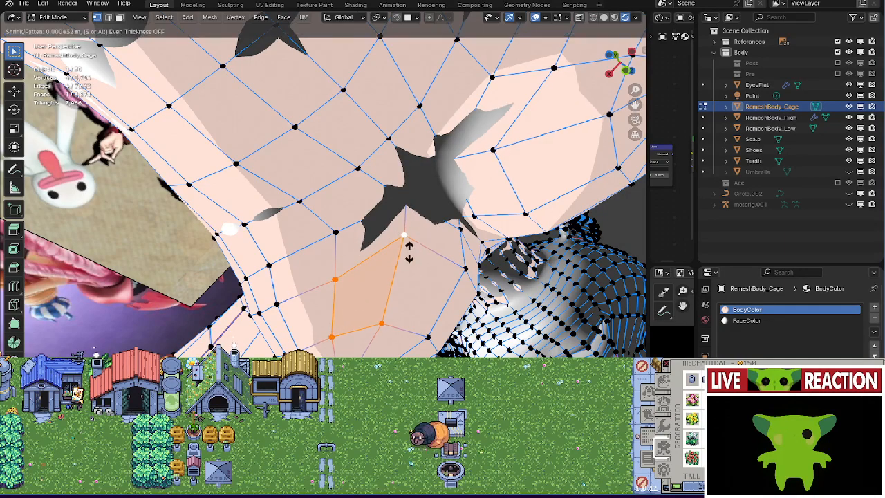
{"action": "left_click", "coordinate": [409, 253]}
Fatten the single hidden vertex on the near edge of the large dark gap so it rises over the high mesh.
{"action": "middle_click_drag", "start_coordinate": [408, 253], "coordinate": [269, 284]}
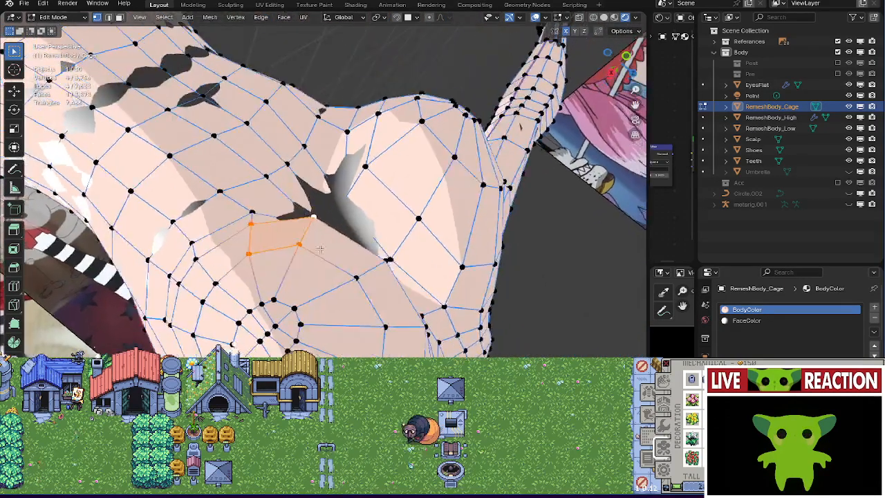
{"action": "scroll", "coordinate": [268, 284], "scroll_direction": "up", "scroll_amount": 5}
{"action": "key", "text": "g"}
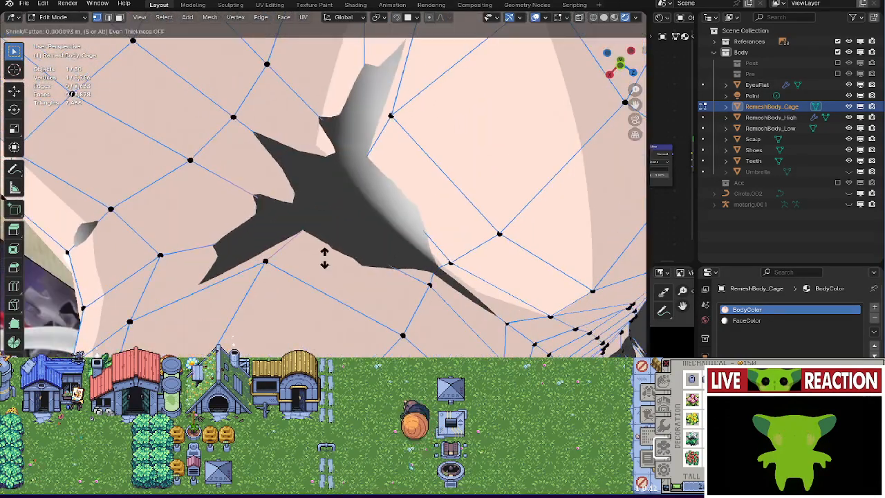
{"action": "left_click", "coordinate": [344, 251]}
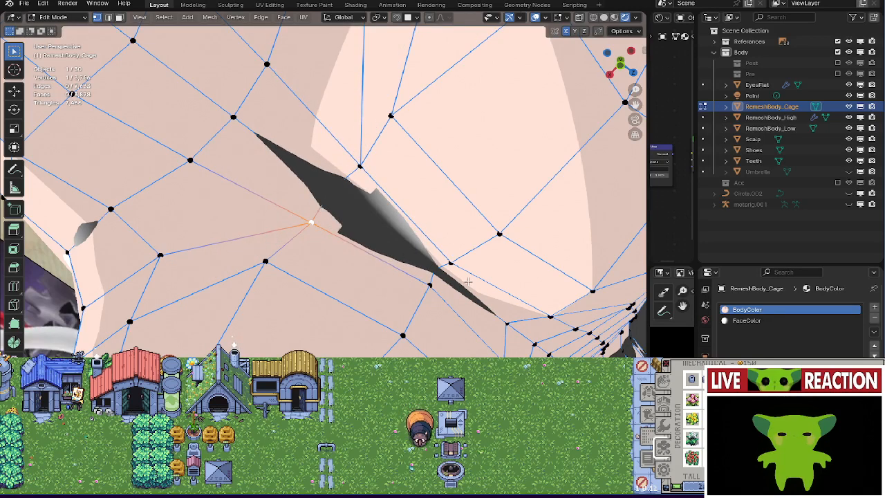
Fatten the vertex near the narrow end of the dark gap by about 0.0006 m.
{"action": "left_click", "coordinate": [448, 264]}
{"action": "middle_click_drag", "start_coordinate": [448, 264], "coordinate": [512, 256]}
{"action": "key", "text": "alt+s"}
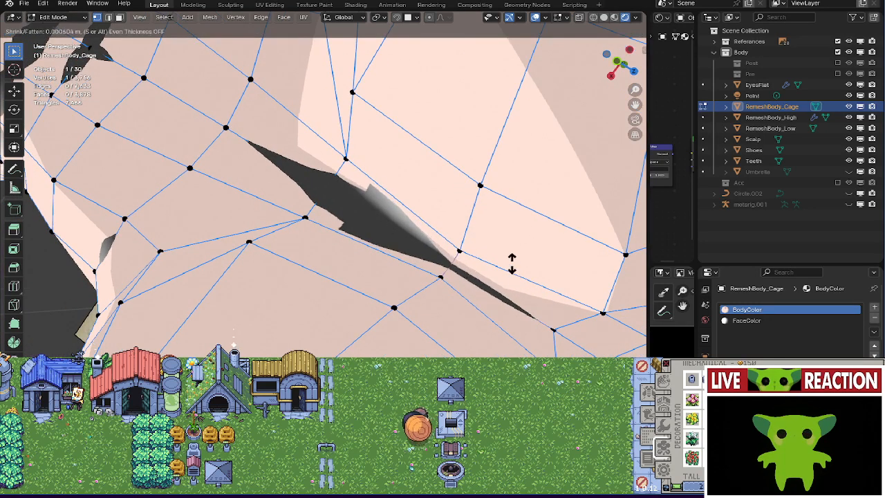
{"action": "key", "text": "Escape"}
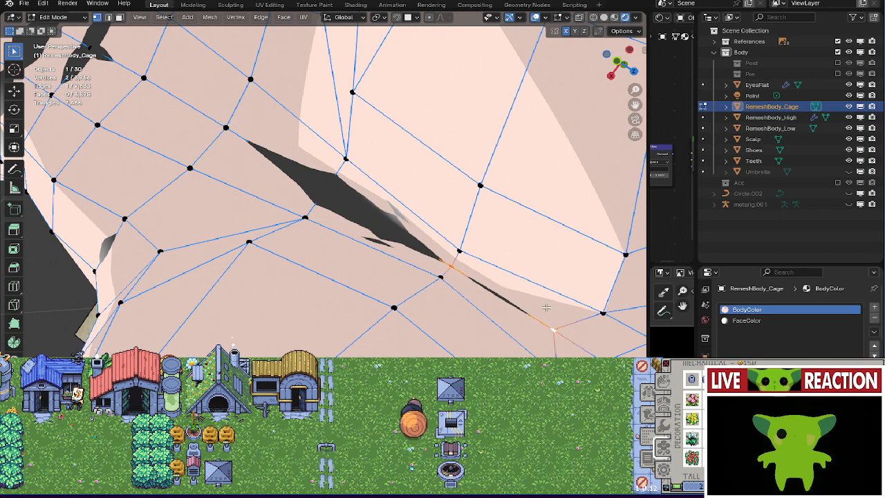
Fatten the two vertices of the edge at the gap's narrow end, and the vertices around the remaining dark opening.
{"action": "key", "text": "alt+s"}
{"action": "left_click", "coordinate": [404, 217]}
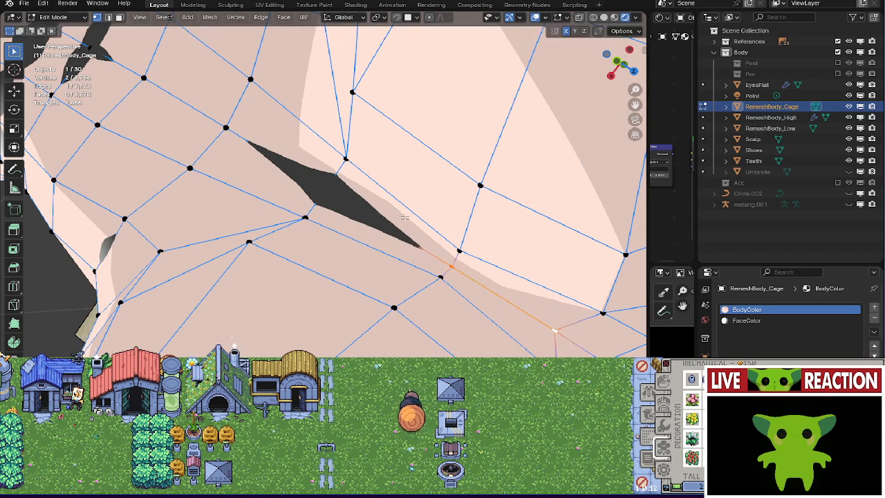
{"action": "key", "text": "alt+s"}
{"action": "left_click", "coordinate": [363, 217]}
Fatten the line of four vertices across the torso beside the small dark and white slivers by about 0.0003 m.
{"action": "scroll", "coordinate": [364, 217], "scroll_direction": "down", "scroll_amount": 5}
{"action": "key", "text": "Tab"}
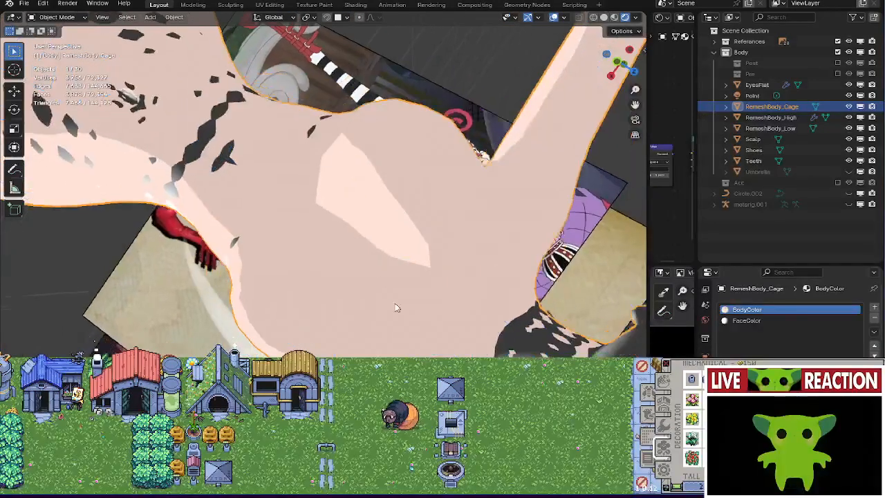
{"action": "middle_click_drag", "start_coordinate": [395, 306], "coordinate": [369, 294]}
{"action": "scroll", "coordinate": [369, 294], "scroll_direction": "up", "scroll_amount": 3}
{"action": "key", "text": "Tab"}
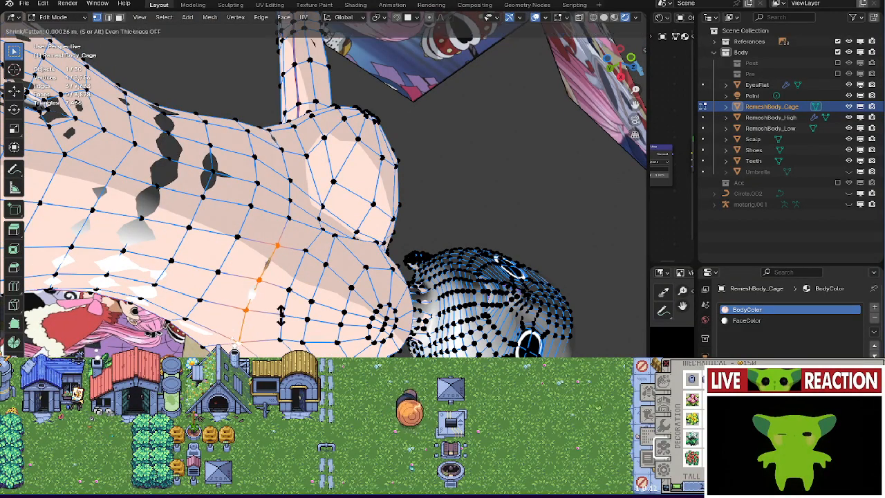
Fatten six vertices of the ring around the base of the neck, where dark gaps remain, by about 0.0003 m.
{"action": "scroll", "coordinate": [310, 288], "scroll_direction": "down", "scroll_amount": 3}
{"action": "key", "text": "Tab"}
{"action": "middle_click_drag", "start_coordinate": [311, 287], "coordinate": [260, 329]}
{"action": "scroll", "coordinate": [246, 318], "scroll_direction": "up", "scroll_amount": 3}
{"action": "key", "text": "Tab"}
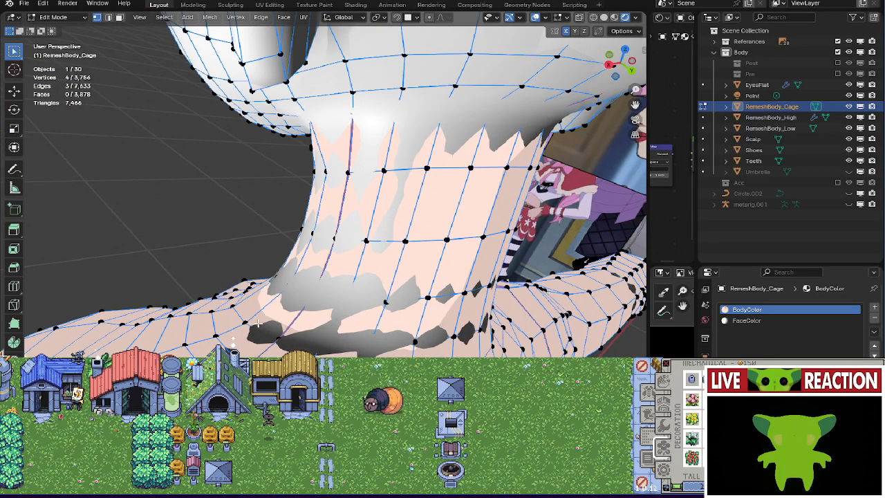
{"action": "middle_click_drag", "start_coordinate": [452, 337], "coordinate": [282, 256]}
{"action": "scroll", "coordinate": [402, 274], "scroll_direction": "down", "scroll_amount": 5}
{"action": "key", "text": "alt+s"}
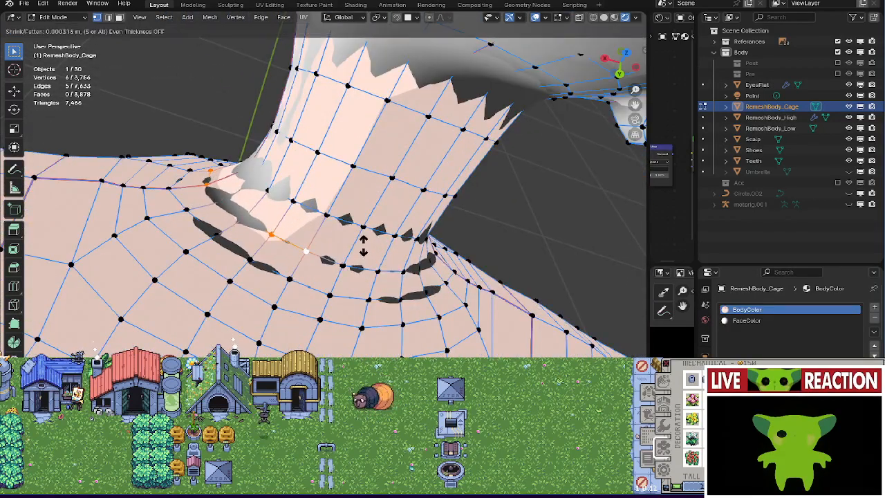
{"action": "left_click", "coordinate": [362, 244]}
Fatten the two vertices on either side of the small dark sliver beside the shoulder seam below the neck.
{"action": "mouse_move", "coordinate": [363, 244]}
{"action": "middle_mouse_down"}
{"action": "mouse_move", "coordinate": [250, 249]}
{"action": "mouse_move", "coordinate": [220, 293]}
{"action": "middle_mouse_up"}
{"action": "scroll", "coordinate": [249, 249], "scroll_direction": "down", "scroll_amount": 4}
{"action": "scroll", "coordinate": [220, 294], "scroll_direction": "up", "scroll_amount": 5}
{"action": "key", "text": "c"}
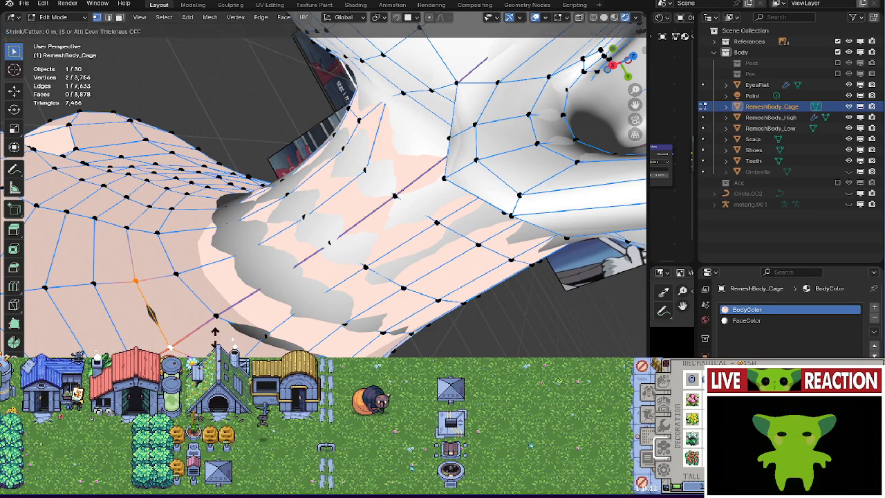
{"action": "middle_click_drag", "start_coordinate": [329, 242], "coordinate": [211, 313]}
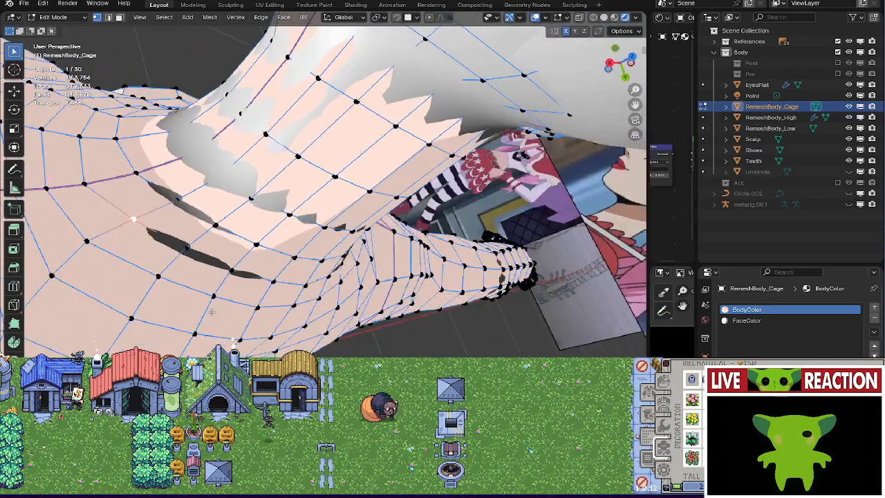
Fatten the row of four vertices along the long outer dark gap below the neck by about 0.0006 m.
{"action": "key", "text": "alt+s"}
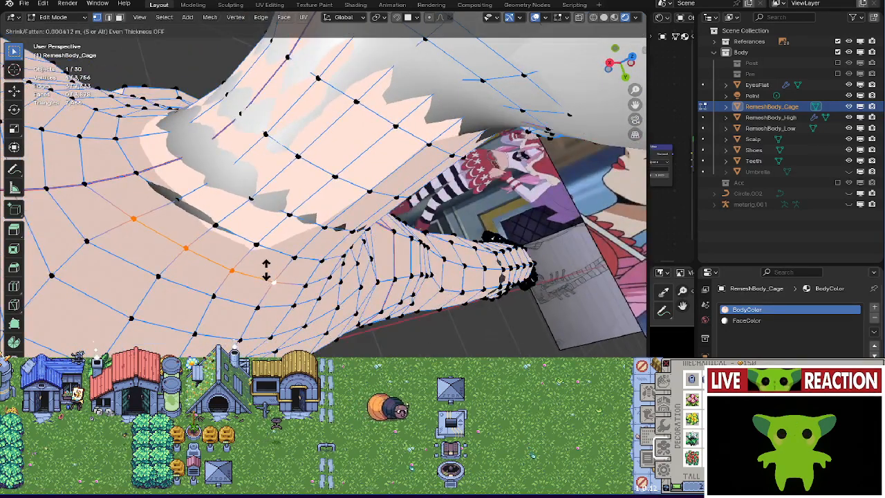
{"action": "left_click", "coordinate": [266, 269]}
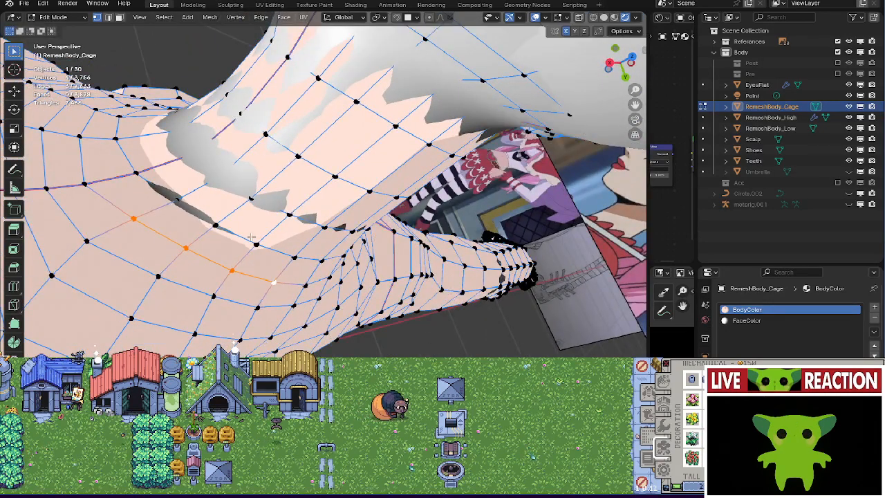
Fatten the next vertex row inward, along the dark gap directly at the base of the neck.
{"action": "key", "text": "alt+s"}
{"action": "left_click", "coordinate": [295, 247]}
{"action": "key", "text": "alt+a"}
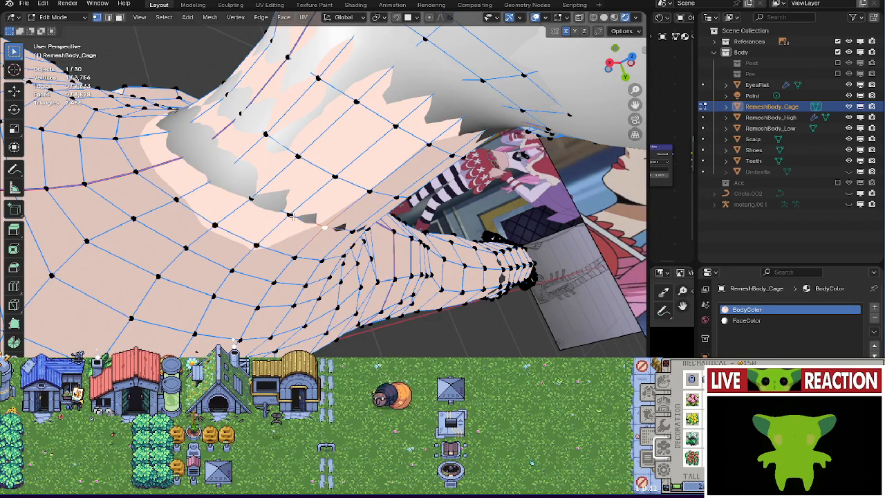
Fatten the five vertices of the lower neck ring under the wide grey patches.
{"action": "middle_click_drag", "start_coordinate": [196, 148], "coordinate": [306, 320]}
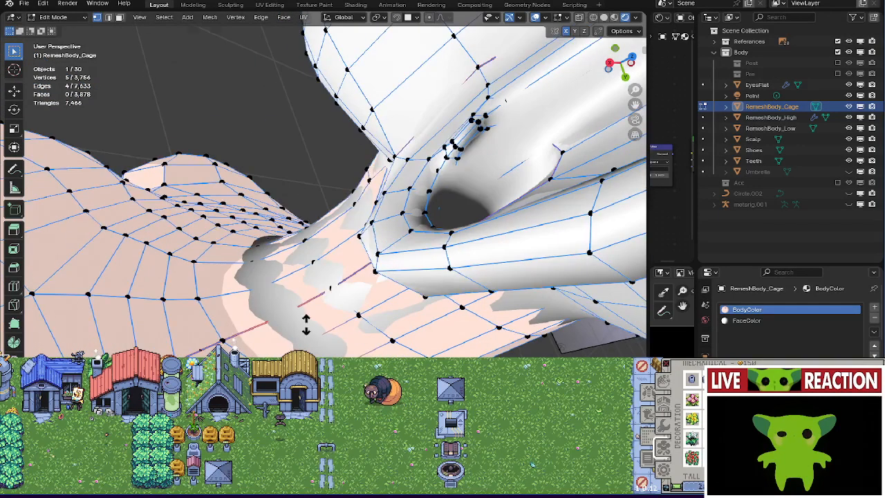
{"action": "key", "text": "alt+s"}
{"action": "left_click", "coordinate": [306, 313]}
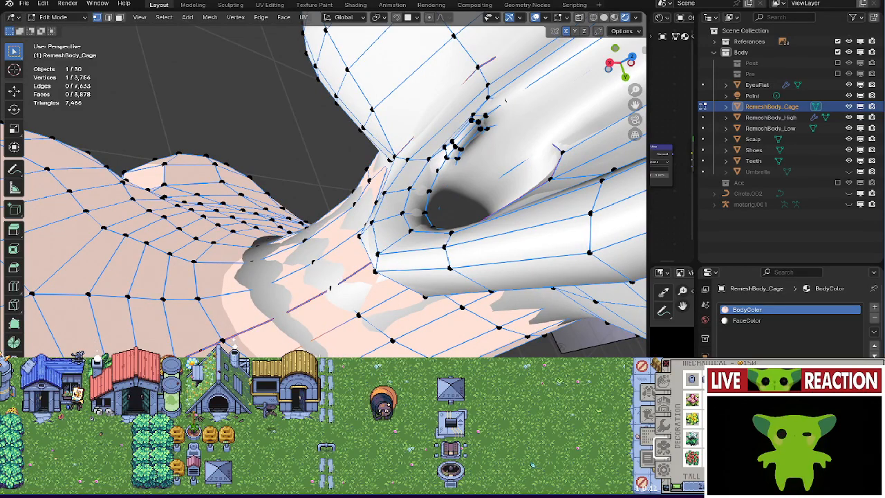
Fatten the lower neck ring vertices along the grey slivers, moving the row of four outward by about 0.0005 m.
{"action": "key", "text": "alt+s"}
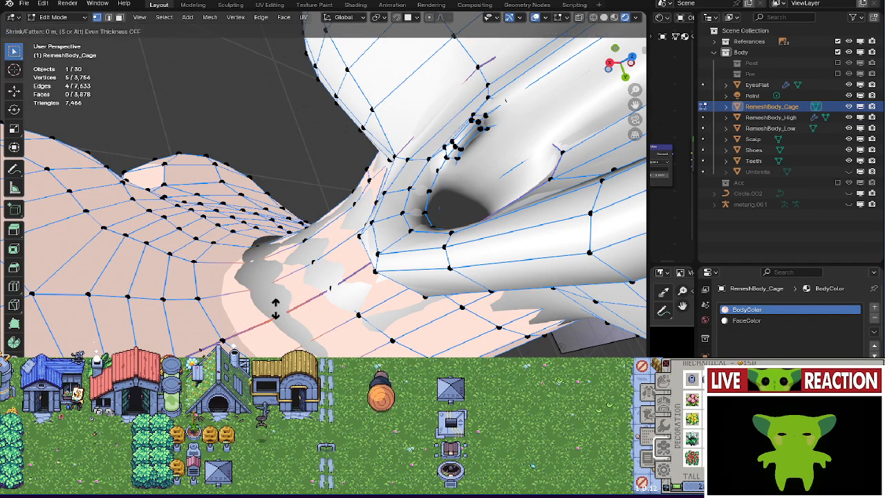
{"action": "left_click", "coordinate": [301, 344]}
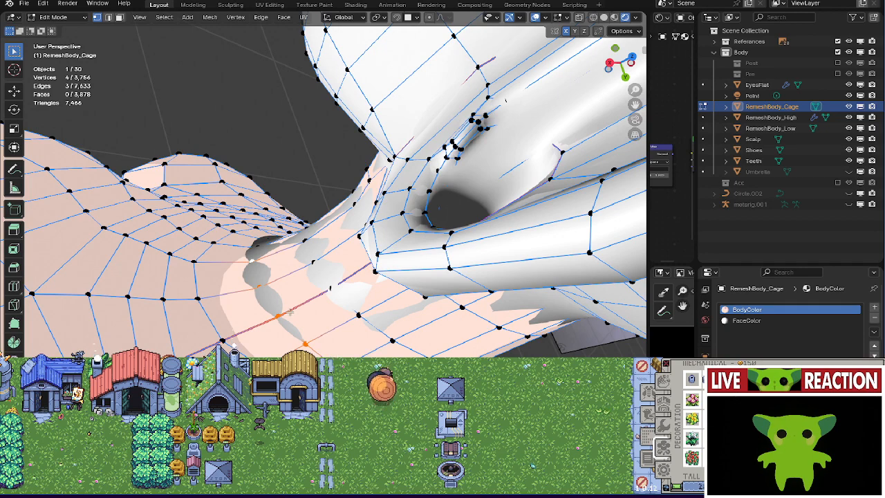
{"action": "key", "text": "alt+s"}
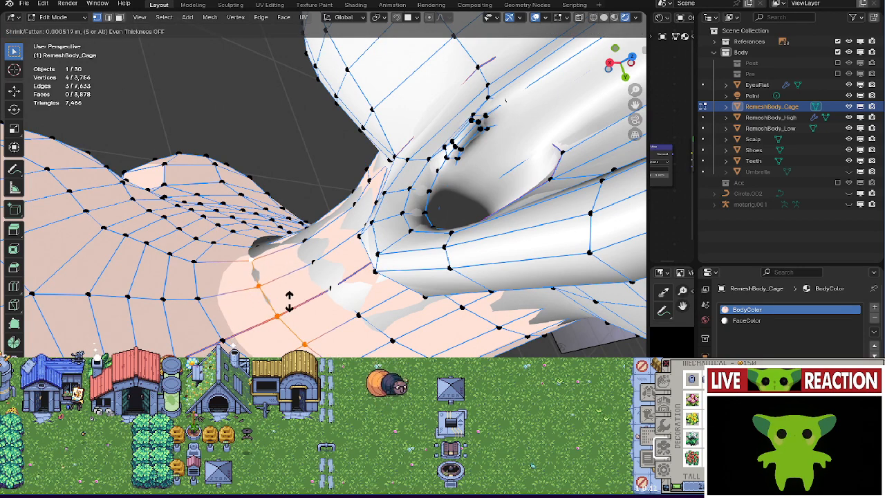
{"action": "left_click", "coordinate": [288, 300]}
{"action": "middle_click_drag", "start_coordinate": [288, 300], "coordinate": [265, 296]}
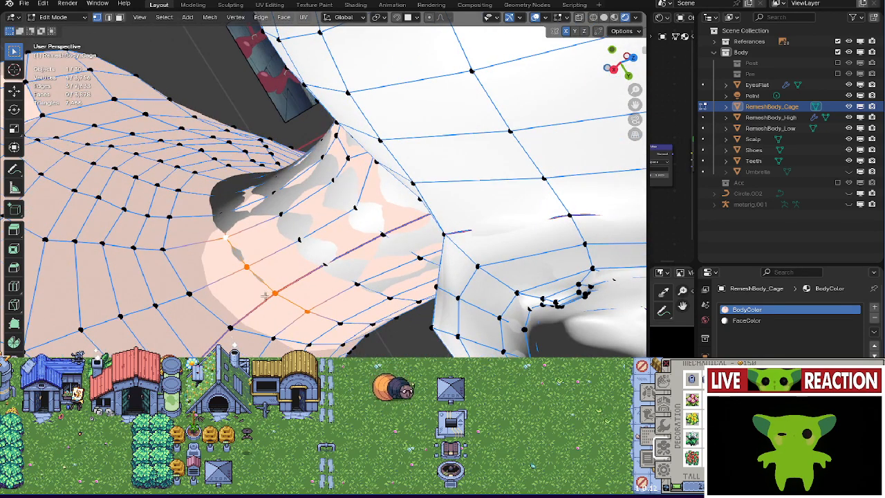
{"action": "key", "text": "alt+s"}
{"action": "left_click", "coordinate": [302, 333]}
Fatten the cage vertices buried in the large dark gap at the neck base, the middle one by about 0.001 m.
{"action": "middle_click_drag", "start_coordinate": [301, 332], "coordinate": [283, 300]}
{"action": "scroll", "coordinate": [286, 300], "scroll_direction": "up", "scroll_amount": 5}
{"action": "middle_click_drag", "start_coordinate": [242, 234], "coordinate": [361, 365], "text": "shift"}
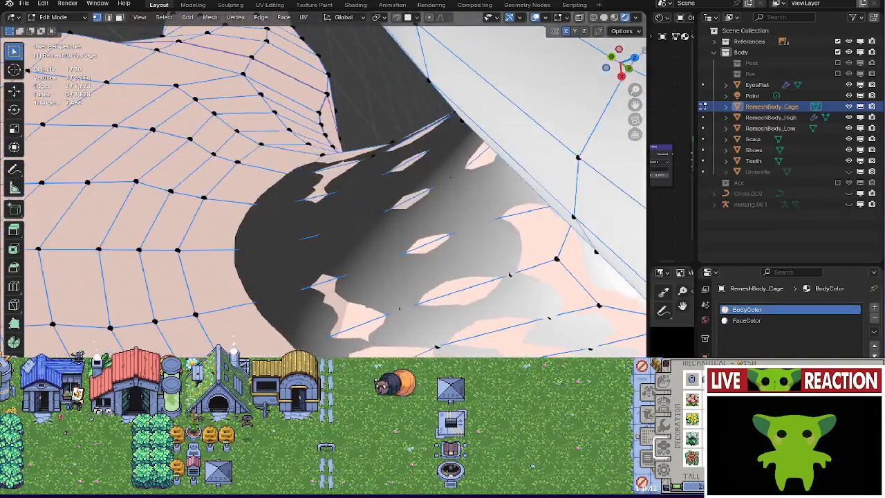
{"action": "key", "text": "shift+z"}
{"action": "key", "text": "shift+z"}
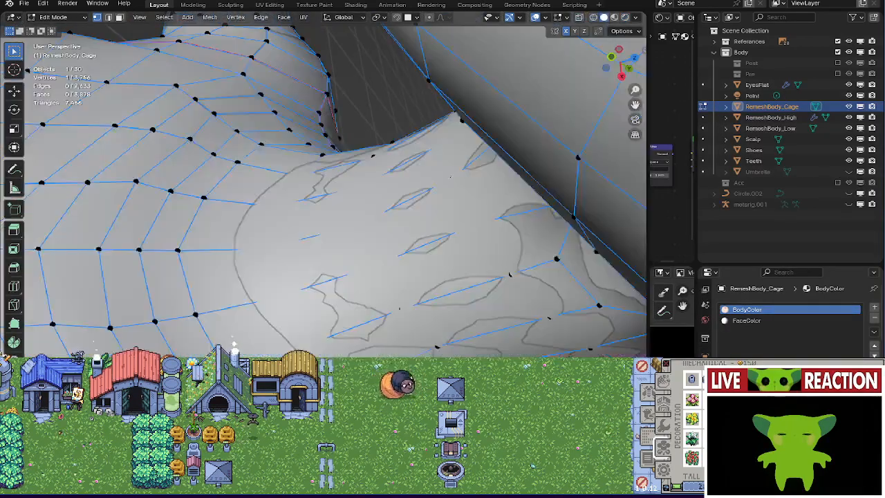
{"action": "key", "text": "z"}
{"action": "left_click", "coordinate": [422, 257]}
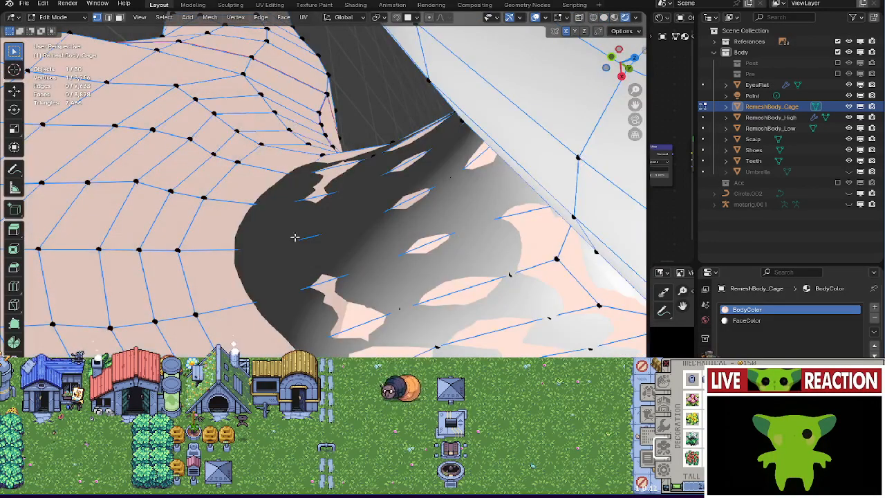
{"action": "key", "text": "alt+s"}
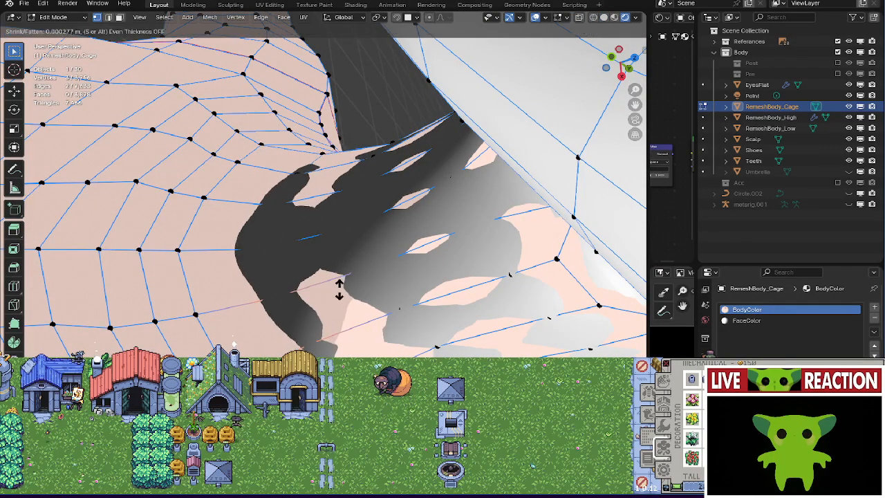
{"action": "left_click", "coordinate": [337, 271]}
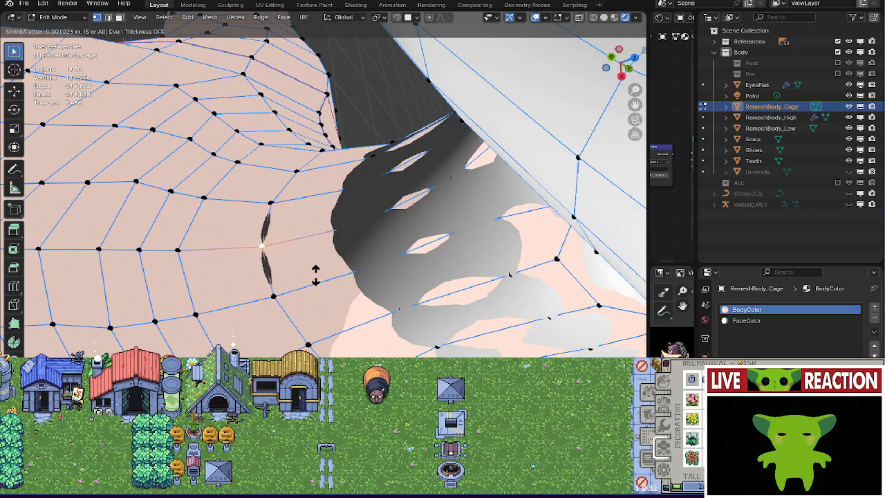
{"action": "left_click", "coordinate": [313, 268]}
Fatten two single vertices in the dark area on the side of the neck by about 0.0007 m and 0.0004 m.
{"action": "middle_click_drag", "start_coordinate": [307, 344], "coordinate": [325, 251]}
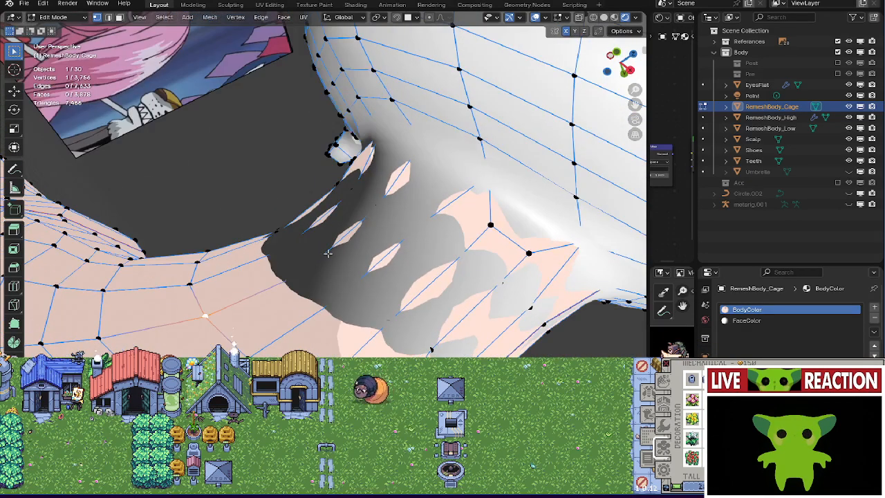
{"action": "key", "text": "alt+s"}
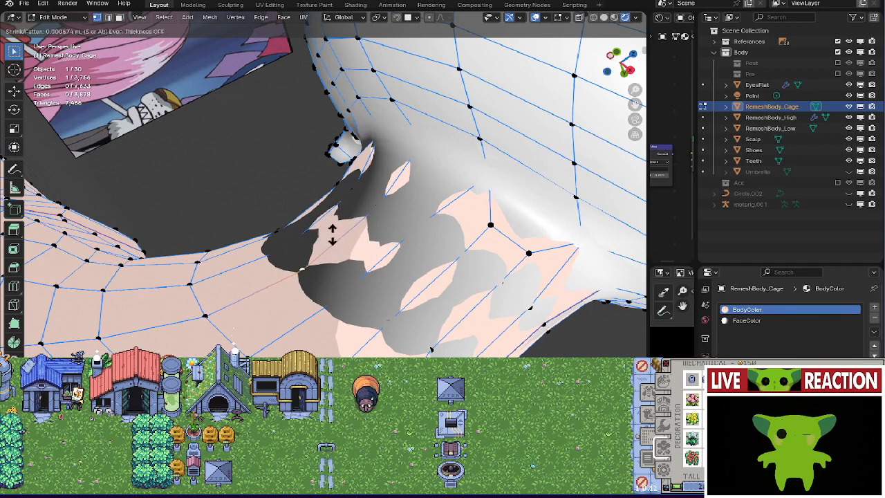
{"action": "left_click", "coordinate": [332, 221]}
{"action": "key", "text": "alt+s"}
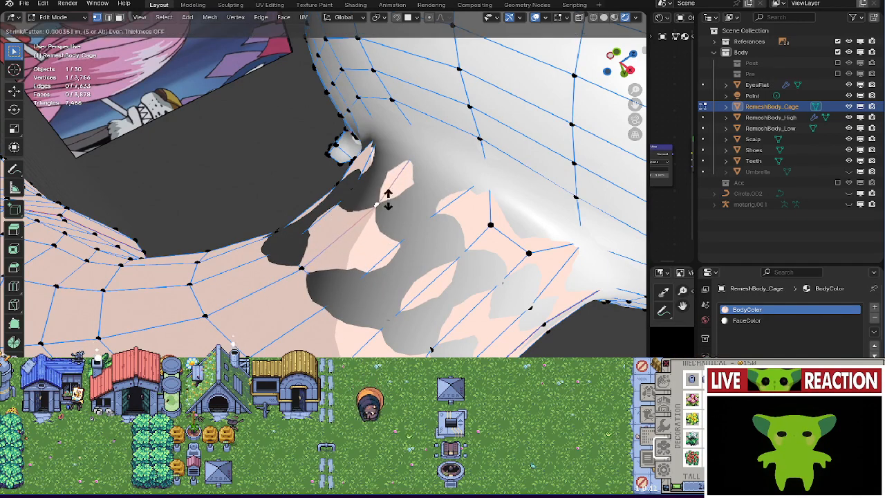
{"action": "left_click", "coordinate": [384, 196]}
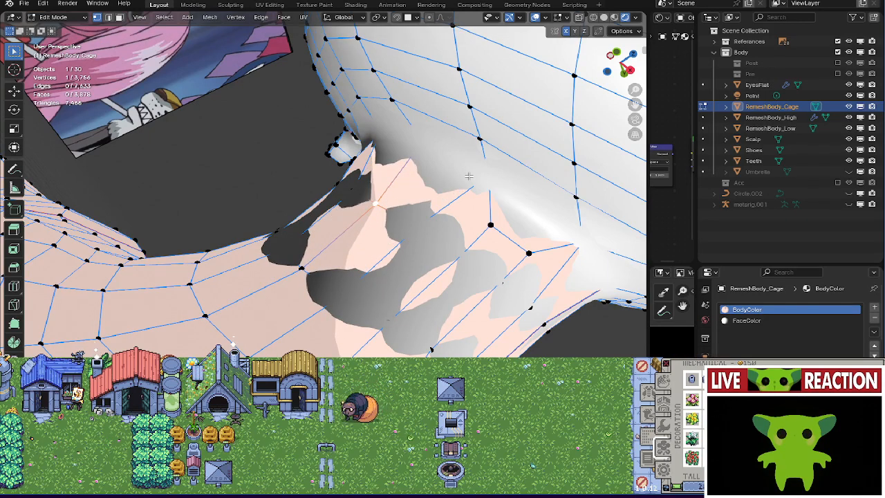
Fatten the three hidden vertices along the line where the neck meets the jaw by about 0.002 m.
{"action": "key", "text": "alt+z"}
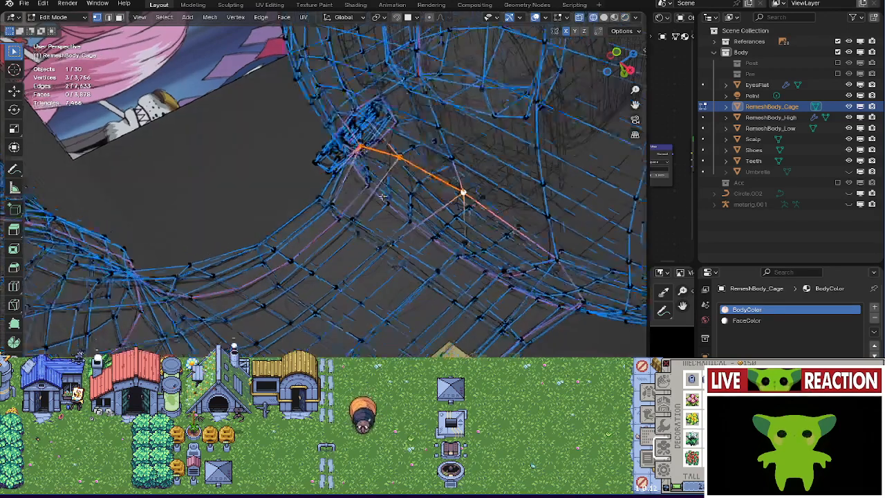
{"action": "key", "text": "z"}
{"action": "left_click", "coordinate": [457, 198]}
{"action": "key", "text": "z"}
{"action": "left_click", "coordinate": [459, 156]}
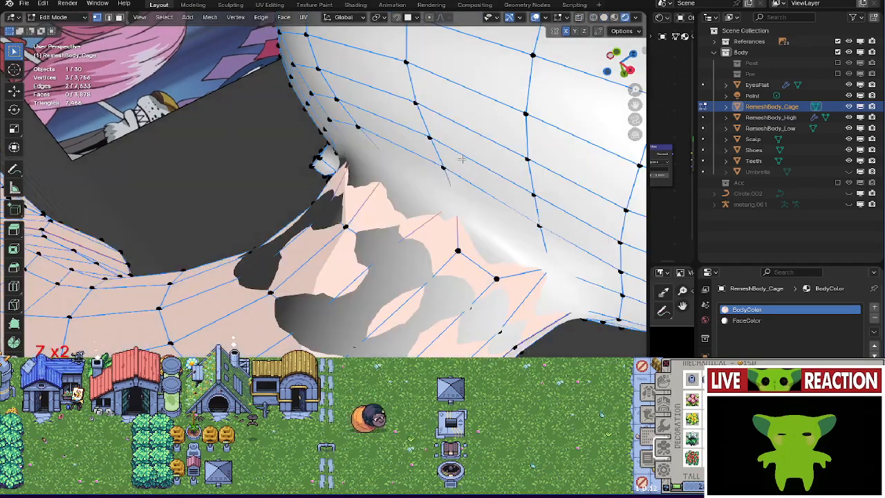
{"action": "key", "text": "alt+s"}
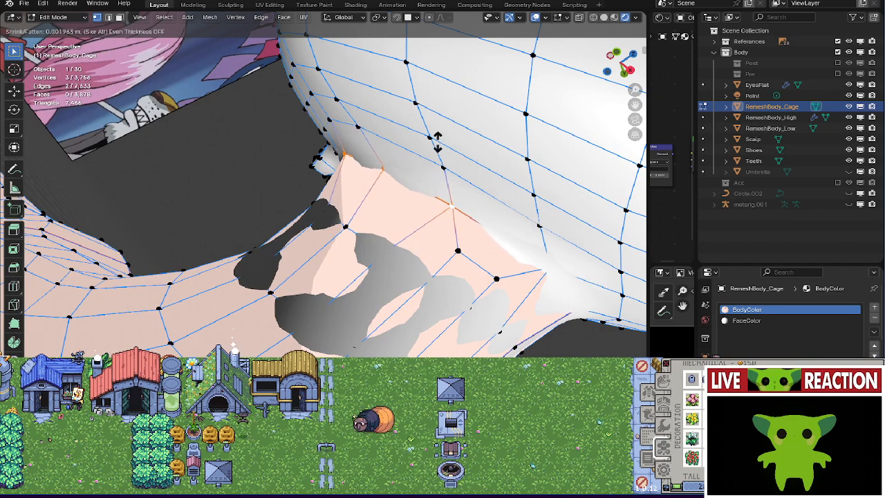
{"action": "left_click", "coordinate": [420, 128]}
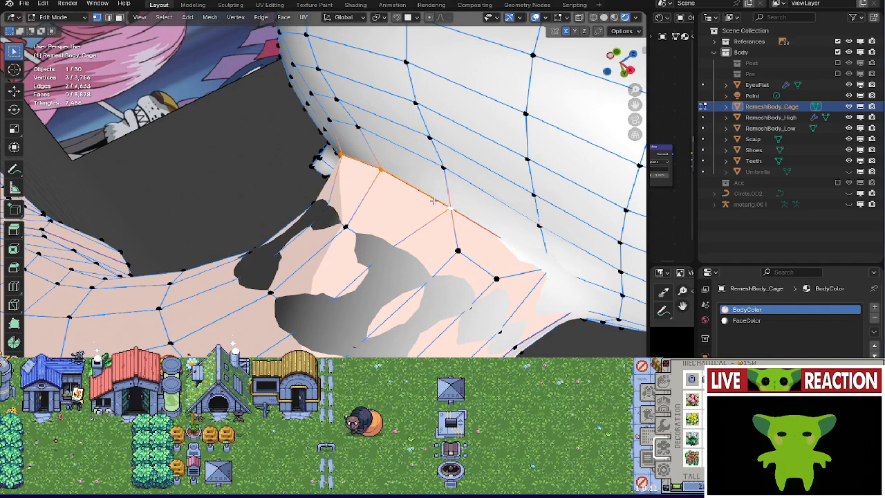
Fatten the next vertex along the jaw-to-neck line and the six-vertex row of the upper neck ring by about 0.0006 m.
{"action": "middle_click_drag", "start_coordinate": [421, 129], "coordinate": [302, 206]}
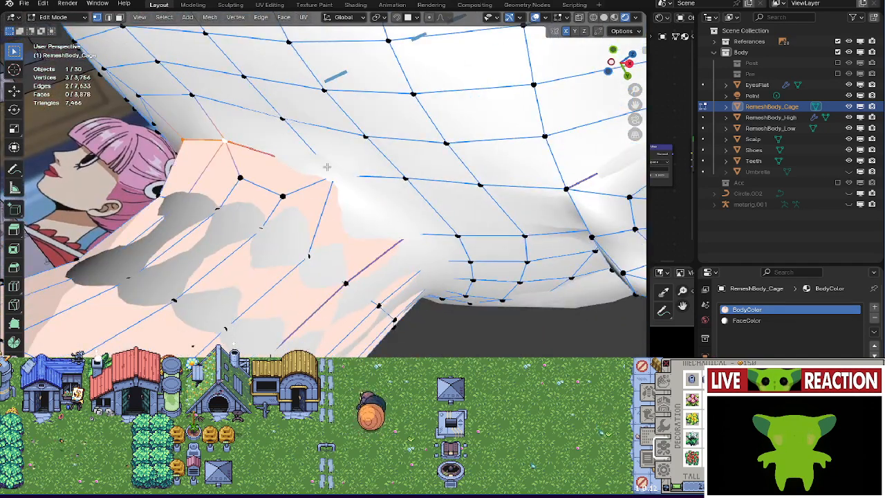
{"action": "left_click", "coordinate": [349, 174]}
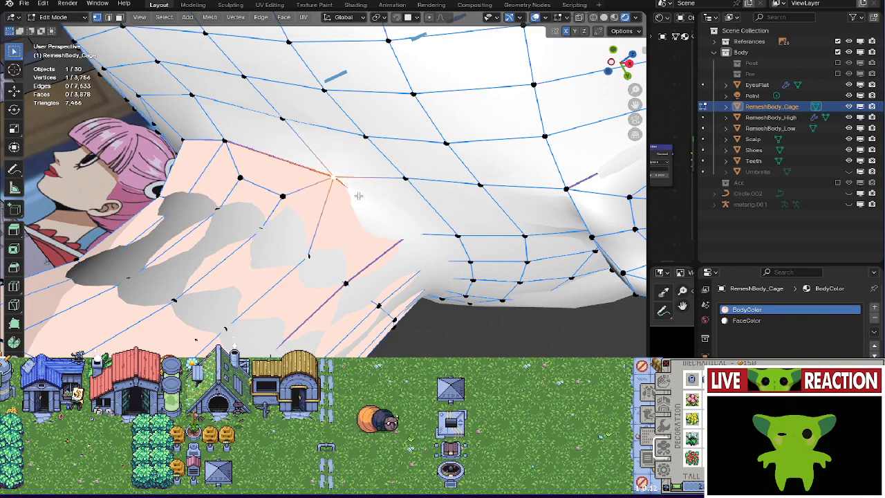
{"action": "middle_click_drag", "start_coordinate": [264, 221], "coordinate": [224, 228]}
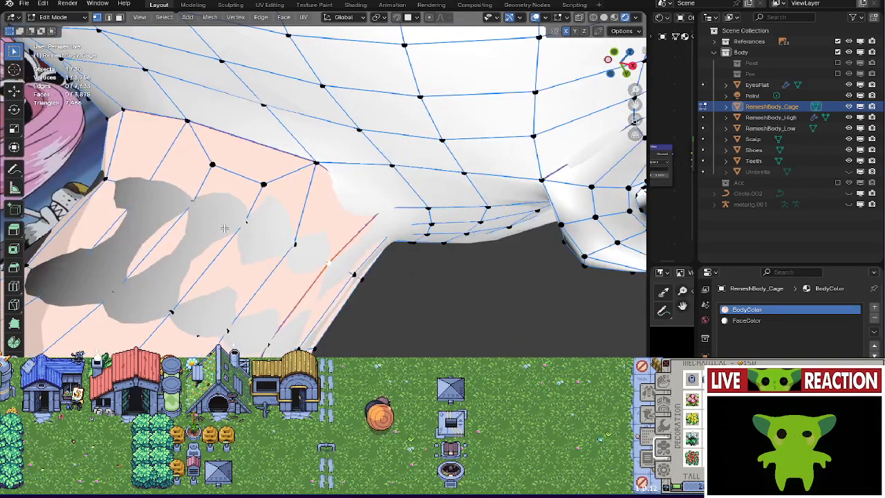
{"action": "middle_click_drag", "start_coordinate": [117, 182], "coordinate": [309, 238]}
{"action": "key", "text": "alt+s"}
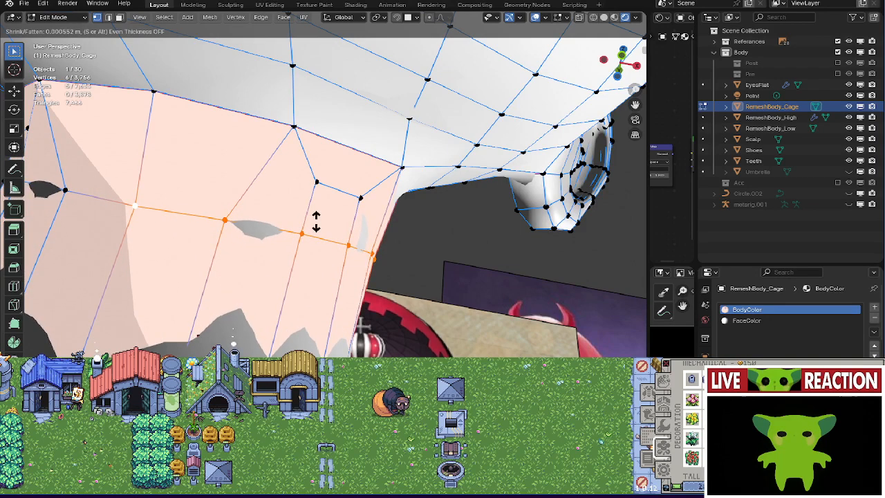
{"action": "left_click", "coordinate": [318, 219]}
Fatten two adjacent vertex pairs of the upper neck ring beside the small remaining grey patches.
{"action": "left_click", "coordinate": [227, 221]}
{"action": "left_click", "coordinate": [303, 233], "text": "shift"}
{"action": "middle_click_drag", "start_coordinate": [305, 235], "coordinate": [246, 240]}
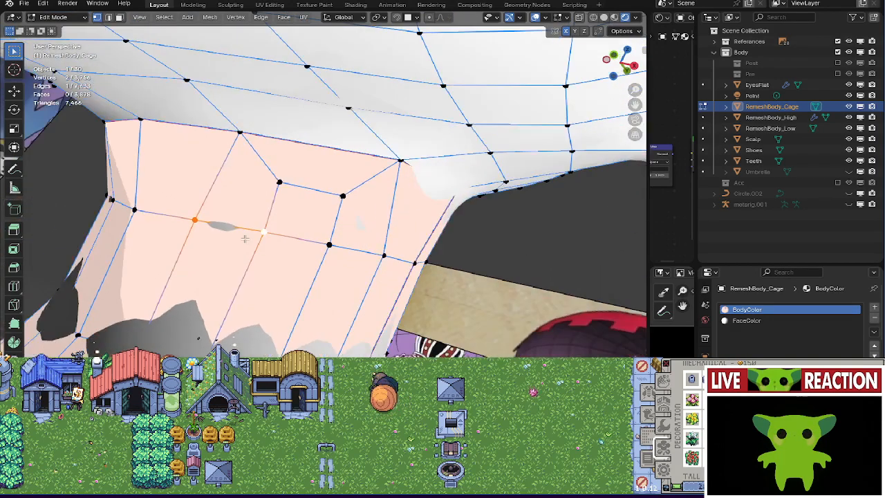
{"action": "key", "text": "alt+s"}
{"action": "left_click", "coordinate": [294, 230]}
{"action": "left_click", "coordinate": [343, 240]}
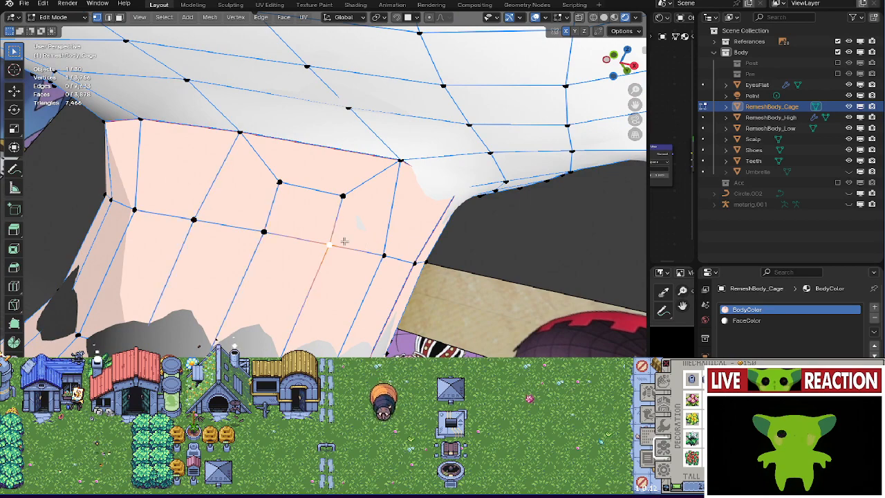
{"action": "left_click", "coordinate": [381, 246], "text": "shift"}
{"action": "key", "text": "alt+s"}
{"action": "left_click", "coordinate": [380, 239]}
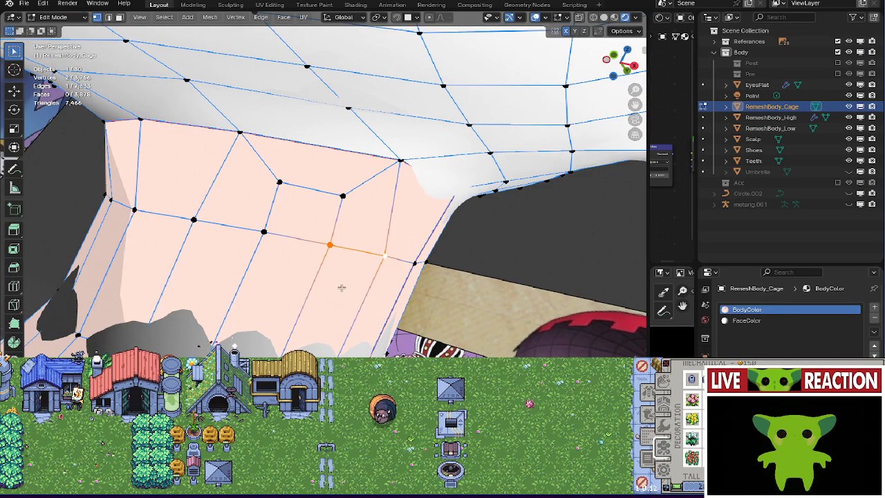
Fatten the vertex under the widest, darkest part of the grey band on the next neck ring down, in two passes.
{"action": "middle_click_drag", "start_coordinate": [339, 286], "coordinate": [214, 283]}
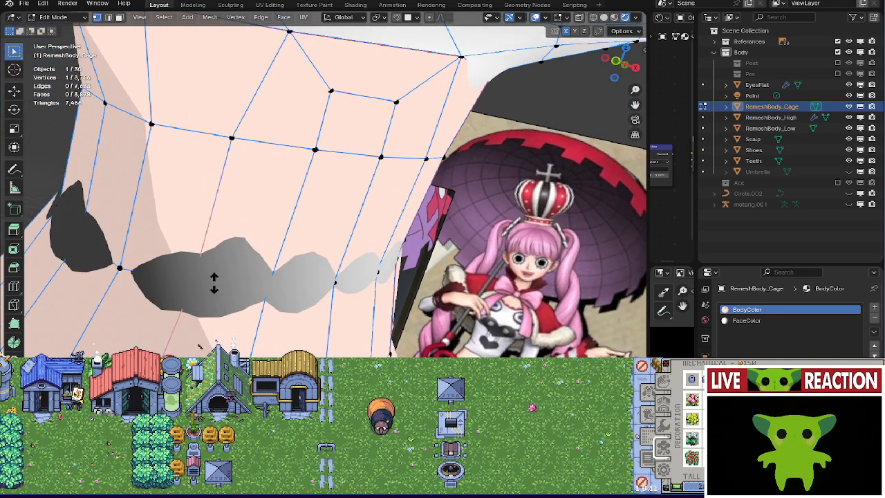
{"action": "key", "text": "alt+s"}
{"action": "left_click", "coordinate": [211, 251]}
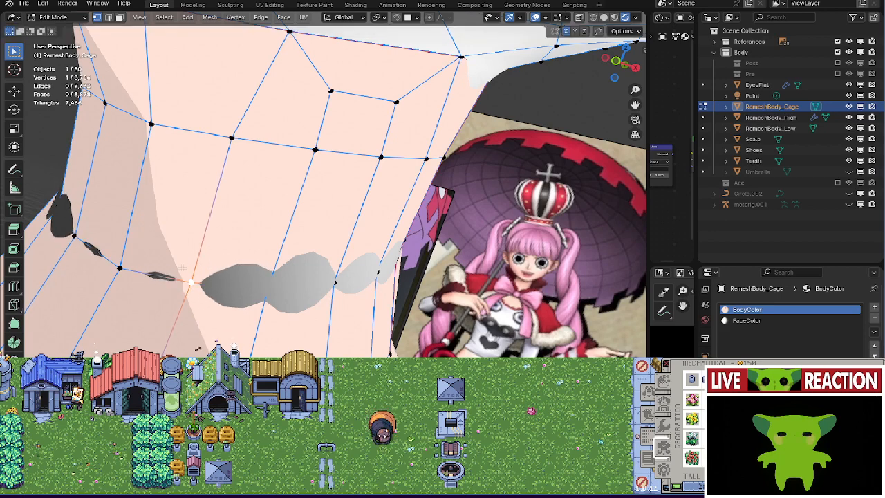
{"action": "key", "text": "alt+s"}
{"action": "left_click", "coordinate": [215, 279]}
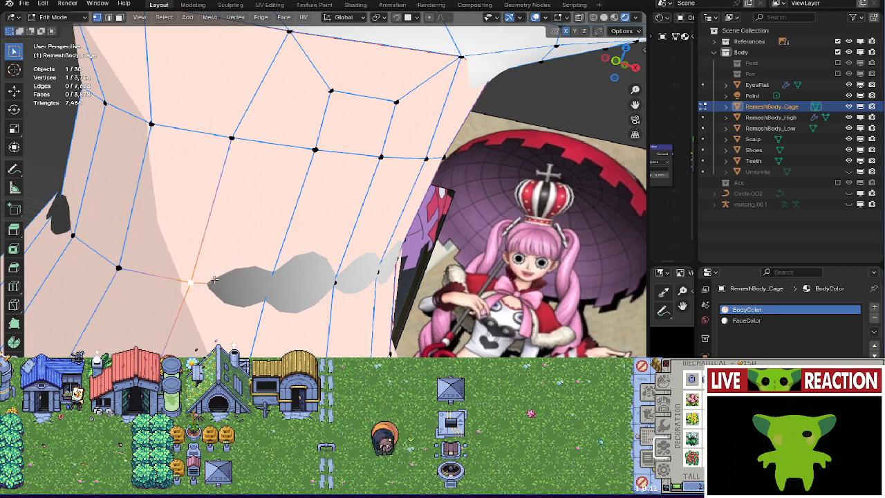
Fatten the following vertices along the grey band of that neck ring, the first by about 0.0003 m.
{"action": "middle_click_drag", "start_coordinate": [264, 276], "coordinate": [304, 291]}
{"action": "key", "text": "alt+s"}
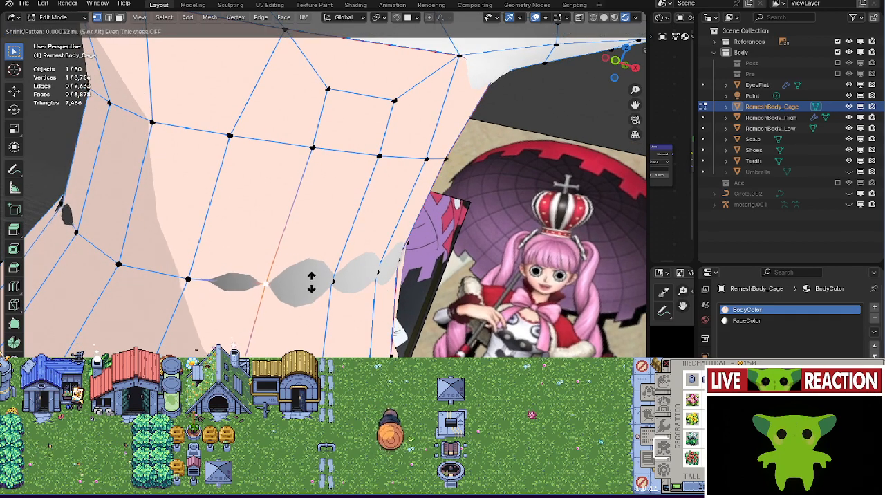
{"action": "left_click", "coordinate": [311, 273]}
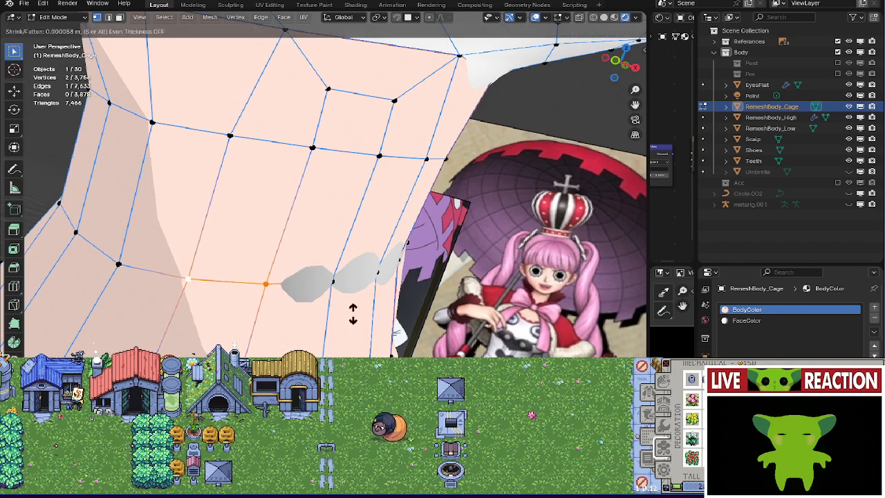
{"action": "middle_click_drag", "start_coordinate": [352, 310], "coordinate": [275, 279]}
{"action": "key", "text": "alt+s"}
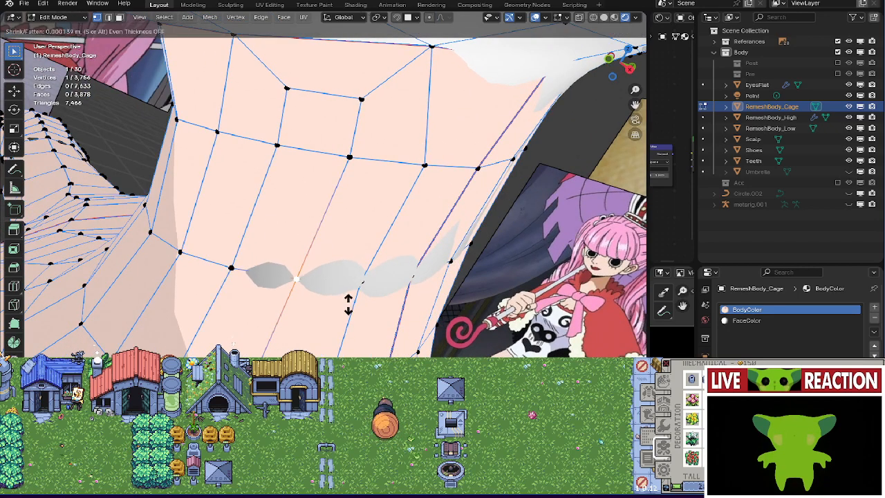
{"action": "left_click", "coordinate": [250, 272]}
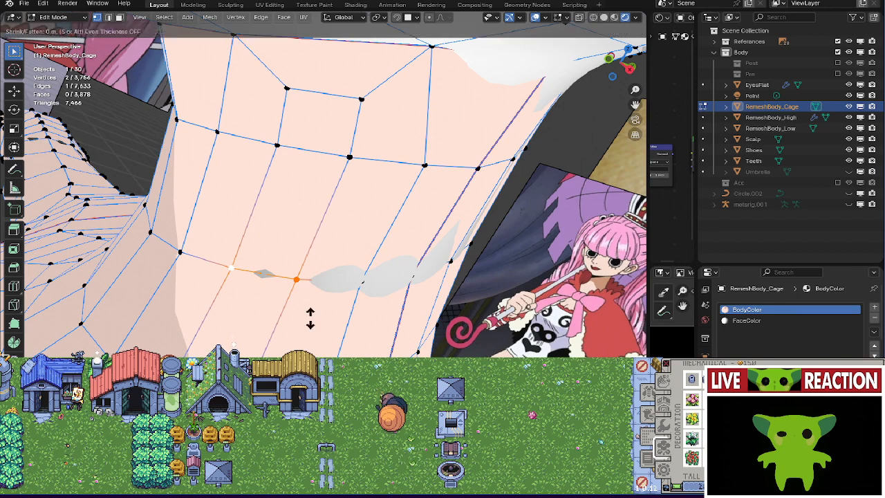
Fatten the vertex pair around the last small sliver, and the ring's seam vertex by about 0.0006 m.
{"action": "middle_click_drag", "start_coordinate": [308, 312], "coordinate": [307, 290]}
{"action": "key", "text": "alt+s"}
{"action": "left_click", "coordinate": [346, 292]}
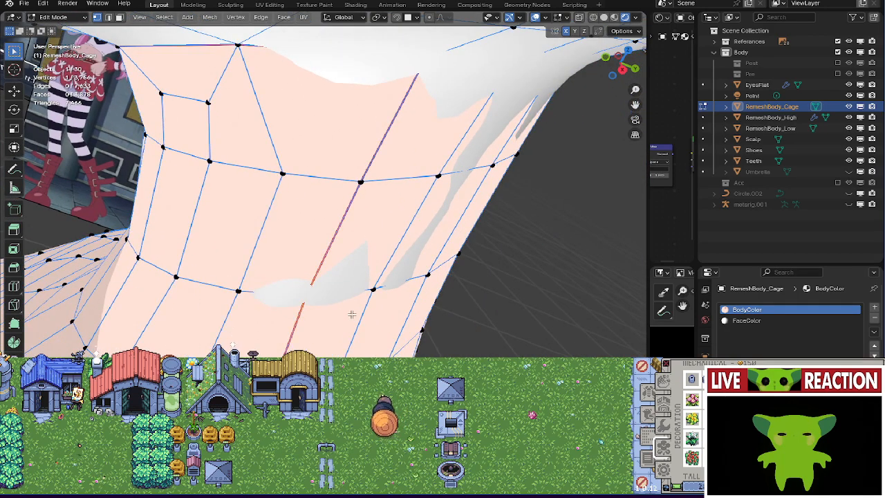
{"action": "key", "text": "alt+s"}
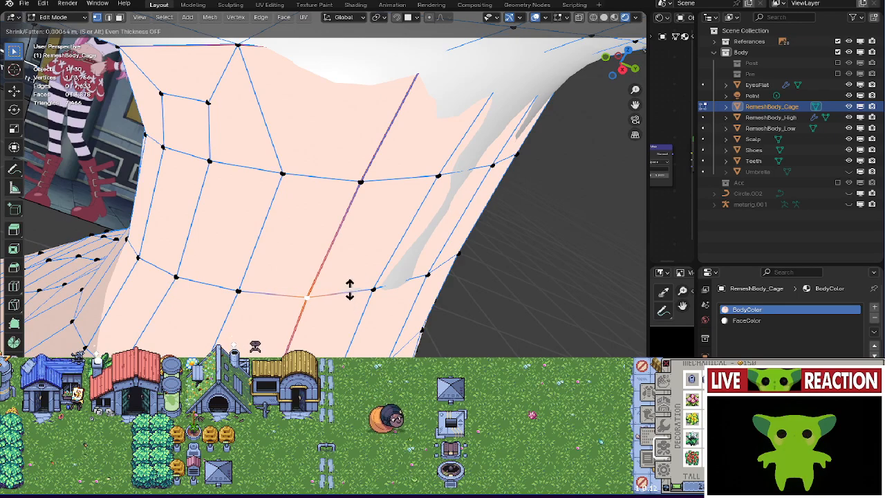
{"action": "left_click", "coordinate": [349, 293]}
Select the edge loop where the top of the neck meets the underside of the head and fatten it slightly.
{"action": "middle_click_drag", "start_coordinate": [349, 293], "coordinate": [305, 312]}
{"action": "middle_click_drag", "start_coordinate": [320, 267], "coordinate": [316, 189]}
{"action": "left_click", "coordinate": [331, 156], "text": "alt"}
{"action": "key", "text": "shift+z"}
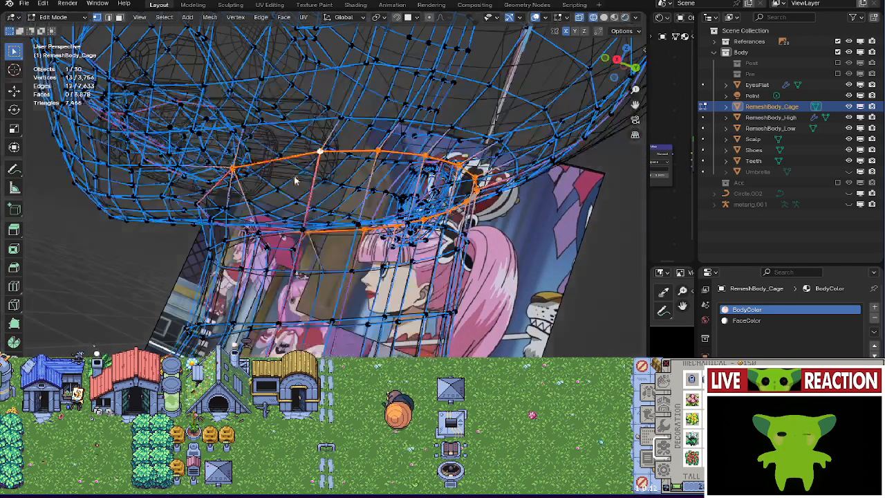
{"action": "key", "text": "shift+z"}
{"action": "right_click", "coordinate": [238, 170]}
{"action": "key", "text": "z"}
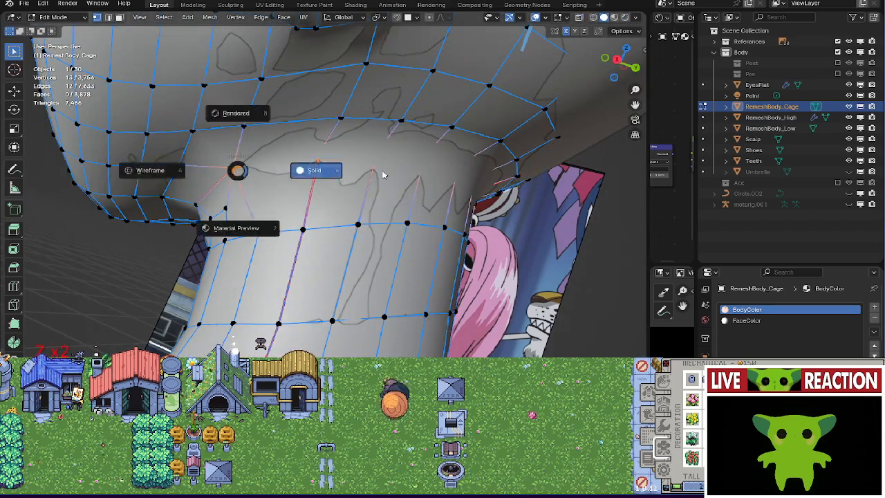
{"action": "middle_click_drag", "start_coordinate": [376, 178], "coordinate": [342, 232], "text": "shift"}
{"action": "key", "text": "l"}
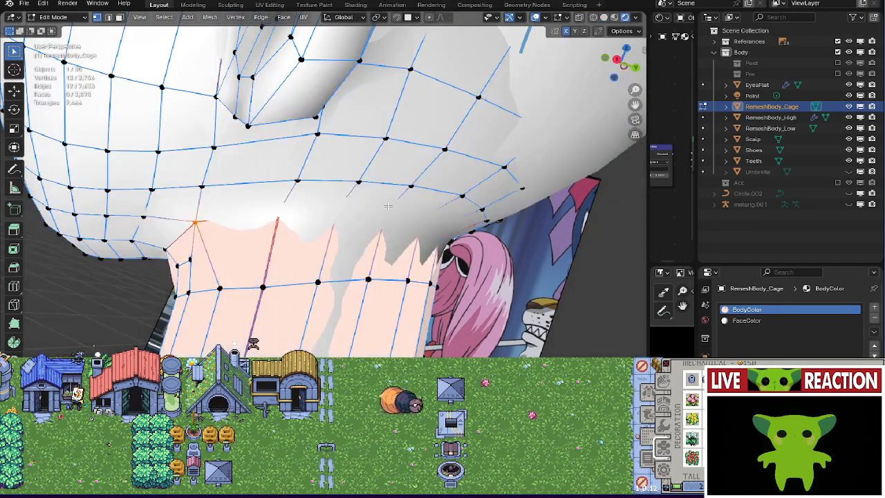
{"action": "key", "text": "alt+s"}
{"action": "right_click", "coordinate": [195, 234]}
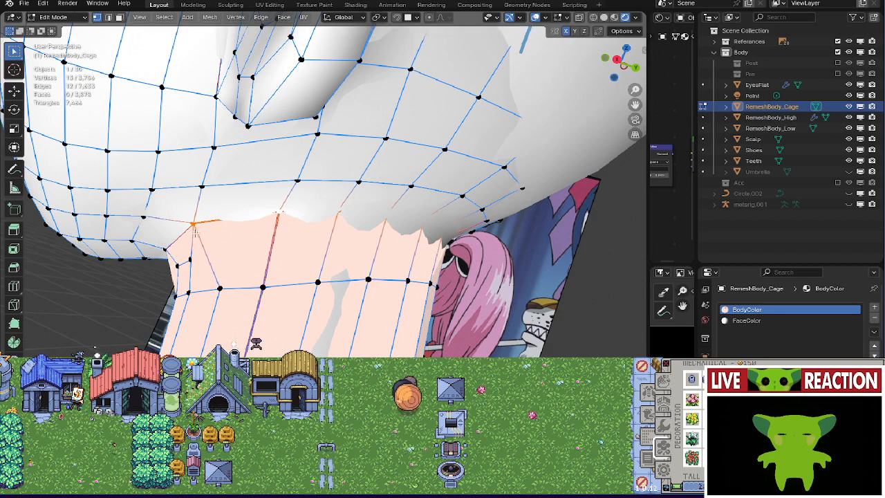
Fatten the same top neck loop again by about 0.0005 m, leaving out its end vertex beside the small corner faces.
{"action": "key", "text": "alt+s"}
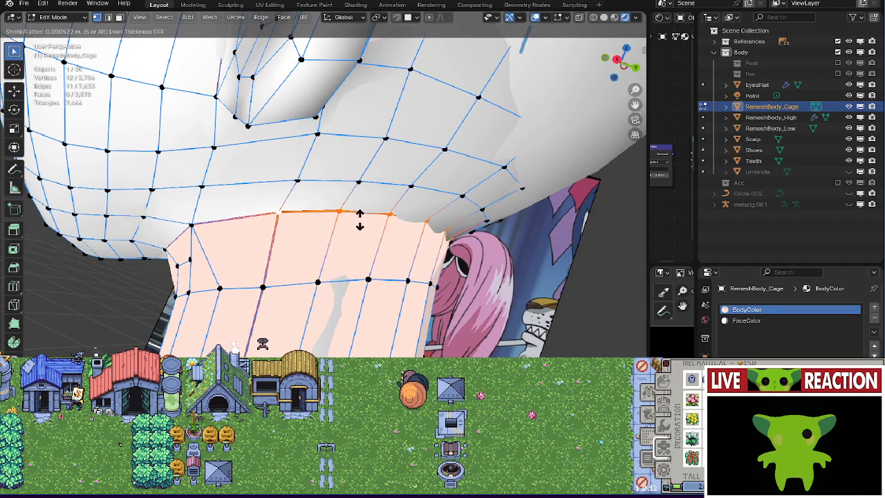
{"action": "left_click", "coordinate": [357, 246]}
{"action": "mouse_move", "coordinate": [357, 247]}
{"action": "middle_mouse_down"}
{"action": "mouse_move", "coordinate": [302, 250]}
{"action": "mouse_move", "coordinate": [347, 244]}
{"action": "middle_mouse_up"}
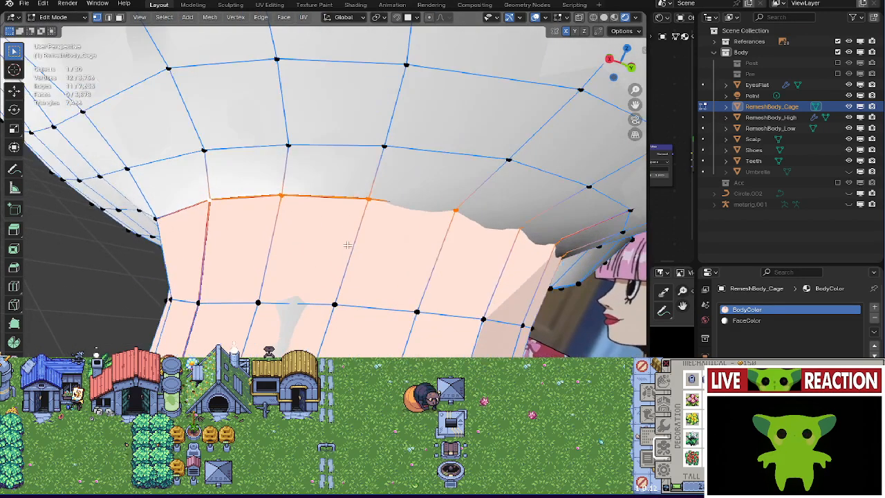
Fatten three successive vertices along the jagged part of the top neck loop individually, by about 0.0004, 0.0004 and 0.0005 m.
{"action": "left_click", "coordinate": [462, 206]}
{"action": "key", "text": "alt+s"}
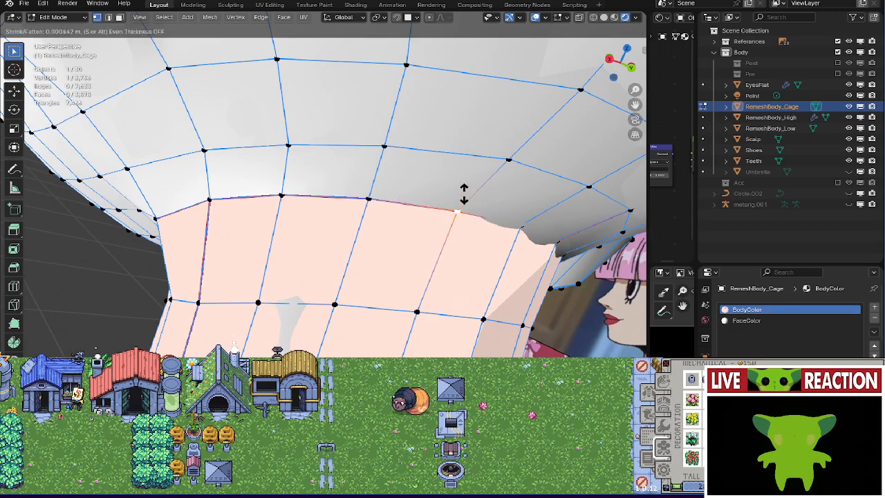
{"action": "left_click", "coordinate": [463, 195]}
{"action": "middle_click_drag", "start_coordinate": [509, 265], "coordinate": [498, 202]}
{"action": "key", "text": "alt+s"}
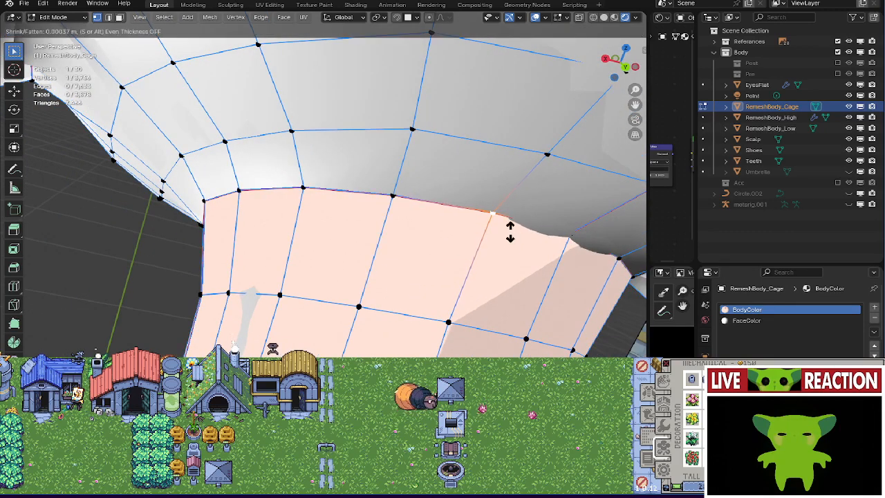
{"action": "left_click", "coordinate": [525, 230]}
{"action": "key", "text": "alt+s"}
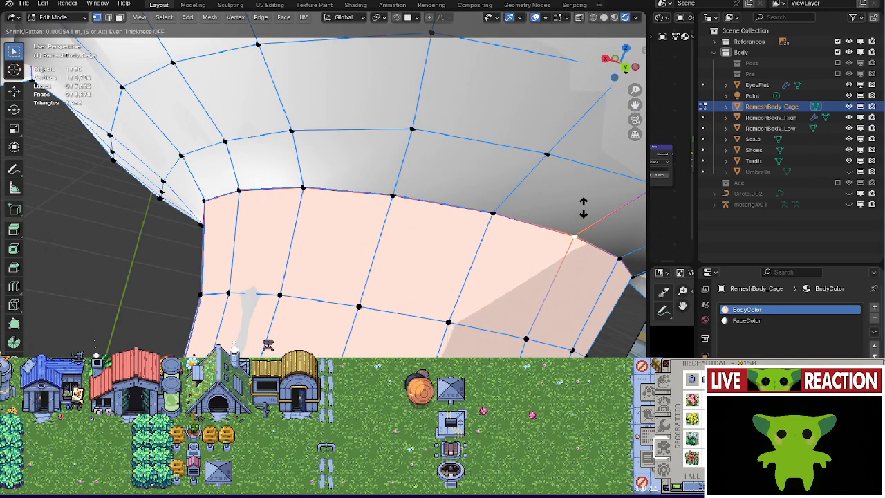
{"action": "left_click", "coordinate": [585, 206]}
{"action": "middle_click_drag", "start_coordinate": [584, 205], "coordinate": [313, 280]}
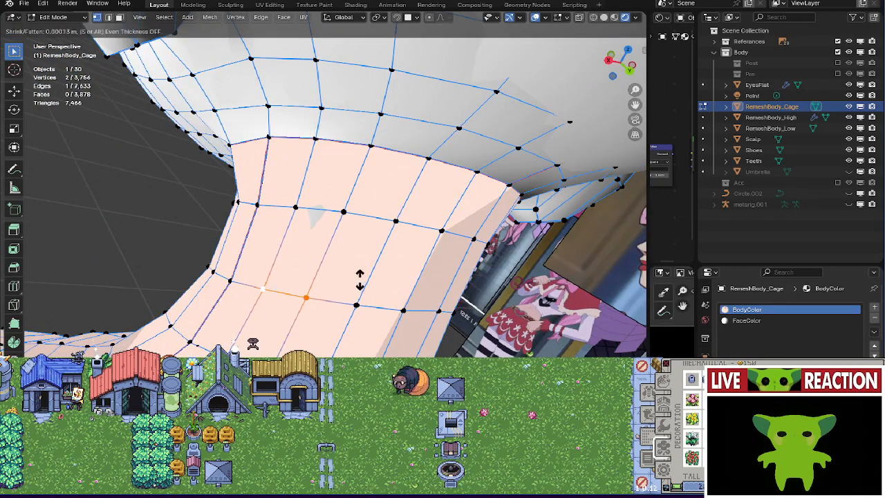
Fatten the vertex pairs below and above the last grey neck patch by about 0.0001 and 0.0002 m, and inspect the neck in Object Mode.
{"action": "left_click", "coordinate": [343, 212]}
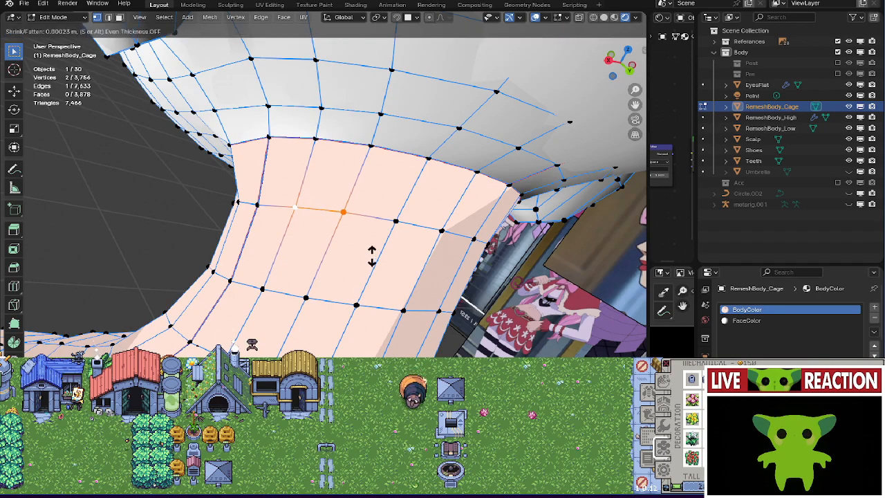
{"action": "middle_click_drag", "start_coordinate": [371, 255], "coordinate": [348, 287]}
{"action": "key", "text": "Tab"}
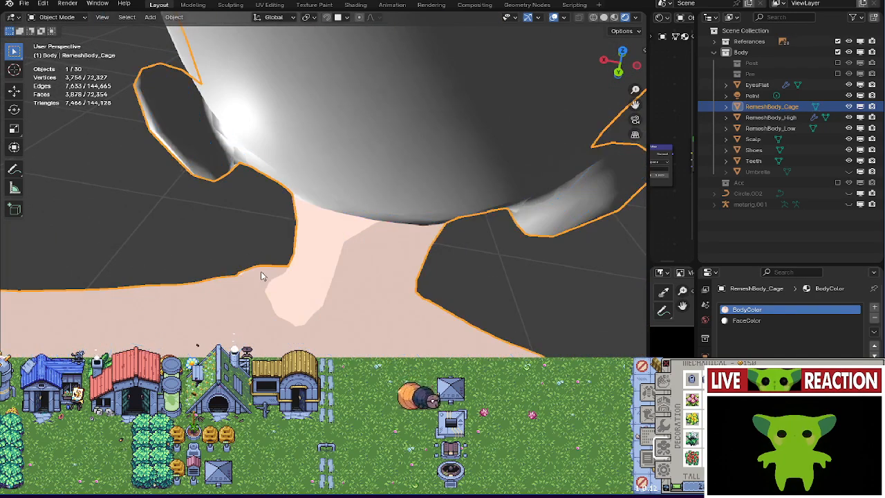
{"action": "middle_click_drag", "start_coordinate": [263, 277], "coordinate": [269, 240]}
Return to editing the cage mesh and select the waist ring's vertices along the widest row of dark patches for fattening.
{"action": "key", "text": "Tab"}
{"action": "key", "text": "Tab"}
{"action": "key", "text": "Tab"}
{"action": "key", "text": "alt+s"}
{"action": "left_click", "coordinate": [292, 235]}
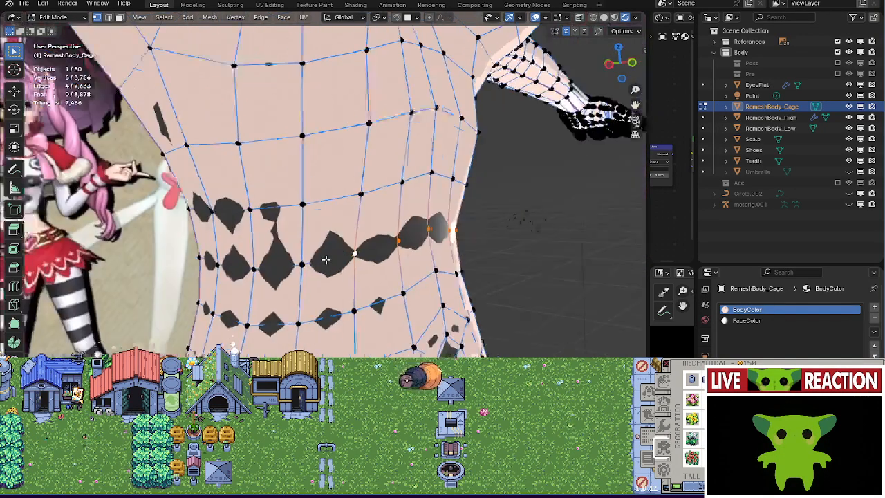
{"action": "middle_click_drag", "start_coordinate": [326, 259], "coordinate": [170, 285]}
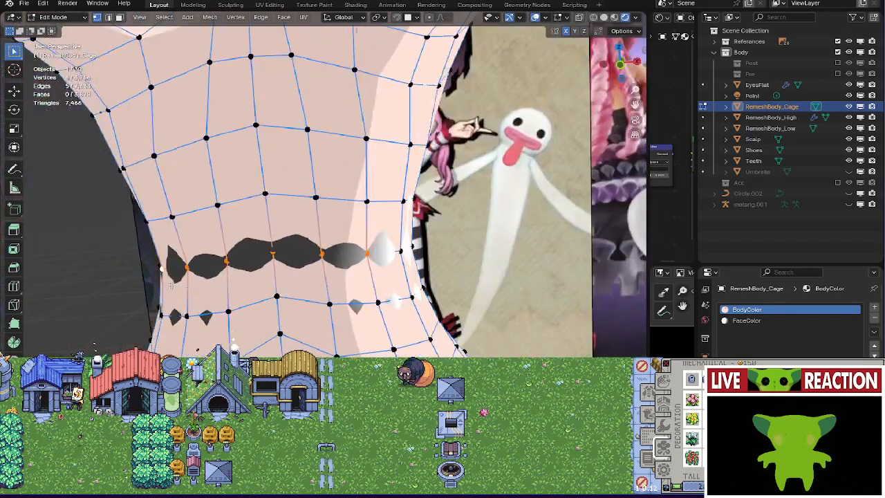
Shrink/Fatten the row of seven vertices across the front of the waist outward until it covers the dark patches.
{"action": "scroll", "coordinate": [389, 253], "scroll_direction": "up", "scroll_amount": 3}
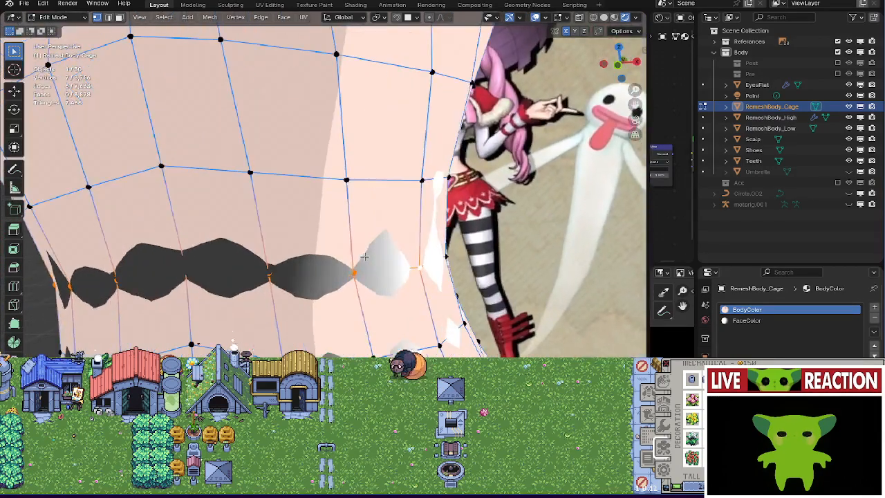
{"action": "key", "text": "alt+s"}
{"action": "left_click", "coordinate": [360, 239]}
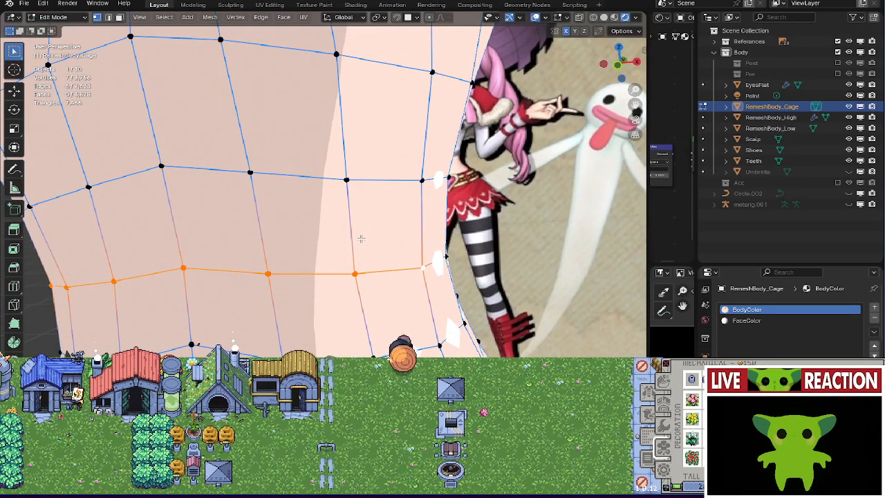
Push two neighbouring vertical vertex pairs on the side of the waist outward along their normals to cover the dark patches.
{"action": "middle_click_drag", "start_coordinate": [360, 239], "coordinate": [387, 208]}
{"action": "left_click", "coordinate": [389, 199]}
{"action": "key", "text": "alt+s"}
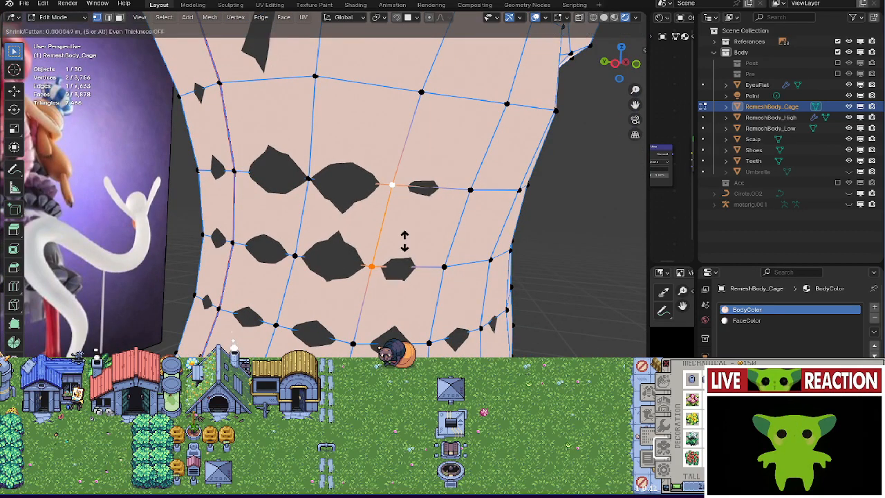
{"action": "left_click", "coordinate": [405, 236]}
{"action": "middle_click_drag", "start_coordinate": [306, 239], "coordinate": [315, 279]}
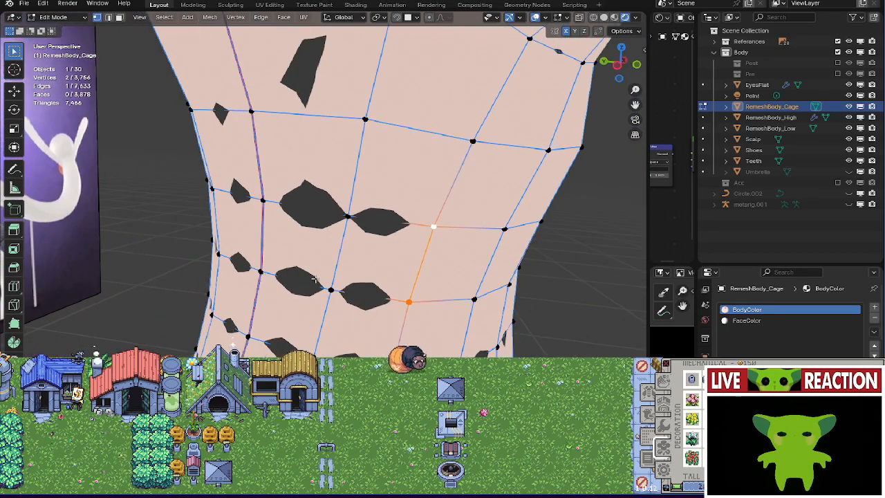
{"action": "key", "text": "alt+s"}
{"action": "left_click", "coordinate": [349, 218]}
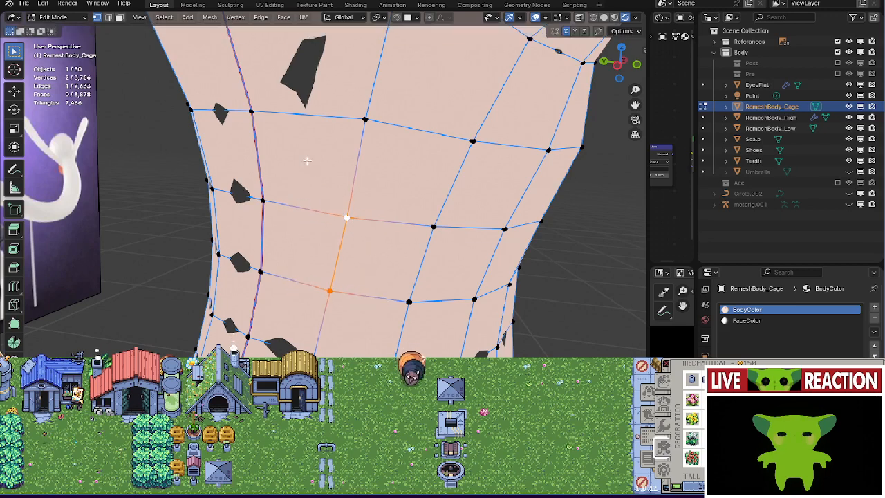
Select the four vertices of the face higher up the torso's side and fatten them outward over the dark patch.
{"action": "middle_click_drag", "start_coordinate": [306, 160], "coordinate": [362, 254]}
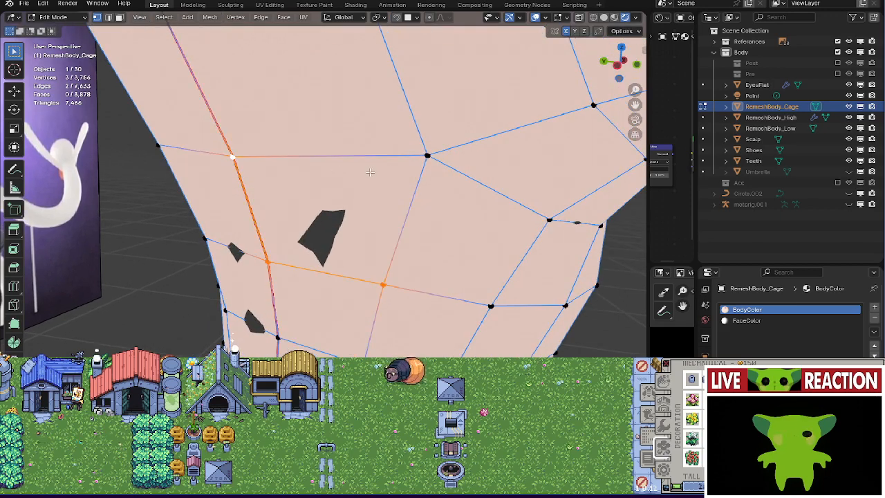
{"action": "left_click", "coordinate": [426, 156], "text": "shift"}
{"action": "key", "text": "alt+s"}
{"action": "left_click", "coordinate": [426, 198]}
{"action": "middle_click_drag", "start_coordinate": [426, 198], "coordinate": [405, 226]}
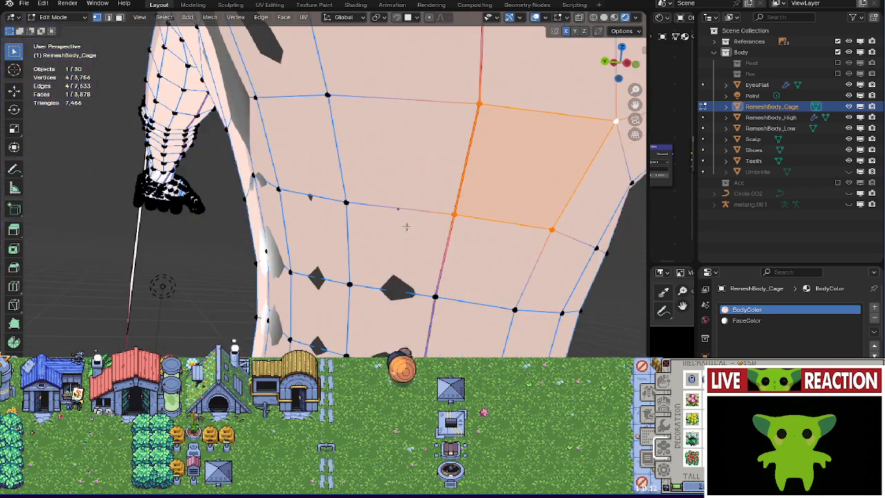
Fatten the vertices along the middle of the back outward to cover the large dark patch between them.
{"action": "left_click", "coordinate": [346, 202]}
{"action": "middle_click_drag", "start_coordinate": [345, 203], "coordinate": [383, 203]}
{"action": "scroll", "coordinate": [320, 256], "scroll_direction": "up", "scroll_amount": 3}
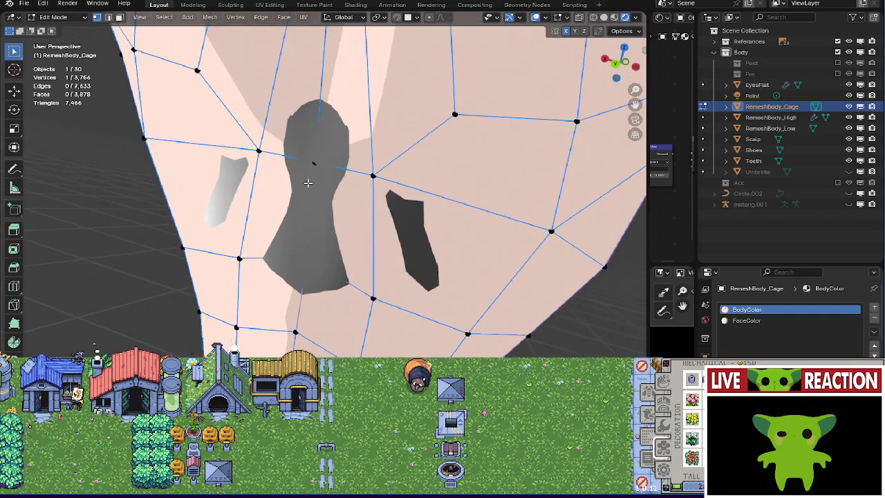
{"action": "key", "text": "alt+s"}
{"action": "left_click", "coordinate": [373, 250]}
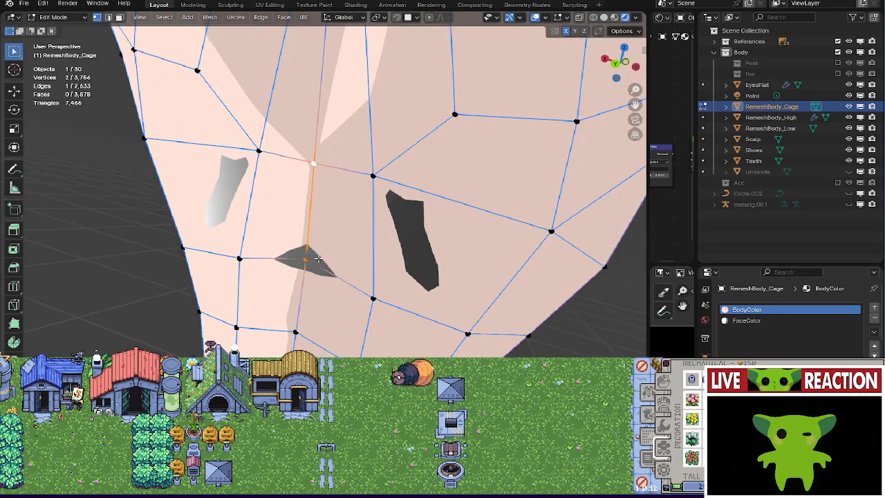
{"action": "left_click", "coordinate": [318, 258]}
{"action": "key", "text": "alt+s"}
{"action": "right_click", "coordinate": [340, 272]}
Fatten the four-vertex face beside the middle of the back outward by about 0.0006 m.
{"action": "left_click", "coordinate": [373, 298]}
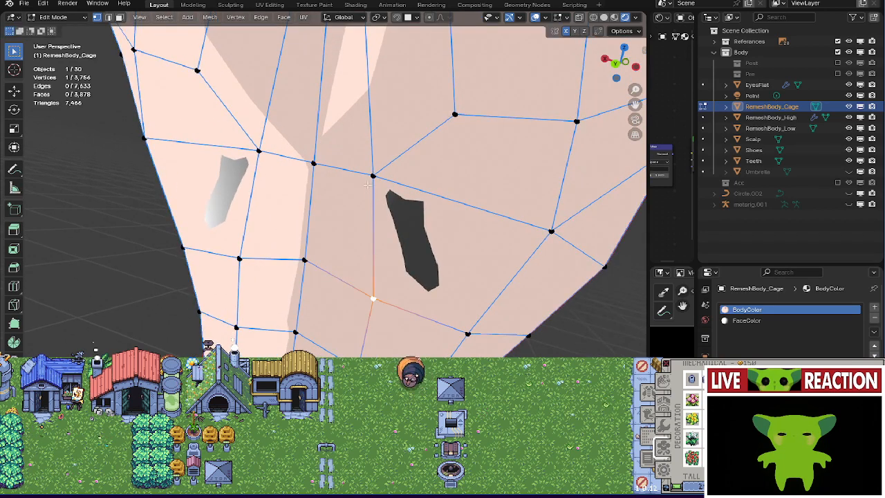
{"action": "key", "text": "alt+s"}
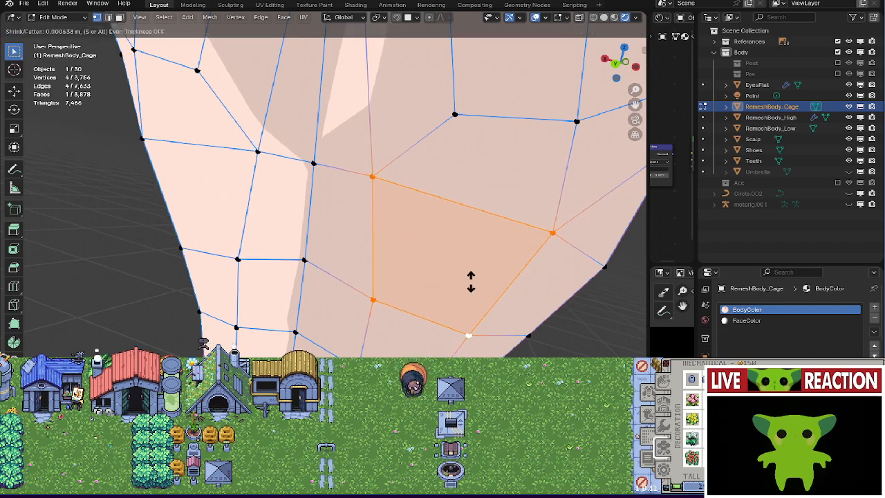
{"action": "left_click", "coordinate": [470, 278]}
Push two horizontal vertex pairs, one above the other, outward on the back of the waist, the upper by about 0.0003 m.
{"action": "key", "text": "Tab"}
{"action": "middle_click_drag", "start_coordinate": [318, 269], "coordinate": [248, 238]}
{"action": "key", "text": "Tab"}
{"action": "left_click", "coordinate": [229, 226]}
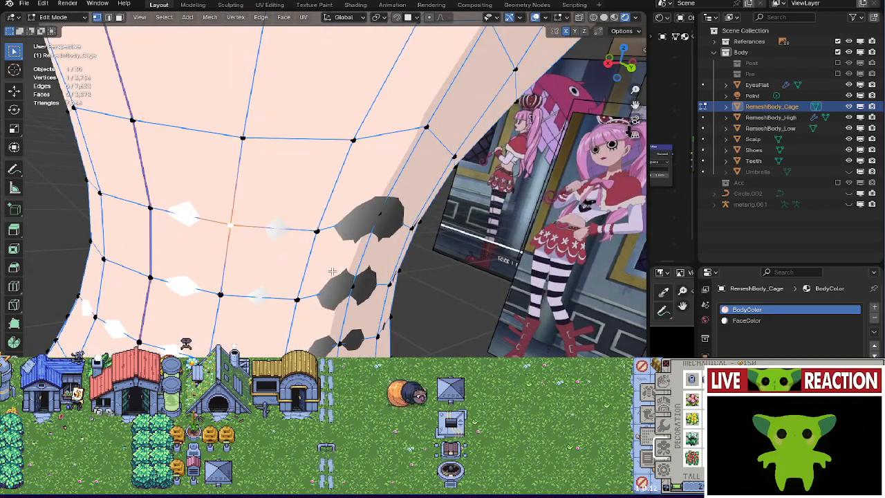
{"action": "middle_click_drag", "start_coordinate": [349, 280], "coordinate": [214, 310]}
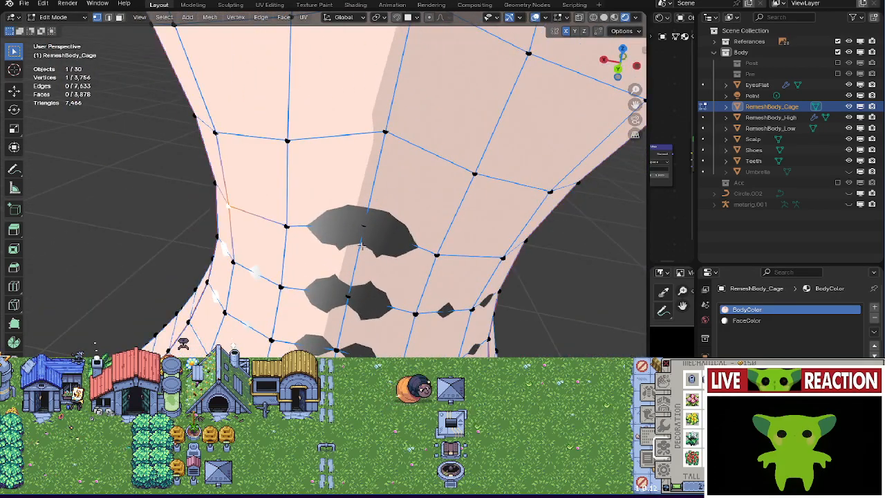
{"action": "left_click", "coordinate": [363, 226]}
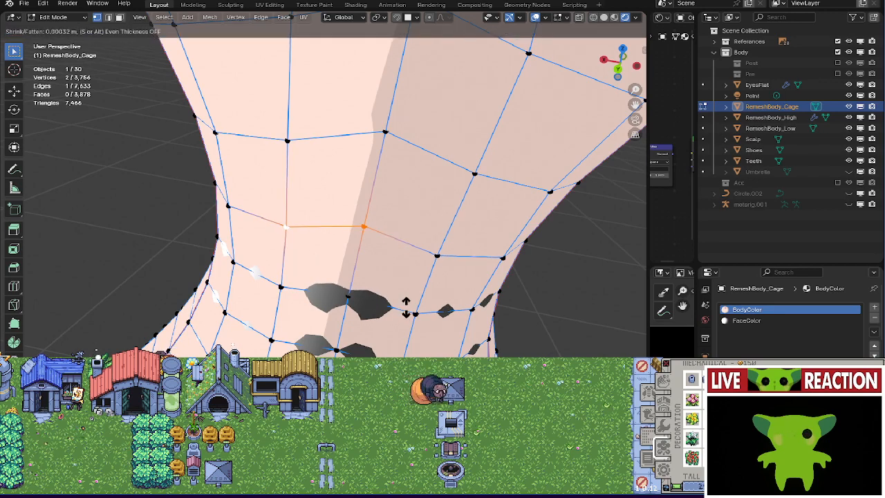
{"action": "key", "text": "alt+a"}
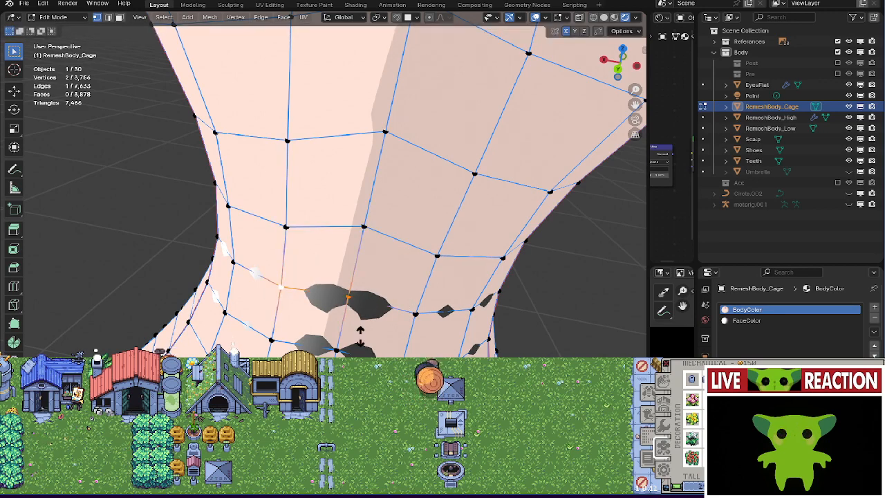
{"action": "key", "text": "alt+s"}
{"action": "left_click", "coordinate": [361, 328]}
Fatten the next four-vertex face down the lower back by about 0.00035 m and check the mesh in Object Mode.
{"action": "middle_click_drag", "start_coordinate": [360, 332], "coordinate": [358, 280], "text": "shift"}
{"action": "left_click", "coordinate": [335, 300]}
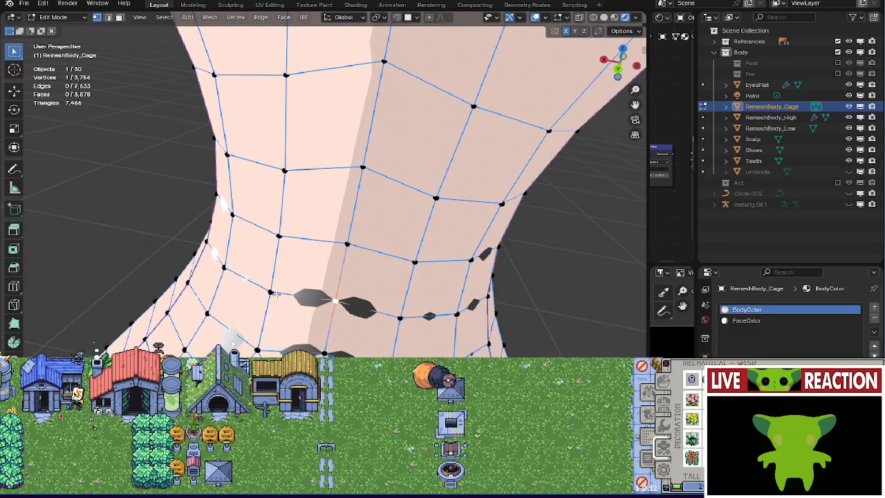
{"action": "left_click", "coordinate": [324, 353], "text": "shift"}
{"action": "key", "text": "alt+s"}
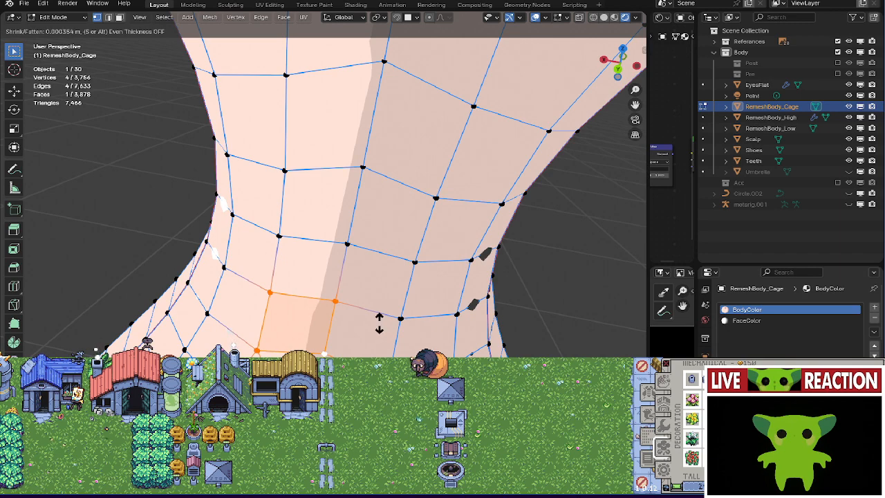
{"action": "left_click", "coordinate": [379, 322]}
{"action": "middle_click_drag", "start_coordinate": [379, 322], "coordinate": [391, 262], "text": "shift"}
{"action": "key", "text": "Tab"}
{"action": "key", "text": "Tab"}
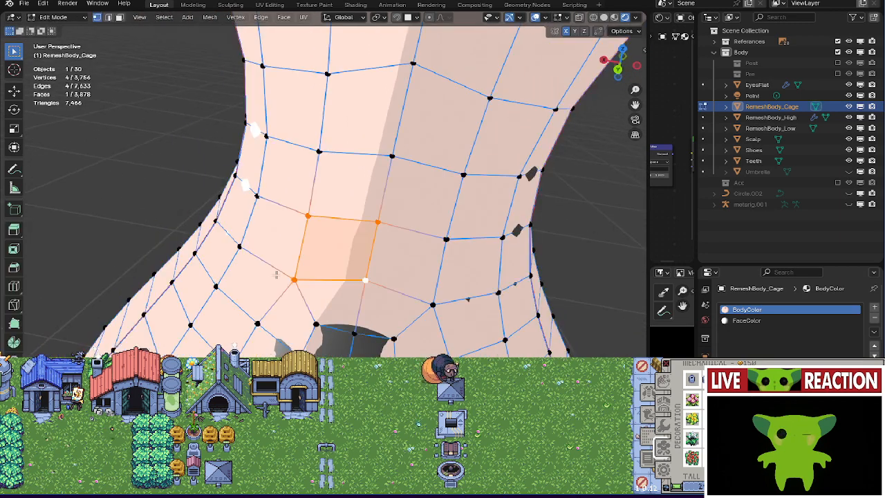
Fatten the row of five vertices around the waist's side by about 0.0005 m and the vertex pair above by about 0.0003 m.
{"action": "middle_click_drag", "start_coordinate": [276, 275], "coordinate": [261, 348]}
{"action": "left_click", "coordinate": [286, 276]}
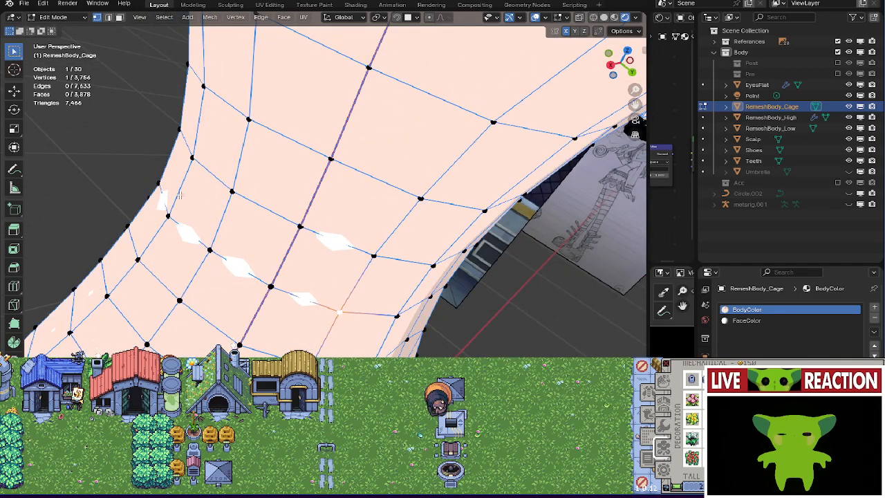
{"action": "left_click", "coordinate": [180, 195], "text": "ctrl"}
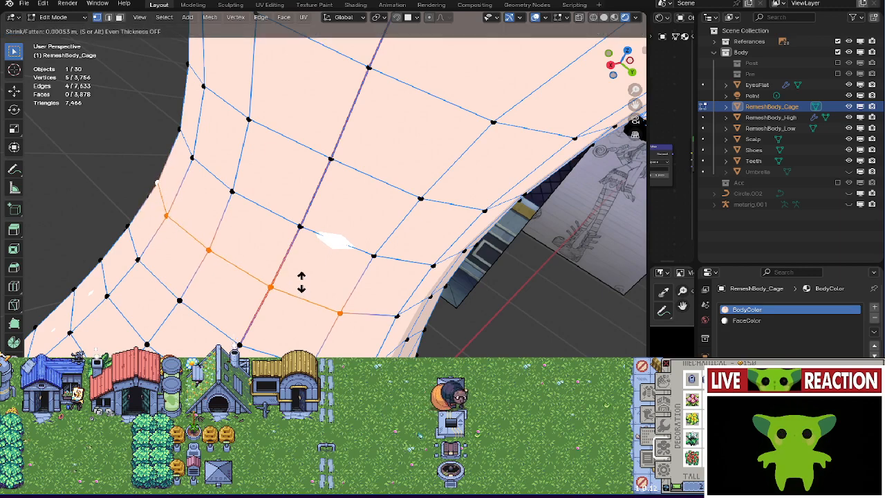
{"action": "left_click", "coordinate": [374, 256]}
{"action": "key", "text": "alt+s"}
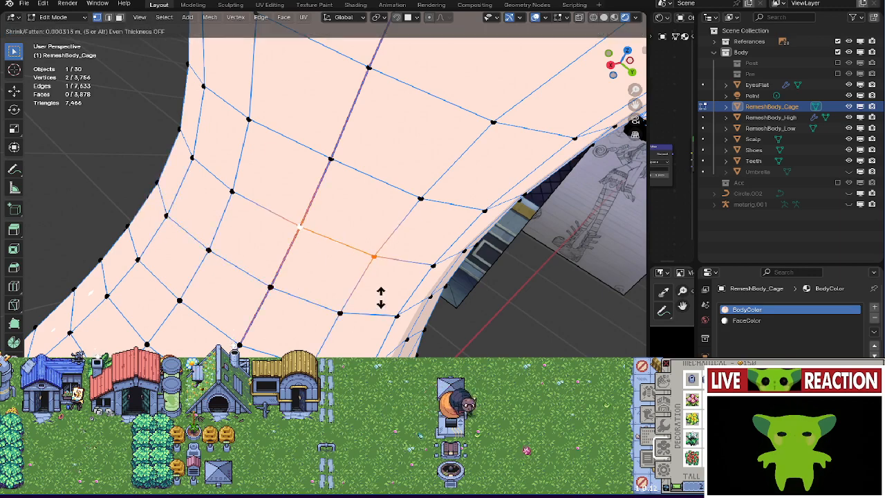
{"action": "left_click", "coordinate": [381, 296]}
Select the patch of vertices from beside the navel across the hip to the groin and fatten it over the dark patches.
{"action": "middle_click_drag", "start_coordinate": [241, 226], "coordinate": [336, 284]}
{"action": "scroll", "coordinate": [293, 306], "scroll_direction": "down", "scroll_amount": 3}
{"action": "middle_click_drag", "start_coordinate": [251, 327], "coordinate": [381, 290]}
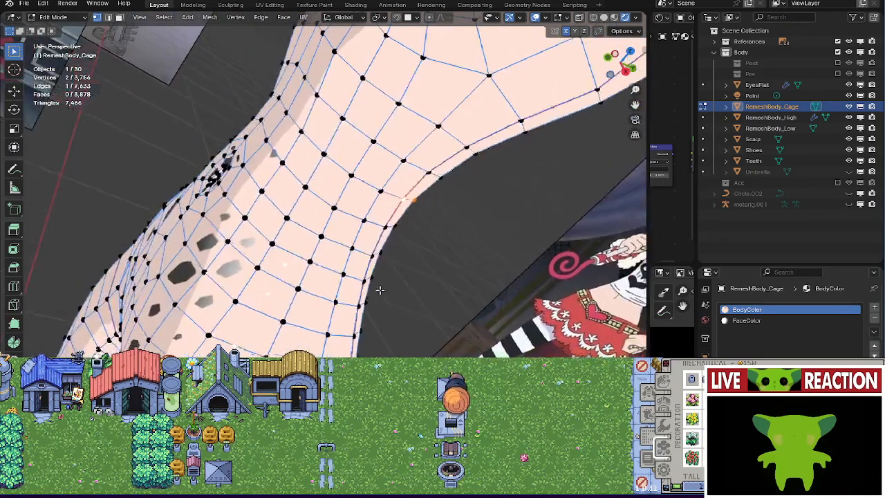
{"action": "scroll", "coordinate": [380, 290], "scroll_direction": "up", "scroll_amount": 2}
{"action": "middle_click_drag", "start_coordinate": [261, 292], "coordinate": [236, 308]}
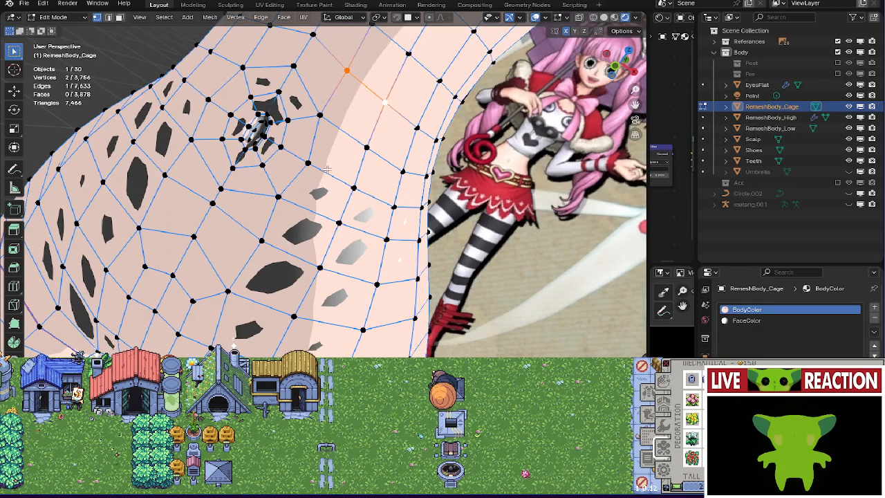
{"action": "left_click", "coordinate": [307, 165], "text": "alt"}
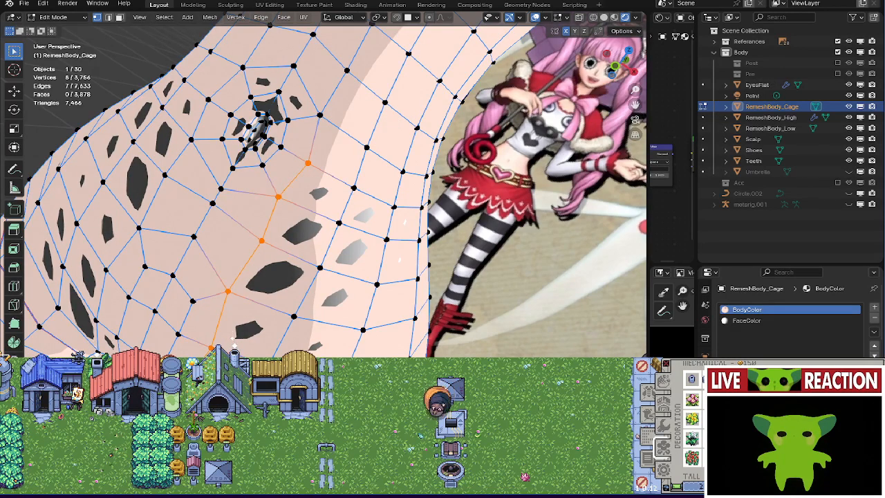
{"action": "left_click", "coordinate": [398, 213], "text": "ctrl"}
{"action": "left_click", "coordinate": [352, 194], "text": "ctrl"}
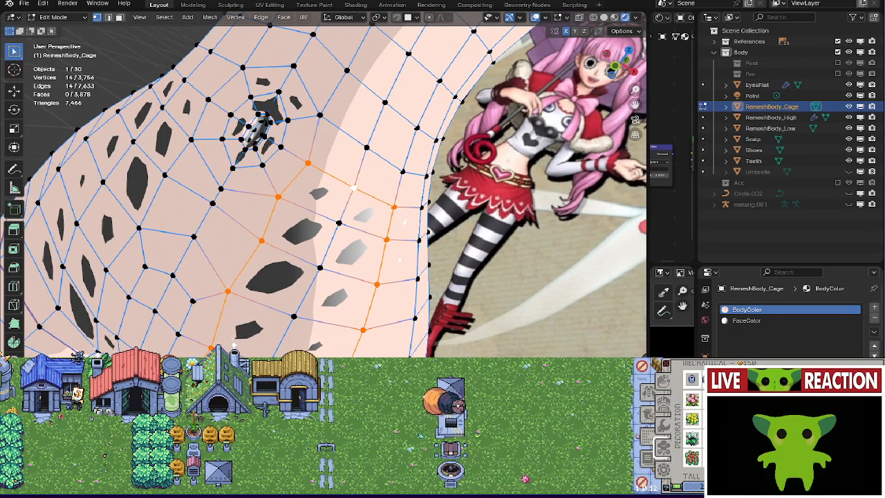
{"action": "left_click", "coordinate": [257, 408], "text": "ctrl"}
{"action": "middle_click_drag", "start_coordinate": [365, 294], "coordinate": [325, 291]}
{"action": "left_click", "coordinate": [395, 248], "text": "ctrl"}
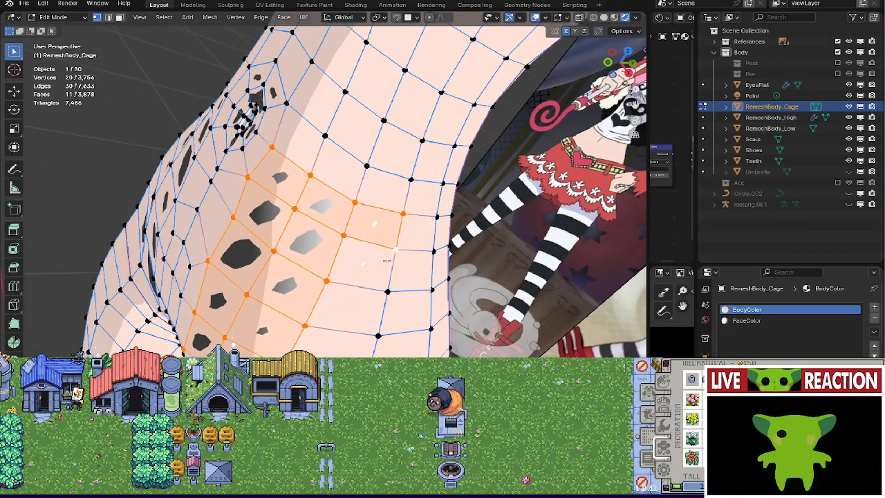
{"action": "left_click", "coordinate": [387, 291], "text": "ctrl"}
{"action": "middle_click_drag", "start_coordinate": [166, 404], "coordinate": [288, 303]}
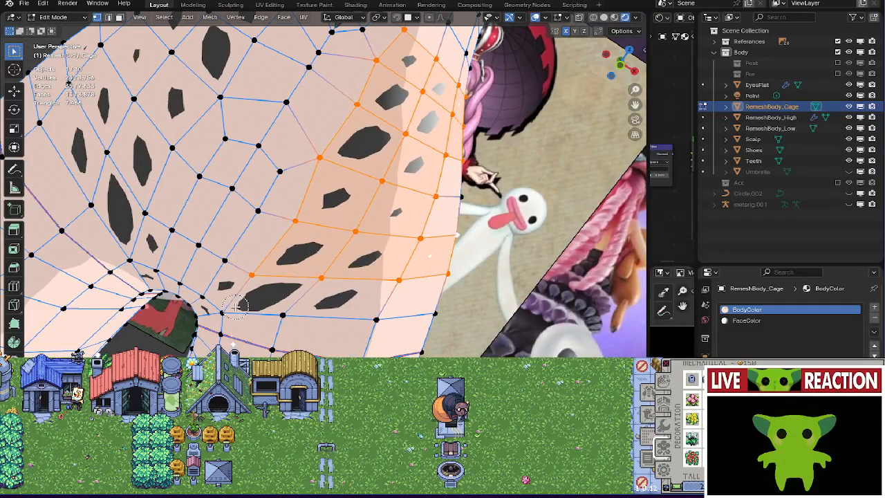
{"action": "left_click", "coordinate": [344, 299], "text": "ctrl"}
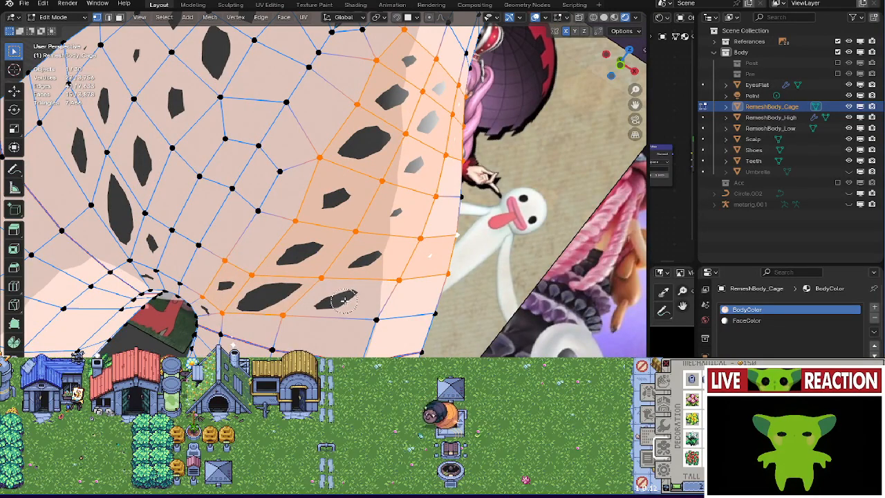
{"action": "middle_click_drag", "start_coordinate": [374, 317], "coordinate": [310, 214]}
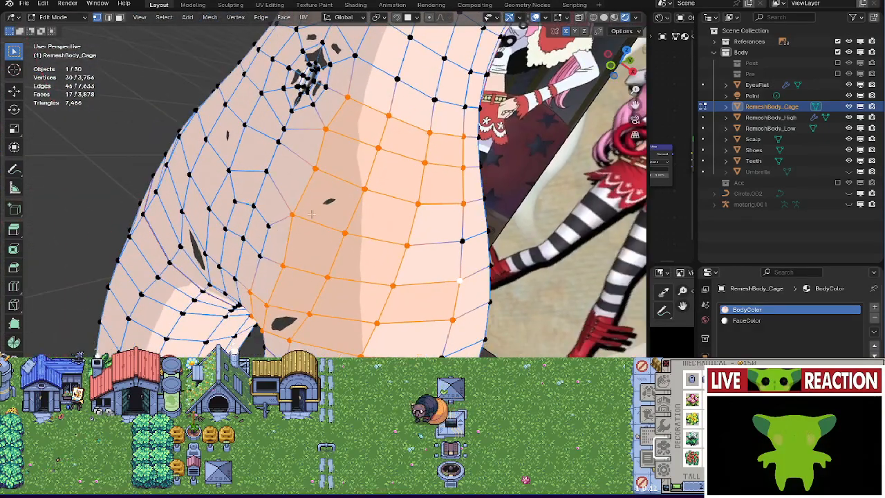
Fatten the remaining uncovered hip face and the vertices near the groin outward, then check the body in Object Mode.
{"action": "left_click", "coordinate": [296, 201]}
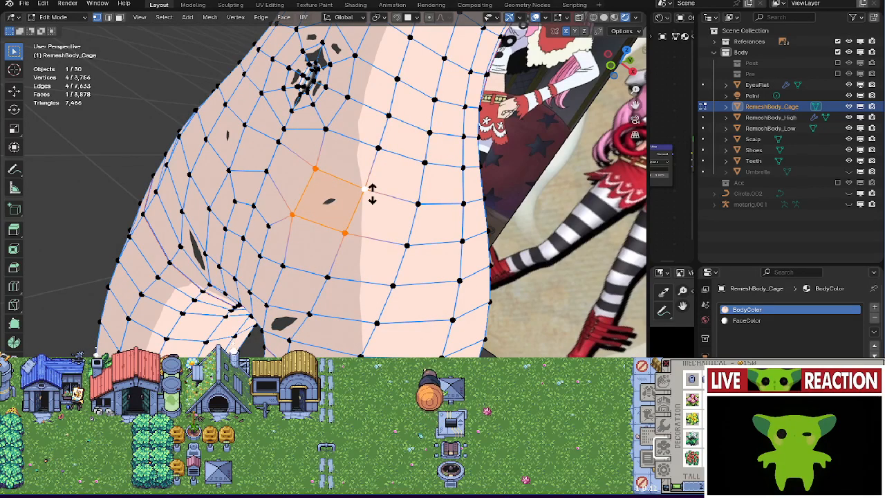
{"action": "middle_click_drag", "start_coordinate": [371, 190], "coordinate": [404, 206]}
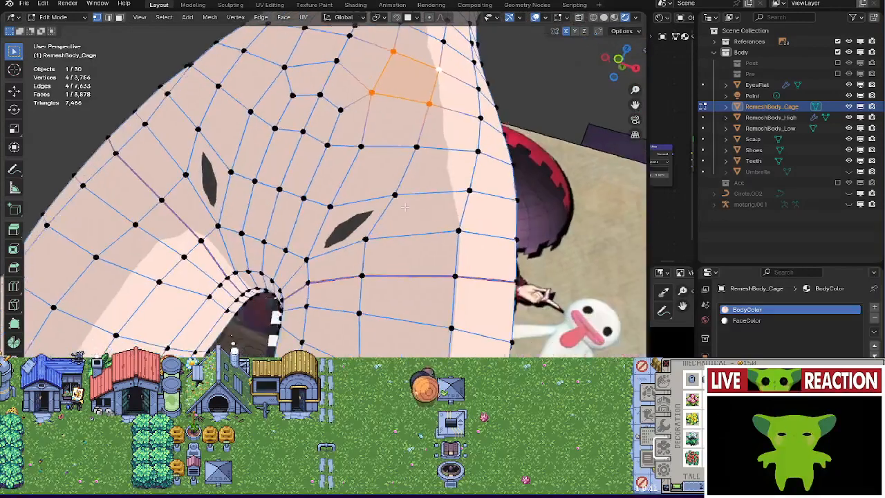
{"action": "scroll", "coordinate": [405, 206], "scroll_direction": "up", "scroll_amount": 4}
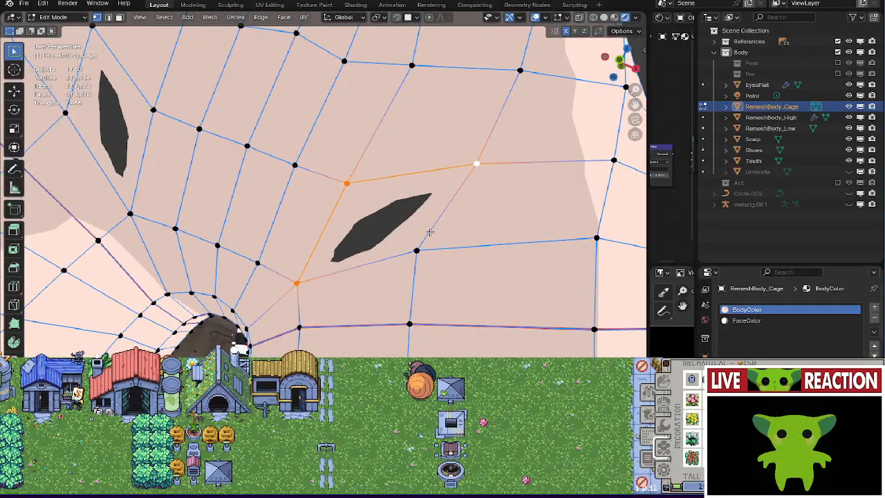
{"action": "middle_click_drag", "start_coordinate": [429, 221], "coordinate": [429, 189], "text": "ctrl"}
{"action": "key", "text": "Tab"}
{"action": "scroll", "coordinate": [429, 189], "scroll_direction": "down", "scroll_amount": 8}
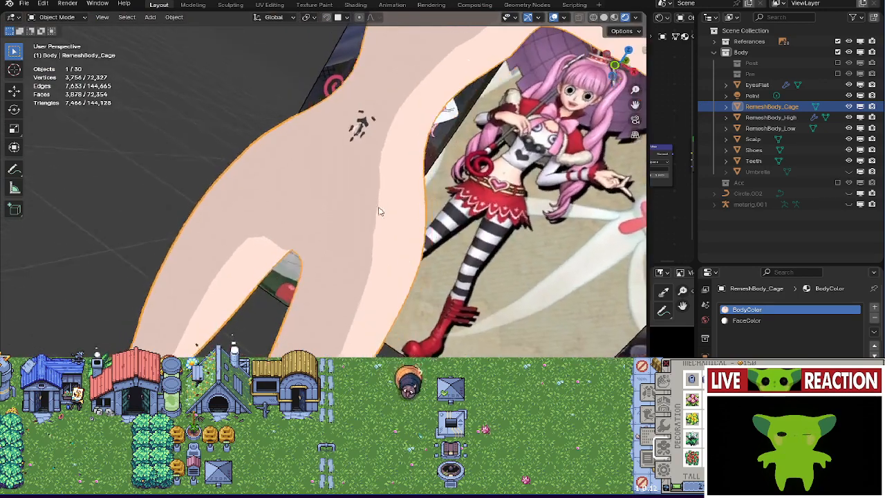
Fatten the faces beside and above the navel over the dark patches, and fatten the vertex pair below it by about 0.0001 m.
{"action": "scroll", "coordinate": [353, 211], "scroll_direction": "up", "scroll_amount": 10}
{"action": "key", "text": "Tab"}
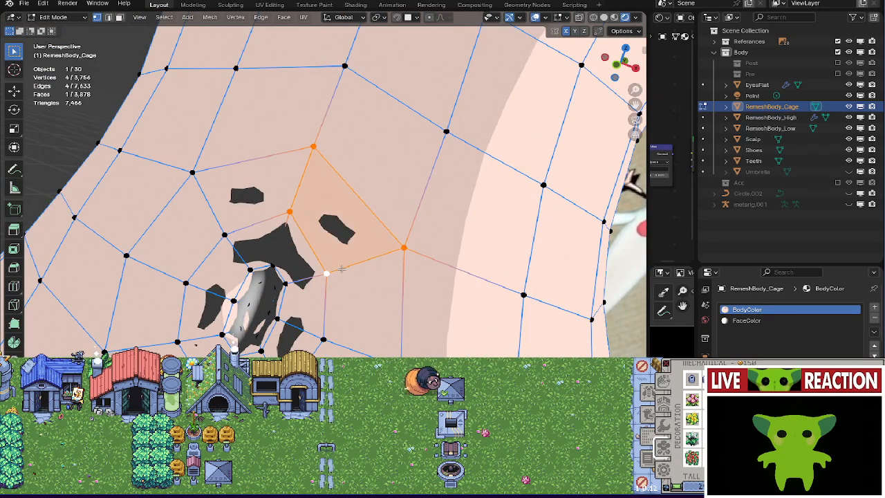
{"action": "left_click", "coordinate": [297, 275]}
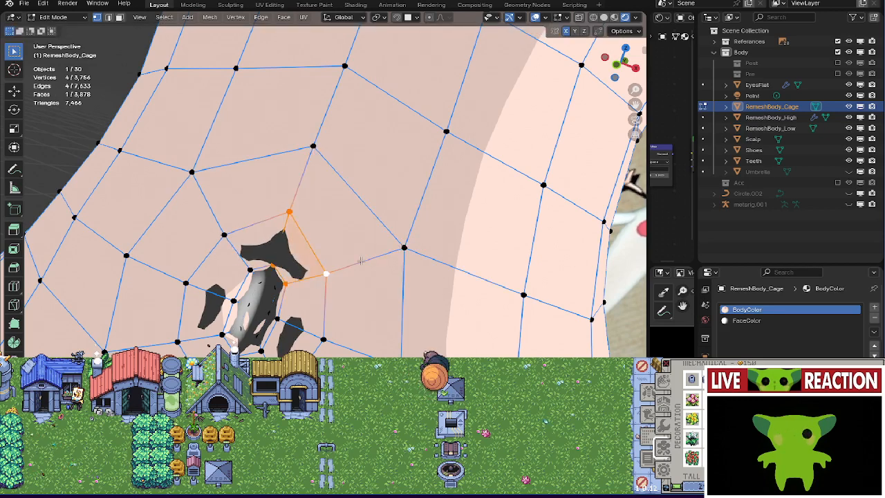
{"action": "left_click", "coordinate": [318, 335]}
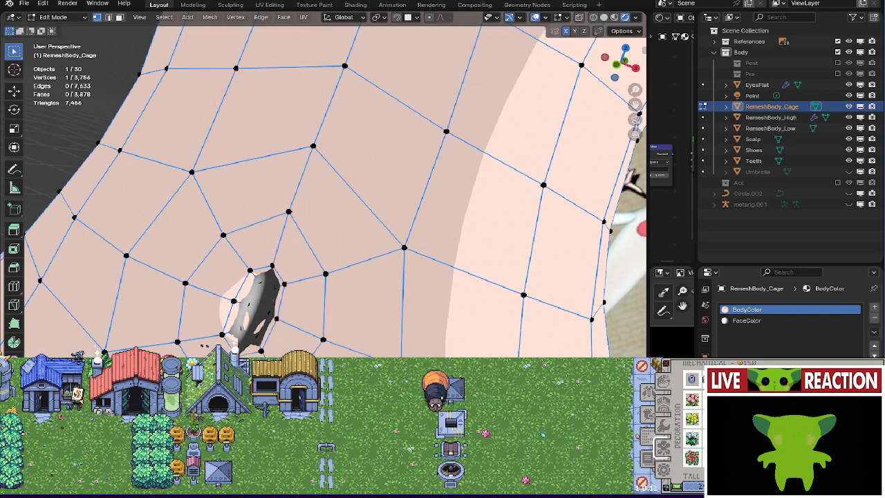
{"action": "key", "text": "alt+s"}
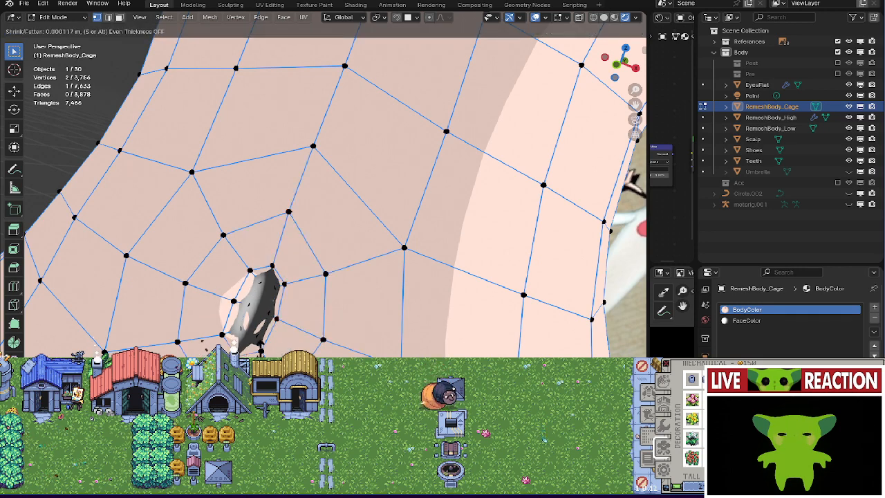
{"action": "left_click", "coordinate": [250, 338]}
Select six vertices inside the navel using X-ray wireframe, fatten them by about 0.00017 m, and fatten them further in rendered shading.
{"action": "scroll", "coordinate": [250, 338], "scroll_direction": "up", "scroll_amount": 8}
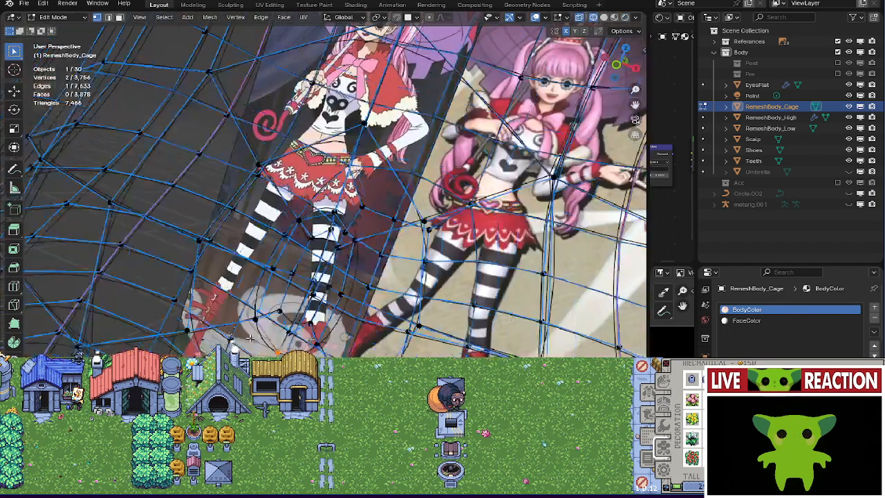
{"action": "scroll", "coordinate": [250, 338], "scroll_direction": "up", "scroll_amount": 2}
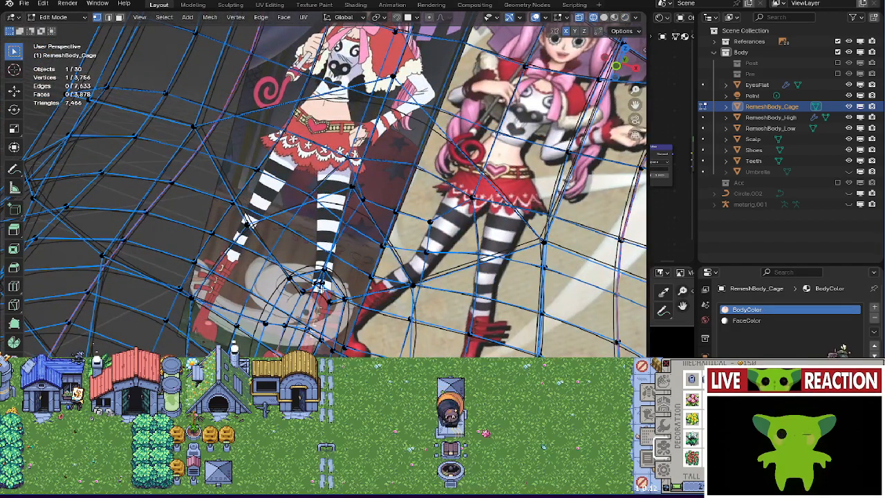
{"action": "left_click", "coordinate": [321, 337], "text": "ctrl"}
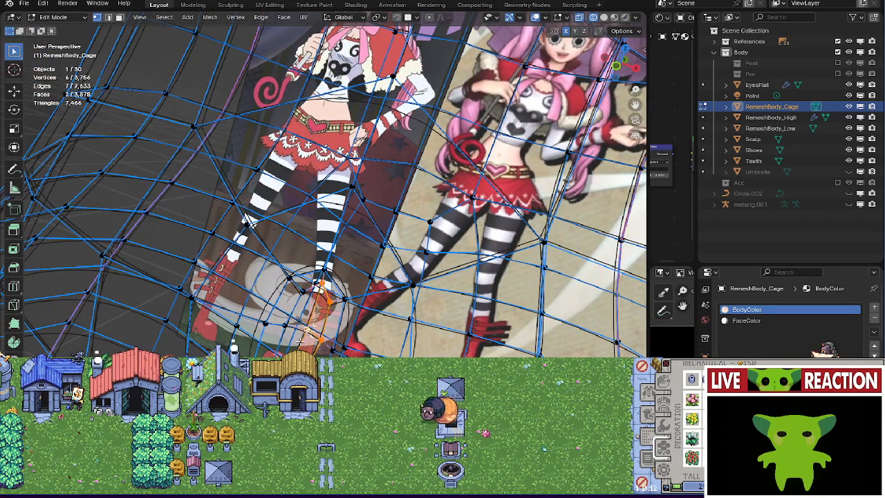
{"action": "key", "text": "alt+z"}
{"action": "key", "text": "alt+s"}
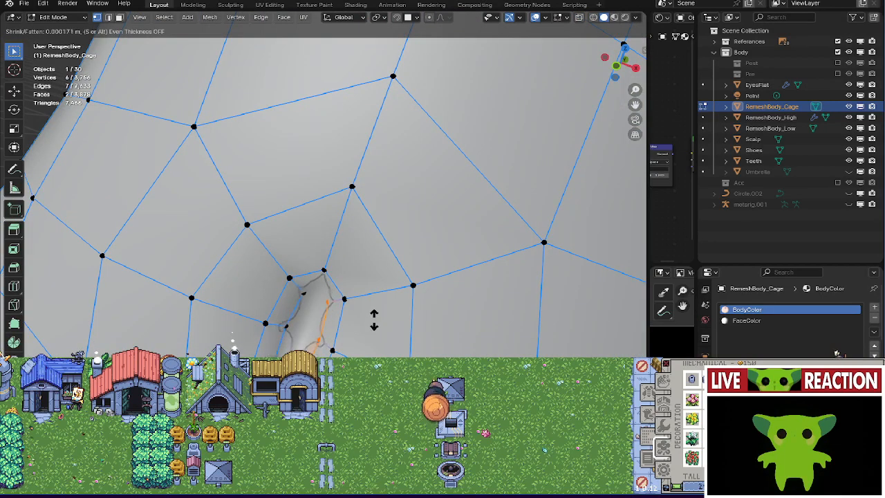
{"action": "left_click", "coordinate": [371, 311]}
{"action": "key", "text": "z"}
{"action": "left_click", "coordinate": [356, 314]}
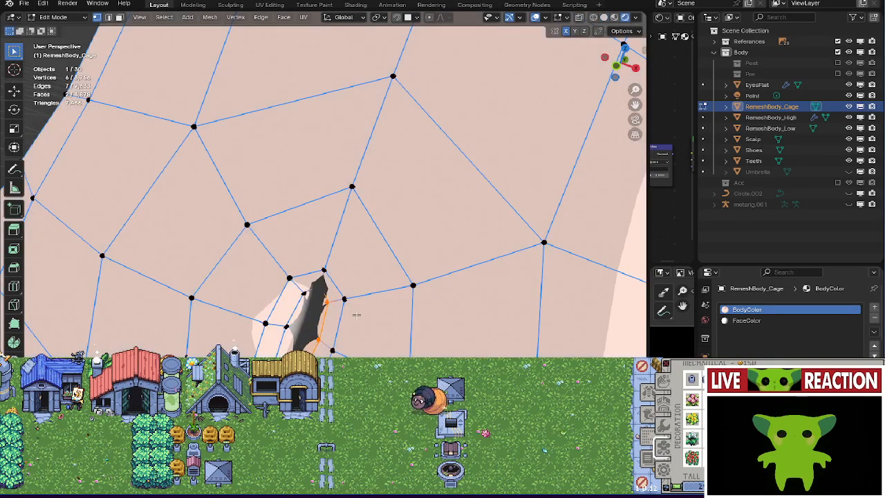
{"action": "key", "text": "alt+s"}
{"action": "left_click", "coordinate": [345, 301]}
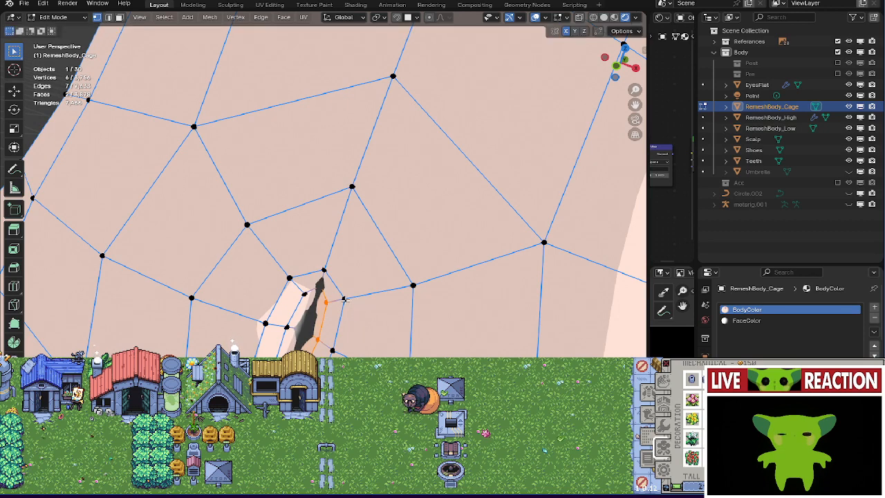
Fatten the navel's upper rim vertices and the inner vertex by about 0.00067 m, then check the torso in Object Mode.
{"action": "left_click", "coordinate": [323, 269]}
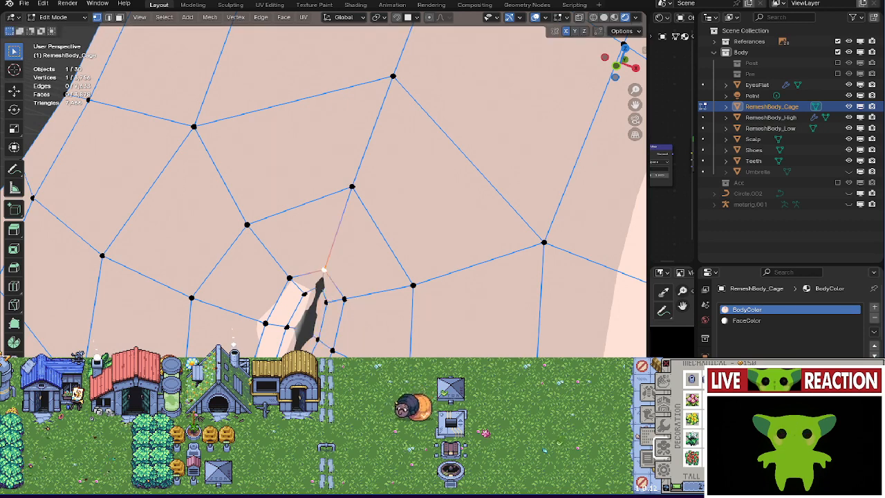
{"action": "key", "text": "alt+s"}
{"action": "left_click", "coordinate": [380, 309]}
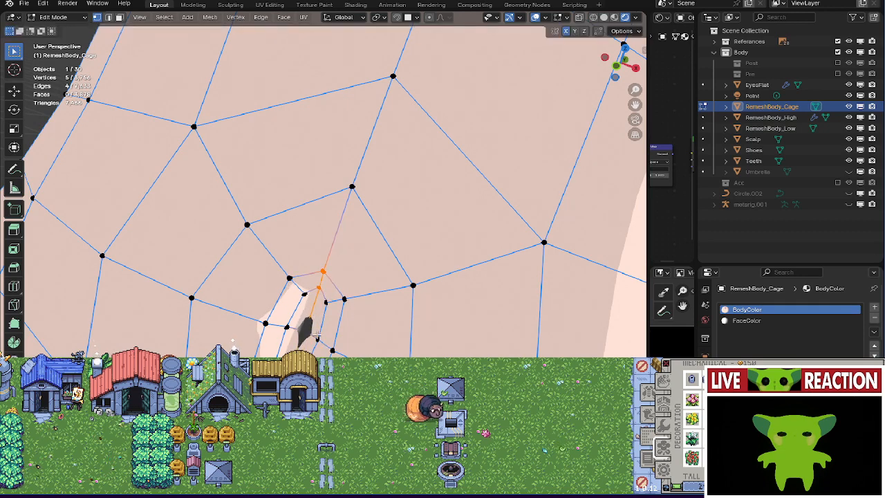
{"action": "key", "text": "alt+s"}
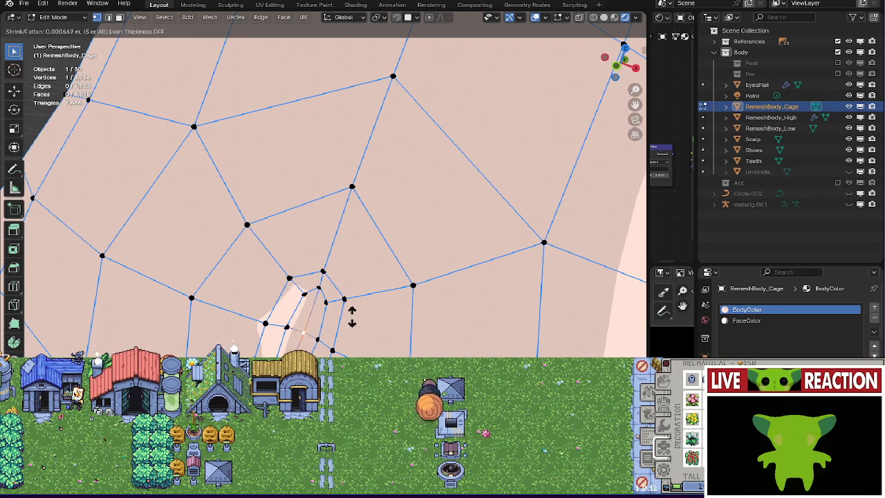
{"action": "left_click", "coordinate": [352, 321]}
{"action": "key", "text": "Tab"}
{"action": "scroll", "coordinate": [352, 321], "scroll_direction": "down", "scroll_amount": 10}
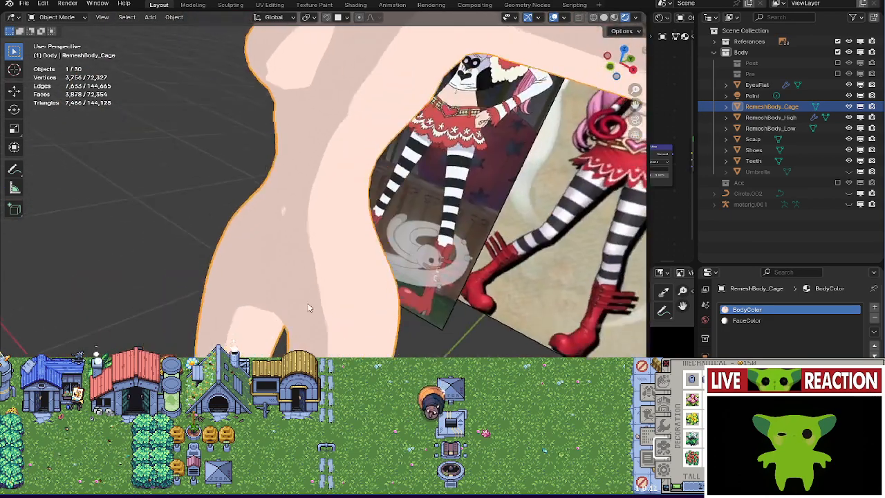
Fatten a connected row of three vertices across the arm.
{"action": "middle_click_drag", "start_coordinate": [375, 329], "coordinate": [298, 147]}
{"action": "scroll", "coordinate": [345, 277], "scroll_direction": "up", "scroll_amount": 5}
{"action": "key", "text": "Tab"}
{"action": "left_click", "coordinate": [317, 288], "text": "ctrl"}
{"action": "key", "text": "alt+s"}
{"action": "left_click", "coordinate": [317, 301]}
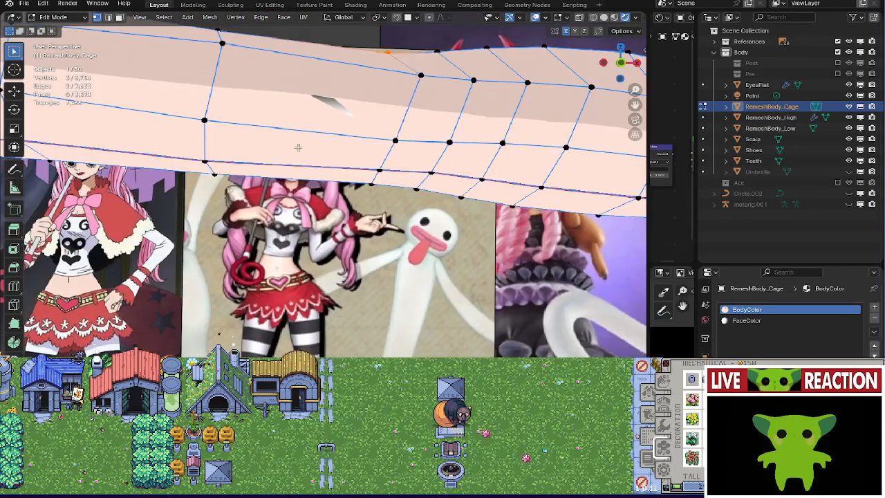
Select the four vertices of the long arm face around the dark sliver and fatten them outward.
{"action": "left_click", "coordinate": [242, 122], "text": "shift"}
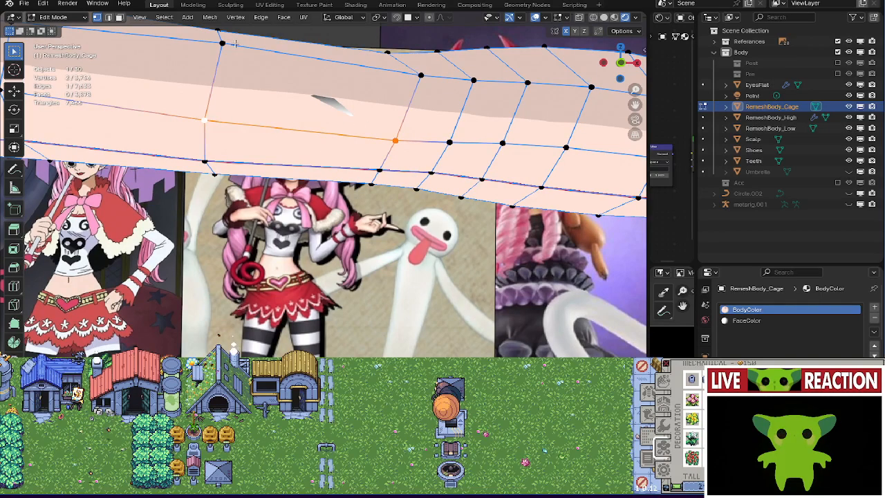
{"action": "left_click", "coordinate": [419, 75], "text": "shift"}
{"action": "middle_click_drag", "start_coordinate": [415, 74], "coordinate": [309, 246]}
{"action": "scroll", "coordinate": [295, 282], "scroll_direction": "up", "scroll_amount": 6}
Fatten the row of three vertices beside the elbow and the neighbouring four-vertex elbow face over the dark patches.
{"action": "left_click", "coordinate": [295, 283]}
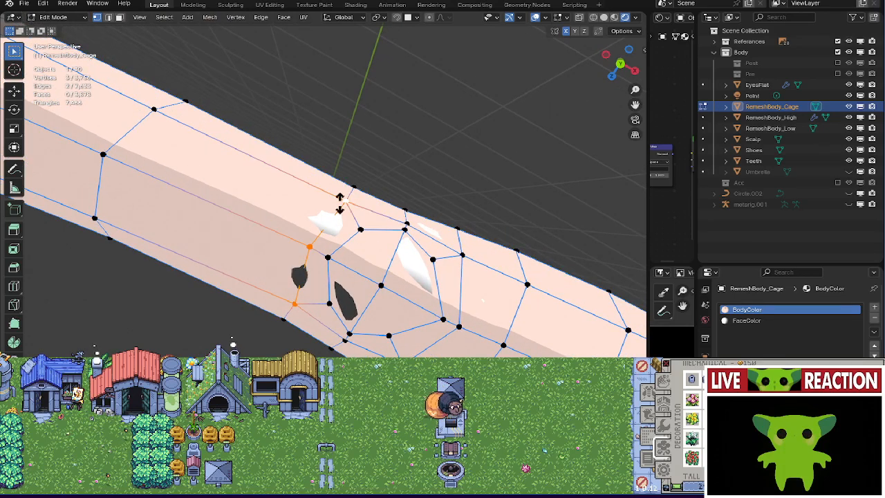
{"action": "left_click", "coordinate": [336, 267]}
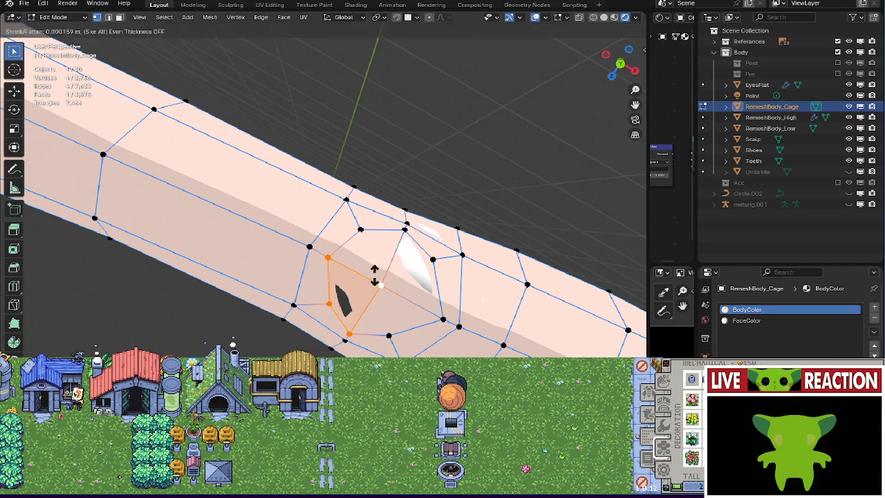
{"action": "middle_click_drag", "start_coordinate": [373, 274], "coordinate": [326, 302]}
Fatten the four-vertex elbow face around the large white patch until the cage covers it.
{"action": "left_click", "coordinate": [329, 315]}
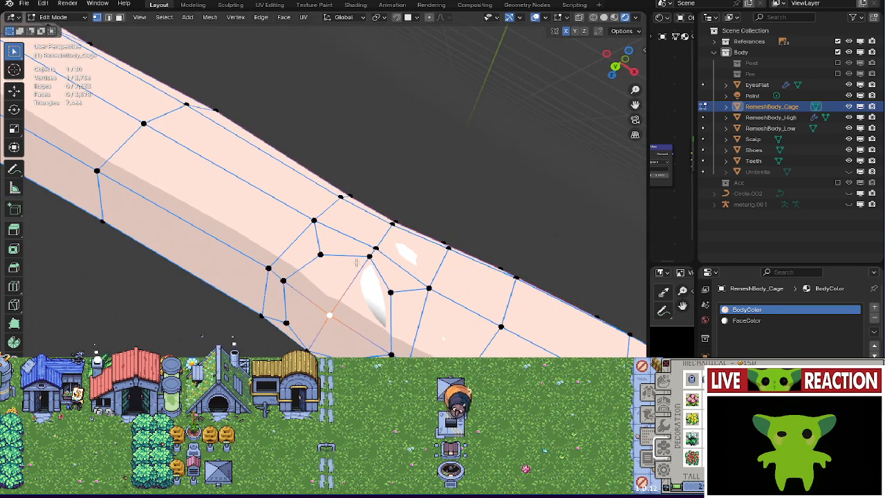
{"action": "left_click", "coordinate": [369, 256], "text": "shift"}
{"action": "left_click", "coordinate": [390, 293], "text": "shift"}
{"action": "left_click", "coordinate": [390, 355], "text": "shift"}
{"action": "key", "text": "g"}
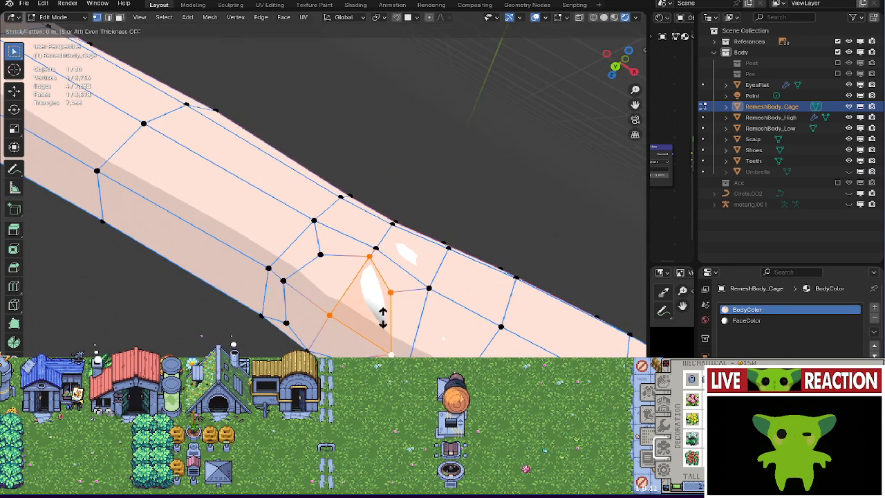
{"action": "left_click", "coordinate": [383, 300]}
Fatten the vertex pair on the edge just past the elbow, then inspect the forearm in Object Mode.
{"action": "left_click", "coordinate": [424, 353]}
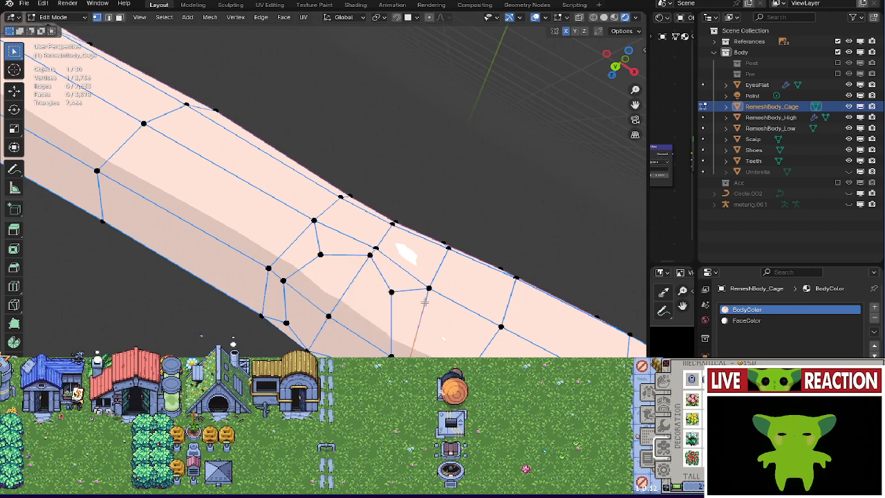
{"action": "left_click", "coordinate": [428, 291], "text": "shift"}
{"action": "key", "text": "alt+s"}
{"action": "left_click", "coordinate": [466, 308]}
{"action": "middle_click_drag", "start_coordinate": [393, 238], "coordinate": [361, 247]}
{"action": "key", "text": "Tab"}
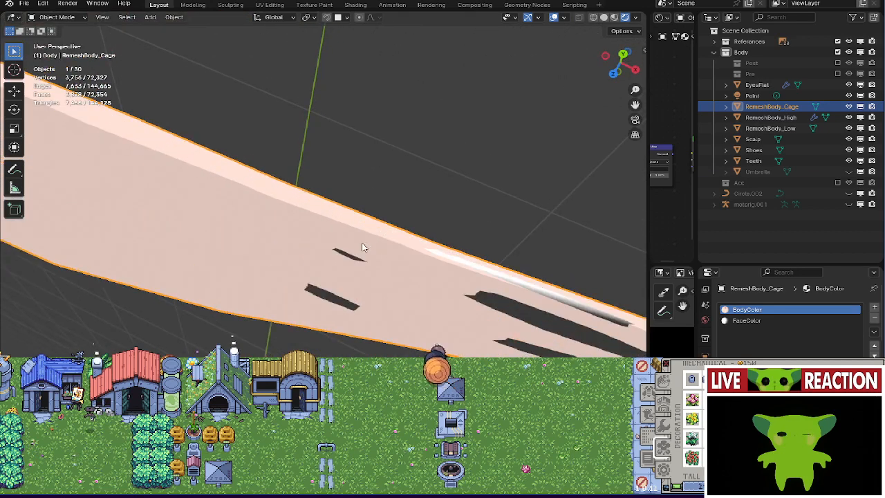
Fatten the four-vertex forearm face around the thin upper dark patch in Edit Mode.
{"action": "key", "text": "Tab"}
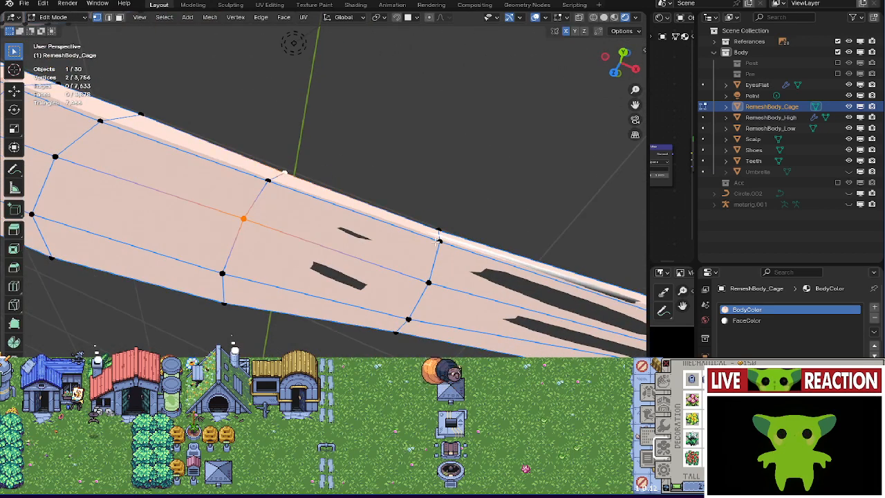
{"action": "left_click", "coordinate": [438, 240], "text": "shift"}
{"action": "left_click", "coordinate": [244, 219], "text": "ctrl"}
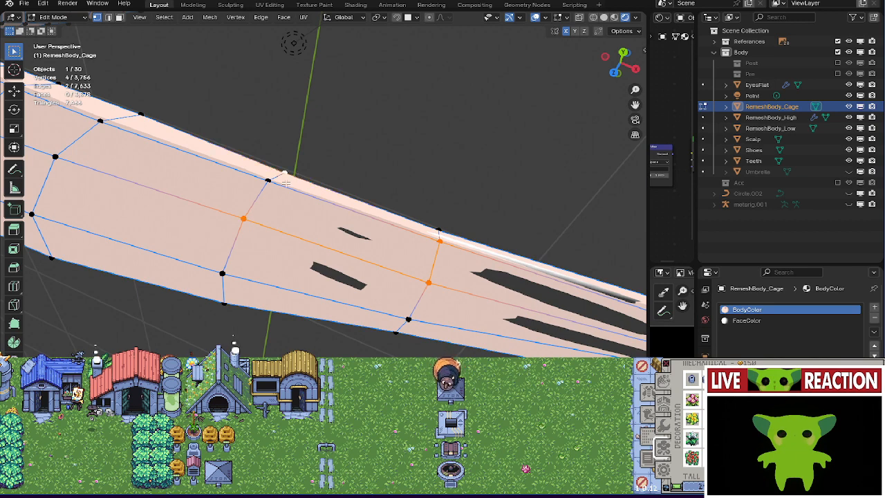
{"action": "left_click", "coordinate": [269, 182], "text": "shift"}
{"action": "key", "text": "alt+s"}
{"action": "left_click", "coordinate": [355, 214]}
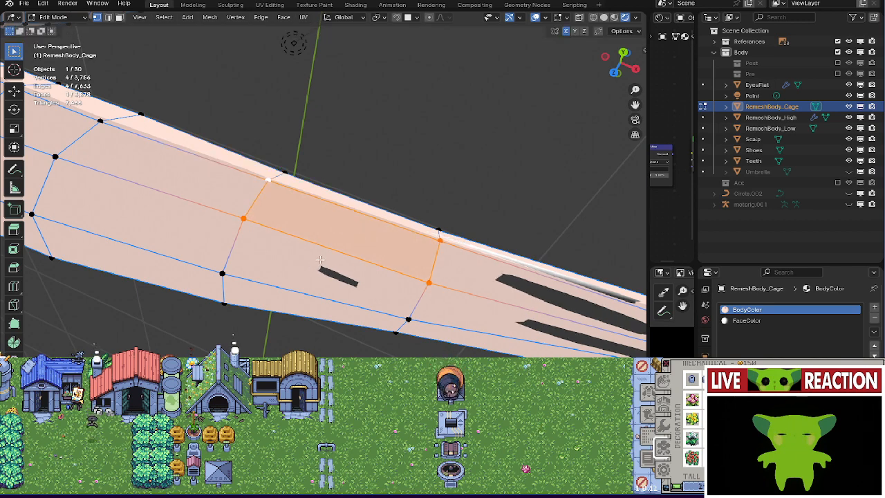
Fatten the adjacent four-vertex forearm face over the remaining dark patch below it.
{"action": "left_click", "coordinate": [279, 266]}
{"action": "left_click", "coordinate": [222, 273]}
{"action": "left_click", "coordinate": [244, 219], "text": "shift"}
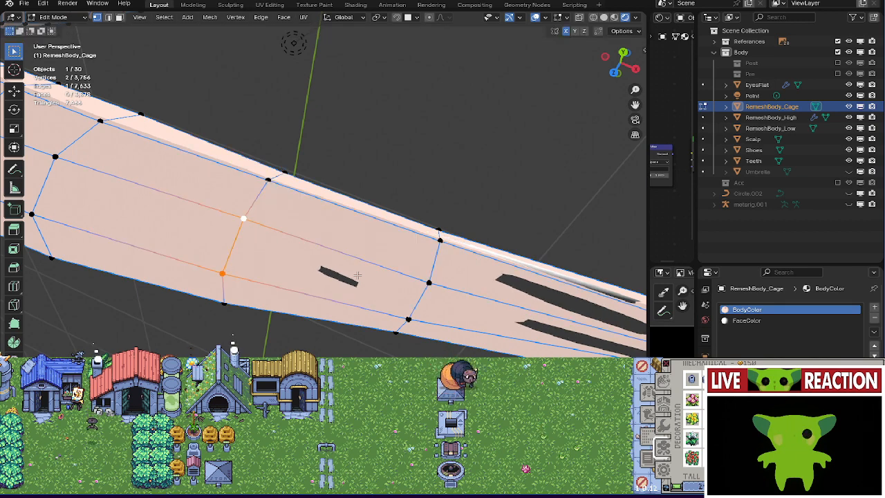
{"action": "left_click", "coordinate": [408, 319], "text": "shift"}
{"action": "left_click", "coordinate": [429, 282], "text": "shift"}
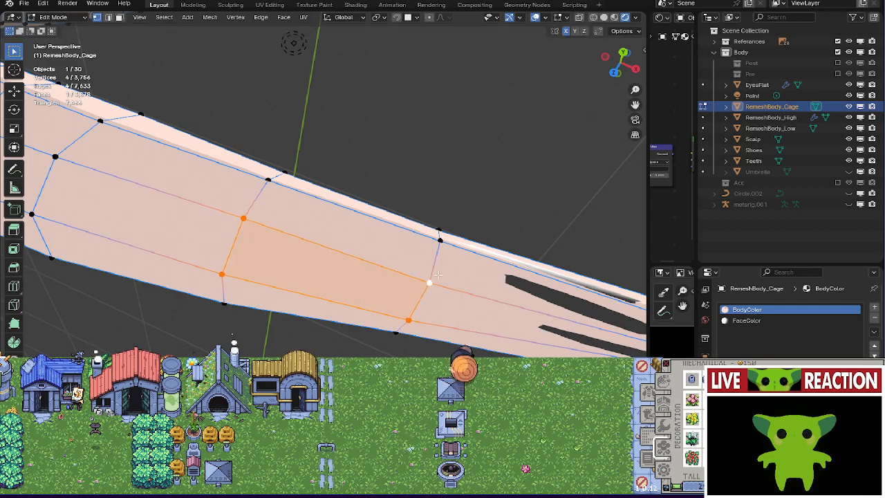
Fatten the vertices around the uncovered forearm patches and the nine-vertex edge loop around the wrist.
{"action": "middle_click_drag", "start_coordinate": [439, 280], "coordinate": [392, 320]}
{"action": "left_click", "coordinate": [412, 309], "text": "alt"}
{"action": "left_click", "coordinate": [387, 262], "text": "shift"}
{"action": "left_click", "coordinate": [342, 212]}
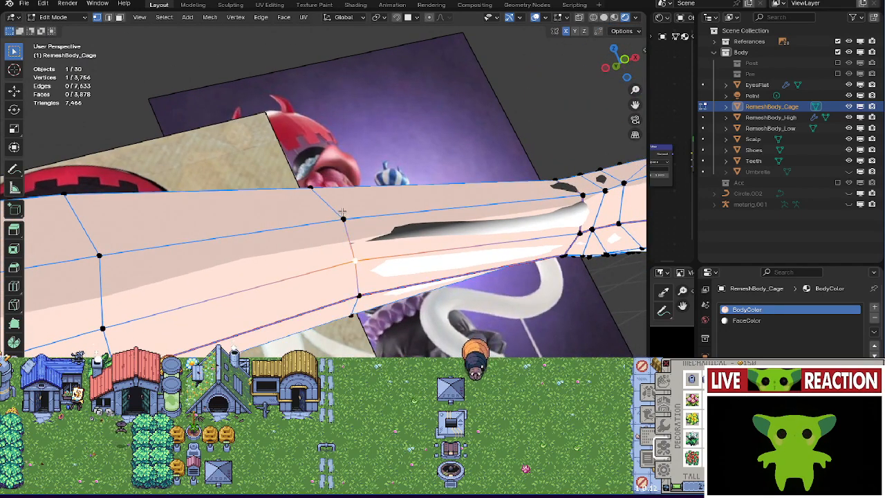
{"action": "middle_click_drag", "start_coordinate": [421, 253], "coordinate": [409, 288]}
{"action": "key", "text": "alt+s"}
{"action": "left_click", "coordinate": [342, 217]}
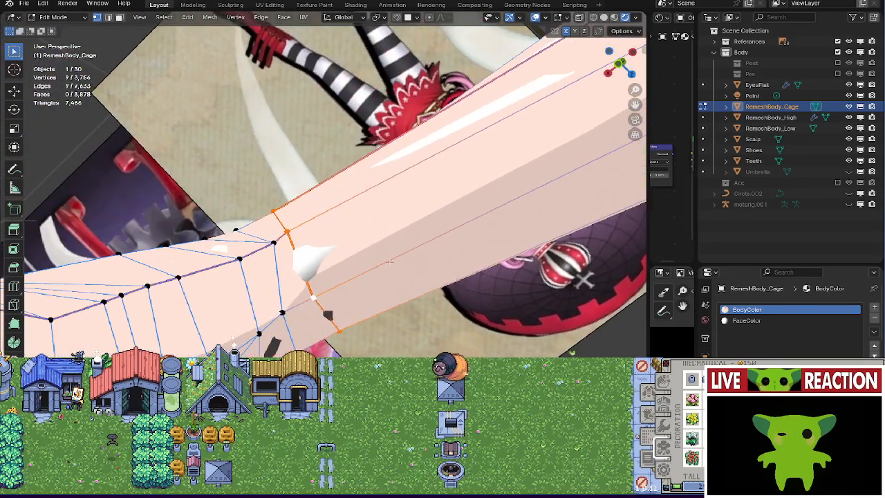
Fatten the vertex pair on the wrist loop beside the white patch until it is covered.
{"action": "left_click", "coordinate": [316, 292]}
{"action": "left_click", "coordinate": [279, 223], "text": "shift"}
{"action": "key", "text": "g"}
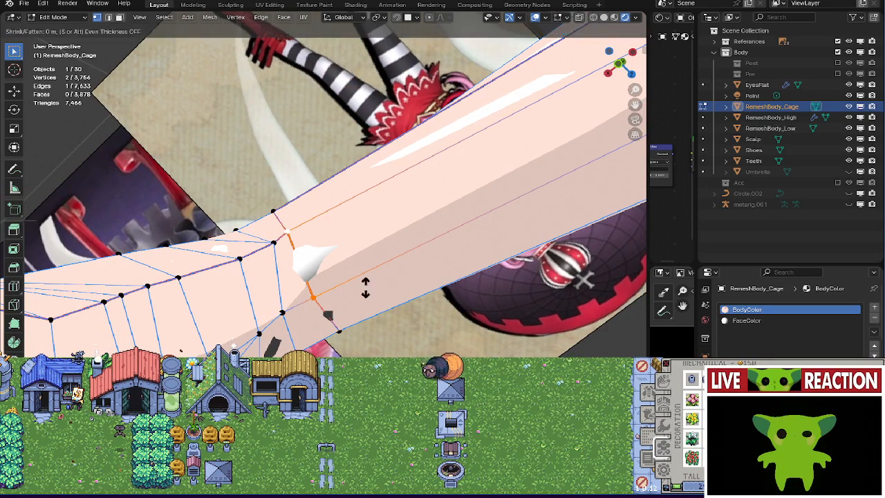
{"action": "left_click", "coordinate": [364, 269]}
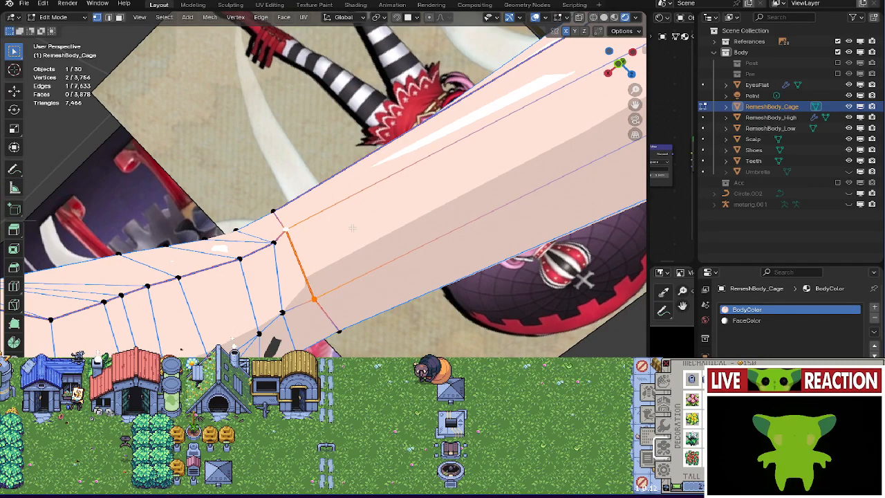
Extend the wrist pair selection to the four-vertex forearm face and fatten it over the lower white patch.
{"action": "middle_click_drag", "start_coordinate": [352, 228], "coordinate": [415, 270]}
{"action": "left_click", "coordinate": [481, 257], "text": "shift"}
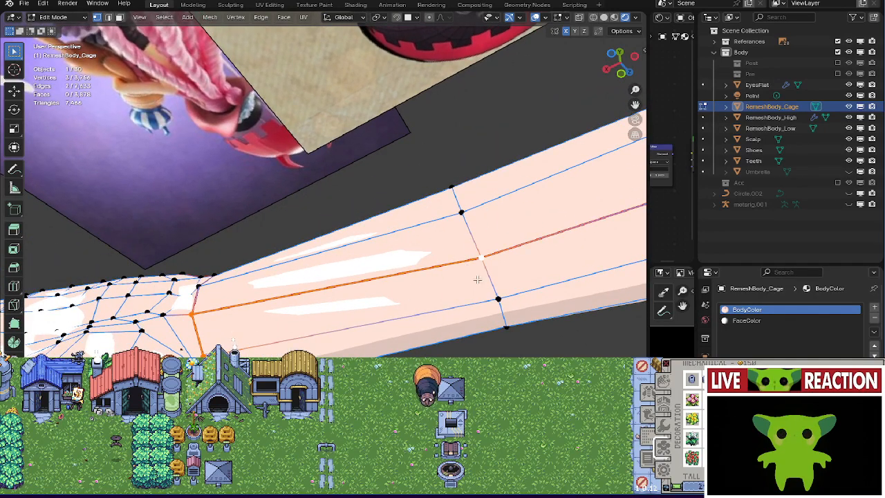
{"action": "left_click", "coordinate": [497, 298], "text": "shift"}
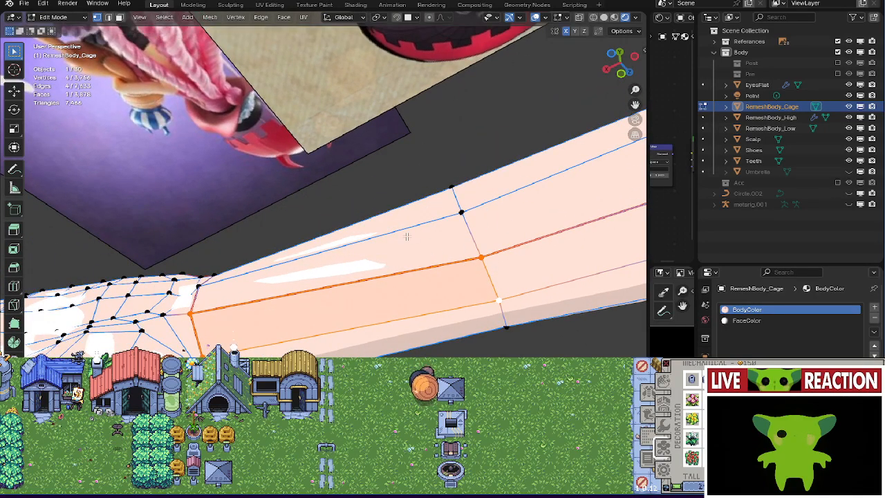
Fatten the four-vertex underside forearm face next to the wrist over its white patches.
{"action": "middle_click_drag", "start_coordinate": [406, 237], "coordinate": [450, 340]}
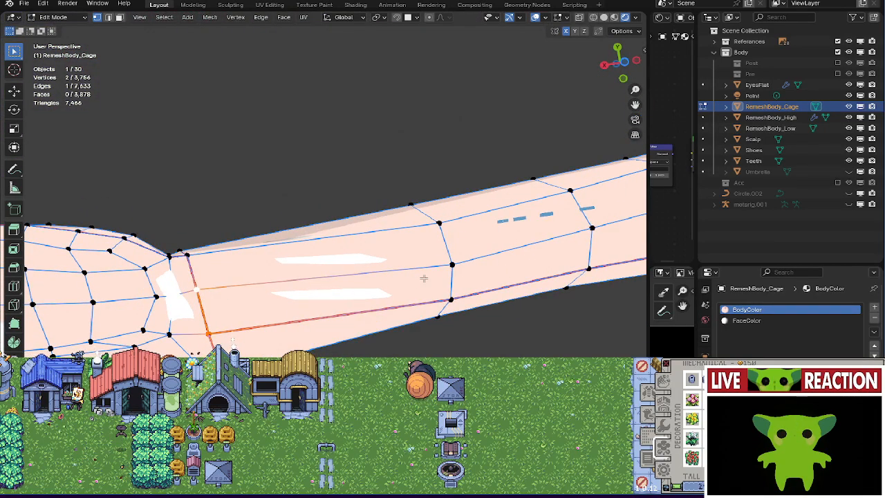
{"action": "left_click", "coordinate": [441, 303]}
{"action": "key", "text": "alt+s"}
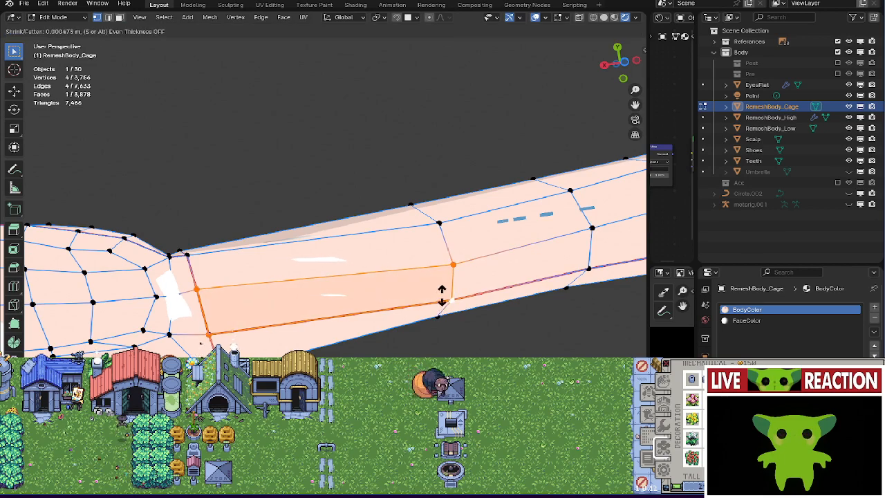
{"action": "left_click", "coordinate": [443, 291]}
Fatten the adjacent four-vertex forearm face directly above it to cover the remaining white sliver.
{"action": "left_click", "coordinate": [206, 273]}
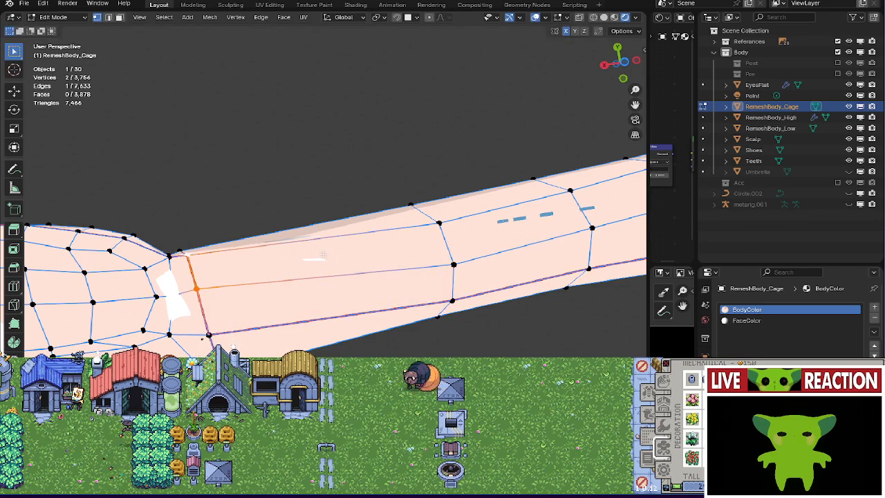
{"action": "left_click", "coordinate": [445, 251], "text": "shift"}
{"action": "key", "text": "alt+s"}
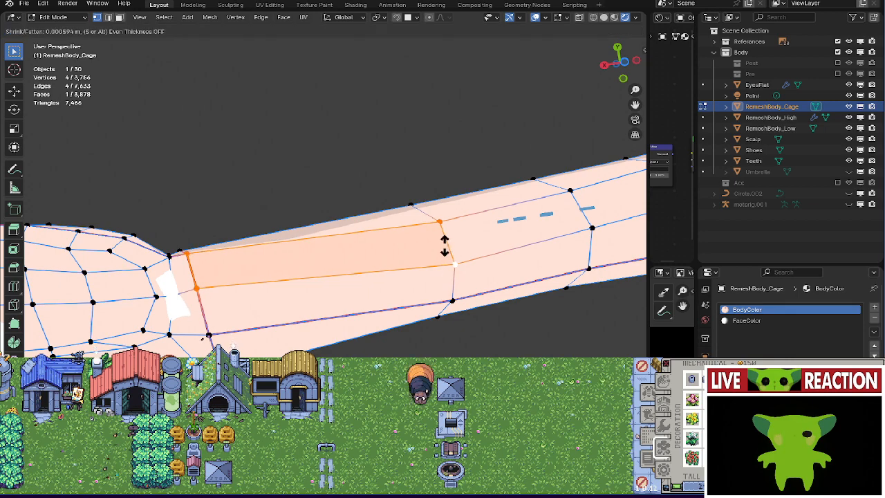
{"action": "left_click", "coordinate": [444, 246]}
Fatten the four-vertex face on the back of the forearm over the long dark patch and save the file.
{"action": "middle_click_drag", "start_coordinate": [437, 239], "coordinate": [380, 332]}
{"action": "scroll", "coordinate": [345, 270], "scroll_direction": "up", "scroll_amount": 3}
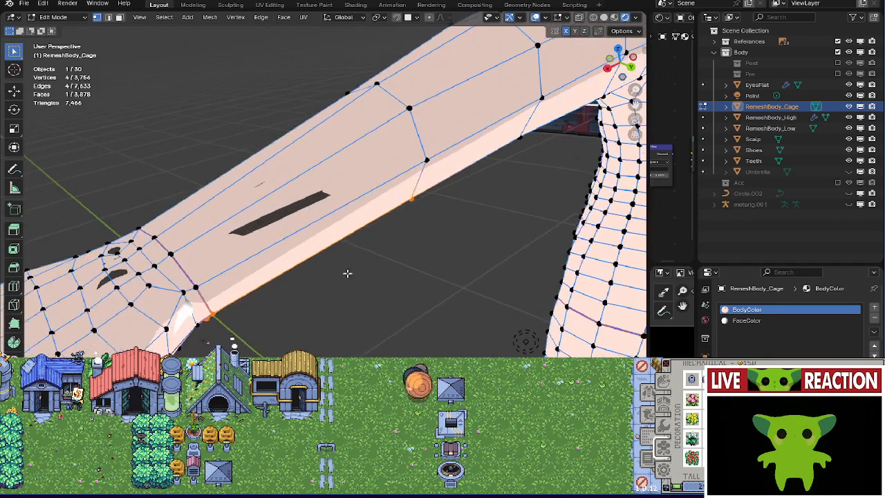
{"action": "key", "text": "ctrl+z"}
{"action": "key", "text": "ctrl+z"}
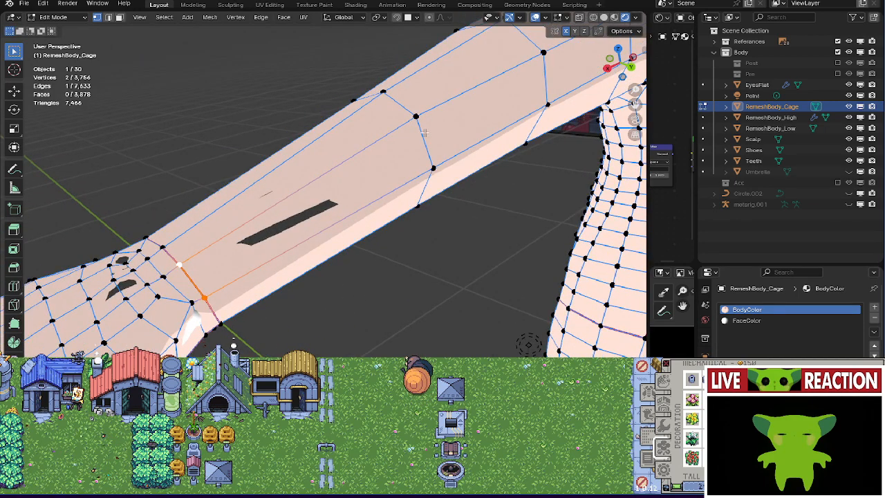
{"action": "left_click", "coordinate": [423, 133], "text": "shift"}
{"action": "key", "text": "alt+s"}
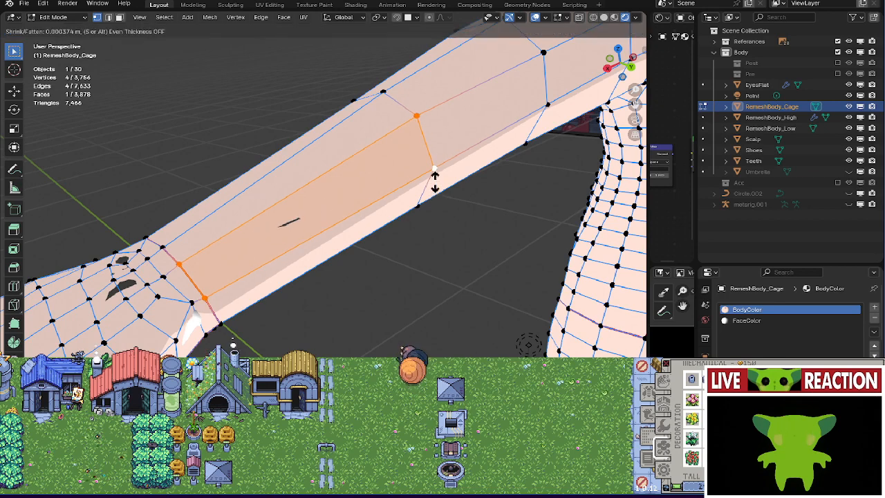
{"action": "left_click", "coordinate": [443, 178]}
{"action": "key", "text": "ctrl+s"}
{"action": "left_click", "coordinate": [473, 187]}
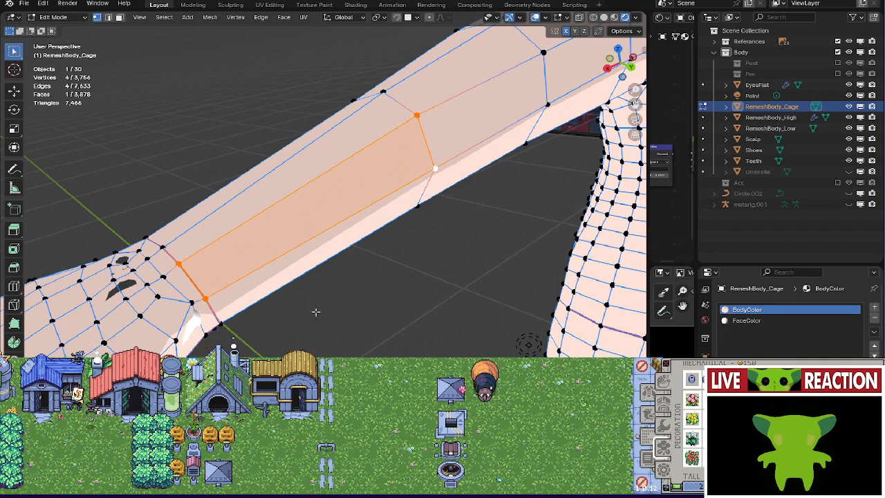
Fatten the vertex pair on the side of the wrist, next to the seam loop, over the large white patch.
{"action": "middle_click_drag", "start_coordinate": [312, 298], "coordinate": [253, 269]}
{"action": "left_click", "coordinate": [198, 249]}
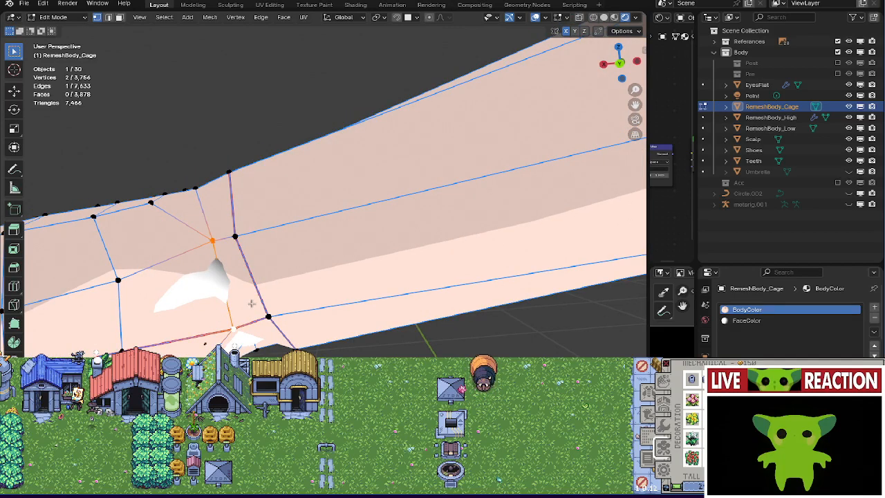
{"action": "key", "text": "alt+s"}
{"action": "left_click", "coordinate": [246, 280]}
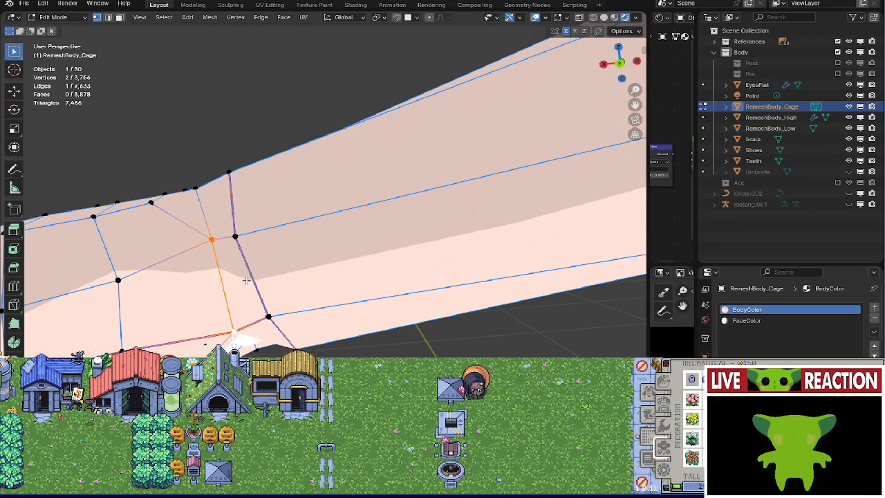
Fatten the neighbouring wrist vertices to cover the smaller white patch below the first.
{"action": "middle_click_drag", "start_coordinate": [245, 280], "coordinate": [240, 253]}
{"action": "left_click", "coordinate": [235, 221]}
{"action": "key", "text": "alt+s"}
{"action": "left_click", "coordinate": [232, 224]}
Fatten the four-vertex palm face touching the wrist seam over its narrow white patch.
{"action": "left_click", "coordinate": [241, 258]}
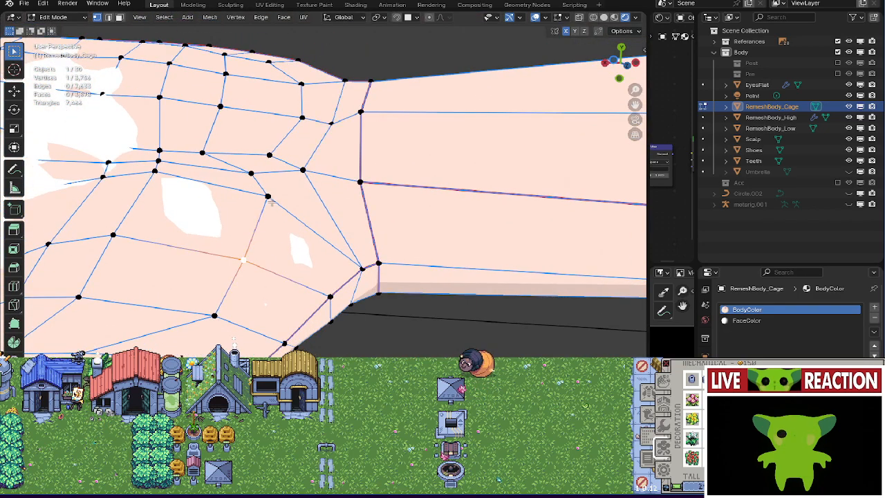
{"action": "left_click", "coordinate": [358, 269], "text": "ctrl+shift"}
{"action": "key", "text": "alt+s"}
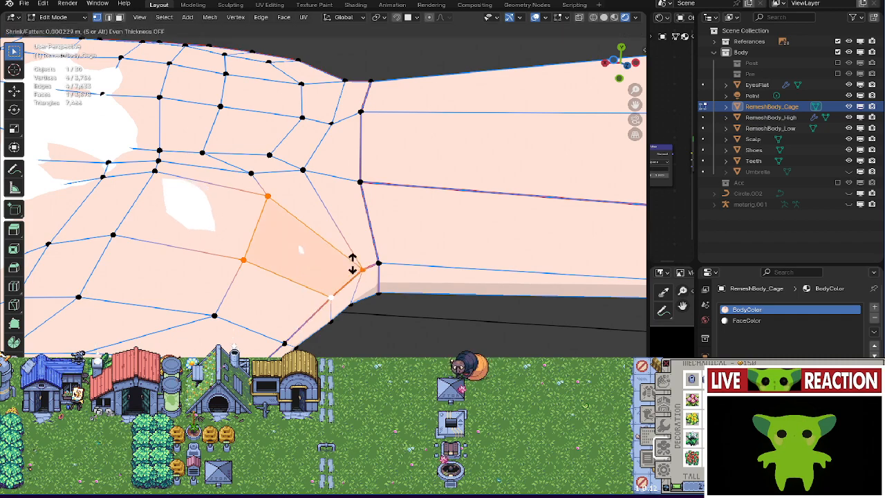
{"action": "left_click", "coordinate": [352, 261]}
Try to fatten the next four-vertex palm face, farther from the wrist, over its white patch.
{"action": "middle_click_drag", "start_coordinate": [351, 261], "coordinate": [275, 176]}
{"action": "middle_click_drag", "start_coordinate": [353, 273], "coordinate": [421, 306], "text": "shift"}
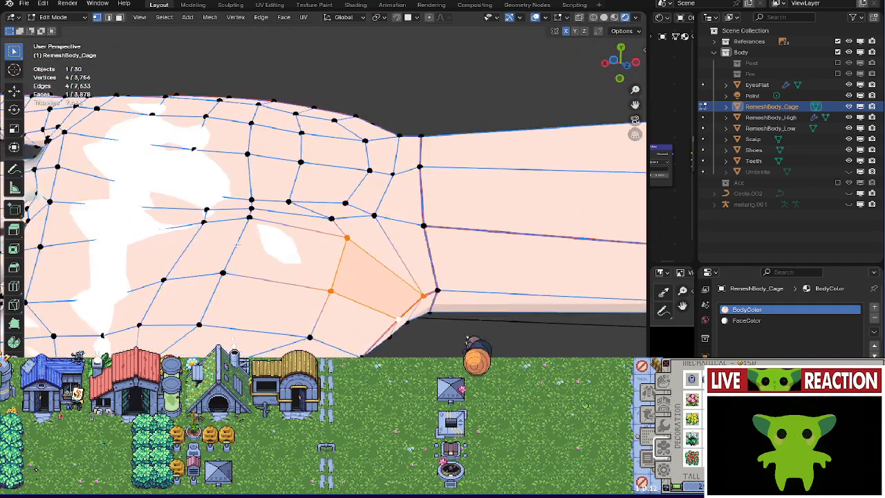
{"action": "left_click", "coordinate": [249, 217]}
{"action": "left_click", "coordinate": [330, 290], "text": "shift"}
{"action": "left_click", "coordinate": [345, 238], "text": "shift"}
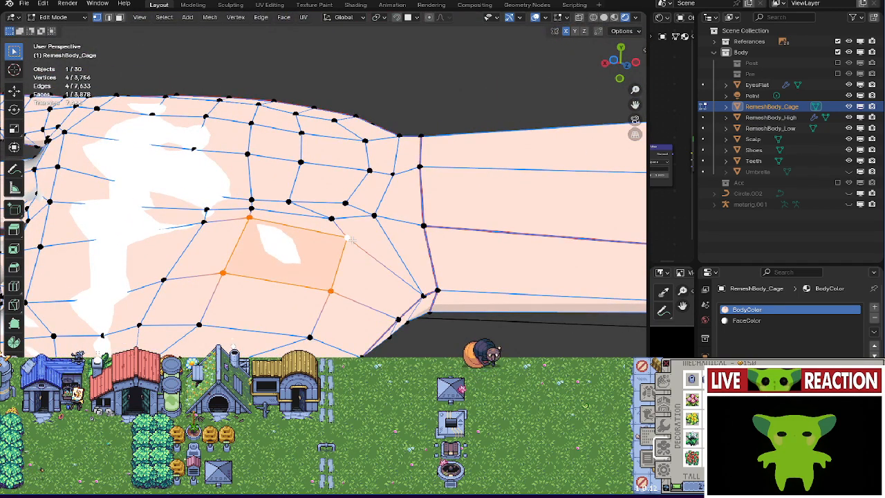
{"action": "key", "text": "alt+s"}
{"action": "right_click", "coordinate": [350, 231]}
Fatten the diamond-shaped face and the four-vertex face above it on the back of the wrist over their dark patches.
{"action": "middle_click_drag", "start_coordinate": [350, 230], "coordinate": [339, 207]}
{"action": "scroll", "coordinate": [322, 292], "scroll_direction": "up", "scroll_amount": 10}
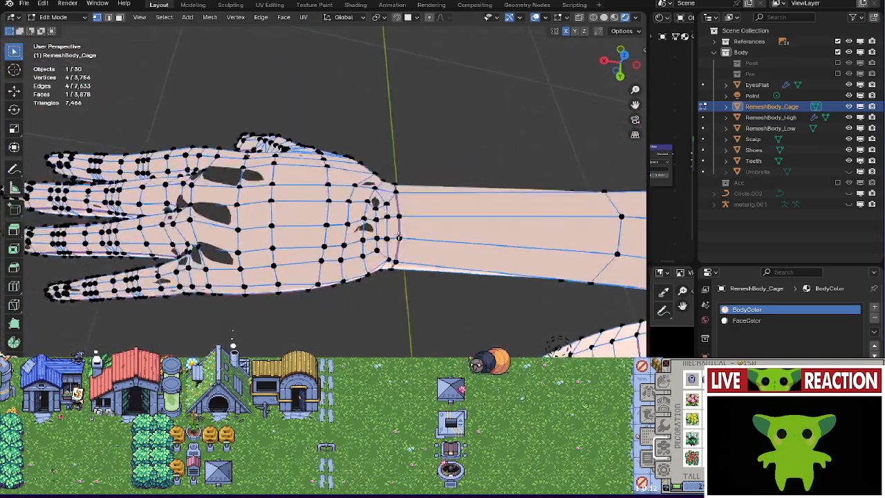
{"action": "scroll", "coordinate": [321, 292], "scroll_direction": "up", "scroll_amount": 4}
{"action": "key", "text": "k"}
{"action": "left_click", "coordinate": [318, 297]}
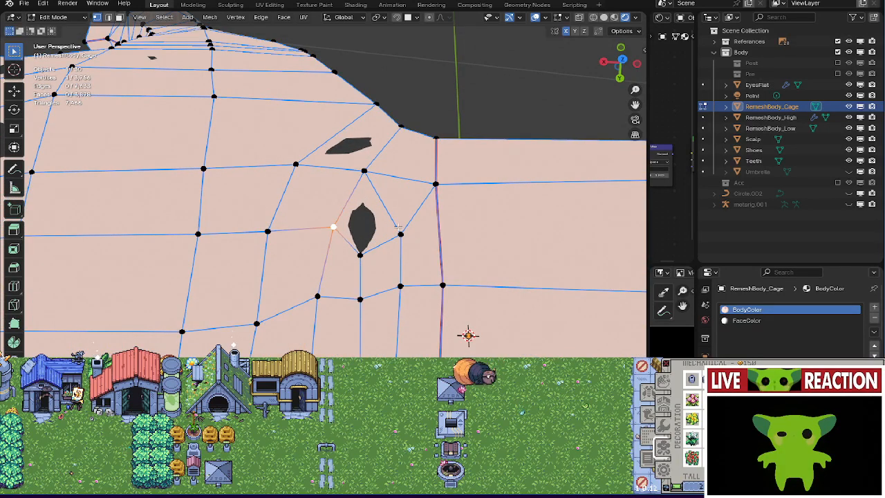
{"action": "key", "text": "alt+s"}
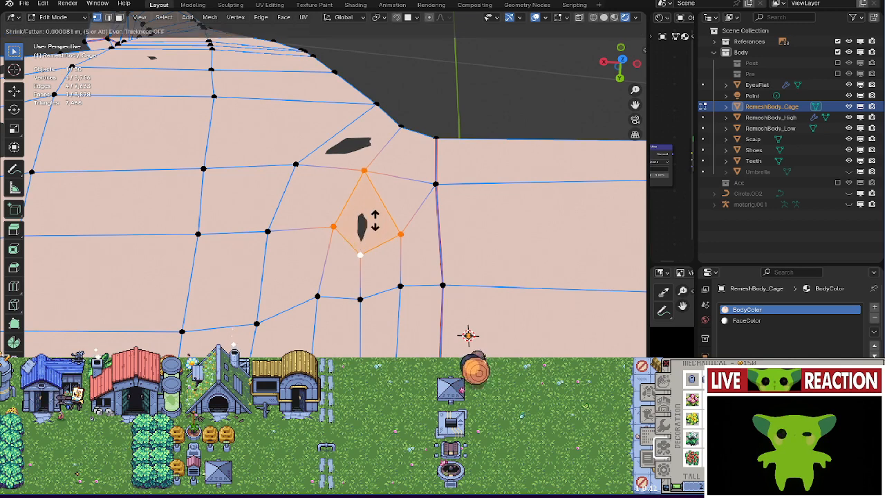
{"action": "left_click", "coordinate": [377, 216]}
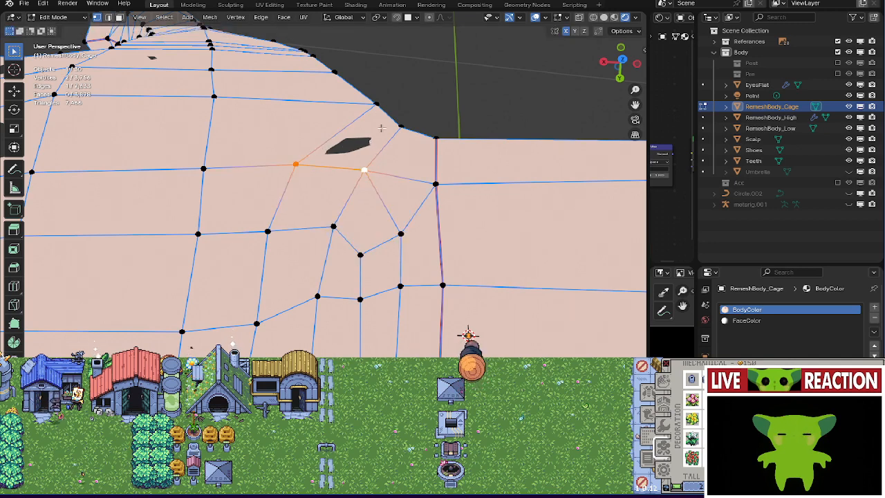
{"action": "key", "text": "alt+s"}
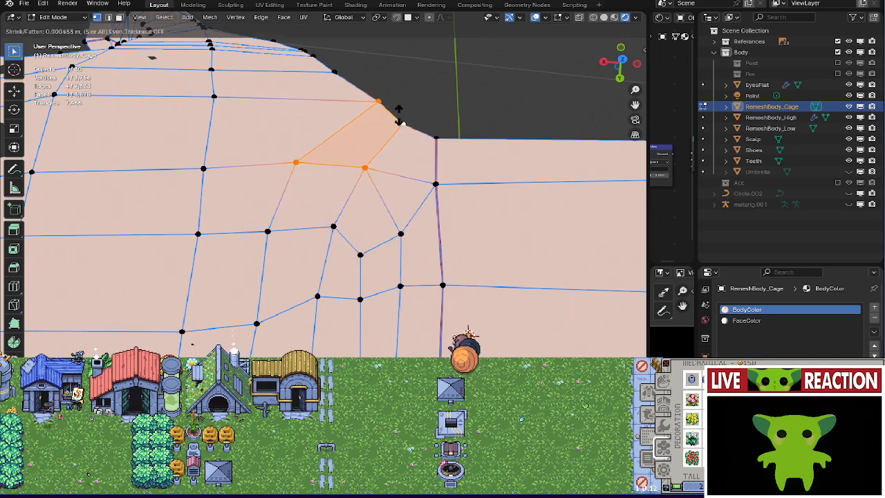
{"action": "left_click", "coordinate": [398, 116]}
Fatten the elongated four-vertex face near the finger gap on the hand over its small dark patch.
{"action": "scroll", "coordinate": [398, 115], "scroll_direction": "down", "scroll_amount": 2}
{"action": "middle_click_drag", "start_coordinate": [399, 114], "coordinate": [201, 191]}
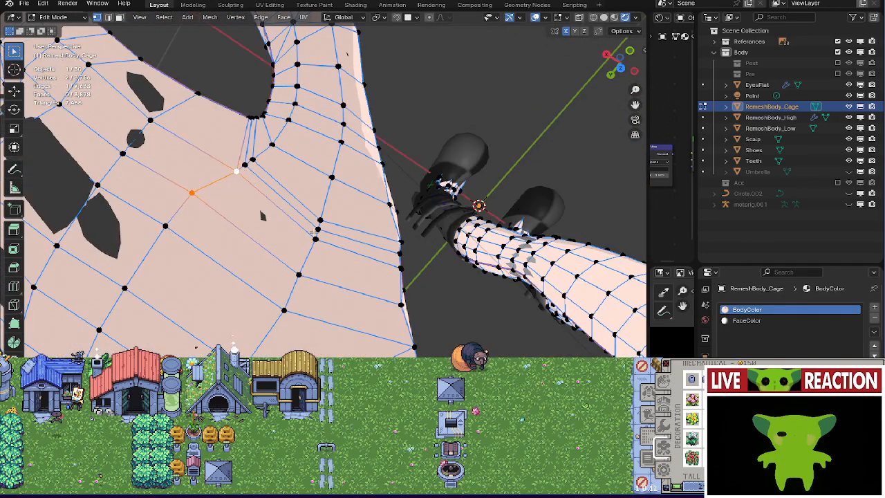
{"action": "key", "text": "alt+s"}
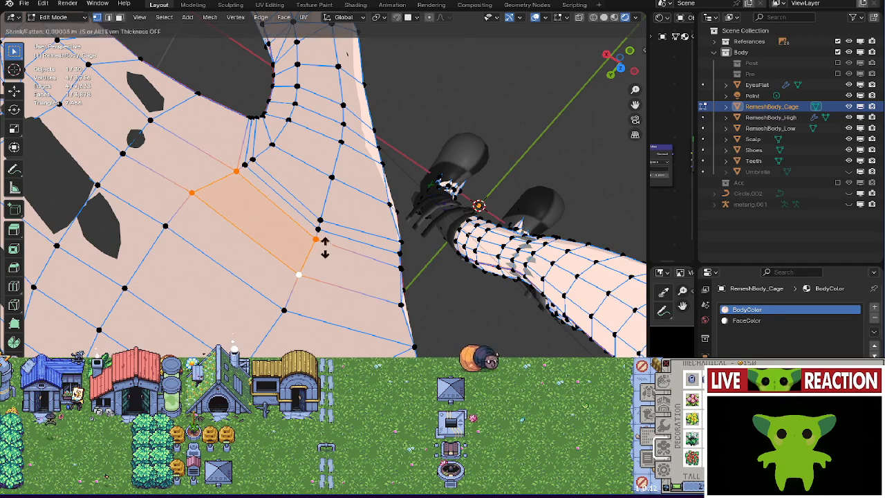
{"action": "left_click", "coordinate": [329, 235]}
Fatten the vertices around the dark patches on the fingertip underside.
{"action": "scroll", "coordinate": [328, 58], "scroll_direction": "down", "scroll_amount": 2}
{"action": "middle_click_drag", "start_coordinate": [328, 59], "coordinate": [323, 277], "text": "shift"}
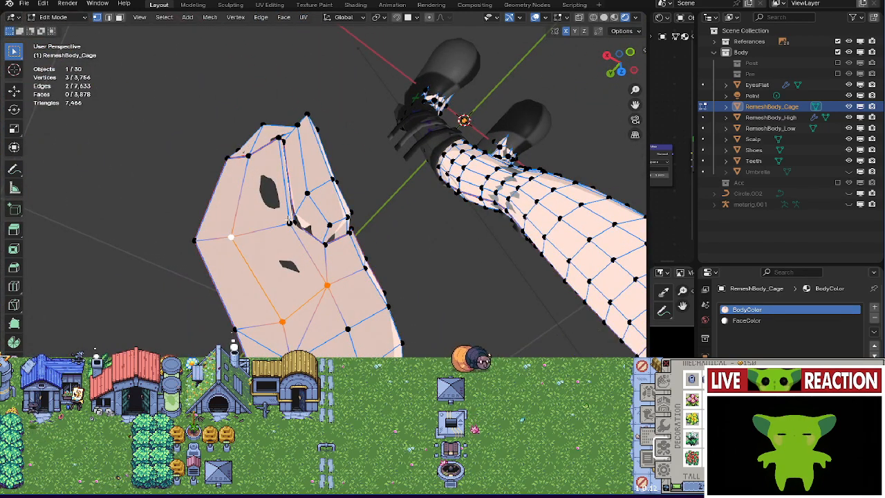
{"action": "left_click", "coordinate": [249, 154], "text": "shift"}
{"action": "middle_click_drag", "start_coordinate": [248, 154], "coordinate": [308, 260]}
{"action": "key", "text": "alt+s"}
{"action": "left_click", "coordinate": [284, 184]}
Fatten the four-vertex fingertip face over its dark patch and reposition its vertex beside the fingertip crease.
{"action": "scroll", "coordinate": [313, 235], "scroll_direction": "up", "scroll_amount": 5}
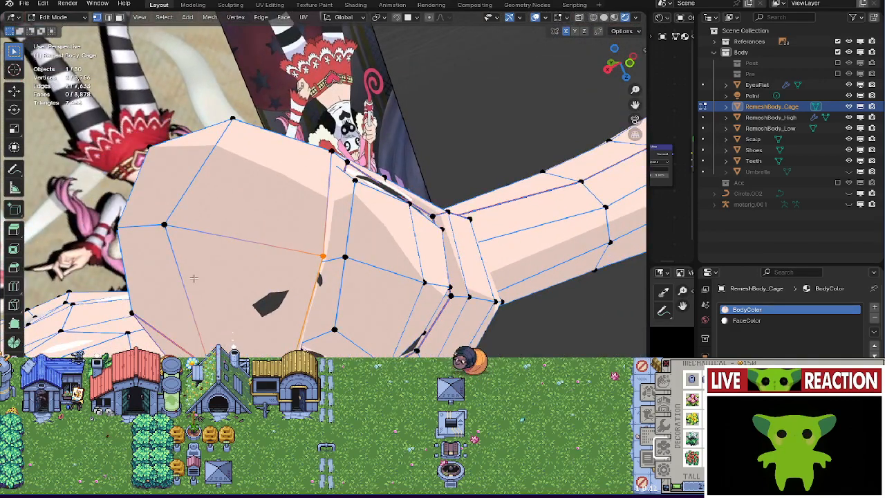
{"action": "key", "text": "alt+s"}
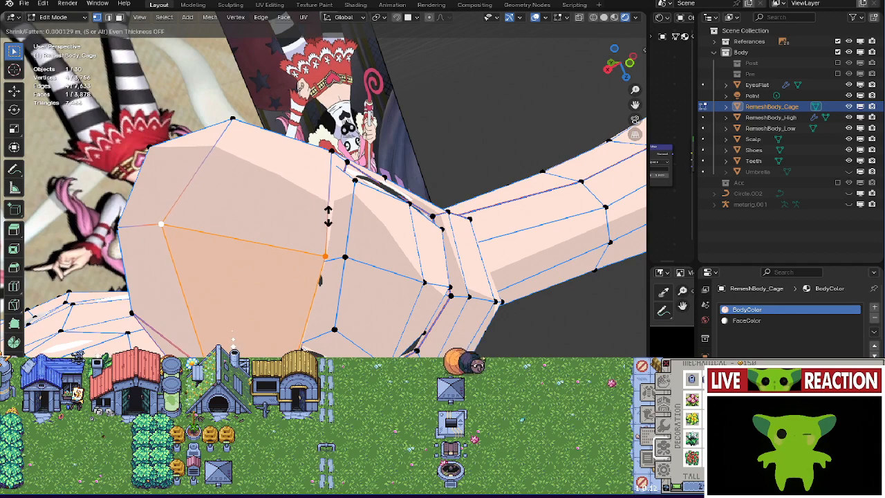
{"action": "left_click", "coordinate": [327, 216]}
{"action": "scroll", "coordinate": [274, 217], "scroll_direction": "up", "scroll_amount": 6}
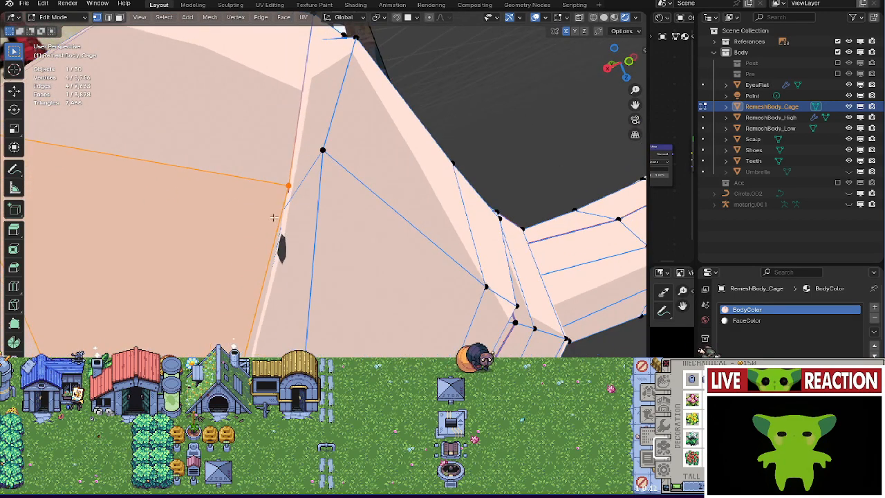
{"action": "key", "text": "g"}
{"action": "left_click", "coordinate": [268, 189]}
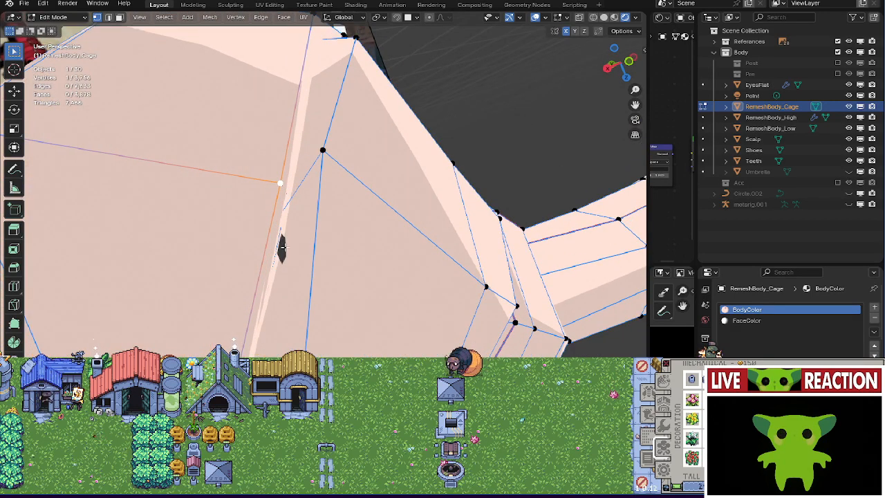
Try to fatten the hidden vertices behind the fingertip crease, using wireframe shading to select them.
{"action": "scroll", "coordinate": [313, 167], "scroll_direction": "down", "scroll_amount": 5}
{"action": "key", "text": "alt+z"}
{"action": "scroll", "coordinate": [315, 217], "scroll_direction": "up", "scroll_amount": 5}
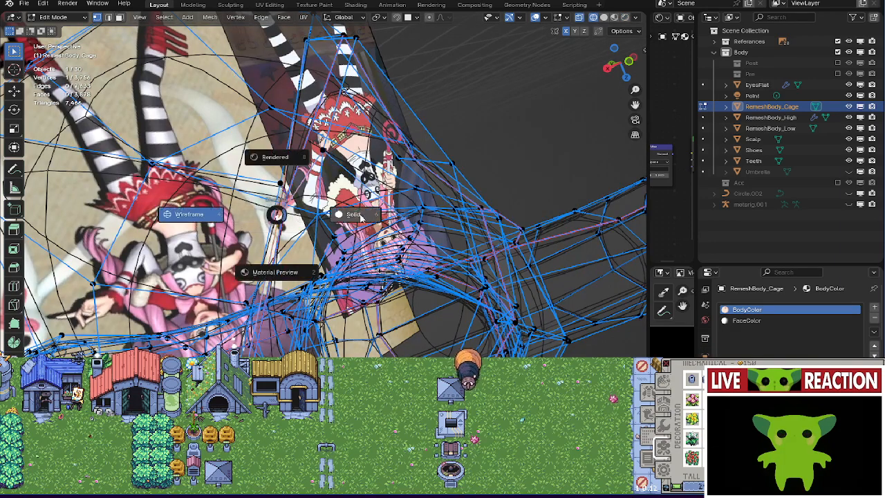
{"action": "key", "text": "alt+z"}
{"action": "key", "text": "g"}
{"action": "left_click", "coordinate": [309, 205]}
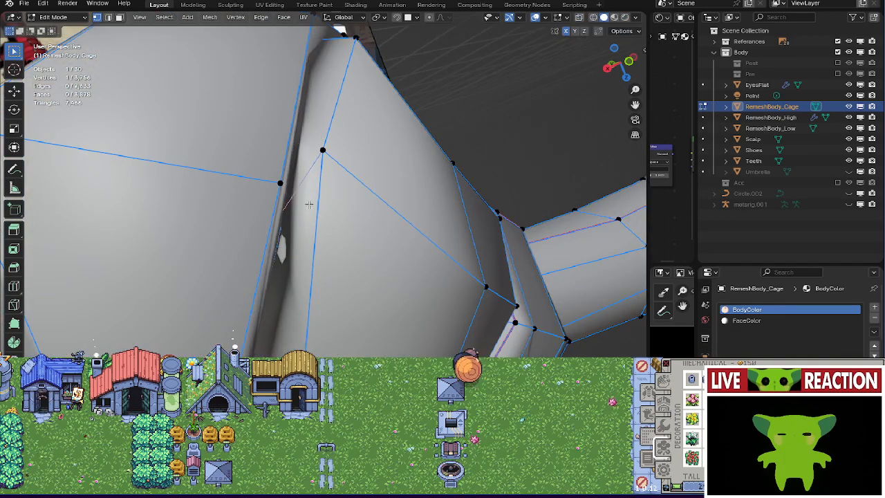
{"action": "key", "text": "alt+z"}
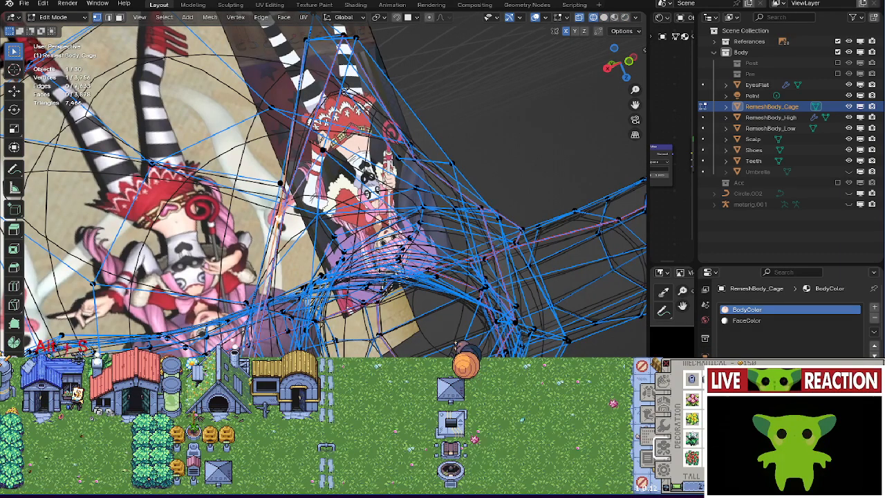
{"action": "left_click", "coordinate": [282, 370]}
{"action": "key", "text": "g"}
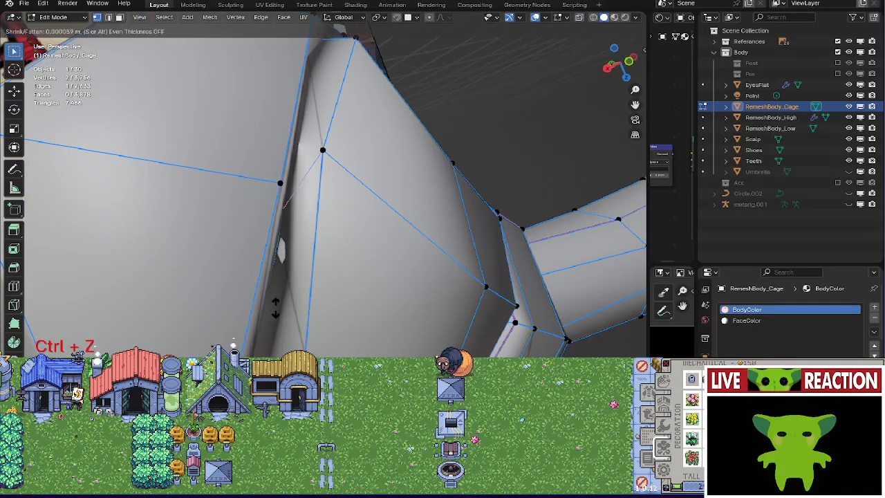
{"action": "right_click", "coordinate": [279, 268]}
Select the hidden two-vertex edge at the fingertip crease in wireframe, return to rendered shading and adjust its position.
{"action": "key", "text": "z"}
{"action": "left_click", "coordinate": [233, 298]}
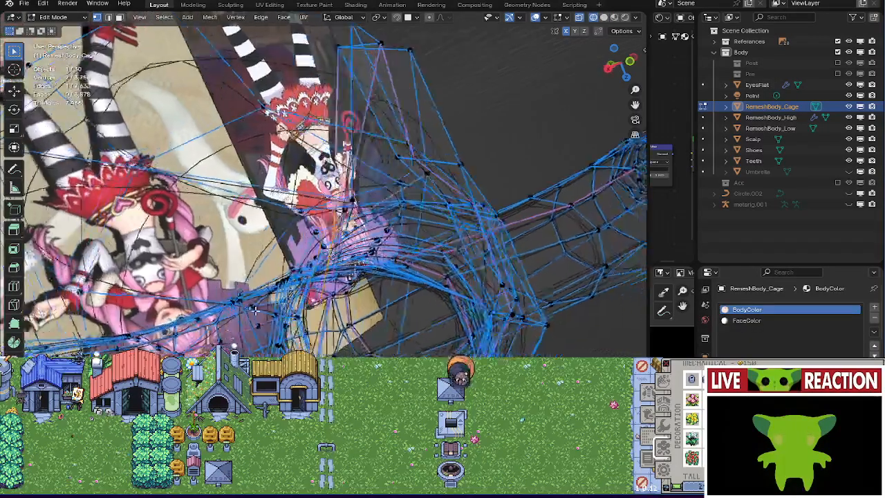
{"action": "mouse_move", "coordinate": [233, 298]}
{"action": "middle_mouse_down"}
{"action": "mouse_move", "coordinate": [272, 332]}
{"action": "mouse_move", "coordinate": [251, 327]}
{"action": "middle_mouse_up"}
{"action": "key", "text": "z"}
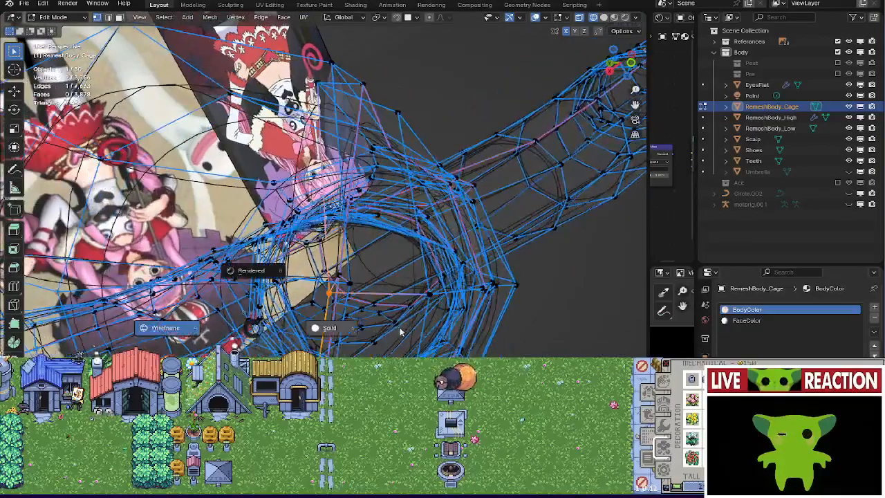
{"action": "left_click", "coordinate": [253, 271]}
{"action": "mouse_move", "coordinate": [253, 271]}
{"action": "middle_mouse_down"}
{"action": "mouse_move", "coordinate": [304, 233]}
{"action": "mouse_move", "coordinate": [263, 252]}
{"action": "mouse_move", "coordinate": [270, 263]}
{"action": "mouse_move", "coordinate": [268, 245]}
{"action": "mouse_move", "coordinate": [296, 245]}
{"action": "mouse_move", "coordinate": [185, 288]}
{"action": "mouse_move", "coordinate": [338, 170]}
{"action": "mouse_move", "coordinate": [339, 235]}
{"action": "mouse_move", "coordinate": [371, 293]}
{"action": "mouse_move", "coordinate": [320, 214]}
{"action": "mouse_move", "coordinate": [338, 277]}
{"action": "mouse_move", "coordinate": [417, 286]}
{"action": "mouse_move", "coordinate": [277, 232]}
{"action": "middle_mouse_up"}
{"action": "key", "text": "g"}
{"action": "left_click", "coordinate": [371, 292]}
{"action": "scroll", "coordinate": [344, 274], "scroll_direction": "down", "scroll_amount": 3}
{"action": "key", "text": "Tab"}
{"action": "key", "text": "Tab"}
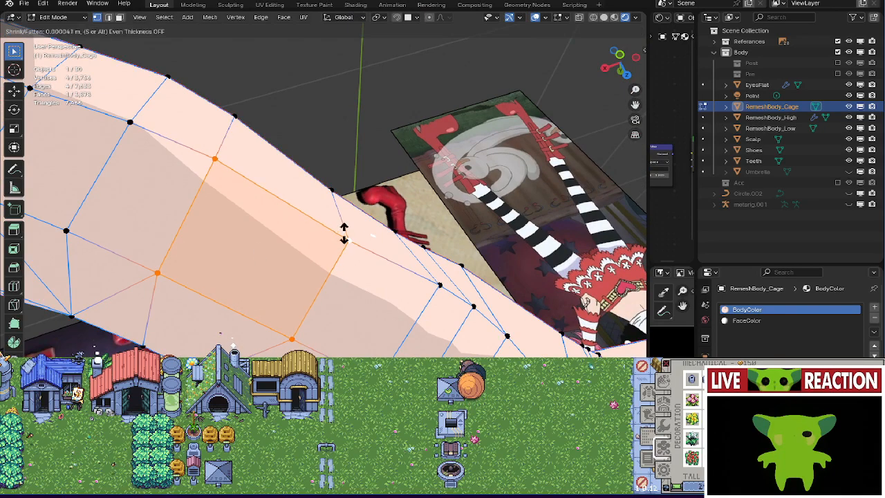
Fatten the four-vertex face on the side of the hand and its neighbour over the small white speck.
{"action": "middle_click_drag", "start_coordinate": [343, 237], "coordinate": [357, 228]}
{"action": "scroll", "coordinate": [214, 313], "scroll_direction": "up", "scroll_amount": 3}
{"action": "left_click", "coordinate": [261, 297]}
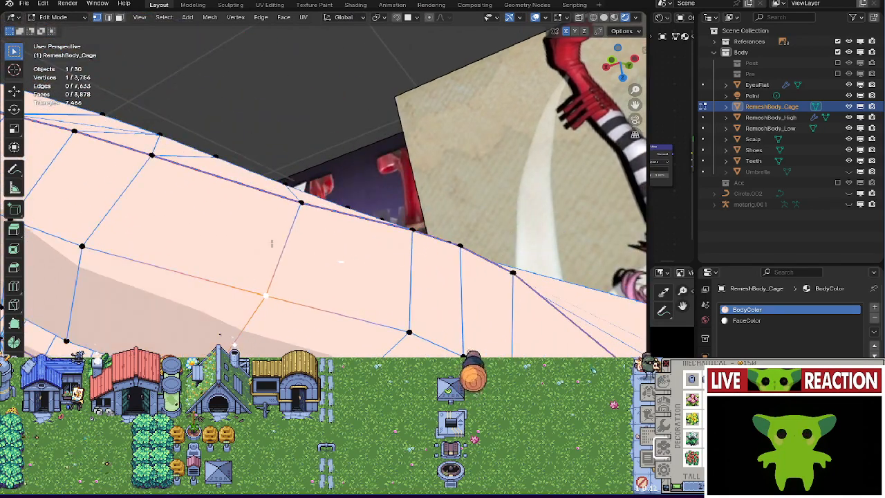
{"action": "key", "text": "alt+s"}
{"action": "left_click", "coordinate": [343, 268]}
Select the eight-vertex edge loop around the fingernail and adjust its position.
{"action": "middle_click_drag", "start_coordinate": [343, 269], "coordinate": [352, 251]}
{"action": "scroll", "coordinate": [372, 195], "scroll_direction": "down", "scroll_amount": 4}
{"action": "left_click", "coordinate": [368, 302], "text": "alt"}
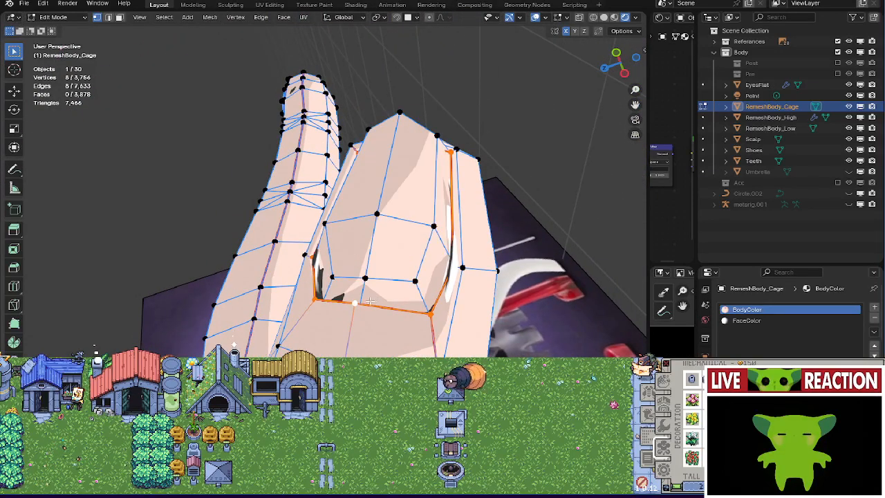
{"action": "middle_click_drag", "start_coordinate": [368, 302], "coordinate": [335, 239]}
{"action": "key", "text": "g"}
{"action": "left_click", "coordinate": [332, 183]}
Fatten the four-vertex face over the tall dark patch on the hand.
{"action": "scroll", "coordinate": [332, 185], "scroll_direction": "down", "scroll_amount": 4}
{"action": "scroll", "coordinate": [290, 207], "scroll_direction": "up", "scroll_amount": 3}
{"action": "scroll", "coordinate": [291, 208], "scroll_direction": "down", "scroll_amount": 4}
{"action": "scroll", "coordinate": [334, 238], "scroll_direction": "up", "scroll_amount": 3}
{"action": "middle_click_drag", "start_coordinate": [288, 282], "coordinate": [243, 236]}
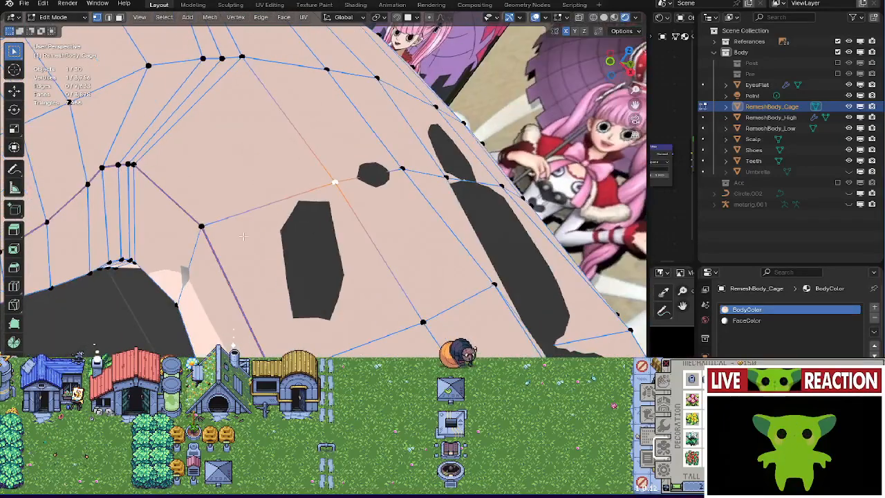
{"action": "left_click", "coordinate": [419, 320], "text": "shift"}
{"action": "key", "text": "alt+s"}
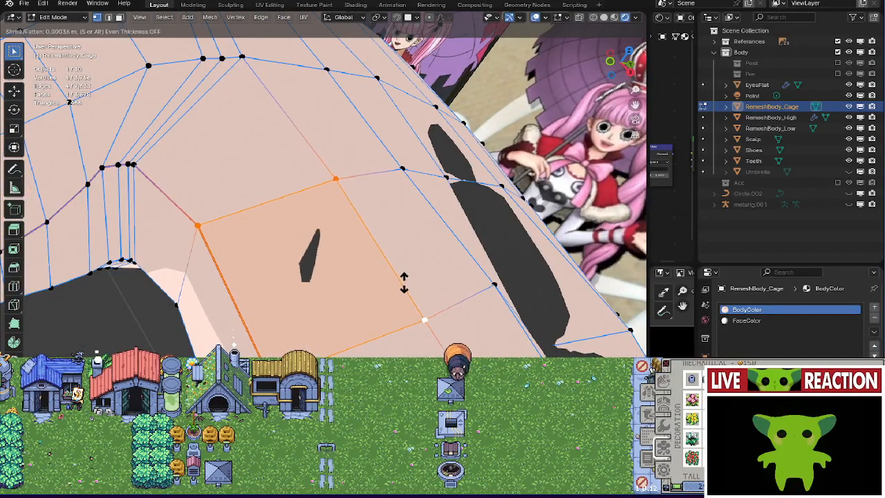
{"action": "left_click", "coordinate": [401, 272]}
Fatten the vertex beside the finger gap and the three-vertex edge run over the narrow arm of the white patch.
{"action": "middle_click_drag", "start_coordinate": [401, 272], "coordinate": [366, 167]}
{"action": "key", "text": "alt+a"}
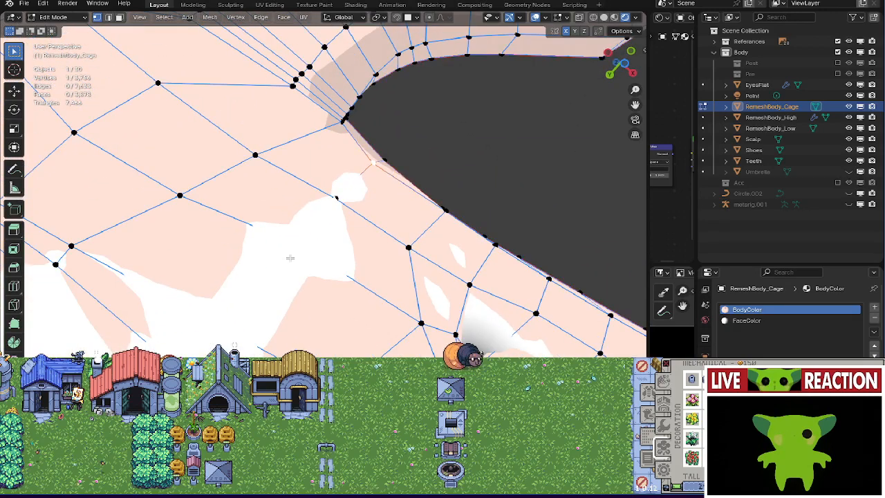
{"action": "middle_click_drag", "start_coordinate": [239, 331], "coordinate": [347, 205]}
{"action": "key", "text": "alt+s"}
{"action": "left_click", "coordinate": [272, 238]}
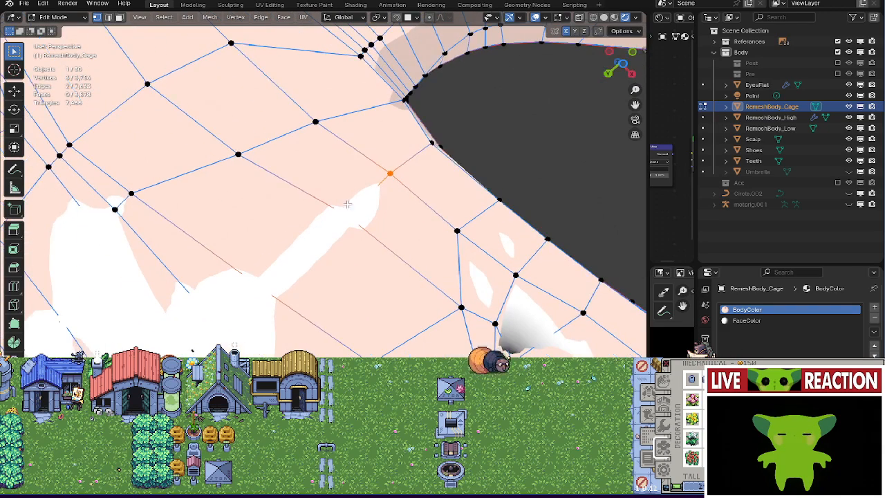
{"action": "key", "text": "alt+s"}
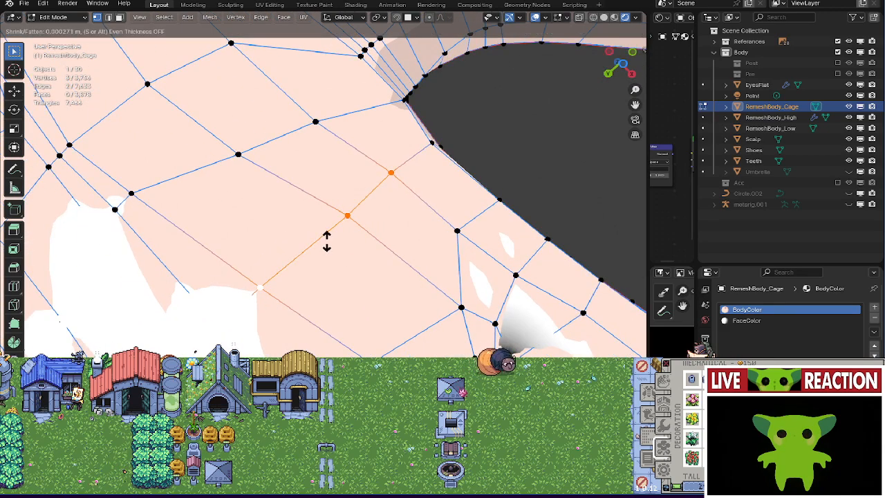
{"action": "left_click", "coordinate": [326, 240]}
Select the three hidden vertices under the white patch in wireframe, return to rendered shading and fatten them.
{"action": "middle_click_drag", "start_coordinate": [326, 240], "coordinate": [351, 239]}
{"action": "left_click", "coordinate": [246, 157]}
{"action": "middle_click_drag", "start_coordinate": [197, 160], "coordinate": [228, 221], "text": "shift"}
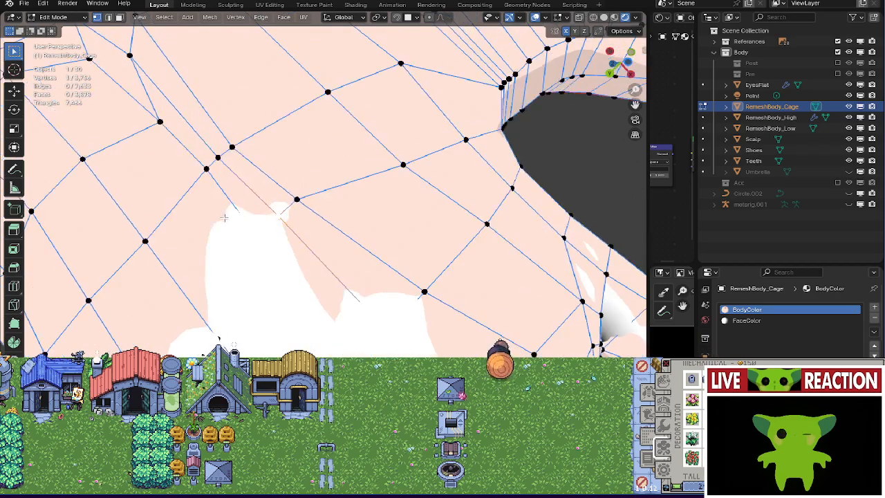
{"action": "key", "text": "z"}
{"action": "key", "text": "z"}
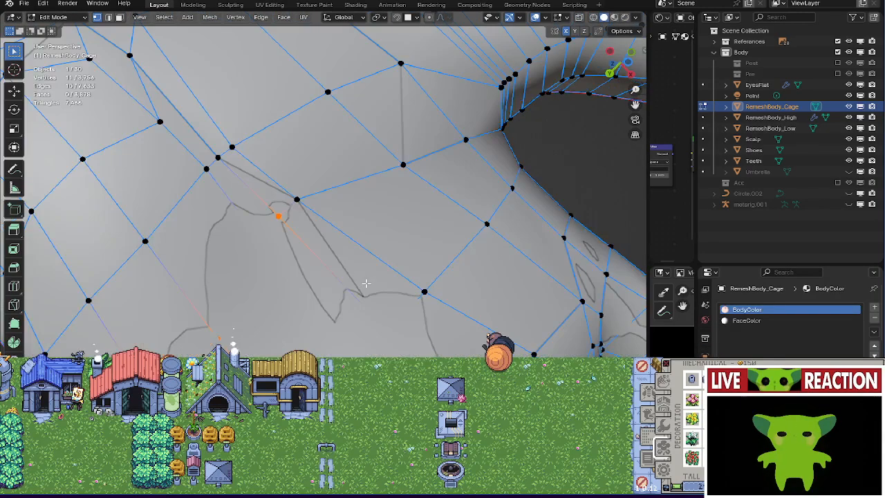
{"action": "mouse_move", "coordinate": [347, 277]}
{"action": "middle_mouse_down"}
{"action": "mouse_move", "coordinate": [336, 271]}
{"action": "mouse_move", "coordinate": [334, 286]}
{"action": "middle_mouse_up"}
{"action": "key", "text": "z"}
{"action": "middle_click_drag", "start_coordinate": [279, 296], "coordinate": [206, 350]}
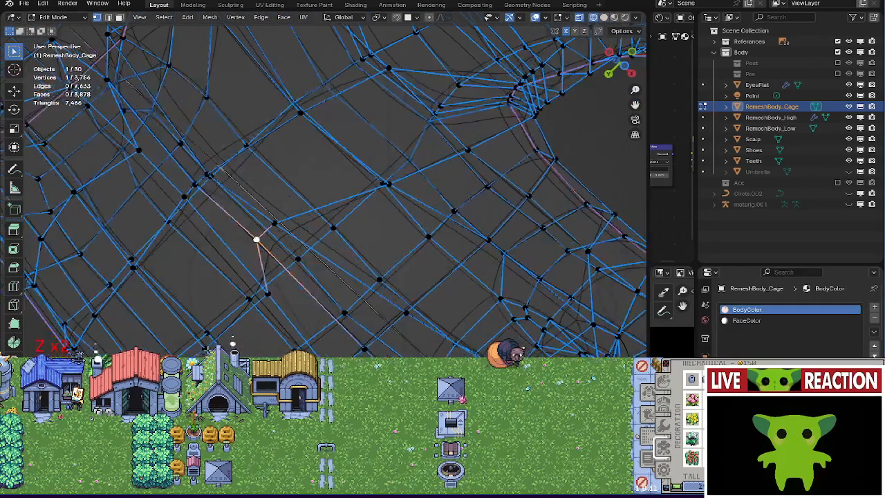
{"action": "left_click", "coordinate": [203, 350], "text": "ctrl"}
{"action": "key", "text": "z"}
{"action": "middle_click_drag", "start_coordinate": [359, 311], "coordinate": [363, 235]}
{"action": "key", "text": "z"}
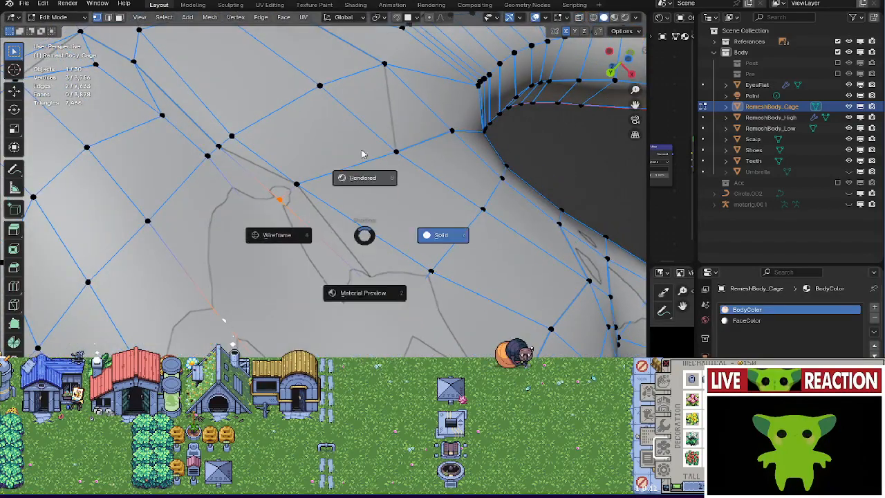
{"action": "key", "text": "alt+s"}
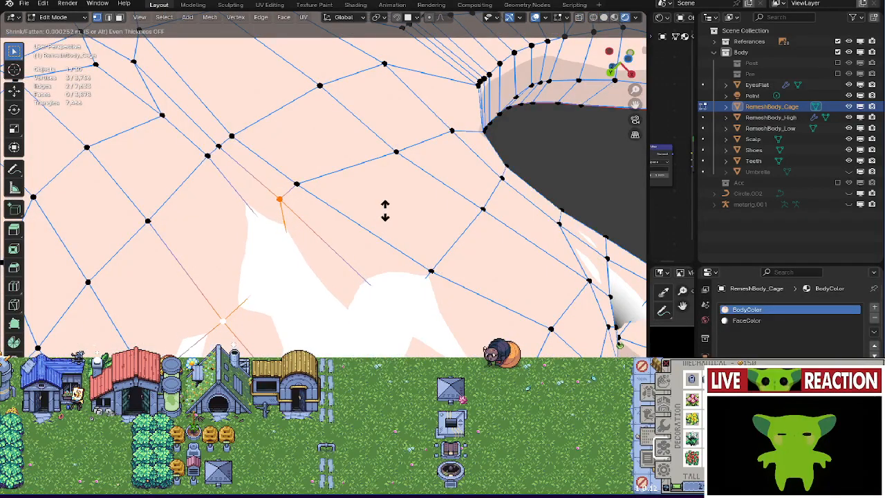
{"action": "left_click", "coordinate": [334, 210]}
Fatten the two-vertex edge between the small white speck and the large white patch on the hand.
{"action": "middle_click_drag", "start_coordinate": [280, 200], "coordinate": [389, 223]}
{"action": "key", "text": "alt+s"}
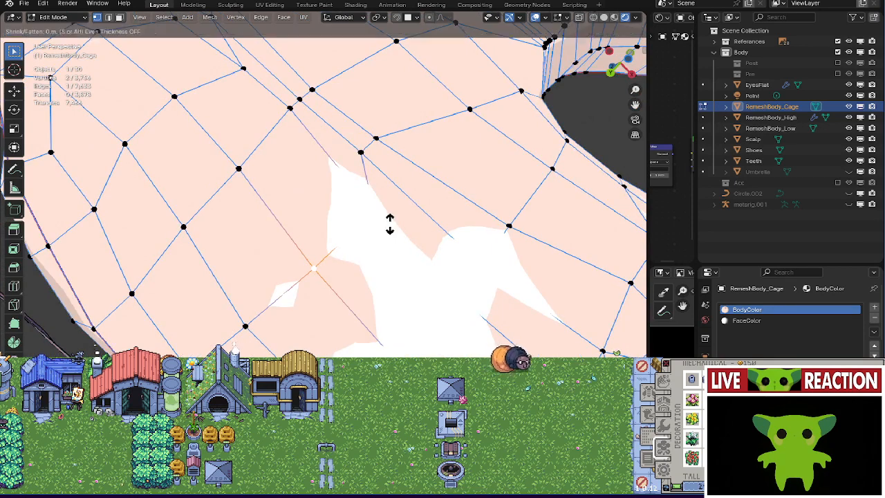
{"action": "left_click", "coordinate": [389, 207]}
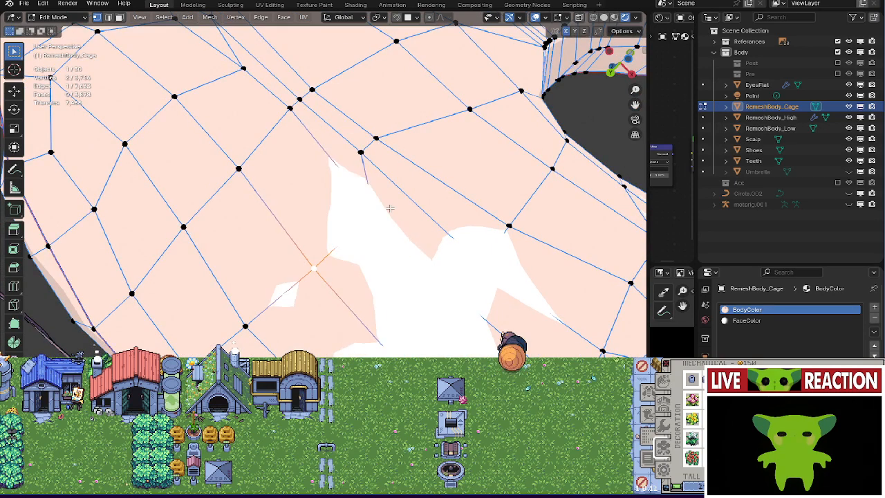
{"action": "key", "text": "alt+s"}
{"action": "left_click", "coordinate": [389, 203]}
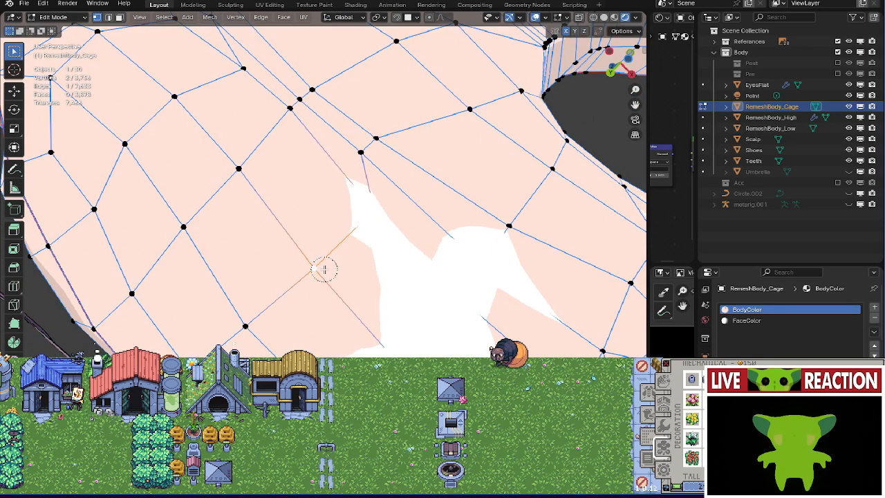
Fatten the single vertices bordering the arched white patch, working along the hand one at a time.
{"action": "key", "text": "alt+s"}
{"action": "left_click", "coordinate": [476, 223]}
{"action": "key", "text": "alt+s"}
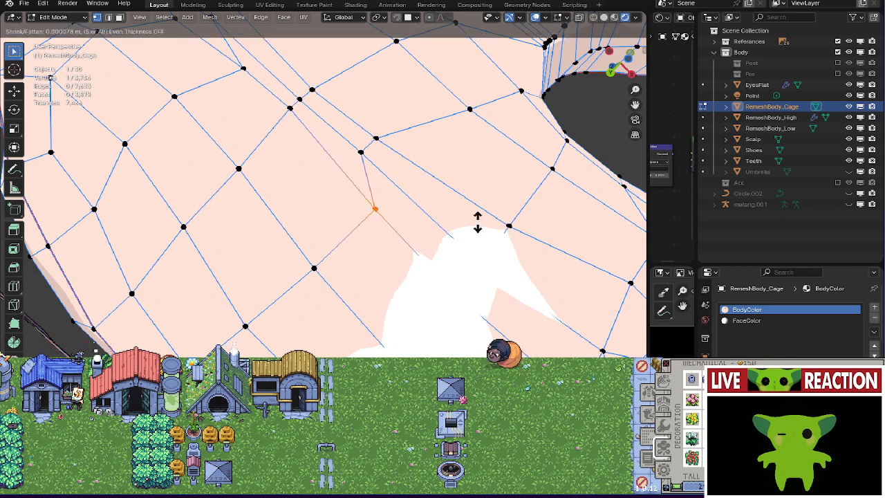
{"action": "left_click", "coordinate": [473, 225]}
{"action": "middle_click_drag", "start_coordinate": [473, 225], "coordinate": [367, 233]}
{"action": "key", "text": "alt+s"}
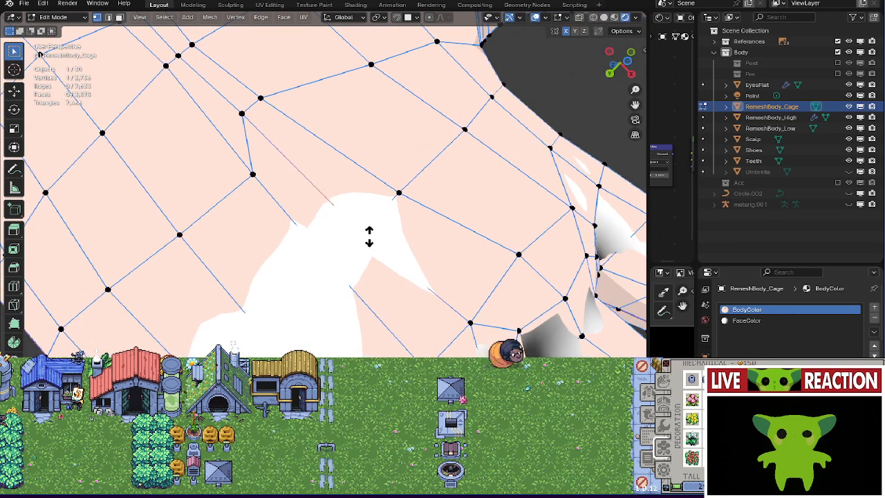
{"action": "left_click", "coordinate": [368, 213]}
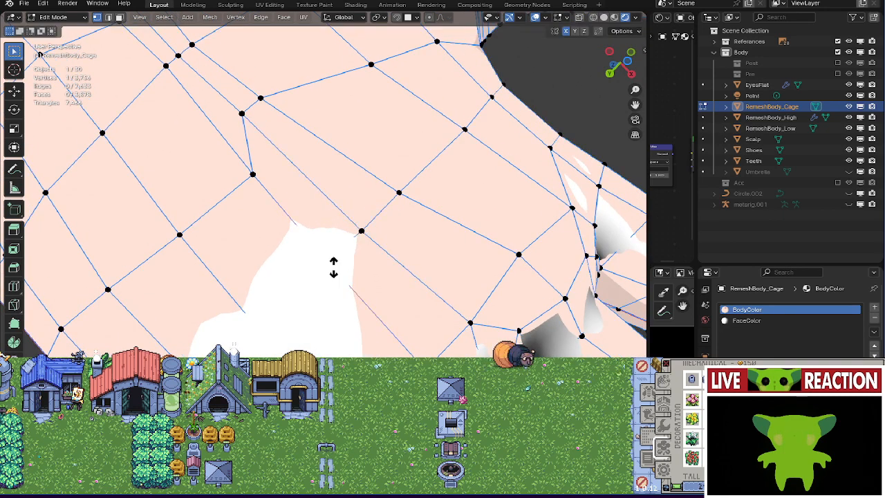
{"action": "left_click", "coordinate": [336, 242]}
Fatten the remaining vertices around the last white patch in the middle of the hand until the cage covers it.
{"action": "middle_click_drag", "start_coordinate": [335, 242], "coordinate": [312, 273]}
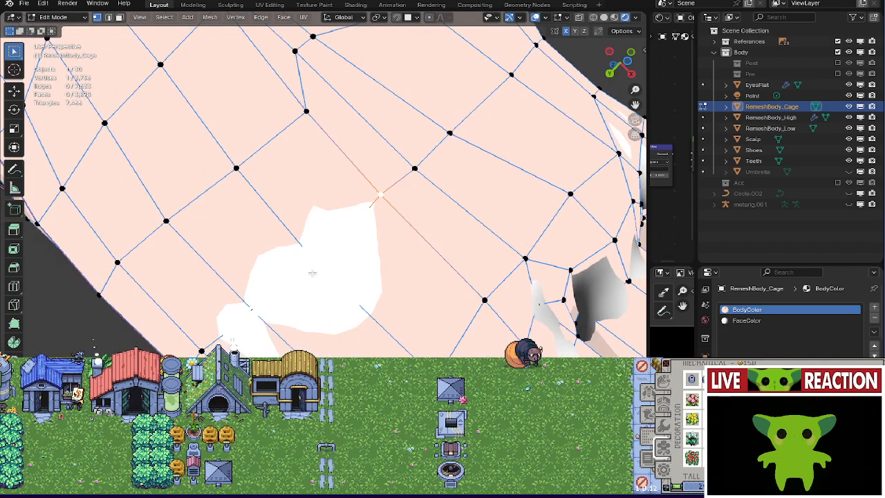
{"action": "key", "text": "alt+s"}
{"action": "left_click", "coordinate": [357, 253]}
{"action": "middle_click_drag", "start_coordinate": [357, 253], "coordinate": [335, 253]}
{"action": "key", "text": "alt+s"}
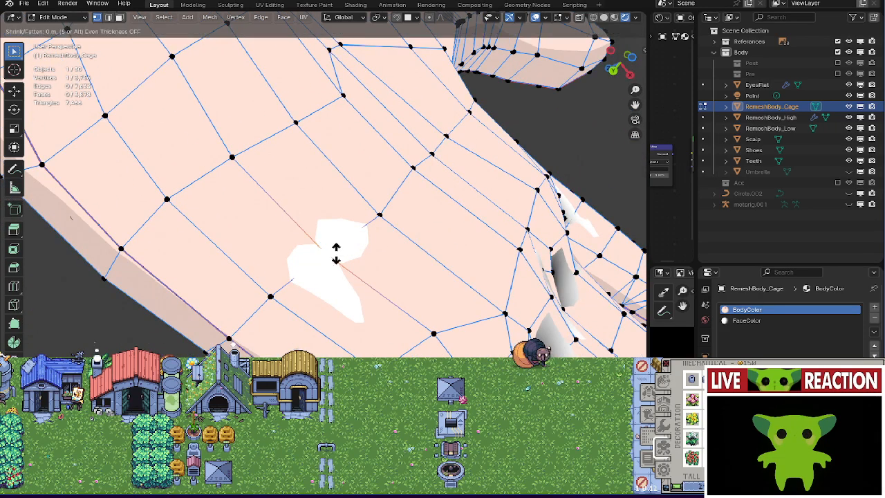
{"action": "left_click", "coordinate": [338, 237]}
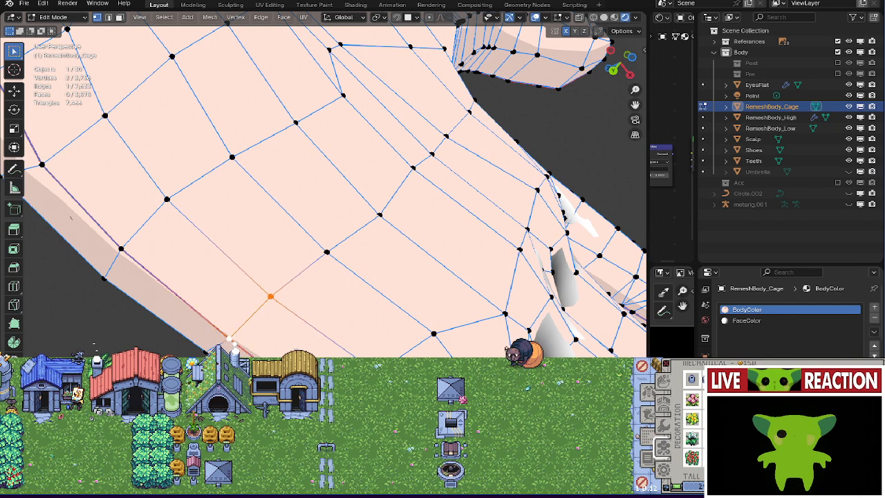
Fatten the four-vertex face at the hand's edge and the four-vertex side face over the small dark speck.
{"action": "left_click", "coordinate": [375, 370], "text": "shift"}
{"action": "key", "text": "alt+s"}
{"action": "left_click", "coordinate": [373, 347]}
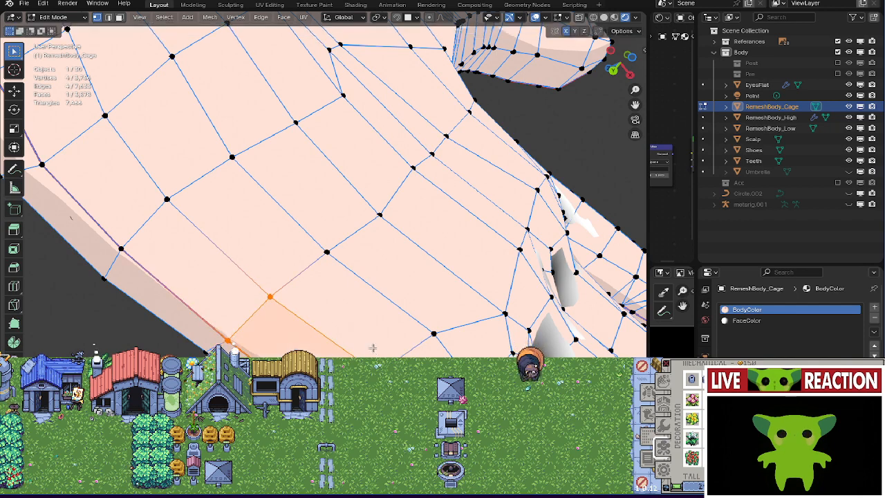
{"action": "middle_click_drag", "start_coordinate": [373, 346], "coordinate": [389, 217]}
{"action": "left_click", "coordinate": [384, 227]}
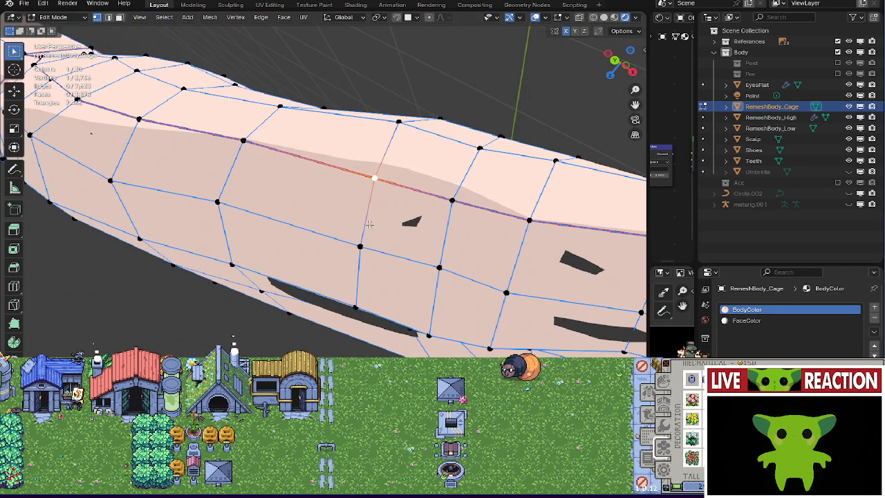
{"action": "left_click", "coordinate": [451, 200], "text": "shift"}
{"action": "key", "text": "alt+s"}
{"action": "left_click", "coordinate": [384, 242]}
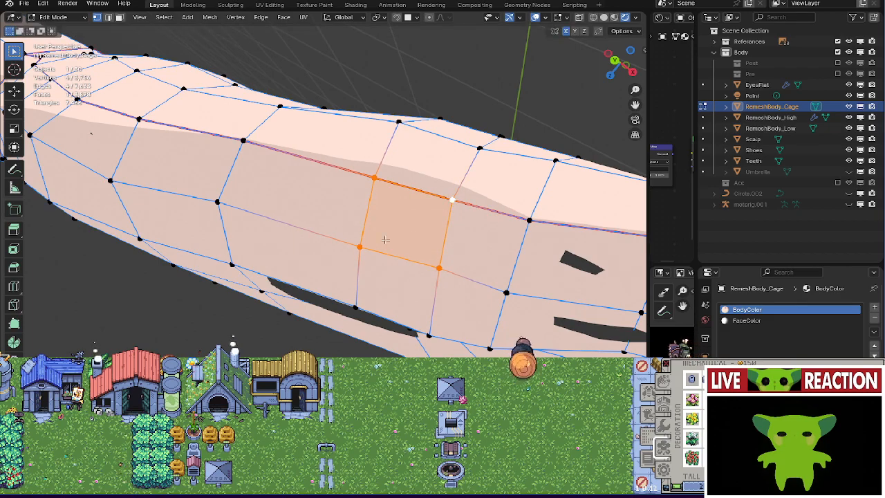
Fatten the two-vertex edge across the finger's side over the neighbouring dark patches.
{"action": "middle_click_drag", "start_coordinate": [385, 241], "coordinate": [314, 241]}
{"action": "left_click", "coordinate": [314, 241]}
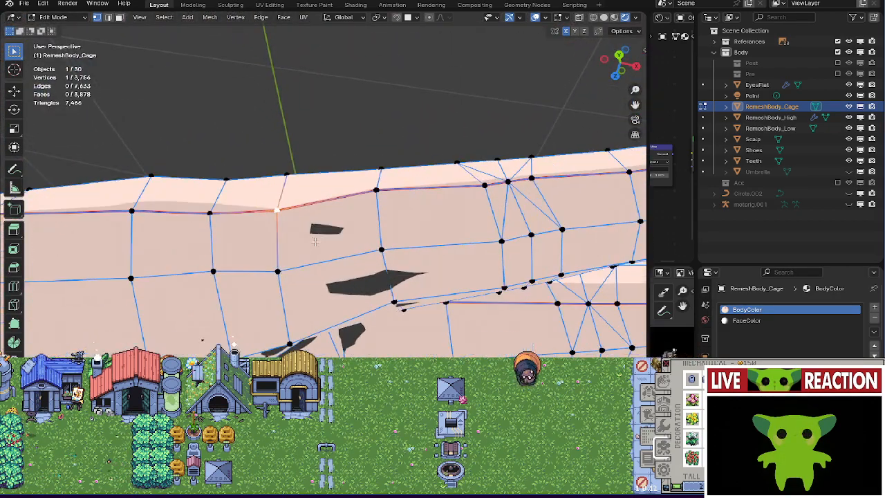
{"action": "middle_click_drag", "start_coordinate": [377, 192], "coordinate": [349, 178]}
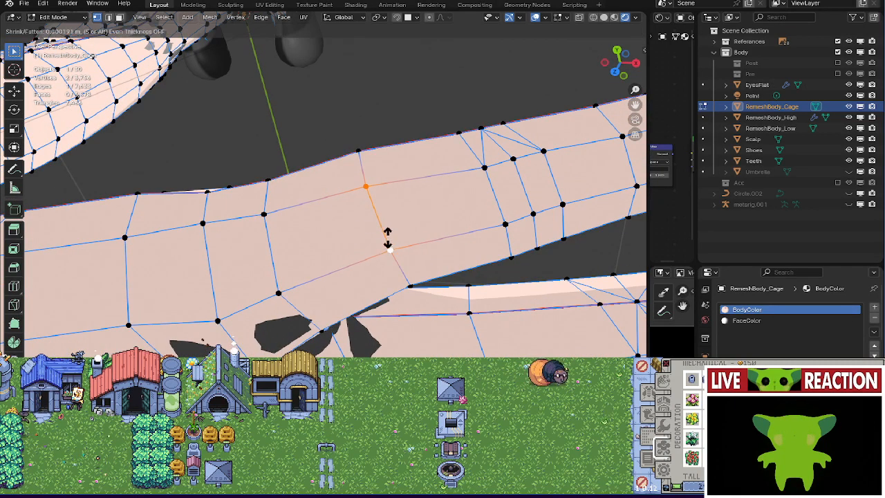
{"action": "middle_click_drag", "start_coordinate": [389, 250], "coordinate": [336, 269]}
Fatten the vertex and the two-vertex edges beside the finger junction over the dark gaps.
{"action": "left_click", "coordinate": [336, 266]}
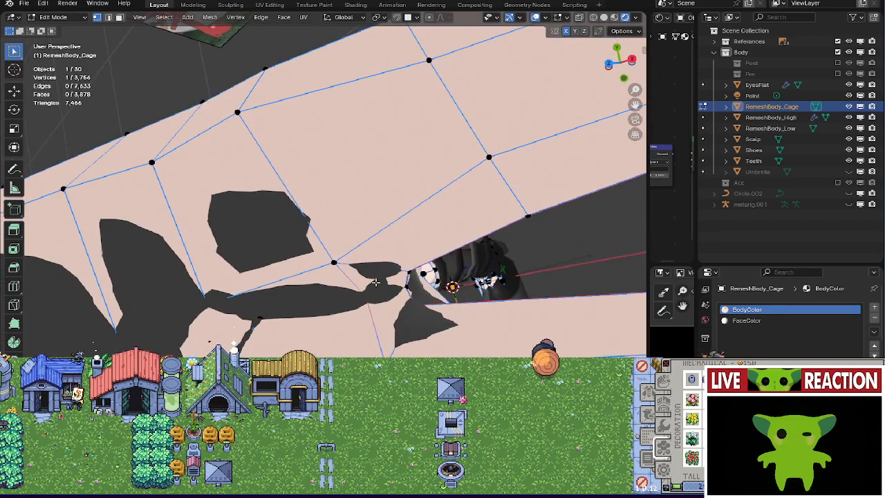
{"action": "key", "text": "alt+s"}
{"action": "left_click", "coordinate": [366, 250]}
{"action": "middle_click_drag", "start_coordinate": [367, 250], "coordinate": [382, 281]}
{"action": "key", "text": "alt+s"}
{"action": "left_click", "coordinate": [366, 247]}
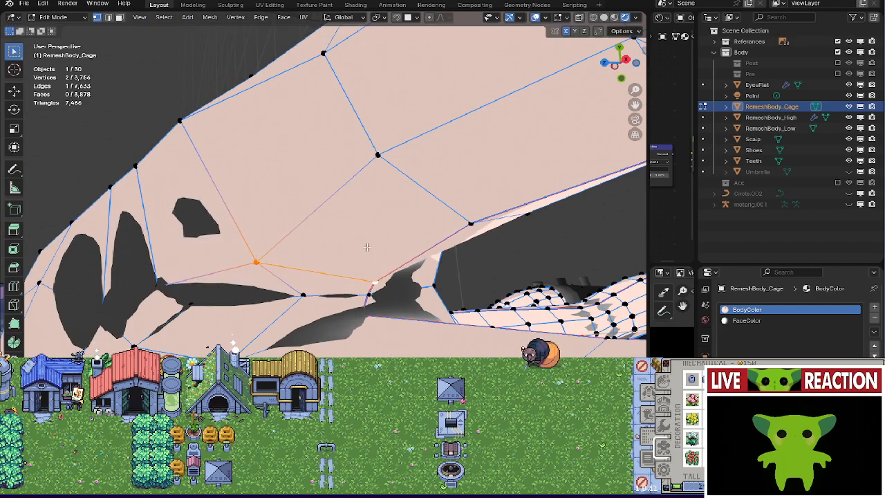
{"action": "key", "text": "alt+s"}
{"action": "left_click", "coordinate": [371, 279]}
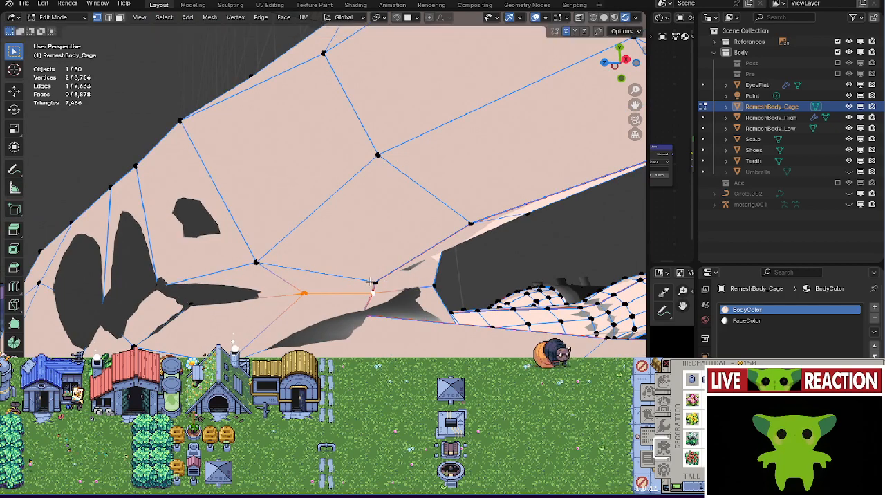
Fatten the two-vertex edge running along the crease at the finger base over its thin dark sliver.
{"action": "middle_click_drag", "start_coordinate": [371, 278], "coordinate": [283, 246]}
{"action": "left_click", "coordinate": [419, 243], "text": "shift"}
{"action": "key", "text": "alt+s"}
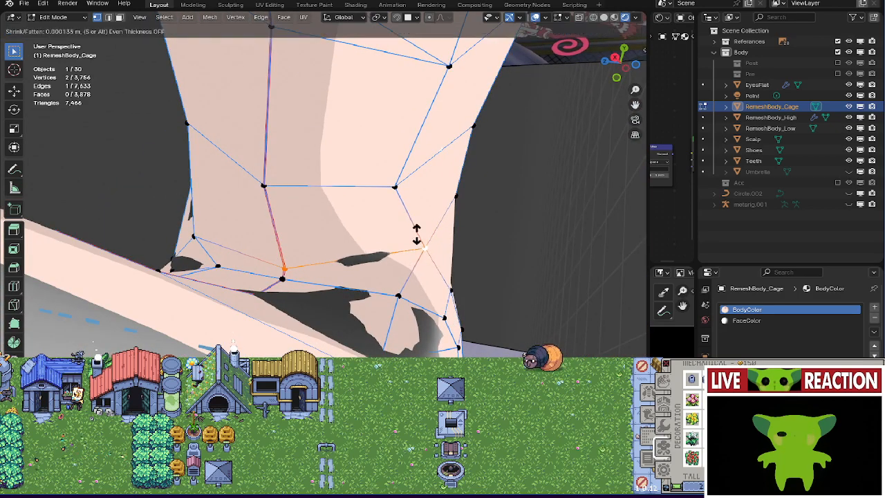
{"action": "left_click", "coordinate": [408, 214]}
Fatten the vertices around the long dark gap in the crease between the fingers.
{"action": "middle_click_drag", "start_coordinate": [391, 293], "coordinate": [330, 326]}
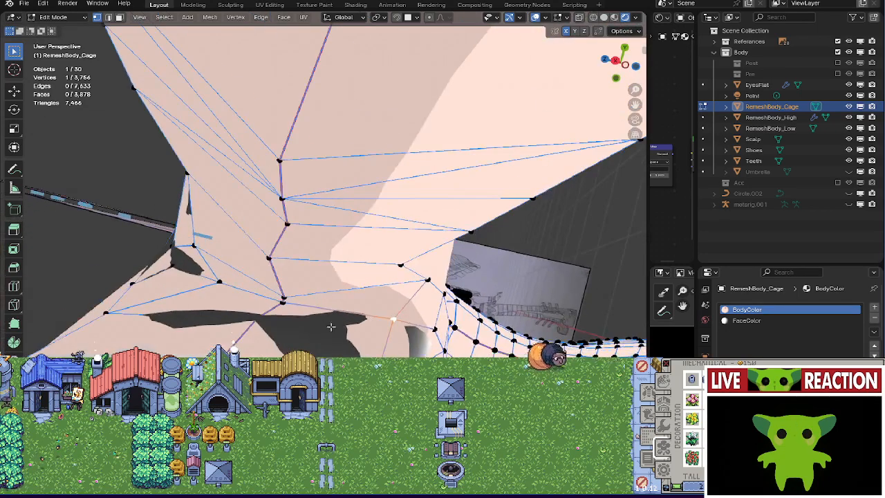
{"action": "key", "text": "alt+s"}
{"action": "left_click", "coordinate": [287, 304]}
{"action": "middle_click_drag", "start_coordinate": [286, 304], "coordinate": [365, 231]}
{"action": "key", "text": "alt+s"}
{"action": "left_click", "coordinate": [342, 314]}
Fatten the four-vertex face beside the finger crease over the narrow dark sliver.
{"action": "key", "text": "alt+s"}
{"action": "left_click", "coordinate": [418, 265]}
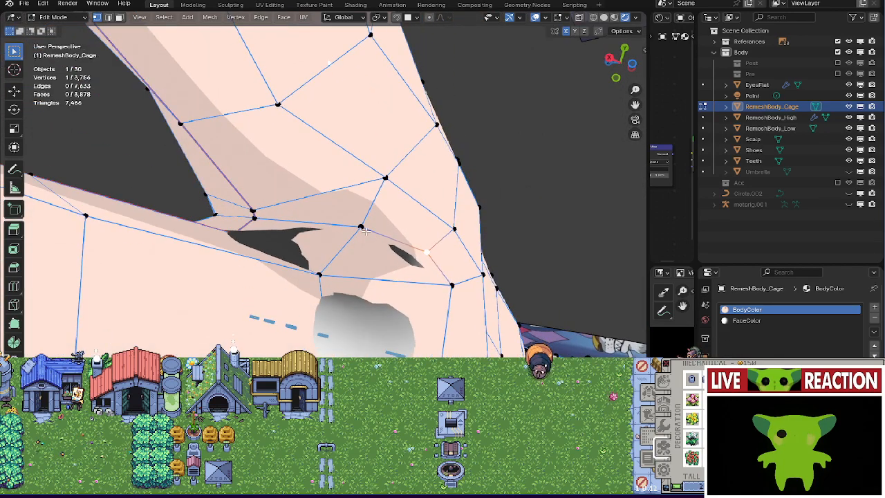
{"action": "left_click", "coordinate": [427, 253], "text": "shift"}
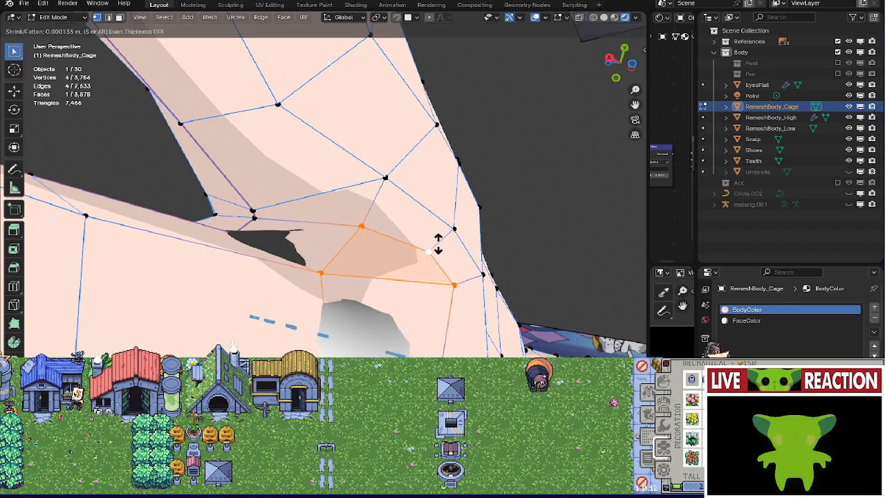
{"action": "middle_click_drag", "start_coordinate": [428, 253], "coordinate": [318, 218]}
Fatten the vertices and the four-vertex face surrounding the round grey patch below the finger crease.
{"action": "left_click", "coordinate": [297, 220]}
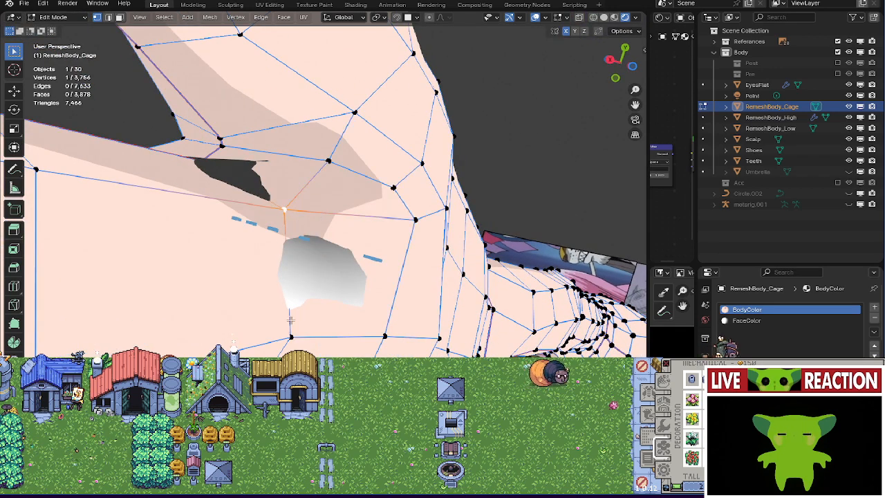
{"action": "key", "text": "alt+s"}
{"action": "left_click", "coordinate": [344, 244]}
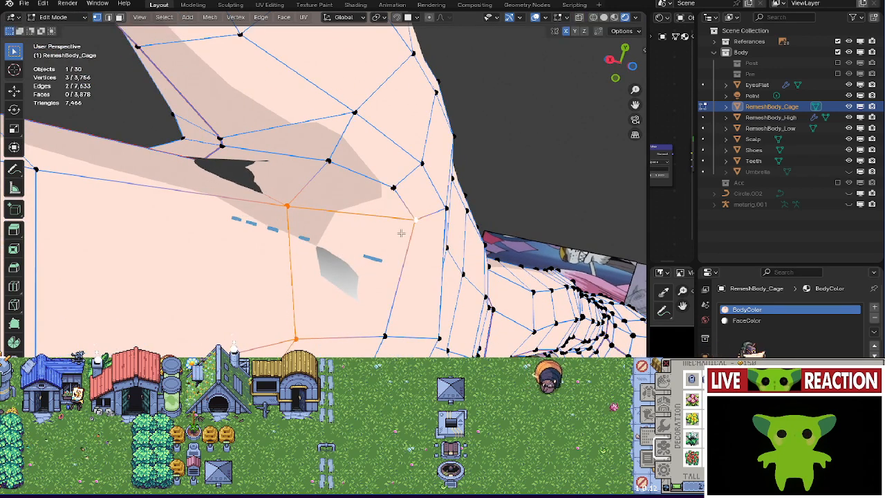
{"action": "left_click", "coordinate": [390, 291], "text": "shift"}
{"action": "key", "text": "alt+s"}
{"action": "left_click", "coordinate": [389, 279]}
{"action": "middle_click_drag", "start_coordinate": [389, 278], "coordinate": [344, 193]}
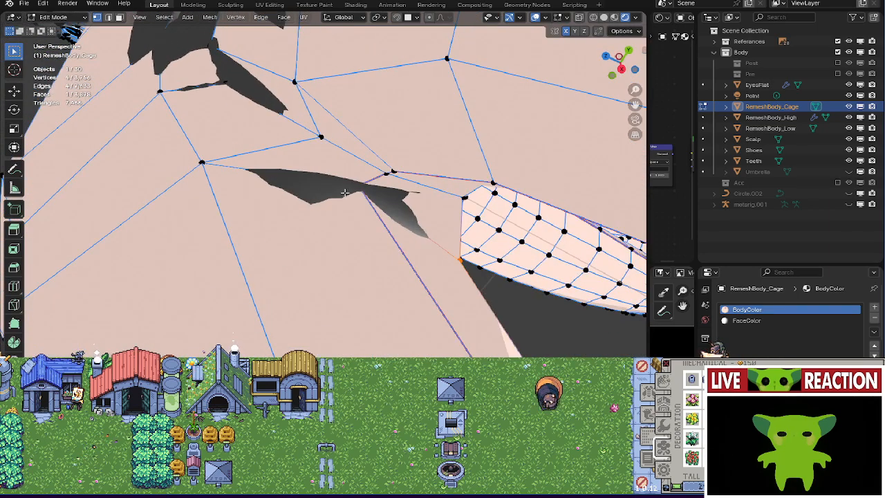
Fatten the crease vertices at the finger base over the two thin dark slivers running along their edges.
{"action": "middle_click_drag", "start_coordinate": [376, 224], "coordinate": [375, 209]}
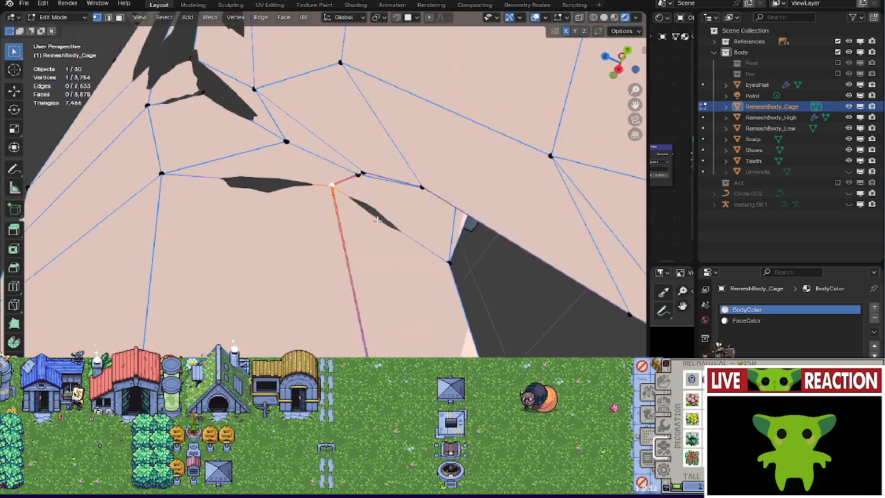
{"action": "key", "text": "g"}
{"action": "left_click", "coordinate": [422, 237]}
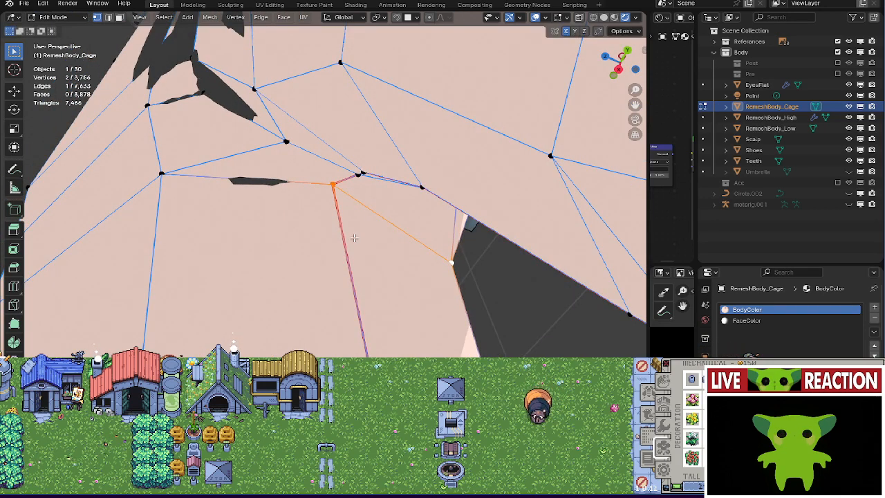
{"action": "middle_click_drag", "start_coordinate": [352, 237], "coordinate": [357, 243]}
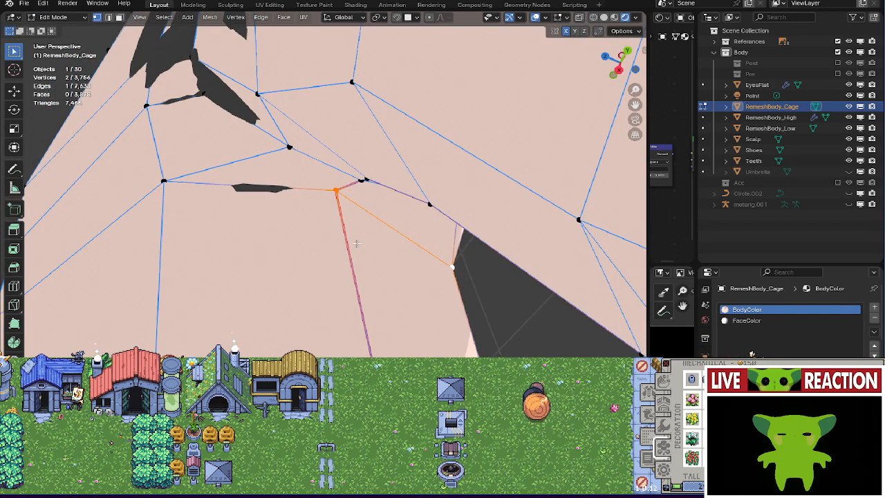
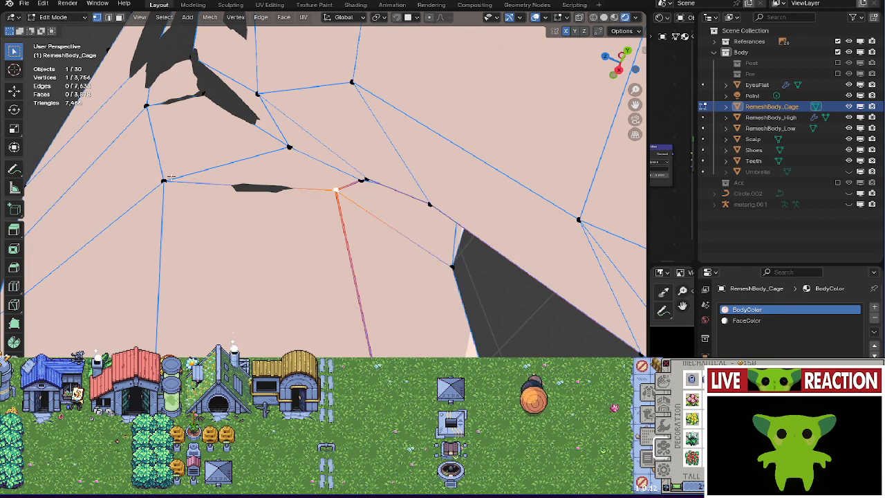
{"action": "key", "text": "g"}
{"action": "left_click", "coordinate": [294, 182]}
Fatten the vertices on both sides of the slanted dark sliver running down from the large forked gap.
{"action": "middle_click_drag", "start_coordinate": [293, 182], "coordinate": [362, 261]}
{"action": "key", "text": "g"}
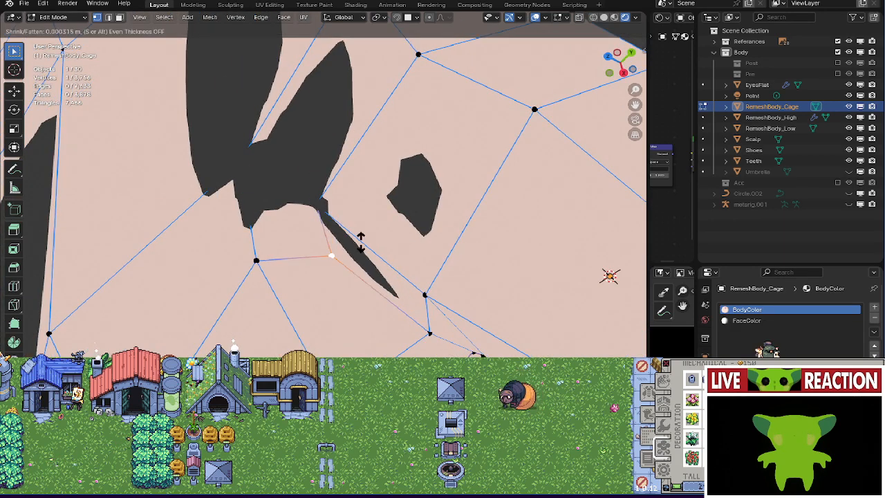
{"action": "left_click", "coordinate": [362, 243]}
{"action": "key", "text": "g"}
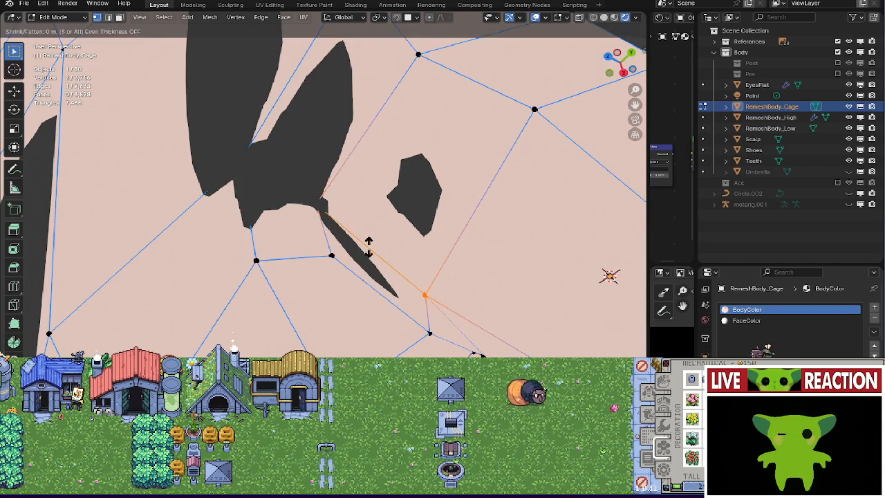
{"action": "left_click", "coordinate": [361, 233]}
{"action": "middle_click_drag", "start_coordinate": [361, 233], "coordinate": [345, 253]}
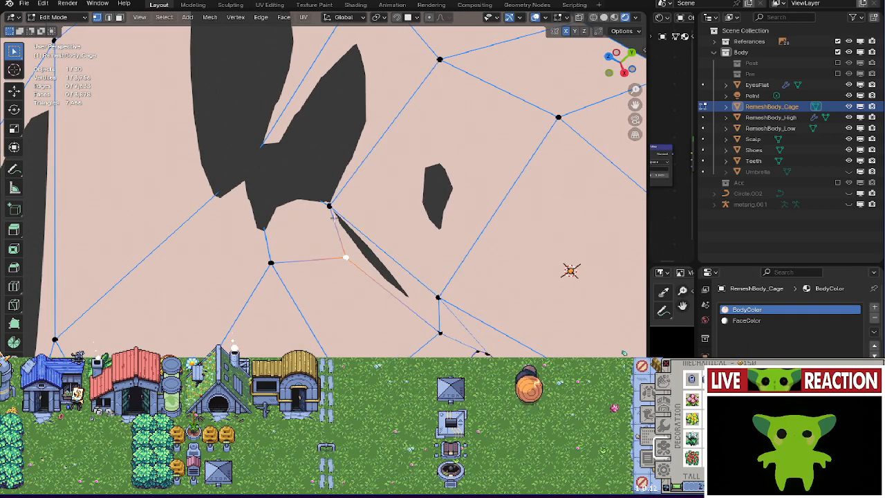
{"action": "left_click", "coordinate": [411, 297]}
Fatten the vertices at the base of the forked dark gap, including the four-vertex face over its smaller branch.
{"action": "middle_click_drag", "start_coordinate": [389, 262], "coordinate": [345, 307]}
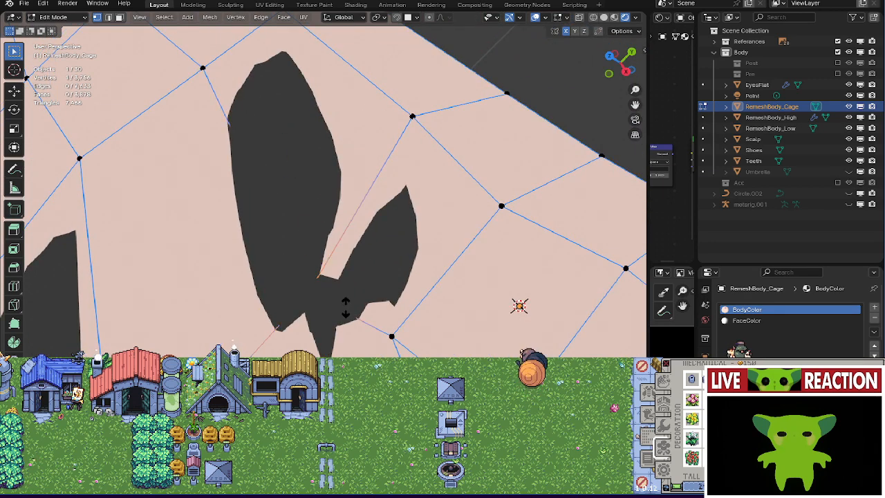
{"action": "left_click", "coordinate": [339, 284]}
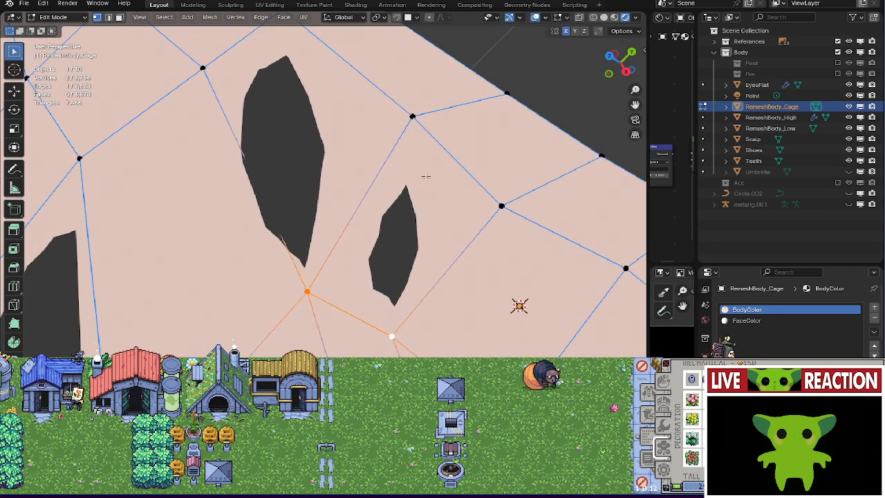
{"action": "key", "text": "g"}
{"action": "left_click", "coordinate": [488, 211]}
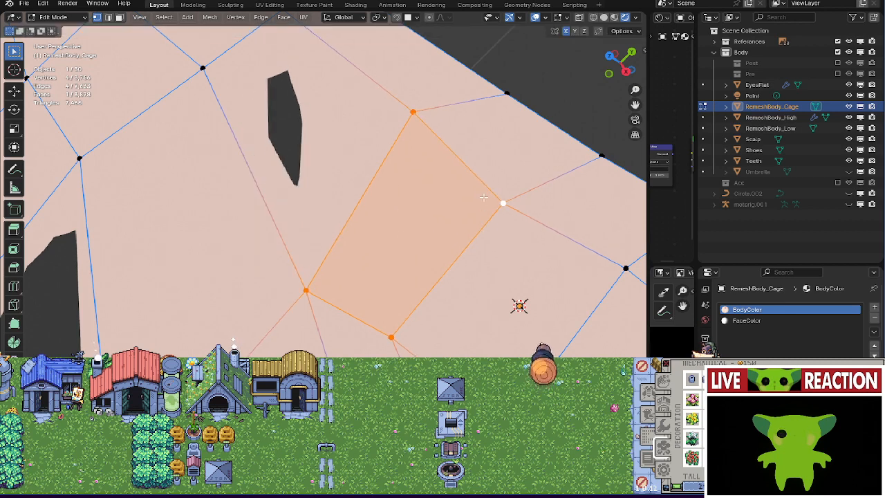
Fatten the four-vertex face bordering the remaining narrow dark patch of the forked gap.
{"action": "middle_click_drag", "start_coordinate": [488, 211], "coordinate": [275, 156]}
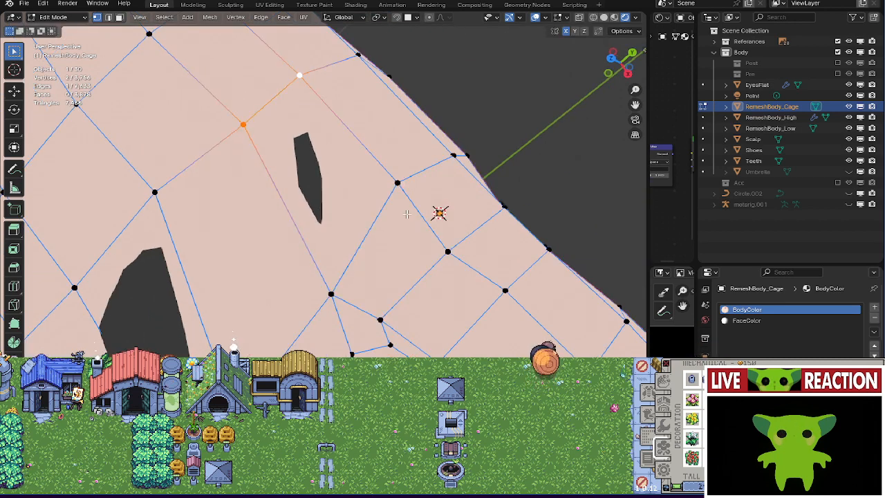
{"action": "left_click", "coordinate": [337, 285], "text": "shift"}
{"action": "key", "text": "alt+s"}
{"action": "left_click", "coordinate": [346, 258]}
Fatten the vertices around the long dark oval patch beside the forked gap area.
{"action": "middle_click_drag", "start_coordinate": [276, 344], "coordinate": [375, 215], "text": "shift"}
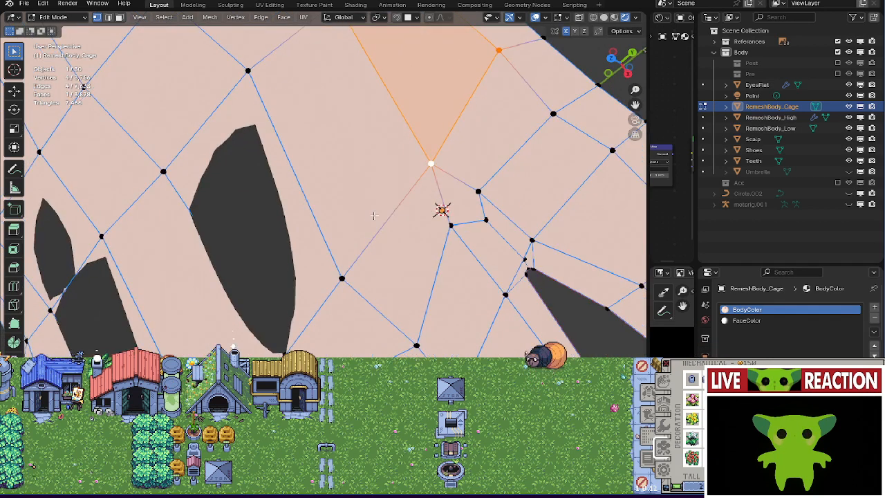
{"action": "scroll", "coordinate": [349, 255], "scroll_direction": "down", "scroll_amount": 1}
{"action": "key", "text": "alt+s"}
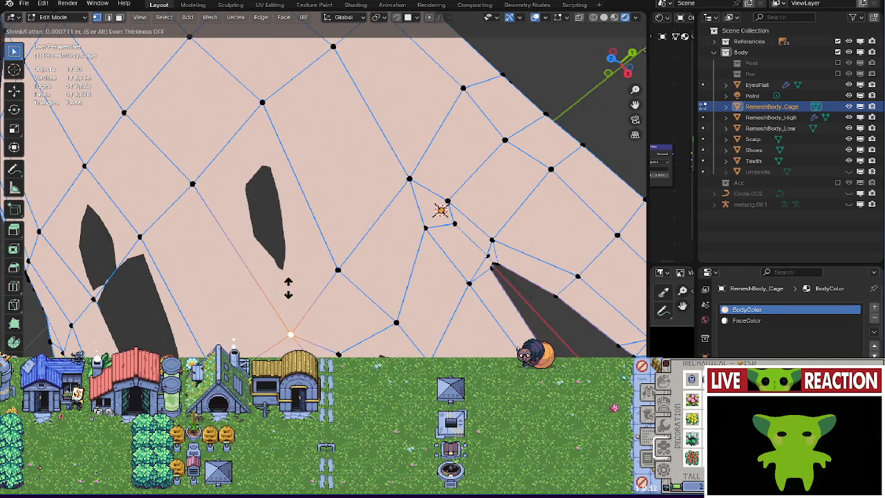
{"action": "left_click", "coordinate": [319, 281]}
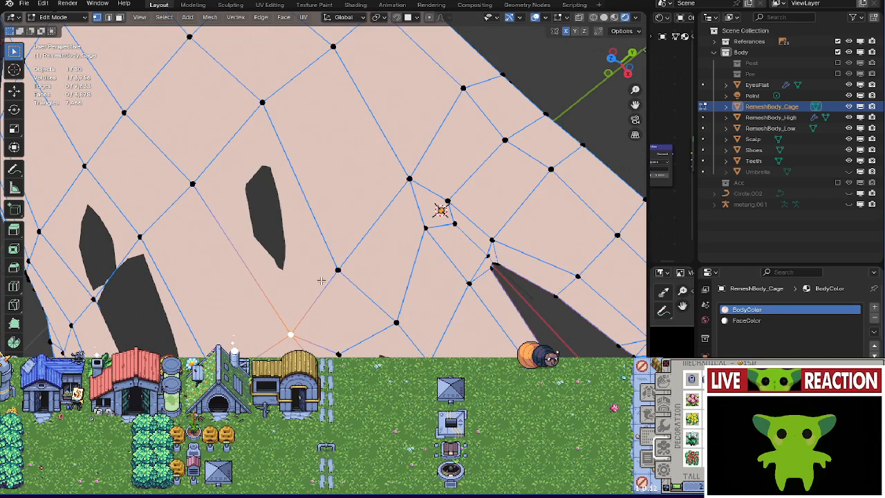
{"action": "key", "text": "alt+s"}
{"action": "left_click", "coordinate": [291, 202]}
Fatten the vertices bordering the broad dark patch on the rounded surface above the jagged crease gap.
{"action": "middle_click_drag", "start_coordinate": [291, 200], "coordinate": [306, 241]}
{"action": "key", "text": "alt+s"}
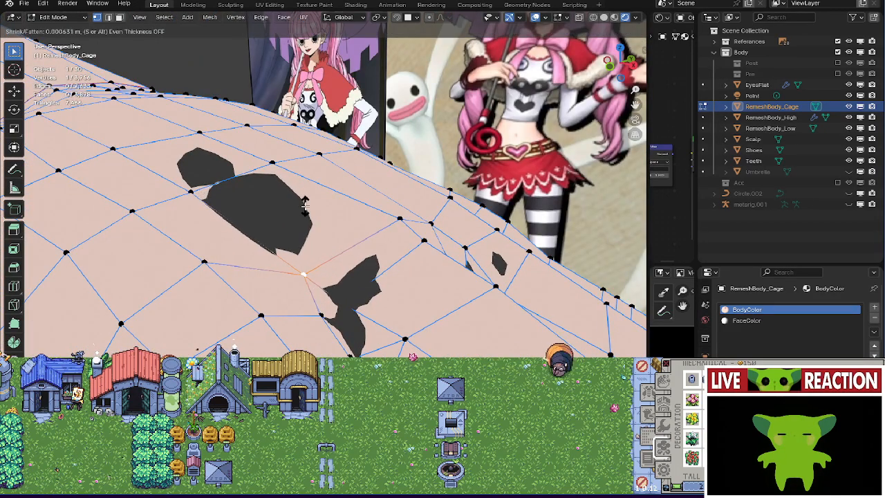
{"action": "left_click", "coordinate": [304, 202]}
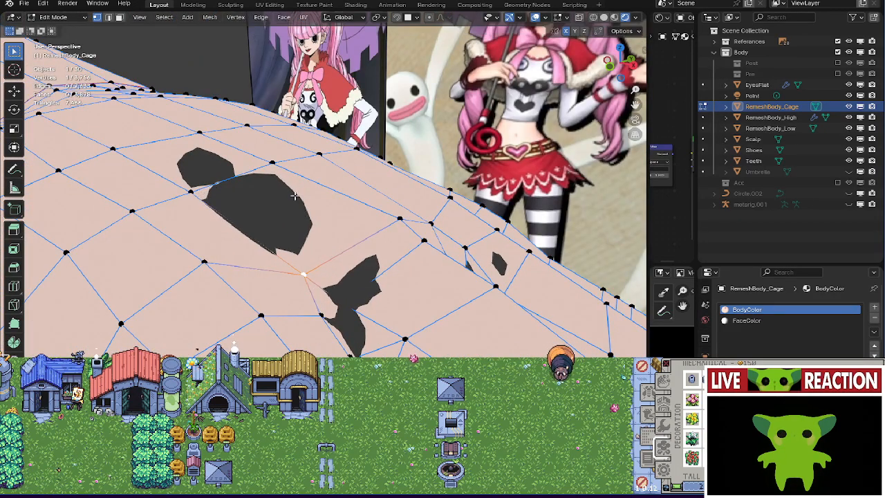
{"action": "key", "text": "alt+s"}
{"action": "left_click", "coordinate": [384, 198]}
Use wireframe shading to select the hidden crease vertex with its two neighbours, fatten all three in solid shading, and restore the rendered shading.
{"action": "middle_click_drag", "start_coordinate": [384, 198], "coordinate": [332, 225]}
{"action": "left_click", "coordinate": [288, 318]}
{"action": "middle_click_drag", "start_coordinate": [288, 318], "coordinate": [332, 274], "text": "shift"}
{"action": "scroll", "coordinate": [322, 298], "scroll_direction": "up", "scroll_amount": 1}
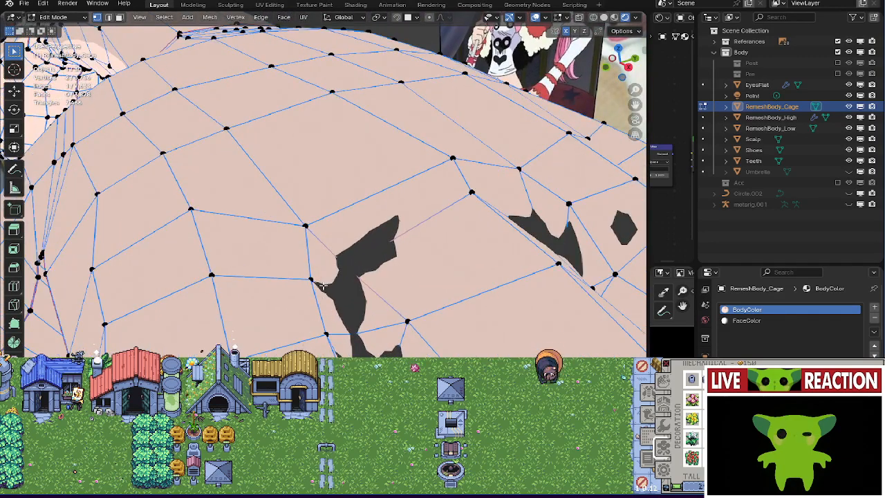
{"action": "key", "text": "shift+z"}
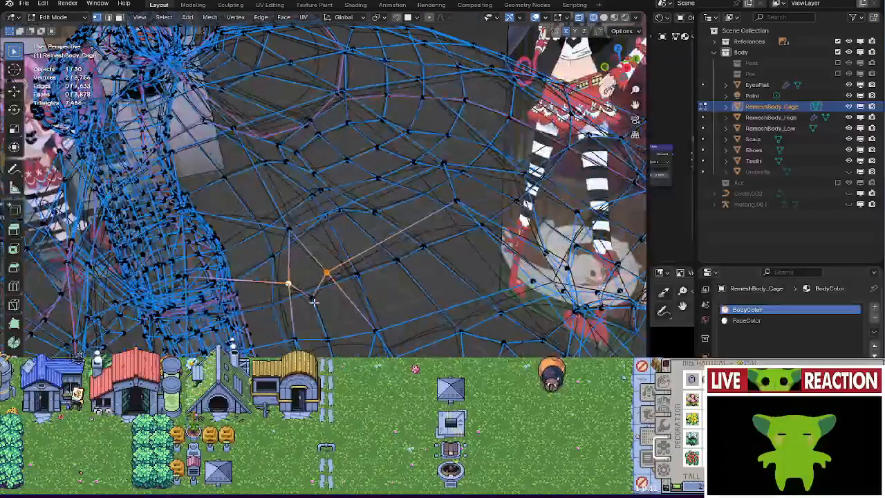
{"action": "key", "text": "z"}
{"action": "left_click", "coordinate": [426, 291]}
{"action": "key", "text": "alt+s"}
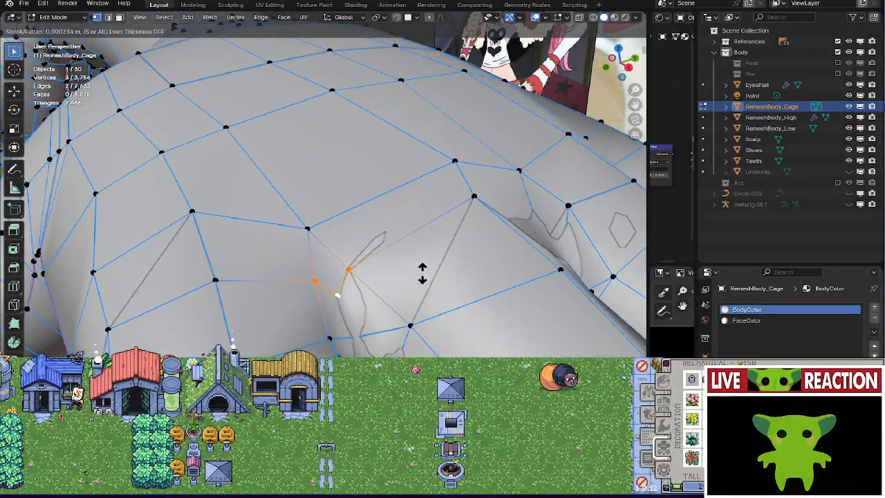
{"action": "left_click", "coordinate": [423, 273]}
{"action": "key", "text": "z"}
{"action": "left_click", "coordinate": [418, 185]}
{"action": "middle_click_drag", "start_coordinate": [423, 252], "coordinate": [432, 266]}
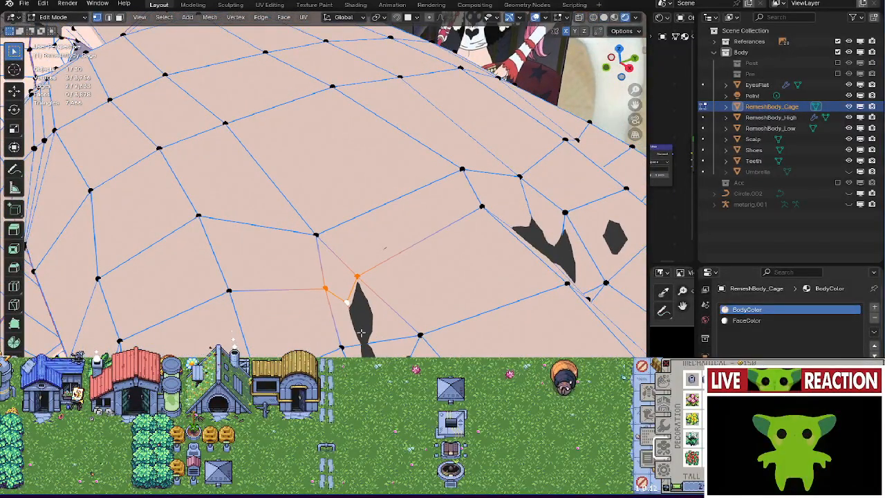
Fatten the two-vertex crease edge and the adjoining four-vertex face over the upright dark sliver.
{"action": "key", "text": "alt+s"}
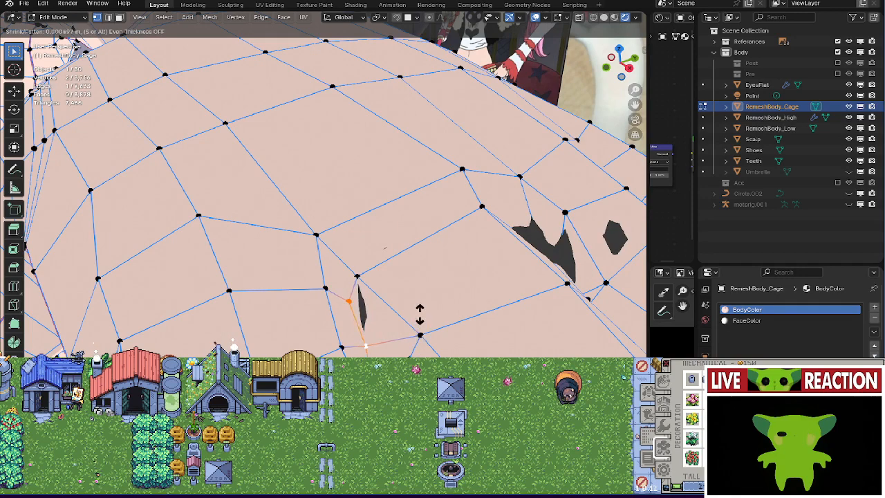
{"action": "left_click", "coordinate": [419, 314]}
{"action": "key", "text": "alt+s"}
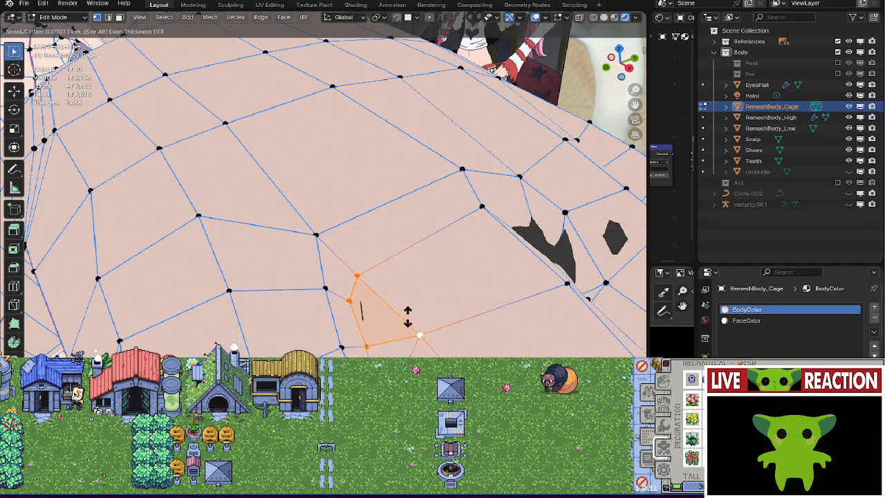
{"action": "left_click", "coordinate": [407, 312]}
Fatten and reposition the crease vertices bordering the two small dark slivers below the four-vertex face.
{"action": "middle_click_drag", "start_coordinate": [407, 312], "coordinate": [359, 263]}
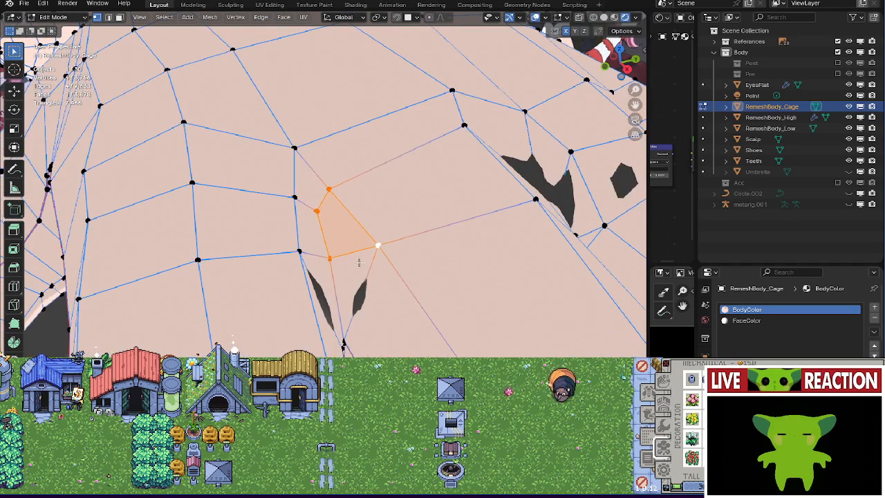
{"action": "middle_click_drag", "start_coordinate": [356, 332], "coordinate": [369, 349]}
{"action": "key", "text": "alt+s"}
{"action": "left_click", "coordinate": [359, 336]}
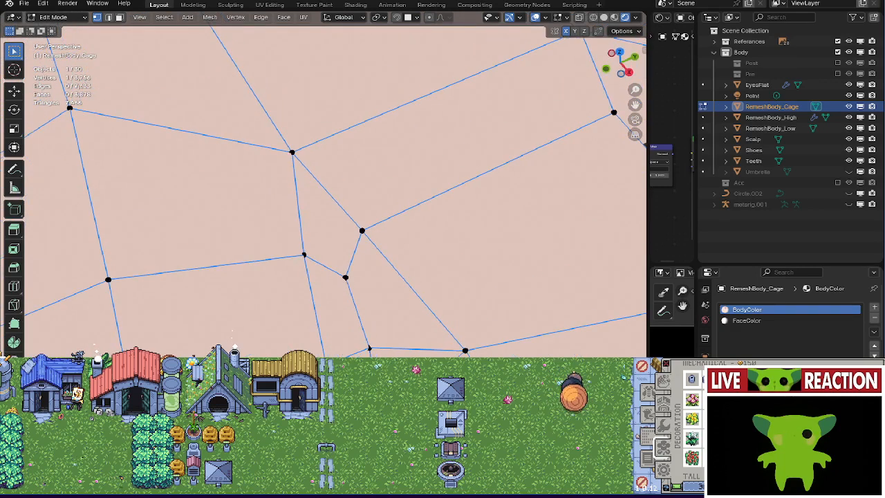
{"action": "key", "text": "g"}
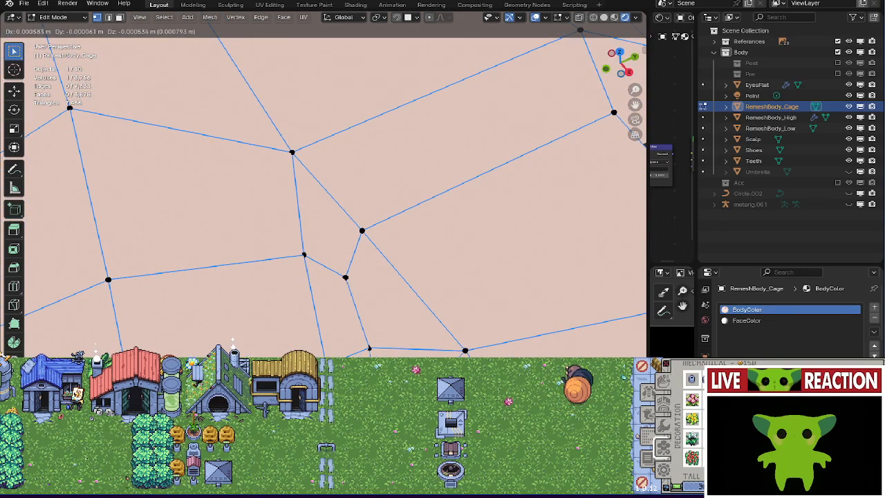
{"action": "middle_click_drag", "start_coordinate": [369, 349], "coordinate": [325, 322]}
{"action": "left_click", "coordinate": [399, 241]}
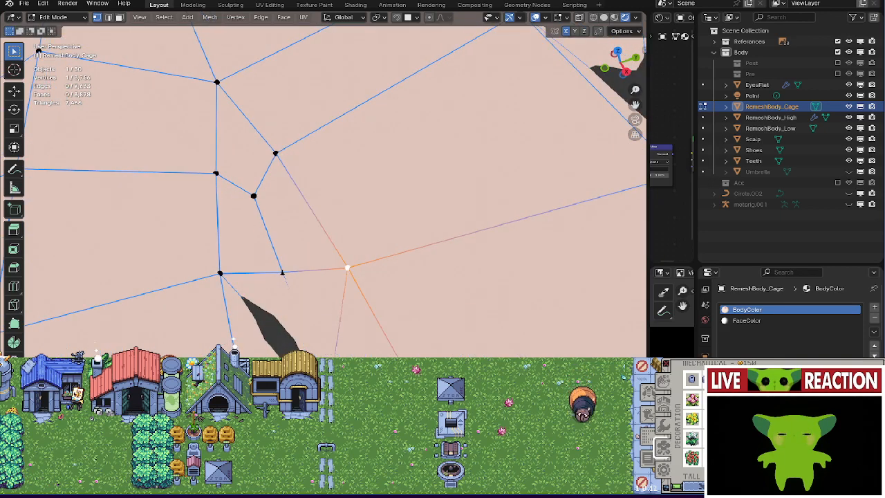
{"action": "key", "text": "alt+s"}
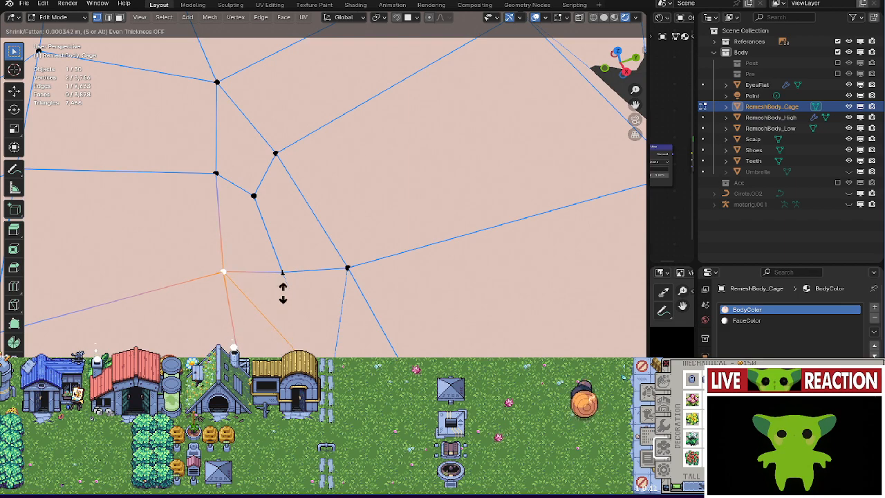
{"action": "left_click", "coordinate": [283, 292]}
Move the single vertex at the pinched tip of the gap between the fingers slightly sideways.
{"action": "middle_click_drag", "start_coordinate": [282, 292], "coordinate": [305, 219]}
{"action": "middle_click_drag", "start_coordinate": [315, 120], "coordinate": [314, 215], "text": "shift"}
{"action": "scroll", "coordinate": [315, 214], "scroll_direction": "up", "scroll_amount": 3}
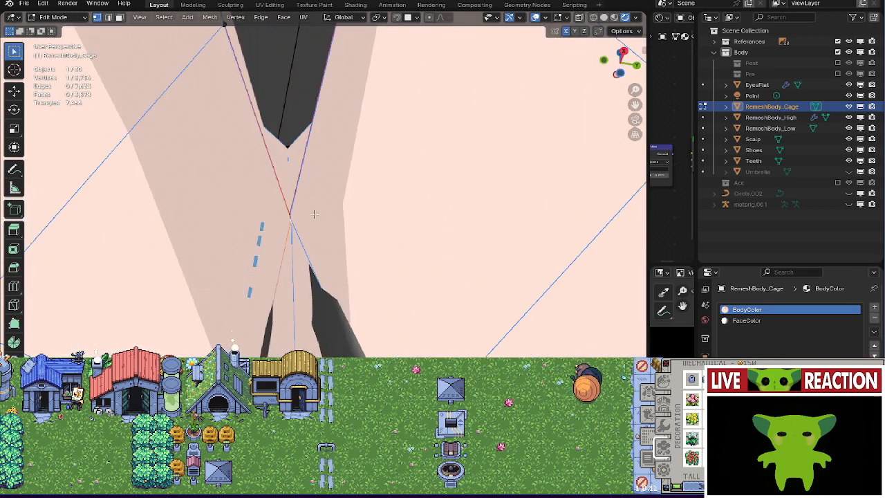
{"action": "scroll", "coordinate": [291, 223], "scroll_direction": "down", "scroll_amount": 2}
{"action": "scroll", "coordinate": [291, 222], "scroll_direction": "up", "scroll_amount": 2}
{"action": "key", "text": "g"}
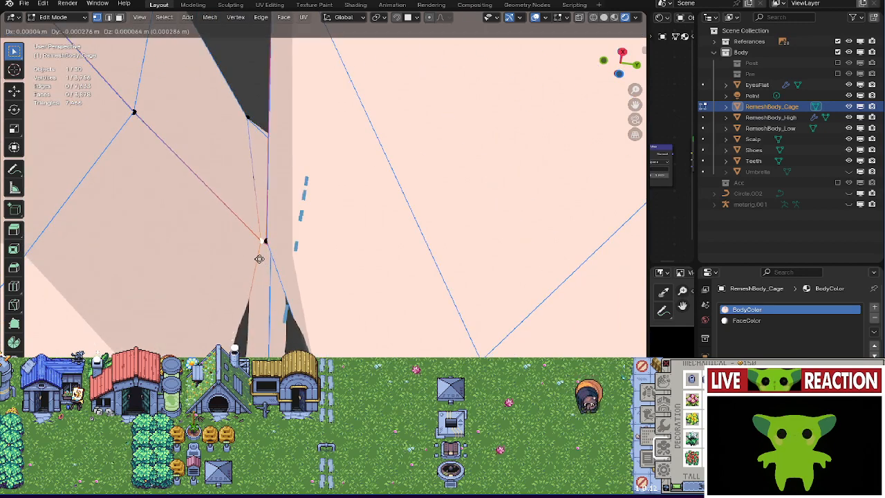
{"action": "left_click", "coordinate": [259, 259]}
Move the closely spaced vertices at the top of the finger gap apart, below the narrow crease faces.
{"action": "scroll", "coordinate": [266, 257], "scroll_direction": "down", "scroll_amount": 3}
{"action": "scroll", "coordinate": [349, 314], "scroll_direction": "up", "scroll_amount": 3}
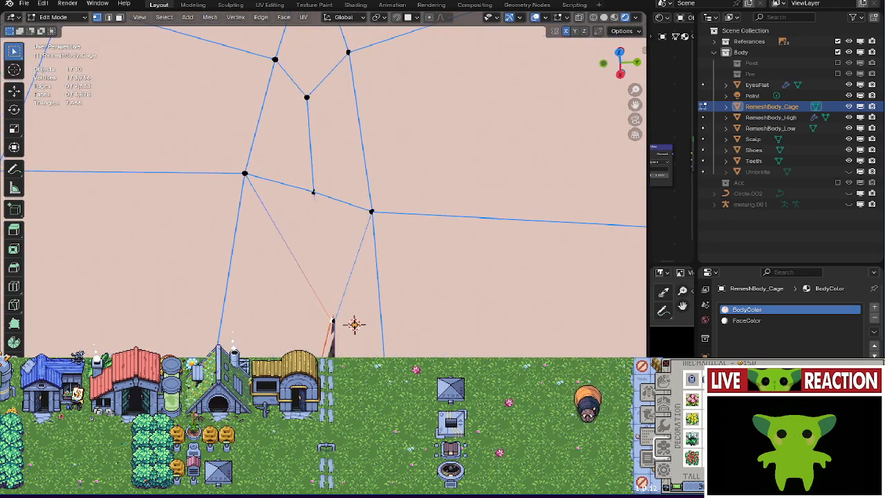
{"action": "key", "text": "g"}
{"action": "left_click", "coordinate": [329, 331]}
{"action": "middle_click_drag", "start_coordinate": [330, 331], "coordinate": [353, 321]}
{"action": "left_click", "coordinate": [342, 306]}
{"action": "key", "text": "g"}
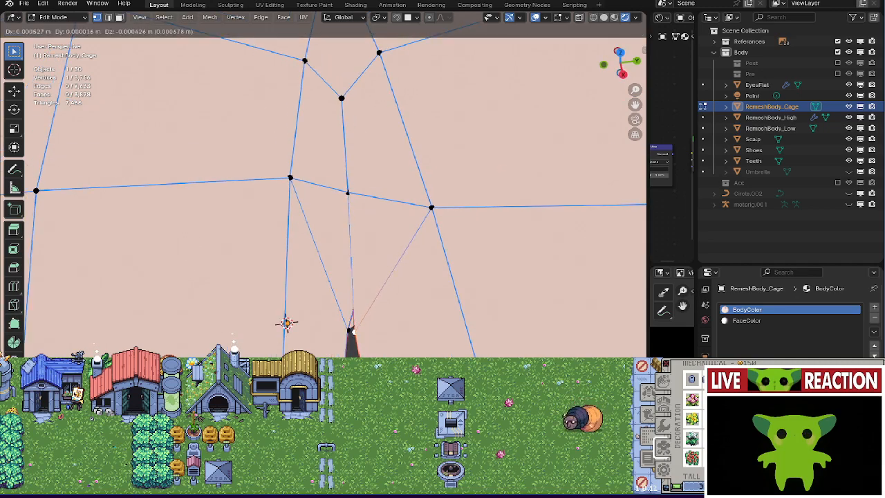
{"action": "left_click", "coordinate": [287, 323]}
Fatten the vertex beside the finger gap that separates the small dark patch from the large grey one.
{"action": "middle_click_drag", "start_coordinate": [287, 322], "coordinate": [300, 178]}
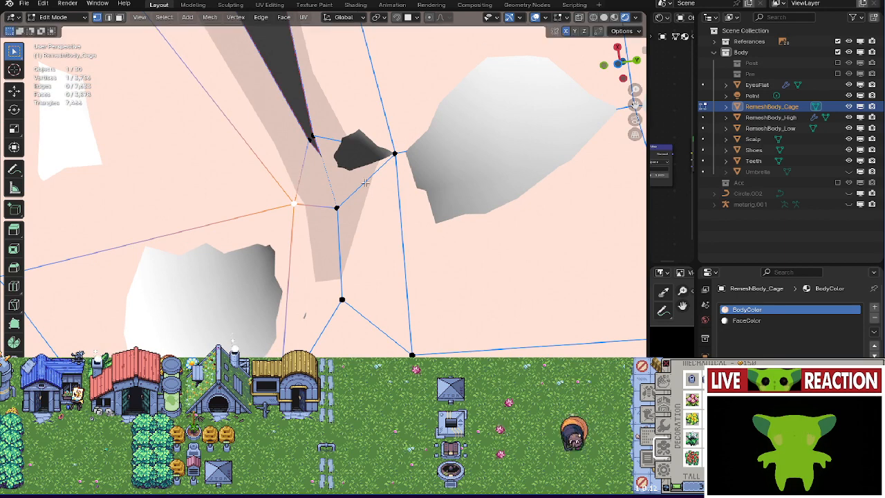
{"action": "left_click", "coordinate": [386, 154]}
{"action": "key", "text": "alt+s"}
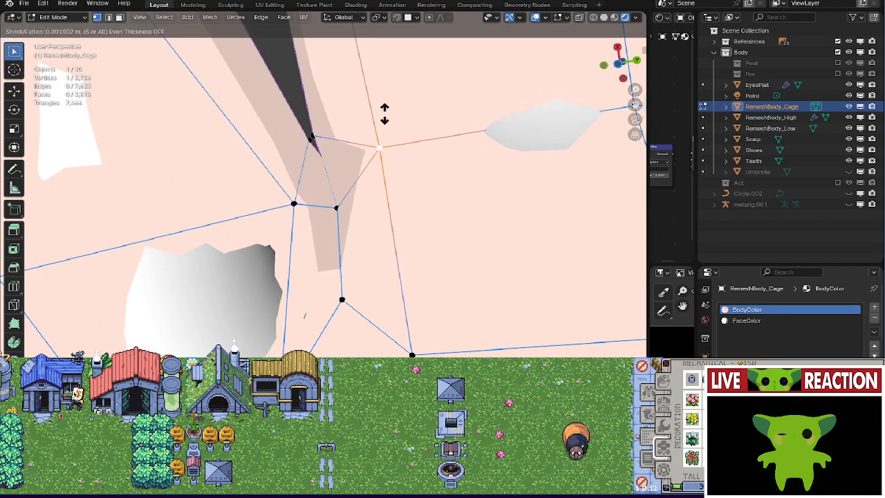
{"action": "left_click", "coordinate": [384, 115]}
Fatten the four-vertex face beside the dark finger gap so it covers the small white patch inside it.
{"action": "scroll", "coordinate": [338, 187], "scroll_direction": "down", "scroll_amount": 3}
{"action": "middle_click_drag", "start_coordinate": [339, 187], "coordinate": [291, 261]}
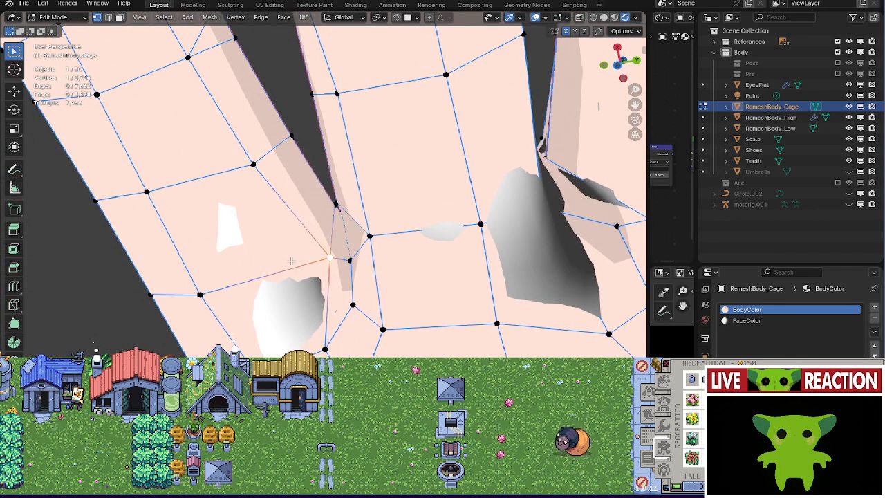
{"action": "left_click", "coordinate": [253, 174], "text": "shift"}
{"action": "key", "text": "alt+s"}
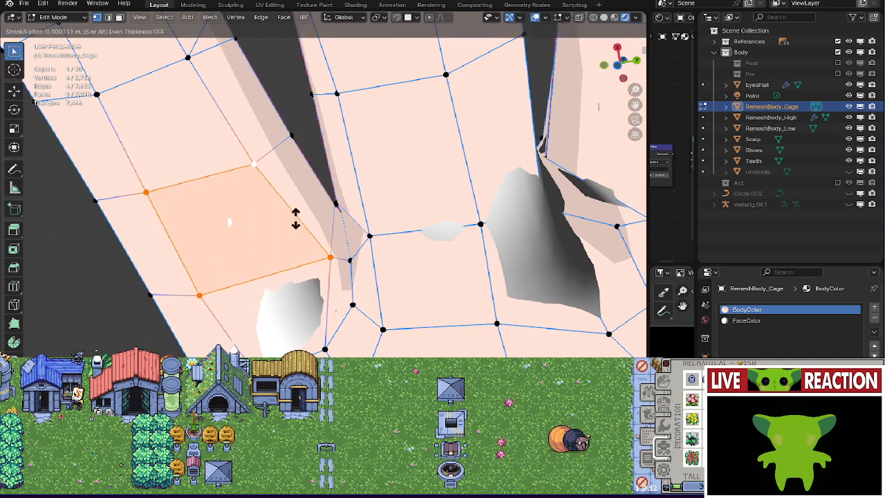
{"action": "left_click", "coordinate": [298, 244]}
Fatten the adjoining four-vertex face below, covering the larger white patch beside the finger crease.
{"action": "left_click", "coordinate": [327, 267]}
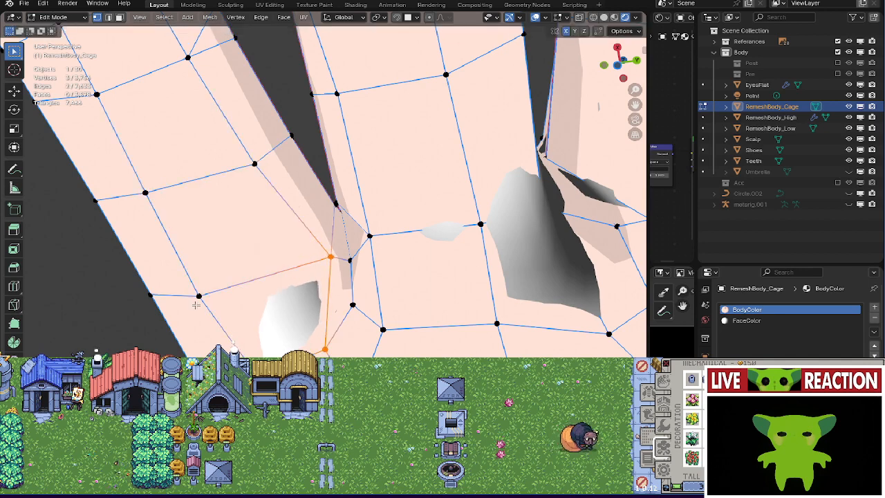
{"action": "key", "text": "alt+s"}
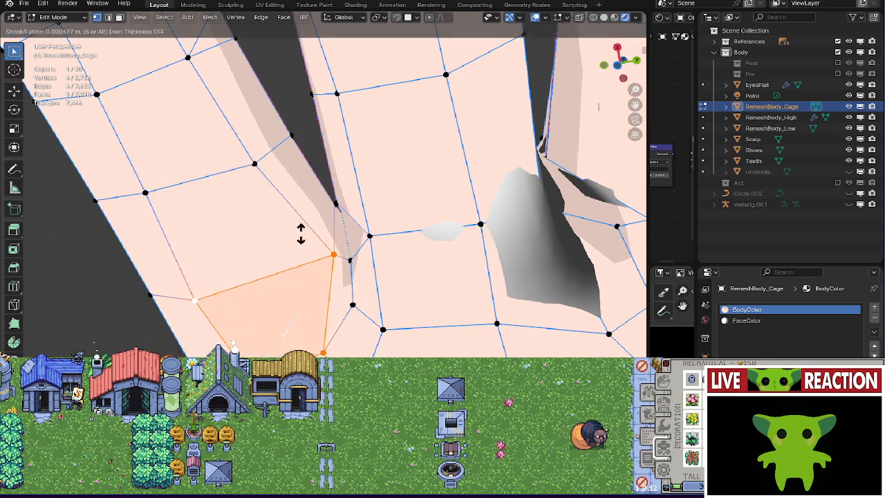
{"action": "left_click", "coordinate": [302, 248]}
{"action": "middle_click_drag", "start_coordinate": [302, 250], "coordinate": [340, 291]}
{"action": "key", "text": "alt+s"}
{"action": "left_click", "coordinate": [329, 266]}
Fatten the two vertices along the neighbouring finger's base and the vertex bordering the large grey patch at the next gap.
{"action": "scroll", "coordinate": [366, 215], "scroll_direction": "down", "scroll_amount": 5}
{"action": "middle_click_drag", "start_coordinate": [383, 270], "coordinate": [335, 327], "text": "shift"}
{"action": "scroll", "coordinate": [336, 328], "scroll_direction": "up", "scroll_amount": 4}
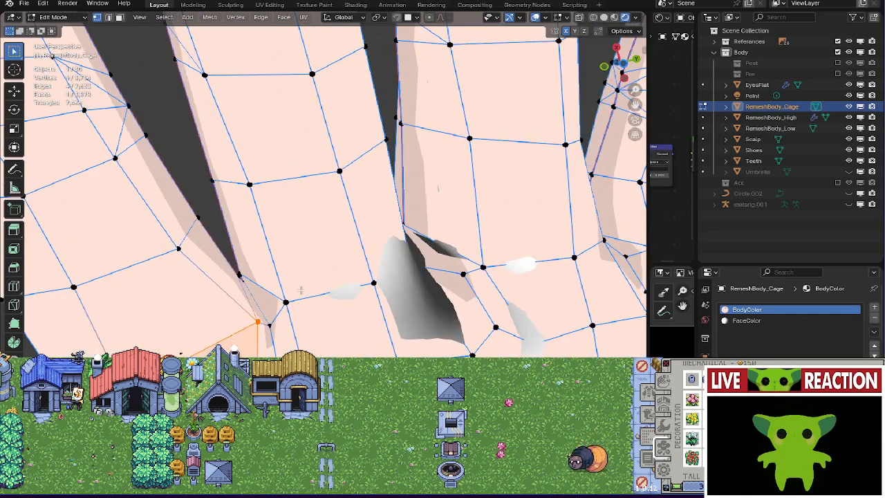
{"action": "key", "text": "alt+s"}
{"action": "left_click", "coordinate": [425, 293]}
{"action": "middle_click_drag", "start_coordinate": [424, 292], "coordinate": [349, 327]}
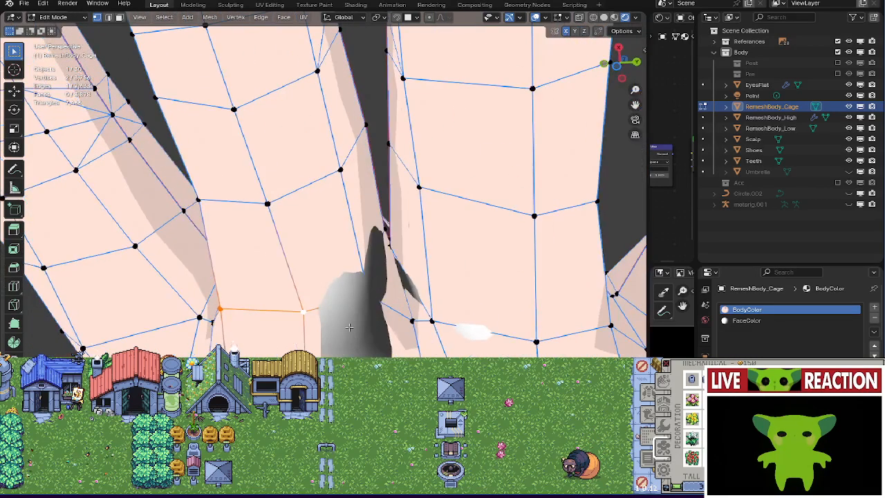
{"action": "key", "text": "alt+s"}
{"action": "left_click", "coordinate": [385, 268]}
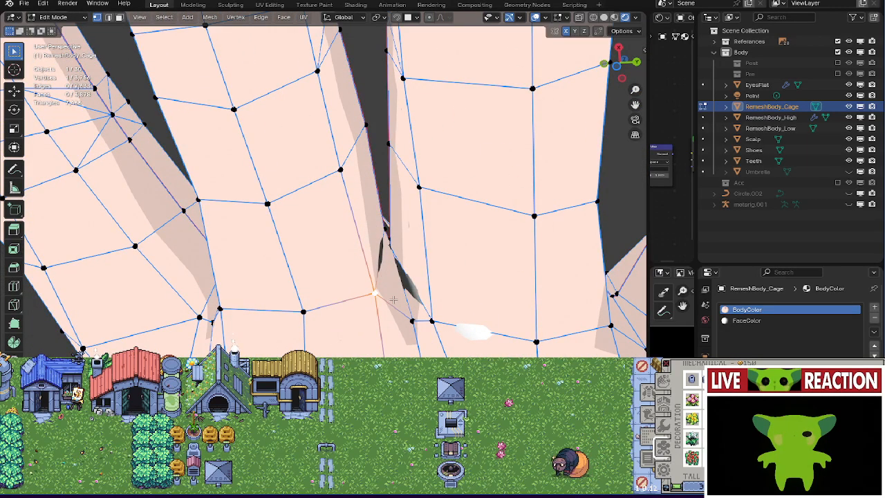
Fatten the knuckle vertex below the crease and the two vertices of the edge crossing the small white patch.
{"action": "middle_click_drag", "start_coordinate": [453, 433], "coordinate": [402, 338], "text": "shift"}
{"action": "left_click", "coordinate": [413, 319]}
{"action": "key", "text": "alt+s"}
{"action": "left_click", "coordinate": [444, 278]}
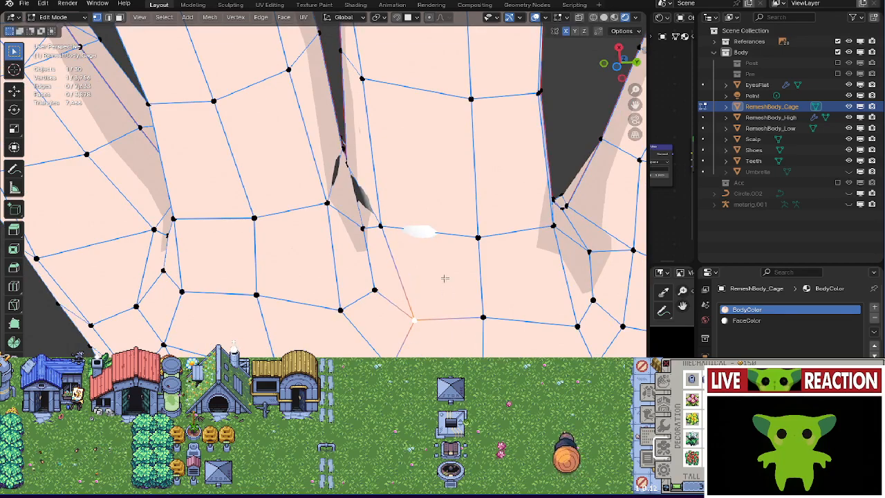
{"action": "key", "text": "alt+s"}
{"action": "left_click", "coordinate": [468, 241]}
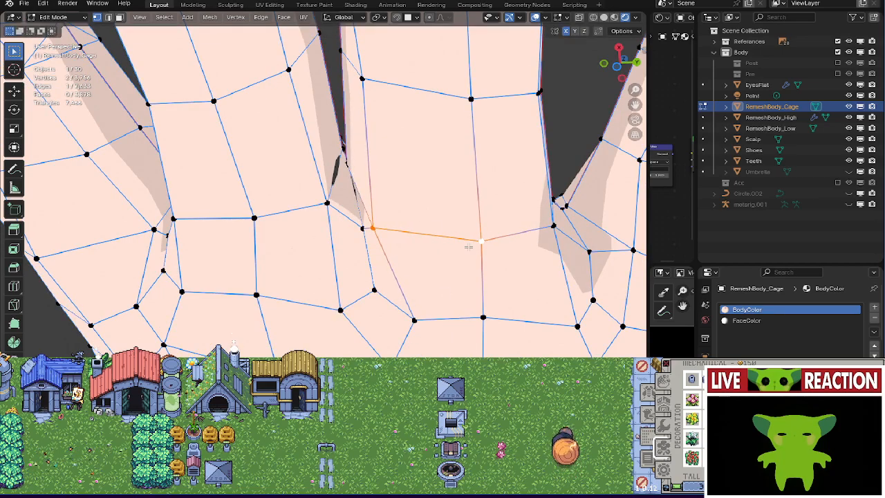
Fatten the vertex at the lower end of the shaded finger crease to cover the thin dark sliver beside it.
{"action": "middle_click_drag", "start_coordinate": [467, 242], "coordinate": [344, 344]}
{"action": "scroll", "coordinate": [366, 237], "scroll_direction": "down", "scroll_amount": 3}
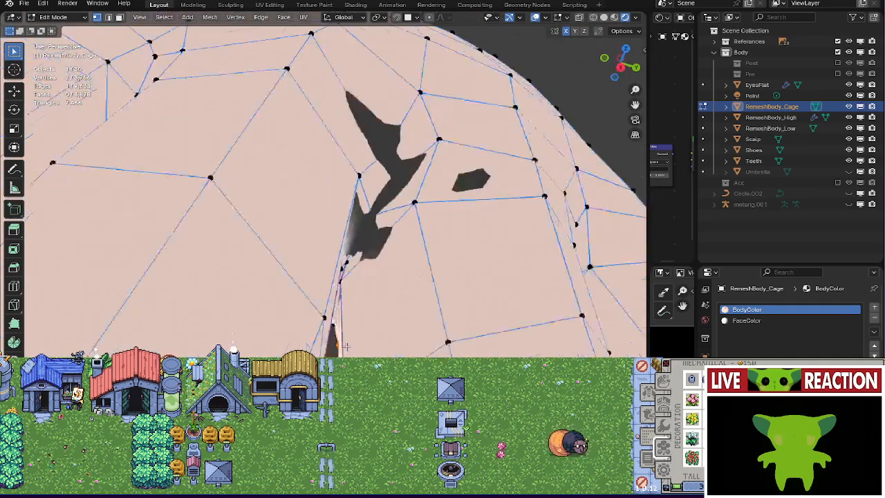
{"action": "scroll", "coordinate": [327, 290], "scroll_direction": "up", "scroll_amount": 5}
{"action": "middle_click_drag", "start_coordinate": [328, 290], "coordinate": [313, 210]}
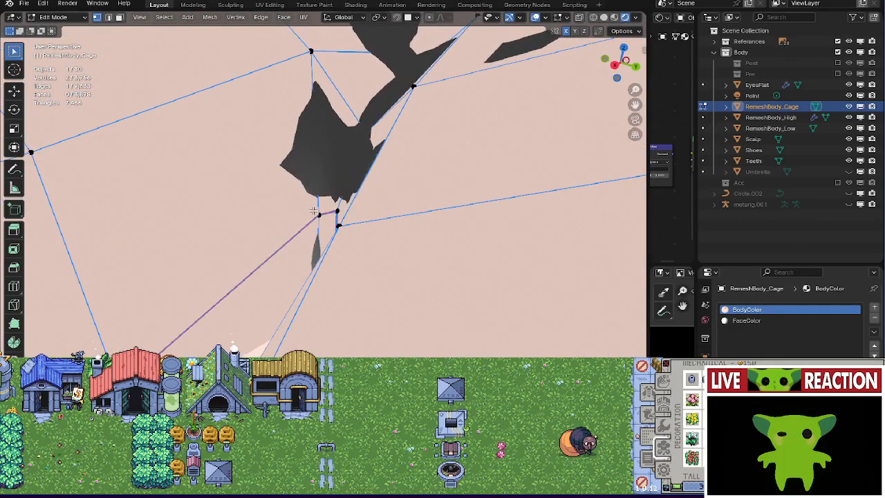
{"action": "mouse_move", "coordinate": [309, 301]}
{"action": "middle_mouse_down"}
{"action": "mouse_move", "coordinate": [345, 215]}
{"action": "mouse_move", "coordinate": [382, 215]}
{"action": "middle_mouse_up"}
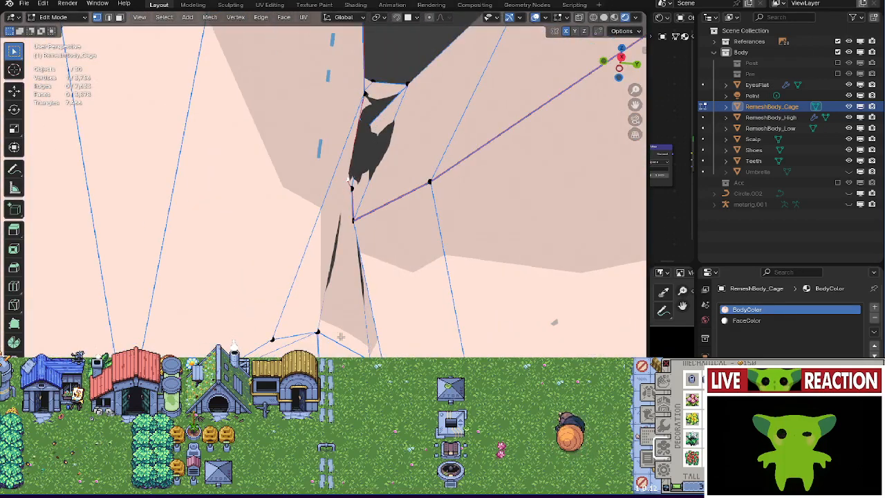
{"action": "middle_click_drag", "start_coordinate": [340, 336], "coordinate": [340, 251]}
{"action": "key", "text": "alt+s"}
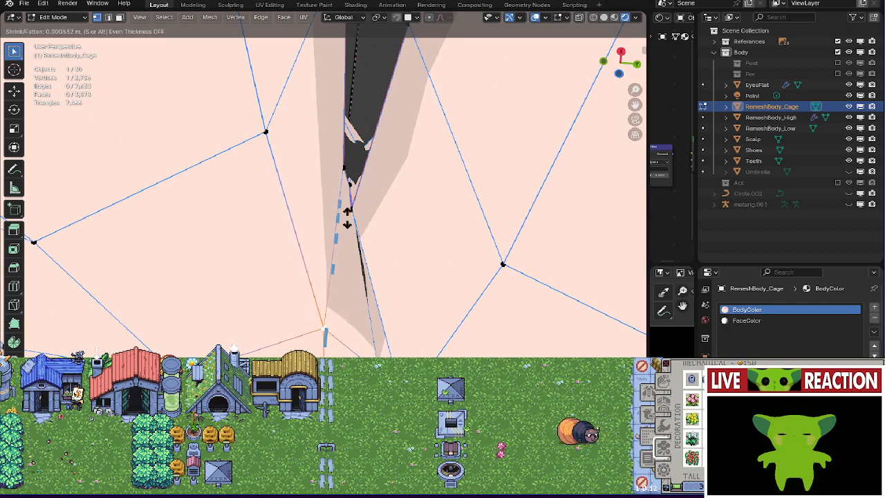
{"action": "right_click", "coordinate": [347, 216]}
Reposition the crease vertex bordering the remaining thin dark sliver in the finger gap.
{"action": "middle_click_drag", "start_coordinate": [346, 216], "coordinate": [355, 236]}
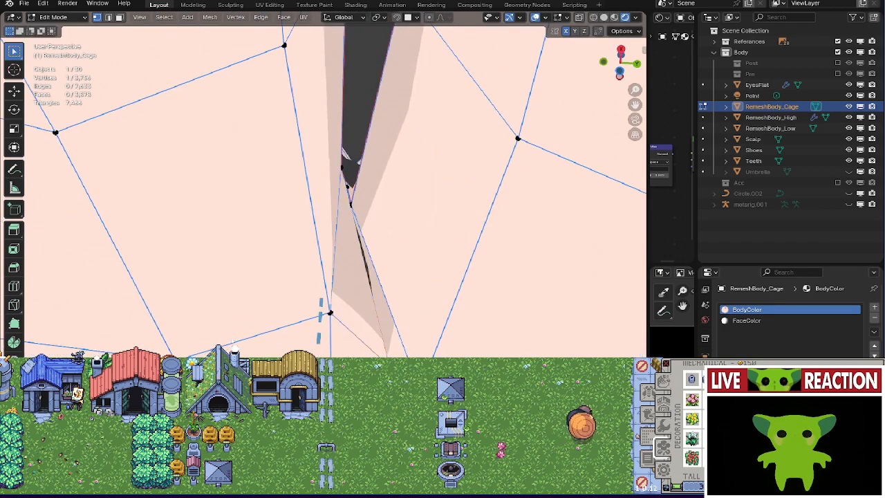
{"action": "middle_click_drag", "start_coordinate": [392, 322], "coordinate": [407, 252]}
{"action": "key", "text": "g"}
{"action": "left_click", "coordinate": [408, 218]}
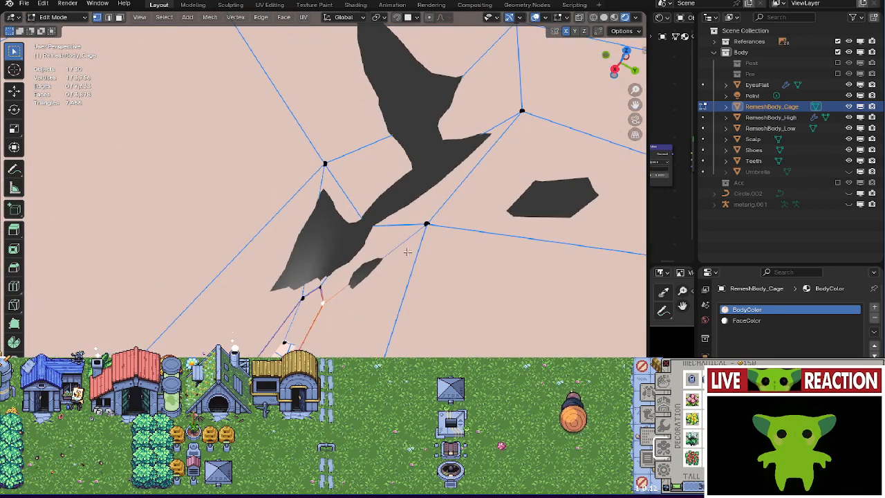
Fatten, one at a time, the vertices around the small dark sliver and the lower dark patch above the finger gap.
{"action": "key", "text": "alt+s"}
{"action": "left_click", "coordinate": [408, 223]}
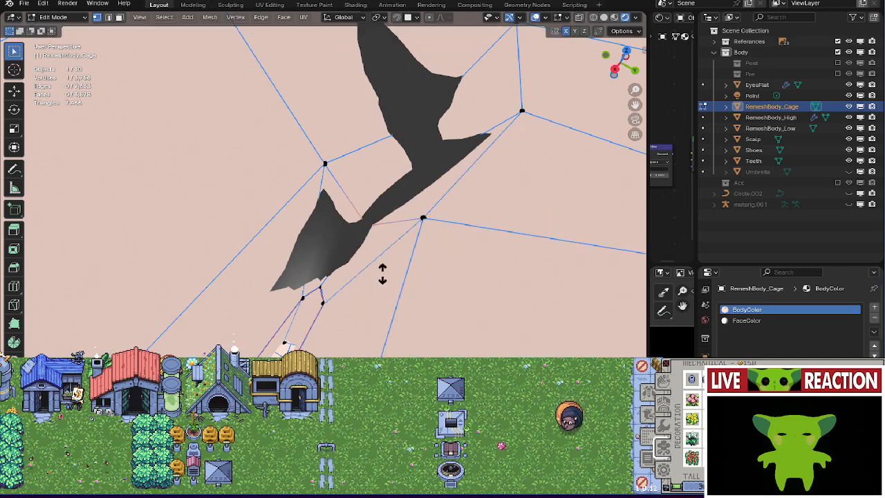
{"action": "key", "text": "alt+s"}
{"action": "left_click", "coordinate": [369, 199]}
{"action": "key", "text": "alt+s"}
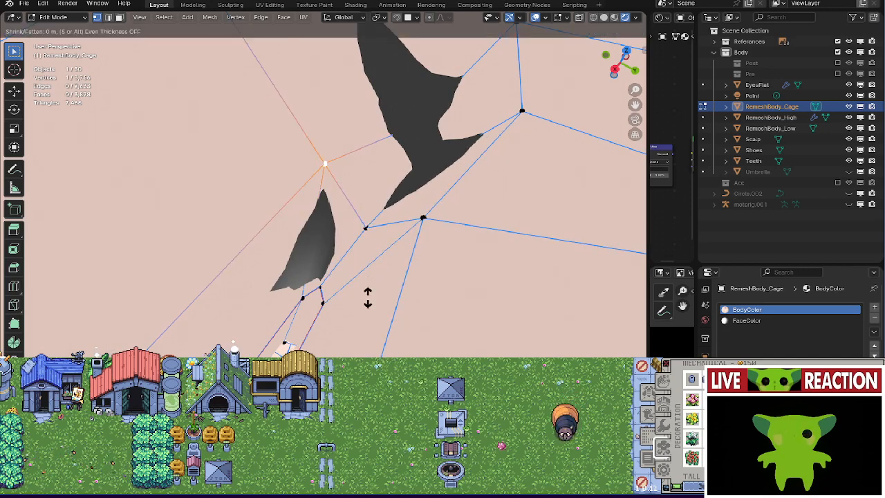
{"action": "left_click", "coordinate": [365, 166]}
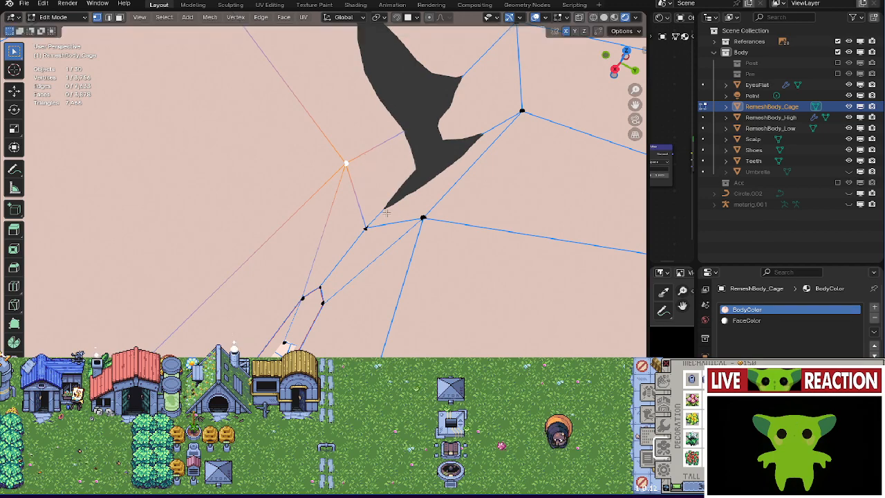
Fatten the two connected vertices hidden in the middle of the large dark patch above the finger gap.
{"action": "middle_click_drag", "start_coordinate": [387, 216], "coordinate": [386, 235]}
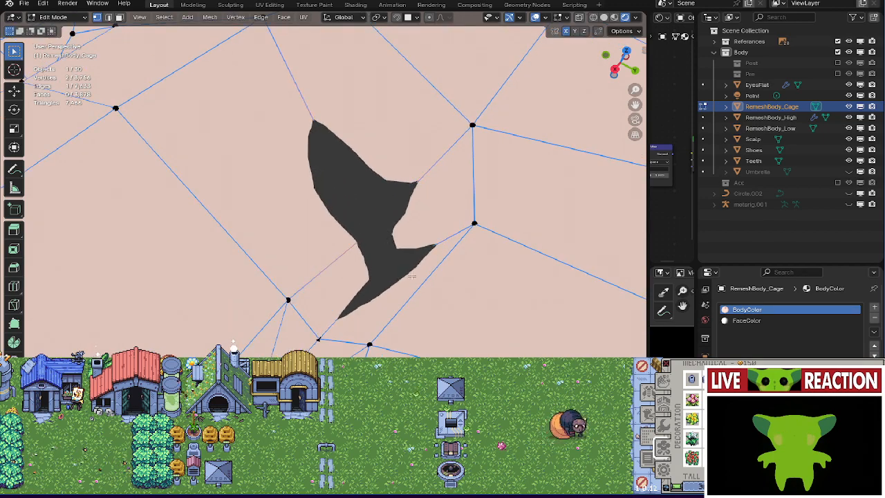
{"action": "key", "text": "alt+s"}
{"action": "left_click", "coordinate": [428, 201]}
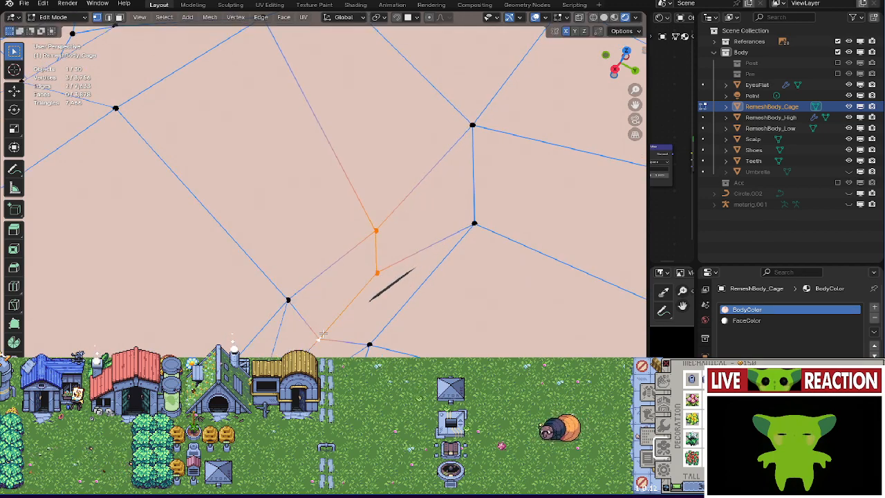
Hide the Shoes object so the cage's feet are exposed.
{"action": "key", "text": "Home"}
{"action": "scroll", "coordinate": [347, 257], "scroll_direction": "up", "scroll_amount": 8}
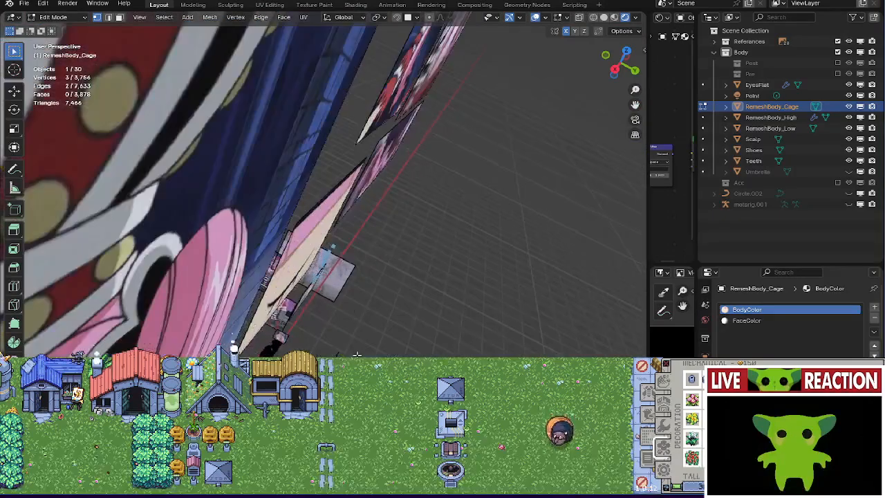
{"action": "middle_click_drag", "start_coordinate": [390, 242], "coordinate": [617, 36], "text": "shift"}
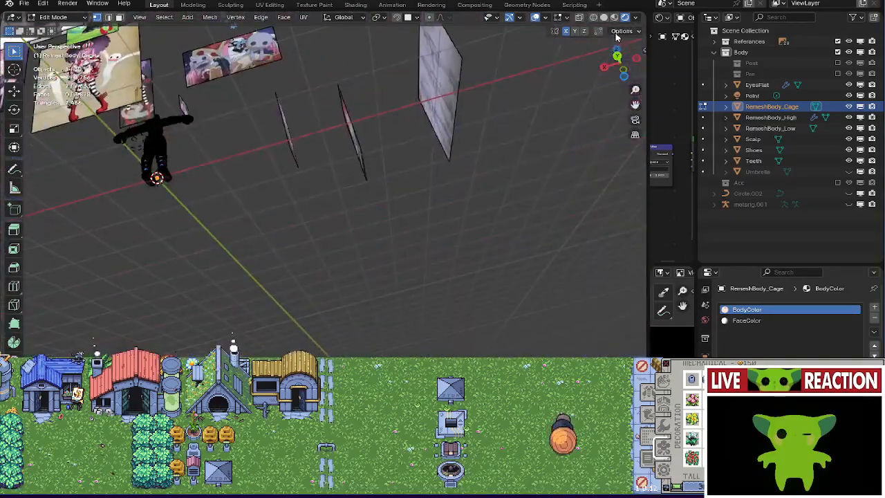
{"action": "middle_click_drag", "start_coordinate": [412, 115], "coordinate": [334, 271]}
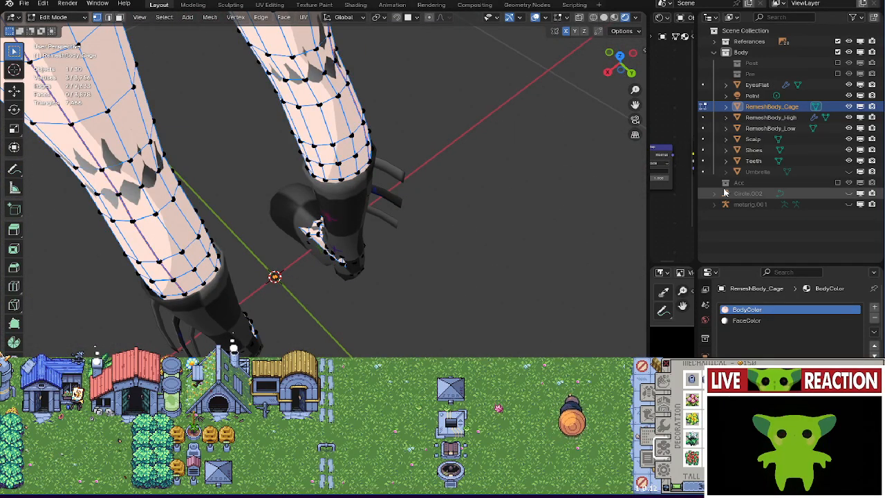
{"action": "left_click", "coordinate": [849, 150]}
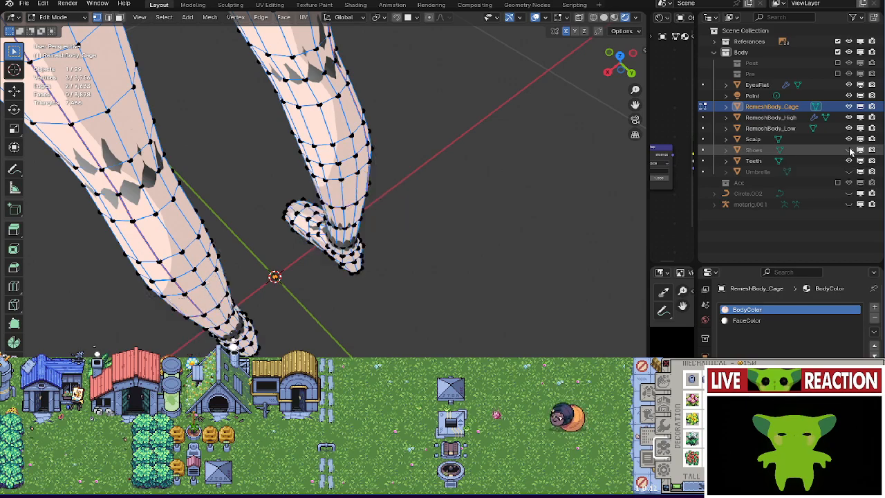
Examine the cage around the hand and arm for spots where the body still pokes through.
{"action": "scroll", "coordinate": [415, 208], "scroll_direction": "down", "scroll_amount": 5}
{"action": "middle_click_drag", "start_coordinate": [414, 207], "coordinate": [388, 334]}
{"action": "scroll", "coordinate": [387, 335], "scroll_direction": "up", "scroll_amount": 5}
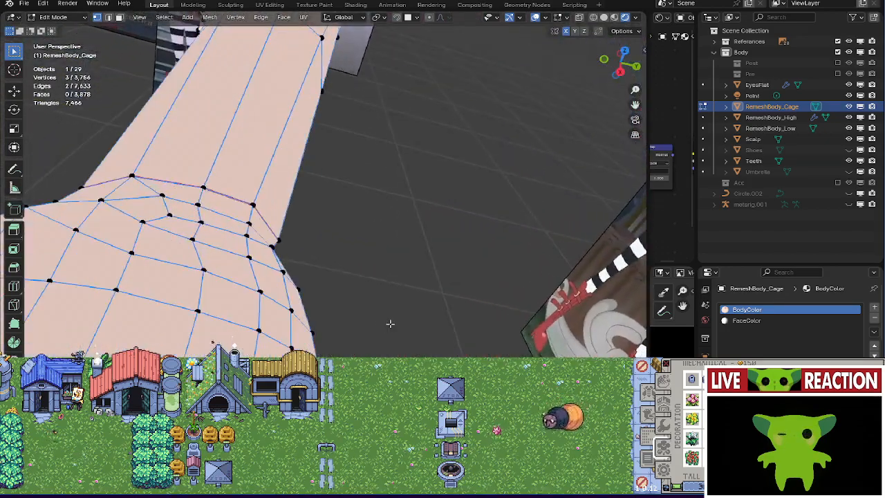
{"action": "scroll", "coordinate": [387, 339], "scroll_direction": "down", "scroll_amount": 4}
{"action": "scroll", "coordinate": [388, 329], "scroll_direction": "up", "scroll_amount": 5}
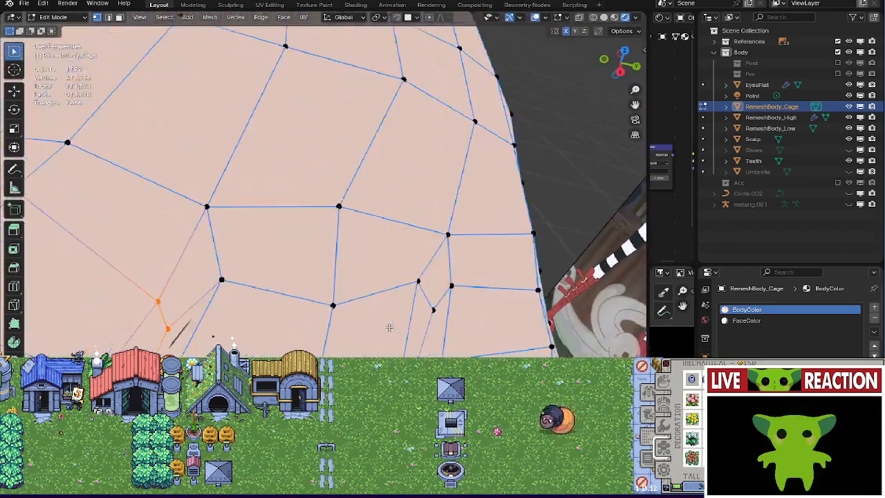
{"action": "scroll", "coordinate": [389, 327], "scroll_direction": "down", "scroll_amount": 3}
{"action": "scroll", "coordinate": [390, 327], "scroll_direction": "up", "scroll_amount": 2}
{"action": "scroll", "coordinate": [390, 324], "scroll_direction": "down", "scroll_amount": 9}
{"action": "mouse_move", "coordinate": [391, 324]}
{"action": "middle_mouse_down"}
{"action": "mouse_move", "coordinate": [359, 326]}
{"action": "mouse_move", "coordinate": [376, 300]}
{"action": "mouse_move", "coordinate": [255, 311]}
{"action": "mouse_move", "coordinate": [304, 387]}
{"action": "middle_mouse_up"}
{"action": "scroll", "coordinate": [375, 300], "scroll_direction": "down", "scroll_amount": 5}
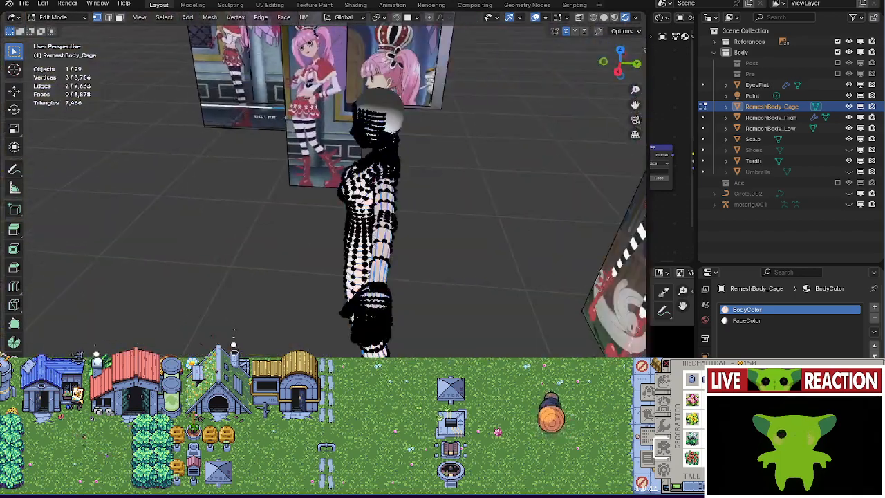
Fatten the two connected vertices inside the large dark patch on the lower torso to cover it.
{"action": "scroll", "coordinate": [233, 342], "scroll_direction": "up", "scroll_amount": 5}
{"action": "middle_click_drag", "start_coordinate": [234, 342], "coordinate": [201, 340]}
{"action": "scroll", "coordinate": [201, 340], "scroll_direction": "up", "scroll_amount": 5}
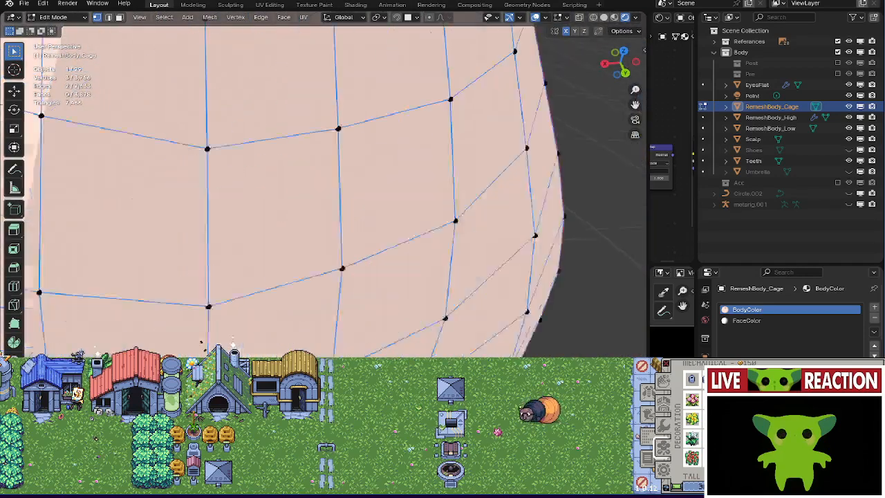
{"action": "scroll", "coordinate": [201, 341], "scroll_direction": "down", "scroll_amount": 2}
{"action": "scroll", "coordinate": [202, 341], "scroll_direction": "up", "scroll_amount": 4}
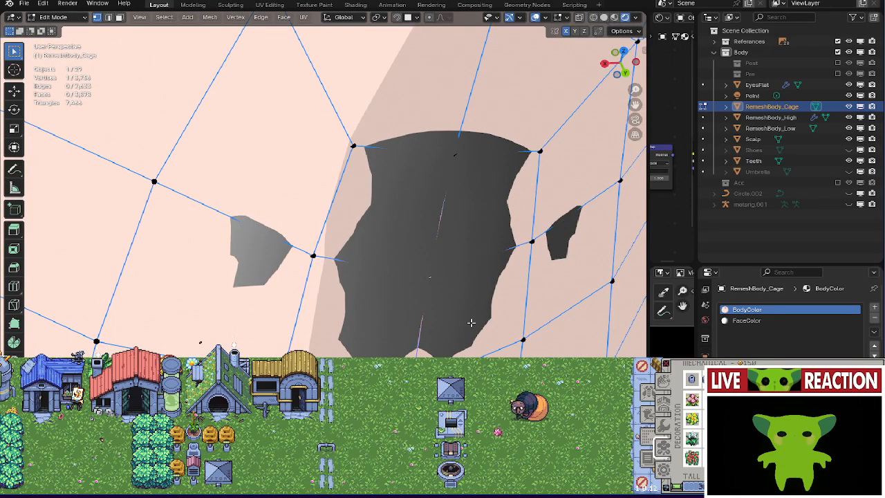
{"action": "left_click", "coordinate": [467, 278], "text": "alt"}
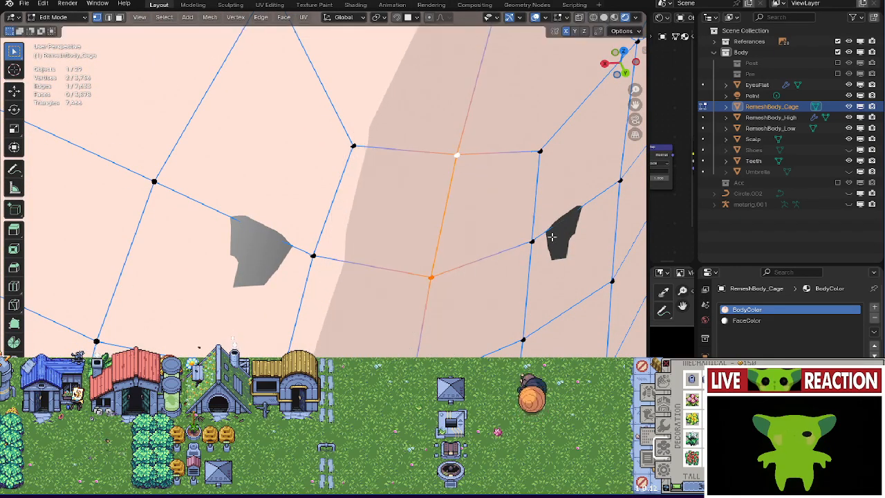
Select the four-vertex face around the thin dark sliver above the finger gap and check the surrounding hand surface.
{"action": "scroll", "coordinate": [564, 277], "scroll_direction": "down", "scroll_amount": 10}
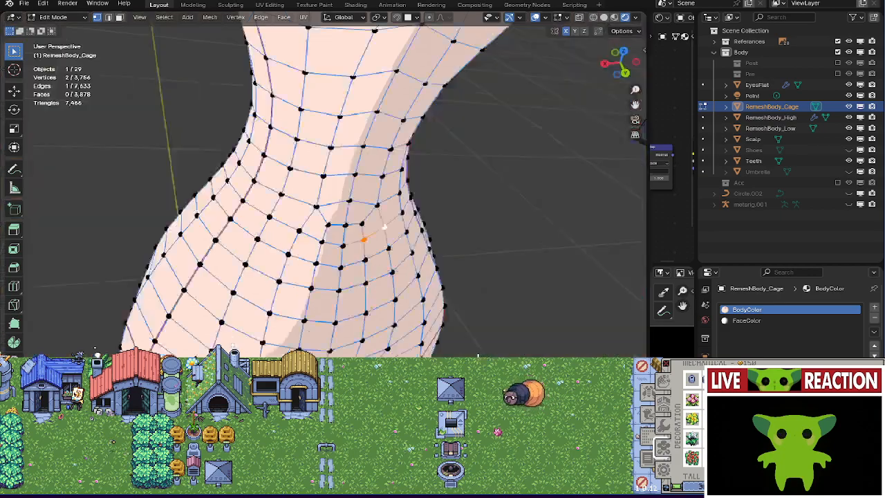
{"action": "middle_click_drag", "start_coordinate": [263, 332], "coordinate": [287, 353]}
{"action": "scroll", "coordinate": [352, 346], "scroll_direction": "up", "scroll_amount": 10}
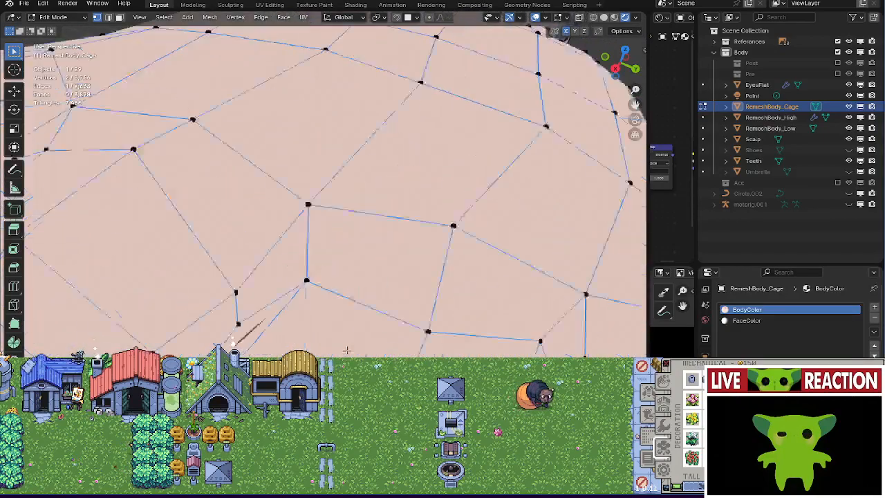
{"action": "scroll", "coordinate": [352, 347], "scroll_direction": "down", "scroll_amount": 4}
{"action": "scroll", "coordinate": [349, 347], "scroll_direction": "up", "scroll_amount": 2}
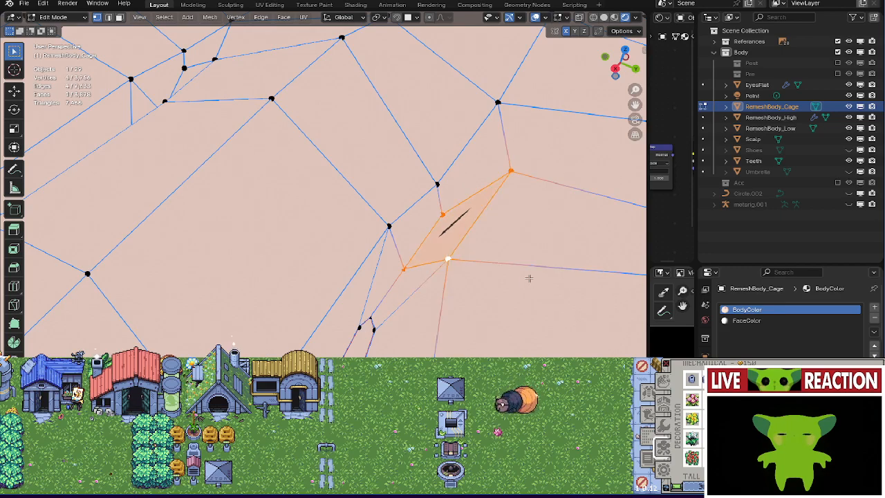
{"action": "middle_click_drag", "start_coordinate": [528, 276], "coordinate": [518, 277]}
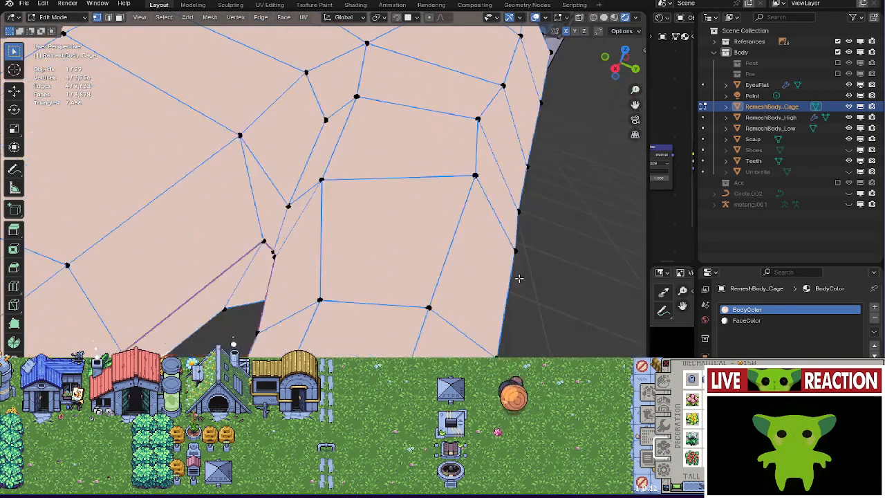
{"action": "scroll", "coordinate": [459, 351], "scroll_direction": "down", "scroll_amount": 8}
{"action": "middle_click_drag", "start_coordinate": [458, 350], "coordinate": [269, 202]}
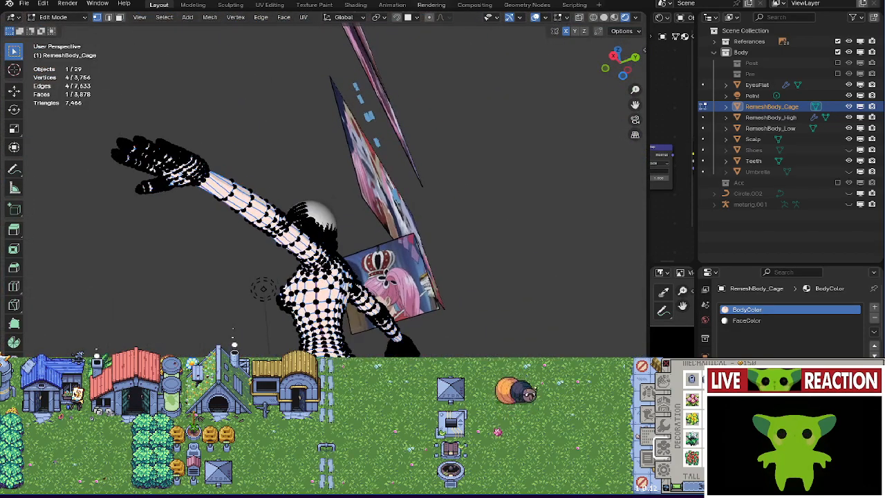
Examine the hand and fingers from the palm and the sides for spots where the body still pokes through.
{"action": "scroll", "coordinate": [268, 202], "scroll_direction": "up", "scroll_amount": 3}
{"action": "scroll", "coordinate": [279, 200], "scroll_direction": "up", "scroll_amount": 10}
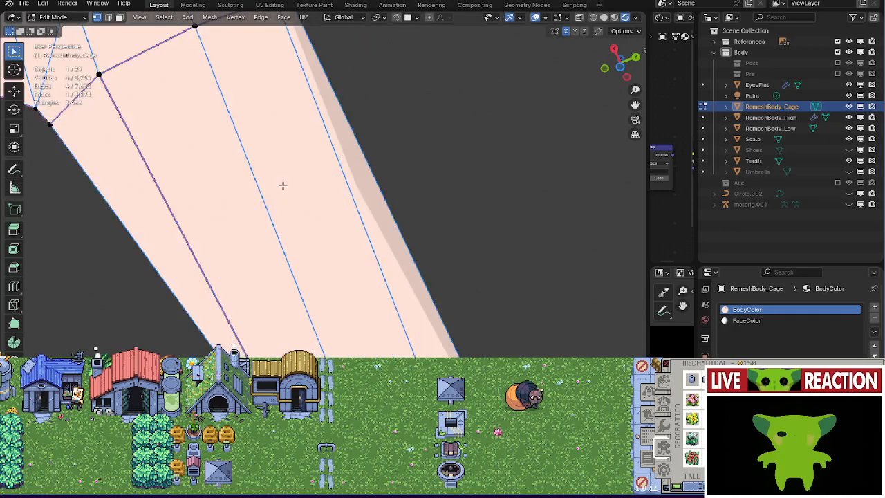
{"action": "scroll", "coordinate": [277, 204], "scroll_direction": "down", "scroll_amount": 4}
{"action": "middle_click_drag", "start_coordinate": [304, 262], "coordinate": [318, 159]}
{"action": "middle_click_drag", "start_coordinate": [386, 257], "coordinate": [376, 68]}
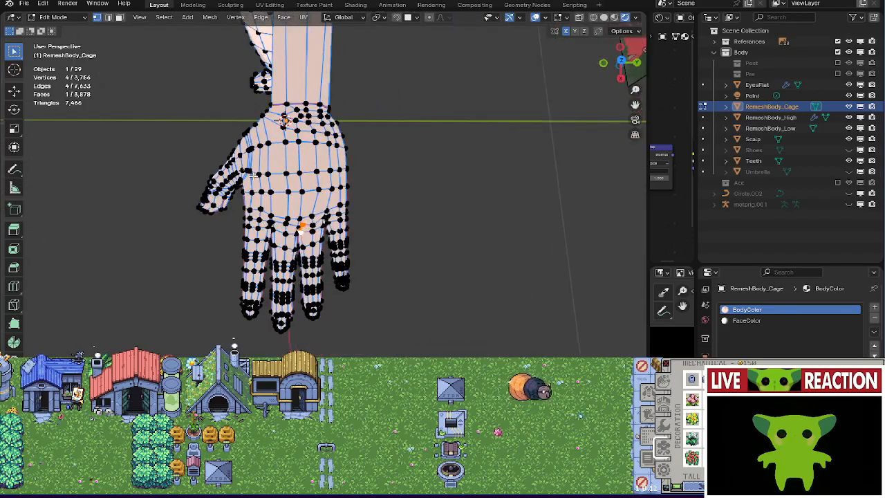
{"action": "scroll", "coordinate": [376, 68], "scroll_direction": "up", "scroll_amount": 5}
{"action": "scroll", "coordinate": [380, 182], "scroll_direction": "down", "scroll_amount": 3}
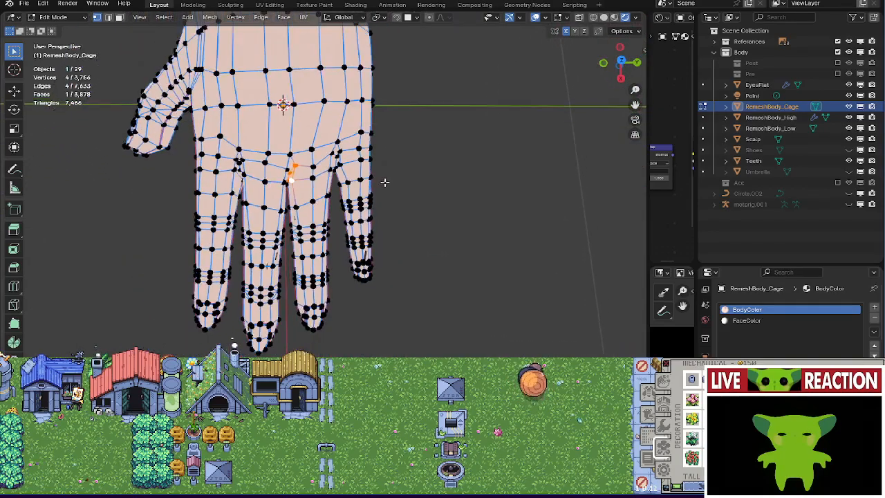
{"action": "middle_click_drag", "start_coordinate": [381, 181], "coordinate": [442, 217]}
{"action": "scroll", "coordinate": [267, 312], "scroll_direction": "up", "scroll_amount": 5}
{"action": "scroll", "coordinate": [194, 313], "scroll_direction": "down", "scroll_amount": 3}
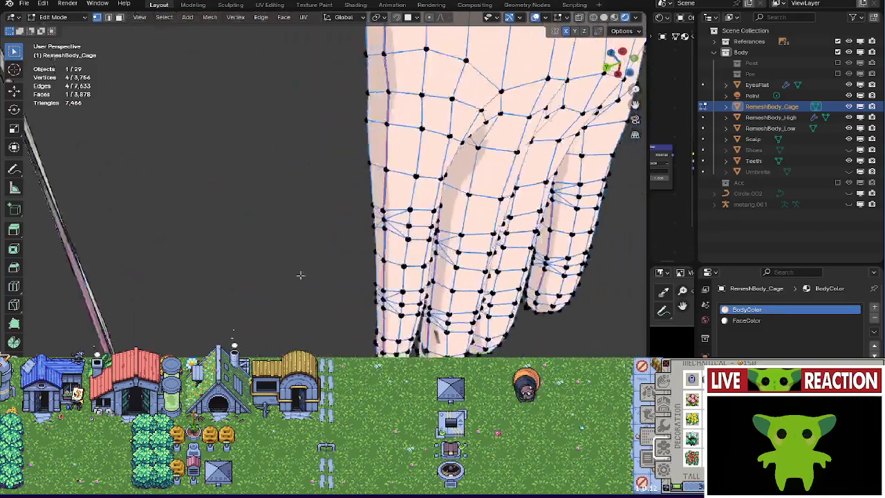
Fatten the four-vertex face around the long dark patch on the finger above the nail to cover it.
{"action": "middle_click_drag", "start_coordinate": [300, 273], "coordinate": [334, 208]}
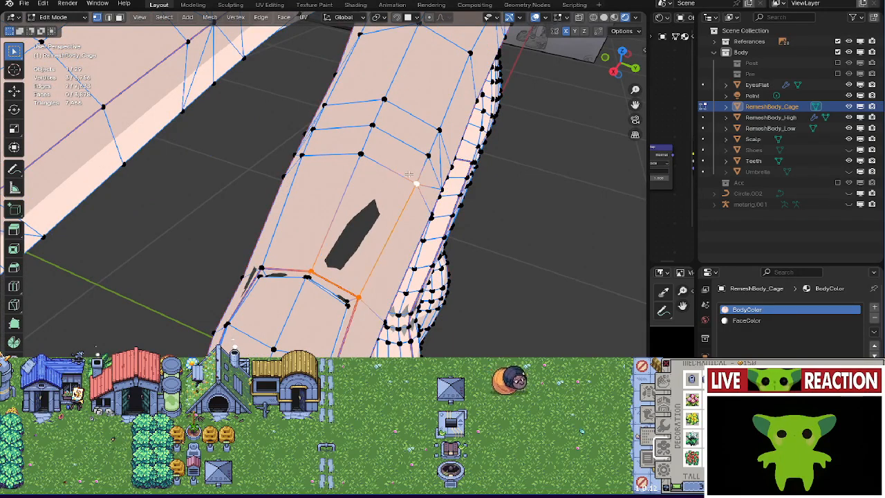
{"action": "key", "text": "alt+s"}
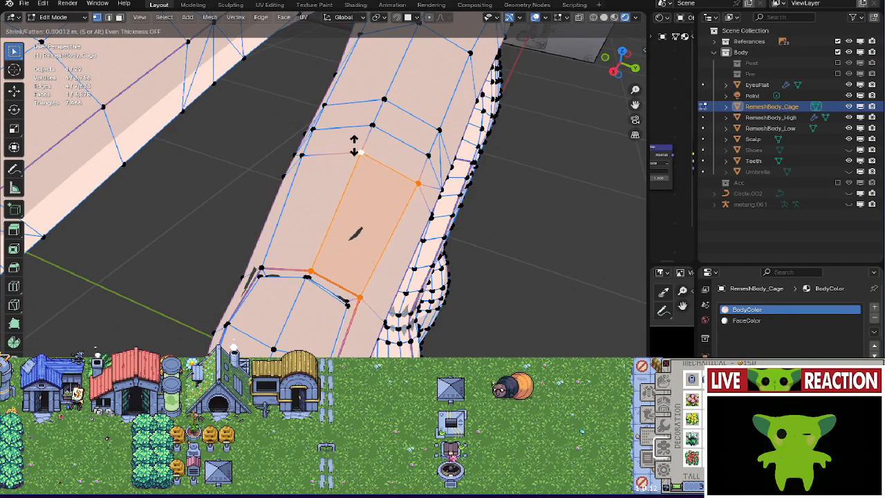
{"action": "left_click", "coordinate": [354, 146]}
Fatten the four-vertex face around the dark patch on the fingertip's side, beside the nail corner.
{"action": "scroll", "coordinate": [355, 142], "scroll_direction": "up", "scroll_amount": 5}
{"action": "middle_click_drag", "start_coordinate": [367, 267], "coordinate": [362, 128]}
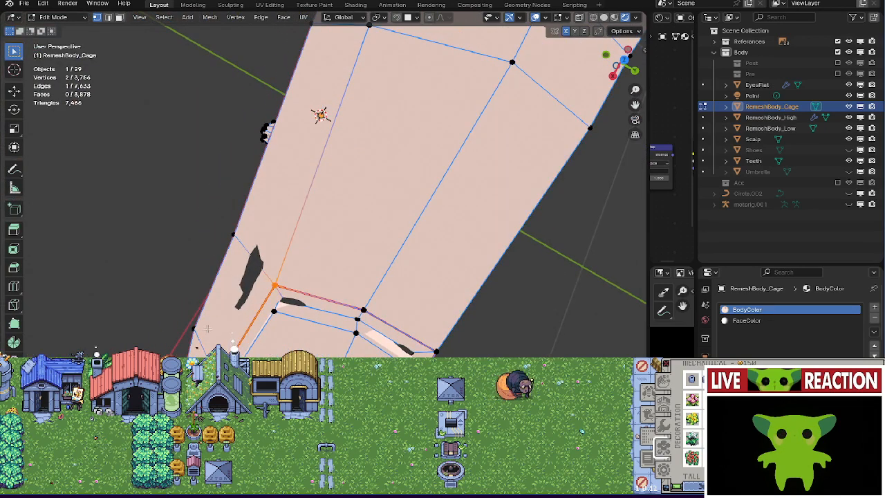
{"action": "key", "text": "alt+s"}
{"action": "left_click", "coordinate": [261, 279]}
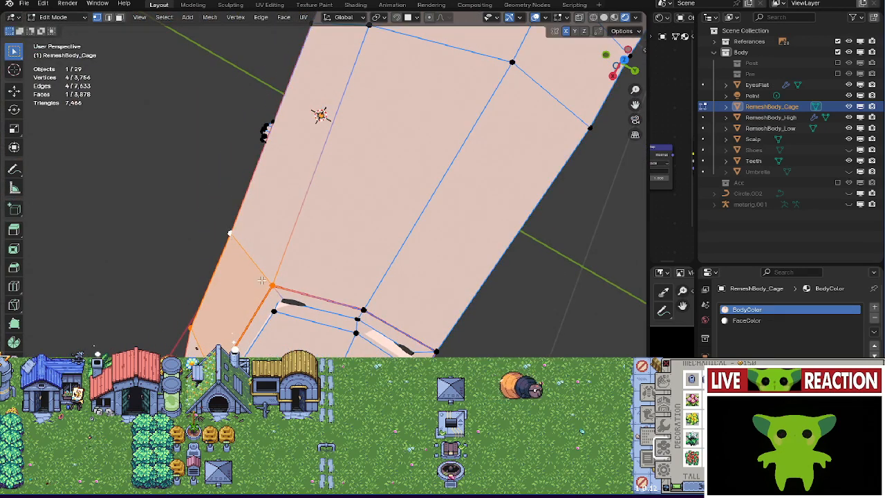
Fatten the single vertex in the groove above the nail where the thin dark sliver shows.
{"action": "key", "text": "g"}
{"action": "left_click", "coordinate": [301, 306]}
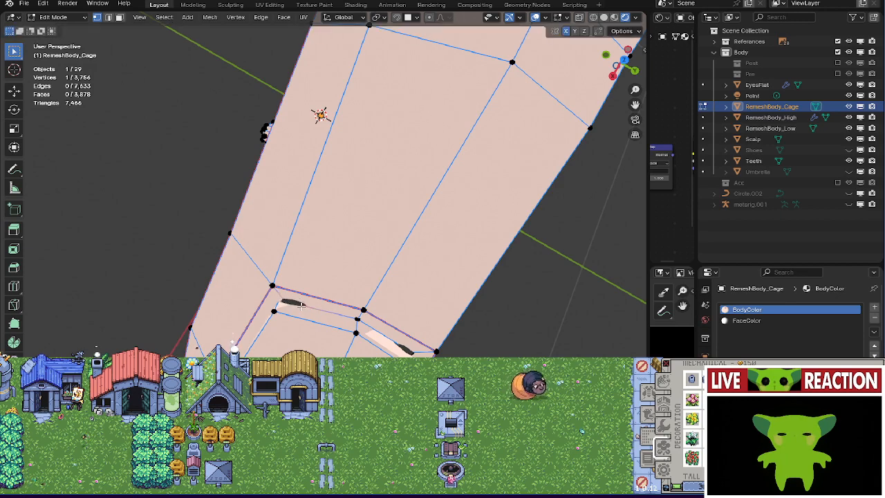
{"action": "key", "text": "alt+s"}
{"action": "middle_click_drag", "start_coordinate": [318, 312], "coordinate": [200, 310]}
Fatten the two-vertex edge next to the narrow dark strip along the finger's side to cover it.
{"action": "left_click", "coordinate": [189, 251]}
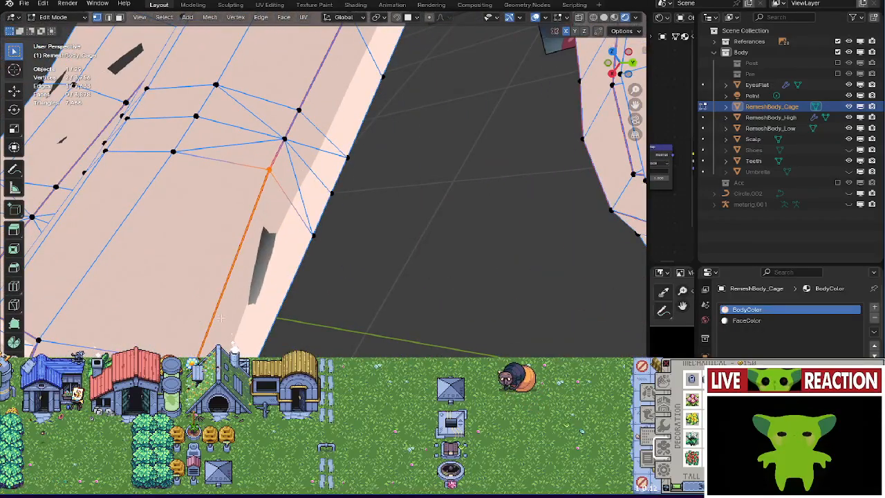
{"action": "key", "text": "alt+s"}
{"action": "left_click", "coordinate": [238, 277]}
Fatten the four-vertex face around the large dark patch beside the nail to cover it.
{"action": "middle_click_drag", "start_coordinate": [114, 333], "coordinate": [174, 280], "text": "shift"}
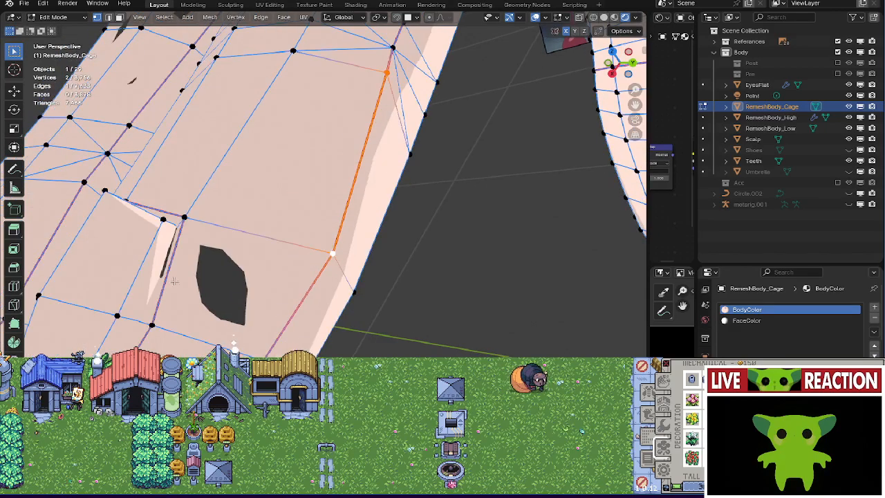
{"action": "left_click", "coordinate": [175, 280], "text": "alt"}
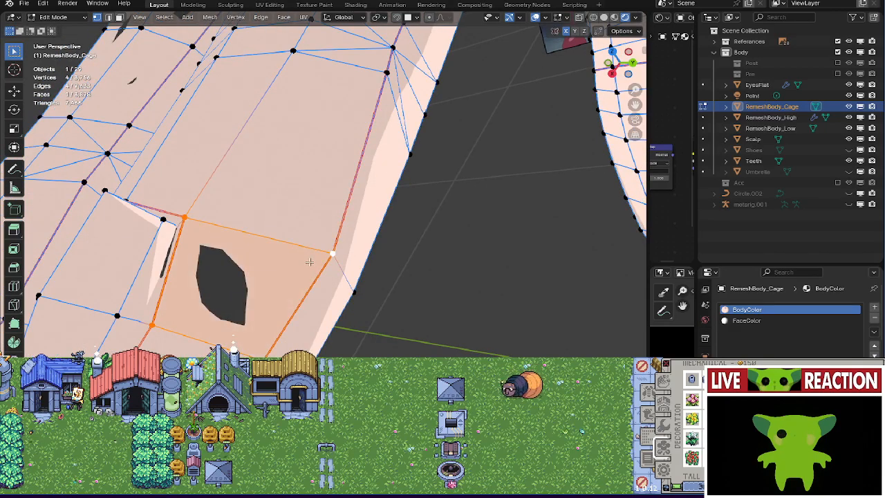
{"action": "key", "text": "alt+s"}
{"action": "left_click", "coordinate": [271, 215]}
Select the vertex at the nail's upper corner and fatten it slightly, using solid shading to see the groove.
{"action": "middle_click_drag", "start_coordinate": [270, 215], "coordinate": [307, 226]}
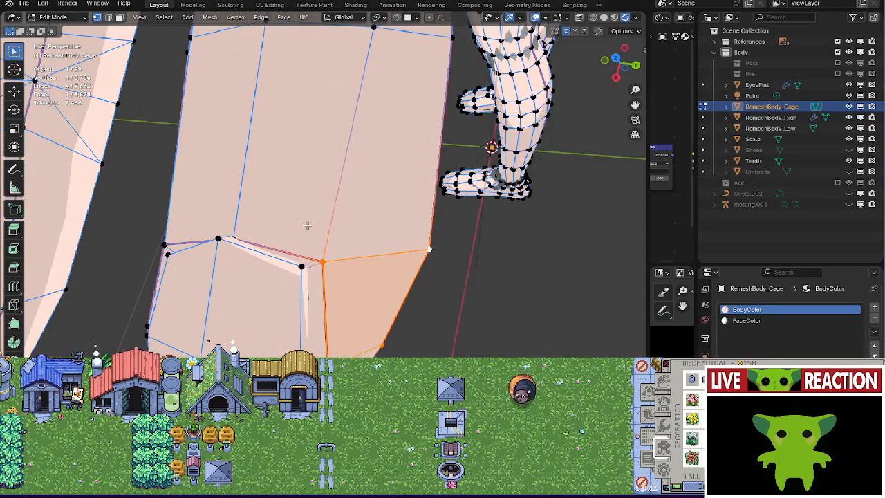
{"action": "left_click", "coordinate": [309, 282]}
{"action": "key", "text": "alt+z"}
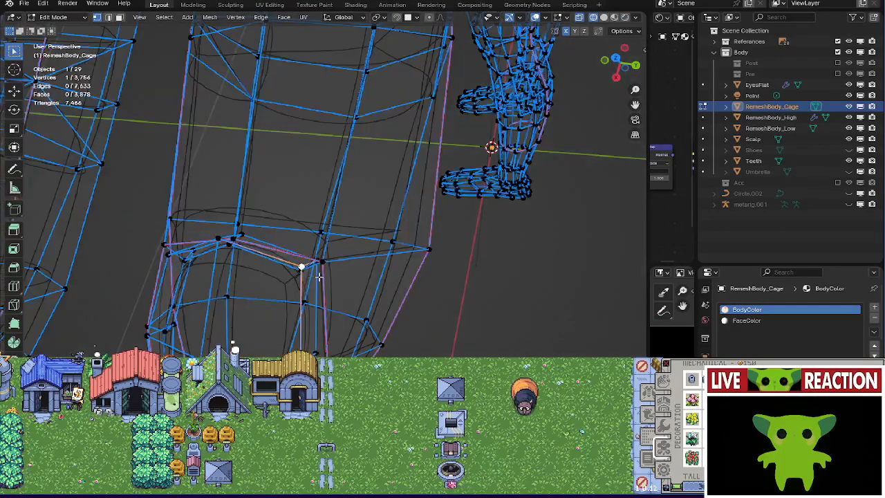
{"action": "key", "text": "z"}
{"action": "left_click", "coordinate": [339, 277]}
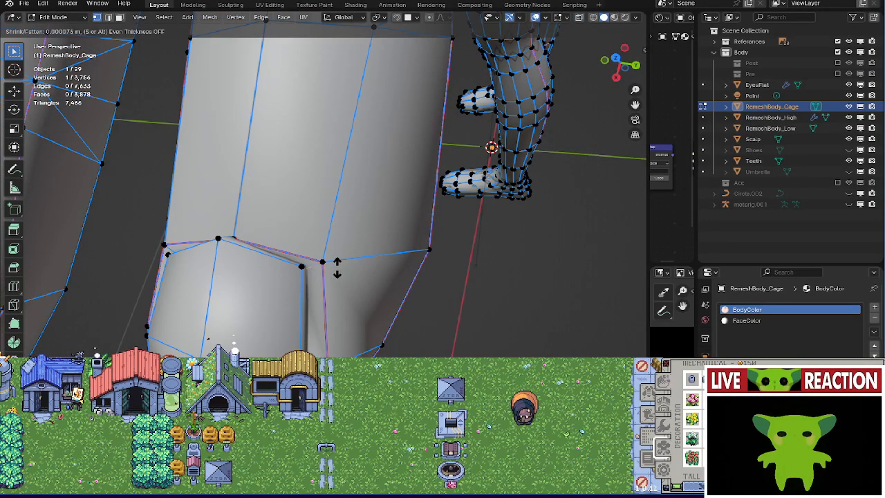
{"action": "key", "text": "a"}
Fatten the vertex at the lower side corner of the nail to cover the dark sliver along its edge.
{"action": "middle_click_drag", "start_coordinate": [291, 302], "coordinate": [359, 290]}
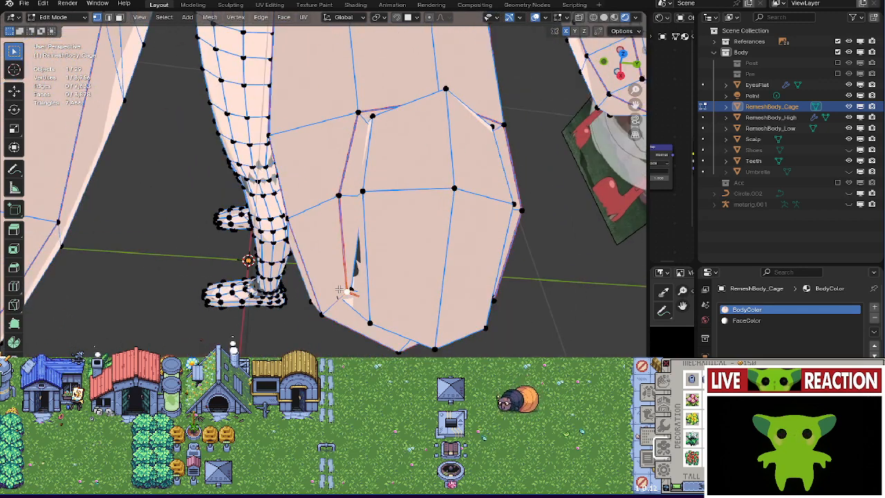
{"action": "key", "text": "alt+s"}
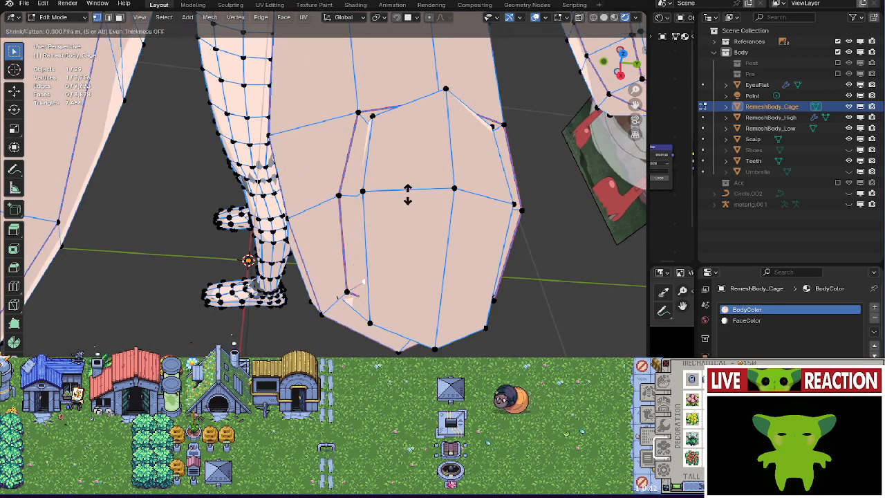
{"action": "right_click", "coordinate": [407, 193]}
Select the connected vertices around the small light patch on the underside of the finger.
{"action": "middle_click_drag", "start_coordinate": [407, 193], "coordinate": [338, 238]}
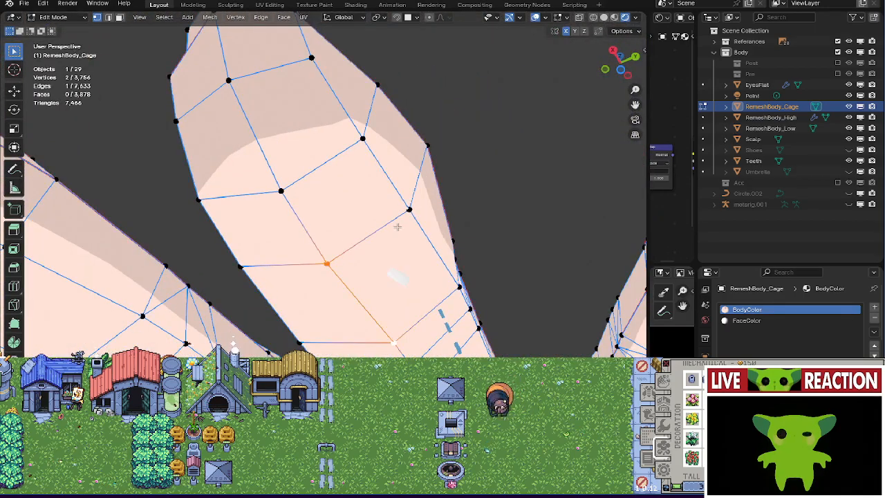
{"action": "left_click", "coordinate": [458, 285], "text": "shift"}
{"action": "middle_click_drag", "start_coordinate": [452, 282], "coordinate": [388, 277]}
Select the face vertices around the dark patch on the finger's side, just before the knuckle loops.
{"action": "left_click", "coordinate": [390, 265]}
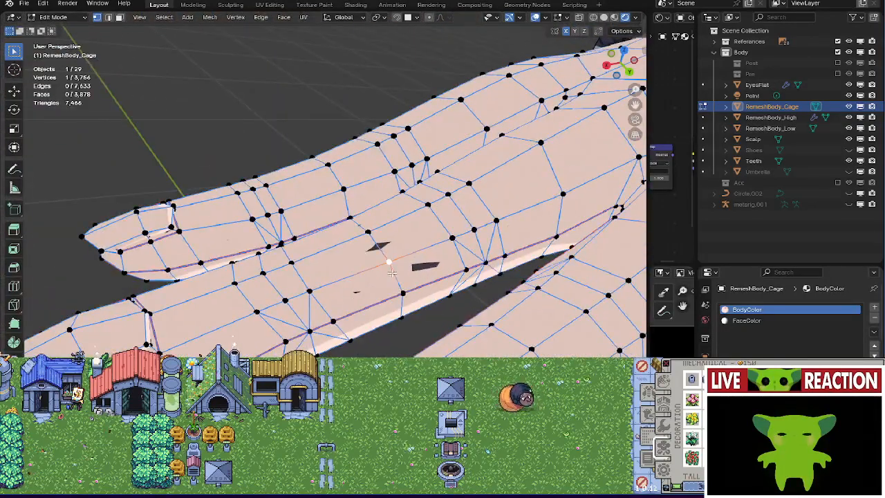
{"action": "left_click", "coordinate": [401, 293], "text": "shift"}
{"action": "left_click", "coordinate": [444, 282], "text": "shift"}
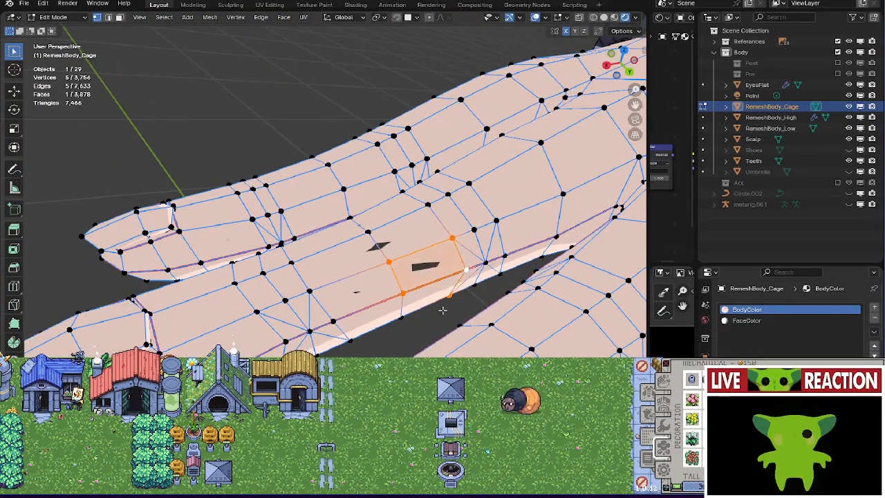
{"action": "middle_click_drag", "start_coordinate": [447, 281], "coordinate": [332, 314]}
Fatten the vertices around the two dark patches on the fingertip beside the nail to cover them.
{"action": "left_click", "coordinate": [360, 305]}
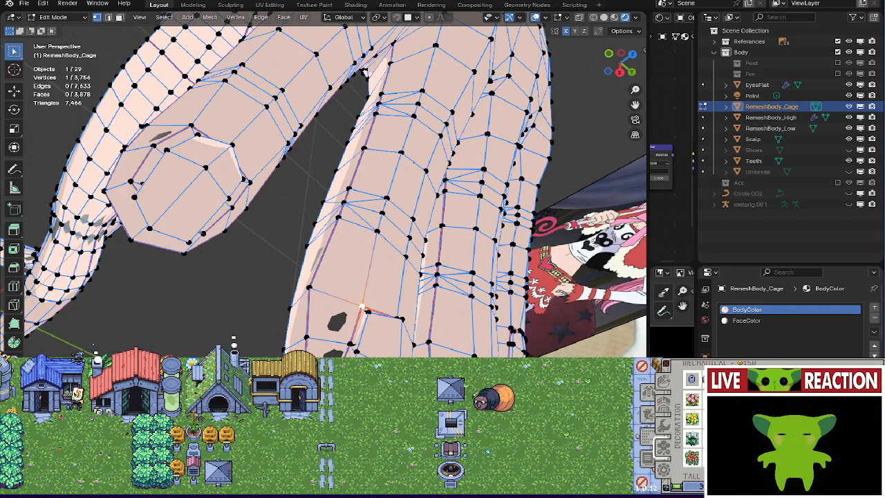
{"action": "left_click", "coordinate": [303, 340], "text": "ctrl"}
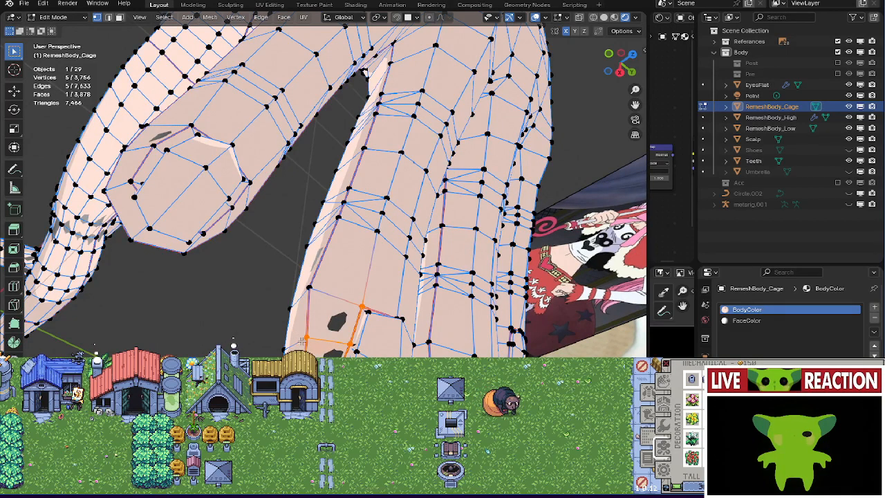
{"action": "left_click", "coordinate": [308, 286], "text": "shift"}
Select the two-vertex edge along the side of the nail and move it slightly.
{"action": "left_click", "coordinate": [350, 344]}
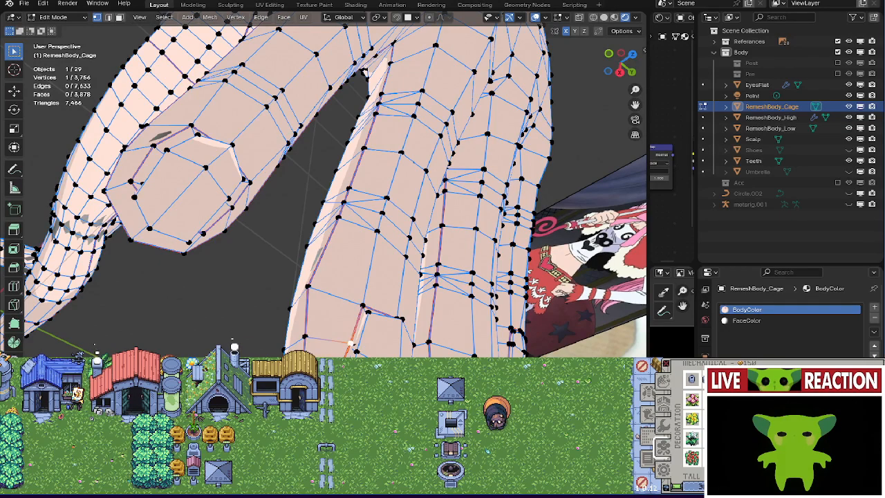
{"action": "left_click", "coordinate": [344, 354], "text": "shift"}
{"action": "key", "text": "g"}
{"action": "left_click", "coordinate": [333, 352]}
Select the vertex in the groove at the nail's upper corner and move it slightly in solid shading.
{"action": "middle_click_drag", "start_coordinate": [414, 128], "coordinate": [427, 181]}
{"action": "scroll", "coordinate": [272, 233], "scroll_direction": "up", "scroll_amount": 10}
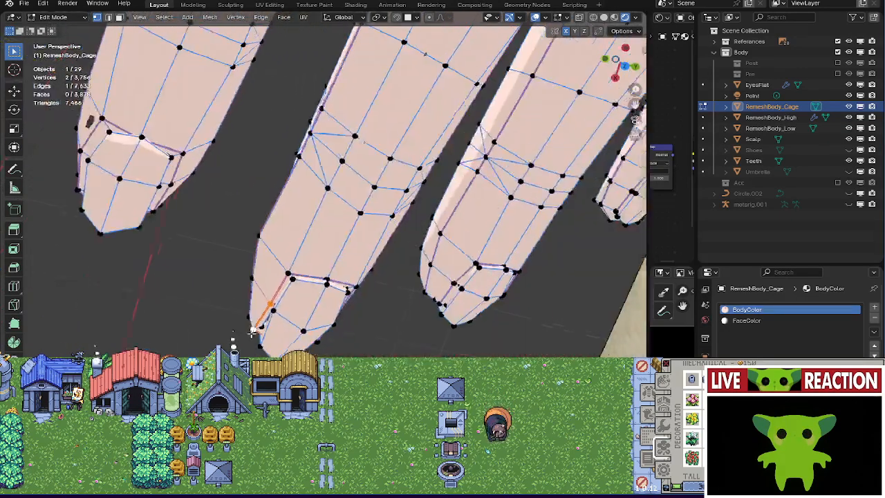
{"action": "middle_click_drag", "start_coordinate": [273, 233], "coordinate": [286, 337], "text": "shift"}
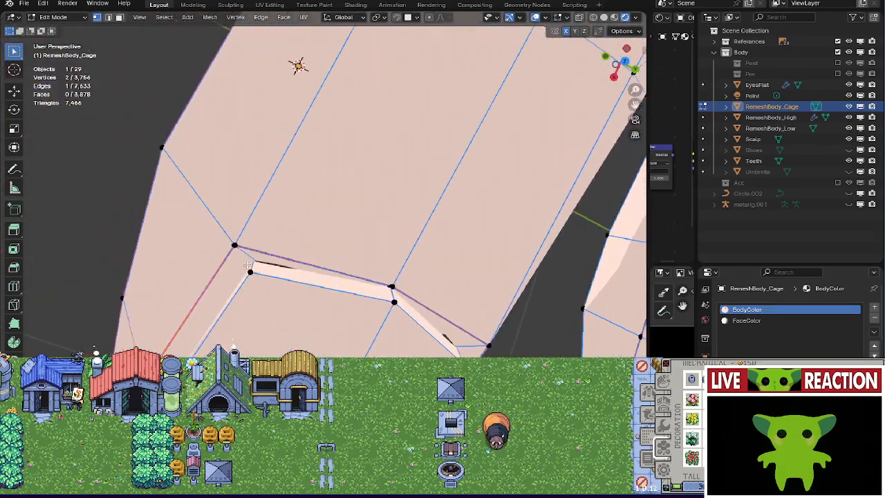
{"action": "left_click", "coordinate": [252, 272]}
{"action": "key", "text": "z"}
{"action": "key", "text": "z"}
{"action": "left_click", "coordinate": [307, 259]}
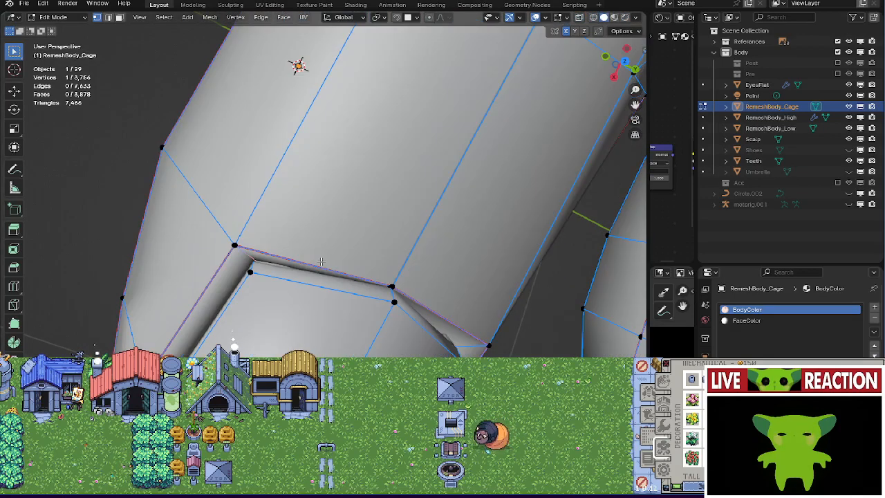
{"action": "key", "text": "g"}
{"action": "left_click", "coordinate": [311, 230]}
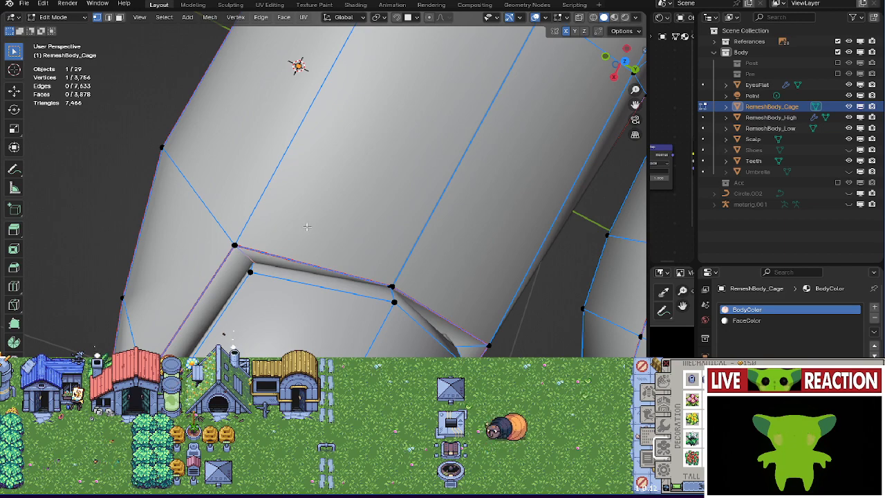
Leave Edit Mode and examine the nails and fingers in solid shading for remaining overlaps.
{"action": "scroll", "coordinate": [263, 234], "scroll_direction": "down", "scroll_amount": 6}
{"action": "middle_click_drag", "start_coordinate": [263, 234], "coordinate": [288, 223]}
{"action": "key", "text": "z"}
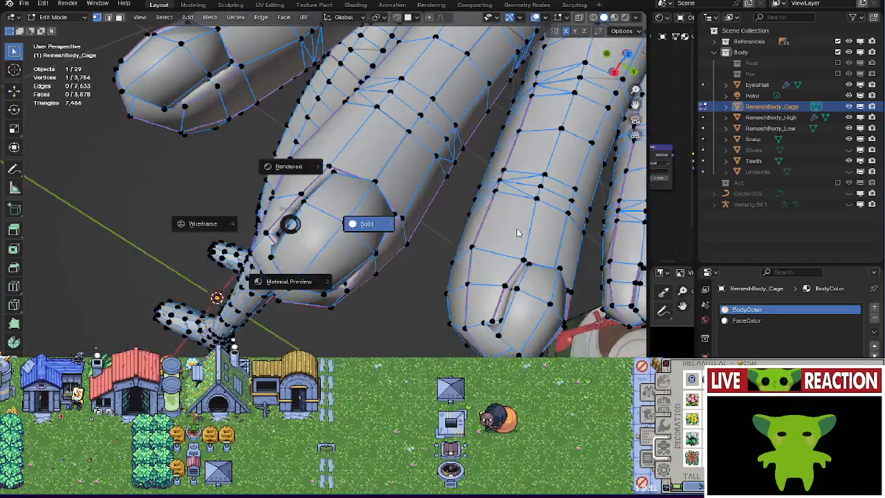
{"action": "middle_click_drag", "start_coordinate": [518, 233], "coordinate": [435, 241]}
{"action": "key", "text": "Tab"}
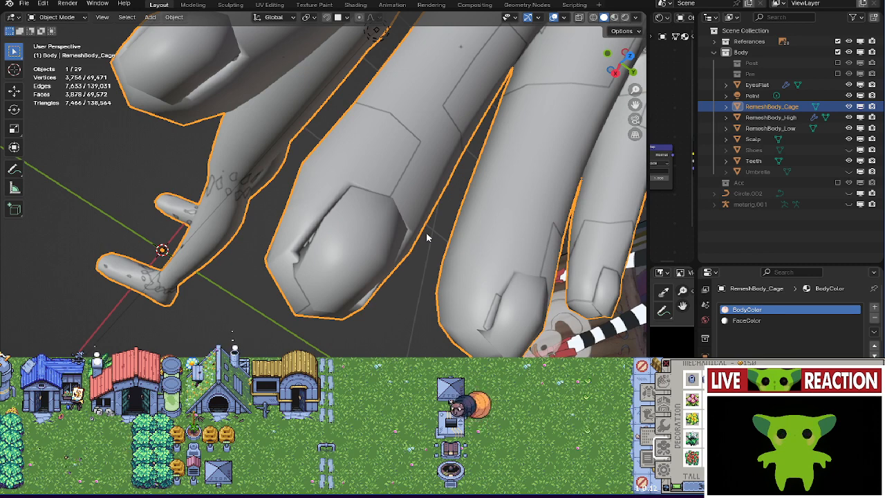
{"action": "middle_click_drag", "start_coordinate": [426, 237], "coordinate": [453, 188]}
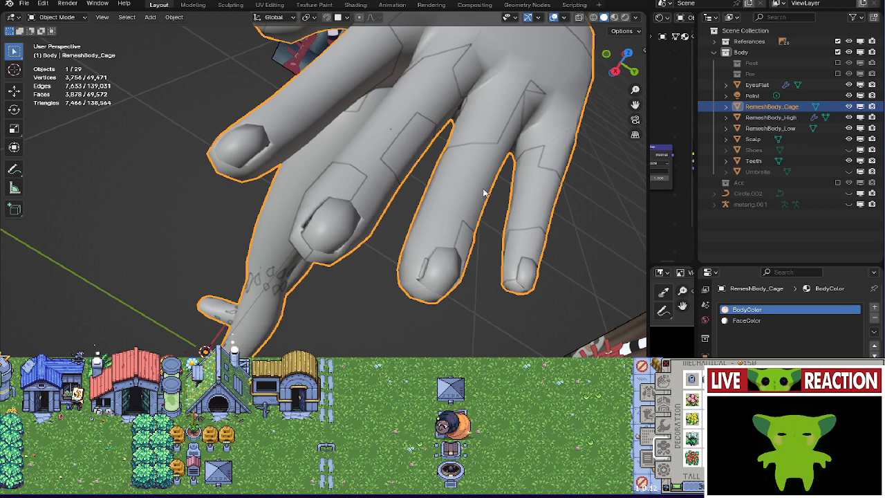
Select RemeshBody_Low and hide RemeshBody_Cage and RemeshBody_High to view the low-poly body alone.
{"action": "left_click", "coordinate": [760, 128]}
{"action": "key", "text": "KP_Decimal"}
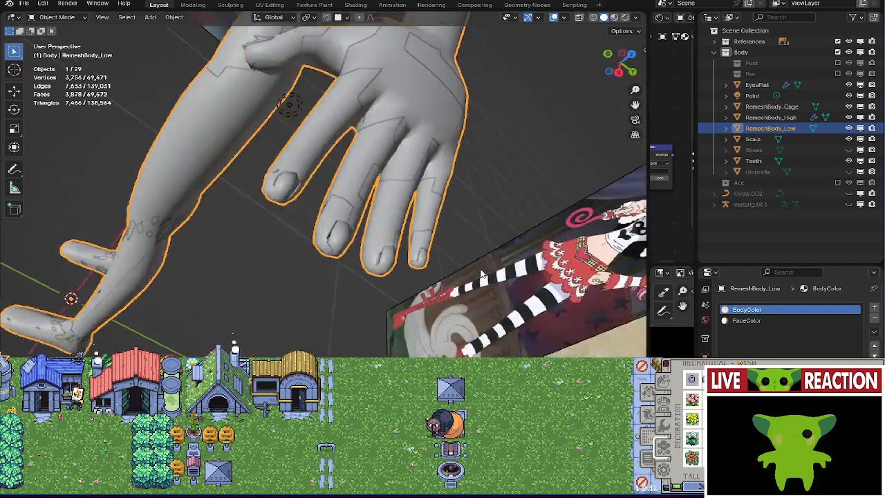
{"action": "left_click_drag", "start_coordinate": [849, 119], "coordinate": [848, 107]}
{"action": "key", "text": "KP_1"}
{"action": "middle_click_drag", "start_coordinate": [582, 183], "coordinate": [398, 227]}
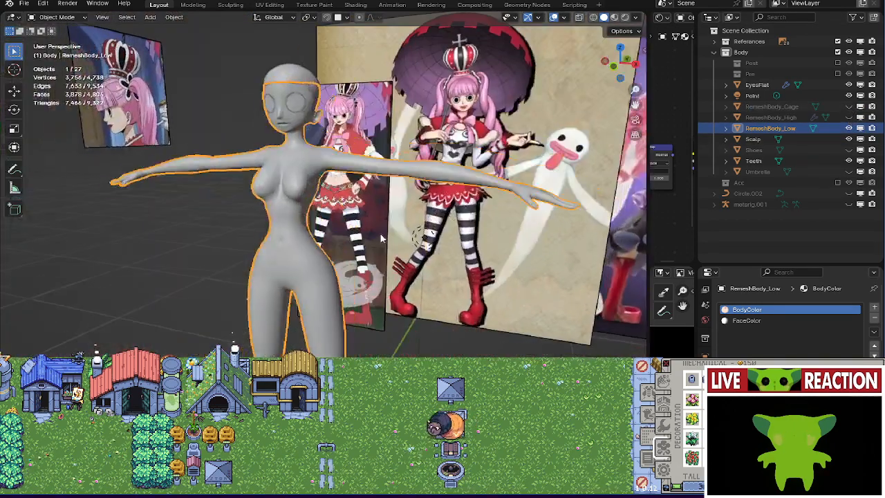
Show RemeshBody_High and RemeshBody_Cage again, and open the modifier settings of RemeshBody_High.
{"action": "left_click", "coordinate": [848, 117]}
{"action": "left_click", "coordinate": [770, 117]}
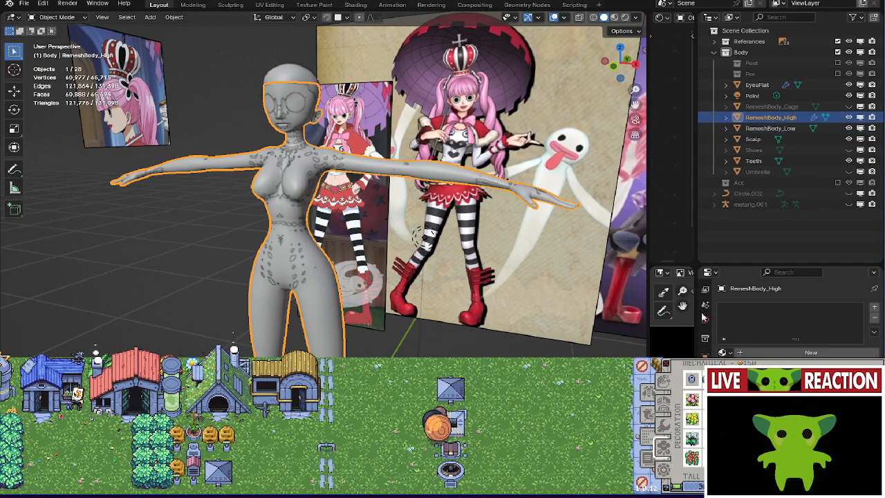
{"action": "left_click", "coordinate": [705, 417]}
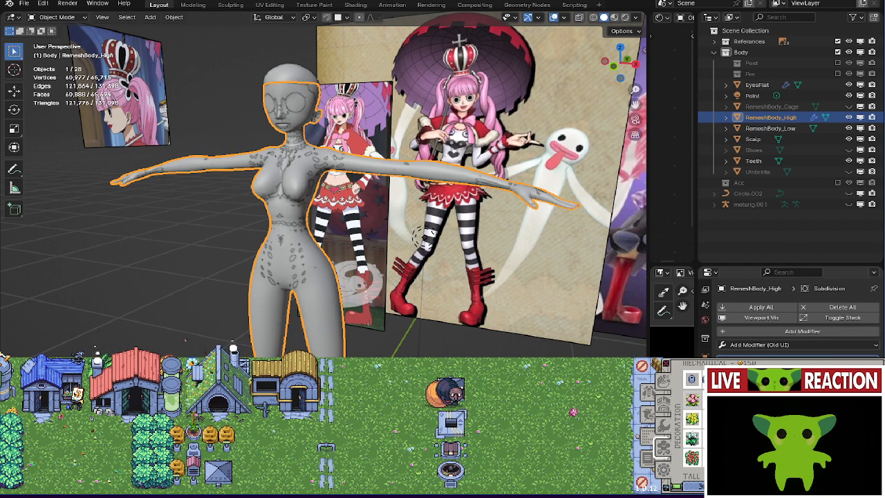
{"action": "left_click", "coordinate": [849, 106]}
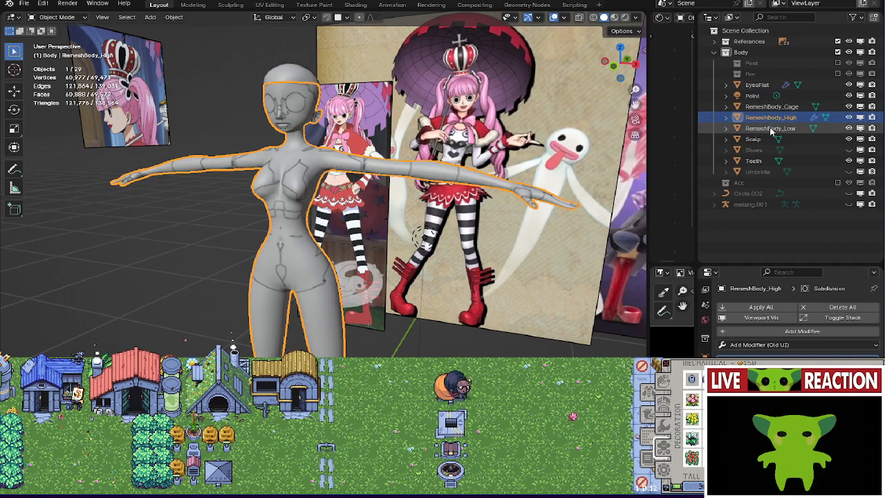
Select RemeshBody_Cage, enter Edit Mode, and inspect its arm and hand in rendered shading.
{"action": "left_click", "coordinate": [770, 107]}
{"action": "middle_click_drag", "start_coordinate": [456, 276], "coordinate": [428, 313]}
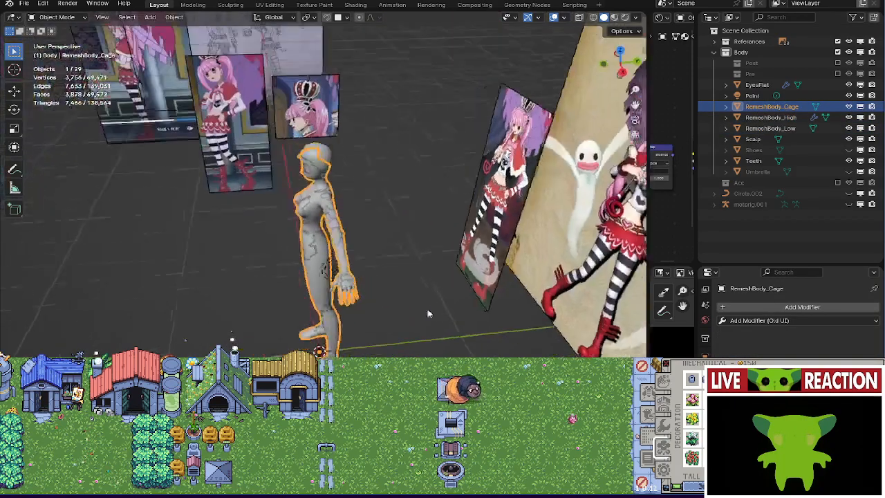
{"action": "scroll", "coordinate": [409, 308], "scroll_direction": "up", "scroll_amount": 8}
{"action": "key", "text": "Tab"}
{"action": "scroll", "coordinate": [349, 289], "scroll_direction": "up", "scroll_amount": 3}
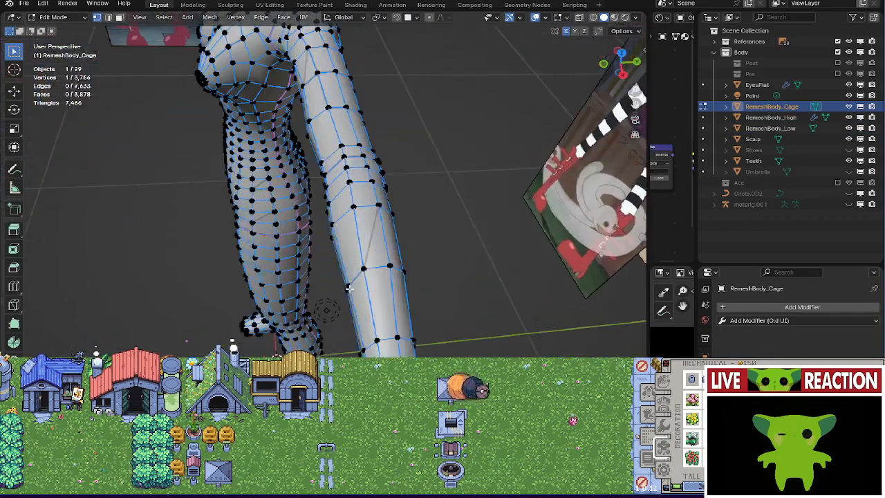
{"action": "middle_click_drag", "start_coordinate": [348, 289], "coordinate": [339, 261]}
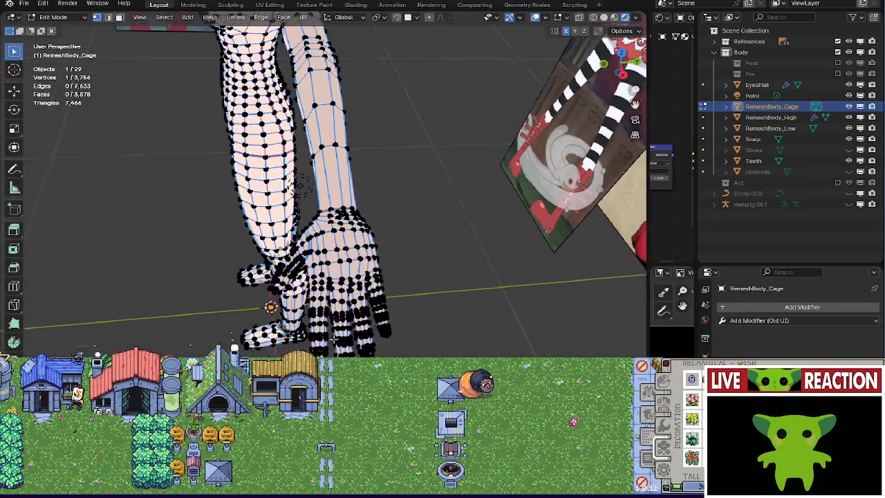
{"action": "middle_click_drag", "start_coordinate": [334, 339], "coordinate": [409, 31]}
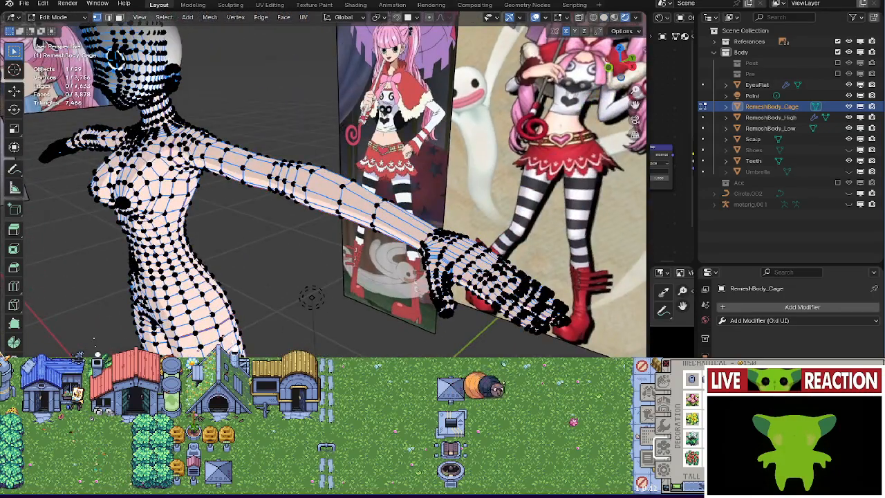
Open the scene's render settings to check the render engine and sampling options.
{"action": "left_click", "coordinate": [706, 320]}
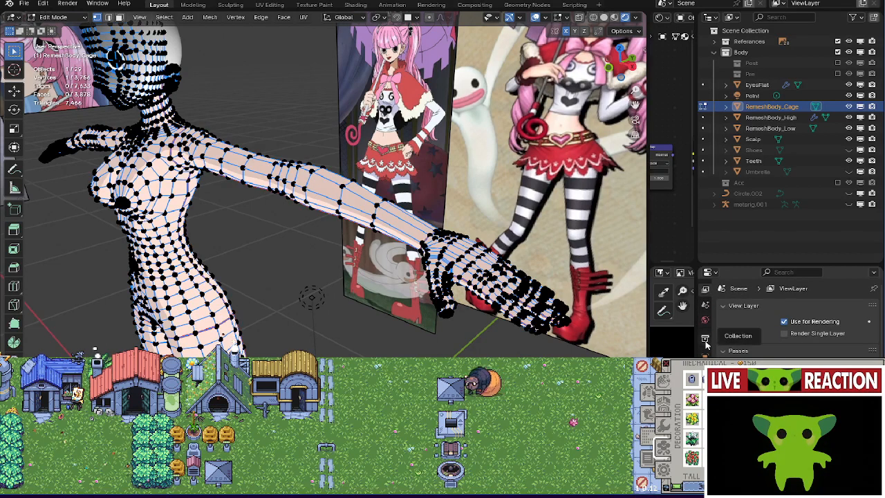
{"action": "left_click", "coordinate": [705, 337]}
{"action": "left_click", "coordinate": [705, 318]}
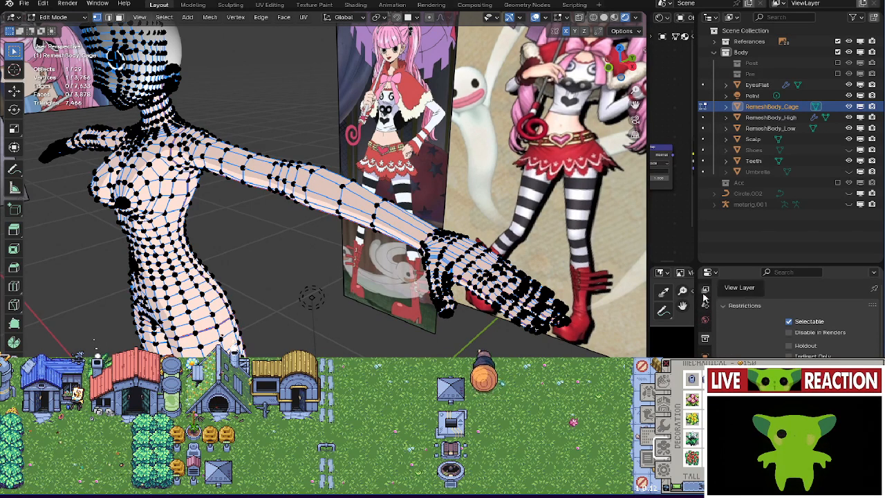
{"action": "left_click", "coordinate": [705, 307]}
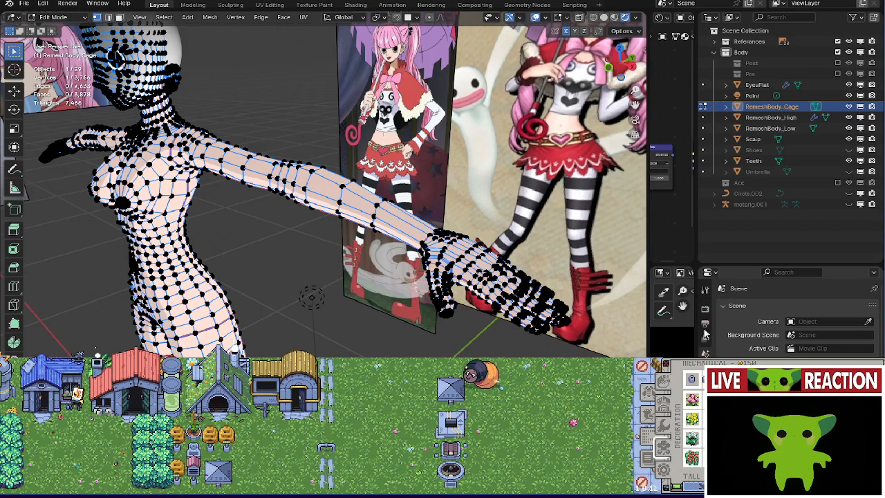
{"action": "left_click", "coordinate": [703, 310]}
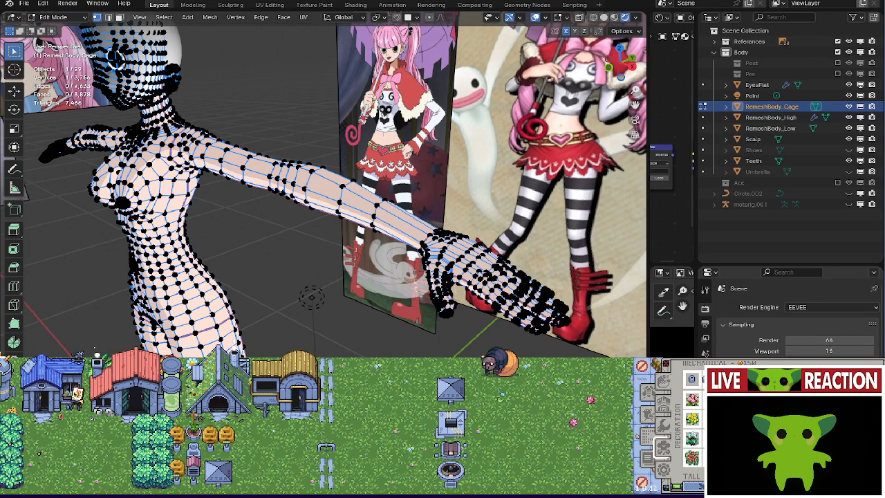
Hide RemeshBody_Cage and select RemeshBody_High to examine where the high- and low-poly bodies overlap.
{"action": "left_click", "coordinate": [848, 106]}
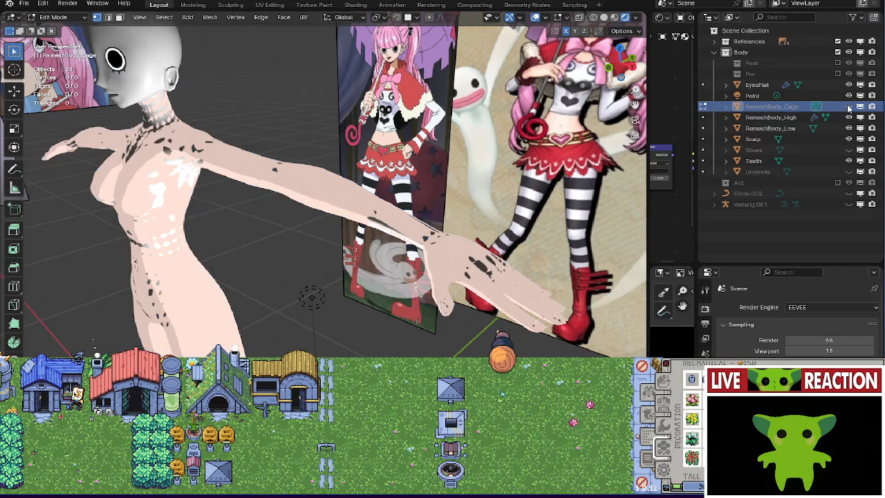
{"action": "left_click", "coordinate": [777, 128]}
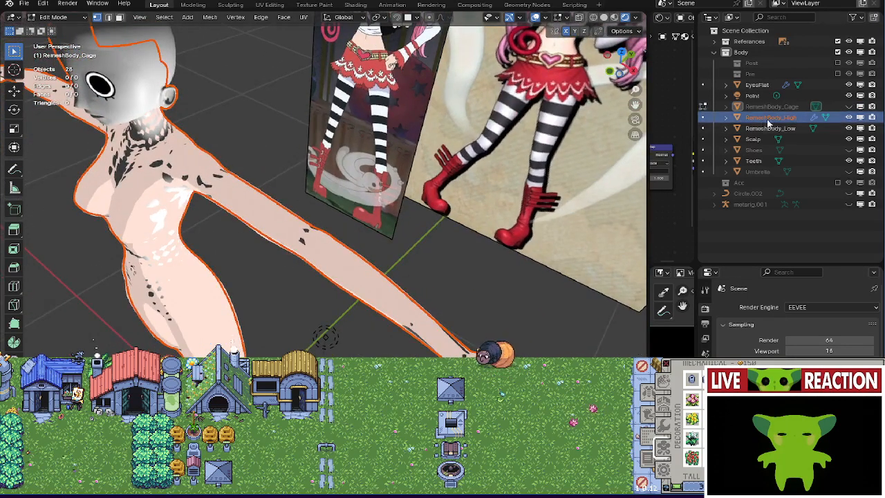
{"action": "left_click", "coordinate": [770, 117]}
{"action": "mouse_move", "coordinate": [318, 228]}
{"action": "middle_mouse_down"}
{"action": "mouse_move", "coordinate": [275, 258]}
{"action": "mouse_move", "coordinate": [270, 190]}
{"action": "mouse_move", "coordinate": [294, 235]}
{"action": "mouse_move", "coordinate": [329, 228]}
{"action": "mouse_move", "coordinate": [337, 239]}
{"action": "middle_mouse_up"}
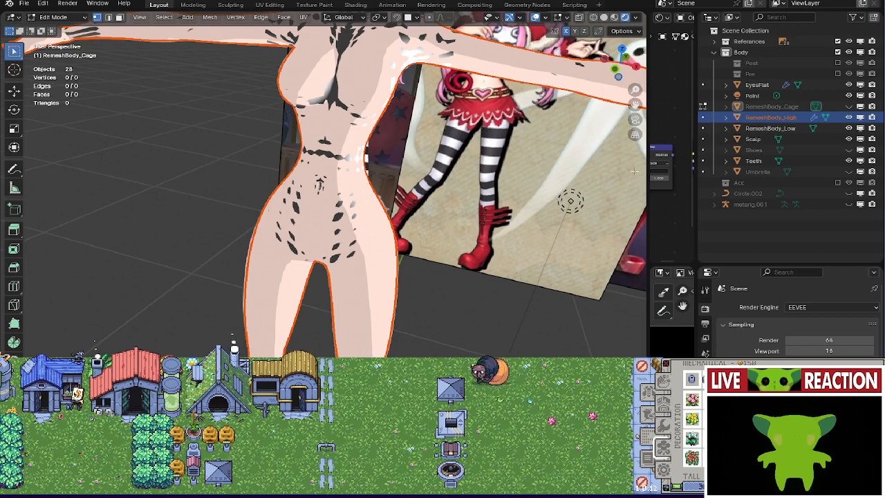
Show RemeshBody_Cage again and fatten it outward at the finger area where a dark patch pokes through.
{"action": "left_click", "coordinate": [767, 107]}
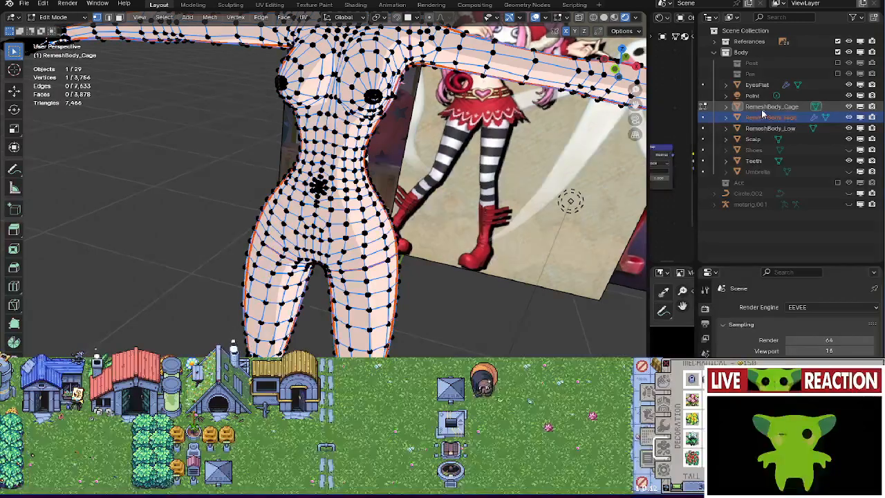
{"action": "middle_click_drag", "start_coordinate": [277, 290], "coordinate": [289, 274]}
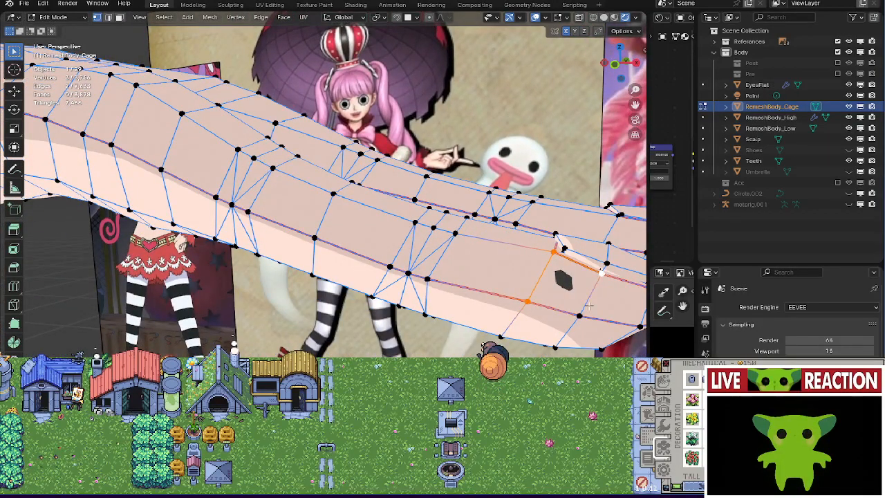
{"action": "middle_click_drag", "start_coordinate": [586, 283], "coordinate": [295, 295]}
{"action": "scroll", "coordinate": [387, 277], "scroll_direction": "up", "scroll_amount": 5}
{"action": "scroll", "coordinate": [339, 276], "scroll_direction": "up", "scroll_amount": 4}
{"action": "left_click", "coordinate": [427, 277]}
{"action": "key", "text": "alt+s"}
{"action": "left_click", "coordinate": [436, 261]}
Check the fingertips in rendered shading and nudge the selected cage vertex near the nail.
{"action": "scroll", "coordinate": [412, 264], "scroll_direction": "down", "scroll_amount": 4}
{"action": "scroll", "coordinate": [417, 272], "scroll_direction": "down", "scroll_amount": 4}
{"action": "scroll", "coordinate": [417, 272], "scroll_direction": "up", "scroll_amount": 2}
{"action": "scroll", "coordinate": [295, 295], "scroll_direction": "up", "scroll_amount": 8}
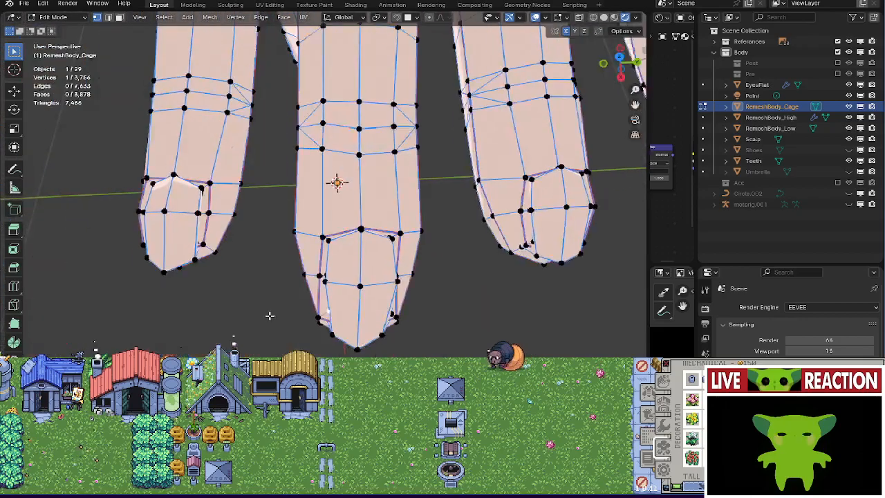
{"action": "scroll", "coordinate": [263, 298], "scroll_direction": "down", "scroll_amount": 5}
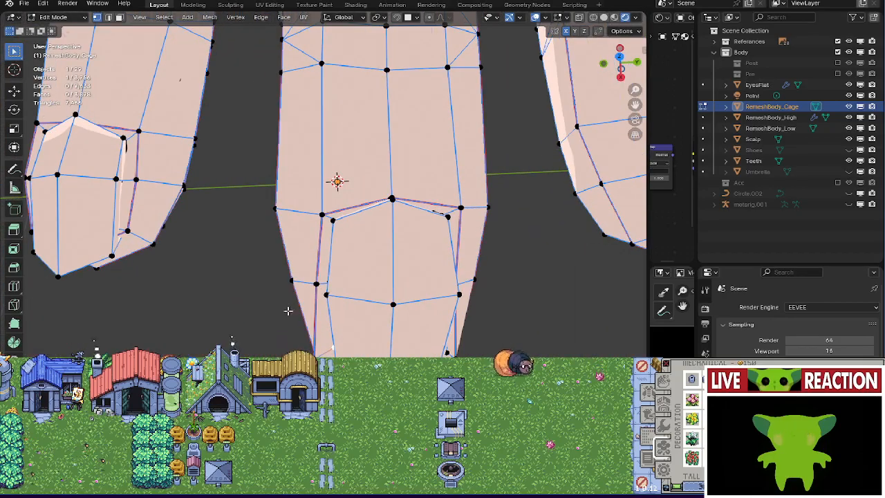
{"action": "scroll", "coordinate": [185, 319], "scroll_direction": "up", "scroll_amount": 3}
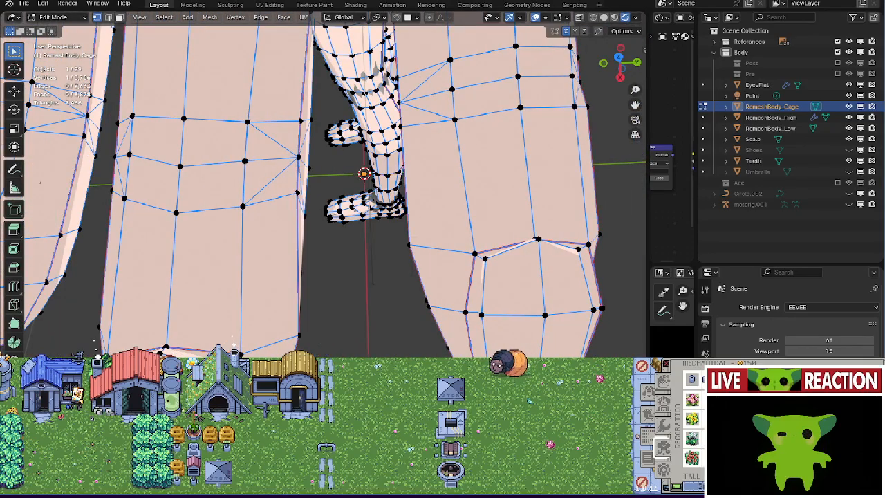
{"action": "key", "text": "g"}
{"action": "left_click", "coordinate": [225, 332]}
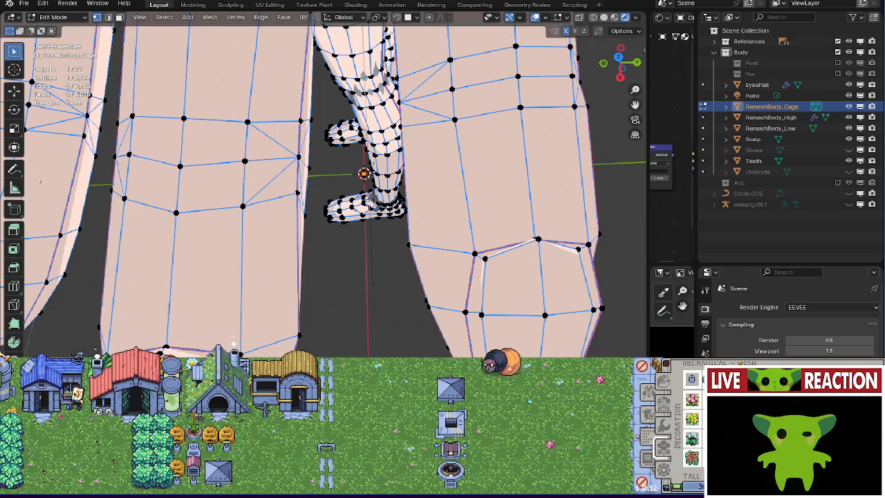
{"action": "key", "text": "g"}
{"action": "left_click", "coordinate": [225, 332]}
Fatten the vertex in the groove at the middle of the nail's base to cover the dark gaps.
{"action": "middle_click_drag", "start_coordinate": [225, 345], "coordinate": [377, 231], "text": "shift"}
{"action": "scroll", "coordinate": [321, 314], "scroll_direction": "up", "scroll_amount": 2}
{"action": "scroll", "coordinate": [223, 320], "scroll_direction": "up", "scroll_amount": 3}
{"action": "scroll", "coordinate": [345, 267], "scroll_direction": "up", "scroll_amount": 2}
{"action": "scroll", "coordinate": [345, 267], "scroll_direction": "up", "scroll_amount": 2}
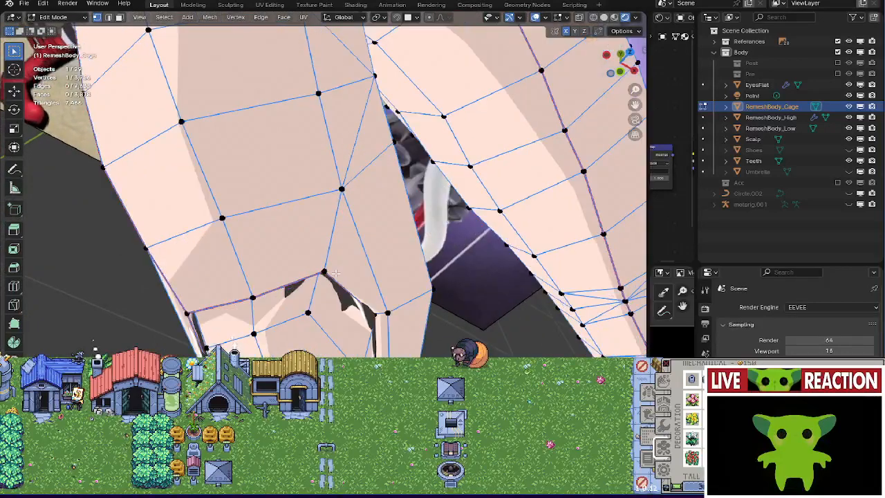
{"action": "middle_click_drag", "start_coordinate": [322, 277], "coordinate": [345, 228]}
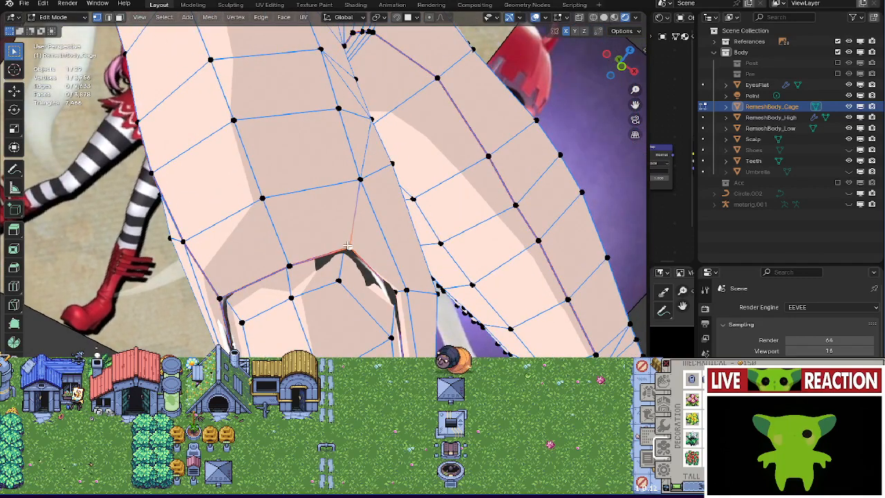
{"action": "key", "text": "shift+z"}
{"action": "key", "text": "shift+z"}
{"action": "key", "text": "alt+s"}
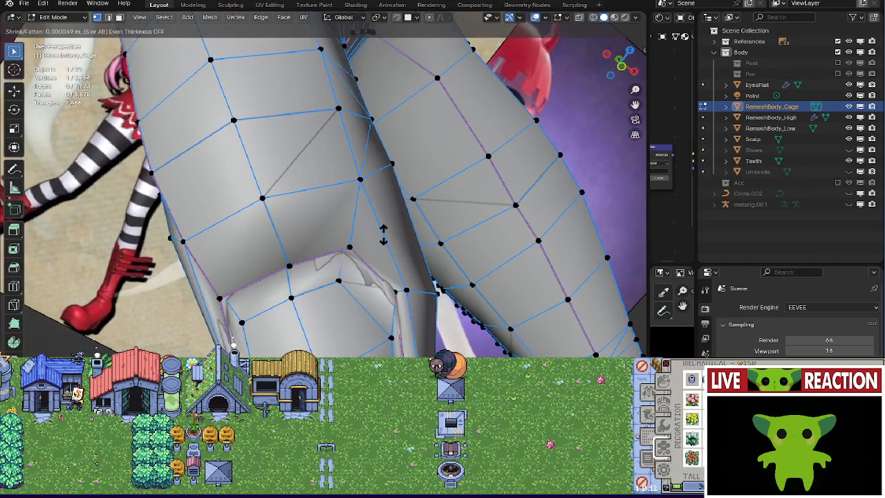
{"action": "key", "text": "z"}
{"action": "left_click", "coordinate": [365, 332]}
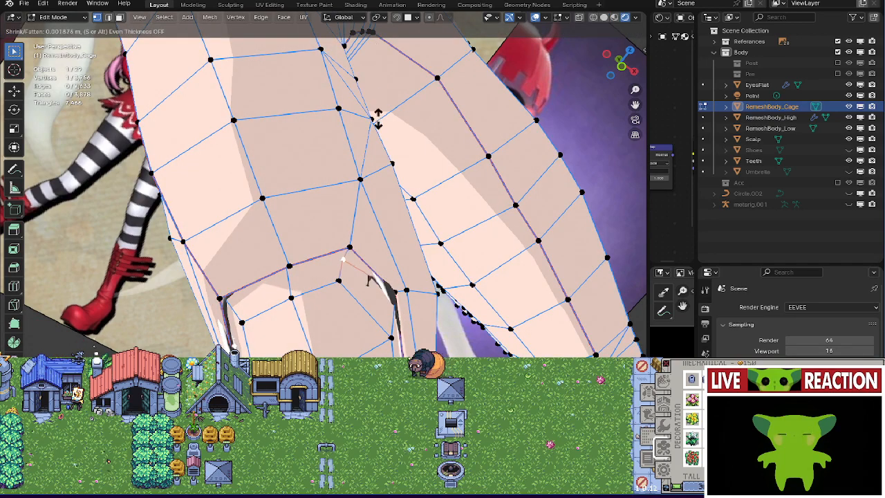
{"action": "left_click", "coordinate": [366, 160]}
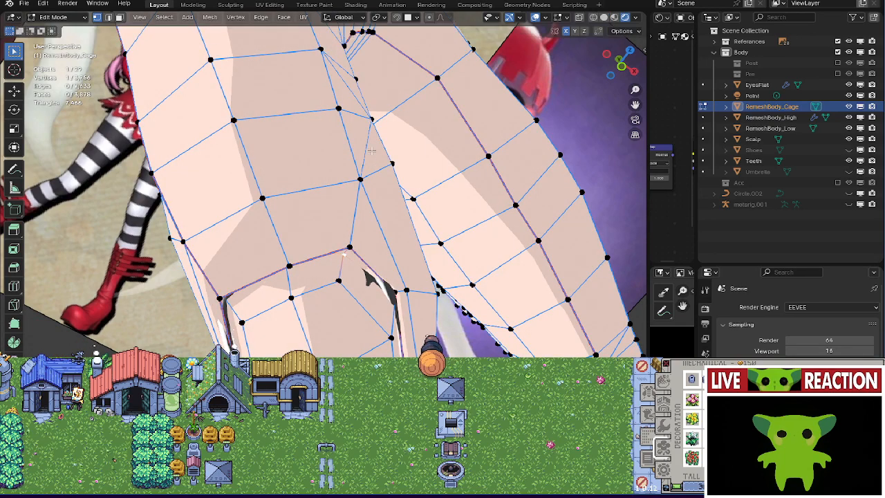
Try to fatten the vertex in the groove at the nail's side corner in solid shading.
{"action": "middle_click_drag", "start_coordinate": [369, 279], "coordinate": [313, 198], "text": "shift"}
{"action": "key", "text": "shift+z"}
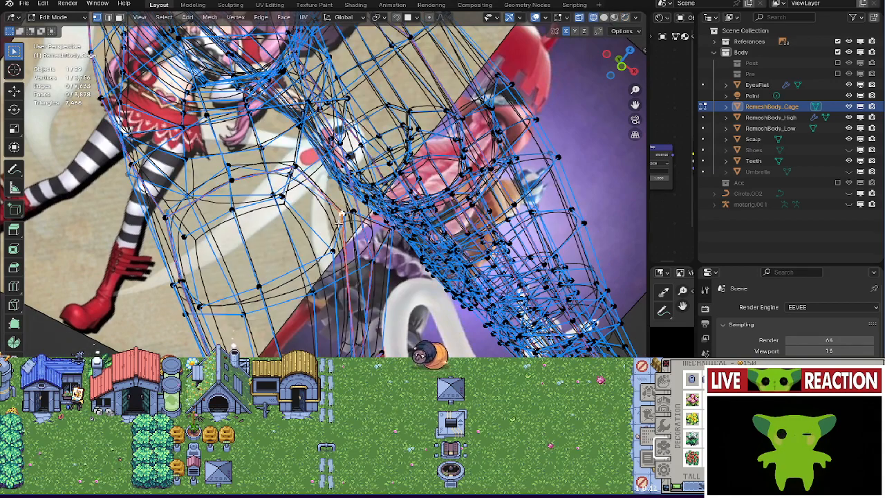
{"action": "key", "text": "shift+z"}
{"action": "scroll", "coordinate": [343, 216], "scroll_direction": "up", "scroll_amount": 5}
{"action": "scroll", "coordinate": [410, 231], "scroll_direction": "down", "scroll_amount": 2}
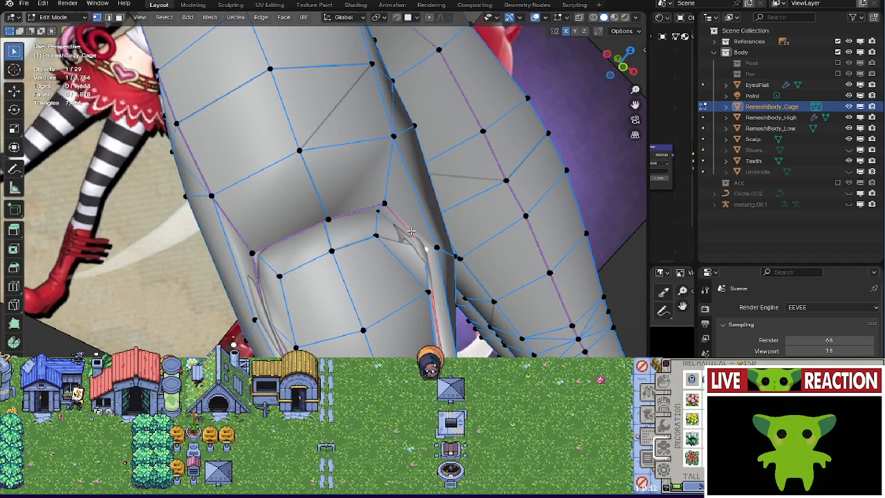
{"action": "middle_click_drag", "start_coordinate": [411, 232], "coordinate": [373, 207]}
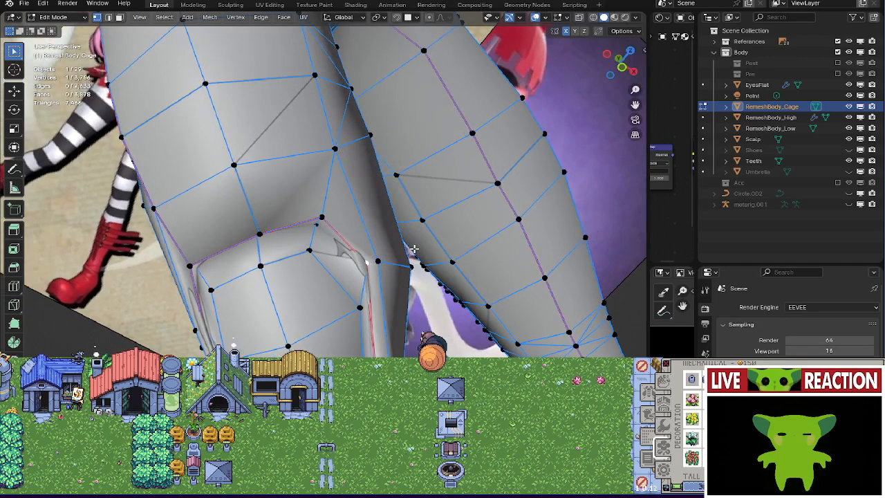
{"action": "key", "text": "alt+s"}
{"action": "left_click", "coordinate": [418, 222]}
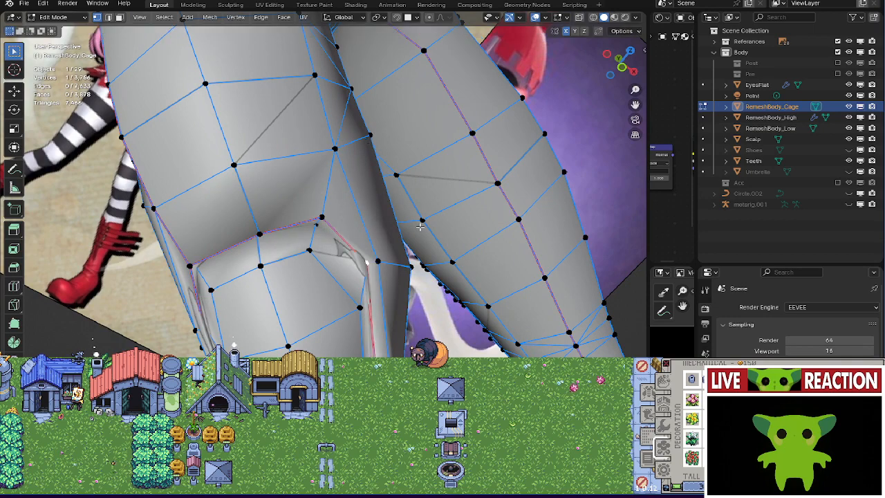
Move the vertex at the nail's side corner slightly and fatten it outward, checking in rendered shading.
{"action": "key", "text": "shift+z"}
{"action": "left_click", "coordinate": [369, 273]}
{"action": "key", "text": "z"}
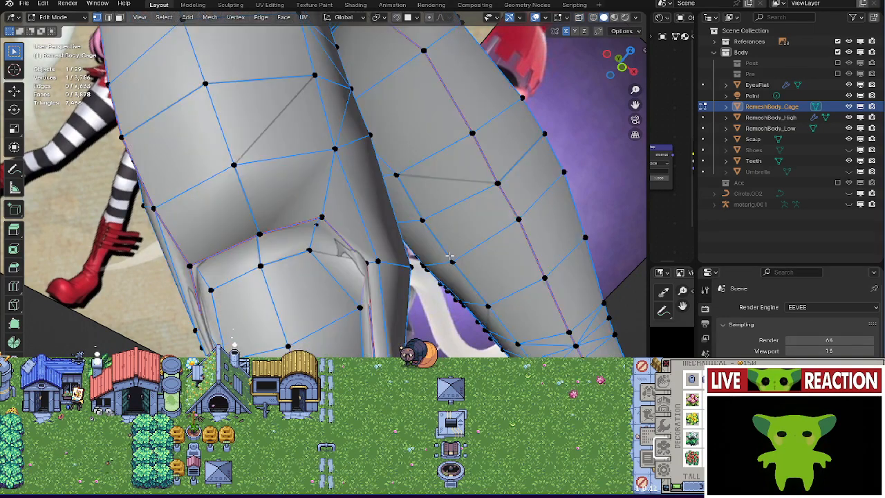
{"action": "key", "text": "alt+s"}
{"action": "left_click", "coordinate": [433, 192]}
{"action": "key", "text": "z"}
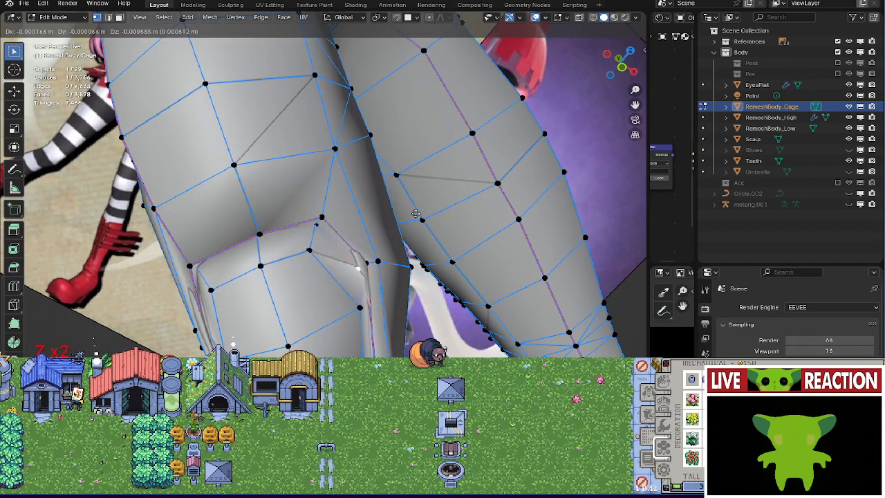
{"action": "left_click", "coordinate": [408, 241]}
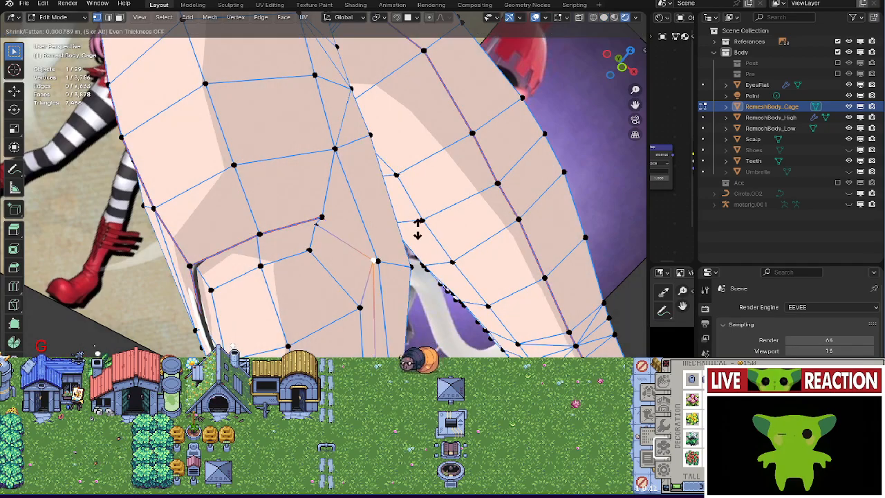
Fatten the groove vertex at the nail's opposite side corner to close the gap there.
{"action": "middle_click_drag", "start_coordinate": [385, 293], "coordinate": [344, 344]}
{"action": "key", "text": "z"}
{"action": "middle_click_drag", "start_coordinate": [409, 306], "coordinate": [440, 298]}
{"action": "key", "text": "z"}
{"action": "left_click", "coordinate": [428, 262]}
{"action": "middle_click_drag", "start_coordinate": [427, 263], "coordinate": [426, 253]}
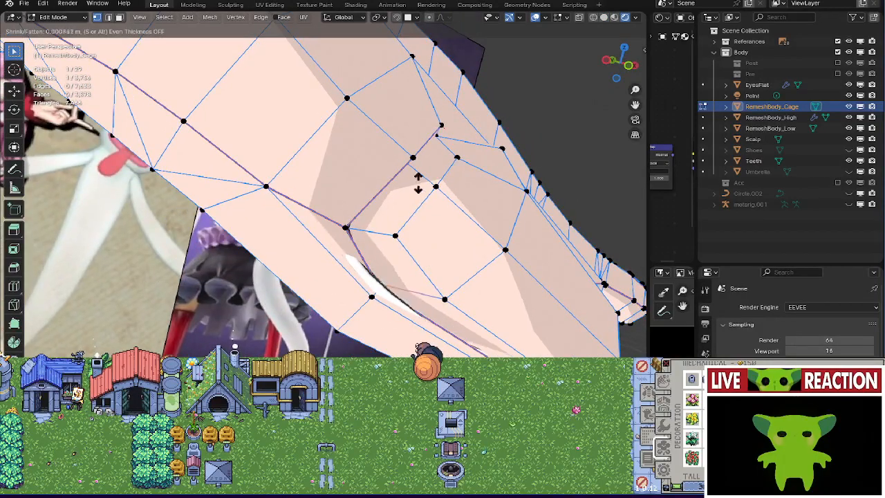
Fatten the next vertex along the nail's side groove and save the file.
{"action": "key", "text": "alt+s"}
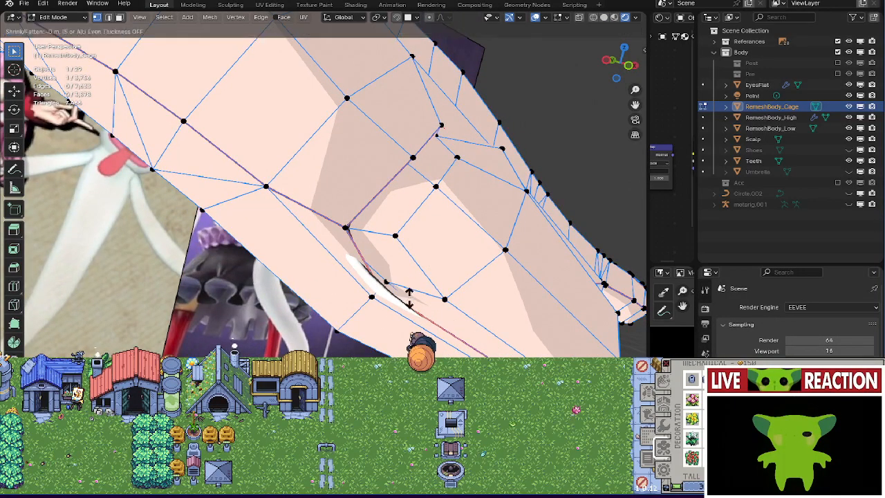
{"action": "left_click", "coordinate": [410, 260]}
{"action": "middle_click_drag", "start_coordinate": [410, 260], "coordinate": [315, 284]}
{"action": "key", "text": "ctrl+s"}
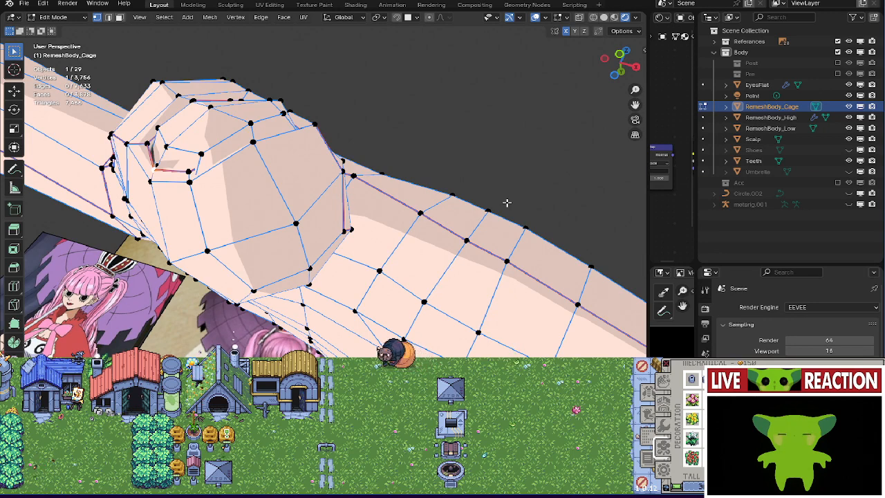
Look over the cage around the hand, arms, shoulders and chest in rendered shading.
{"action": "scroll", "coordinate": [381, 91], "scroll_direction": "down", "scroll_amount": 10}
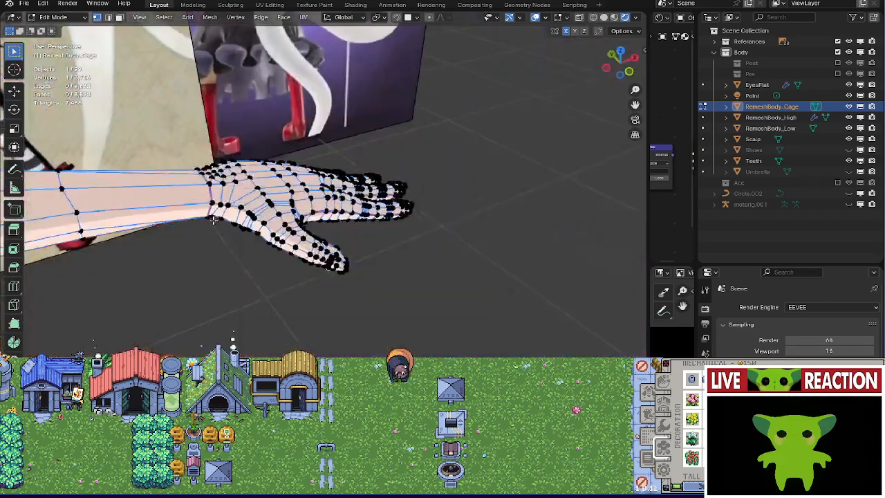
{"action": "middle_click_drag", "start_coordinate": [213, 220], "coordinate": [298, 259]}
{"action": "scroll", "coordinate": [298, 260], "scroll_direction": "up", "scroll_amount": 8}
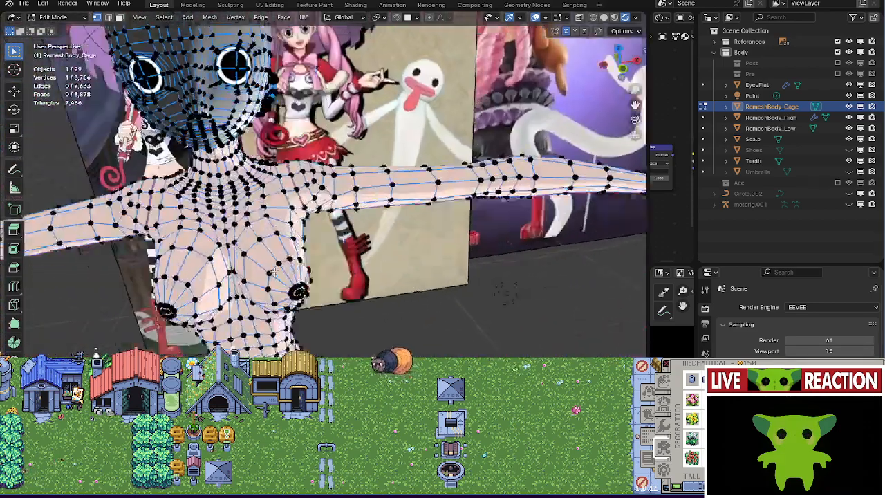
{"action": "scroll", "coordinate": [298, 256], "scroll_direction": "up", "scroll_amount": 2}
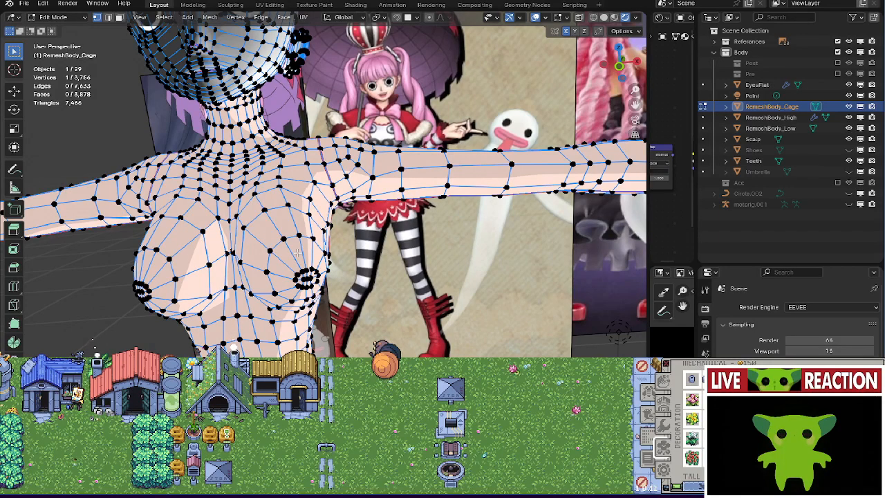
Fatten the horizontal row of vertices across the side of the leg outward, just above the row of gaps.
{"action": "middle_click_drag", "start_coordinate": [298, 254], "coordinate": [324, 222]}
{"action": "left_click", "coordinate": [142, 253], "text": "alt"}
{"action": "key", "text": "alt+s"}
{"action": "middle_click_drag", "start_coordinate": [142, 253], "coordinate": [310, 217]}
{"action": "left_click", "coordinate": [289, 243]}
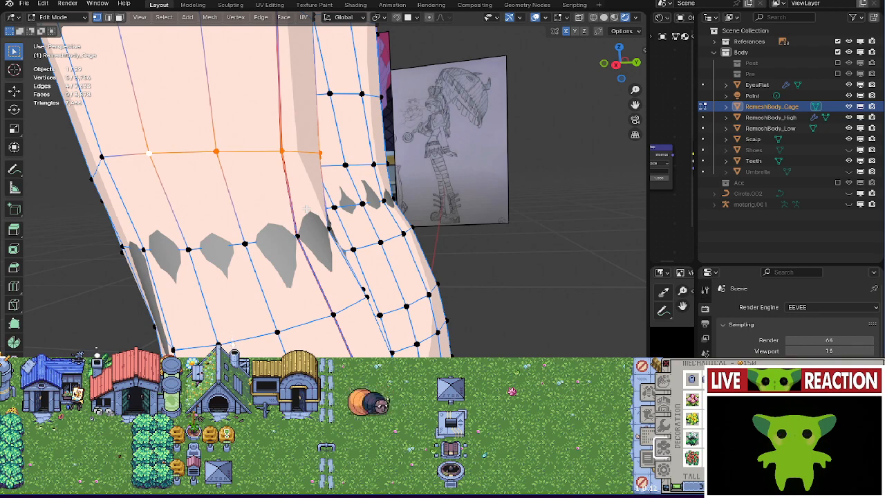
Fatten the four vertices framing the small gap on the front of the knee.
{"action": "middle_click_drag", "start_coordinate": [306, 208], "coordinate": [264, 279]}
{"action": "left_click", "coordinate": [262, 269]}
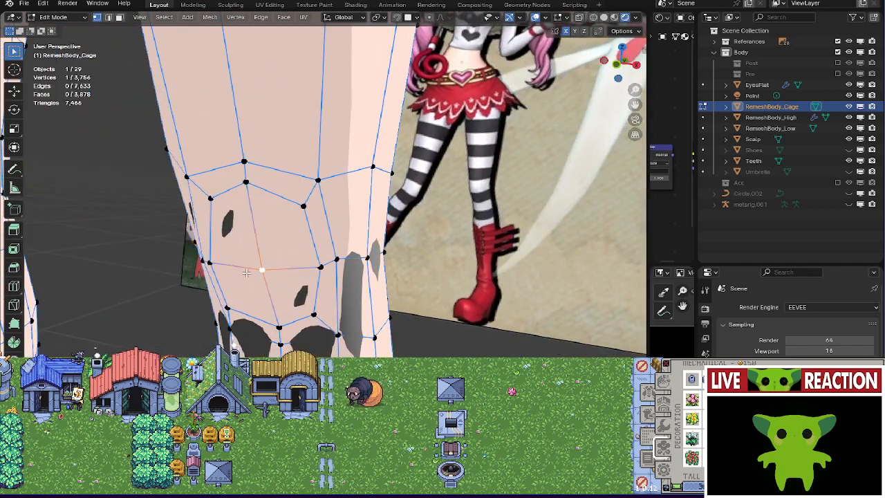
{"action": "left_click", "coordinate": [201, 260], "text": "shift"}
{"action": "left_click", "coordinate": [237, 197], "text": "shift"}
{"action": "middle_click_drag", "start_coordinate": [238, 196], "coordinate": [302, 268]}
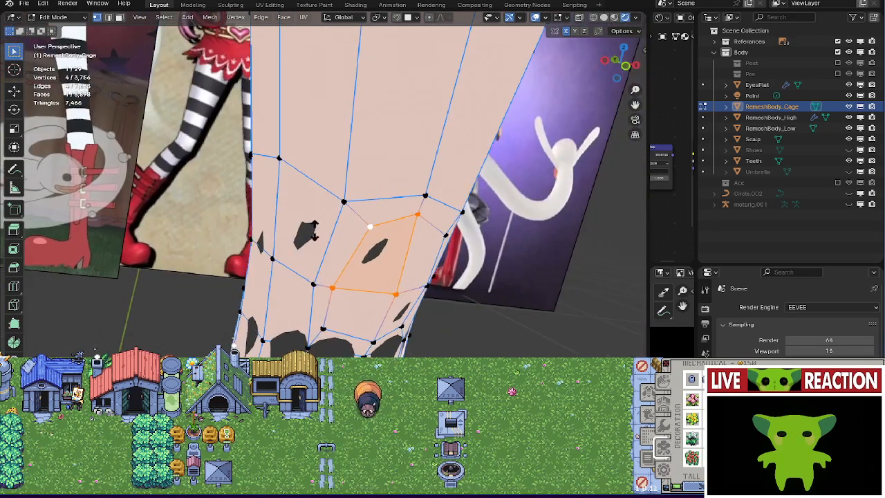
Fatten the four vertices of the neighbouring knee face outward to close its gap.
{"action": "left_click", "coordinate": [313, 283]}
{"action": "left_click", "coordinate": [273, 258], "text": "shift"}
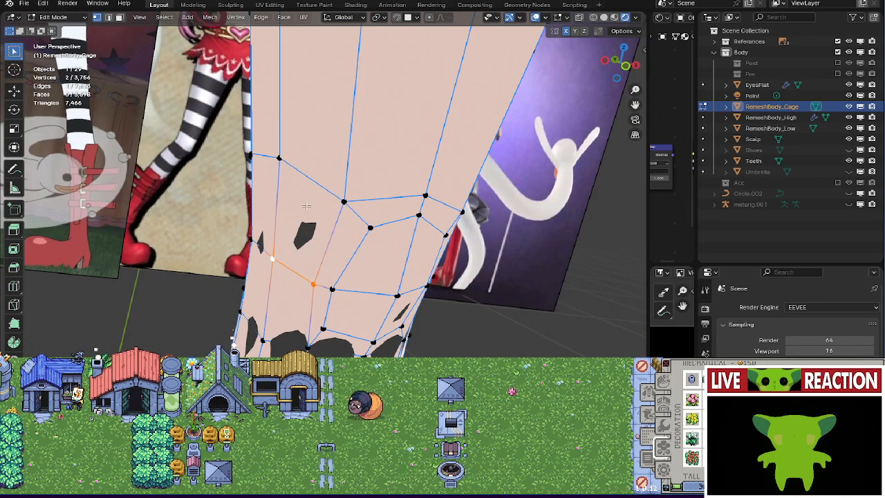
{"action": "left_click", "coordinate": [279, 159], "text": "shift"}
{"action": "left_click", "coordinate": [344, 202], "text": "shift"}
{"action": "middle_click_drag", "start_coordinate": [349, 206], "coordinate": [358, 312]}
{"action": "left_click", "coordinate": [401, 245]}
Select the edge rows crossing the gaps around the side and back of the leg and fatten them outward.
{"action": "left_click", "coordinate": [334, 237], "text": "alt"}
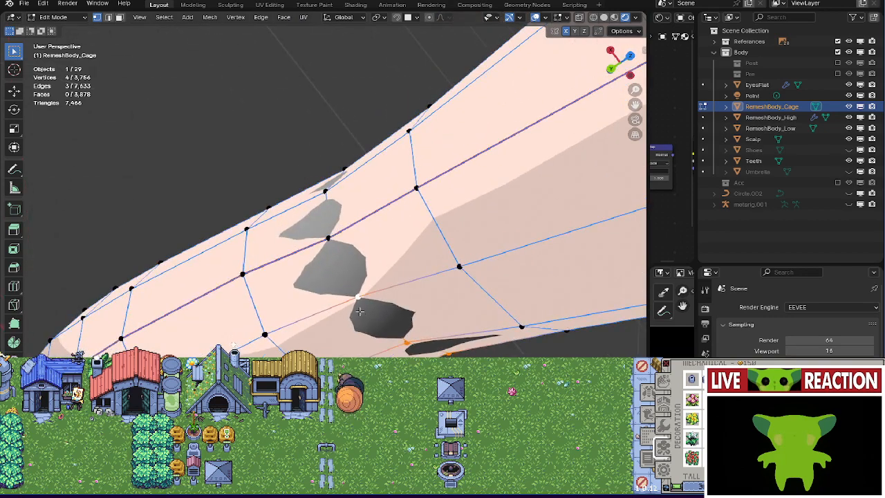
{"action": "middle_click_drag", "start_coordinate": [329, 239], "coordinate": [396, 160]}
{"action": "left_click", "coordinate": [412, 152], "text": "alt"}
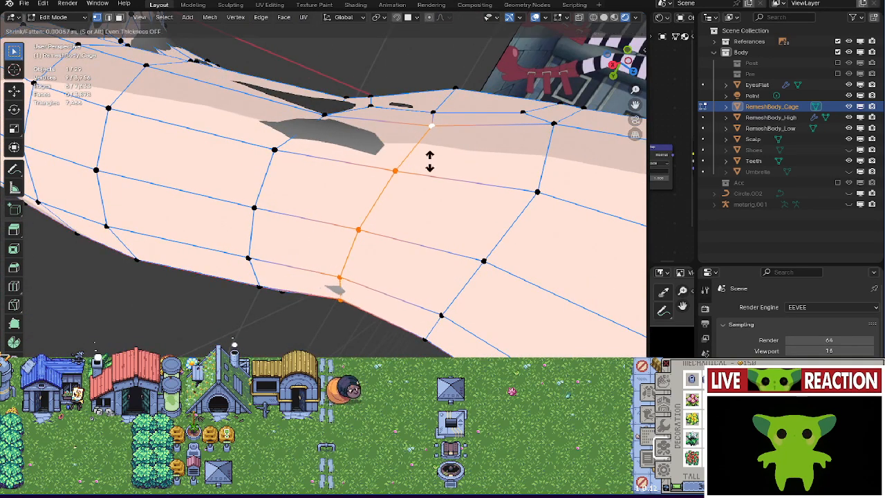
{"action": "middle_click_drag", "start_coordinate": [392, 252], "coordinate": [352, 228]}
Fatten the four connected vertices running through the two remaining gaps on that leg row.
{"action": "left_click", "coordinate": [335, 238]}
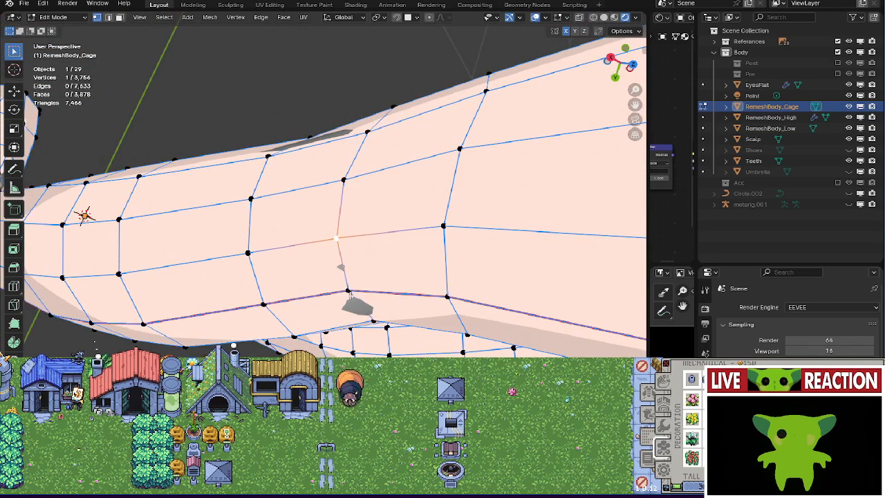
{"action": "left_click", "coordinate": [372, 323], "text": "shift"}
{"action": "middle_click_drag", "start_coordinate": [372, 323], "coordinate": [413, 308]}
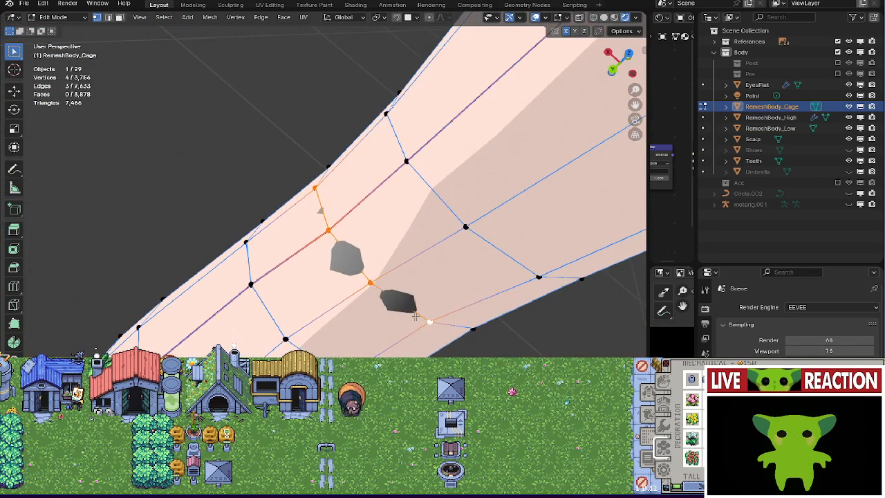
{"action": "key", "text": "alt+s"}
{"action": "left_click", "coordinate": [408, 303]}
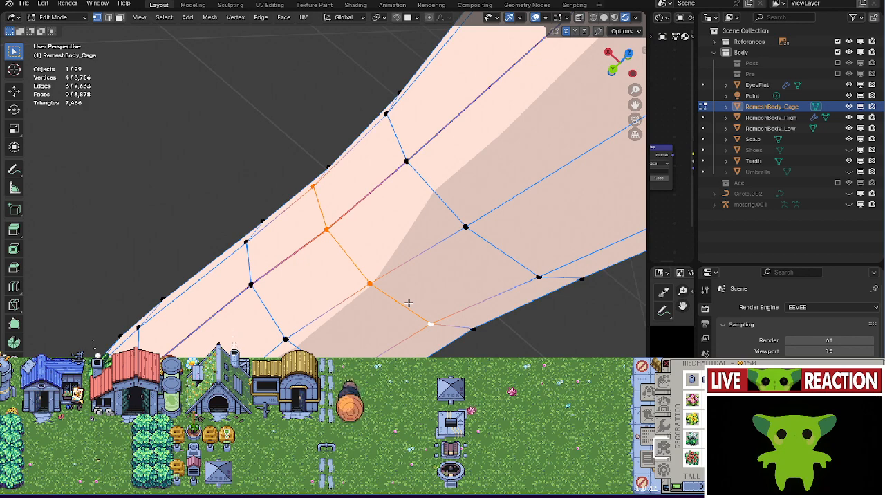
Fatten the three-vertex row on the front of the leg just below the knee.
{"action": "middle_click_drag", "start_coordinate": [408, 302], "coordinate": [256, 239]}
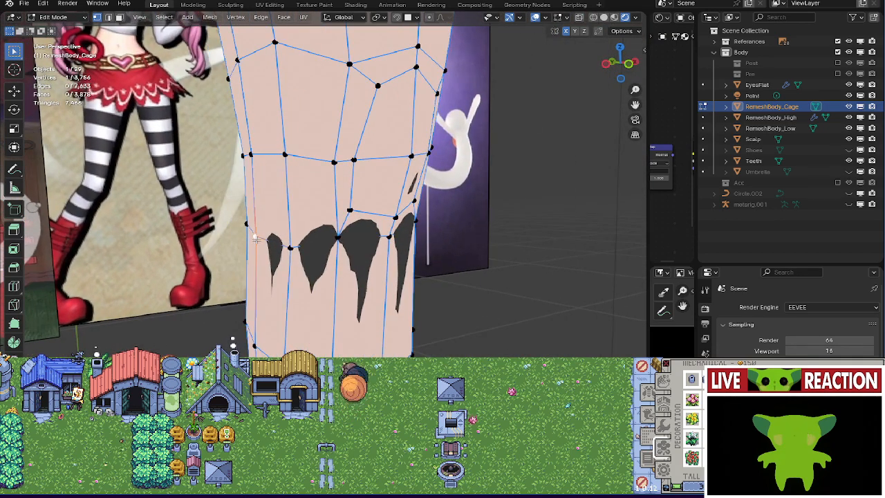
{"action": "left_click", "coordinate": [337, 237]}
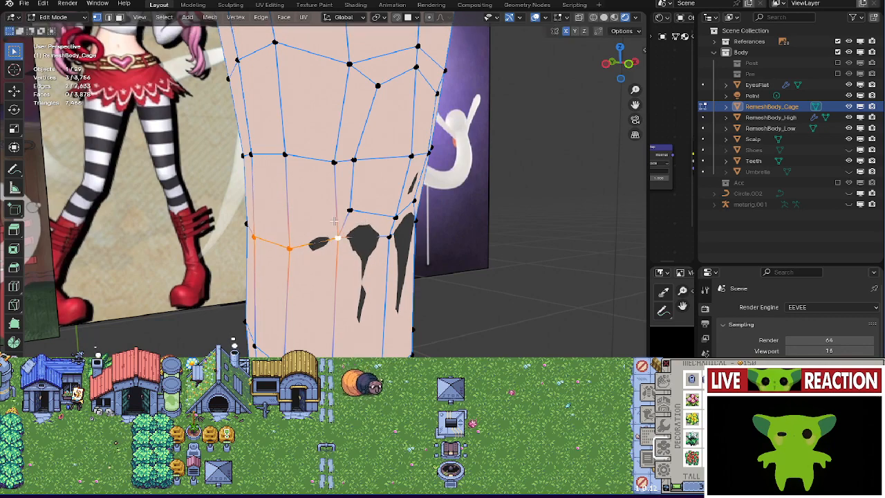
{"action": "key", "text": "Return"}
Fatten the adjoining vertices on the front of the shin below the knee to close the next gap.
{"action": "middle_click_drag", "start_coordinate": [336, 237], "coordinate": [337, 351]}
{"action": "left_click", "coordinate": [347, 355], "text": "shift"}
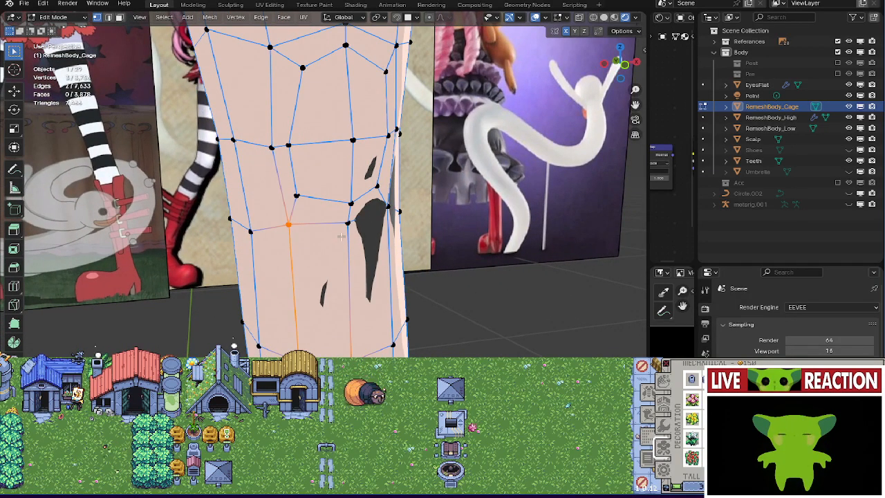
{"action": "left_click", "coordinate": [349, 226], "text": "shift"}
{"action": "middle_click_drag", "start_coordinate": [379, 258], "coordinate": [305, 279]}
Fatten the three remaining vertices along the gapped row below the knee by about 0.0012 m.
{"action": "left_click", "coordinate": [299, 242]}
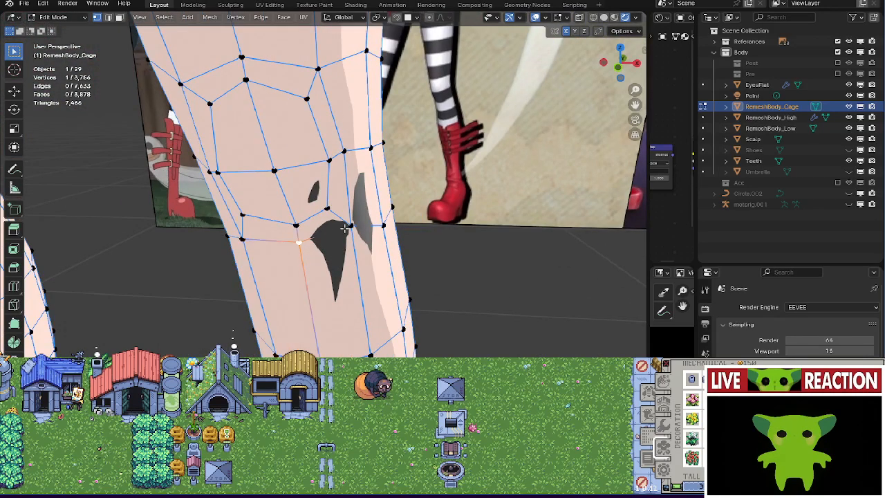
{"action": "left_click", "coordinate": [348, 228], "text": "shift"}
{"action": "middle_click_drag", "start_coordinate": [350, 228], "coordinate": [326, 265], "text": "shift"}
{"action": "scroll", "coordinate": [344, 276], "scroll_direction": "up", "scroll_amount": 2}
{"action": "left_click", "coordinate": [350, 292], "text": "shift"}
{"action": "key", "text": "alt+s"}
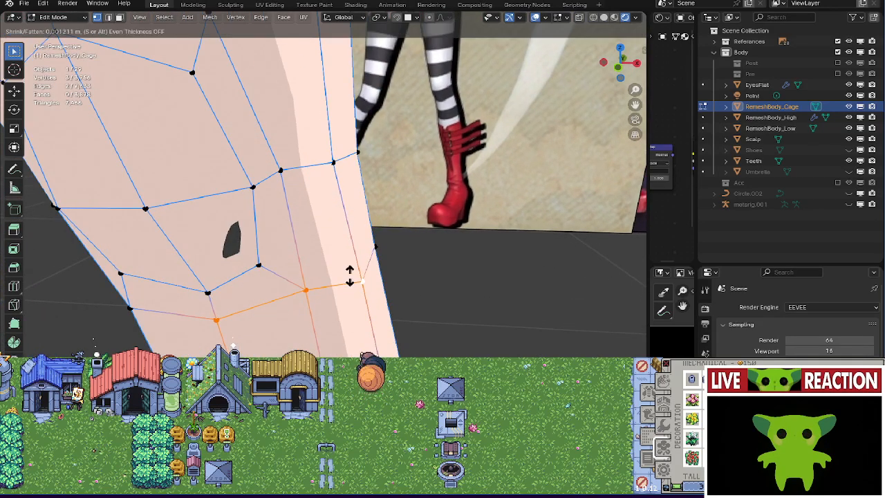
{"action": "left_click", "coordinate": [350, 276]}
Fatten the three connected vertices bordering the last small gap on the knee.
{"action": "left_click", "coordinate": [256, 265]}
{"action": "left_click", "coordinate": [147, 213], "text": "shift"}
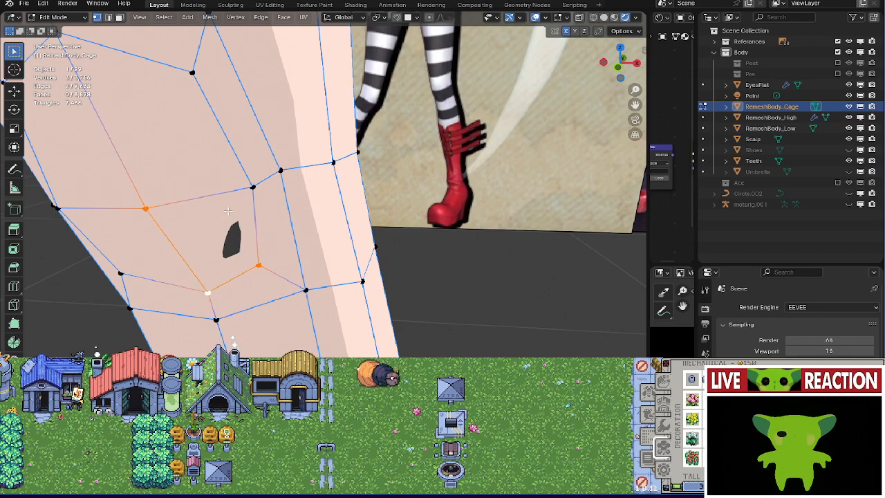
{"action": "scroll", "coordinate": [278, 249], "scroll_direction": "down", "scroll_amount": 3}
{"action": "middle_click_drag", "start_coordinate": [278, 249], "coordinate": [324, 256]}
{"action": "scroll", "coordinate": [324, 256], "scroll_direction": "up", "scroll_amount": 4}
Fatten the four corner vertices of the face with the narrow gap lower on the shin.
{"action": "left_click", "coordinate": [313, 226]}
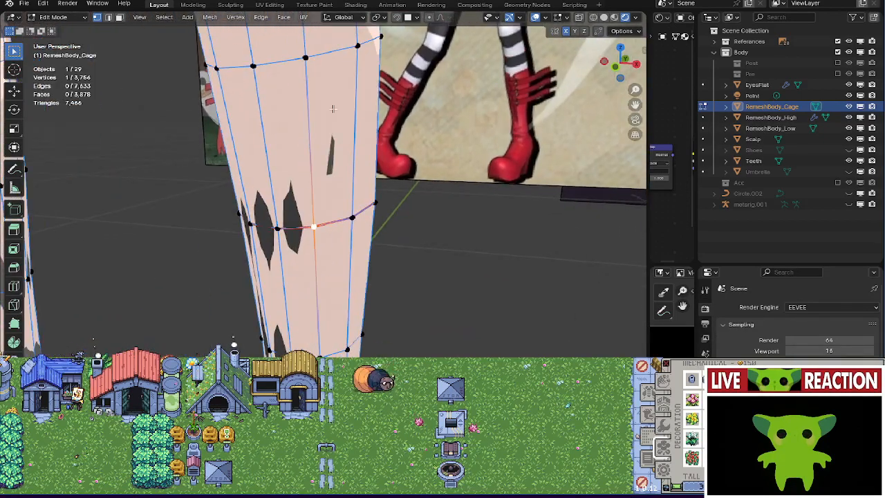
{"action": "left_click", "coordinate": [355, 47], "text": "shift"}
{"action": "left_click", "coordinate": [373, 205], "text": "shift"}
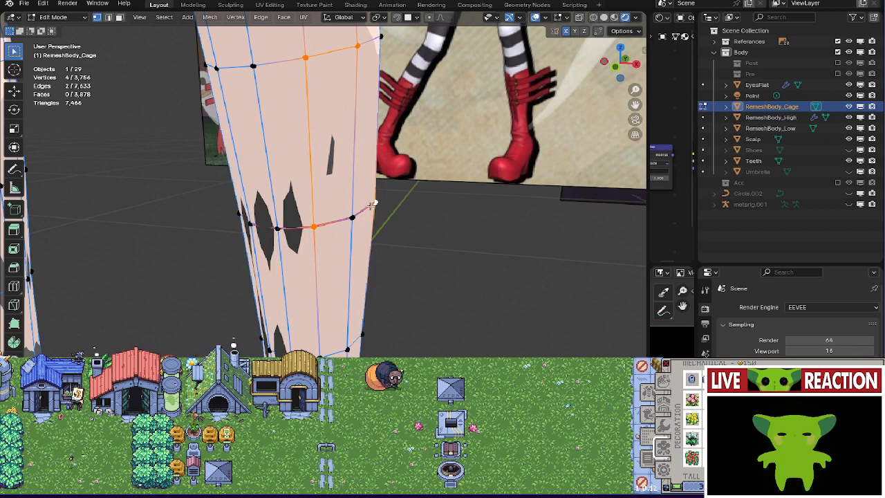
{"action": "left_click", "coordinate": [373, 205], "text": "shift"}
{"action": "left_click", "coordinate": [363, 219]}
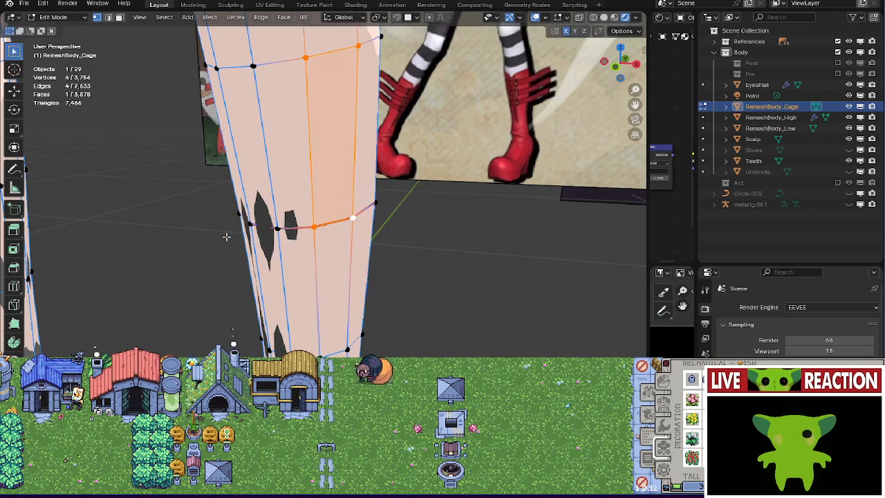
Select the four-vertex row through the remaining shin gaps, fatten it outward, and return to Object Mode.
{"action": "middle_click_drag", "start_coordinate": [228, 238], "coordinate": [353, 218]}
{"action": "left_click", "coordinate": [272, 219]}
{"action": "left_click", "coordinate": [179, 206], "text": "ctrl"}
{"action": "key", "text": "Tab"}
{"action": "key", "text": "Tab"}
{"action": "key", "text": "Tab"}
Check the cage from several angles in Object Mode and save the file.
{"action": "scroll", "coordinate": [353, 219], "scroll_direction": "down", "scroll_amount": 5}
{"action": "middle_click_drag", "start_coordinate": [322, 349], "coordinate": [479, 243]}
{"action": "scroll", "coordinate": [386, 338], "scroll_direction": "up", "scroll_amount": 4}
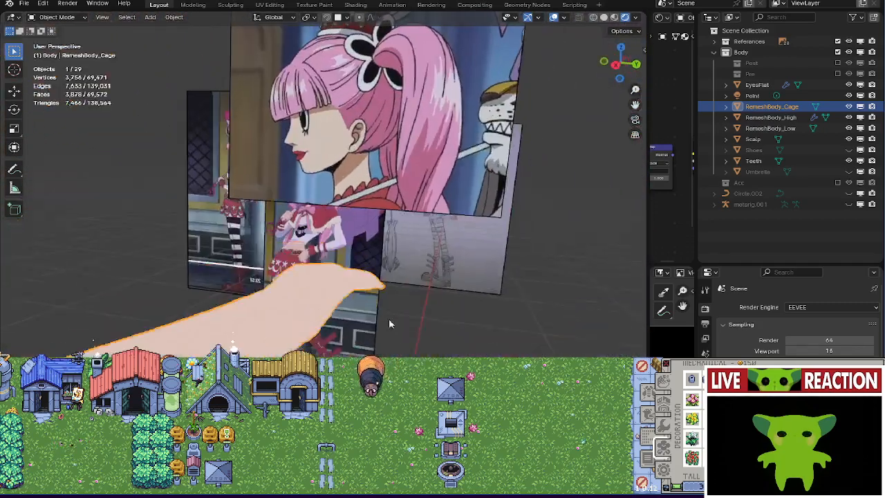
{"action": "key", "text": "KP_1"}
{"action": "key", "text": "ctrl+s"}
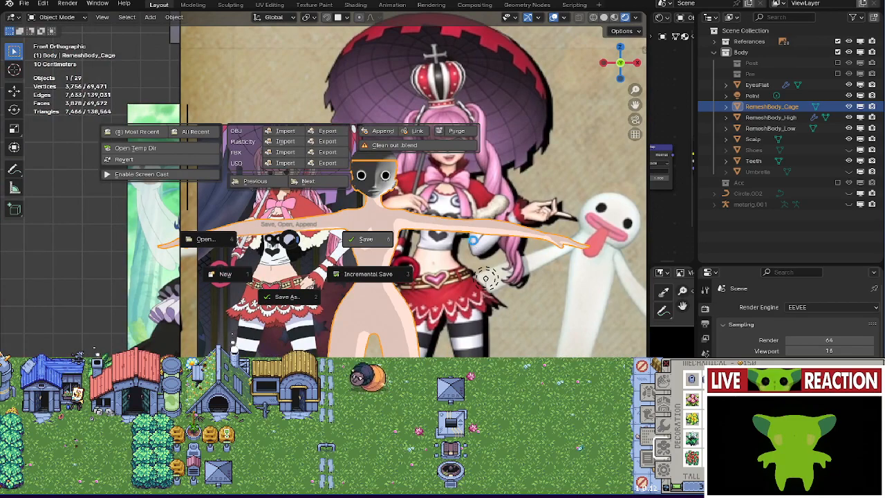
{"action": "key", "text": "Escape"}
{"action": "middle_click_drag", "start_coordinate": [233, 343], "coordinate": [302, 305]}
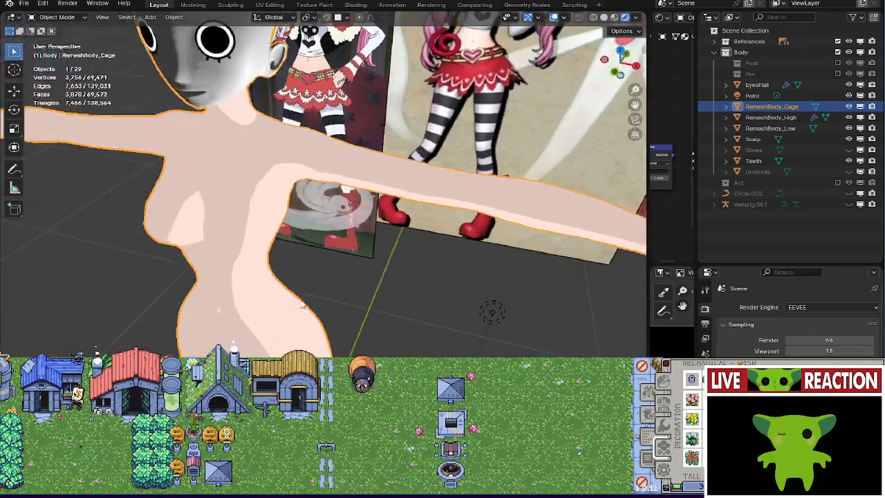
{"action": "key", "text": "Tab"}
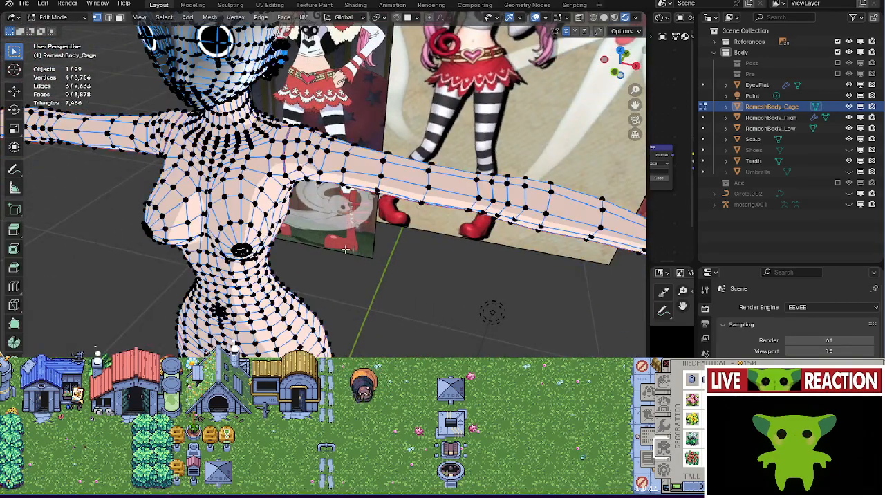
{"action": "scroll", "coordinate": [337, 254], "scroll_direction": "down", "scroll_amount": 1}
{"action": "key", "text": "Tab"}
{"action": "key", "text": "ctrl+s"}
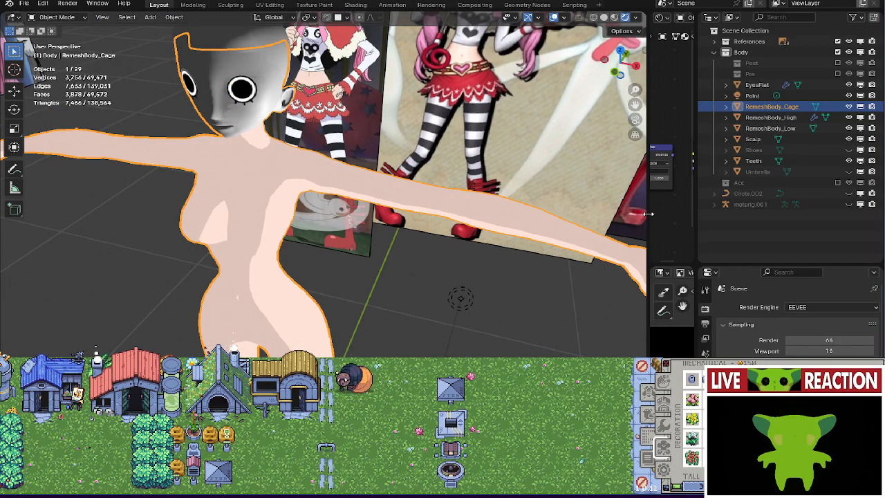
Widen the node editor, select RemeshBody_High with RemeshBody_Low as the active object, and select the PeronaBodyNormalMap image node.
{"action": "left_click_drag", "start_coordinate": [648, 214], "coordinate": [341, 246]}
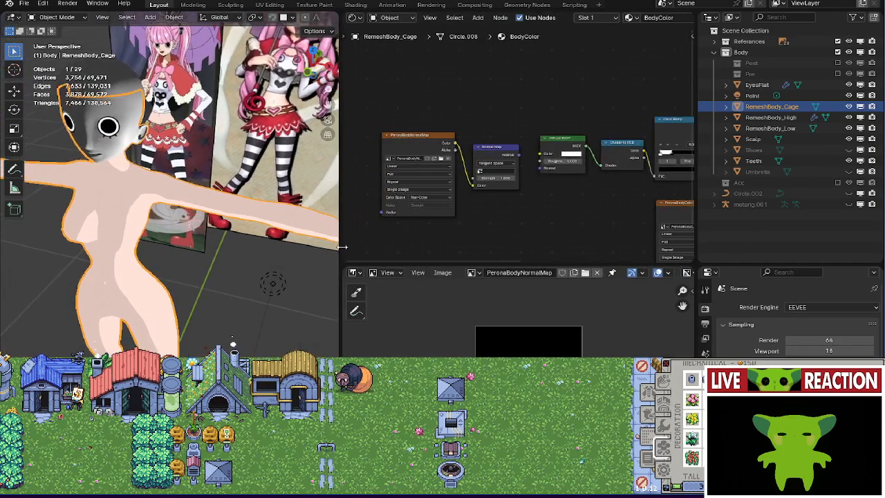
{"action": "left_click", "coordinate": [773, 118]}
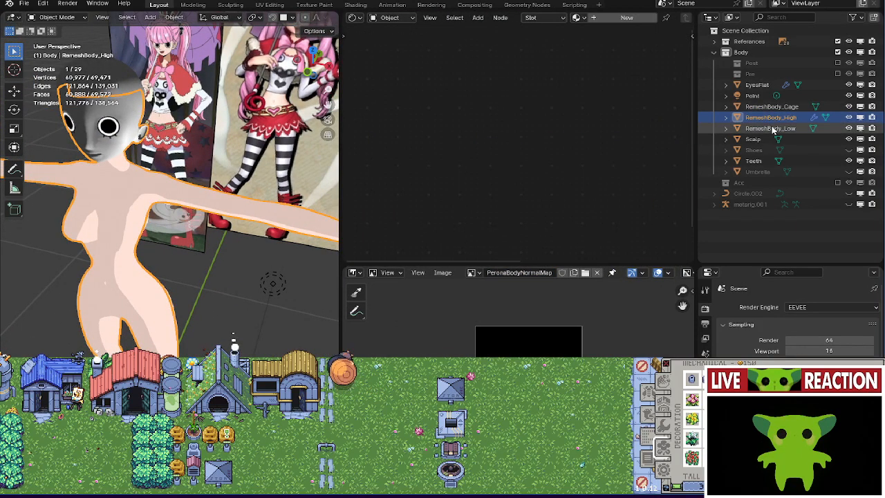
{"action": "left_click", "coordinate": [771, 128], "text": "ctrl"}
{"action": "left_click_drag", "start_coordinate": [423, 83], "coordinate": [438, 174]}
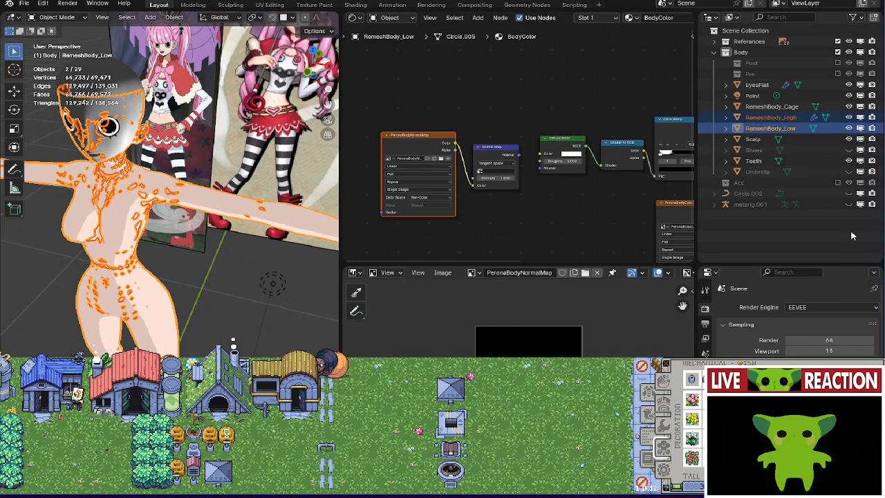
Switch the render engine to Cycles and bring up the Bake settings.
{"action": "left_click", "coordinate": [813, 307]}
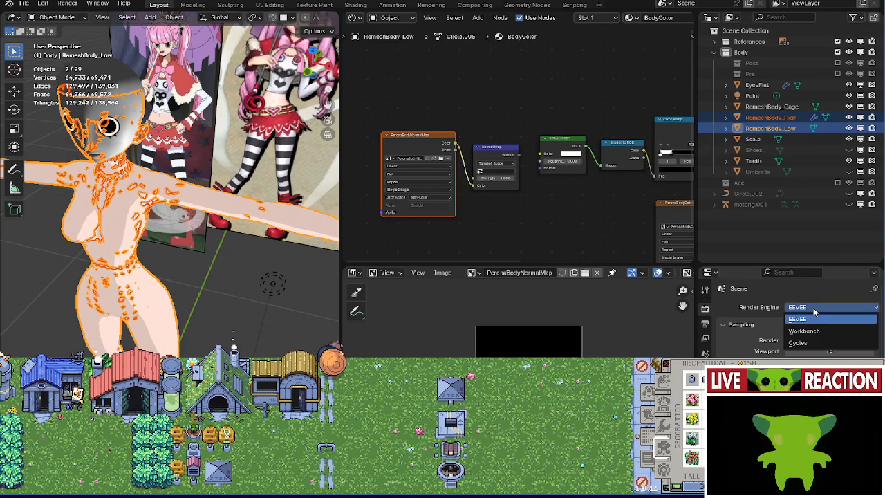
{"action": "left_click", "coordinate": [801, 344]}
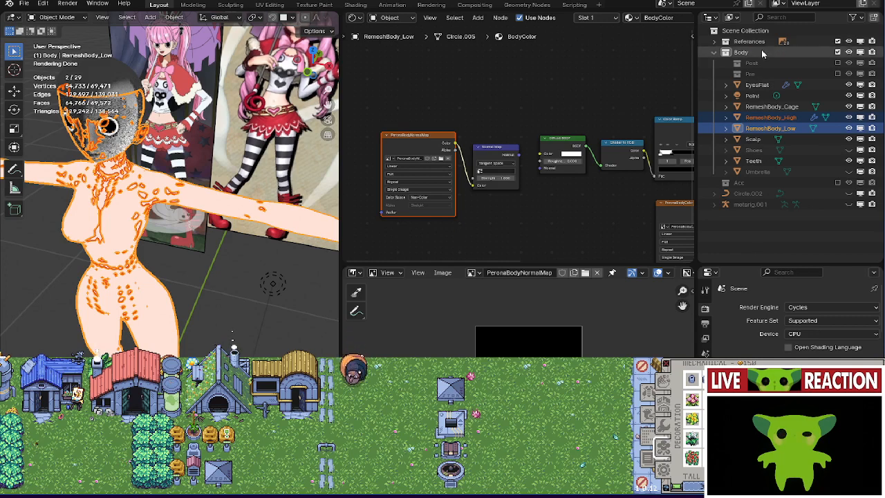
{"action": "scroll", "coordinate": [747, 340], "scroll_direction": "down", "scroll_amount": 6}
{"action": "scroll", "coordinate": [747, 340], "scroll_direction": "down", "scroll_amount": 12}
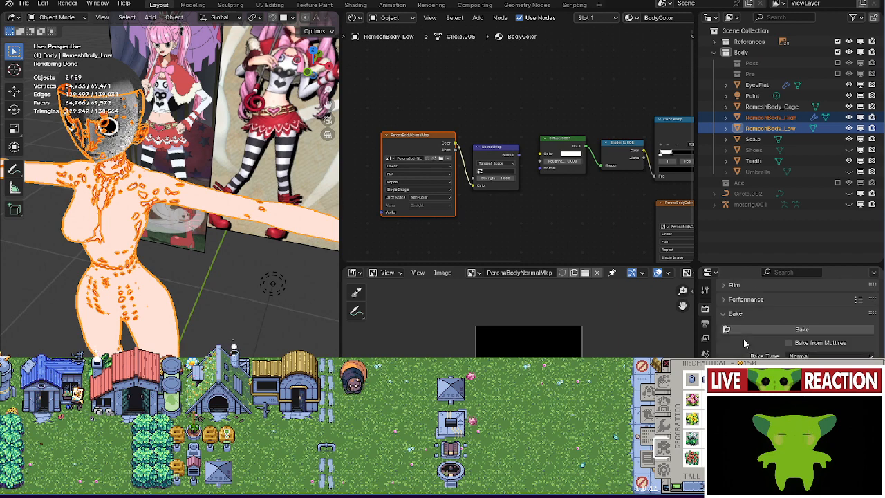
{"action": "scroll", "coordinate": [745, 344], "scroll_direction": "up", "scroll_amount": 6}
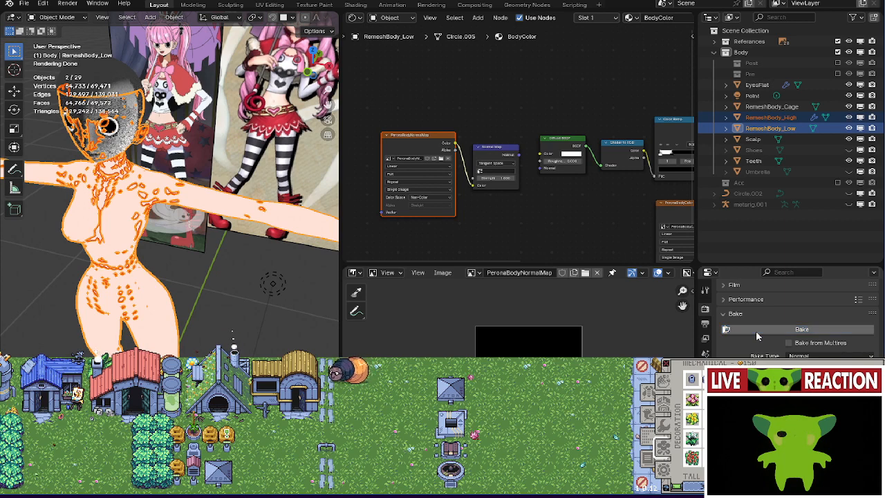
Assign RemeshBody_Cage as the bake's cage object and bake the tangent-space normal map into PeronaBodyNormalMap.
{"action": "left_click", "coordinate": [755, 330]}
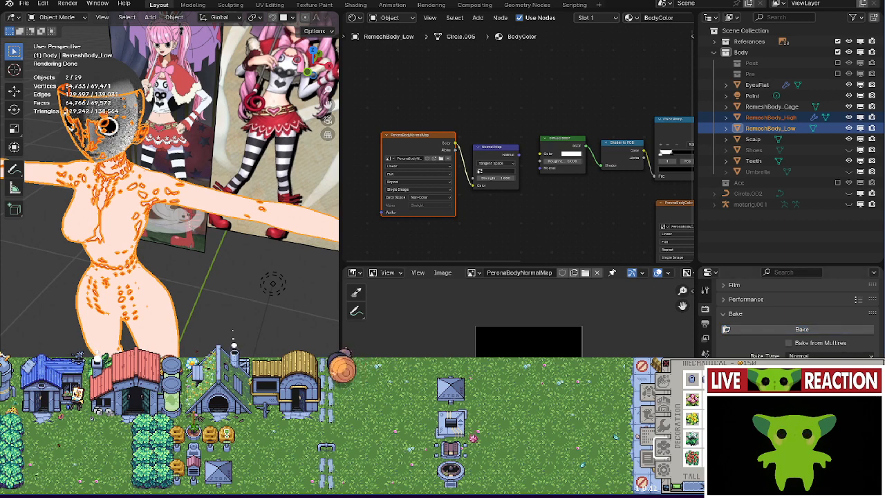
{"action": "scroll", "coordinate": [794, 317], "scroll_direction": "down", "scroll_amount": 4}
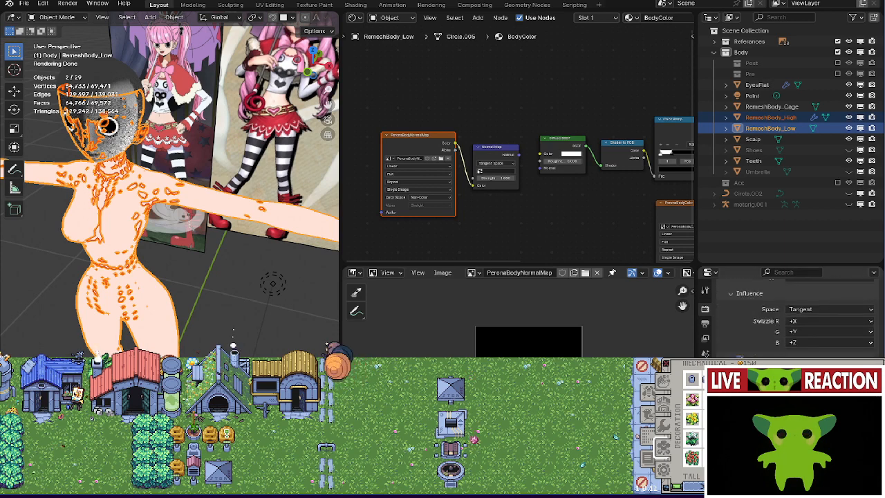
{"action": "left_click", "coordinate": [826, 385]}
{"action": "key", "text": "Escape"}
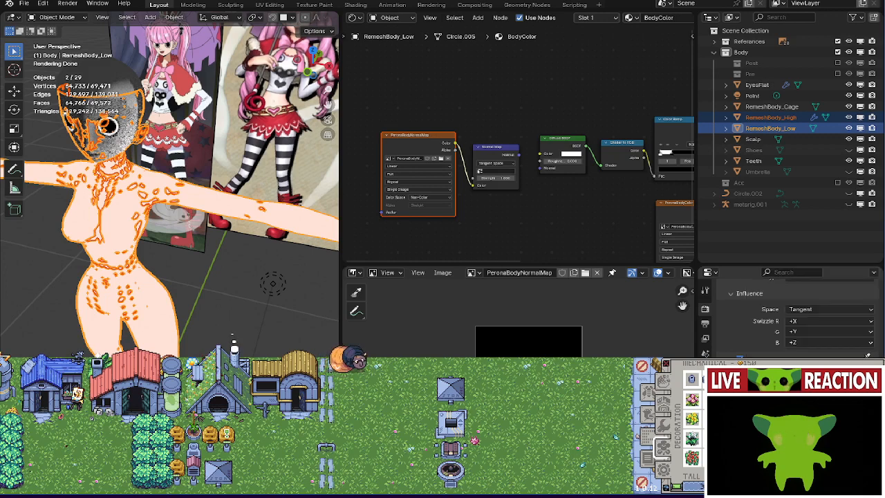
{"action": "left_click", "coordinate": [773, 105]}
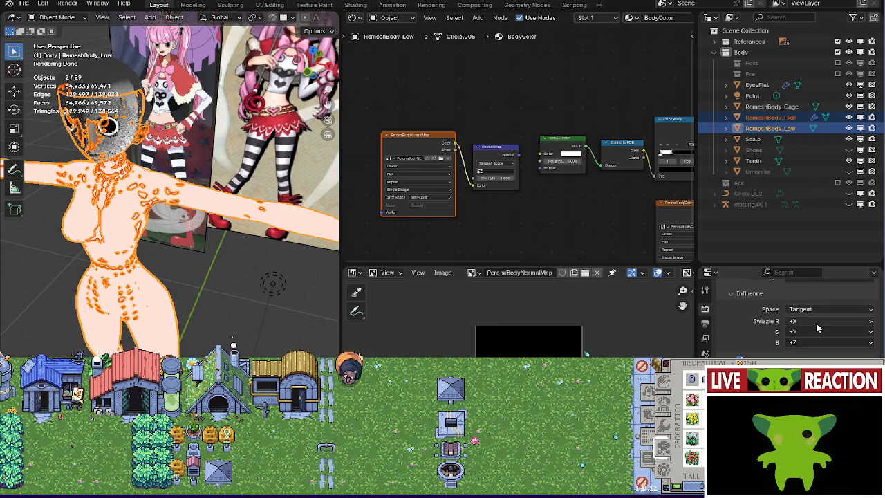
{"action": "scroll", "coordinate": [818, 328], "scroll_direction": "up", "scroll_amount": 3}
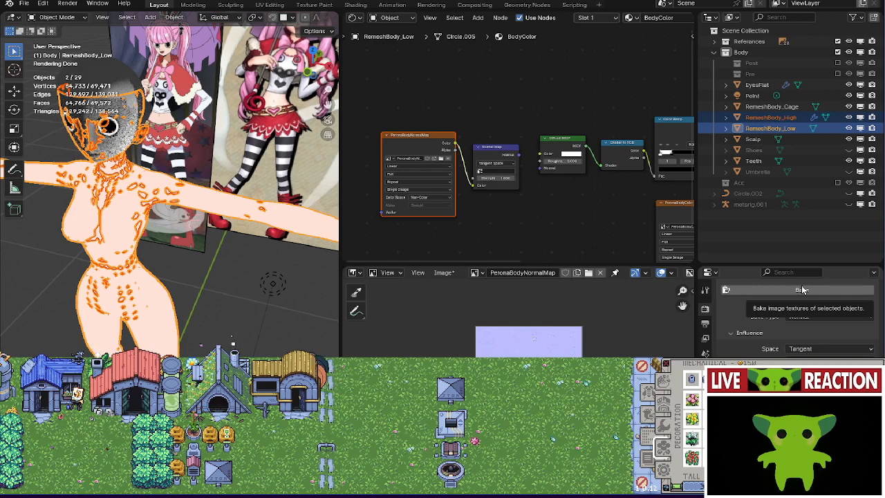
Put both selected bodies into Edit Mode and switch the image area to the UV Editor to overlay their UVs on the baked PeronaBodyNormalMap.
{"action": "scroll", "coordinate": [519, 377], "scroll_direction": "up", "scroll_amount": 5}
{"action": "middle_click_drag", "start_coordinate": [518, 377], "coordinate": [476, 477]}
{"action": "scroll", "coordinate": [518, 414], "scroll_direction": "up", "scroll_amount": 2}
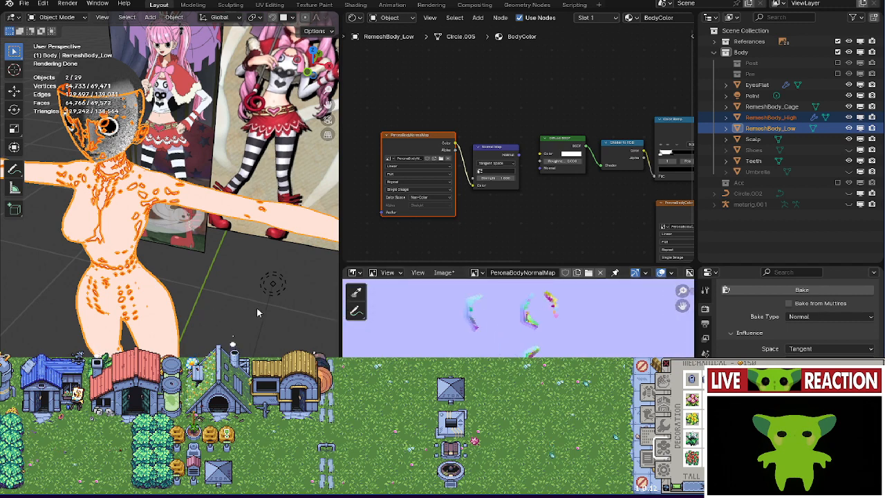
{"action": "middle_click_drag", "start_coordinate": [257, 315], "coordinate": [147, 262]}
{"action": "key", "text": "Tab"}
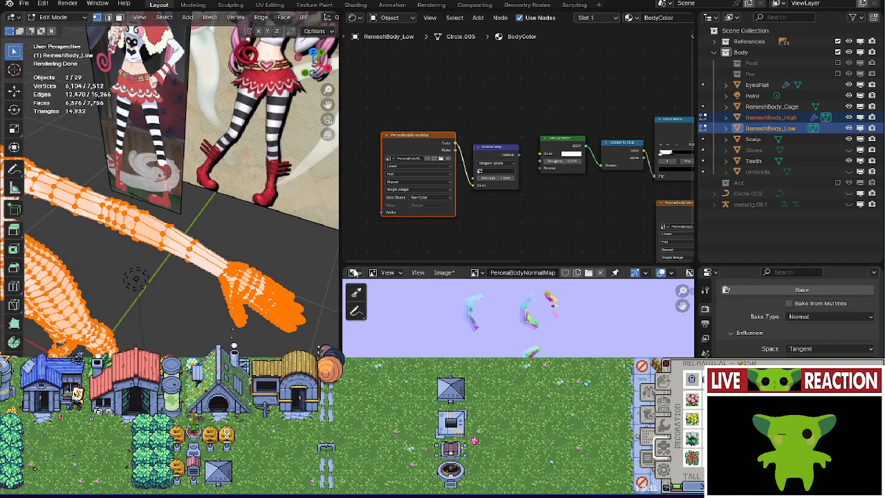
{"action": "left_click", "coordinate": [354, 272]}
{"action": "left_click", "coordinate": [387, 326]}
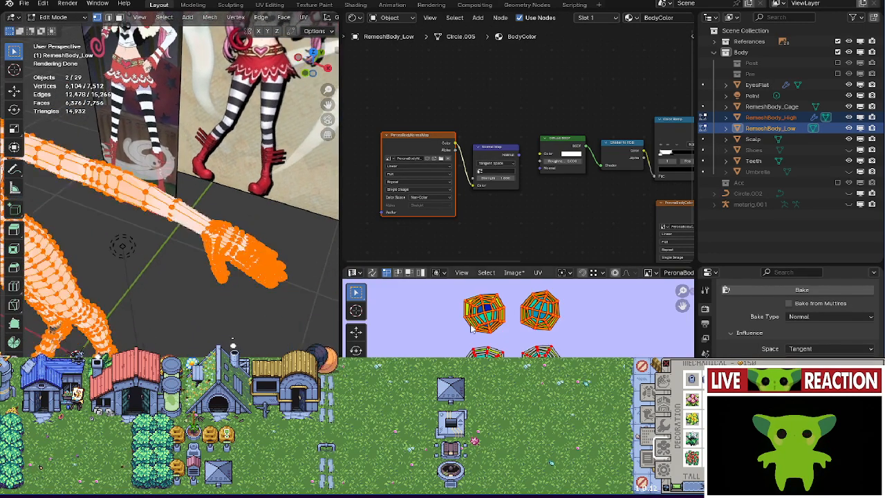
Compare the baked normal map with the torso and limb UV islands by toggling between Edit Mode and Object Mode.
{"action": "scroll", "coordinate": [472, 330], "scroll_direction": "down", "scroll_amount": 3}
{"action": "middle_click_drag", "start_coordinate": [472, 330], "coordinate": [421, 302]}
{"action": "scroll", "coordinate": [501, 292], "scroll_direction": "down", "scroll_amount": 4}
{"action": "middle_click_drag", "start_coordinate": [501, 332], "coordinate": [495, 290]}
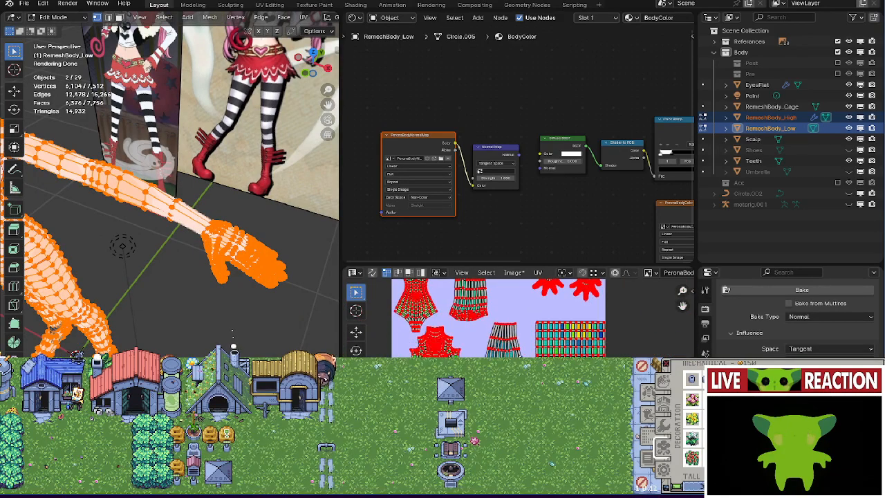
{"action": "key", "text": "Tab"}
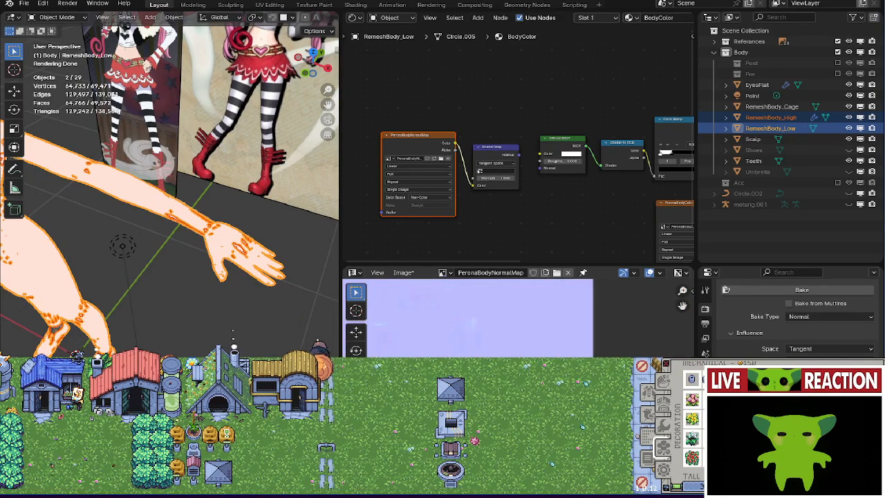
{"action": "middle_click_drag", "start_coordinate": [449, 318], "coordinate": [660, 318]}
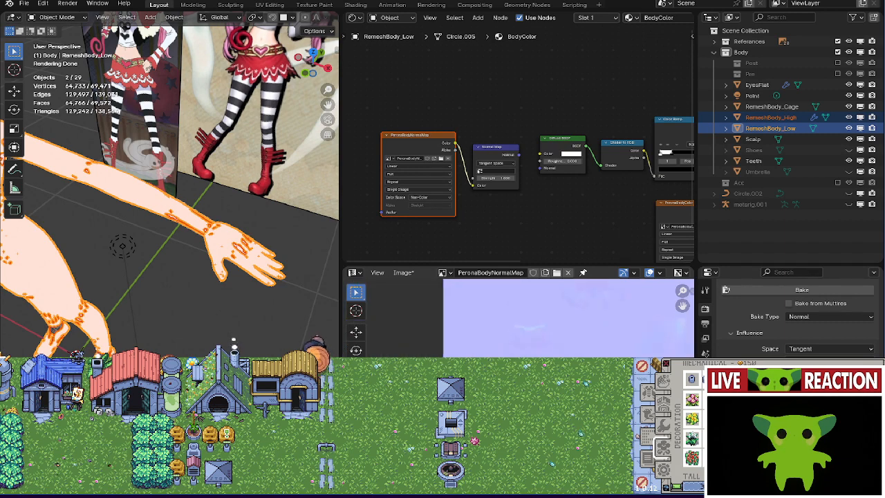
{"action": "middle_click_drag", "start_coordinate": [552, 318], "coordinate": [516, 318]}
{"action": "key", "text": "Tab"}
{"action": "key", "text": "Tab"}
{"action": "middle_click_drag", "start_coordinate": [485, 354], "coordinate": [352, 345]}
{"action": "middle_click_drag", "start_coordinate": [512, 317], "coordinate": [455, 311]}
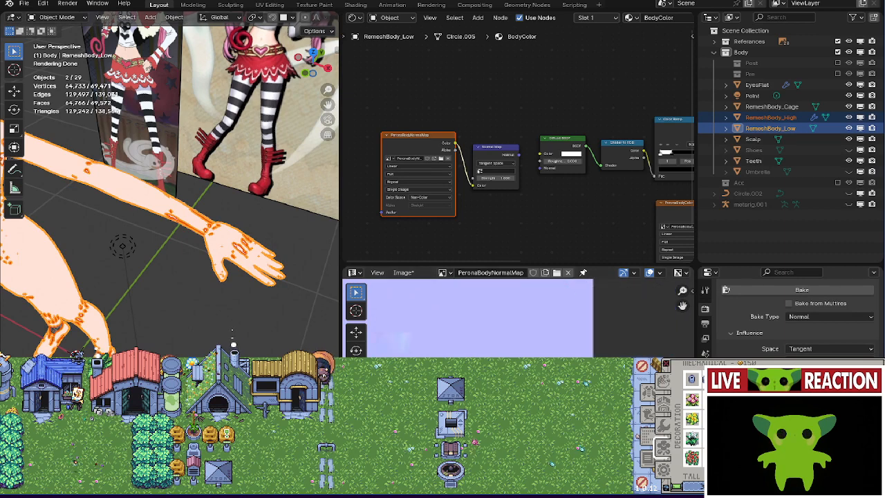
{"action": "scroll", "coordinate": [518, 398], "scroll_direction": "down", "scroll_amount": 4}
{"action": "middle_click_drag", "start_coordinate": [553, 394], "coordinate": [494, 374]}
{"action": "scroll", "coordinate": [570, 307], "scroll_direction": "up", "scroll_amount": 4}
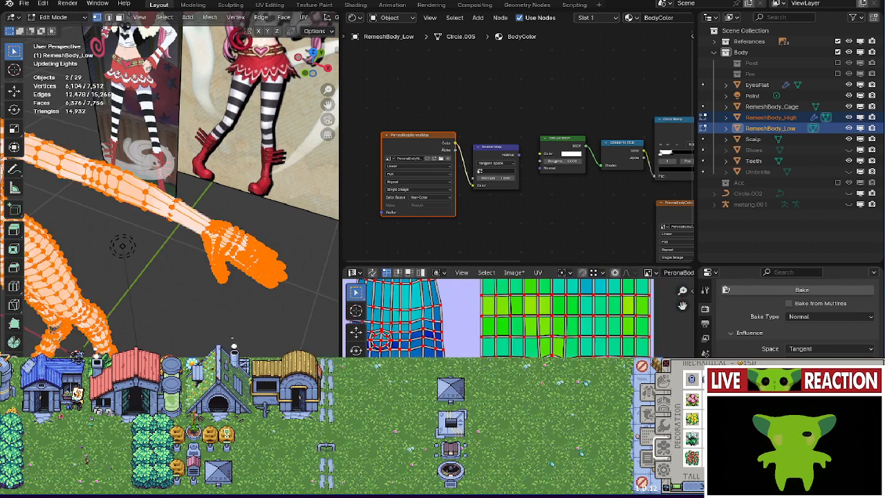
{"action": "key", "text": "Tab"}
{"action": "key", "text": "Tab"}
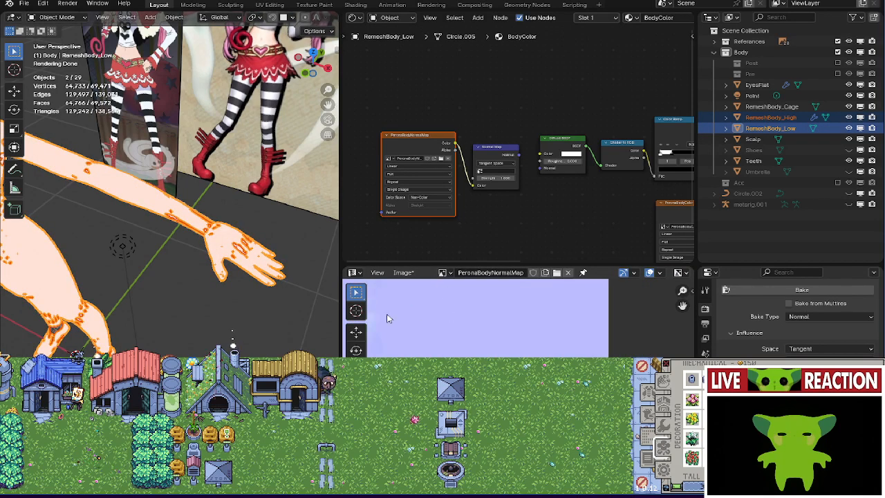
Examine the baked normal details around the hand UV islands, alternating between the plain image and the UV overlay.
{"action": "middle_click_drag", "start_coordinate": [387, 316], "coordinate": [487, 397]}
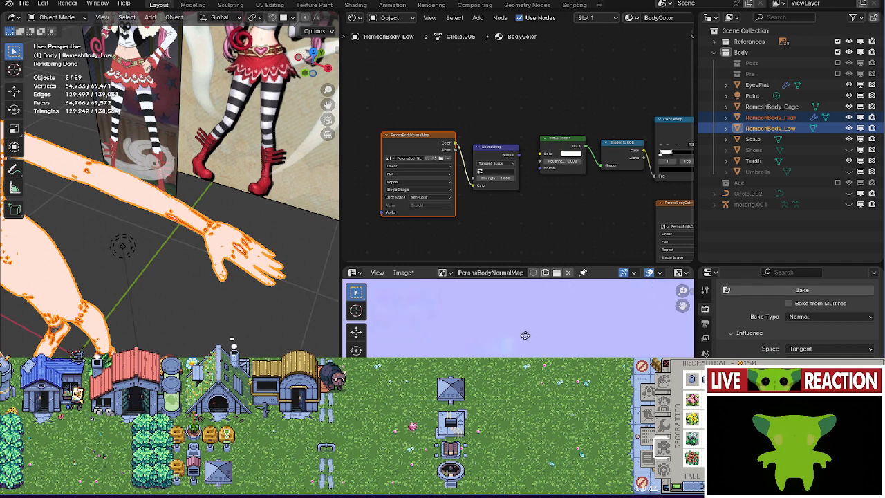
{"action": "key", "text": "Tab"}
{"action": "key", "text": "Tab"}
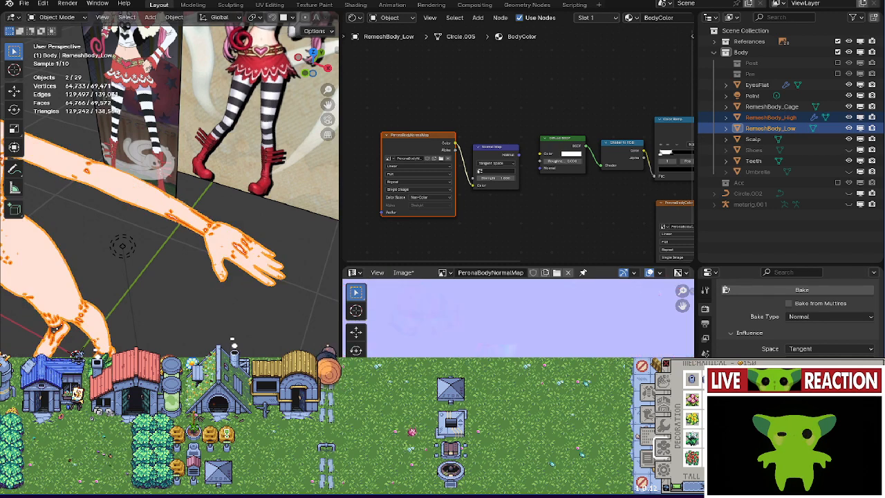
{"action": "middle_click_drag", "start_coordinate": [540, 353], "coordinate": [469, 353]}
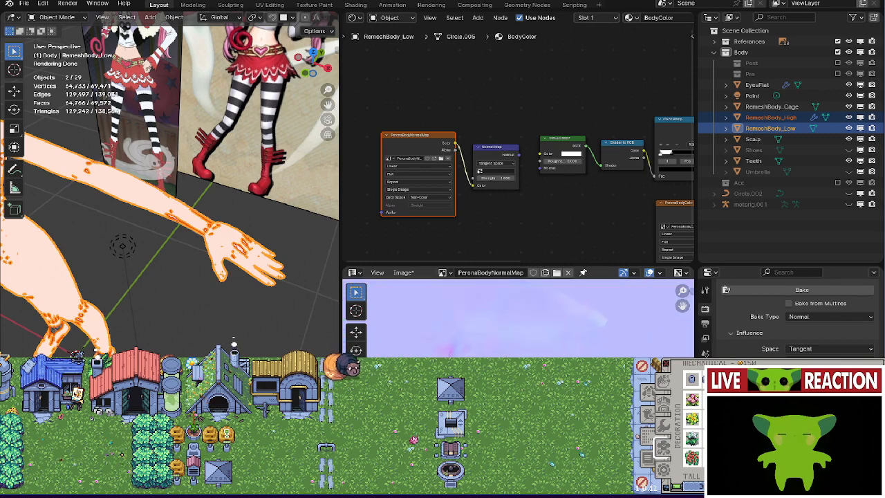
{"action": "key", "text": "Tab"}
{"action": "scroll", "coordinate": [497, 349], "scroll_direction": "down", "scroll_amount": 6}
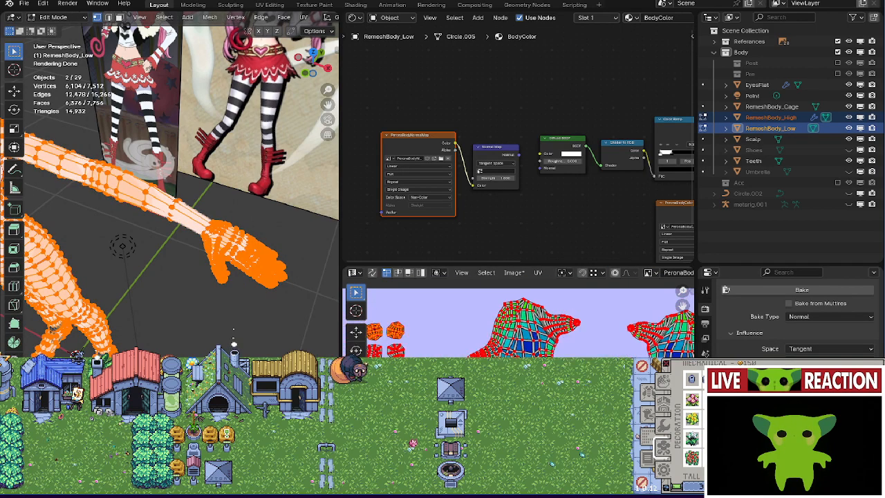
{"action": "scroll", "coordinate": [498, 349], "scroll_direction": "up", "scroll_amount": 1}
{"action": "key", "text": "Tab"}
{"action": "scroll", "coordinate": [497, 350], "scroll_direction": "up", "scroll_amount": 3}
{"action": "key", "text": "Tab"}
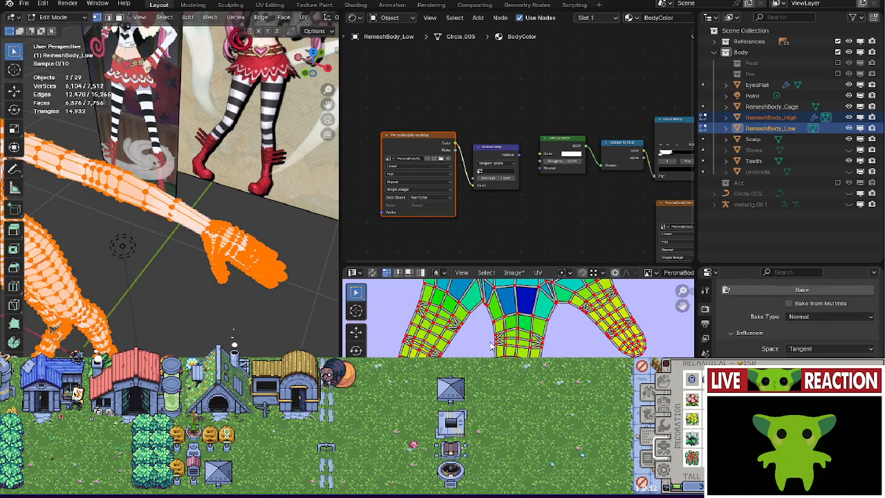
Compare the low-poly body's UV layout with the baked PeronaBodyNormalMap by switching between Edit Mode and Object Mode.
{"action": "scroll", "coordinate": [498, 350], "scroll_direction": "up", "scroll_amount": 3}
{"action": "scroll", "coordinate": [498, 350], "scroll_direction": "up", "scroll_amount": 3}
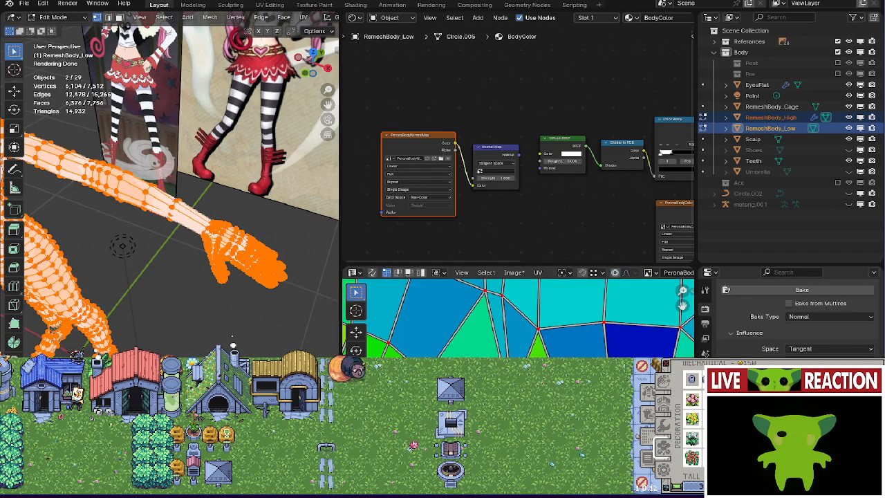
{"action": "key", "text": "Tab"}
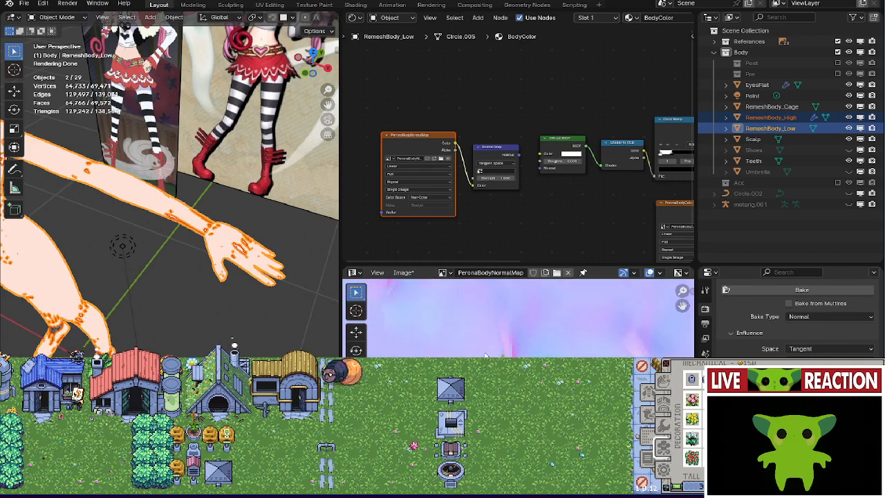
{"action": "key", "text": "Tab"}
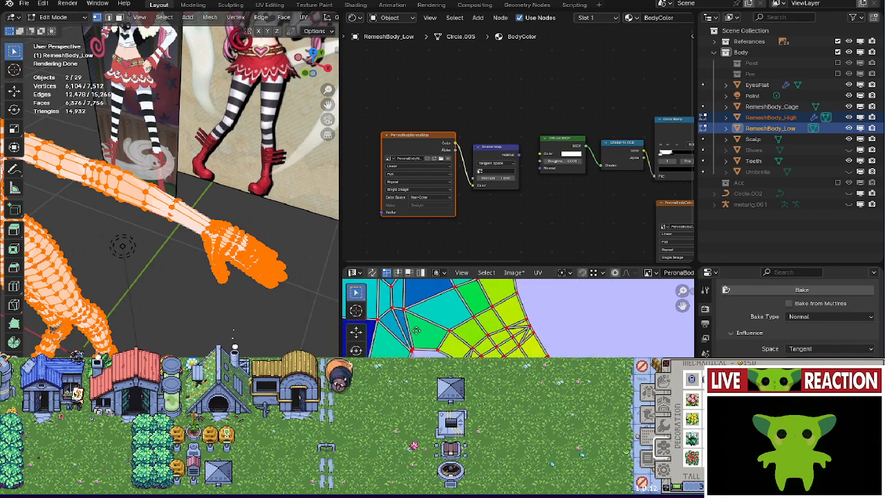
{"action": "key", "text": "Tab"}
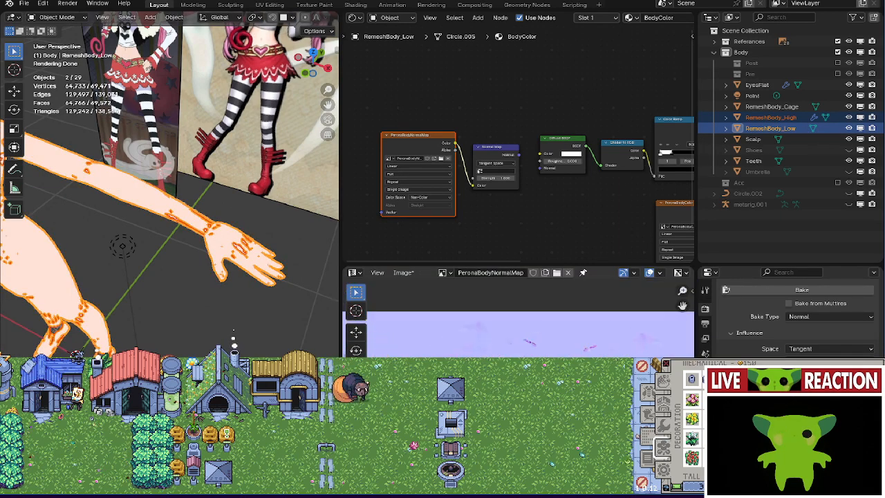
{"action": "key", "text": "Tab"}
{"action": "key", "text": "Tab"}
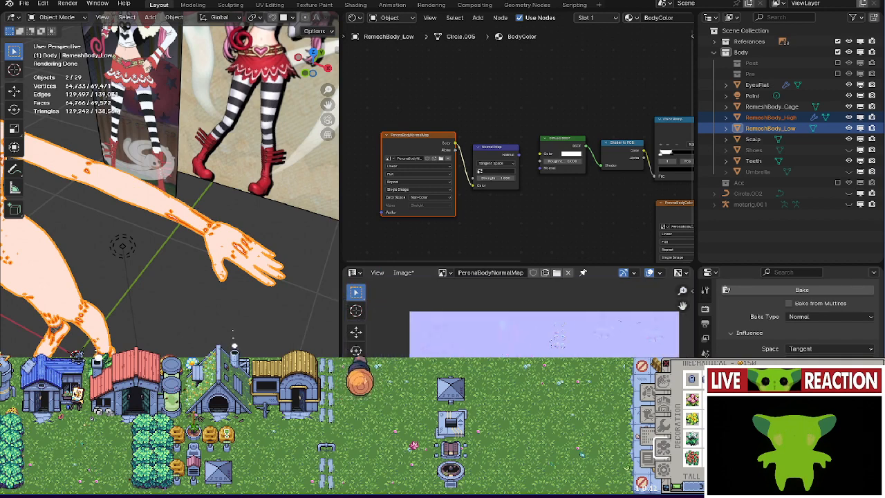
{"action": "key", "text": "Tab"}
{"action": "key", "text": "Tab"}
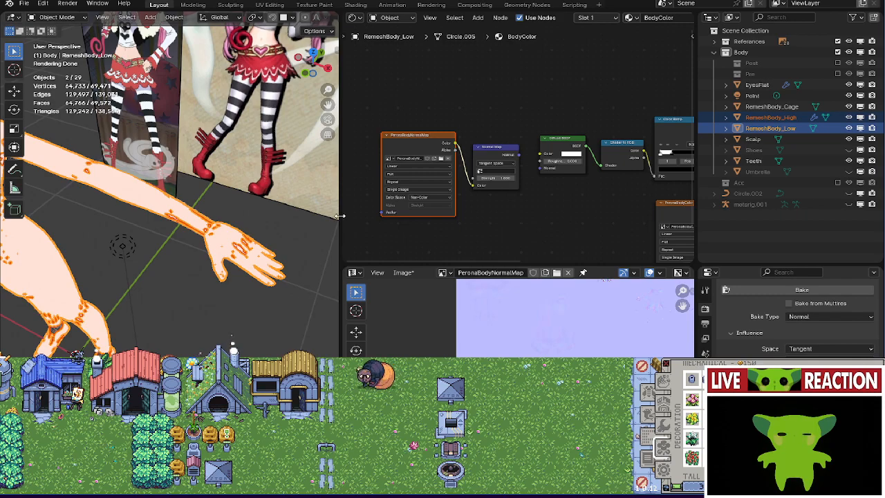
Enlarge the 3D viewport and set the scene's render engine to EEVEE.
{"action": "left_click_drag", "start_coordinate": [340, 215], "coordinate": [636, 216]}
{"action": "middle_click_drag", "start_coordinate": [483, 208], "coordinate": [558, 174]}
{"action": "scroll", "coordinate": [748, 352], "scroll_direction": "up", "scroll_amount": 1}
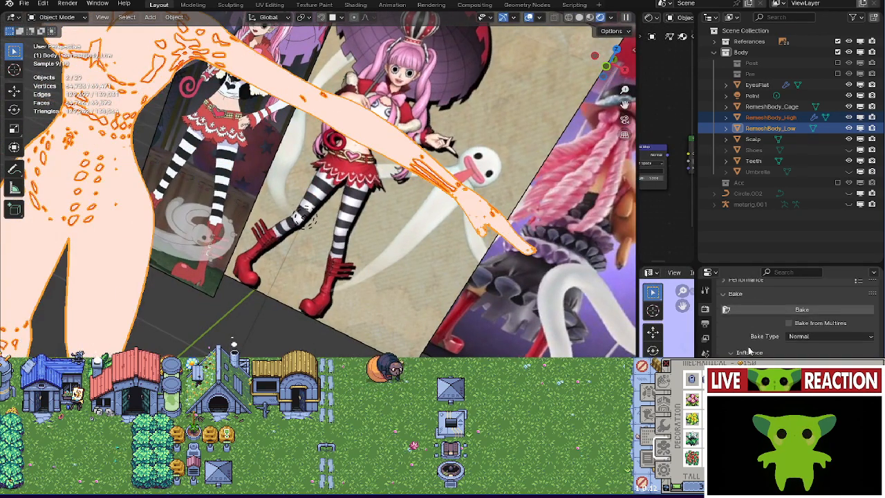
{"action": "scroll", "coordinate": [760, 338], "scroll_direction": "up", "scroll_amount": 10}
{"action": "left_click", "coordinate": [802, 307]}
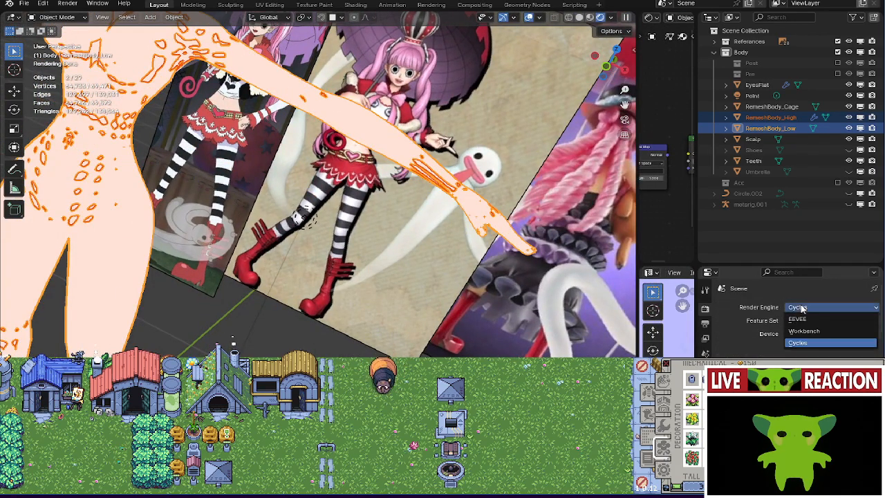
{"action": "left_click", "coordinate": [797, 318]}
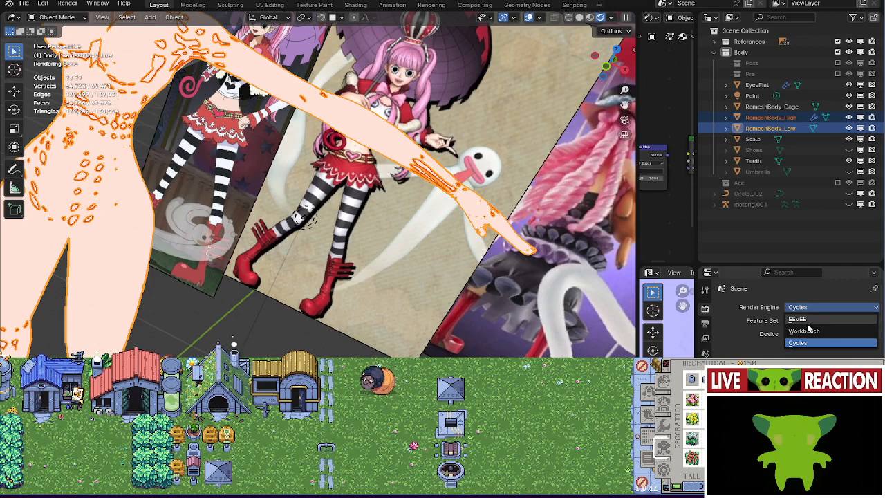
Hide RemeshBody_High and RemeshBody_Cage so only the low-poly body mesh is displayed.
{"action": "middle_click_drag", "start_coordinate": [331, 152], "coordinate": [355, 264]}
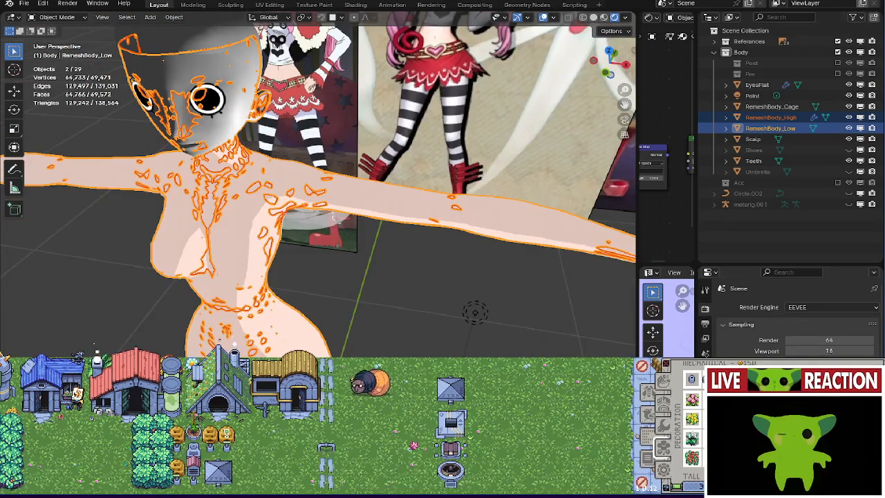
{"action": "left_click", "coordinate": [848, 117]}
{"action": "left_click", "coordinate": [847, 106]}
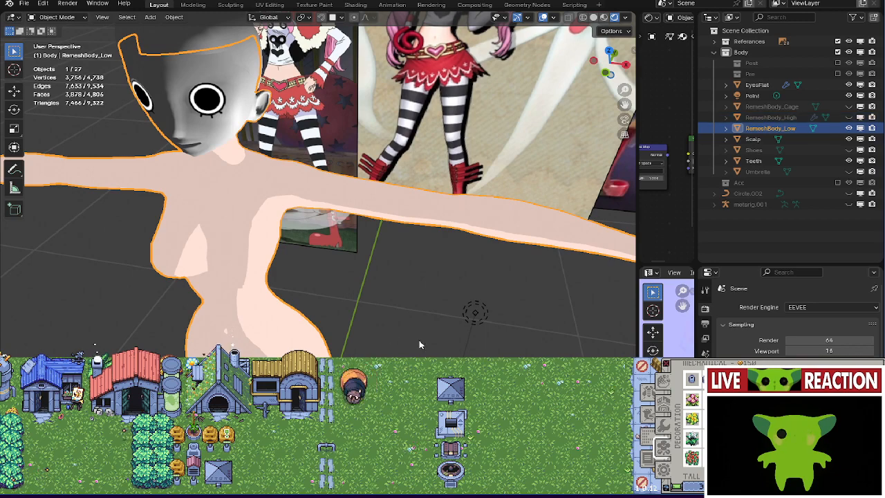
Enlarge the shader node area and connect the Normal Map node's Normal output to the Diffuse BSDF's Normal input.
{"action": "left_click_drag", "start_coordinate": [636, 242], "coordinate": [188, 242]}
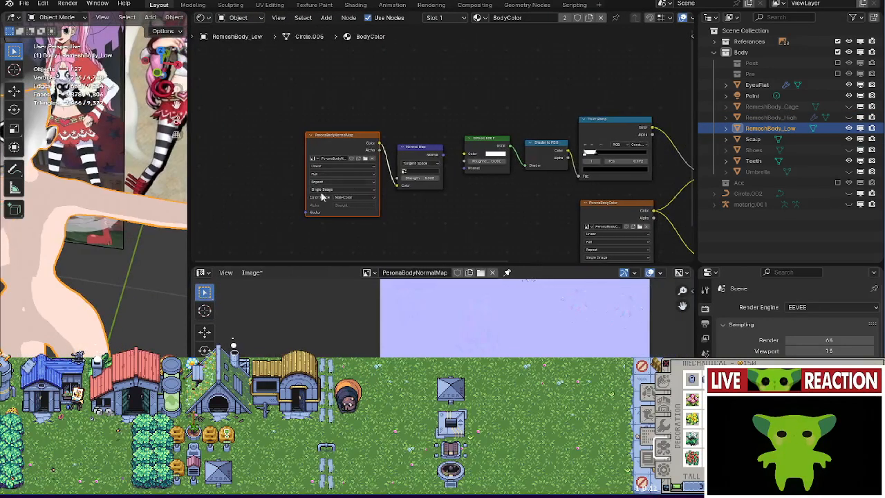
{"action": "middle_click_drag", "start_coordinate": [387, 215], "coordinate": [450, 265]}
{"action": "left_click_drag", "start_coordinate": [450, 266], "coordinate": [483, 495]}
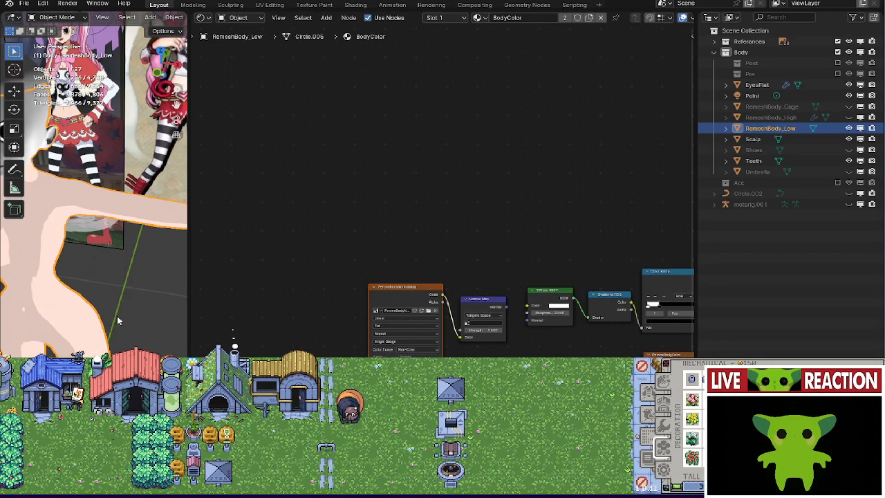
{"action": "left_click", "coordinate": [186, 289]}
{"action": "left_click_drag", "start_coordinate": [187, 286], "coordinate": [395, 286]}
{"action": "left_click", "coordinate": [138, 234]}
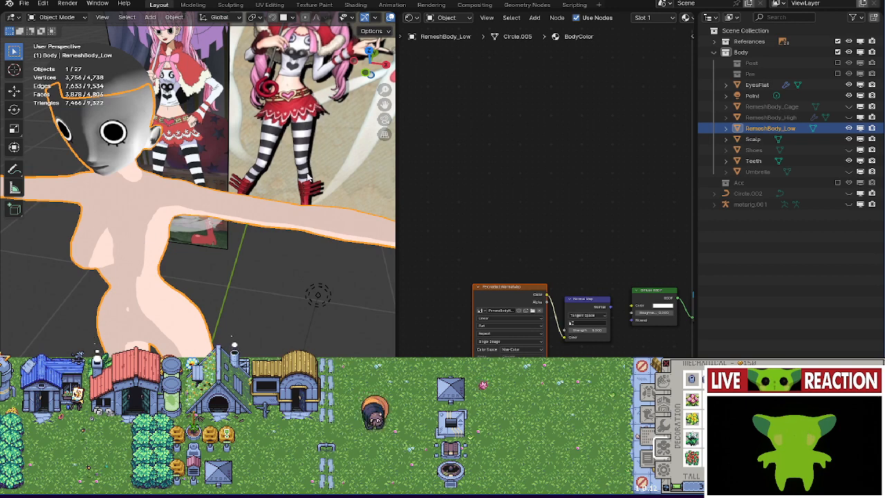
{"action": "scroll", "coordinate": [560, 268], "scroll_direction": "up", "scroll_amount": 5}
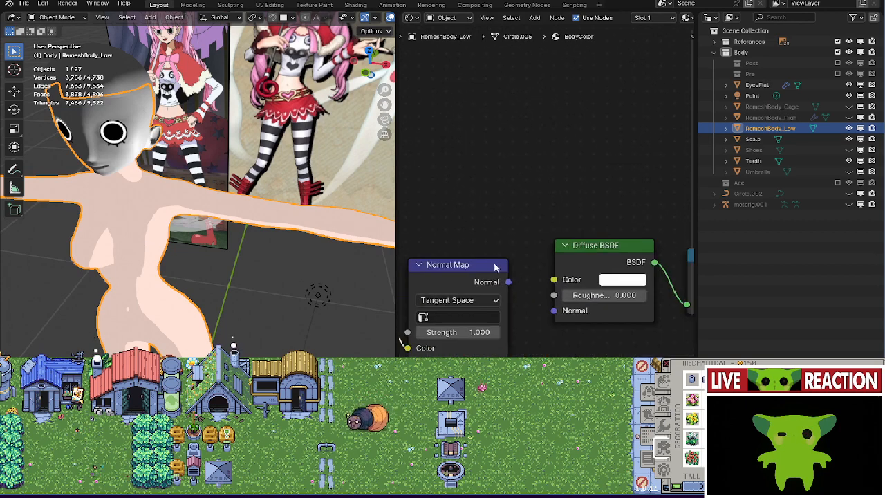
{"action": "left_click_drag", "start_coordinate": [549, 315], "coordinate": [552, 311]}
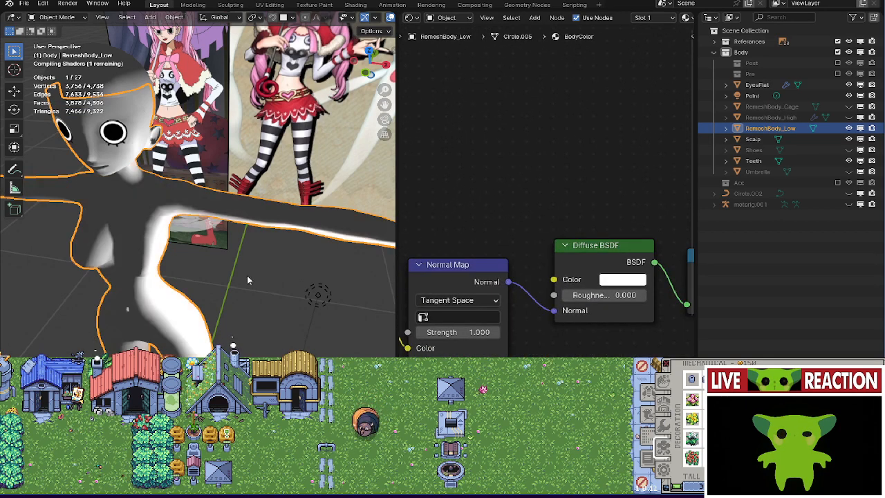
Unlink the Normal Map from the Diffuse BSDF and relink it to compare the shading around the chest and armpit.
{"action": "scroll", "coordinate": [154, 246], "scroll_direction": "up", "scroll_amount": 6}
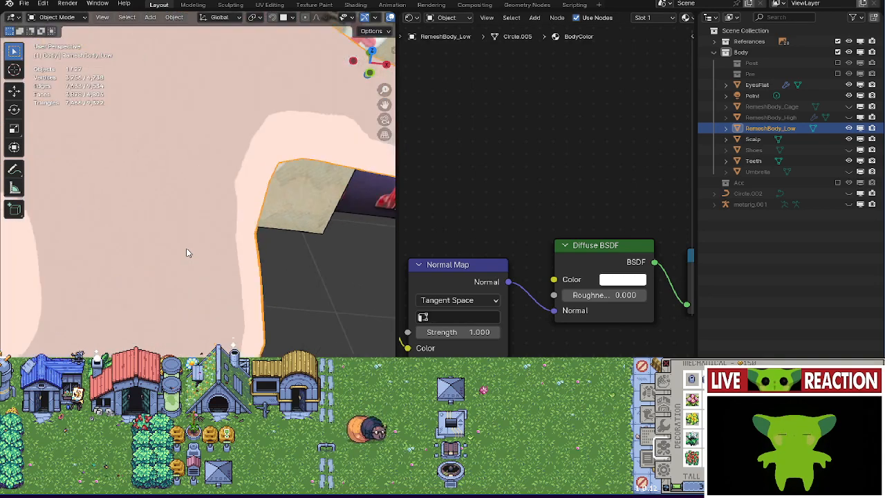
{"action": "scroll", "coordinate": [137, 242], "scroll_direction": "down", "scroll_amount": 3}
{"action": "scroll", "coordinate": [200, 251], "scroll_direction": "down", "scroll_amount": 3}
{"action": "scroll", "coordinate": [170, 257], "scroll_direction": "up", "scroll_amount": 5}
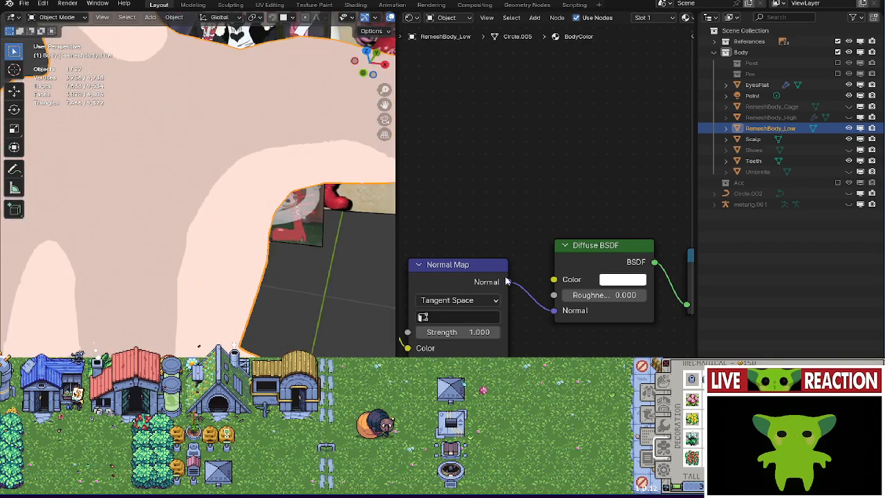
{"action": "left_click", "coordinate": [559, 314]}
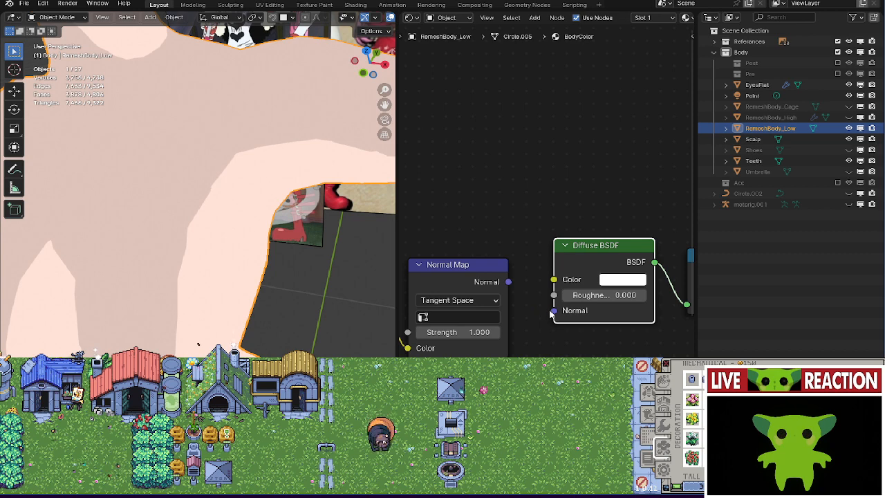
{"action": "left_click_drag", "start_coordinate": [509, 281], "coordinate": [557, 316]}
{"action": "scroll", "coordinate": [158, 306], "scroll_direction": "down", "scroll_amount": 3}
{"action": "middle_click_drag", "start_coordinate": [159, 306], "coordinate": [141, 326]}
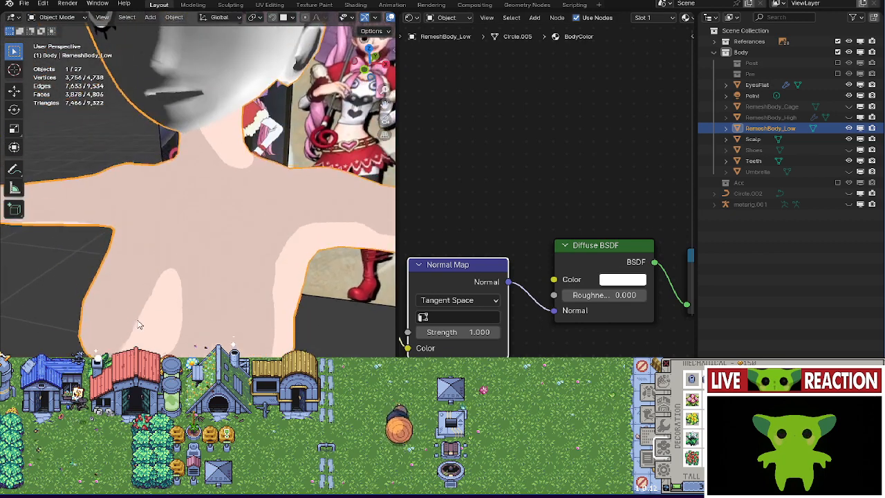
Disconnect and reconnect the Diffuse BSDF's Normal input again, checking the body shading from torso to legs and hand.
{"action": "left_click_drag", "start_coordinate": [558, 316], "coordinate": [541, 320]}
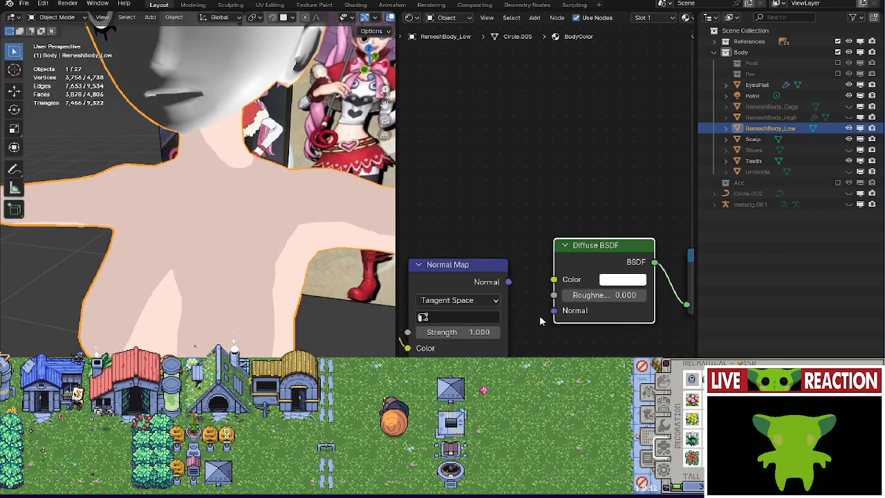
{"action": "left_click", "coordinate": [510, 282]}
{"action": "middle_click_drag", "start_coordinate": [420, 316], "coordinate": [398, 221]}
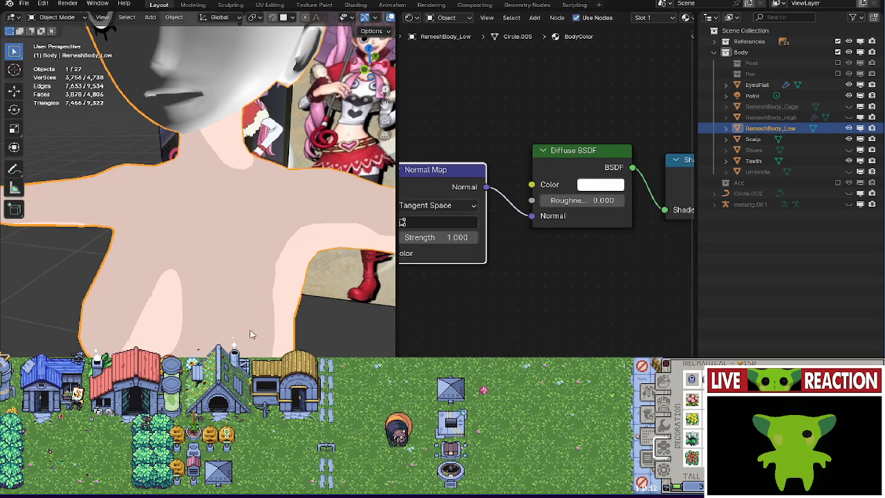
{"action": "scroll", "coordinate": [251, 335], "scroll_direction": "down", "scroll_amount": 3}
{"action": "middle_click_drag", "start_coordinate": [252, 335], "coordinate": [217, 251], "text": "shift"}
{"action": "scroll", "coordinate": [247, 281], "scroll_direction": "up", "scroll_amount": 3}
{"action": "scroll", "coordinate": [248, 281], "scroll_direction": "down", "scroll_amount": 2}
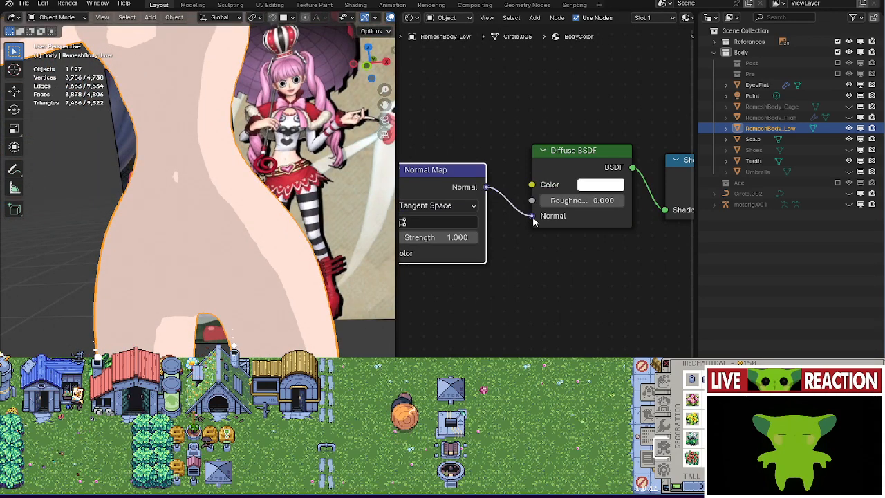
{"action": "mouse_move", "coordinate": [57, 310]}
{"action": "middle_mouse_down"}
{"action": "mouse_move", "coordinate": [136, 315]}
{"action": "mouse_move", "coordinate": [62, 309]}
{"action": "middle_mouse_up"}
{"action": "scroll", "coordinate": [271, 315], "scroll_direction": "down", "scroll_amount": 4}
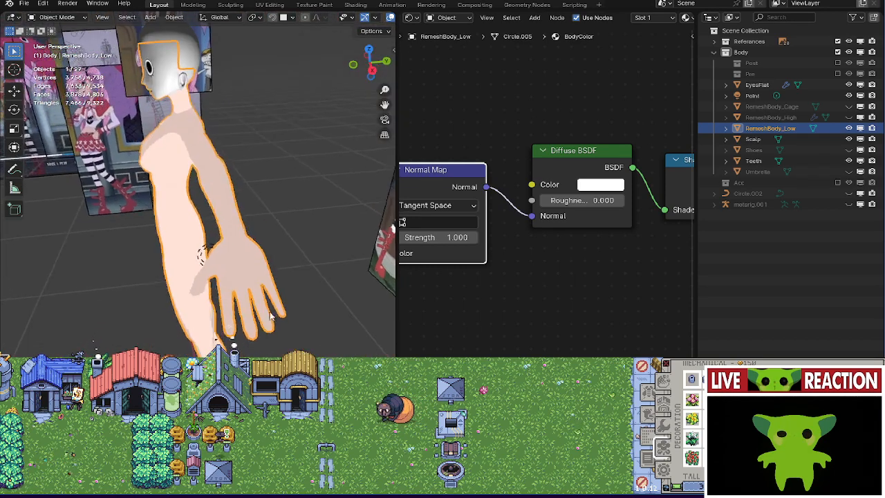
Reposition the point light along the global Z axis while checking how the toon shadows fall on the body.
{"action": "middle_click_drag", "start_coordinate": [270, 315], "coordinate": [248, 309]}
{"action": "left_click", "coordinate": [208, 279]}
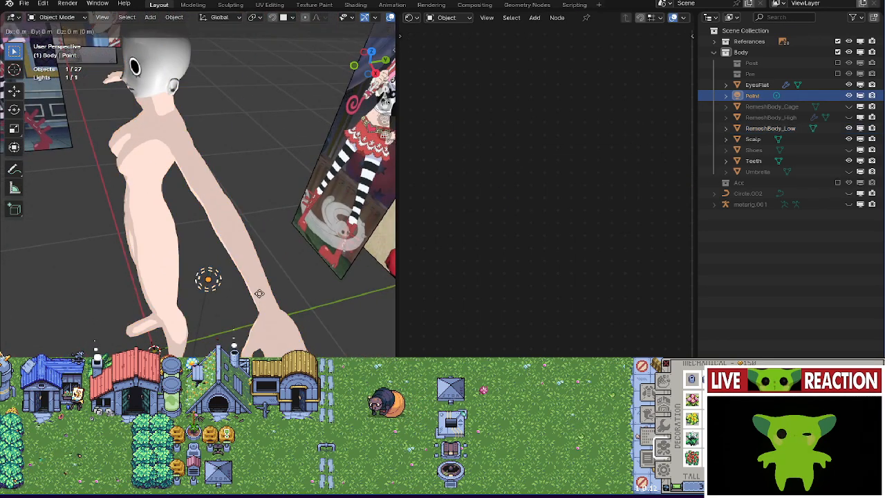
{"action": "key", "text": "g"}
{"action": "key", "text": "z"}
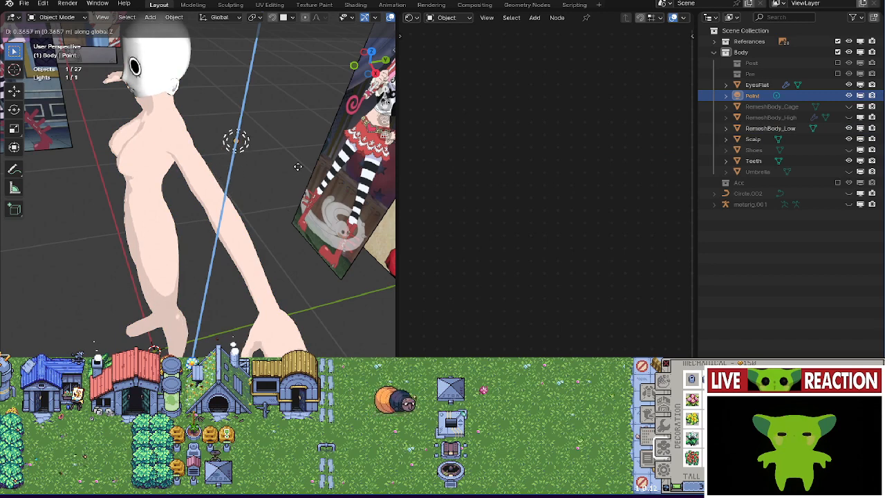
{"action": "middle_click_drag", "start_coordinate": [296, 176], "coordinate": [259, 207]}
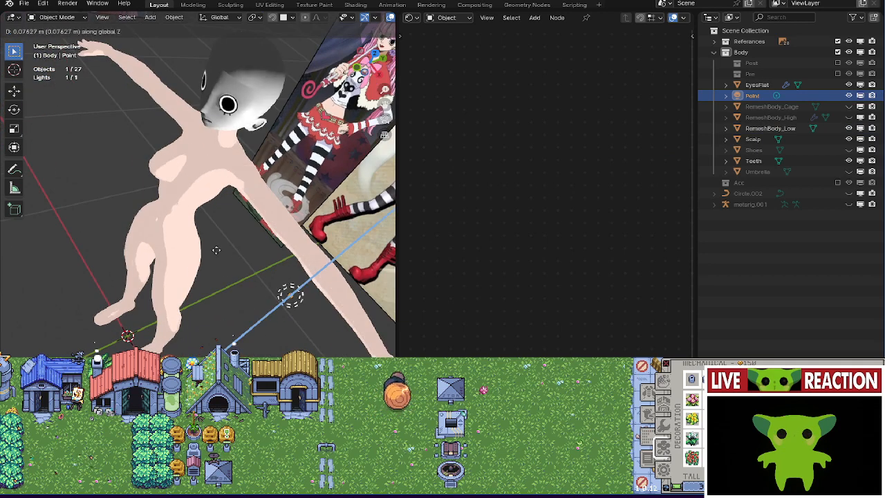
{"action": "left_click", "coordinate": [185, 234]}
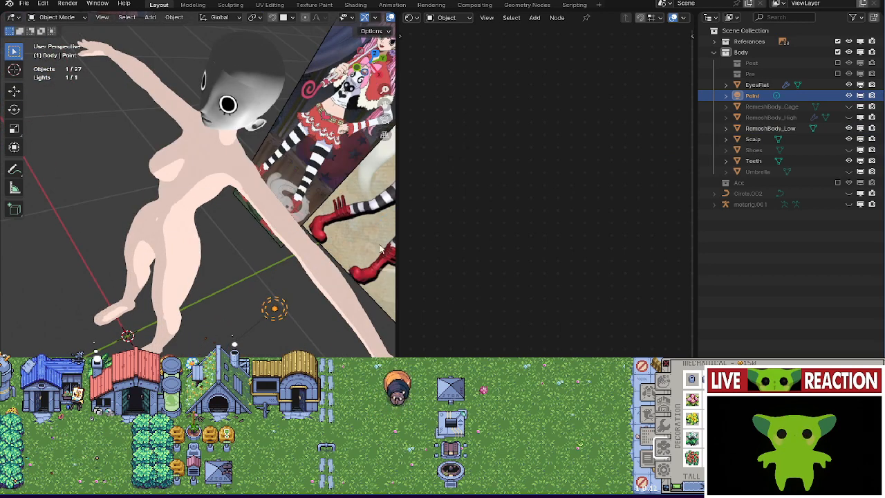
With the scalp mesh selected, save the PeronaBodyNormalMap image and display PeronaBodyColor in the image editor instead.
{"action": "left_click", "coordinate": [230, 45]}
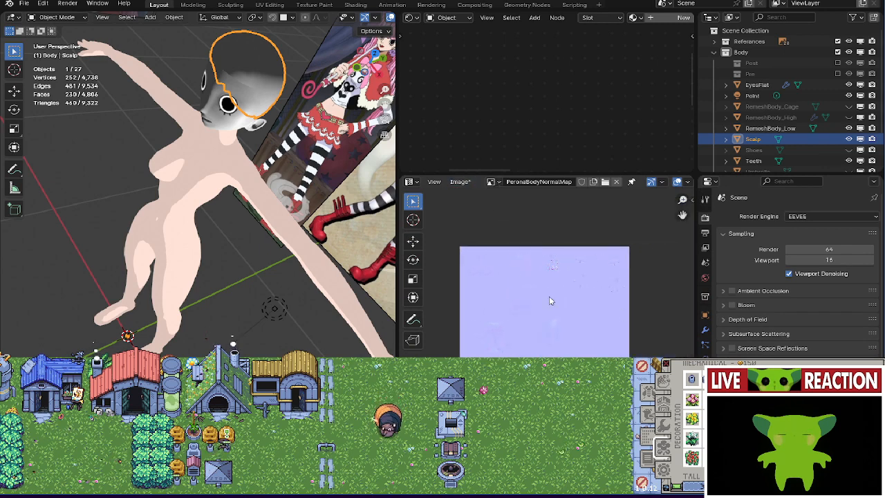
{"action": "key", "text": "alt+s"}
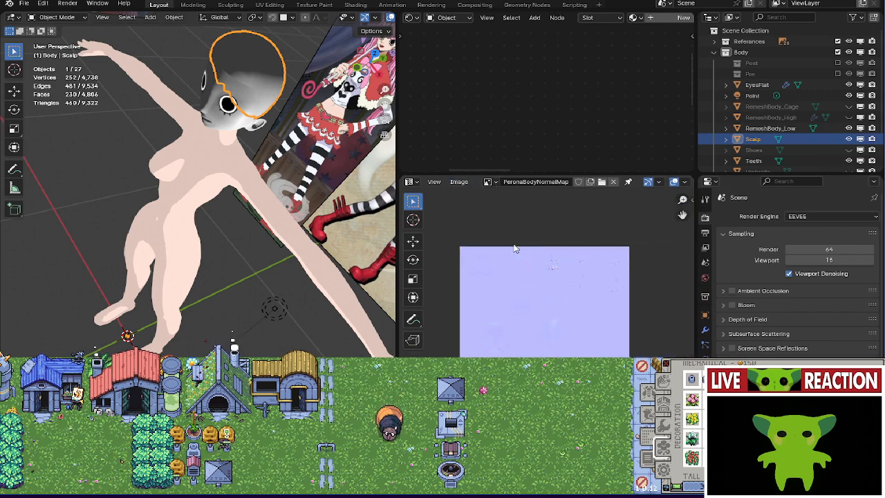
{"action": "left_click", "coordinate": [488, 183]}
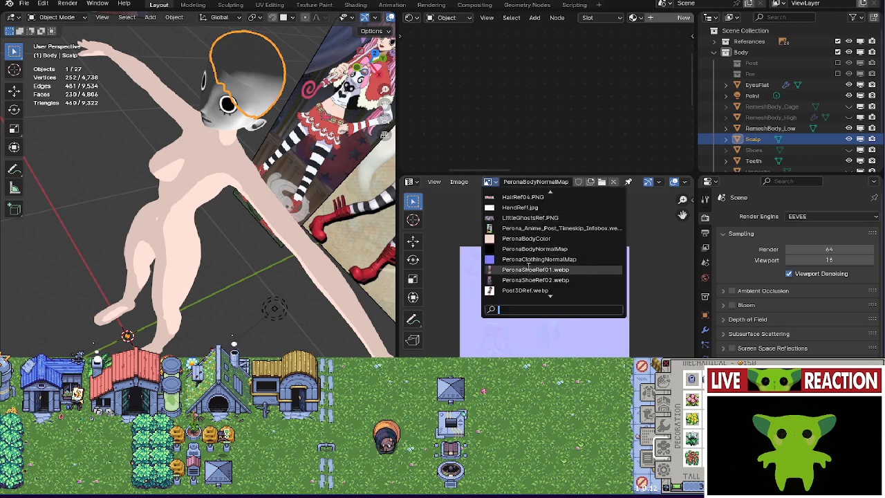
{"action": "left_click", "coordinate": [527, 239]}
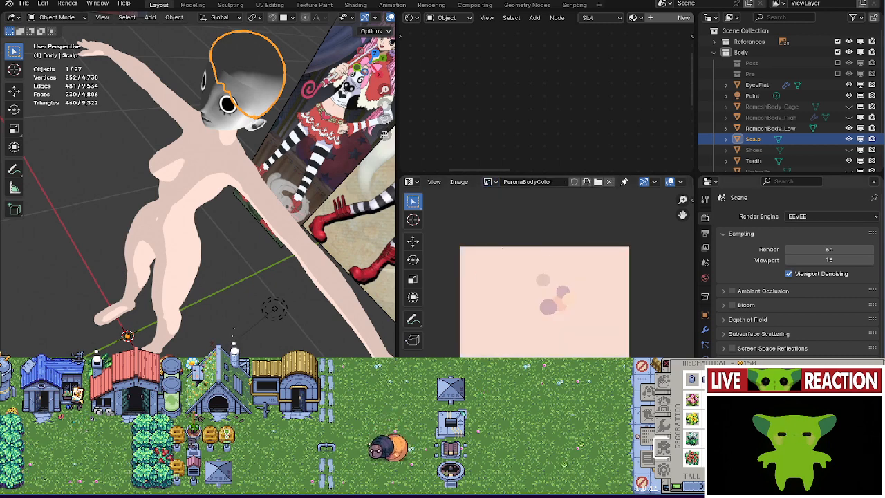
Assign the existing BodyColor material to the scalp and check it against the body.
{"action": "left_click", "coordinate": [705, 277]}
{"action": "left_click", "coordinate": [722, 261]}
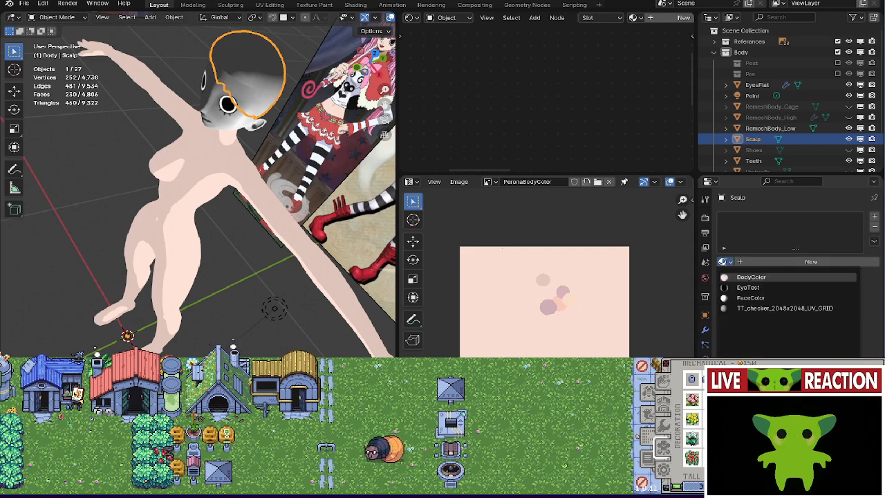
{"action": "left_click", "coordinate": [750, 276]}
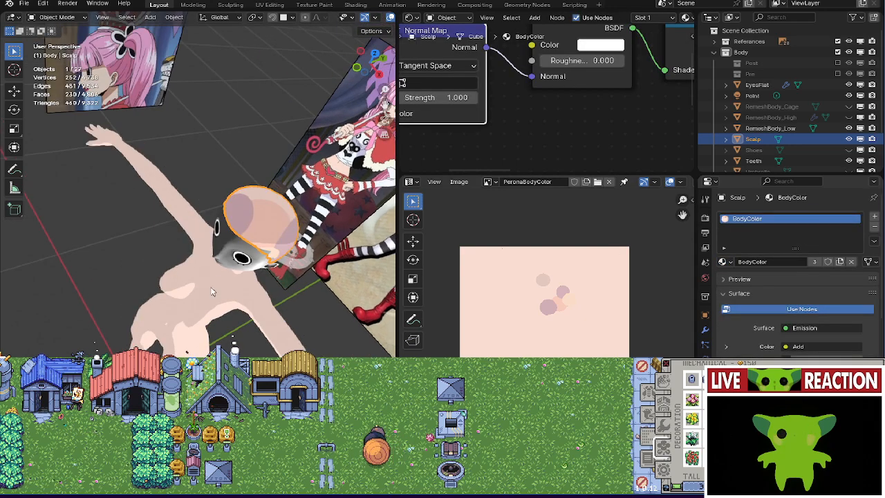
{"action": "middle_click_drag", "start_coordinate": [194, 314], "coordinate": [196, 281]}
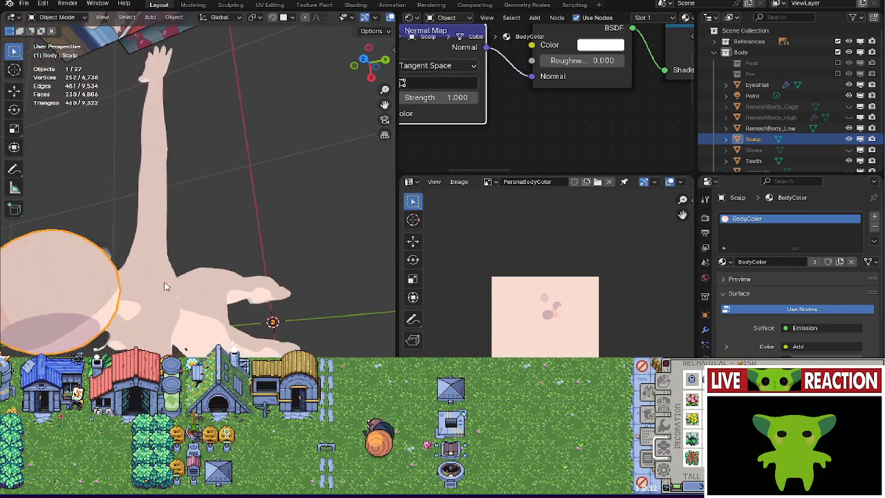
Save the file and open the scalp mesh in Edit Mode to view its UV island on the PeronaBodyColor image.
{"action": "key", "text": "ctrl+s"}
{"action": "left_click", "coordinate": [272, 282]}
{"action": "middle_click_drag", "start_coordinate": [308, 323], "coordinate": [304, 228]}
{"action": "key", "text": "Tab"}
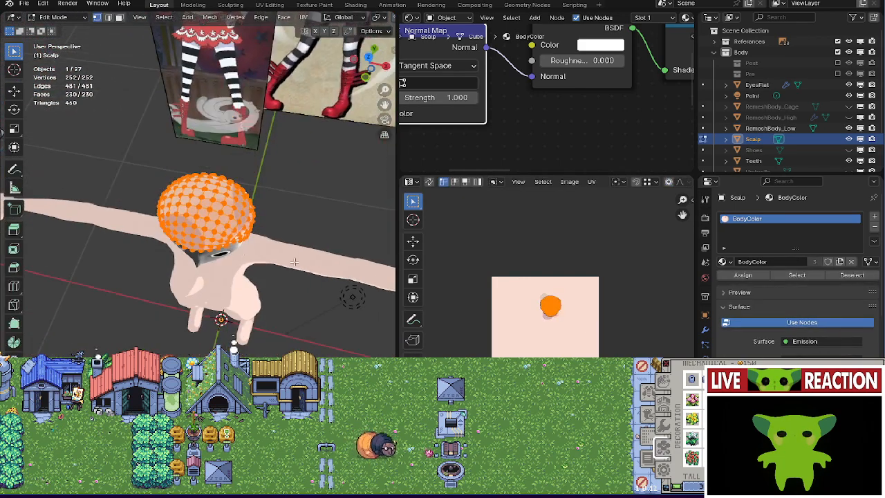
{"action": "scroll", "coordinate": [572, 302], "scroll_direction": "up", "scroll_amount": 3}
{"action": "scroll", "coordinate": [573, 303], "scroll_direction": "up", "scroll_amount": 3}
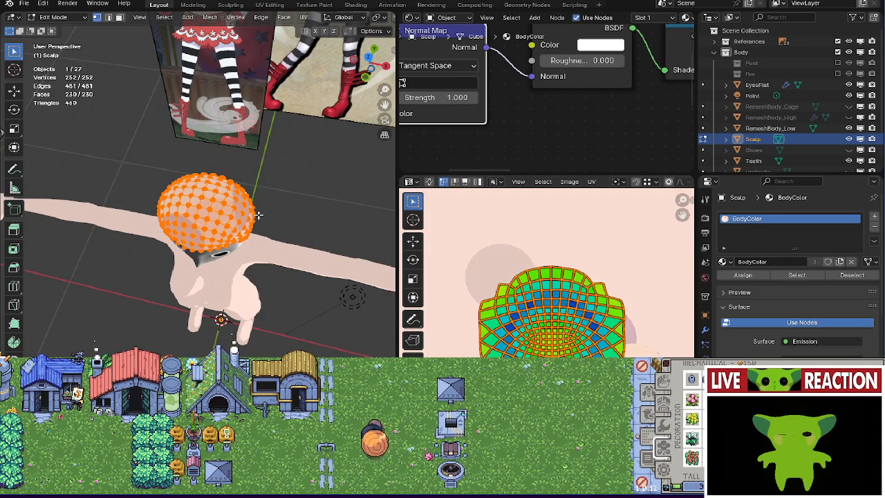
Switch the scalp to Texture Paint mode and sample the pink hair colour from Perona's front reference as the brush colour.
{"action": "key", "text": "KP_1"}
{"action": "scroll", "coordinate": [221, 244], "scroll_direction": "up", "scroll_amount": 6}
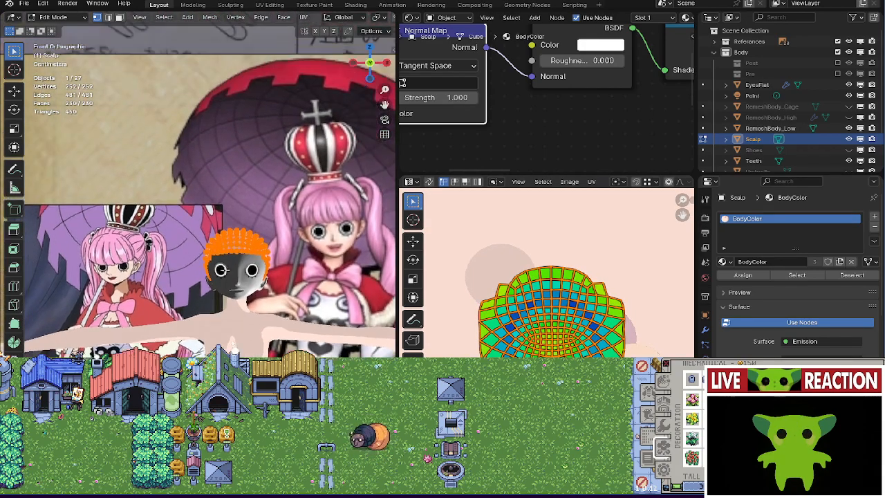
{"action": "key", "text": "ctrl+Tab"}
{"action": "scroll", "coordinate": [215, 252], "scroll_direction": "up", "scroll_amount": 5}
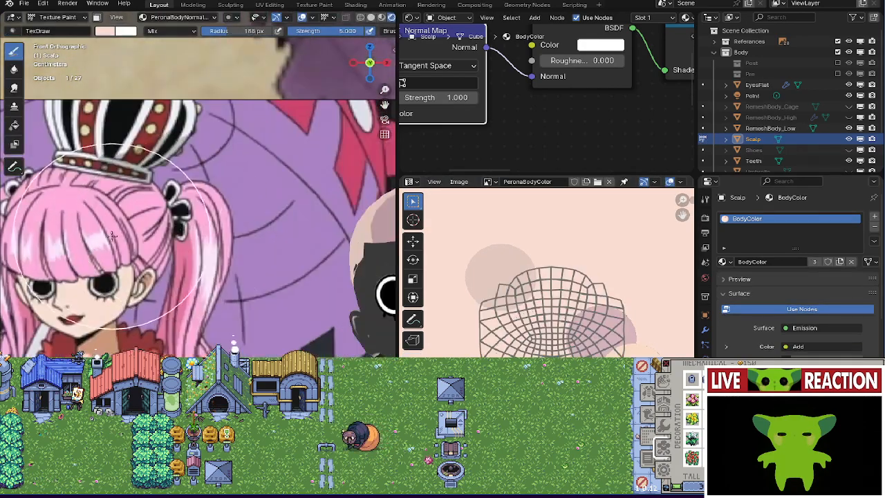
{"action": "key", "text": "s"}
{"action": "scroll", "coordinate": [608, 311], "scroll_direction": "up", "scroll_amount": 2}
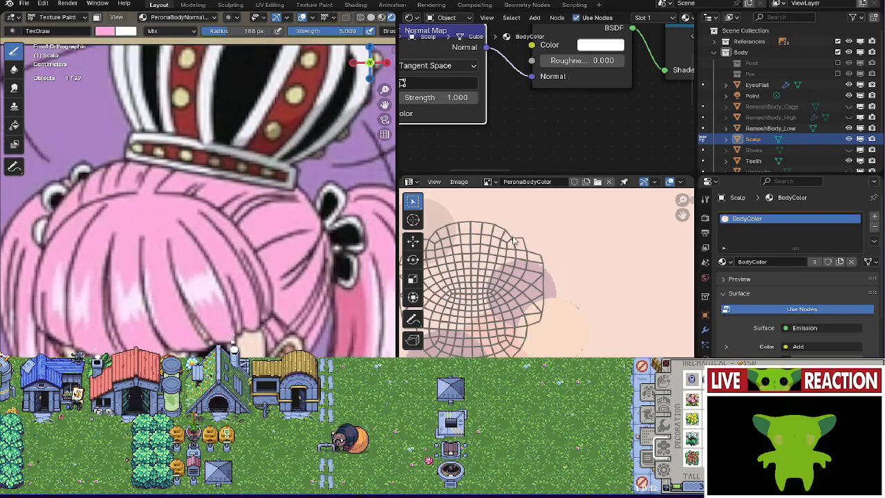
{"action": "scroll", "coordinate": [541, 266], "scroll_direction": "down", "scroll_amount": 4}
{"action": "scroll", "coordinate": [259, 252], "scroll_direction": "down", "scroll_amount": 8}
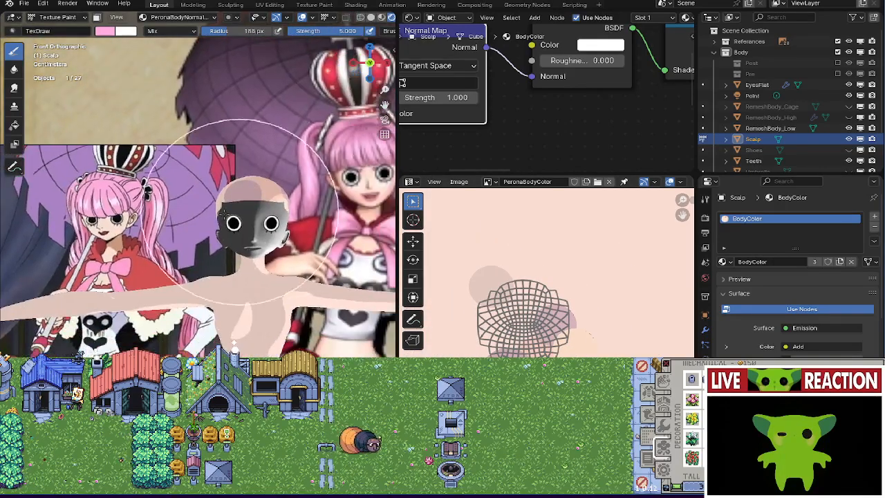
Set the image editor showing PeronaBodyColor to Paint mode, with the scalp's UV island in view.
{"action": "middle_click_drag", "start_coordinate": [221, 249], "coordinate": [220, 311]}
{"action": "scroll", "coordinate": [542, 330], "scroll_direction": "up", "scroll_amount": 1}
{"action": "middle_click_drag", "start_coordinate": [505, 332], "coordinate": [517, 337]}
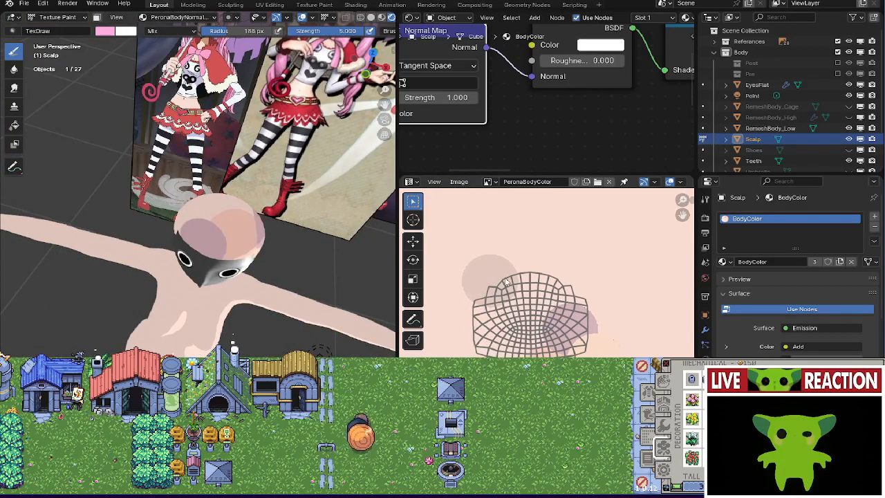
{"action": "left_click", "coordinate": [410, 181]}
{"action": "left_click", "coordinate": [434, 216]}
{"action": "left_click", "coordinate": [444, 181]}
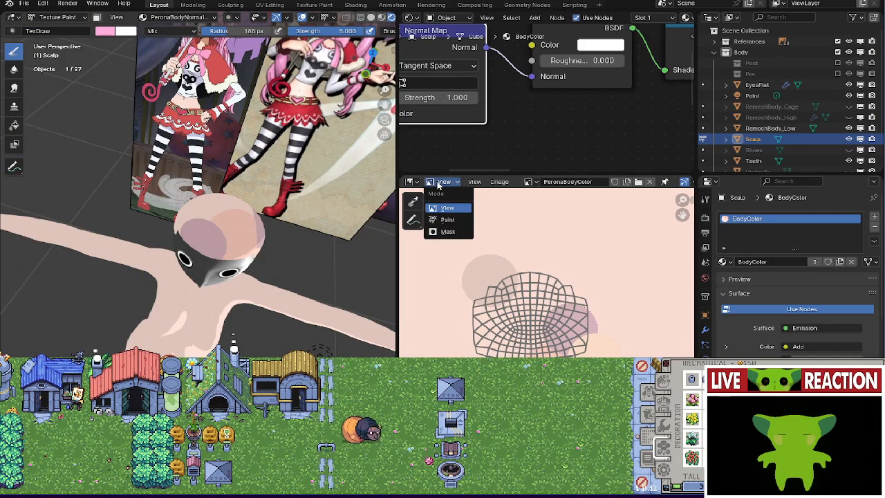
{"action": "left_click", "coordinate": [449, 220]}
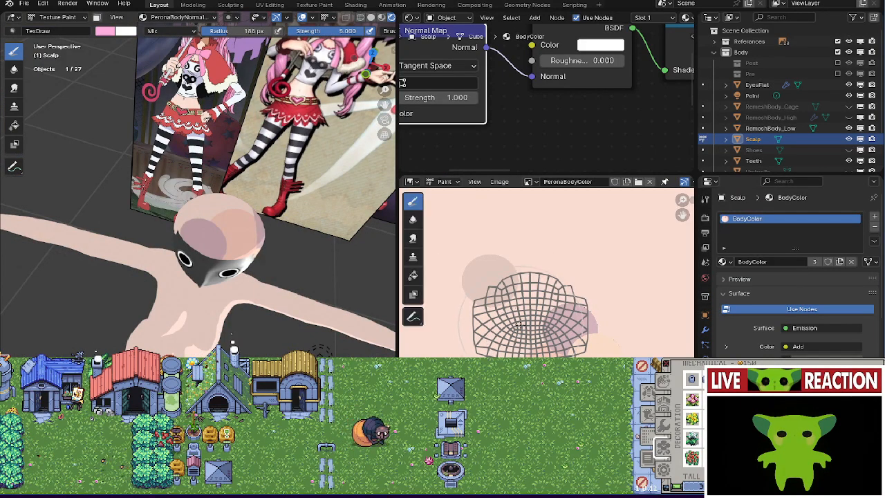
Paint pink over the scalp's entire UV island in PeronaBodyColor, check it on the head and save.
{"action": "left_click", "coordinate": [521, 322]}
{"action": "left_click", "coordinate": [547, 316]}
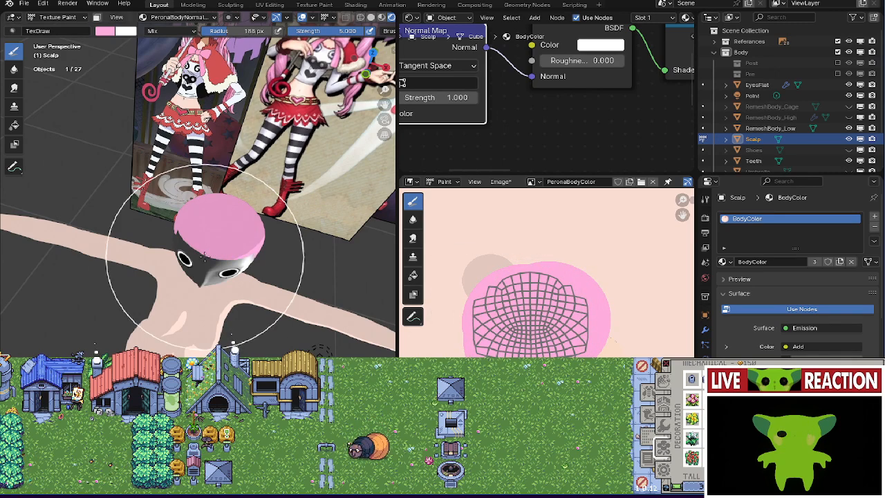
{"action": "mouse_move", "coordinate": [213, 281]}
{"action": "middle_mouse_down"}
{"action": "mouse_move", "coordinate": [168, 178]}
{"action": "mouse_move", "coordinate": [186, 207]}
{"action": "middle_mouse_up"}
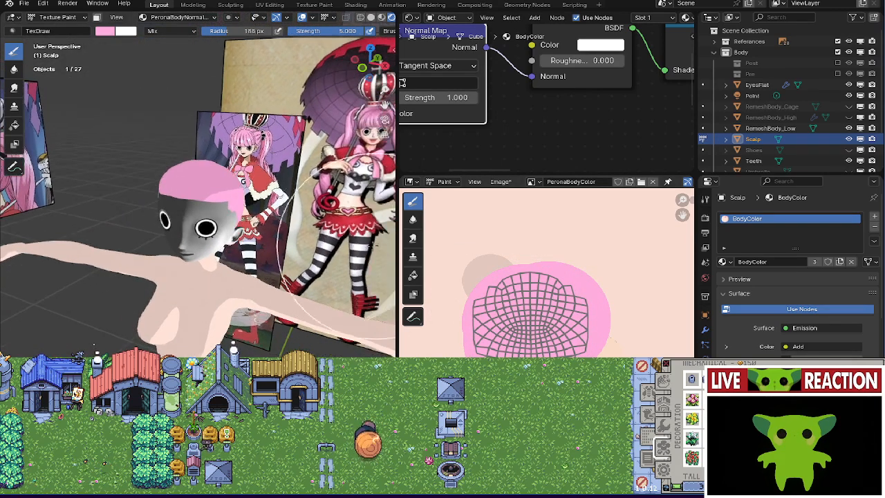
{"action": "key", "text": "ctrl+s"}
{"action": "left_click", "coordinate": [299, 241]}
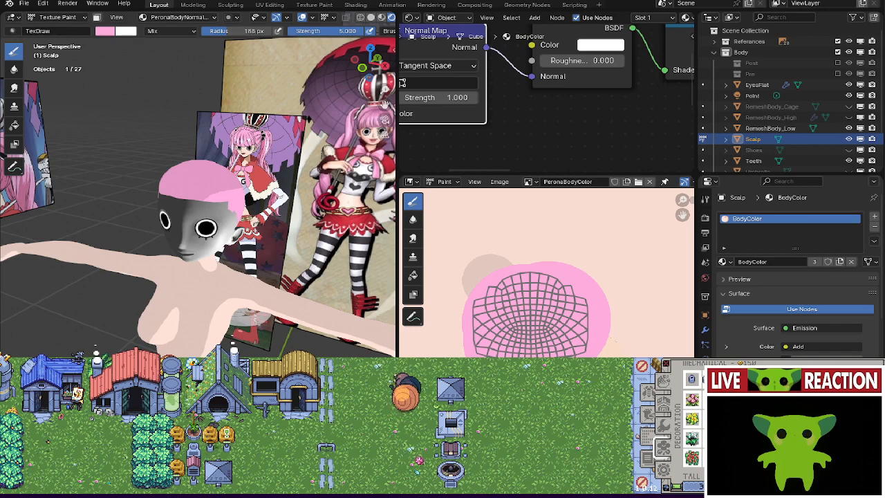
{"action": "left_click", "coordinate": [570, 5]}
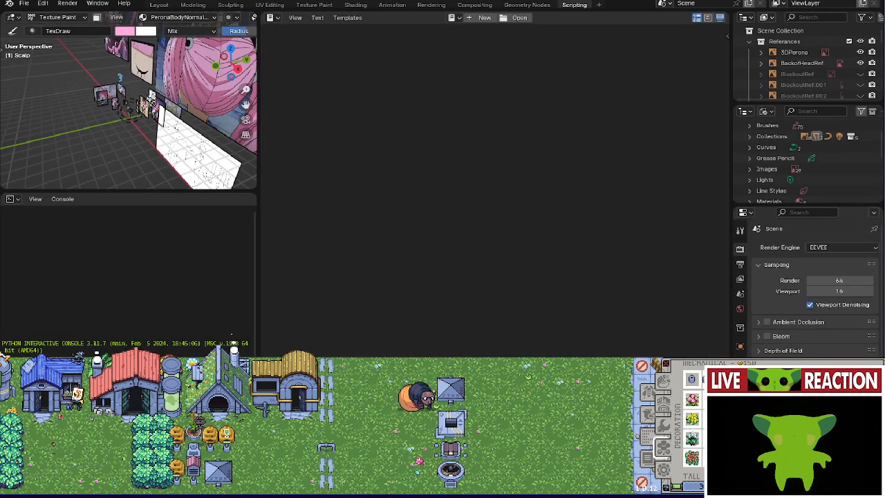
{"action": "left_click", "coordinate": [159, 5]}
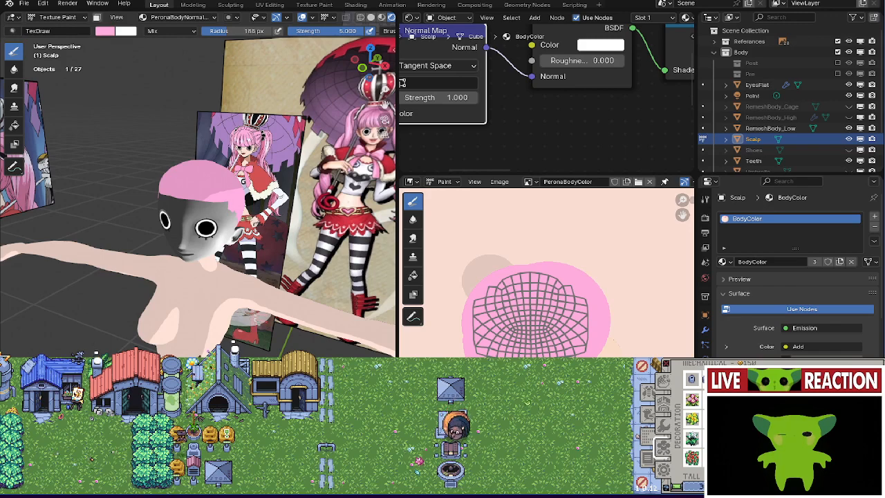
Return to Object Mode, add the low-poly body to the scalp selection and open both in Edit Mode to show their UVs.
{"action": "mouse_move", "coordinate": [225, 207]}
{"action": "middle_mouse_down"}
{"action": "mouse_move", "coordinate": [182, 256]}
{"action": "mouse_move", "coordinate": [211, 332]}
{"action": "mouse_move", "coordinate": [138, 296]}
{"action": "mouse_move", "coordinate": [173, 269]}
{"action": "middle_mouse_up"}
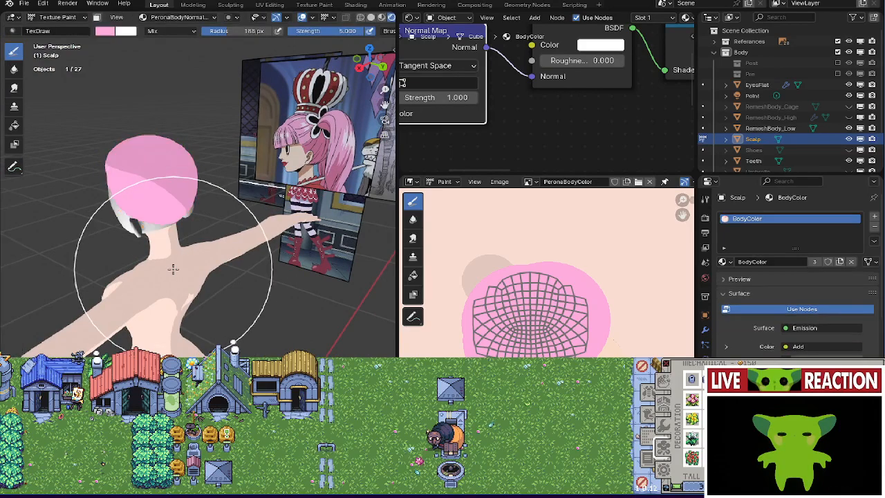
{"action": "key", "text": "ctrl+Tab"}
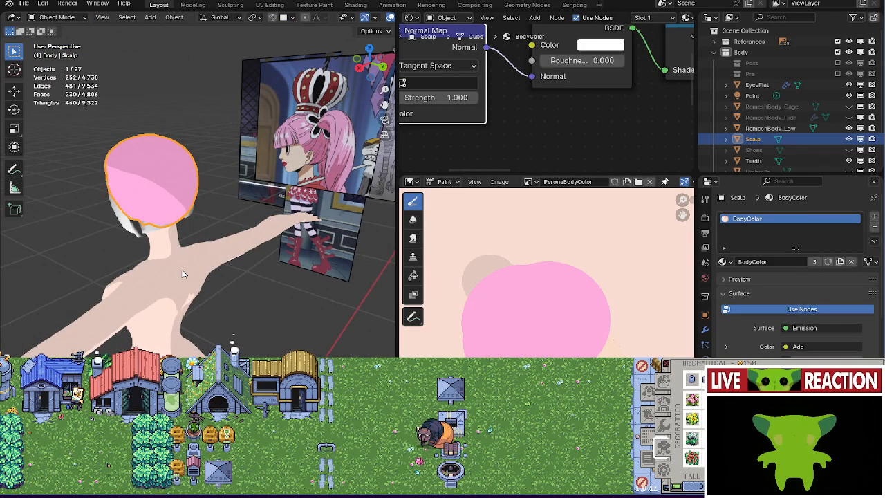
{"action": "left_click", "coordinate": [183, 274], "text": "shift"}
{"action": "key", "text": "Tab"}
{"action": "middle_click_drag", "start_coordinate": [183, 274], "coordinate": [228, 277]}
{"action": "scroll", "coordinate": [553, 277], "scroll_direction": "down", "scroll_amount": 3}
{"action": "scroll", "coordinate": [592, 311], "scroll_direction": "up", "scroll_amount": 4}
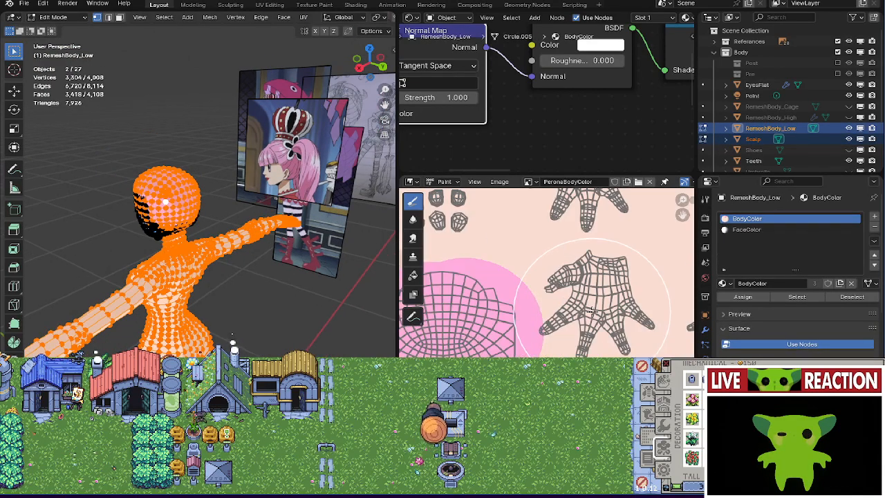
Paint skin tone around the hand's UV island beside the pink scalp area and save the PeronaBodyColor image.
{"action": "scroll", "coordinate": [592, 311], "scroll_direction": "up", "scroll_amount": 2}
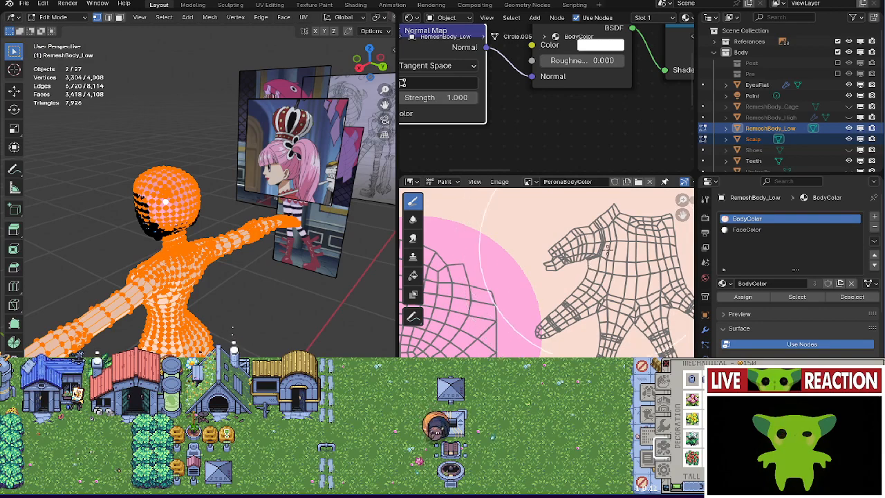
{"action": "mouse_move", "coordinate": [607, 249]}
{"action": "left_mouse_down"}
{"action": "mouse_move", "coordinate": [567, 276]}
{"action": "mouse_move", "coordinate": [586, 290]}
{"action": "left_mouse_up"}
{"action": "scroll", "coordinate": [586, 290], "scroll_direction": "down", "scroll_amount": 3}
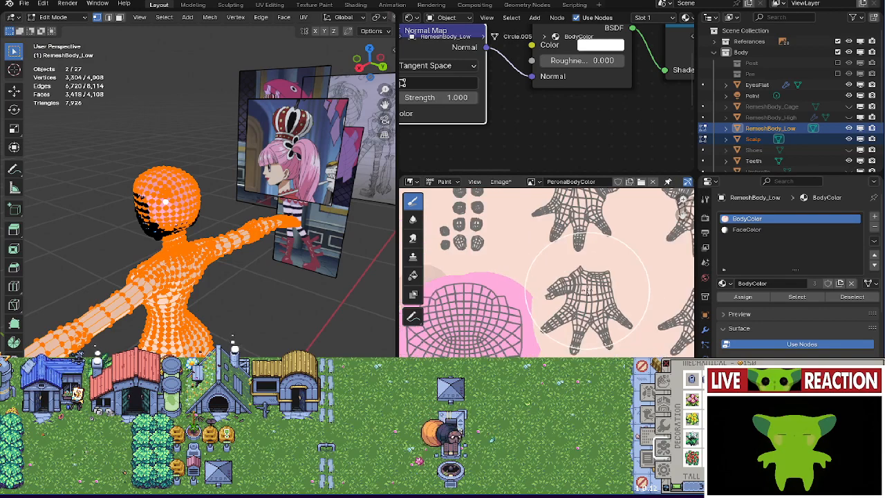
{"action": "scroll", "coordinate": [586, 291], "scroll_direction": "left", "scroll_amount": 5, "text": "ctrl"}
{"action": "key", "text": "alt+s"}
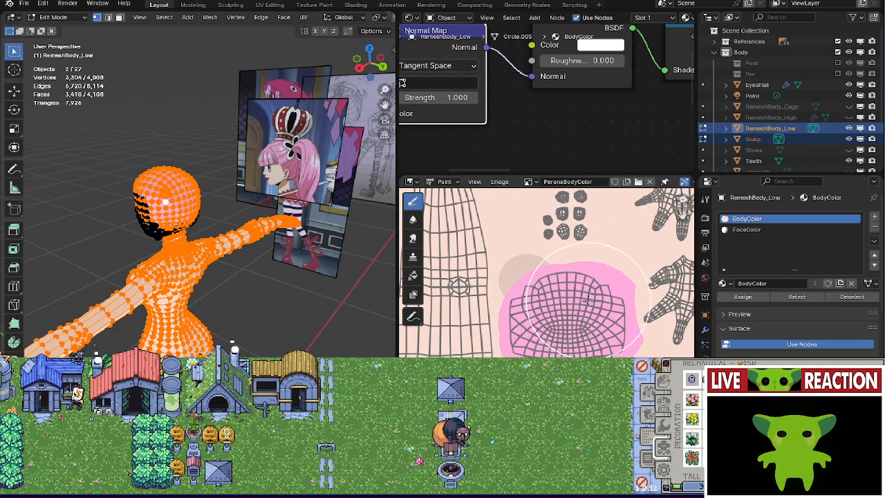
{"action": "scroll", "coordinate": [553, 283], "scroll_direction": "down", "scroll_amount": 3}
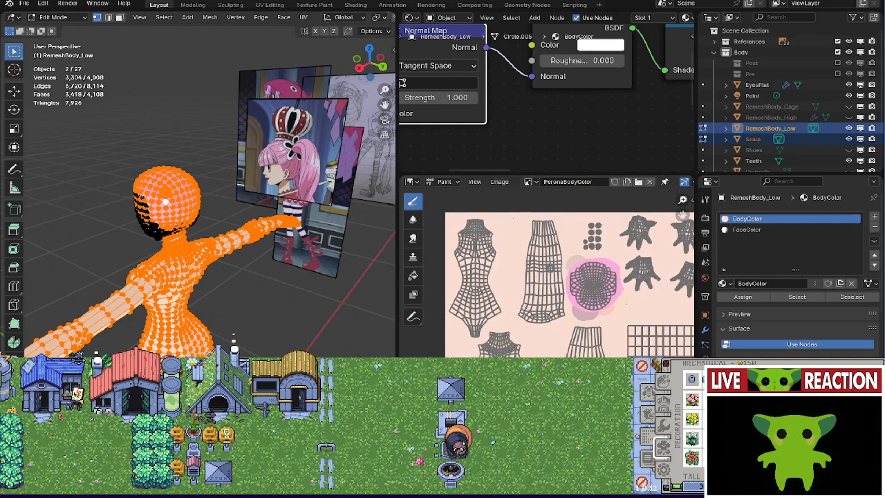
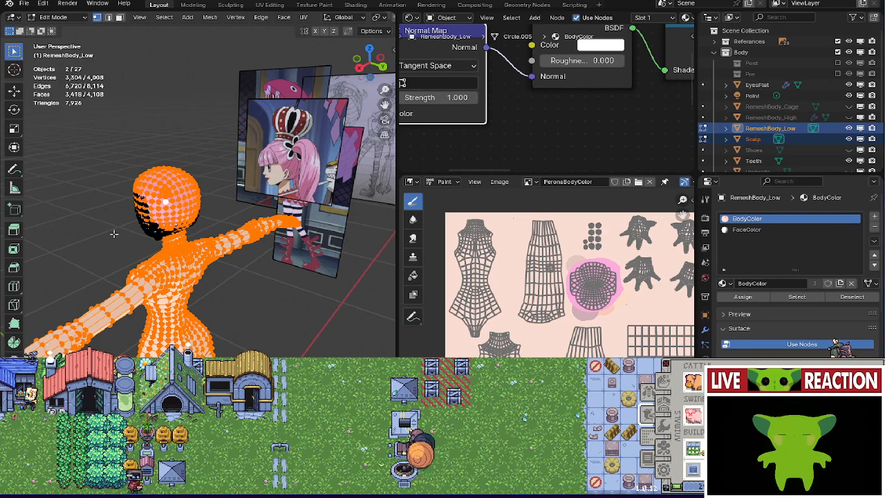
Return to Object Mode and select only the low-poly body mesh, with the face in view.
{"action": "middle_click_drag", "start_coordinate": [114, 234], "coordinate": [203, 345]}
{"action": "key", "text": "Tab"}
{"action": "scroll", "coordinate": [203, 346], "scroll_direction": "up", "scroll_amount": 3}
{"action": "middle_click_drag", "start_coordinate": [203, 104], "coordinate": [171, 292], "text": "shift"}
{"action": "left_click", "coordinate": [153, 156]}
{"action": "middle_click_drag", "start_coordinate": [163, 246], "coordinate": [235, 287]}
{"action": "left_click", "coordinate": [145, 262]}
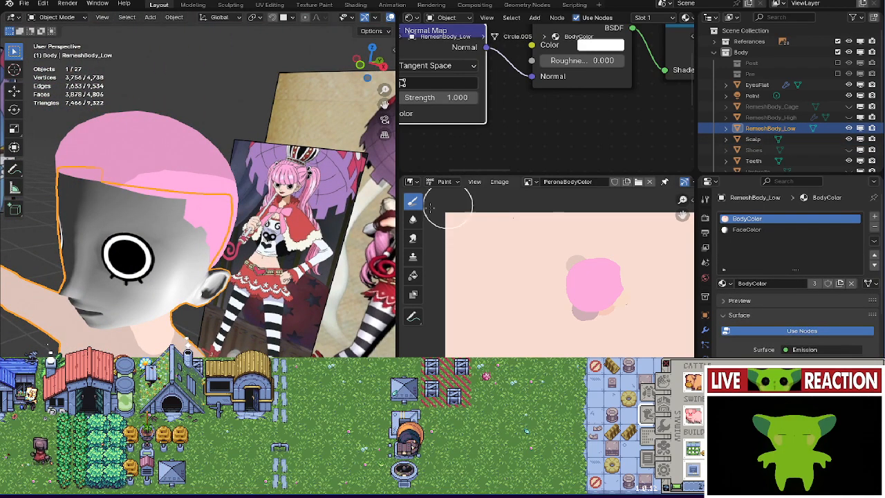
Display the body's FaceColor material in an enlarged shader editor and frame all its nodes.
{"action": "left_click", "coordinate": [746, 229]}
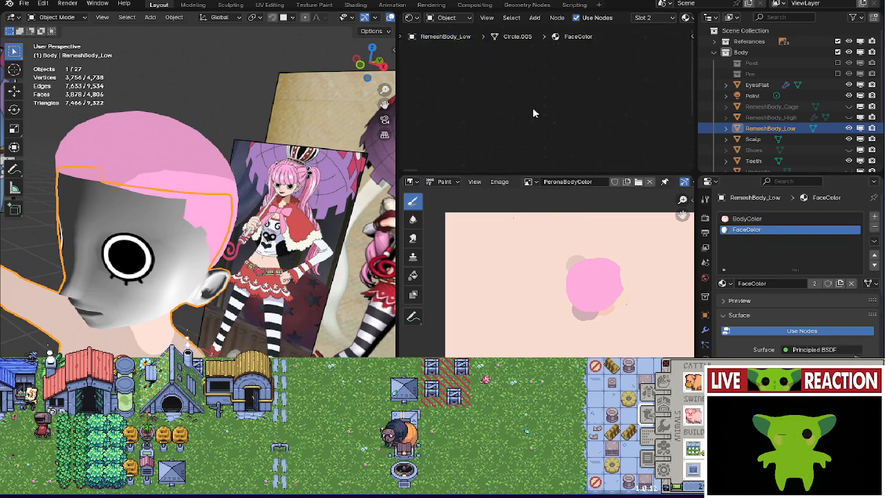
{"action": "left_click_drag", "start_coordinate": [583, 173], "coordinate": [579, 333]}
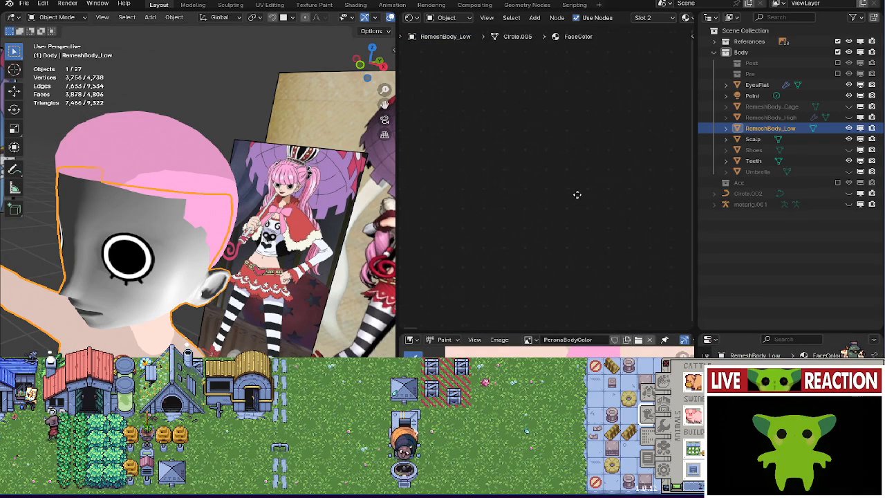
{"action": "key", "text": "Home"}
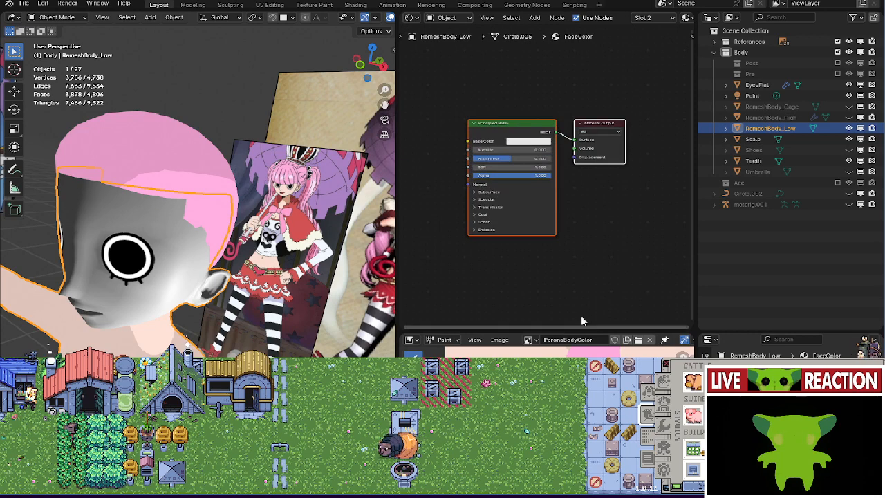
Copy BodyColor's toon-shading nodes into the FaceColor material and connect the Emission output to the Material Output's Surface.
{"action": "left_click", "coordinate": [746, 378]}
{"action": "scroll", "coordinate": [532, 200], "scroll_direction": "down", "scroll_amount": 12}
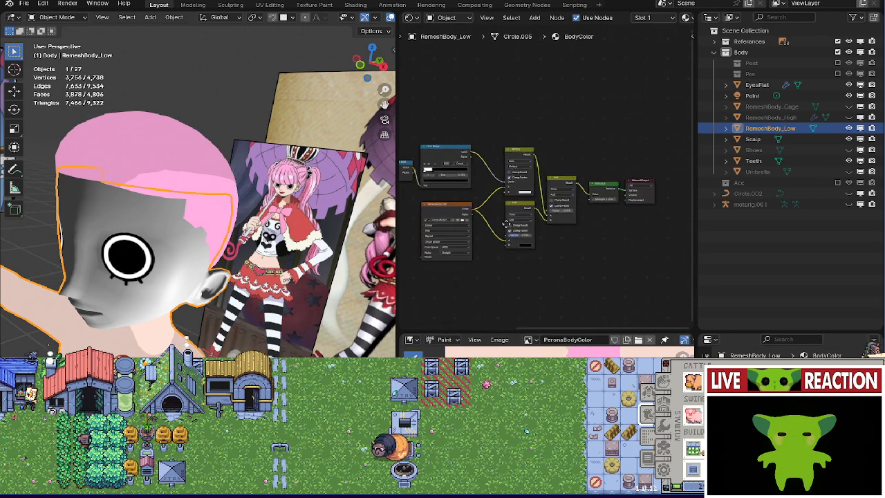
{"action": "middle_click_drag", "start_coordinate": [482, 199], "coordinate": [526, 199]}
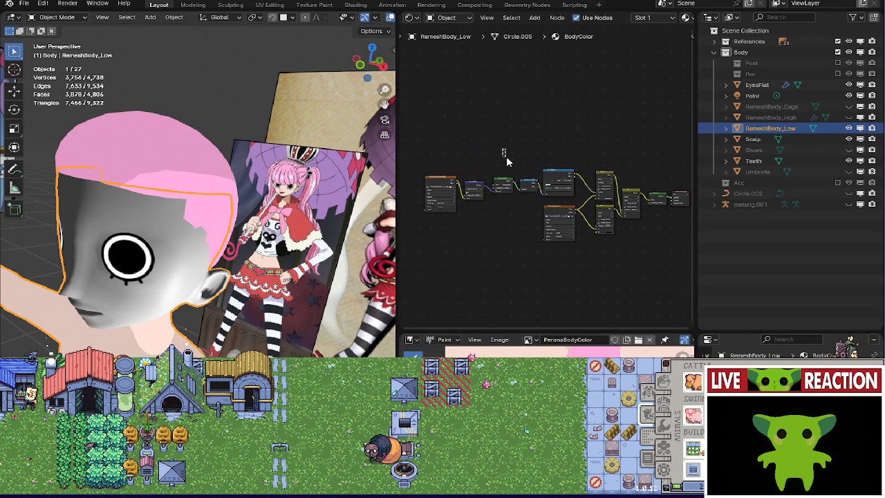
{"action": "left_click_drag", "start_coordinate": [503, 150], "coordinate": [659, 226]}
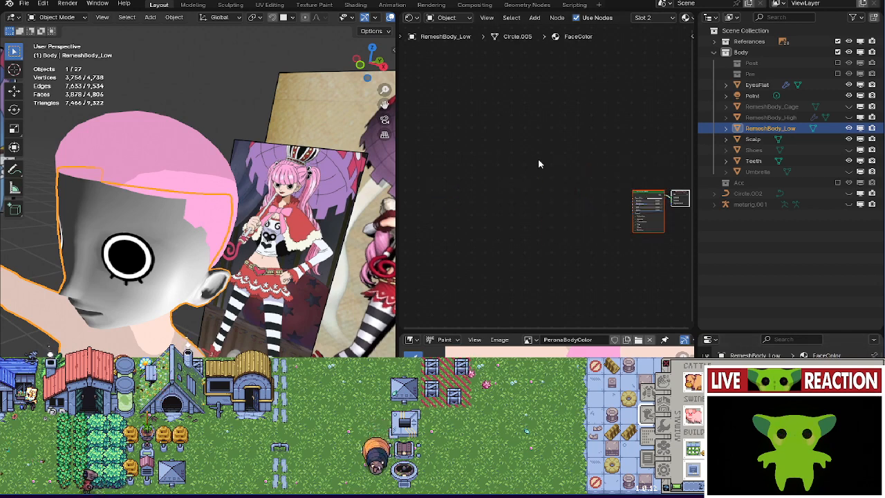
{"action": "key", "text": "ctrl+v"}
{"action": "left_click_drag", "start_coordinate": [553, 159], "coordinate": [549, 197]}
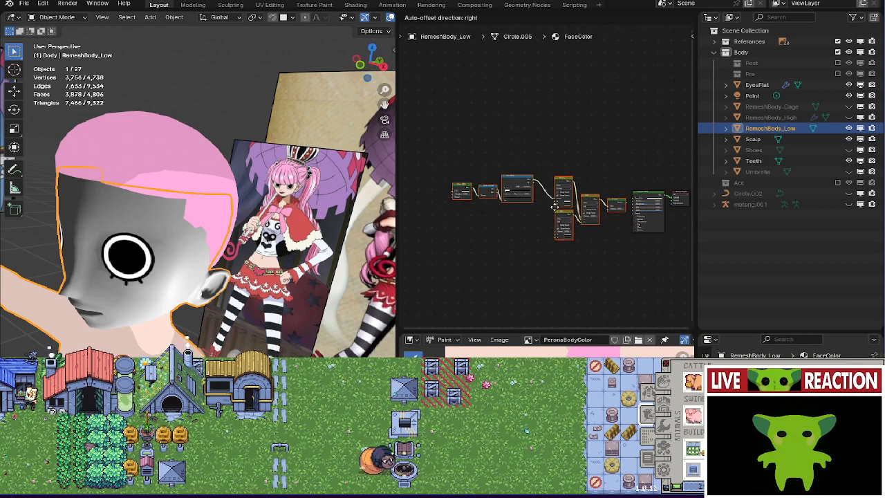
{"action": "scroll", "coordinate": [497, 201], "scroll_direction": "up", "scroll_amount": 3}
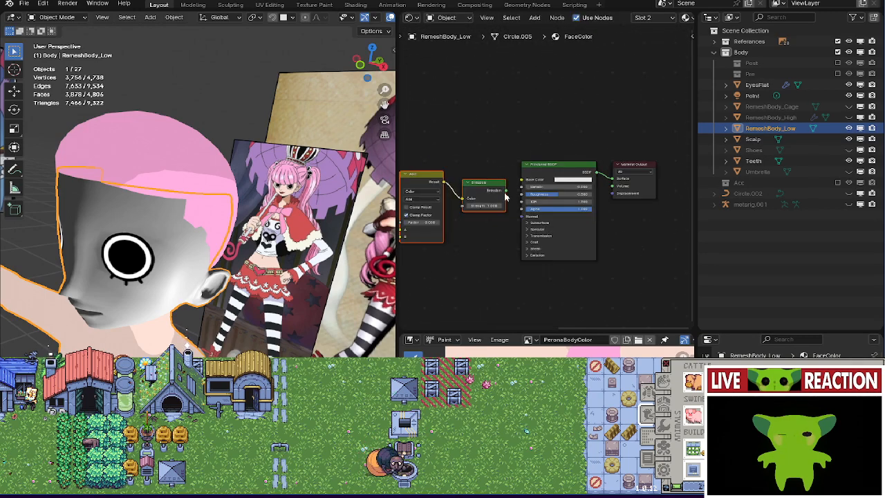
{"action": "left_click_drag", "start_coordinate": [618, 183], "coordinate": [561, 172]}
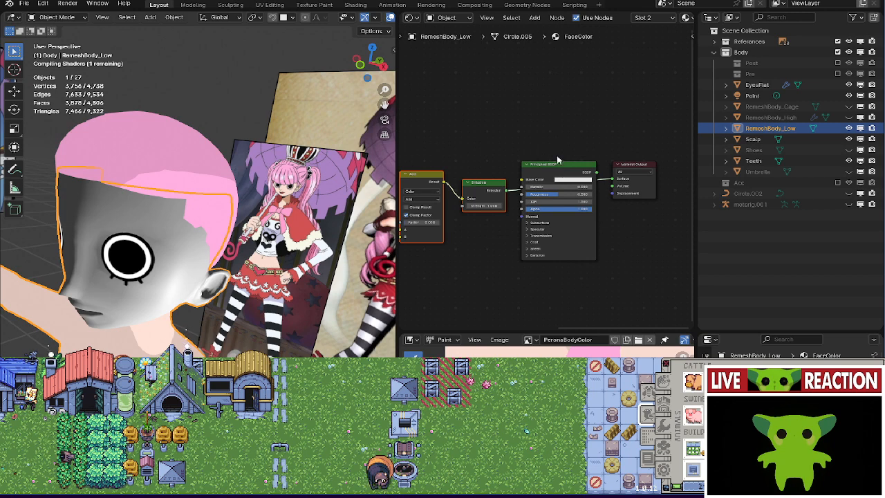
Add an Image Texture node beneath the Color Ramp and connect its Color to the Multiply node's A input.
{"action": "scroll", "coordinate": [557, 158], "scroll_direction": "down", "scroll_amount": 3}
{"action": "scroll", "coordinate": [570, 150], "scroll_direction": "left", "scroll_amount": 5, "text": "ctrl"}
{"action": "scroll", "coordinate": [548, 156], "scroll_direction": "up", "scroll_amount": 4}
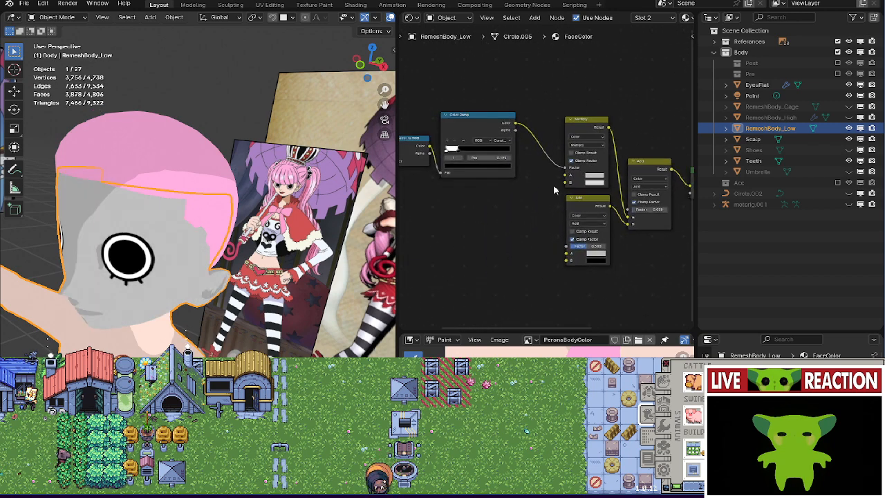
{"action": "scroll", "coordinate": [553, 184], "scroll_direction": "up", "scroll_amount": 2}
{"action": "key", "text": "shift+a"}
{"action": "type", "text": "image"}
{"action": "key", "text": "Return"}
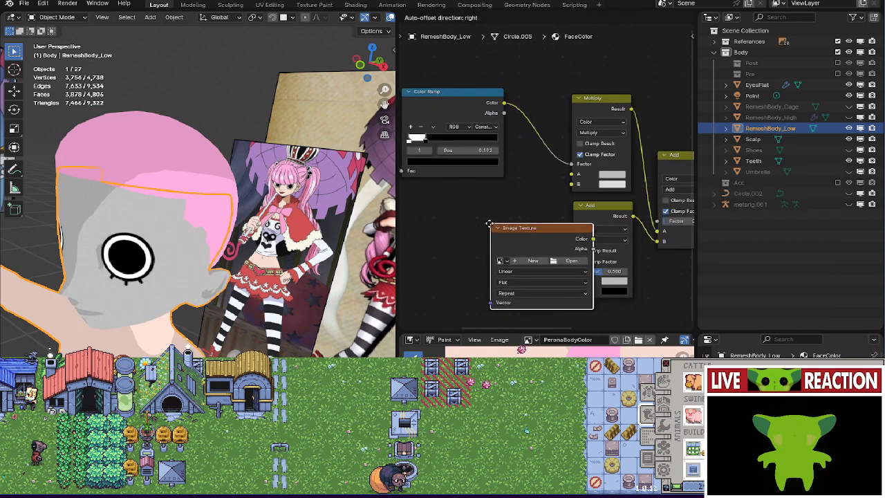
{"action": "left_click", "coordinate": [434, 213]}
{"action": "left_click_drag", "start_coordinate": [544, 226], "coordinate": [571, 173]}
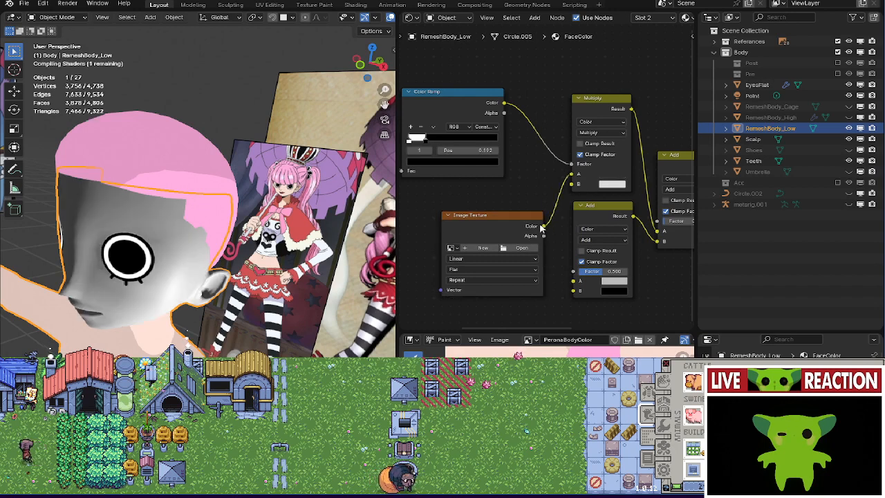
Connect the Image Texture's Color to the lower Add node's A input and give it a new 2048 px image named PeronaFaceColor.
{"action": "left_click", "coordinate": [575, 271]}
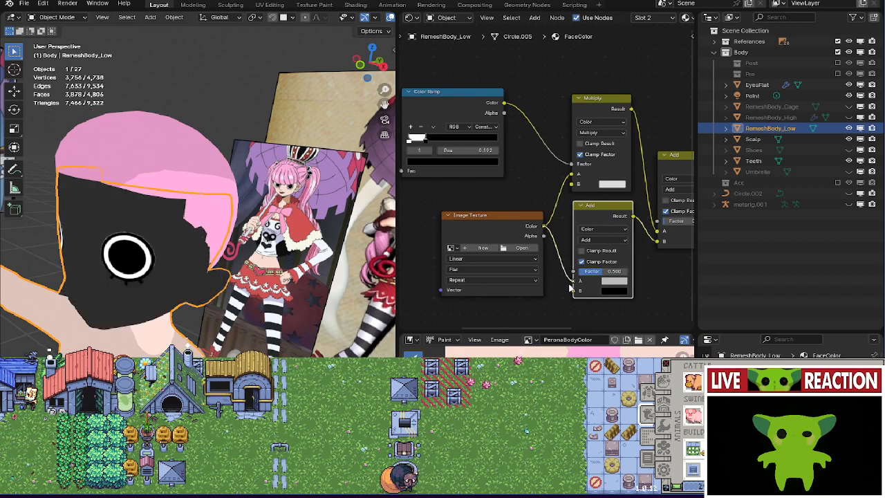
{"action": "scroll", "coordinate": [472, 210], "scroll_direction": "up", "scroll_amount": 3}
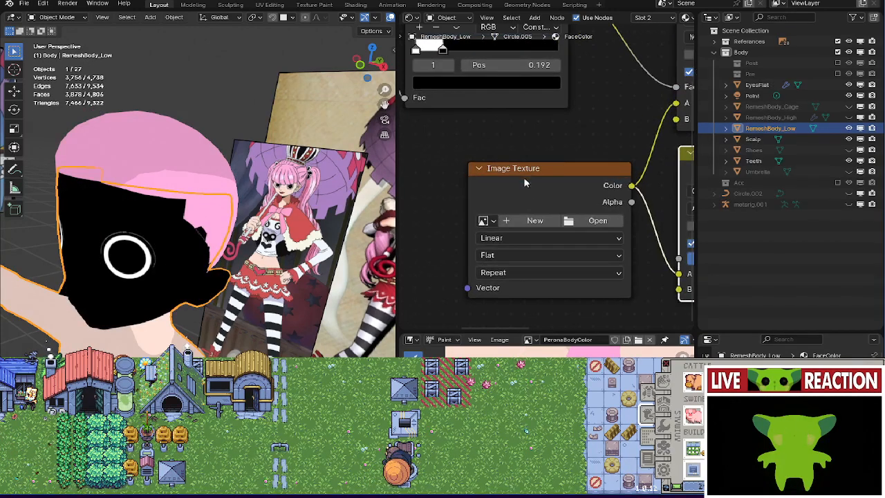
{"action": "left_click", "coordinate": [534, 220]}
{"action": "left_click", "coordinate": [577, 227]}
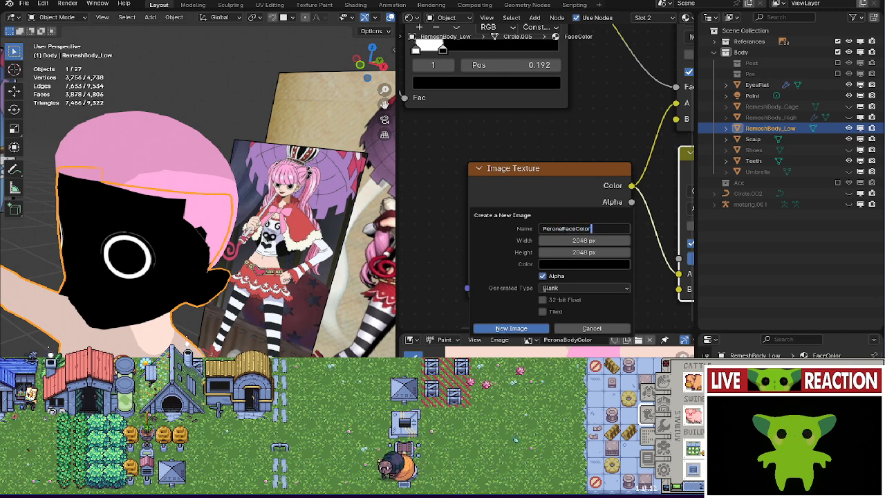
{"action": "type", "text": "PeronaFaceColor"}
{"action": "key", "text": "Return"}
Show PeronaFaceColor in an enlarged image editor and paint the whole image with the pale skin colour.
{"action": "left_click", "coordinate": [527, 340]}
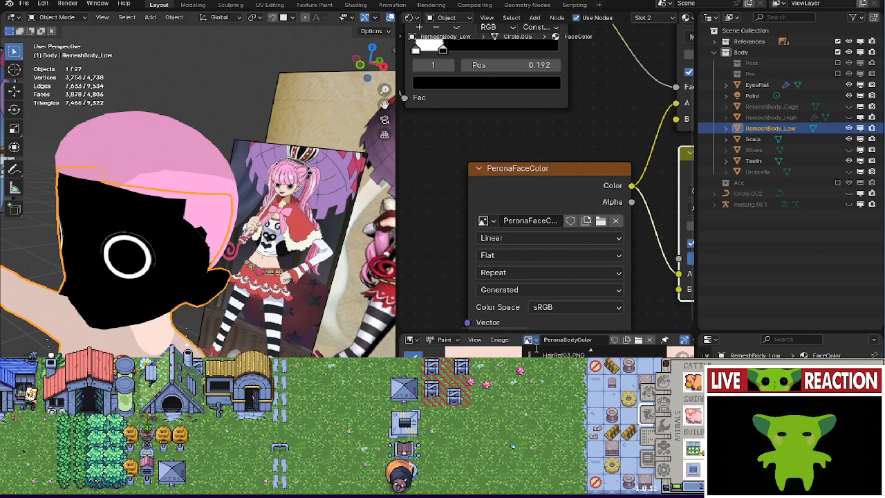
{"action": "left_click", "coordinate": [559, 380]}
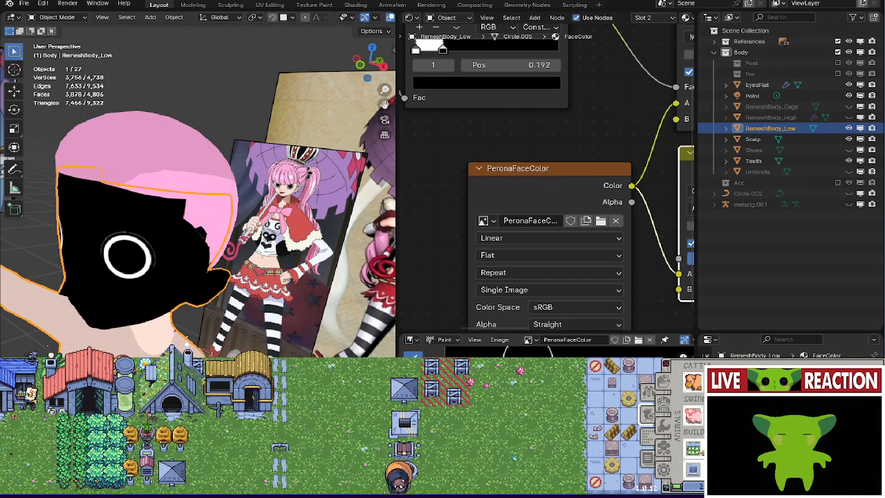
{"action": "left_click_drag", "start_coordinate": [528, 373], "coordinate": [528, 407]}
{"action": "middle_click_drag", "start_coordinate": [124, 338], "coordinate": [331, 273]}
{"action": "scroll", "coordinate": [545, 177], "scroll_direction": "down", "scroll_amount": 1}
{"action": "left_click", "coordinate": [551, 336]}
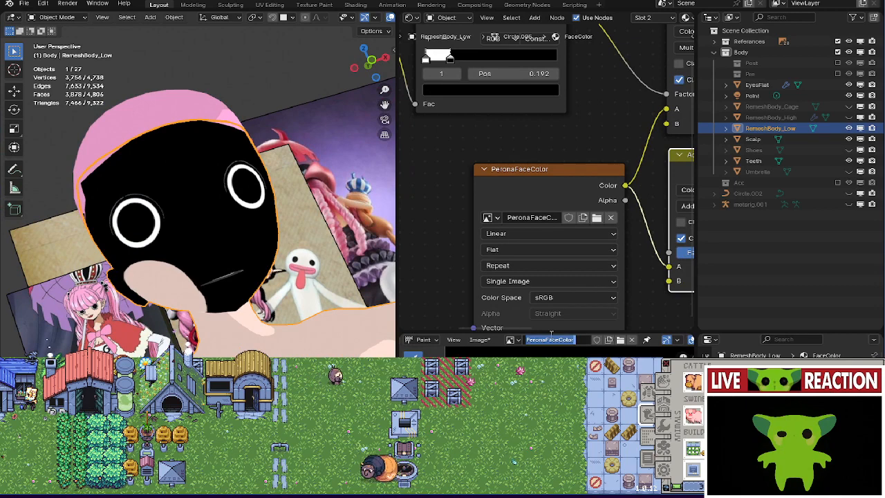
{"action": "left_click_drag", "start_coordinate": [554, 333], "coordinate": [555, 158]}
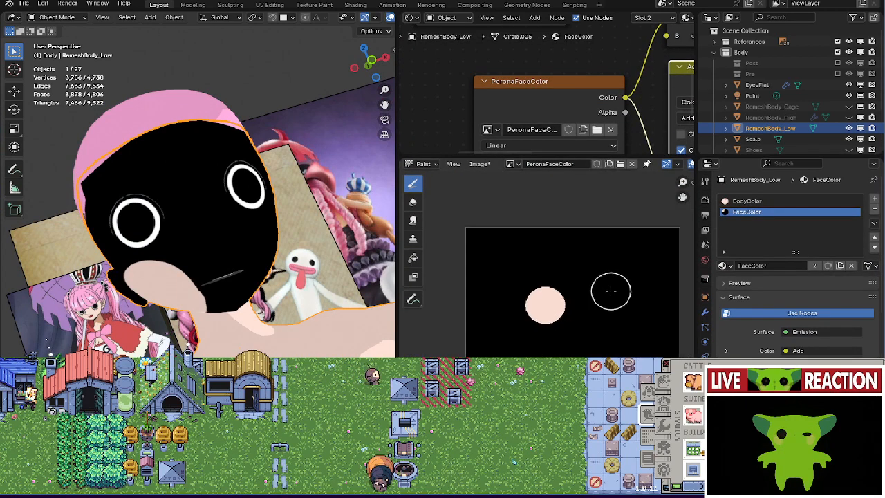
{"action": "scroll", "coordinate": [608, 296], "scroll_direction": "down", "scroll_amount": 1}
{"action": "mouse_move", "coordinate": [604, 292]}
{"action": "left_mouse_down"}
{"action": "mouse_move", "coordinate": [516, 288]}
{"action": "mouse_move", "coordinate": [532, 345]}
{"action": "mouse_move", "coordinate": [612, 339]}
{"action": "mouse_move", "coordinate": [592, 315]}
{"action": "mouse_move", "coordinate": [532, 326]}
{"action": "left_mouse_up"}
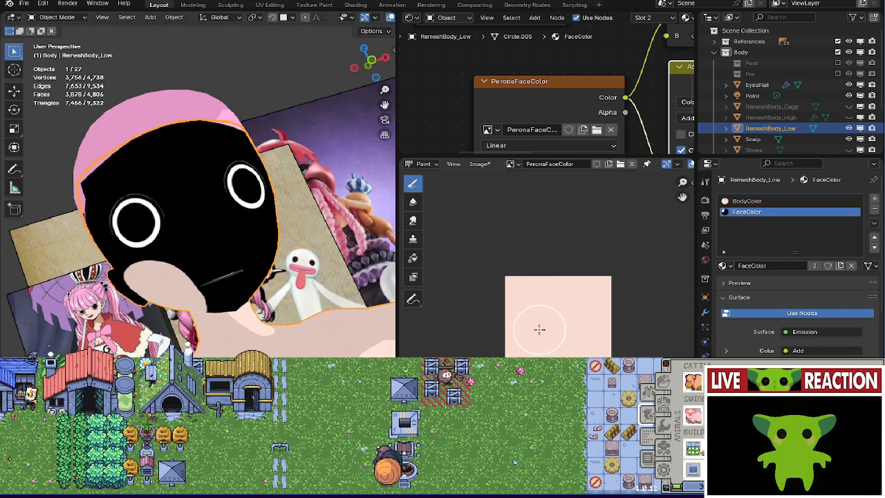
View the face from the front and invert the body mesh's selection in Edit Mode to select the head.
{"action": "middle_click_drag", "start_coordinate": [552, 284], "coordinate": [541, 317]}
{"action": "middle_click_drag", "start_coordinate": [277, 273], "coordinate": [263, 253]}
{"action": "scroll", "coordinate": [212, 298], "scroll_direction": "up", "scroll_amount": 5}
{"action": "key", "text": "KP_1"}
{"action": "scroll", "coordinate": [253, 247], "scroll_direction": "up", "scroll_amount": 2}
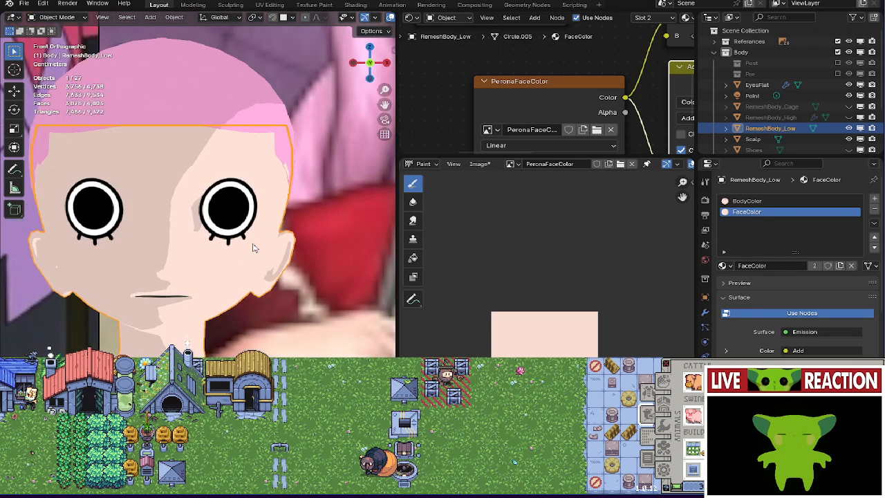
{"action": "key", "text": "Tab"}
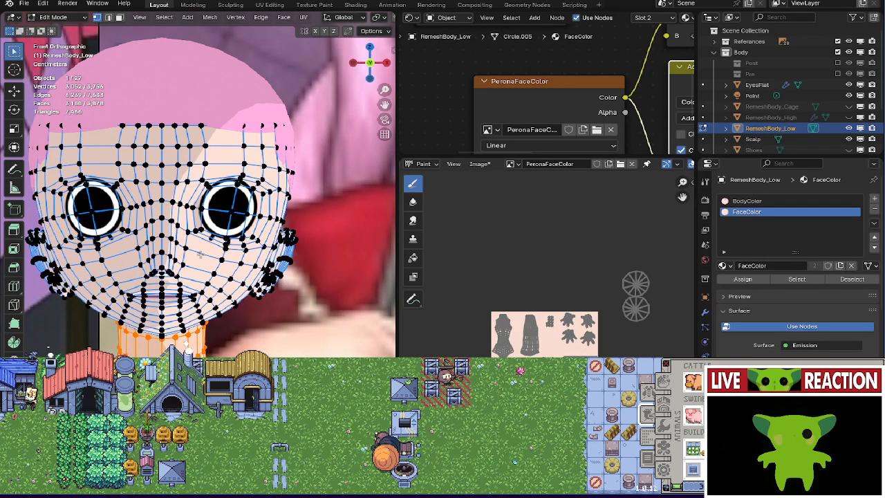
{"action": "key", "text": "F3"}
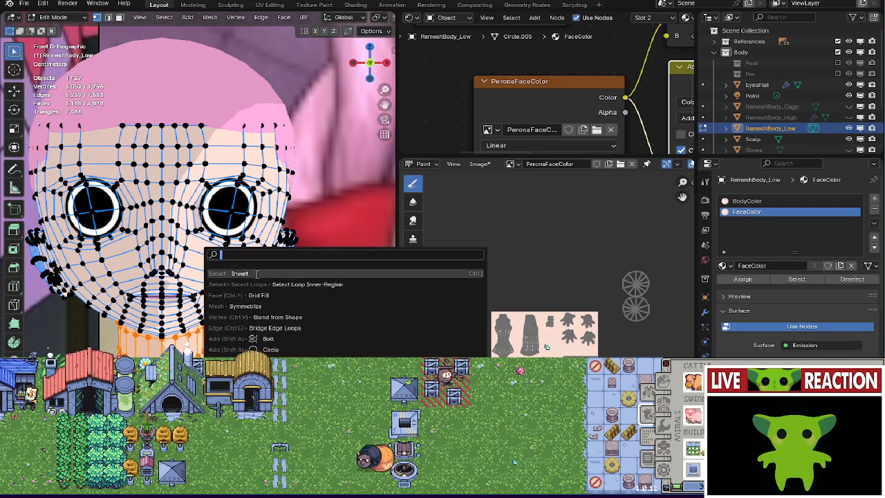
{"action": "left_click", "coordinate": [255, 275]}
Add the missed vertices along the boundary between jaw and neck to the selection and return to Object Mode.
{"action": "middle_click_drag", "start_coordinate": [255, 274], "coordinate": [194, 235]}
{"action": "scroll", "coordinate": [235, 262], "scroll_direction": "up", "scroll_amount": 3}
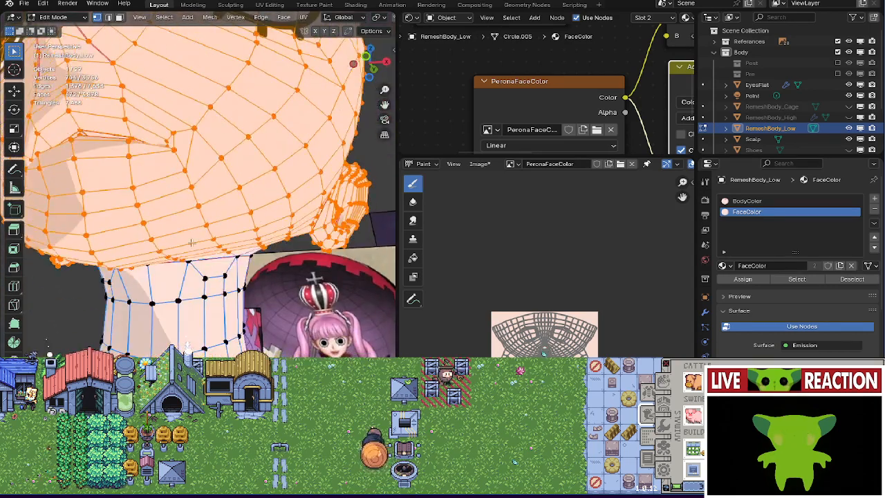
{"action": "scroll", "coordinate": [184, 229], "scroll_direction": "up", "scroll_amount": 2}
{"action": "left_click", "coordinate": [204, 273], "text": "shift"}
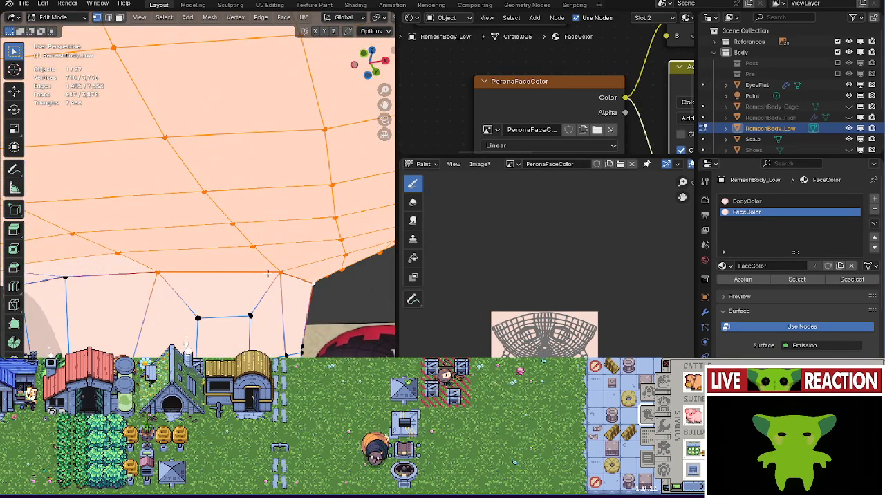
{"action": "middle_click_drag", "start_coordinate": [82, 280], "coordinate": [242, 221]}
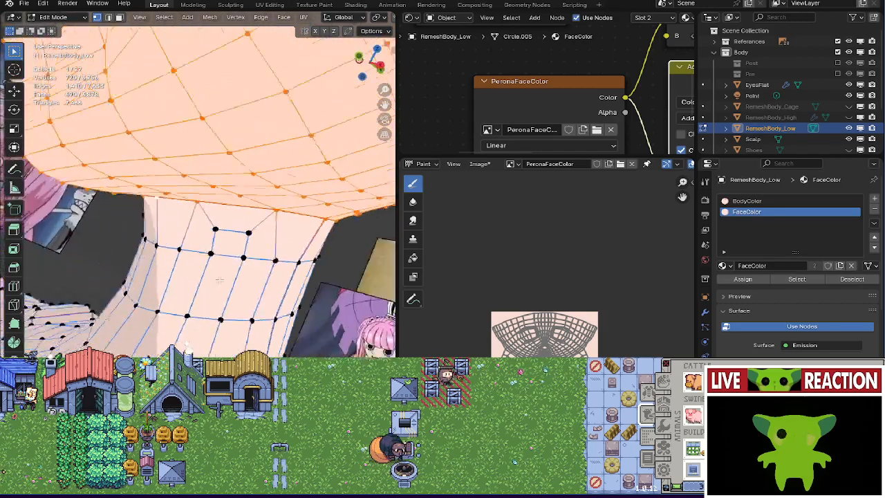
{"action": "key", "text": "KP_1"}
{"action": "scroll", "coordinate": [268, 231], "scroll_direction": "down", "scroll_amount": 1}
{"action": "key", "text": "Tab"}
Select the Teeth object inside the mouth and assign the existing FaceColor material to it.
{"action": "scroll", "coordinate": [253, 257], "scroll_direction": "up", "scroll_amount": 6}
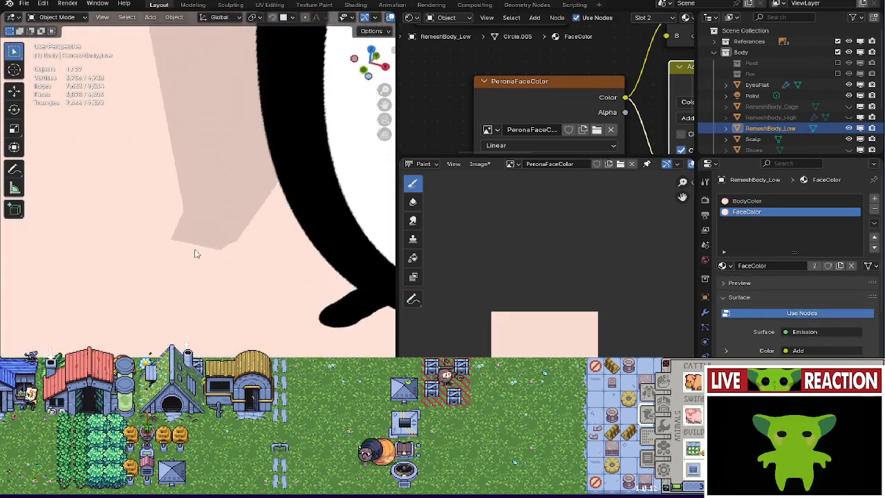
{"action": "middle_click_drag", "start_coordinate": [194, 250], "coordinate": [201, 271]}
{"action": "left_click", "coordinate": [209, 247]}
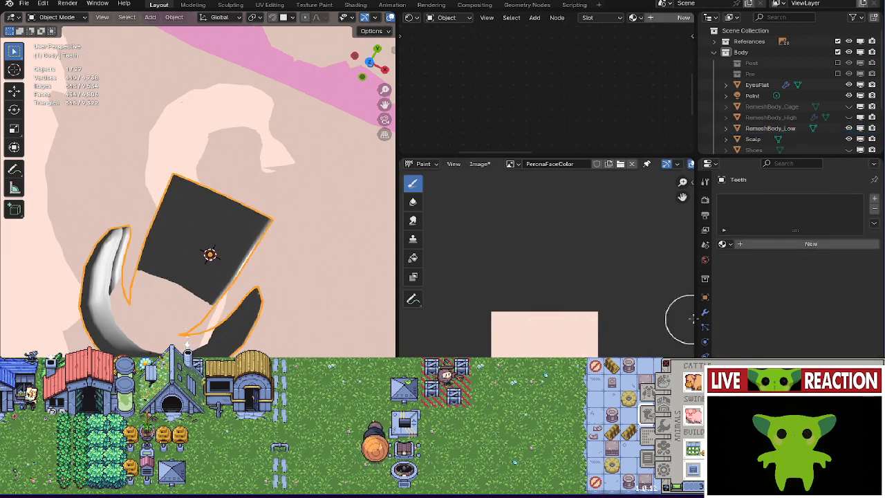
{"action": "left_click", "coordinate": [723, 244]}
{"action": "left_click", "coordinate": [754, 278]}
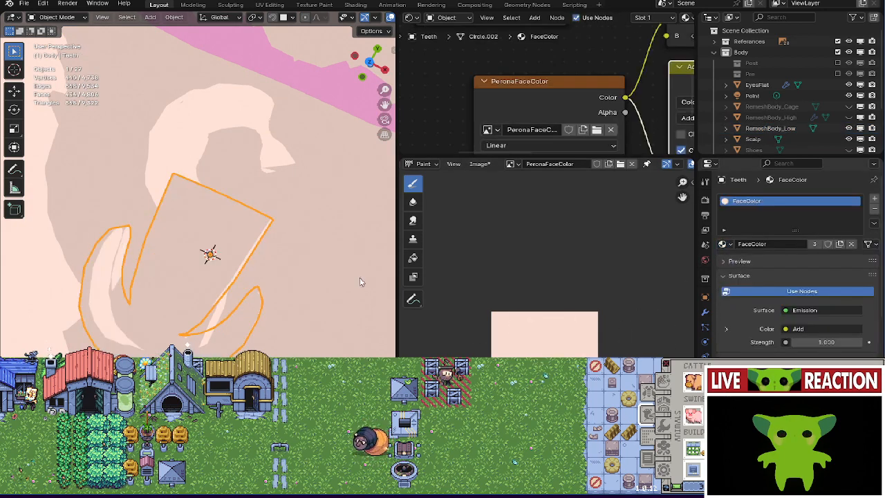
Put the teeth in Edit Mode and frame their UV islands over the PeronaFaceColor image.
{"action": "middle_click_drag", "start_coordinate": [361, 281], "coordinate": [210, 254]}
{"action": "key", "text": "Tab"}
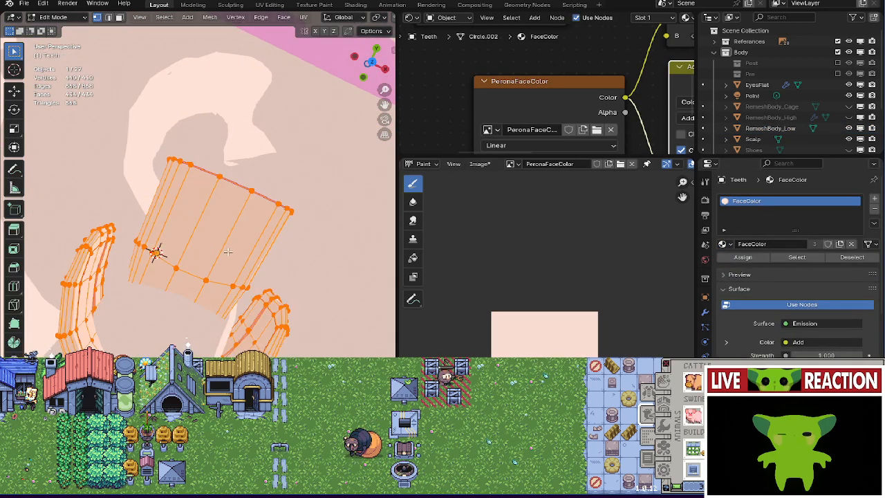
{"action": "scroll", "coordinate": [542, 323], "scroll_direction": "up", "scroll_amount": 4}
{"action": "middle_click_drag", "start_coordinate": [546, 398], "coordinate": [562, 274]}
{"action": "scroll", "coordinate": [542, 316], "scroll_direction": "up", "scroll_amount": 2}
{"action": "middle_click_drag", "start_coordinate": [541, 317], "coordinate": [547, 211]}
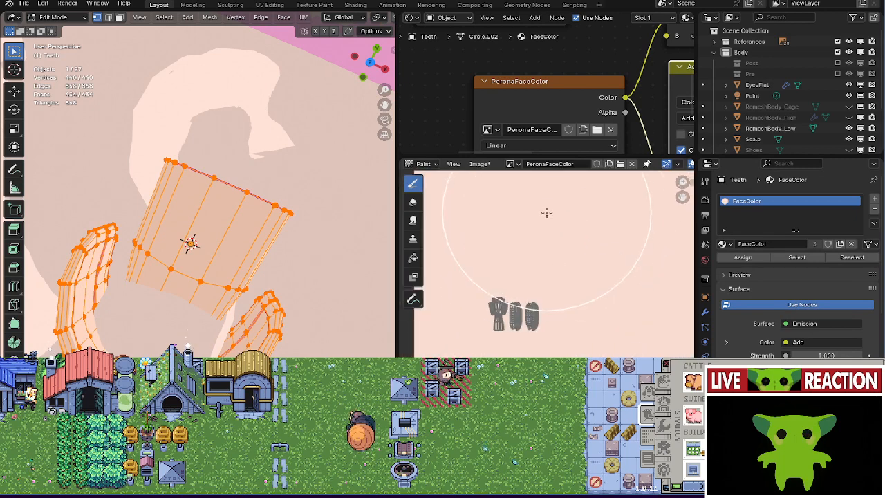
Switch to Texture Paint mode with white as the brush colour and set the brush radius to 90 px.
{"action": "left_click", "coordinate": [64, 17]}
{"action": "left_click", "coordinate": [67, 94]}
{"action": "key", "text": "x"}
{"action": "scroll", "coordinate": [513, 312], "scroll_direction": "up", "scroll_amount": 4}
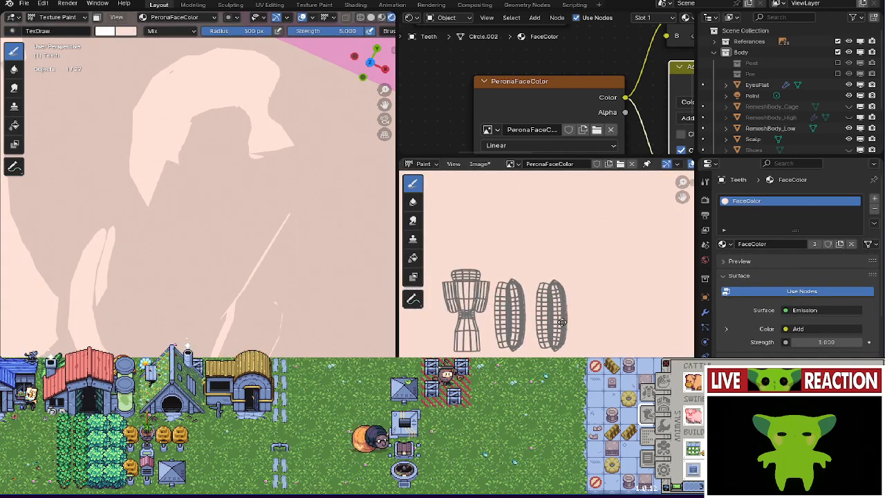
{"action": "key", "text": "f"}
{"action": "left_click", "coordinate": [555, 314]}
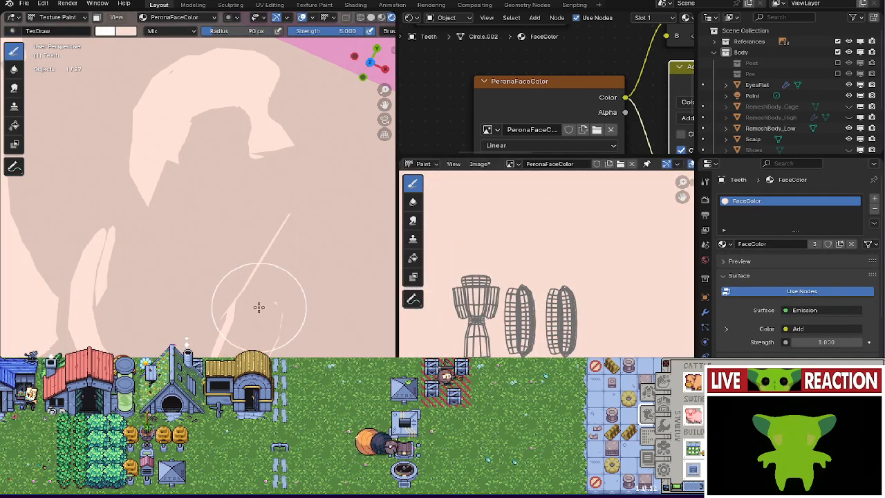
Show the teeth and body UVs together in Edit Mode and paint the two elongated teeth islands white on PeronaFaceColor.
{"action": "key", "text": "Tab"}
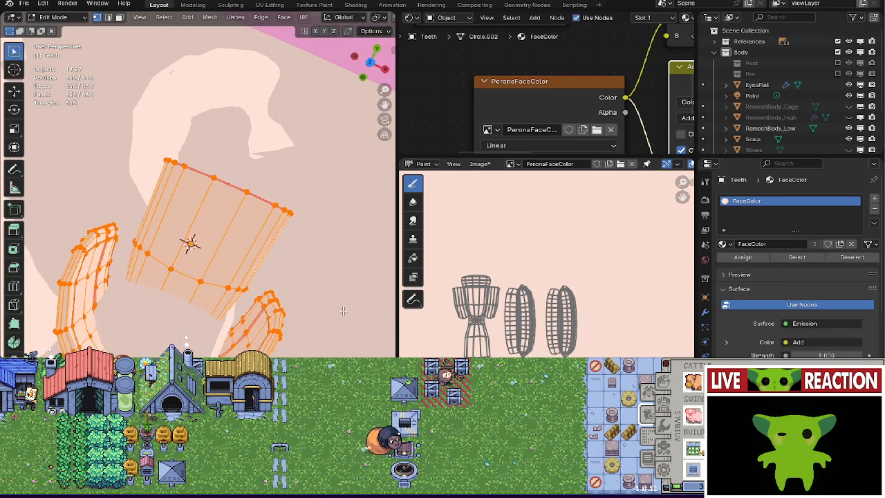
{"action": "key", "text": "Tab"}
{"action": "key", "text": "Tab"}
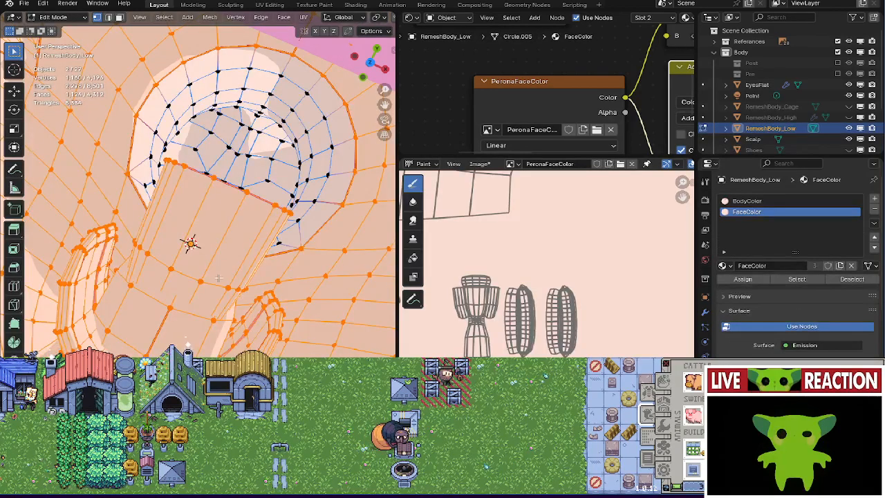
{"action": "scroll", "coordinate": [530, 344], "scroll_direction": "up", "scroll_amount": 2}
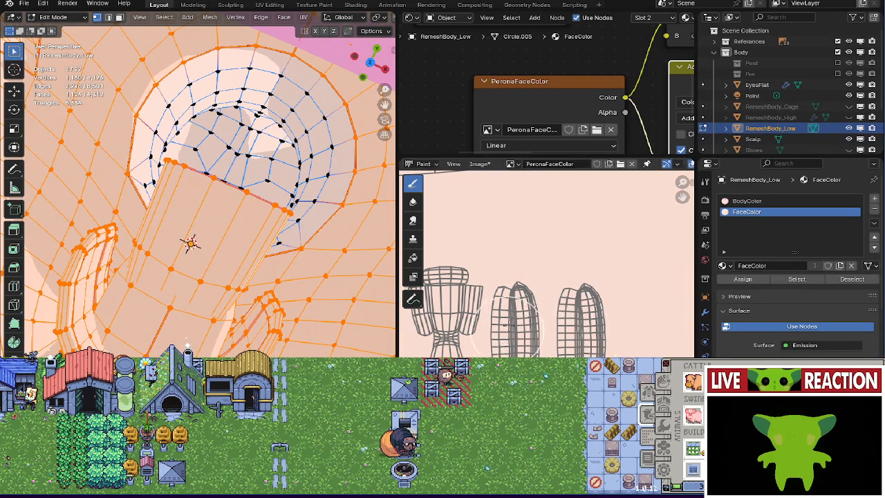
{"action": "left_click_drag", "start_coordinate": [525, 307], "coordinate": [521, 342]}
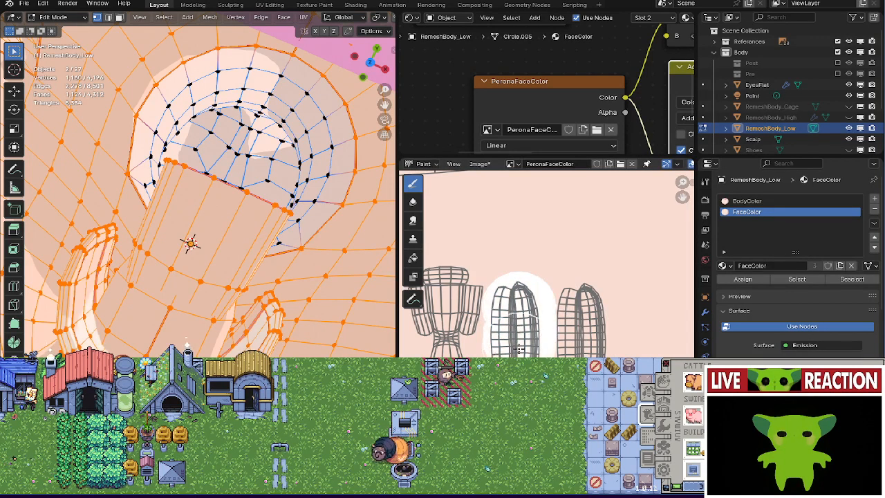
{"action": "left_click_drag", "start_coordinate": [572, 369], "coordinate": [579, 304]}
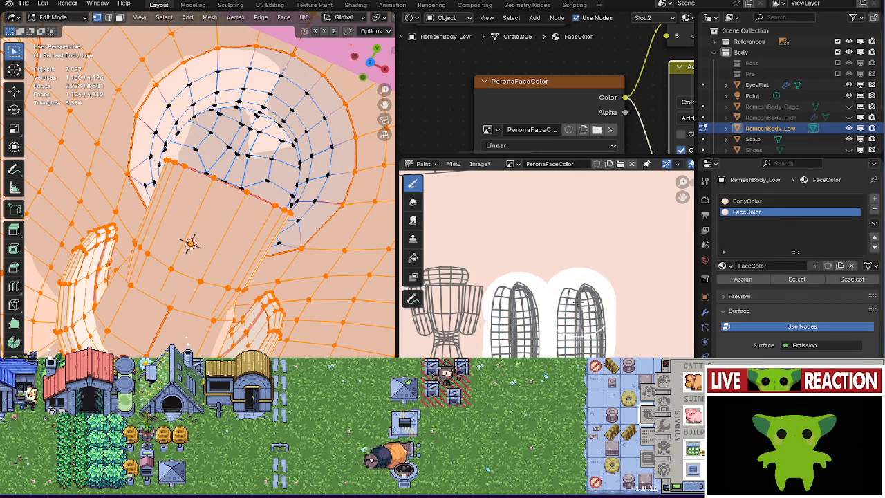
Examine the mouth-interior UV islands and the close-up face reference's open mouth for the tongue, lip and inner-mouth colours.
{"action": "mouse_move", "coordinate": [548, 344]}
{"action": "middle_mouse_down"}
{"action": "mouse_move", "coordinate": [557, 280]}
{"action": "mouse_move", "coordinate": [588, 224]}
{"action": "middle_mouse_up"}
{"action": "middle_click_drag", "start_coordinate": [515, 331], "coordinate": [535, 294]}
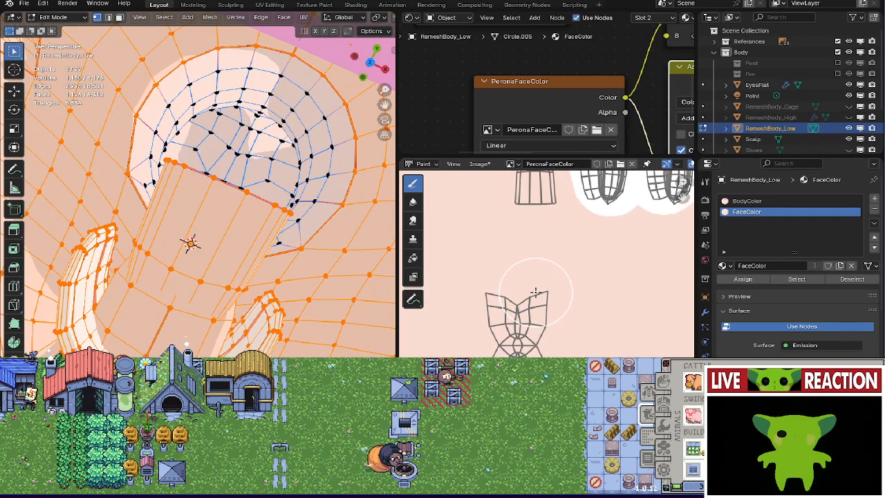
{"action": "middle_click_drag", "start_coordinate": [537, 200], "coordinate": [546, 289]}
{"action": "middle_click_drag", "start_coordinate": [490, 171], "coordinate": [491, 245]}
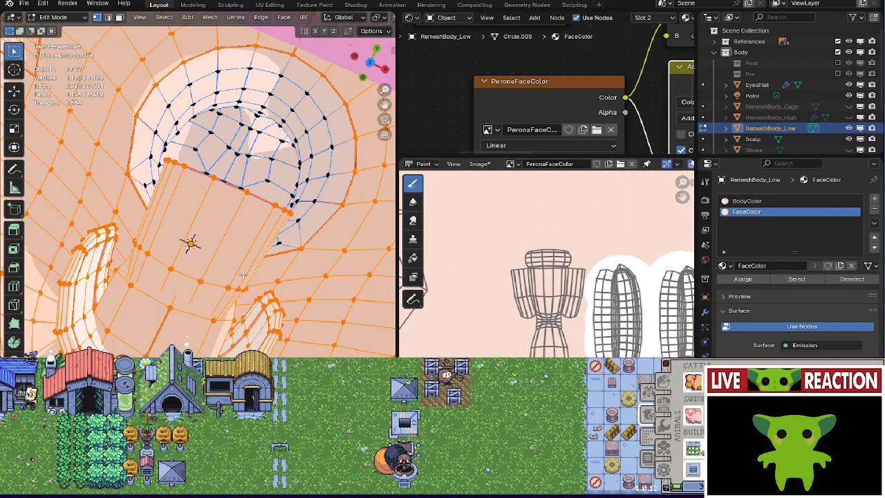
{"action": "key", "text": "KP_1"}
{"action": "scroll", "coordinate": [306, 266], "scroll_direction": "up", "scroll_amount": 5}
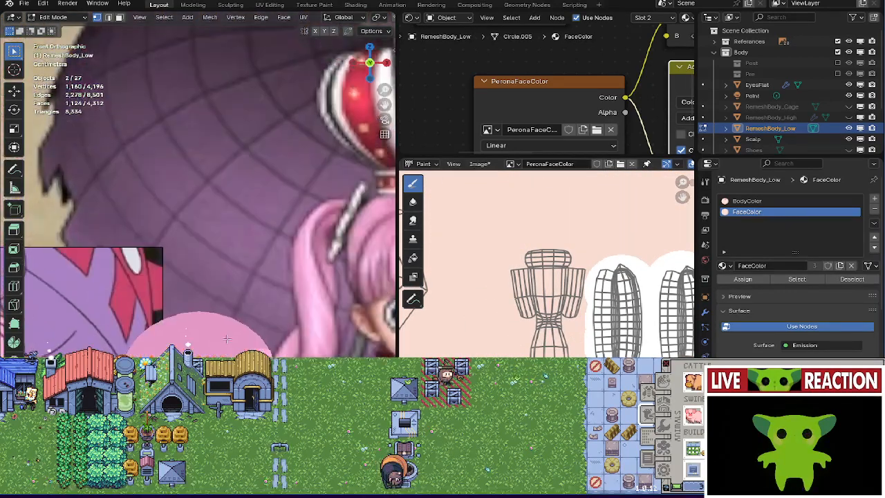
{"action": "scroll", "coordinate": [307, 266], "scroll_direction": "down", "scroll_amount": 4}
{"action": "middle_click_drag", "start_coordinate": [242, 138], "coordinate": [4, 432], "text": "shift"}
{"action": "scroll", "coordinate": [265, 270], "scroll_direction": "down", "scroll_amount": 5}
{"action": "scroll", "coordinate": [198, 208], "scroll_direction": "down", "scroll_amount": 7}
{"action": "middle_click_drag", "start_coordinate": [198, 207], "coordinate": [242, 351], "text": "shift"}
{"action": "middle_click_drag", "start_coordinate": [390, 298], "coordinate": [104, 207], "text": "shift"}
{"action": "middle_click_drag", "start_coordinate": [185, 206], "coordinate": [176, 275], "text": "shift"}
{"action": "scroll", "coordinate": [176, 274], "scroll_direction": "down", "scroll_amount": 6}
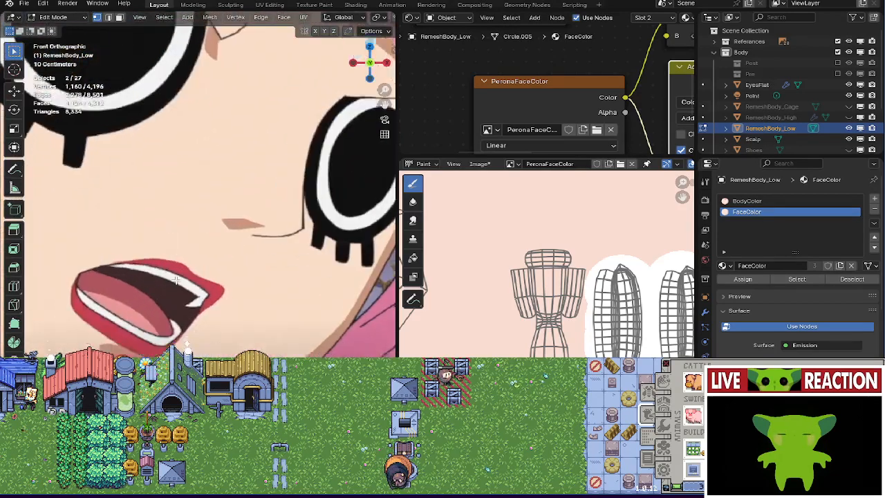
Return to Texture Paint mode and look through the character's reference pictures and sketches in front view.
{"action": "key", "text": "Tab"}
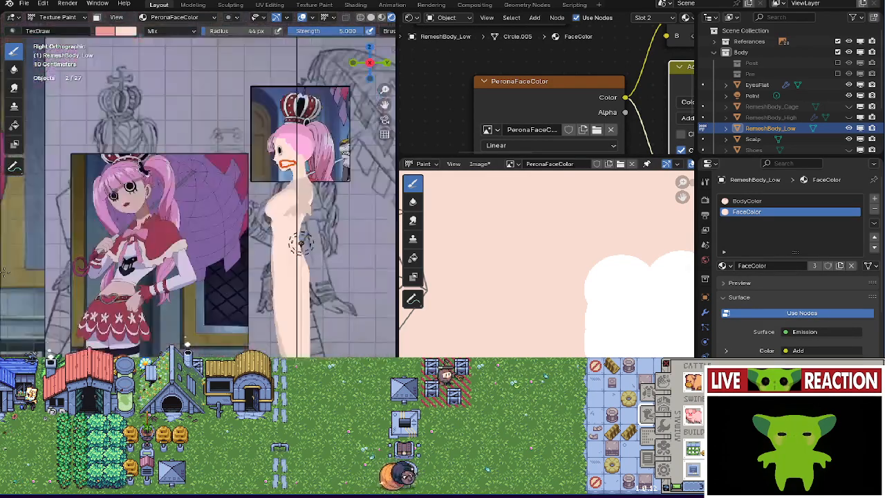
{"action": "middle_click_drag", "start_coordinate": [362, 302], "coordinate": [379, 325], "text": "shift"}
{"action": "middle_click_drag", "start_coordinate": [468, 272], "coordinate": [321, 280]}
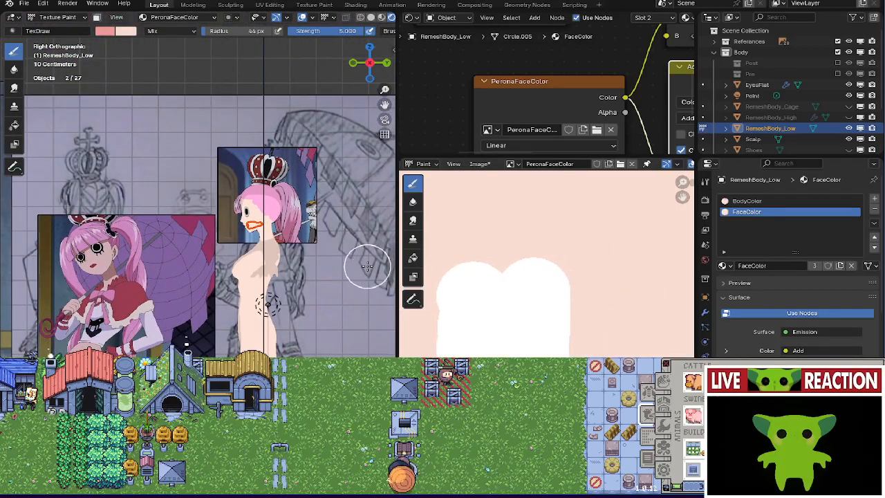
{"action": "key", "text": "KP_1"}
{"action": "scroll", "coordinate": [300, 239], "scroll_direction": "down", "scroll_amount": 14}
{"action": "middle_click_drag", "start_coordinate": [297, 237], "coordinate": [368, 247], "text": "shift"}
{"action": "scroll", "coordinate": [350, 249], "scroll_direction": "up", "scroll_amount": 6}
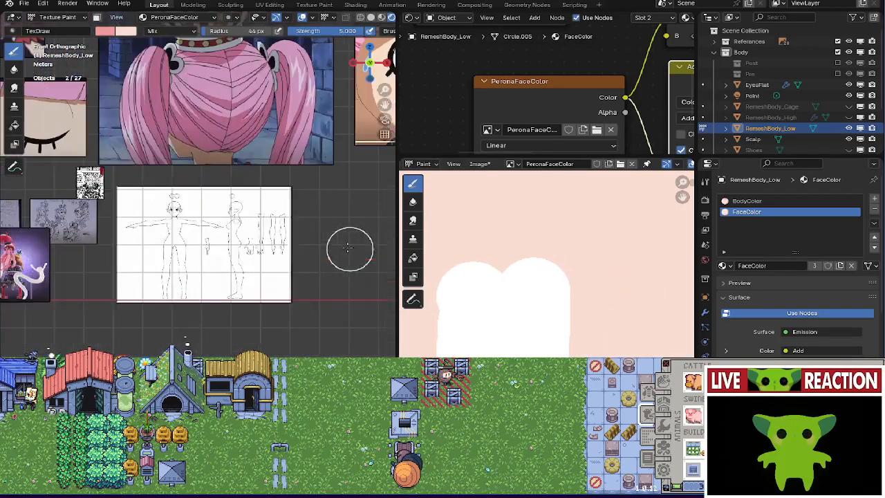
{"action": "middle_click_drag", "start_coordinate": [106, 222], "coordinate": [265, 230], "text": "shift"}
{"action": "scroll", "coordinate": [265, 230], "scroll_direction": "up", "scroll_amount": 10}
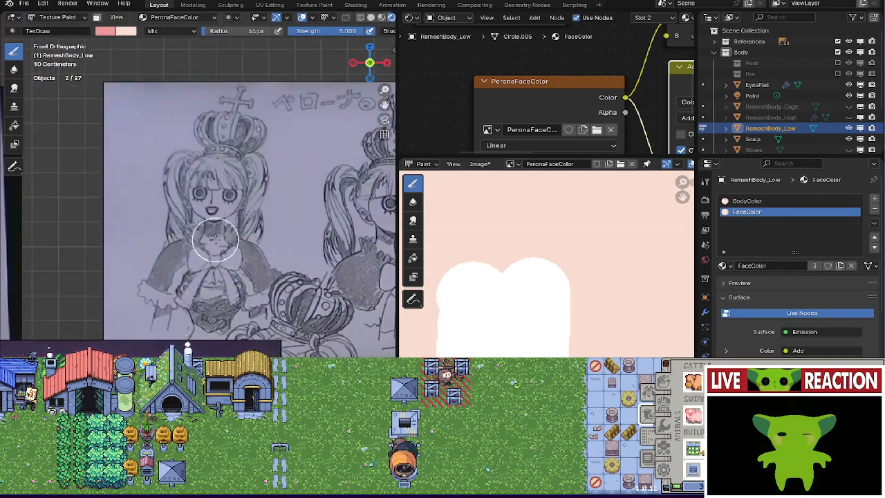
{"action": "scroll", "coordinate": [223, 252], "scroll_direction": "down", "scroll_amount": 7}
{"action": "scroll", "coordinate": [563, 322], "scroll_direction": "down", "scroll_amount": 5}
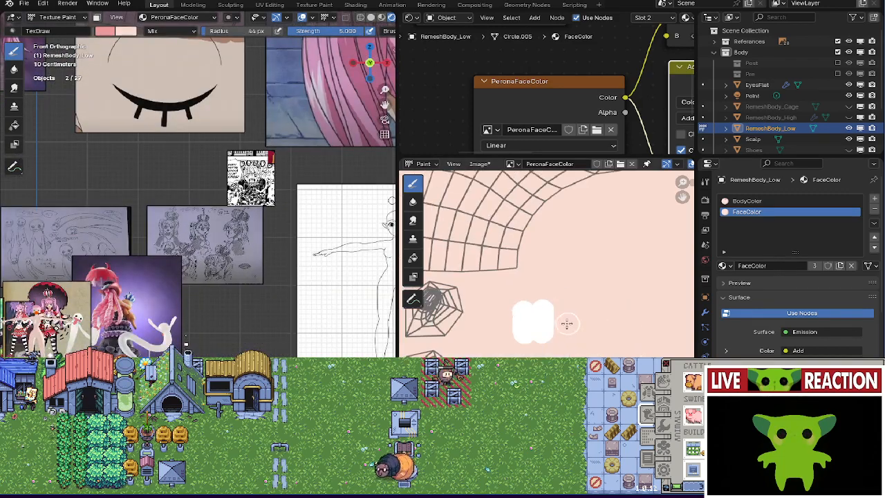
Show the mesh UVs in Edit Mode and paint the mouth-interior island pink on PeronaFaceColor with a 28 px brush radius.
{"action": "scroll", "coordinate": [584, 316], "scroll_direction": "up", "scroll_amount": 2}
{"action": "middle_click_drag", "start_coordinate": [487, 302], "coordinate": [401, 281]}
{"action": "key", "text": "Tab"}
{"action": "middle_click_drag", "start_coordinate": [291, 221], "coordinate": [305, 240]}
{"action": "scroll", "coordinate": [496, 316], "scroll_direction": "up", "scroll_amount": 5}
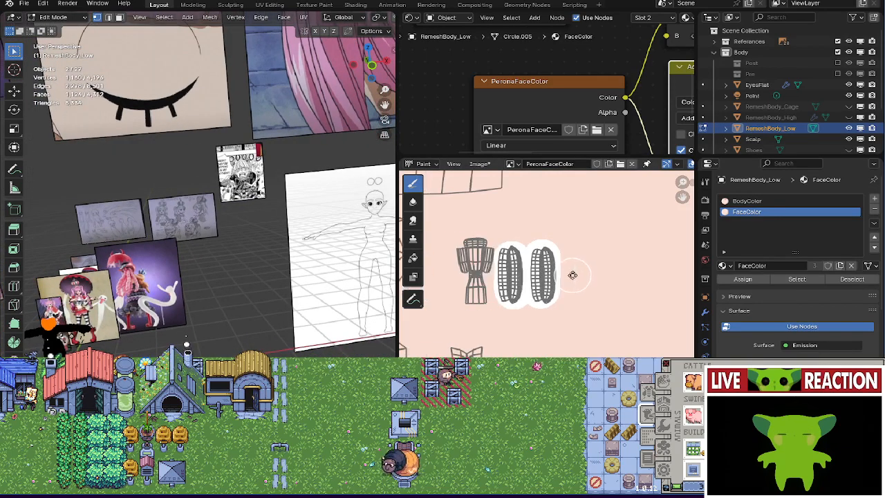
{"action": "left_click", "coordinate": [496, 317]}
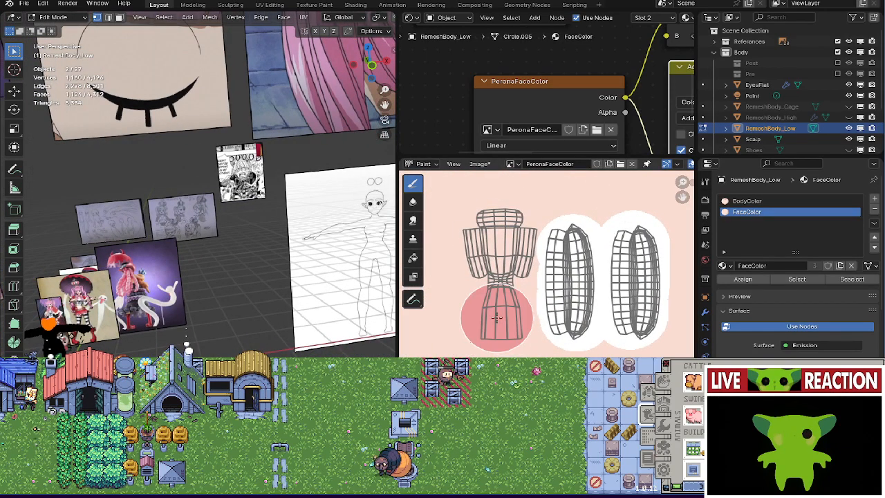
{"action": "scroll", "coordinate": [494, 314], "scroll_direction": "up", "scroll_amount": 1}
{"action": "key", "text": "f"}
{"action": "left_click", "coordinate": [475, 305]}
{"action": "middle_click_drag", "start_coordinate": [476, 305], "coordinate": [487, 323]}
{"action": "scroll", "coordinate": [489, 323], "scroll_direction": "up", "scroll_amount": 2}
{"action": "left_click_drag", "start_coordinate": [486, 343], "coordinate": [510, 239]}
{"action": "middle_click_drag", "start_coordinate": [511, 233], "coordinate": [547, 269]}
{"action": "mouse_move", "coordinate": [547, 270]}
{"action": "left_mouse_down"}
{"action": "mouse_move", "coordinate": [470, 235]}
{"action": "mouse_move", "coordinate": [499, 349]}
{"action": "left_mouse_up"}
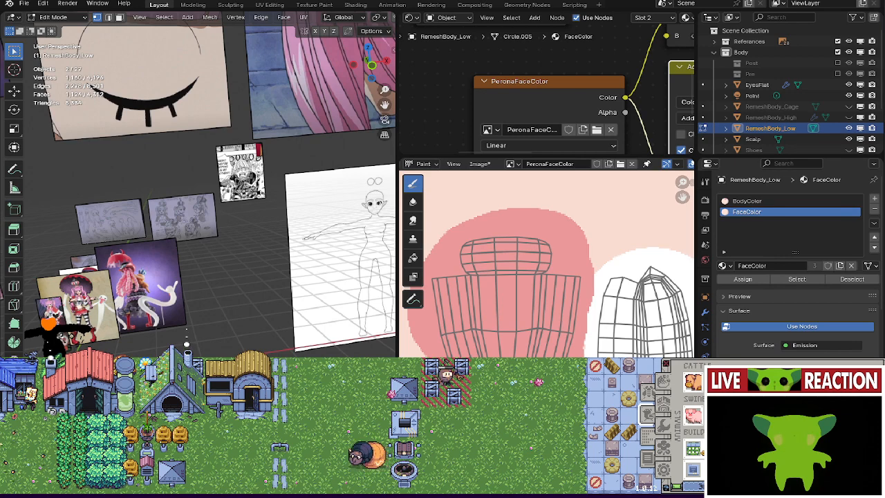
Examine the painted mouth interior and teeth on the model from underneath and from the front, with and without the mesh overlay.
{"action": "scroll", "coordinate": [101, 288], "scroll_direction": "up", "scroll_amount": 3}
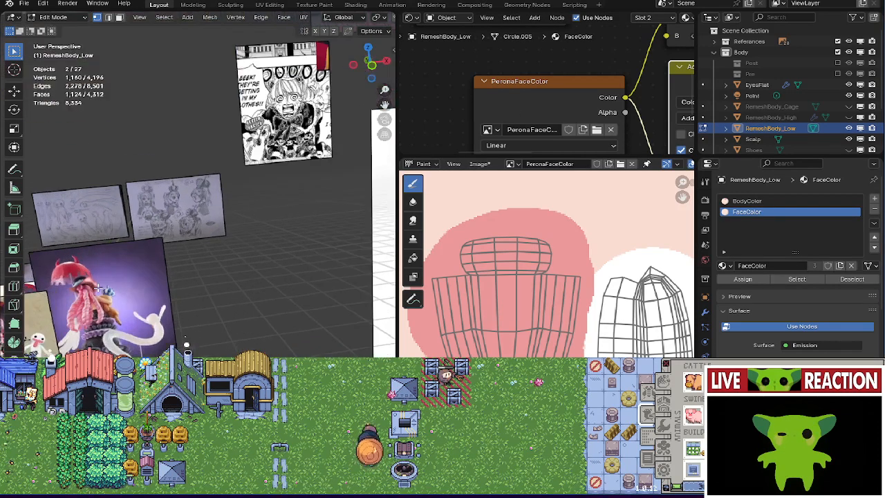
{"action": "middle_click_drag", "start_coordinate": [101, 288], "coordinate": [260, 171], "text": "shift"}
{"action": "scroll", "coordinate": [235, 256], "scroll_direction": "up", "scroll_amount": 10}
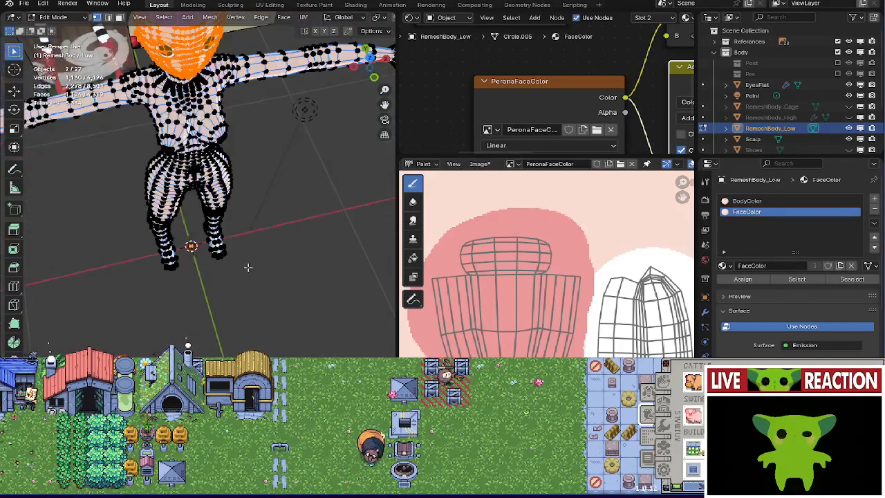
{"action": "scroll", "coordinate": [203, 132], "scroll_direction": "up", "scroll_amount": 3}
{"action": "scroll", "coordinate": [198, 134], "scroll_direction": "down", "scroll_amount": 3}
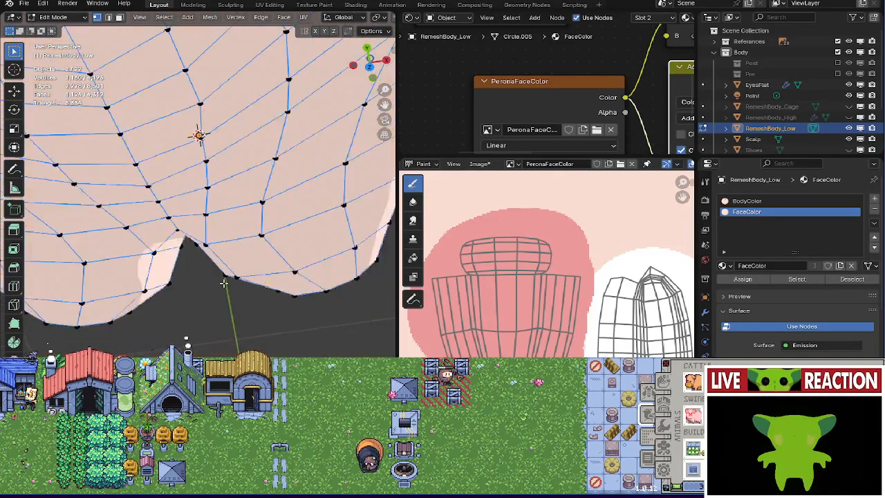
{"action": "middle_click_drag", "start_coordinate": [198, 134], "coordinate": [223, 282]}
{"action": "scroll", "coordinate": [234, 280], "scroll_direction": "down", "scroll_amount": 2}
{"action": "key", "text": "Tab"}
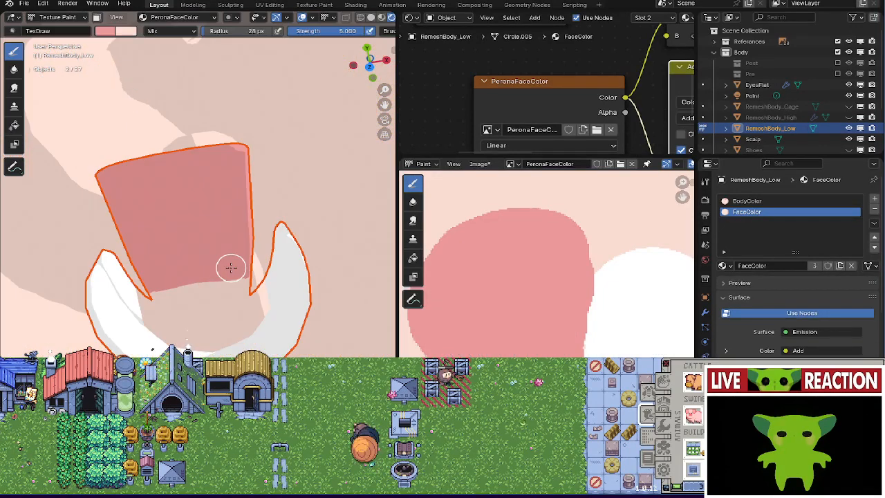
{"action": "key", "text": "Tab"}
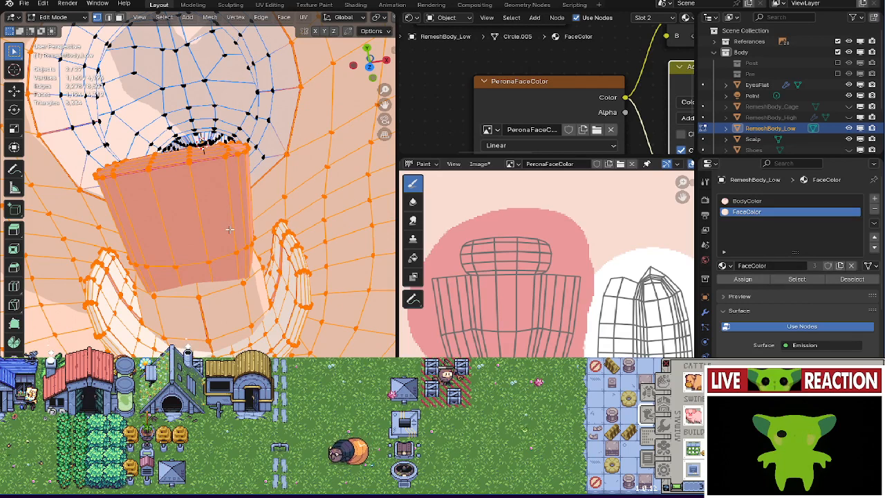
{"action": "key", "text": "Tab"}
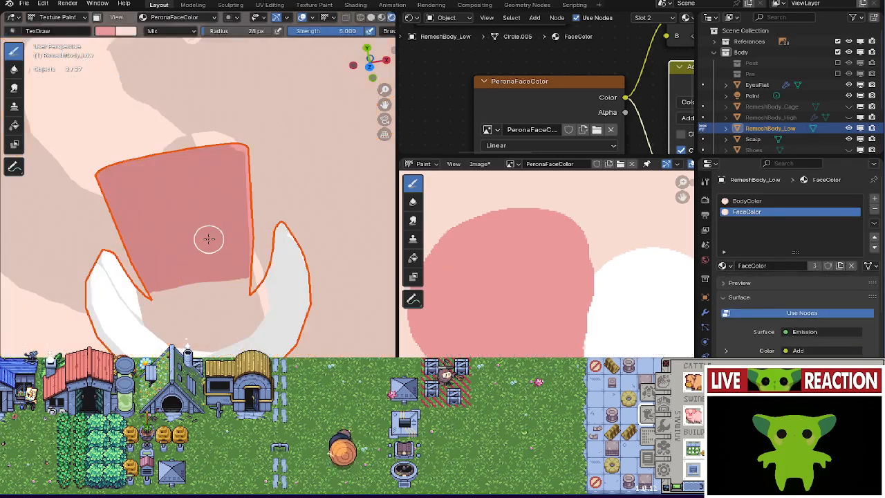
{"action": "middle_click_drag", "start_coordinate": [209, 239], "coordinate": [209, 228], "text": "shift"}
{"action": "scroll", "coordinate": [209, 228], "scroll_direction": "down", "scroll_amount": 5}
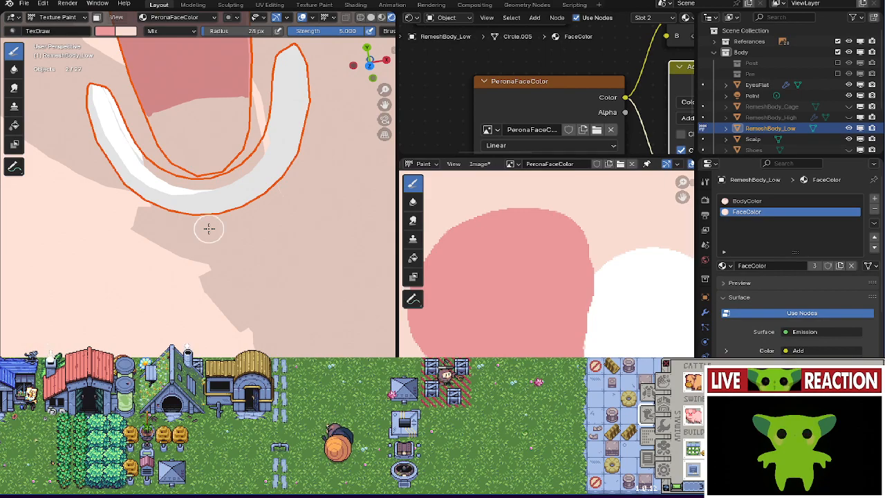
{"action": "key", "text": "KP_1"}
{"action": "scroll", "coordinate": [196, 258], "scroll_direction": "up", "scroll_amount": 5}
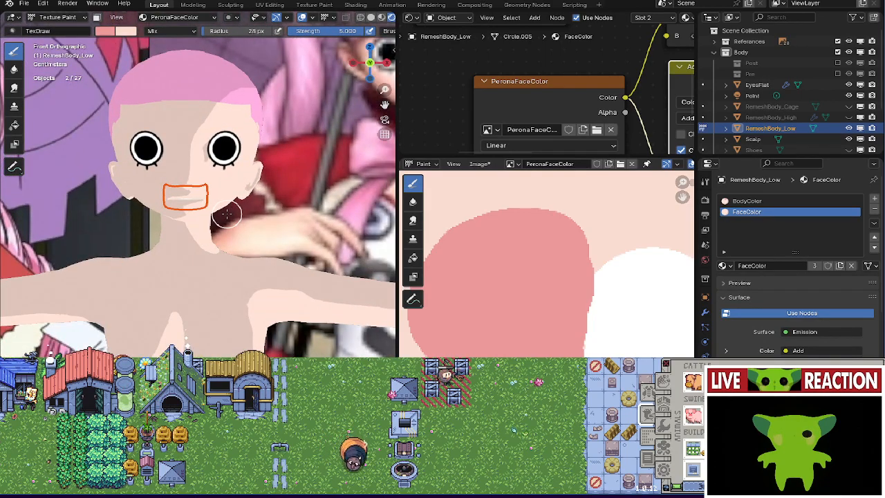
{"action": "middle_click_drag", "start_coordinate": [226, 215], "coordinate": [207, 228]}
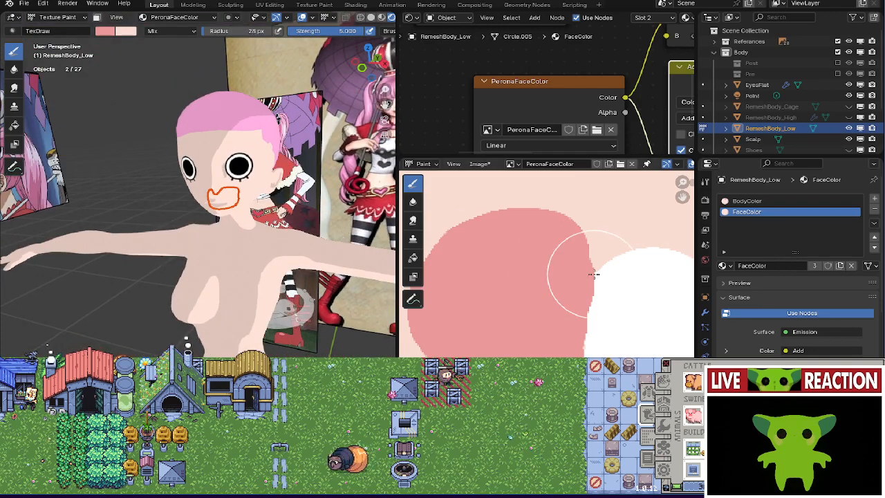
Switch to Object Mode, hide the EyesFlat object and open RemeshBody_Low in Edit Mode.
{"action": "mouse_move", "coordinate": [281, 249]}
{"action": "middle_mouse_down"}
{"action": "mouse_move", "coordinate": [239, 256]}
{"action": "mouse_move", "coordinate": [188, 215]}
{"action": "mouse_move", "coordinate": [184, 242]}
{"action": "middle_mouse_up"}
{"action": "scroll", "coordinate": [207, 246], "scroll_direction": "up", "scroll_amount": 3}
{"action": "key", "text": "ctrl+Tab"}
{"action": "scroll", "coordinate": [210, 249], "scroll_direction": "up", "scroll_amount": 2}
{"action": "scroll", "coordinate": [225, 238], "scroll_direction": "up", "scroll_amount": 1}
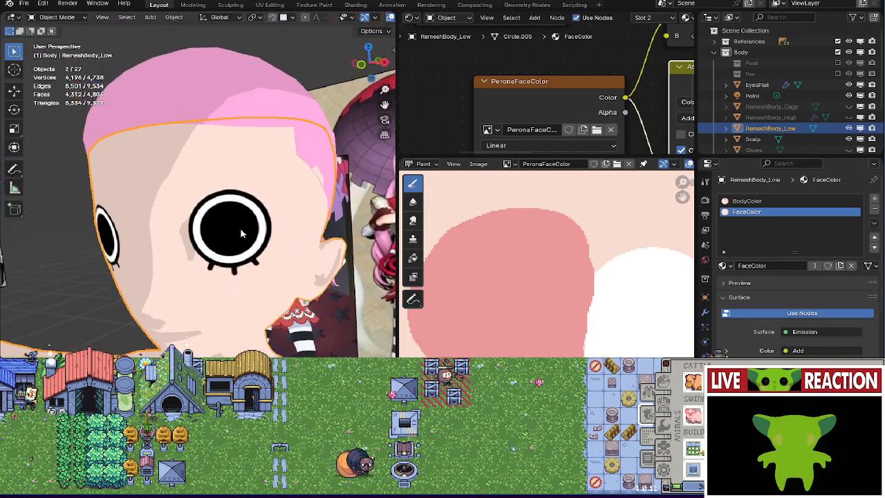
{"action": "left_click", "coordinate": [242, 233]}
{"action": "middle_click_drag", "start_coordinate": [242, 234], "coordinate": [290, 235]}
{"action": "middle_click_drag", "start_coordinate": [193, 231], "coordinate": [223, 253], "text": "shift"}
{"action": "scroll", "coordinate": [297, 210], "scroll_direction": "down", "scroll_amount": 5}
{"action": "scroll", "coordinate": [233, 234], "scroll_direction": "up", "scroll_amount": 2}
{"action": "scroll", "coordinate": [234, 234], "scroll_direction": "up", "scroll_amount": 2}
{"action": "key", "text": "h"}
{"action": "left_click", "coordinate": [252, 222]}
{"action": "scroll", "coordinate": [253, 223], "scroll_direction": "down", "scroll_amount": 6}
{"action": "key", "text": "Tab"}
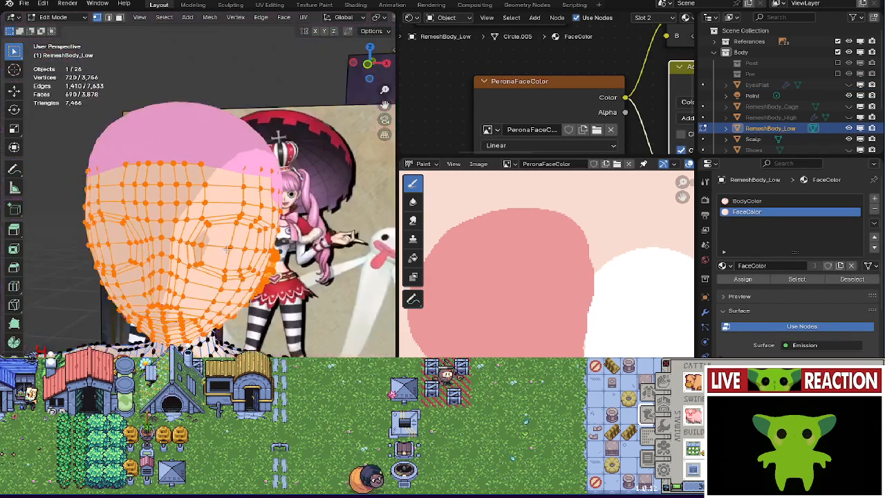
{"action": "middle_click_drag", "start_coordinate": [185, 211], "coordinate": [178, 194], "text": "shift"}
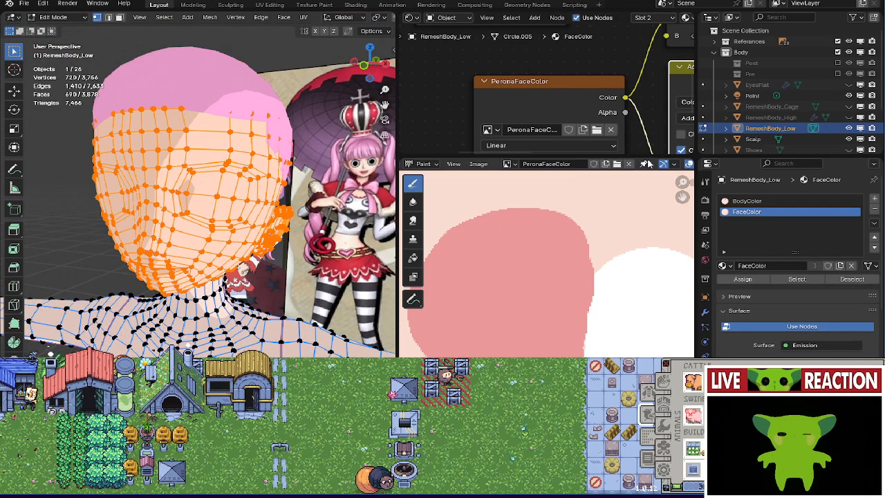
Expand the shader editor over the image editor and add an Image Texture node ahead of the Diffuse BSDF in FaceColor.
{"action": "left_click_drag", "start_coordinate": [650, 157], "coordinate": [608, 388]}
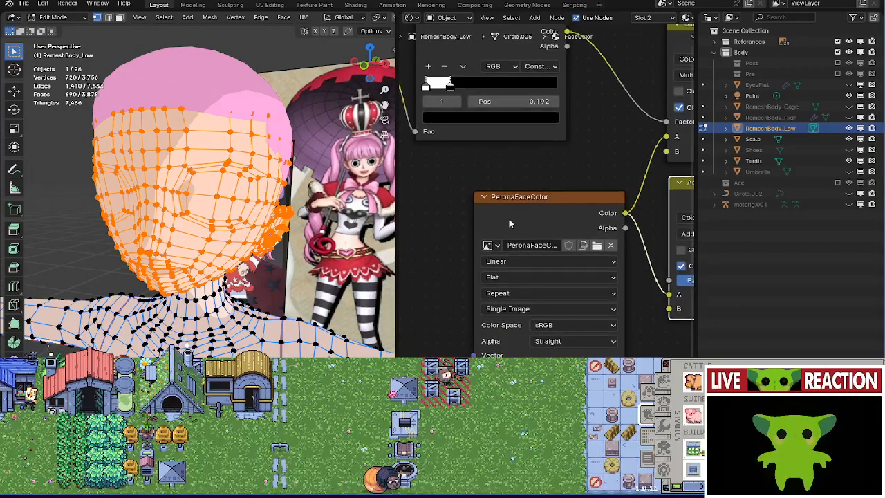
{"action": "scroll", "coordinate": [509, 223], "scroll_direction": "down", "scroll_amount": 4}
{"action": "scroll", "coordinate": [513, 217], "scroll_direction": "down", "scroll_amount": 1}
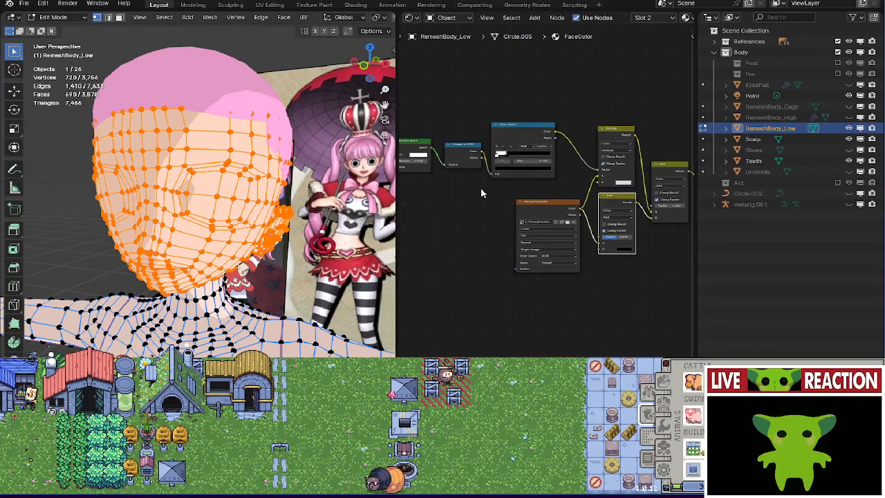
{"action": "middle_click_drag", "start_coordinate": [482, 192], "coordinate": [535, 239]}
{"action": "scroll", "coordinate": [566, 249], "scroll_direction": "up", "scroll_amount": 4}
{"action": "key", "text": "shift+a"}
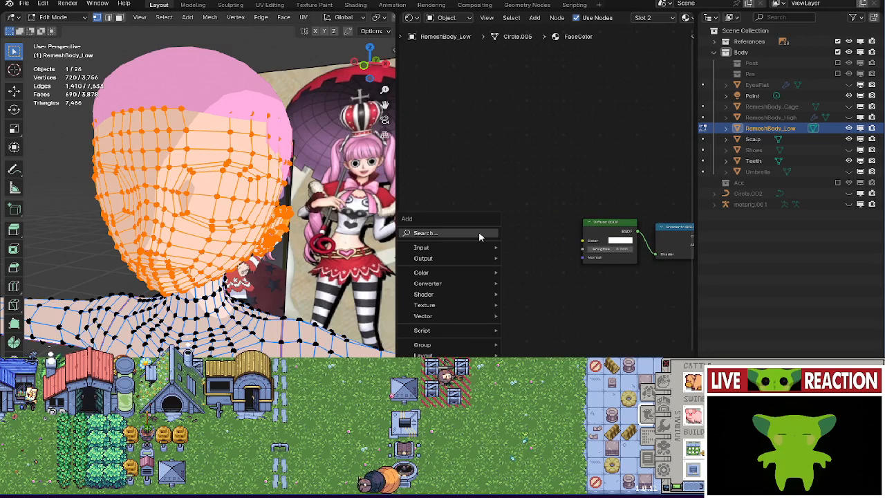
{"action": "left_click", "coordinate": [478, 231]}
{"action": "left_click", "coordinate": [541, 251]}
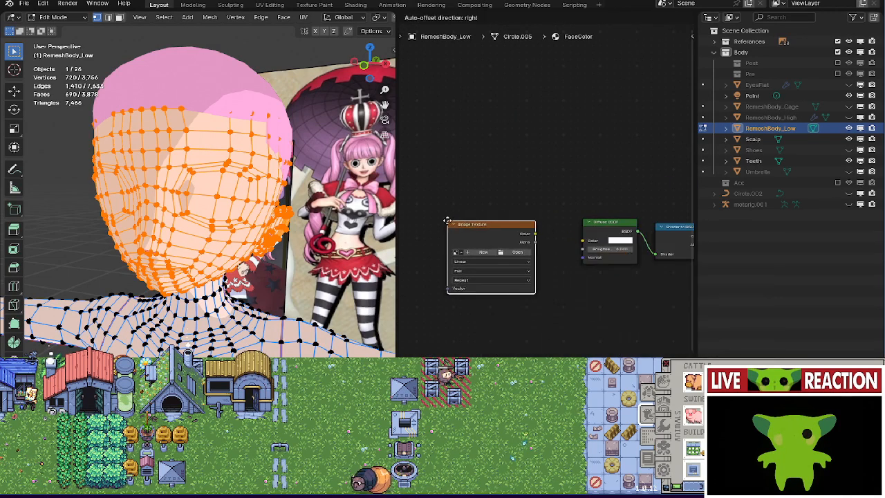
{"action": "left_click", "coordinate": [505, 228]}
Add a Normal Map node before the Diffuse BSDF and connect the Image Texture's Color output to its Color input.
{"action": "key", "text": "shift+a"}
{"action": "left_click", "coordinate": [557, 203]}
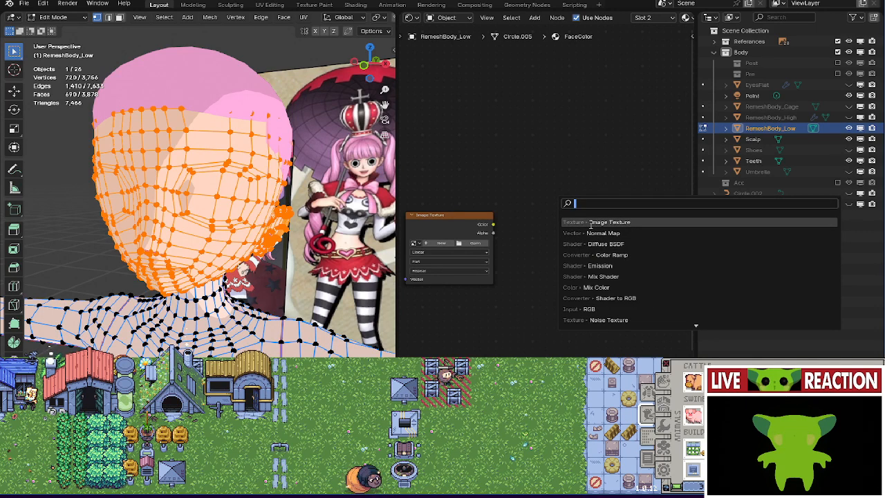
{"action": "type", "text": "nor"}
{"action": "key", "text": "Return"}
{"action": "left_click", "coordinate": [510, 213]}
{"action": "scroll", "coordinate": [506, 218], "scroll_direction": "up", "scroll_amount": 2}
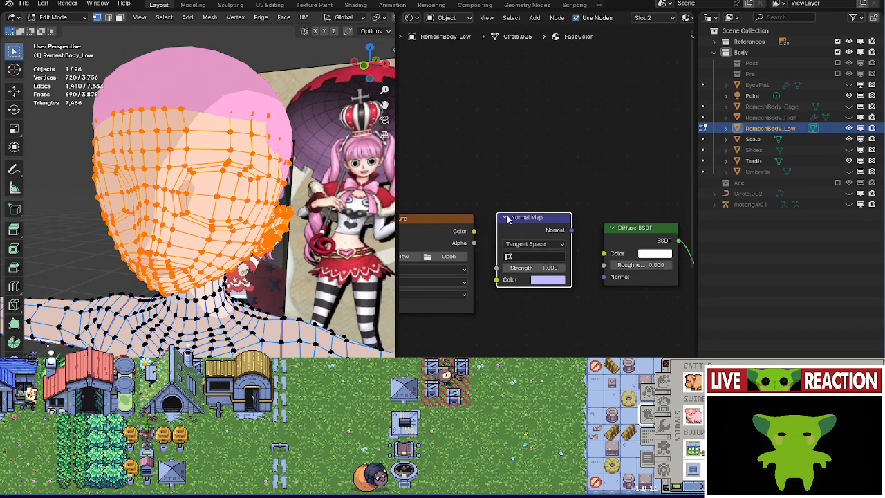
{"action": "left_click", "coordinate": [480, 230]}
{"action": "middle_click_drag", "start_coordinate": [480, 248], "coordinate": [589, 222]}
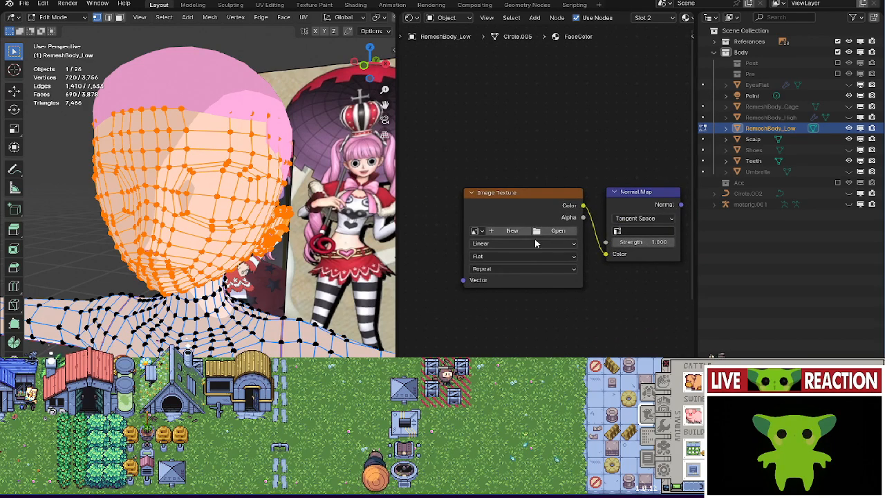
{"action": "left_click", "coordinate": [508, 230]}
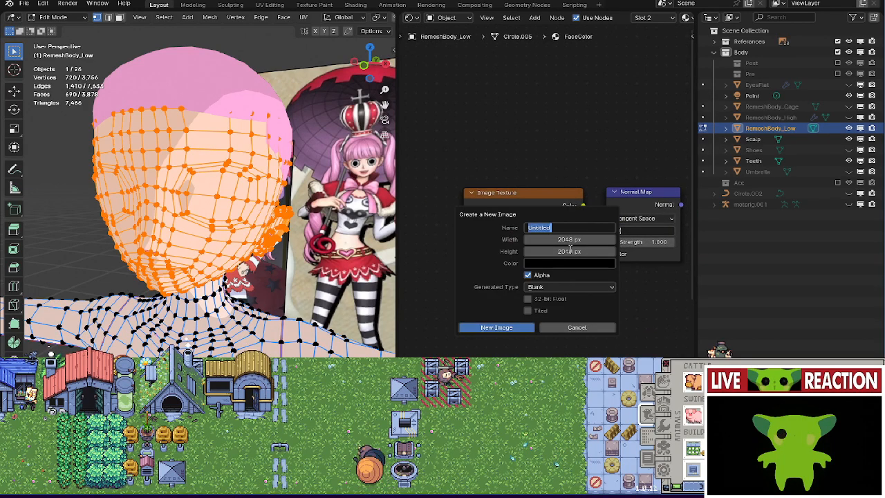
{"action": "type", "text": "Perona"}
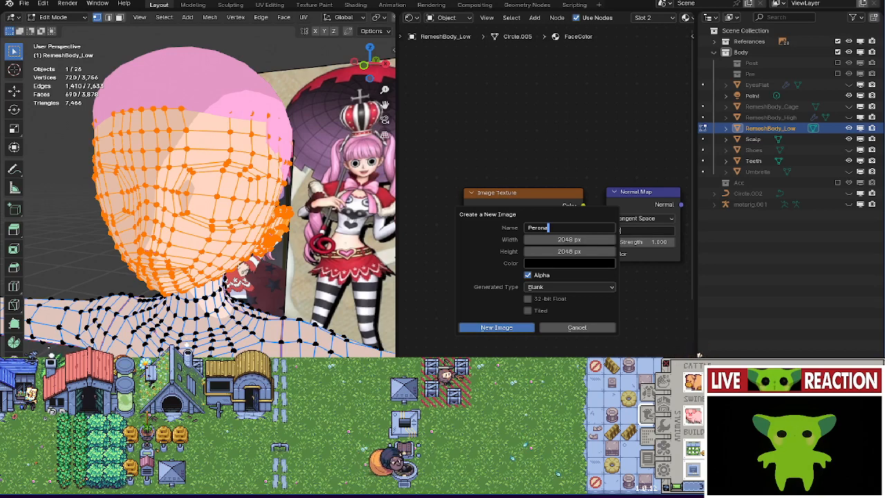
{"action": "left_click", "coordinate": [475, 230]}
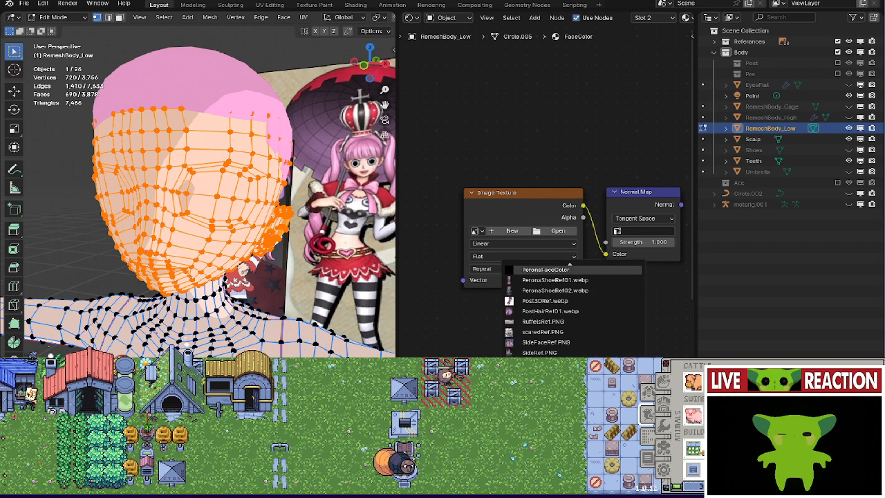
{"action": "scroll", "coordinate": [551, 316], "scroll_direction": "up", "scroll_amount": 2}
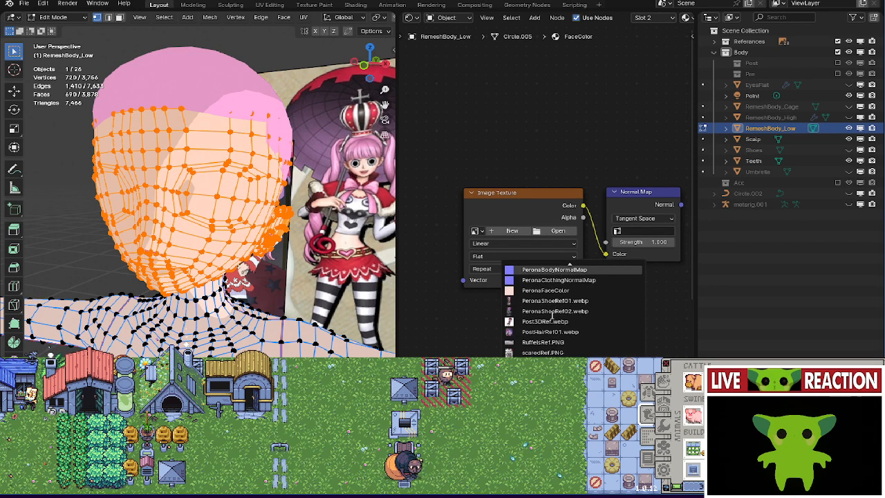
{"action": "scroll", "coordinate": [552, 315], "scroll_direction": "up", "scroll_amount": 2}
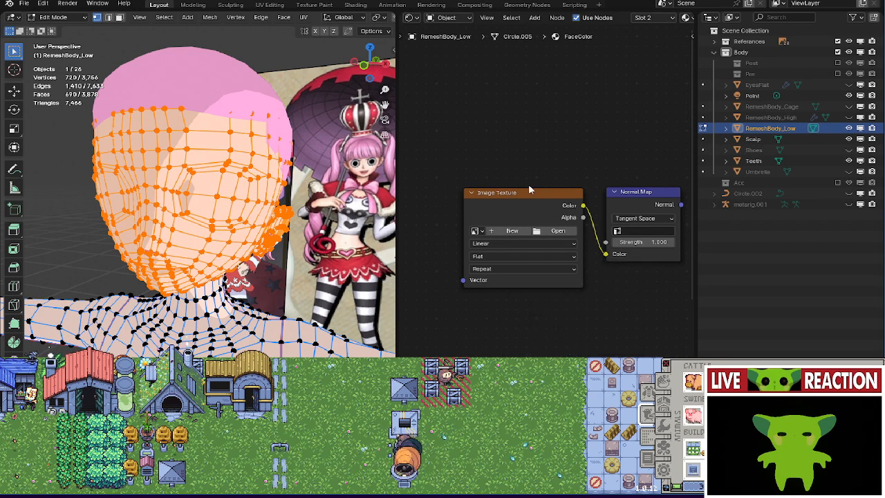
Create a blank 2048 × 2048 px image named PeronaFaceNormalMap in the new texture node and move the node away from the Normal Map node.
{"action": "left_click", "coordinate": [510, 230]}
{"action": "left_click", "coordinate": [563, 230]}
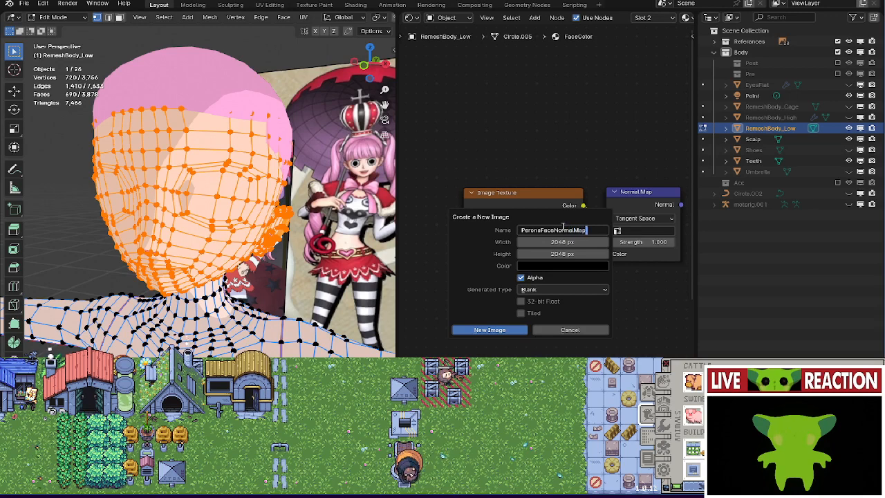
{"action": "left_click", "coordinate": [500, 329]}
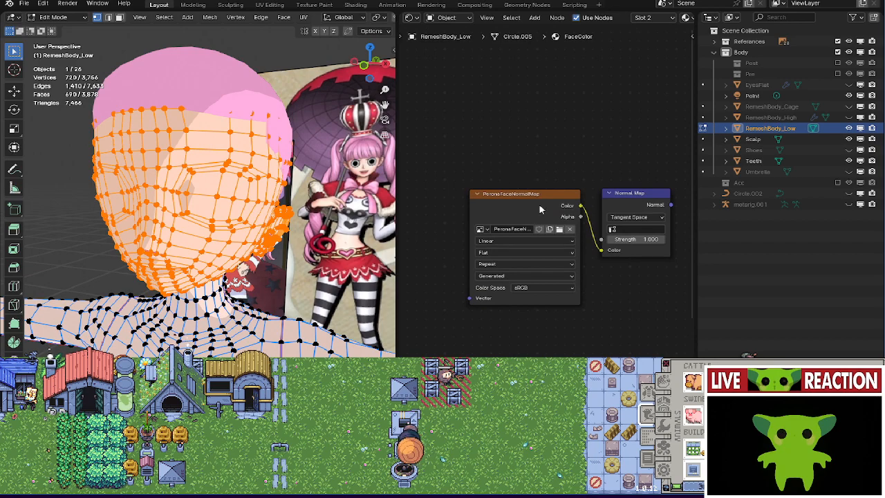
{"action": "left_click_drag", "start_coordinate": [539, 204], "coordinate": [503, 209]}
{"action": "middle_click_drag", "start_coordinate": [564, 178], "coordinate": [485, 189]}
{"action": "scroll", "coordinate": [277, 269], "scroll_direction": "up", "scroll_amount": 3}
Make RemeshBody_High and RemeshBody_Cage visible in the viewport.
{"action": "middle_click_drag", "start_coordinate": [277, 269], "coordinate": [311, 231]}
{"action": "key", "text": "KP_1"}
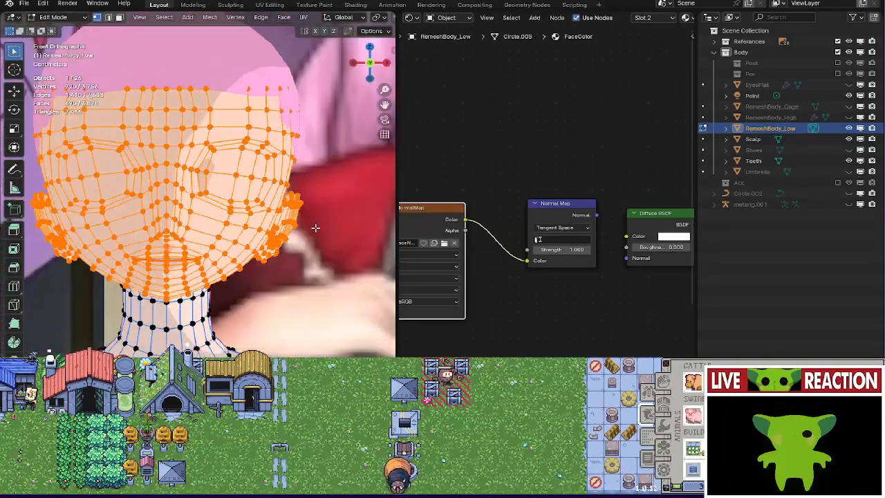
{"action": "scroll", "coordinate": [573, 228], "scroll_direction": "down", "scroll_amount": 2}
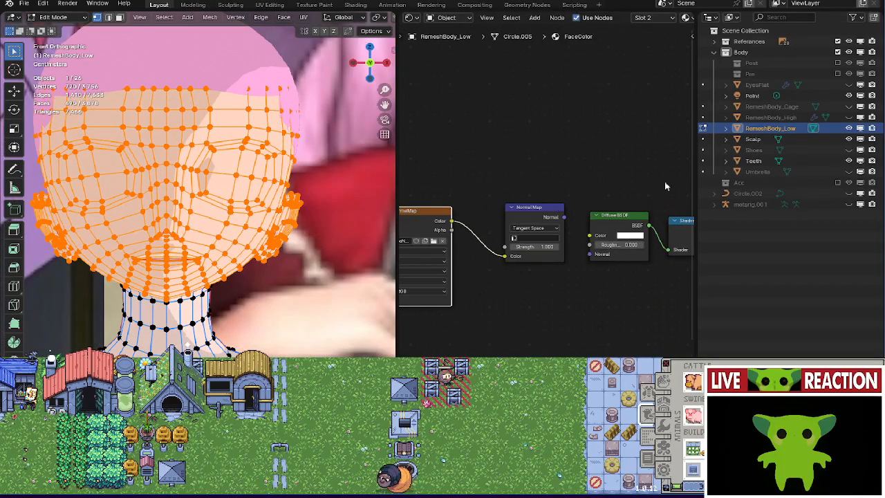
{"action": "left_click", "coordinate": [849, 118]}
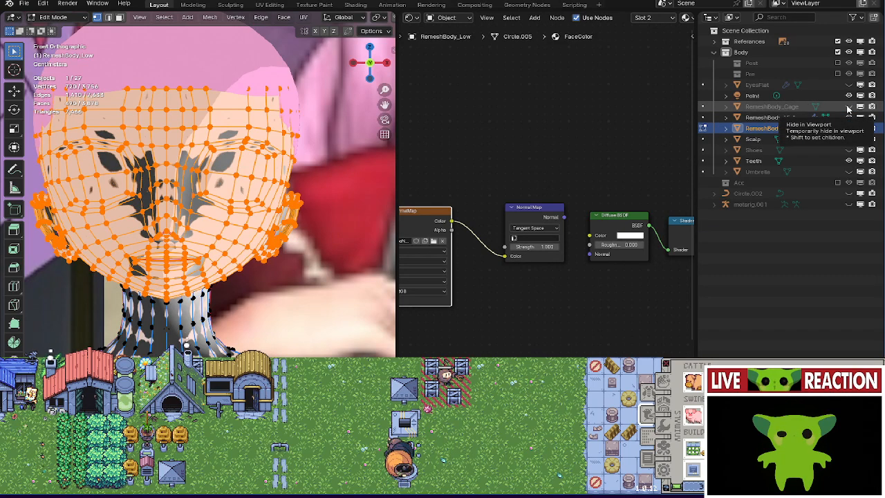
{"action": "left_click", "coordinate": [849, 106]}
Return to Object Mode, hide the Scalp object and select RemeshBody_Cage.
{"action": "middle_click_drag", "start_coordinate": [228, 186], "coordinate": [197, 194]}
{"action": "scroll", "coordinate": [244, 172], "scroll_direction": "up", "scroll_amount": 3}
{"action": "scroll", "coordinate": [268, 235], "scroll_direction": "down", "scroll_amount": 2}
{"action": "key", "text": "Tab"}
{"action": "left_click", "coordinate": [251, 163]}
{"action": "key", "text": "h"}
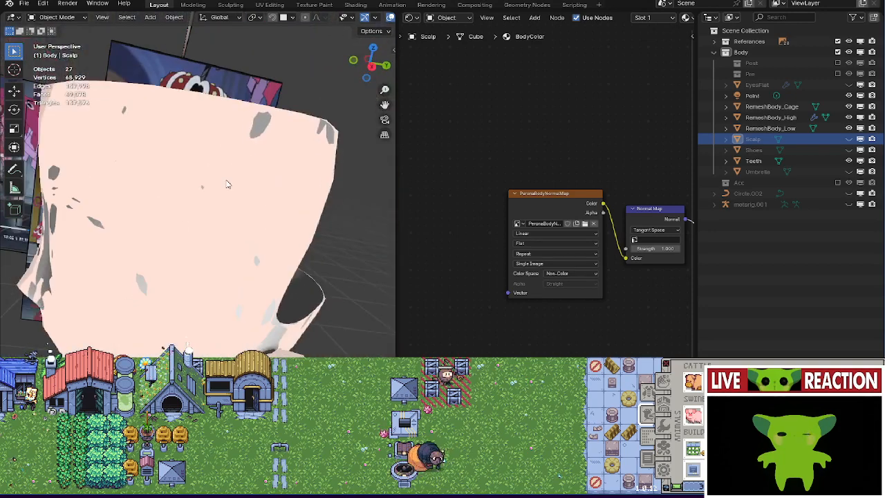
{"action": "left_click", "coordinate": [779, 107]}
{"action": "middle_click_drag", "start_coordinate": [207, 228], "coordinate": [328, 237]}
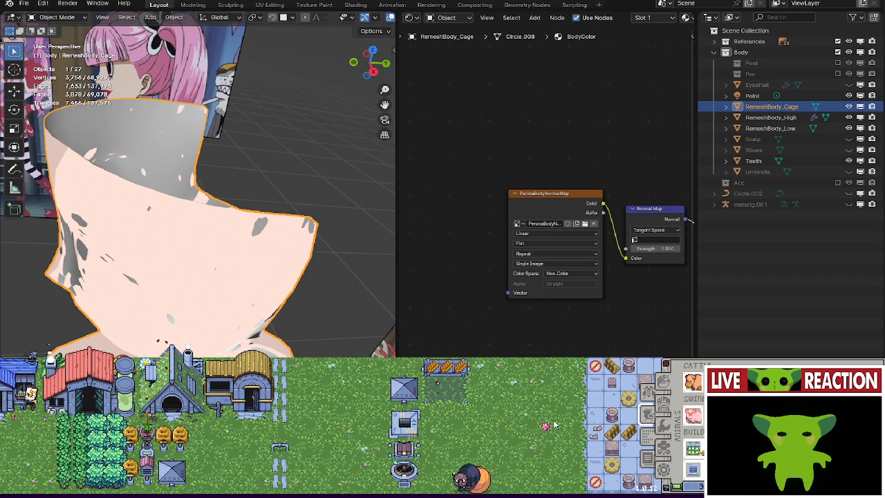
{"action": "left_click", "coordinate": [662, 427]}
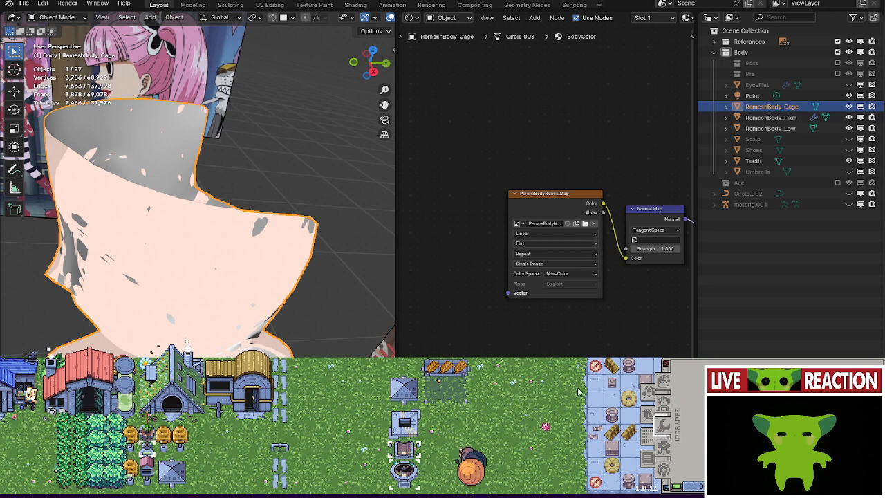
{"action": "left_click", "coordinate": [655, 383]}
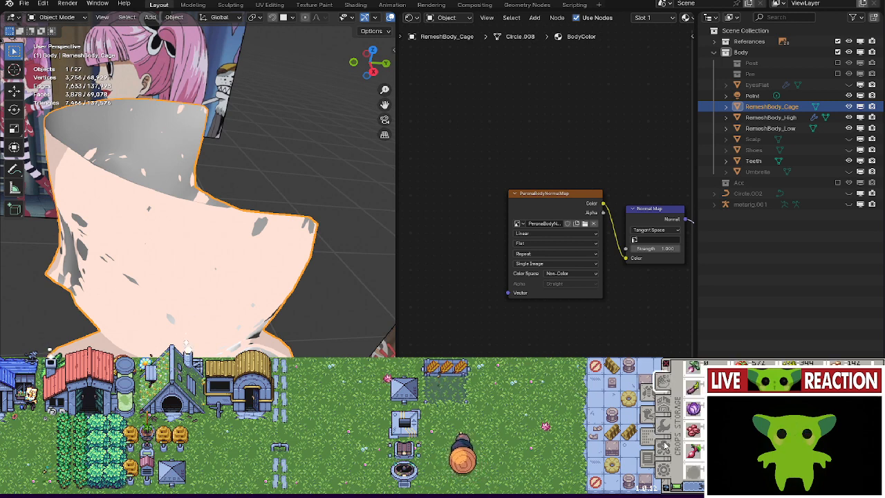
{"action": "left_click", "coordinate": [662, 445]}
{"action": "mouse_move", "coordinate": [691, 387]}
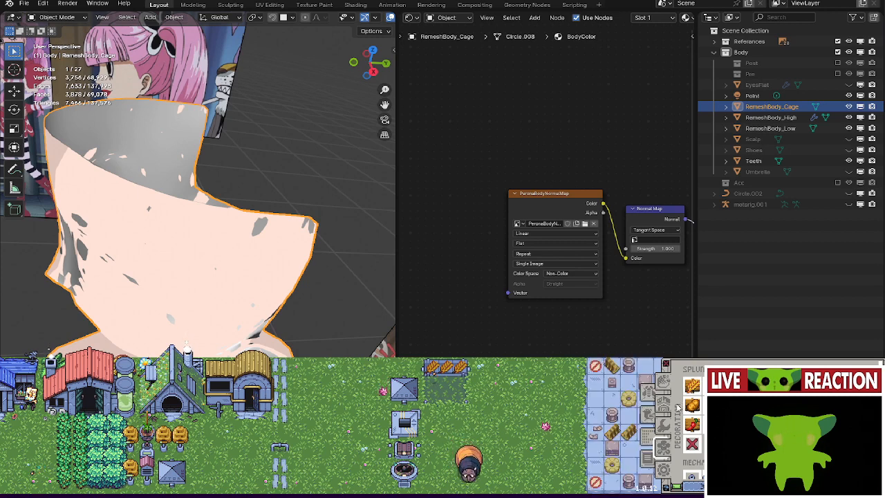
{"action": "left_click", "coordinate": [662, 380]}
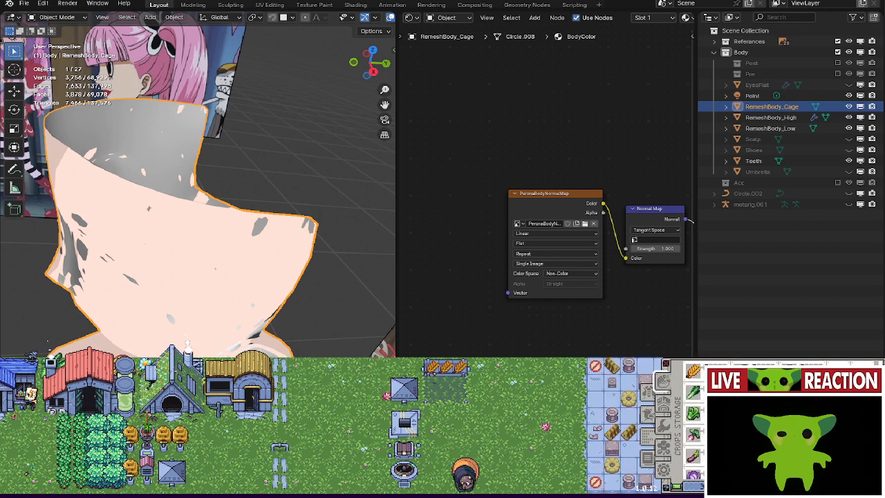
{"action": "mouse_move", "coordinate": [693, 407]}
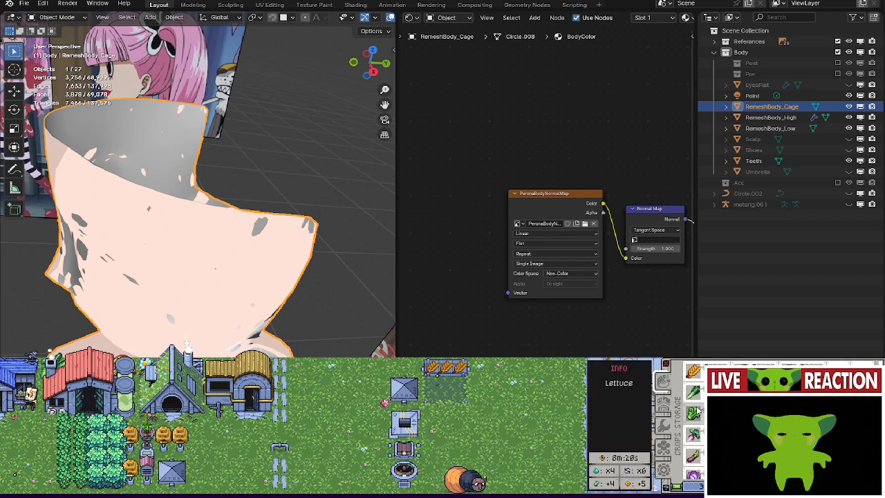
{"action": "left_click", "coordinate": [662, 401]}
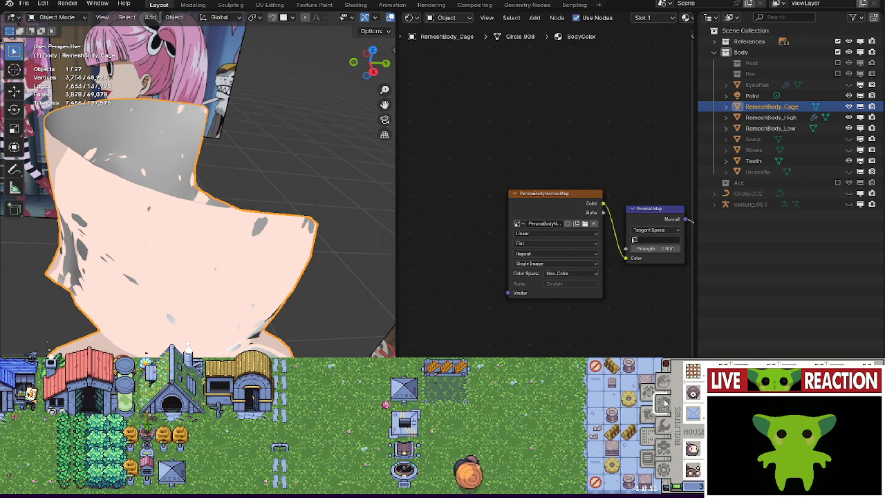
{"action": "left_click", "coordinate": [665, 422]}
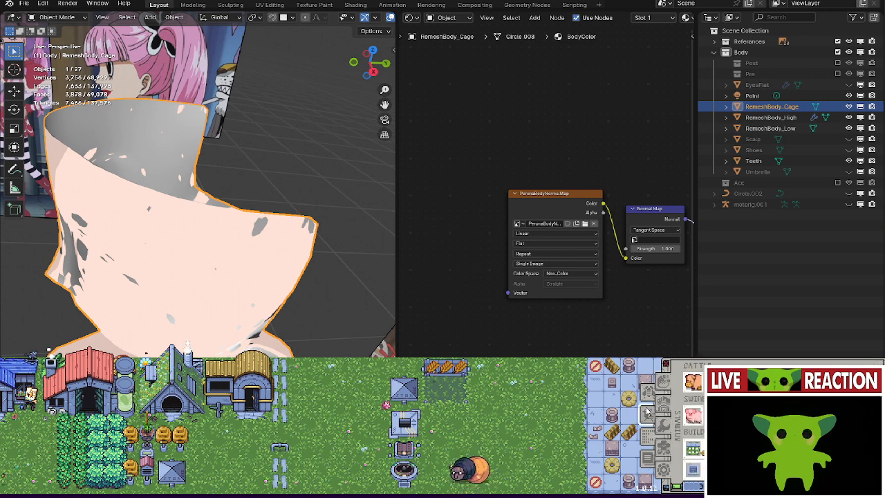
{"action": "mouse_move", "coordinate": [693, 379]}
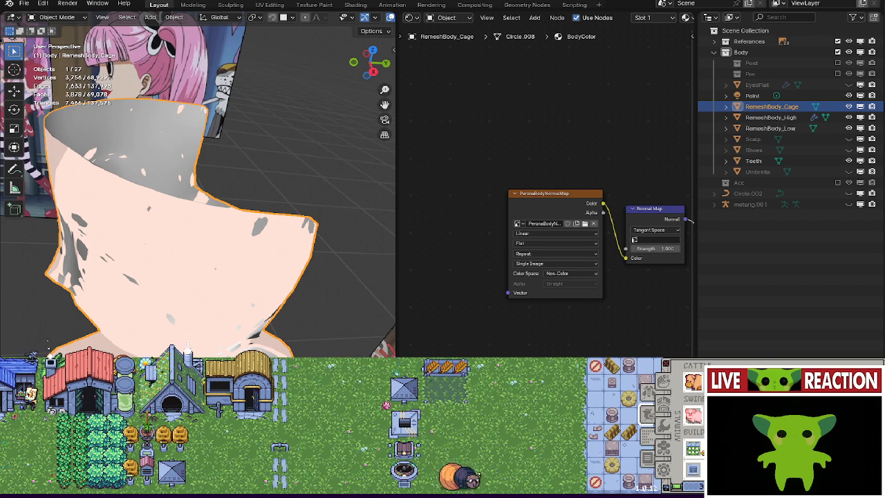
{"action": "mouse_move", "coordinate": [693, 415]}
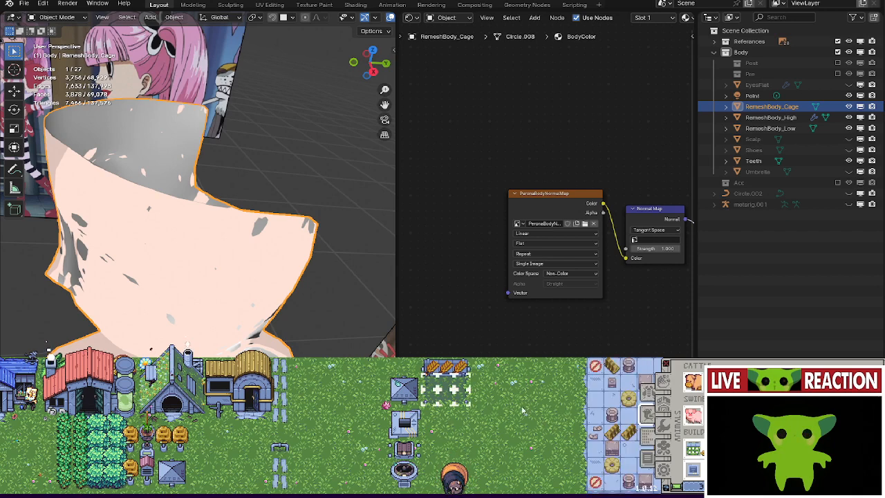
{"action": "left_click", "coordinate": [462, 399]}
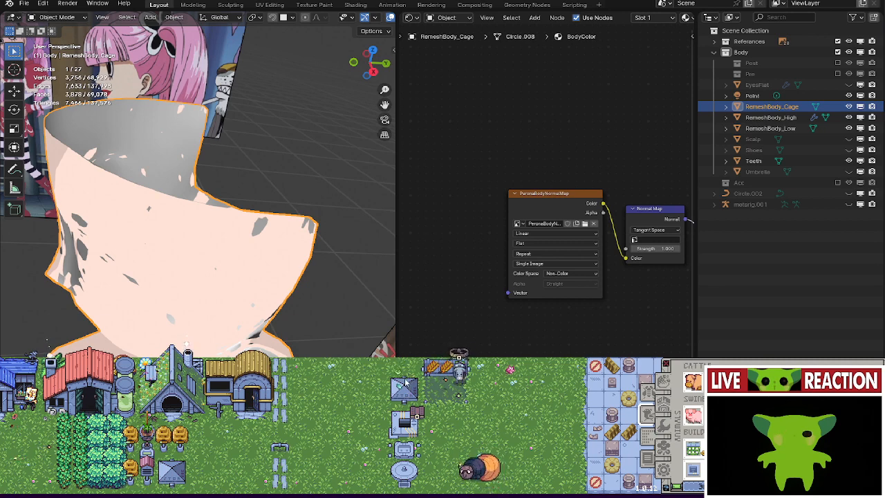
{"action": "scroll", "coordinate": [410, 394], "scroll_direction": "up", "scroll_amount": 6}
{"action": "scroll", "coordinate": [410, 408], "scroll_direction": "up", "scroll_amount": 3}
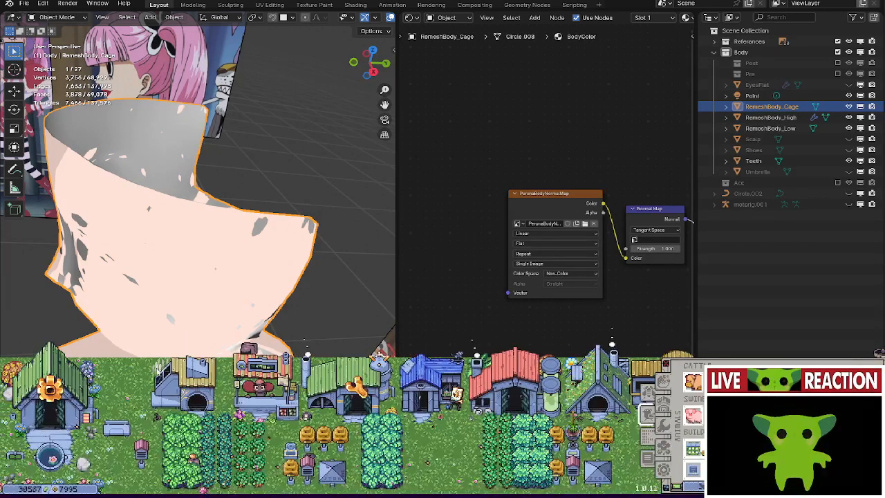
{"action": "scroll", "coordinate": [410, 408], "scroll_direction": "down", "scroll_amount": 4}
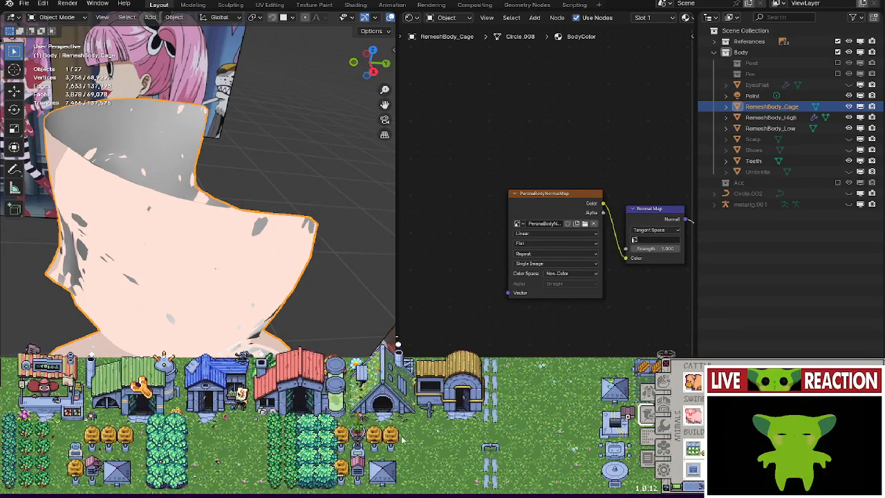
{"action": "scroll", "coordinate": [368, 428], "scroll_direction": "down", "scroll_amount": 2}
{"action": "scroll", "coordinate": [368, 428], "scroll_direction": "down", "scroll_amount": 3}
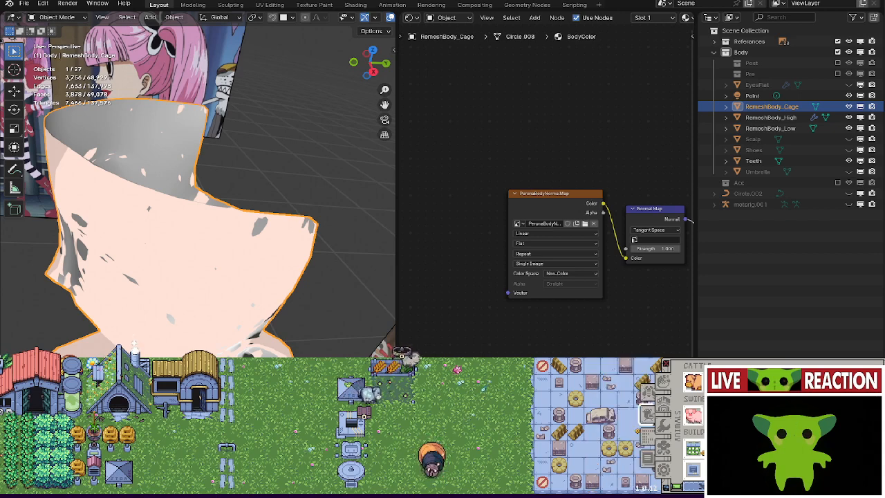
{"action": "left_click", "coordinate": [660, 427]}
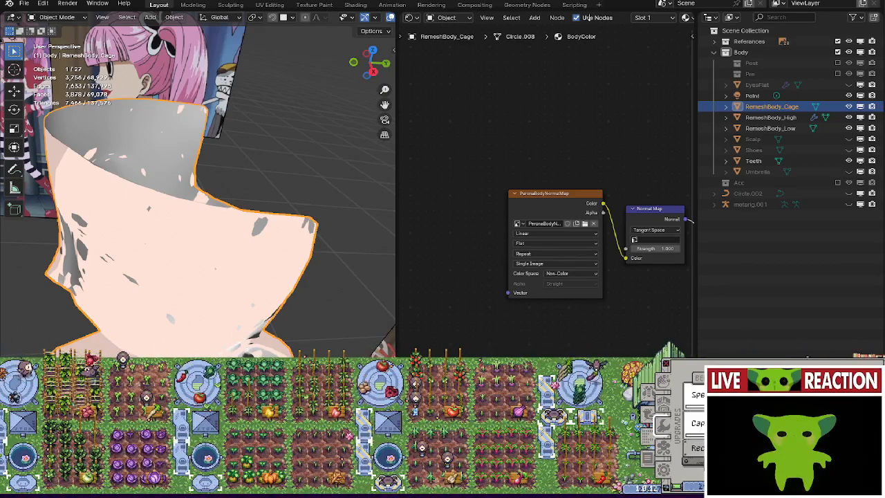
Enter Edit Mode on RemeshBody_Cage and fatten the two corner vertices of its open upper rim outward over the grey patches.
{"action": "middle_click_drag", "start_coordinate": [179, 260], "coordinate": [299, 250]}
{"action": "key", "text": "Tab"}
{"action": "left_click", "coordinate": [337, 265]}
{"action": "left_click", "coordinate": [344, 278], "text": "shift"}
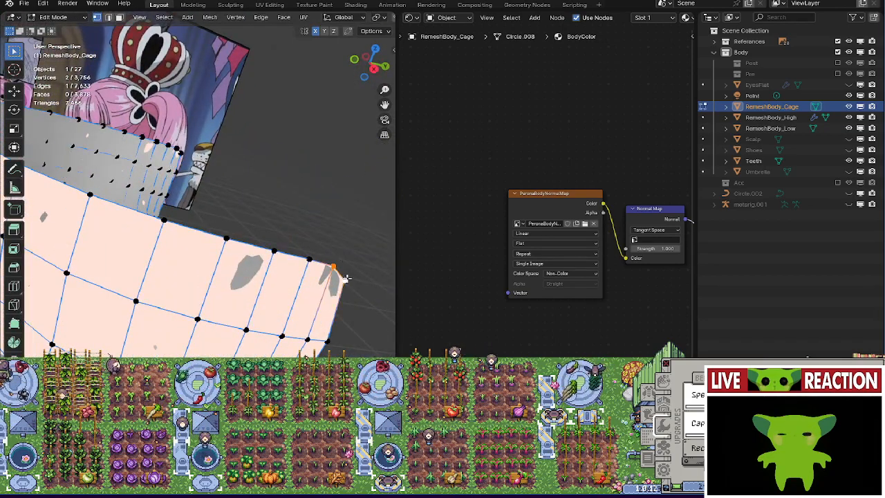
{"action": "key", "text": "alt+s"}
{"action": "left_click", "coordinate": [347, 251]}
Fatten the cage quad around the large grey patch at the open rim, and the quad around the small patch below it.
{"action": "left_click", "coordinate": [274, 251]}
{"action": "left_click", "coordinate": [226, 239], "text": "shift"}
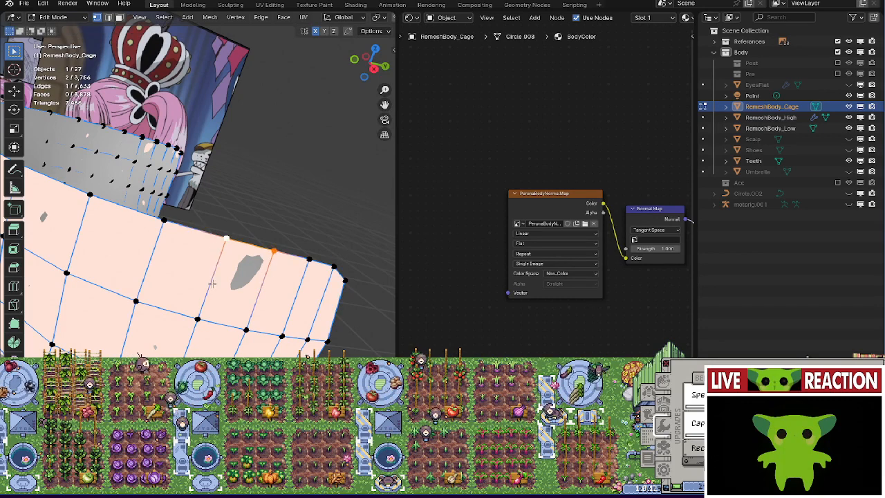
{"action": "left_click", "coordinate": [248, 331], "text": "shift"}
{"action": "middle_click_drag", "start_coordinate": [259, 297], "coordinate": [219, 211], "text": "shift"}
{"action": "left_click", "coordinate": [221, 190]}
{"action": "left_click", "coordinate": [195, 271], "text": "shift"}
{"action": "left_click", "coordinate": [250, 289], "text": "shift"}
{"action": "left_click", "coordinate": [275, 209], "text": "shift"}
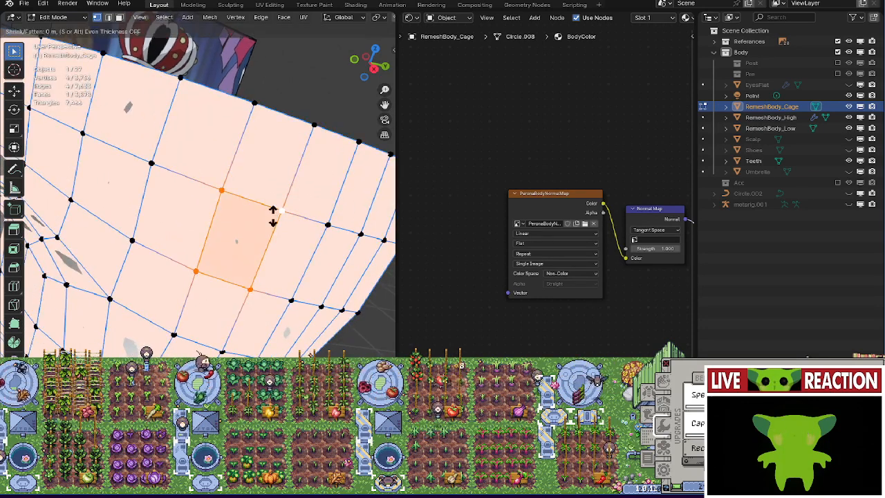
Fatten the four vertices of the rim quad containing the small grey patch outward by about 0.00016 m.
{"action": "middle_click_drag", "start_coordinate": [273, 213], "coordinate": [324, 331], "text": "shift"}
{"action": "left_click", "coordinate": [136, 251]}
{"action": "left_click", "coordinate": [159, 183], "text": "shift"}
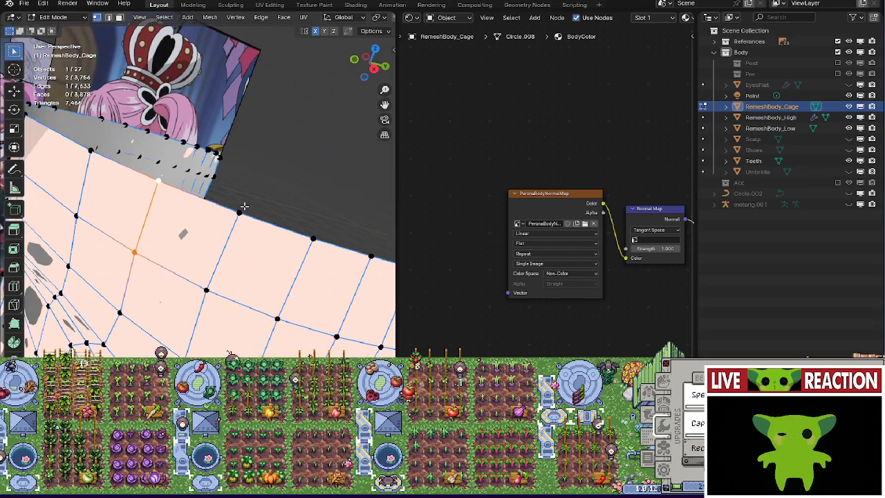
{"action": "left_click", "coordinate": [242, 208], "text": "shift"}
{"action": "left_click", "coordinate": [214, 276], "text": "shift"}
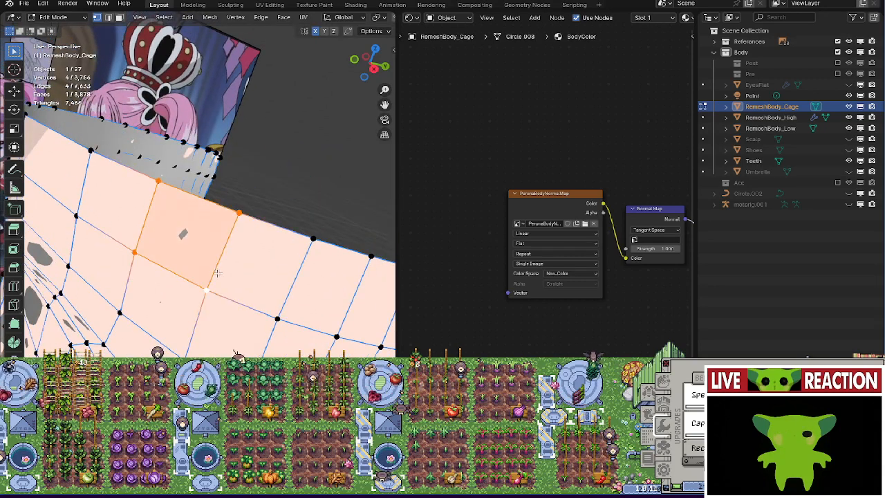
{"action": "right_click", "coordinate": [268, 251]}
{"action": "key", "text": "Escape"}
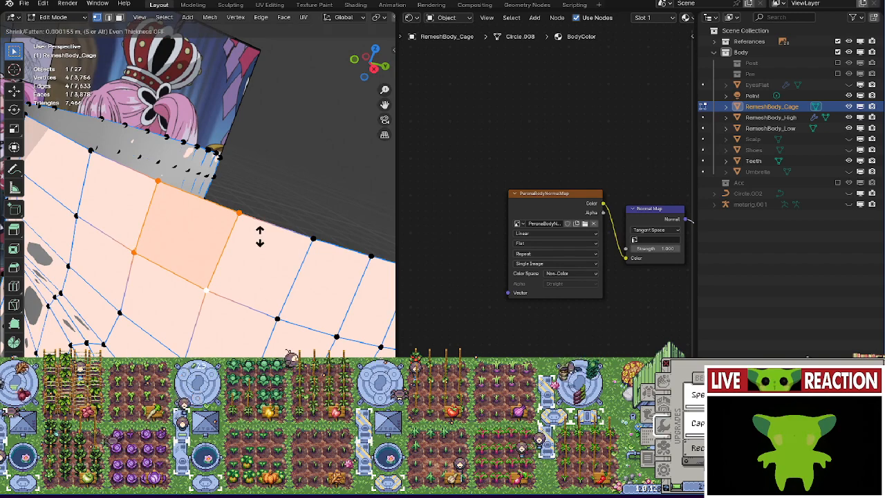
Fatten the four vertices of the quad around the pale patch lower on the cage outward by about 0.0002 m.
{"action": "middle_click_drag", "start_coordinate": [256, 233], "coordinate": [208, 256]}
{"action": "left_click", "coordinate": [185, 239]}
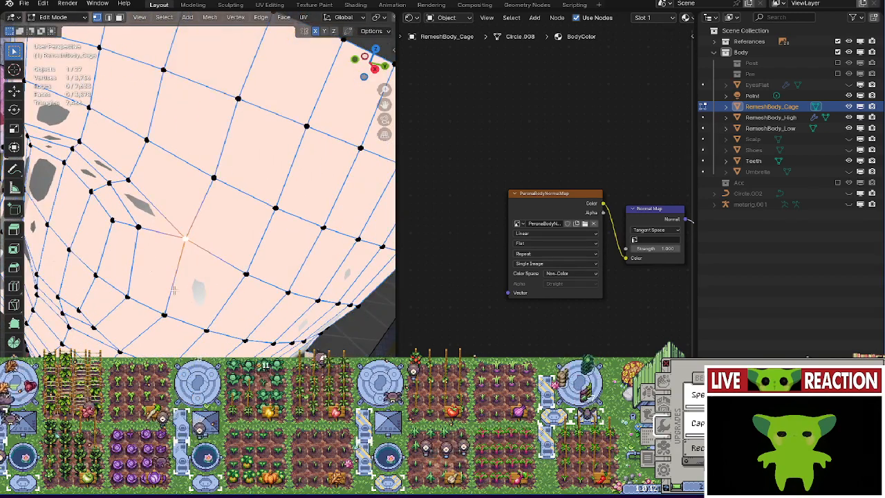
{"action": "left_click", "coordinate": [164, 316], "text": "shift"}
{"action": "left_click", "coordinate": [206, 332], "text": "shift"}
{"action": "left_click", "coordinate": [246, 275], "text": "shift"}
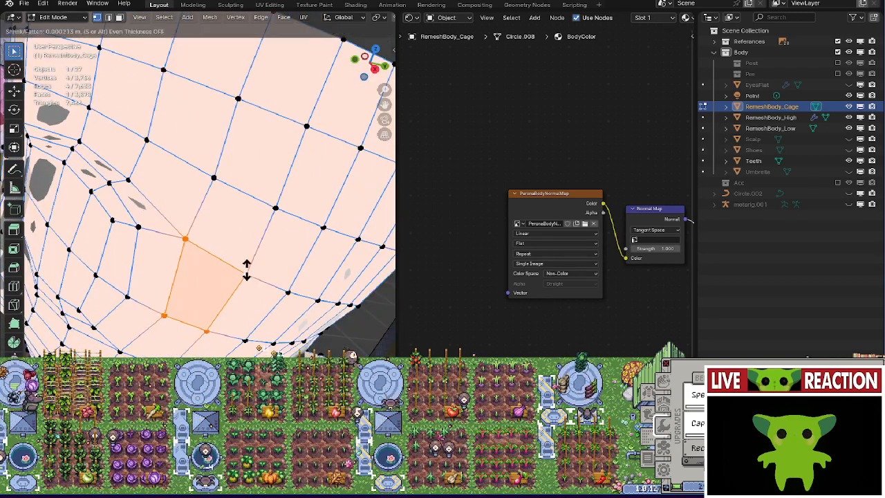
Fatten the four vertices of the narrow quad around the white patch beside the cage opening outward.
{"action": "middle_click_drag", "start_coordinate": [252, 283], "coordinate": [184, 259]}
{"action": "left_click", "coordinate": [192, 295]}
{"action": "left_click", "coordinate": [157, 296], "text": "shift"}
{"action": "left_click", "coordinate": [173, 216], "text": "shift"}
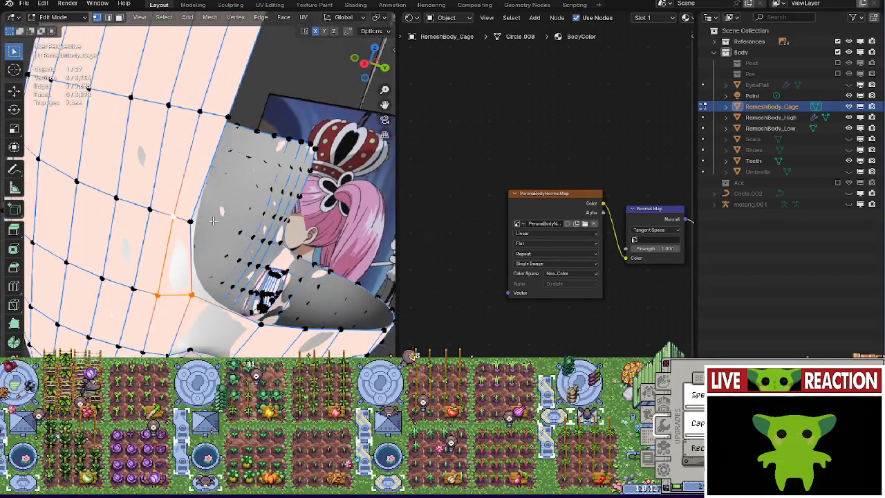
{"action": "left_click", "coordinate": [192, 221], "text": "shift"}
{"action": "left_click", "coordinate": [196, 226], "text": "shift"}
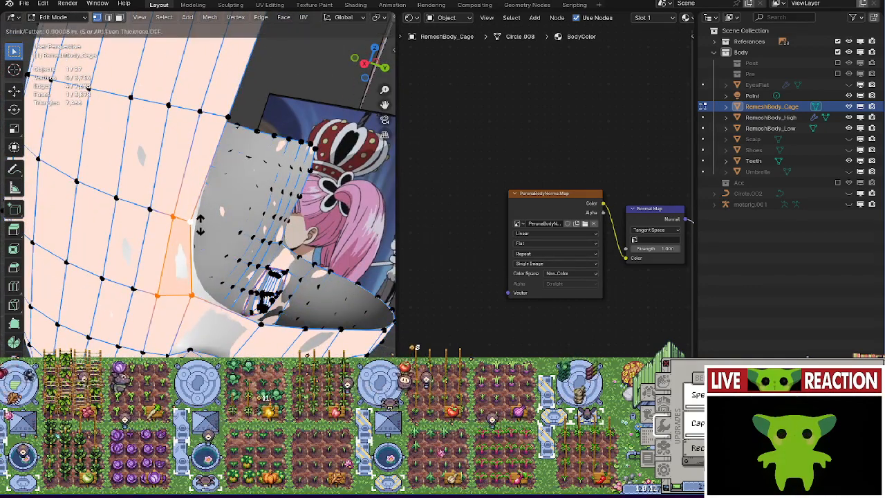
Fatten the four vertices of the neighbouring quad around the pale patch, two columns in from the cage opening.
{"action": "middle_click_drag", "start_coordinate": [199, 225], "coordinate": [229, 229]}
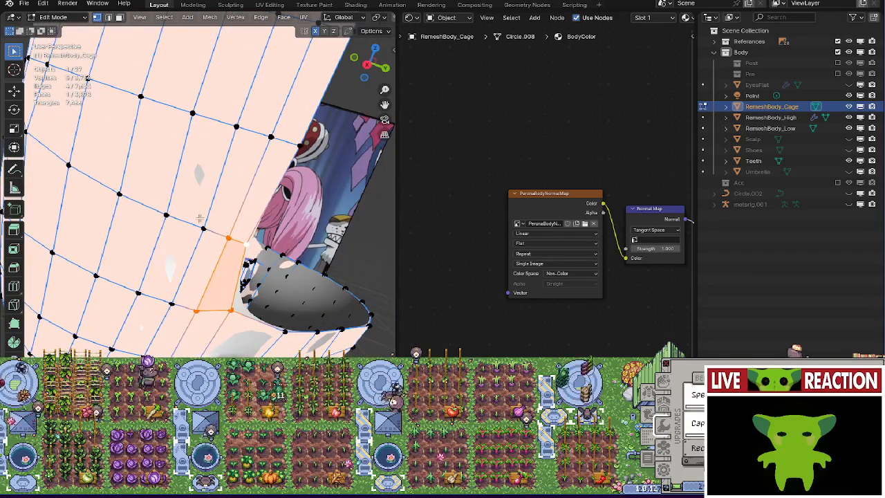
{"action": "left_click", "coordinate": [203, 229]}
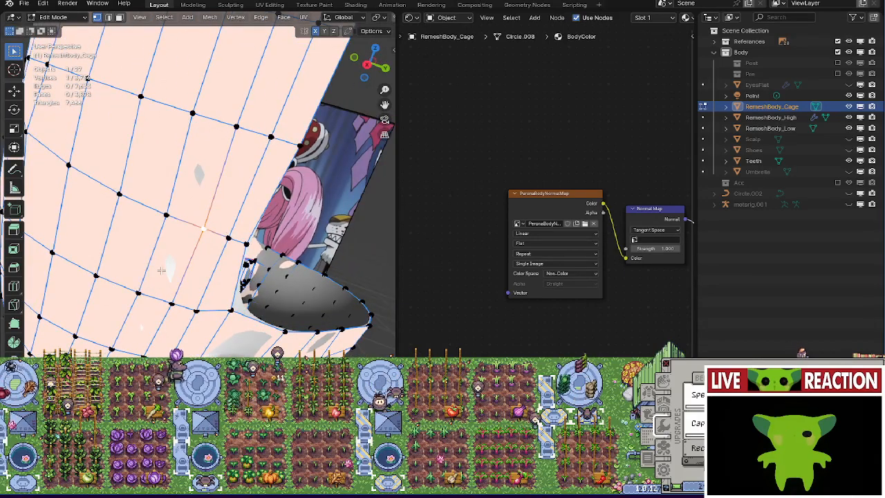
{"action": "left_click", "coordinate": [164, 296]}
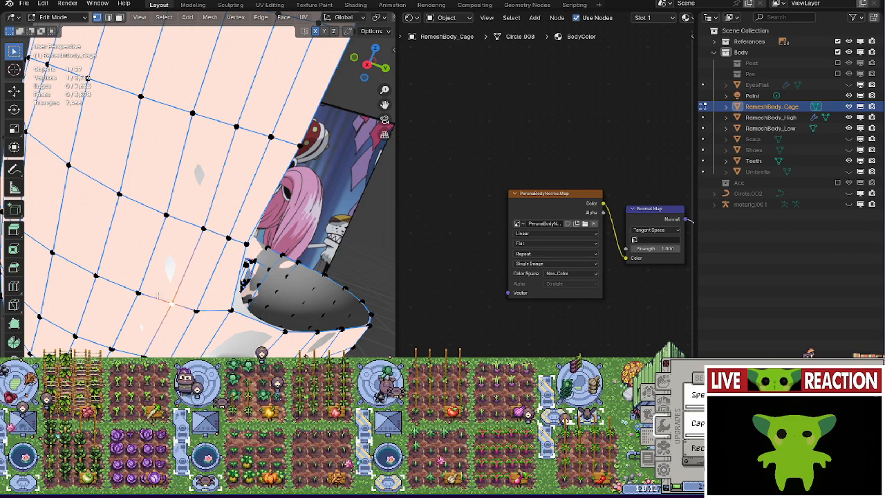
{"action": "left_click", "coordinate": [198, 226], "text": "shift"}
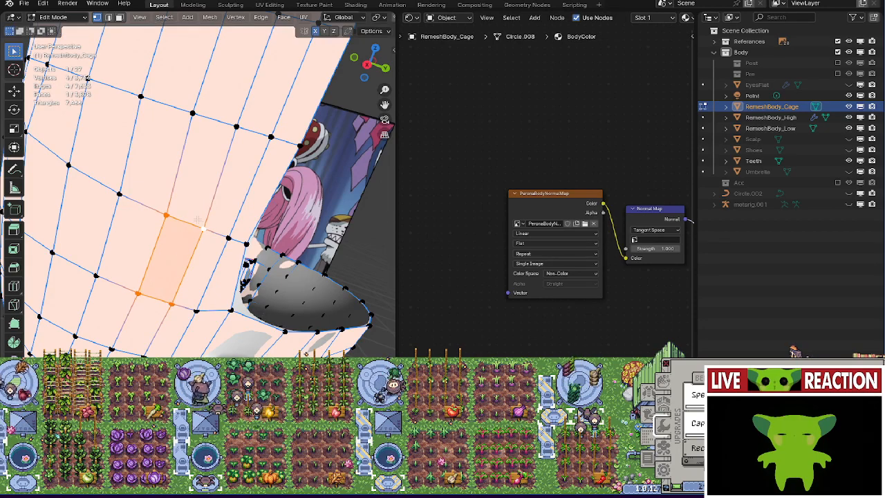
Fatten the two cage vertices between the two large gaps outward by about 0.00017 m to cover the small dark patches.
{"action": "key", "text": "KP_Decimal"}
{"action": "scroll", "coordinate": [198, 216], "scroll_direction": "down", "scroll_amount": 5}
{"action": "middle_click_drag", "start_coordinate": [198, 216], "coordinate": [215, 264]}
{"action": "left_click", "coordinate": [209, 314]}
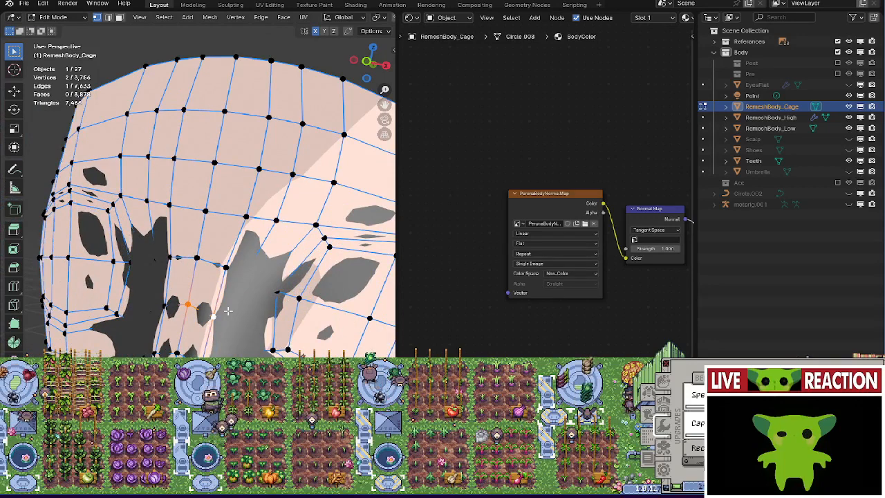
{"action": "key", "text": "alt+s"}
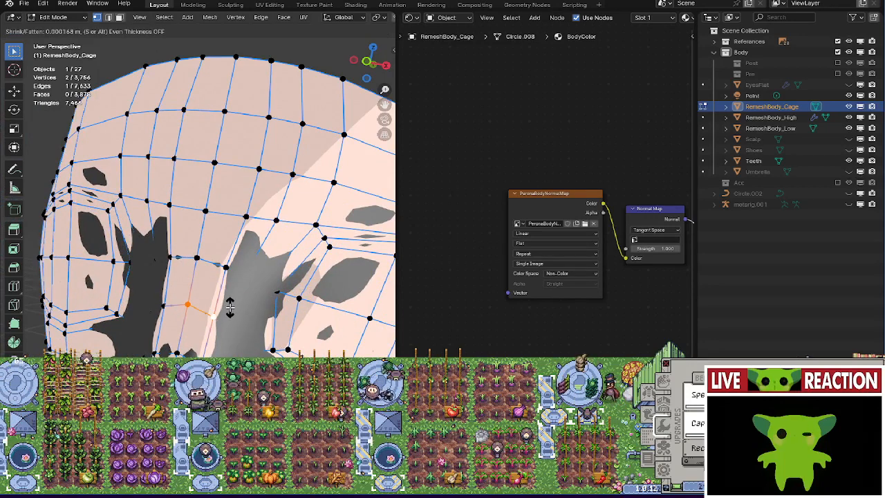
{"action": "right_click", "coordinate": [229, 308]}
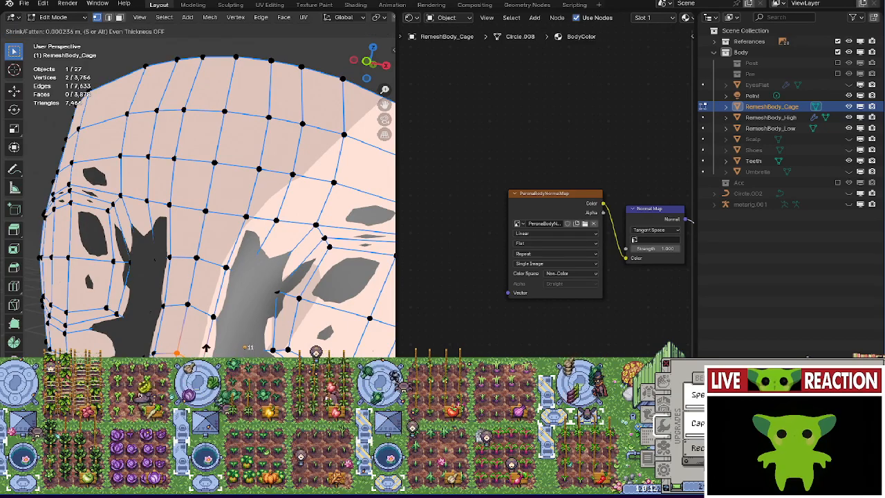
Fatten the four vertices of the wide quad around the grey patch directly above the narrow strip of faces.
{"action": "middle_click_drag", "start_coordinate": [173, 318], "coordinate": [101, 278]}
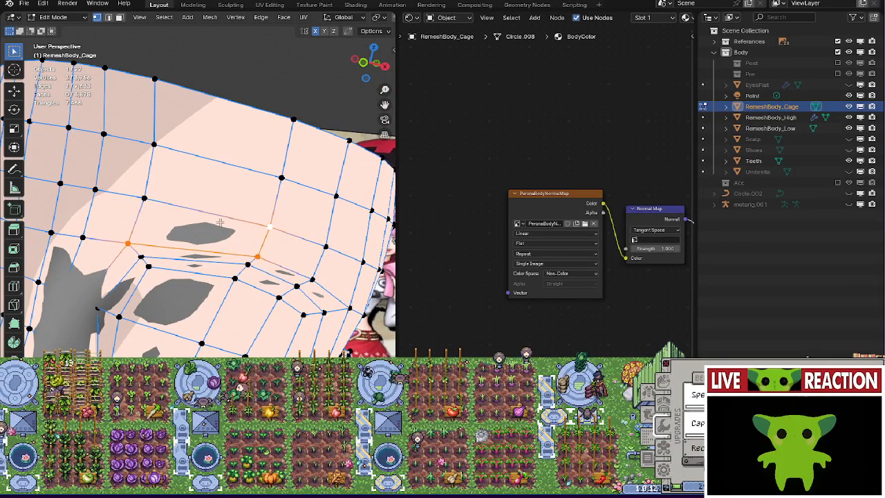
{"action": "left_click", "coordinate": [153, 218], "text": "shift"}
{"action": "key", "text": "alt+s"}
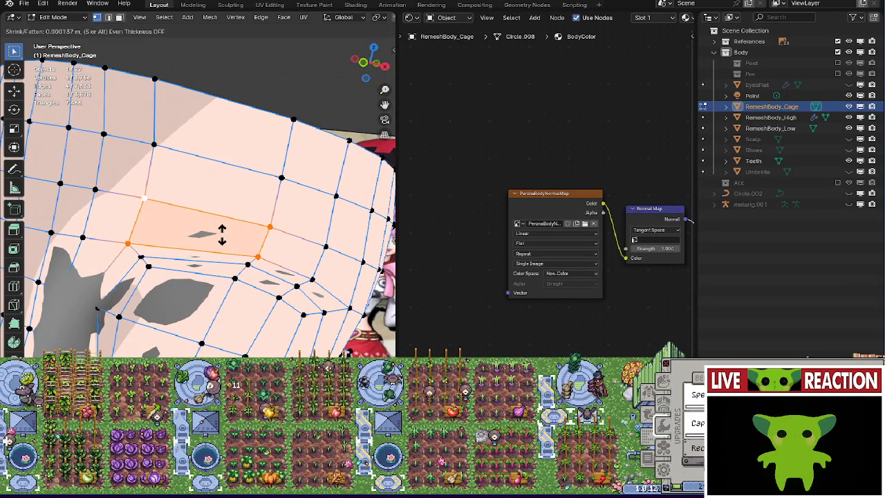
{"action": "left_click", "coordinate": [223, 233]}
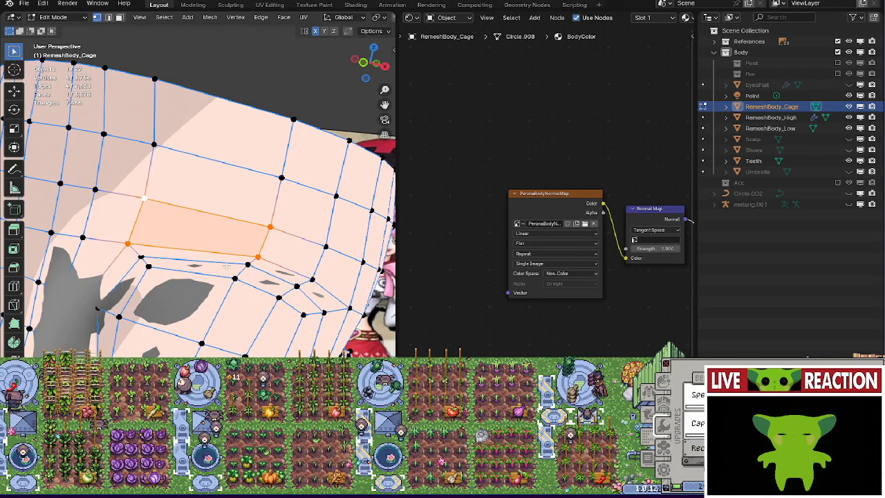
{"action": "middle_click_drag", "start_coordinate": [227, 266], "coordinate": [210, 253]}
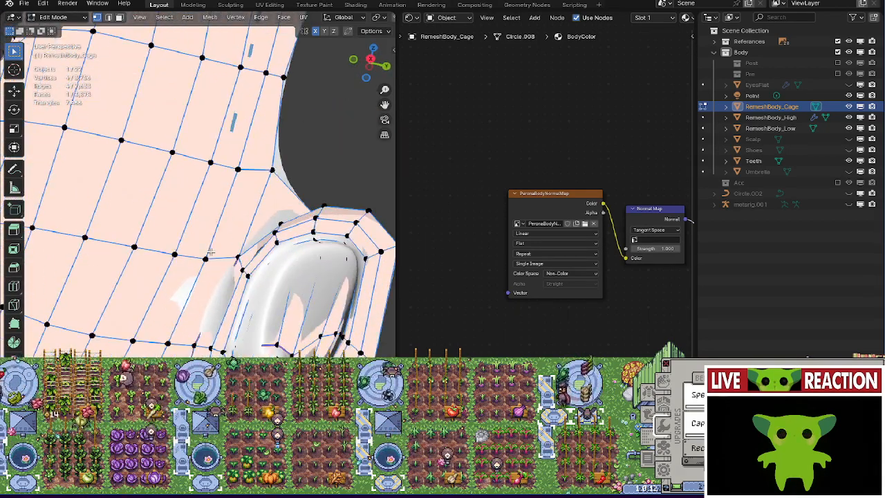
{"action": "middle_click_drag", "start_coordinate": [223, 299], "coordinate": [219, 245]}
{"action": "left_click", "coordinate": [200, 266]}
{"action": "key", "text": "alt+s"}
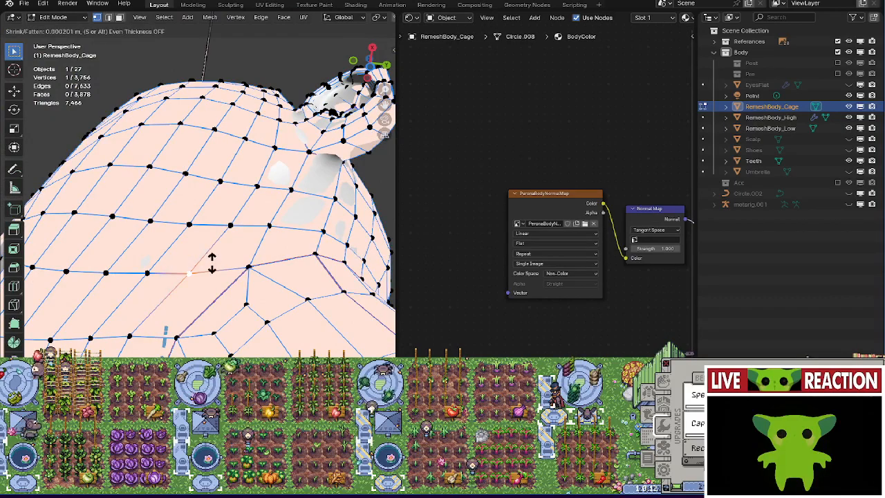
{"action": "right_click", "coordinate": [211, 263]}
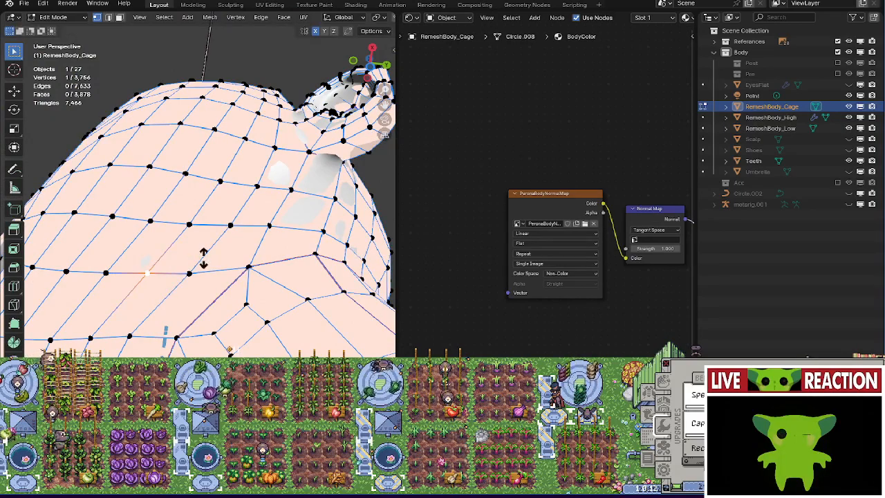
{"action": "key", "text": "alt+s"}
{"action": "right_click", "coordinate": [203, 258]}
Fatten the four vertices of the quad around the white patch just below the end of the blue dashes by about 0.00023 m.
{"action": "middle_click_drag", "start_coordinate": [203, 258], "coordinate": [253, 286]}
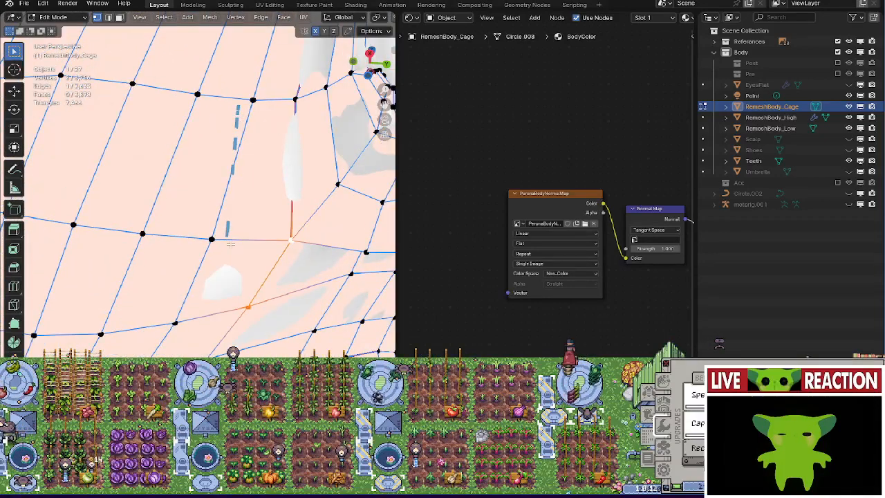
{"action": "left_click", "coordinate": [177, 321], "text": "shift"}
{"action": "key", "text": "alt+s"}
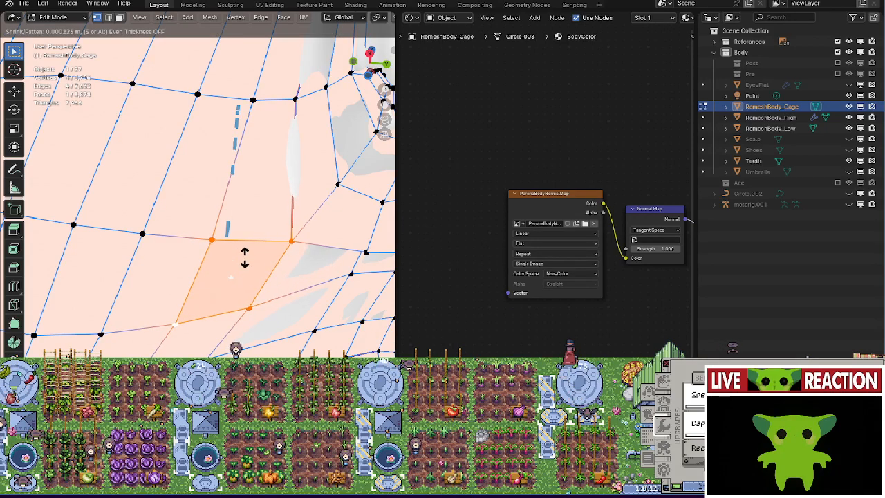
{"action": "left_click", "coordinate": [244, 258]}
Fatten the four vertices of the quad around the long pale patch crossed by the blue dashes by about 0.00017 m.
{"action": "middle_click_drag", "start_coordinate": [244, 257], "coordinate": [201, 233]}
{"action": "left_click", "coordinate": [168, 236]}
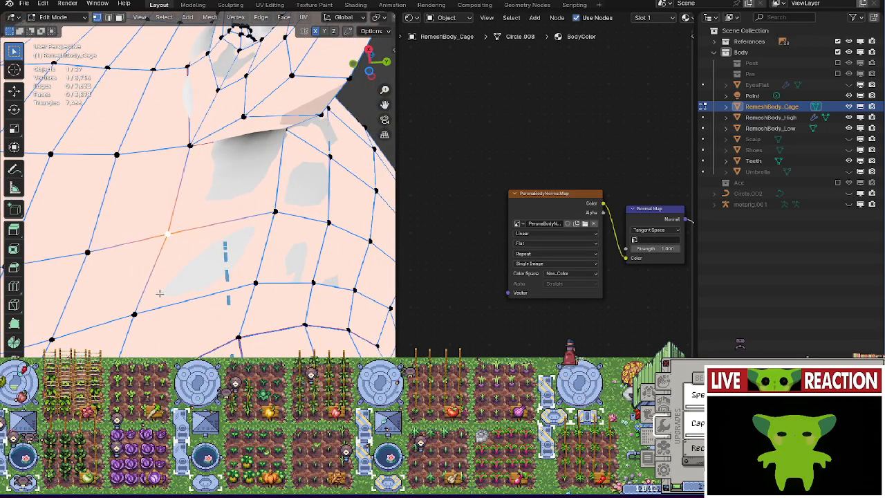
{"action": "left_click", "coordinate": [274, 213], "text": "shift"}
{"action": "key", "text": "alt+s"}
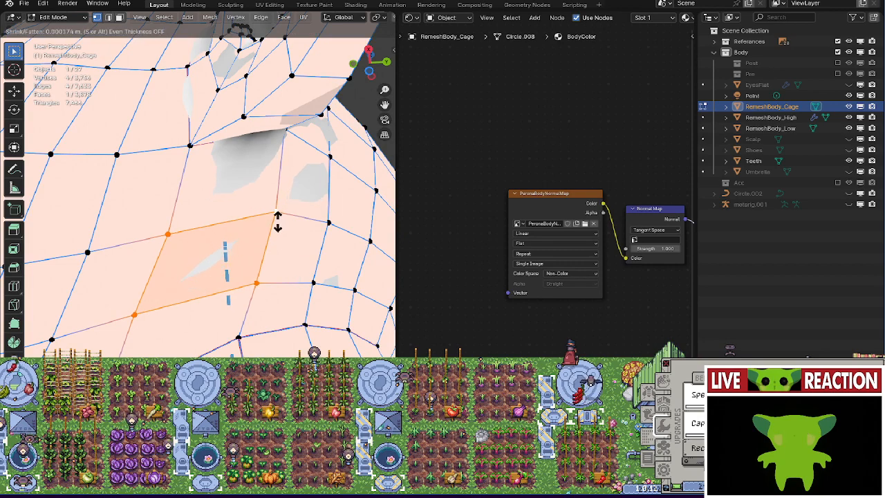
{"action": "left_click", "coordinate": [279, 216]}
Fatten the cage quads around the small pale patch and around the oval grey patch near the silhouette edge.
{"action": "middle_click_drag", "start_coordinate": [278, 216], "coordinate": [182, 204], "text": "shift"}
{"action": "left_click", "coordinate": [226, 273]}
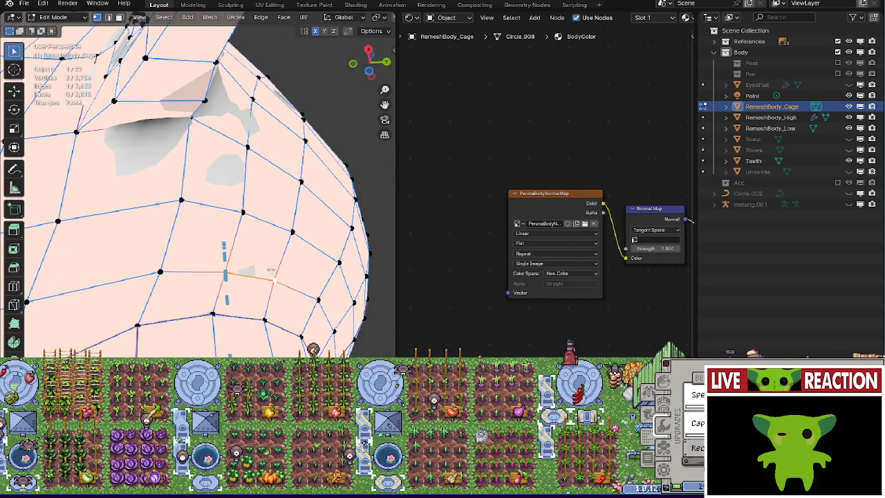
{"action": "middle_click_drag", "start_coordinate": [272, 258], "coordinate": [205, 254]}
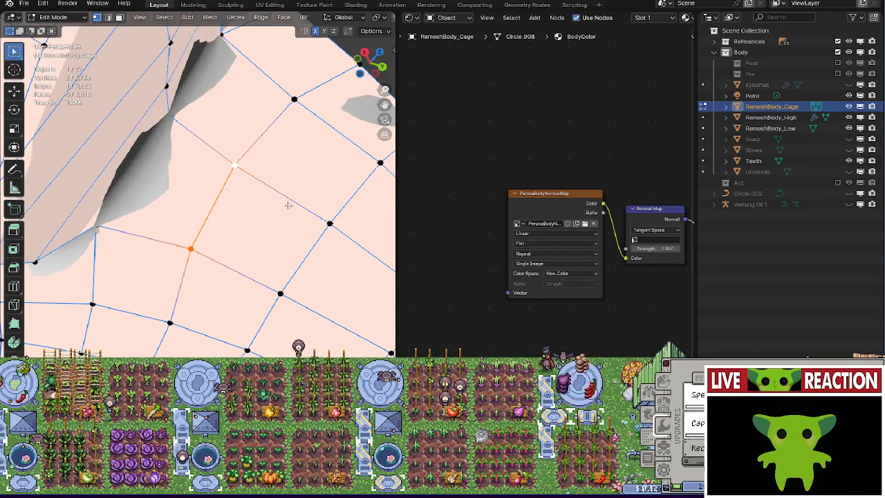
{"action": "middle_click_drag", "start_coordinate": [290, 201], "coordinate": [244, 242]}
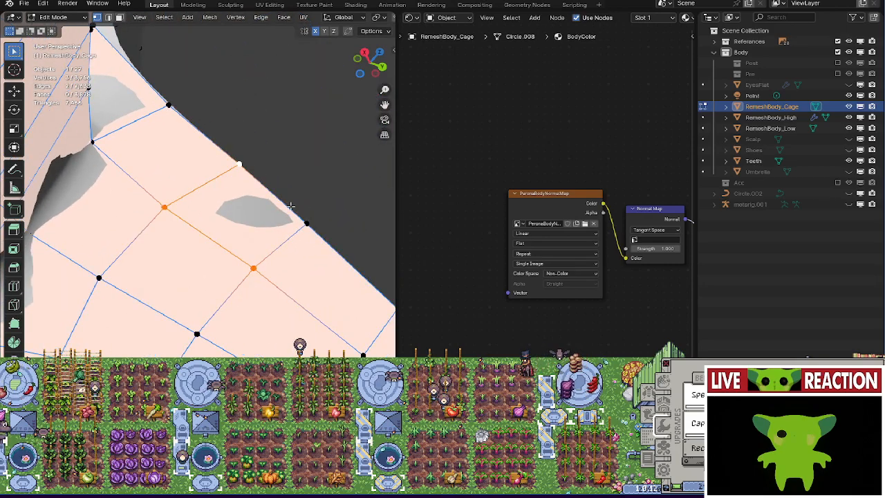
{"action": "key", "text": "f"}
Fatten the eight vertices of the narrow faces around the thin dark slivers under the wide quads.
{"action": "middle_click_drag", "start_coordinate": [293, 205], "coordinate": [258, 285]}
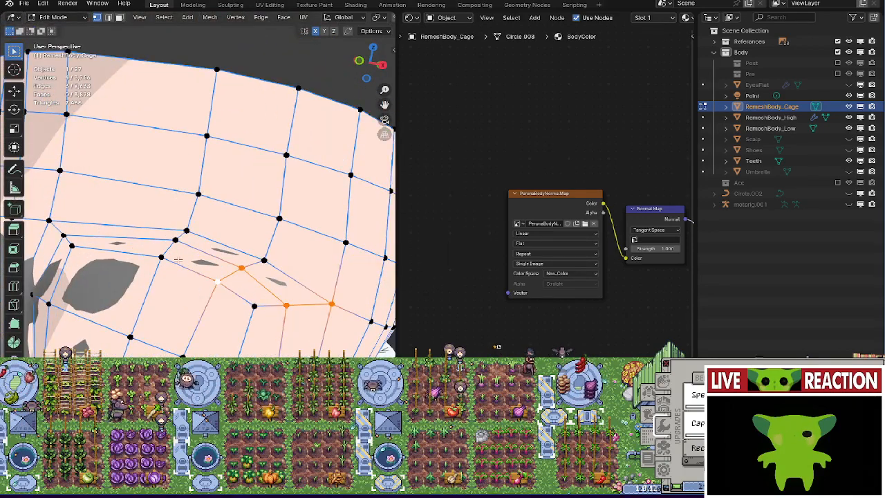
{"action": "left_click", "coordinate": [263, 260], "text": "shift"}
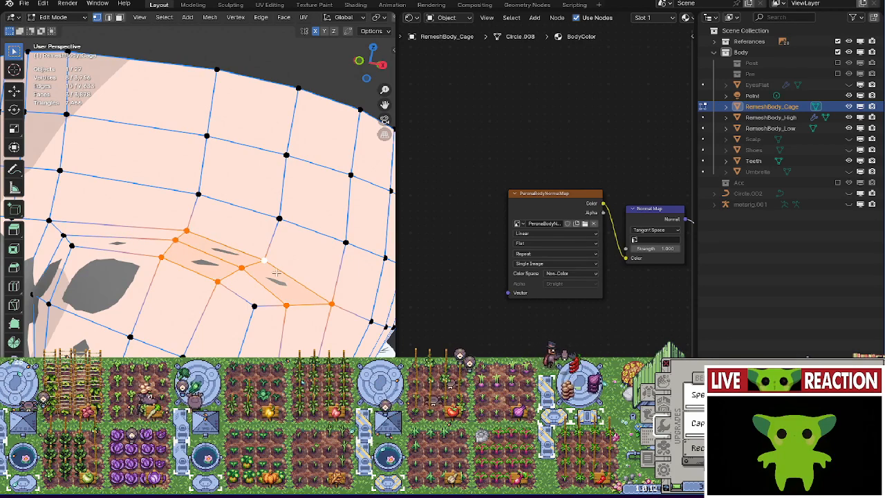
{"action": "key", "text": "f"}
Fatten the six vertices of the two stacked quads around the large and small dark patches by about 0.00022 m.
{"action": "middle_click_drag", "start_coordinate": [201, 282], "coordinate": [242, 277]}
{"action": "left_click", "coordinate": [170, 275]}
{"action": "left_click", "coordinate": [259, 308], "text": "shift"}
{"action": "key", "text": "f"}
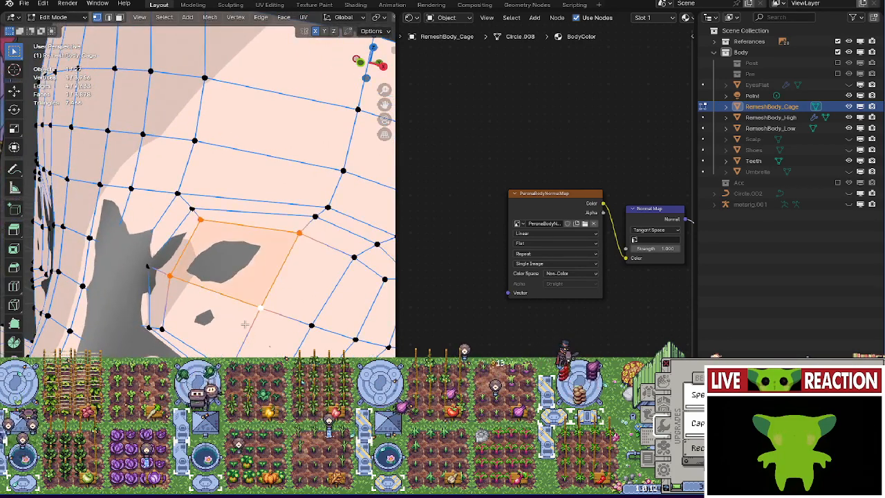
{"action": "left_click", "coordinate": [162, 329], "text": "shift"}
{"action": "key", "text": "f"}
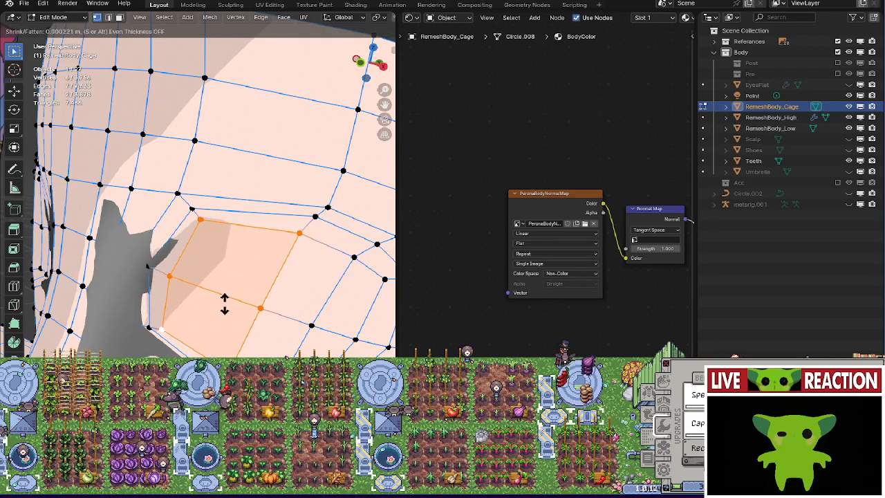
{"action": "middle_click_drag", "start_coordinate": [223, 302], "coordinate": [233, 296]}
Fatten the row of four partly hidden vertices across the large dark gap by about 0.00013 m, and its inner three vertices further.
{"action": "left_click", "coordinate": [235, 297]}
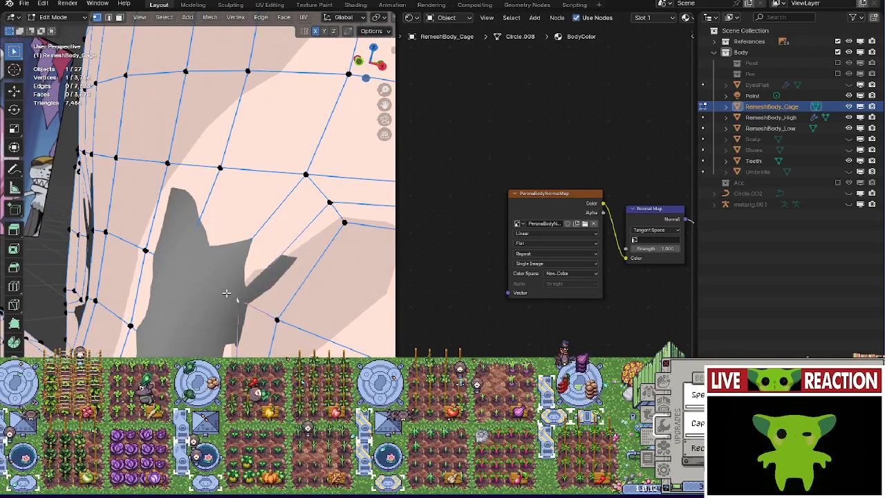
{"action": "key", "text": "z"}
{"action": "left_click", "coordinate": [146, 251], "text": "ctrl"}
{"action": "key", "text": "z"}
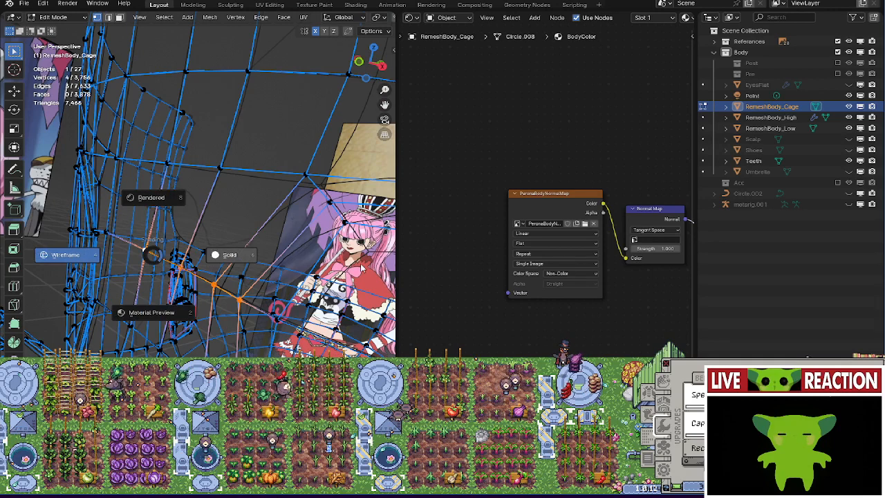
{"action": "left_click", "coordinate": [218, 255]}
{"action": "key", "text": "alt+s"}
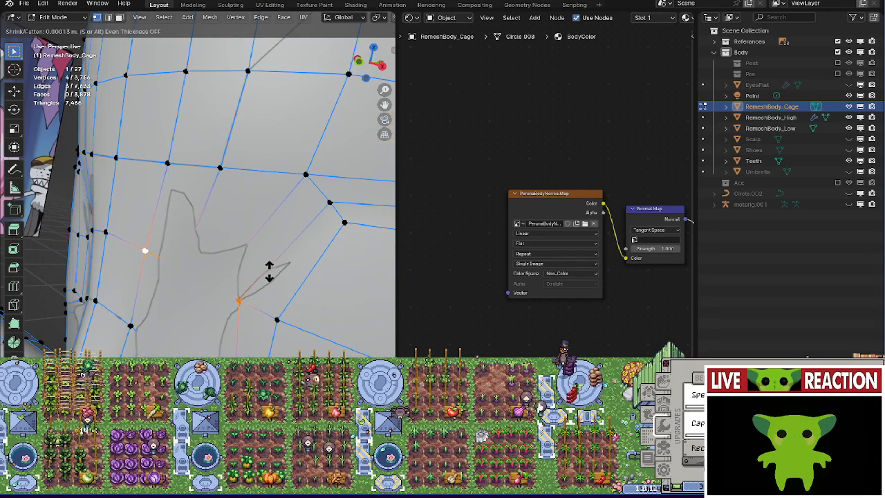
{"action": "left_click", "coordinate": [269, 271]}
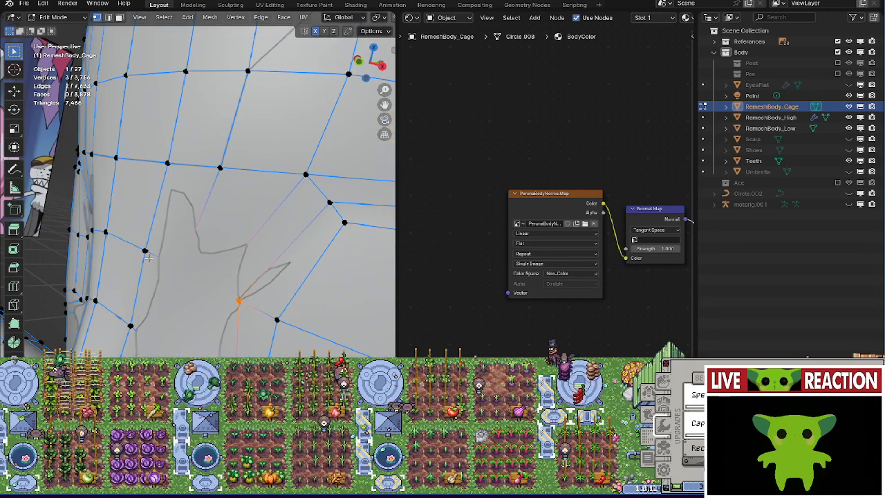
{"action": "key", "text": "alt+s"}
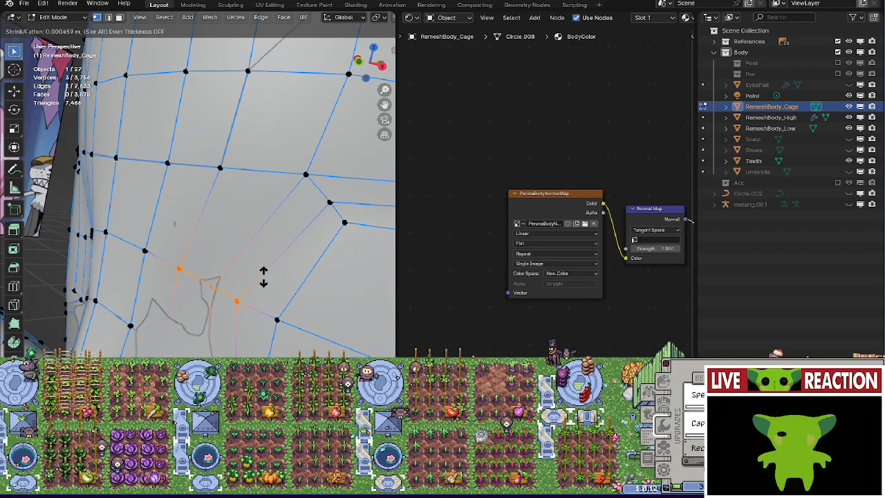
{"action": "left_click", "coordinate": [263, 273]}
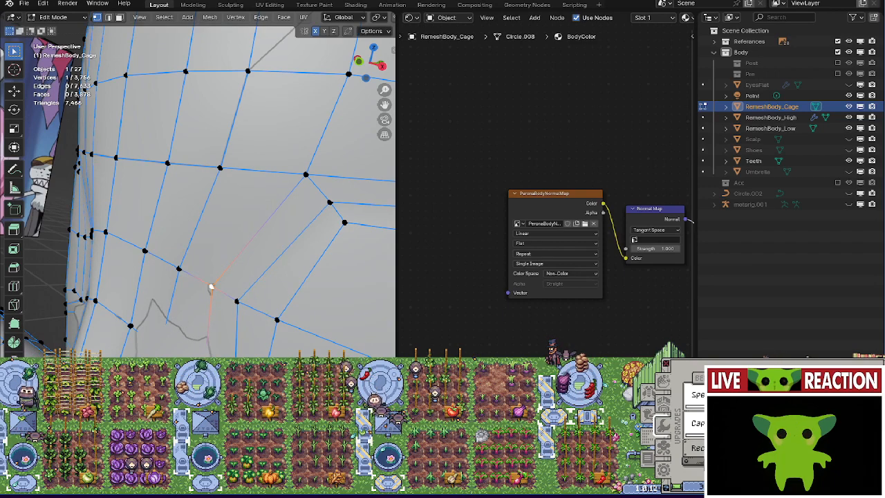
Fatten the two vertices at the upper end of the large dark gap by about 0.0005 m.
{"action": "mouse_move", "coordinate": [210, 286]}
{"action": "middle_mouse_down"}
{"action": "mouse_move", "coordinate": [228, 304]}
{"action": "mouse_move", "coordinate": [272, 314]}
{"action": "mouse_move", "coordinate": [191, 224]}
{"action": "middle_mouse_up"}
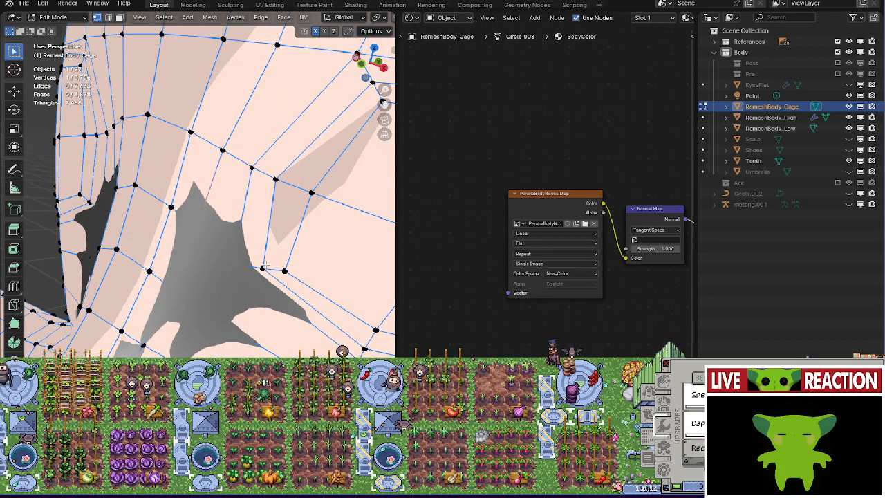
{"action": "key", "text": "alt+s"}
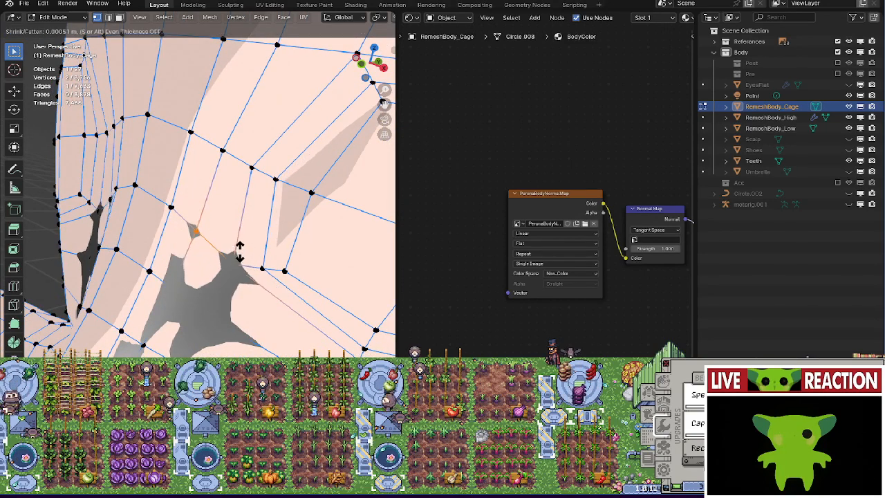
{"action": "left_click", "coordinate": [241, 244]}
Fatten the next two hidden vertices in the middle of the remaining dark gap outward.
{"action": "middle_click_drag", "start_coordinate": [208, 306], "coordinate": [218, 280], "text": "shift"}
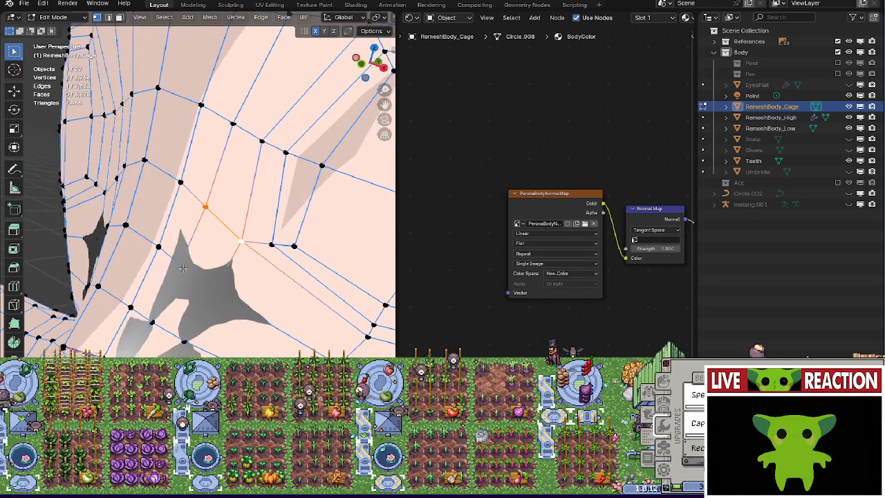
{"action": "left_click", "coordinate": [183, 266]}
{"action": "left_click", "coordinate": [217, 295], "text": "shift"}
{"action": "key", "text": "alt+s"}
{"action": "left_click", "coordinate": [235, 285]}
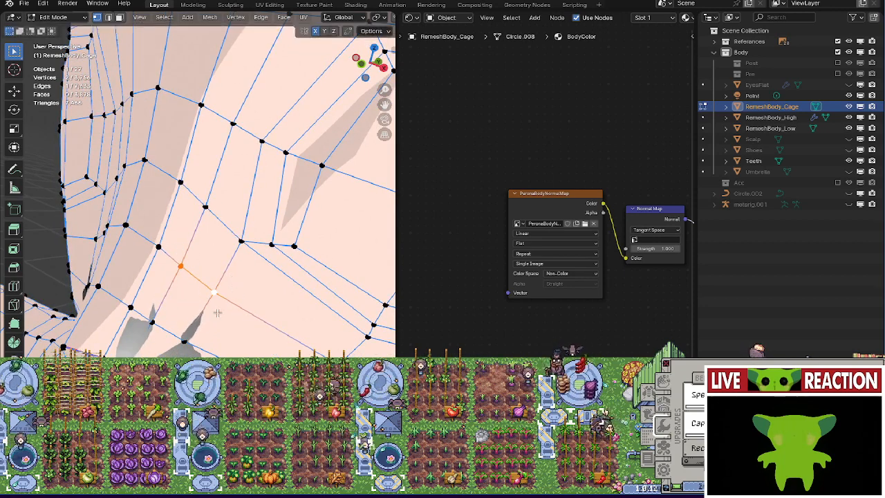
Fatten the two vertices of the following row over the lower dark patches outward.
{"action": "middle_click_drag", "start_coordinate": [170, 326], "coordinate": [192, 254], "text": "shift"}
{"action": "left_click", "coordinate": [210, 274], "text": "shift"}
{"action": "key", "text": "alt+s"}
{"action": "left_click", "coordinate": [241, 288]}
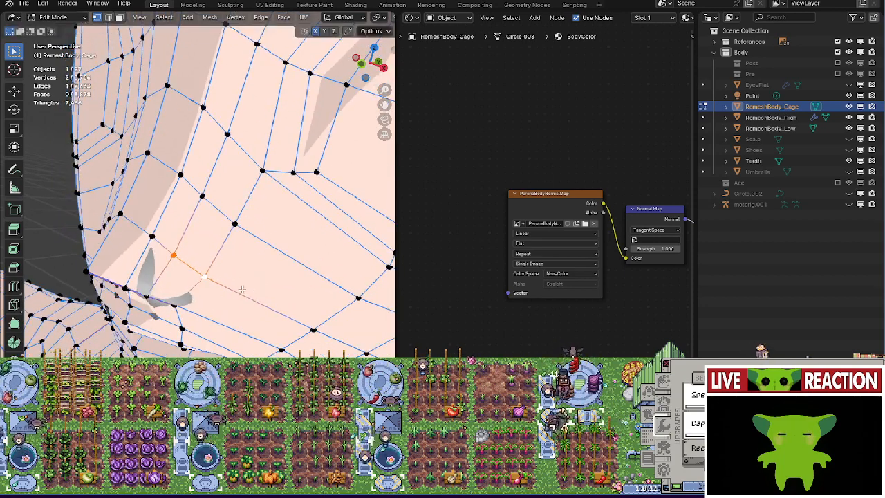
Fatten the two vertices on the marked purple edge between the wing-shaped grey patches by about 0.00044 m.
{"action": "middle_click_drag", "start_coordinate": [241, 288], "coordinate": [243, 234]}
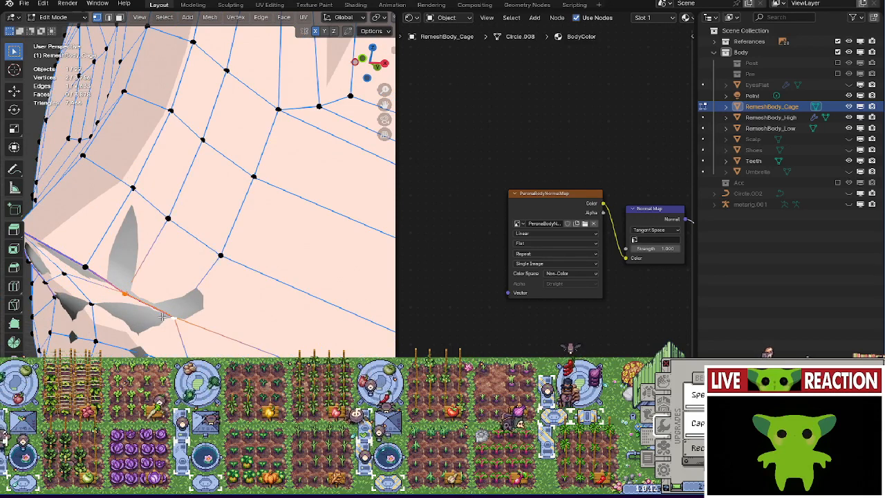
{"action": "middle_click_drag", "start_coordinate": [161, 317], "coordinate": [232, 266]}
{"action": "key", "text": "alt+s"}
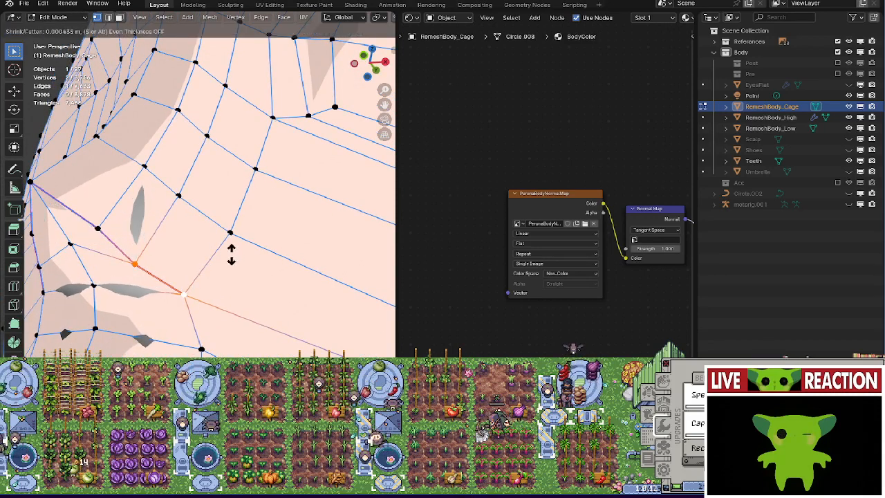
{"action": "left_click", "coordinate": [231, 254]}
Fatten the vertices of the quad around the narrow upright grey sliver above the purple edge.
{"action": "left_click", "coordinate": [144, 170], "text": "shift"}
{"action": "left_click", "coordinate": [178, 196], "text": "shift"}
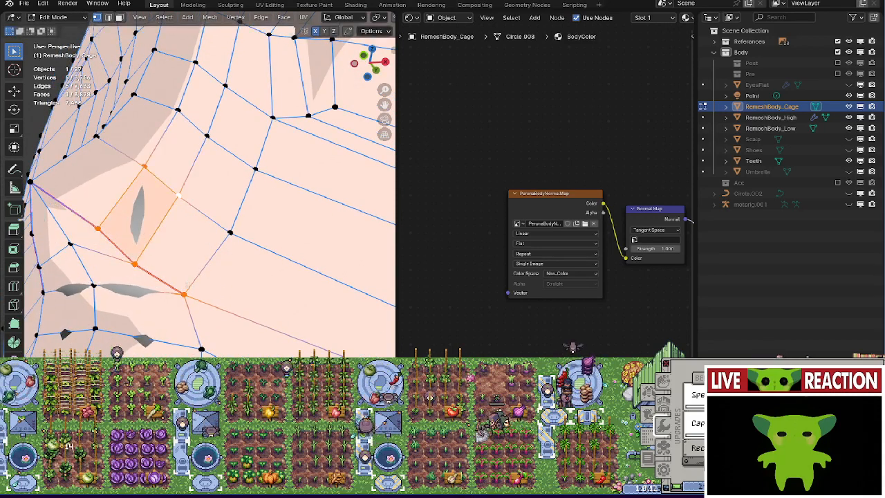
{"action": "key", "text": "alt+s"}
{"action": "left_click", "coordinate": [194, 292]}
Push the vertex between the two grey slivers below the purple edge outward, and fatten two vertices of the row beneath slightly.
{"action": "middle_click_drag", "start_coordinate": [193, 292], "coordinate": [190, 274]}
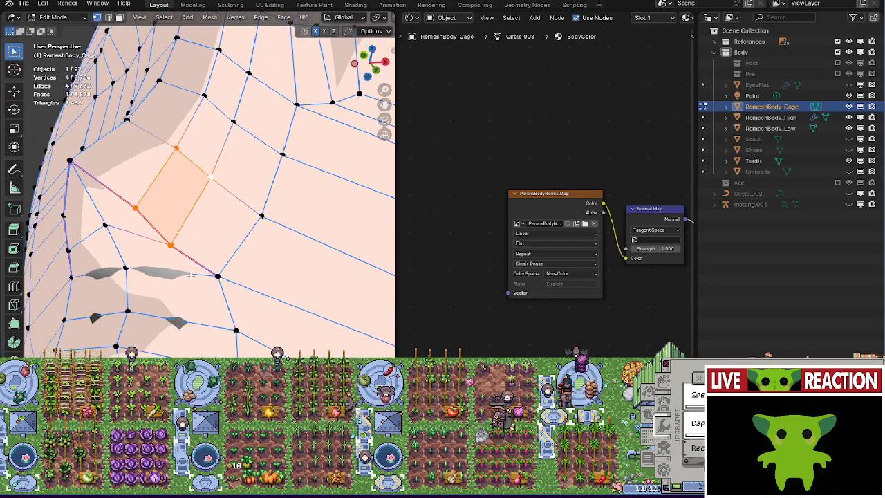
{"action": "left_click", "coordinate": [125, 271]}
{"action": "key", "text": "g"}
{"action": "left_click", "coordinate": [203, 279]}
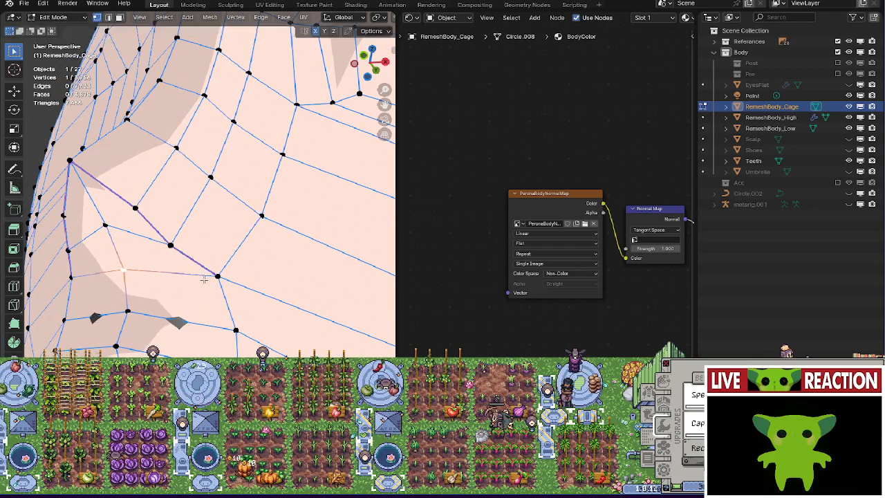
{"action": "key", "text": "alt+s"}
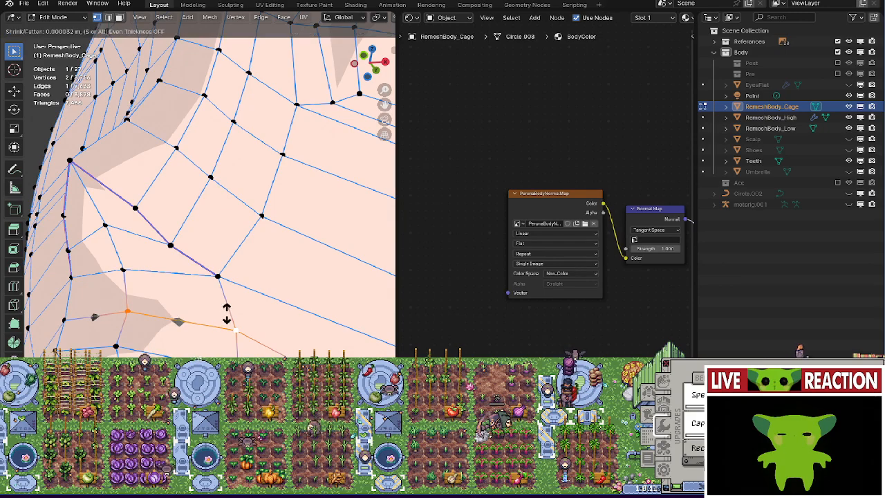
{"action": "left_click", "coordinate": [228, 308]}
Fatten the vertex below the crease, between the flat dark patch and the large grey gap at the crease's corner.
{"action": "scroll", "coordinate": [231, 301], "scroll_direction": "down", "scroll_amount": 6}
{"action": "middle_click_drag", "start_coordinate": [257, 275], "coordinate": [202, 301]}
{"action": "scroll", "coordinate": [190, 301], "scroll_direction": "up", "scroll_amount": 3}
{"action": "scroll", "coordinate": [197, 266], "scroll_direction": "up", "scroll_amount": 2}
{"action": "scroll", "coordinate": [203, 301], "scroll_direction": "up", "scroll_amount": 2}
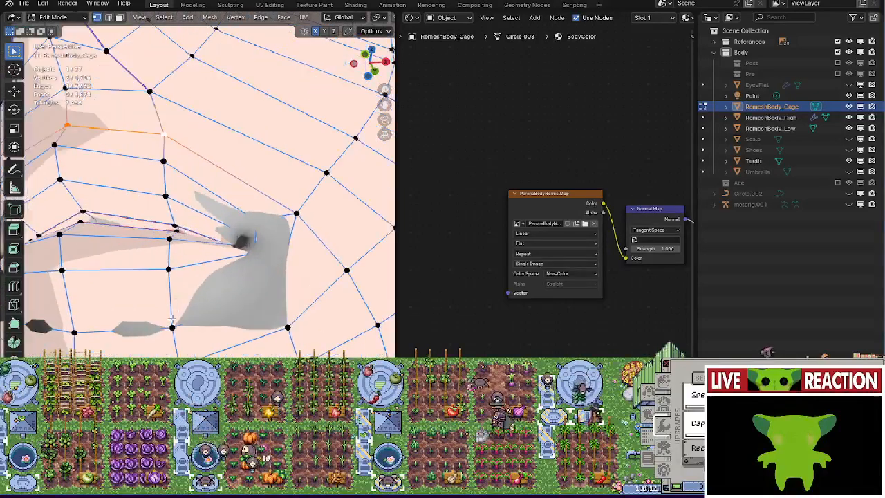
{"action": "left_click", "coordinate": [165, 304]}
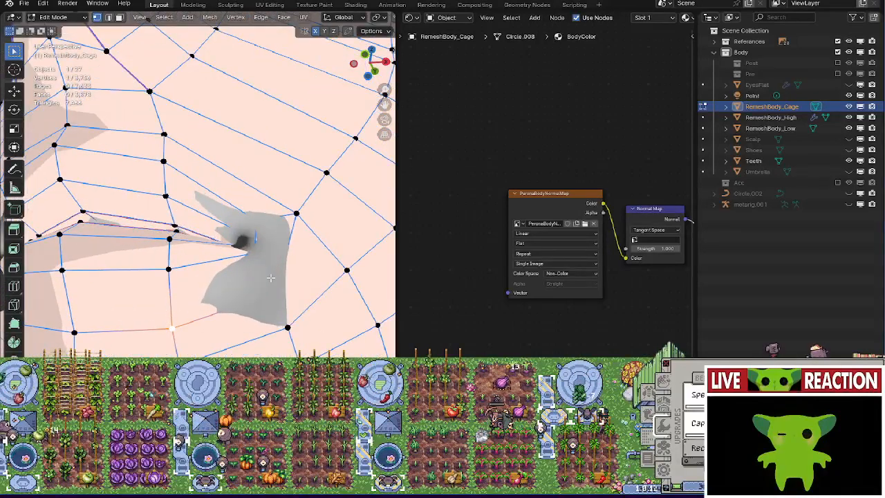
Fatten the hidden vertex at the lower edge of the large grey gap at the crease's corner.
{"action": "key", "text": "z"}
{"action": "left_click", "coordinate": [224, 304]}
{"action": "middle_click_drag", "start_coordinate": [231, 300], "coordinate": [206, 308], "text": "shift"}
{"action": "left_click", "coordinate": [239, 302]}
{"action": "key", "text": "z"}
{"action": "left_click", "coordinate": [298, 297]}
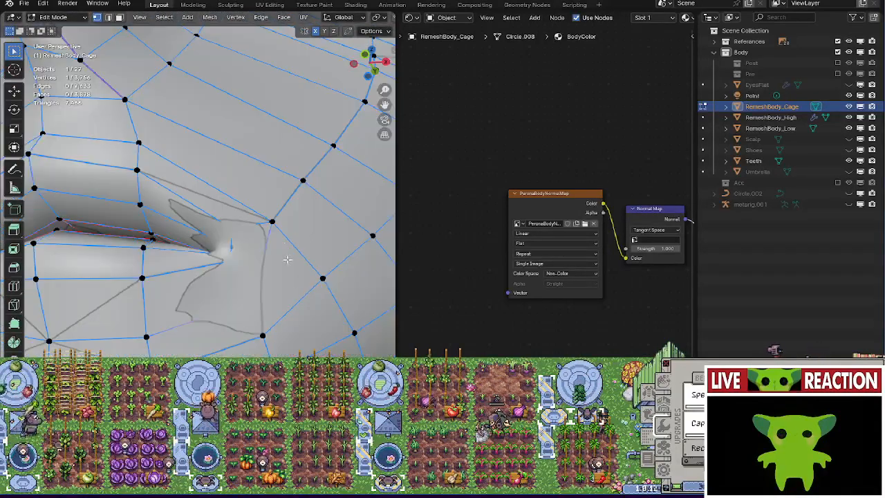
{"action": "key", "text": "alt+s"}
{"action": "left_click", "coordinate": [284, 253]}
{"action": "key", "text": "z"}
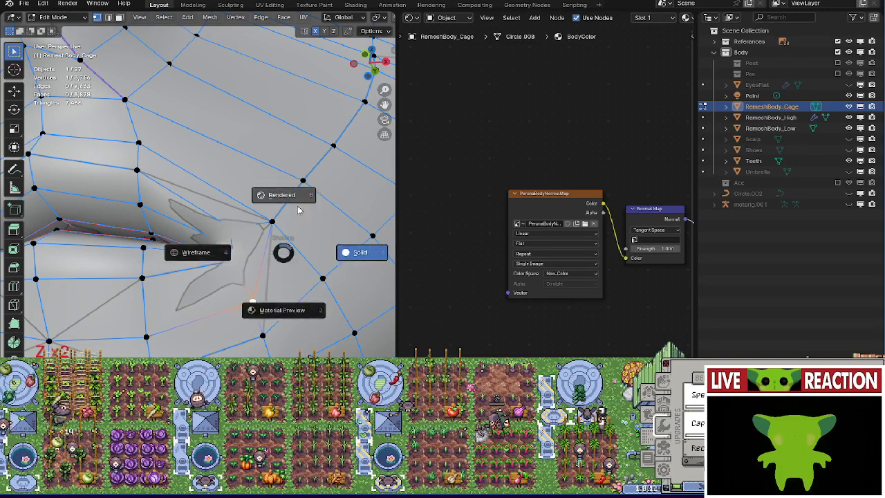
{"action": "left_click", "coordinate": [293, 201]}
Fatten the vertex below the dark spot in the crease's corner and the hidden vertex directly above it.
{"action": "scroll", "coordinate": [232, 228], "scroll_direction": "up", "scroll_amount": 1}
{"action": "key", "text": "alt+s"}
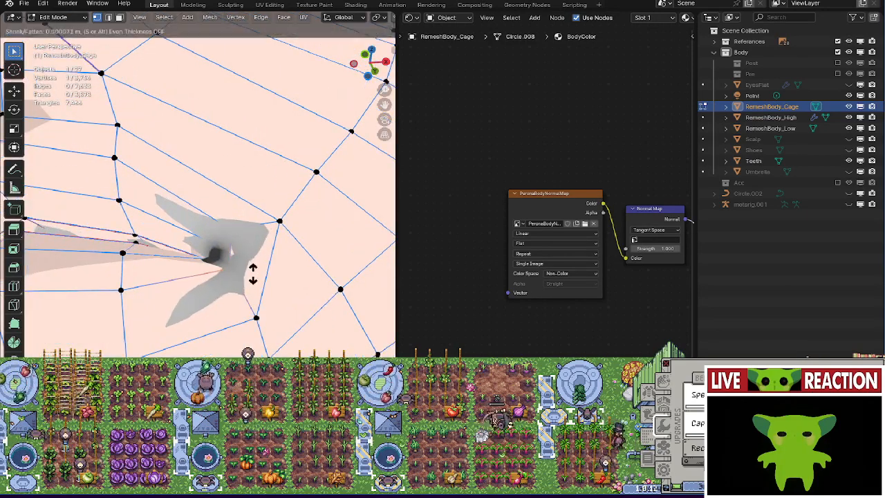
{"action": "left_click", "coordinate": [251, 260]}
{"action": "key", "text": "alt+s"}
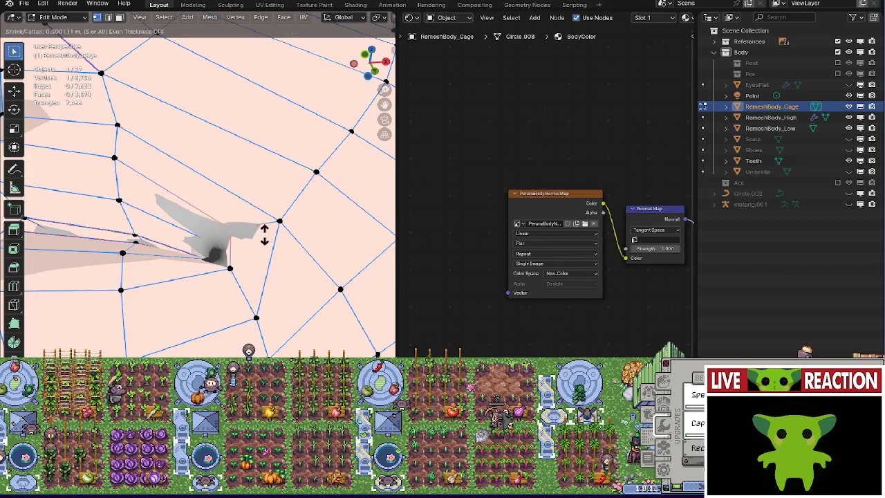
{"action": "left_click", "coordinate": [256, 221]}
{"action": "scroll", "coordinate": [256, 221], "scroll_direction": "down", "scroll_amount": 8}
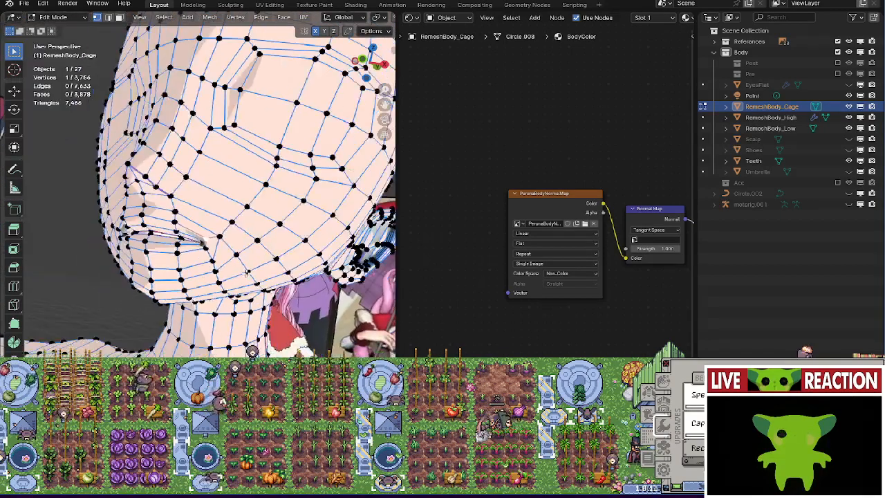
Fatten the two vertices at either end of the long dark gap below the large opening.
{"action": "middle_click_drag", "start_coordinate": [117, 253], "coordinate": [213, 260]}
{"action": "scroll", "coordinate": [214, 261], "scroll_direction": "up", "scroll_amount": 6}
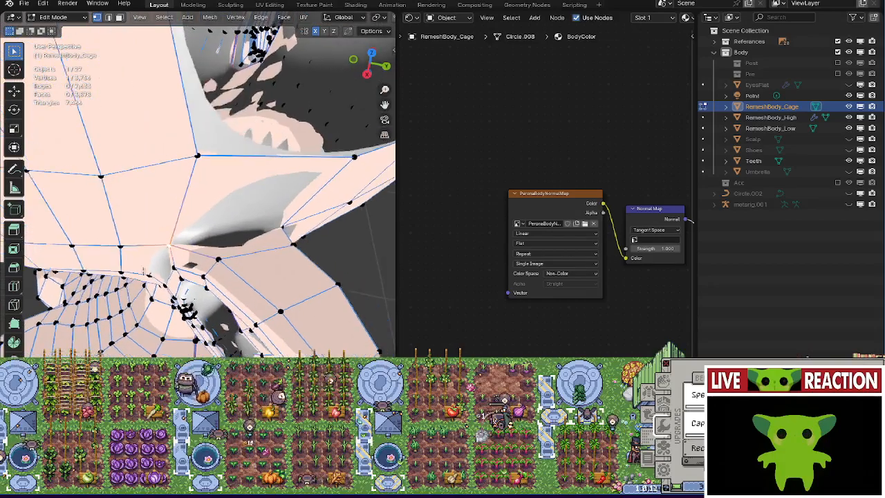
{"action": "left_click", "coordinate": [250, 249], "text": "shift"}
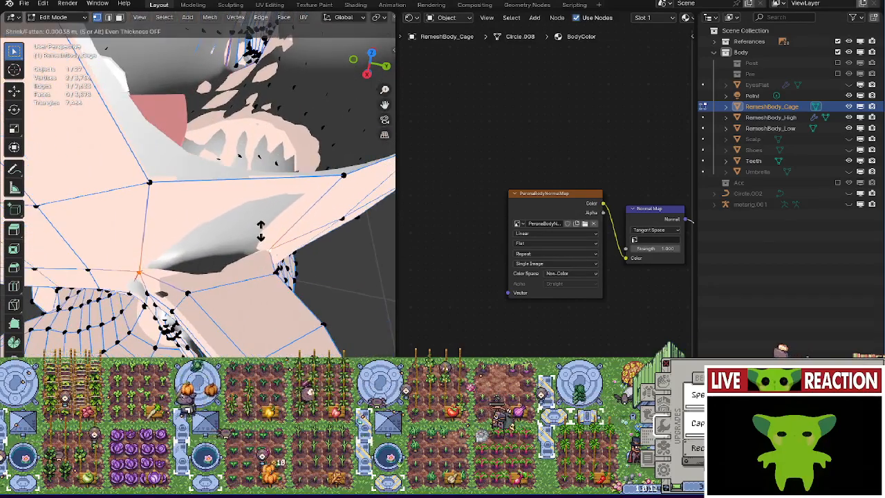
{"action": "key", "text": "z"}
{"action": "left_click", "coordinate": [185, 249]}
{"action": "middle_click_drag", "start_coordinate": [185, 250], "coordinate": [202, 265]}
{"action": "key", "text": "z"}
{"action": "left_click", "coordinate": [262, 267]}
{"action": "mouse_move", "coordinate": [263, 267]}
{"action": "middle_mouse_down"}
{"action": "mouse_move", "coordinate": [211, 277]}
{"action": "mouse_move", "coordinate": [228, 257]}
{"action": "middle_mouse_up"}
{"action": "key", "text": "alt+s"}
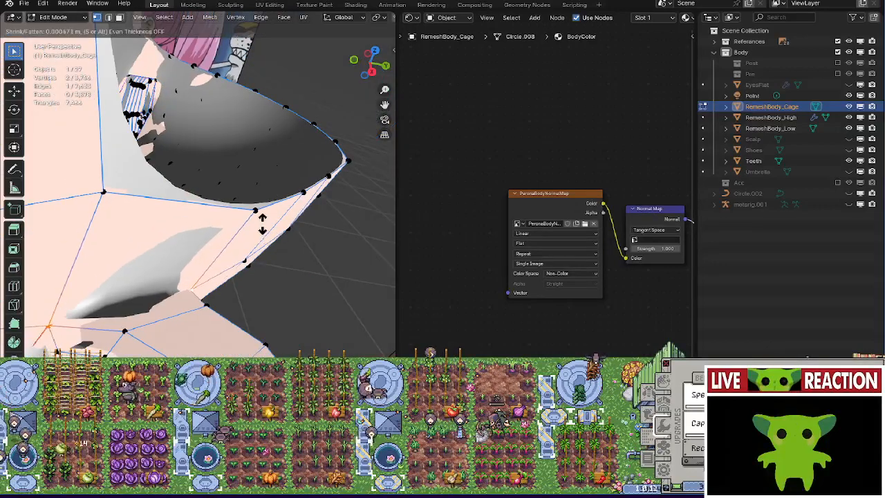
{"action": "left_click", "coordinate": [178, 299]}
{"action": "middle_click_drag", "start_coordinate": [177, 300], "coordinate": [177, 304]}
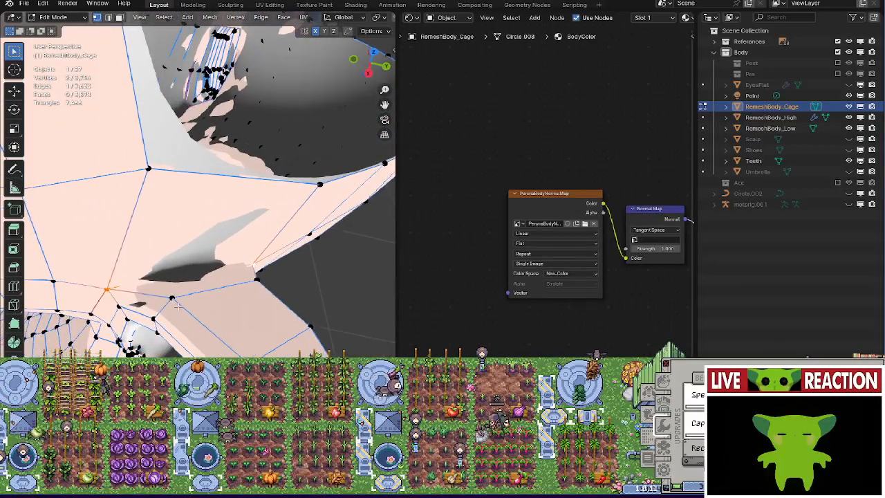
Nudge the vertex at the outer end of the dark gap and slightly fatten the vertex just below the gap.
{"action": "key", "text": "g"}
{"action": "left_click", "coordinate": [253, 270]}
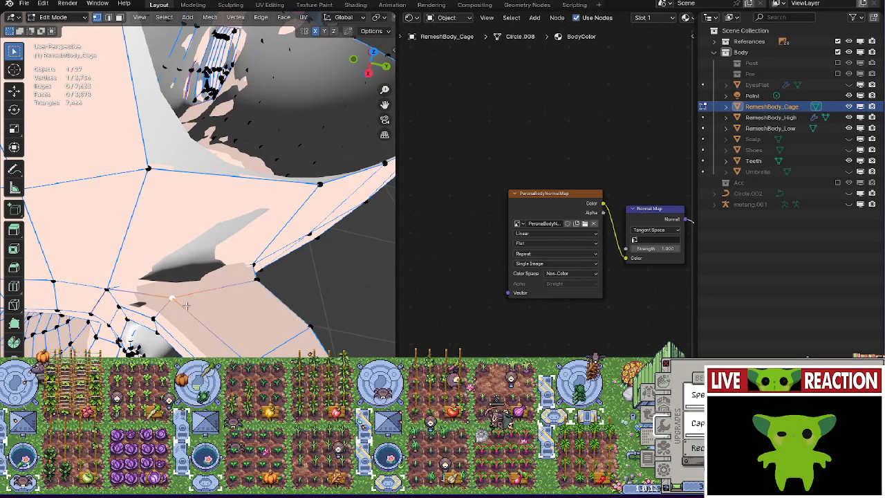
{"action": "key", "text": "alt+s"}
{"action": "left_click", "coordinate": [173, 274]}
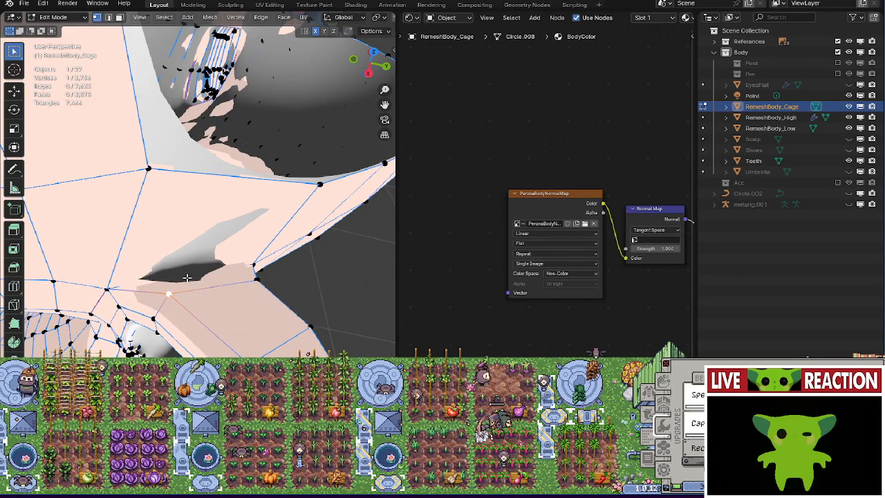
Fatten the two vertices of the edge between the dark gap and the large opening very slightly, checking the silhouette in Object Mode first.
{"action": "left_click", "coordinate": [158, 168]}
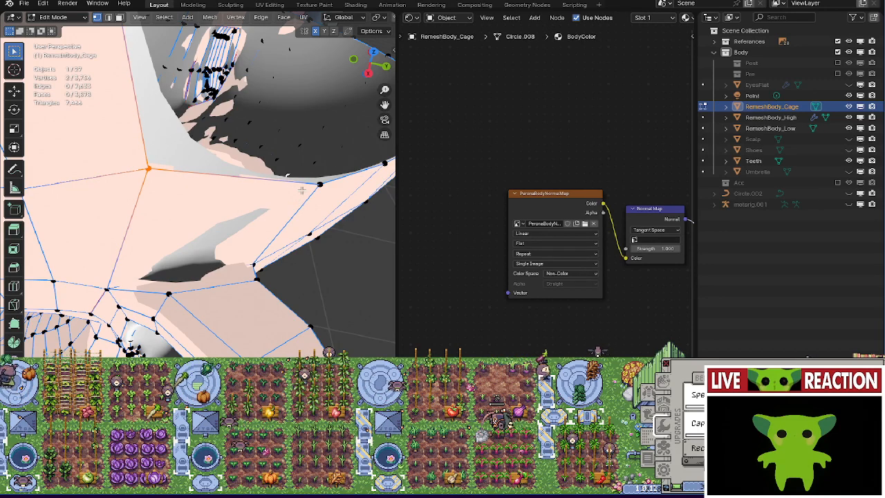
{"action": "middle_click_drag", "start_coordinate": [328, 212], "coordinate": [27, 338]}
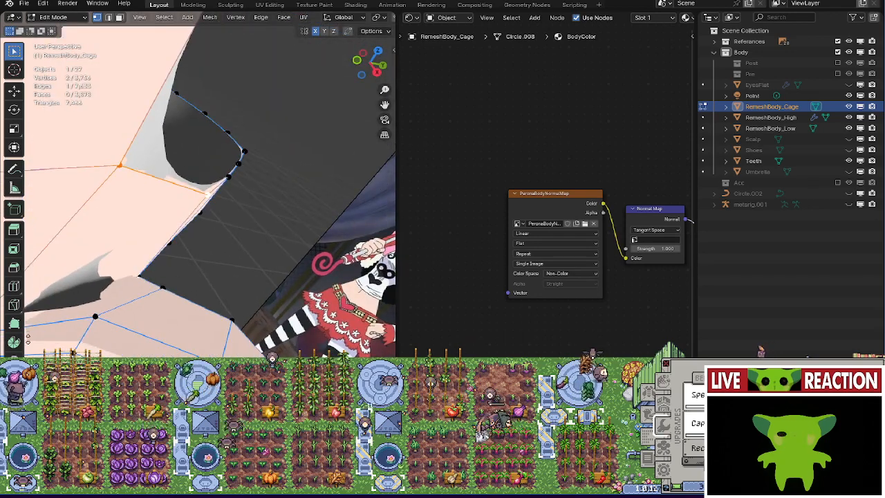
{"action": "middle_click_drag", "start_coordinate": [85, 325], "coordinate": [223, 245]}
{"action": "middle_click_drag", "start_coordinate": [250, 273], "coordinate": [197, 247], "text": "ctrl"}
{"action": "middle_click_drag", "start_coordinate": [206, 304], "coordinate": [217, 277], "text": "ctrl"}
{"action": "scroll", "coordinate": [212, 253], "scroll_direction": "down", "scroll_amount": 3}
{"action": "key", "text": "Tab"}
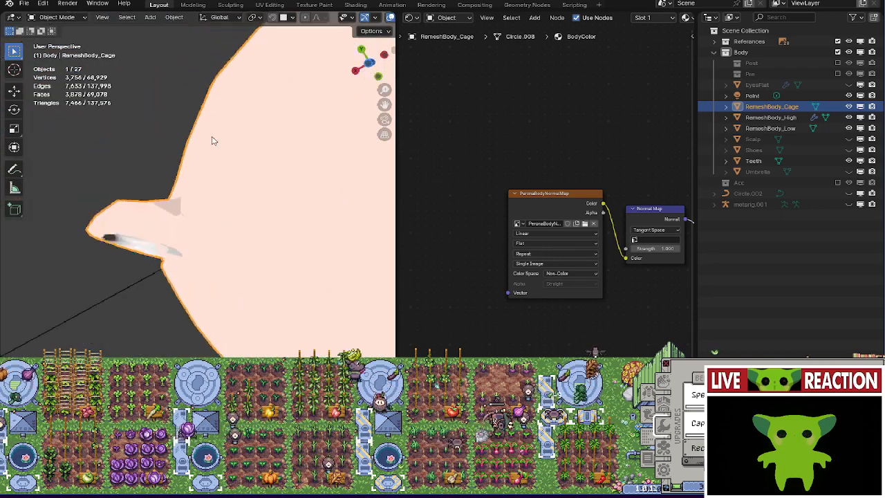
{"action": "middle_click_drag", "start_coordinate": [213, 138], "coordinate": [217, 242]}
{"action": "key", "text": "Tab"}
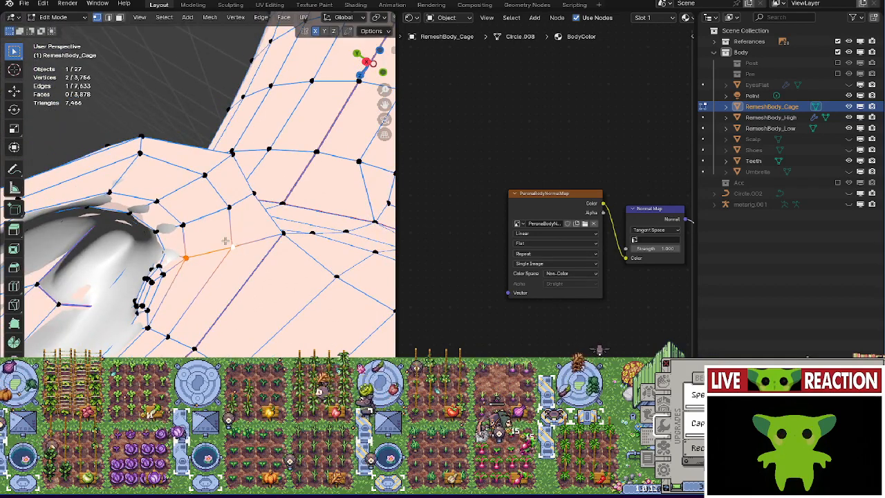
{"action": "middle_click_drag", "start_coordinate": [242, 247], "coordinate": [242, 271]}
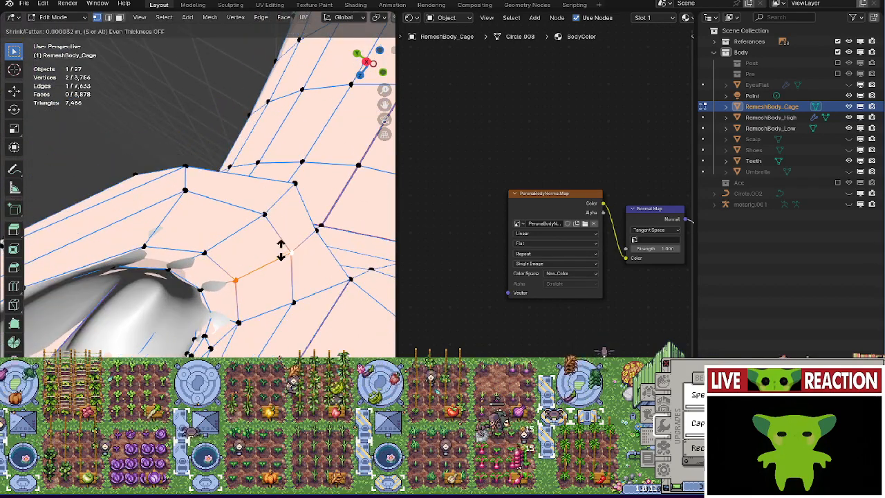
{"action": "middle_click_drag", "start_coordinate": [278, 247], "coordinate": [237, 194]}
Fatten three vertices around the small grey patches on the recess's rim, and all five after adding the next two along the rim.
{"action": "left_click", "coordinate": [202, 207]}
{"action": "key", "text": "alt+s"}
{"action": "right_click", "coordinate": [233, 225]}
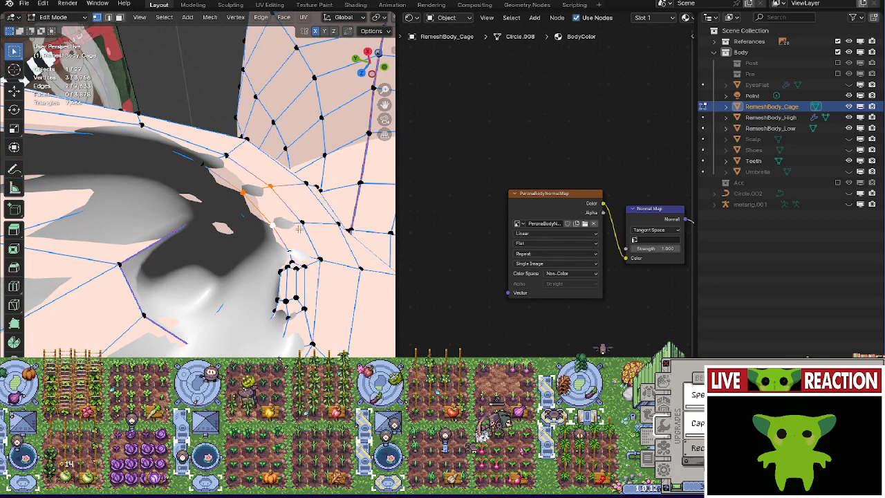
{"action": "key", "text": "alt+s"}
{"action": "left_click", "coordinate": [312, 246]}
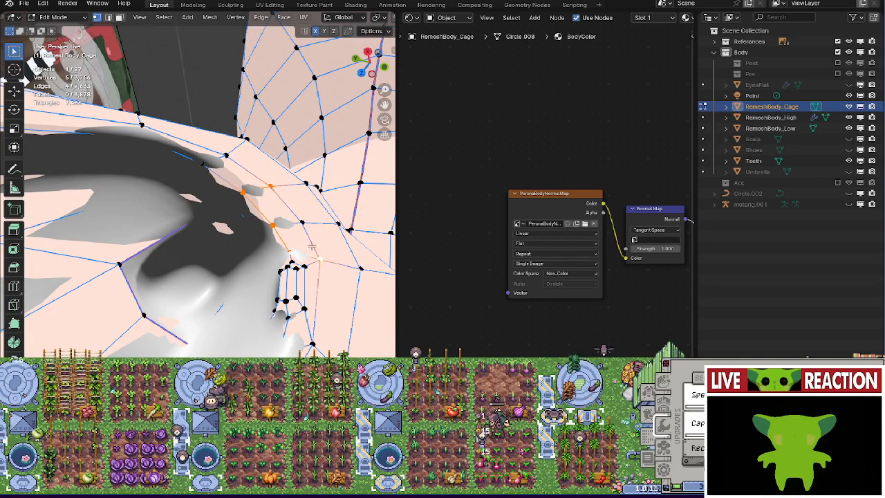
{"action": "key", "text": "alt+s"}
{"action": "left_click", "coordinate": [322, 245]}
Fatten a single vertex on the inner side of the recess's rim in two small passes.
{"action": "middle_click_drag", "start_coordinate": [322, 245], "coordinate": [183, 246]}
{"action": "left_click", "coordinate": [219, 319]}
{"action": "key", "text": "alt+s"}
{"action": "left_click", "coordinate": [221, 295]}
{"action": "key", "text": "alt+s"}
{"action": "left_click", "coordinate": [267, 266]}
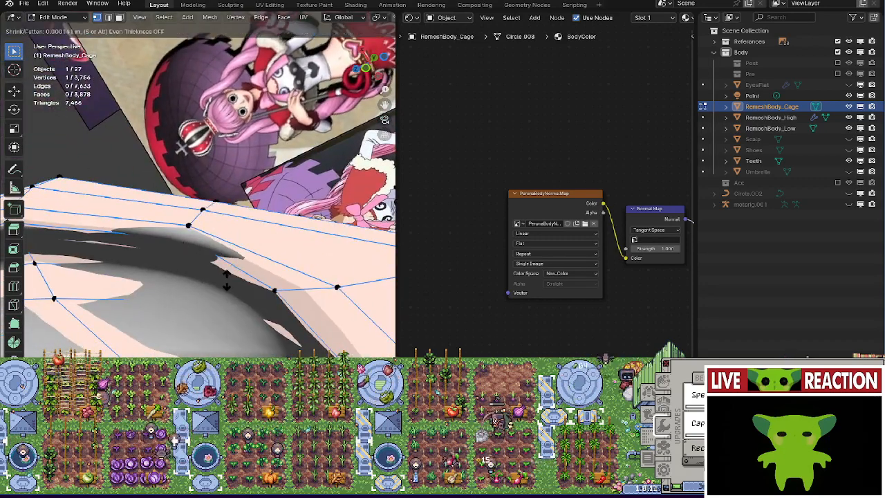
Fatten the hidden vertex directly beneath the rim vertex at the recess's bend out to the high-poly surface.
{"action": "key", "text": "alt+z"}
{"action": "key", "text": "alt+z"}
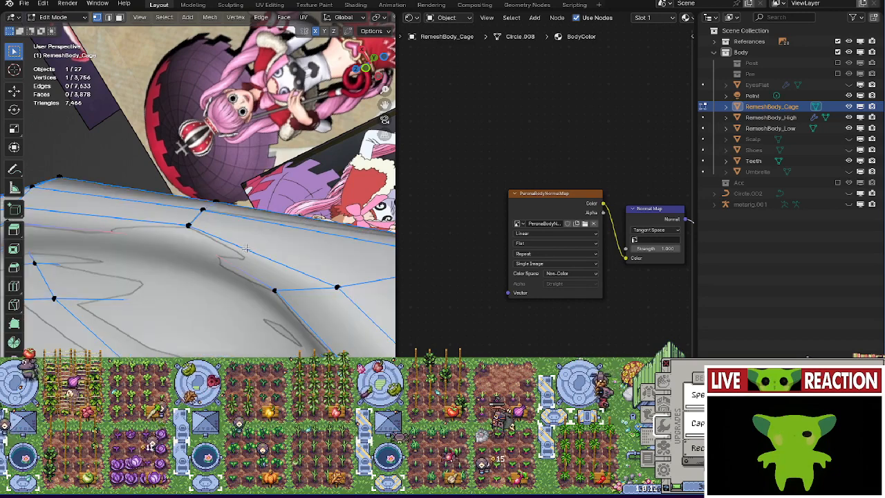
{"action": "key", "text": "alt+s"}
{"action": "left_click", "coordinate": [227, 211]}
{"action": "key", "text": "z"}
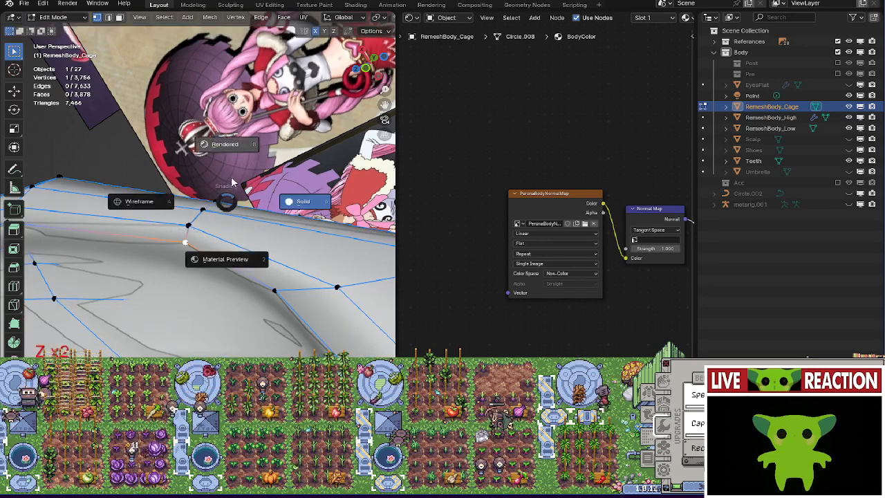
{"action": "left_click", "coordinate": [232, 180]}
{"action": "mouse_move", "coordinate": [241, 218]}
{"action": "middle_mouse_down"}
{"action": "mouse_move", "coordinate": [103, 277]}
{"action": "mouse_move", "coordinate": [293, 263]}
{"action": "mouse_move", "coordinate": [218, 193]}
{"action": "middle_mouse_up"}
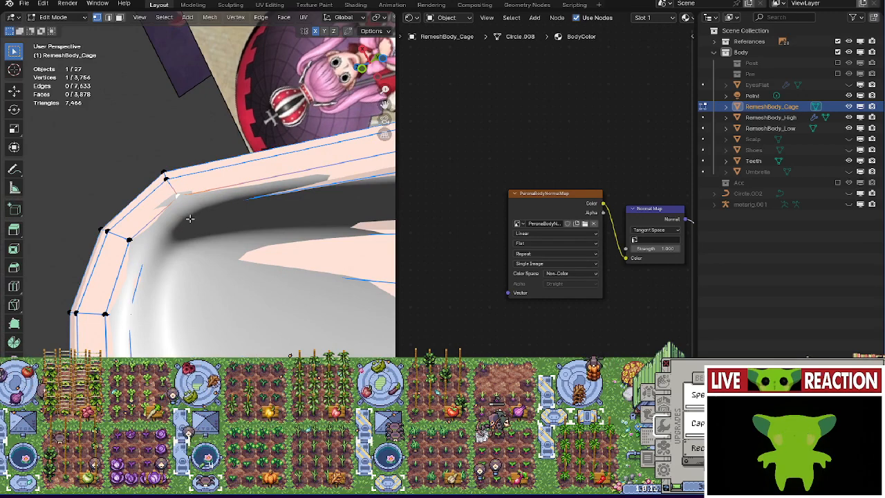
Fatten two vertices at the recess's rounded corner by about 0.0005 m, and add the hidden vertex between them for another fatten.
{"action": "key", "text": "alt+s"}
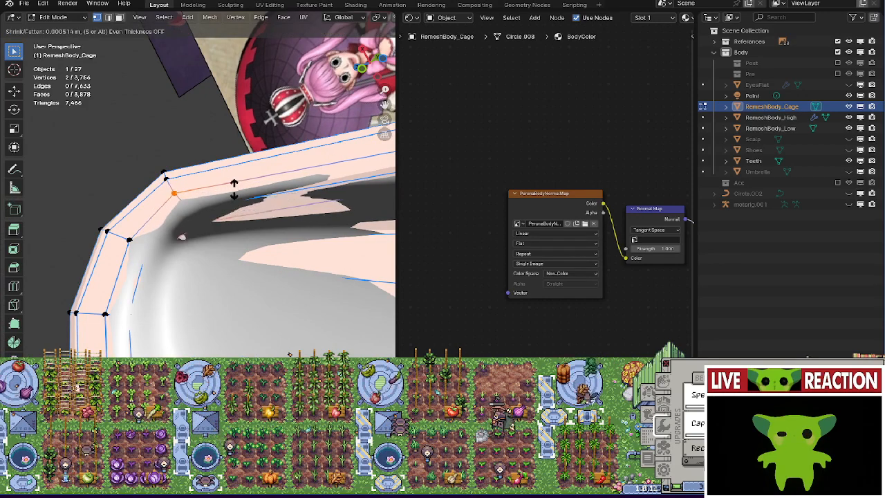
{"action": "left_click", "coordinate": [234, 186]}
{"action": "key", "text": "z"}
{"action": "left_click", "coordinate": [186, 207]}
{"action": "middle_click_drag", "start_coordinate": [186, 211], "coordinate": [217, 212]}
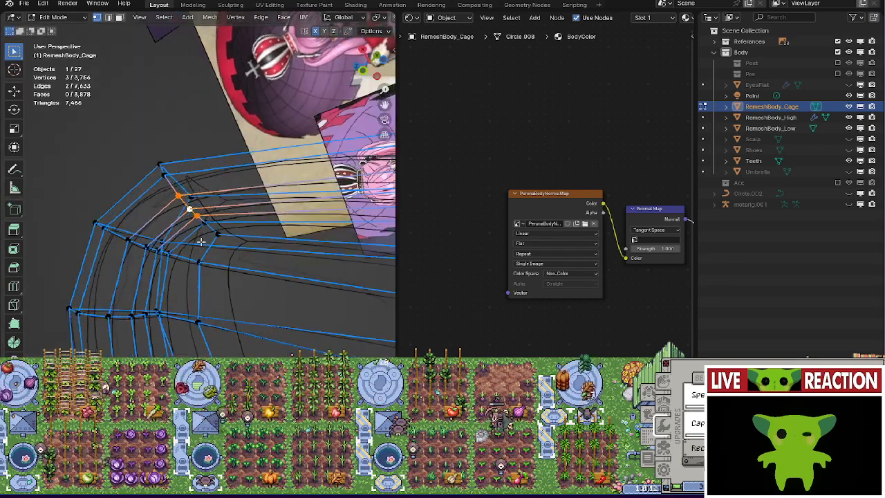
{"action": "key", "text": "z"}
{"action": "left_click", "coordinate": [243, 200]}
{"action": "key", "text": "alt+s"}
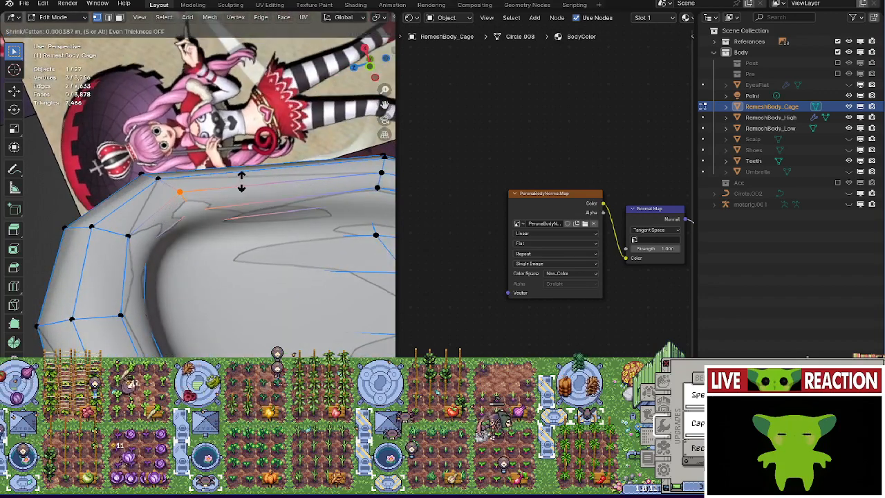
{"action": "scroll", "coordinate": [235, 190], "scroll_direction": "up", "scroll_amount": 3}
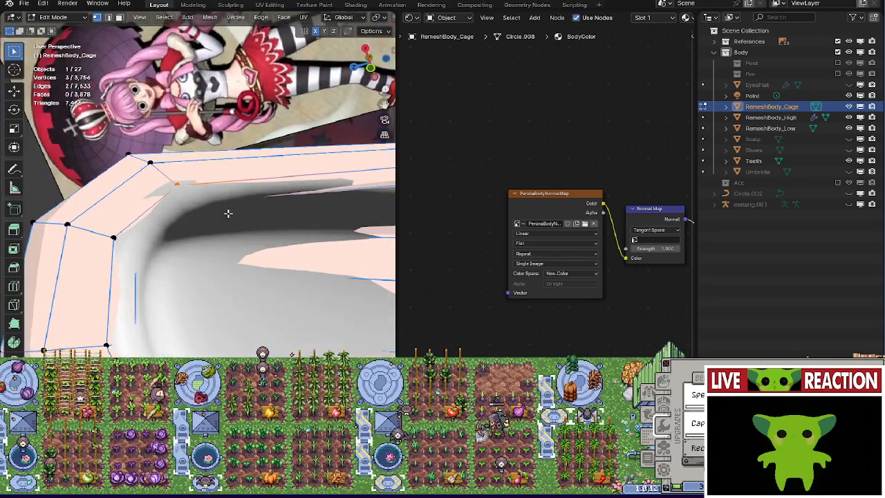
{"action": "left_click", "coordinate": [229, 200]}
Leave the outer corner vertex out and fatten the two hidden vertices beneath it, plus a vertex pair farther along the rim.
{"action": "left_click", "coordinate": [183, 184], "text": "shift"}
{"action": "key", "text": "alt+s"}
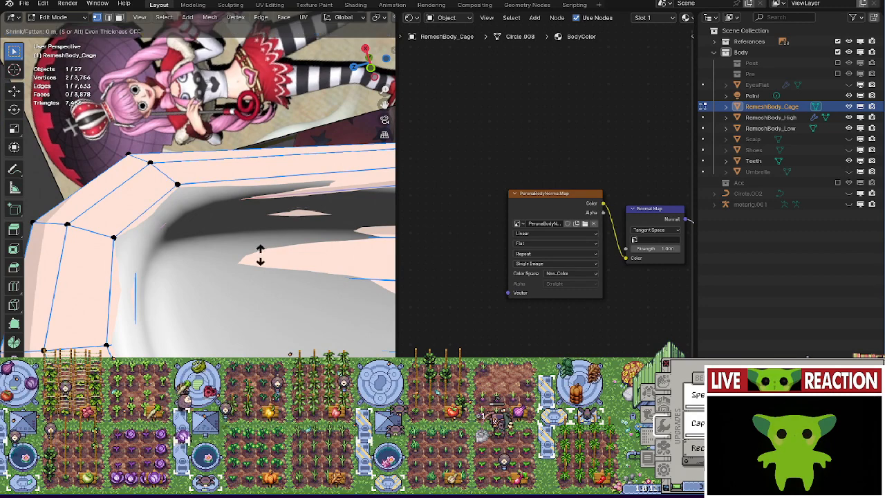
{"action": "left_click", "coordinate": [250, 197]}
{"action": "middle_click_drag", "start_coordinate": [250, 199], "coordinate": [215, 248]}
{"action": "key", "text": "alt+z"}
{"action": "key", "text": "alt+z"}
{"action": "key", "text": "alt+s"}
{"action": "left_click", "coordinate": [238, 226]}
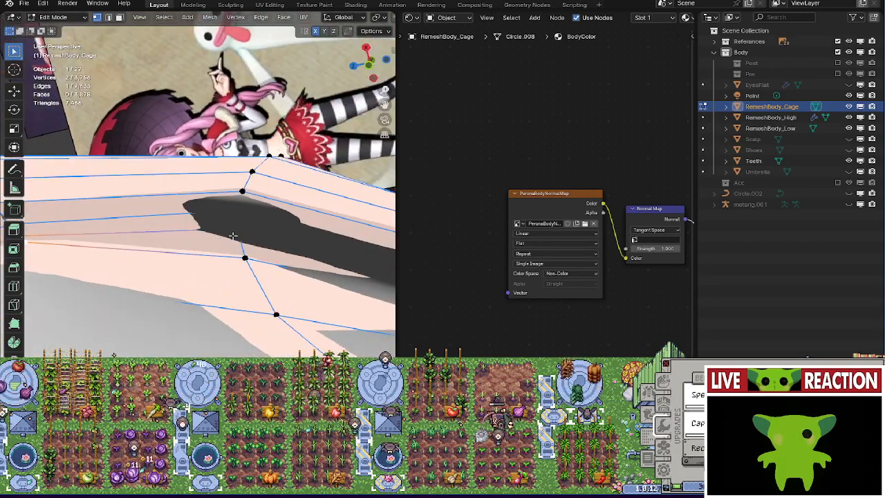
Fatten the two hidden vertices in the column crossing the dark patch, and the upper one again together with the vertex above it.
{"action": "key", "text": "alt+z"}
{"action": "key", "text": "alt+z"}
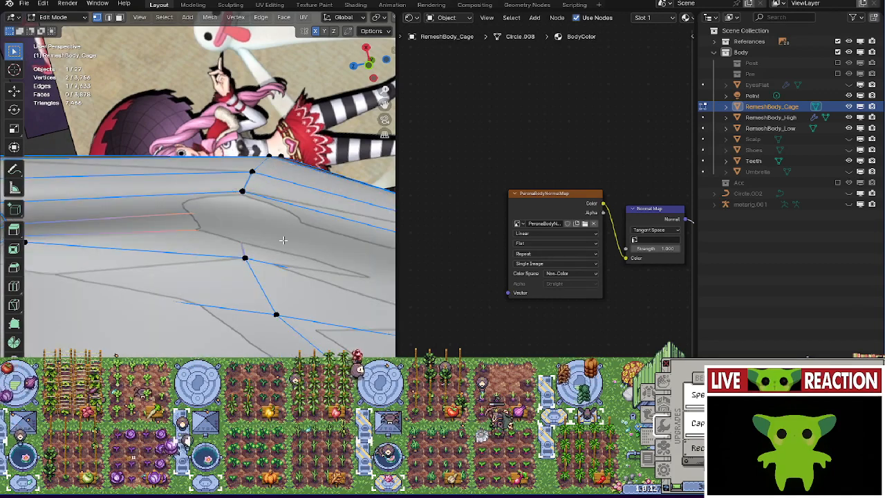
{"action": "key", "text": "alt+s"}
{"action": "left_click", "coordinate": [277, 212]}
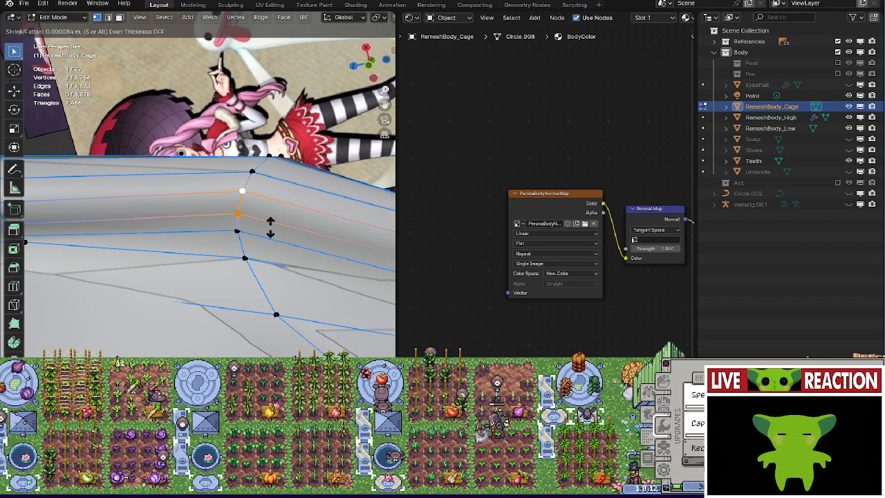
{"action": "key", "text": "alt+s"}
{"action": "left_click", "coordinate": [369, 218]}
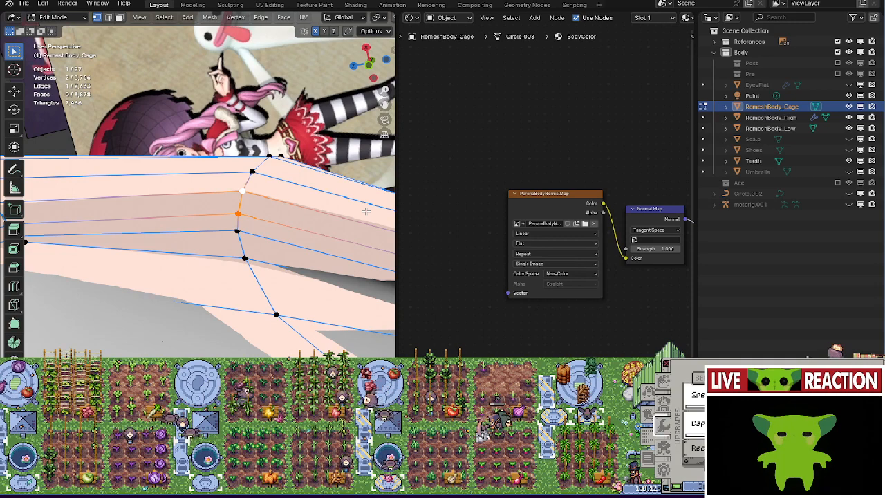
Select the three hidden vertices below the rim in the next column and fatten them in two passes.
{"action": "middle_click_drag", "start_coordinate": [365, 259], "coordinate": [233, 288]}
{"action": "key", "text": "z"}
{"action": "left_click", "coordinate": [140, 257]}
{"action": "middle_click_drag", "start_coordinate": [140, 258], "coordinate": [184, 285]}
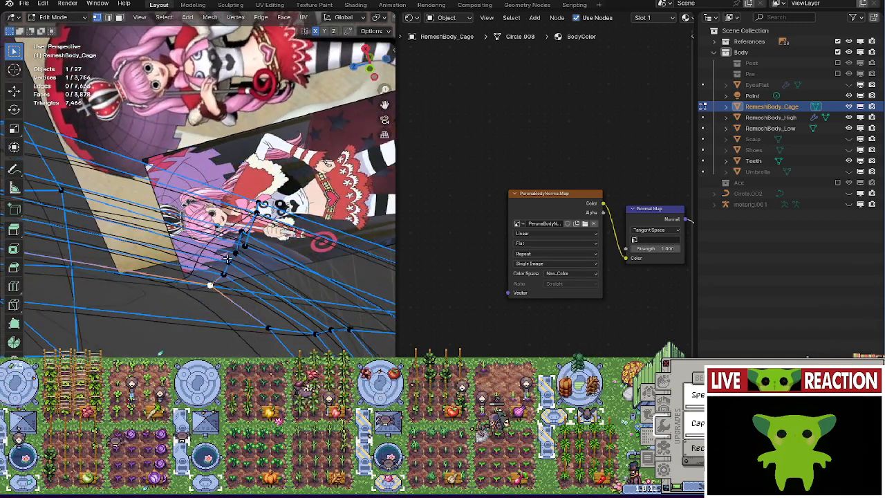
{"action": "key", "text": "z"}
{"action": "left_click", "coordinate": [309, 262]}
{"action": "scroll", "coordinate": [276, 249], "scroll_direction": "up", "scroll_amount": 5}
{"action": "key", "text": "alt+s"}
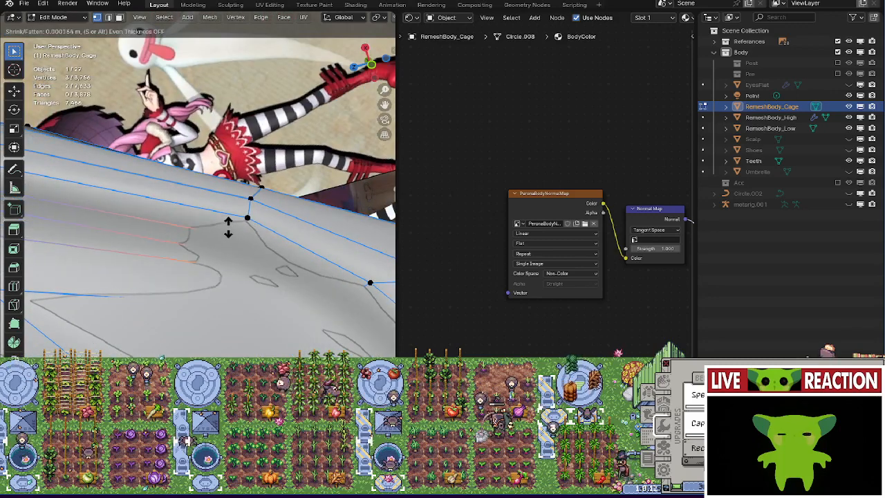
{"action": "left_click", "coordinate": [226, 219]}
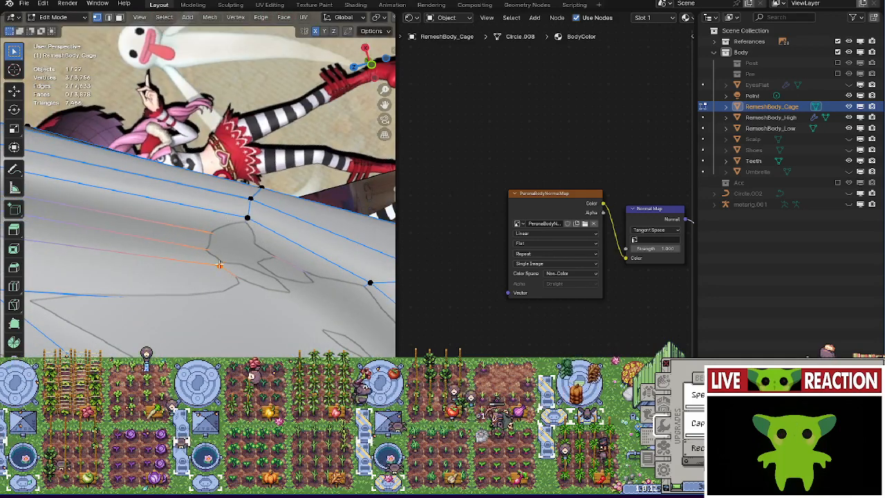
{"action": "key", "text": "alt+s"}
{"action": "left_click", "coordinate": [286, 242]}
{"action": "middle_click_drag", "start_coordinate": [286, 242], "coordinate": [167, 264]}
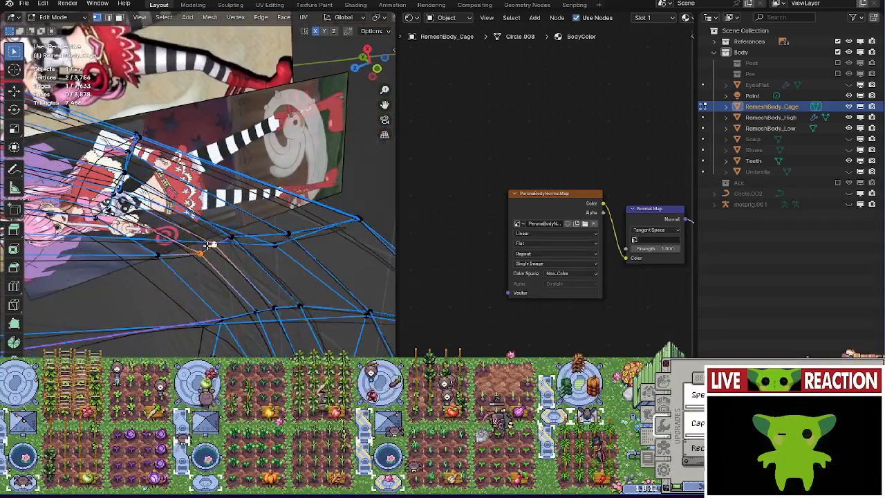
Fatten the two selected vertices at the rim's edge by about 0.0003 m, and the single vertex beside them by about 0.0002 m.
{"action": "middle_click_drag", "start_coordinate": [210, 245], "coordinate": [265, 246]}
{"action": "key", "text": "alt+s"}
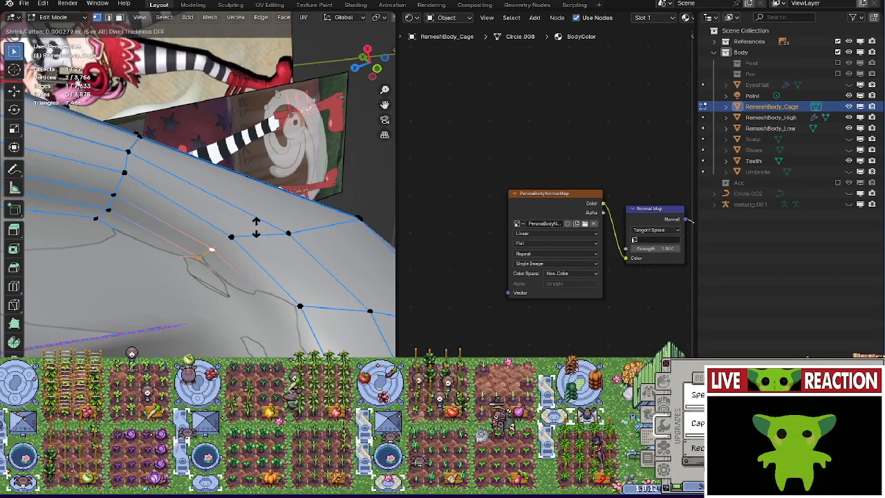
{"action": "left_click", "coordinate": [255, 227]}
{"action": "left_click", "coordinate": [208, 279]}
{"action": "key", "text": "alt+s"}
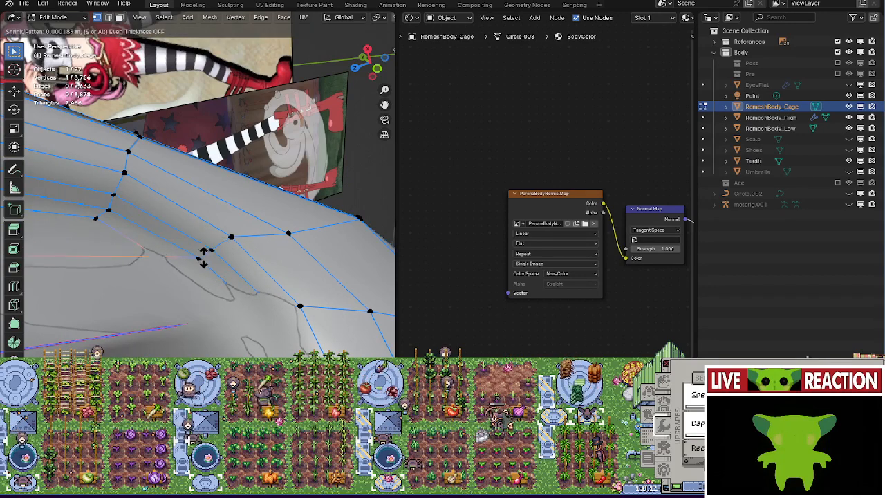
{"action": "left_click", "coordinate": [203, 257]}
Fatten the three hidden vertices in the next column below the rim by about 0.0003 m, and the two vertices at its bend by about 0.0001 m.
{"action": "middle_click_drag", "start_coordinate": [158, 256], "coordinate": [276, 171]}
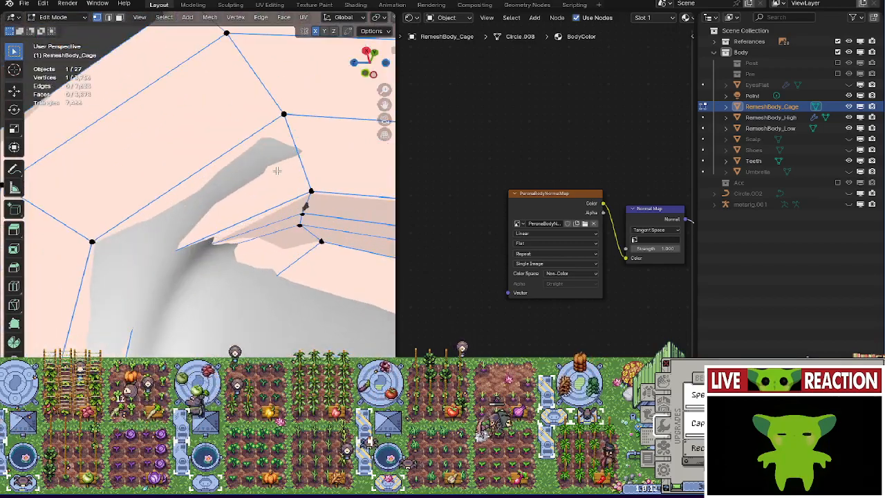
{"action": "left_click", "coordinate": [289, 128], "text": "shift"}
{"action": "middle_click_drag", "start_coordinate": [289, 128], "coordinate": [278, 269]}
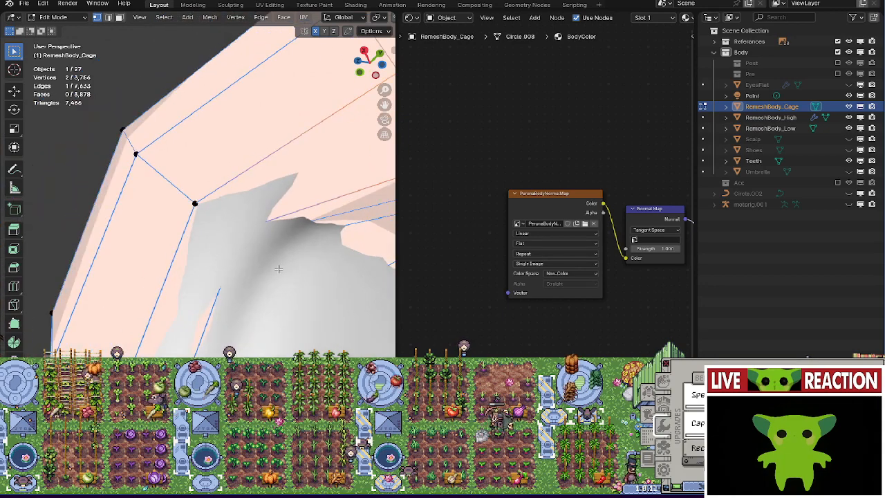
{"action": "key", "text": "z"}
{"action": "left_click", "coordinate": [135, 241]}
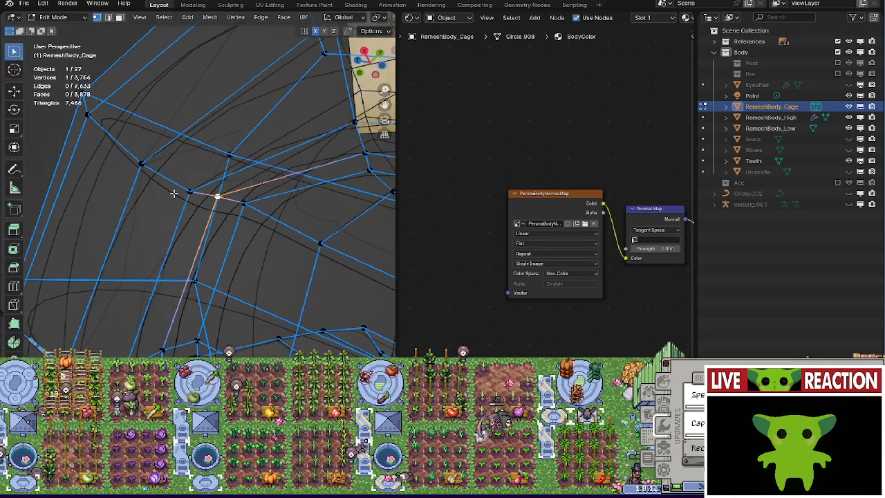
{"action": "key", "text": "z"}
{"action": "left_click", "coordinate": [370, 227]}
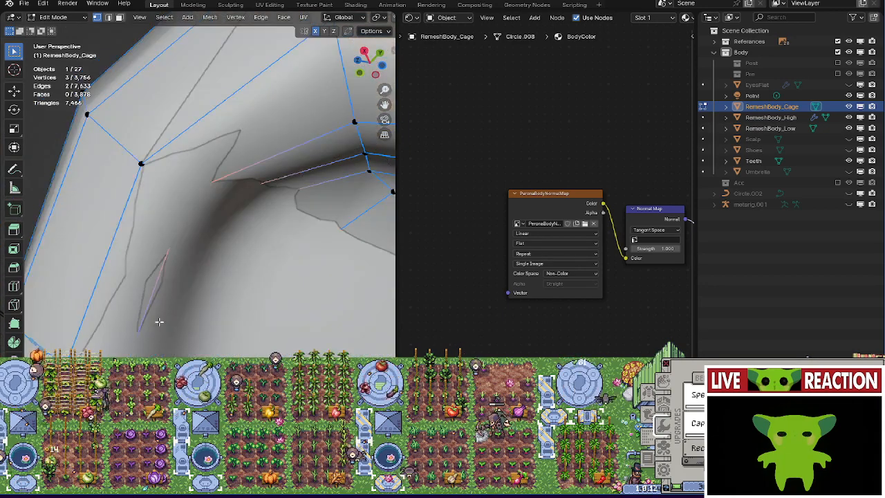
{"action": "middle_click_drag", "start_coordinate": [159, 321], "coordinate": [187, 256]}
{"action": "key", "text": "alt+s"}
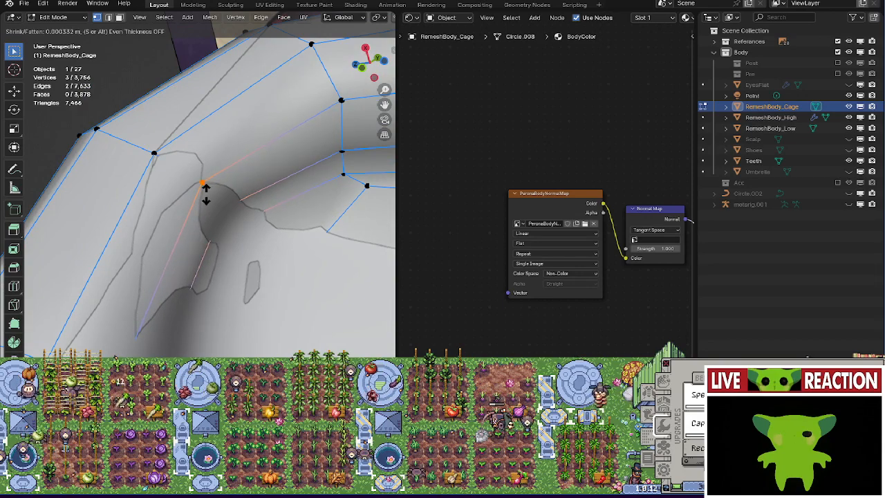
{"action": "left_click", "coordinate": [206, 186]}
{"action": "left_click", "coordinate": [150, 153], "text": "shift"}
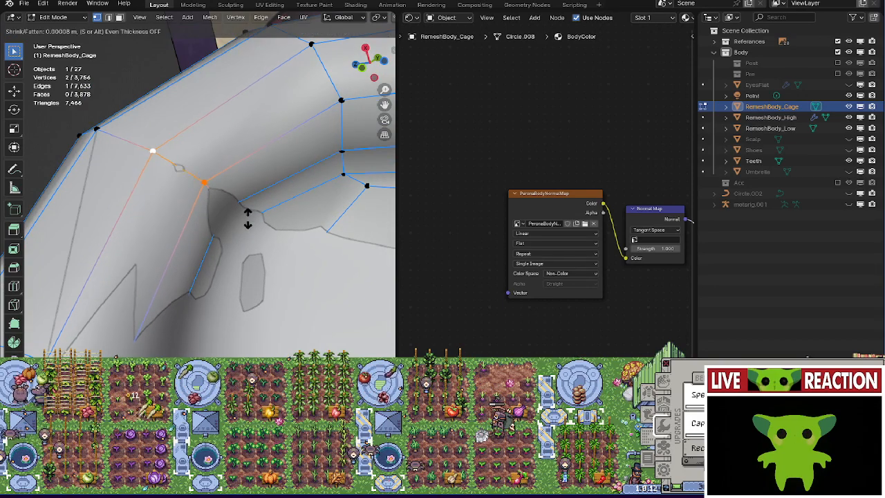
{"action": "mouse_move", "coordinate": [246, 220]}
{"action": "middle_mouse_down"}
{"action": "mouse_move", "coordinate": [261, 243]}
{"action": "mouse_move", "coordinate": [200, 207]}
{"action": "middle_mouse_up"}
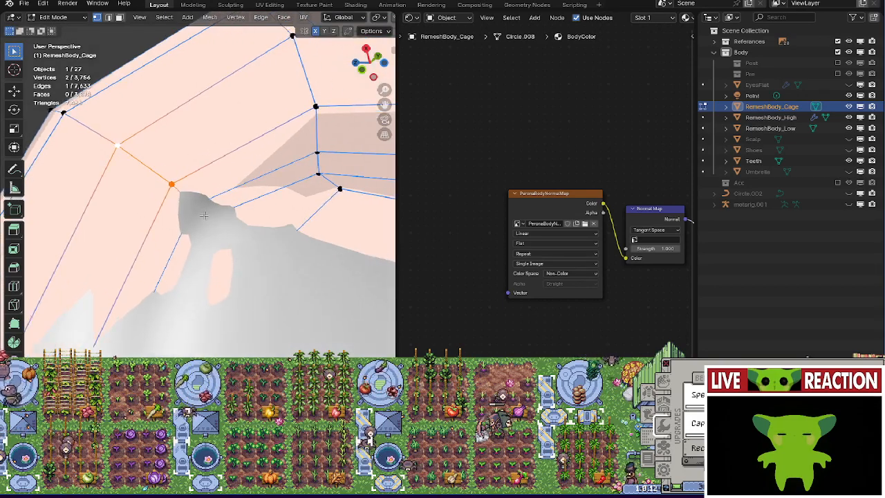
Select the two hidden vertices beneath that bend and fatten them by about 0.0003 m.
{"action": "key", "text": "z"}
{"action": "left_click", "coordinate": [118, 211]}
{"action": "left_click", "coordinate": [201, 212]}
{"action": "key", "text": "shift+z"}
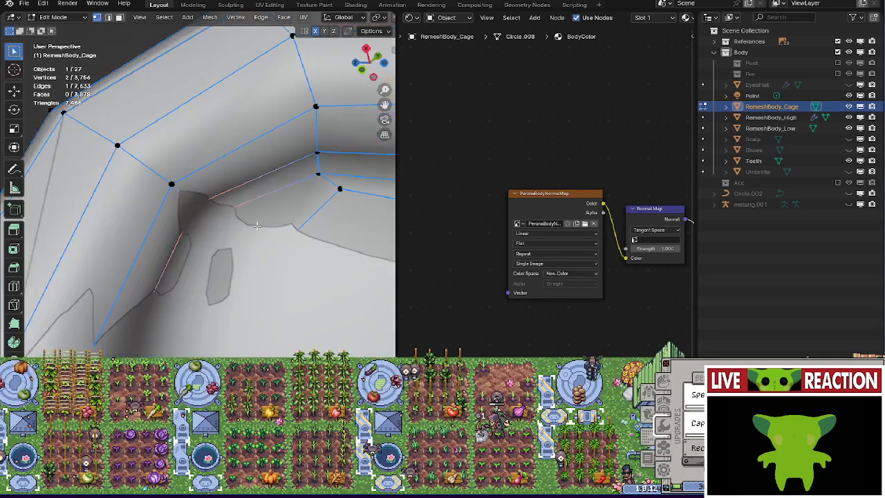
{"action": "key", "text": "alt+s"}
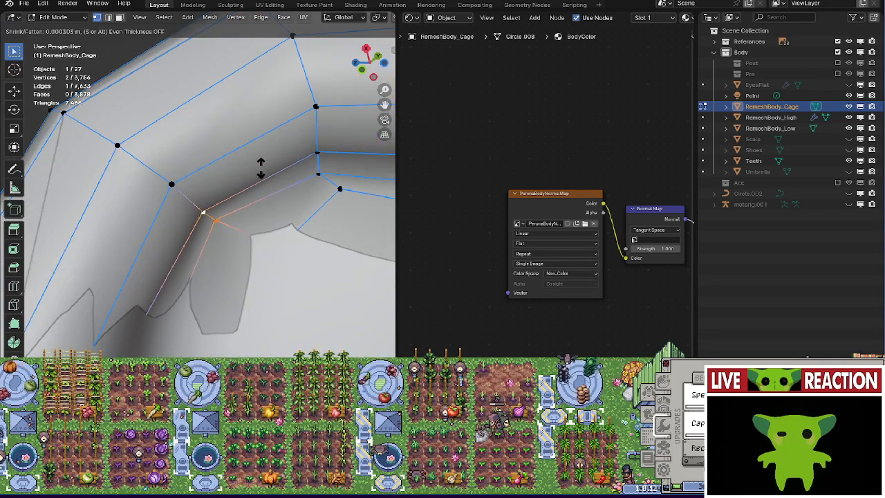
{"action": "right_click", "coordinate": [261, 168]}
Fatten the hidden vertex just below the outer rim vertices in the following column until it clears the high-poly surface.
{"action": "mouse_move", "coordinate": [261, 168]}
{"action": "middle_mouse_down"}
{"action": "mouse_move", "coordinate": [291, 252]}
{"action": "mouse_move", "coordinate": [275, 239]}
{"action": "mouse_move", "coordinate": [218, 256]}
{"action": "middle_mouse_up"}
{"action": "key", "text": "alt+s"}
{"action": "left_click", "coordinate": [272, 247]}
{"action": "key", "text": "shift+z"}
{"action": "left_click", "coordinate": [273, 246]}
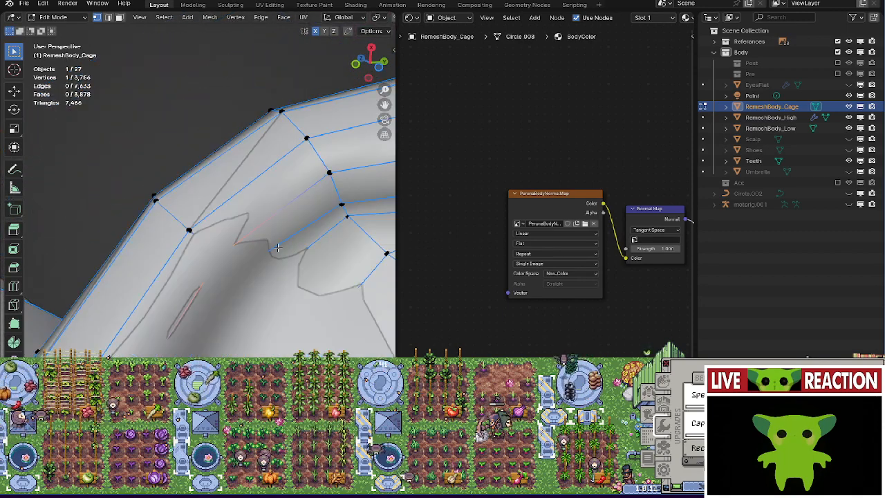
{"action": "key", "text": "alt+s"}
{"action": "left_click", "coordinate": [268, 200]}
Add the rim vertex above it to the selection and adjust both, and fatten the two hidden vertices deeper in the same column.
{"action": "middle_click_drag", "start_coordinate": [268, 201], "coordinate": [228, 232]}
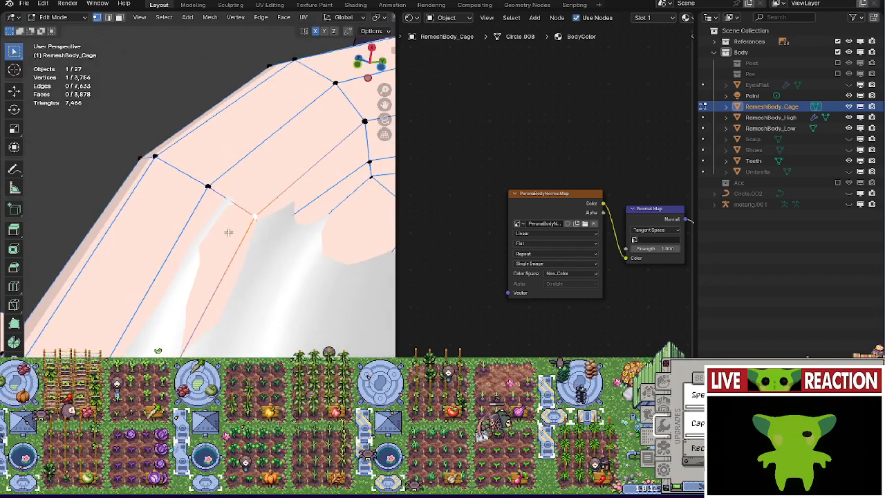
{"action": "left_click", "coordinate": [207, 185], "text": "shift"}
{"action": "middle_click_drag", "start_coordinate": [276, 205], "coordinate": [225, 226]}
{"action": "key", "text": "shift+z"}
{"action": "left_click", "coordinate": [225, 226]}
{"action": "key", "text": "z"}
{"action": "left_click", "coordinate": [318, 244]}
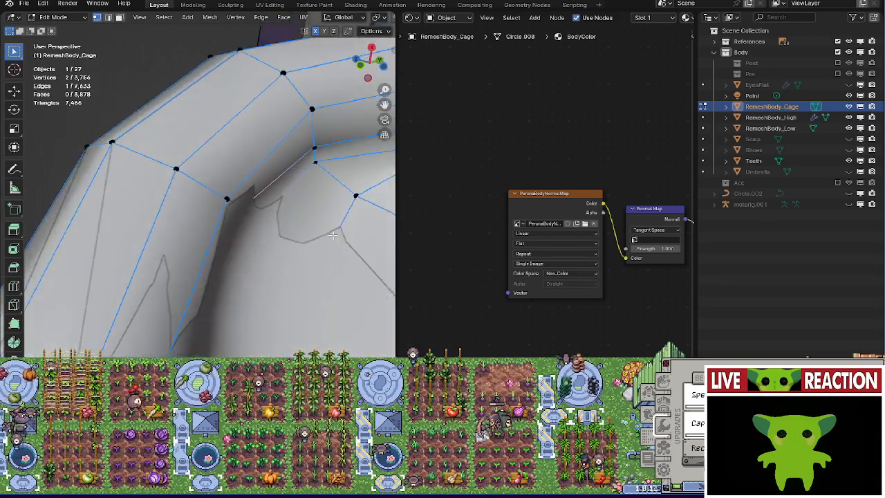
{"action": "key", "text": "alt+s"}
{"action": "right_click", "coordinate": [314, 166]}
Select the next hidden vertex inward along the column and fatten it by about 0.0003 m.
{"action": "mouse_move", "coordinate": [244, 223]}
{"action": "middle_mouse_down"}
{"action": "mouse_move", "coordinate": [228, 212]}
{"action": "mouse_move", "coordinate": [283, 289]}
{"action": "middle_mouse_up"}
{"action": "key", "text": "z"}
{"action": "left_click", "coordinate": [254, 266]}
{"action": "key", "text": "z"}
{"action": "left_click", "coordinate": [349, 274]}
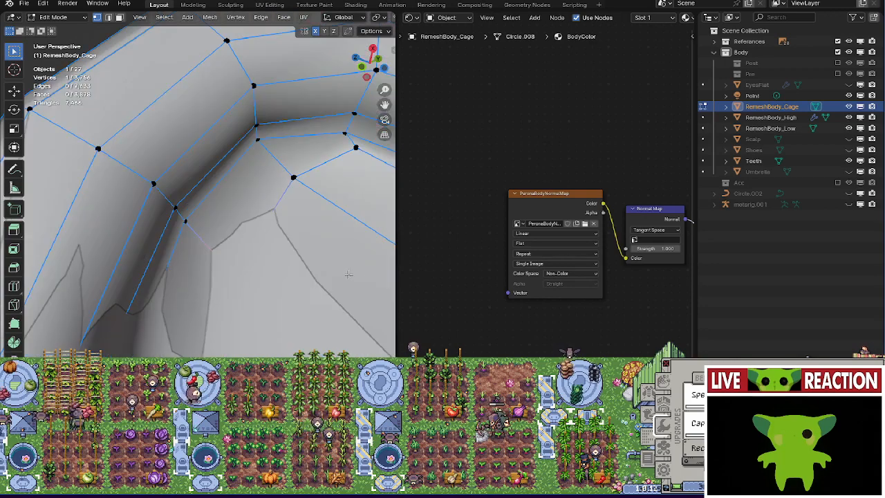
{"action": "key", "text": "alt+s"}
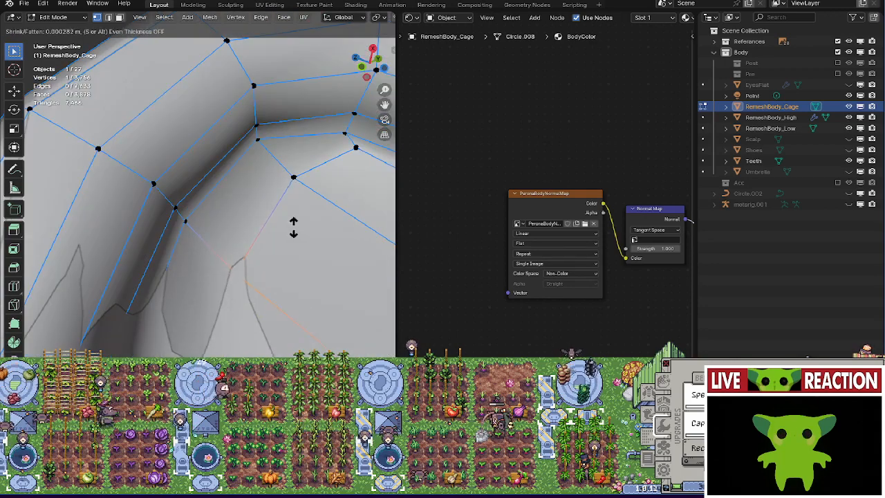
{"action": "left_click", "coordinate": [293, 229]}
Select the three hidden vertices beside the creased edge on the recess's other side and fatten them above the high-poly surface.
{"action": "middle_click_drag", "start_coordinate": [289, 230], "coordinate": [192, 210]}
{"action": "scroll", "coordinate": [235, 315], "scroll_direction": "down", "scroll_amount": 2}
{"action": "scroll", "coordinate": [192, 210], "scroll_direction": "up", "scroll_amount": 2}
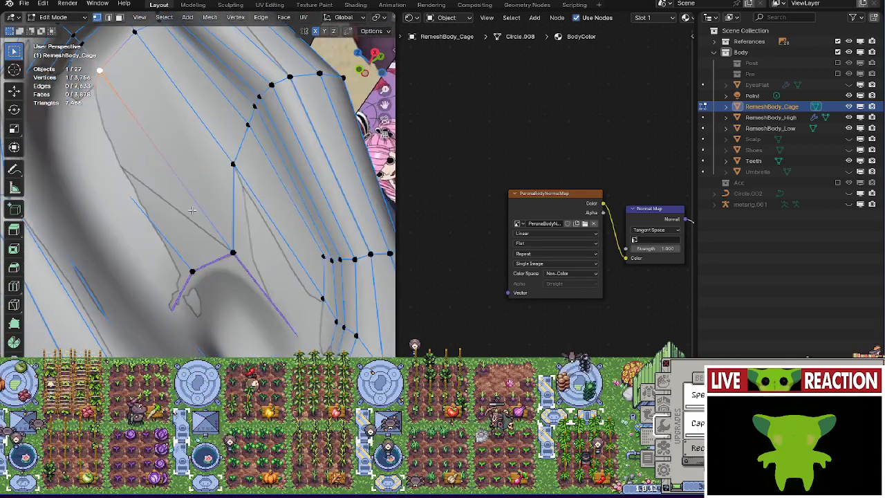
{"action": "key", "text": "z"}
{"action": "left_click", "coordinate": [212, 278]}
{"action": "mouse_move", "coordinate": [211, 278]}
{"action": "middle_mouse_down"}
{"action": "mouse_move", "coordinate": [196, 243]}
{"action": "mouse_move", "coordinate": [204, 233]}
{"action": "mouse_move", "coordinate": [208, 247]}
{"action": "mouse_move", "coordinate": [64, 210]}
{"action": "middle_mouse_up"}
{"action": "scroll", "coordinate": [205, 233], "scroll_direction": "up", "scroll_amount": 3}
{"action": "mouse_move", "coordinate": [202, 298]}
{"action": "middle_mouse_down"}
{"action": "mouse_move", "coordinate": [254, 323]}
{"action": "mouse_move", "coordinate": [263, 299]}
{"action": "mouse_move", "coordinate": [286, 340]}
{"action": "middle_mouse_up"}
{"action": "key", "text": "z"}
{"action": "left_click", "coordinate": [331, 330]}
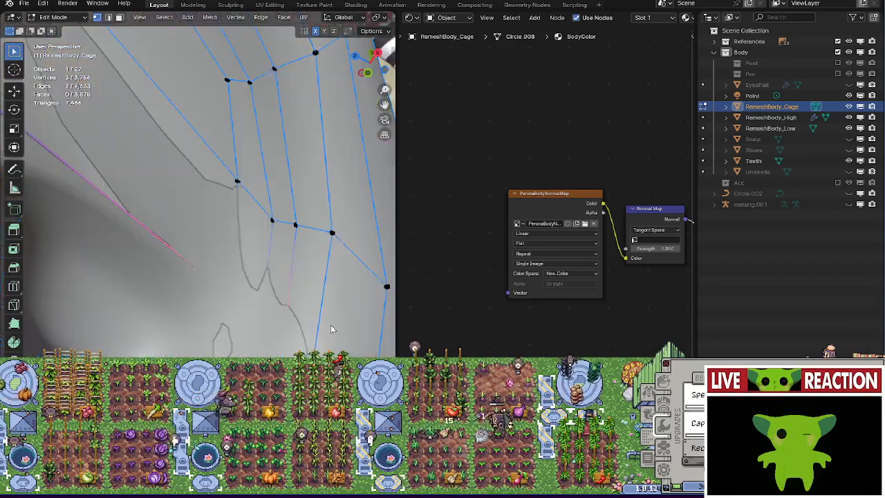
{"action": "left_click", "coordinate": [201, 226]}
{"action": "middle_click_drag", "start_coordinate": [201, 226], "coordinate": [278, 301]}
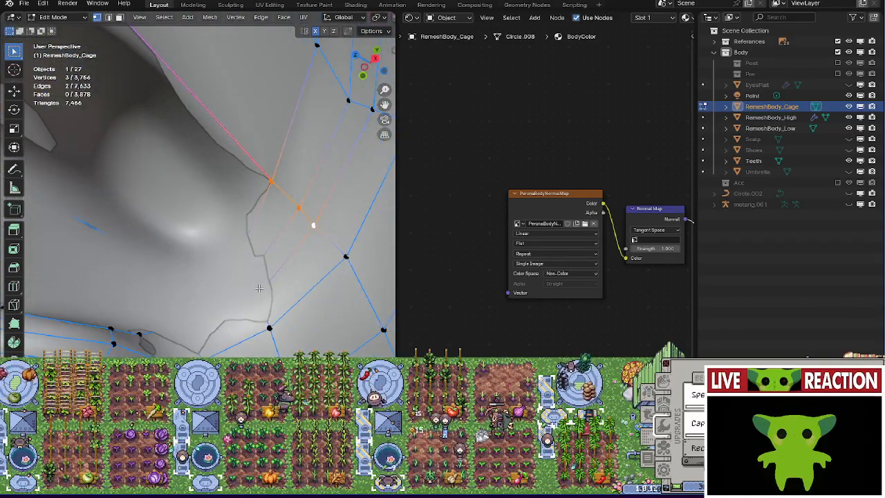
Select the three hidden vertices in the row below the creased edge's end and fatten them by about 0.0004 m.
{"action": "key", "text": "z"}
{"action": "left_click", "coordinate": [235, 295]}
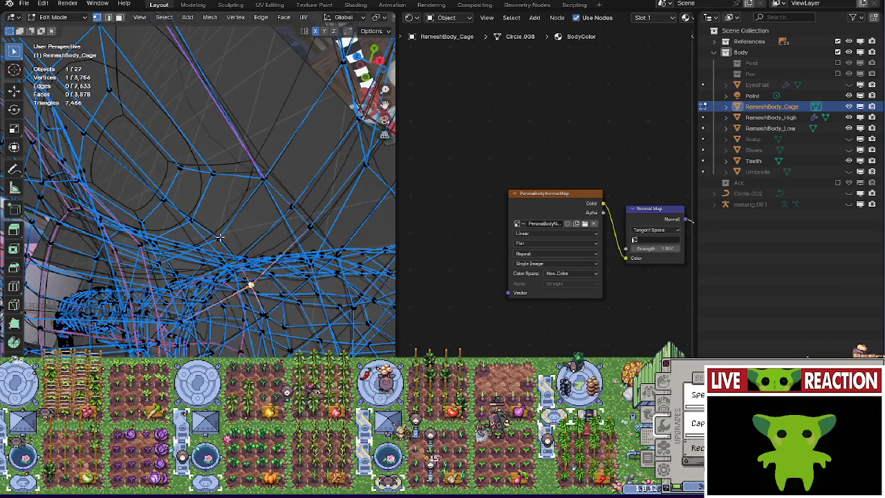
{"action": "left_click", "coordinate": [274, 242]}
{"action": "key", "text": "alt+s"}
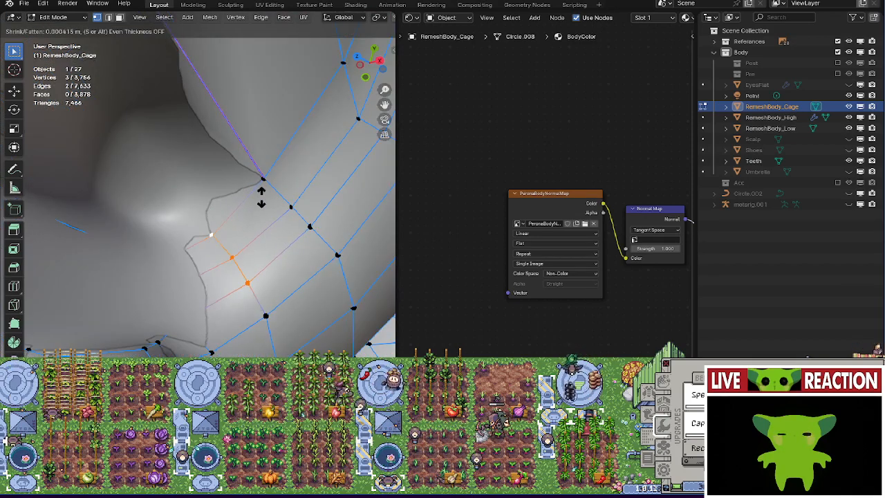
{"action": "left_click", "coordinate": [261, 196]}
Select the four connected hidden vertices in the next row around the recess and fatten them by about 0.0007 m.
{"action": "middle_click_drag", "start_coordinate": [261, 196], "coordinate": [253, 251]}
{"action": "left_click", "coordinate": [226, 316]}
{"action": "scroll", "coordinate": [217, 317], "scroll_direction": "up", "scroll_amount": 2}
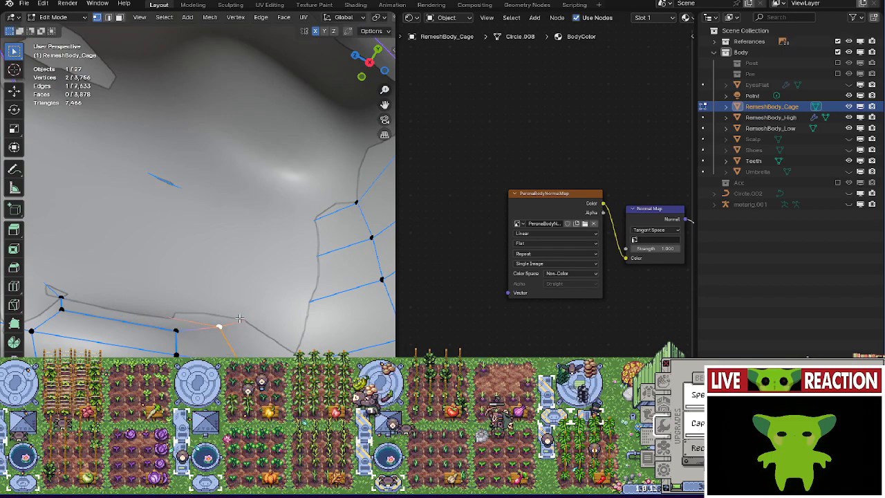
{"action": "key", "text": "z"}
{"action": "left_click", "coordinate": [247, 236]}
{"action": "key", "text": "z"}
{"action": "left_click", "coordinate": [316, 318]}
{"action": "key", "text": "z"}
{"action": "left_click", "coordinate": [249, 303]}
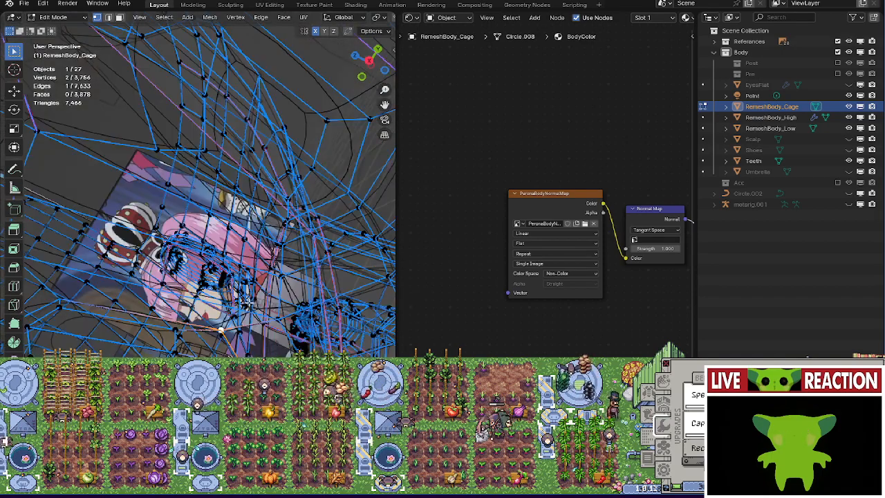
{"action": "middle_click_drag", "start_coordinate": [247, 303], "coordinate": [272, 249]}
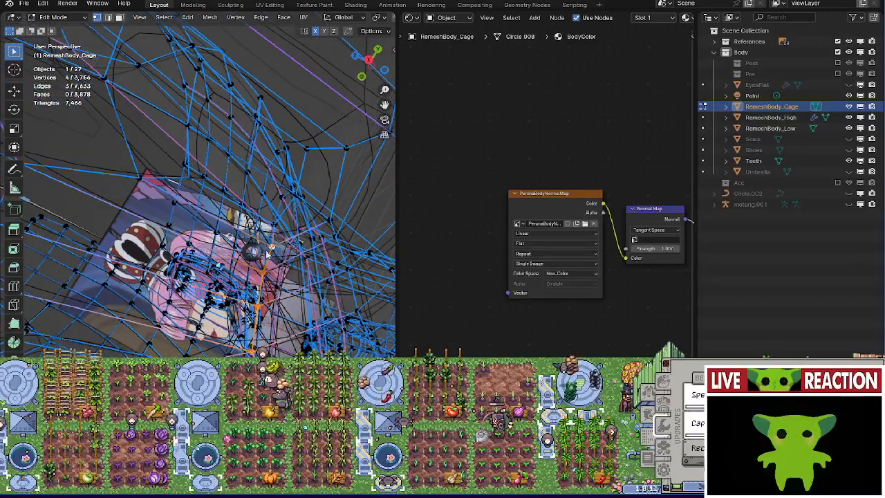
{"action": "key", "text": "shift+z"}
{"action": "key", "text": "alt+s"}
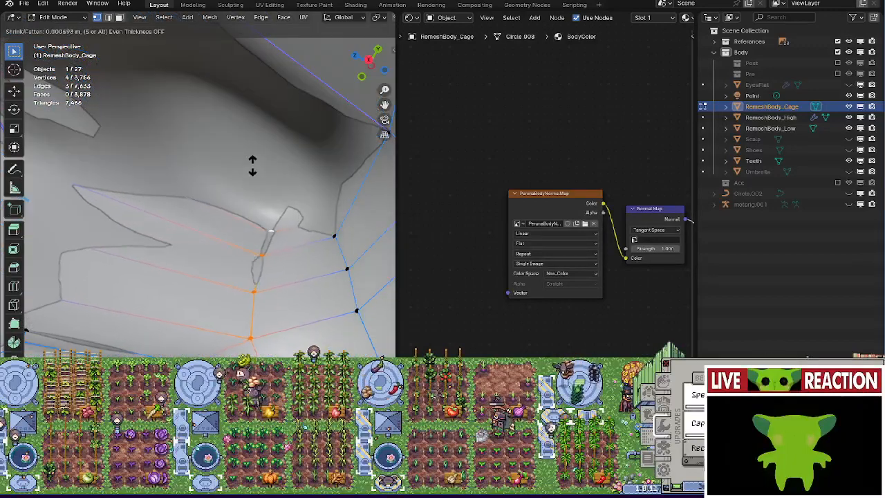
{"action": "right_click", "coordinate": [253, 166]}
Fatten the two vertices in the recess's lower corner by about 0.0006 m.
{"action": "middle_click_drag", "start_coordinate": [252, 166], "coordinate": [295, 278]}
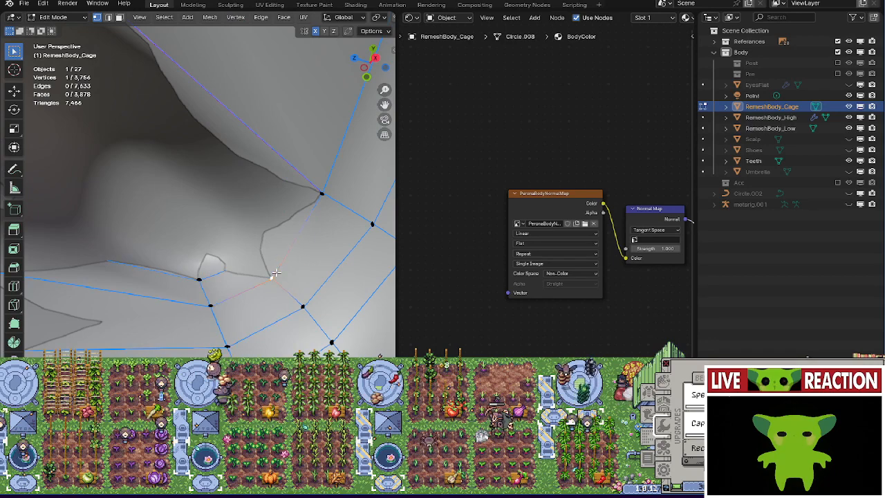
{"action": "key", "text": "alt+s"}
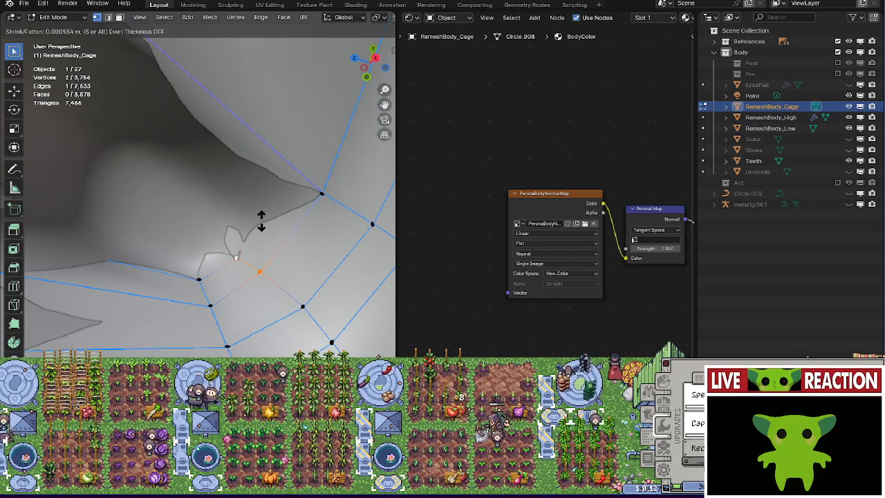
{"action": "left_click", "coordinate": [255, 206]}
Select the creased edge's end vertex with the two hidden vertices beside it and fatten all three.
{"action": "key", "text": "z"}
{"action": "left_click", "coordinate": [215, 242]}
{"action": "middle_click_drag", "start_coordinate": [204, 197], "coordinate": [194, 153]}
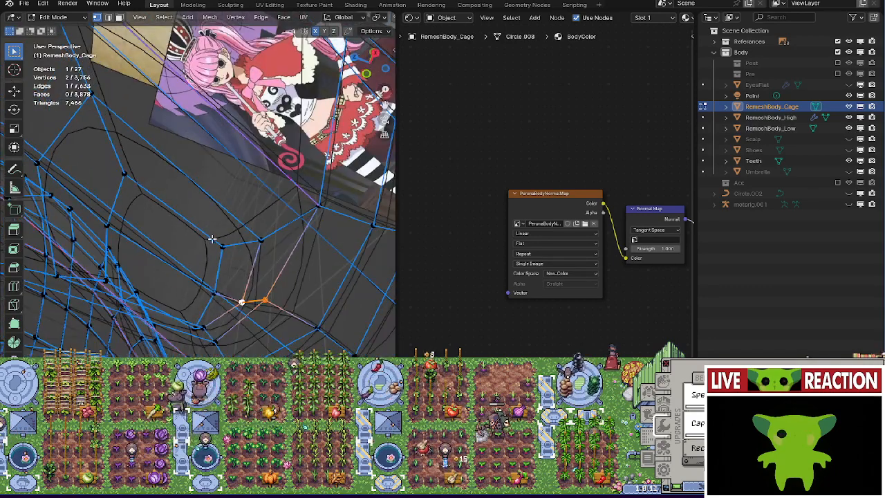
{"action": "key", "text": "shift+z"}
{"action": "key", "text": "alt+s"}
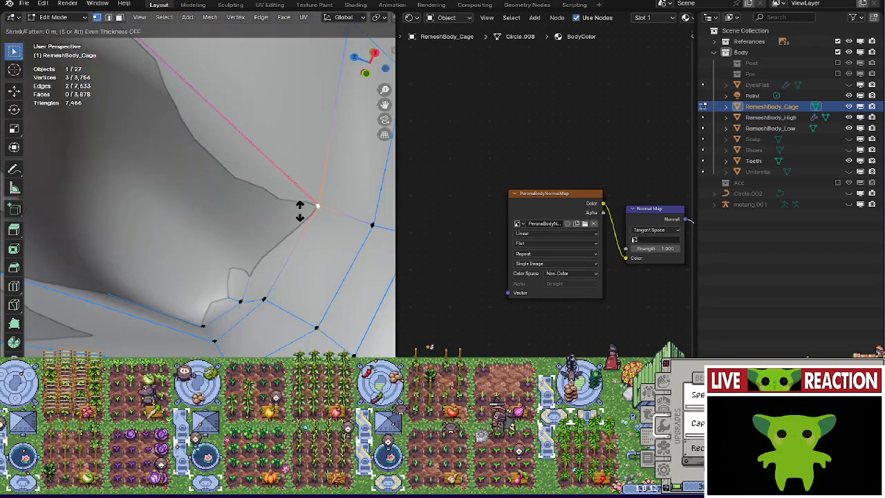
{"action": "left_click", "coordinate": [214, 113]}
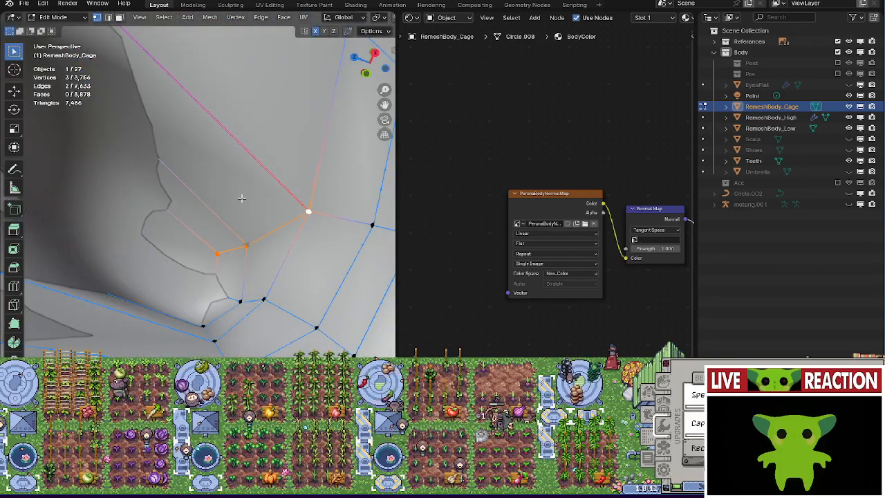
Fatten the middle vertex of that row, and raise the hidden vertex in the row below above the high-poly surface.
{"action": "key", "text": "alt+s"}
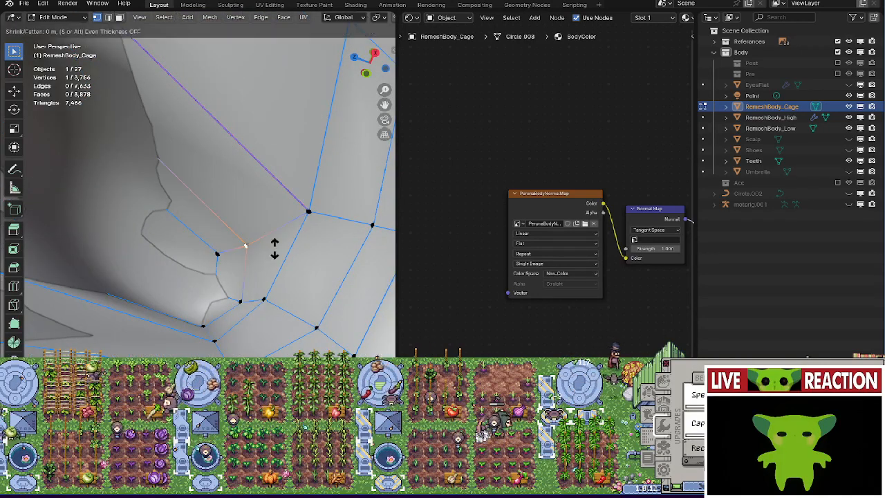
{"action": "left_click", "coordinate": [276, 242]}
{"action": "middle_click_drag", "start_coordinate": [275, 242], "coordinate": [247, 307]}
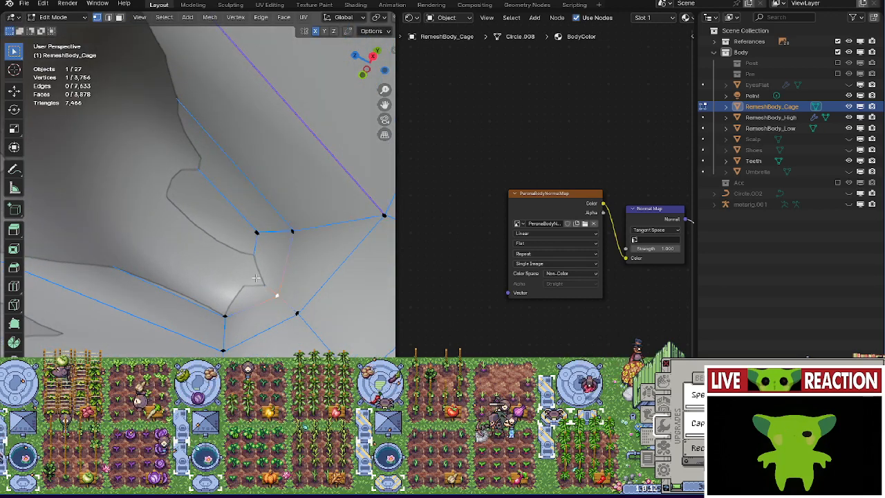
{"action": "key", "text": "g"}
{"action": "left_click", "coordinate": [228, 296]}
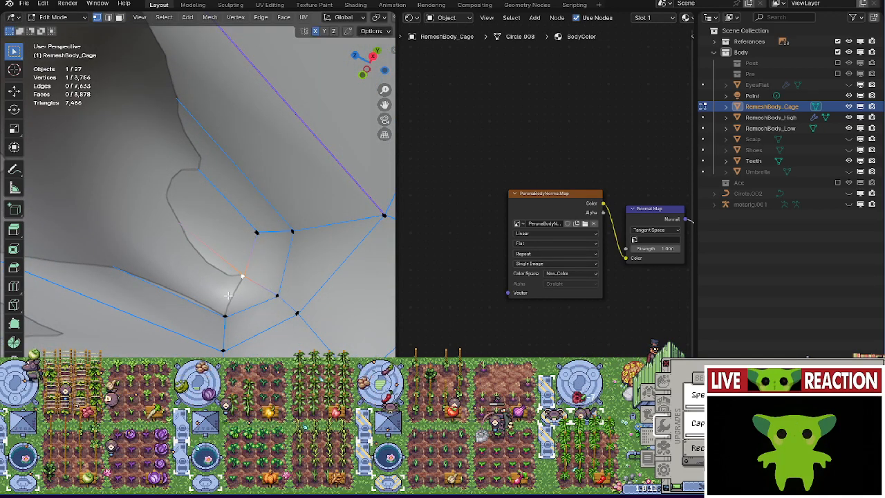
Fatten the low vertex on the recess's lower corner, and fatten the vertex above it by about 0.0002 m.
{"action": "middle_click_drag", "start_coordinate": [224, 313], "coordinate": [260, 333]}
{"action": "key", "text": "g"}
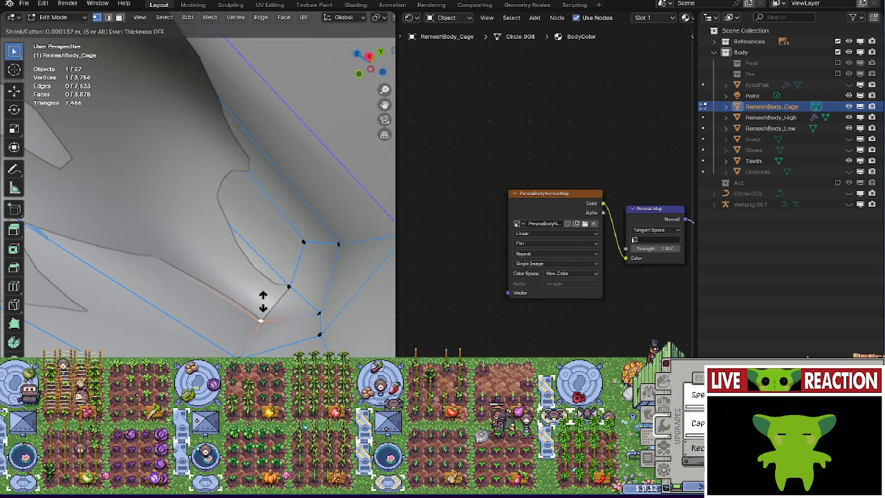
{"action": "left_click", "coordinate": [288, 287]}
{"action": "key", "text": "alt+s"}
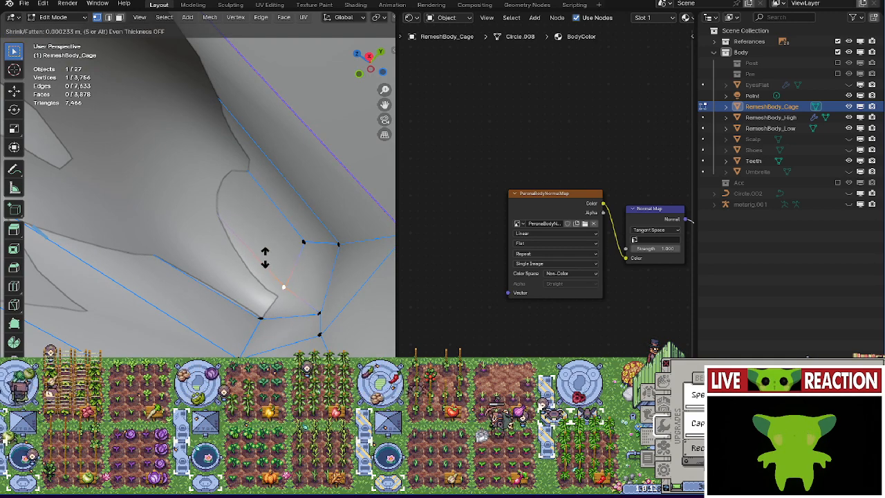
{"action": "left_click", "coordinate": [265, 258]}
Select the two-vertex edge running along the side of the narrow ridge and fatten it outward.
{"action": "middle_click_drag", "start_coordinate": [265, 258], "coordinate": [197, 309]}
{"action": "scroll", "coordinate": [295, 275], "scroll_direction": "down", "scroll_amount": 3}
{"action": "scroll", "coordinate": [266, 250], "scroll_direction": "up", "scroll_amount": 3}
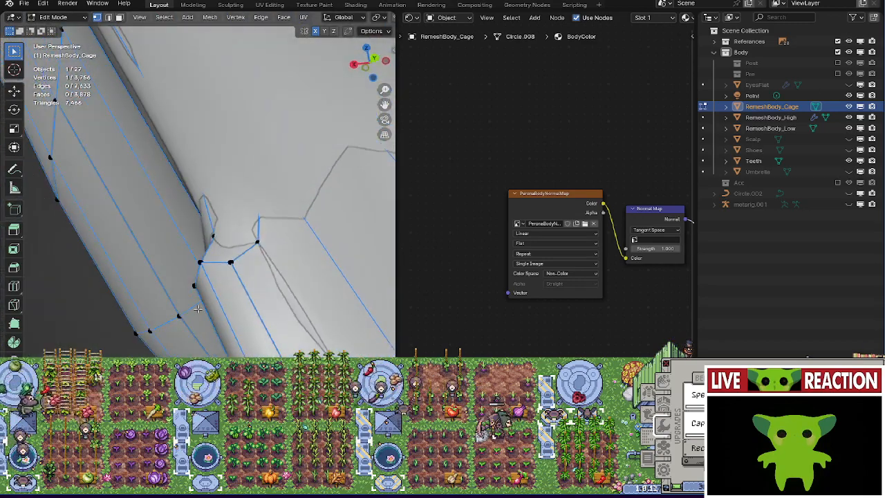
{"action": "middle_click", "coordinate": [225, 239], "text": "alt"}
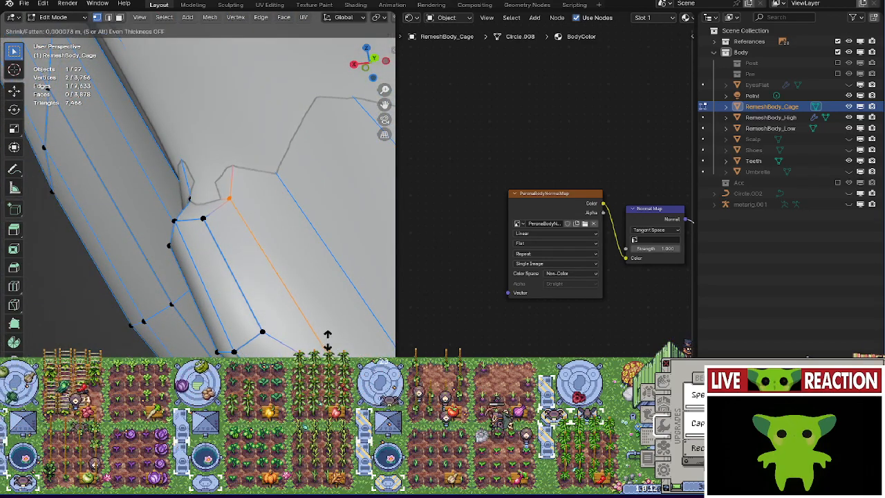
{"action": "middle_click_drag", "start_coordinate": [325, 263], "coordinate": [364, 252]}
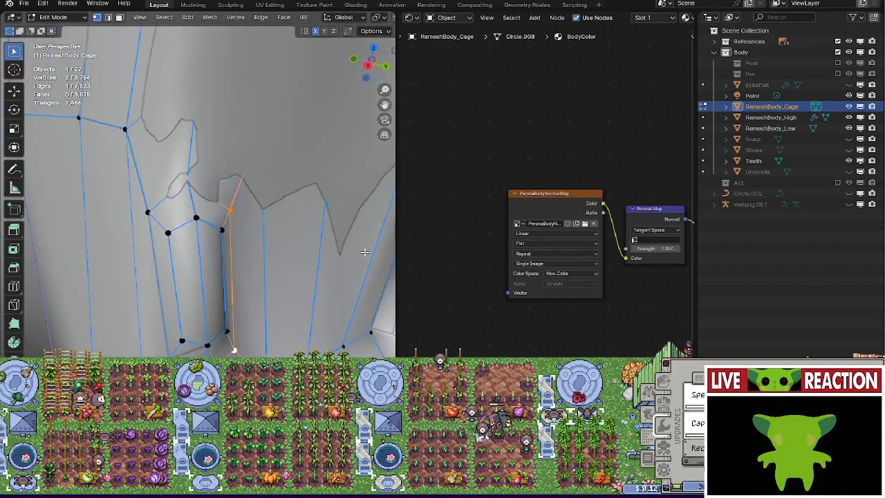
Fatten the hidden vertex at the top of the ridge above the high-poly surface, and add its neighbouring vertex to the selection.
{"action": "key", "text": "g"}
{"action": "left_click", "coordinate": [195, 171]}
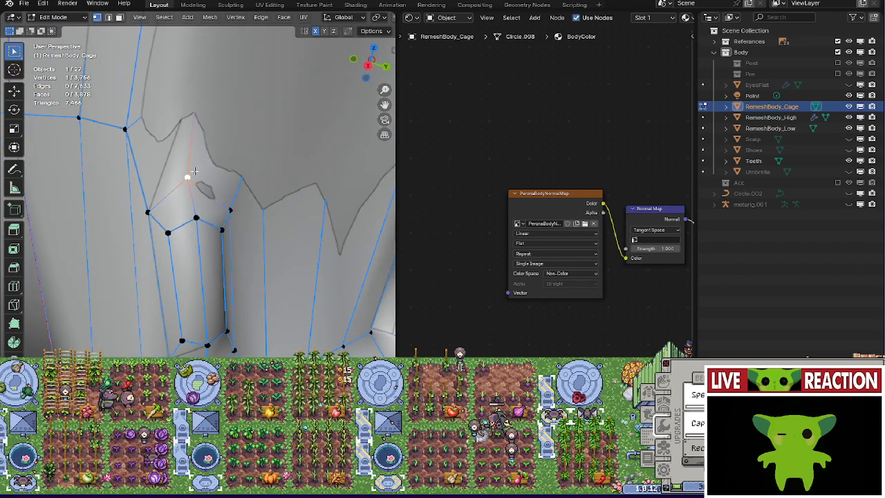
{"action": "left_click", "coordinate": [230, 209], "text": "shift"}
{"action": "middle_click_drag", "start_coordinate": [230, 210], "coordinate": [176, 218]}
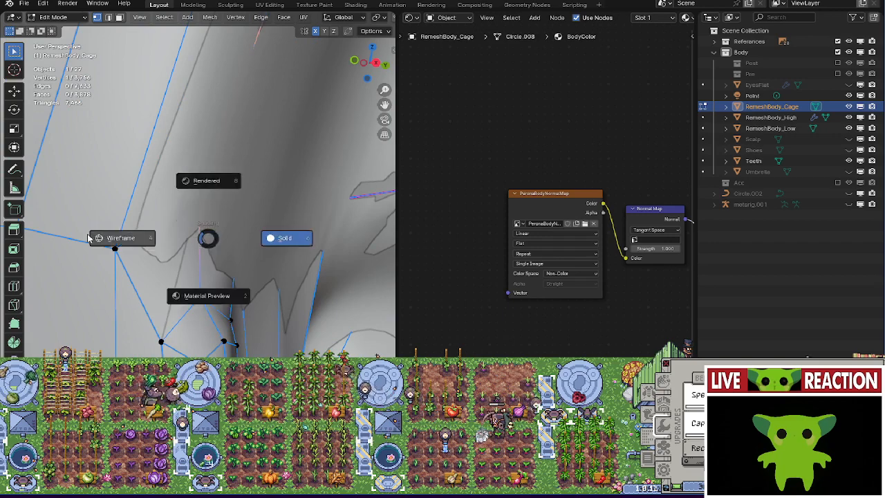
Select the two connected hidden vertices in the row above the ridge tip and fatten them.
{"action": "key", "text": "alt+s"}
{"action": "middle_click_drag", "start_coordinate": [267, 220], "coordinate": [237, 265]}
{"action": "left_click", "coordinate": [228, 239]}
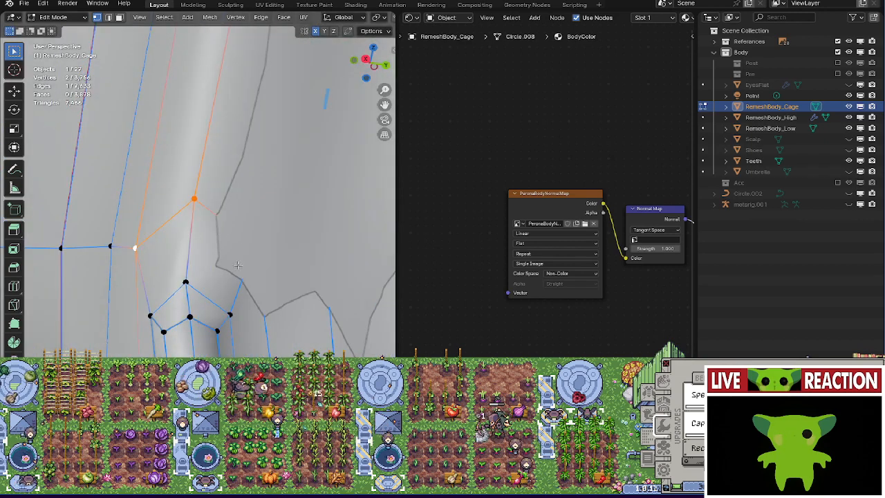
Fatten the next two hidden vertices along that row one at a time, the outer one by about 0.0005 m.
{"action": "middle_click_drag", "start_coordinate": [291, 277], "coordinate": [255, 257]}
{"action": "key", "text": "g"}
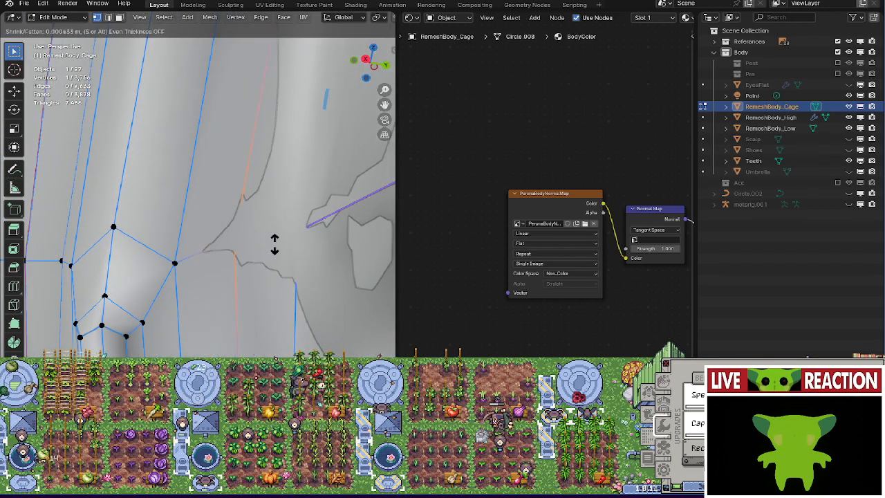
{"action": "left_click", "coordinate": [274, 224]}
{"action": "key", "text": "g"}
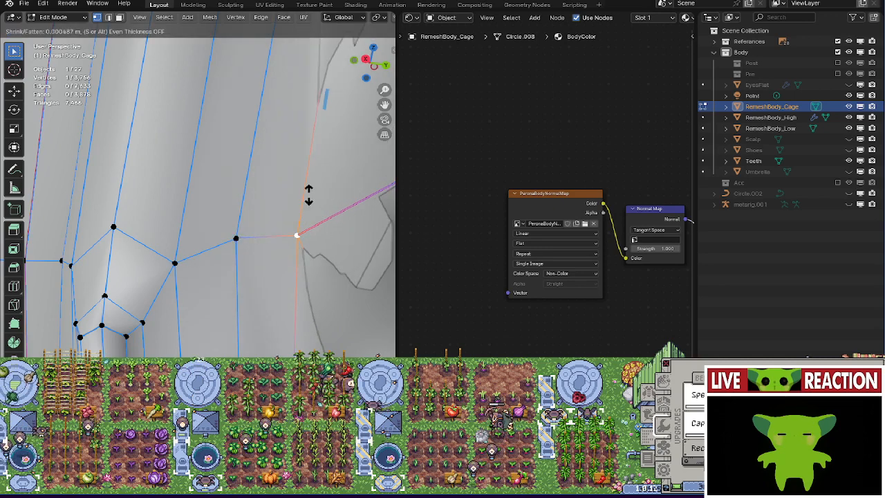
{"action": "left_click", "coordinate": [309, 193]}
Fatten the hidden vertex below the creased edge's corner by about 0.0008 m.
{"action": "mouse_move", "coordinate": [308, 193]}
{"action": "middle_mouse_down"}
{"action": "mouse_move", "coordinate": [255, 228]}
{"action": "mouse_move", "coordinate": [217, 277]}
{"action": "mouse_move", "coordinate": [308, 257]}
{"action": "middle_mouse_up"}
{"action": "key", "text": "g"}
{"action": "left_click", "coordinate": [219, 253]}
{"action": "key", "text": "g"}
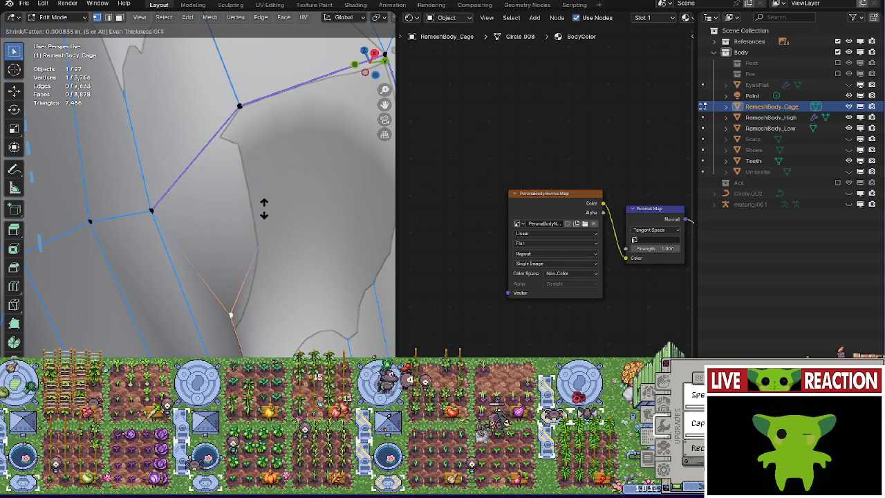
{"action": "left_click", "coordinate": [263, 206]}
{"action": "mouse_move", "coordinate": [262, 206]}
{"action": "middle_mouse_down"}
{"action": "mouse_move", "coordinate": [249, 228]}
{"action": "mouse_move", "coordinate": [269, 284]}
{"action": "middle_mouse_up"}
Select the two connected hidden vertices inside the creased arch, fatten both, and fatten the second one further.
{"action": "key", "text": "z"}
{"action": "left_click", "coordinate": [226, 271]}
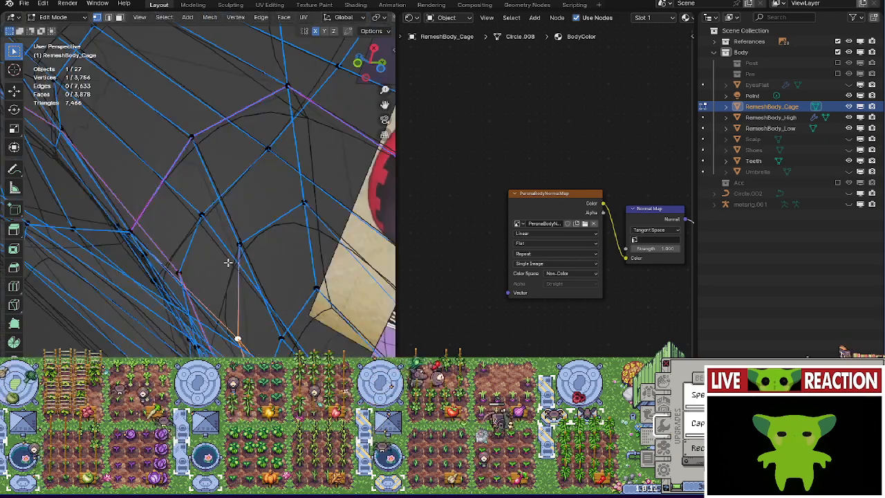
{"action": "left_click", "coordinate": [245, 242]}
{"action": "left_click", "coordinate": [304, 204], "text": "shift"}
{"action": "key", "text": "z"}
{"action": "middle_click_drag", "start_coordinate": [325, 214], "coordinate": [308, 261]}
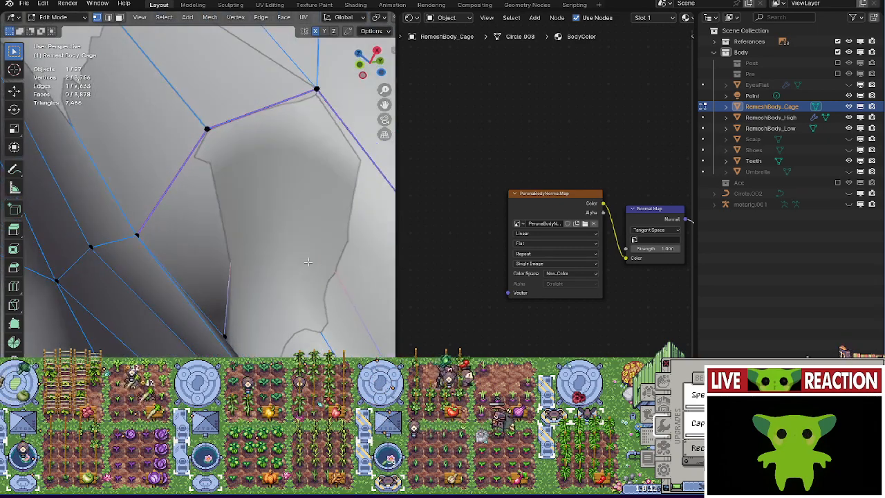
{"action": "key", "text": "alt+s"}
{"action": "left_click", "coordinate": [295, 218]}
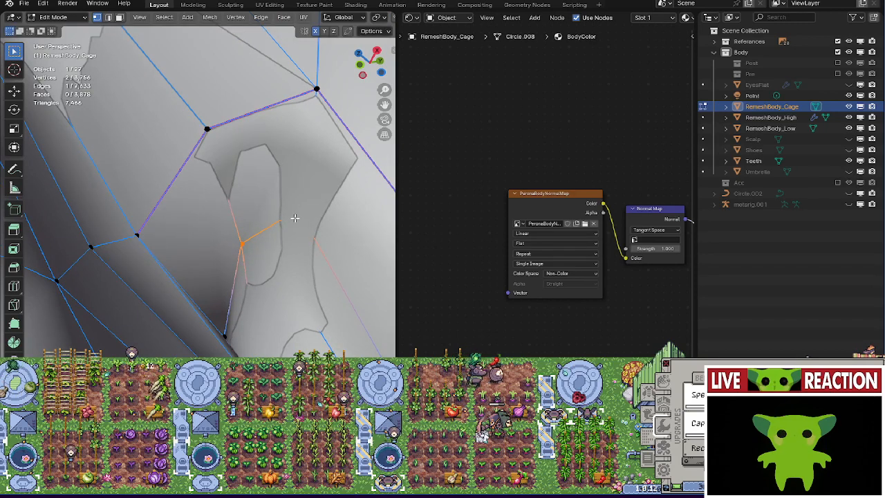
{"action": "key", "text": "alt+s"}
{"action": "left_click", "coordinate": [297, 158]}
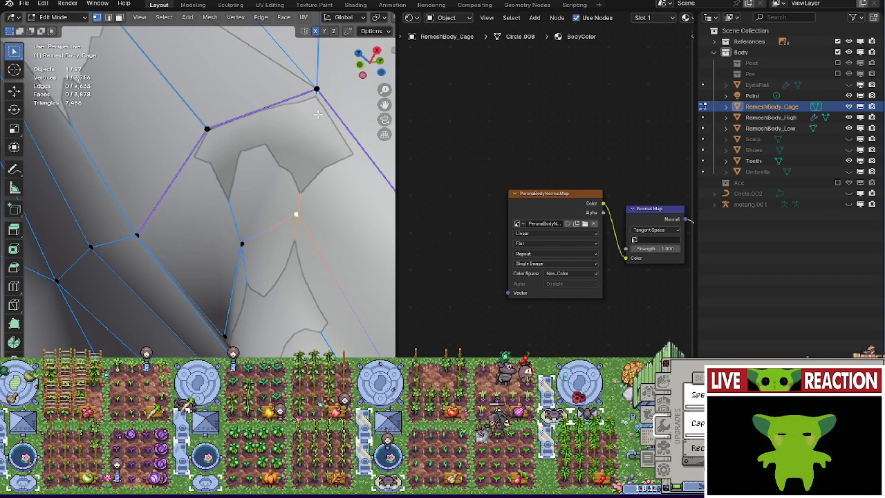
Fatten the two vertices of the crease at the top of the arch, and push the upper one out further.
{"action": "middle_click_drag", "start_coordinate": [297, 158], "coordinate": [276, 266]}
{"action": "left_click", "coordinate": [180, 222], "text": "shift"}
{"action": "key", "text": "alt+s"}
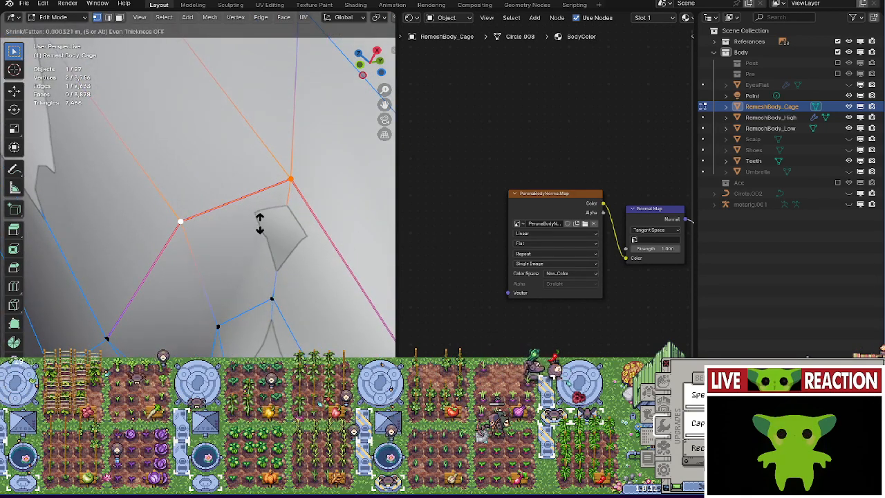
{"action": "left_click", "coordinate": [312, 178]}
{"action": "left_click", "coordinate": [309, 175]}
{"action": "key", "text": "alt+s"}
{"action": "left_click", "coordinate": [306, 122]}
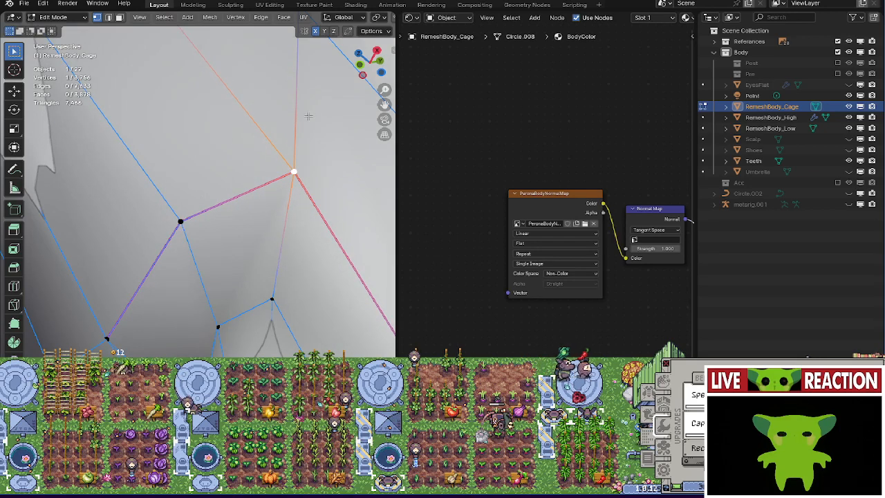
Fatten the remaining vertices around the inside of the recess, the lower one beside its bottom corner by about 0.001 m.
{"action": "middle_click_drag", "start_coordinate": [306, 122], "coordinate": [266, 239]}
{"action": "key", "text": "alt+s"}
{"action": "left_click", "coordinate": [217, 174]}
{"action": "key", "text": "alt+s"}
{"action": "left_click", "coordinate": [251, 124]}
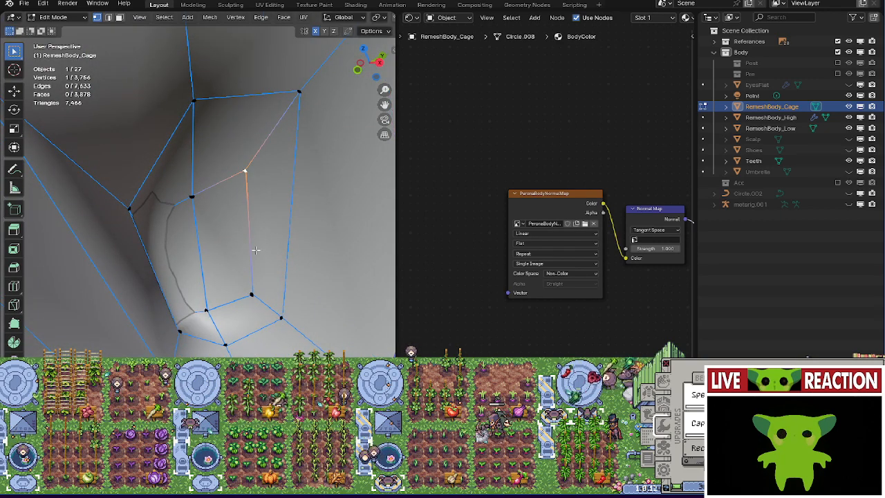
{"action": "middle_click_drag", "start_coordinate": [250, 124], "coordinate": [197, 195]}
{"action": "key", "text": "g"}
{"action": "left_click", "coordinate": [245, 289]}
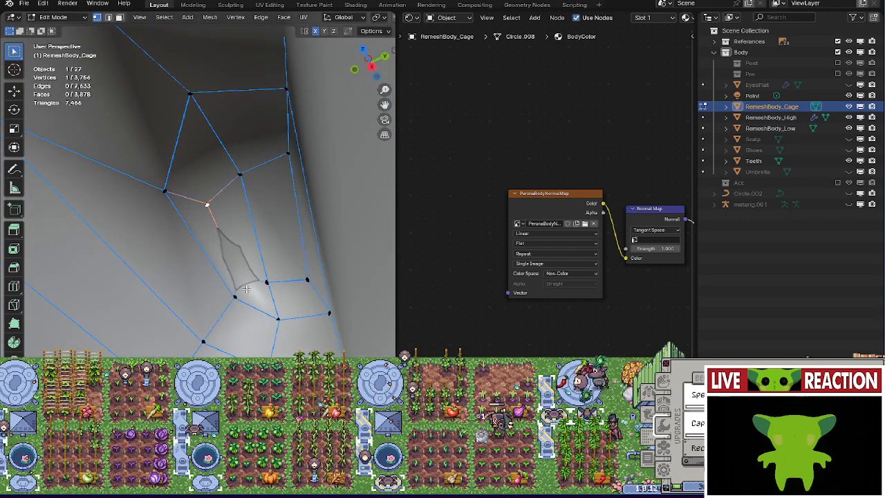
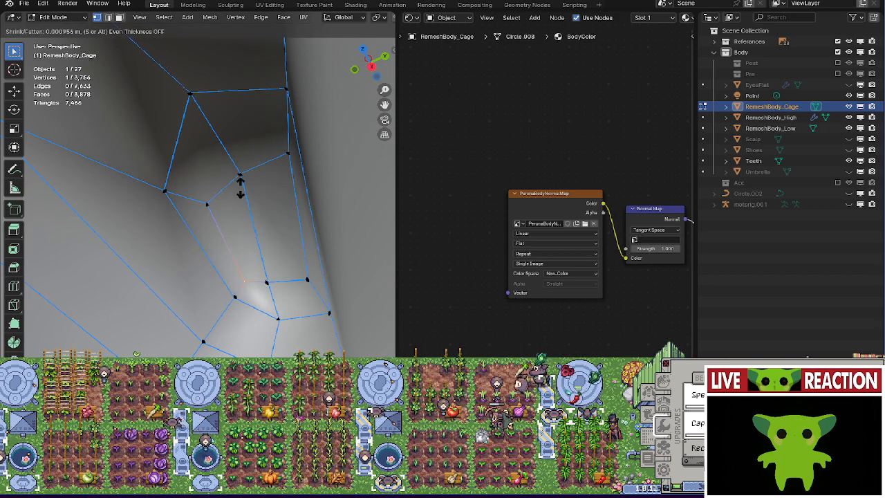
Fatten the four connected hidden vertices across the groove by about 0.0006 m, and fatten the two vertices at the row's outer end.
{"action": "middle_click_drag", "start_coordinate": [262, 278], "coordinate": [226, 349]}
{"action": "middle_click_drag", "start_coordinate": [199, 254], "coordinate": [218, 213]}
{"action": "middle_click_drag", "start_coordinate": [225, 148], "coordinate": [196, 241]}
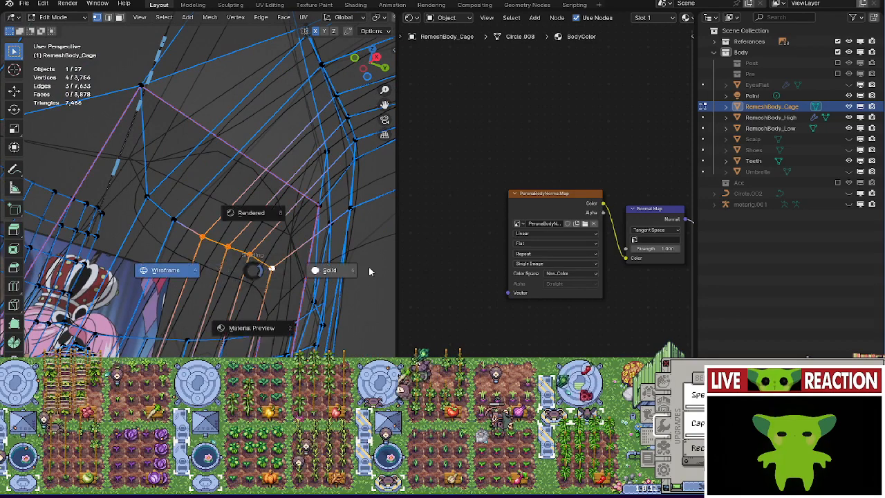
{"action": "left_click", "coordinate": [369, 272]}
{"action": "scroll", "coordinate": [370, 271], "scroll_direction": "up", "scroll_amount": 3}
{"action": "key", "text": "alt+s"}
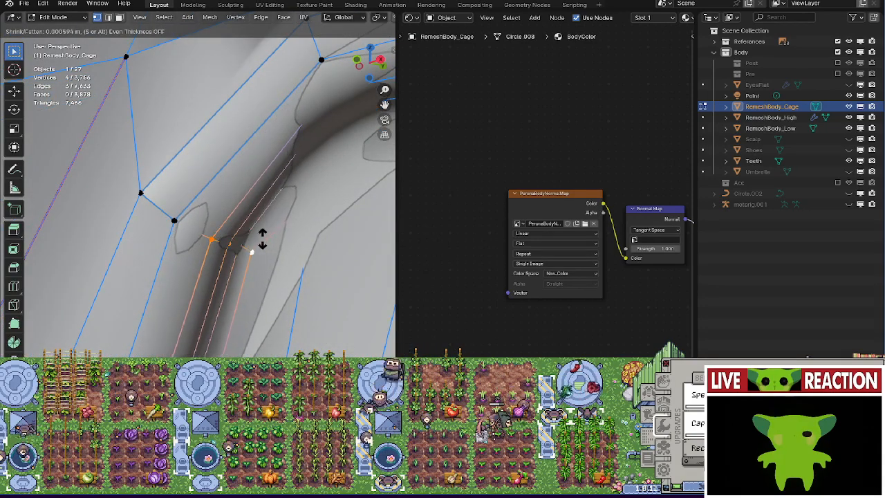
{"action": "key", "text": "Escape"}
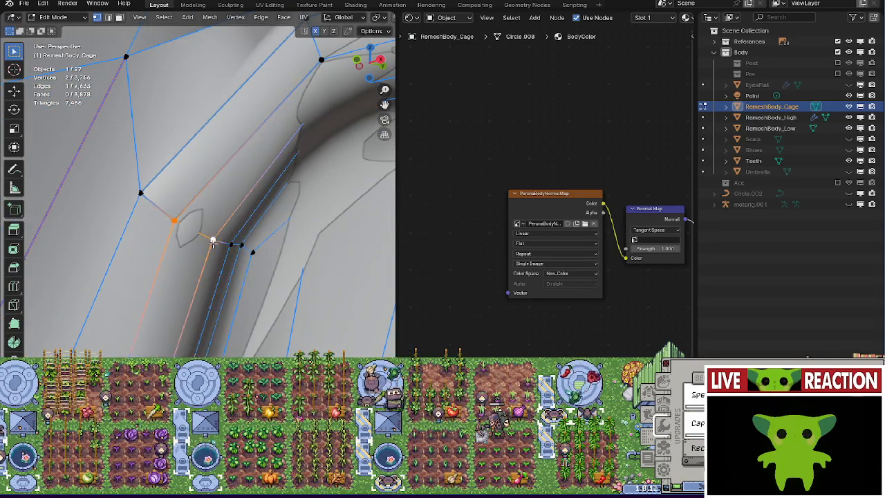
{"action": "middle_click_drag", "start_coordinate": [213, 242], "coordinate": [182, 282]}
{"action": "key", "text": "alt+s"}
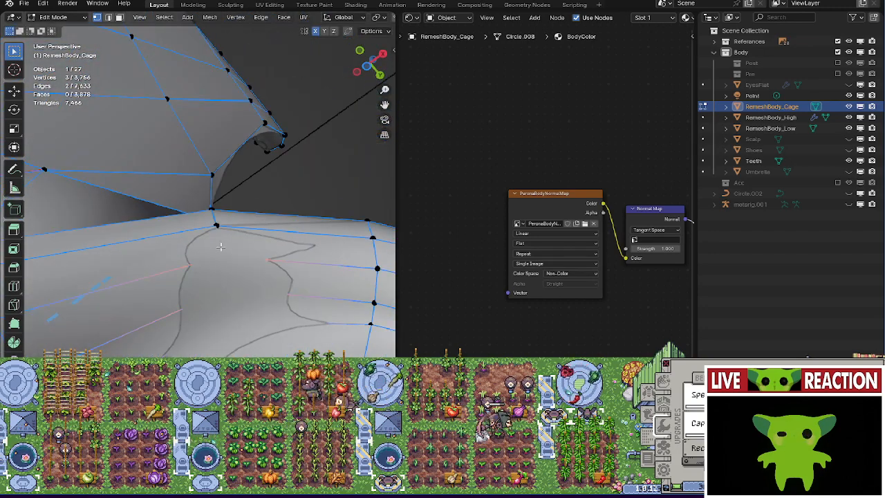
Select the connected hidden vertices along the fold beneath the groove and fatten them above the high-poly surface.
{"action": "middle_click_drag", "start_coordinate": [227, 244], "coordinate": [249, 273]}
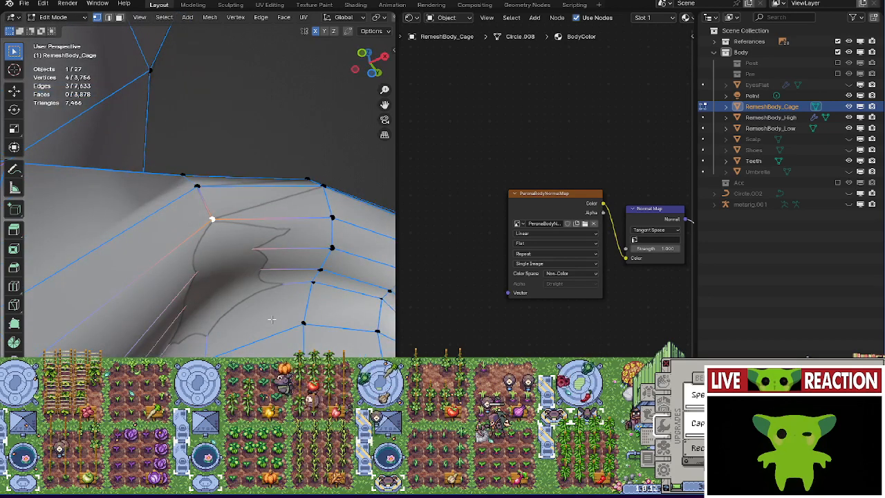
{"action": "left_click", "coordinate": [211, 222], "text": "shift"}
{"action": "key", "text": "alt+s"}
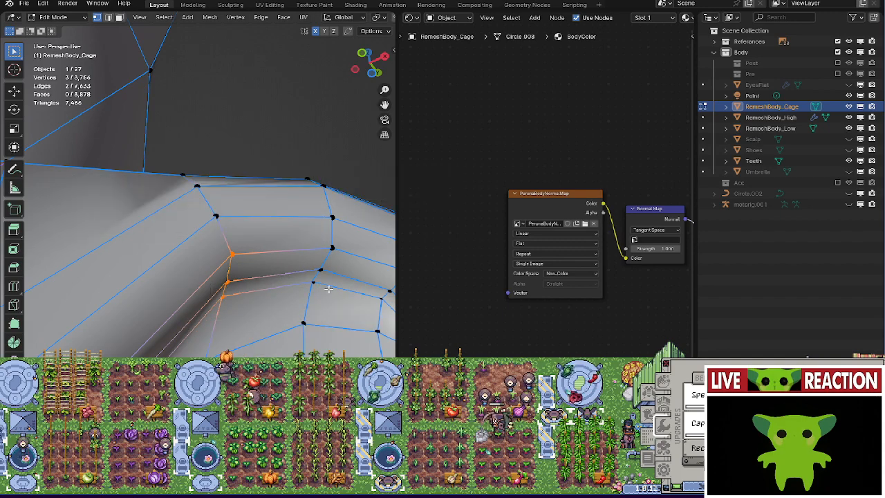
Return to Object Mode and save the file.
{"action": "middle_click_drag", "start_coordinate": [263, 291], "coordinate": [230, 272]}
{"action": "key", "text": "Tab"}
{"action": "key", "text": "ctrl+s"}
{"action": "left_click", "coordinate": [349, 276]}
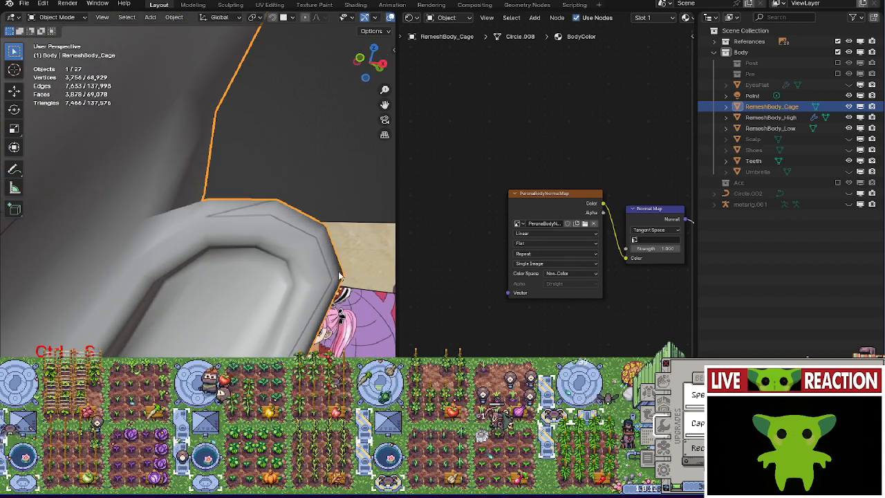
Examine the cage in coloured shading for grey high-poly areas still poking through around the fold's corner.
{"action": "key", "text": "Tab"}
{"action": "key", "text": "Tab"}
{"action": "scroll", "coordinate": [303, 201], "scroll_direction": "up", "scroll_amount": 5}
{"action": "middle_click_drag", "start_coordinate": [304, 201], "coordinate": [238, 230]}
{"action": "key", "text": "Tab"}
{"action": "scroll", "coordinate": [159, 274], "scroll_direction": "up", "scroll_amount": 5}
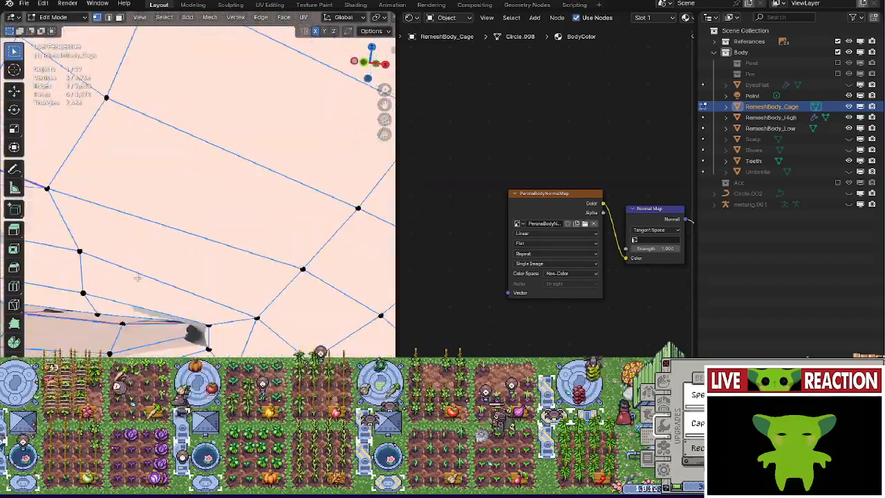
{"action": "middle_click_drag", "start_coordinate": [138, 276], "coordinate": [207, 249]}
{"action": "scroll", "coordinate": [214, 255], "scroll_direction": "up", "scroll_amount": 3}
{"action": "middle_click_drag", "start_coordinate": [266, 166], "coordinate": [222, 291], "text": "shift"}
{"action": "scroll", "coordinate": [228, 304], "scroll_direction": "up", "scroll_amount": 3}
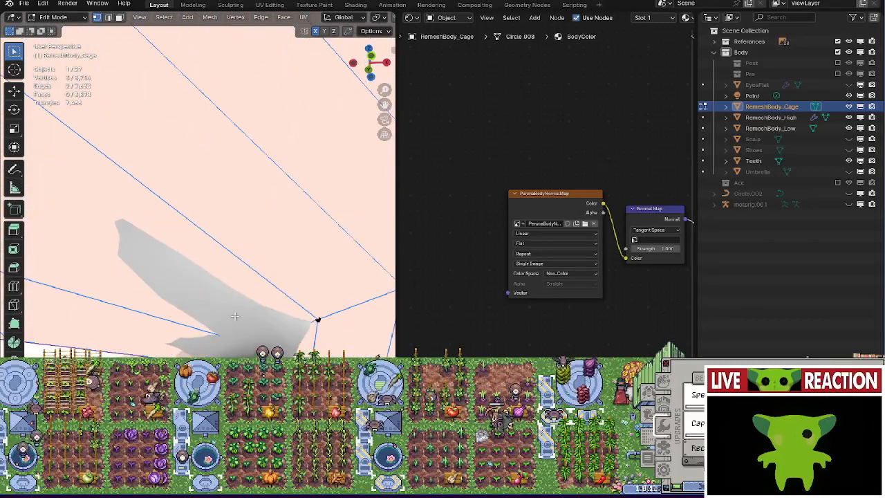
{"action": "mouse_move", "coordinate": [258, 331]}
{"action": "middle_mouse_down", "text": "shift"}
{"action": "mouse_move", "coordinate": [245, 284]}
{"action": "mouse_move", "coordinate": [268, 277]}
{"action": "middle_mouse_up", "text": "shift"}
Select the hidden vertex at the fold's corner and raise it above the high-poly surface in solid shading.
{"action": "key", "text": "z"}
{"action": "left_click", "coordinate": [301, 284]}
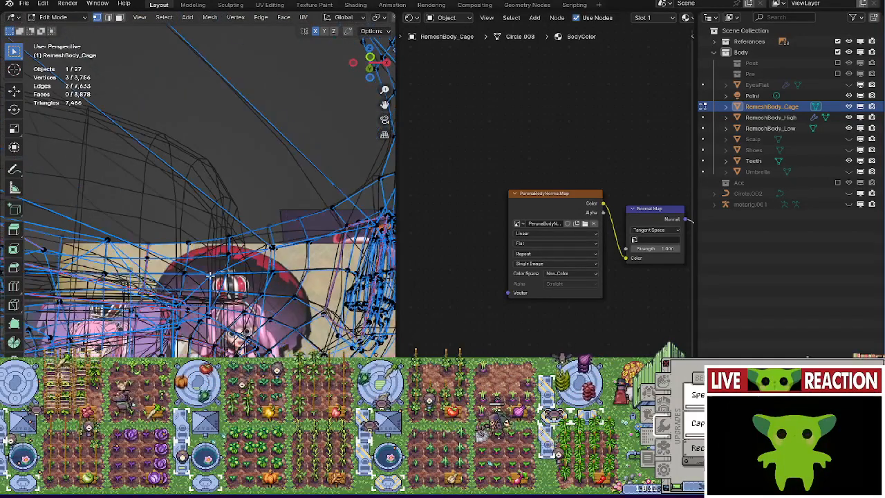
{"action": "left_click", "coordinate": [268, 276]}
{"action": "key", "text": "alt+z"}
{"action": "key", "text": "g"}
{"action": "left_click", "coordinate": [221, 196]}
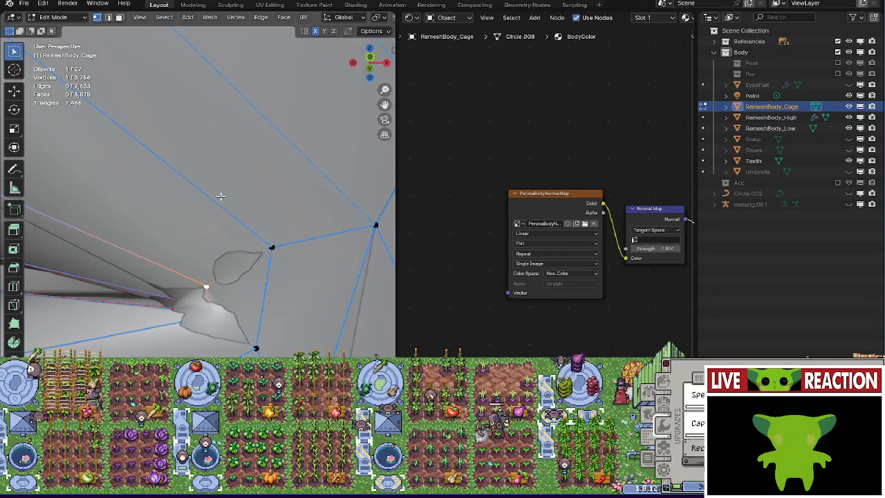
Add the neighbouring upper vertex to the selection and fatten both to cover the gap between them.
{"action": "left_click", "coordinate": [273, 249], "text": "shift"}
{"action": "key", "text": "alt+s"}
{"action": "right_click", "coordinate": [267, 230]}
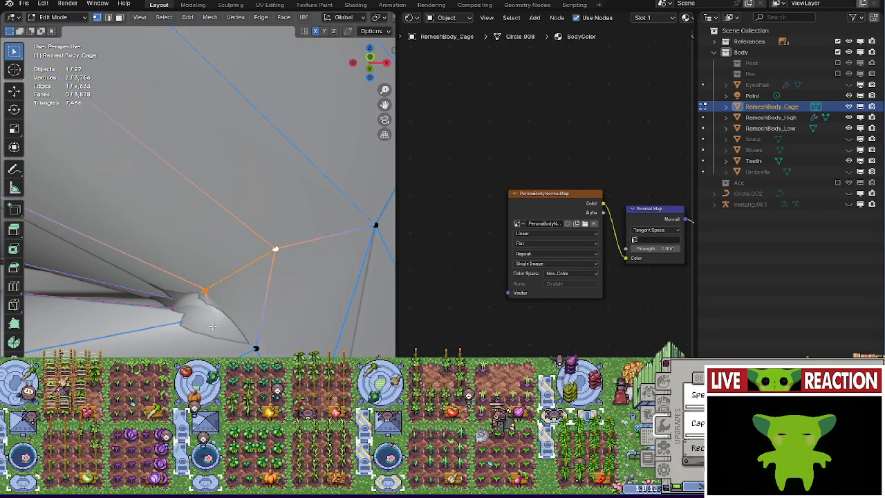
Fatten the lower vertex at the fold's corner over the exposed patch and add its neighbouring lower vertex to the selection.
{"action": "key", "text": "alt+s"}
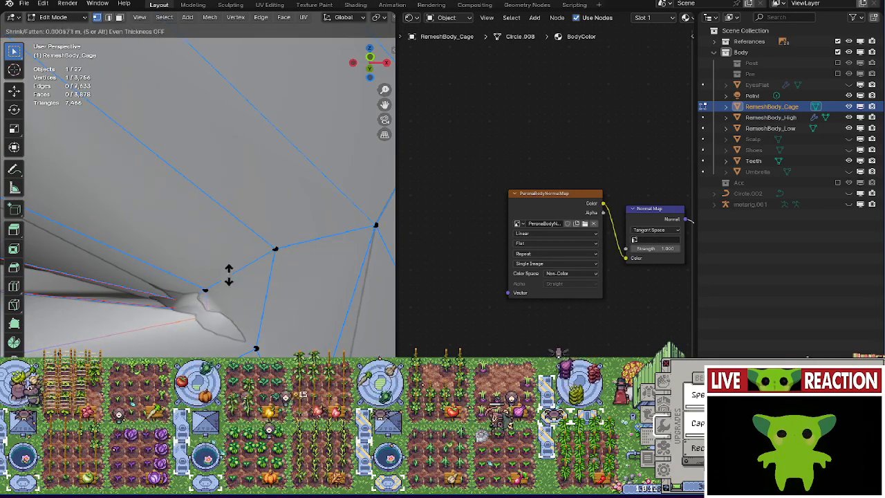
{"action": "right_click", "coordinate": [213, 215]}
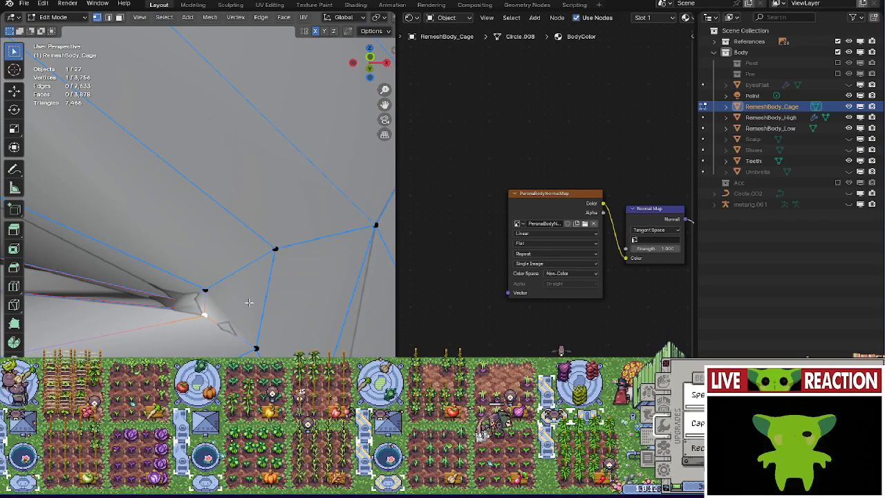
{"action": "left_click", "coordinate": [256, 348], "text": "shift"}
{"action": "middle_click_drag", "start_coordinate": [256, 348], "coordinate": [228, 304]}
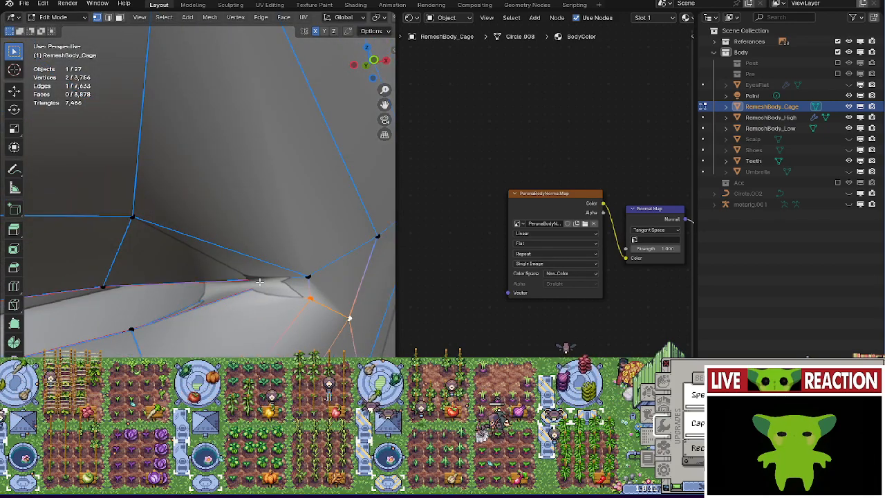
Select the hidden vertices inside the fold in wireframe shading and fatten them in solid shading.
{"action": "left_click", "coordinate": [204, 286]}
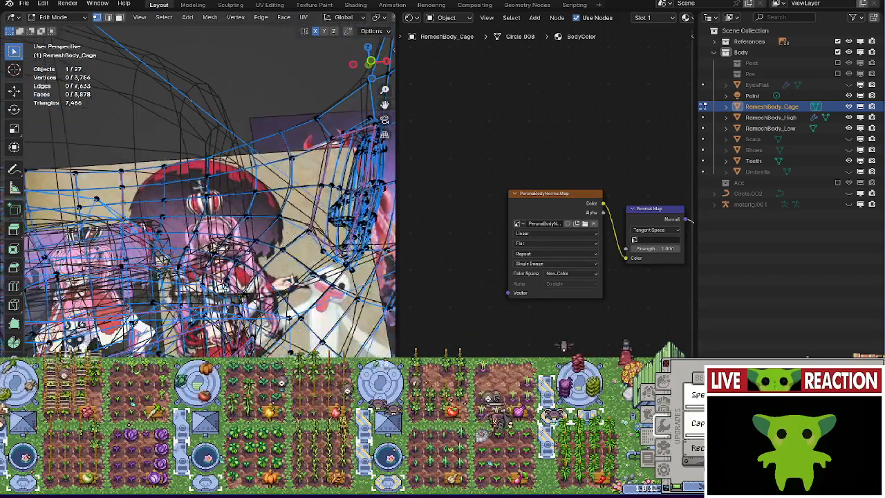
{"action": "left_click", "coordinate": [239, 319], "text": "shift"}
{"action": "key", "text": "z"}
{"action": "left_click", "coordinate": [298, 314]}
{"action": "mouse_move", "coordinate": [228, 288]}
{"action": "middle_mouse_down"}
{"action": "mouse_move", "coordinate": [223, 272]}
{"action": "mouse_move", "coordinate": [242, 324]}
{"action": "mouse_move", "coordinate": [225, 281]}
{"action": "mouse_move", "coordinate": [210, 277]}
{"action": "middle_mouse_up"}
{"action": "key", "text": "alt+s"}
{"action": "left_click", "coordinate": [216, 234]}
Slide the lower and upper inner vertices at the fold's corner along their edges, away from the corner.
{"action": "left_click", "coordinate": [254, 338]}
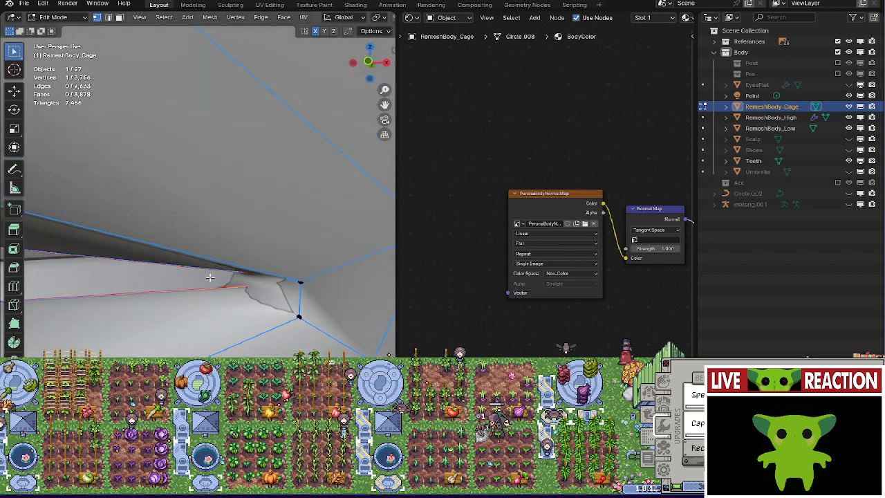
{"action": "key", "text": "shift+v"}
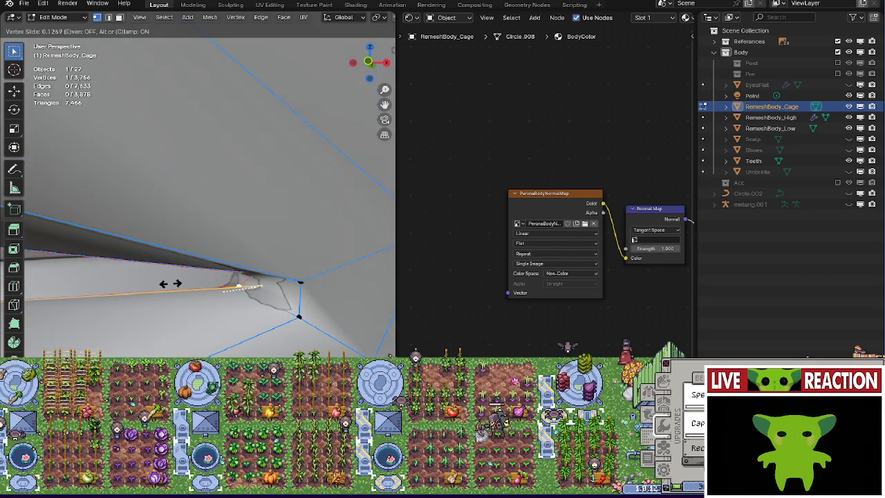
{"action": "left_click", "coordinate": [170, 283]}
{"action": "middle_click_drag", "start_coordinate": [173, 280], "coordinate": [184, 264]}
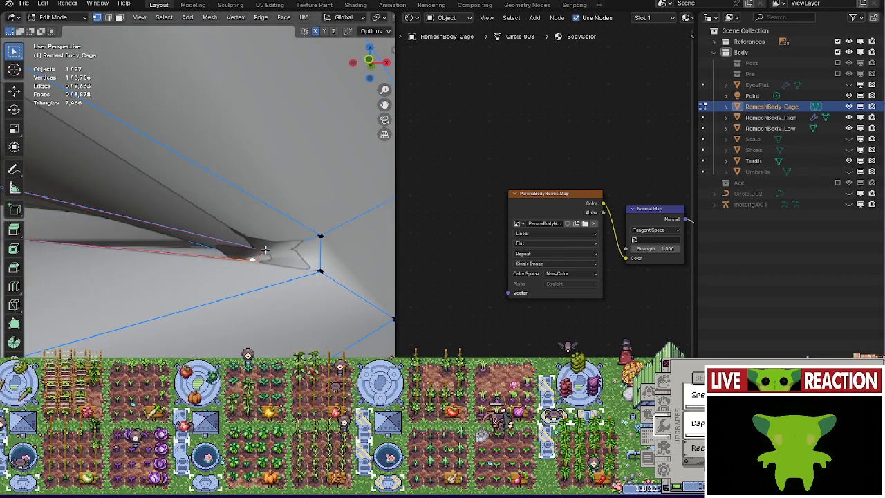
{"action": "key", "text": "shift+v"}
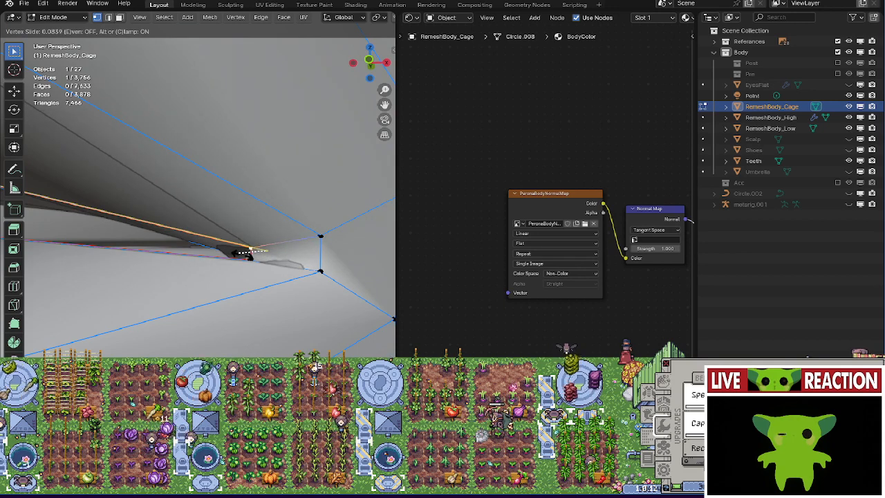
{"action": "left_click", "coordinate": [242, 253]}
Slide the upper inner vertex further along its edge, deeper into the fold.
{"action": "middle_click_drag", "start_coordinate": [243, 254], "coordinate": [296, 302]}
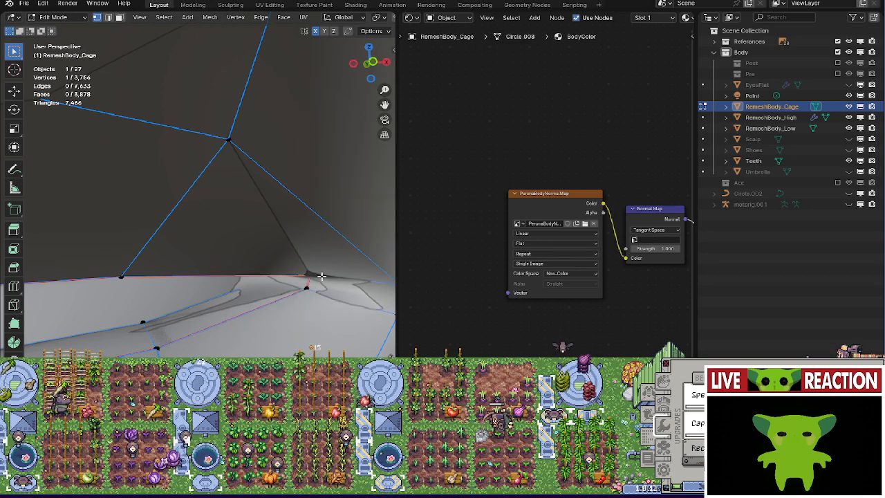
{"action": "middle_click_drag", "start_coordinate": [321, 276], "coordinate": [148, 232]}
{"action": "key", "text": "shift+v"}
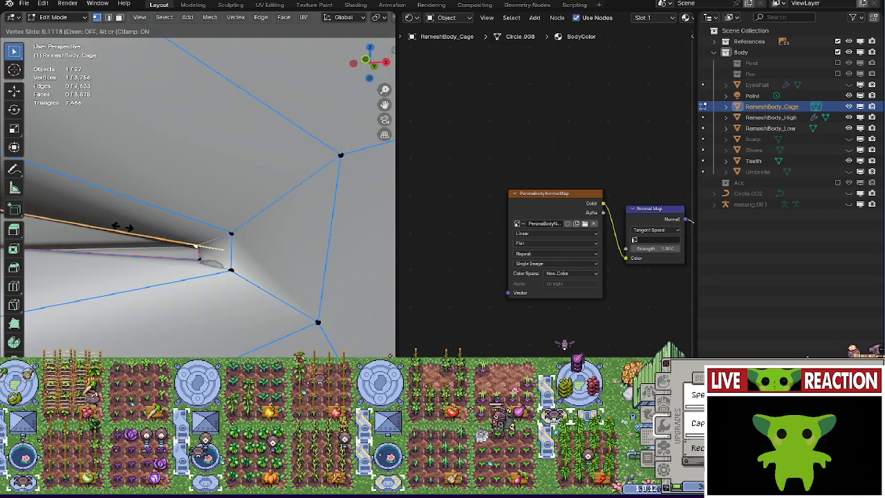
{"action": "left_click", "coordinate": [123, 226]}
{"action": "middle_click_drag", "start_coordinate": [187, 257], "coordinate": [237, 299]}
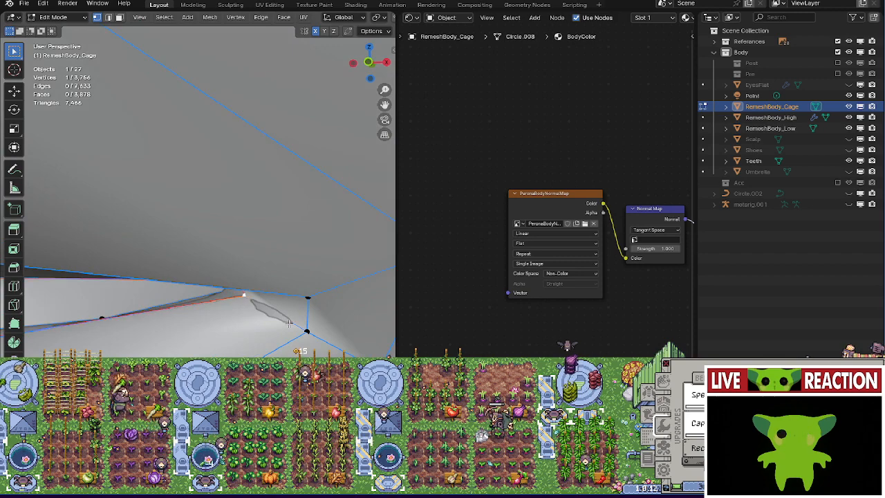
Fatten the vertices along the fold's lower lip one at a time to cover the remaining exposed slivers.
{"action": "middle_click_drag", "start_coordinate": [296, 330], "coordinate": [196, 266]}
{"action": "key", "text": "alt+s"}
{"action": "left_click", "coordinate": [322, 263]}
{"action": "scroll", "coordinate": [211, 304], "scroll_direction": "up", "scroll_amount": 4}
{"action": "left_click", "coordinate": [229, 266]}
{"action": "scroll", "coordinate": [236, 300], "scroll_direction": "up", "scroll_amount": 1}
{"action": "key", "text": "alt+s"}
{"action": "left_click", "coordinate": [239, 278]}
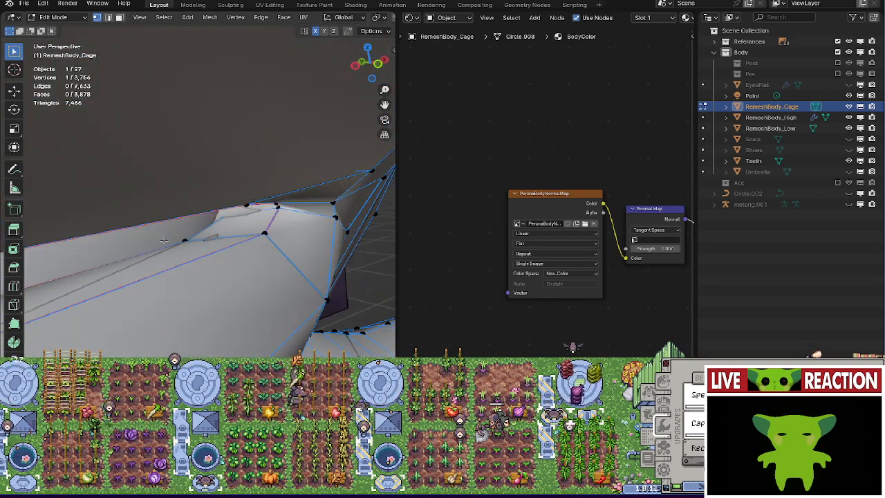
{"action": "key", "text": "alt+s"}
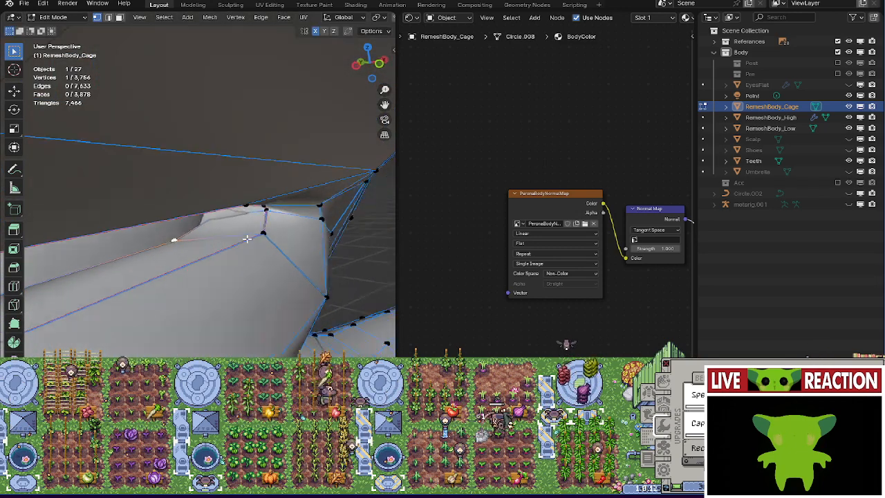
Select the two connected hidden vertices beside the exposed patch inside the fold, using wireframe shading to reach them.
{"action": "middle_click_drag", "start_coordinate": [247, 238], "coordinate": [219, 241]}
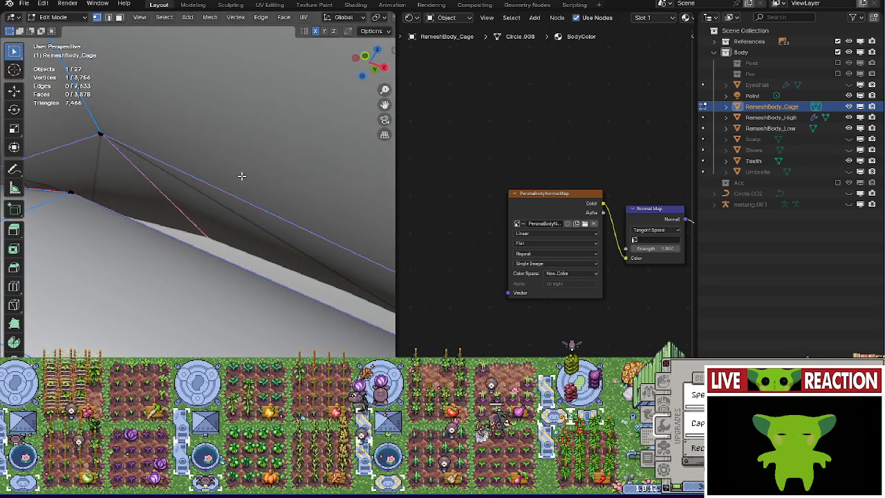
{"action": "middle_click_drag", "start_coordinate": [278, 295], "coordinate": [269, 246]}
{"action": "middle_click_drag", "start_coordinate": [267, 212], "coordinate": [176, 278]}
{"action": "key", "text": "shift+z"}
{"action": "mouse_move", "coordinate": [281, 281]}
{"action": "middle_mouse_down"}
{"action": "mouse_move", "coordinate": [117, 264]}
{"action": "mouse_move", "coordinate": [27, 278]}
{"action": "mouse_move", "coordinate": [300, 285]}
{"action": "middle_mouse_up"}
{"action": "left_click", "coordinate": [379, 290]}
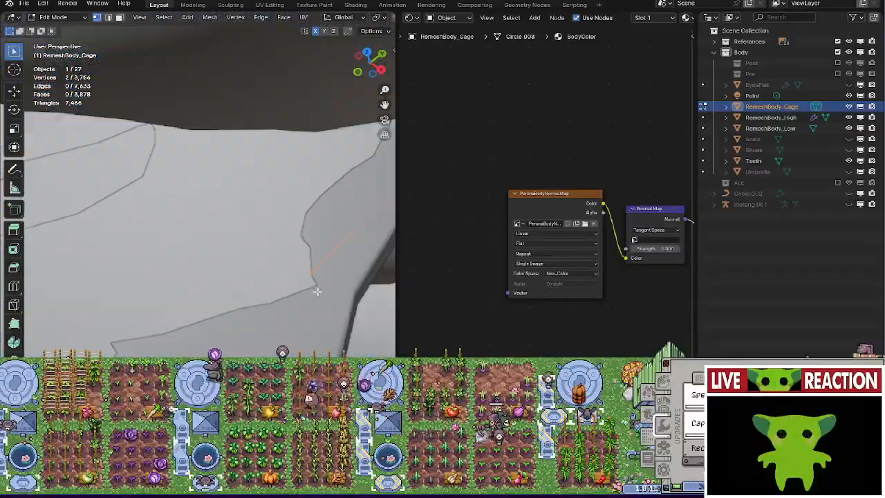
{"action": "left_click", "coordinate": [211, 291]}
{"action": "key", "text": "shift+z"}
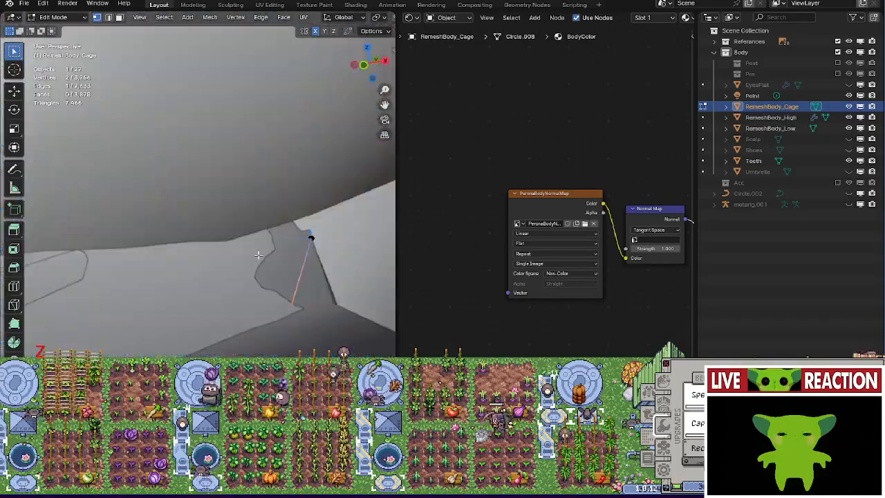
{"action": "left_click", "coordinate": [157, 295], "text": "shift"}
{"action": "middle_click_drag", "start_coordinate": [157, 295], "coordinate": [214, 251]}
{"action": "key", "text": "z"}
{"action": "left_click", "coordinate": [42, 239]}
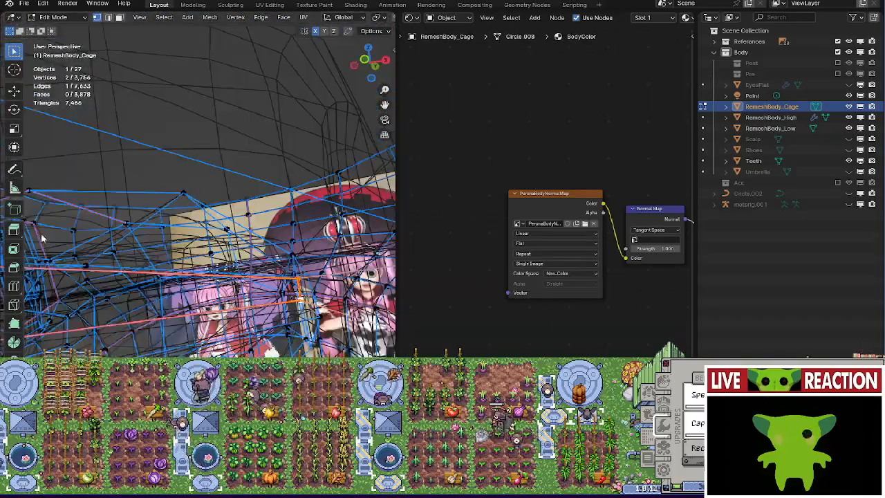
Hide the Teeth object and examine the mouth interior of the RemeshBody_Cage mesh.
{"action": "middle_click_drag", "start_coordinate": [41, 239], "coordinate": [153, 348]}
{"action": "middle_click_drag", "start_coordinate": [90, 244], "coordinate": [238, 223]}
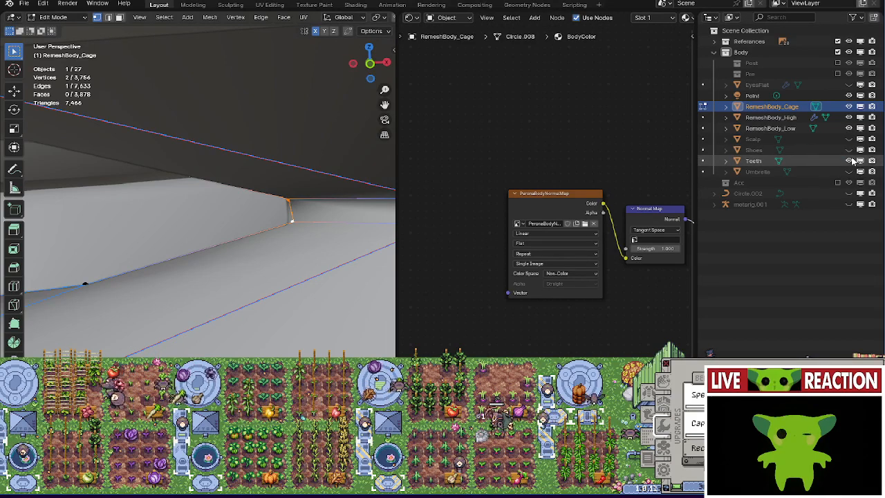
{"action": "middle_click_drag", "start_coordinate": [306, 191], "coordinate": [291, 198]}
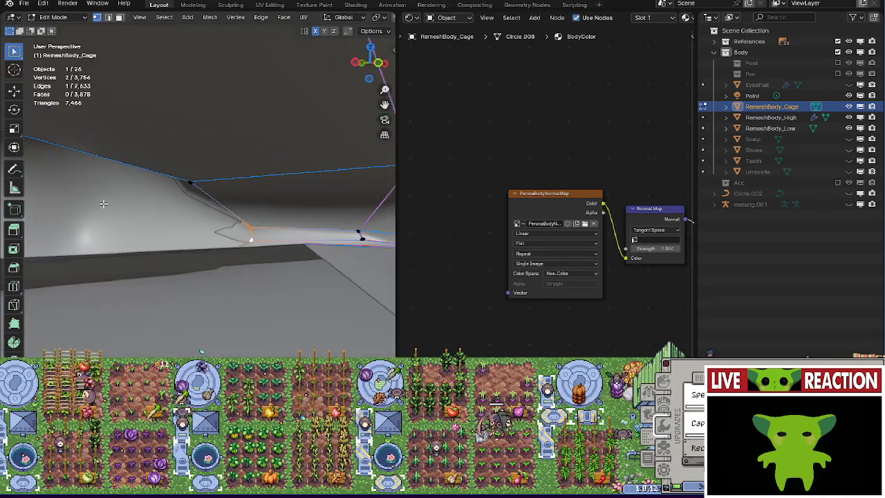
{"action": "middle_click_drag", "start_coordinate": [295, 238], "coordinate": [248, 252]}
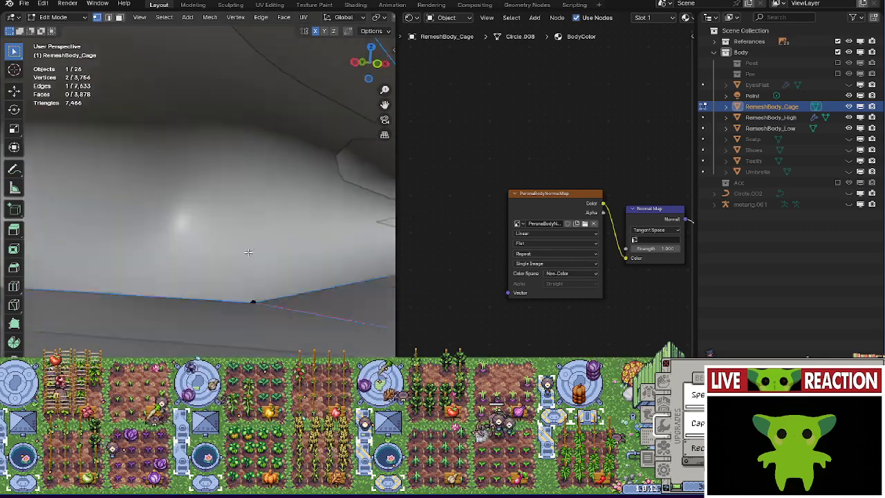
{"action": "scroll", "coordinate": [283, 259], "scroll_direction": "down", "scroll_amount": 5}
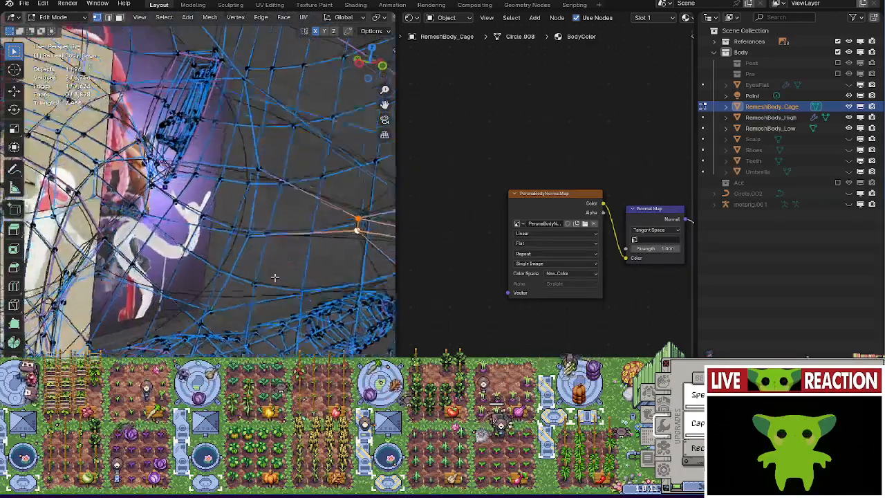
Select the ten-vertex edge loop inside the cage's mouth and scale it down to about 0.84.
{"action": "left_click", "coordinate": [271, 228], "text": "alt"}
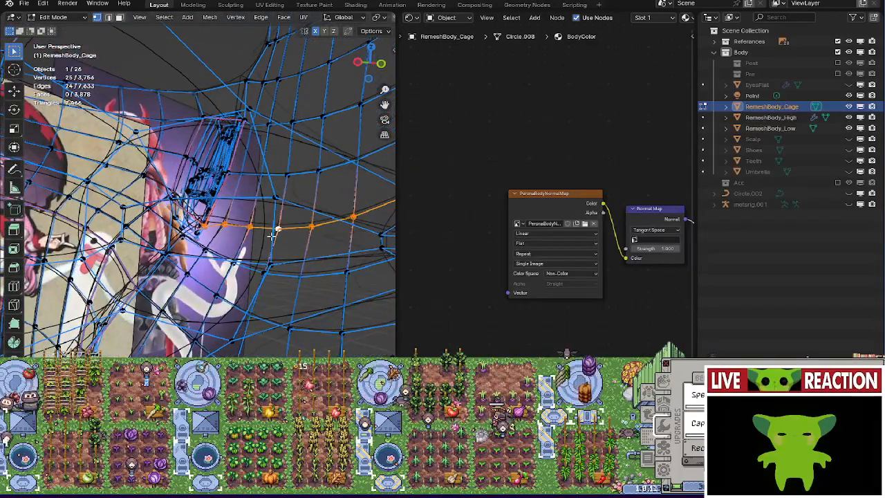
{"action": "left_click", "coordinate": [334, 236]}
{"action": "key", "text": "z"}
{"action": "left_click", "coordinate": [228, 231]}
{"action": "mouse_move", "coordinate": [228, 235]}
{"action": "middle_mouse_down"}
{"action": "mouse_move", "coordinate": [204, 242]}
{"action": "mouse_move", "coordinate": [277, 248]}
{"action": "mouse_move", "coordinate": [156, 260]}
{"action": "middle_mouse_up"}
{"action": "key", "text": "z"}
{"action": "left_click", "coordinate": [223, 261]}
{"action": "scroll", "coordinate": [223, 262], "scroll_direction": "up", "scroll_amount": 5}
{"action": "key", "text": "s"}
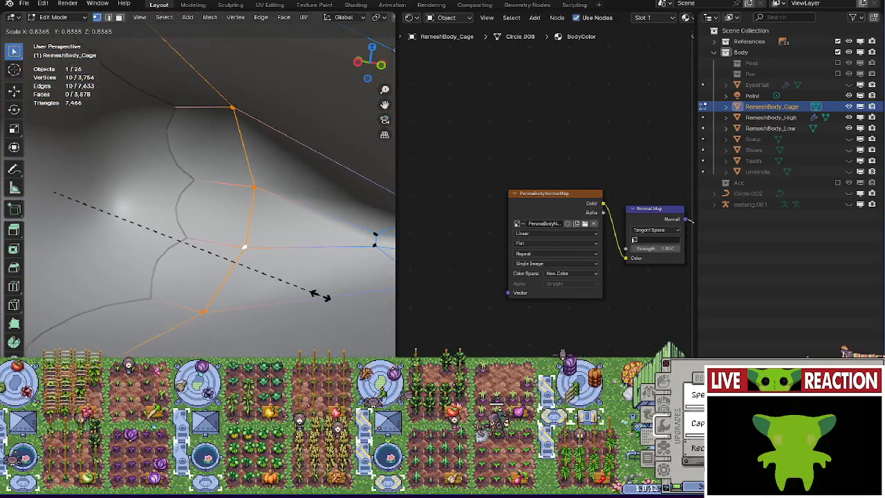
{"action": "mouse_move", "coordinate": [320, 295]}
{"action": "middle_mouse_down"}
{"action": "mouse_move", "coordinate": [215, 354]}
{"action": "mouse_move", "coordinate": [122, 253]}
{"action": "mouse_move", "coordinate": [185, 272]}
{"action": "middle_mouse_up"}
Select the ten-vertex loop around the mouth cavity and adjust its size with Scale.
{"action": "key", "text": "z"}
{"action": "left_click", "coordinate": [75, 252]}
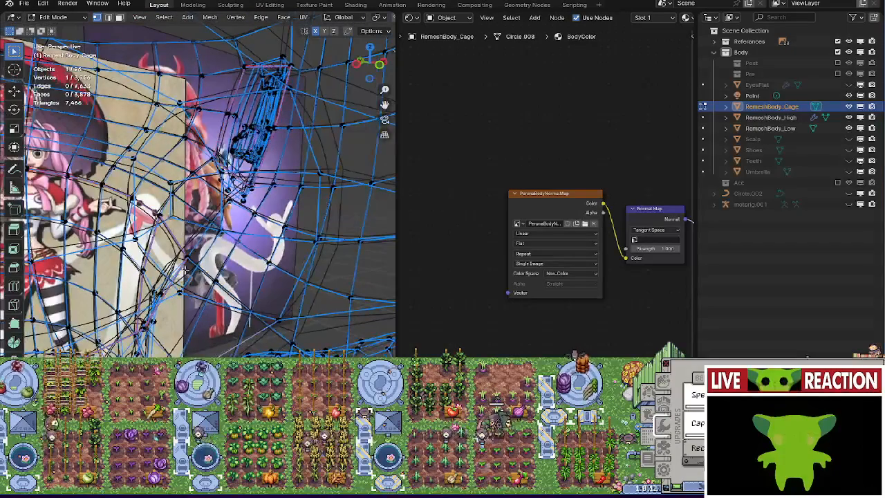
{"action": "scroll", "coordinate": [190, 275], "scroll_direction": "up", "scroll_amount": 5}
{"action": "left_click", "coordinate": [181, 267], "text": "alt"}
{"action": "key", "text": "s"}
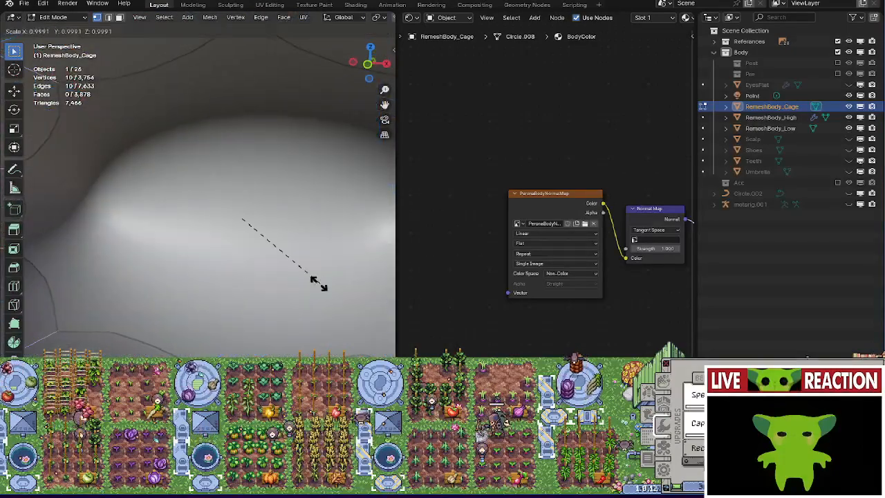
{"action": "left_click", "coordinate": [292, 276]}
{"action": "key", "text": "shift+z"}
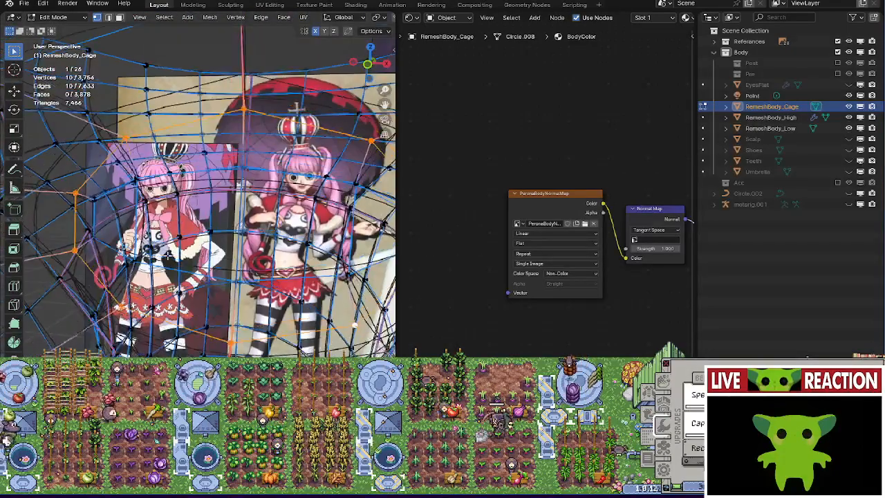
Select six vertices of the mouth cavity loop and offset them along their normals with Shrink/Fatten.
{"action": "middle_click_drag", "start_coordinate": [292, 277], "coordinate": [145, 211]}
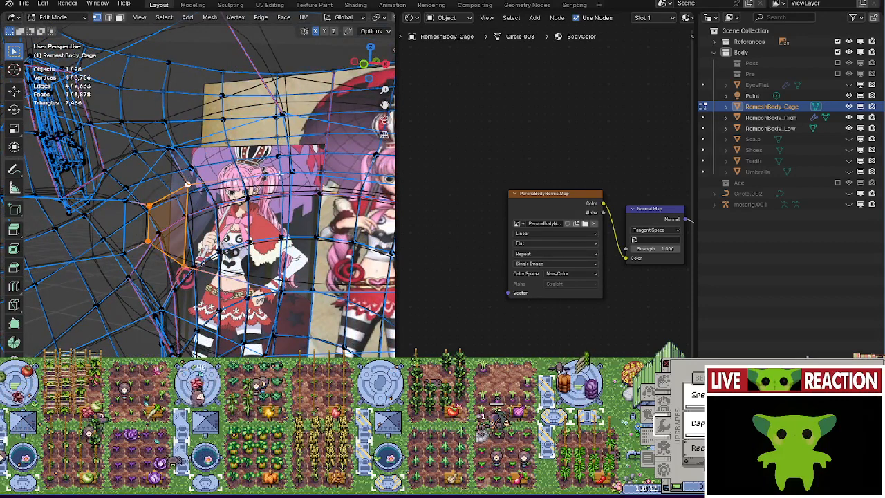
{"action": "left_click", "coordinate": [291, 171], "text": "shift"}
{"action": "middle_click_drag", "start_coordinate": [291, 170], "coordinate": [201, 291]}
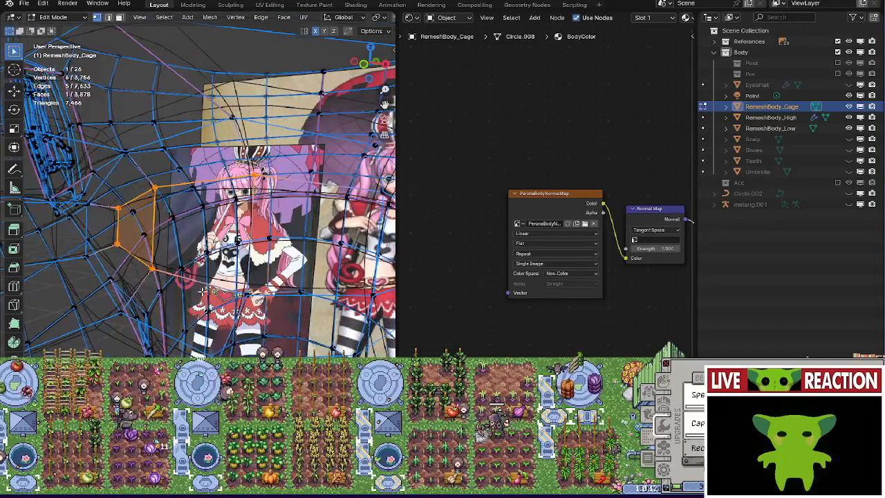
{"action": "key", "text": "shift+z"}
{"action": "key", "text": "KP_Decimal"}
{"action": "key", "text": "ctrl+z"}
{"action": "key", "text": "alt+s"}
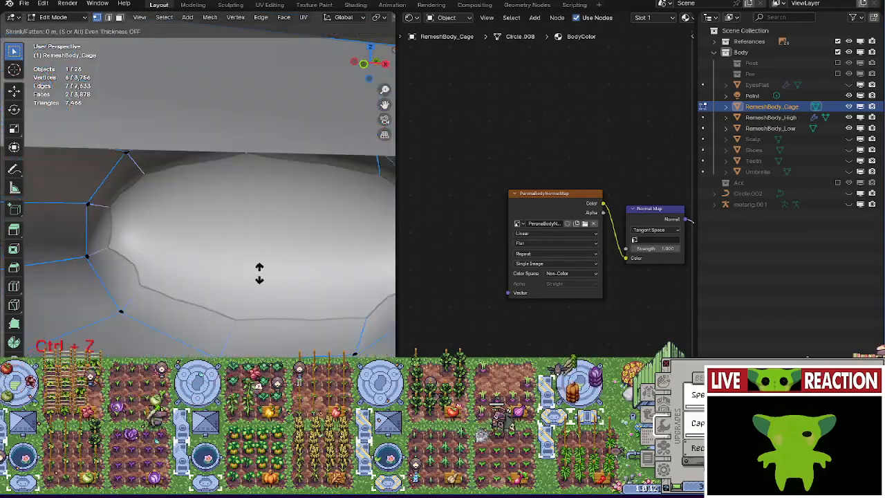
{"action": "left_click", "coordinate": [223, 184]}
Leave Edit Mode and switch the viewport to rendered shading to inspect the cage around the mouth.
{"action": "key", "text": "Tab"}
{"action": "middle_click_drag", "start_coordinate": [217, 266], "coordinate": [190, 261]}
{"action": "scroll", "coordinate": [199, 240], "scroll_direction": "down", "scroll_amount": 5}
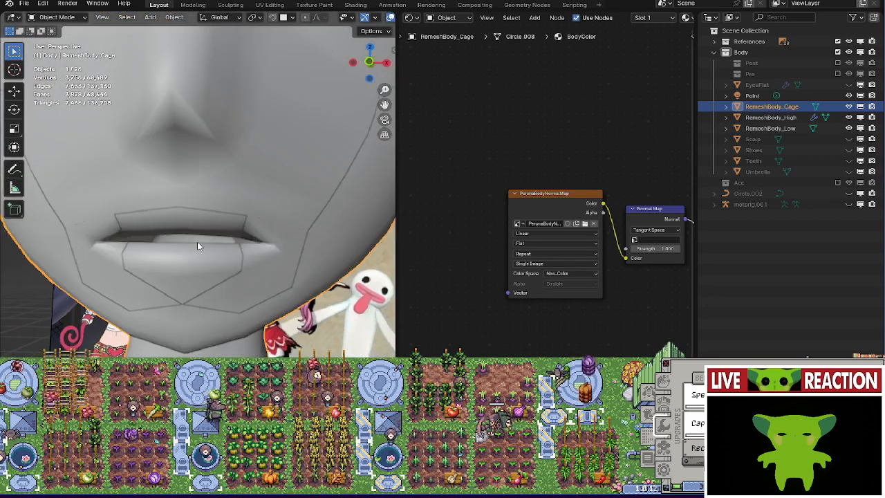
{"action": "key", "text": "z"}
{"action": "left_click", "coordinate": [198, 193]}
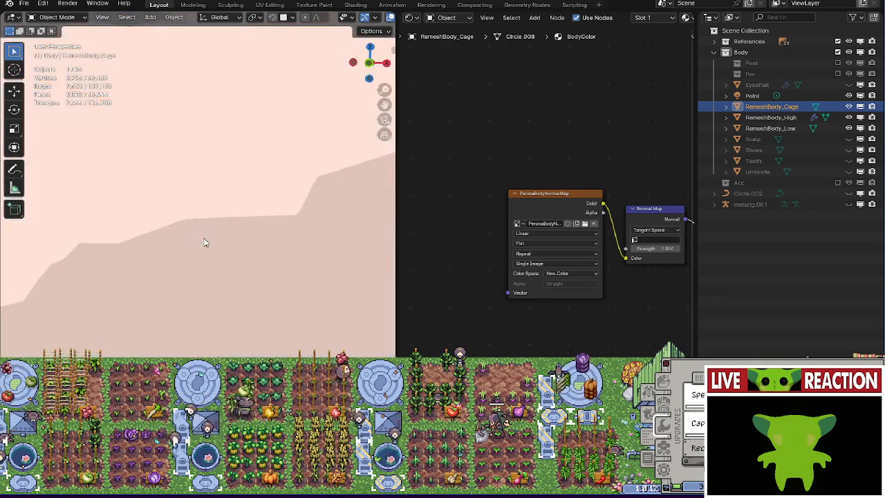
{"action": "middle_click_drag", "start_coordinate": [255, 226], "coordinate": [272, 167]}
{"action": "middle_click_drag", "start_coordinate": [186, 221], "coordinate": [212, 207]}
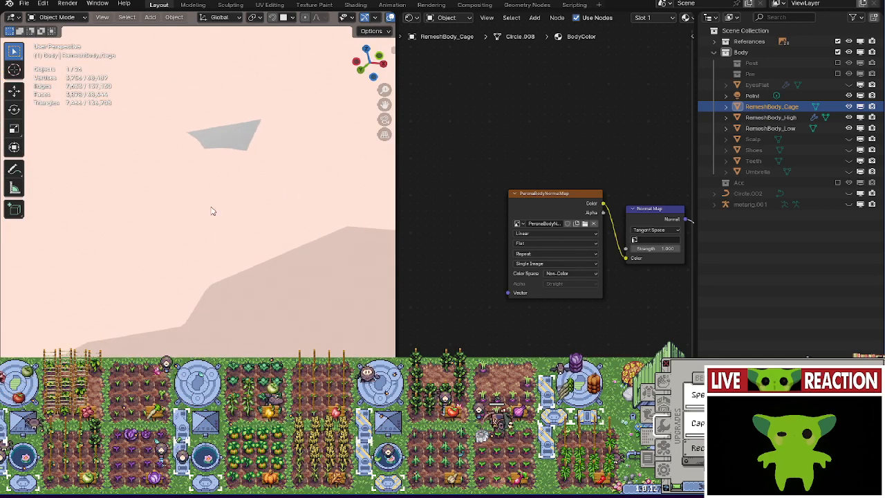
Push the cage vertex beside the exposed grey patch outward about 0.0005 m with Shrink/Fatten.
{"action": "left_click", "coordinate": [208, 138]}
{"action": "key", "text": "Tab"}
{"action": "key", "text": "Tab"}
{"action": "left_click", "coordinate": [194, 178]}
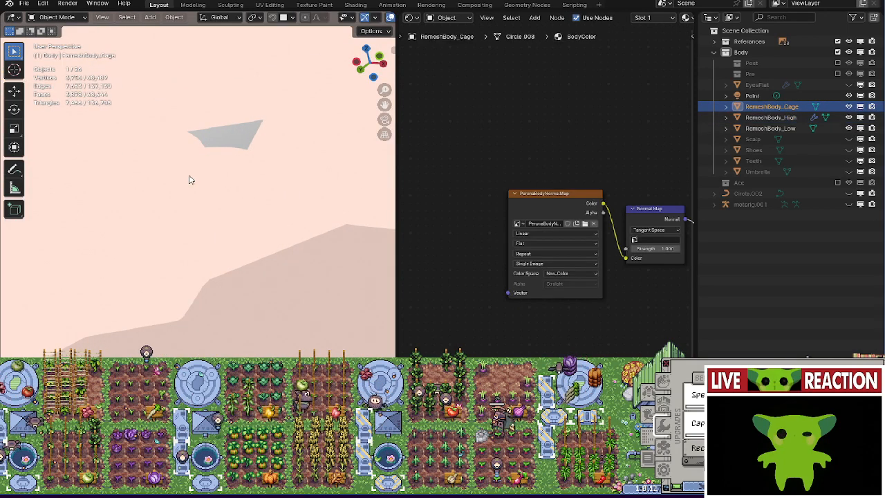
{"action": "key", "text": "Tab"}
{"action": "key", "text": "alt+s"}
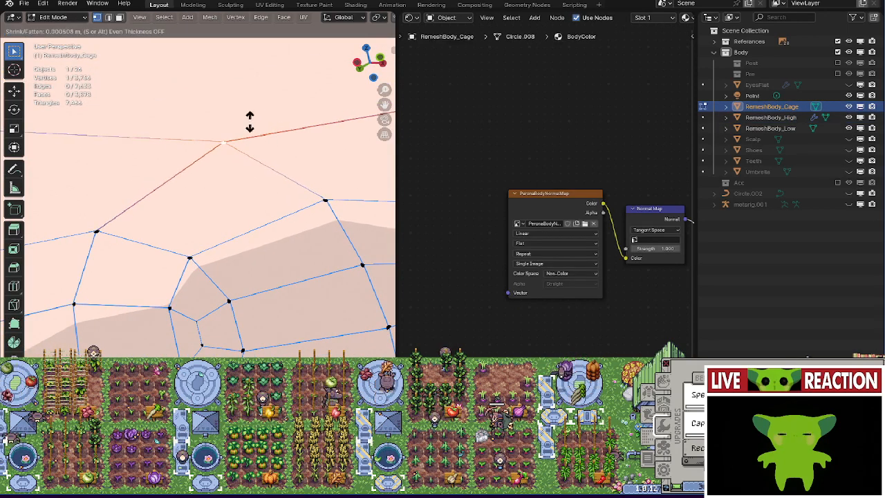
{"action": "left_click", "coordinate": [250, 122]}
Examine the head cage for remaining exposed spots, finishing in Object Mode with the front view.
{"action": "middle_click_drag", "start_coordinate": [250, 121], "coordinate": [297, 214]}
{"action": "scroll", "coordinate": [143, 256], "scroll_direction": "up", "scroll_amount": 5}
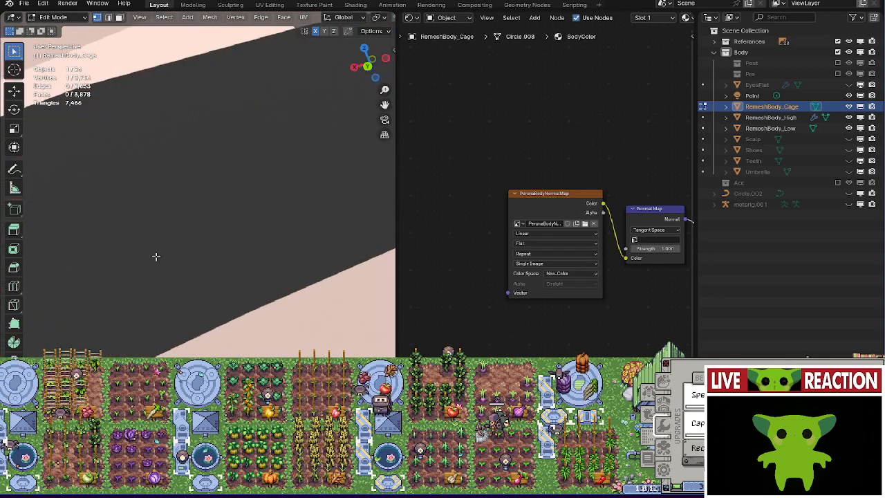
{"action": "scroll", "coordinate": [156, 255], "scroll_direction": "down", "scroll_amount": 5}
{"action": "middle_click_drag", "start_coordinate": [167, 239], "coordinate": [234, 223]}
{"action": "scroll", "coordinate": [229, 252], "scroll_direction": "down", "scroll_amount": 5}
{"action": "key", "text": "Tab"}
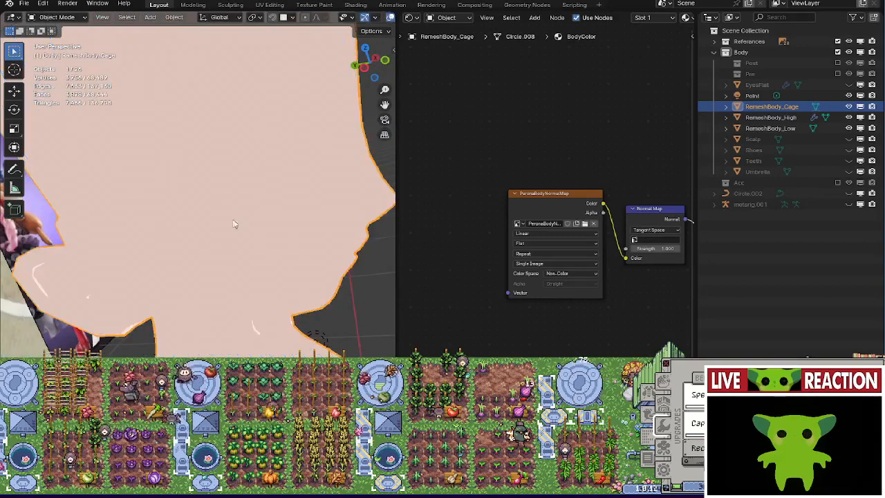
{"action": "key", "text": "KP_1"}
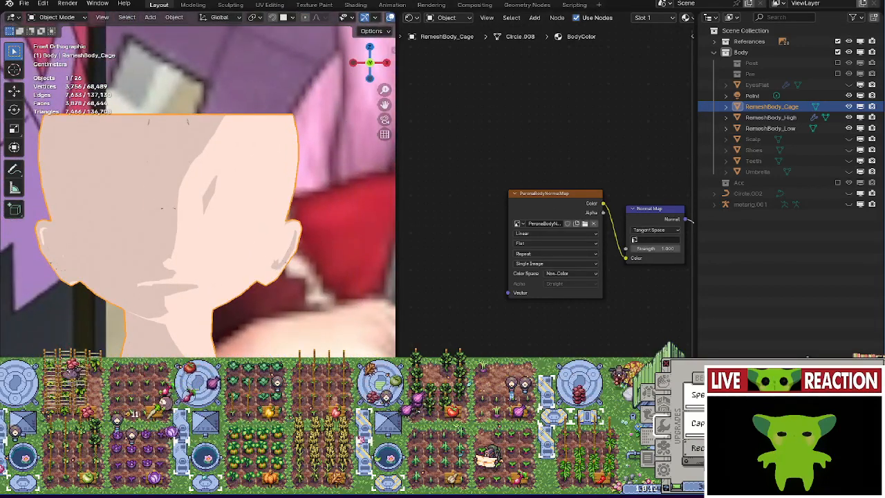
Enlarge the image and properties editors, and display the node setup of the FaceColor material.
{"action": "left_click_drag", "start_coordinate": [762, 393], "coordinate": [760, 269]}
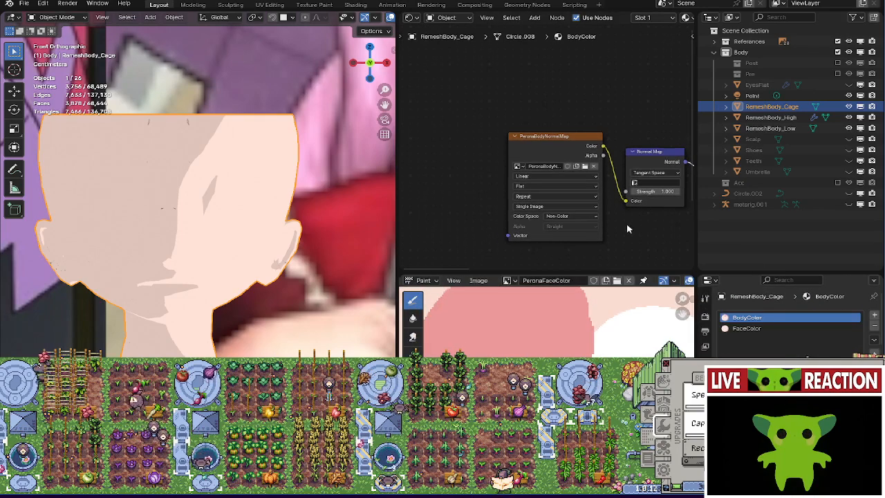
{"action": "middle_click_drag", "start_coordinate": [627, 224], "coordinate": [586, 222]}
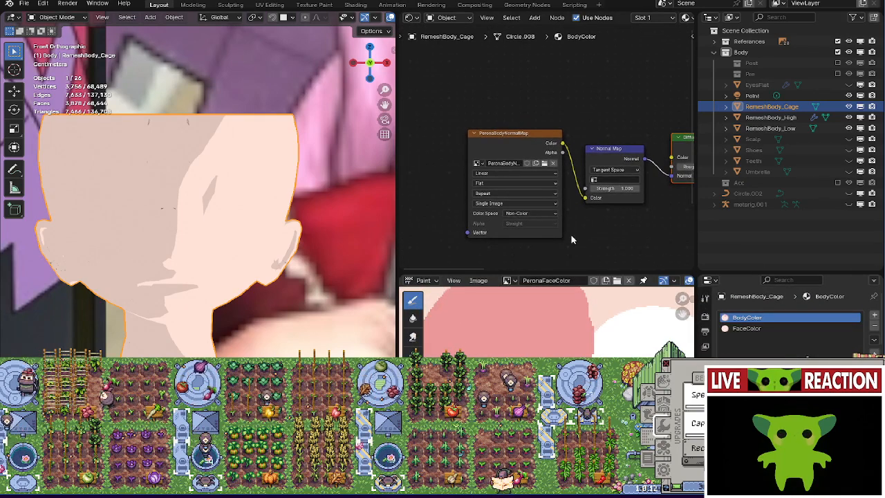
{"action": "left_click", "coordinate": [770, 329]}
{"action": "scroll", "coordinate": [532, 180], "scroll_direction": "up", "scroll_amount": 3}
{"action": "middle_click_drag", "start_coordinate": [542, 187], "coordinate": [542, 118]}
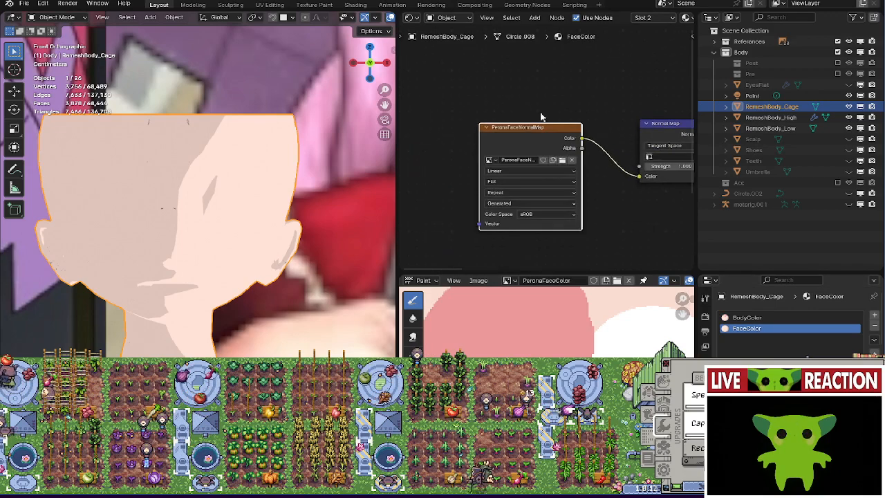
Open the PeronaFaceNormalMap image in the image editor.
{"action": "middle_click_drag", "start_coordinate": [590, 89], "coordinate": [559, 103]}
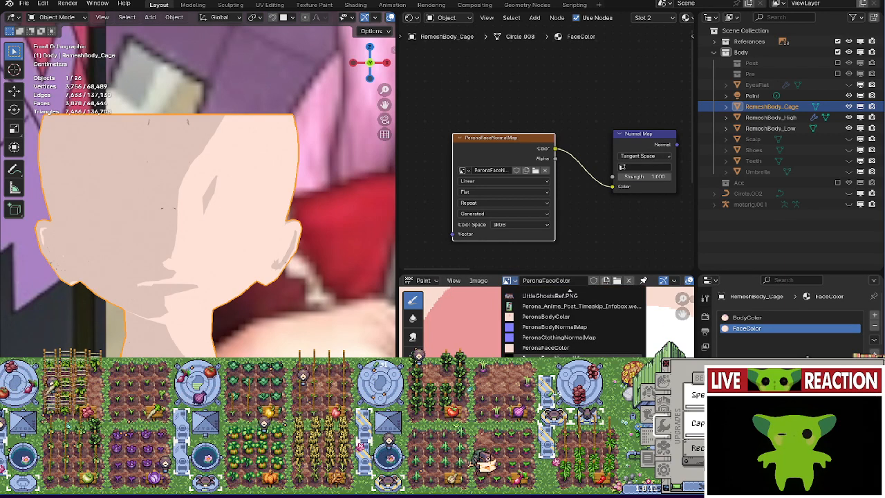
{"action": "left_click", "coordinate": [548, 349]}
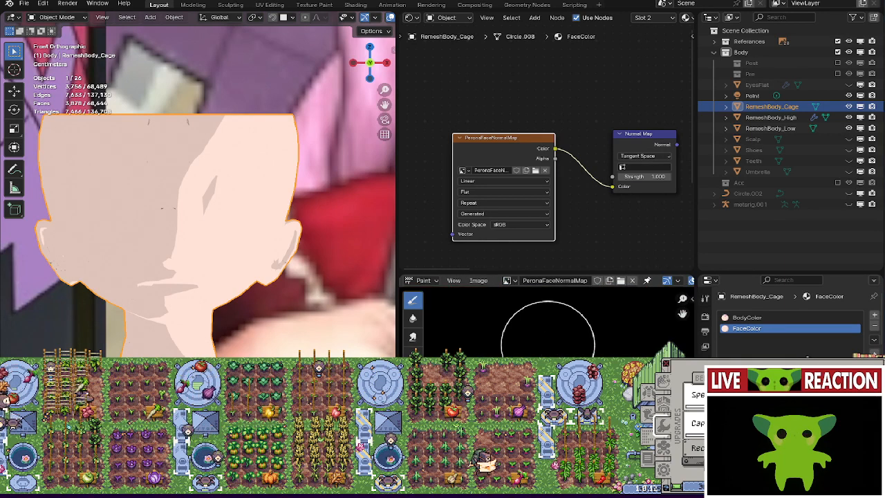
{"action": "middle_click_drag", "start_coordinate": [593, 194], "coordinate": [568, 186]}
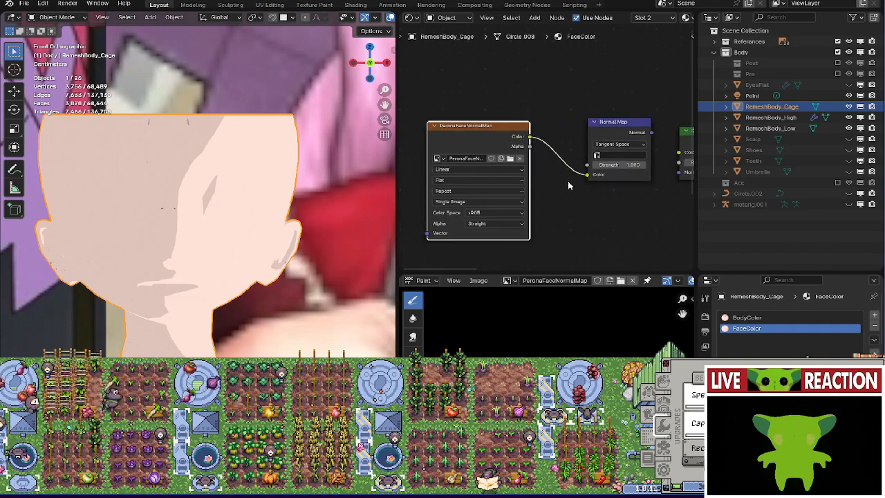
Offset a cage vertex near the dark forehead spots with Shrink/Fatten and check it in Object Mode.
{"action": "middle_click_drag", "start_coordinate": [231, 178], "coordinate": [263, 302]}
{"action": "scroll", "coordinate": [263, 302], "scroll_direction": "up", "scroll_amount": 1}
{"action": "scroll", "coordinate": [259, 284], "scroll_direction": "down", "scroll_amount": 1}
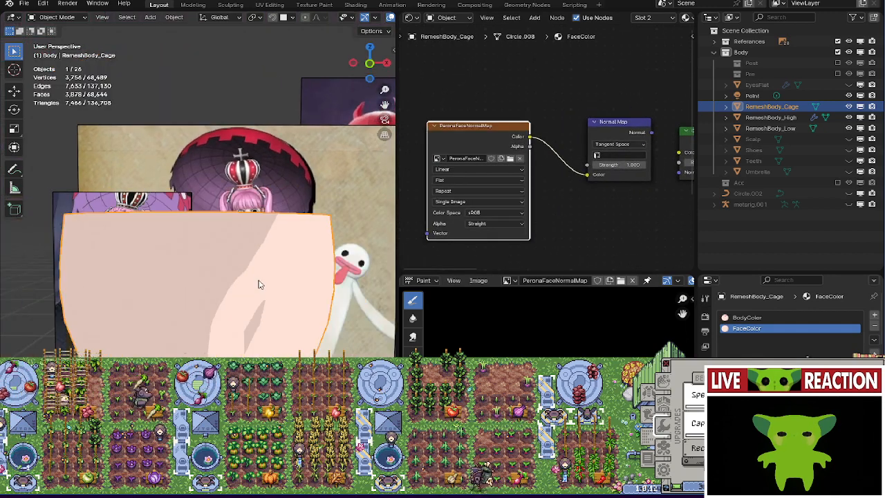
{"action": "key", "text": "Tab"}
{"action": "key", "text": "Tab"}
{"action": "key", "text": "KP_1"}
{"action": "scroll", "coordinate": [252, 280], "scroll_direction": "up", "scroll_amount": 10}
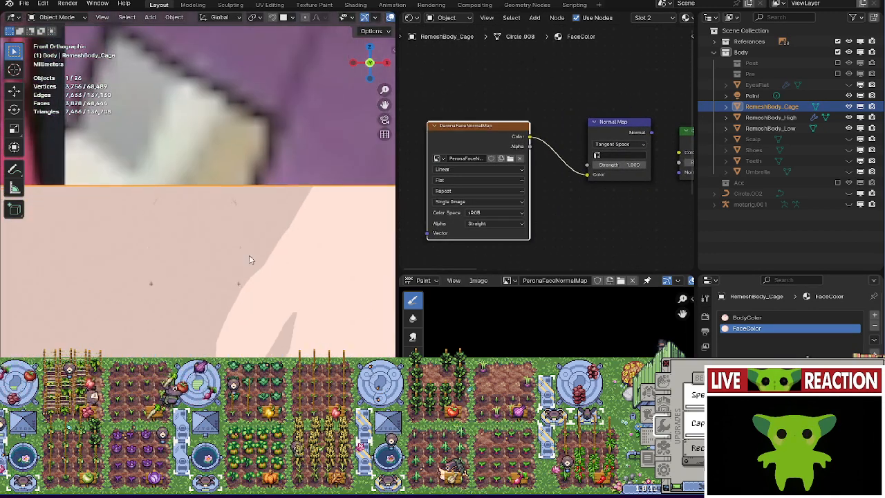
{"action": "middle_click_drag", "start_coordinate": [213, 252], "coordinate": [233, 341]}
{"action": "key", "text": "Tab"}
{"action": "scroll", "coordinate": [233, 342], "scroll_direction": "up", "scroll_amount": 3}
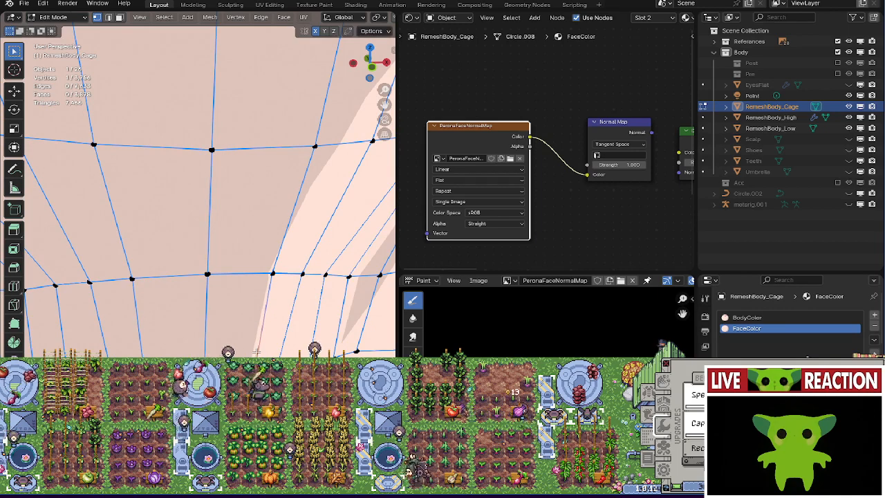
{"action": "key", "text": "Tab"}
{"action": "key", "text": "KP_1"}
{"action": "middle_click_drag", "start_coordinate": [241, 322], "coordinate": [237, 311]}
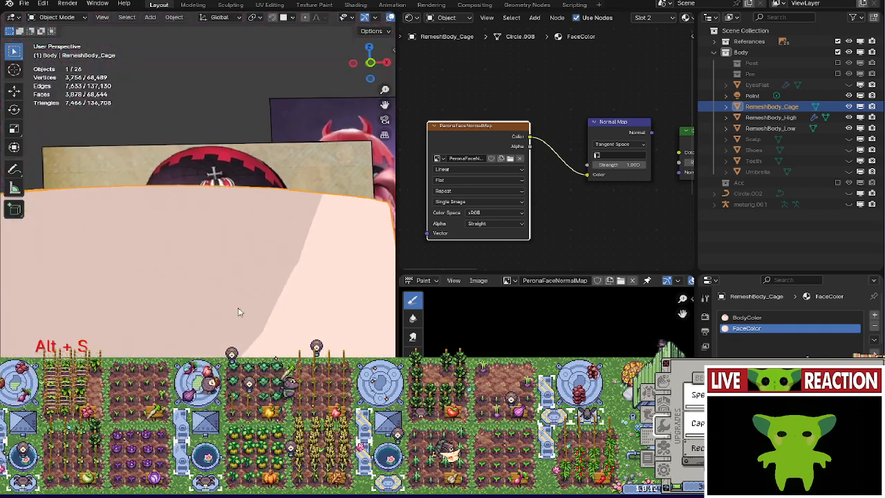
Fatten one more forehead vertex of the cage and compare the forehead from the front.
{"action": "key", "text": "Tab"}
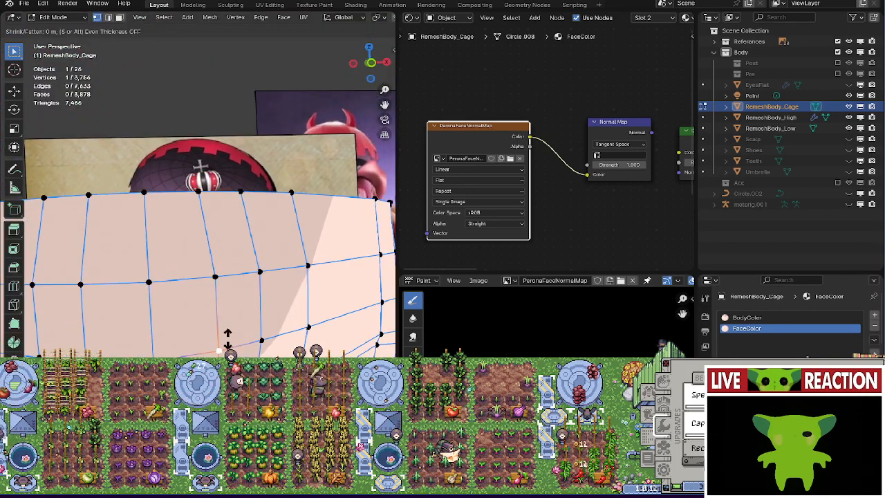
{"action": "key", "text": "Tab"}
{"action": "key", "text": "KP_1"}
{"action": "key", "text": "alt+s"}
{"action": "key", "text": "Tab"}
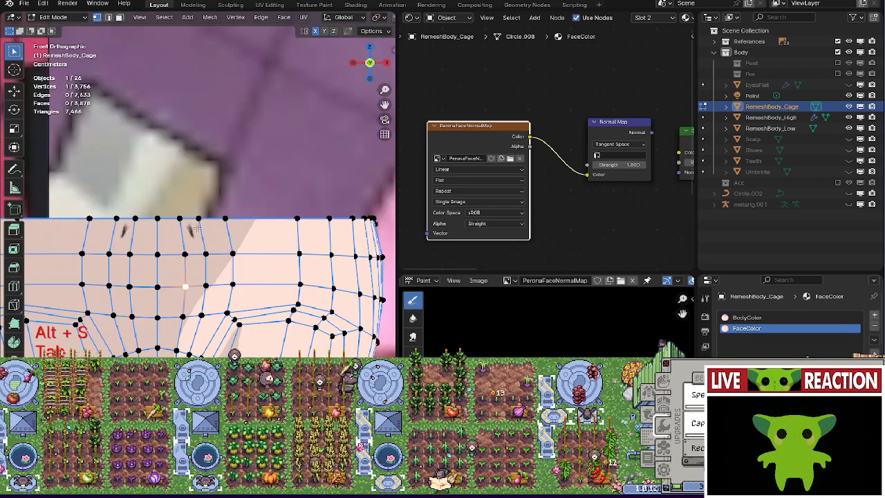
Select two adjacent vertices on the head's top edge, offset them with Shrink/Fatten, and return to Object Mode.
{"action": "middle_click_drag", "start_coordinate": [227, 330], "coordinate": [203, 258]}
{"action": "key", "text": "KP_1"}
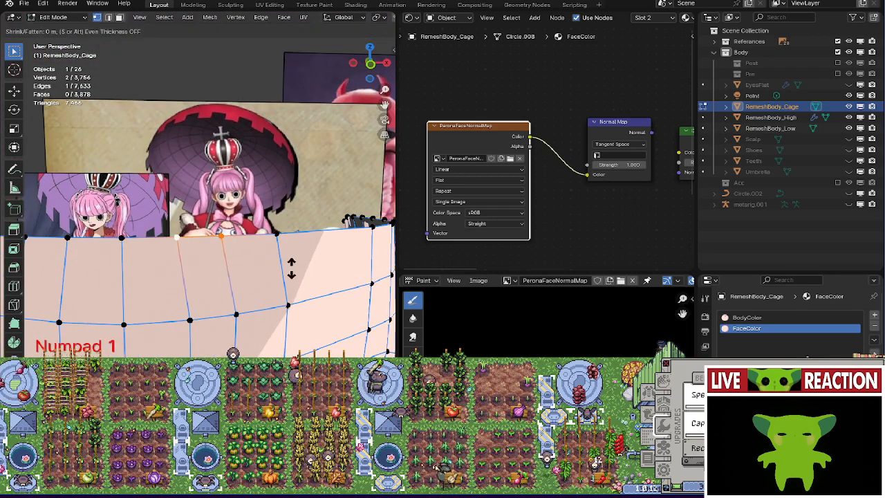
{"action": "key", "text": "Tab"}
{"action": "key", "text": "alt+s"}
{"action": "scroll", "coordinate": [286, 261], "scroll_direction": "down", "scroll_amount": 3}
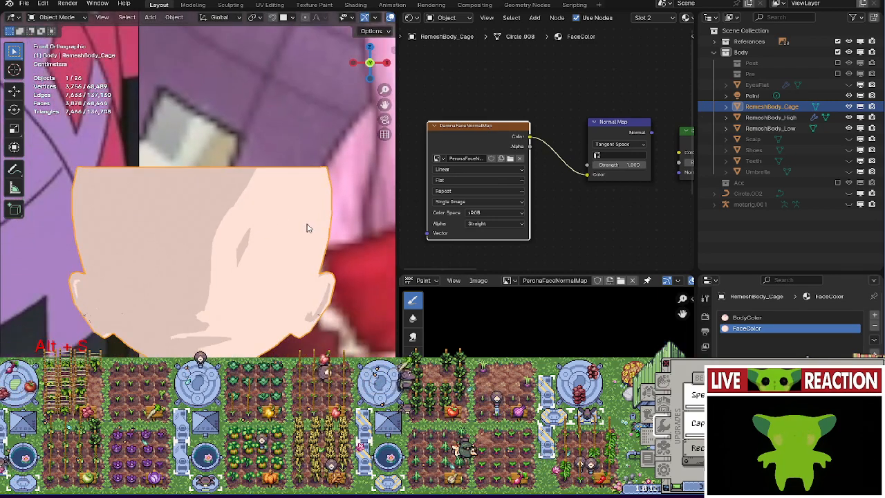
{"action": "scroll", "coordinate": [277, 300], "scroll_direction": "down", "scroll_amount": 1}
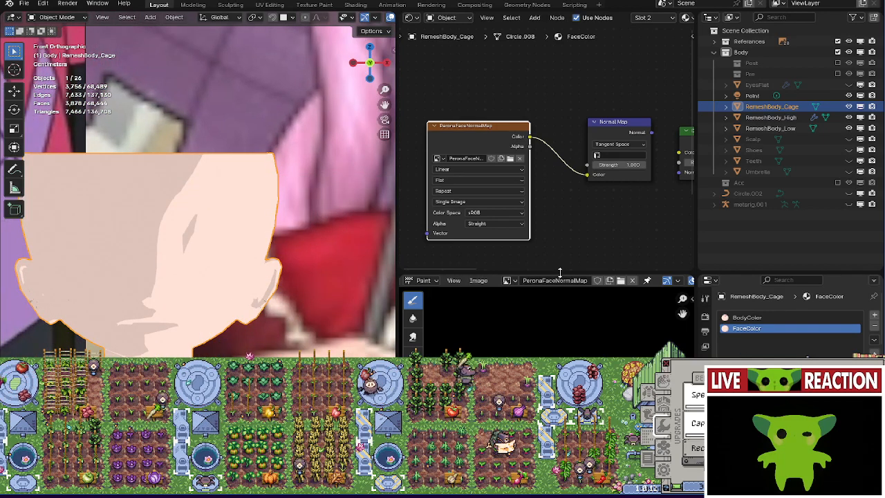
Enlarge the image editor and properties areas and switch the render engine to Cycles.
{"action": "left_click_drag", "start_coordinate": [560, 274], "coordinate": [560, 200]}
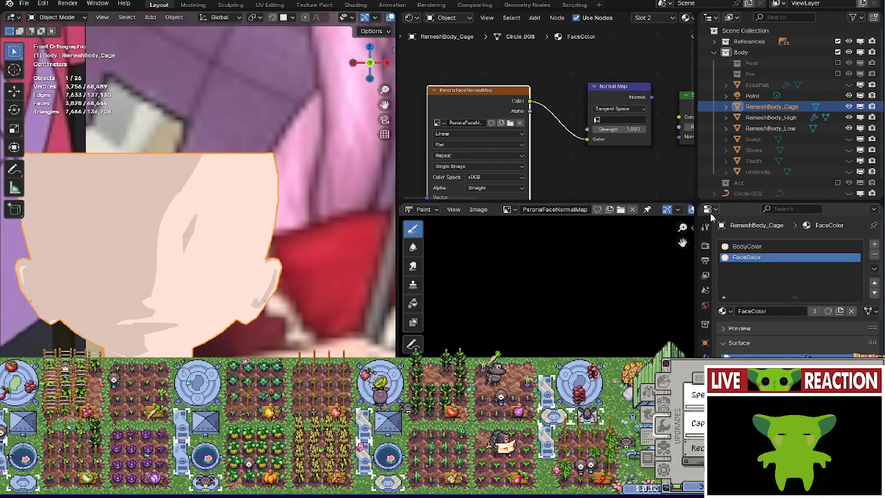
{"action": "left_click", "coordinate": [705, 226]}
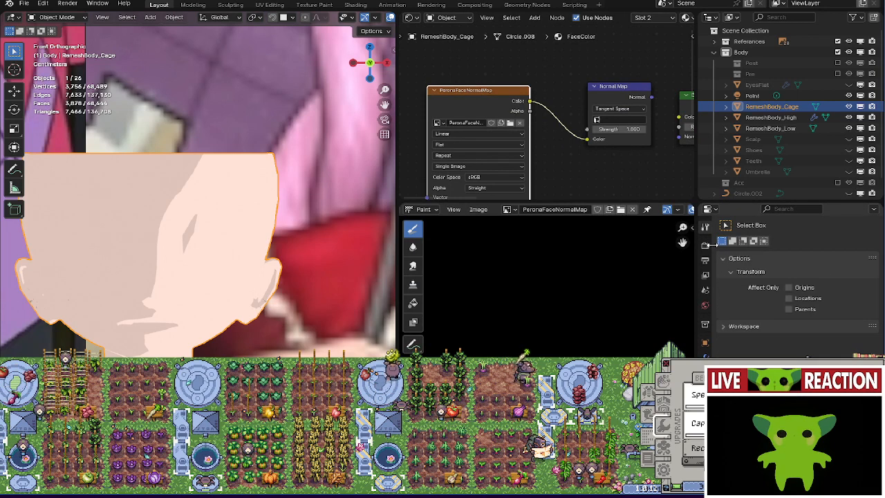
{"action": "left_click", "coordinate": [705, 245]}
{"action": "left_click", "coordinate": [802, 243]}
{"action": "left_click", "coordinate": [807, 280]}
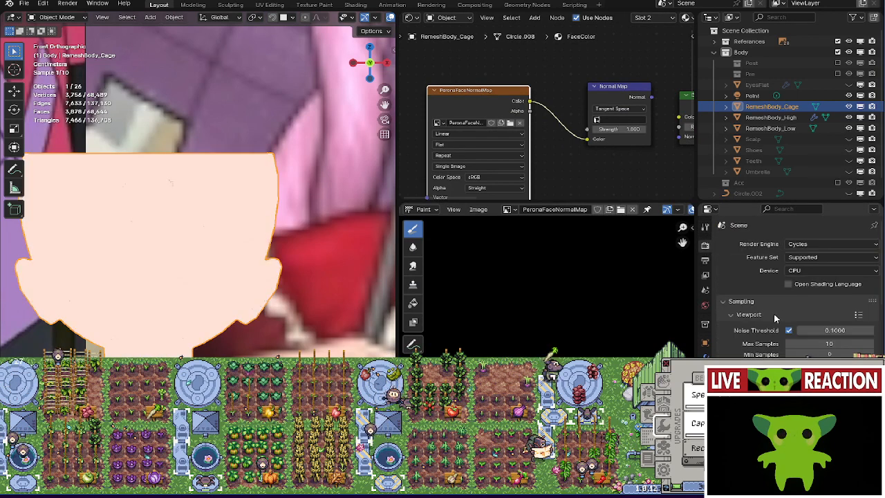
Clear the bake's cage object and pick RemeshBody_Cage for it again.
{"action": "scroll", "coordinate": [772, 312], "scroll_direction": "down", "scroll_amount": 15}
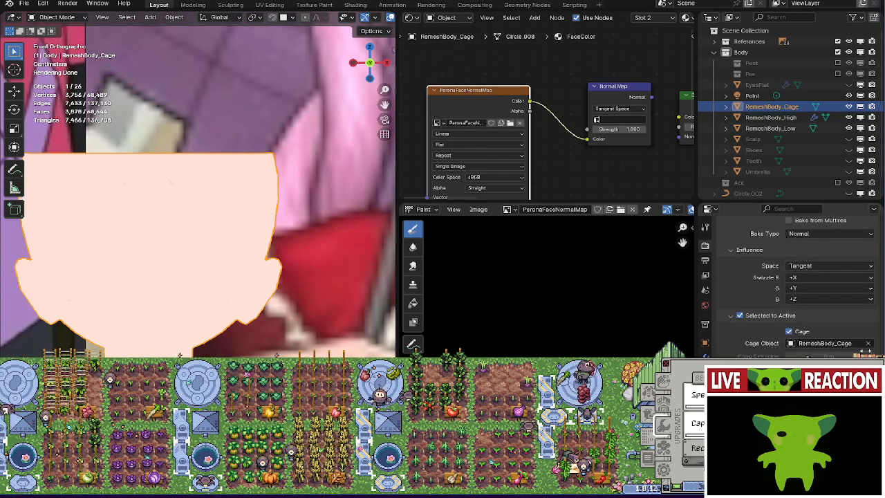
{"action": "left_click", "coordinate": [868, 343]}
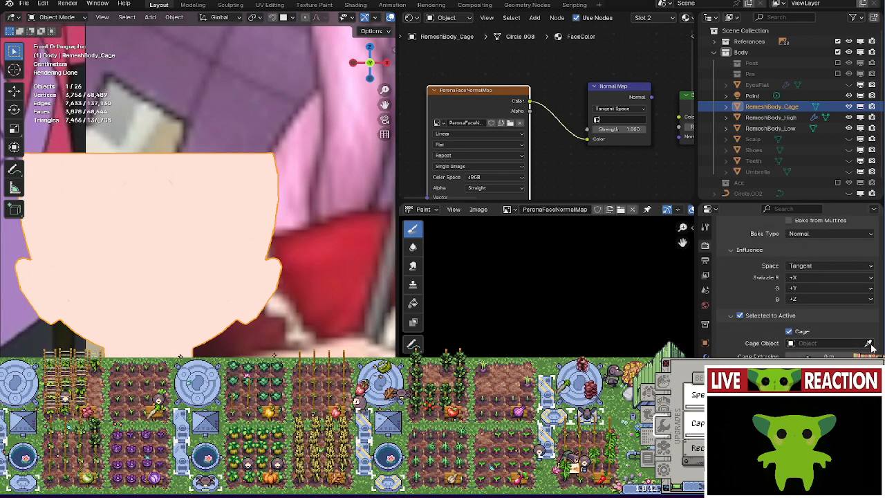
{"action": "left_click", "coordinate": [869, 344]}
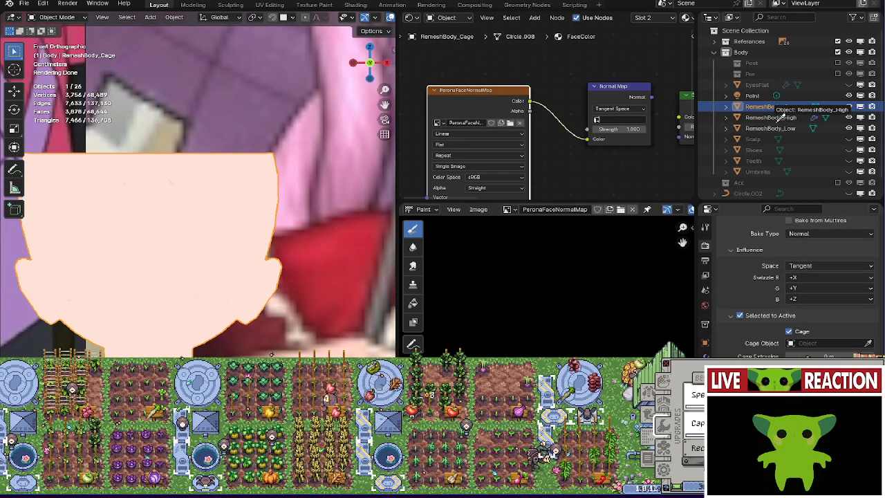
{"action": "left_click", "coordinate": [801, 104]}
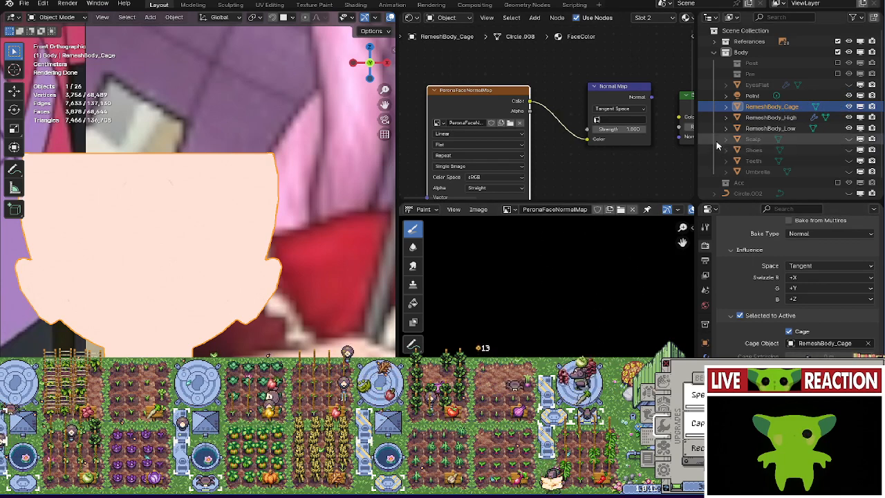
Select RemeshBody_High with RemeshBody_Low as the active object and bake the tangent-space normal map into PeronaFaceNormalMap.
{"action": "left_click", "coordinate": [770, 117]}
{"action": "left_click", "coordinate": [762, 128], "text": "ctrl"}
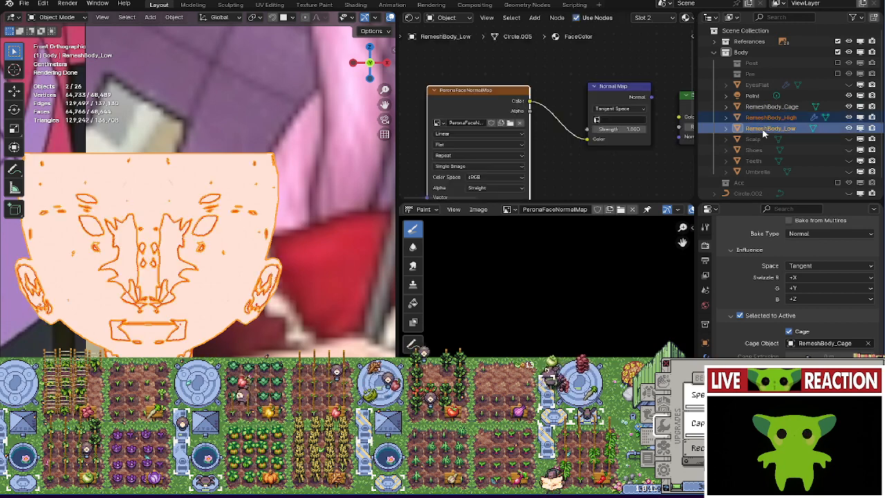
{"action": "left_click_drag", "start_coordinate": [567, 64], "coordinate": [522, 100]}
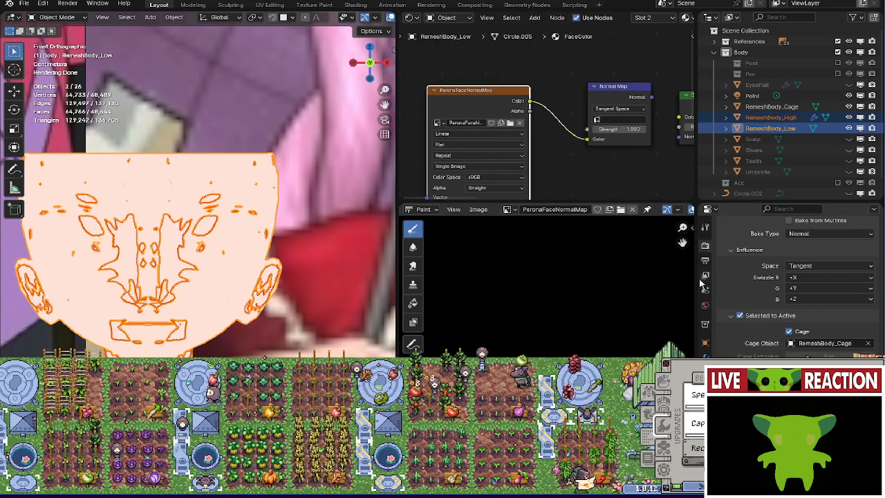
{"action": "scroll", "coordinate": [741, 302], "scroll_direction": "up", "scroll_amount": 10}
{"action": "scroll", "coordinate": [741, 302], "scroll_direction": "down", "scroll_amount": 10}
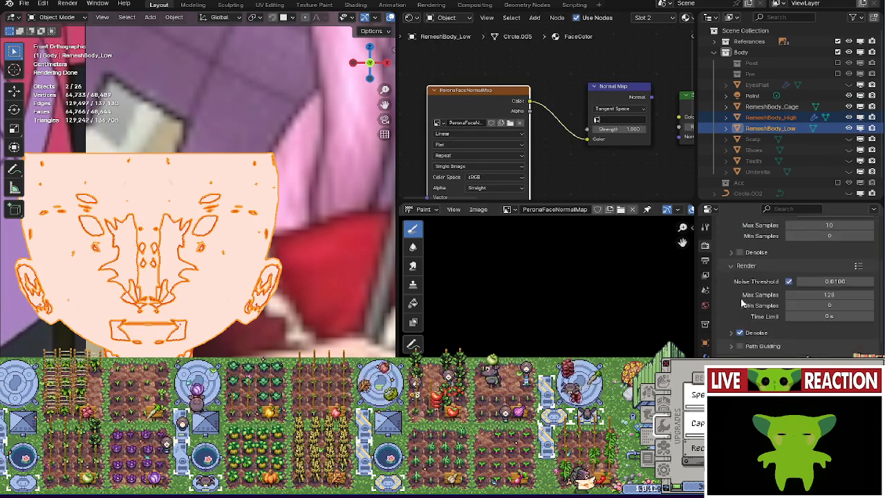
{"action": "scroll", "coordinate": [767, 356], "scroll_direction": "up", "scroll_amount": 8}
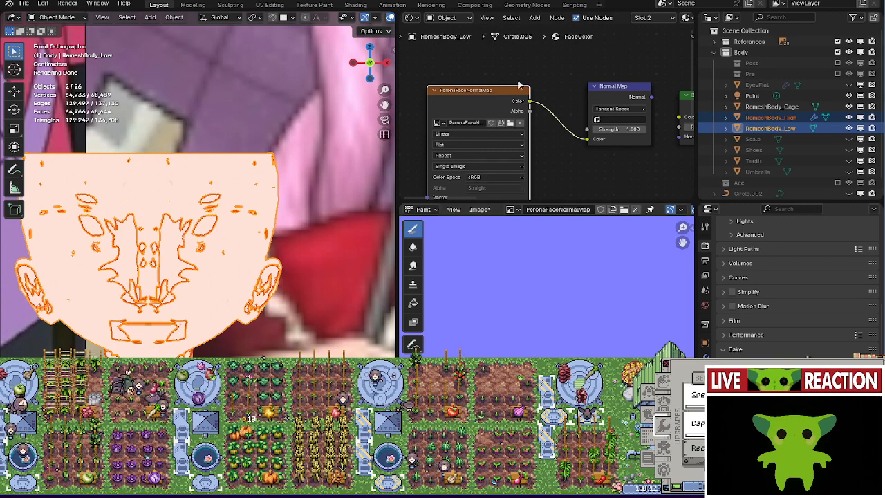
Examine the baked normal map around the eyes and nose, and look at the matching area of the head.
{"action": "scroll", "coordinate": [594, 345], "scroll_direction": "down", "scroll_amount": 10}
{"action": "scroll", "coordinate": [568, 332], "scroll_direction": "down", "scroll_amount": 2}
{"action": "scroll", "coordinate": [546, 310], "scroll_direction": "up", "scroll_amount": 5}
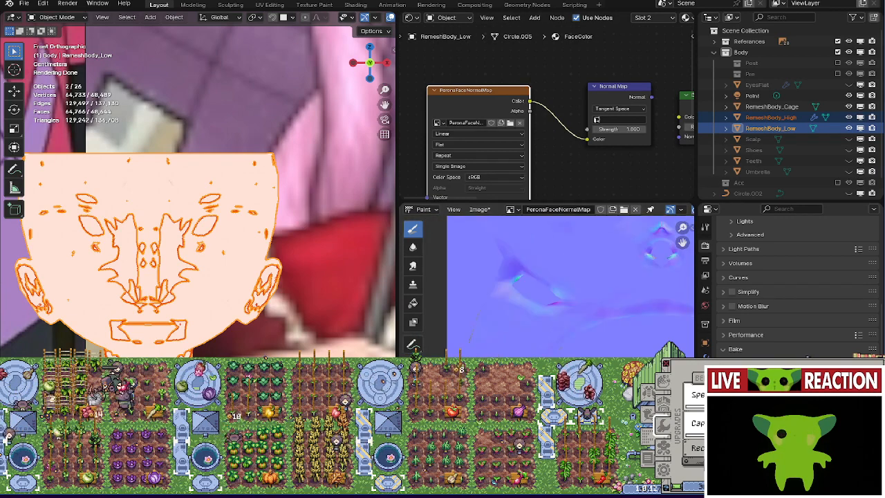
{"action": "middle_click_drag", "start_coordinate": [543, 308], "coordinate": [542, 344]}
{"action": "scroll", "coordinate": [542, 344], "scroll_direction": "up", "scroll_amount": 3}
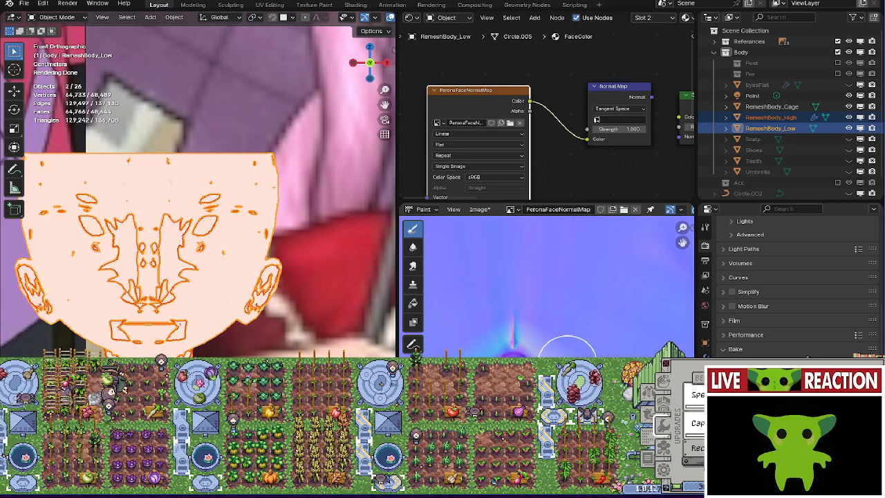
{"action": "mouse_move", "coordinate": [194, 311]}
{"action": "middle_mouse_down", "text": "shift"}
{"action": "mouse_move", "coordinate": [235, 297]}
{"action": "mouse_move", "coordinate": [180, 322]}
{"action": "middle_mouse_up", "text": "shift"}
{"action": "scroll", "coordinate": [223, 320], "scroll_direction": "up", "scroll_amount": 6}
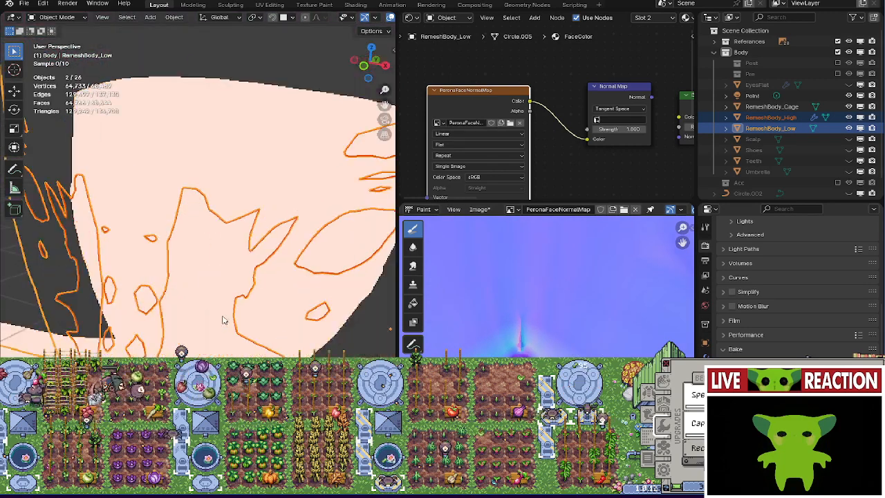
Enter Edit Mode on RemeshBody_High and RemeshBody_Low and switch the render engine to EEVEE.
{"action": "key", "text": "Tab"}
{"action": "scroll", "coordinate": [204, 299], "scroll_direction": "down", "scroll_amount": 8}
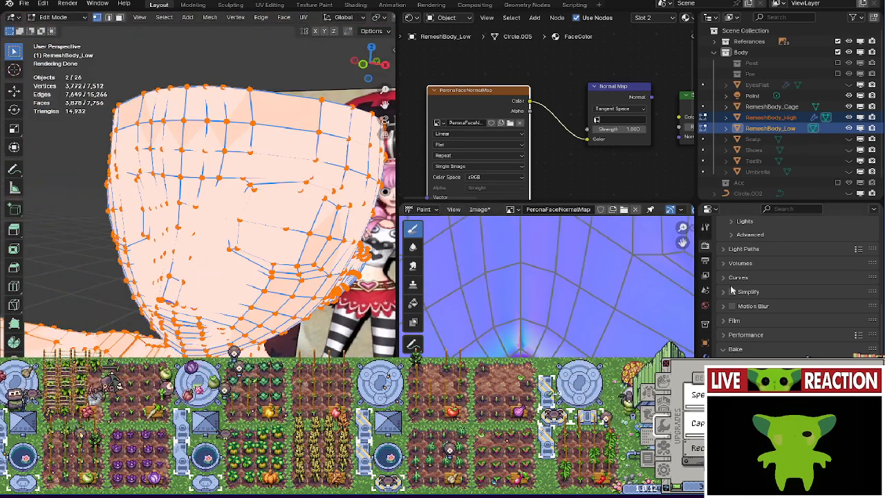
{"action": "scroll", "coordinate": [753, 289], "scroll_direction": "up", "scroll_amount": 8}
{"action": "left_click", "coordinate": [801, 244]}
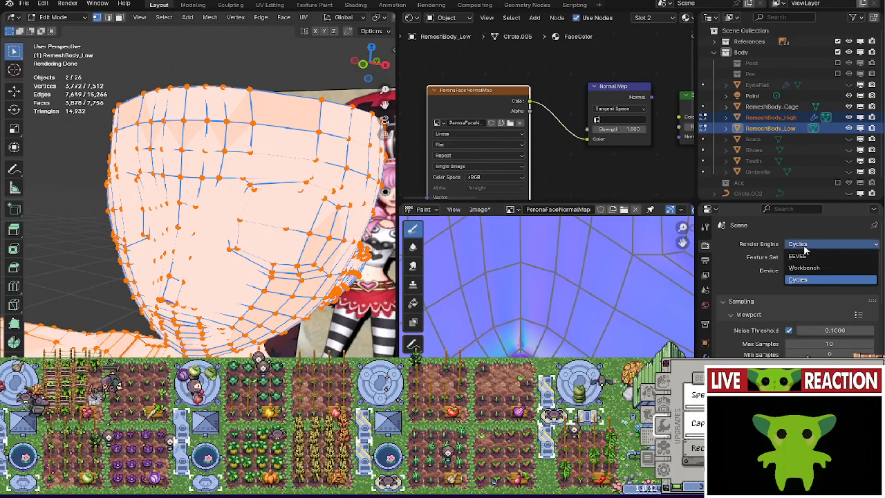
{"action": "left_click", "coordinate": [798, 257]}
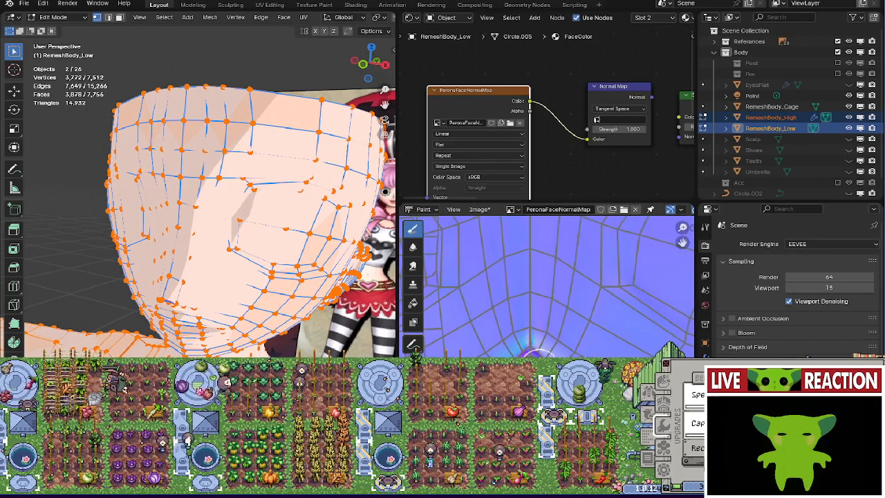
Examine the baked normal map under the UV layout across the face, hands and remaining islands for artifacts.
{"action": "scroll", "coordinate": [525, 291], "scroll_direction": "down", "scroll_amount": 3}
{"action": "middle_click_drag", "start_coordinate": [511, 260], "coordinate": [470, 242]}
{"action": "scroll", "coordinate": [553, 283], "scroll_direction": "up", "scroll_amount": 4}
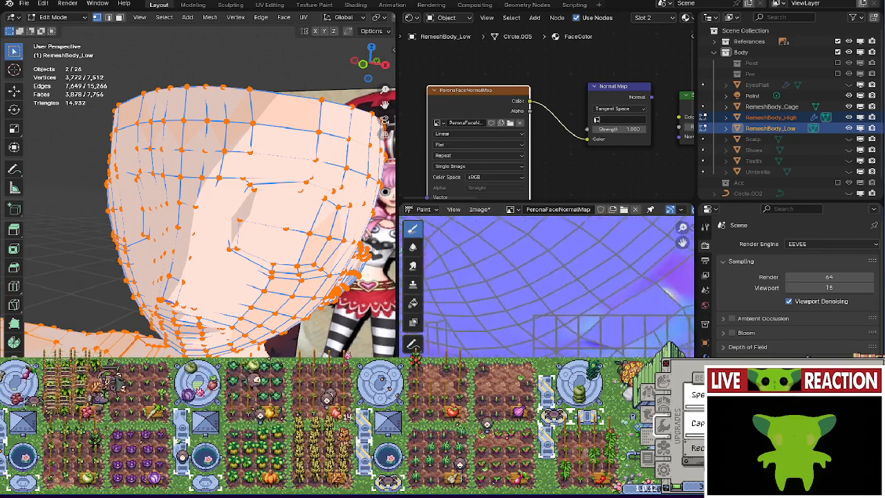
{"action": "scroll", "coordinate": [776, 264], "scroll_direction": "down", "scroll_amount": 1}
{"action": "scroll", "coordinate": [613, 330], "scroll_direction": "down", "scroll_amount": 6}
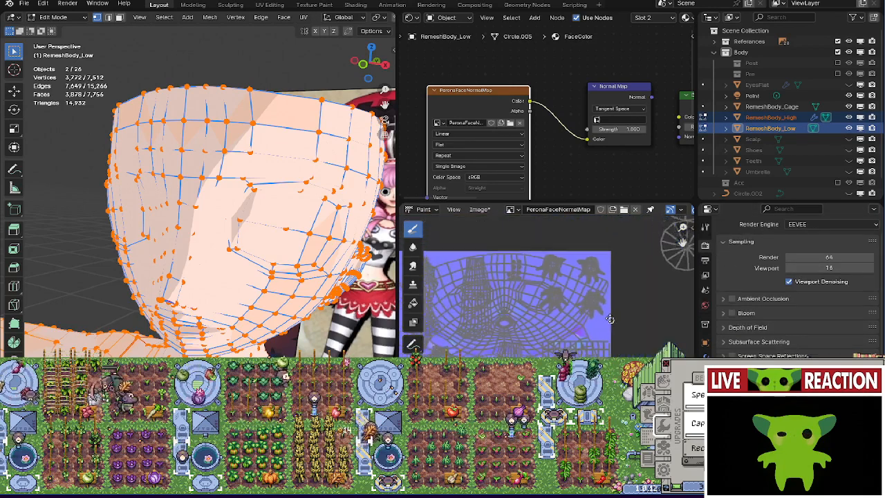
{"action": "scroll", "coordinate": [614, 330], "scroll_direction": "up", "scroll_amount": 5}
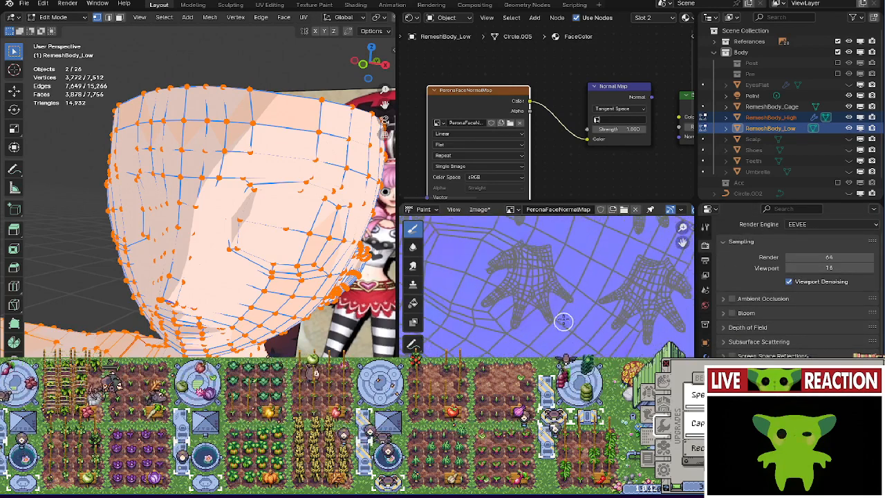
{"action": "scroll", "coordinate": [595, 288], "scroll_direction": "down", "scroll_amount": 3}
{"action": "scroll", "coordinate": [563, 336], "scroll_direction": "up", "scroll_amount": 4}
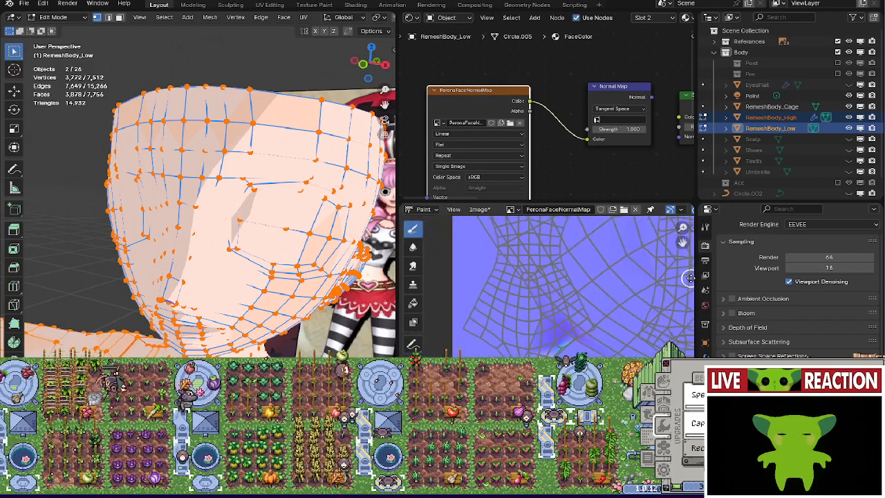
{"action": "scroll", "coordinate": [645, 351], "scroll_direction": "down", "scroll_amount": 2}
{"action": "scroll", "coordinate": [553, 346], "scroll_direction": "up", "scroll_amount": 5}
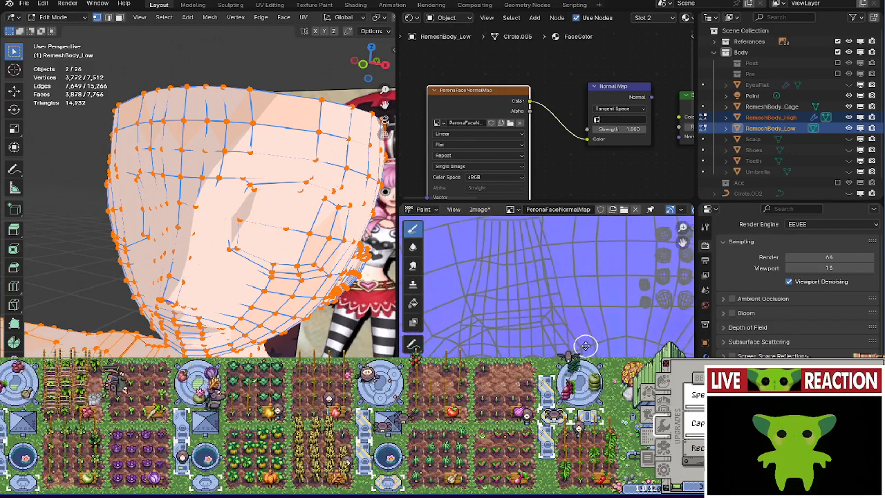
{"action": "scroll", "coordinate": [547, 357], "scroll_direction": "down", "scroll_amount": 4}
Return to Object Mode and select only RemeshBody_Cage on the head.
{"action": "middle_click_drag", "start_coordinate": [257, 280], "coordinate": [241, 346]}
{"action": "key", "text": "Tab"}
{"action": "left_click", "coordinate": [238, 298]}
{"action": "left_click", "coordinate": [213, 224]}
{"action": "middle_click_drag", "start_coordinate": [212, 223], "coordinate": [308, 255]}
{"action": "key", "text": "Tab"}
{"action": "key", "text": "Tab"}
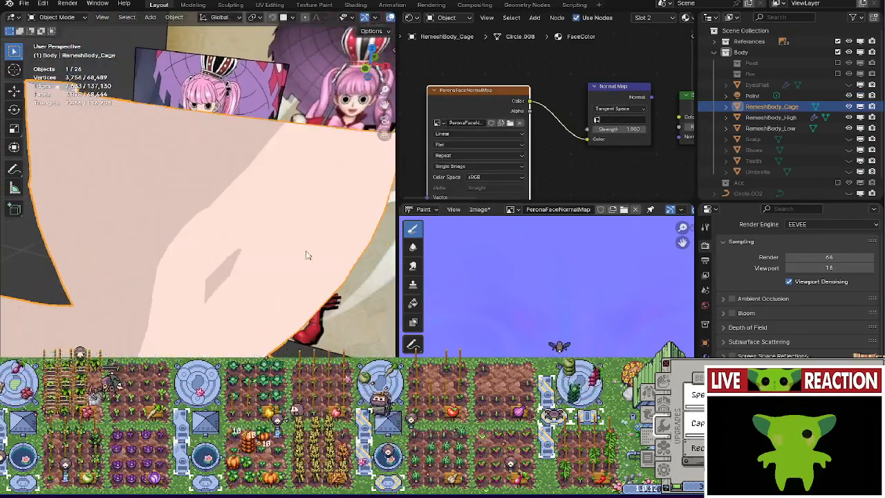
Connect the Normal Map node's Normal output to the Diffuse BSDF's Normal input and check the face shading.
{"action": "middle_click_drag", "start_coordinate": [564, 169], "coordinate": [523, 178]}
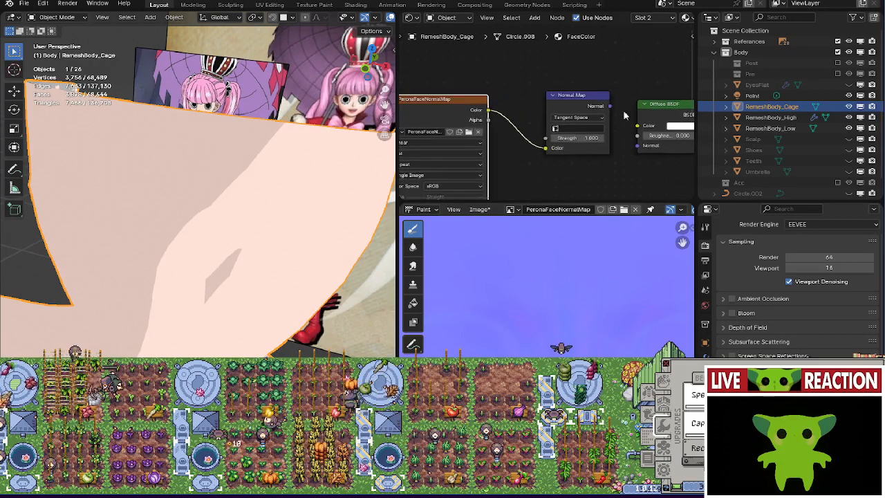
{"action": "left_click_drag", "start_coordinate": [633, 148], "coordinate": [633, 148]}
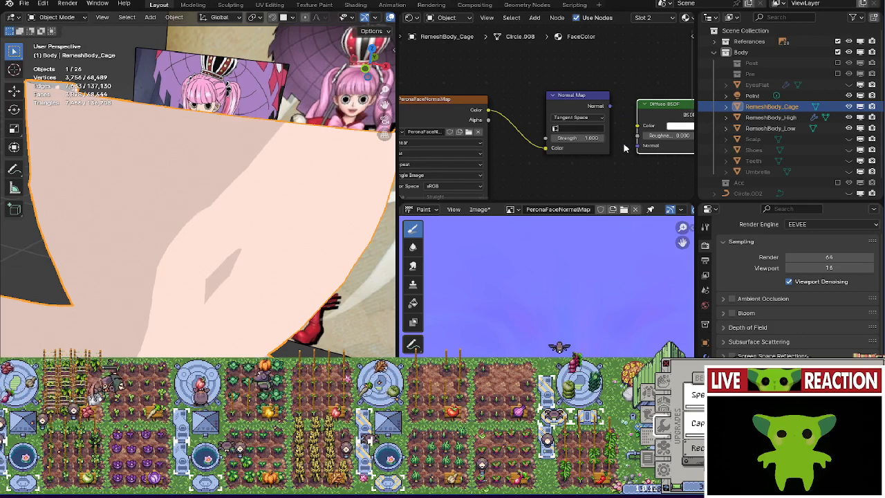
{"action": "mouse_move", "coordinate": [611, 107]}
{"action": "left_mouse_down"}
{"action": "mouse_move", "coordinate": [636, 146]}
{"action": "mouse_move", "coordinate": [608, 146]}
{"action": "left_mouse_up"}
{"action": "middle_click_drag", "start_coordinate": [235, 254], "coordinate": [204, 212]}
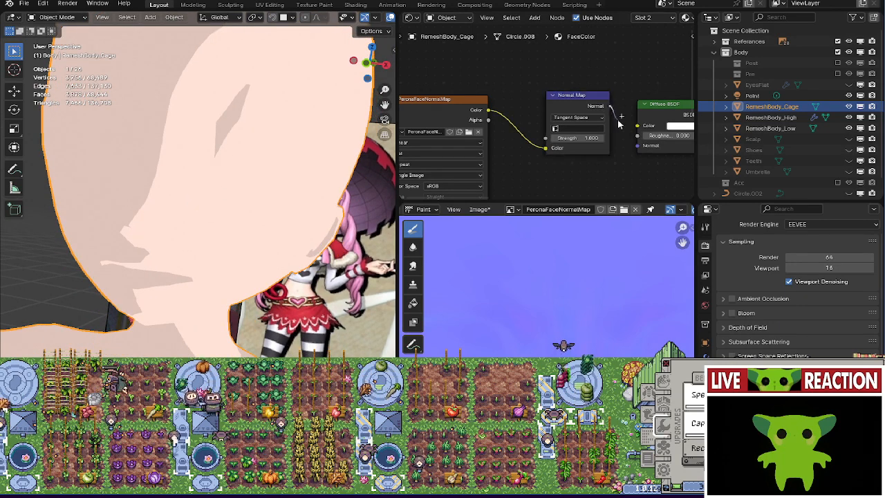
{"action": "middle_click_drag", "start_coordinate": [193, 228], "coordinate": [112, 246]}
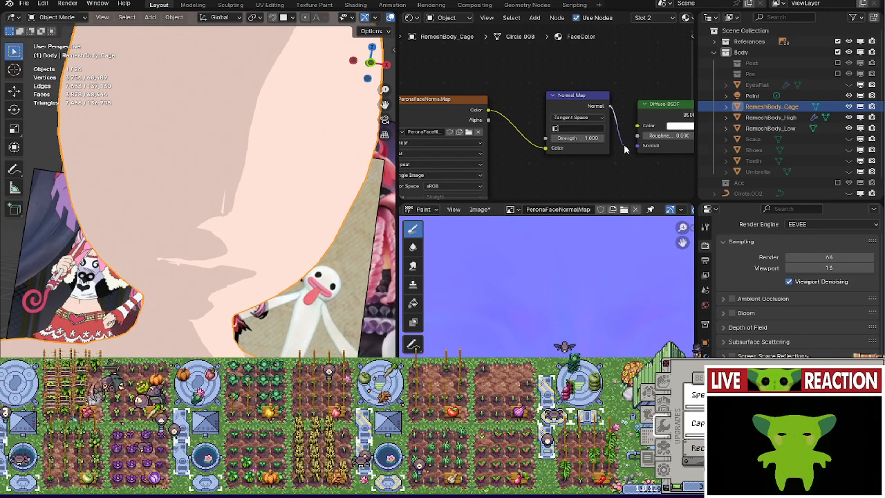
{"action": "left_click_drag", "start_coordinate": [623, 150], "coordinate": [623, 149]}
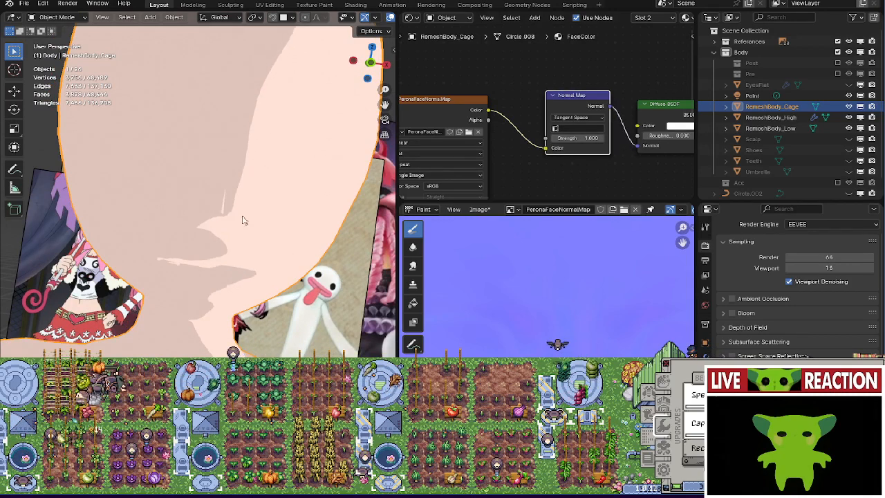
{"action": "middle_click_drag", "start_coordinate": [241, 217], "coordinate": [326, 183]}
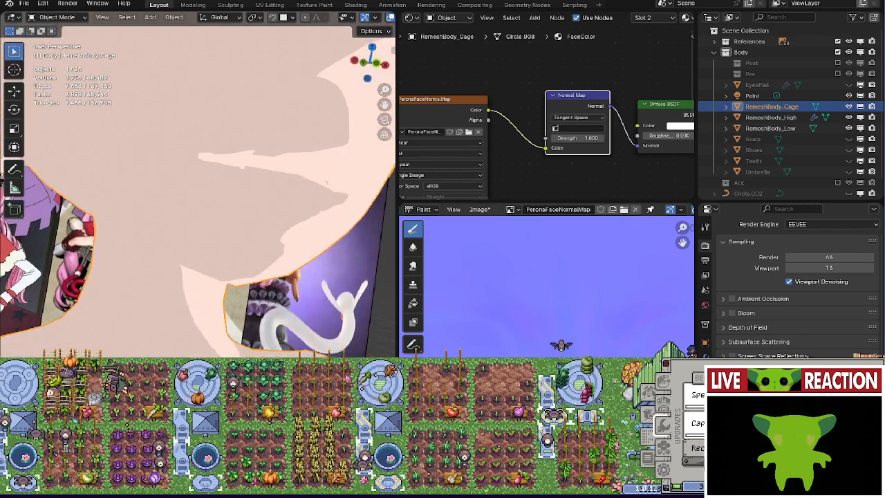
Examine the nose seam in the normal map up close and enter Edit Mode on RemeshBody_Cage.
{"action": "scroll", "coordinate": [532, 312], "scroll_direction": "up", "scroll_amount": 3}
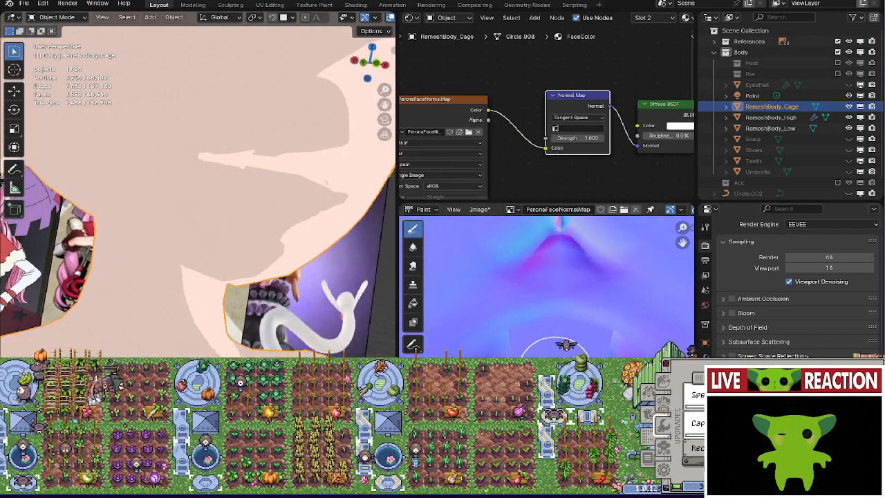
{"action": "scroll", "coordinate": [271, 218], "scroll_direction": "up", "scroll_amount": 1}
{"action": "scroll", "coordinate": [270, 219], "scroll_direction": "up", "scroll_amount": 1}
{"action": "scroll", "coordinate": [526, 270], "scroll_direction": "up", "scroll_amount": 5}
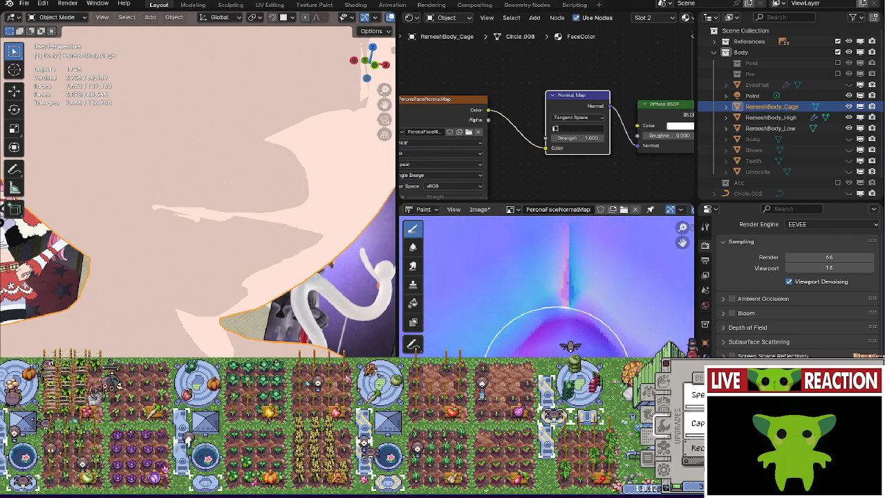
{"action": "scroll", "coordinate": [207, 208], "scroll_direction": "down", "scroll_amount": 3}
{"action": "key", "text": "Tab"}
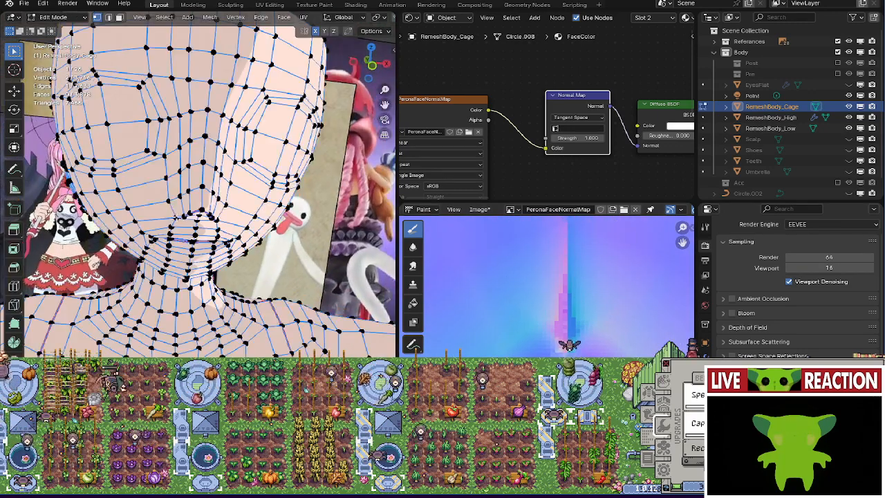
{"action": "scroll", "coordinate": [185, 256], "scroll_direction": "up", "scroll_amount": 3}
{"action": "key", "text": "g"}
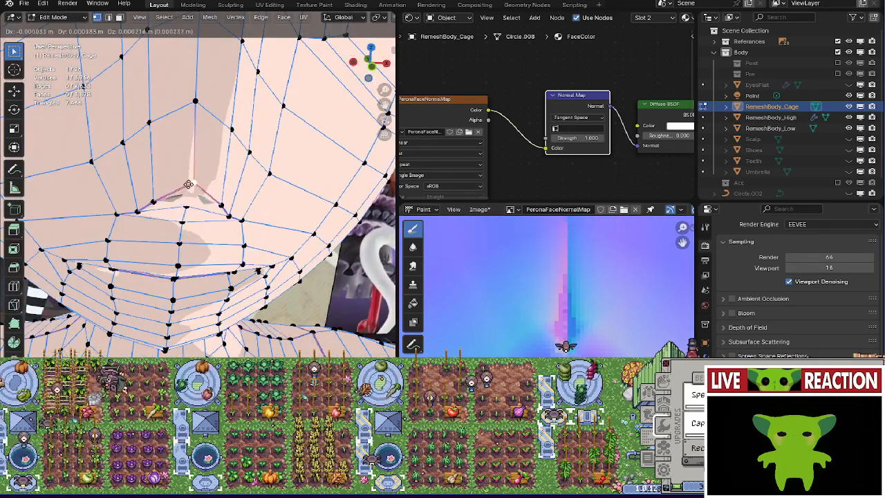
{"action": "right_click", "coordinate": [196, 169]}
{"action": "key", "text": "g"}
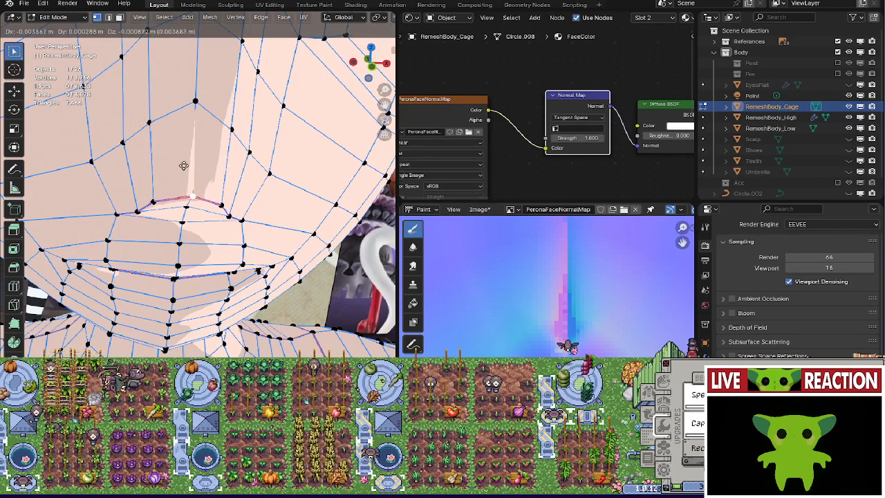
{"action": "right_click", "coordinate": [54, 155]}
{"action": "key", "text": "g"}
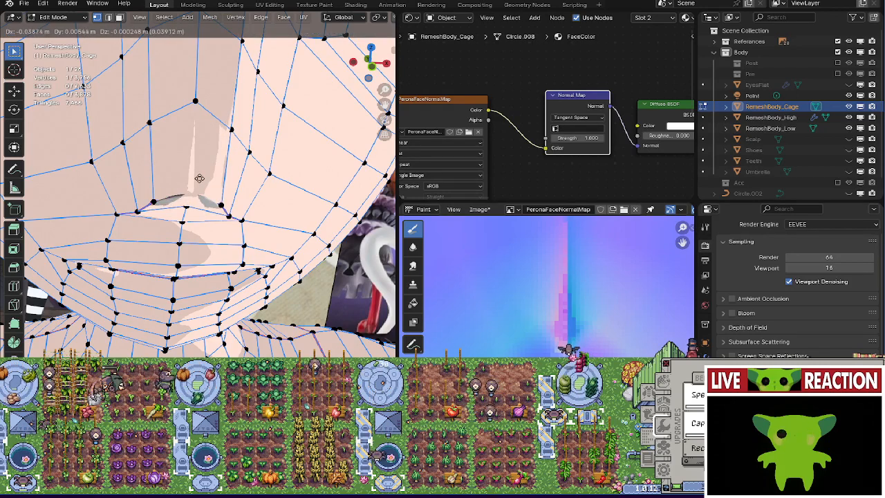
{"action": "right_click", "coordinate": [199, 178]}
Smear the hard vertical seam at the nose in the normal map using a brush radius of 2.
{"action": "middle_click_drag", "start_coordinate": [199, 178], "coordinate": [222, 199]}
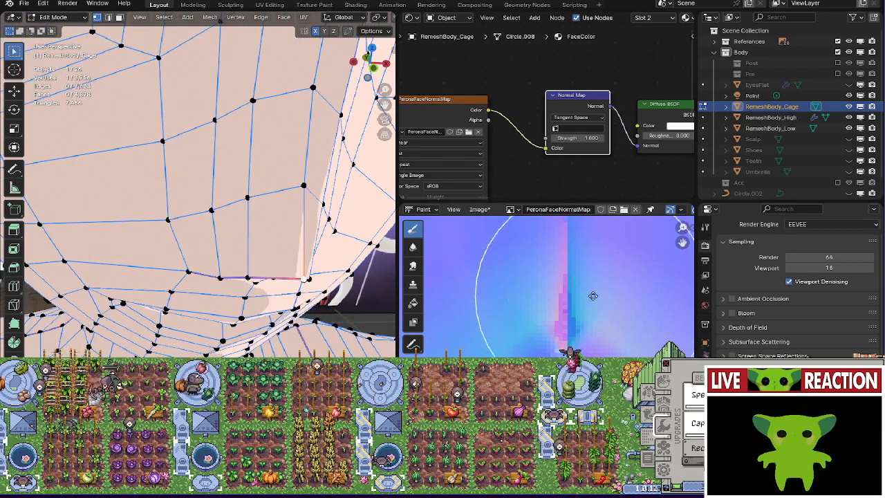
{"action": "scroll", "coordinate": [587, 300], "scroll_direction": "down", "scroll_amount": 2}
{"action": "left_click", "coordinate": [412, 266]}
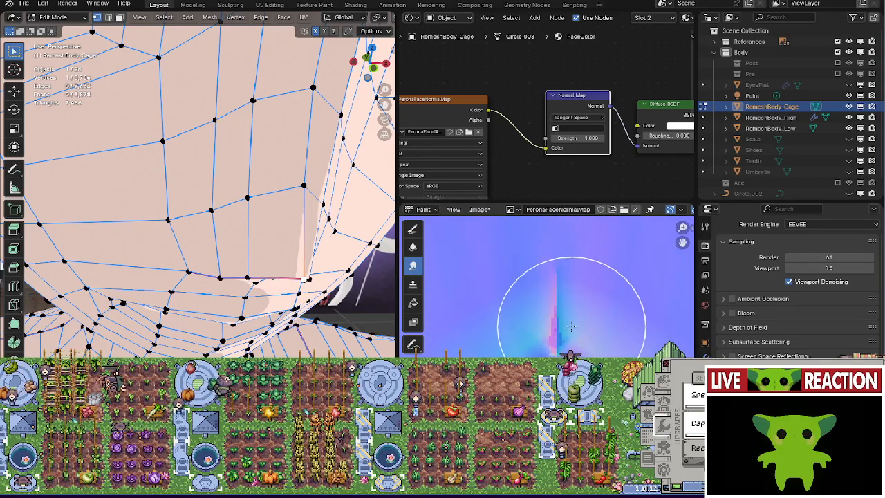
{"action": "key", "text": "f"}
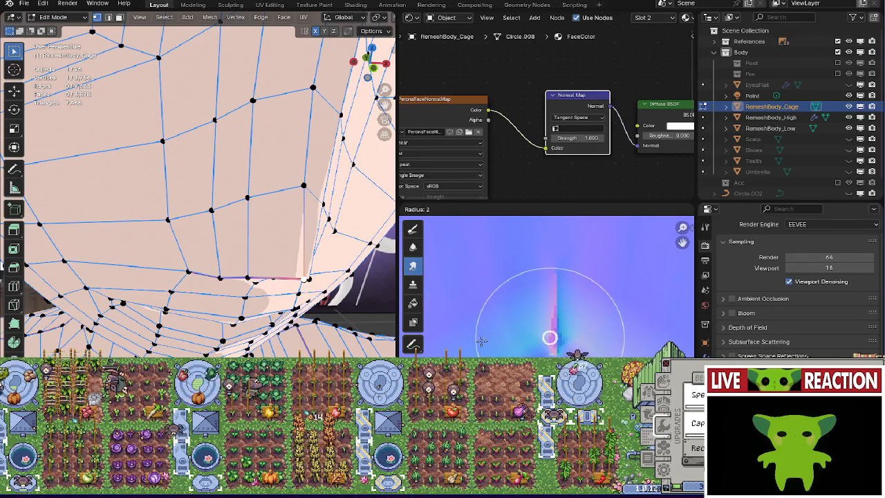
{"action": "left_click", "coordinate": [482, 340]}
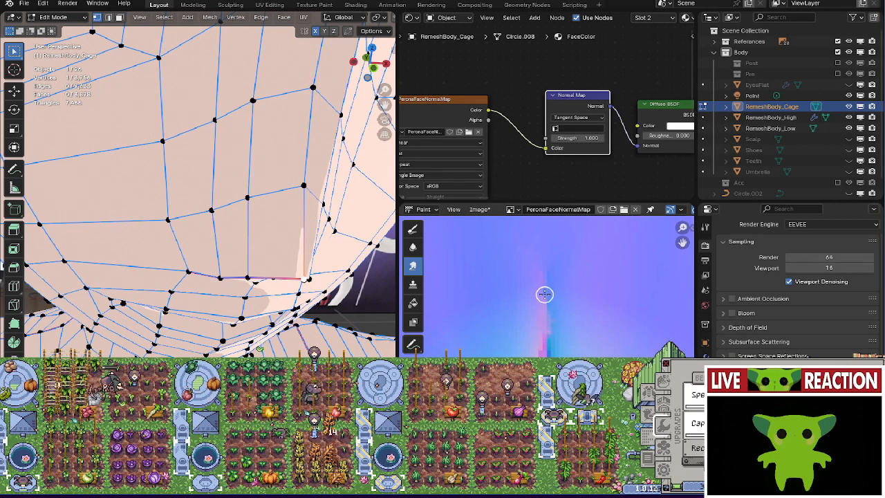
{"action": "left_click_drag", "start_coordinate": [545, 273], "coordinate": [545, 334]}
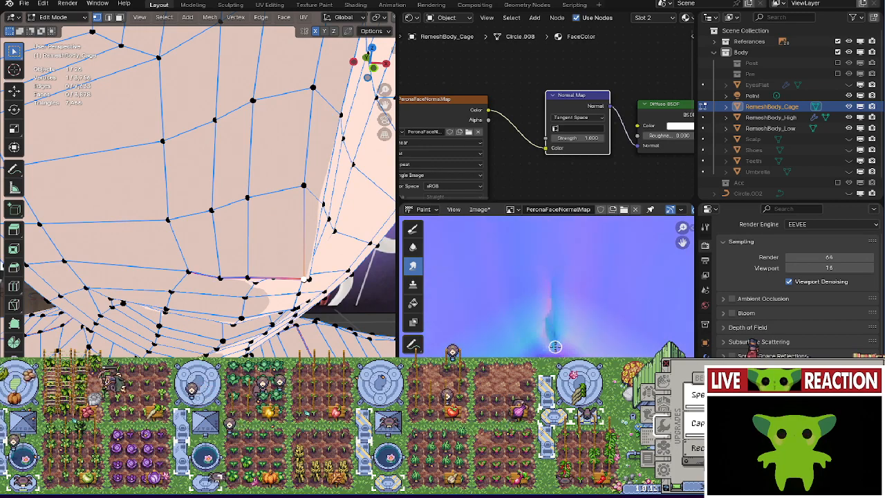
Smear the shading artifact at the mouth corner in PeronaFaceNormalMap.
{"action": "scroll", "coordinate": [308, 266], "scroll_direction": "down", "scroll_amount": 3}
{"action": "scroll", "coordinate": [308, 265], "scroll_direction": "down", "scroll_amount": 2}
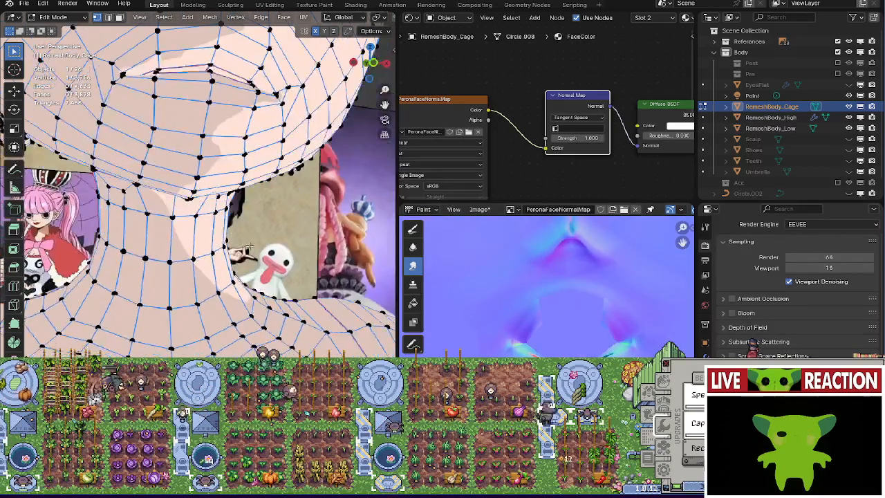
{"action": "scroll", "coordinate": [276, 304], "scroll_direction": "up", "scroll_amount": 8}
{"action": "scroll", "coordinate": [256, 331], "scroll_direction": "down", "scroll_amount": 3}
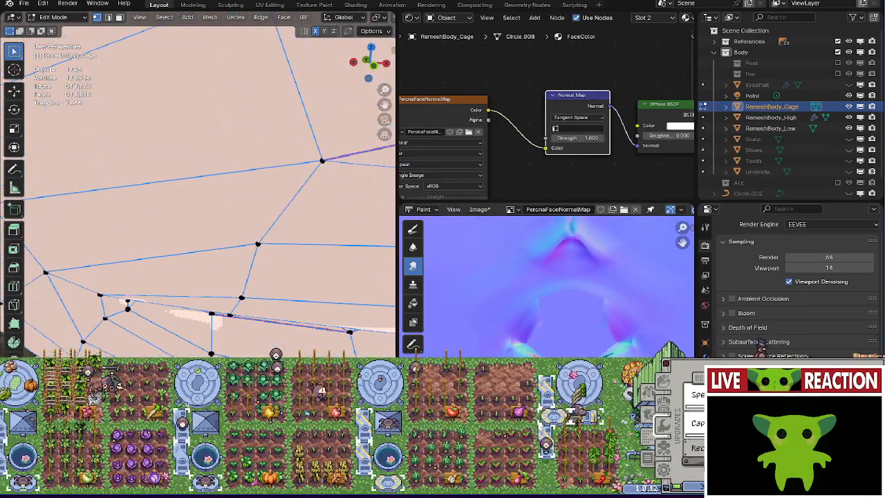
{"action": "key", "text": "Tab"}
{"action": "key", "text": "Tab"}
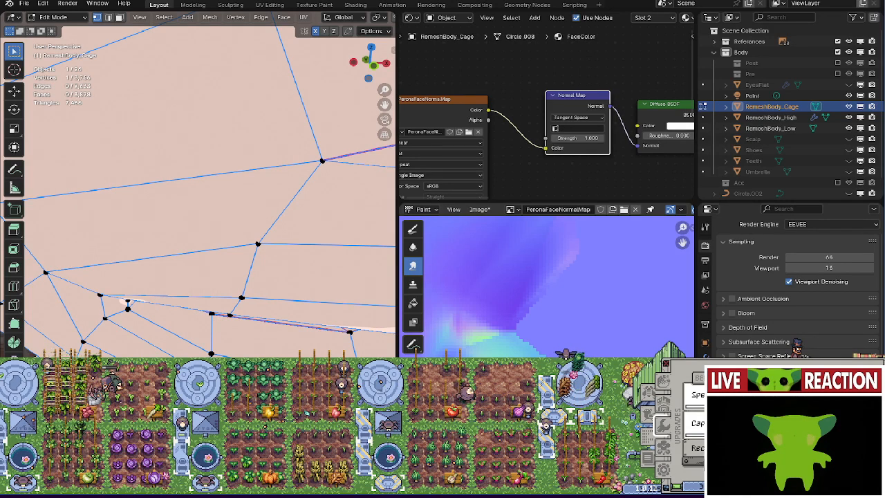
{"action": "middle_click_drag", "start_coordinate": [506, 293], "coordinate": [531, 305]}
{"action": "scroll", "coordinate": [531, 304], "scroll_direction": "up", "scroll_amount": 1}
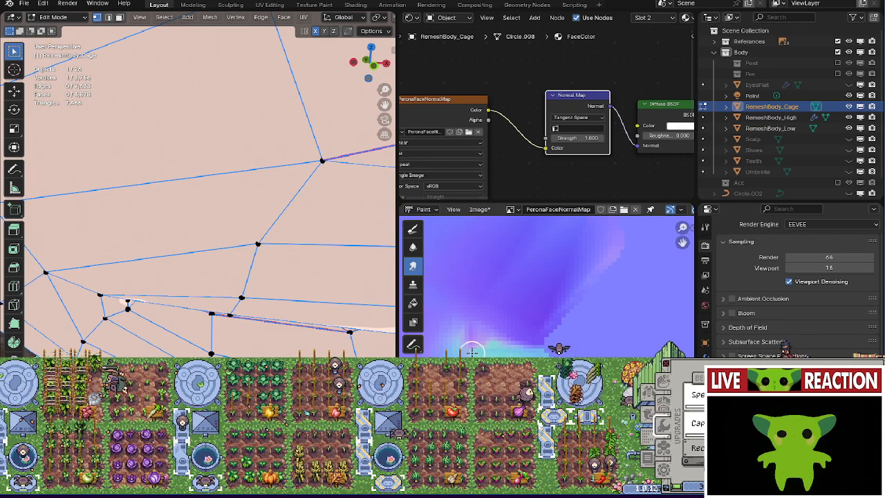
Check the lips and the other mouth corner on the mesh and normal map, and return to Object Mode.
{"action": "scroll", "coordinate": [315, 314], "scroll_direction": "down", "scroll_amount": 5}
{"action": "scroll", "coordinate": [315, 313], "scroll_direction": "up", "scroll_amount": 3}
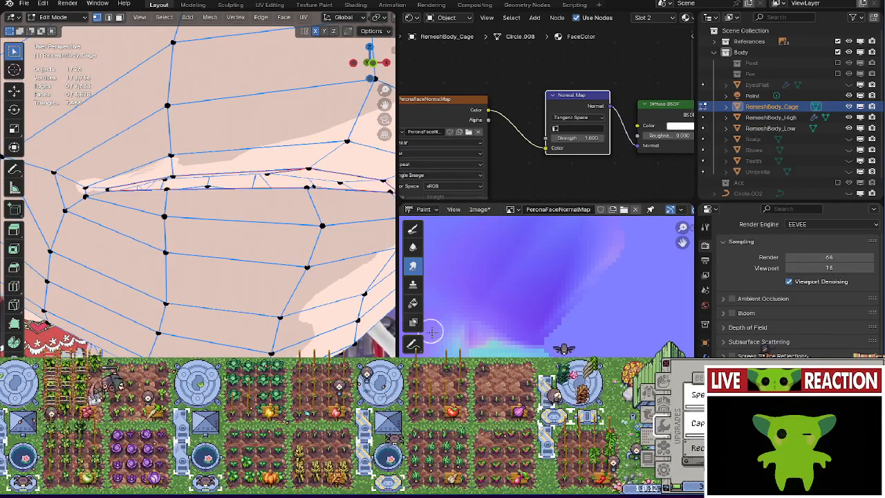
{"action": "scroll", "coordinate": [753, 351], "scroll_direction": "down", "scroll_amount": 2}
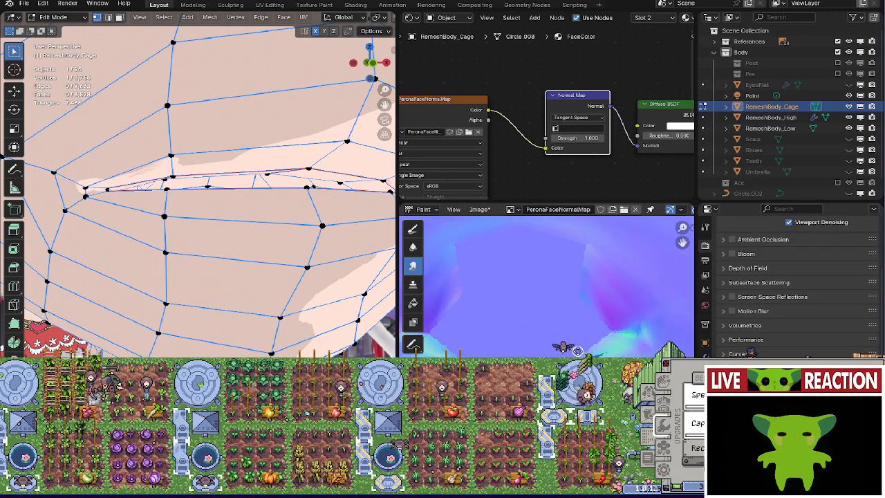
{"action": "scroll", "coordinate": [622, 356], "scroll_direction": "up", "scroll_amount": 1}
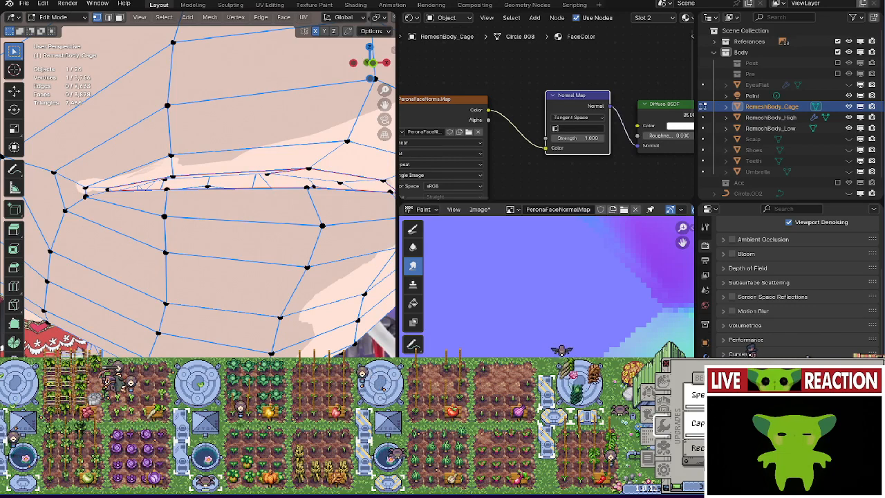
{"action": "scroll", "coordinate": [546, 342], "scroll_direction": "down", "scroll_amount": 5}
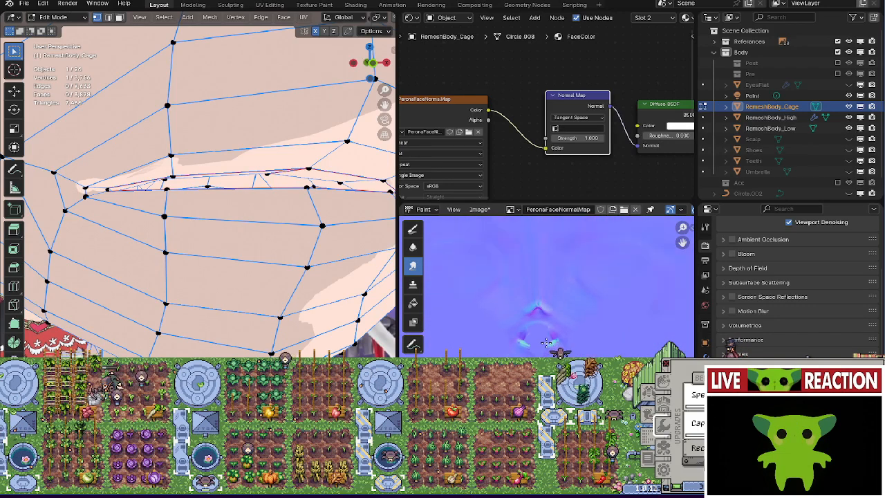
{"action": "scroll", "coordinate": [245, 269], "scroll_direction": "down", "scroll_amount": 6}
{"action": "key", "text": "Tab"}
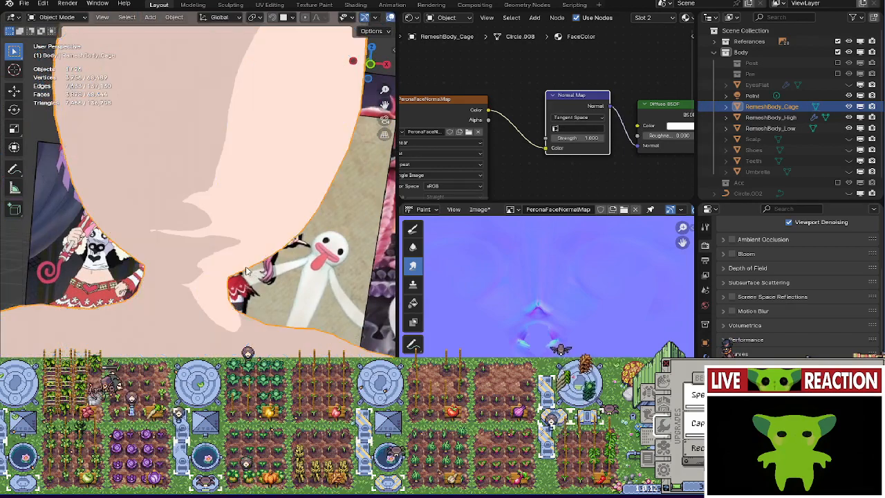
Examine the shading on the face, neck and ear from several angles, ending in the front view.
{"action": "middle_click_drag", "start_coordinate": [245, 270], "coordinate": [252, 325]}
{"action": "scroll", "coordinate": [504, 308], "scroll_direction": "down", "scroll_amount": 2}
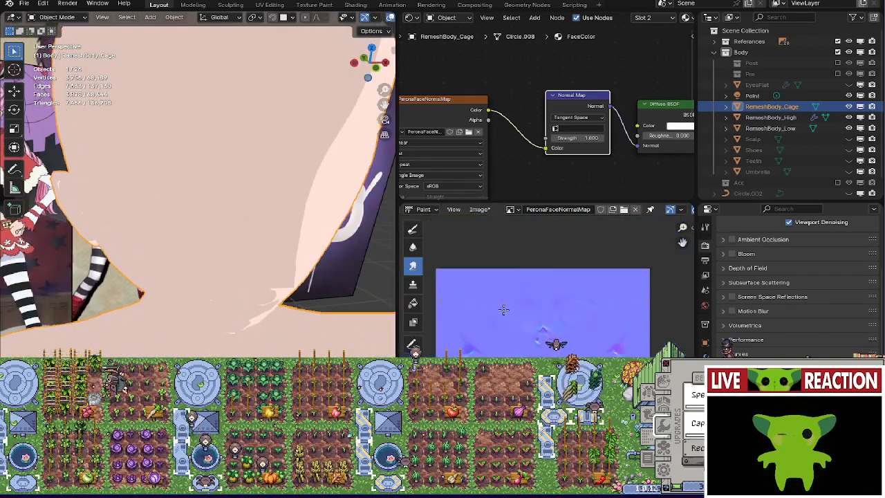
{"action": "scroll", "coordinate": [503, 309], "scroll_direction": "up", "scroll_amount": 5}
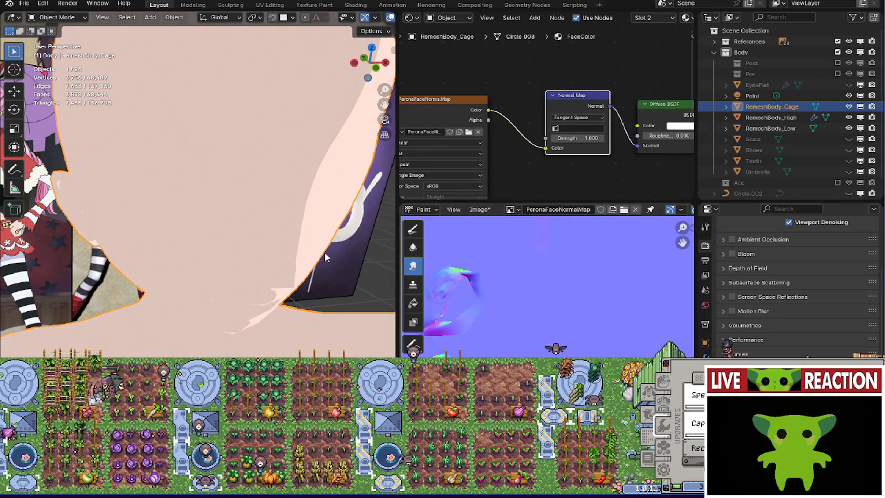
{"action": "middle_click_drag", "start_coordinate": [327, 257], "coordinate": [137, 277]}
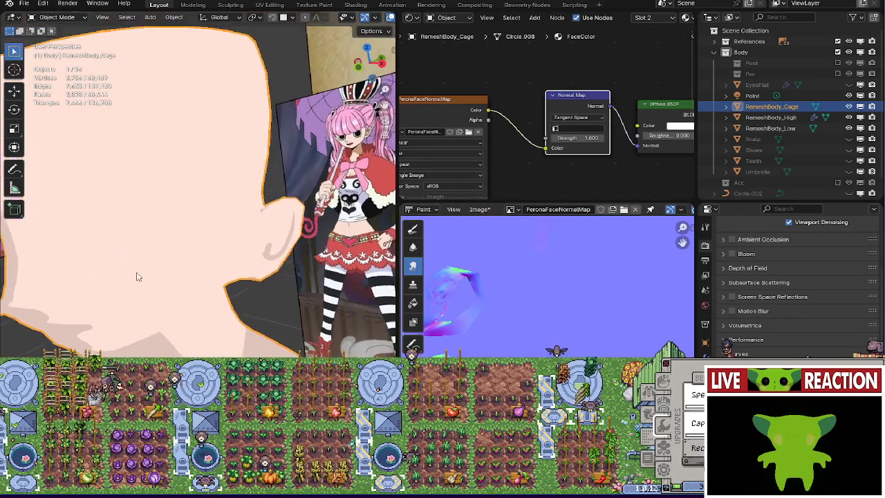
{"action": "scroll", "coordinate": [137, 277], "scroll_direction": "up", "scroll_amount": 3}
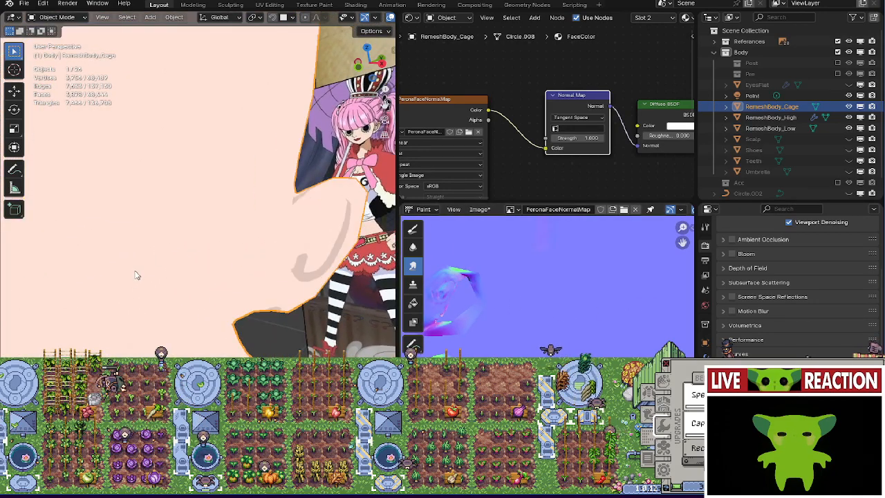
{"action": "middle_click_drag", "start_coordinate": [137, 275], "coordinate": [194, 253]}
{"action": "key", "text": "grave"}
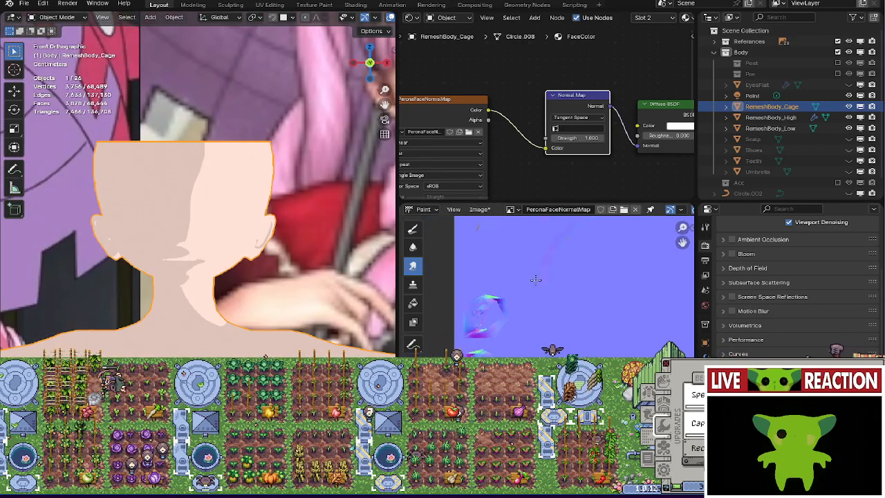
Save the PeronaFaceNormalMap image and enlarge the shader node area above the image editor.
{"action": "key", "text": "alt+s"}
{"action": "middle_click_drag", "start_coordinate": [563, 283], "coordinate": [499, 348]}
{"action": "scroll", "coordinate": [524, 343], "scroll_direction": "down", "scroll_amount": 3}
{"action": "scroll", "coordinate": [524, 344], "scroll_direction": "down", "scroll_amount": 1}
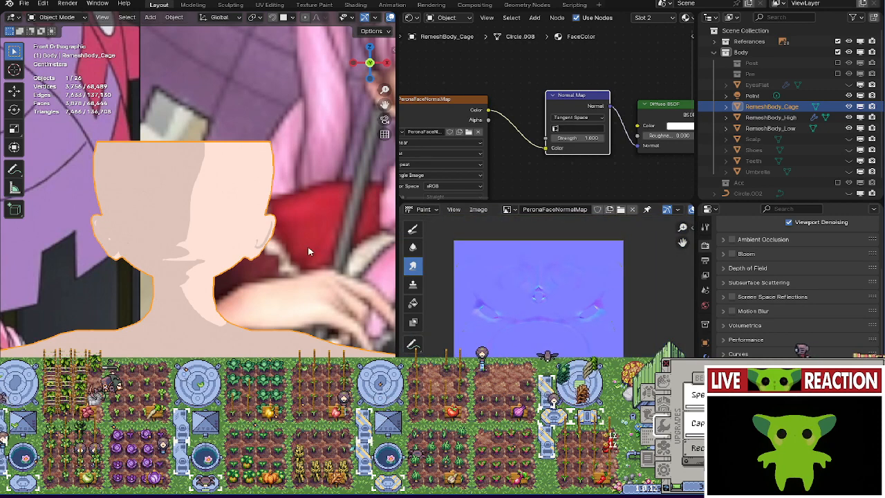
{"action": "left_click_drag", "start_coordinate": [564, 202], "coordinate": [564, 251]}
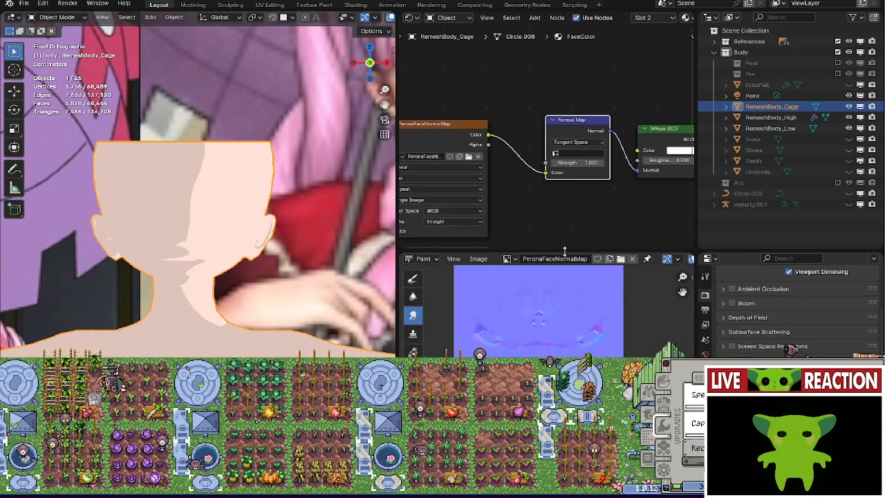
{"action": "middle_click_drag", "start_coordinate": [231, 304], "coordinate": [239, 281]}
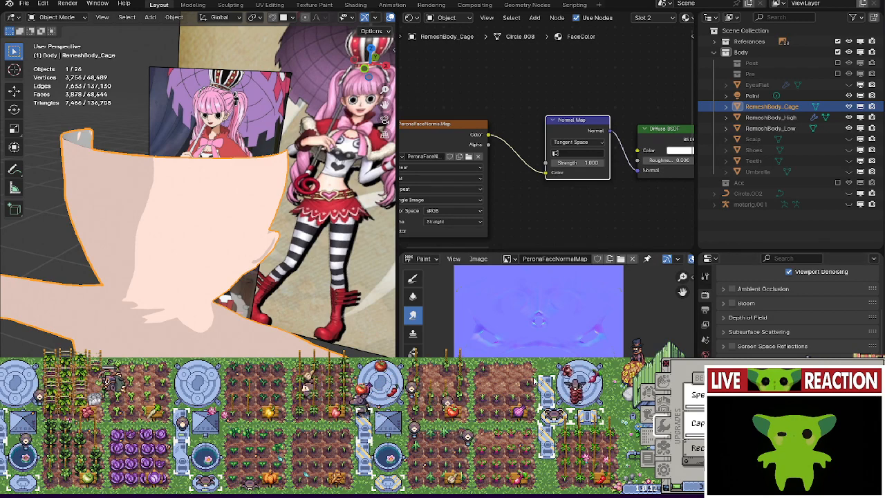
{"action": "left_click", "coordinate": [663, 381]}
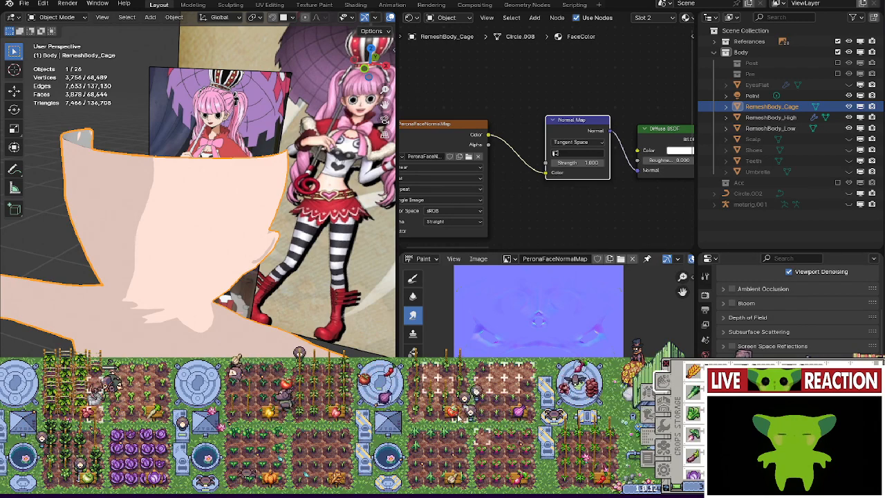
{"action": "mouse_move", "coordinate": [693, 392]}
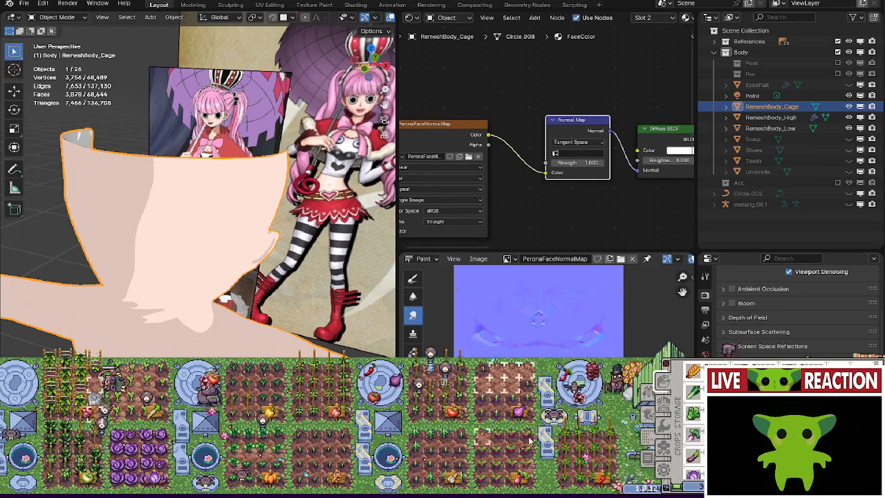
{"action": "mouse_move", "coordinate": [693, 475]}
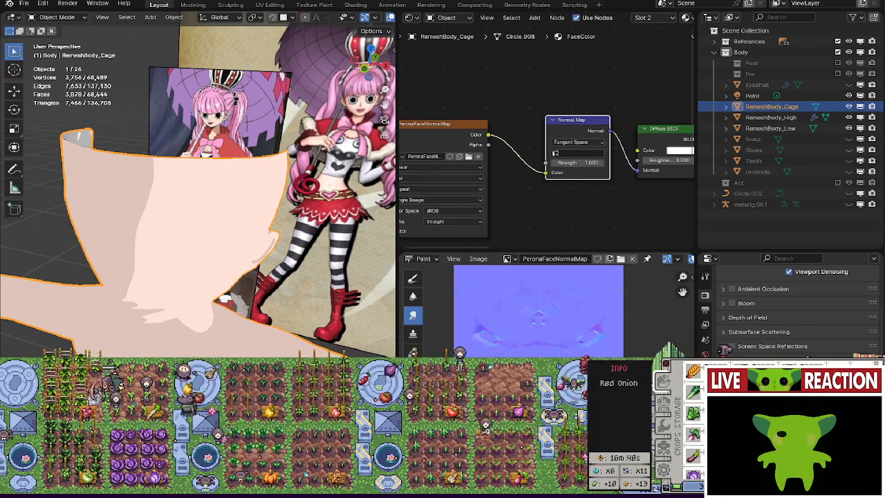
{"action": "scroll", "coordinate": [693, 416], "scroll_direction": "down", "scroll_amount": 1}
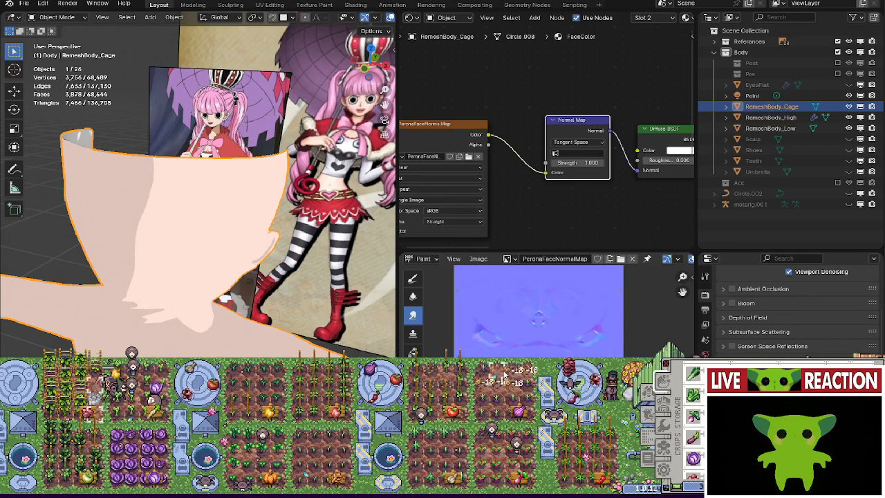
{"action": "scroll", "coordinate": [504, 375], "scroll_direction": "up", "scroll_amount": 5}
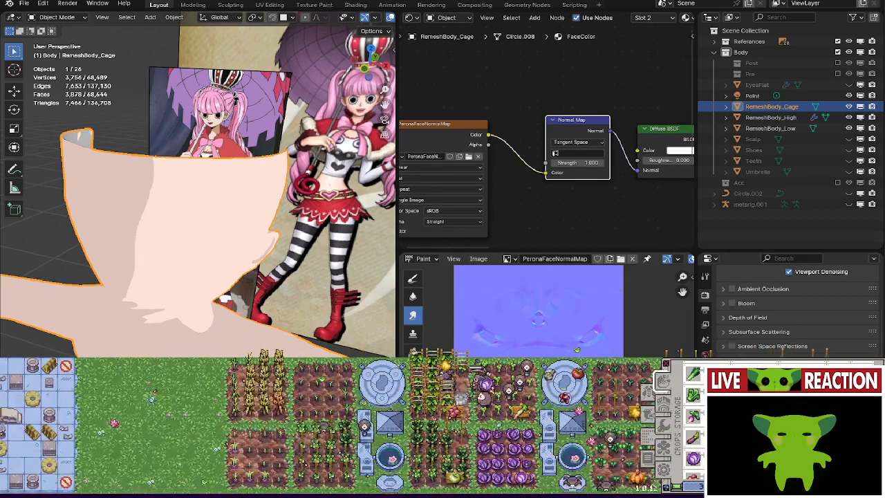
{"action": "scroll", "coordinate": [204, 413], "scroll_direction": "down", "scroll_amount": 5}
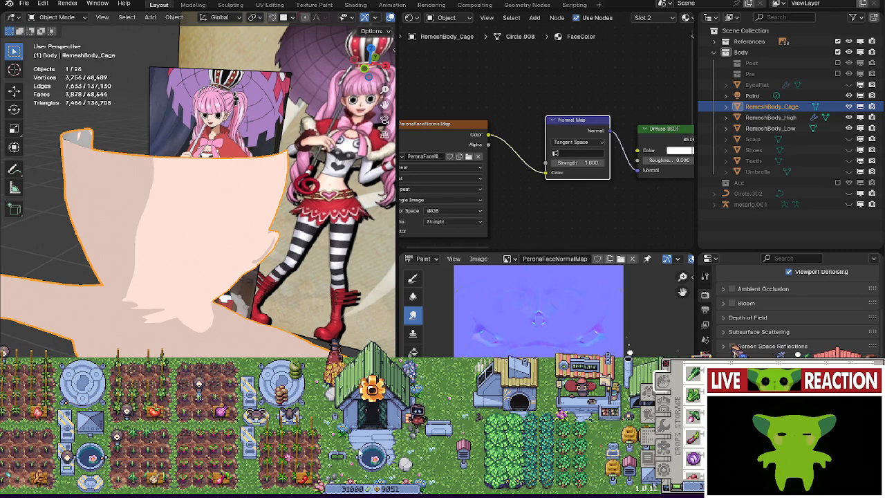
{"action": "scroll", "coordinate": [295, 444], "scroll_direction": "down", "scroll_amount": 5}
{"action": "scroll", "coordinate": [295, 443], "scroll_direction": "down", "scroll_amount": 3}
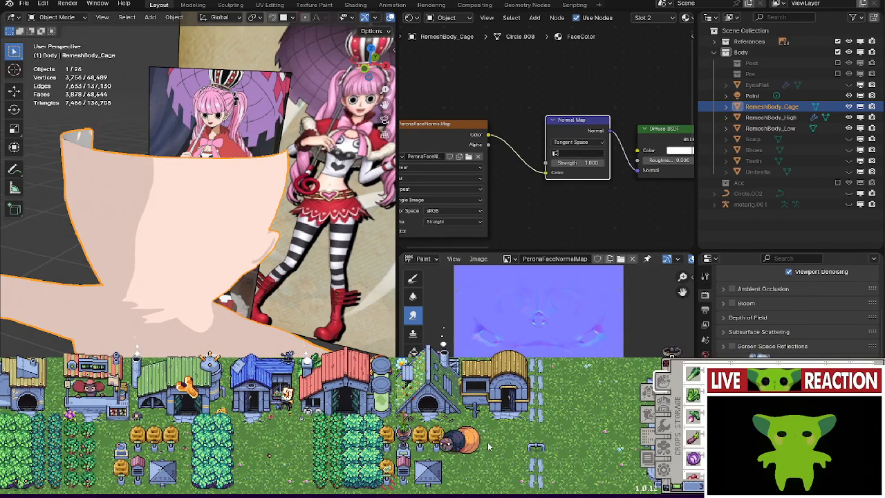
{"action": "scroll", "coordinate": [487, 447], "scroll_direction": "down", "scroll_amount": 6}
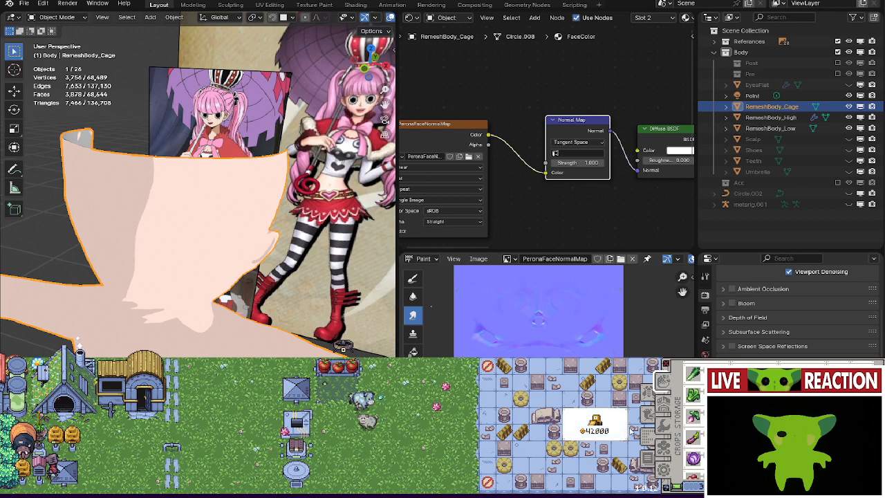
{"action": "left_click", "coordinate": [658, 424]}
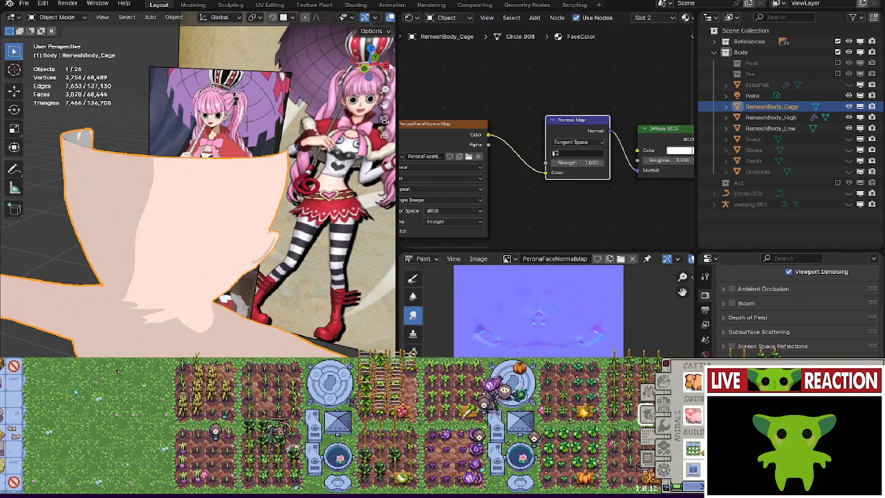
Hide RemeshBody_Cage and RemeshBody_High in the front view and make RemeshBody_Low the selected object.
{"action": "middle_click_drag", "start_coordinate": [250, 239], "coordinate": [330, 183]}
{"action": "key", "text": "KP_1"}
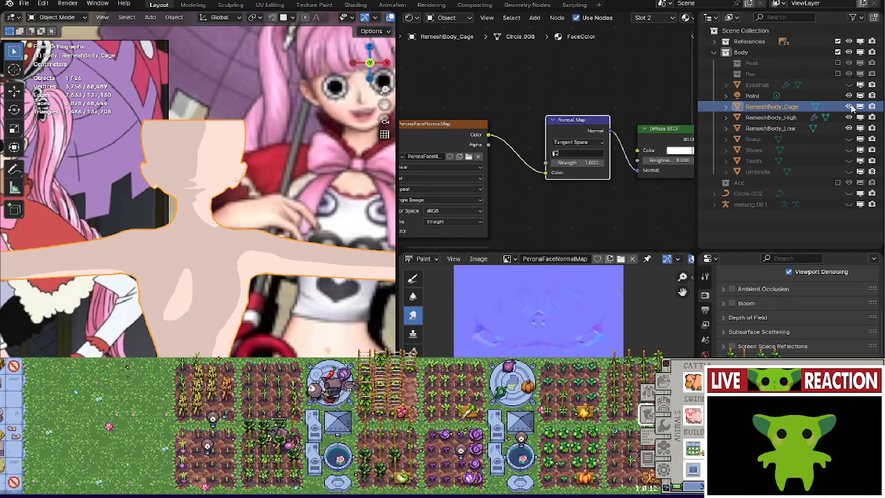
{"action": "left_click_drag", "start_coordinate": [850, 106], "coordinate": [850, 117]}
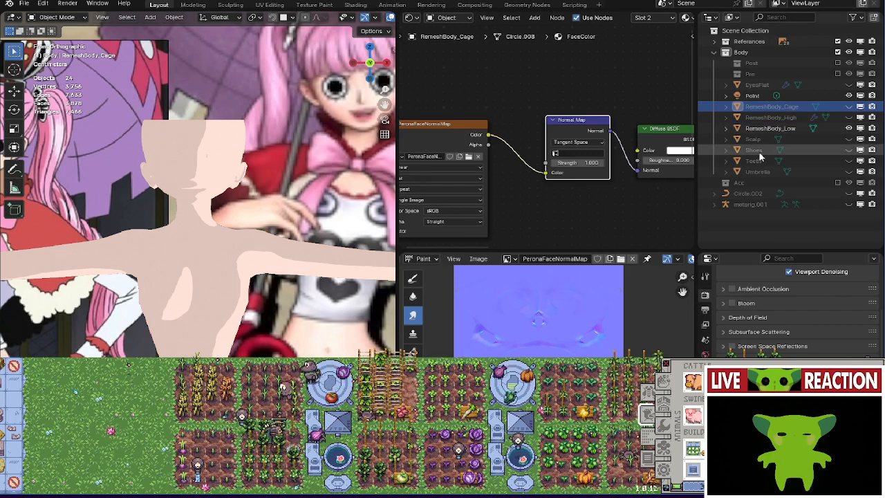
{"action": "left_click", "coordinate": [770, 128]}
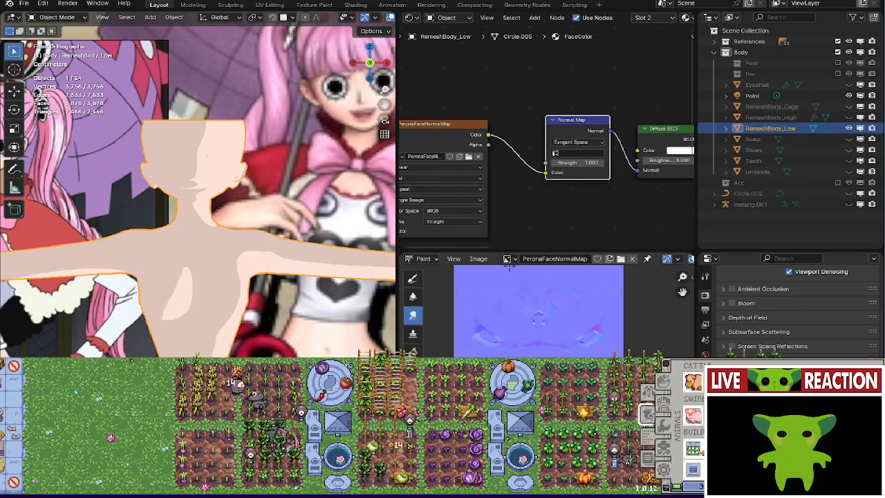
Display the PeronaBodyColor image in the image editor.
{"action": "left_click", "coordinate": [508, 259]}
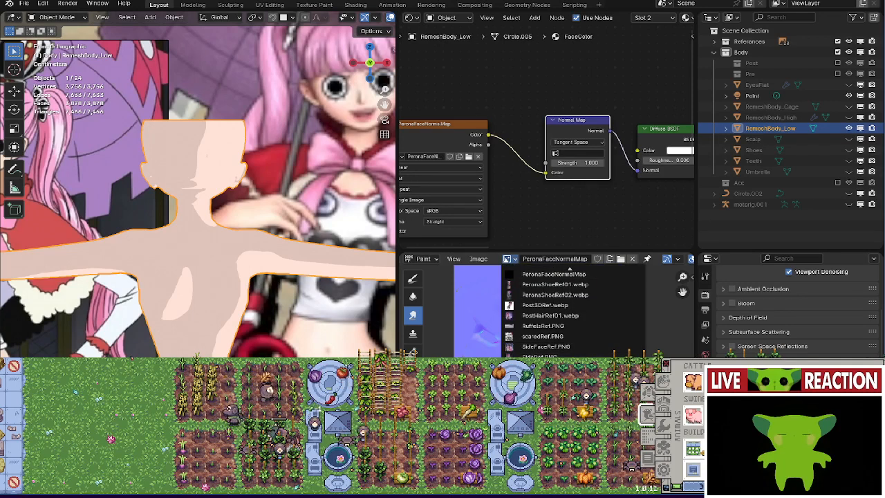
{"action": "scroll", "coordinate": [536, 345], "scroll_direction": "up", "scroll_amount": 3}
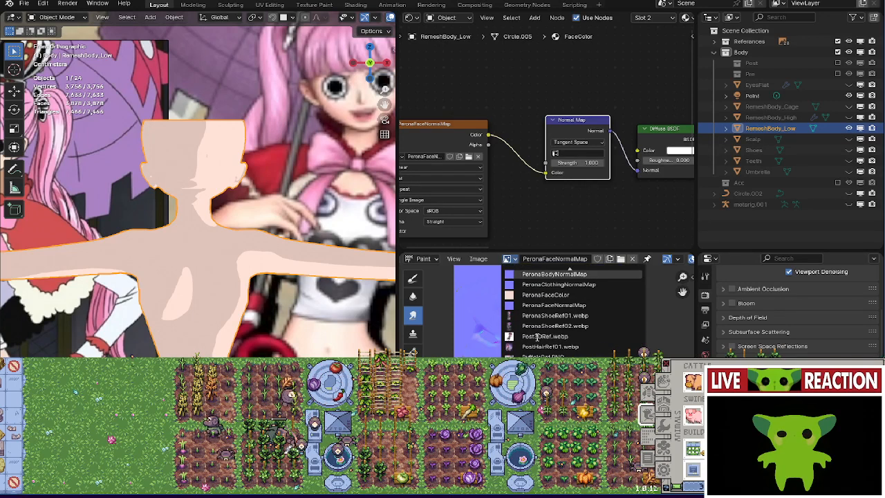
{"action": "scroll", "coordinate": [546, 285], "scroll_direction": "up", "scroll_amount": 2}
{"action": "left_click", "coordinate": [546, 286]}
Move the point light across to the opposite side of the body, check the shading, and return to the front view.
{"action": "scroll", "coordinate": [230, 266], "scroll_direction": "down", "scroll_amount": 4}
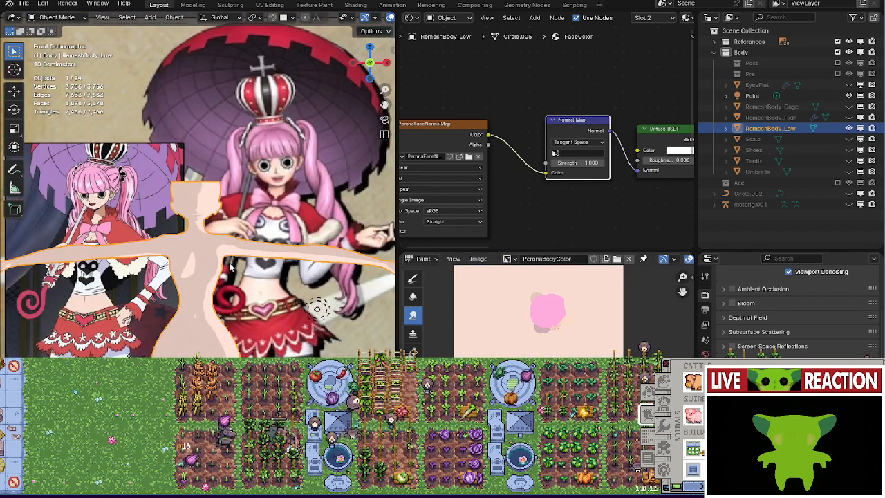
{"action": "middle_click_drag", "start_coordinate": [230, 266], "coordinate": [277, 257]}
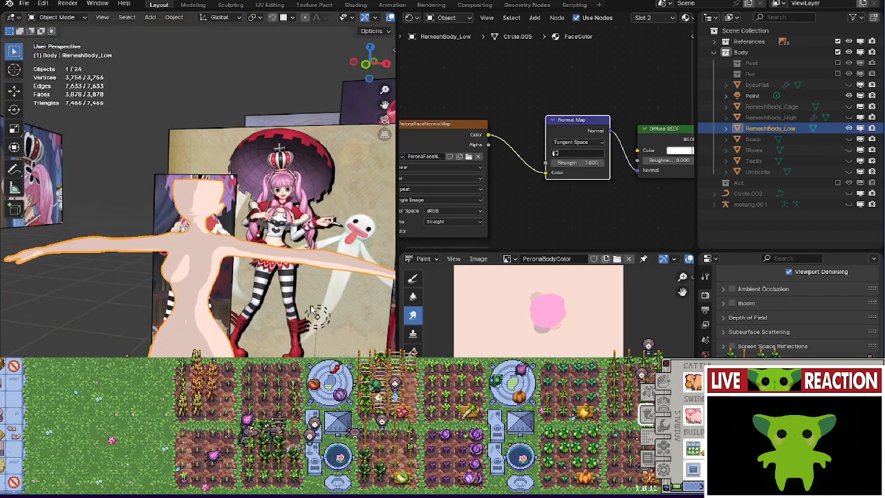
{"action": "left_click", "coordinate": [316, 314]}
{"action": "key", "text": "g"}
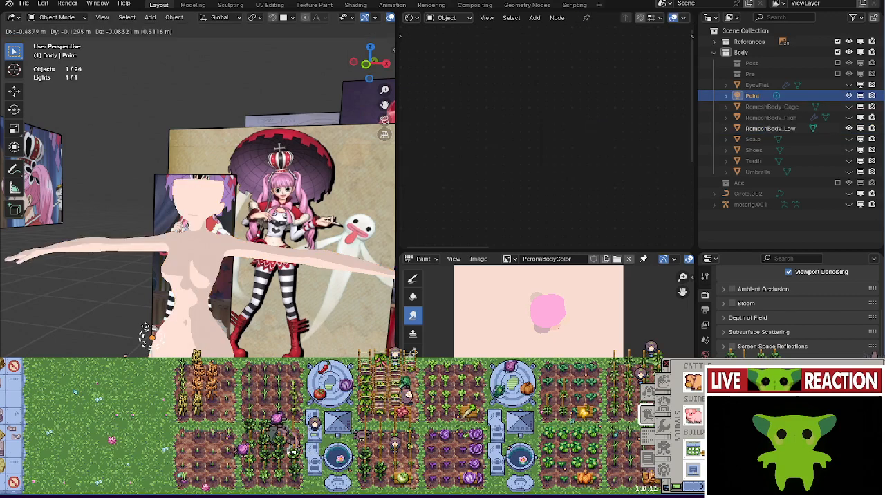
{"action": "left_click", "coordinate": [145, 330]}
{"action": "middle_click_drag", "start_coordinate": [146, 330], "coordinate": [134, 288]}
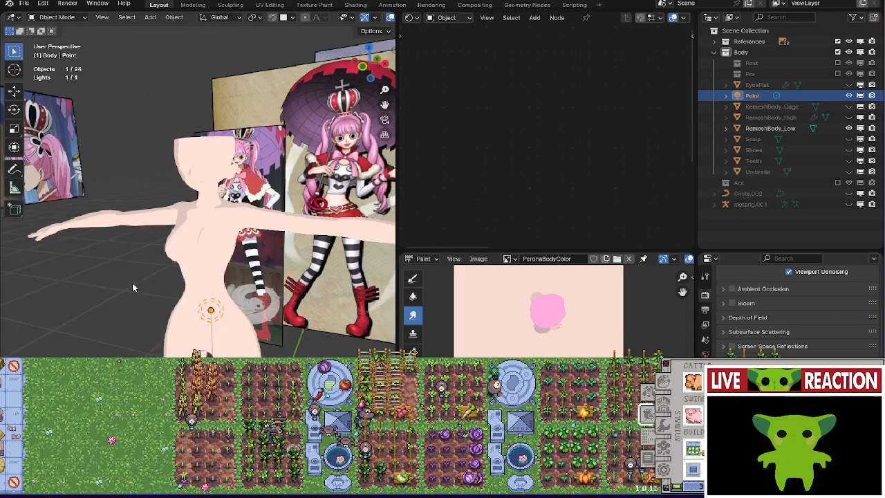
{"action": "key", "text": "KP_1"}
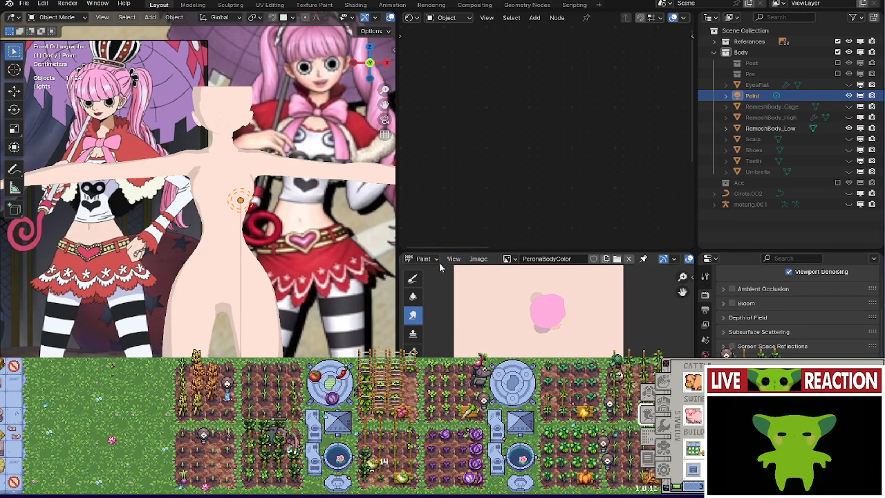
Display the PeronaFaceColor image in the image editor and put RemeshBody_Low into Texture Paint mode.
{"action": "left_click", "coordinate": [510, 259]}
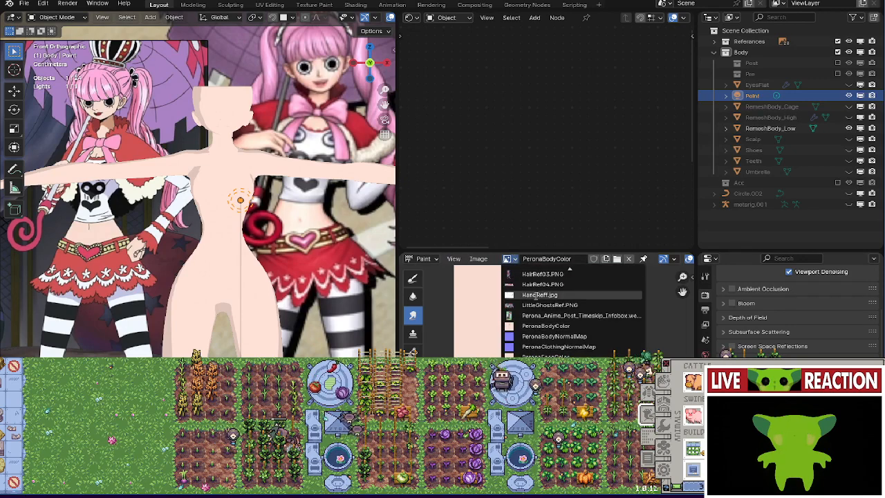
{"action": "left_click", "coordinate": [546, 355]}
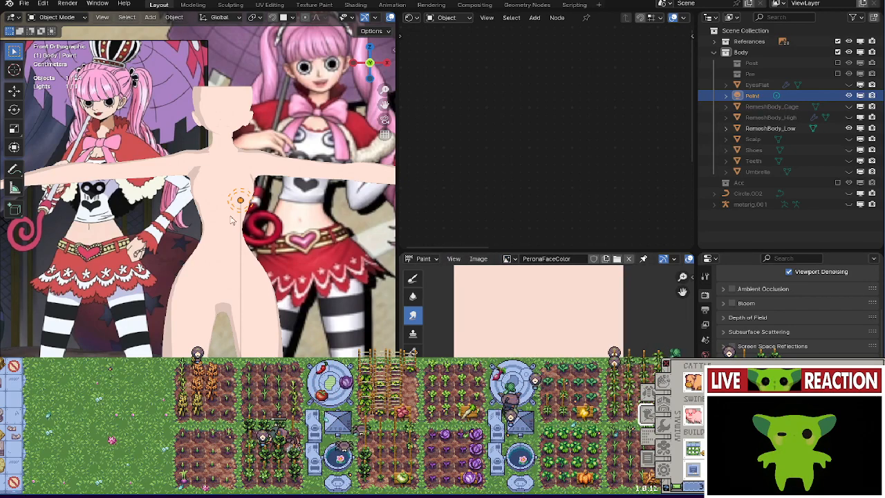
{"action": "left_click", "coordinate": [234, 163]}
{"action": "key", "text": "ctrl+Tab"}
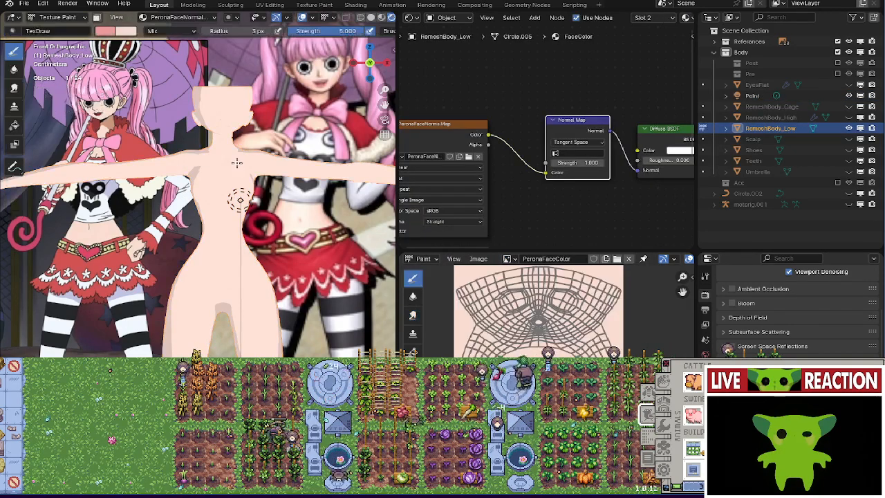
Find the open-mouth face among the reference images and sample its dark mouth interior as the brush color.
{"action": "middle_click_drag", "start_coordinate": [68, 113], "coordinate": [136, 221], "text": "shift"}
{"action": "scroll", "coordinate": [136, 221], "scroll_direction": "up", "scroll_amount": 8}
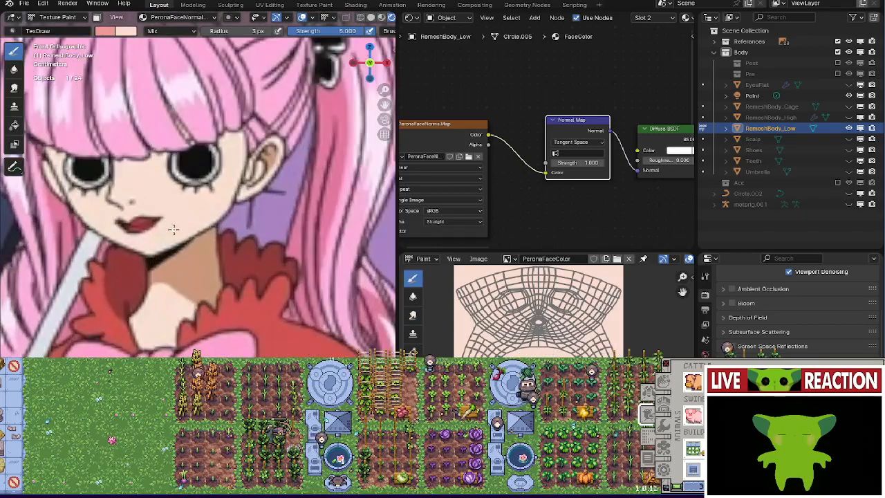
{"action": "scroll", "coordinate": [428, 279], "scroll_direction": "up", "scroll_amount": 2}
{"action": "scroll", "coordinate": [263, 238], "scroll_direction": "down", "scroll_amount": 6}
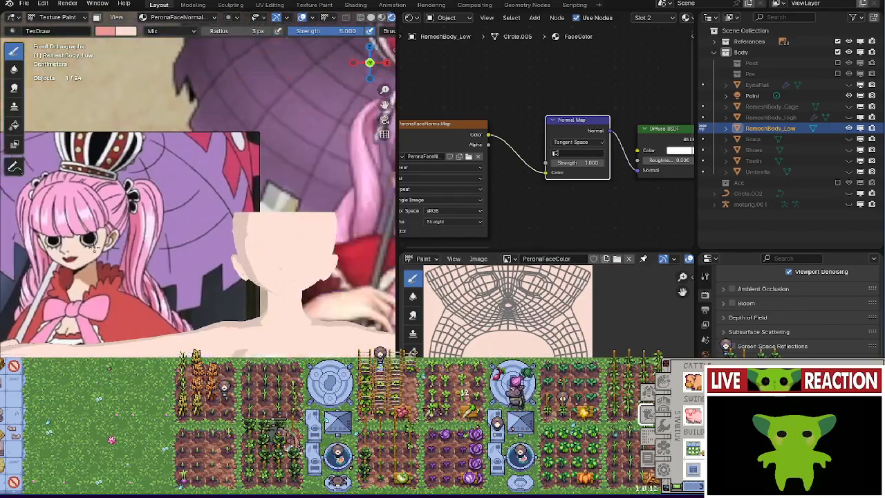
{"action": "scroll", "coordinate": [432, 207], "scroll_direction": "down", "scroll_amount": 2}
{"action": "scroll", "coordinate": [264, 237], "scroll_direction": "down", "scroll_amount": 2}
{"action": "scroll", "coordinate": [263, 238], "scroll_direction": "up", "scroll_amount": 3}
{"action": "mouse_move", "coordinate": [263, 238]}
{"action": "middle_mouse_down", "text": "shift"}
{"action": "mouse_move", "coordinate": [207, 196]}
{"action": "mouse_move", "coordinate": [211, 276]}
{"action": "middle_mouse_up", "text": "shift"}
{"action": "scroll", "coordinate": [242, 222], "scroll_direction": "down", "scroll_amount": 3}
{"action": "scroll", "coordinate": [211, 276], "scroll_direction": "down", "scroll_amount": 3}
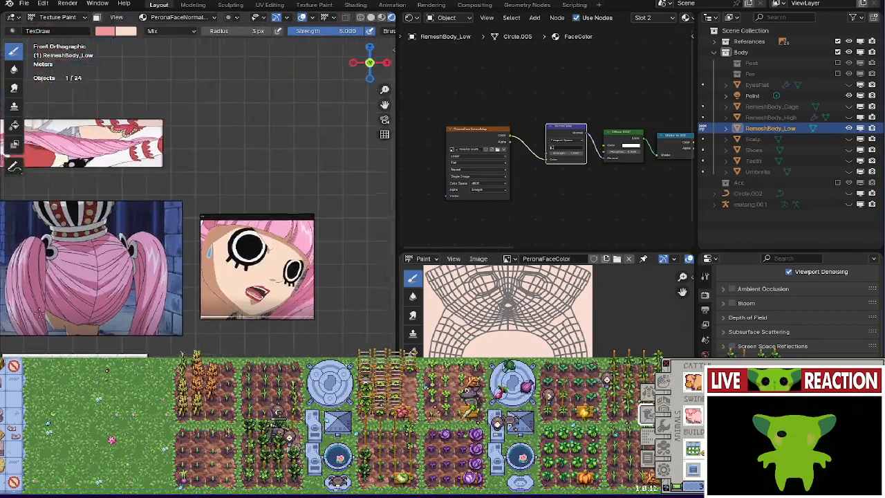
{"action": "scroll", "coordinate": [211, 293], "scroll_direction": "up", "scroll_amount": 4}
{"action": "scroll", "coordinate": [211, 294], "scroll_direction": "up", "scroll_amount": 5}
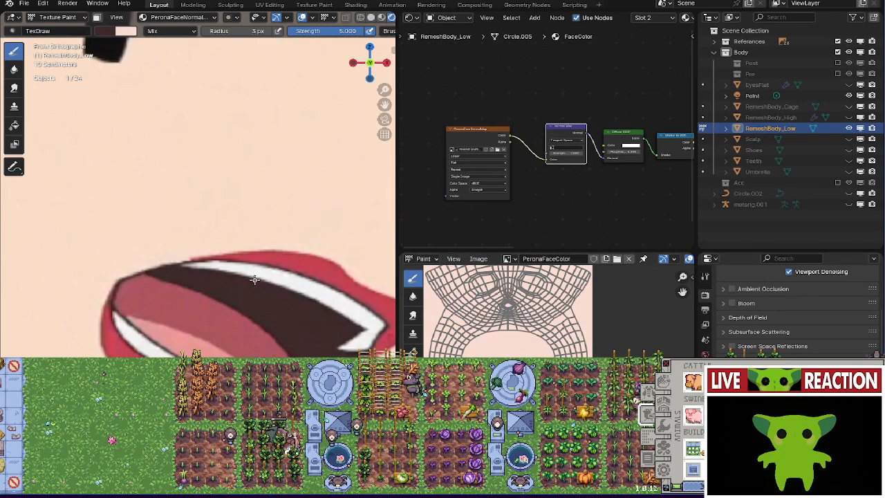
Look over the remaining reference images and return to the mouth on the body mesh.
{"action": "scroll", "coordinate": [302, 320], "scroll_direction": "down", "scroll_amount": 8}
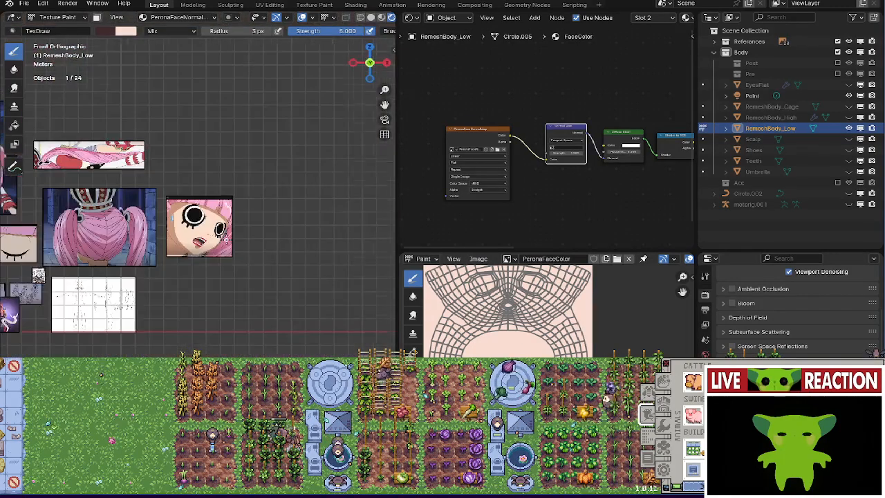
{"action": "scroll", "coordinate": [280, 179], "scroll_direction": "up", "scroll_amount": 5}
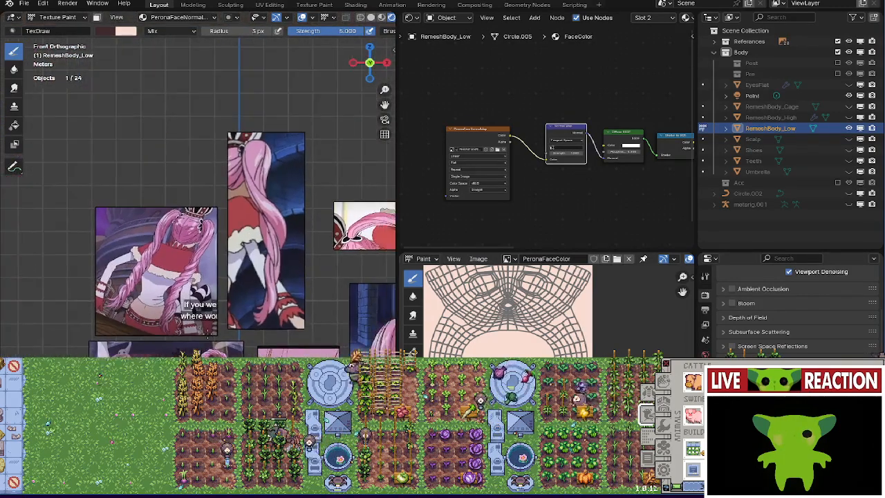
{"action": "scroll", "coordinate": [265, 328], "scroll_direction": "up", "scroll_amount": 8}
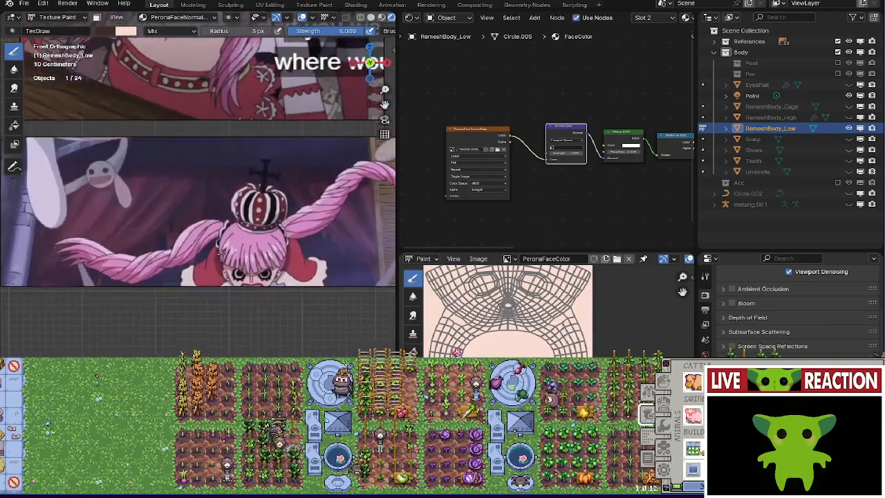
{"action": "scroll", "coordinate": [265, 327], "scroll_direction": "down", "scroll_amount": 8}
{"action": "middle_click_drag", "start_coordinate": [207, 242], "coordinate": [170, 212]}
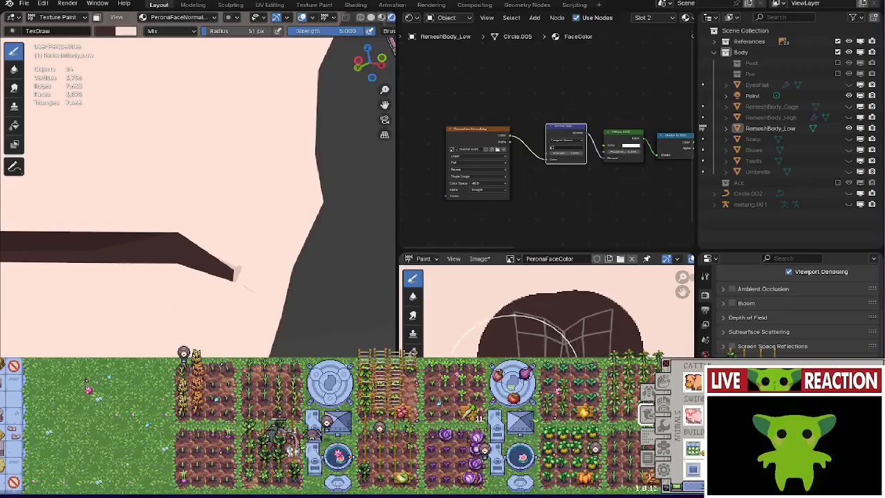
Bring the upper edge of the painted mouth area into view and set the brush's stroke method to Line.
{"action": "scroll", "coordinate": [514, 384], "scroll_direction": "up", "scroll_amount": 1}
{"action": "mouse_move", "coordinate": [550, 302]}
{"action": "middle_mouse_down"}
{"action": "mouse_move", "coordinate": [519, 395]}
{"action": "mouse_move", "coordinate": [514, 382]}
{"action": "middle_mouse_up"}
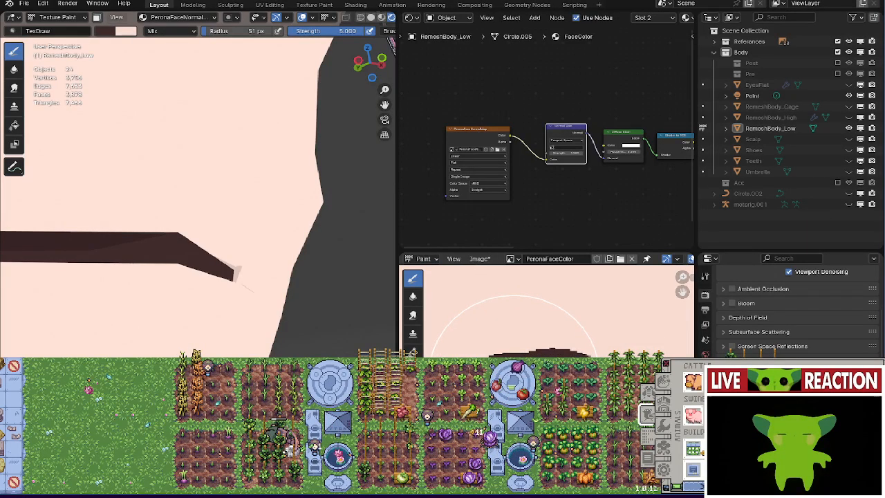
{"action": "scroll", "coordinate": [228, 35], "scroll_direction": "down", "scroll_amount": 3}
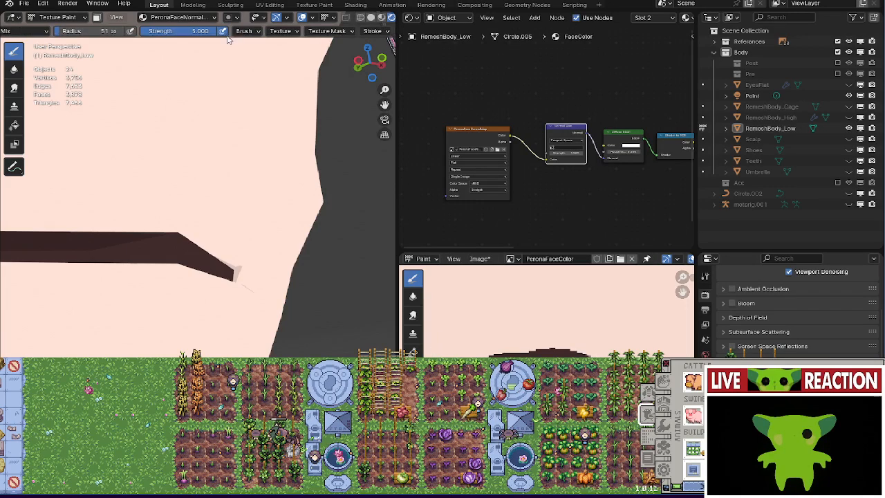
{"action": "left_click", "coordinate": [372, 31]}
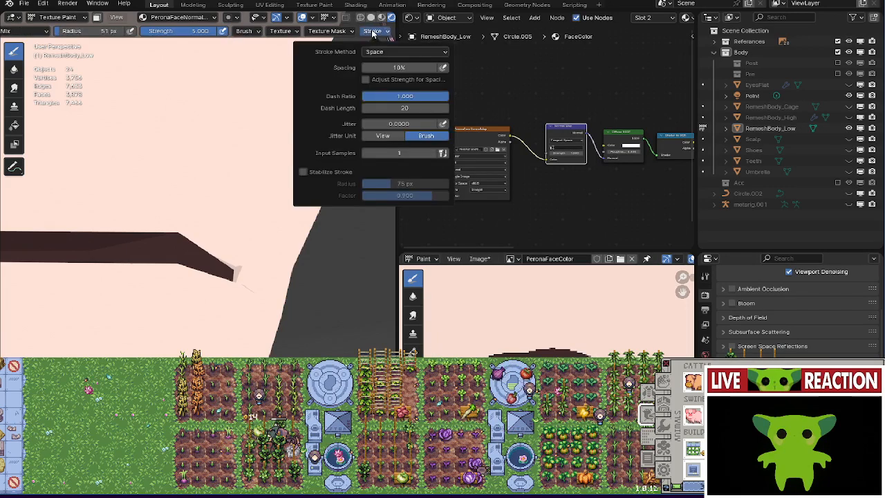
{"action": "left_click", "coordinate": [405, 51]}
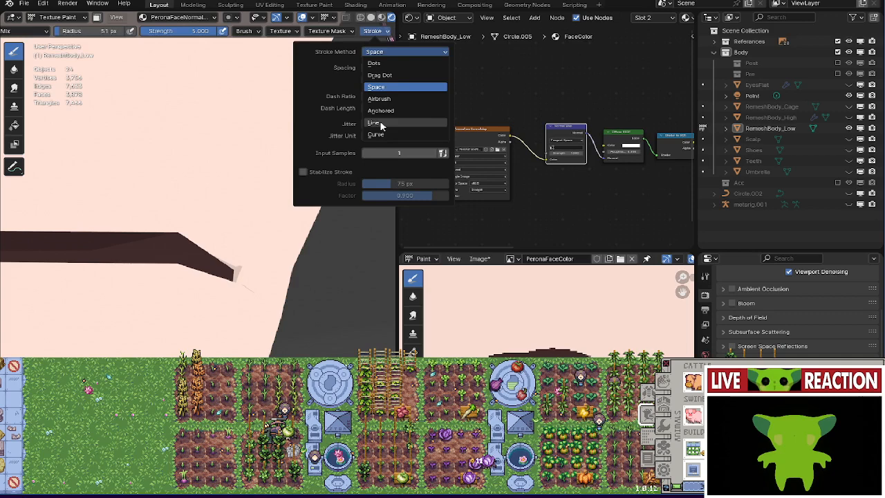
Shrink the paint brush to a 2 px radius and make the light skin tone the active color.
{"action": "key", "text": "f"}
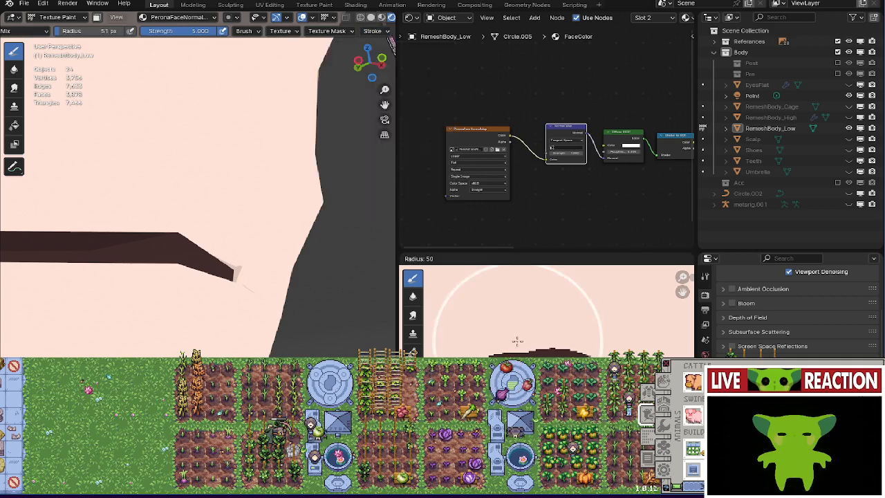
{"action": "left_click", "coordinate": [526, 349]}
{"action": "scroll", "coordinate": [529, 352], "scroll_direction": "up", "scroll_amount": 2}
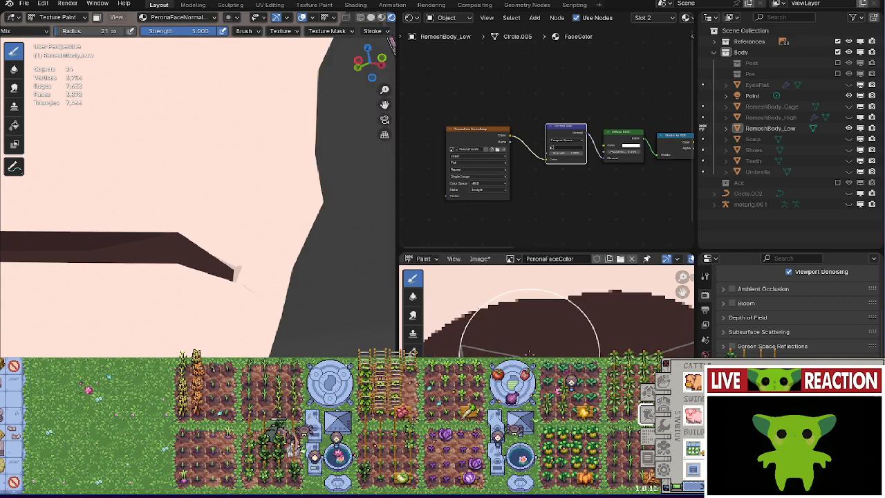
{"action": "key", "text": "f"}
{"action": "left_click", "coordinate": [462, 346]}
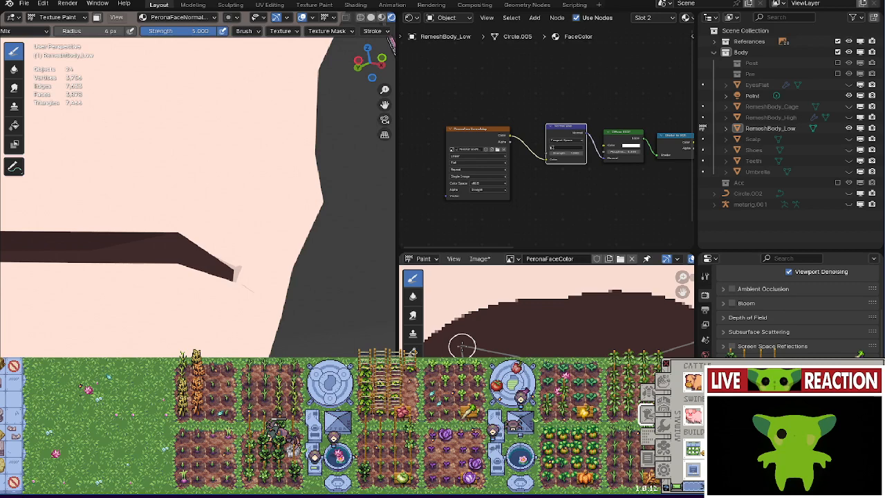
{"action": "key", "text": "f"}
{"action": "left_click", "coordinate": [458, 349]}
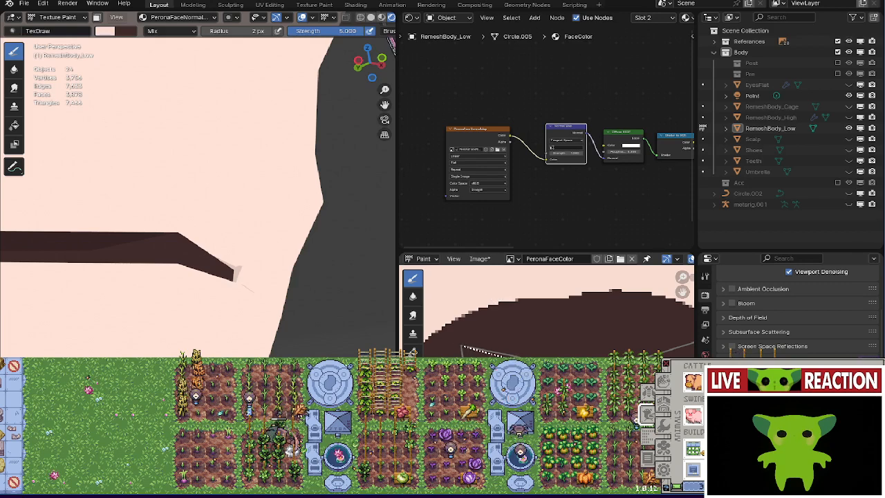
Paint straight skin-colored lines along the upper mouth edges of the UV wireframe in PeronaFaceColor, and check the result on the mesh.
{"action": "left_click_drag", "start_coordinate": [461, 346], "coordinate": [535, 357]}
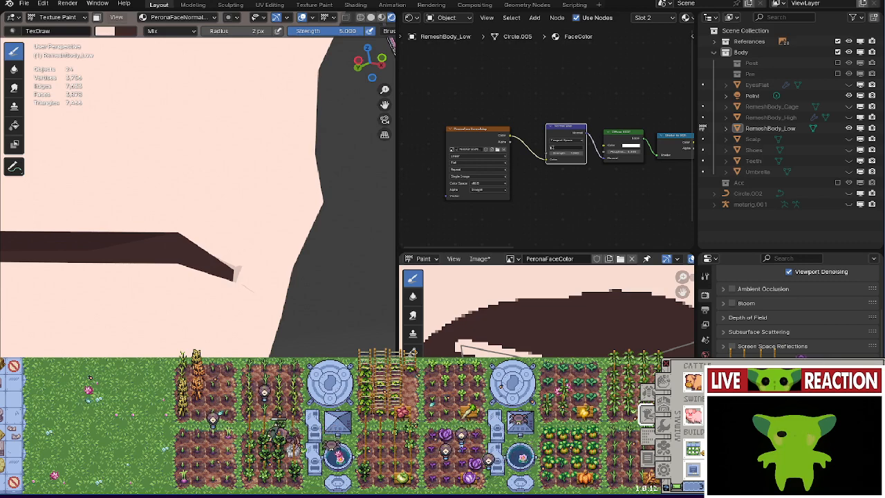
{"action": "middle_click_drag", "start_coordinate": [567, 345], "coordinate": [504, 328]}
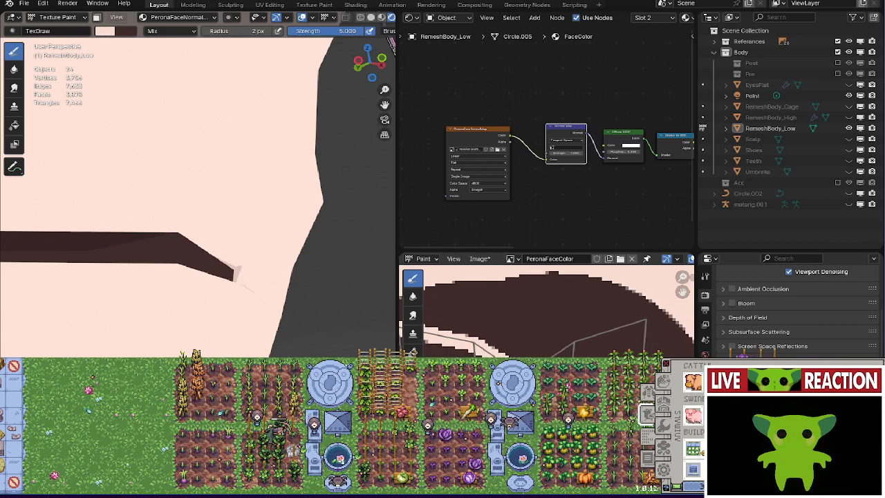
{"action": "mouse_move", "coordinate": [576, 343]}
{"action": "left_mouse_down"}
{"action": "mouse_move", "coordinate": [592, 326]}
{"action": "mouse_move", "coordinate": [647, 320]}
{"action": "left_mouse_up"}
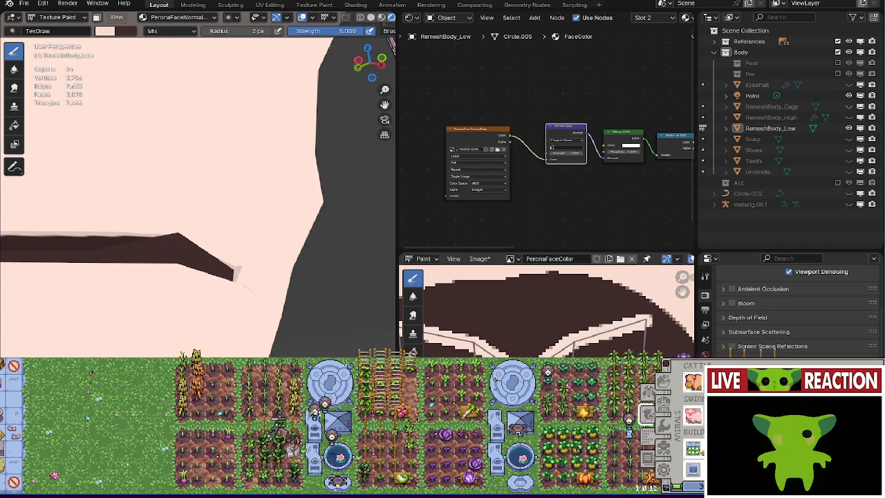
{"action": "middle_click_drag", "start_coordinate": [608, 340], "coordinate": [645, 272]}
{"action": "middle_click_drag", "start_coordinate": [117, 238], "coordinate": [139, 204]}
{"action": "middle_click_drag", "start_coordinate": [159, 203], "coordinate": [169, 199]}
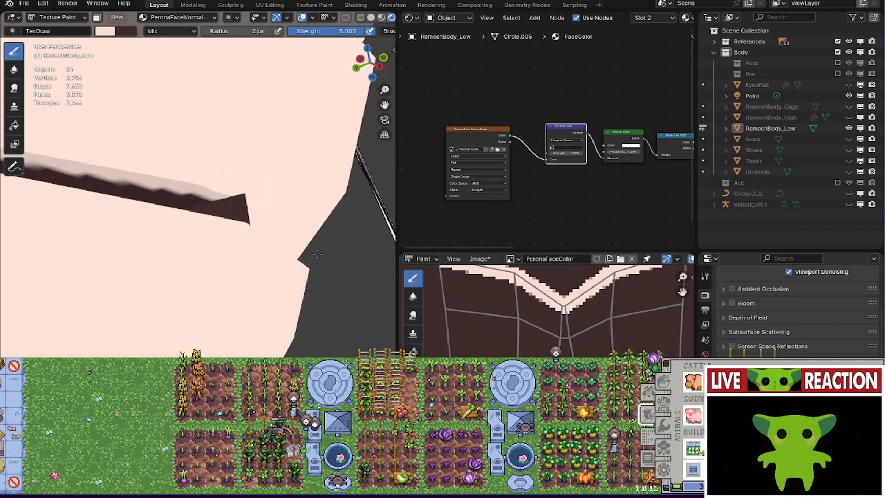
Paint straight skin-colored lines along the lower notched edges of the mouth's UV wireframe in PeronaFaceColor, and check the result on the mesh.
{"action": "middle_click_drag", "start_coordinate": [550, 301], "coordinate": [545, 408]}
{"action": "scroll", "coordinate": [555, 324], "scroll_direction": "up", "scroll_amount": 4}
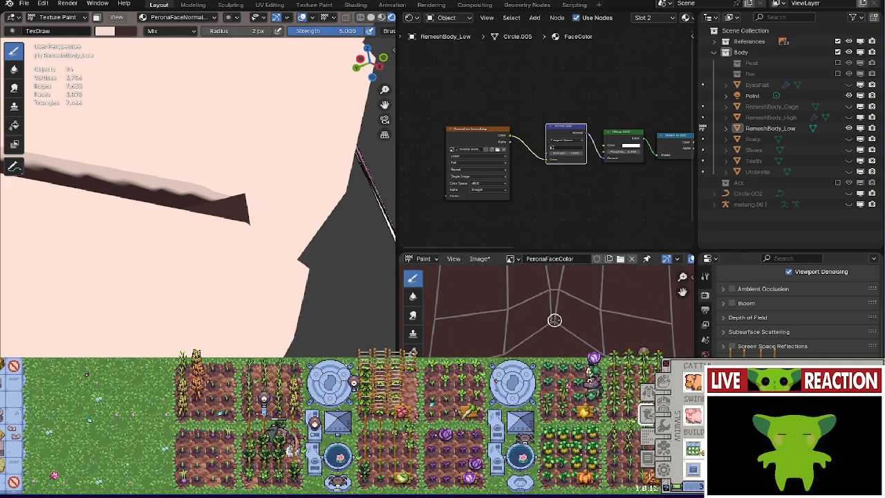
{"action": "left_click_drag", "start_coordinate": [550, 318], "coordinate": [607, 354]}
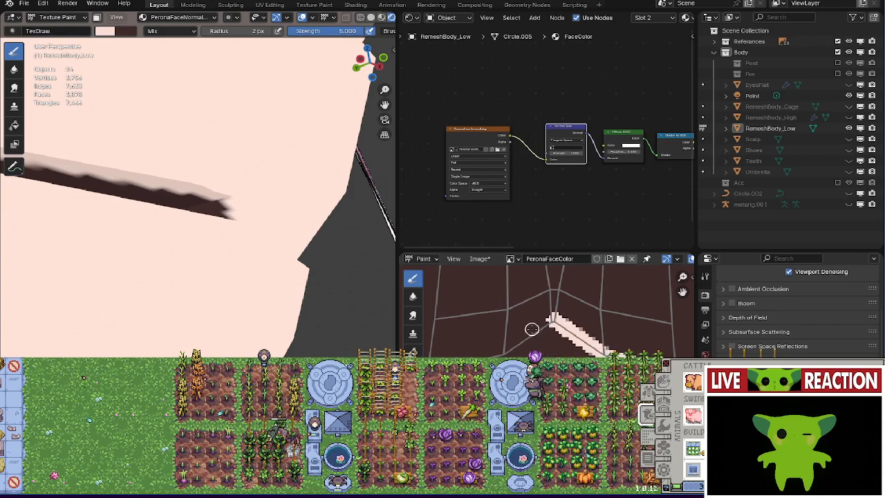
{"action": "left_click_drag", "start_coordinate": [550, 320], "coordinate": [504, 349]}
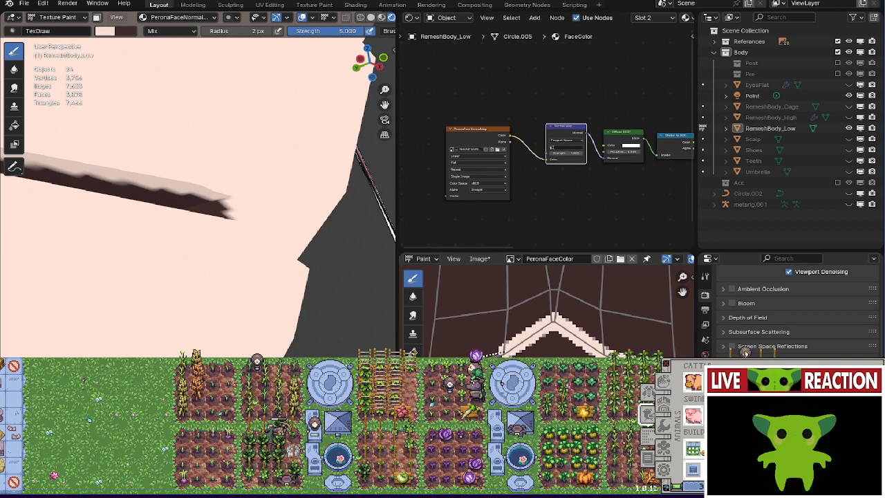
{"action": "mouse_move", "coordinate": [272, 255]}
{"action": "middle_mouse_down"}
{"action": "mouse_move", "coordinate": [203, 300]}
{"action": "mouse_move", "coordinate": [265, 256]}
{"action": "mouse_move", "coordinate": [292, 252]}
{"action": "mouse_move", "coordinate": [278, 258]}
{"action": "middle_mouse_up"}
{"action": "scroll", "coordinate": [607, 283], "scroll_direction": "down", "scroll_amount": 3}
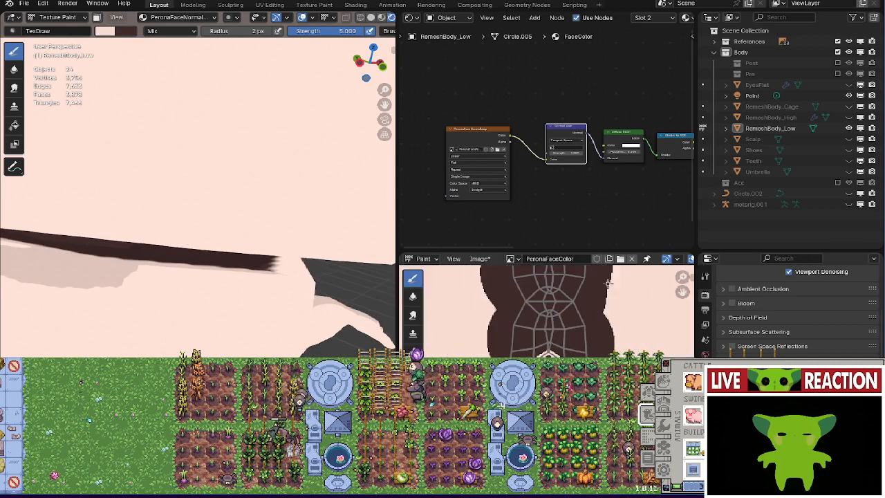
Change the image area to the UV Editor and put the body mesh in Edit Mode to work on the mouth's UVs.
{"action": "scroll", "coordinate": [607, 284], "scroll_direction": "down", "scroll_amount": 3}
{"action": "left_click", "coordinate": [421, 259]}
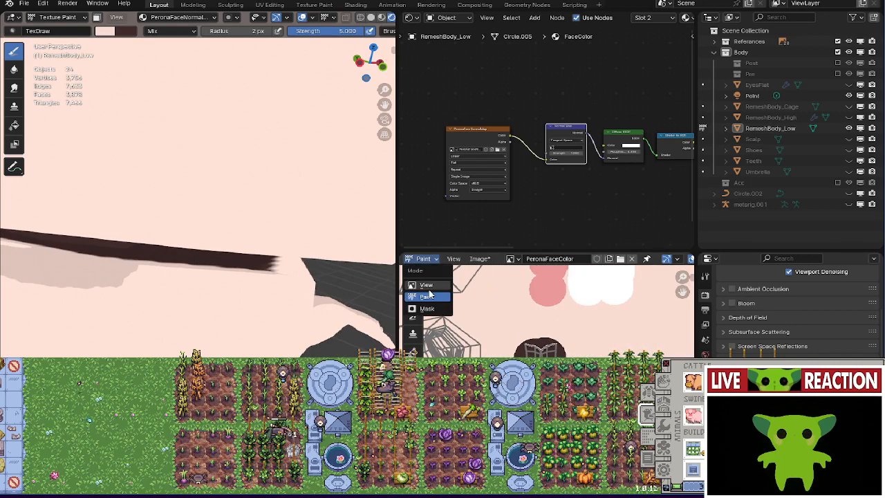
{"action": "left_click", "coordinate": [426, 296]}
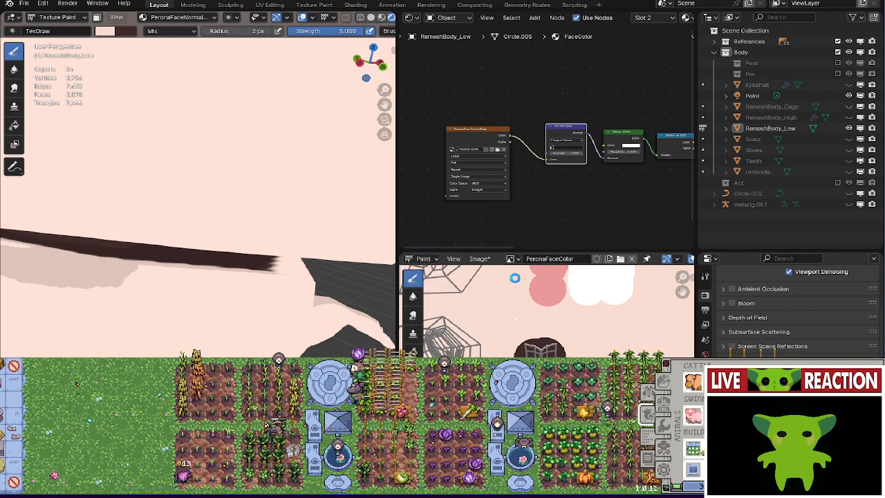
{"action": "scroll", "coordinate": [501, 259], "scroll_direction": "up", "scroll_amount": 2}
{"action": "left_click", "coordinate": [441, 258]}
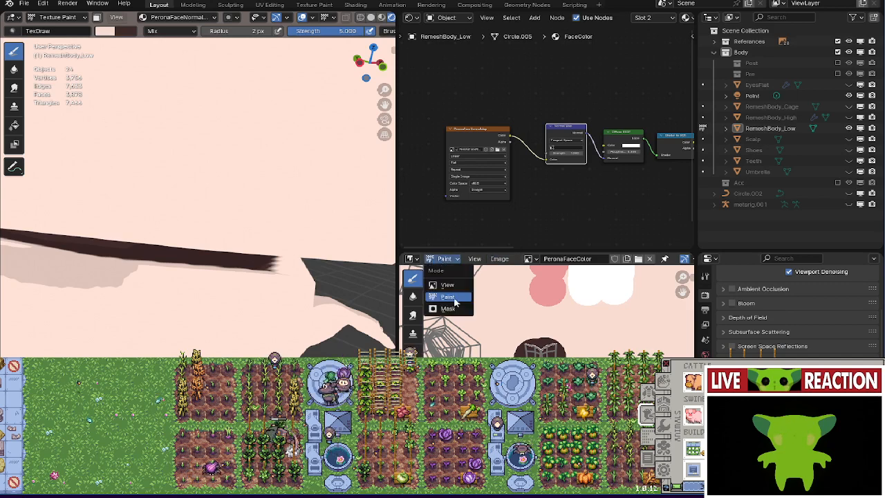
{"action": "left_click", "coordinate": [411, 258]}
{"action": "left_click", "coordinate": [431, 310]}
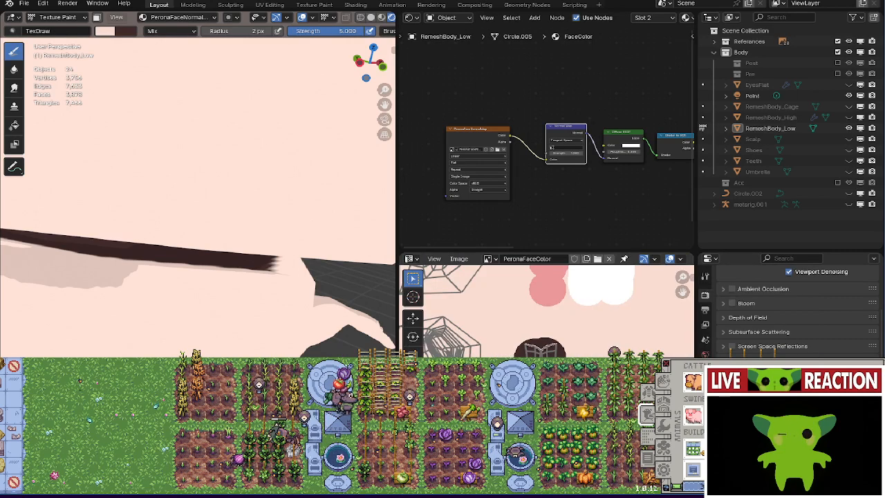
{"action": "key", "text": "Tab"}
{"action": "scroll", "coordinate": [525, 311], "scroll_direction": "up", "scroll_amount": 4}
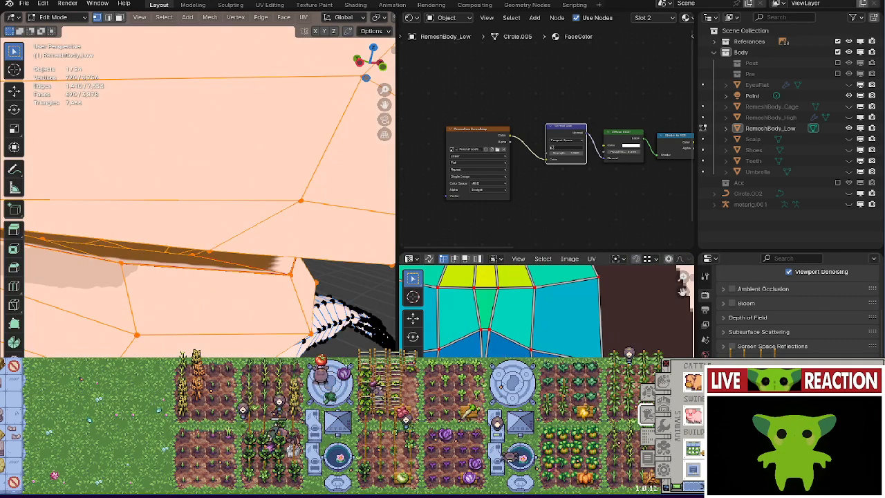
Straighten the V-shaped top edge of the mouth UV island with UV Squares and move it slightly along Y.
{"action": "key", "text": "n"}
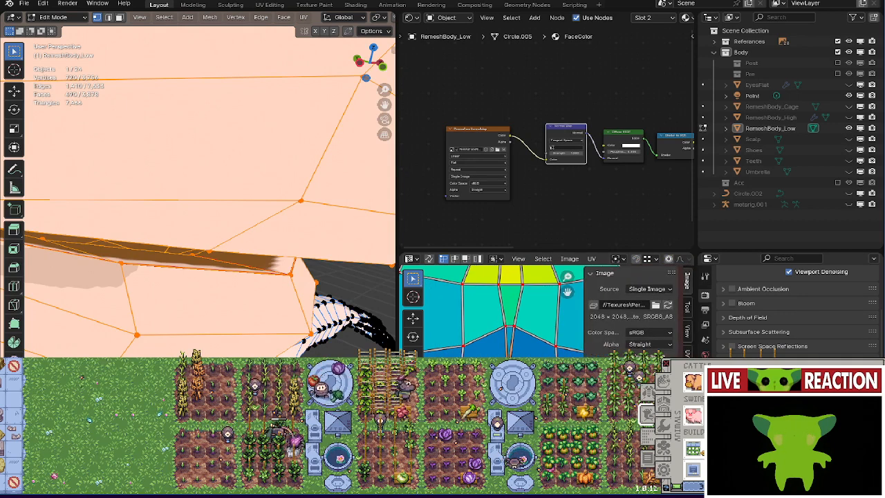
{"action": "scroll", "coordinate": [661, 304], "scroll_direction": "down", "scroll_amount": 3, "text": "ctrl"}
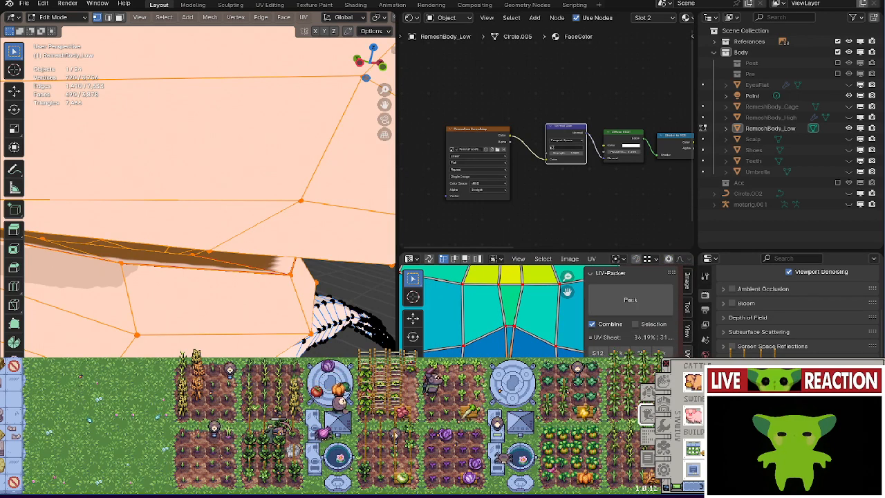
{"action": "scroll", "coordinate": [635, 304], "scroll_direction": "down", "scroll_amount": 1, "text": "ctrl"}
{"action": "left_click", "coordinate": [634, 339]}
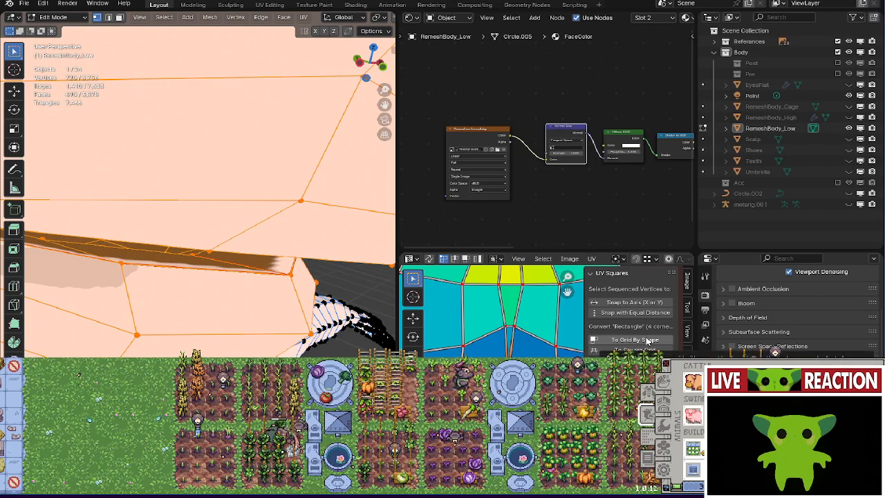
{"action": "middle_click_drag", "start_coordinate": [511, 283], "coordinate": [508, 351]}
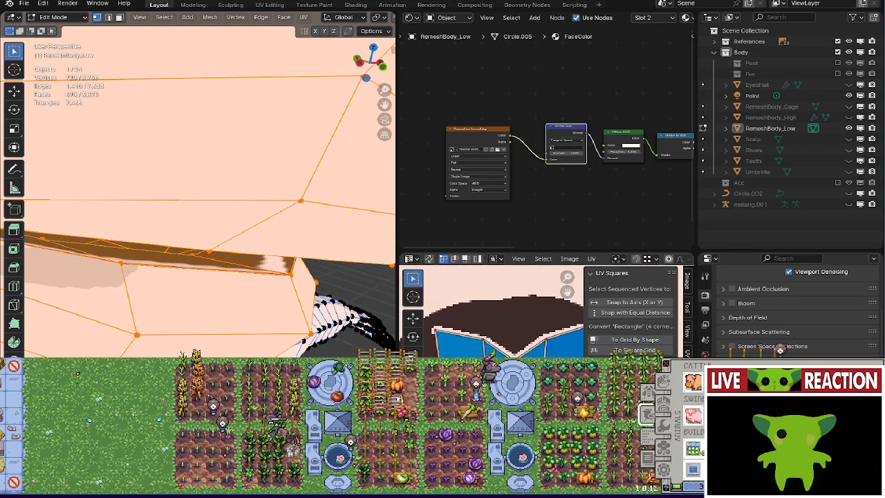
{"action": "left_click", "coordinate": [589, 351]}
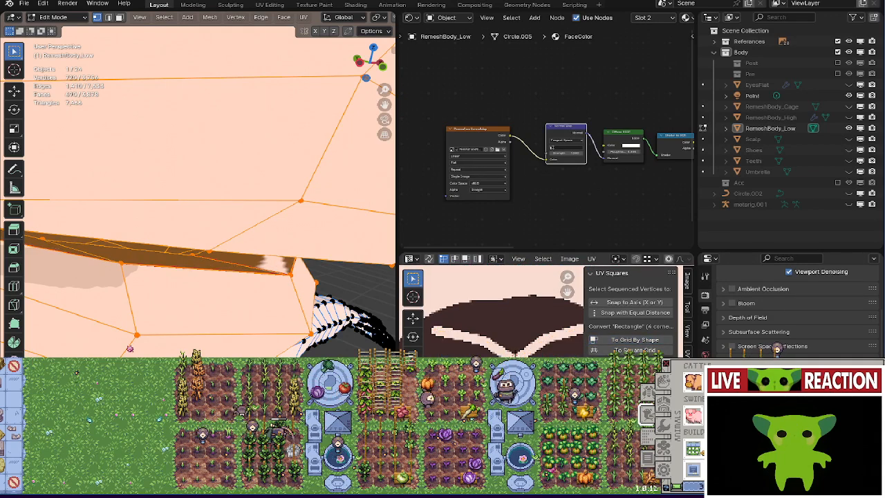
{"action": "key", "text": "g"}
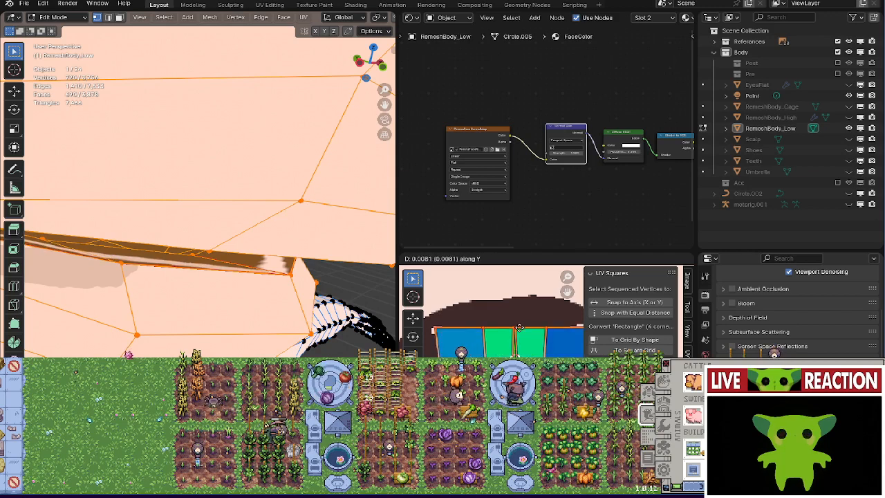
{"action": "left_click", "coordinate": [519, 334]}
{"action": "scroll", "coordinate": [518, 334], "scroll_direction": "down", "scroll_amount": 5}
{"action": "key", "text": "u"}
{"action": "left_click", "coordinate": [603, 340]}
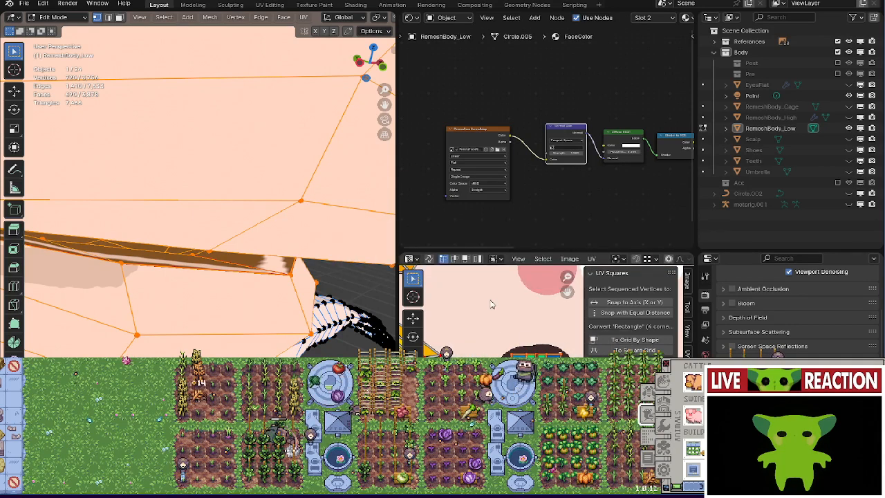
Return to the Image Editor and paint over the old V-shaped skin strokes at the mouth's upper edge with the dark mouth color.
{"action": "key", "text": "n"}
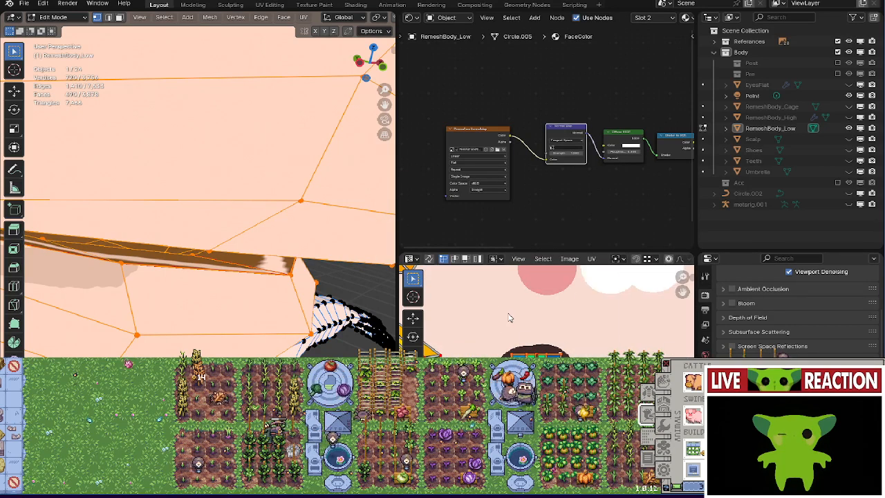
{"action": "left_click", "coordinate": [411, 258]}
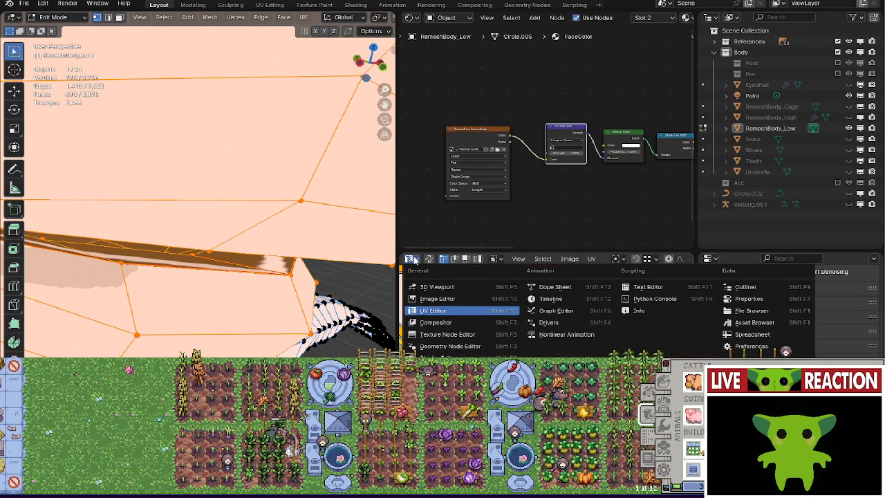
{"action": "left_click", "coordinate": [436, 299]}
{"action": "scroll", "coordinate": [562, 340], "scroll_direction": "up", "scroll_amount": 4}
{"action": "middle_click_drag", "start_coordinate": [536, 414], "coordinate": [588, 354]}
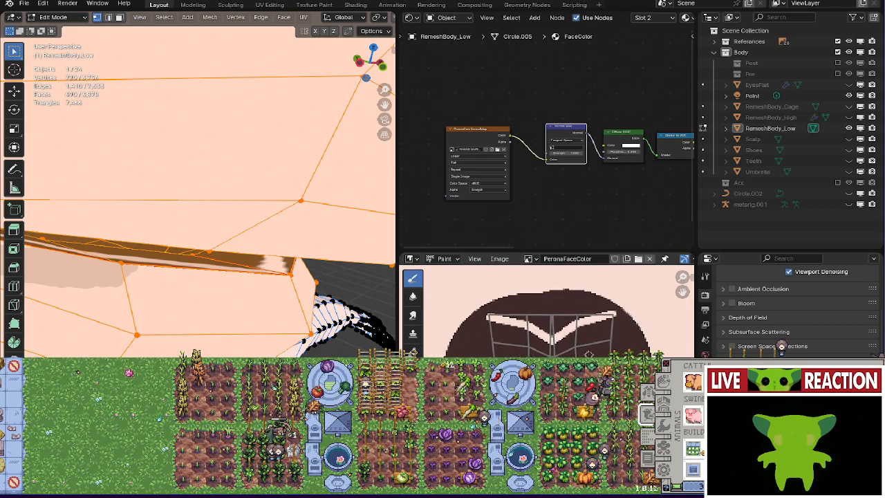
{"action": "mouse_move", "coordinate": [492, 320]}
{"action": "left_mouse_down"}
{"action": "mouse_move", "coordinate": [565, 333]}
{"action": "mouse_move", "coordinate": [603, 320]}
{"action": "mouse_move", "coordinate": [572, 336]}
{"action": "left_mouse_up"}
{"action": "middle_click_drag", "start_coordinate": [560, 349], "coordinate": [557, 258]}
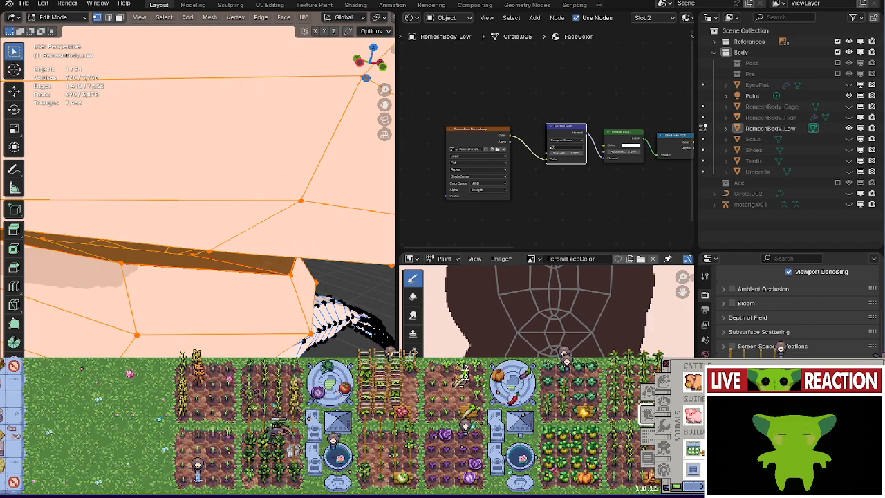
Set the brush radius to 3 px and paint straight skin-colored lines along the straightened upper edge of the mouth UVs.
{"action": "scroll", "coordinate": [546, 308], "scroll_direction": "up", "scroll_amount": 4}
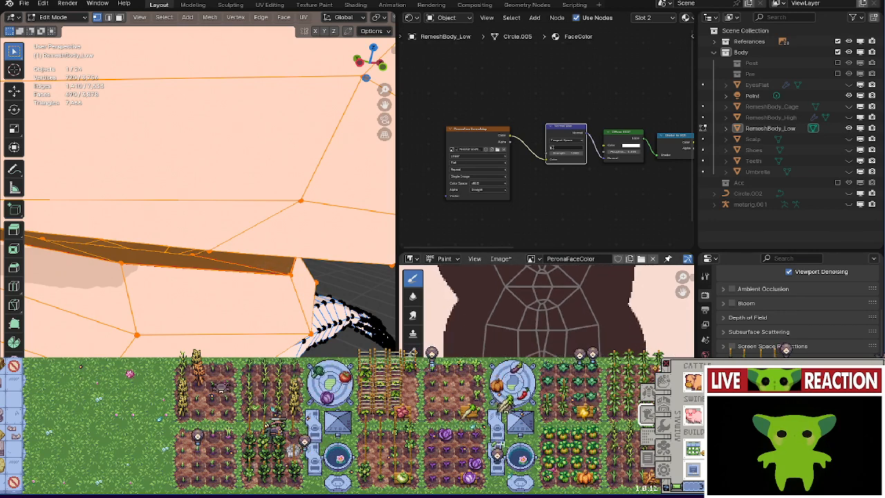
{"action": "key", "text": "f"}
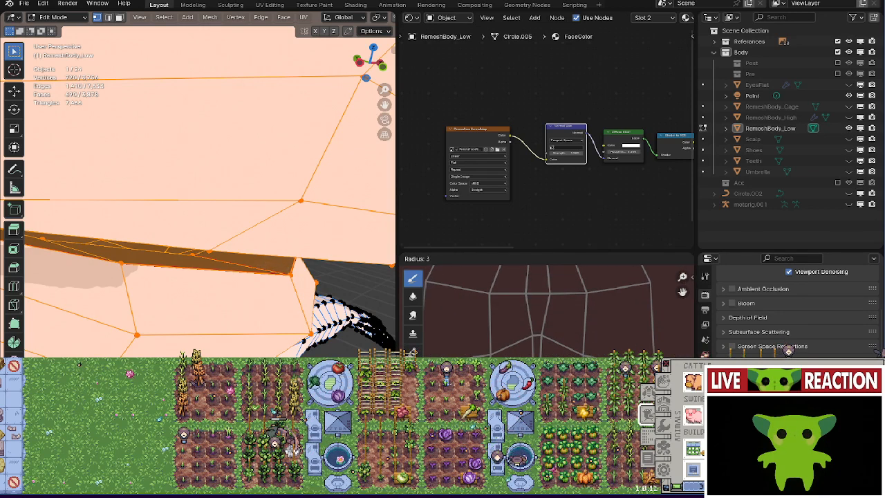
{"action": "key", "text": "Return"}
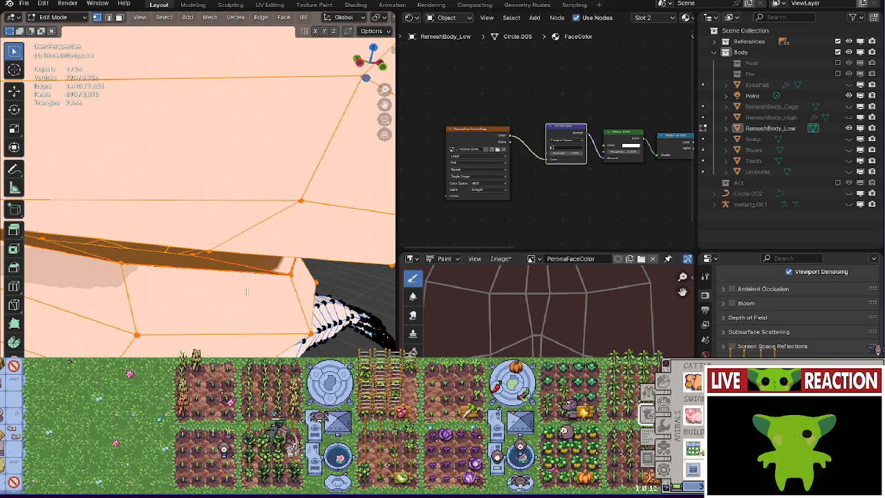
{"action": "middle_click_drag", "start_coordinate": [247, 292], "coordinate": [281, 301]}
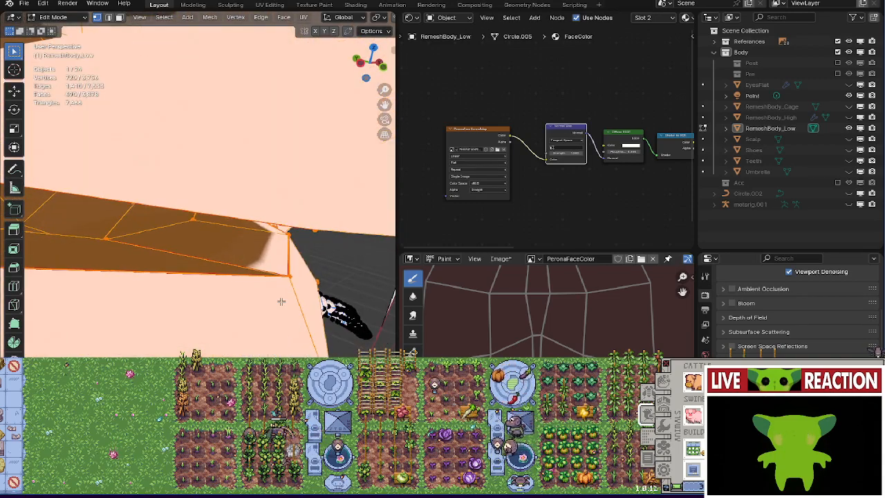
{"action": "scroll", "coordinate": [544, 320], "scroll_direction": "down", "scroll_amount": 3}
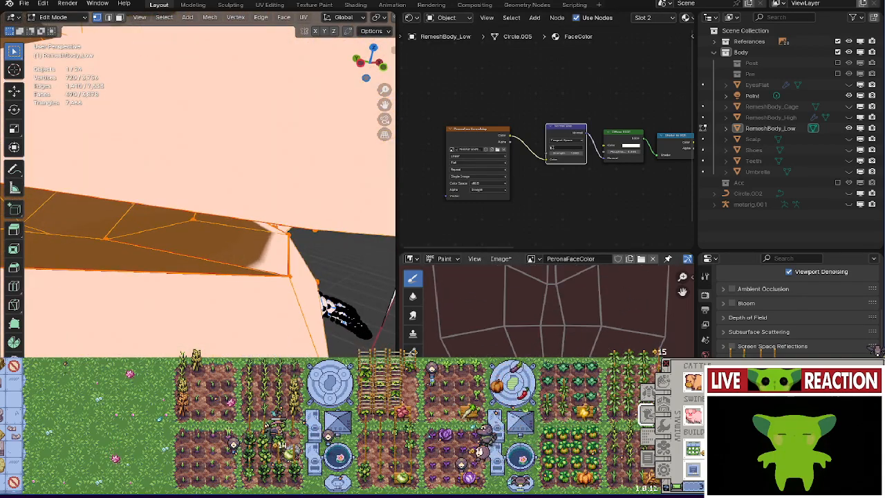
{"action": "scroll", "coordinate": [548, 336], "scroll_direction": "up", "scroll_amount": 5}
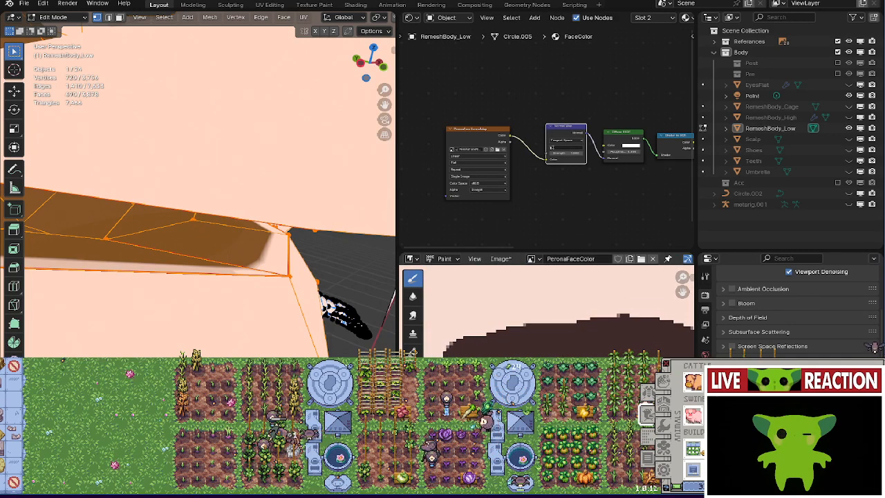
{"action": "scroll", "coordinate": [510, 349], "scroll_direction": "down", "scroll_amount": 2}
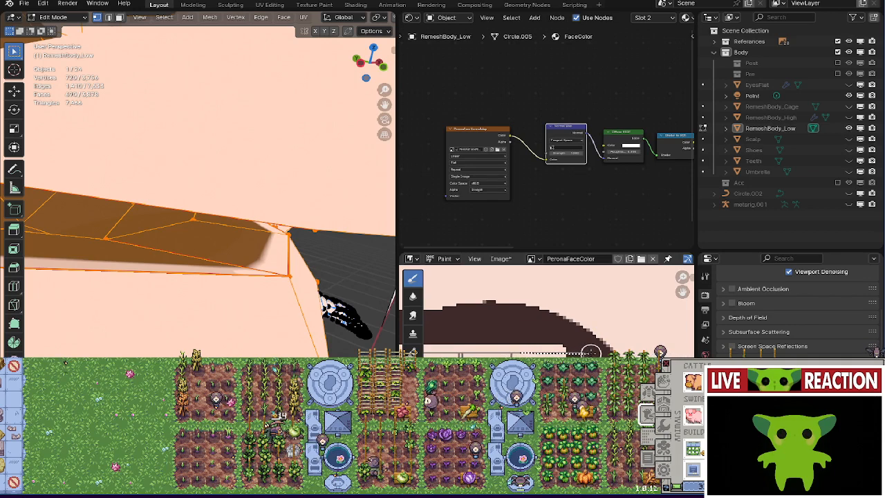
{"action": "left_click_drag", "start_coordinate": [590, 353], "coordinate": [593, 351]}
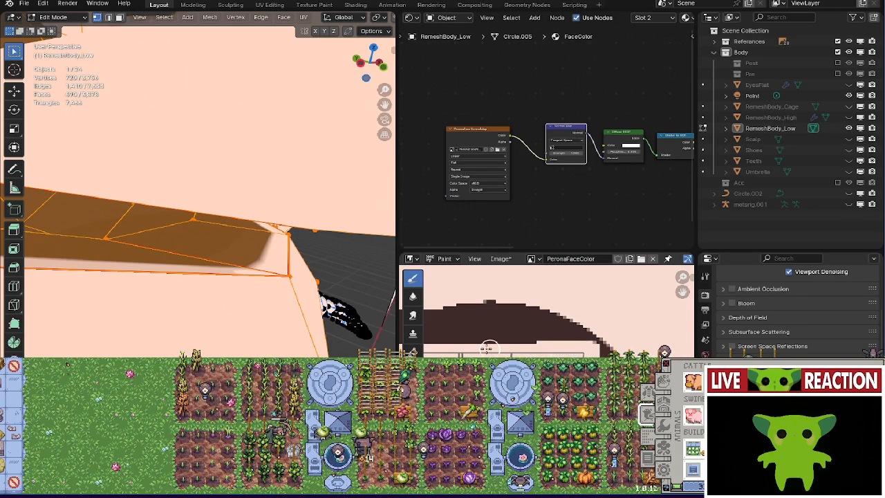
Examine the painted mouth edges and corners on the body mesh from several angles, with and without the wireframe.
{"action": "mouse_move", "coordinate": [207, 228]}
{"action": "middle_mouse_down"}
{"action": "mouse_move", "coordinate": [184, 249]}
{"action": "mouse_move", "coordinate": [243, 228]}
{"action": "mouse_move", "coordinate": [210, 258]}
{"action": "mouse_move", "coordinate": [202, 228]}
{"action": "mouse_move", "coordinate": [219, 265]}
{"action": "mouse_move", "coordinate": [192, 258]}
{"action": "mouse_move", "coordinate": [237, 256]}
{"action": "mouse_move", "coordinate": [170, 251]}
{"action": "mouse_move", "coordinate": [210, 229]}
{"action": "mouse_move", "coordinate": [205, 245]}
{"action": "mouse_move", "coordinate": [193, 223]}
{"action": "mouse_move", "coordinate": [198, 246]}
{"action": "middle_mouse_up"}
{"action": "key", "text": "Tab"}
{"action": "scroll", "coordinate": [192, 258], "scroll_direction": "up", "scroll_amount": 6}
{"action": "key", "text": "Tab"}
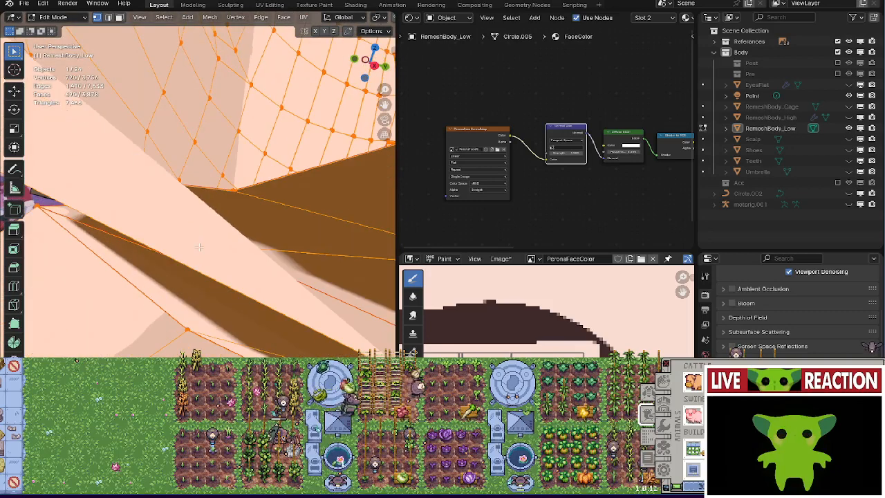
{"action": "middle_click_drag", "start_coordinate": [473, 322], "coordinate": [657, 322]}
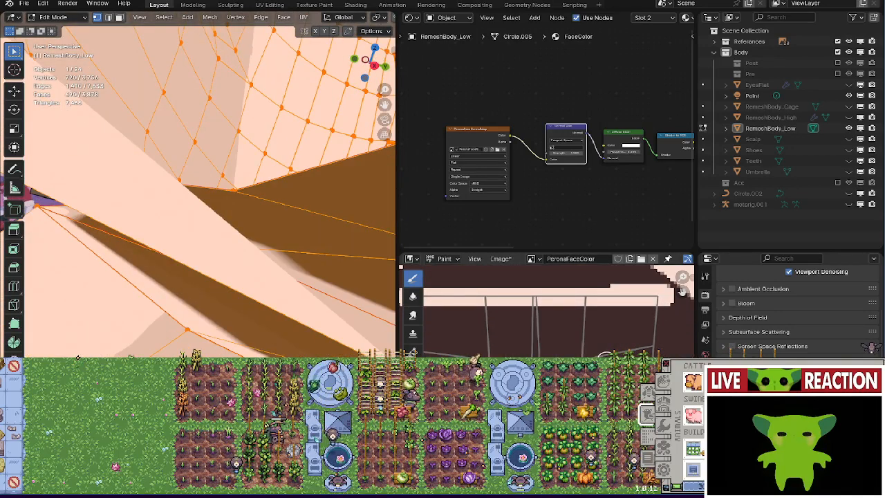
{"action": "key", "text": "Tab"}
{"action": "scroll", "coordinate": [599, 339], "scroll_direction": "down", "scroll_amount": 3}
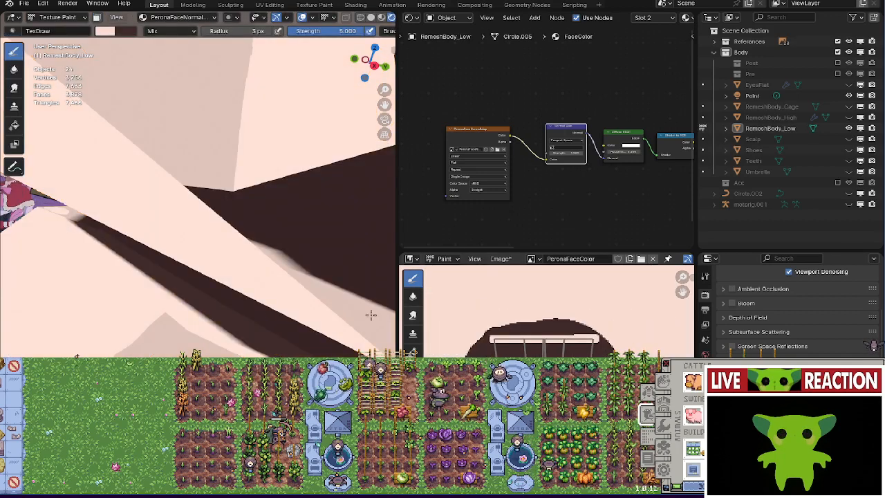
{"action": "key", "text": "Tab"}
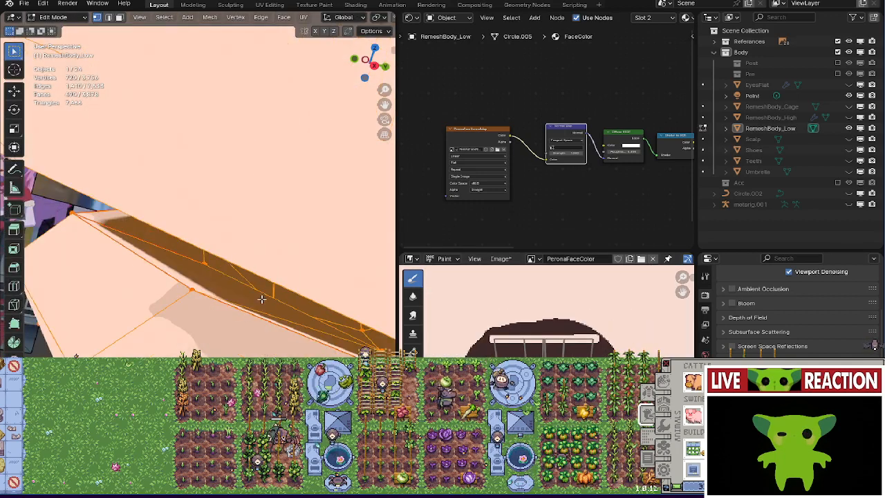
Reopen the UV Editor and straighten the upper face rows of the mouth UV island with UV Squares' To Grid By Shape.
{"action": "left_click", "coordinate": [409, 258]}
{"action": "left_click", "coordinate": [442, 309]}
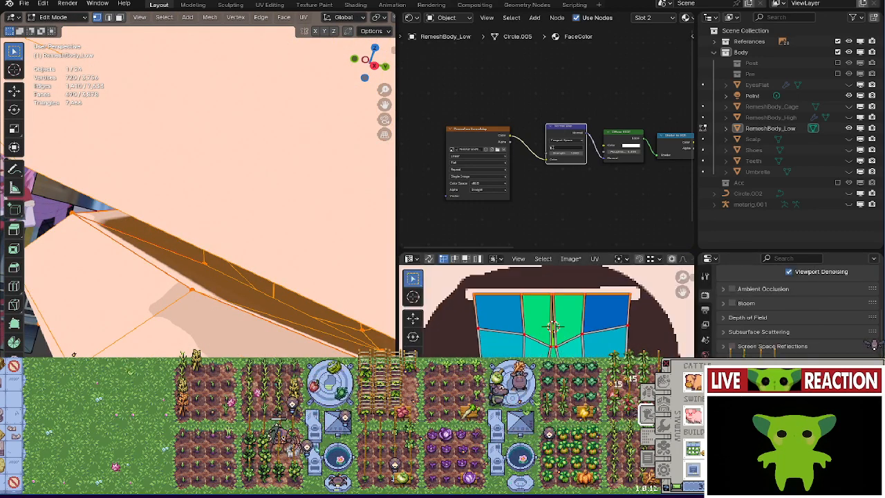
{"action": "key", "text": "n"}
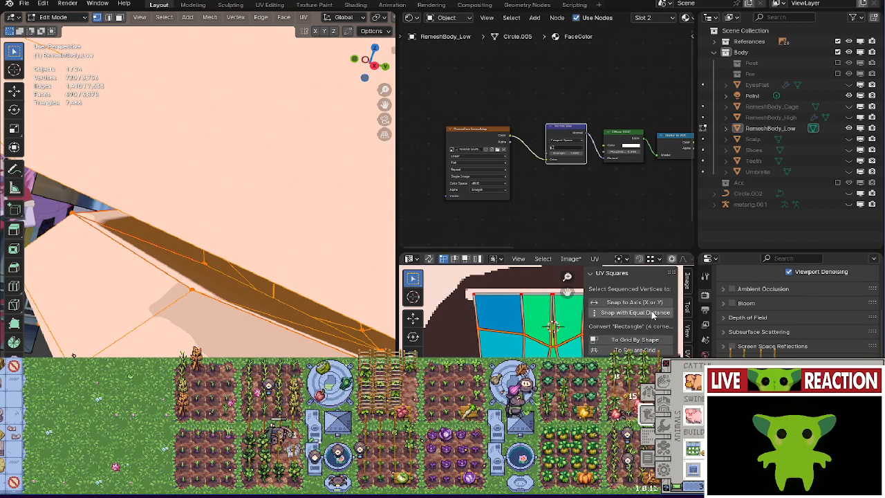
{"action": "left_click", "coordinate": [646, 339]}
{"action": "middle_click_drag", "start_coordinate": [533, 350], "coordinate": [522, 341]}
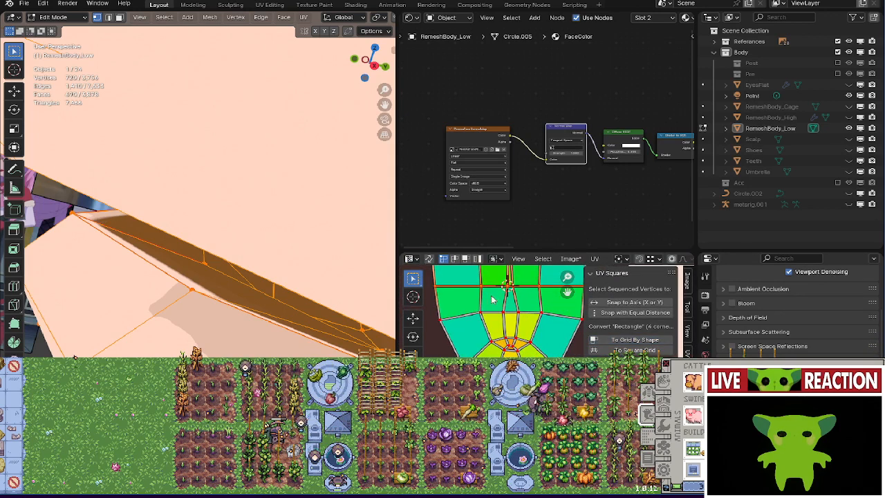
Move the UV row just below the mouth island's straightened upper edge upward along Y.
{"action": "key", "text": "g"}
{"action": "left_click", "coordinate": [518, 344]}
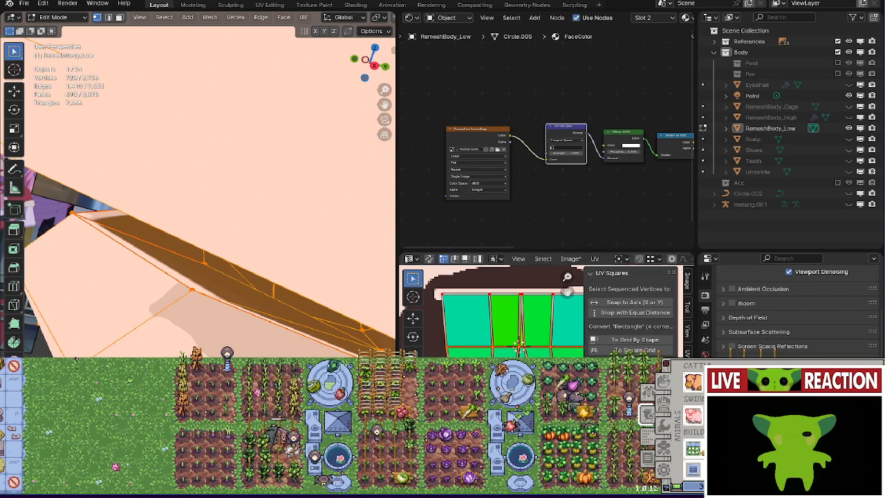
{"action": "key", "text": "g"}
{"action": "key", "text": "y"}
{"action": "left_click", "coordinate": [519, 344]}
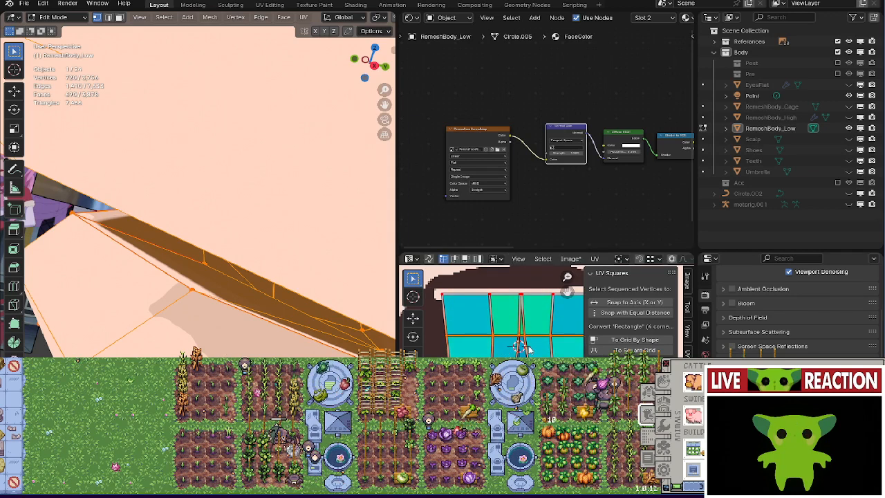
Move the UV row just above the mouth island's lower edge downward along Y.
{"action": "scroll", "coordinate": [520, 346], "scroll_direction": "down", "scroll_amount": 3}
{"action": "middle_click_drag", "start_coordinate": [520, 351], "coordinate": [550, 304]}
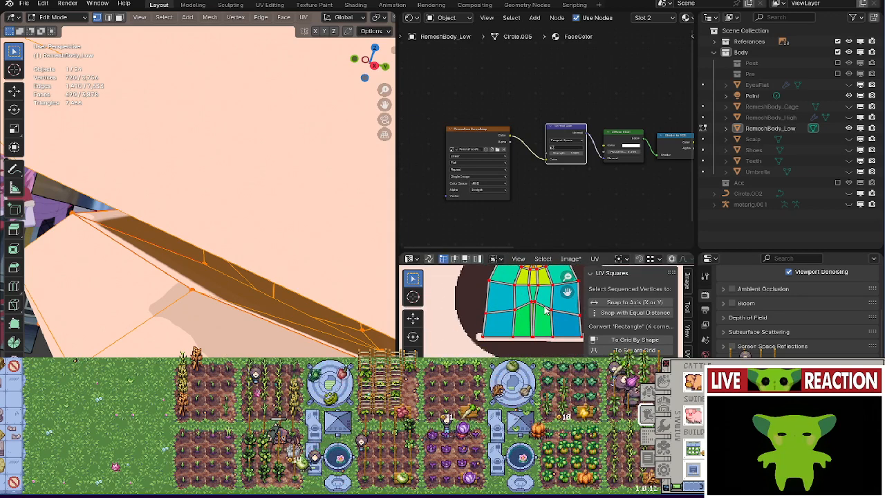
{"action": "scroll", "coordinate": [519, 319], "scroll_direction": "up", "scroll_amount": 5}
{"action": "key", "text": "g"}
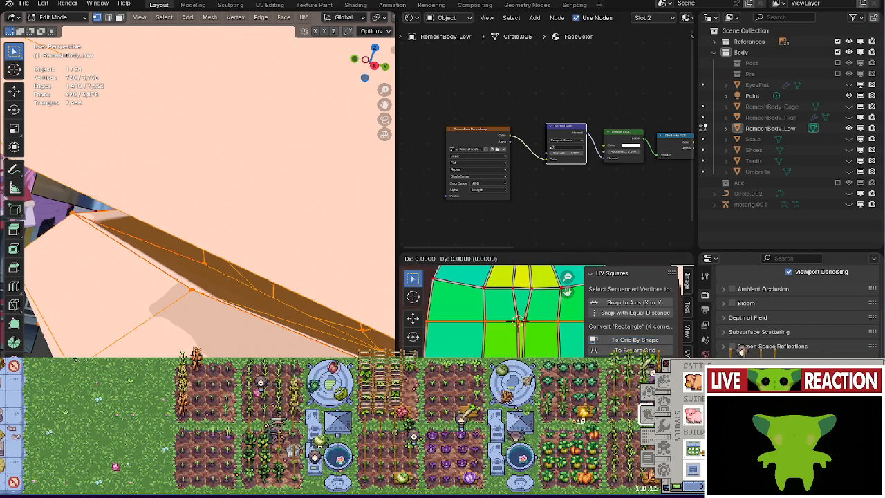
{"action": "key", "text": "y"}
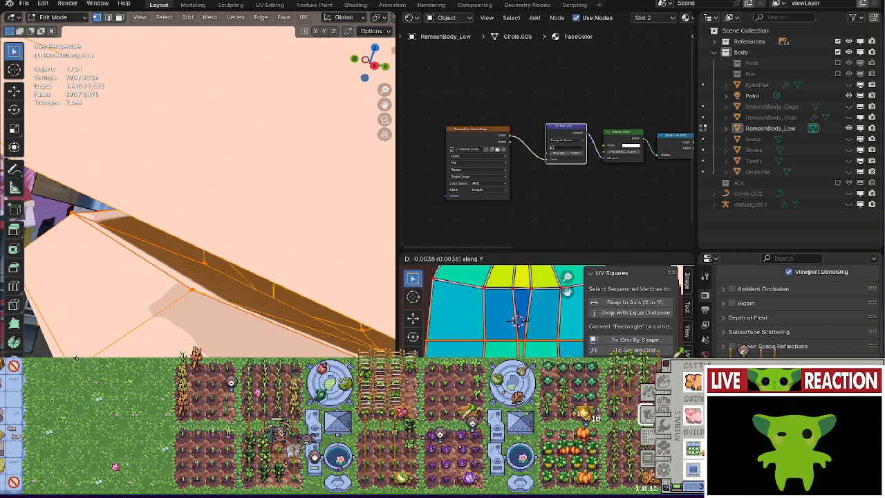
{"action": "left_click", "coordinate": [546, 325]}
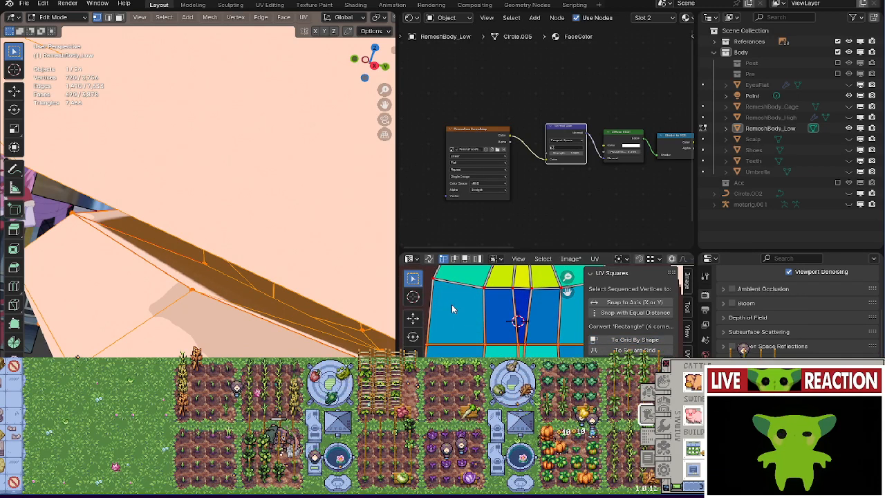
Return to the Image Editor with PeronaFaceColor and paint a skin-colored line along the lower edge of the mouth UVs.
{"action": "key", "text": "n"}
{"action": "key", "text": "Tab"}
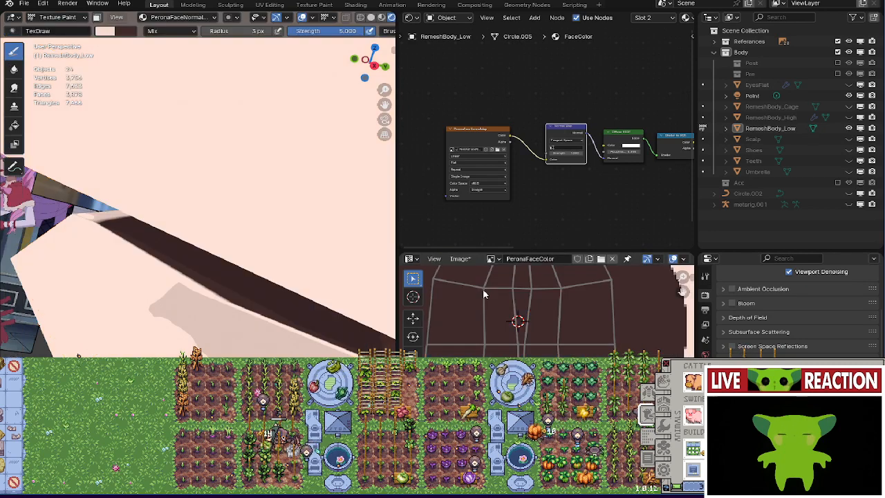
{"action": "key", "text": "Tab"}
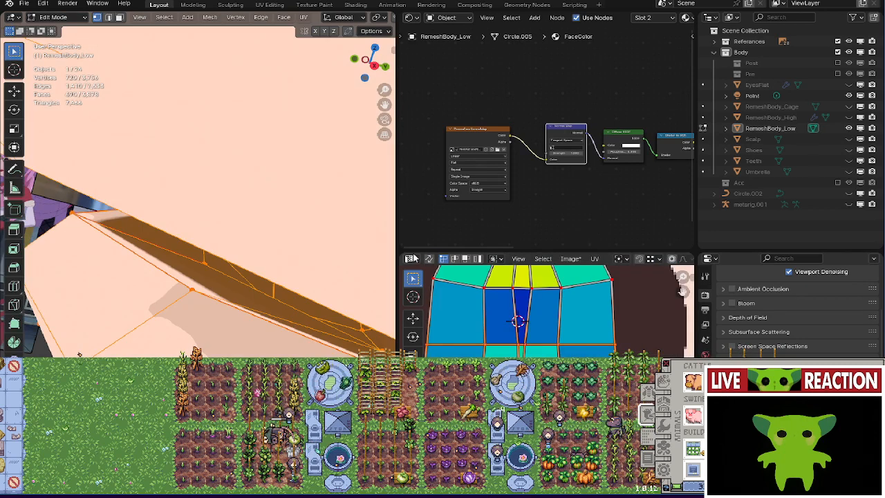
{"action": "left_click", "coordinate": [412, 258]}
{"action": "left_click", "coordinate": [435, 300]}
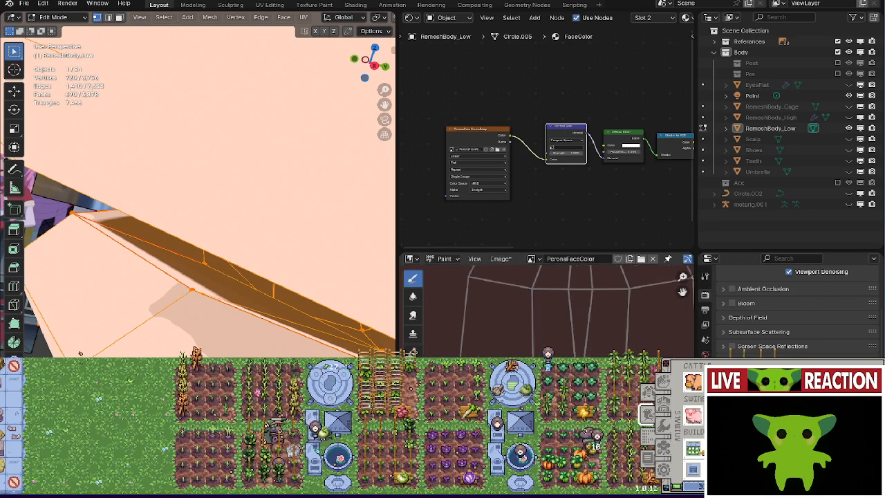
{"action": "scroll", "coordinate": [553, 311], "scroll_direction": "up", "scroll_amount": 1}
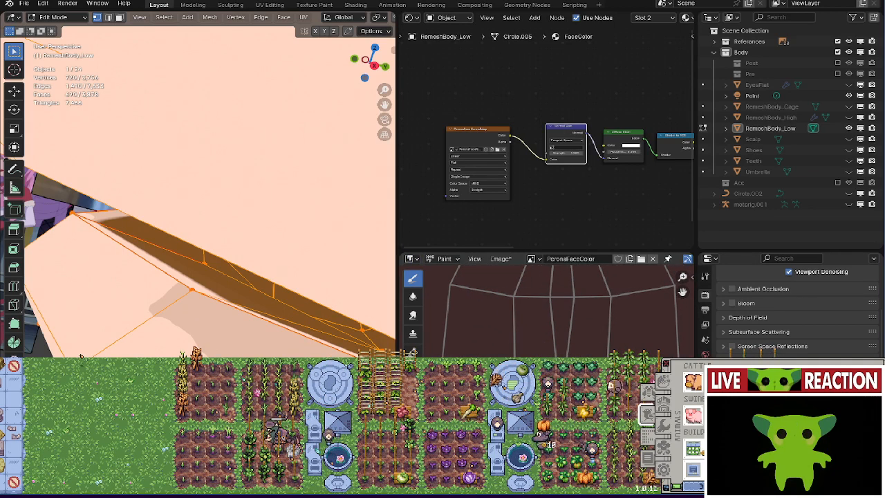
{"action": "scroll", "coordinate": [564, 311], "scroll_direction": "up", "scroll_amount": 1}
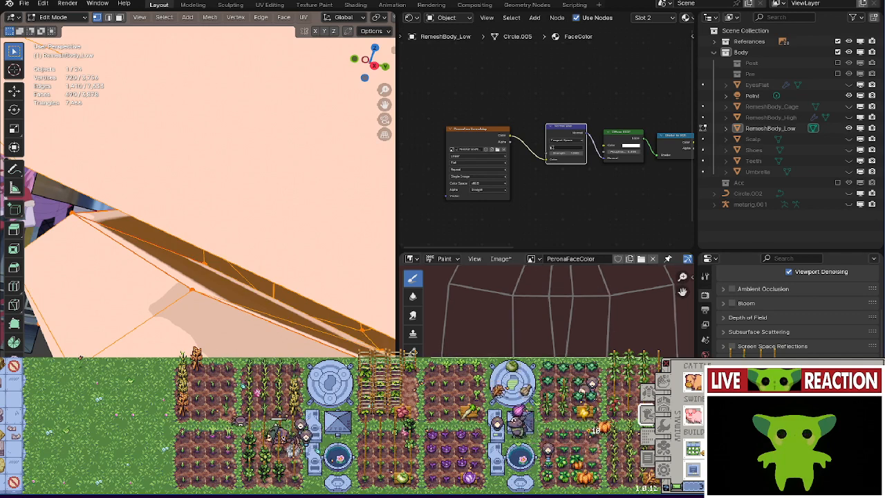
{"action": "scroll", "coordinate": [563, 311], "scroll_direction": "up", "scroll_amount": 1}
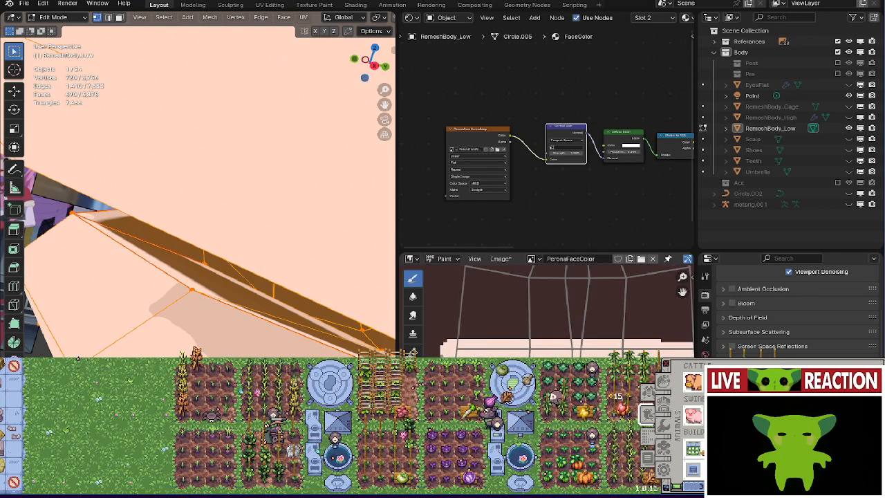
{"action": "scroll", "coordinate": [563, 311], "scroll_direction": "up", "scroll_amount": 1}
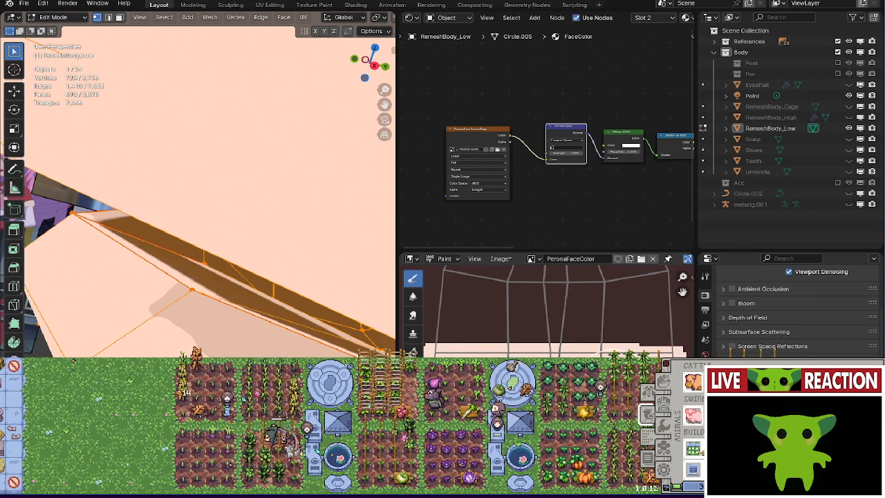
Adjust the brush radius and paint skin color across the outer face rows at the upper and lower edges of the mouth UVs.
{"action": "key", "text": "f"}
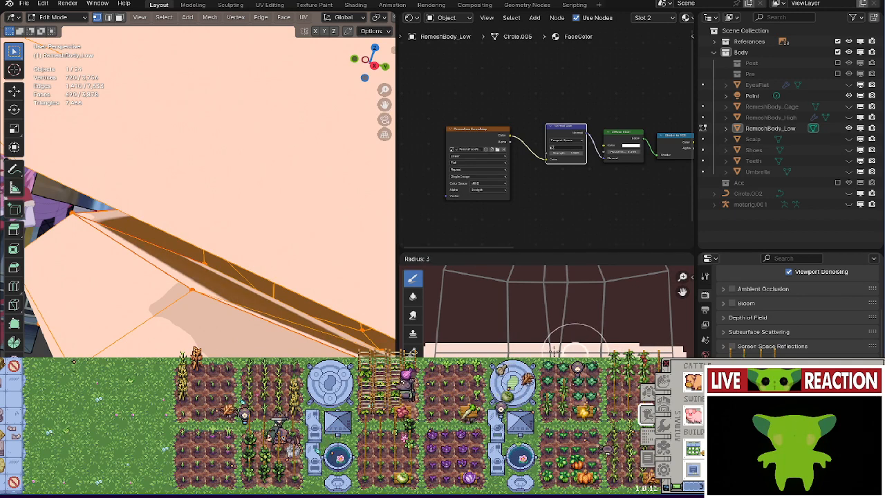
{"action": "left_click", "coordinate": [562, 349]}
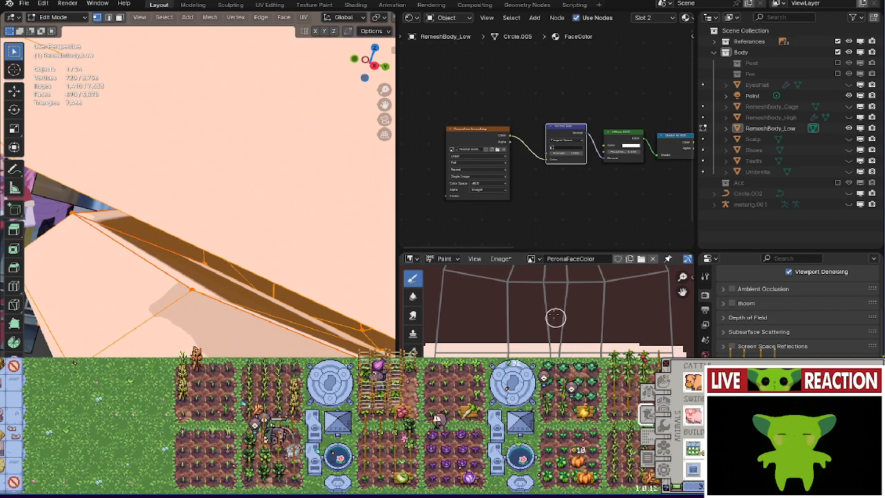
{"action": "scroll", "coordinate": [545, 311], "scroll_direction": "up", "scroll_amount": 4}
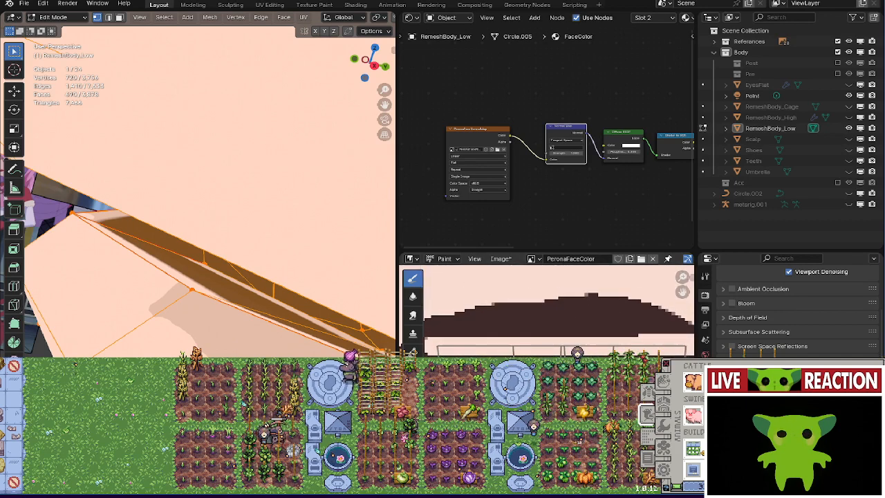
{"action": "scroll", "coordinate": [528, 271], "scroll_direction": "up", "scroll_amount": 1}
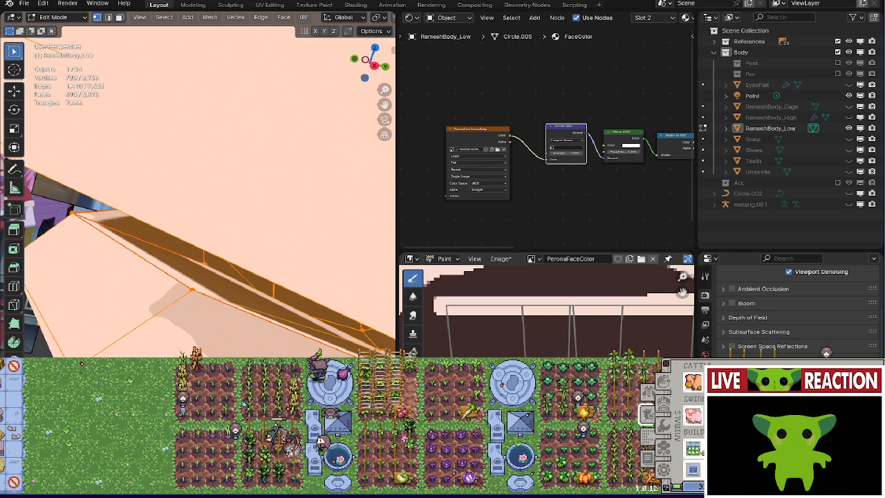
{"action": "middle_click_drag", "start_coordinate": [553, 304], "coordinate": [551, 312]}
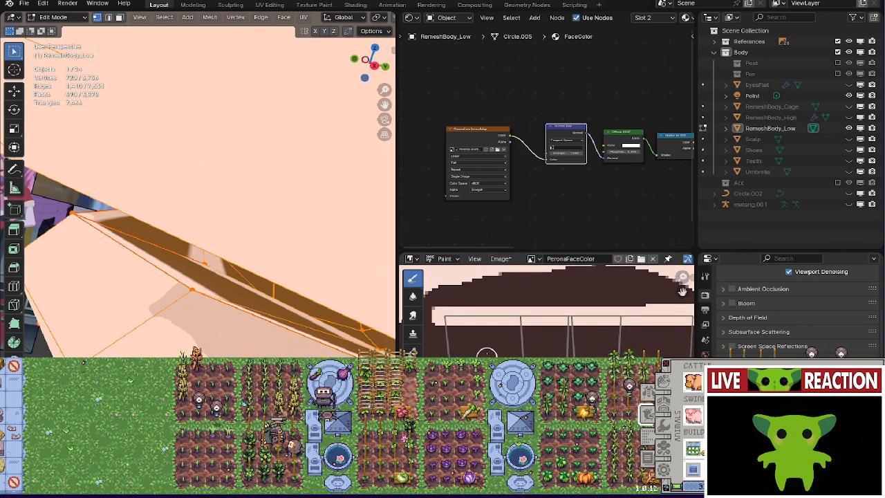
{"action": "left_click_drag", "start_coordinate": [444, 339], "coordinate": [652, 337]}
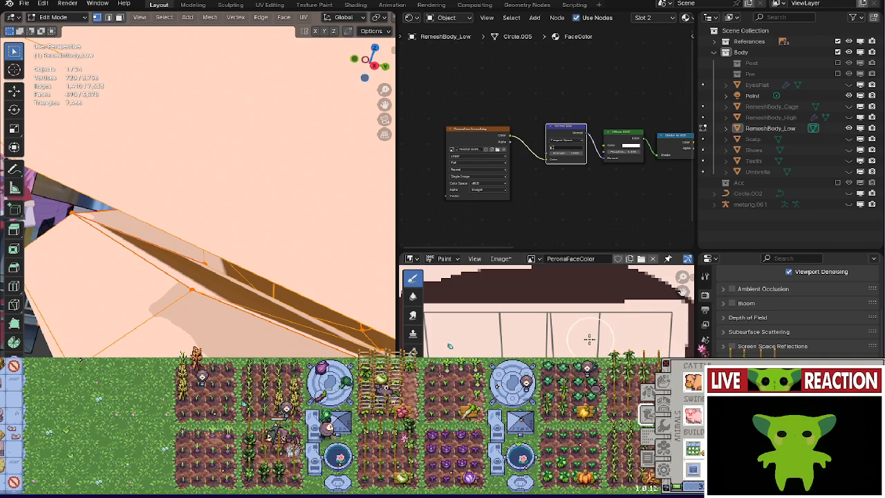
{"action": "scroll", "coordinate": [689, 342], "scroll_direction": "up", "scroll_amount": 2}
{"action": "scroll", "coordinate": [689, 342], "scroll_direction": "down", "scroll_amount": 4}
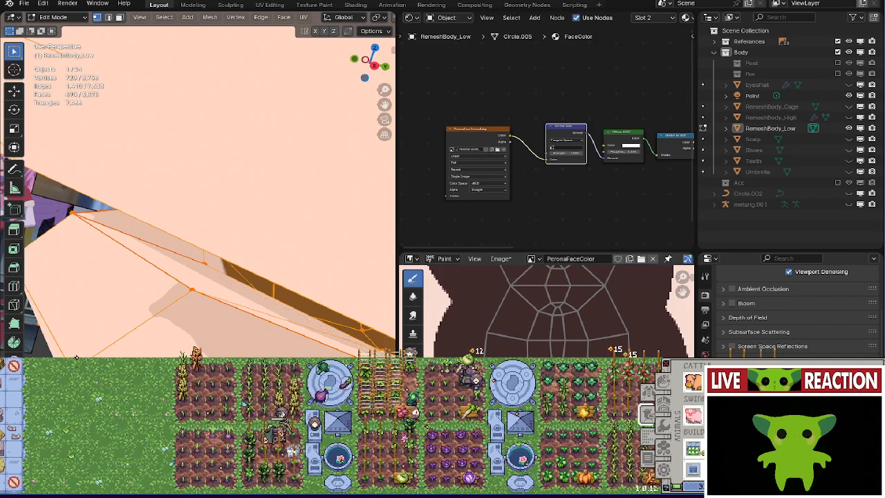
Extend and even out the skin-colored bands behind both lips in PeronaFaceColor, checking them on the mesh from inside the head.
{"action": "scroll", "coordinate": [234, 313], "scroll_direction": "down", "scroll_amount": 6}
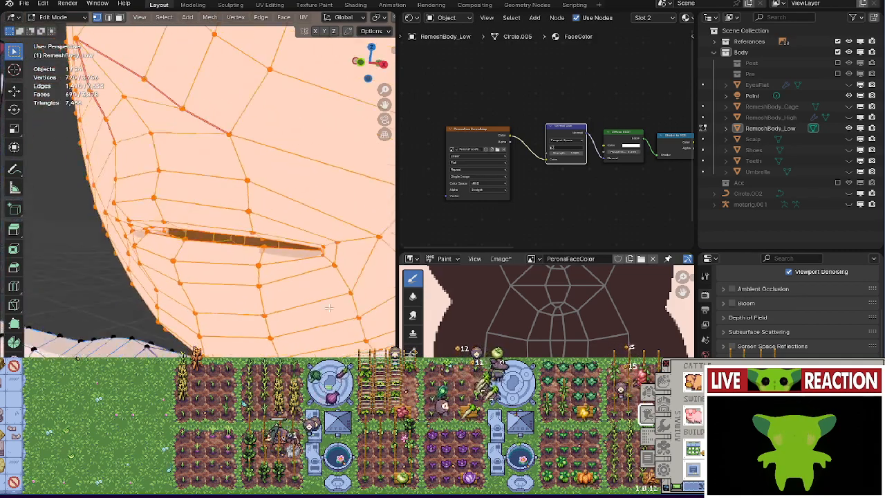
{"action": "scroll", "coordinate": [338, 310], "scroll_direction": "up", "scroll_amount": 8}
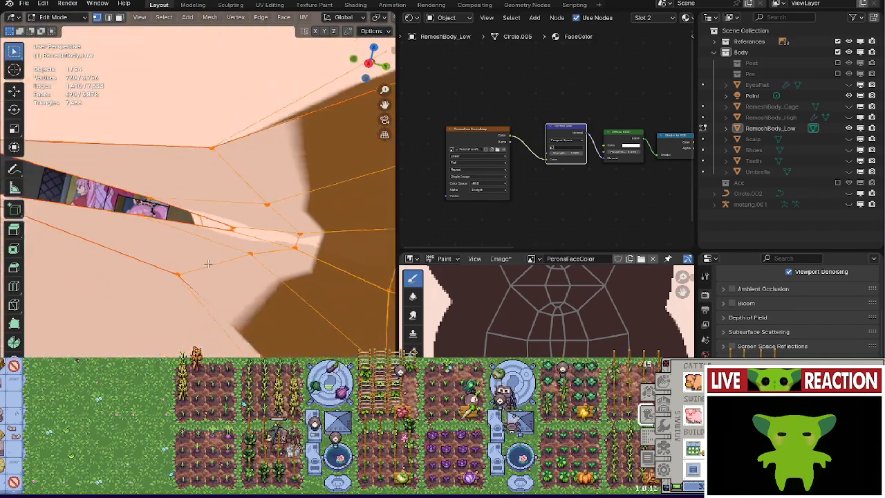
{"action": "middle_click_drag", "start_coordinate": [173, 283], "coordinate": [160, 257]}
{"action": "scroll", "coordinate": [682, 292], "scroll_direction": "up", "scroll_amount": 4}
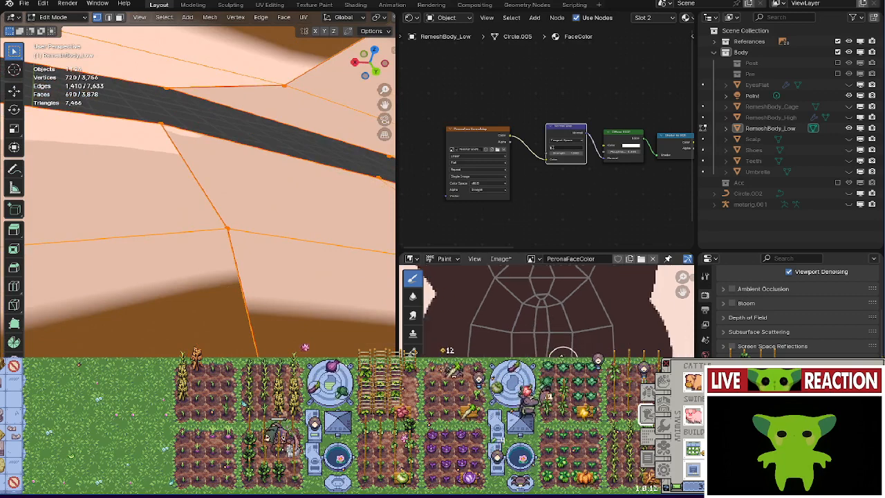
{"action": "scroll", "coordinate": [549, 308], "scroll_direction": "up", "scroll_amount": 3}
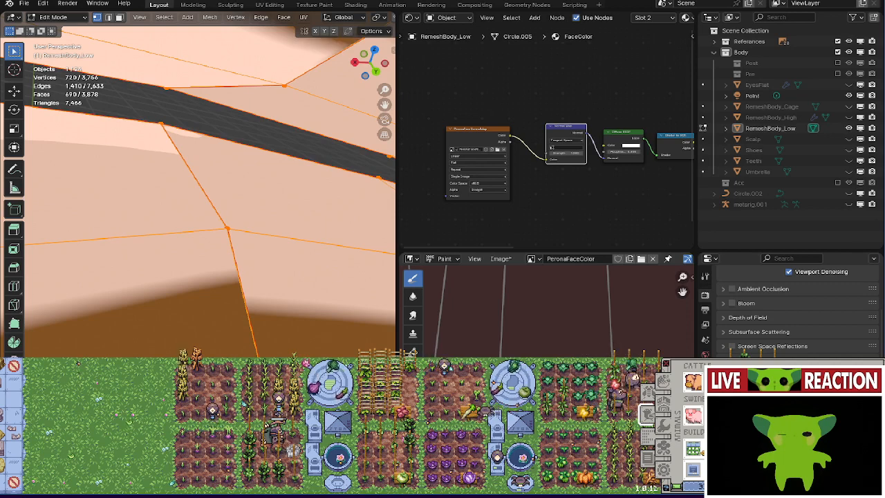
{"action": "middle_click_drag", "start_coordinate": [364, 309], "coordinate": [331, 291]}
{"action": "scroll", "coordinate": [525, 311], "scroll_direction": "down", "scroll_amount": 3}
{"action": "scroll", "coordinate": [538, 339], "scroll_direction": "up", "scroll_amount": 4}
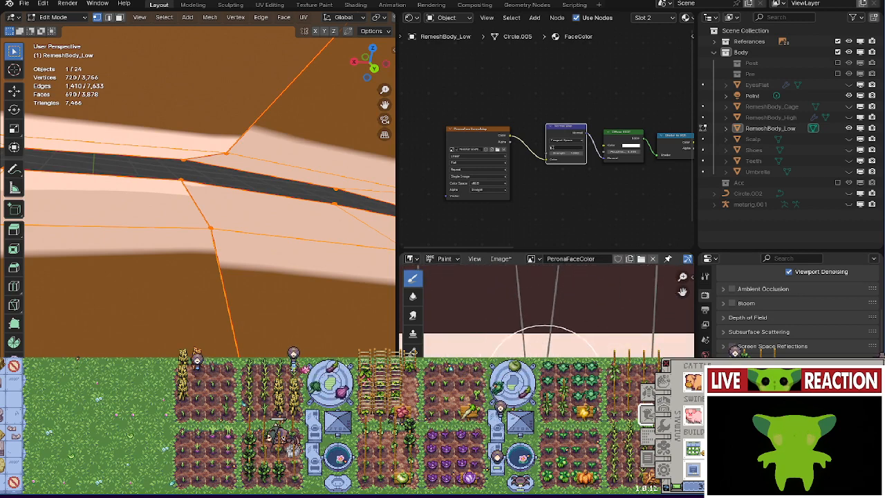
{"action": "scroll", "coordinate": [590, 344], "scroll_direction": "up", "scroll_amount": 2}
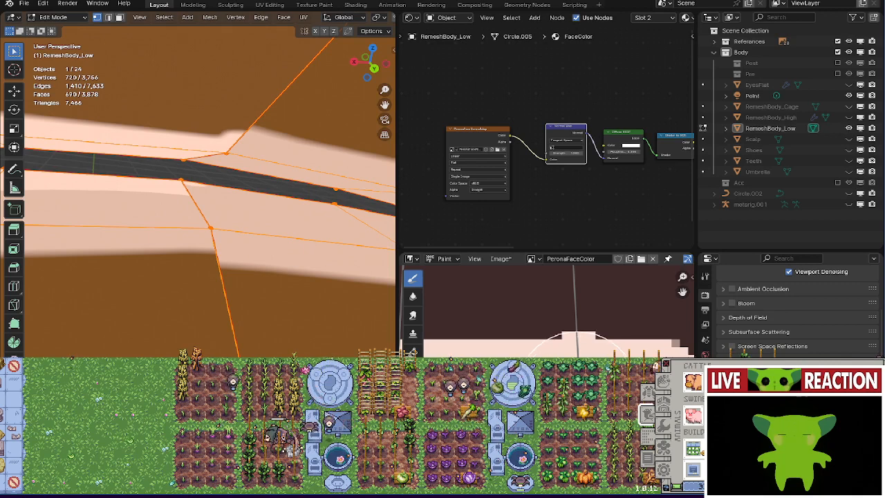
{"action": "scroll", "coordinate": [580, 346], "scroll_direction": "down", "scroll_amount": 4}
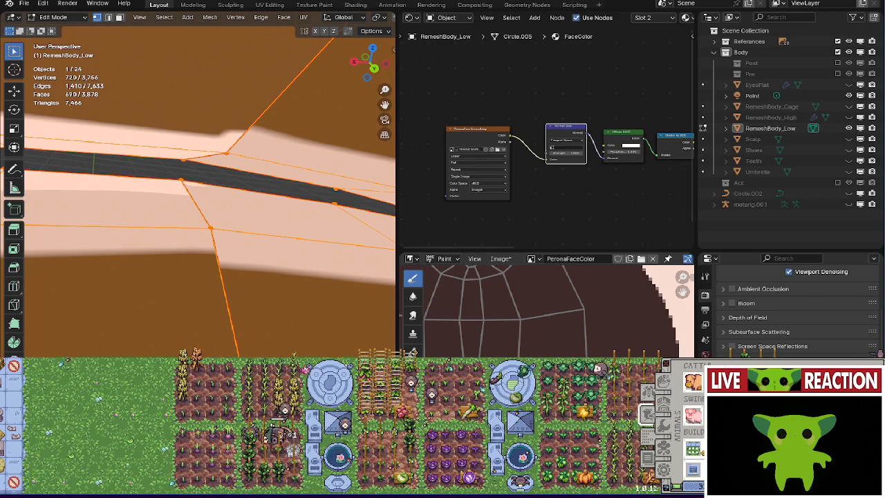
{"action": "middle_click_drag", "start_coordinate": [498, 311], "coordinate": [660, 311]}
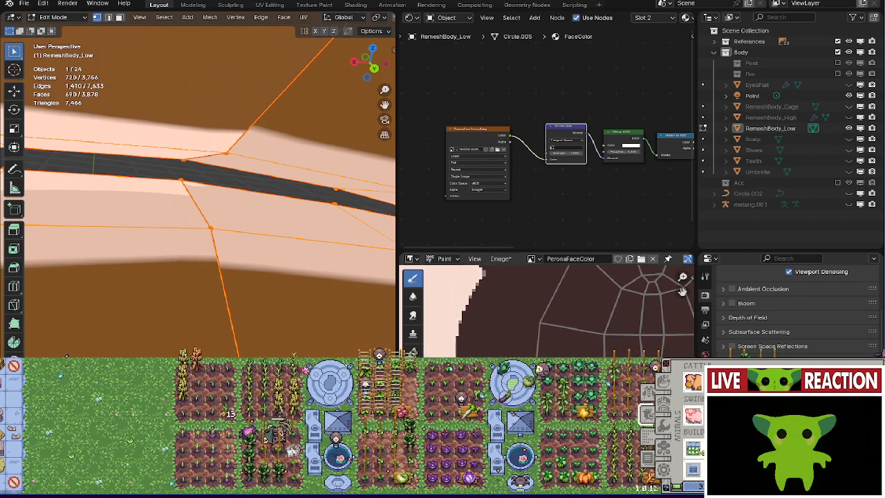
Save the file and switch the body mesh from Edit Mode to Object Mode.
{"action": "middle_click_drag", "start_coordinate": [67, 273], "coordinate": [216, 295]}
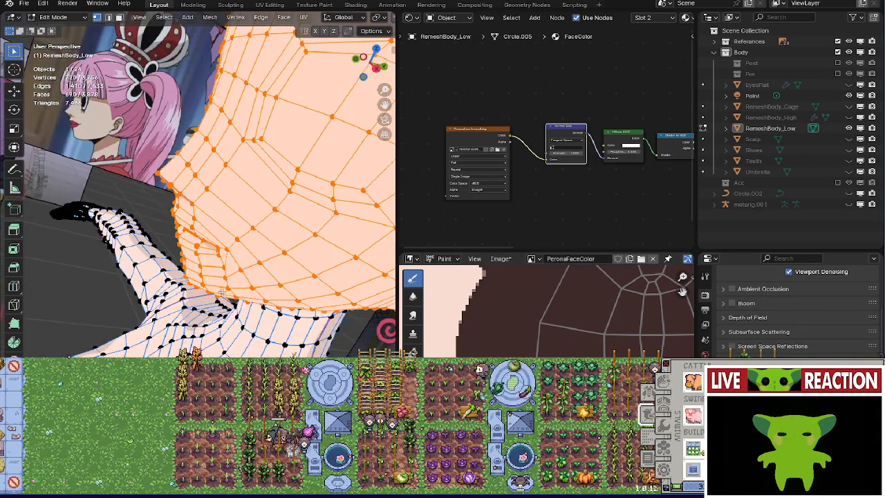
{"action": "key", "text": "ctrl+s"}
{"action": "left_click", "coordinate": [294, 296]}
{"action": "middle_click_drag", "start_coordinate": [278, 293], "coordinate": [284, 299]}
{"action": "scroll", "coordinate": [284, 299], "scroll_direction": "down", "scroll_amount": 3}
{"action": "key", "text": "Tab"}
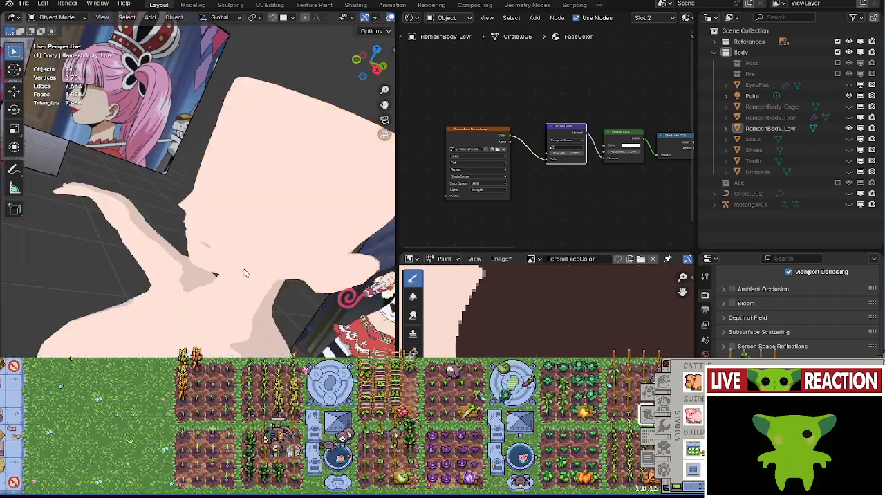
Examine the painted mouth opening on the body mesh in front view, both close up and from farther away.
{"action": "key", "text": "KP_1"}
{"action": "scroll", "coordinate": [220, 240], "scroll_direction": "up", "scroll_amount": 8}
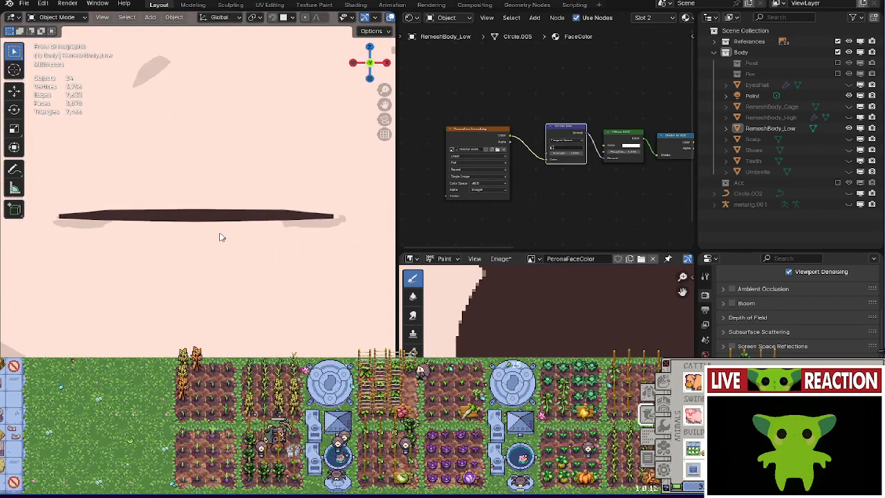
{"action": "scroll", "coordinate": [273, 251], "scroll_direction": "down", "scroll_amount": 5}
{"action": "middle_click_drag", "start_coordinate": [273, 251], "coordinate": [254, 244]}
{"action": "scroll", "coordinate": [178, 201], "scroll_direction": "up", "scroll_amount": 4}
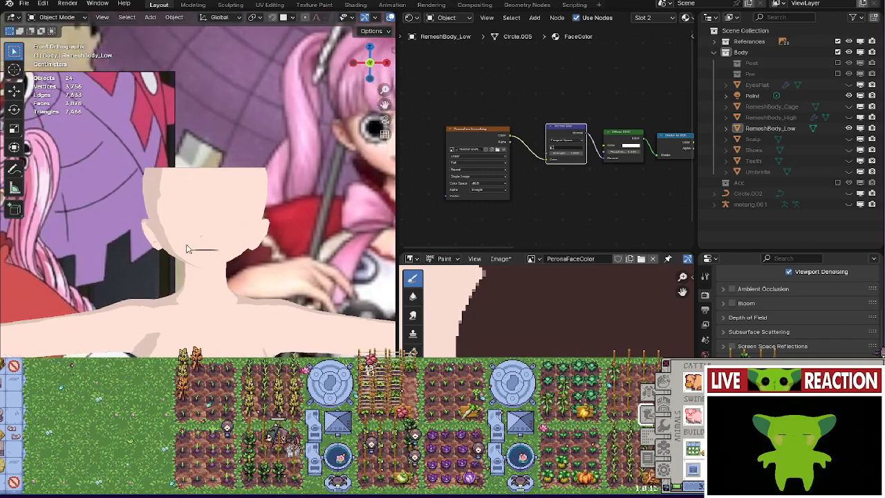
Examine the lips in the front-view Perona reference image and the overall layout of the PeronaFaceColor texture.
{"action": "key", "text": "KP_1"}
{"action": "scroll", "coordinate": [147, 247], "scroll_direction": "up", "scroll_amount": 4}
{"action": "scroll", "coordinate": [203, 269], "scroll_direction": "down", "scroll_amount": 4}
{"action": "scroll", "coordinate": [232, 264], "scroll_direction": "up", "scroll_amount": 5}
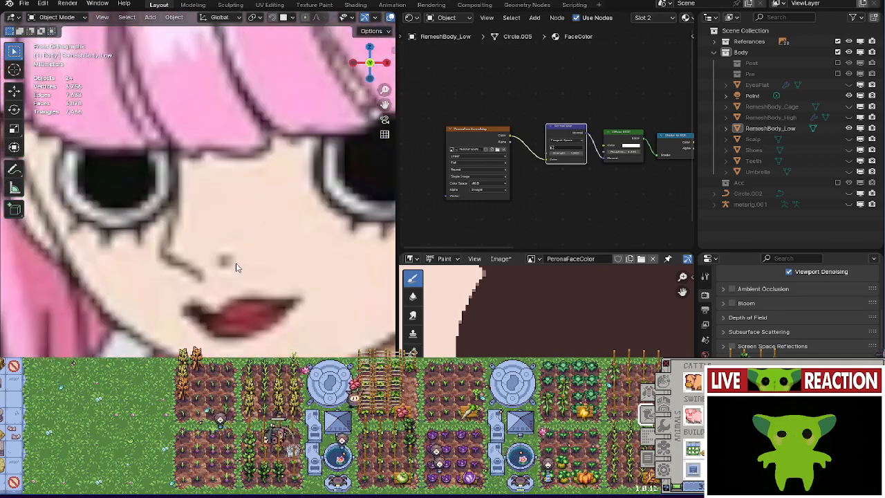
{"action": "scroll", "coordinate": [490, 324], "scroll_direction": "down", "scroll_amount": 10}
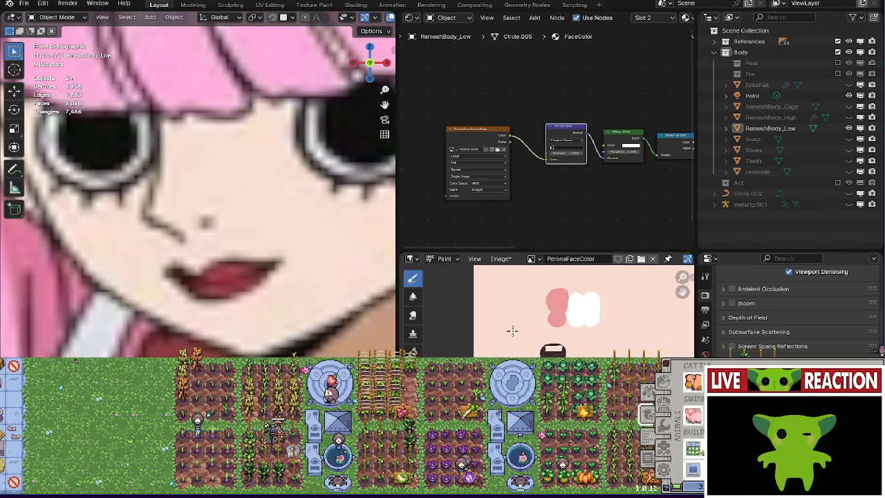
{"action": "middle_click_drag", "start_coordinate": [547, 309], "coordinate": [566, 324]}
{"action": "scroll", "coordinate": [578, 288], "scroll_direction": "down", "scroll_amount": 3}
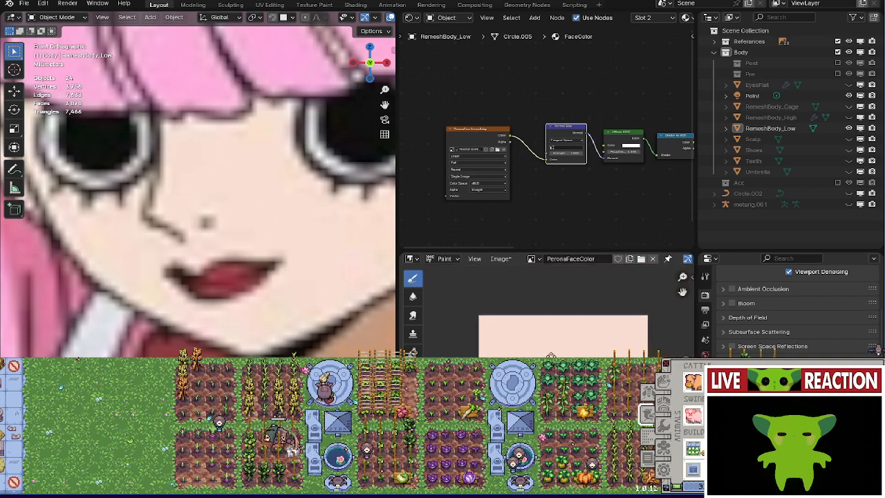
Select the low-poly body mesh near the front-view Perona reference and switch it to Texture Paint mode.
{"action": "scroll", "coordinate": [578, 298], "scroll_direction": "up", "scroll_amount": 5}
{"action": "scroll", "coordinate": [182, 215], "scroll_direction": "down", "scroll_amount": 8}
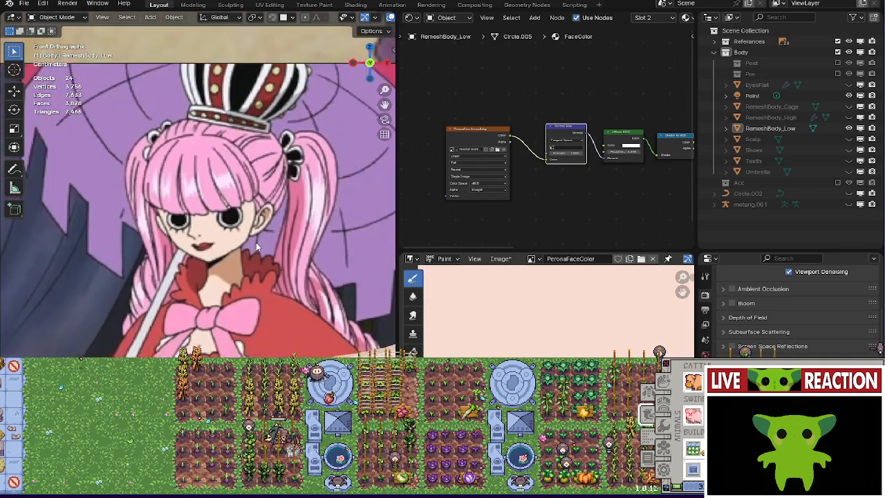
{"action": "left_click", "coordinate": [273, 232]}
{"action": "key", "text": "ctrl+Tab"}
{"action": "scroll", "coordinate": [256, 228], "scroll_direction": "up", "scroll_amount": 8}
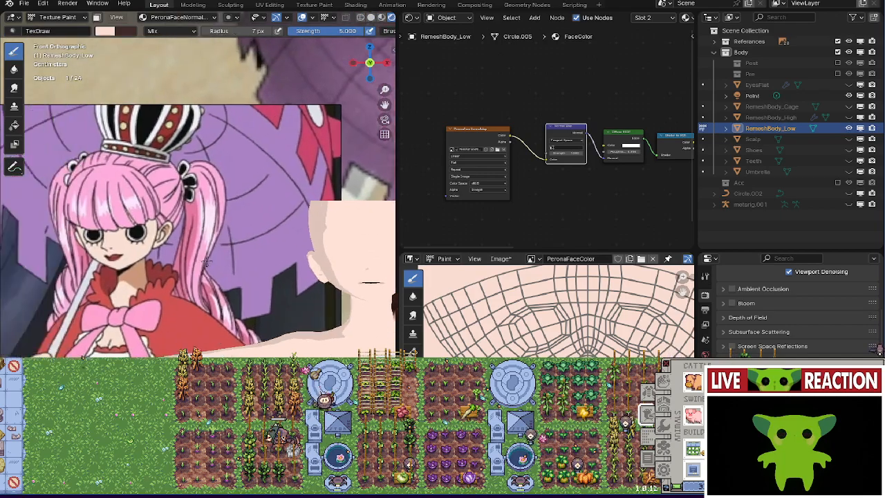
Examine the shape and dark red color of the lips in the front-view Perona reference image.
{"action": "scroll", "coordinate": [250, 225], "scroll_direction": "up", "scroll_amount": 4}
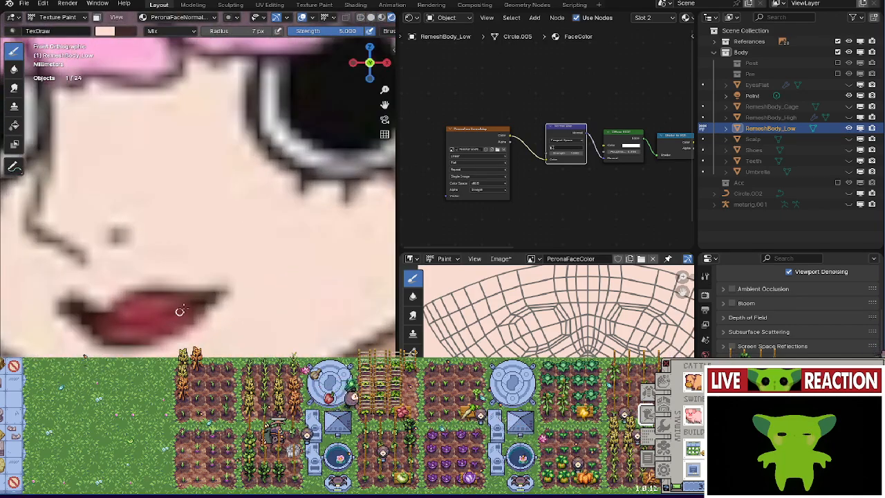
{"action": "scroll", "coordinate": [177, 310], "scroll_direction": "down", "scroll_amount": 7}
{"action": "scroll", "coordinate": [253, 224], "scroll_direction": "down", "scroll_amount": 5}
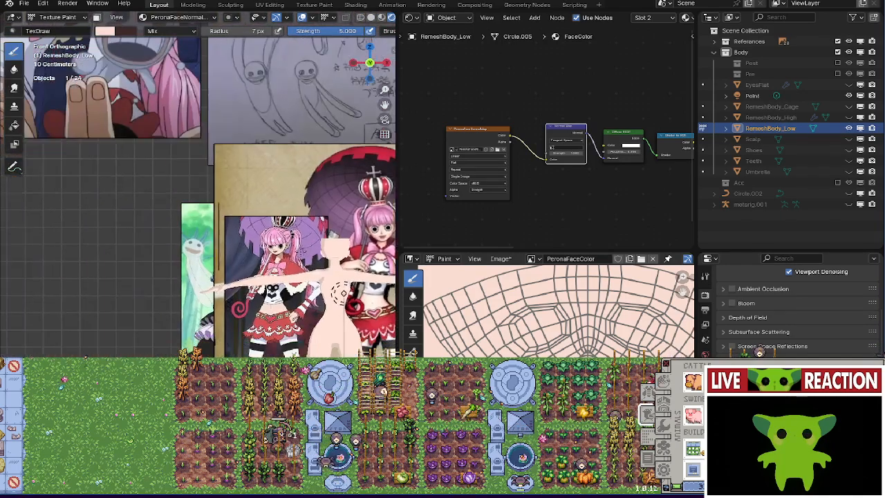
{"action": "scroll", "coordinate": [197, 200], "scroll_direction": "up", "scroll_amount": 5}
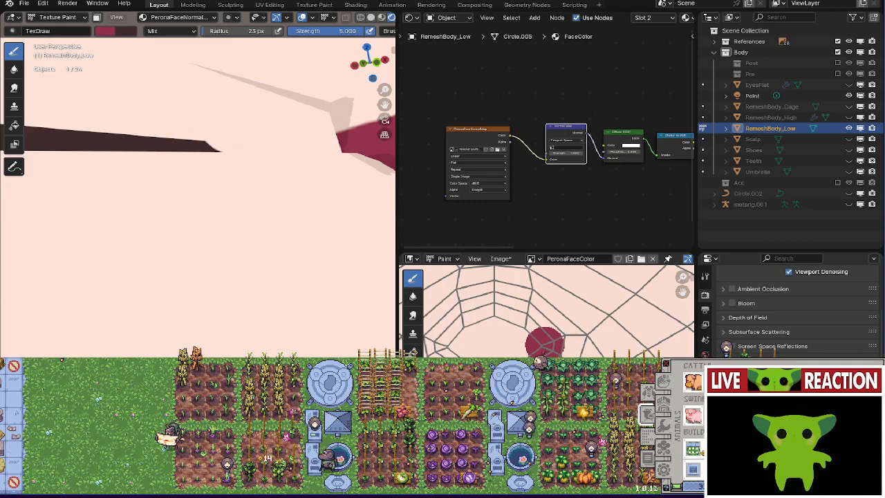
In Edit Mode, move the small edge inside the painted mouth corner along X toward the corner of the mouth.
{"action": "key", "text": "KP_1"}
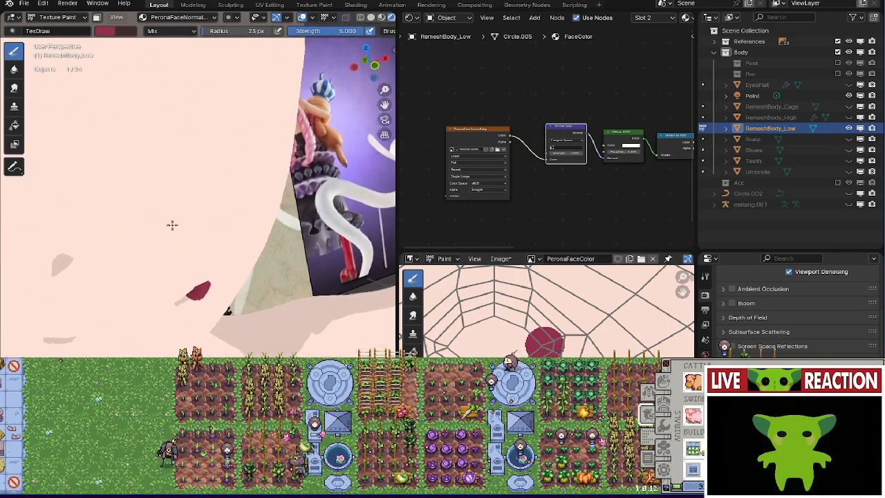
{"action": "scroll", "coordinate": [171, 232], "scroll_direction": "up", "scroll_amount": 3}
{"action": "scroll", "coordinate": [266, 238], "scroll_direction": "up", "scroll_amount": 10}
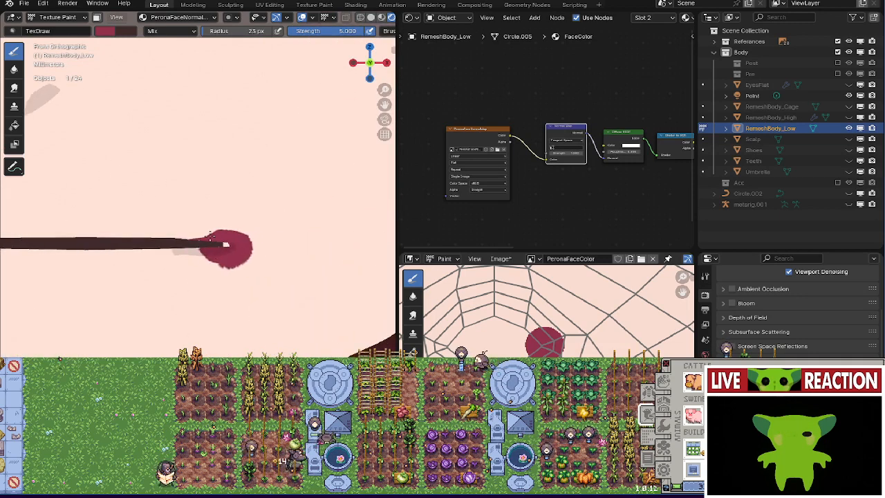
{"action": "mouse_move", "coordinate": [270, 237]}
{"action": "middle_mouse_down"}
{"action": "mouse_move", "coordinate": [244, 245]}
{"action": "mouse_move", "coordinate": [276, 249]}
{"action": "mouse_move", "coordinate": [229, 252]}
{"action": "mouse_move", "coordinate": [239, 259]}
{"action": "mouse_move", "coordinate": [198, 229]}
{"action": "mouse_move", "coordinate": [227, 225]}
{"action": "mouse_move", "coordinate": [182, 247]}
{"action": "mouse_move", "coordinate": [257, 247]}
{"action": "mouse_move", "coordinate": [223, 261]}
{"action": "mouse_move", "coordinate": [281, 262]}
{"action": "mouse_move", "coordinate": [243, 250]}
{"action": "mouse_move", "coordinate": [237, 275]}
{"action": "mouse_move", "coordinate": [210, 270]}
{"action": "mouse_move", "coordinate": [213, 262]}
{"action": "middle_mouse_up"}
{"action": "key", "text": "Tab"}
{"action": "left_click", "coordinate": [208, 275]}
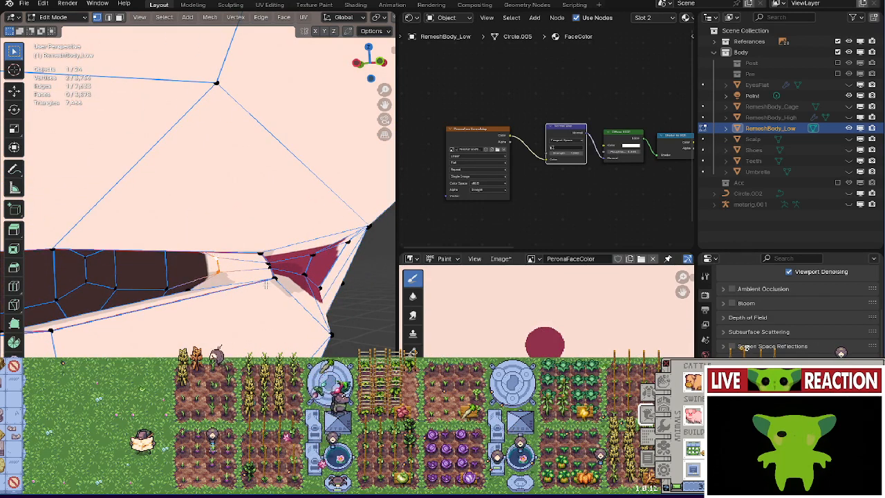
{"action": "key", "text": "alt+s"}
{"action": "right_click", "coordinate": [238, 320]}
{"action": "key", "text": "g"}
{"action": "key", "text": "x"}
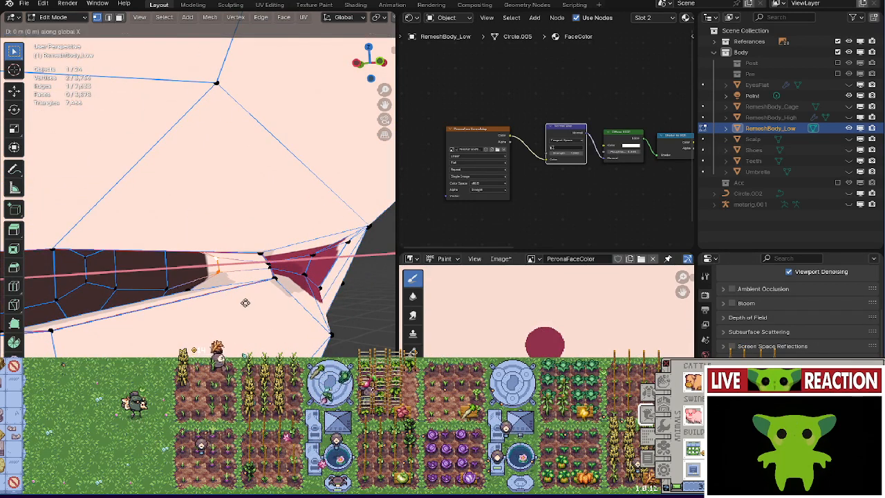
{"action": "left_click", "coordinate": [271, 295]}
{"action": "scroll", "coordinate": [256, 292], "scroll_direction": "down", "scroll_amount": 6}
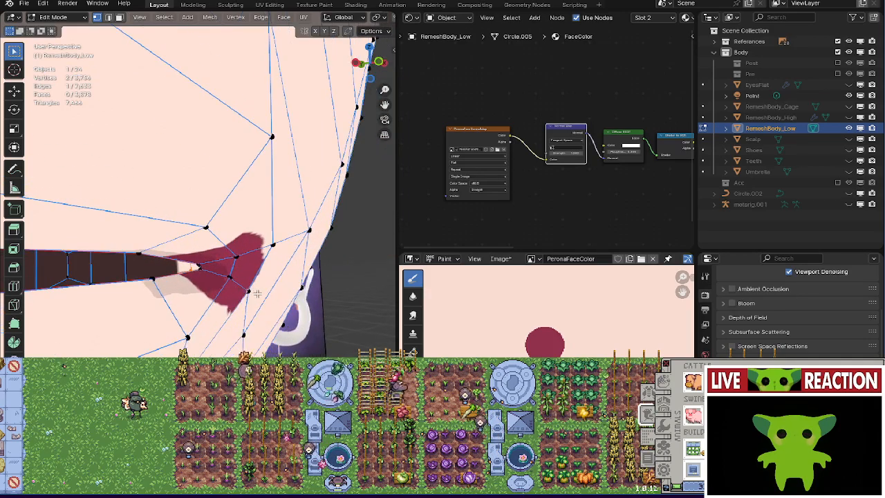
Examine the dark red dab around the mouth corner and compare the head with the Perona references in front and right views.
{"action": "key", "text": "KP_1"}
{"action": "middle_click_drag", "start_coordinate": [165, 270], "coordinate": [228, 221], "text": "shift"}
{"action": "scroll", "coordinate": [228, 276], "scroll_direction": "up", "scroll_amount": 5}
{"action": "scroll", "coordinate": [229, 221], "scroll_direction": "down", "scroll_amount": 4}
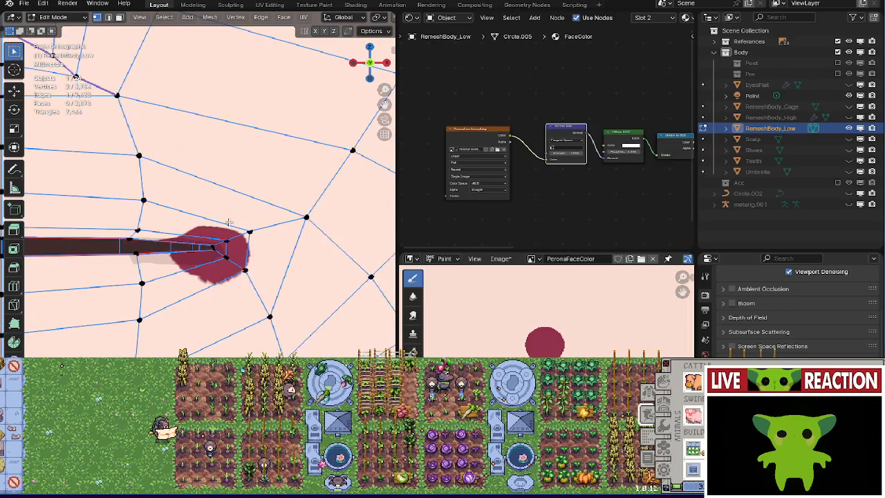
{"action": "scroll", "coordinate": [229, 221], "scroll_direction": "up", "scroll_amount": 4}
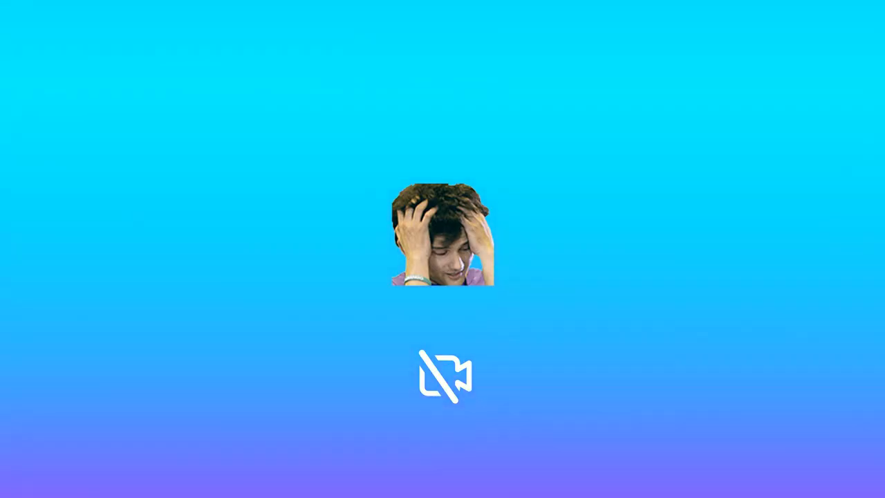
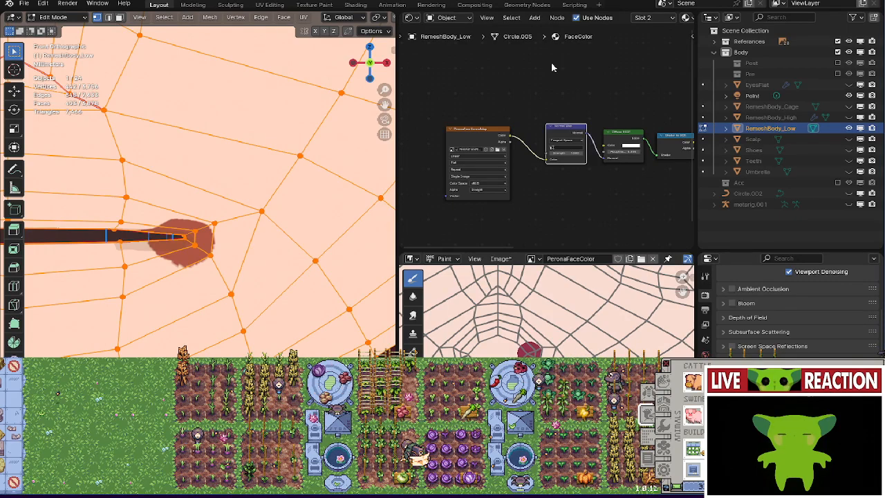
{"action": "scroll", "coordinate": [223, 218], "scroll_direction": "down", "scroll_amount": 5}
{"action": "scroll", "coordinate": [223, 218], "scroll_direction": "down", "scroll_amount": 4}
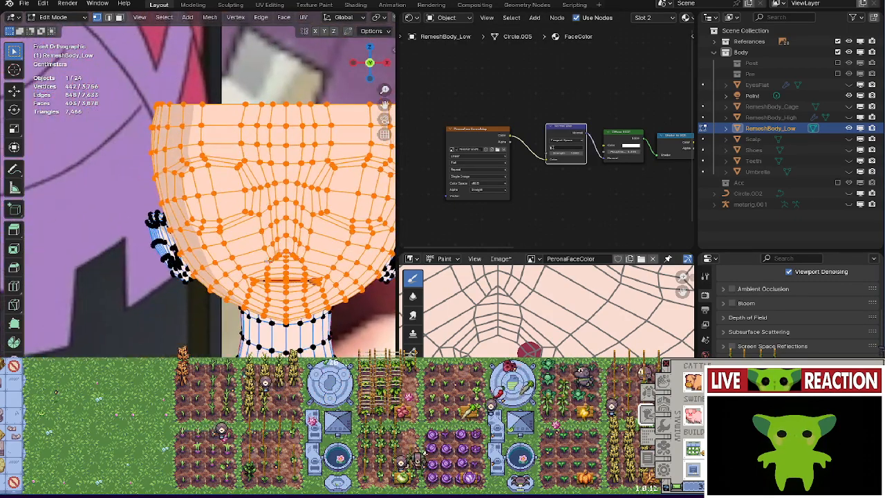
{"action": "scroll", "coordinate": [267, 212], "scroll_direction": "up", "scroll_amount": 3}
{"action": "scroll", "coordinate": [267, 212], "scroll_direction": "down", "scroll_amount": 2}
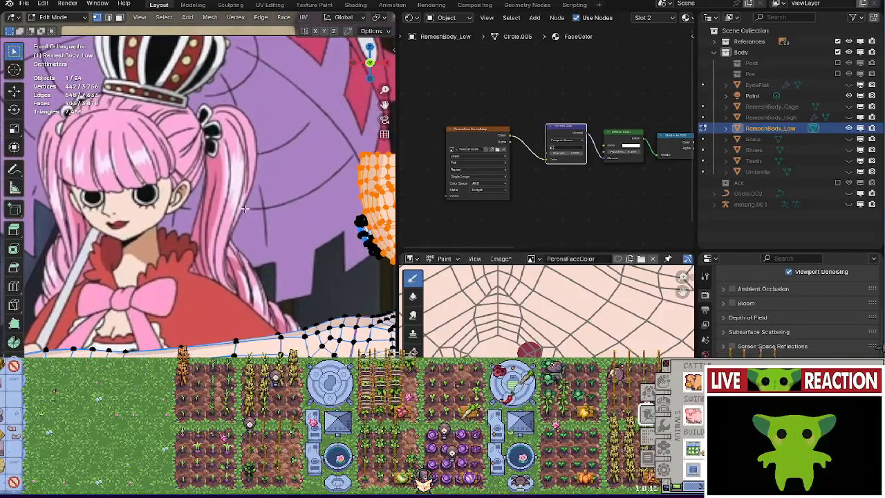
{"action": "middle_click_drag", "start_coordinate": [266, 212], "coordinate": [352, 231]}
{"action": "scroll", "coordinate": [352, 228], "scroll_direction": "down", "scroll_amount": 4}
{"action": "key", "text": "KP_3"}
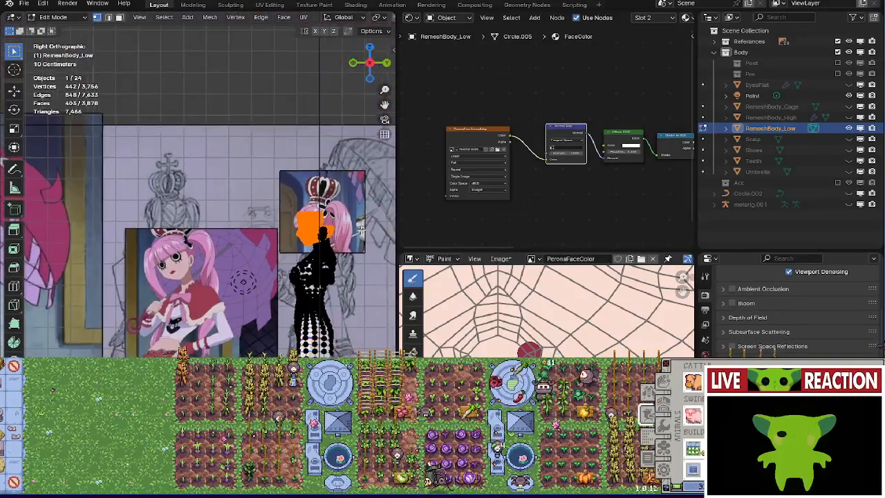
{"action": "scroll", "coordinate": [266, 238], "scroll_direction": "up", "scroll_amount": 6}
{"action": "key", "text": "KP_1"}
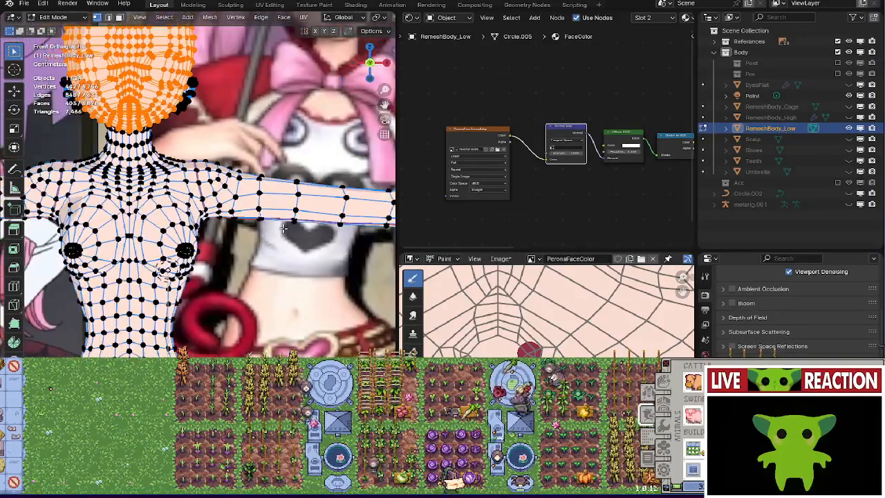
{"action": "scroll", "coordinate": [266, 239], "scroll_direction": "down", "scroll_amount": 4}
{"action": "scroll", "coordinate": [206, 185], "scroll_direction": "up", "scroll_amount": 1}
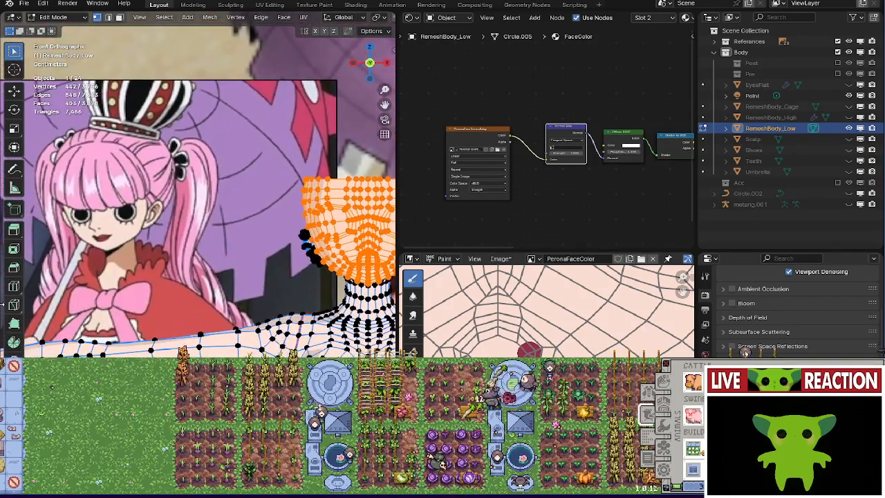
Back in Texture Paint mode, undo the dark red dab at the mouth corner and reduce the brush radius to 5 px.
{"action": "key", "text": "KP_Decimal"}
{"action": "scroll", "coordinate": [545, 332], "scroll_direction": "up", "scroll_amount": 4}
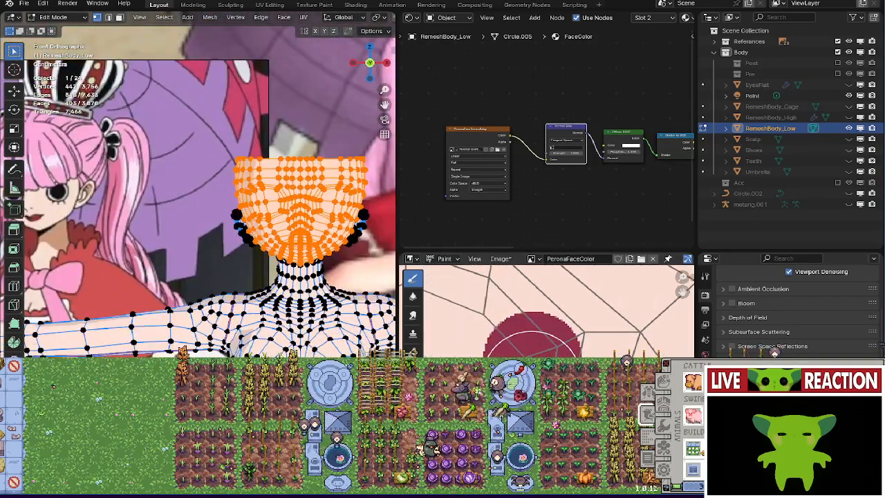
{"action": "scroll", "coordinate": [134, 214], "scroll_direction": "up", "scroll_amount": 4}
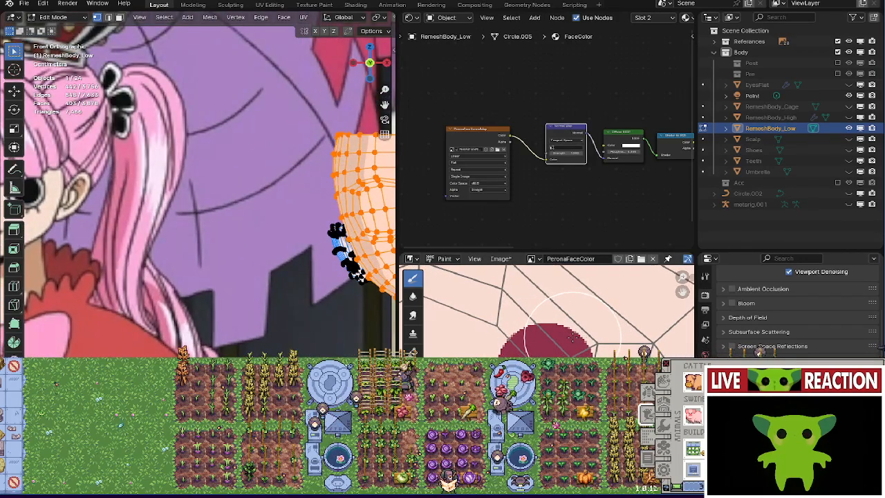
{"action": "key", "text": "KP_Decimal"}
{"action": "scroll", "coordinate": [187, 249], "scroll_direction": "up", "scroll_amount": 5}
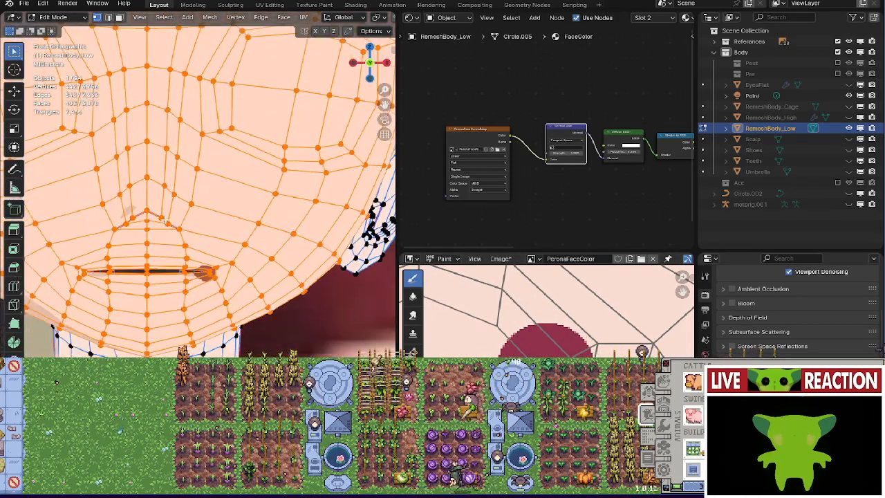
{"action": "scroll", "coordinate": [235, 302], "scroll_direction": "up", "scroll_amount": 4}
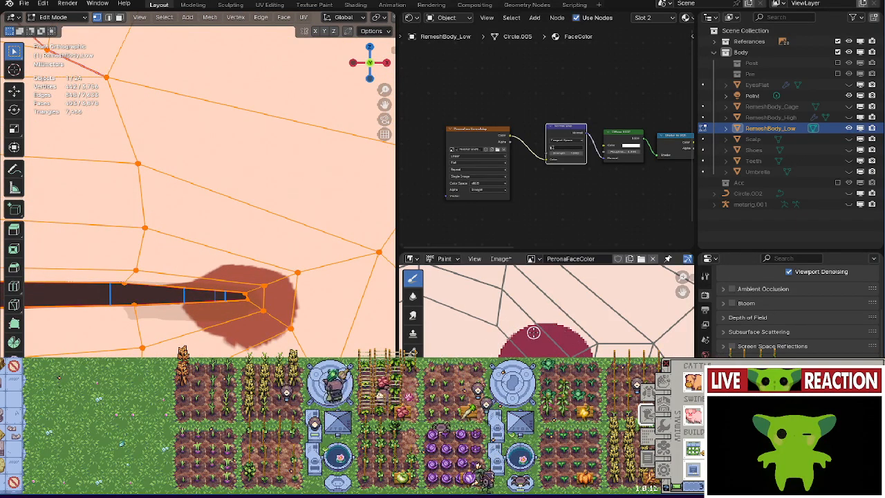
{"action": "key", "text": "ctrl+Tab"}
{"action": "key", "text": "f"}
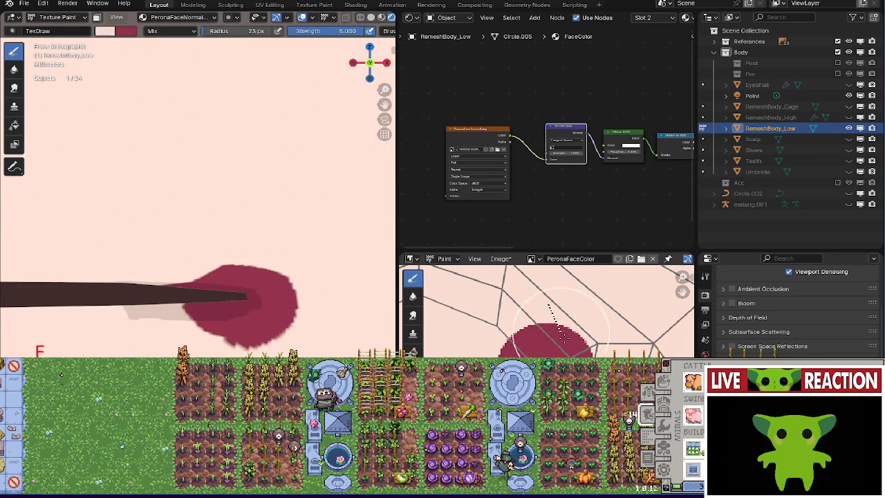
{"action": "key", "text": "ctrl+z"}
{"action": "key", "text": "f"}
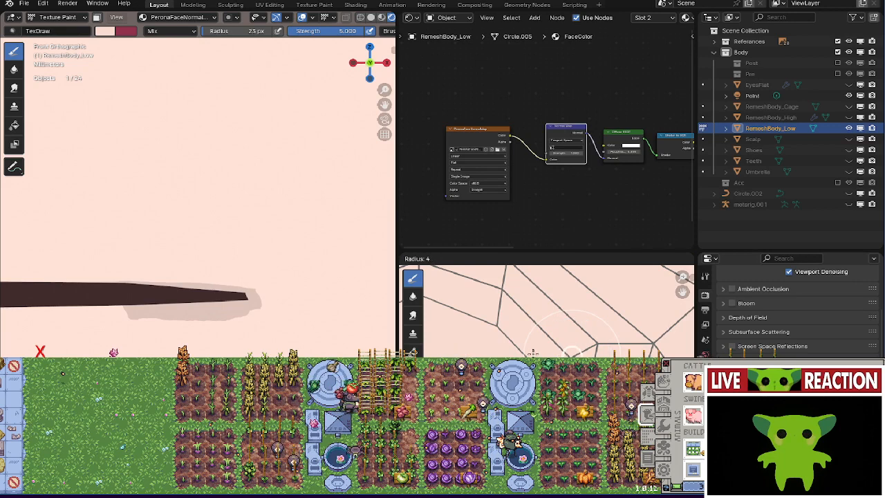
{"action": "left_click", "coordinate": [532, 353]}
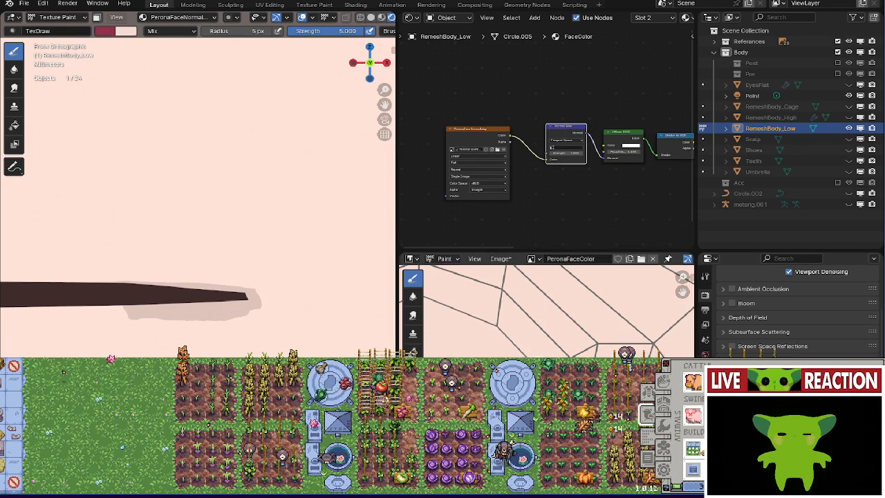
Set the brush's stroke method to Space and enable Stabilize Stroke.
{"action": "scroll", "coordinate": [489, 259], "scroll_direction": "down", "scroll_amount": 3}
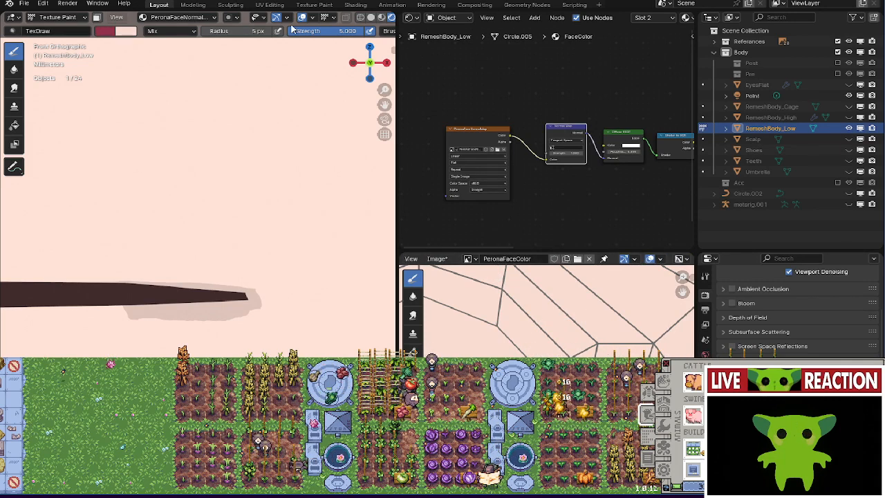
{"action": "scroll", "coordinate": [301, 33], "scroll_direction": "down", "scroll_amount": 5}
{"action": "left_click", "coordinate": [351, 30]}
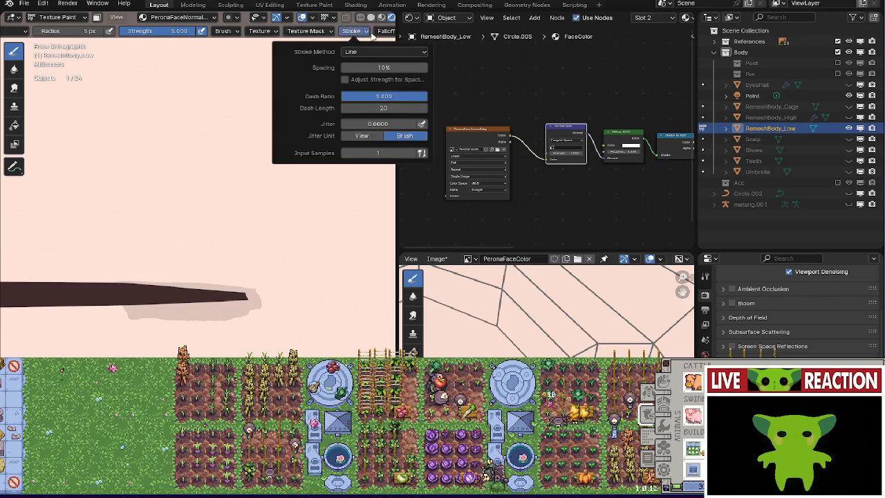
{"action": "left_click", "coordinate": [360, 51]}
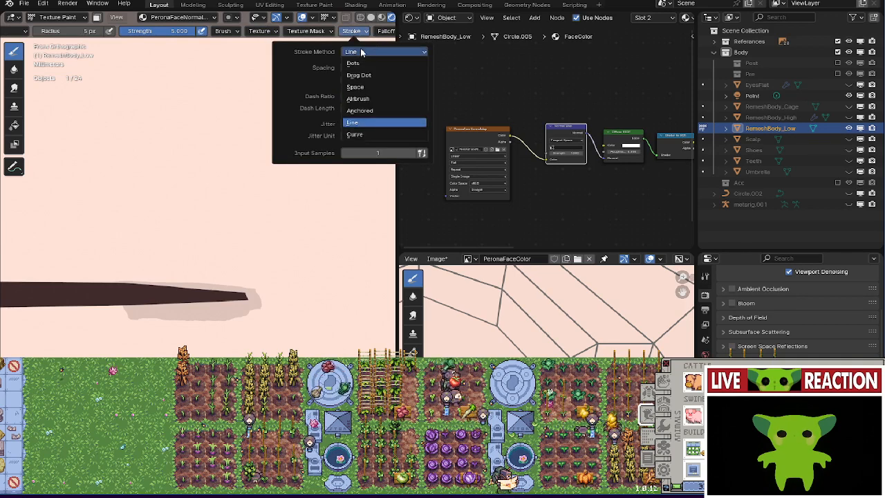
{"action": "left_click", "coordinate": [370, 87]}
{"action": "left_click", "coordinate": [309, 171]}
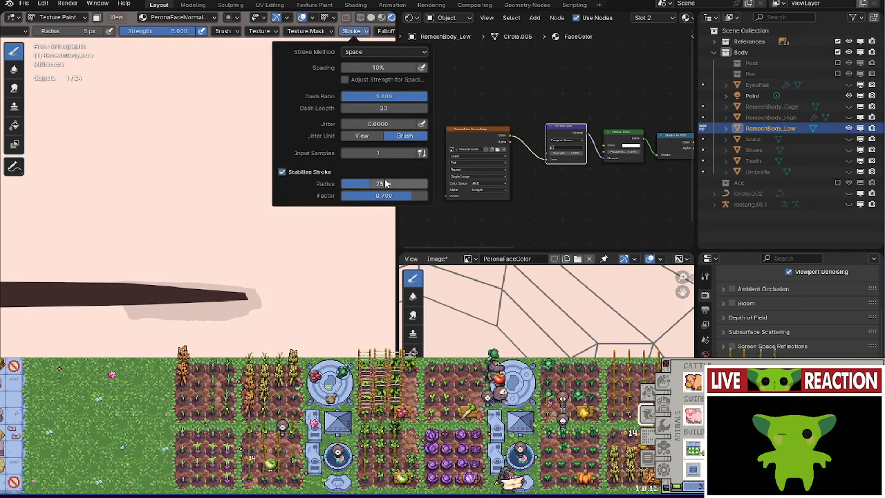
{"action": "key", "text": "Return"}
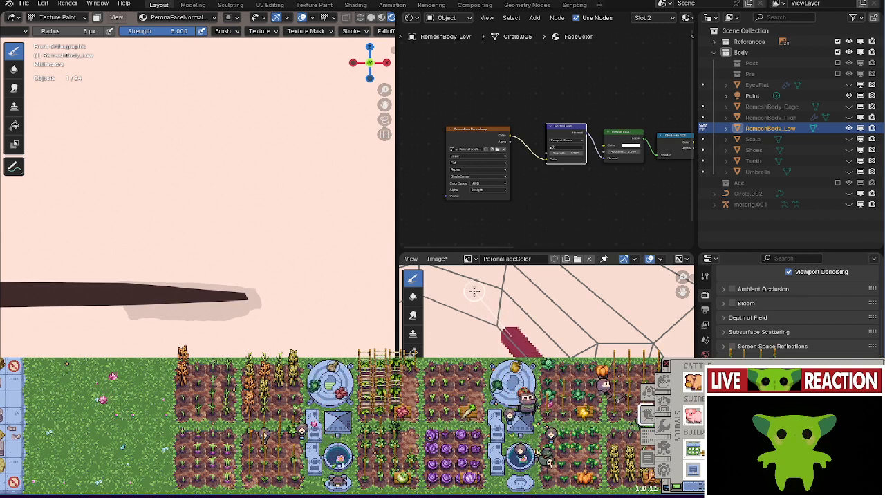
Paint a thin dark red stroke along the upper lip edge from the mouth corner in PeronaFaceColor, checking it on the mesh.
{"action": "left_click_drag", "start_coordinate": [437, 270], "coordinate": [429, 261]}
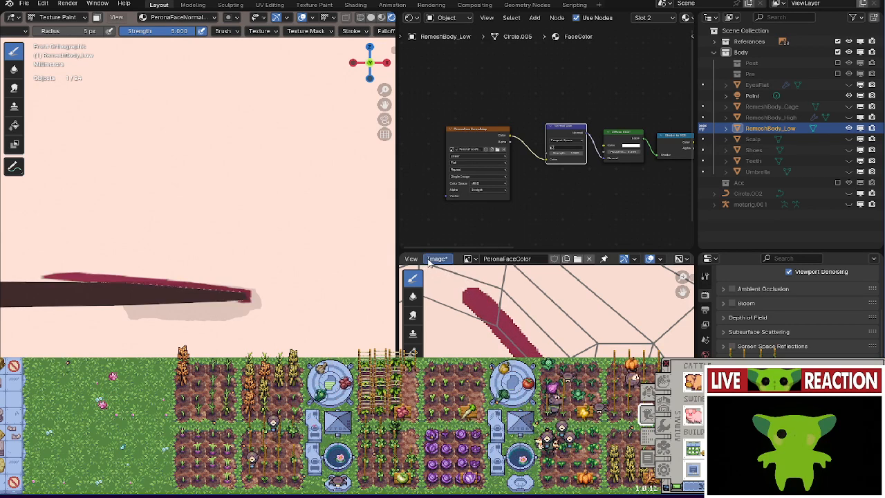
{"action": "scroll", "coordinate": [138, 276], "scroll_direction": "down", "scroll_amount": 4}
{"action": "mouse_move", "coordinate": [122, 251]}
{"action": "middle_mouse_down", "text": "shift"}
{"action": "mouse_move", "coordinate": [136, 275]}
{"action": "mouse_move", "coordinate": [237, 282]}
{"action": "middle_mouse_up", "text": "shift"}
{"action": "scroll", "coordinate": [221, 304], "scroll_direction": "up", "scroll_amount": 2}
{"action": "mouse_move", "coordinate": [313, 327]}
{"action": "middle_mouse_down", "text": "shift"}
{"action": "mouse_move", "coordinate": [221, 304]}
{"action": "mouse_move", "coordinate": [240, 287]}
{"action": "middle_mouse_up", "text": "shift"}
{"action": "scroll", "coordinate": [228, 301], "scroll_direction": "up", "scroll_amount": 1}
{"action": "scroll", "coordinate": [302, 306], "scroll_direction": "up", "scroll_amount": 3}
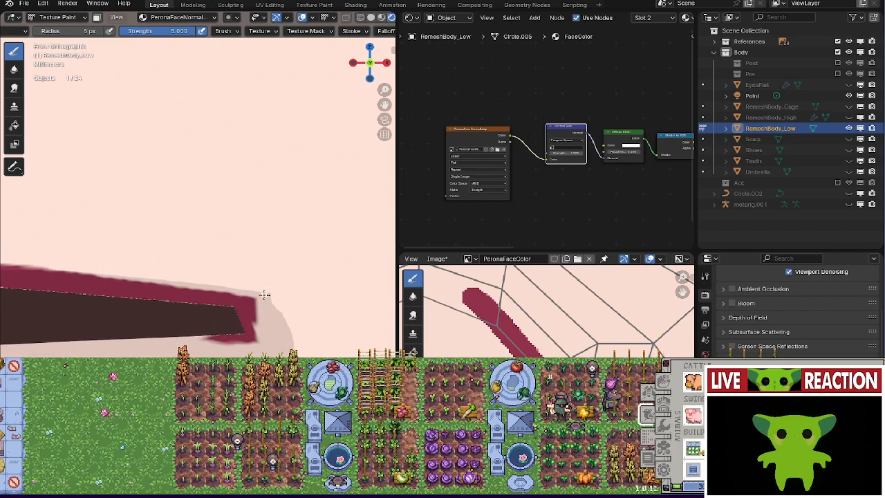
{"action": "scroll", "coordinate": [570, 301], "scroll_direction": "up", "scroll_amount": 5}
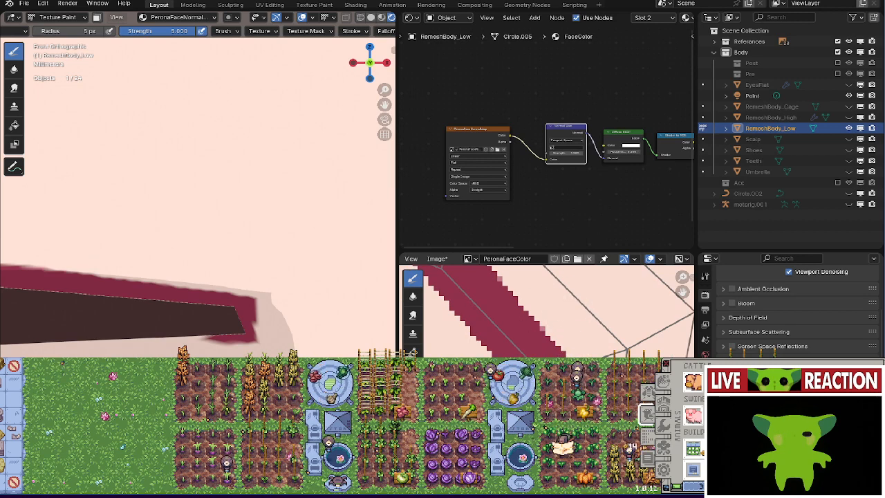
{"action": "scroll", "coordinate": [622, 287], "scroll_direction": "down", "scroll_amount": 5}
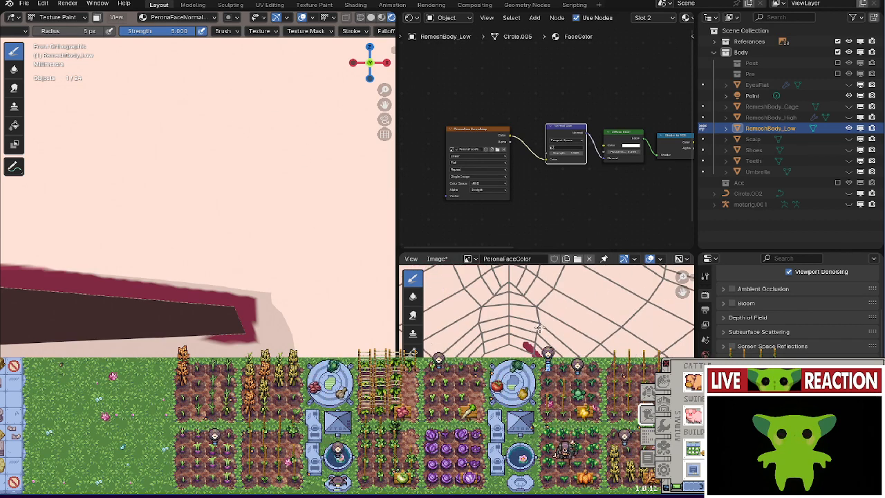
{"action": "scroll", "coordinate": [461, 302], "scroll_direction": "up", "scroll_amount": 4}
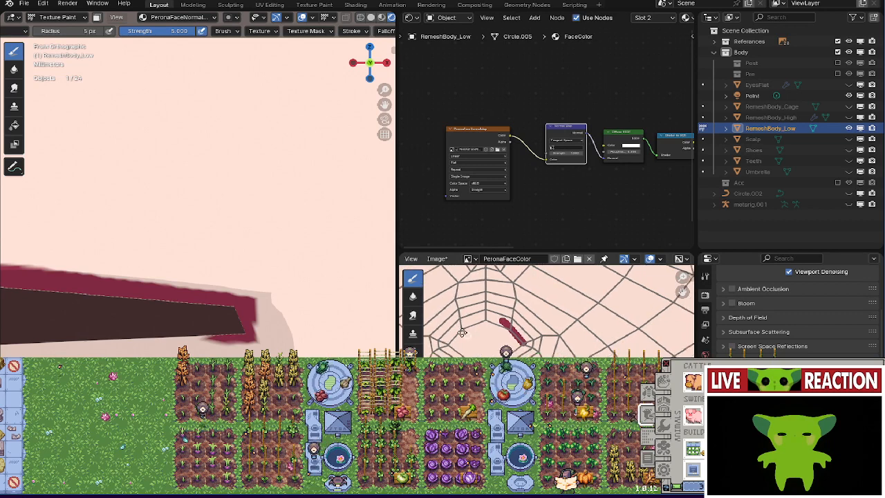
Compare the painted mouth edge on the head with the Perona reference's lips in the front view.
{"action": "scroll", "coordinate": [207, 290], "scroll_direction": "down", "scroll_amount": 1}
{"action": "scroll", "coordinate": [208, 290], "scroll_direction": "down", "scroll_amount": 5}
{"action": "middle_click_drag", "start_coordinate": [207, 290], "coordinate": [229, 293]}
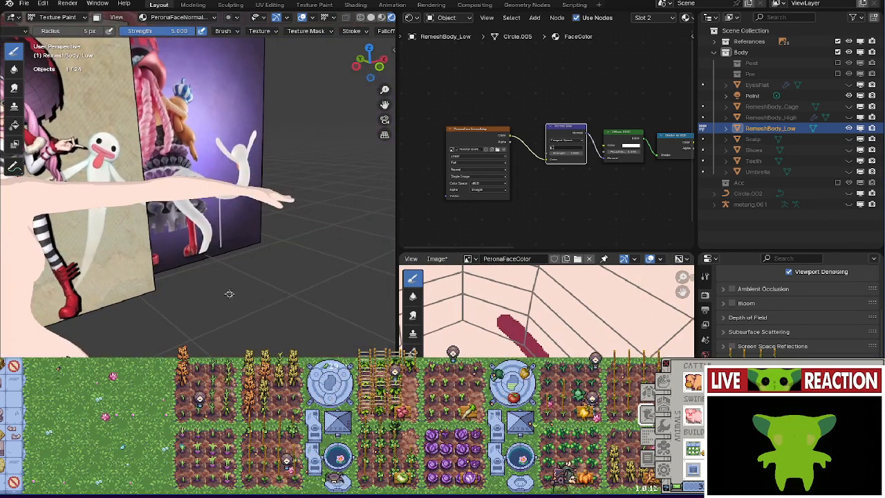
{"action": "key", "text": "KP_1"}
{"action": "middle_click_drag", "start_coordinate": [160, 257], "coordinate": [300, 288], "text": "shift"}
{"action": "scroll", "coordinate": [221, 274], "scroll_direction": "down", "scroll_amount": 6}
{"action": "scroll", "coordinate": [147, 261], "scroll_direction": "down", "scroll_amount": 5}
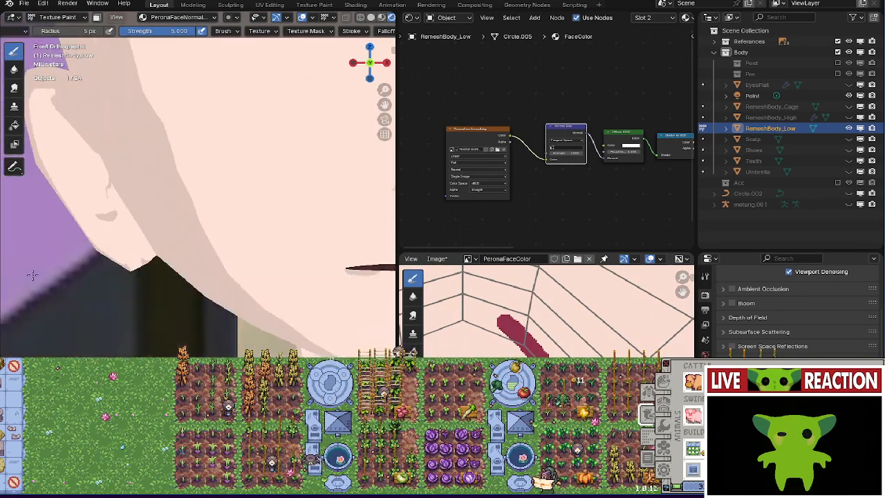
{"action": "scroll", "coordinate": [553, 311], "scroll_direction": "down", "scroll_amount": 3}
{"action": "scroll", "coordinate": [302, 282], "scroll_direction": "down", "scroll_amount": 3}
{"action": "scroll", "coordinate": [209, 280], "scroll_direction": "down", "scroll_amount": 5}
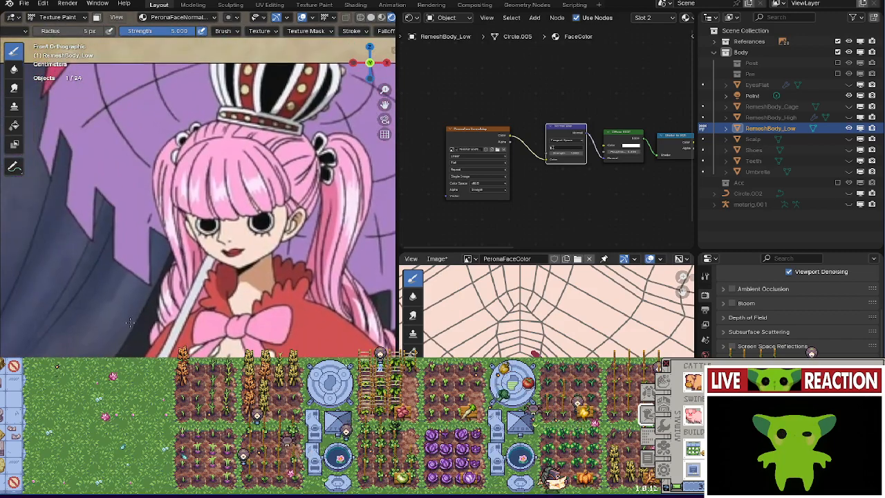
{"action": "scroll", "coordinate": [110, 320], "scroll_direction": "up", "scroll_amount": 3}
{"action": "middle_click_drag", "start_coordinate": [332, 311], "coordinate": [159, 311], "text": "shift"}
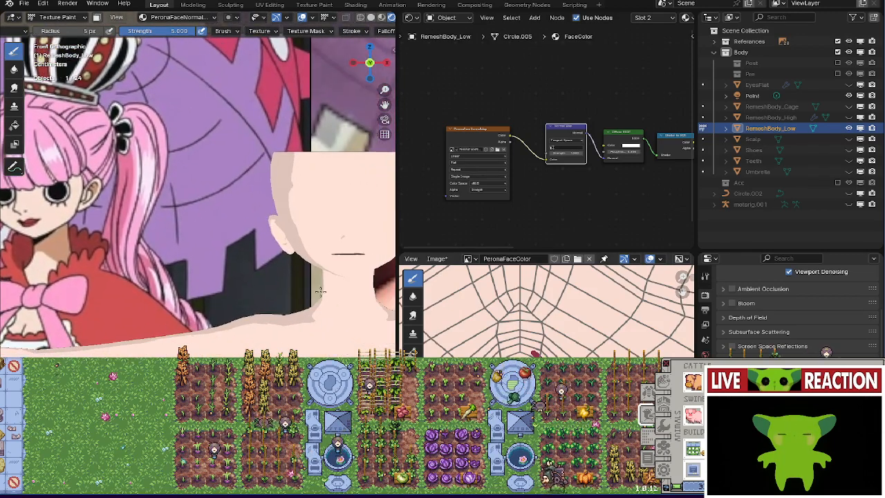
Paint a curved dark red stroke above the mouth in PeronaFaceColor as the rising outline and peak of the upper lip.
{"action": "scroll", "coordinate": [525, 352], "scroll_direction": "up", "scroll_amount": 3}
{"action": "scroll", "coordinate": [526, 352], "scroll_direction": "up", "scroll_amount": 3}
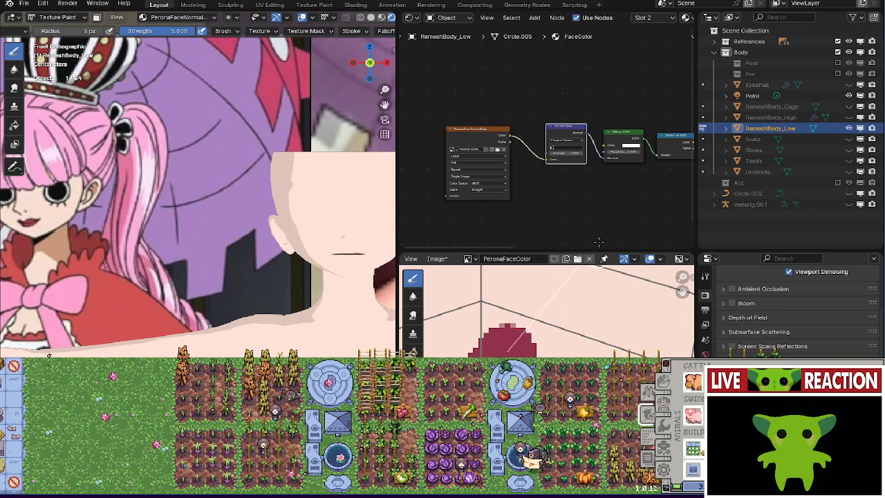
{"action": "scroll", "coordinate": [307, 256], "scroll_direction": "up", "scroll_amount": 6}
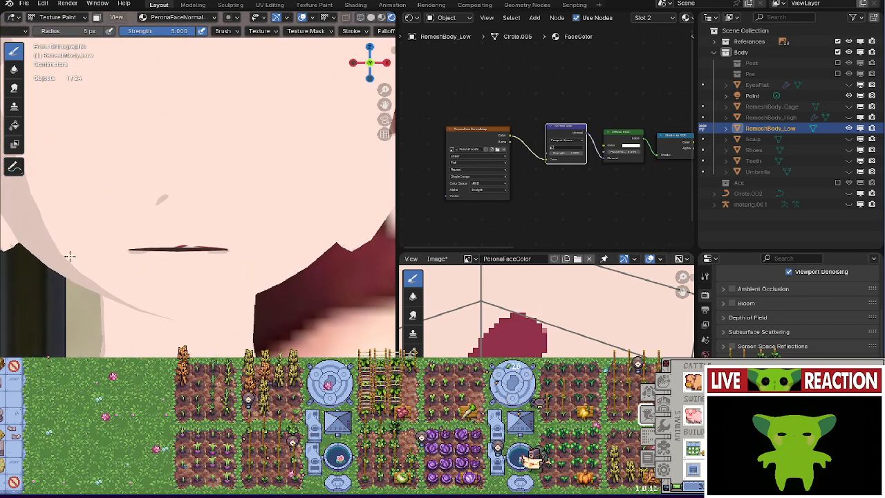
{"action": "scroll", "coordinate": [70, 256], "scroll_direction": "up", "scroll_amount": 3}
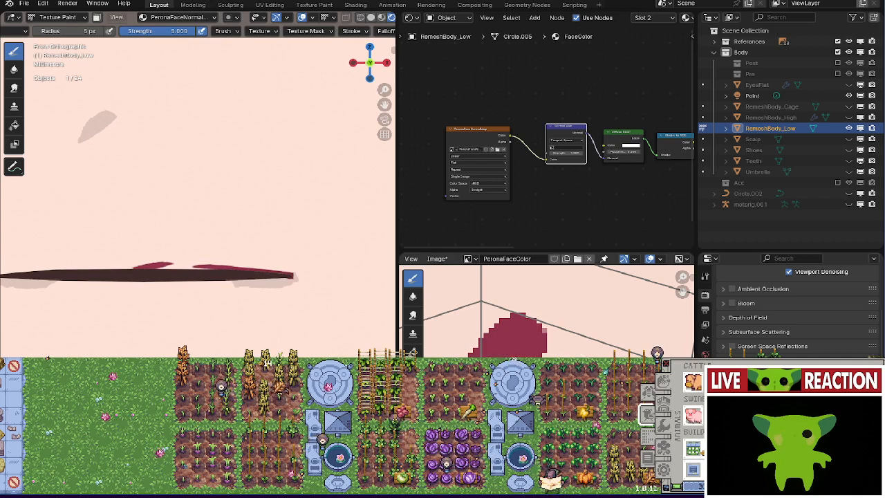
{"action": "left_click_drag", "start_coordinate": [528, 201], "coordinate": [536, 199]}
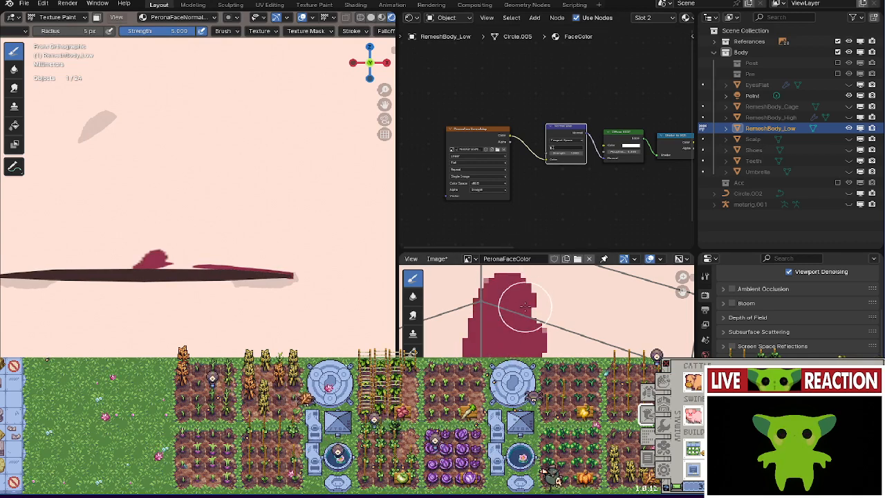
{"action": "middle_click_drag", "start_coordinate": [531, 305], "coordinate": [502, 378]}
{"action": "mouse_move", "coordinate": [509, 339]}
{"action": "left_mouse_down"}
{"action": "mouse_move", "coordinate": [578, 300]}
{"action": "mouse_move", "coordinate": [629, 238]}
{"action": "left_mouse_up"}
{"action": "mouse_move", "coordinate": [657, 279]}
{"action": "left_mouse_down"}
{"action": "mouse_move", "coordinate": [681, 318]}
{"action": "mouse_move", "coordinate": [687, 366]}
{"action": "left_mouse_up"}
{"action": "middle_click_drag", "start_coordinate": [520, 358], "coordinate": [408, 287]}
{"action": "middle_click_drag", "start_coordinate": [767, 366], "coordinate": [737, 309]}
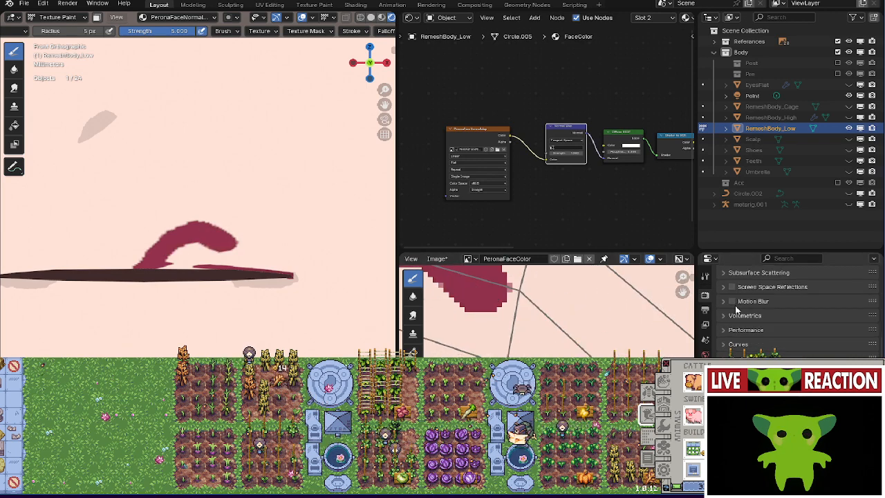
Continue the dark red outline from its peak down to the mouth edge, closing the upper lip arch near the corner.
{"action": "middle_click_drag", "start_coordinate": [466, 303], "coordinate": [488, 321]}
{"action": "scroll", "coordinate": [519, 346], "scroll_direction": "down", "scroll_amount": 1}
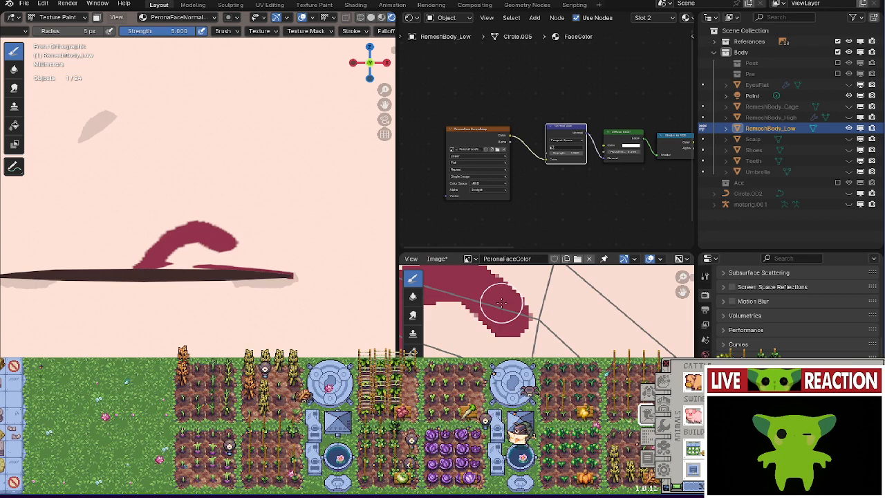
{"action": "scroll", "coordinate": [505, 325], "scroll_direction": "down", "scroll_amount": 4}
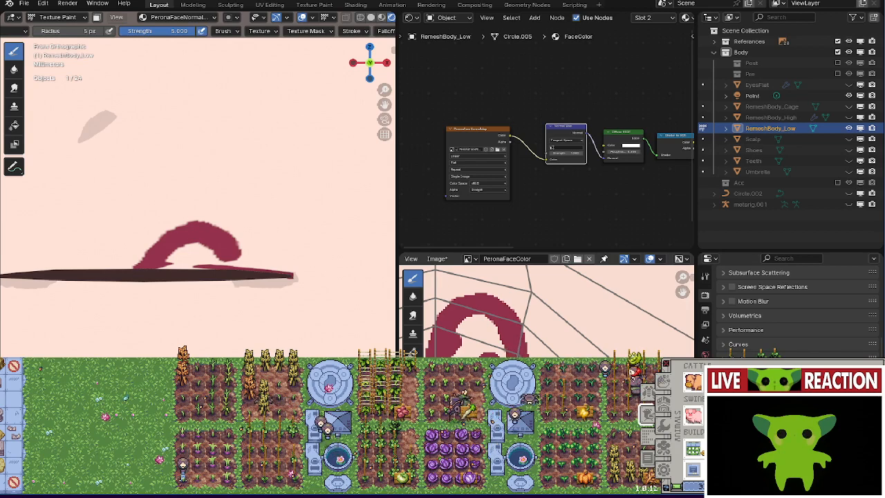
{"action": "scroll", "coordinate": [483, 315], "scroll_direction": "up", "scroll_amount": 2}
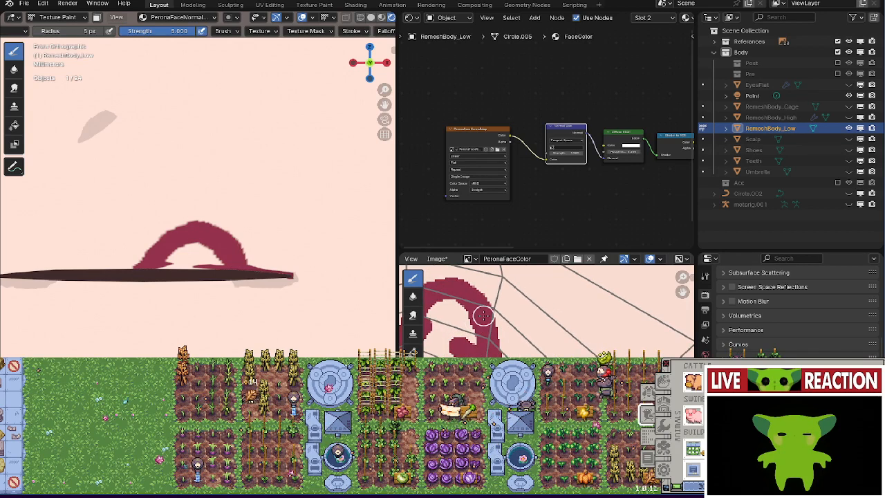
{"action": "scroll", "coordinate": [483, 315], "scroll_direction": "up", "scroll_amount": 1}
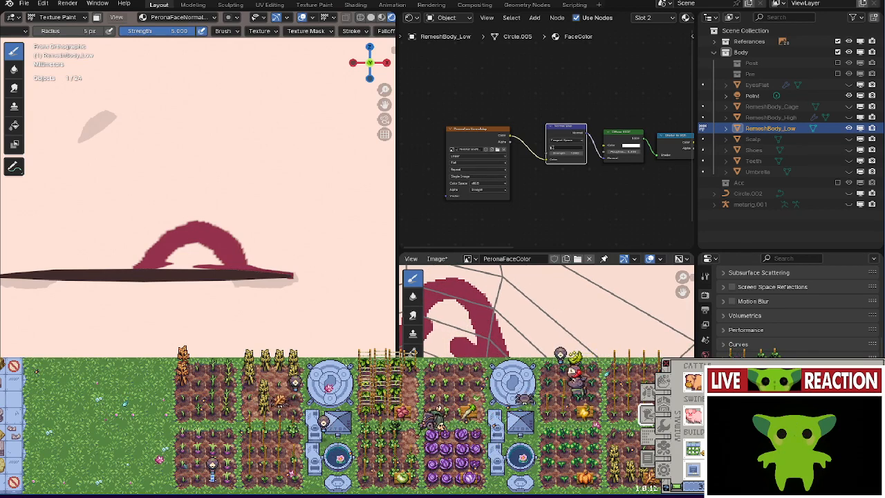
{"action": "scroll", "coordinate": [521, 336], "scroll_direction": "down", "scroll_amount": 2}
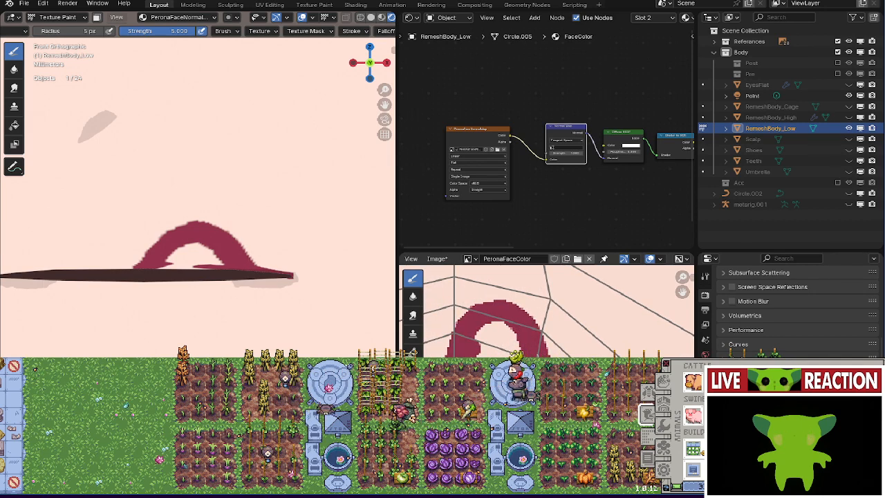
Increase the brush radius to 12 px and fill the inside of the upper lip arch with dark red.
{"action": "scroll", "coordinate": [499, 350], "scroll_direction": "down", "scroll_amount": 1}
{"action": "key", "text": "f"}
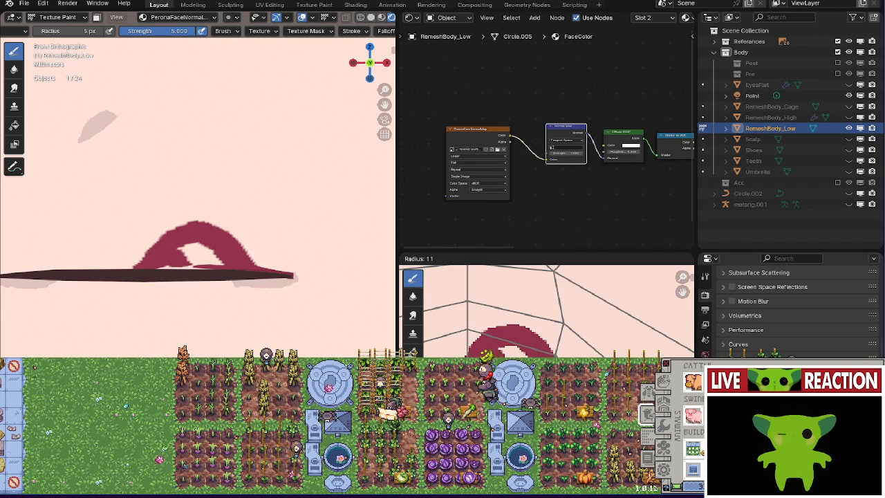
{"action": "left_click", "coordinate": [510, 351]}
{"action": "mouse_move", "coordinate": [505, 351]}
{"action": "left_mouse_down"}
{"action": "mouse_move", "coordinate": [522, 354]}
{"action": "mouse_move", "coordinate": [510, 355]}
{"action": "left_mouse_up"}
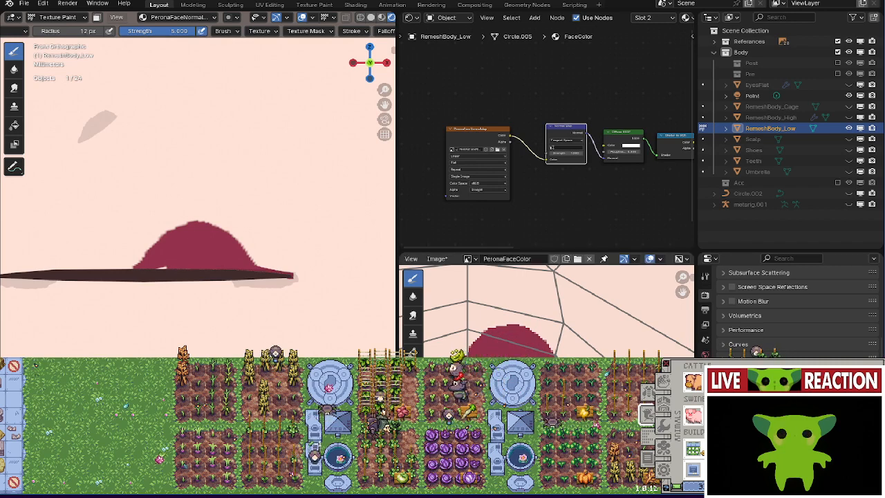
{"action": "scroll", "coordinate": [201, 295], "scroll_direction": "down", "scroll_amount": 6}
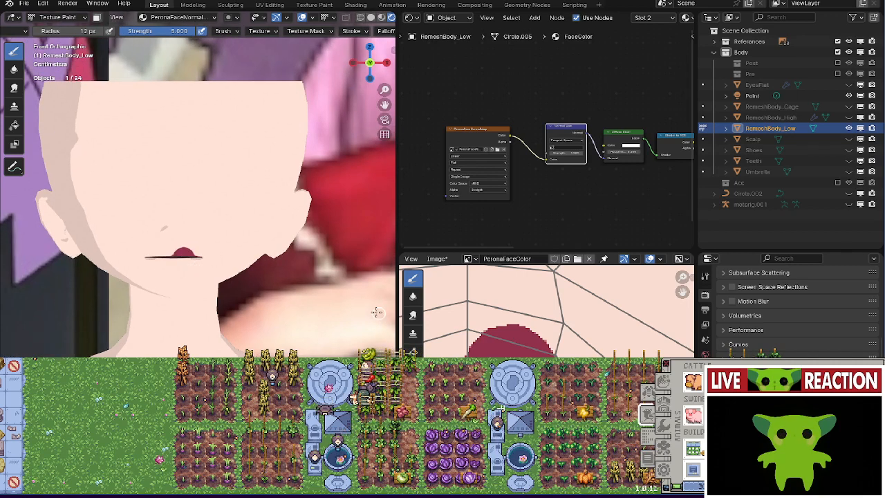
Reduce the brush radius to 3 px and widen the arch's outer edge toward the mouth corner with dark red.
{"action": "scroll", "coordinate": [516, 314], "scroll_direction": "up", "scroll_amount": 4}
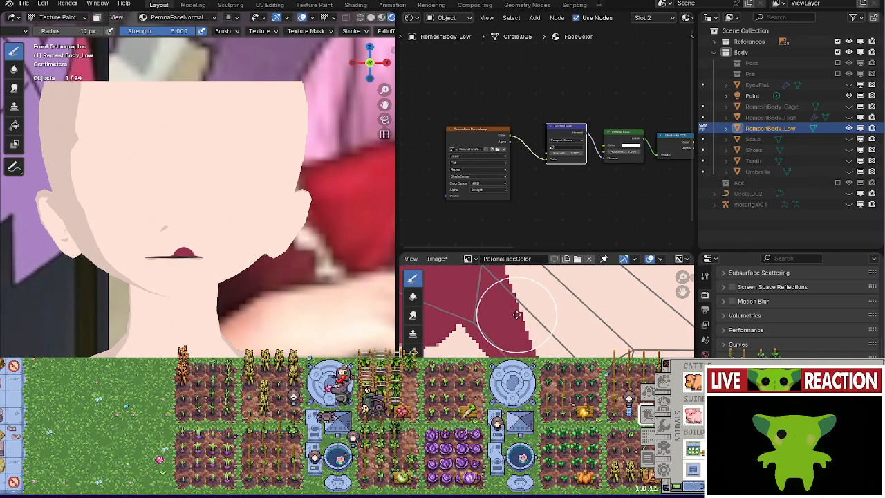
{"action": "scroll", "coordinate": [514, 329], "scroll_direction": "up", "scroll_amount": 2}
{"action": "key", "text": "f"}
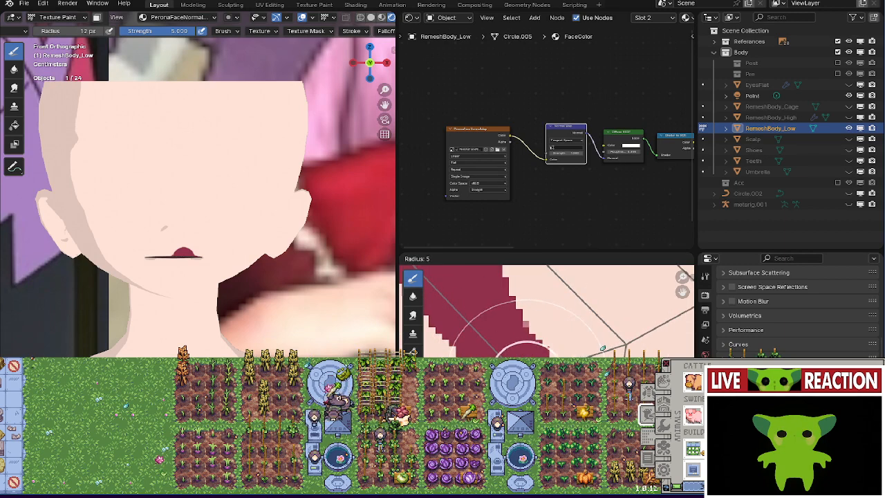
{"action": "left_click", "coordinate": [547, 377]}
{"action": "middle_click_drag", "start_coordinate": [515, 363], "coordinate": [555, 423]}
{"action": "scroll", "coordinate": [555, 423], "scroll_direction": "down", "scroll_amount": 2}
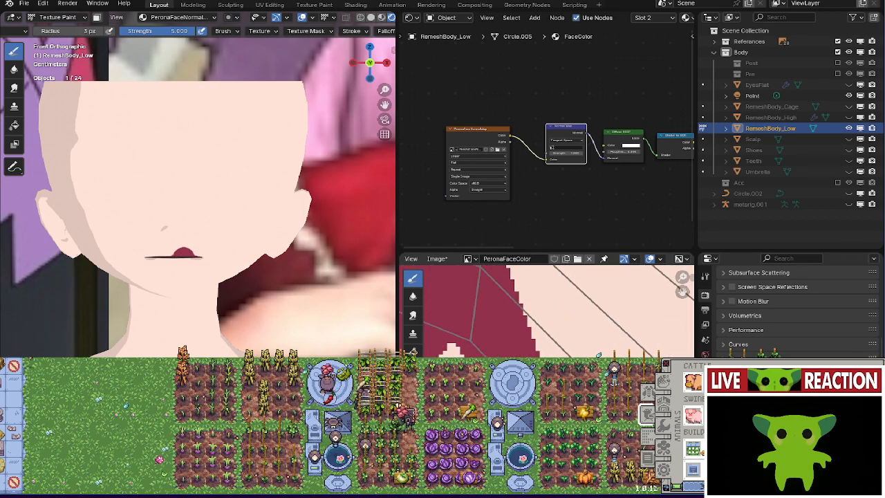
{"action": "left_click_drag", "start_coordinate": [584, 348], "coordinate": [600, 351]}
{"action": "key", "text": "ctrl+z"}
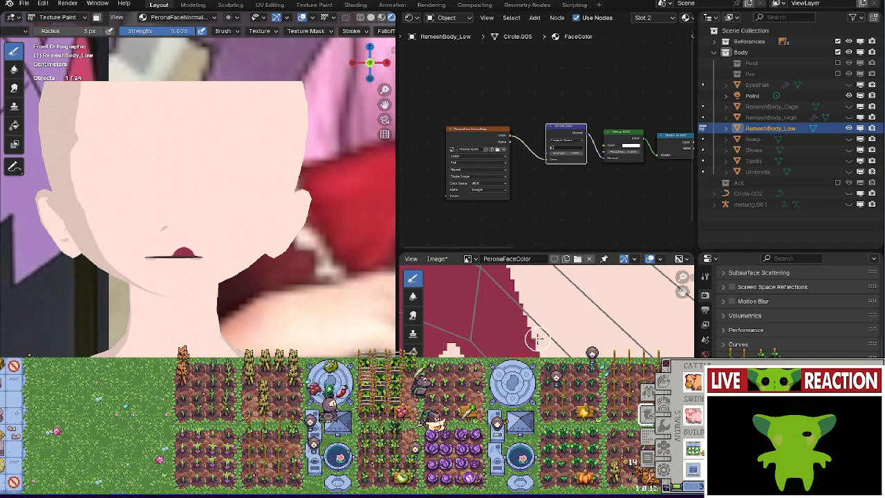
{"action": "left_click_drag", "start_coordinate": [549, 354], "coordinate": [484, 211]}
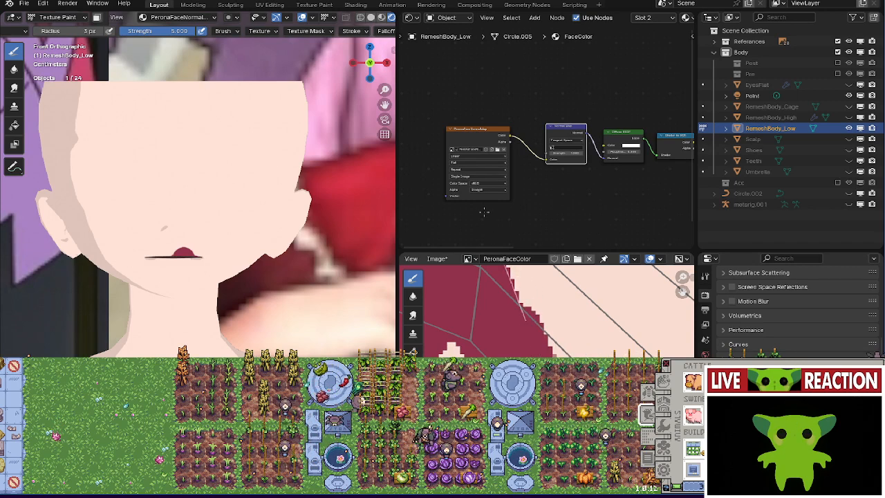
Thicken the thin dark red edge between the lip arch and the mouth corner, undoing the stray dab at the corner.
{"action": "mouse_move", "coordinate": [505, 304]}
{"action": "middle_mouse_down"}
{"action": "mouse_move", "coordinate": [523, 356]}
{"action": "mouse_move", "coordinate": [484, 355]}
{"action": "mouse_move", "coordinate": [515, 367]}
{"action": "mouse_move", "coordinate": [526, 397]}
{"action": "middle_mouse_up"}
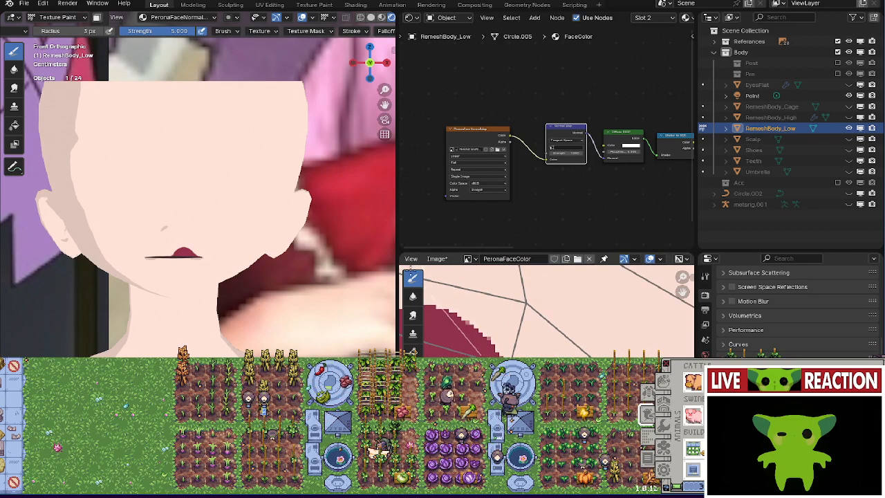
{"action": "scroll", "coordinate": [504, 273], "scroll_direction": "up", "scroll_amount": 2}
{"action": "scroll", "coordinate": [214, 248], "scroll_direction": "up", "scroll_amount": 8}
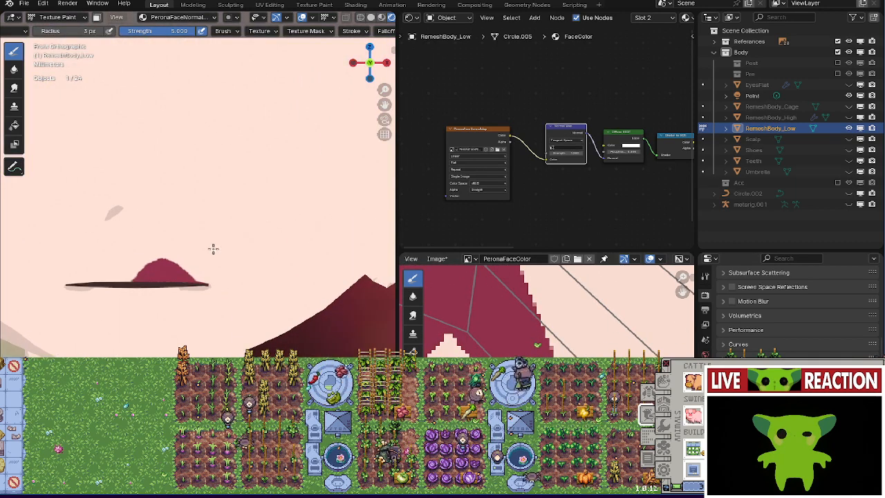
{"action": "scroll", "coordinate": [212, 228], "scroll_direction": "up", "scroll_amount": 5}
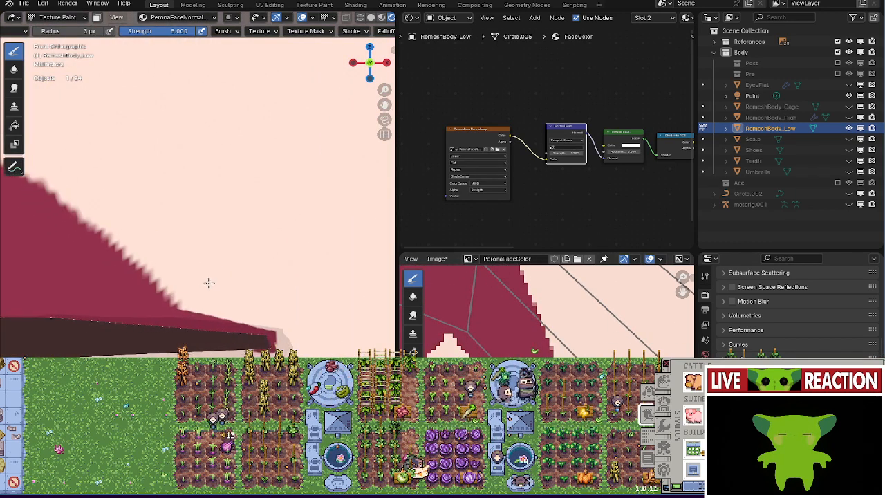
{"action": "middle_click_drag", "start_coordinate": [536, 343], "coordinate": [528, 321]}
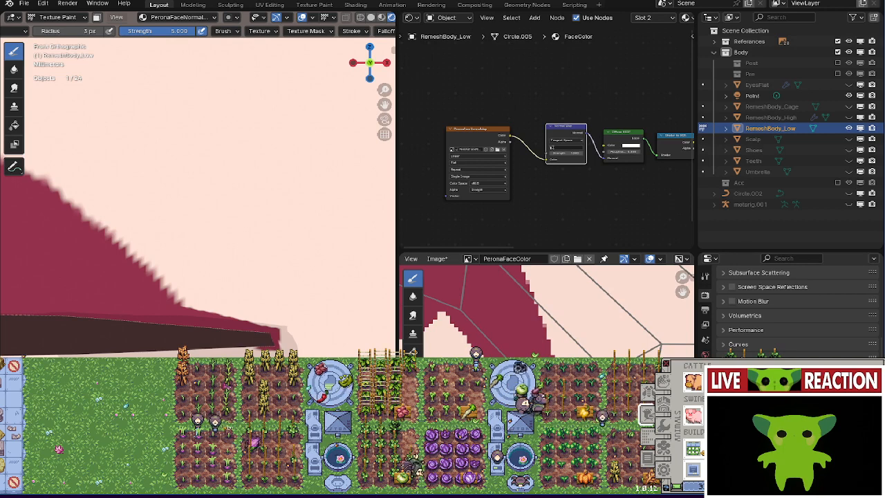
{"action": "left_click_drag", "start_coordinate": [596, 353], "coordinate": [584, 354]}
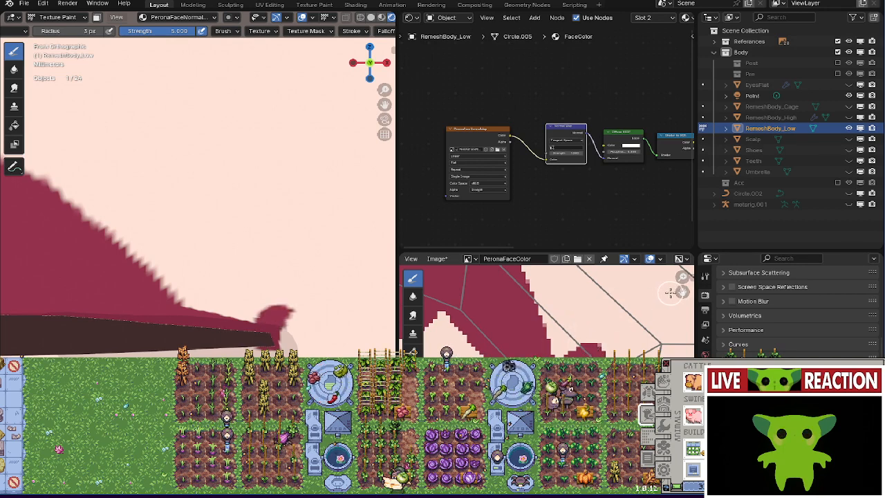
{"action": "key", "text": "ctrl+z"}
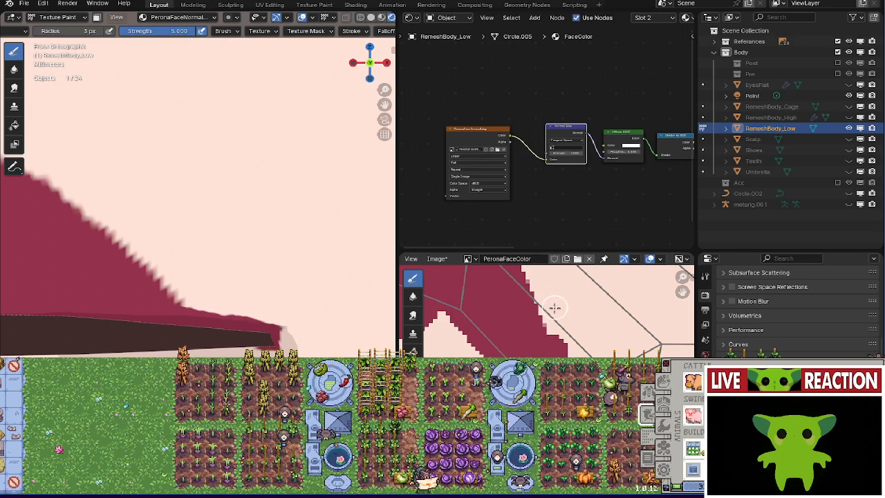
{"action": "left_click_drag", "start_coordinate": [546, 318], "coordinate": [550, 336]}
{"action": "middle_click_drag", "start_coordinate": [550, 297], "coordinate": [553, 361]}
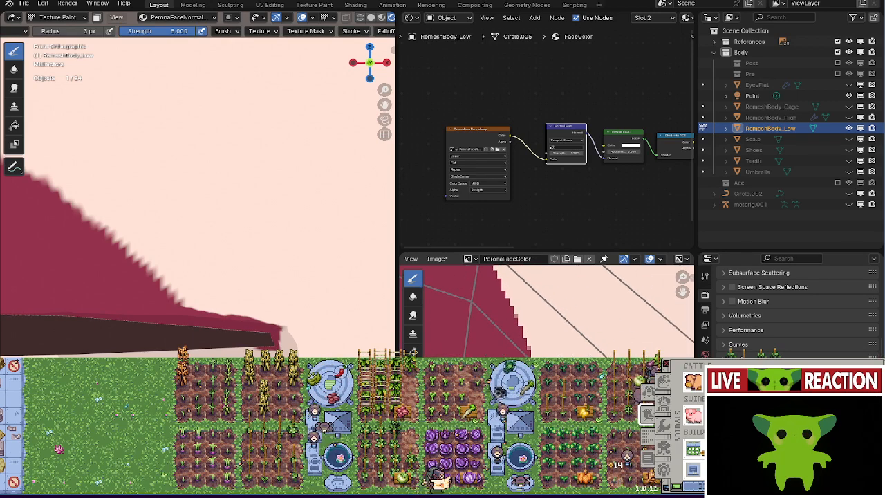
Fill the dip where the upper lip arch meets the mouth corner with short dark red strokes, undoing misplaced ones.
{"action": "left_click_drag", "start_coordinate": [472, 235], "coordinate": [474, 240]}
{"action": "mouse_move", "coordinate": [529, 320]}
{"action": "middle_mouse_down"}
{"action": "mouse_move", "coordinate": [547, 357]}
{"action": "mouse_move", "coordinate": [511, 300]}
{"action": "middle_mouse_up"}
{"action": "key", "text": "ctrl+z"}
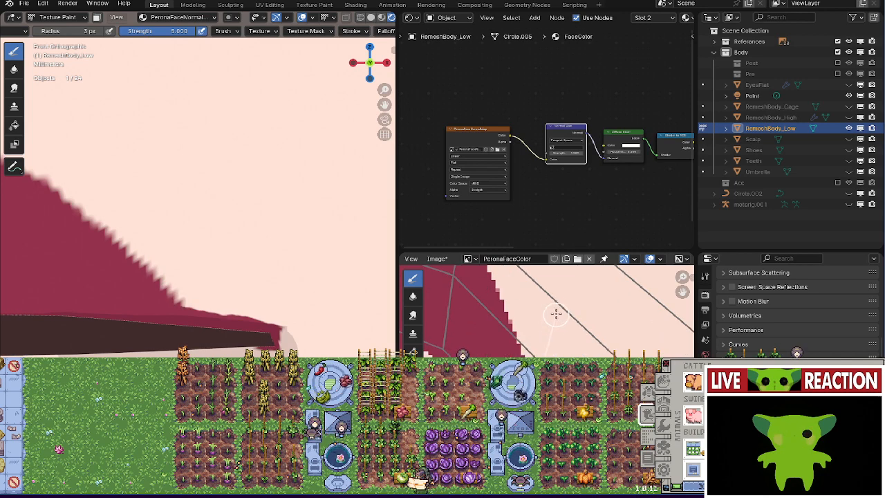
{"action": "left_click", "coordinate": [472, 308]}
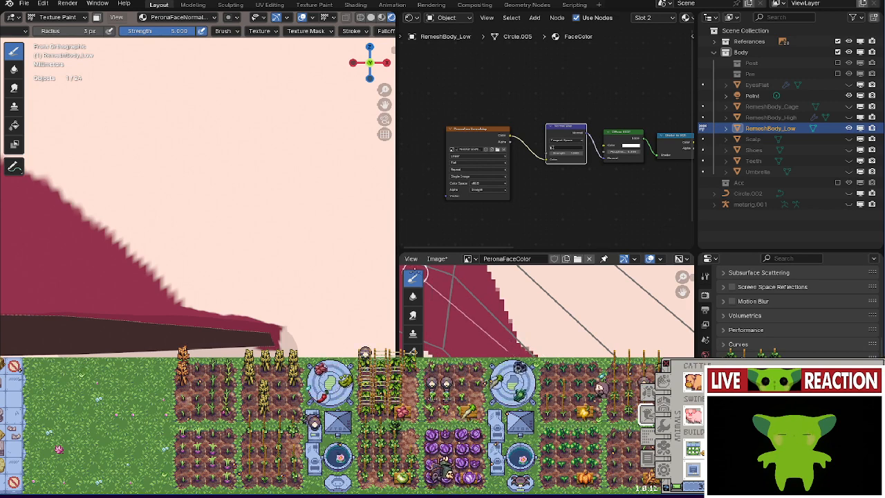
{"action": "left_click", "coordinate": [499, 324]}
{"action": "middle_click_drag", "start_coordinate": [500, 324], "coordinate": [504, 367]}
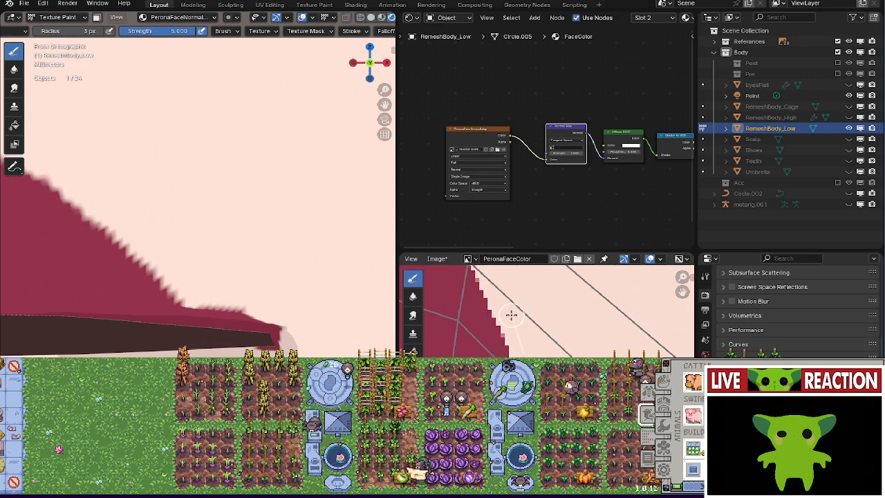
{"action": "left_click_drag", "start_coordinate": [472, 249], "coordinate": [507, 327]}
{"action": "key", "text": "ctrl+z"}
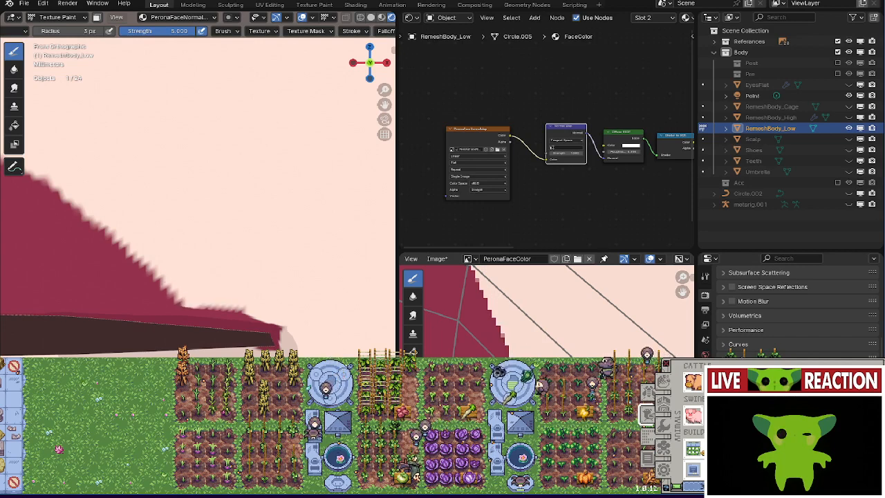
{"action": "left_click_drag", "start_coordinate": [474, 294], "coordinate": [512, 370]}
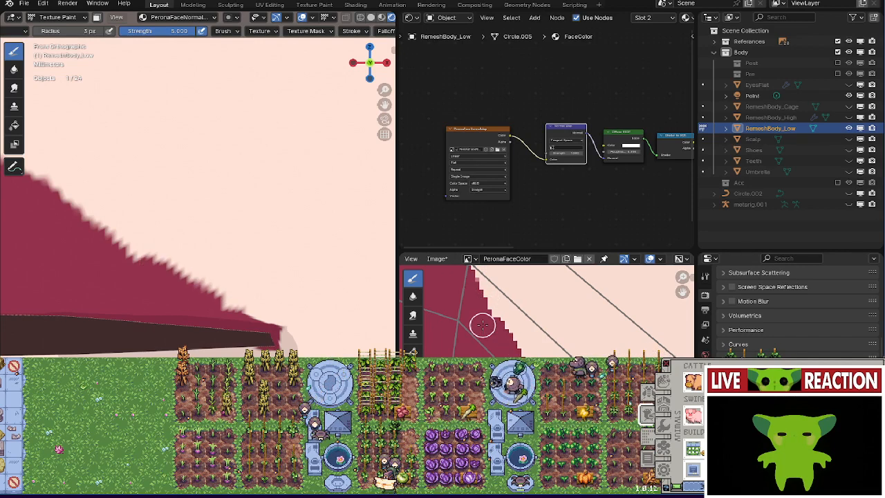
{"action": "scroll", "coordinate": [490, 346], "scroll_direction": "up", "scroll_amount": 2}
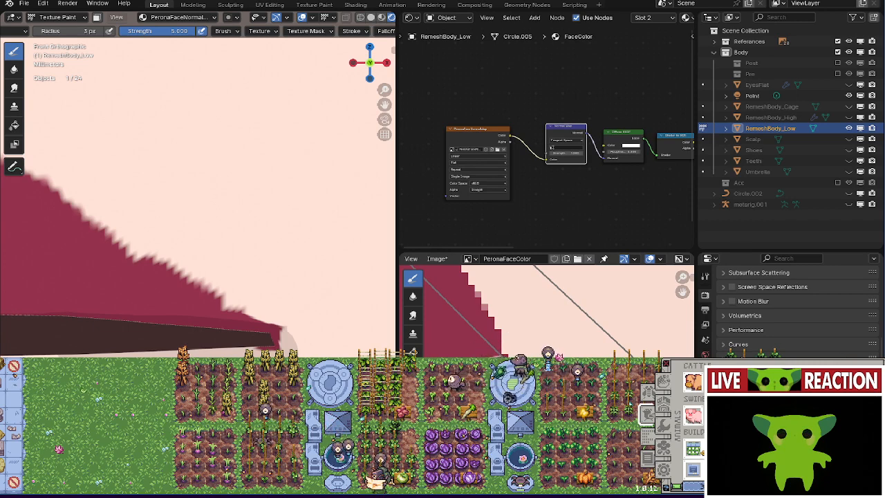
Compare the painted upper lip's shape and edges with the mouth in the character reference.
{"action": "middle_click_drag", "start_coordinate": [240, 305], "coordinate": [426, 359], "text": "shift"}
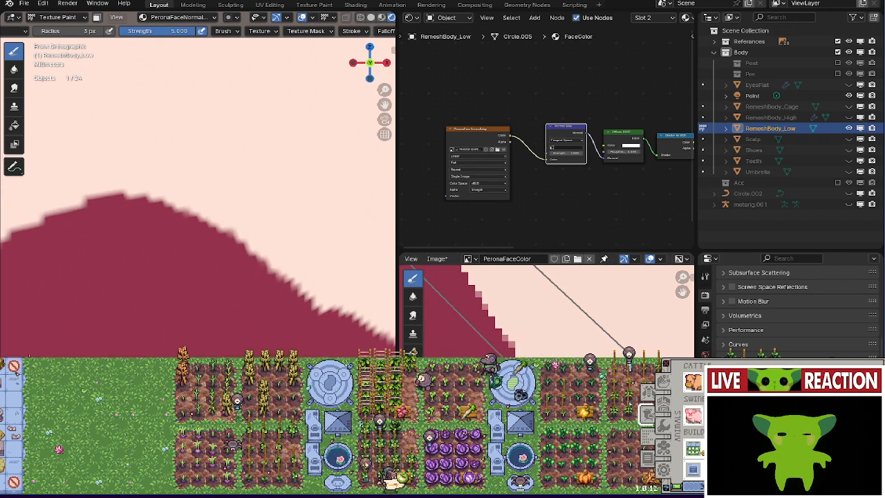
{"action": "middle_click_drag", "start_coordinate": [488, 346], "coordinate": [477, 280]}
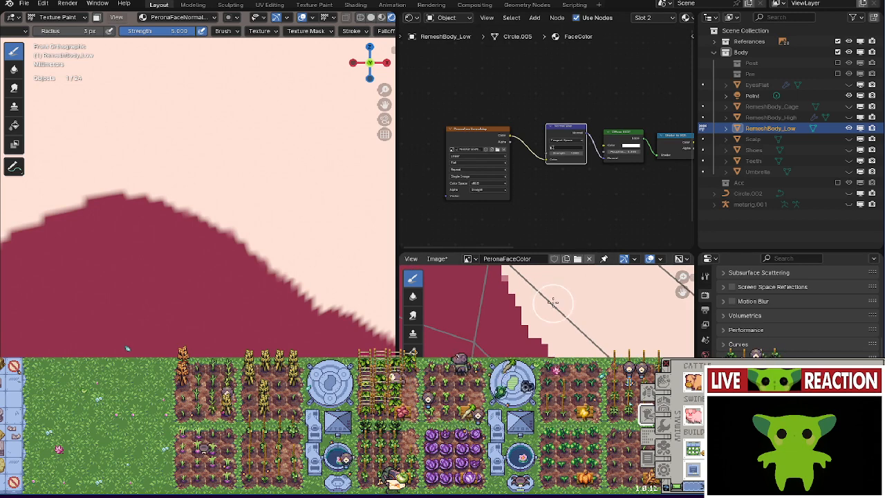
{"action": "middle_click_drag", "start_coordinate": [553, 302], "coordinate": [497, 280]}
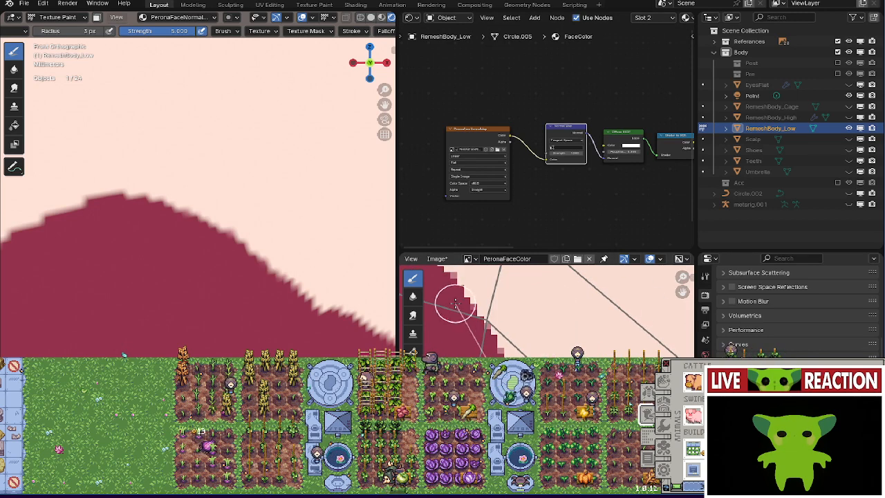
{"action": "scroll", "coordinate": [207, 259], "scroll_direction": "down", "scroll_amount": 6}
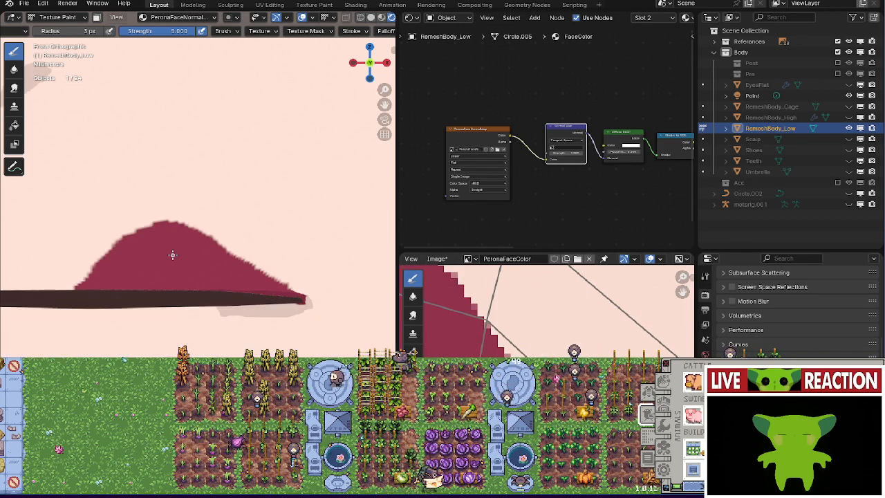
{"action": "scroll", "coordinate": [209, 261], "scroll_direction": "down", "scroll_amount": 10}
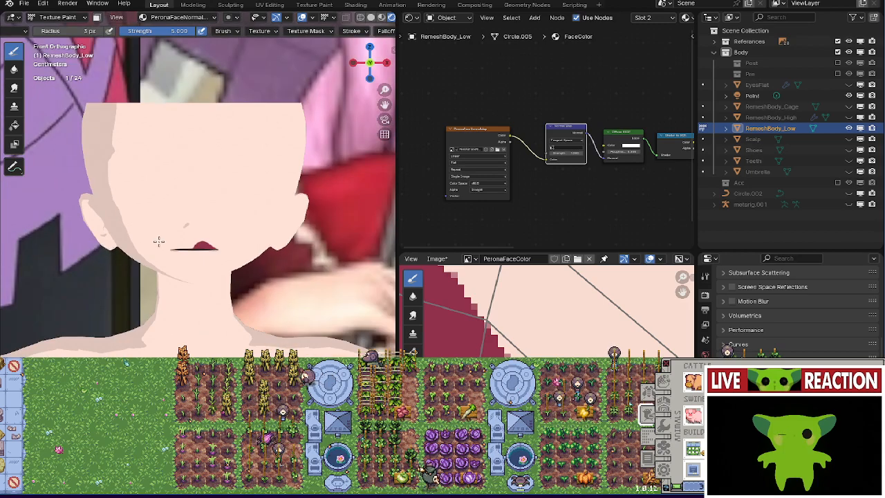
{"action": "scroll", "coordinate": [182, 245], "scroll_direction": "up", "scroll_amount": 5}
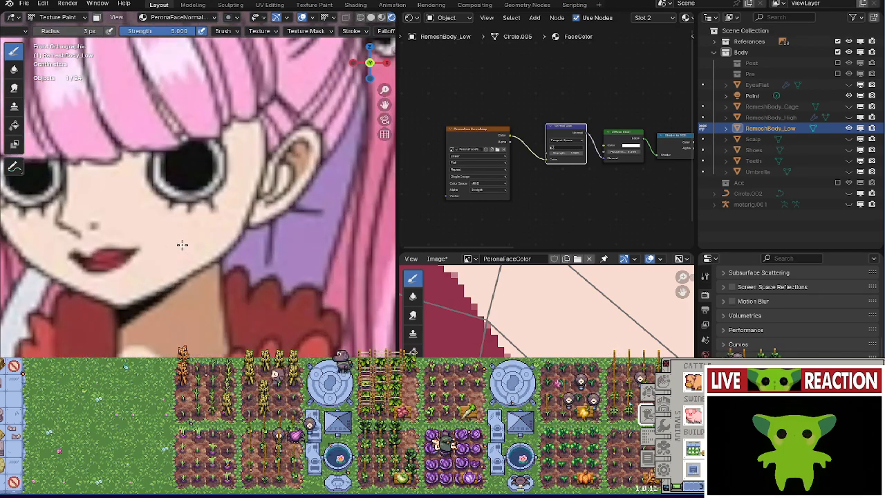
{"action": "scroll", "coordinate": [201, 253], "scroll_direction": "down", "scroll_amount": 3}
{"action": "scroll", "coordinate": [522, 348], "scroll_direction": "down", "scroll_amount": 4}
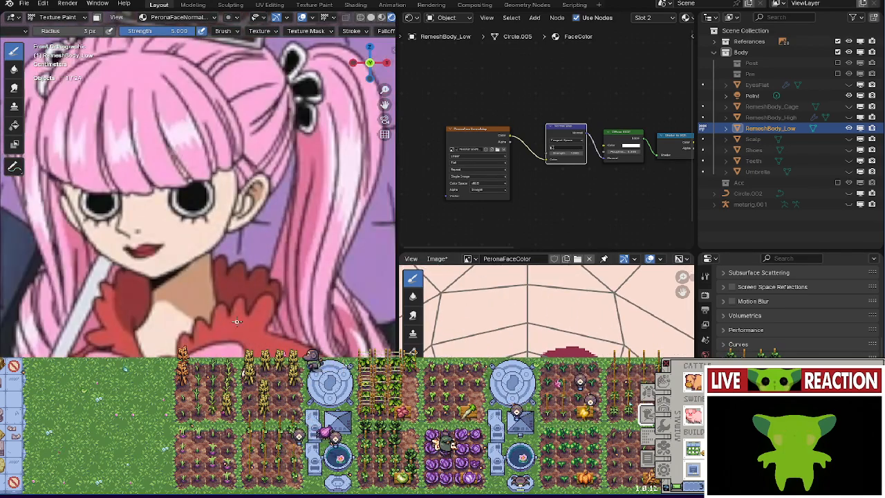
{"action": "scroll", "coordinate": [187, 271], "scroll_direction": "up", "scroll_amount": 8}
{"action": "scroll", "coordinate": [187, 271], "scroll_direction": "up", "scroll_amount": 8}
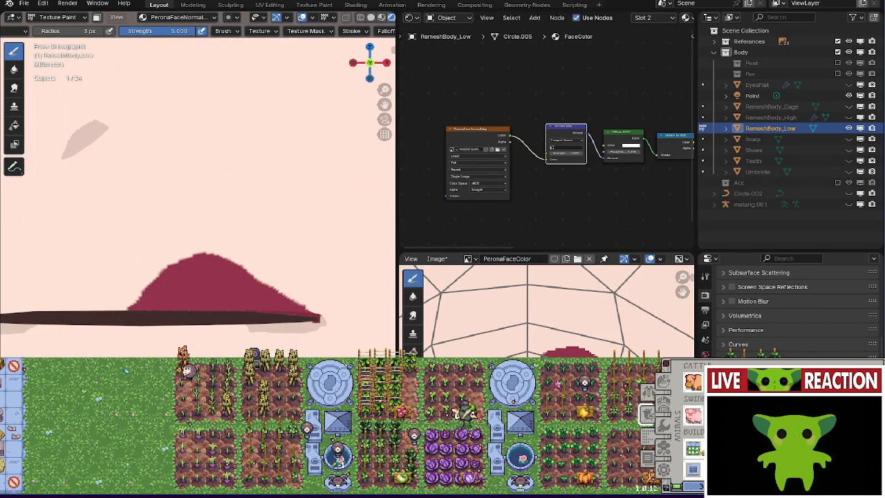
{"action": "scroll", "coordinate": [546, 307], "scroll_direction": "up", "scroll_amount": 2}
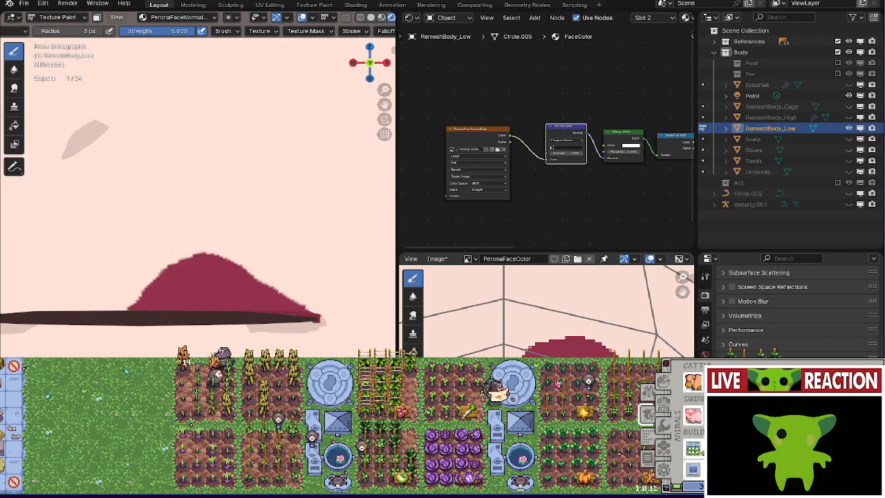
{"action": "scroll", "coordinate": [547, 280], "scroll_direction": "down", "scroll_amount": 3}
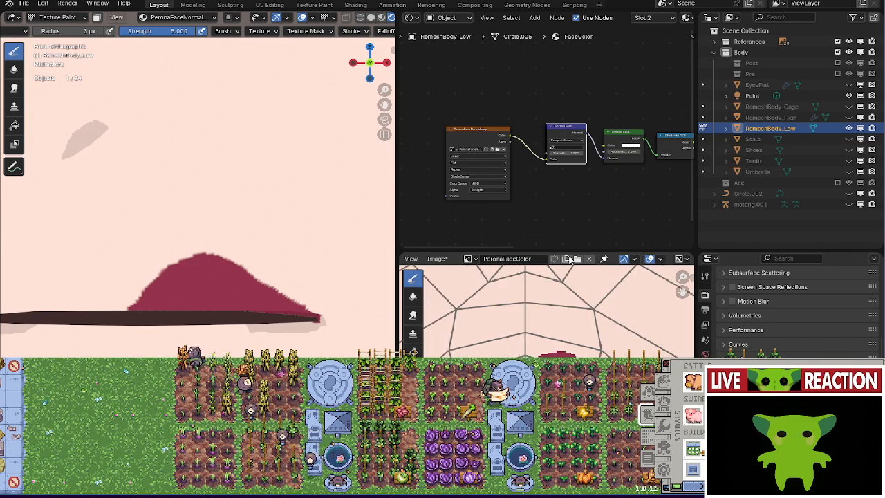
{"action": "scroll", "coordinate": [561, 261], "scroll_direction": "up", "scroll_amount": 3}
{"action": "scroll", "coordinate": [252, 20], "scroll_direction": "down", "scroll_amount": 1}
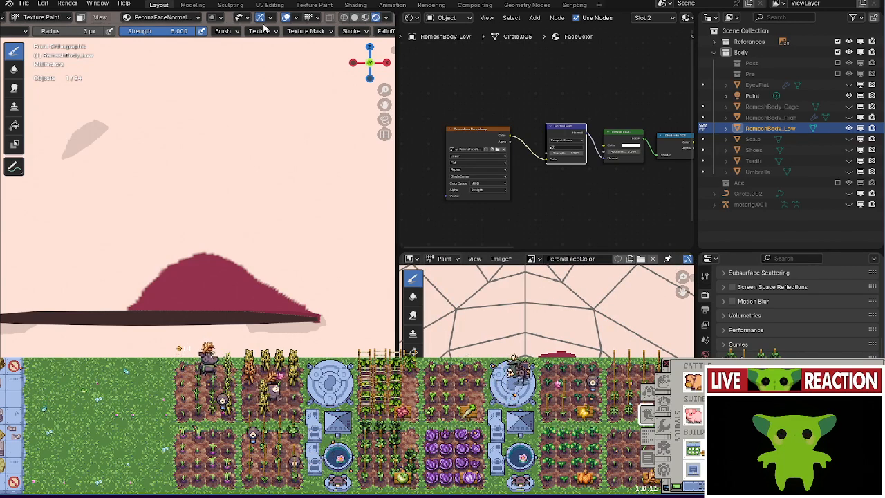
Turn on X-axis mirroring for texture painting and test it with a short dark red stroke above the upper lip in the PeronaFaceColor image.
{"action": "scroll", "coordinate": [273, 35], "scroll_direction": "down", "scroll_amount": 5}
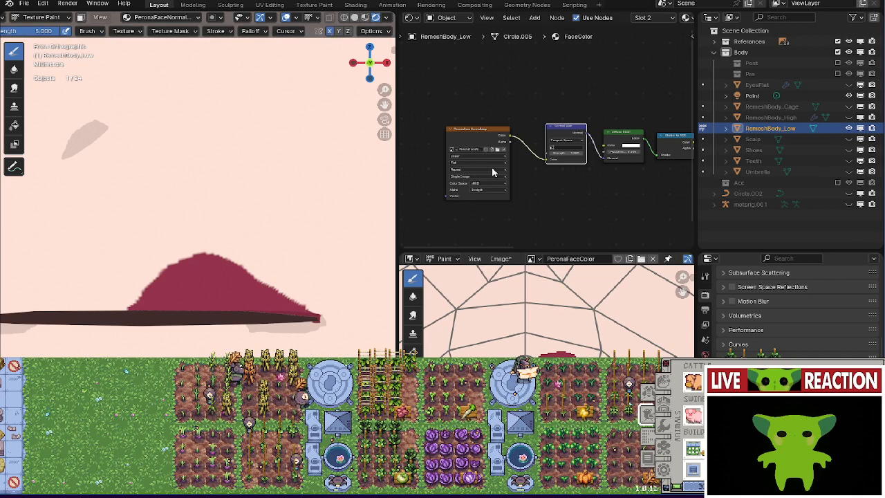
{"action": "left_click_drag", "start_coordinate": [557, 301], "coordinate": [611, 303]}
{"action": "scroll", "coordinate": [245, 235], "scroll_direction": "down", "scroll_amount": 2}
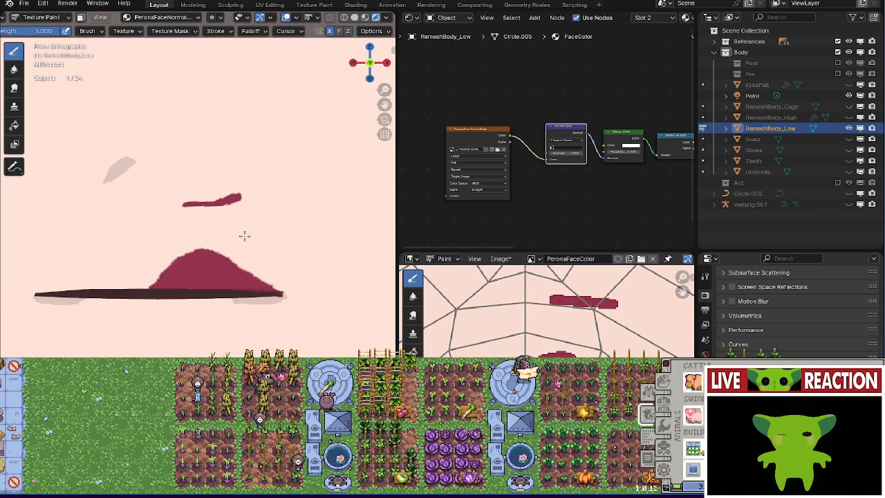
{"action": "scroll", "coordinate": [245, 234], "scroll_direction": "down", "scroll_amount": 3}
{"action": "scroll", "coordinate": [507, 345], "scroll_direction": "down", "scroll_amount": 2}
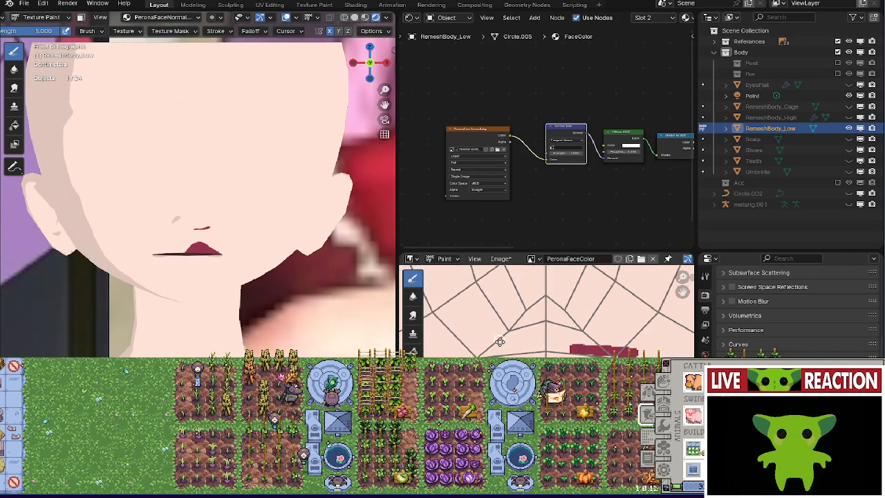
{"action": "scroll", "coordinate": [507, 345], "scroll_direction": "up", "scroll_amount": 2}
{"action": "scroll", "coordinate": [507, 345], "scroll_direction": "down", "scroll_amount": 4}
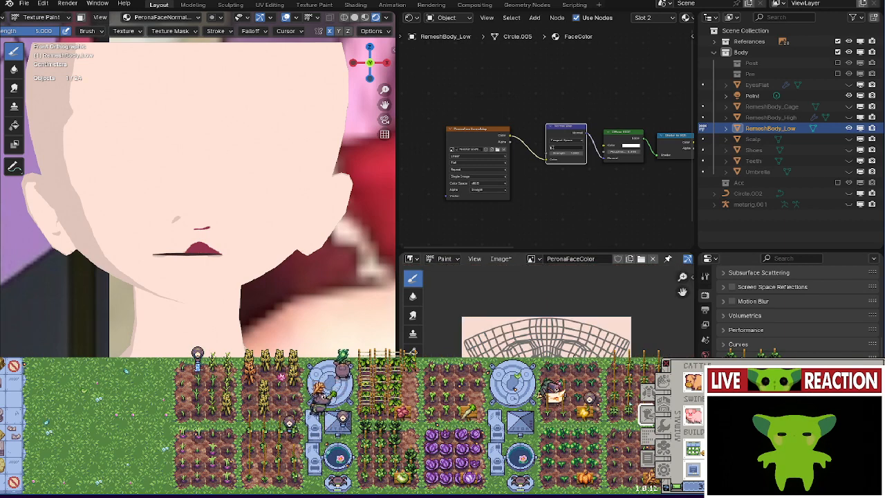
{"action": "scroll", "coordinate": [507, 345], "scroll_direction": "up", "scroll_amount": 2}
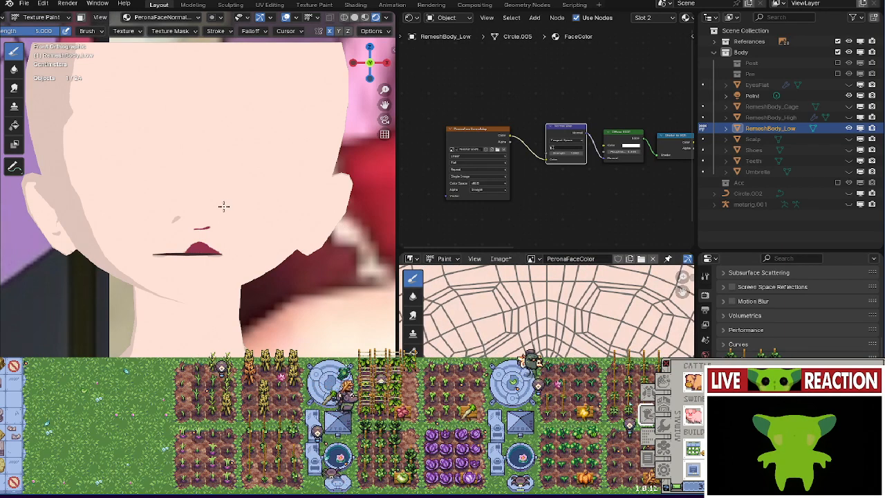
Try a mirrored stroke above the lips directly on the face mesh, with the normal map as paint slot.
{"action": "scroll", "coordinate": [189, 212], "scroll_direction": "up", "scroll_amount": 5}
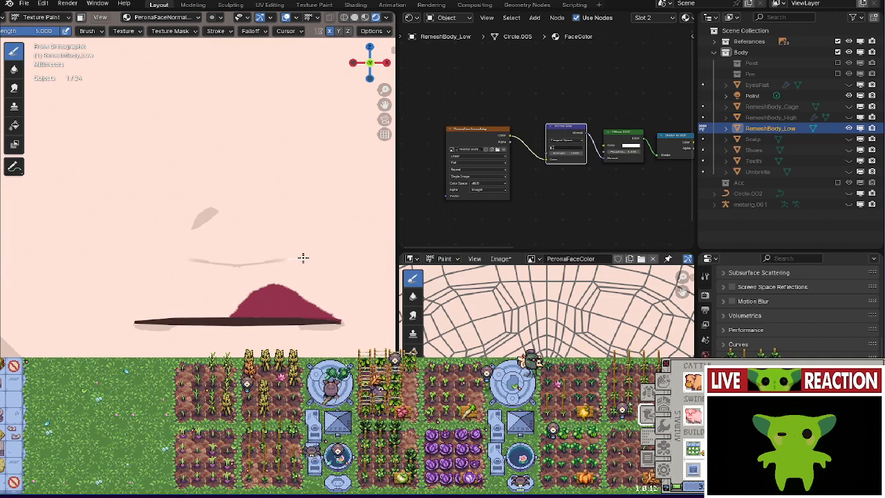
{"action": "scroll", "coordinate": [244, 235], "scroll_direction": "up", "scroll_amount": 3}
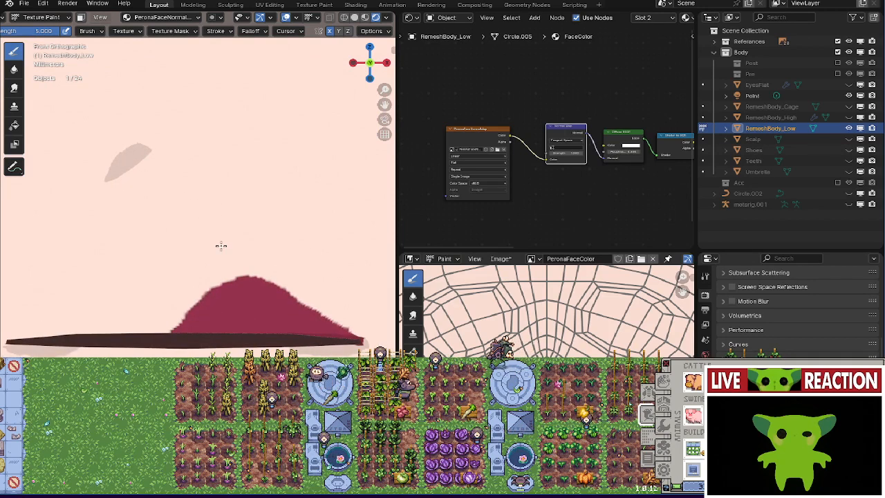
{"action": "left_click_drag", "start_coordinate": [205, 246], "coordinate": [310, 237]}
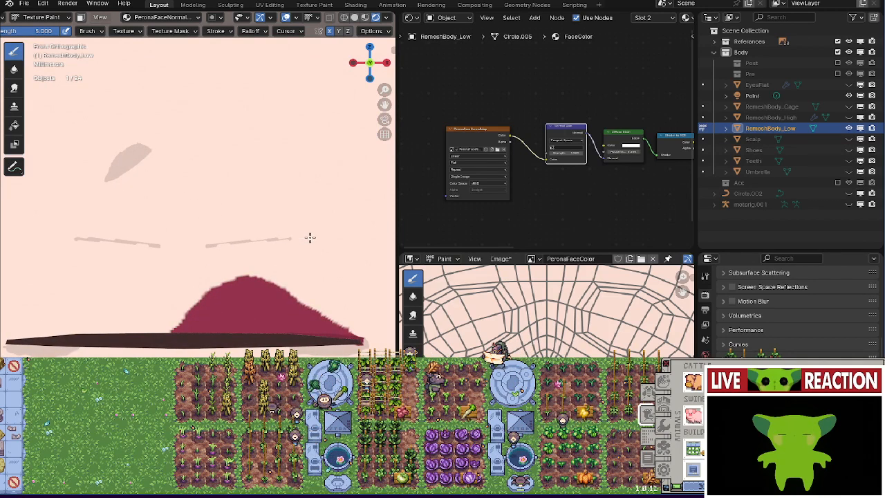
Make PeronaFaceColor the active paint slot and test a mirrored dark red stroke above the lips, undoing it.
{"action": "left_click", "coordinate": [143, 19]}
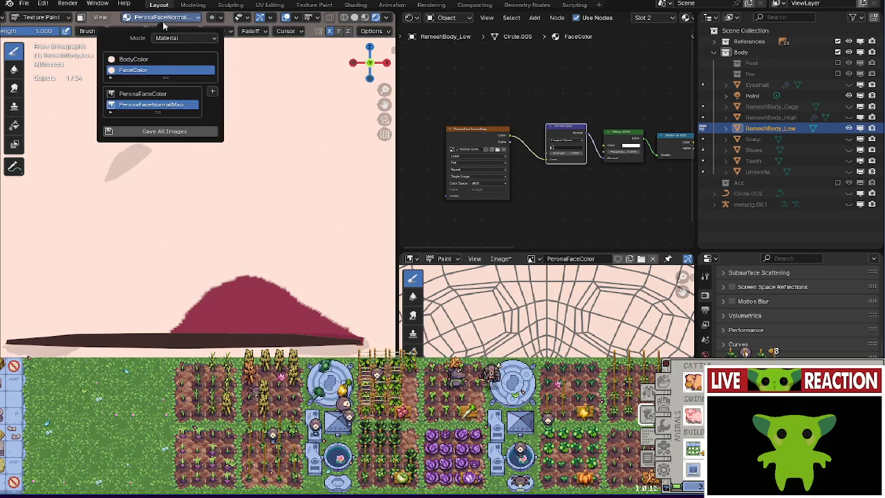
{"action": "left_click", "coordinate": [141, 95]}
{"action": "left_click_drag", "start_coordinate": [159, 214], "coordinate": [261, 203]}
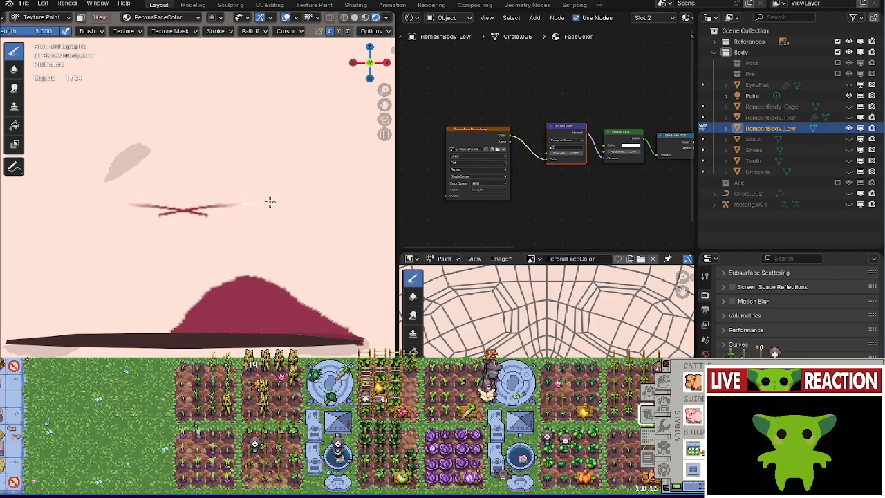
{"action": "scroll", "coordinate": [208, 221], "scroll_direction": "up", "scroll_amount": 3}
{"action": "key", "text": "ctrl+z"}
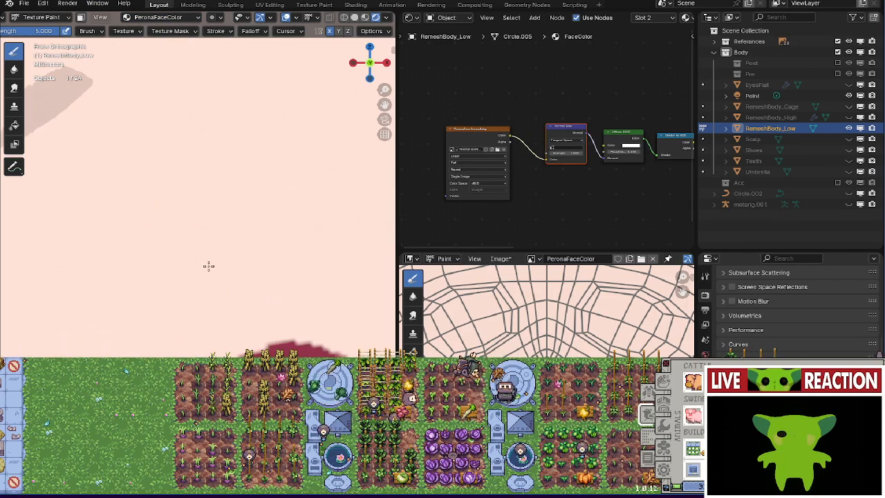
Use the skin colour with a 33 px brush radius to trim and smooth the upper lip arch's outer edge down to the mouth corner.
{"action": "scroll", "coordinate": [158, 259], "scroll_direction": "down", "scroll_amount": 2}
{"action": "mouse_move", "coordinate": [157, 259]}
{"action": "middle_mouse_down", "text": "shift"}
{"action": "mouse_move", "coordinate": [168, 241]}
{"action": "mouse_move", "coordinate": [147, 232]}
{"action": "middle_mouse_up", "text": "shift"}
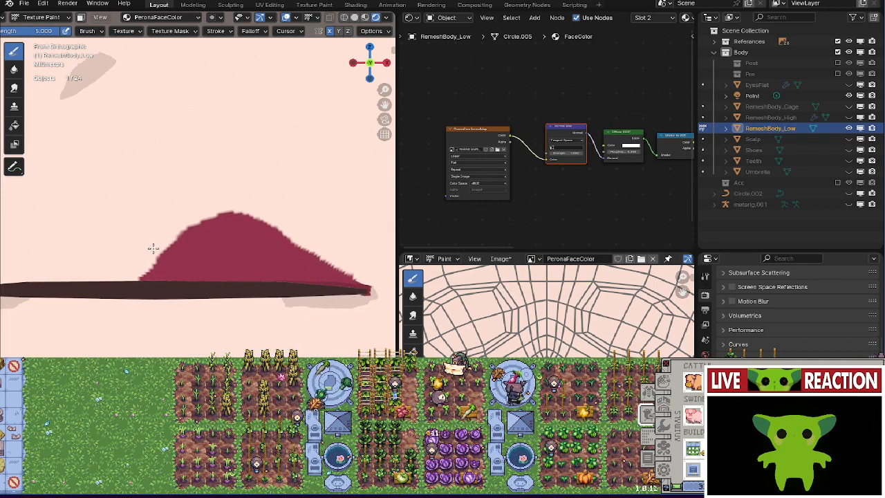
{"action": "scroll", "coordinate": [175, 239], "scroll_direction": "up", "scroll_amount": 3}
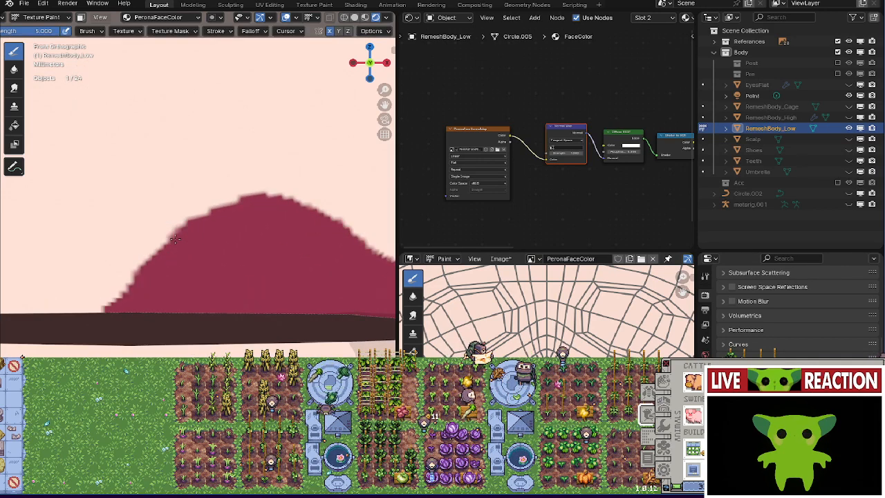
{"action": "middle_click_drag", "start_coordinate": [175, 239], "coordinate": [182, 245], "text": "shift"}
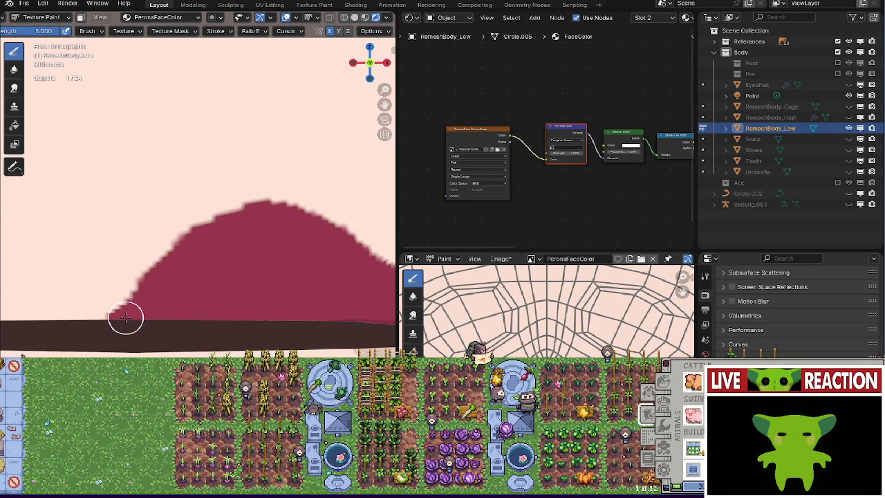
{"action": "scroll", "coordinate": [165, 39], "scroll_direction": "up", "scroll_amount": 5}
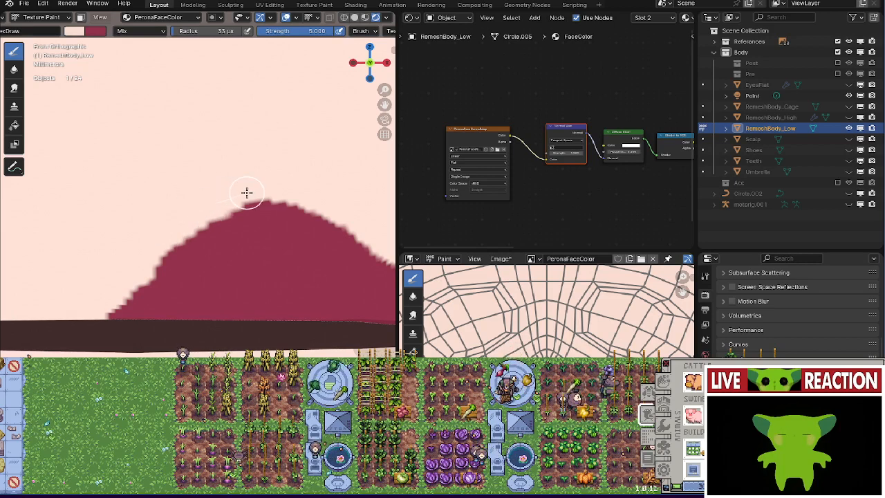
{"action": "left_click_drag", "start_coordinate": [283, 192], "coordinate": [327, 208]}
{"action": "middle_click_drag", "start_coordinate": [340, 221], "coordinate": [122, 187]}
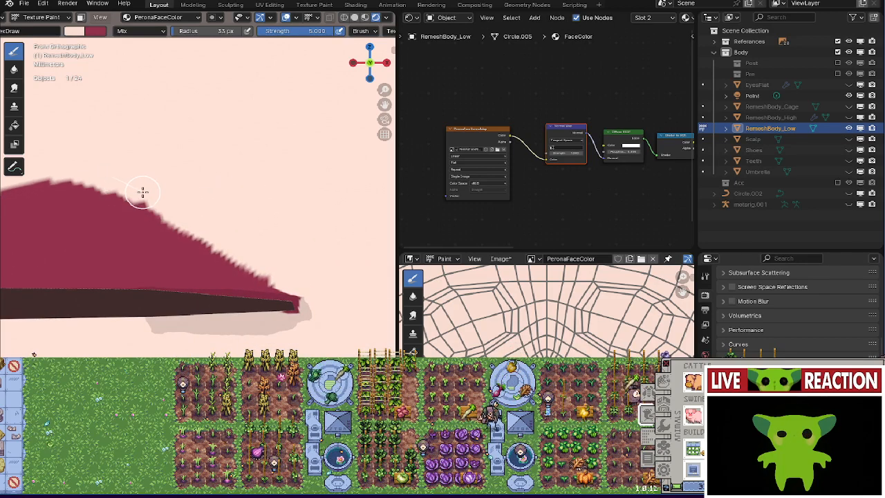
{"action": "left_click_drag", "start_coordinate": [142, 194], "coordinate": [217, 239]}
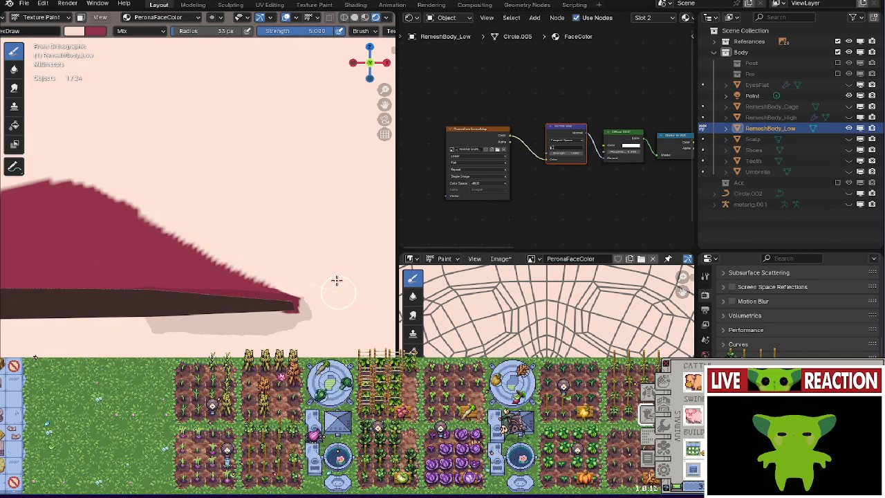
Swap the brush back to dark red and try a mirrored stroke along the arch's inner slope, undoing it.
{"action": "middle_click_drag", "start_coordinate": [336, 280], "coordinate": [250, 241]}
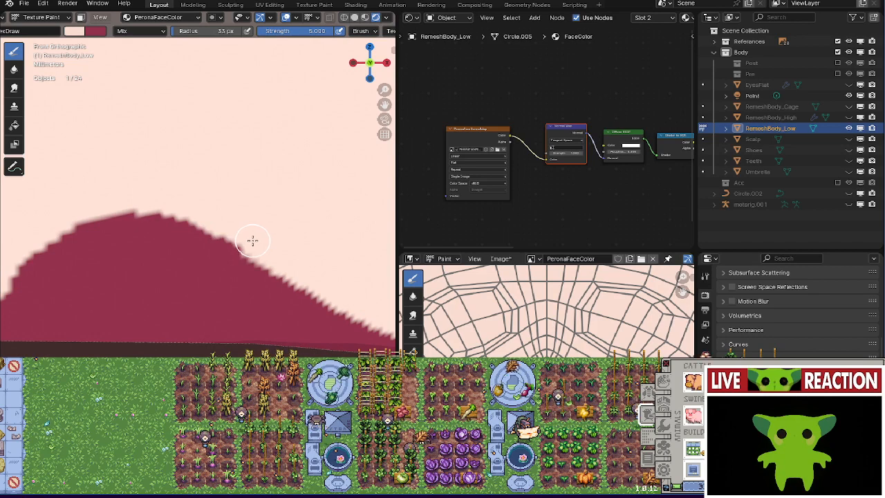
{"action": "middle_click_drag", "start_coordinate": [185, 181], "coordinate": [215, 147]}
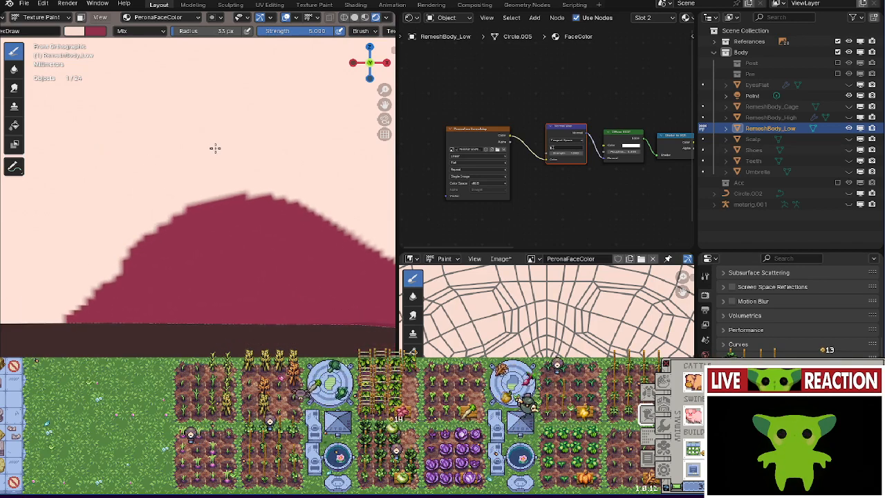
{"action": "left_click_drag", "start_coordinate": [120, 287], "coordinate": [141, 253]}
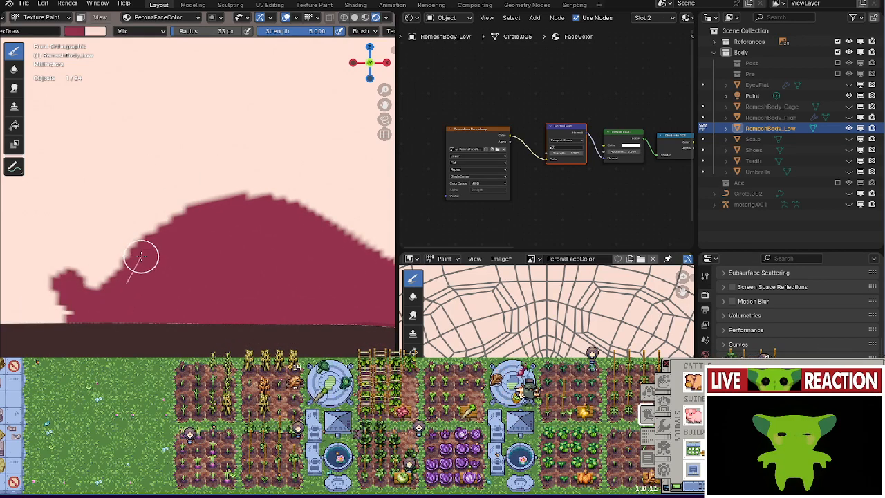
{"action": "key", "text": "ctrl+z"}
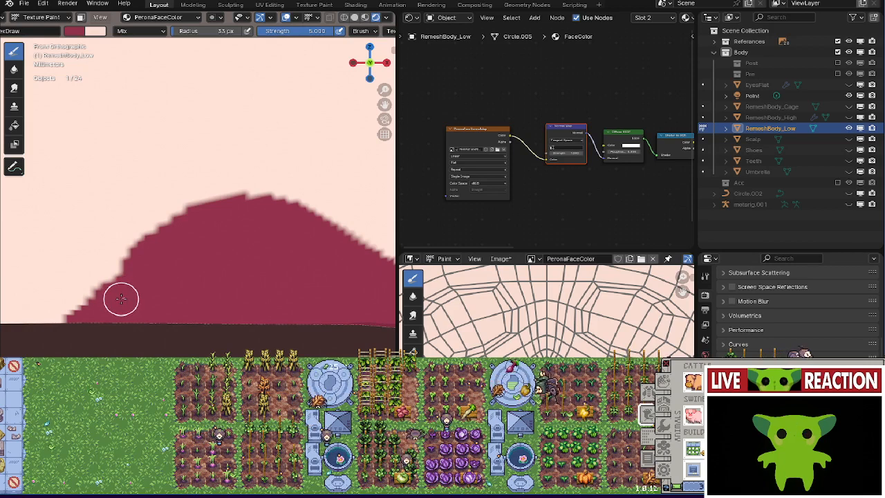
Paint mirrored dark red strokes with the 33 px brush at the upper lip's centre dip, filling between the two arches along the mouth edge.
{"action": "left_click_drag", "start_coordinate": [115, 302], "coordinate": [181, 231]}
{"action": "middle_click_drag", "start_coordinate": [137, 290], "coordinate": [178, 263], "text": "shift"}
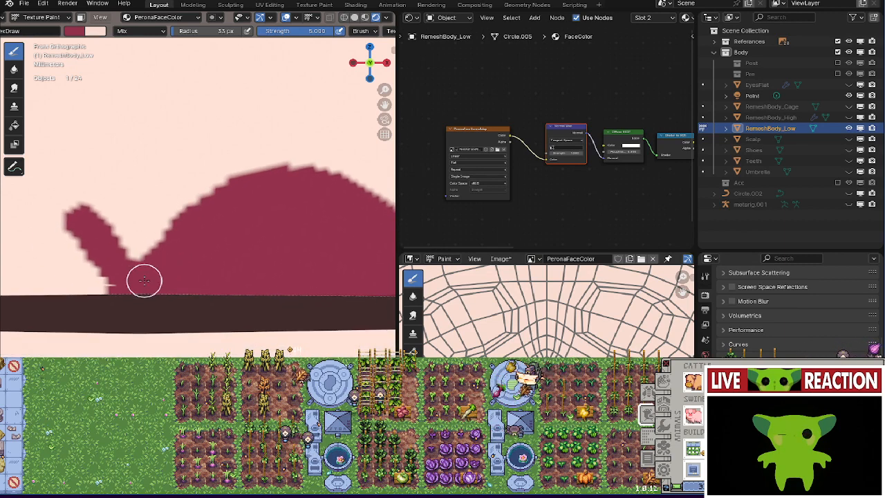
{"action": "left_click_drag", "start_coordinate": [144, 283], "coordinate": [183, 321]}
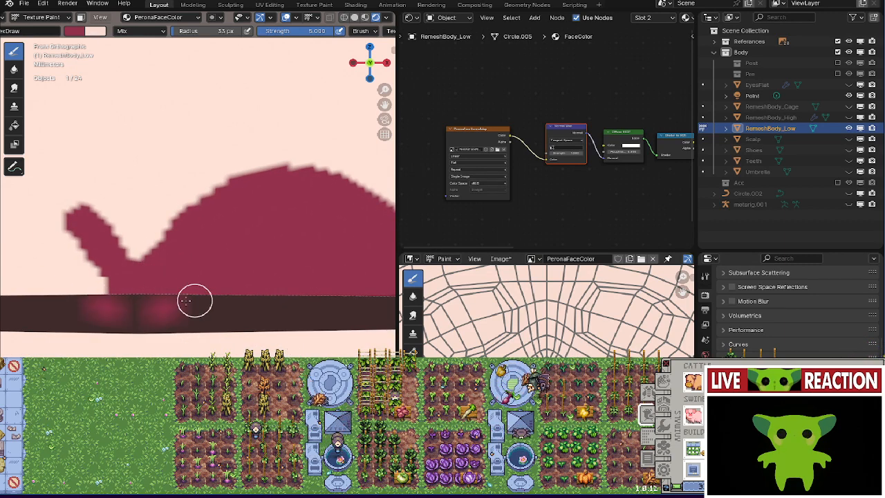
{"action": "key", "text": "ctrl+z"}
{"action": "left_click_drag", "start_coordinate": [159, 275], "coordinate": [256, 272]}
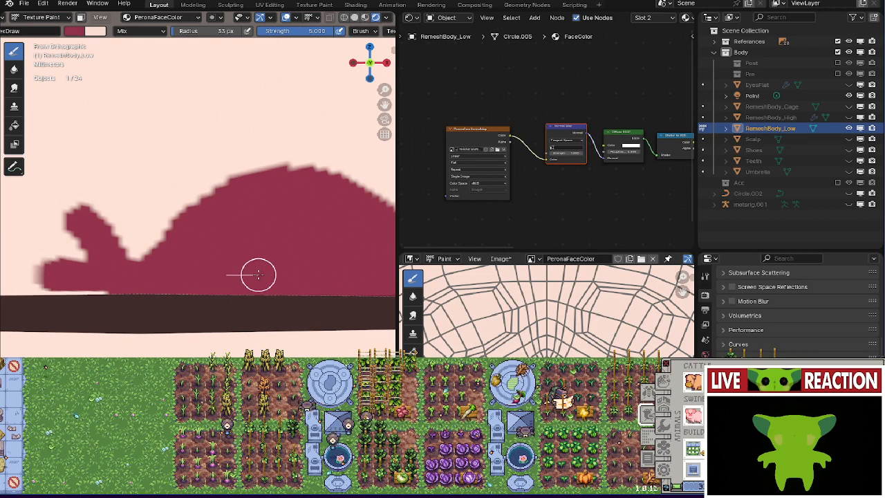
{"action": "middle_click_drag", "start_coordinate": [257, 272], "coordinate": [236, 279], "text": "shift"}
{"action": "mouse_move", "coordinate": [181, 263]}
{"action": "left_mouse_down"}
{"action": "mouse_move", "coordinate": [276, 241]}
{"action": "mouse_move", "coordinate": [163, 257]}
{"action": "mouse_move", "coordinate": [263, 200]}
{"action": "left_mouse_up"}
{"action": "middle_click_drag", "start_coordinate": [241, 244], "coordinate": [235, 261], "text": "shift"}
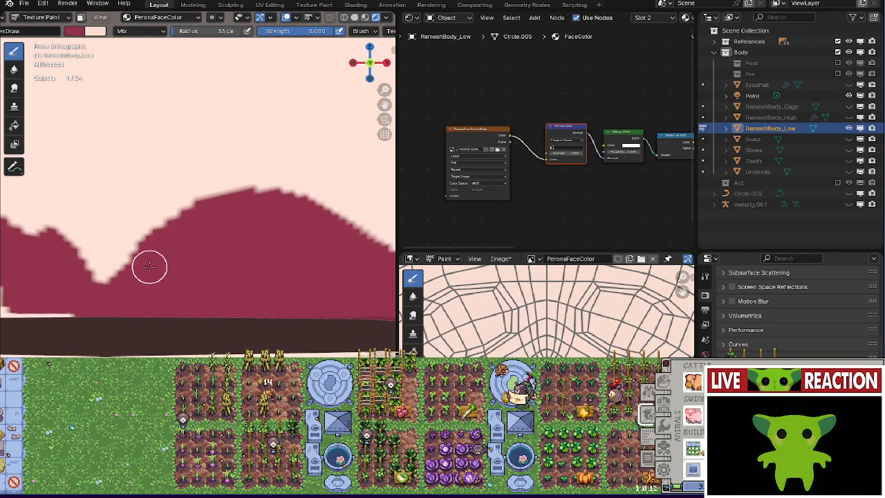
Continue the dark red through the finished arch of the upper lip and along the mouth edge to its corner.
{"action": "mouse_move", "coordinate": [122, 293]}
{"action": "left_mouse_down"}
{"action": "mouse_move", "coordinate": [145, 259]}
{"action": "mouse_move", "coordinate": [223, 209]}
{"action": "mouse_move", "coordinate": [295, 207]}
{"action": "mouse_move", "coordinate": [375, 260]}
{"action": "left_mouse_up"}
{"action": "middle_click_drag", "start_coordinate": [376, 261], "coordinate": [258, 237], "text": "shift"}
{"action": "left_click_drag", "start_coordinate": [259, 237], "coordinate": [344, 284]}
{"action": "mouse_move", "coordinate": [343, 284]}
{"action": "middle_mouse_down", "text": "shift"}
{"action": "mouse_move", "coordinate": [207, 270]}
{"action": "mouse_move", "coordinate": [215, 272]}
{"action": "middle_mouse_up", "text": "shift"}
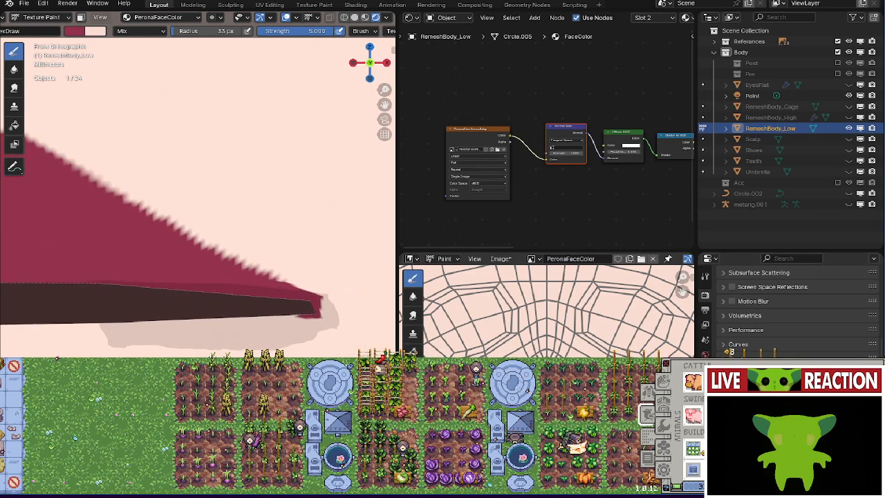
{"action": "scroll", "coordinate": [595, 352], "scroll_direction": "down", "scroll_amount": 3}
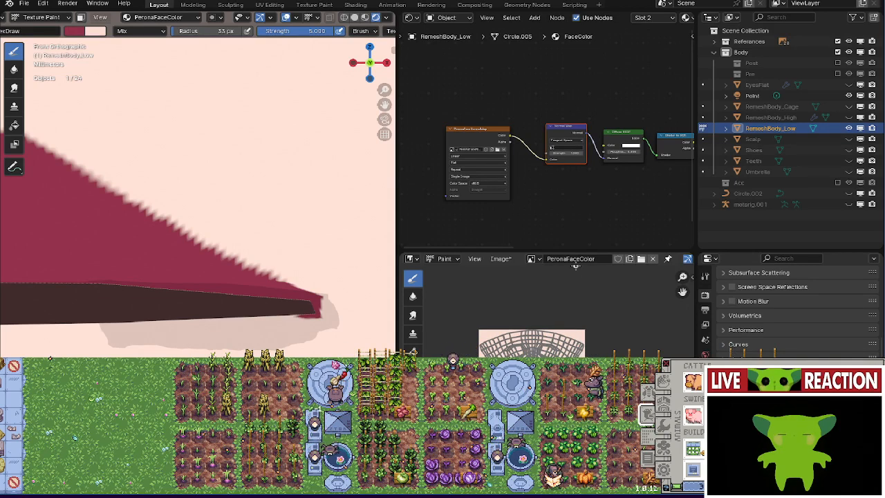
{"action": "scroll", "coordinate": [321, 291], "scroll_direction": "up", "scroll_amount": 2}
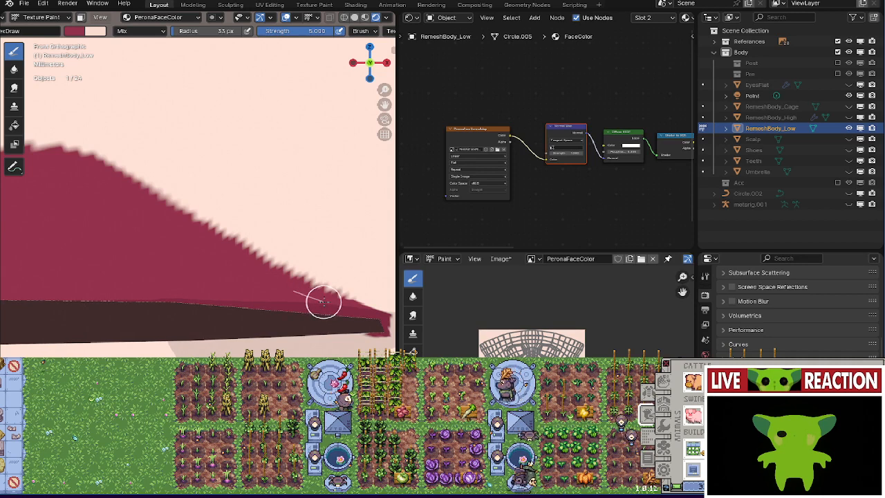
Fill the skin-coloured gaps inside the opposite upper lip arch with dark red, from the mouth corner to the centre.
{"action": "mouse_move", "coordinate": [261, 275]}
{"action": "middle_mouse_down"}
{"action": "mouse_move", "coordinate": [269, 263]}
{"action": "mouse_move", "coordinate": [2, 270]}
{"action": "middle_mouse_up"}
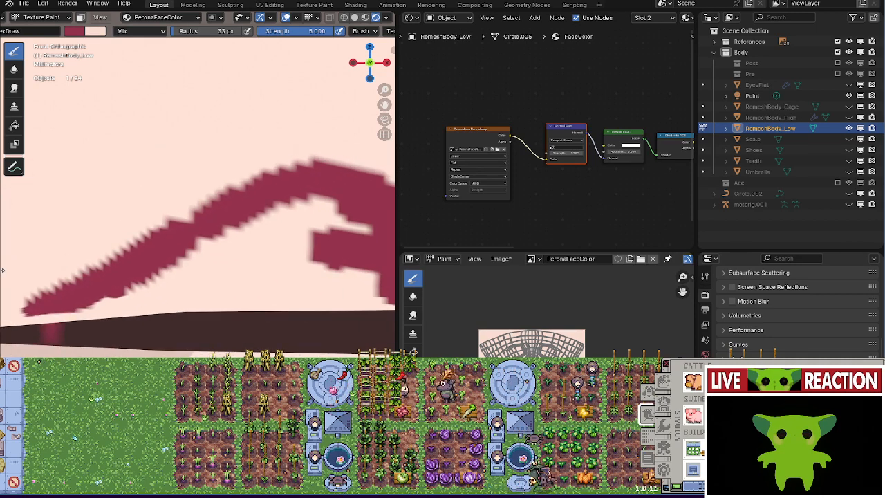
{"action": "mouse_move", "coordinate": [156, 296]}
{"action": "middle_mouse_down"}
{"action": "mouse_move", "coordinate": [348, 277]}
{"action": "mouse_move", "coordinate": [200, 281]}
{"action": "mouse_move", "coordinate": [273, 289]}
{"action": "middle_mouse_up"}
{"action": "mouse_move", "coordinate": [273, 289]}
{"action": "left_mouse_down"}
{"action": "mouse_move", "coordinate": [288, 283]}
{"action": "mouse_move", "coordinate": [173, 259]}
{"action": "mouse_move", "coordinate": [46, 291]}
{"action": "mouse_move", "coordinate": [108, 240]}
{"action": "mouse_move", "coordinate": [65, 284]}
{"action": "left_mouse_up"}
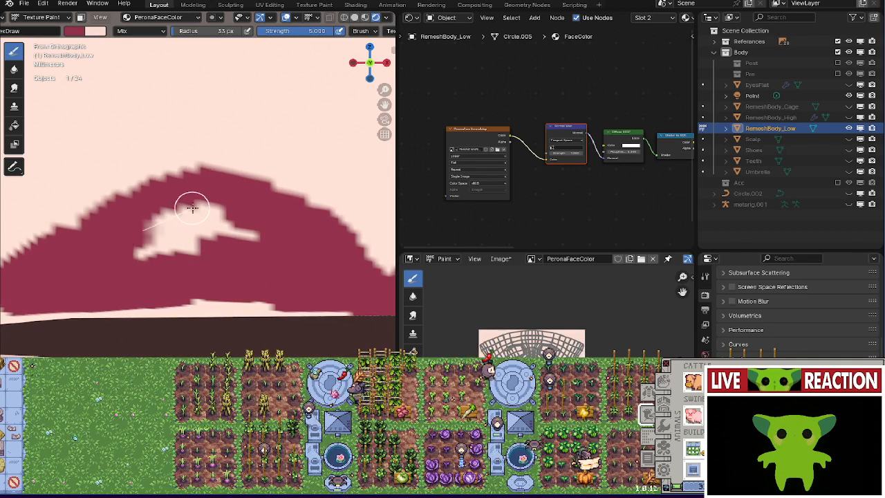
{"action": "left_click_drag", "start_coordinate": [192, 208], "coordinate": [250, 237]}
{"action": "mouse_move", "coordinate": [186, 252]}
{"action": "left_mouse_down"}
{"action": "mouse_move", "coordinate": [100, 267]}
{"action": "mouse_move", "coordinate": [297, 233]}
{"action": "mouse_move", "coordinate": [298, 301]}
{"action": "mouse_move", "coordinate": [236, 302]}
{"action": "left_mouse_up"}
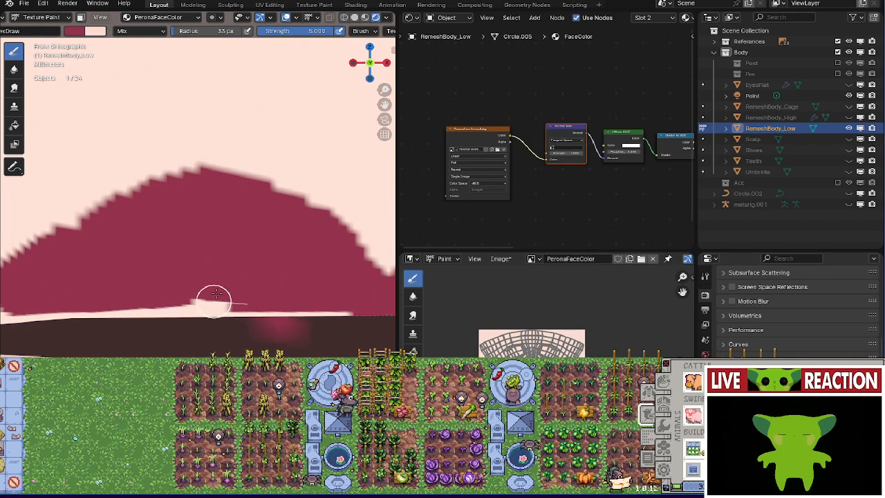
Set the brush radius to 8 px and paint the leftover skin-coloured gaps along the upper lip's lower edge dark red in the PeronaFaceColor image.
{"action": "scroll", "coordinate": [591, 343], "scroll_direction": "up", "scroll_amount": 8}
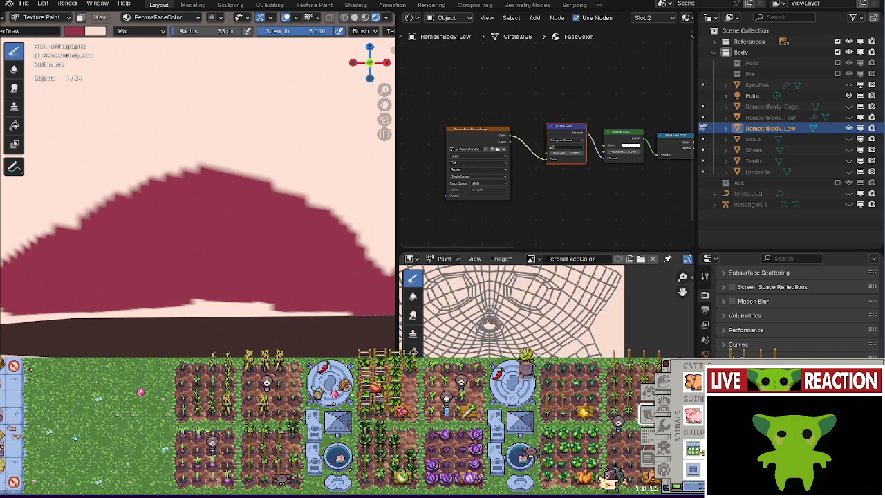
{"action": "middle_click_drag", "start_coordinate": [598, 398], "coordinate": [560, 367]}
{"action": "key", "text": "f"}
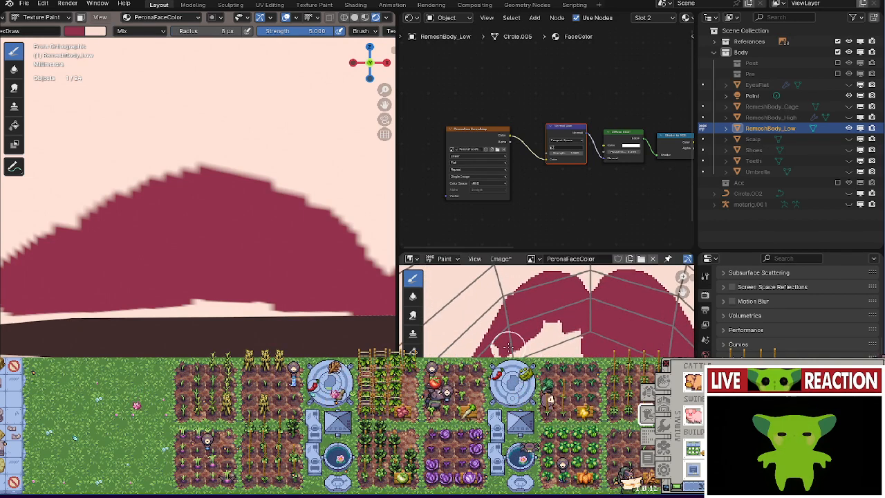
{"action": "left_click", "coordinate": [528, 340]}
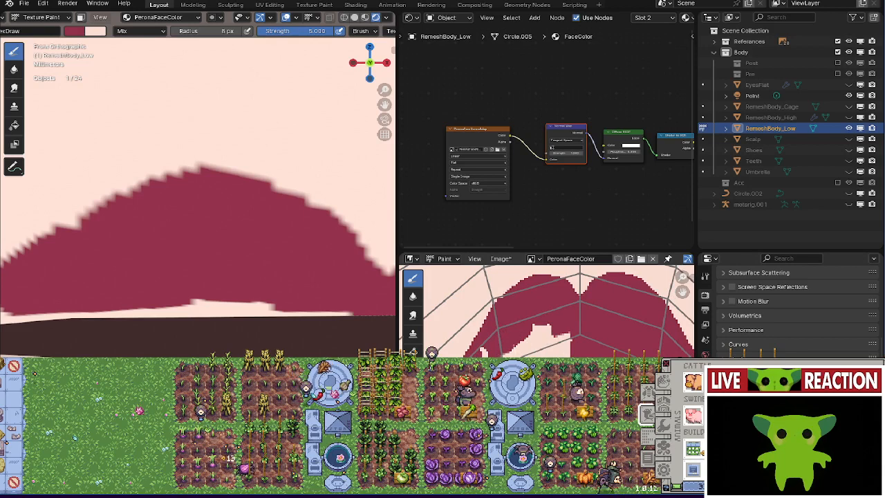
{"action": "left_click_drag", "start_coordinate": [531, 340], "coordinate": [548, 334]}
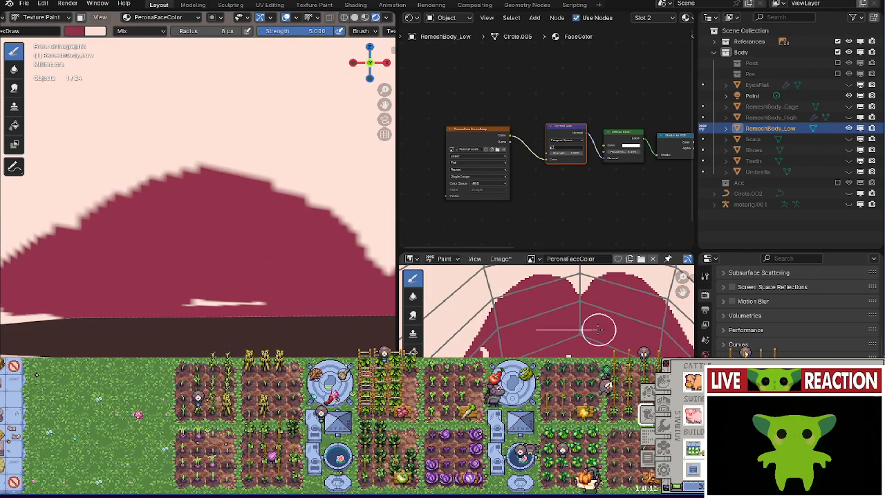
{"action": "mouse_move", "coordinate": [574, 355]}
{"action": "middle_mouse_down"}
{"action": "mouse_move", "coordinate": [504, 322]}
{"action": "mouse_move", "coordinate": [468, 349]}
{"action": "mouse_move", "coordinate": [487, 350]}
{"action": "middle_mouse_up"}
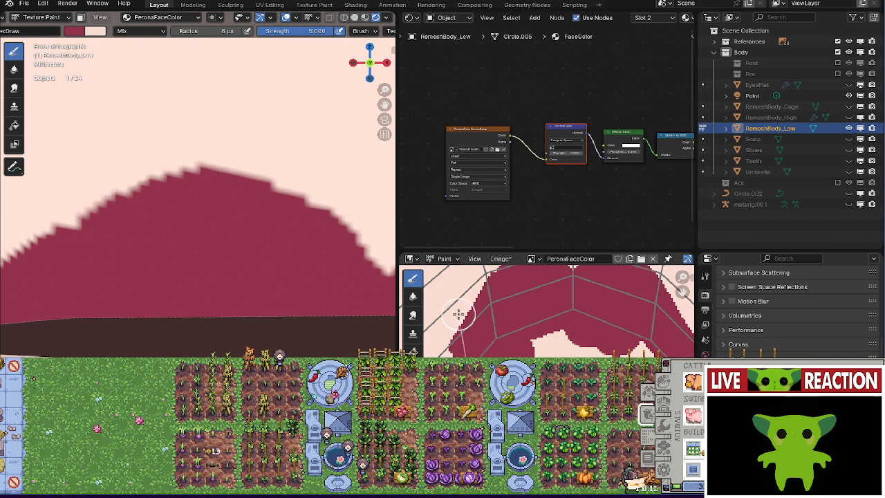
{"action": "middle_click_drag", "start_coordinate": [228, 276], "coordinate": [180, 255]}
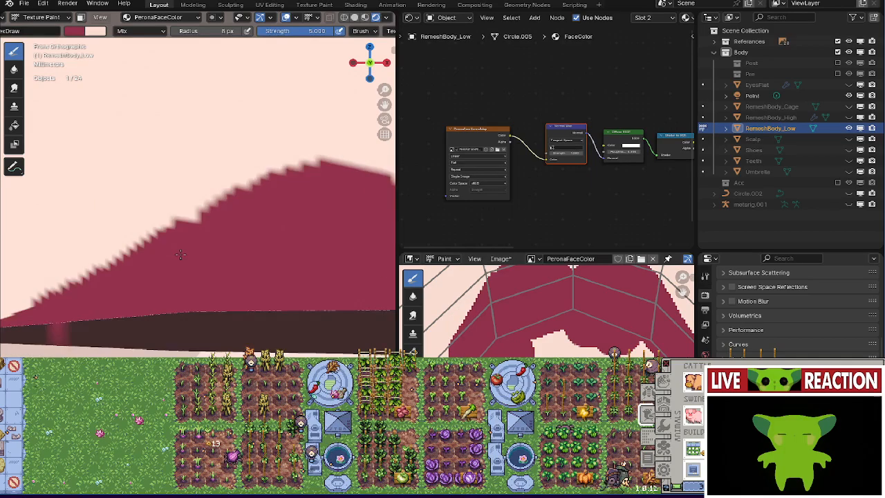